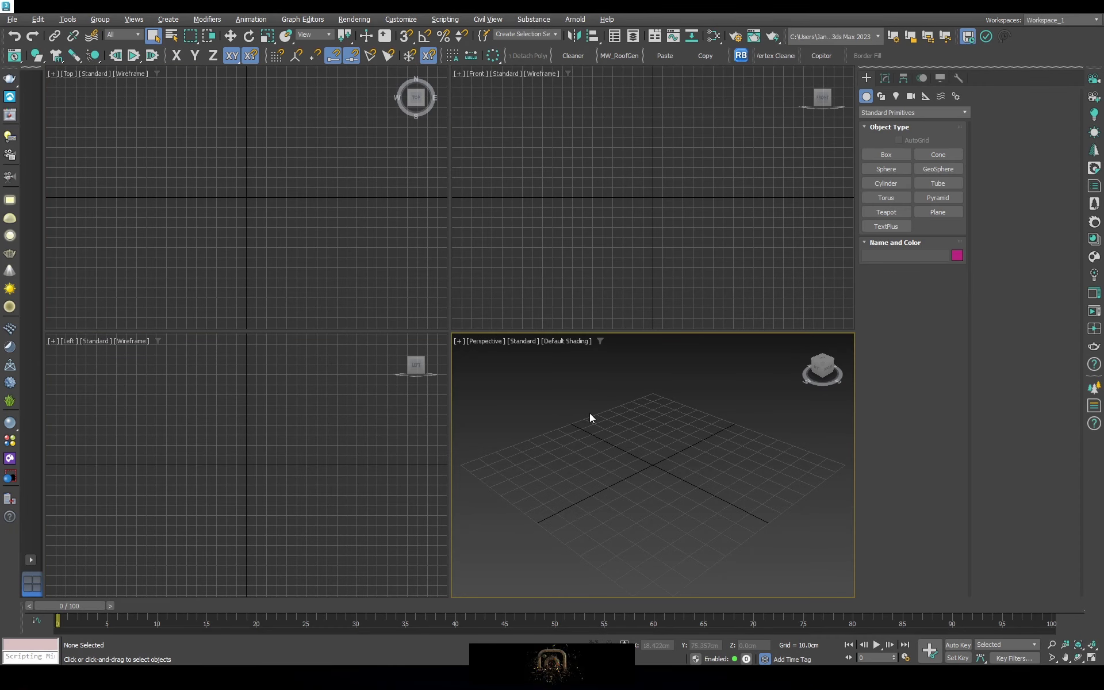
Maximize the Perspective view and confirm the scene units stay in centimetres
key("alt+w")
left_click(406, 20)
left_click(415, 210)
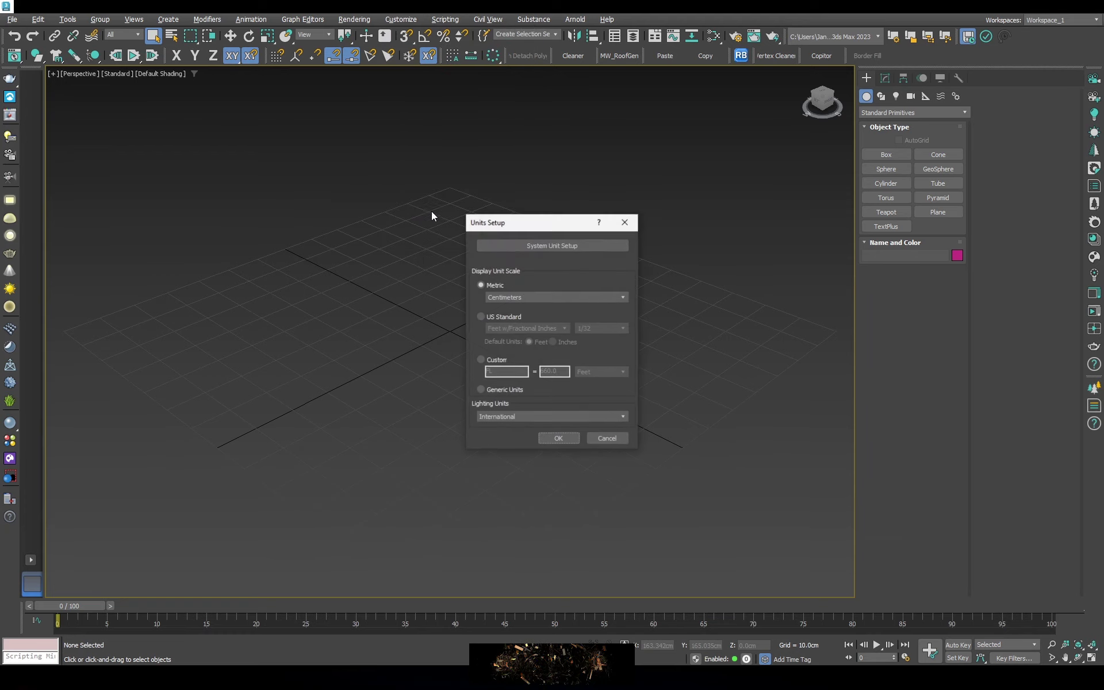
left_click(552, 245)
left_click(625, 222)
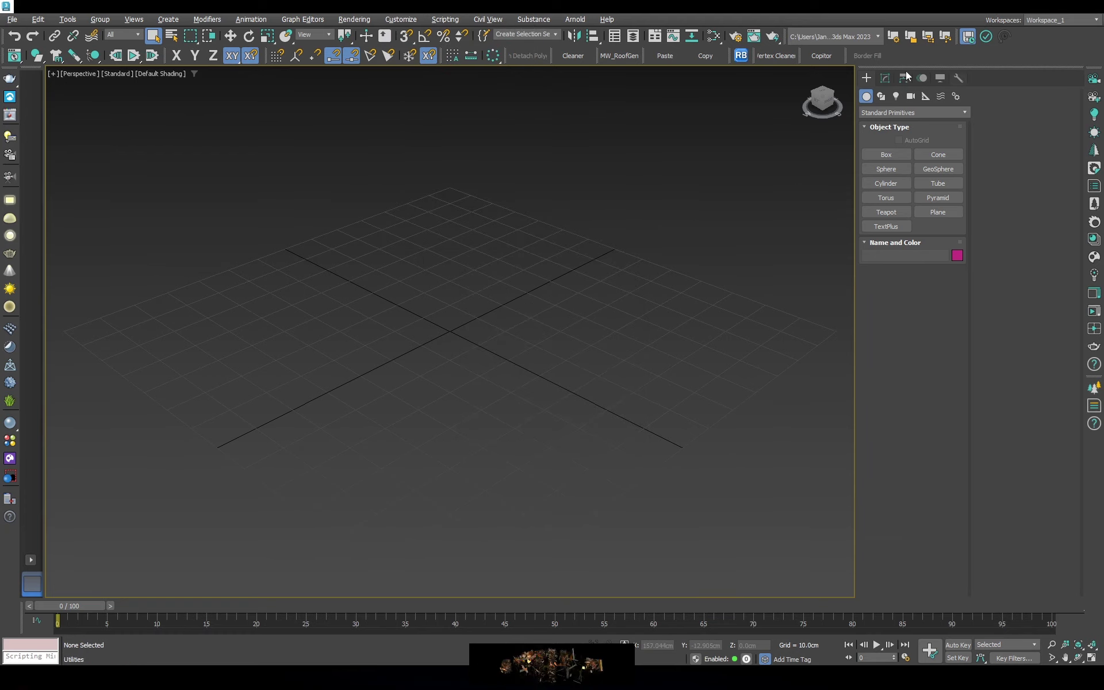
Set a custom render output with Image Aspect 1.6 and Width 3000
key("F10")
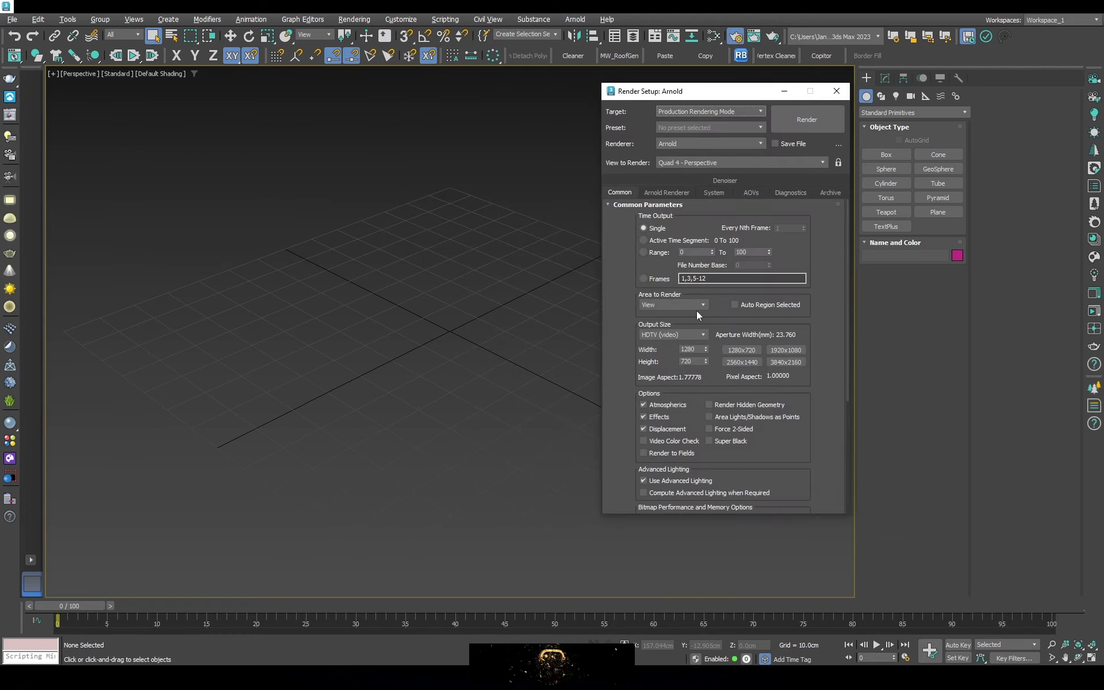
left_click(673, 335)
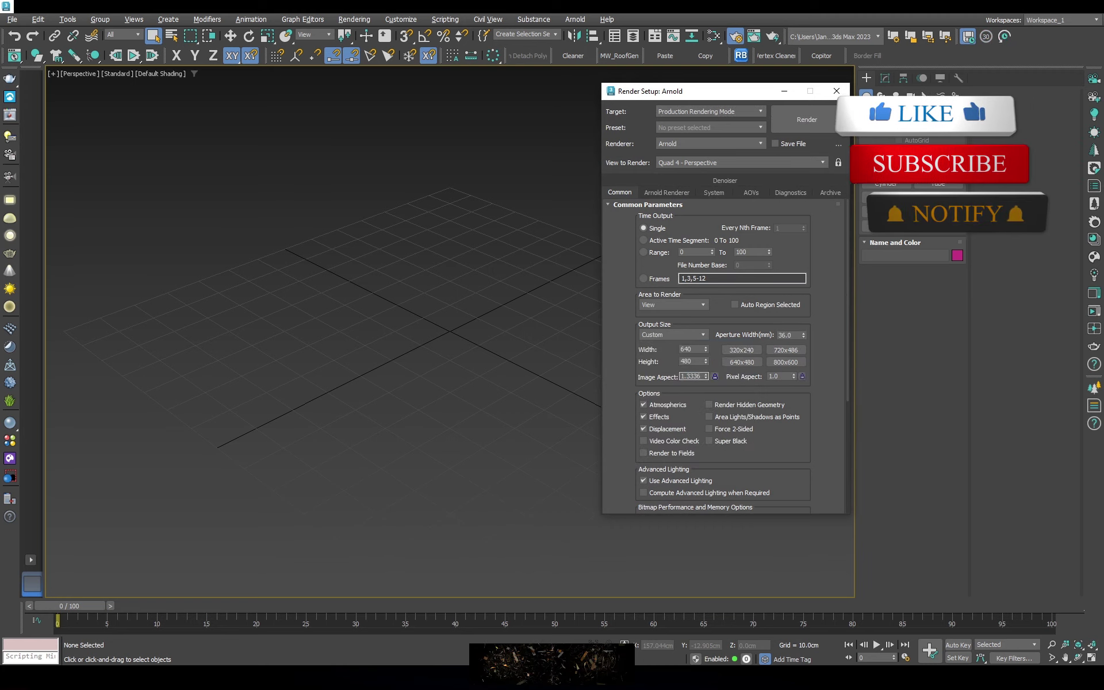
type("1.6")
key("Tab")
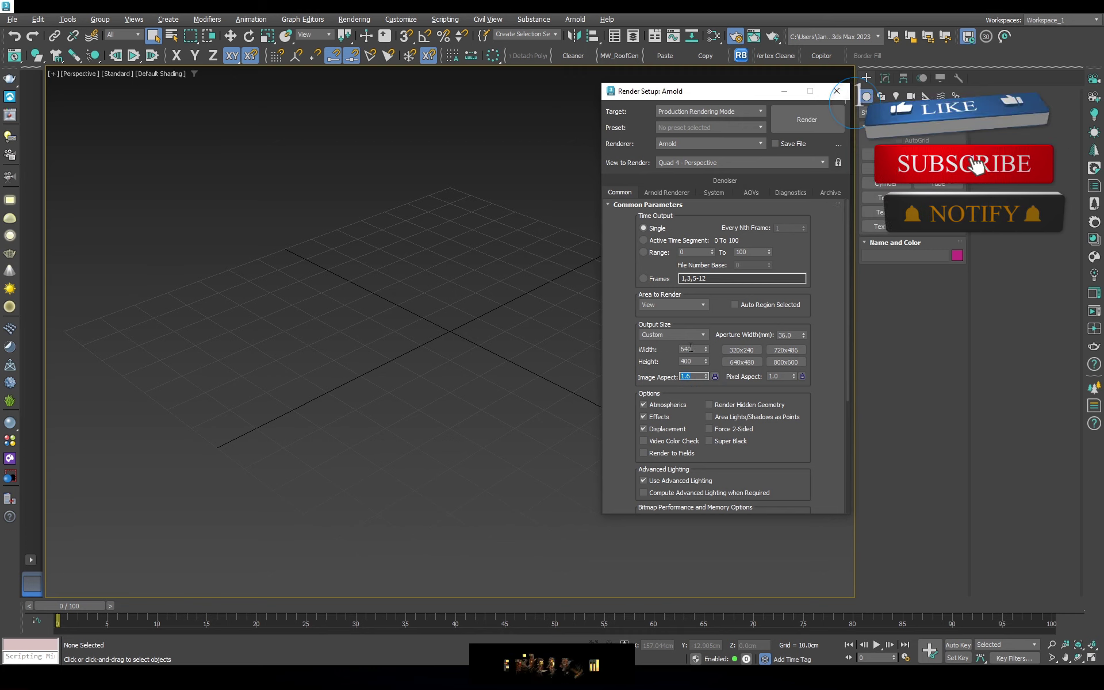
type("3000")
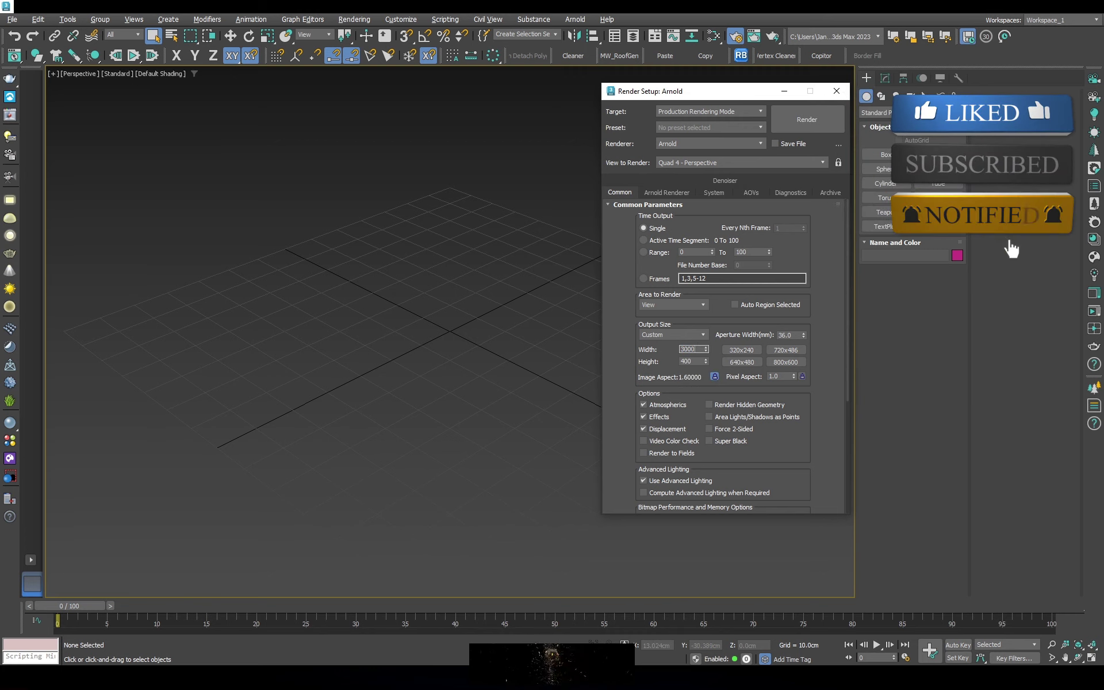
key("Return")
Switch the renderer to Corona 10 with Corona High Quality denoising
left_click(657, 194)
left_click(620, 192)
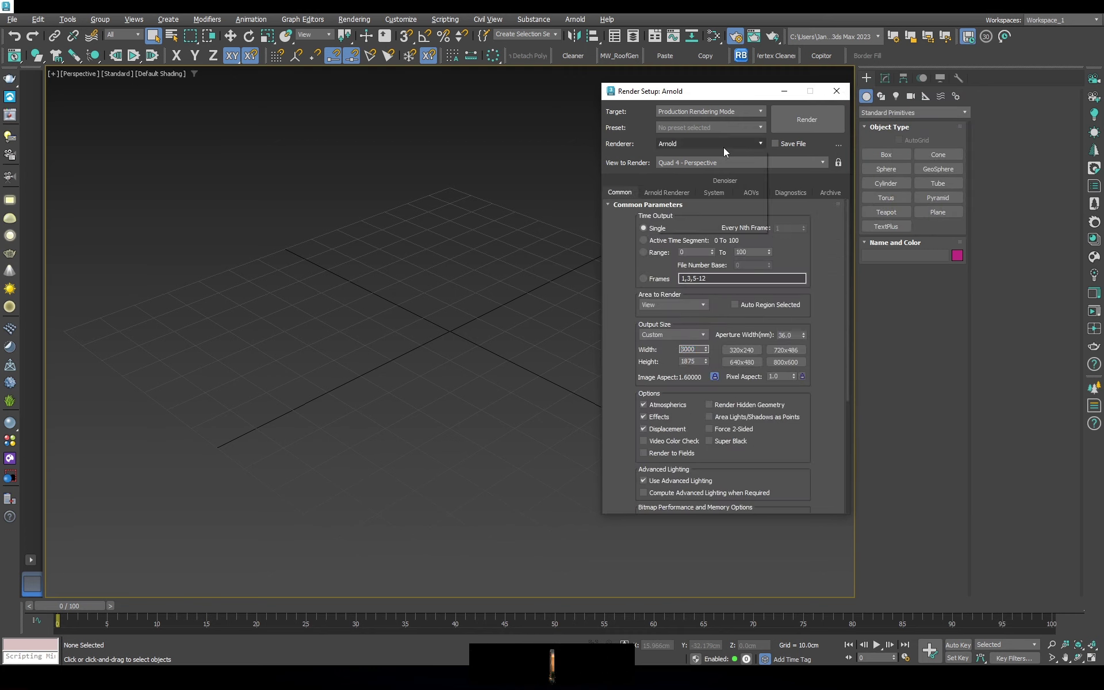
left_click(723, 144)
left_click(674, 203)
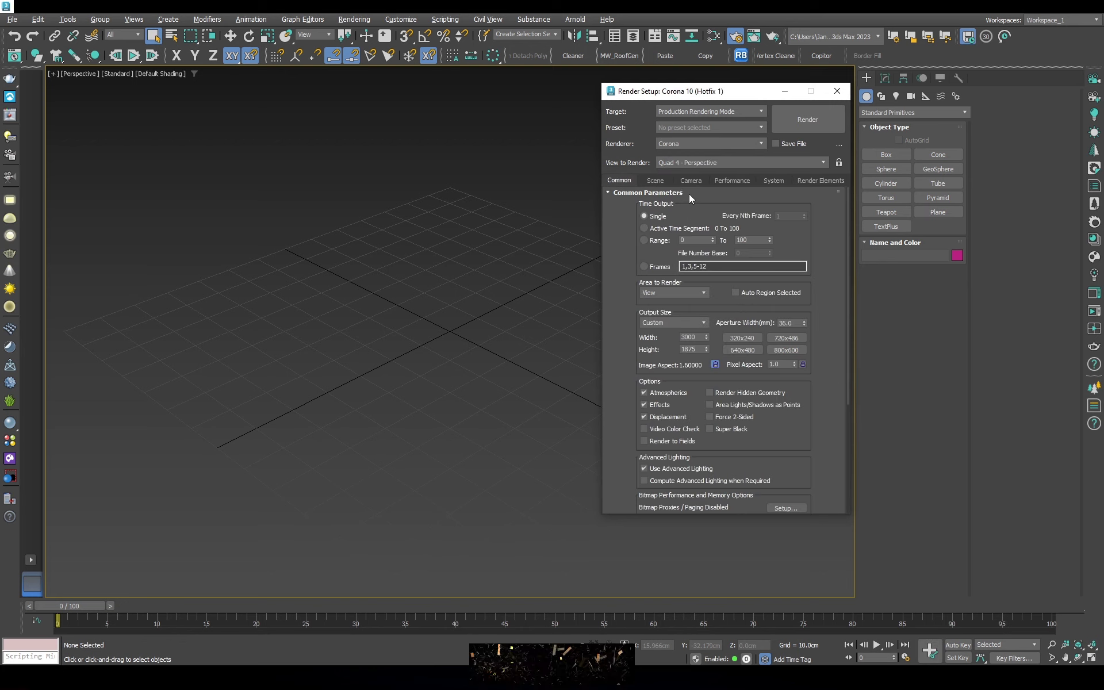
left_click(657, 181)
left_click(702, 357)
left_click(660, 394)
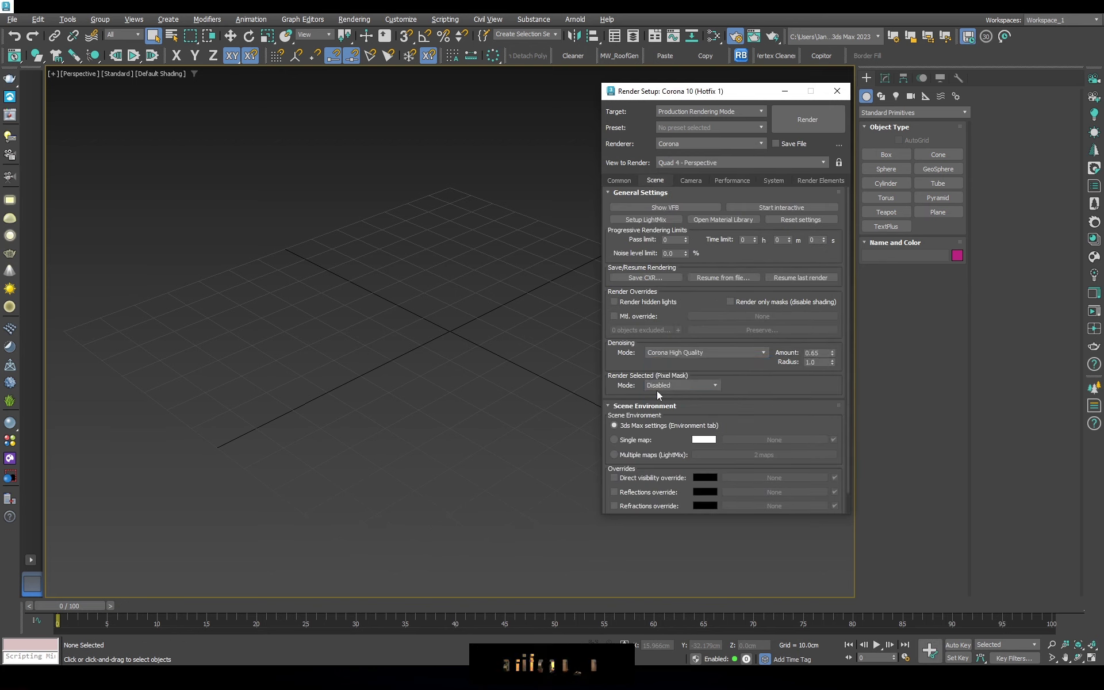
left_click(836, 93)
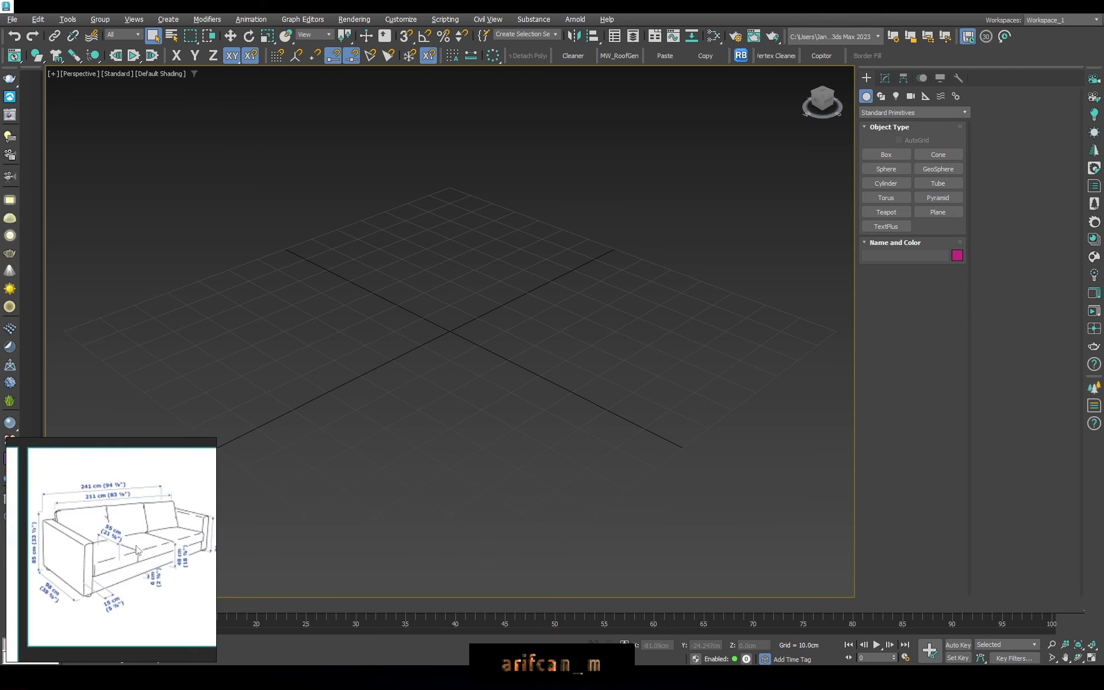
Draw a box in the Perspective view, shown see-through with edged faces
left_click(886, 154)
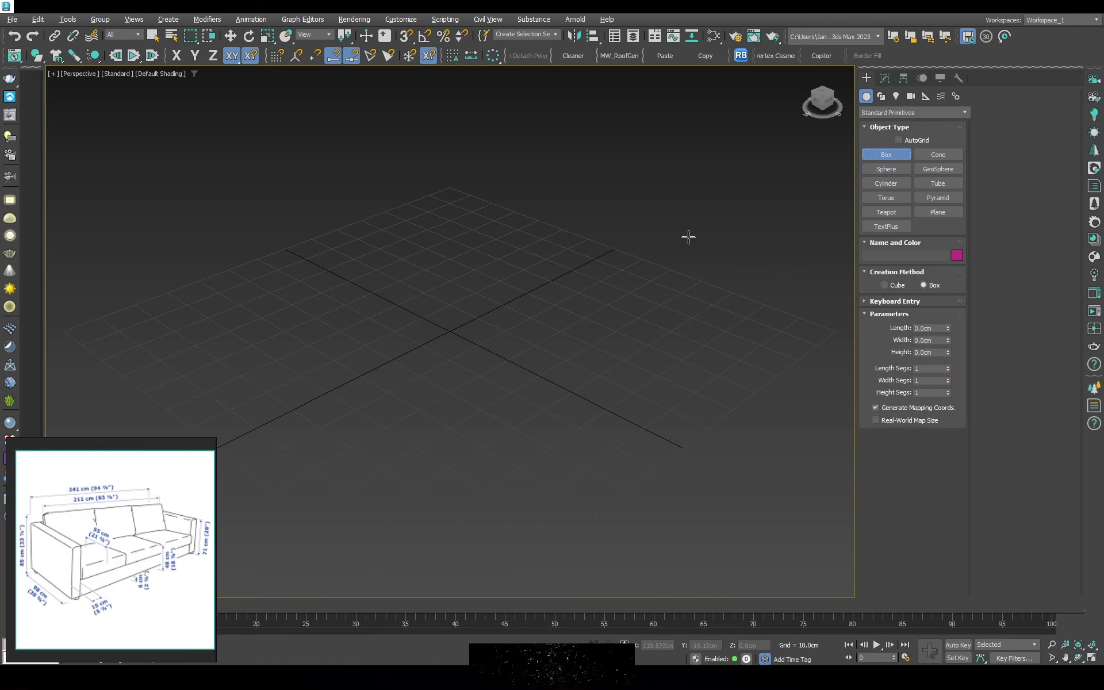
mouse_move(614, 265)
middle_mouse_down("alt")
mouse_move(614, 278)
mouse_move(540, 266)
mouse_move(498, 308)
middle_mouse_up("alt")
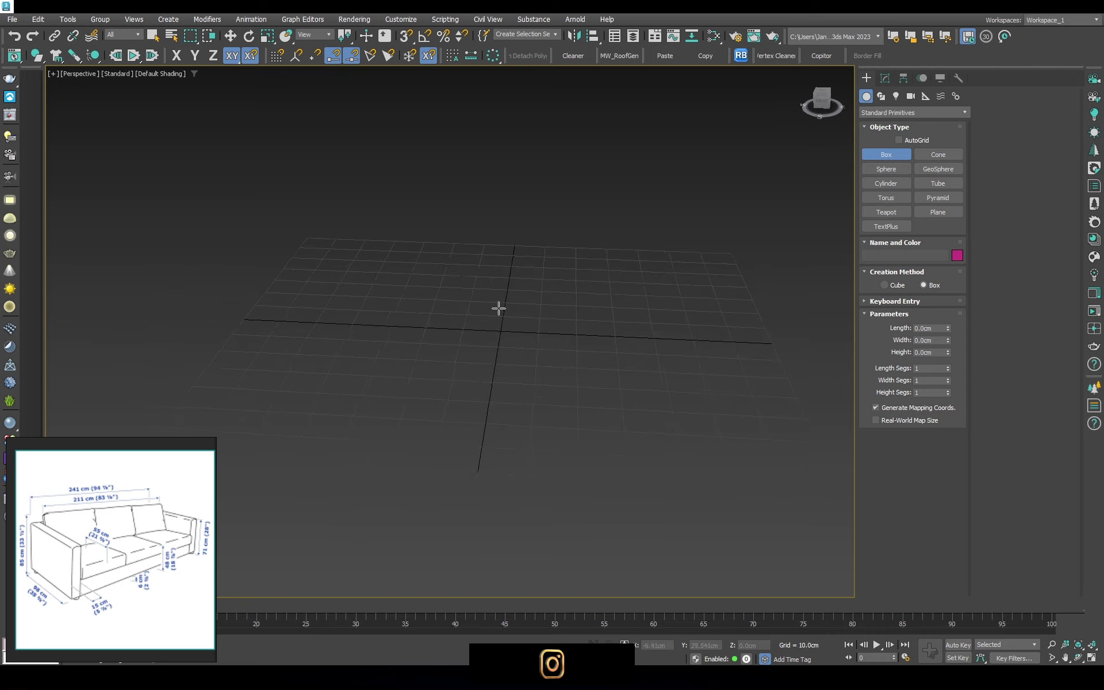
left_click_drag(233, 260, 741, 394)
left_click(805, 311)
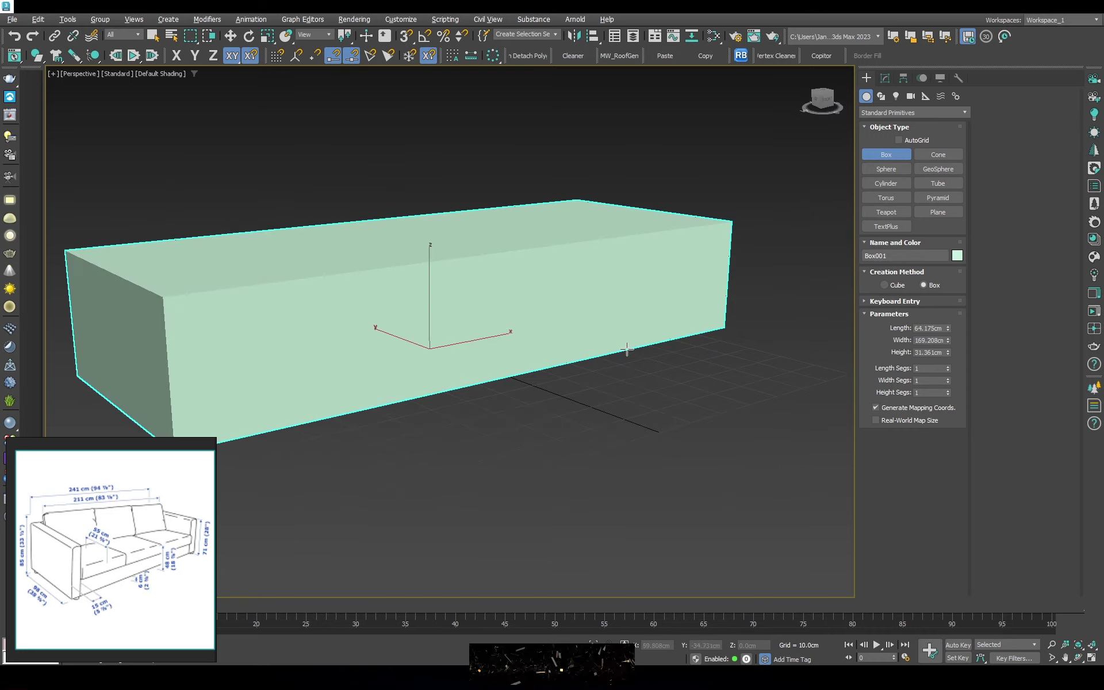
middle_click_drag(805, 310, 637, 338, "alt")
right_click(637, 338)
left_click(604, 320)
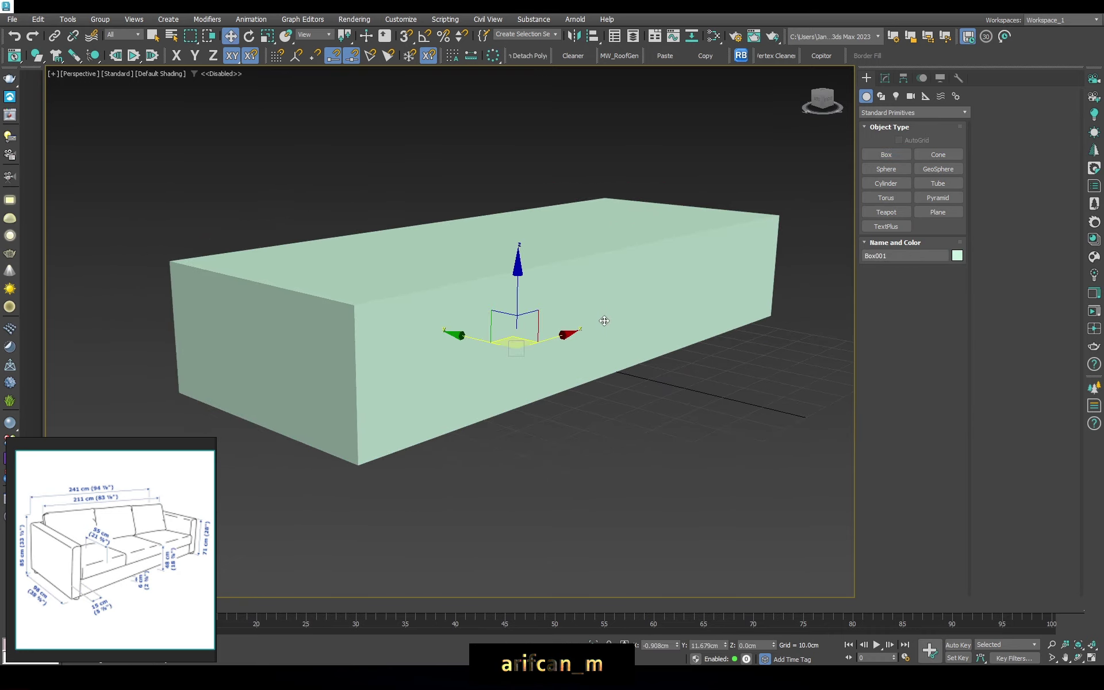
key("F4")
key("alt+x")
middle_click_drag(581, 289, 609, 320)
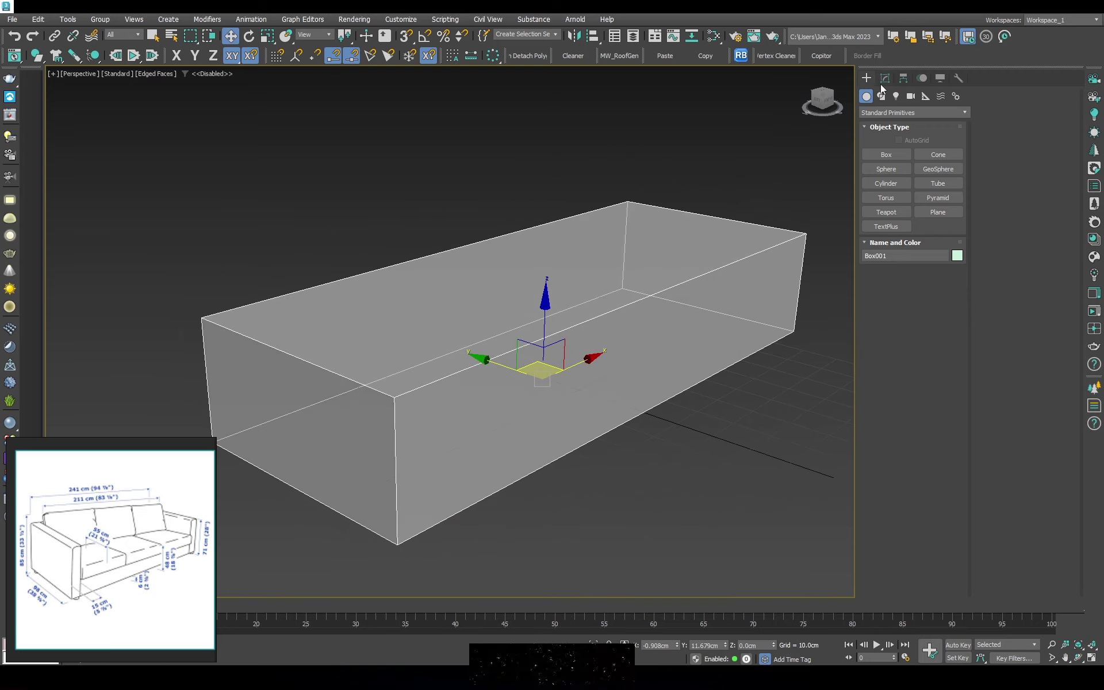
Set the box to Width 240 cm, Length 100 cm and Height 85 cm
left_click(885, 78)
left_click_drag(948, 438, 949, 442)
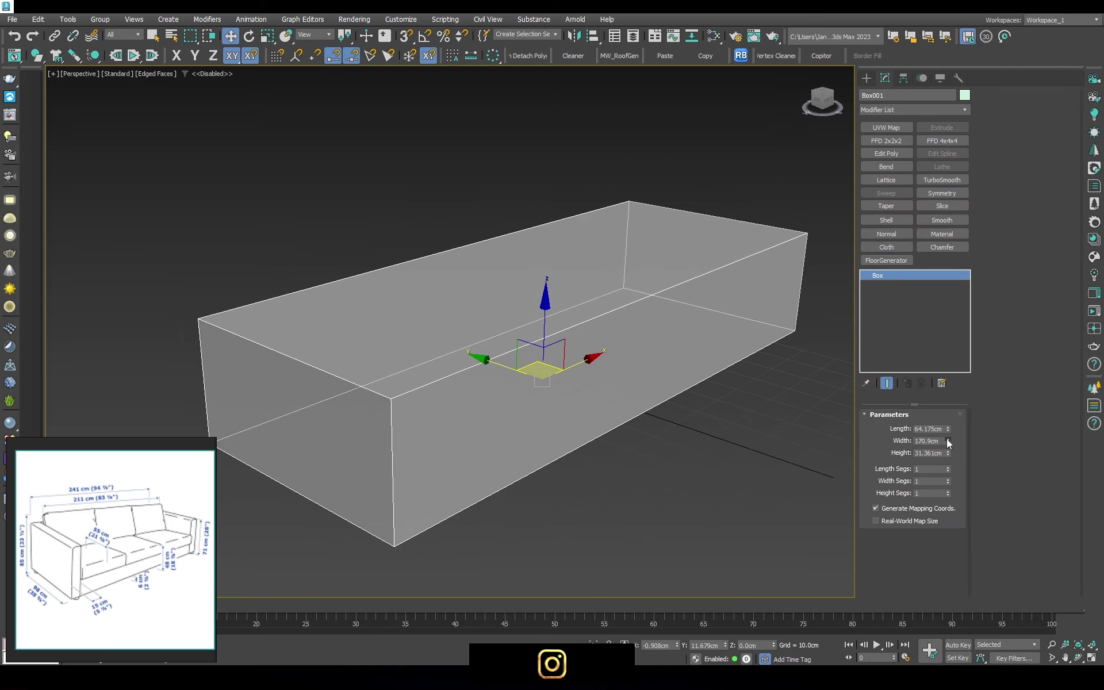
type("240")
key("Return")
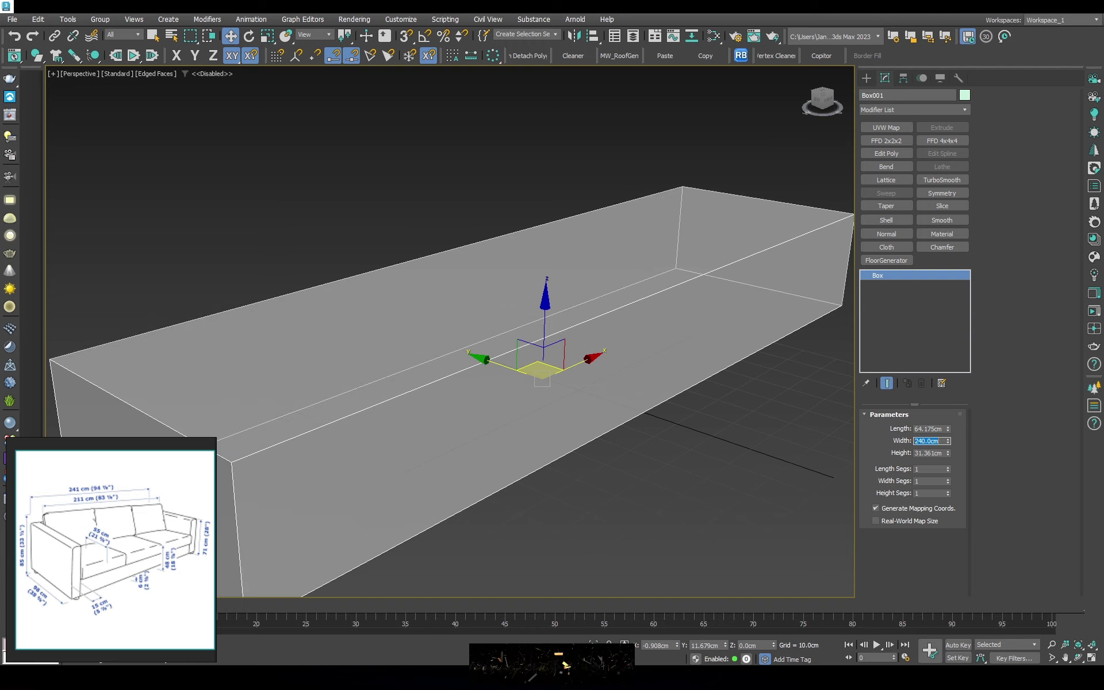
type("5020")
key("Return")
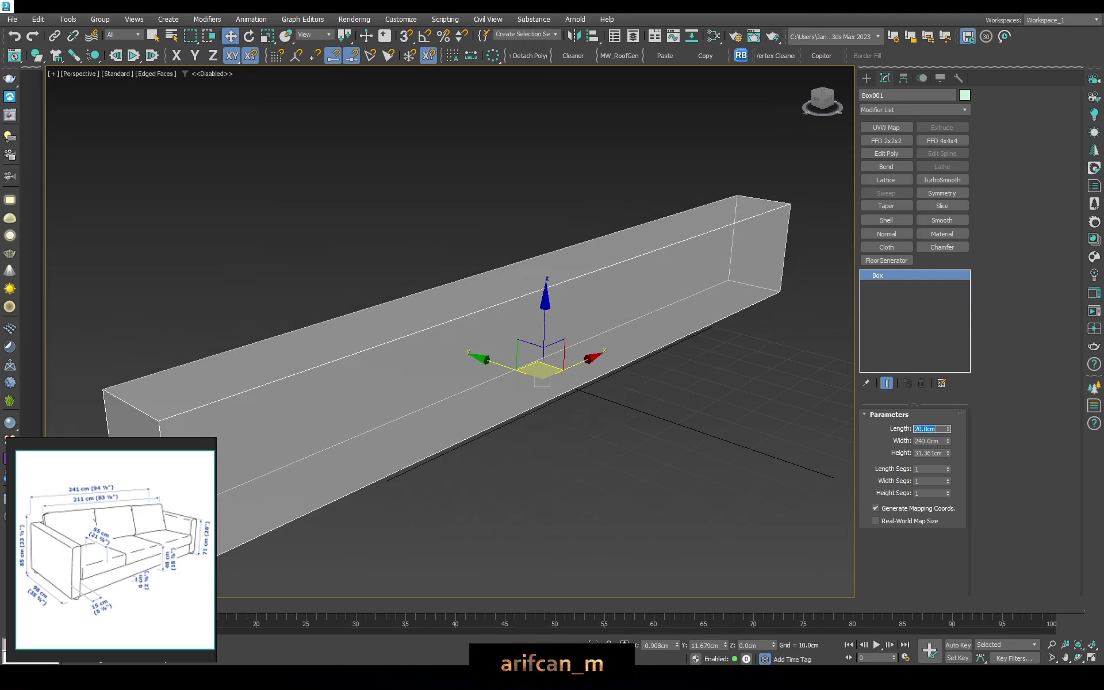
type("100")
key("Return")
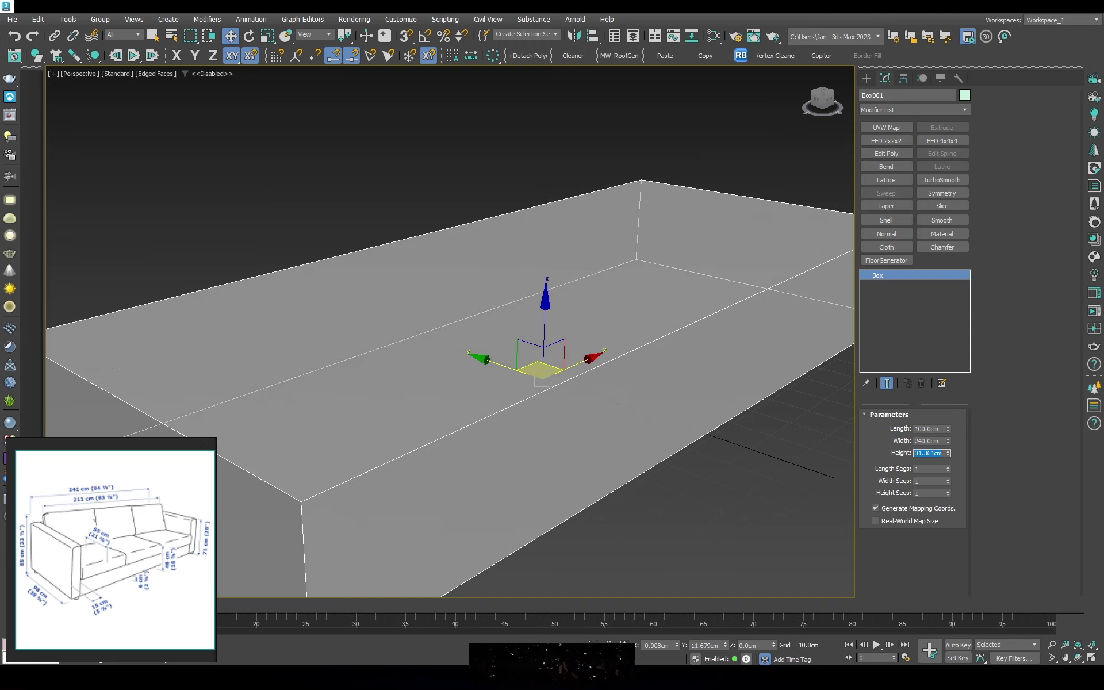
type("85")
key("Return")
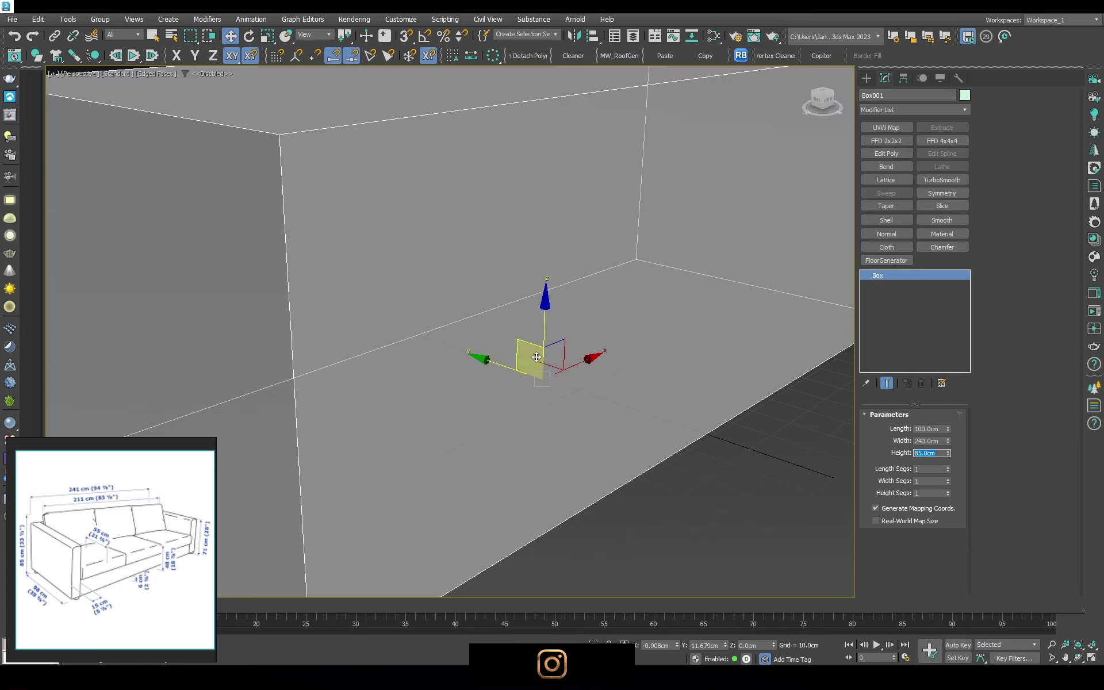
Try a 75 cm box height, then restore it to 85 cm
scroll(597, 333, "down", 3)
mouse_move(596, 333)
middle_mouse_down("alt")
mouse_move(527, 310)
mouse_move(517, 326)
mouse_move(547, 328)
middle_mouse_up("alt")
scroll(487, 317, "up", 3)
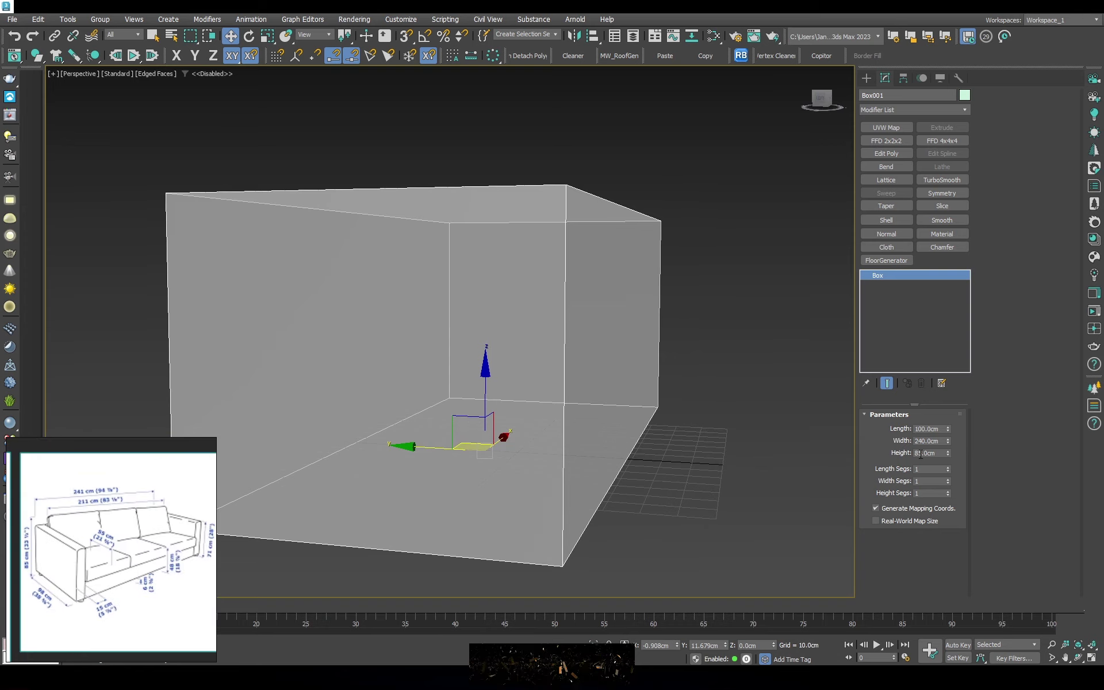
type("7")
key("Return")
middle_click_drag(518, 403, 227, 493, "alt")
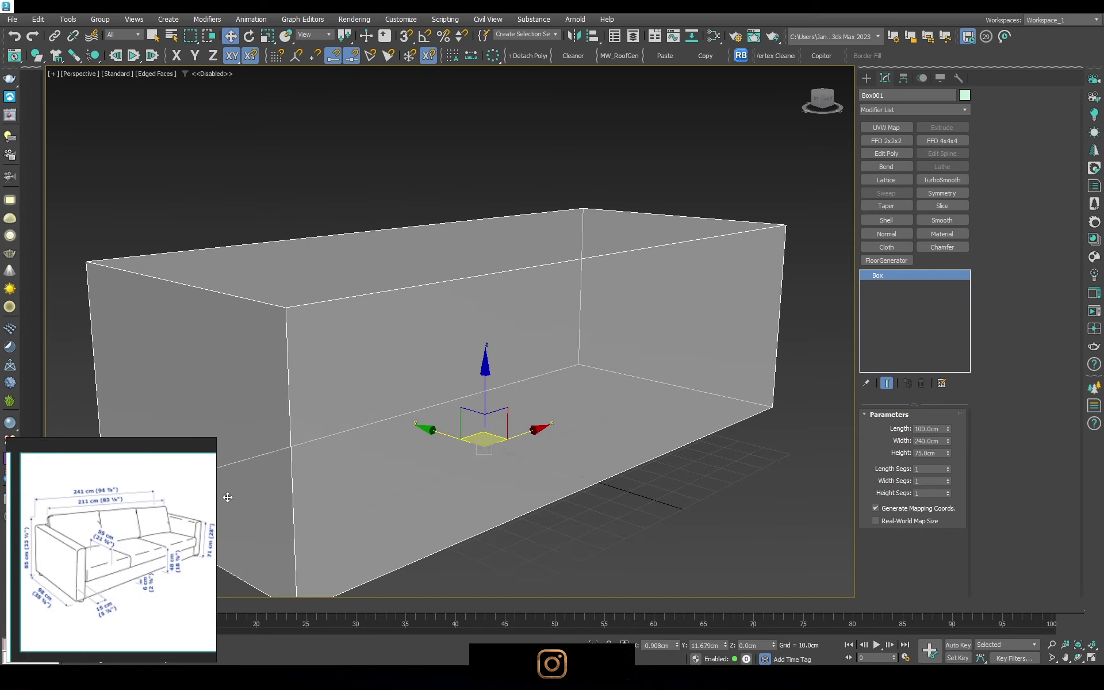
scroll(227, 493, "up", 2)
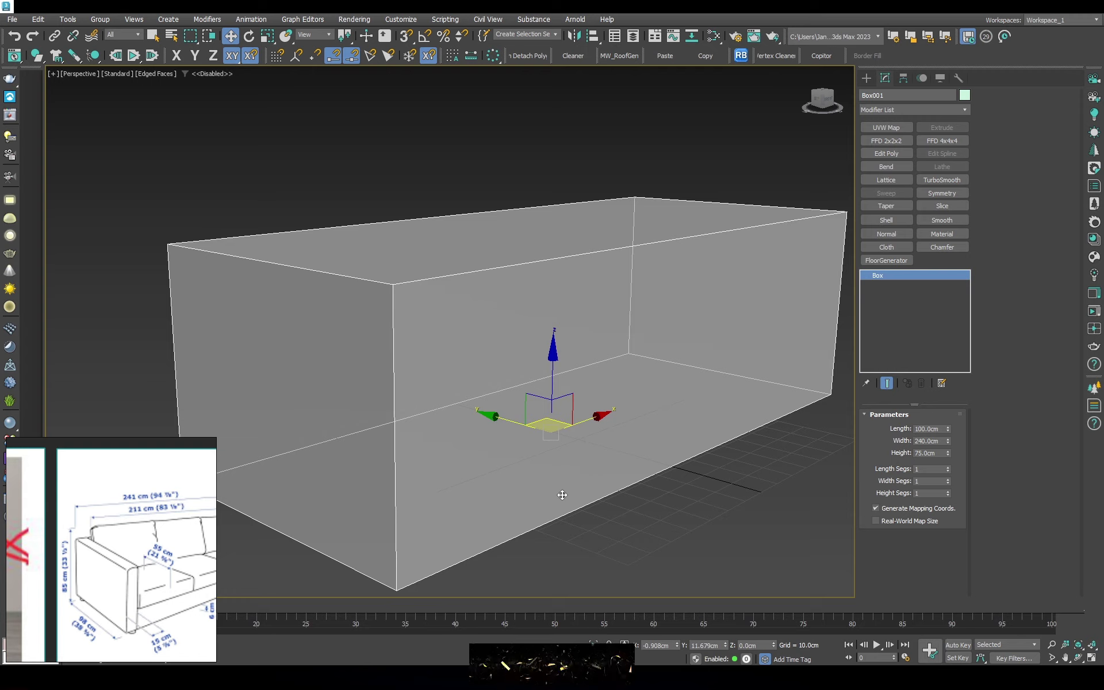
double_click(928, 447)
type("85")
key("Return")
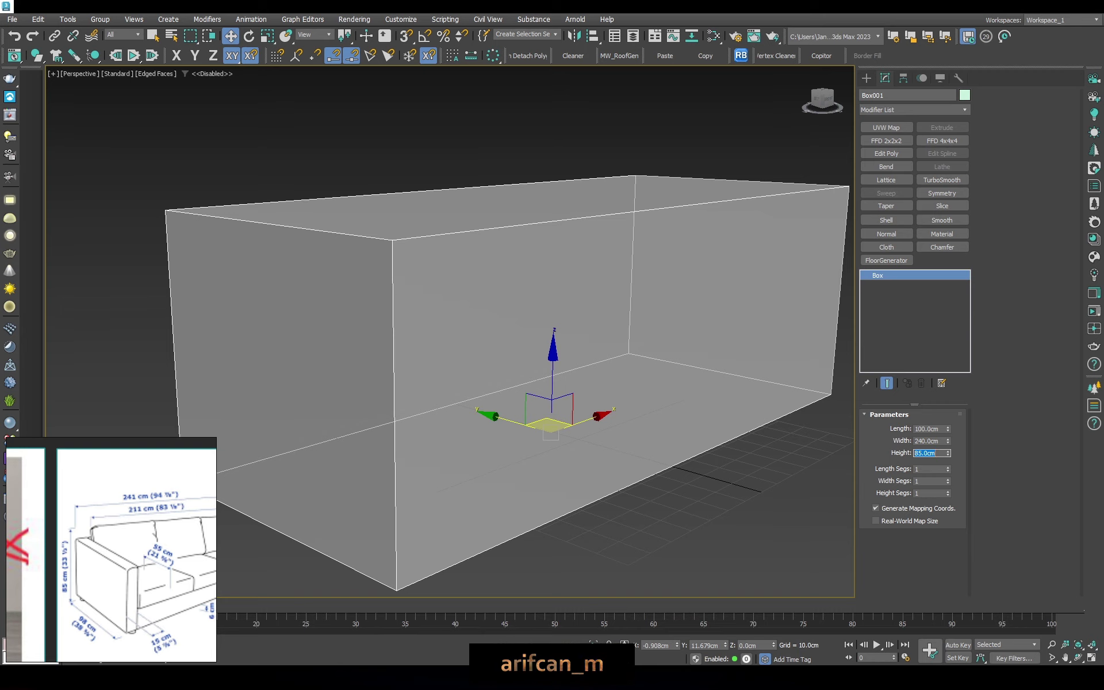
scroll(627, 410, "down", 3)
Clone the box as Box002 and give it a dark red colour
right_click(595, 383)
left_click(618, 495)
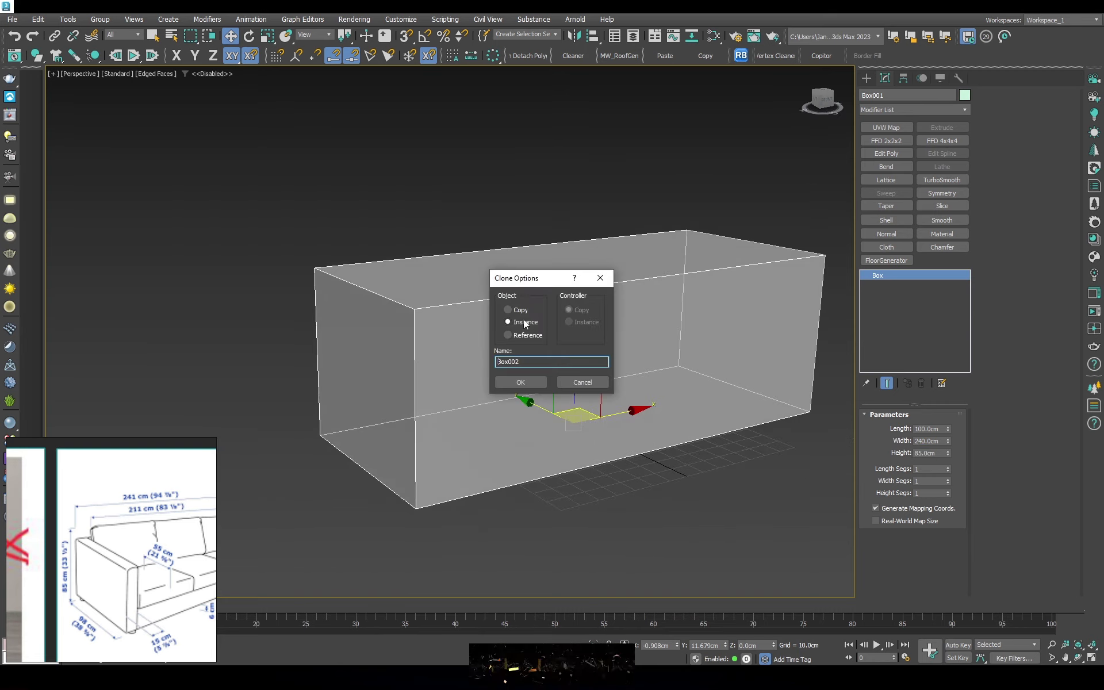
left_click(521, 382)
left_click(964, 96)
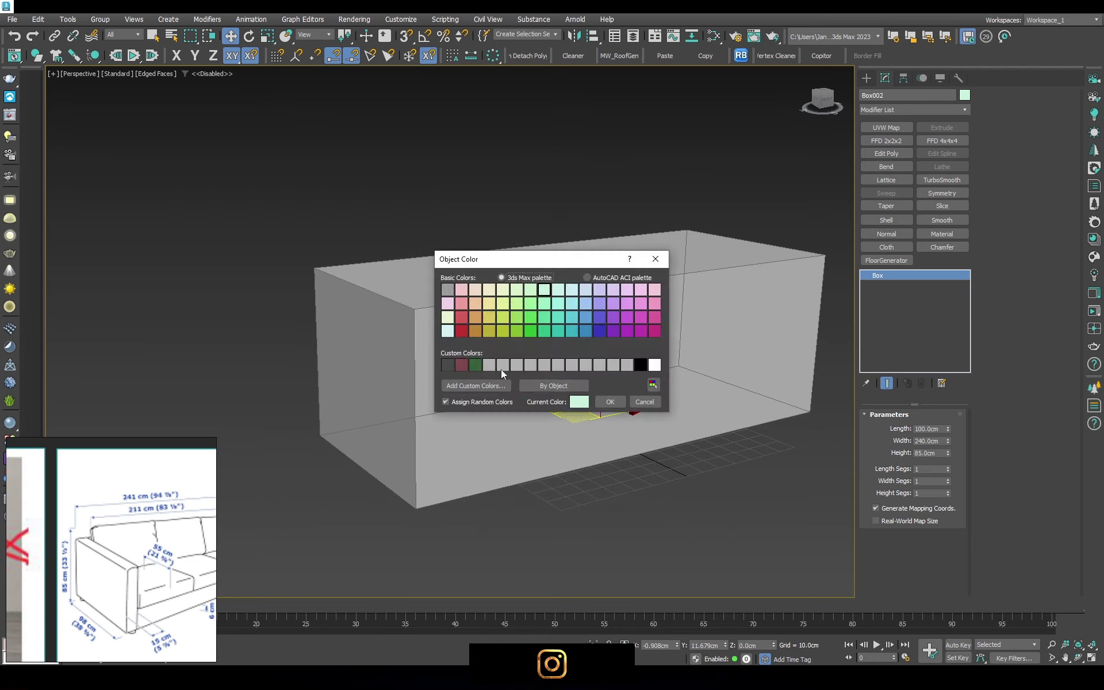
left_click(610, 401)
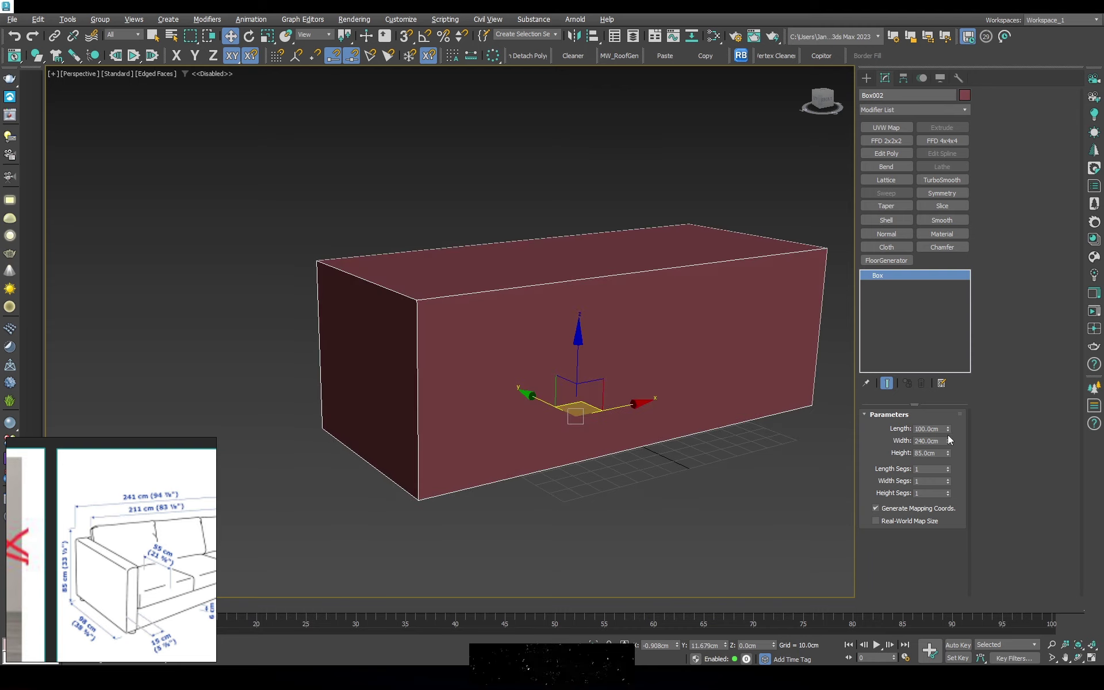
Set the seat box Height to 45 cm
left_click_drag(949, 440, 952, 440)
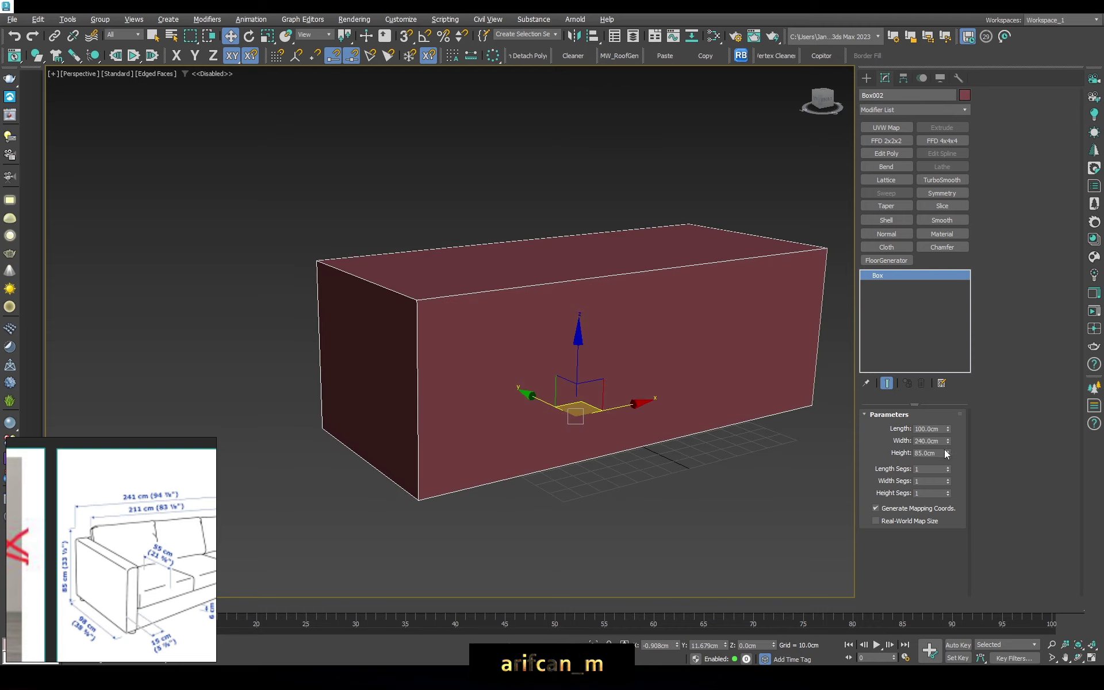
type("45")
key("Return")
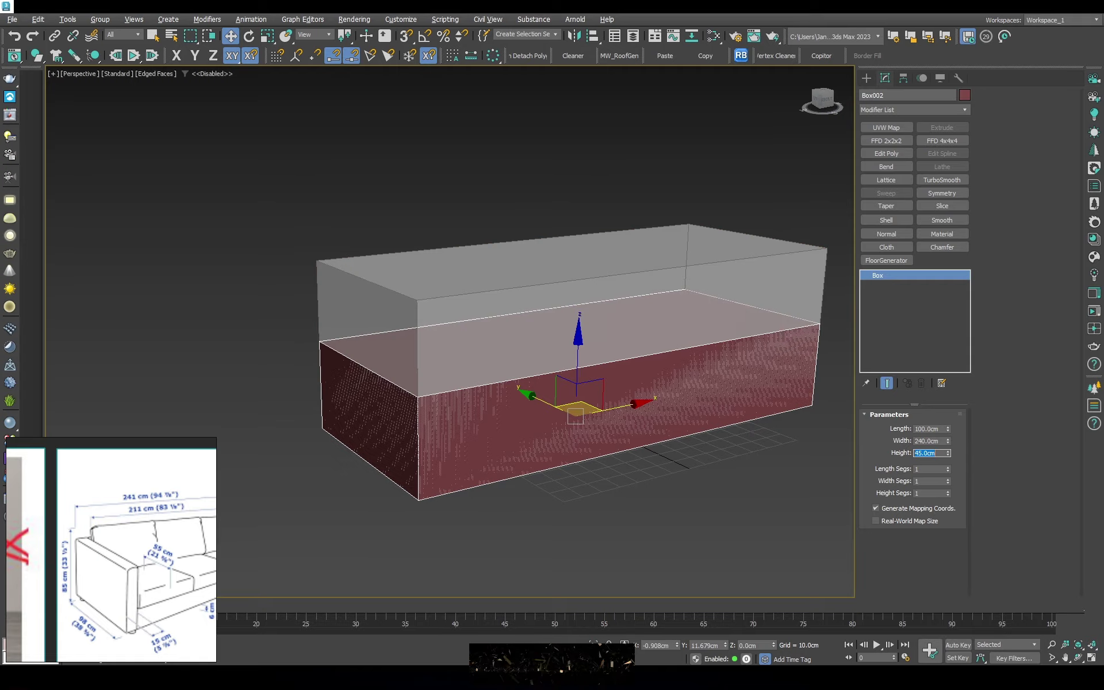
scroll(521, 443, "up", 3)
scroll(521, 432, "up", 2)
scroll(520, 432, "down", 1)
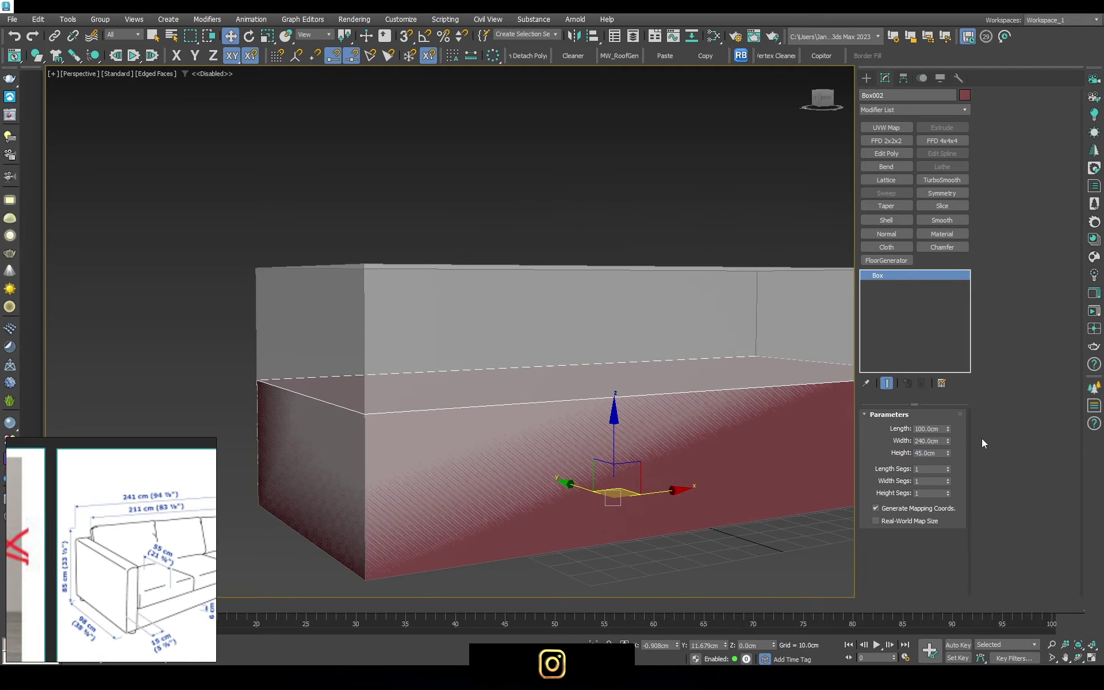
scroll(86, 546, "down", 2)
scroll(85, 554, "up", 2)
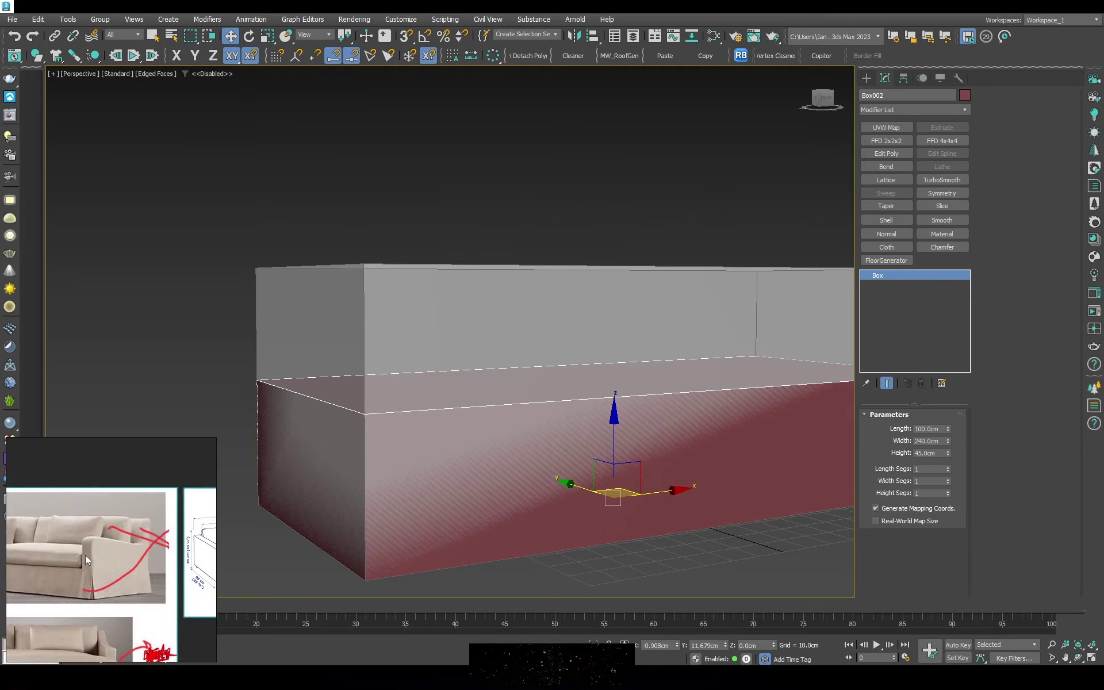
scroll(136, 540, "up", 2)
scroll(98, 543, "down", 1)
scroll(78, 542, "up", 2)
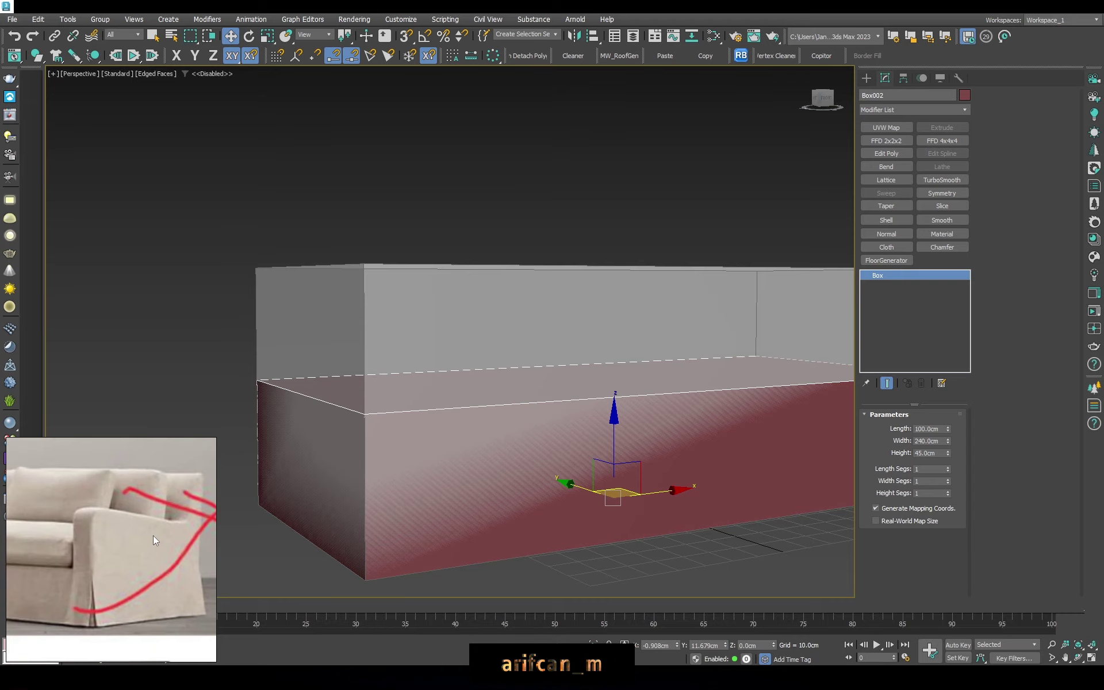
scroll(682, 452, "up", 1)
middle_click_drag(682, 453, 715, 449, "alt")
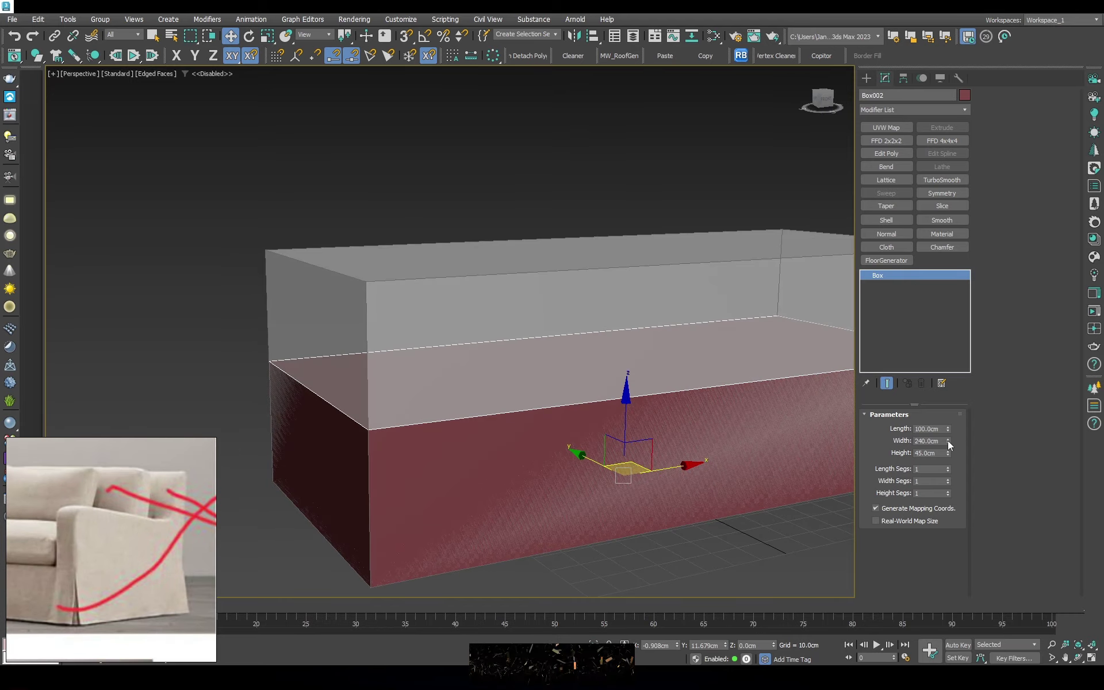
Set the seat box Width to 215 cm, deselect it, and view in wireframe
type("210")
key("Return")
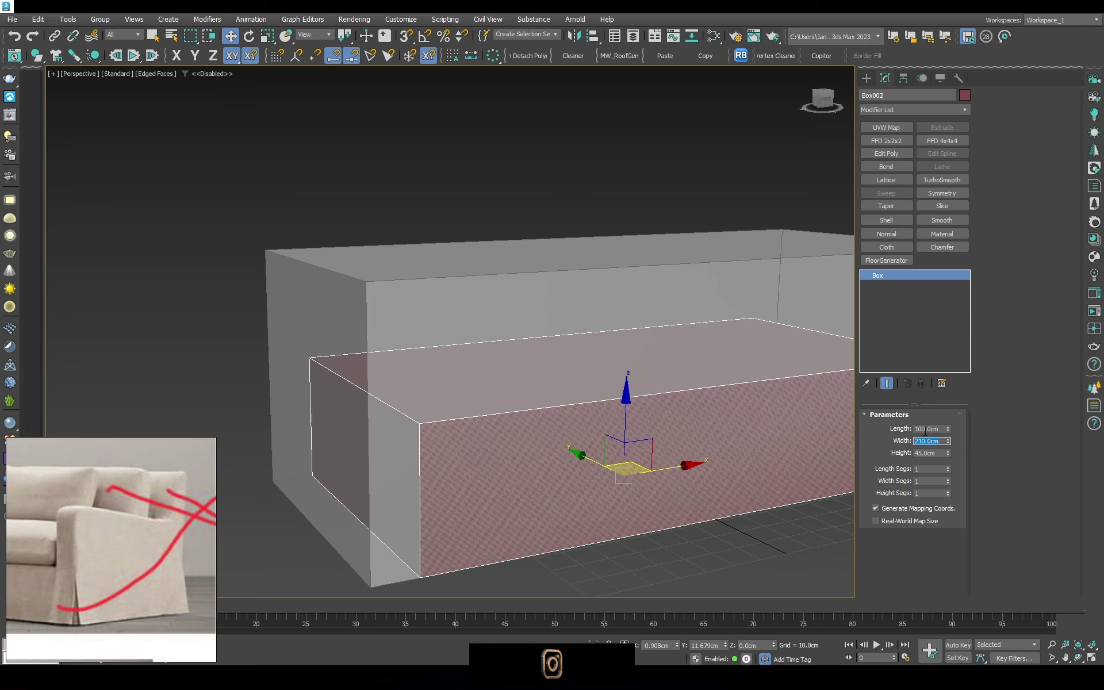
type("220")
key("Return")
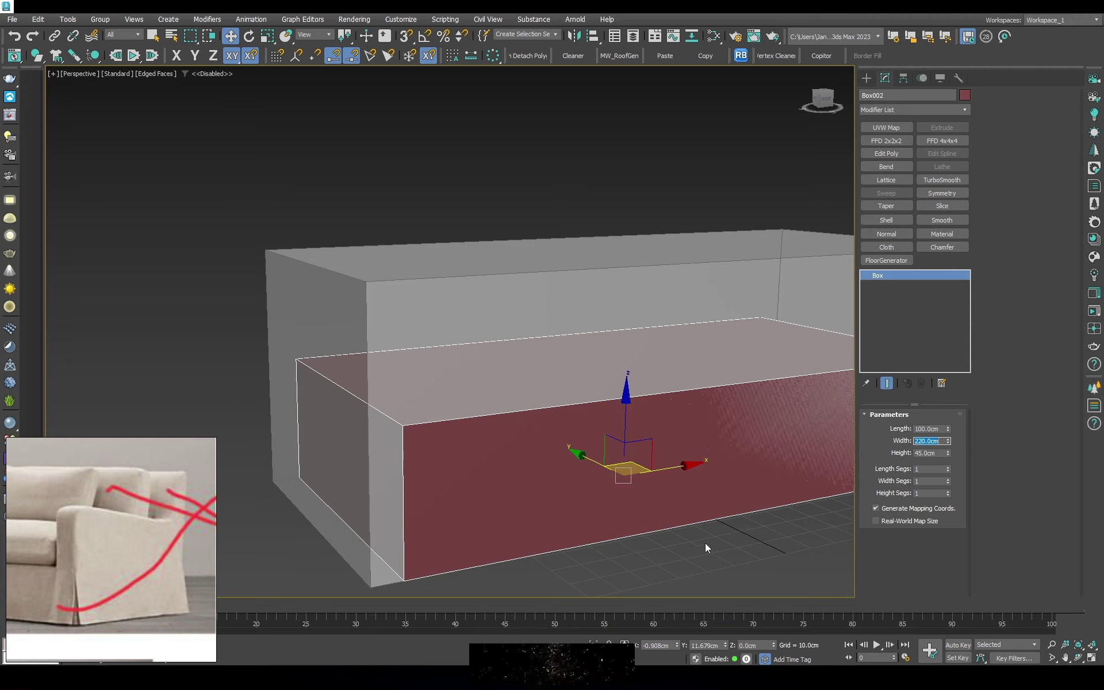
type("0")
key("Return")
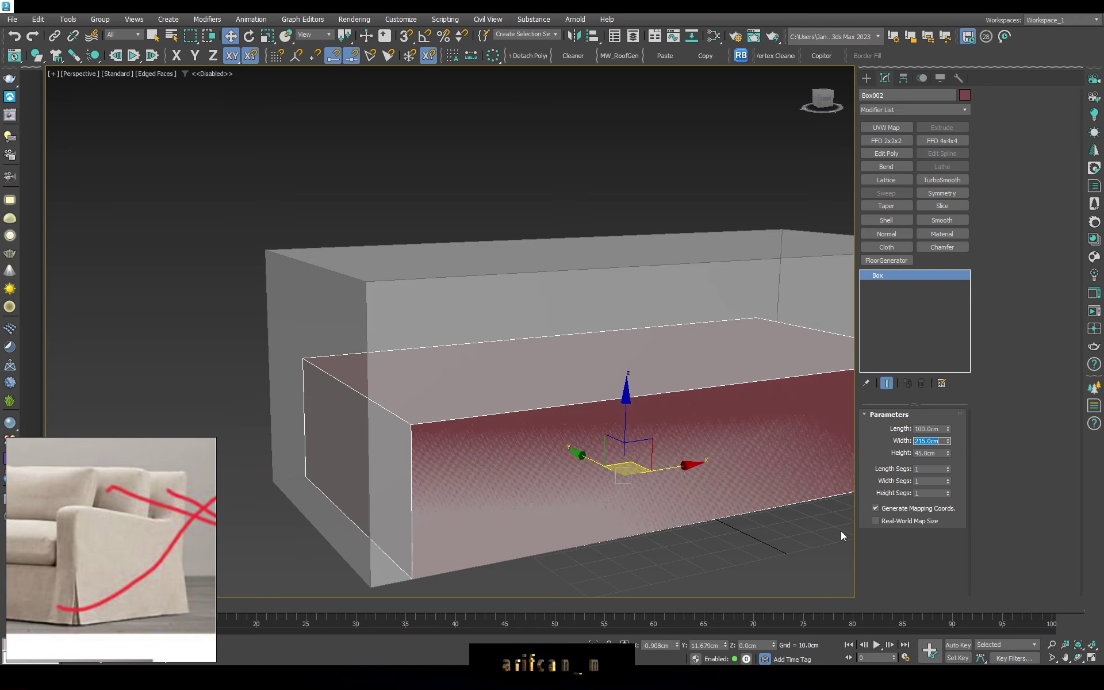
left_click(841, 531)
middle_click_drag(712, 486, 467, 488, "alt")
key("F3")
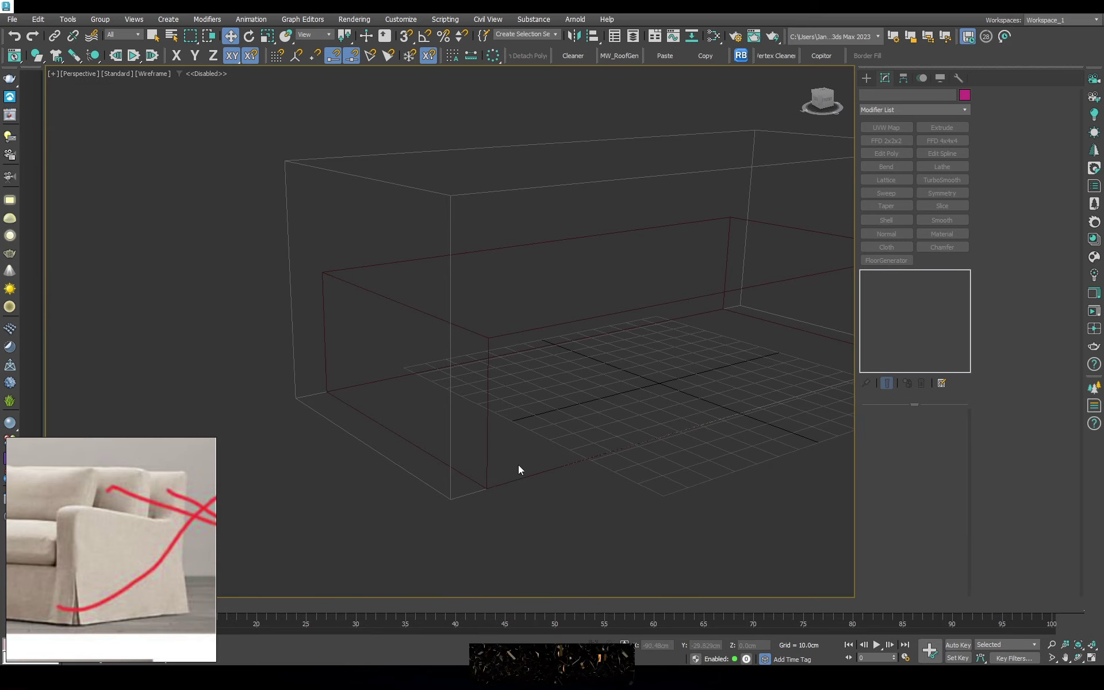
Snap-draw a 65 cm tall armrest box at the sofa's left end
right_click(519, 470)
left_click(520, 474)
key("s")
left_click_drag(300, 407, 515, 454)
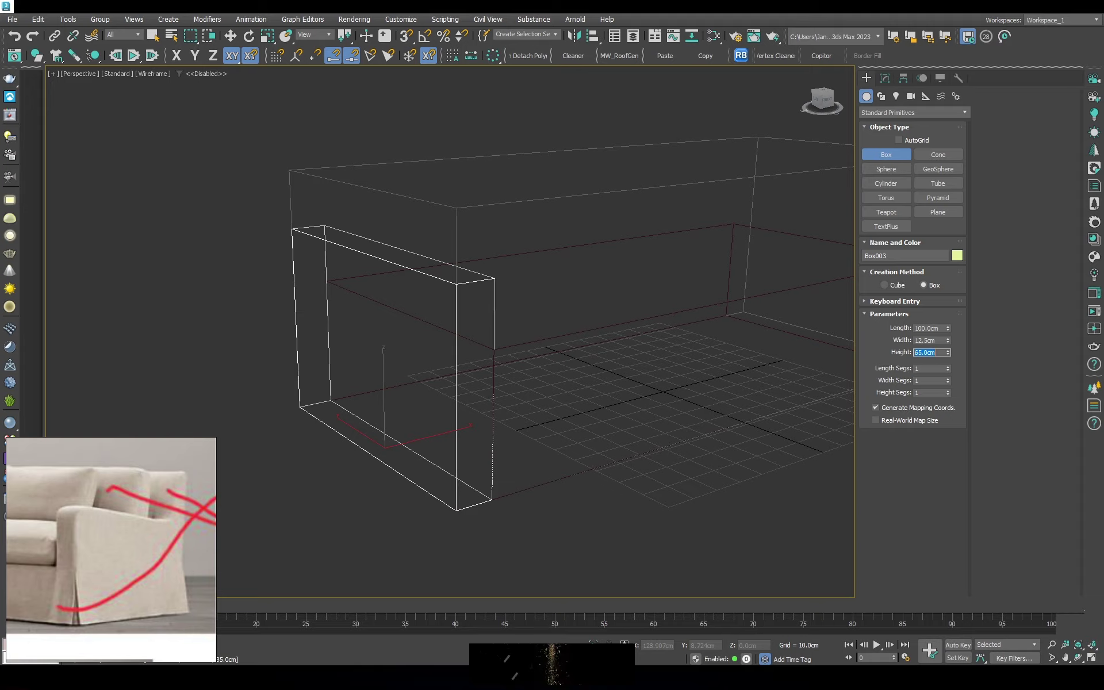
key("Return")
middle_click_drag(632, 322, 364, 276, "alt")
key("F3")
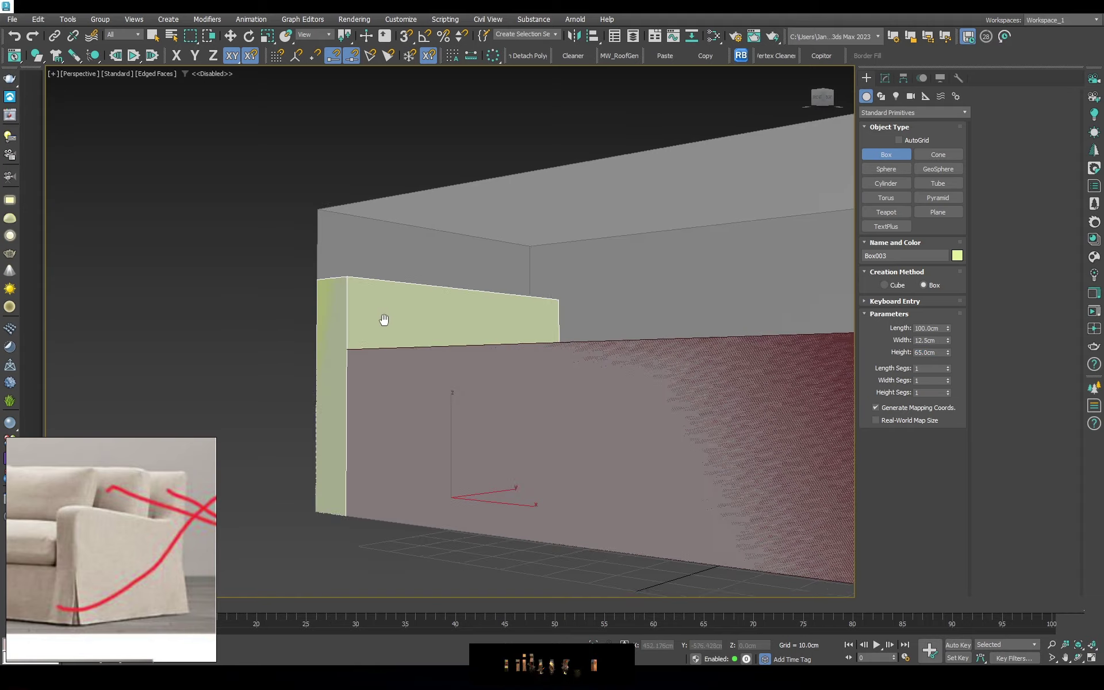
middle_click_drag(382, 321, 518, 300, "alt")
Colour the armrest dark red to match the seat
key("w")
left_click(957, 256)
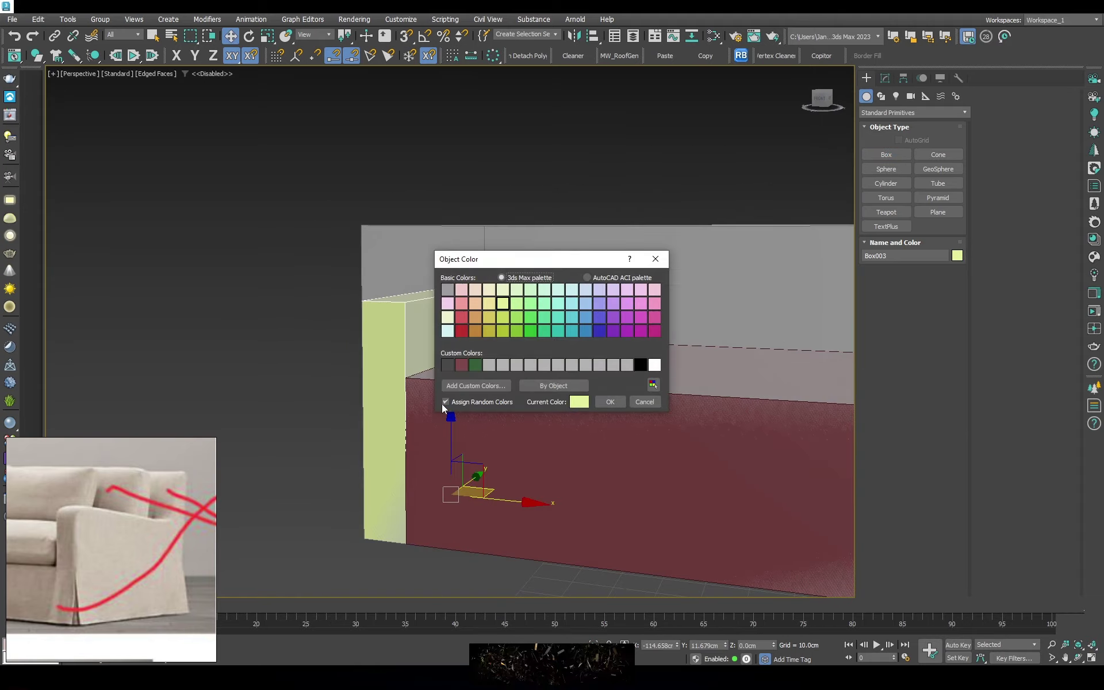
left_click(610, 402)
scroll(598, 408, "down", 5)
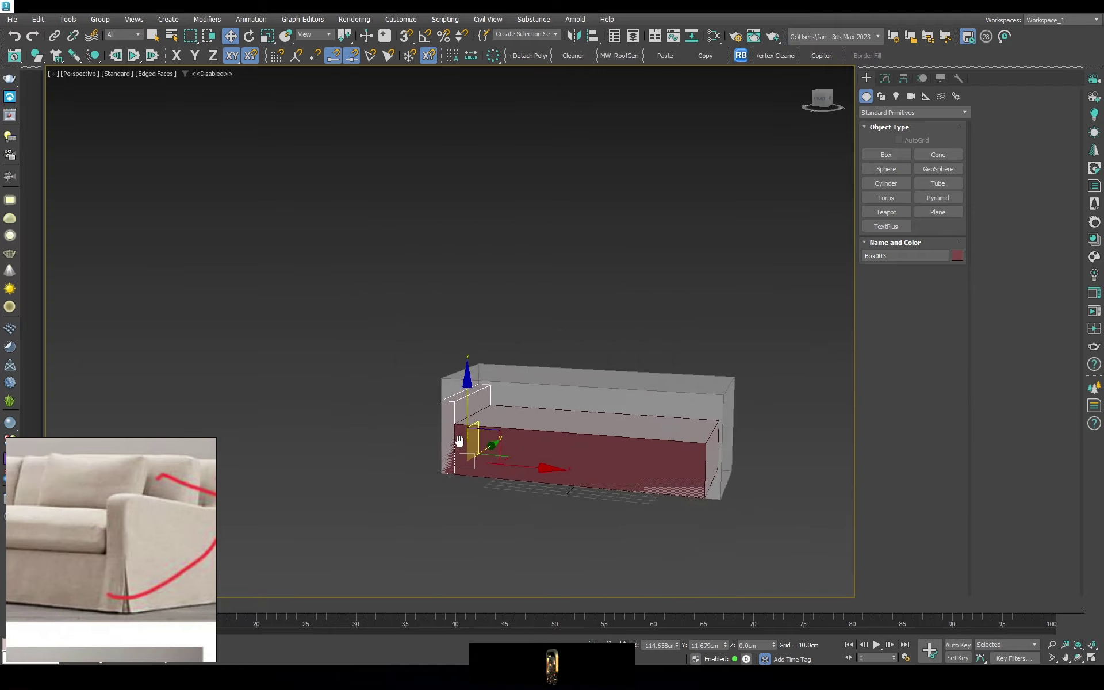
mouse_move(575, 414)
middle_mouse_down("alt")
mouse_move(483, 457)
mouse_move(357, 426)
mouse_move(368, 432)
middle_mouse_up("alt")
Copy the armrest and snap the copy to the sofa's right end
left_click_drag(368, 432, 581, 469, "shift")
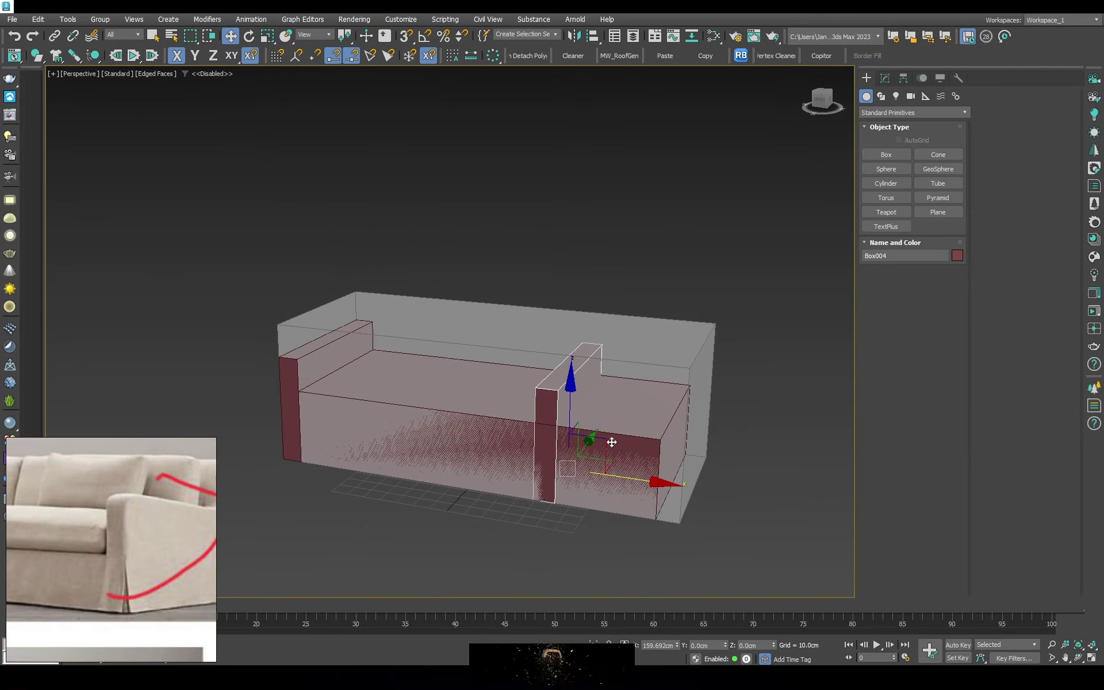
left_click(553, 388)
key("F3")
key("s")
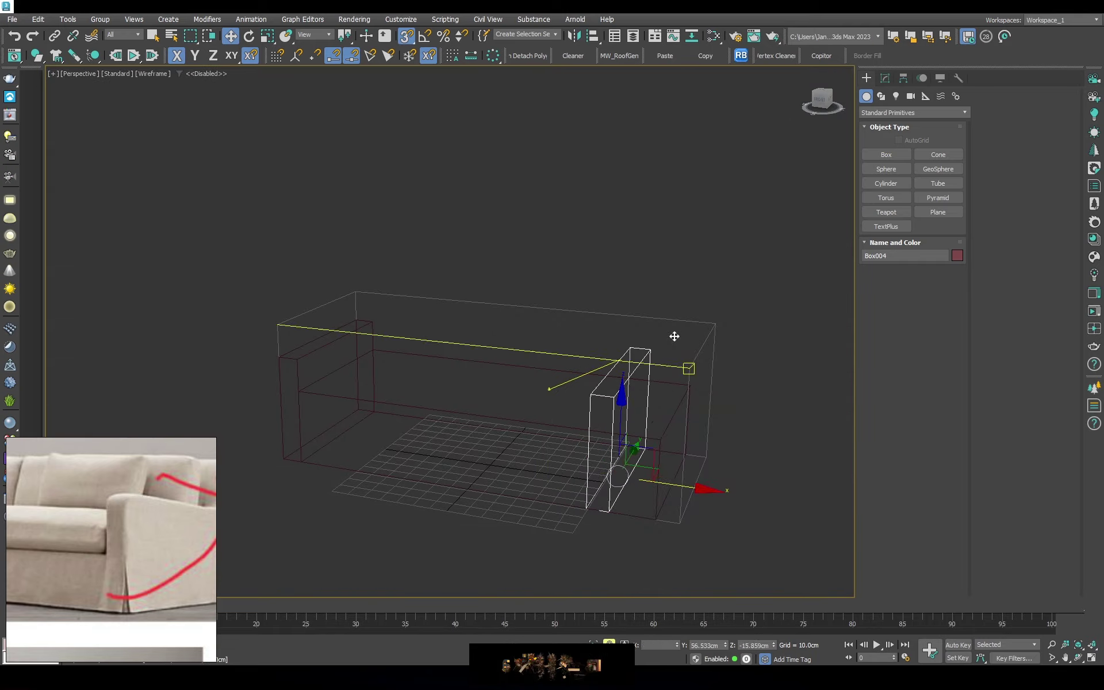
mouse_move(674, 333)
left_mouse_down()
mouse_move(547, 320)
mouse_move(740, 323)
left_mouse_up()
key("F3")
key("s")
middle_click_drag(740, 323, 528, 401, "alt")
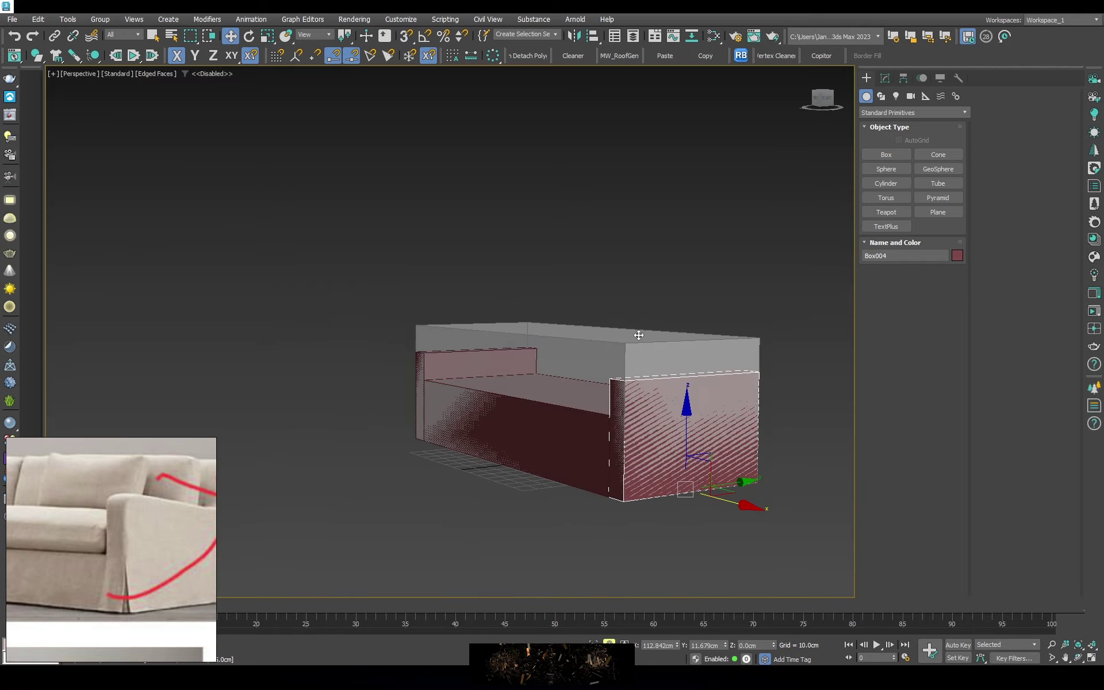
scroll(528, 401, "up", 5)
scroll(528, 401, "down", 3)
Edit the right armrest's height value (70 cm) in its parameters
key("F3")
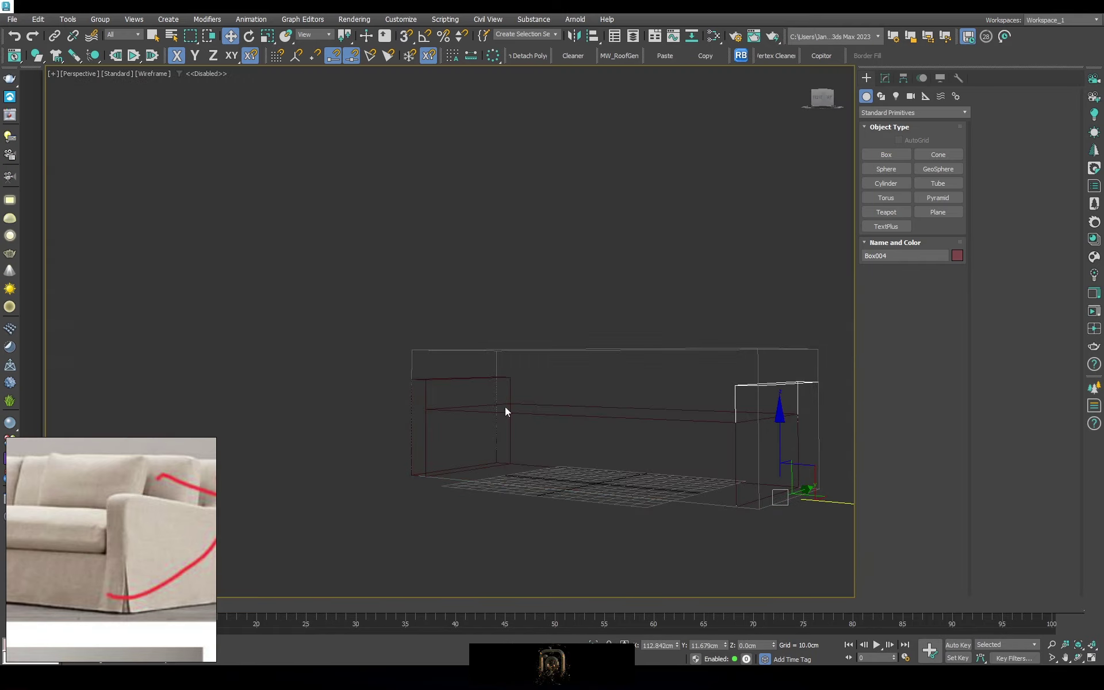
left_click(886, 78)
key("F3")
double_click(927, 452)
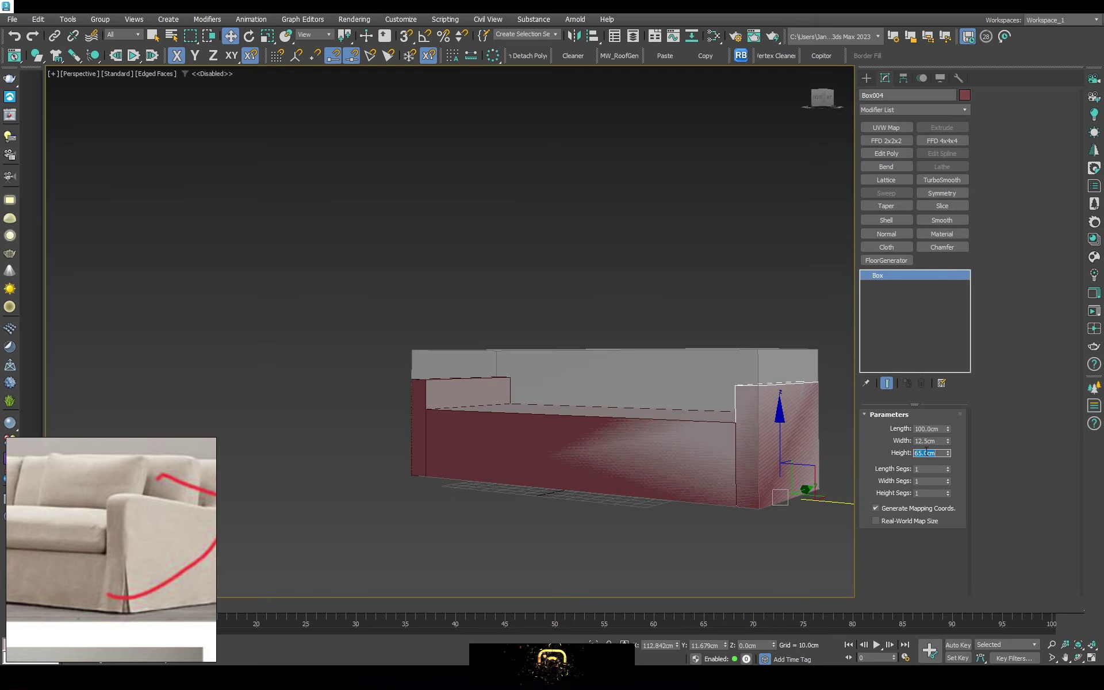
key("Return")
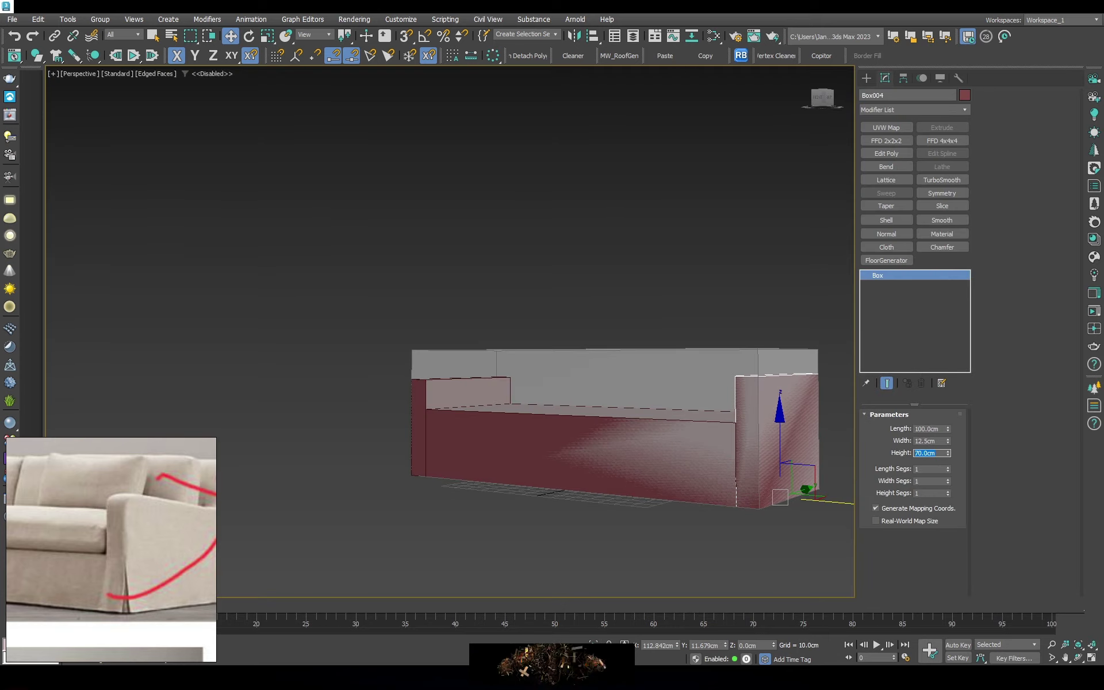
key("F3")
key("F3")
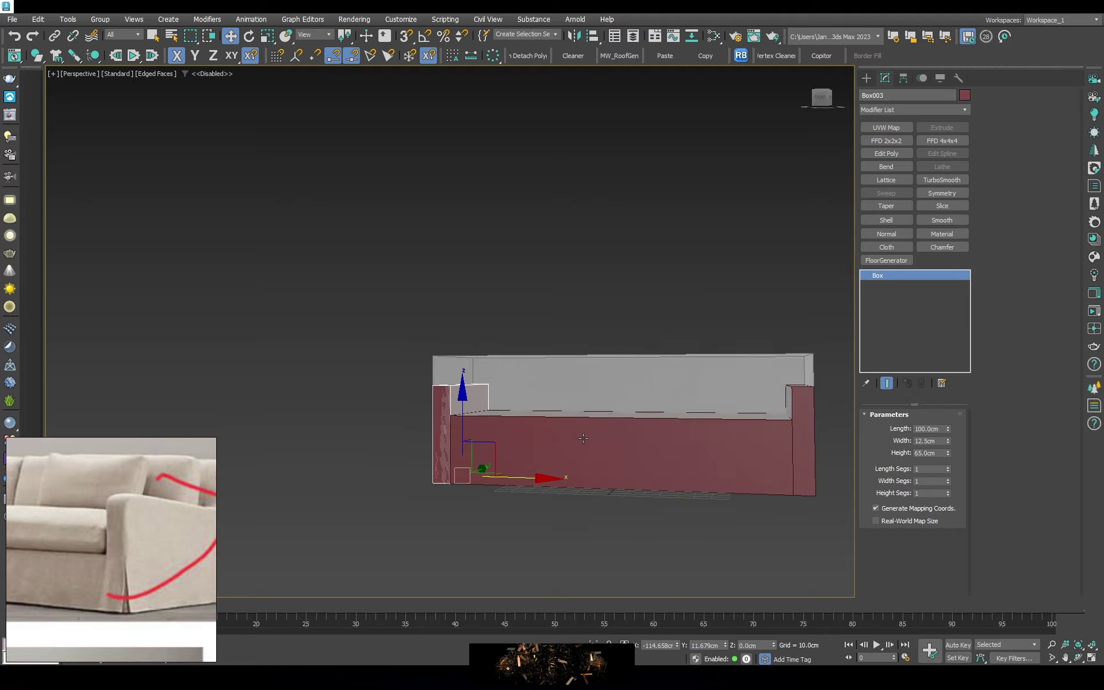
Orbit around the sofa and inspect it from the top view in wireframe
middle_click_drag(482, 394, 253, 535, "alt")
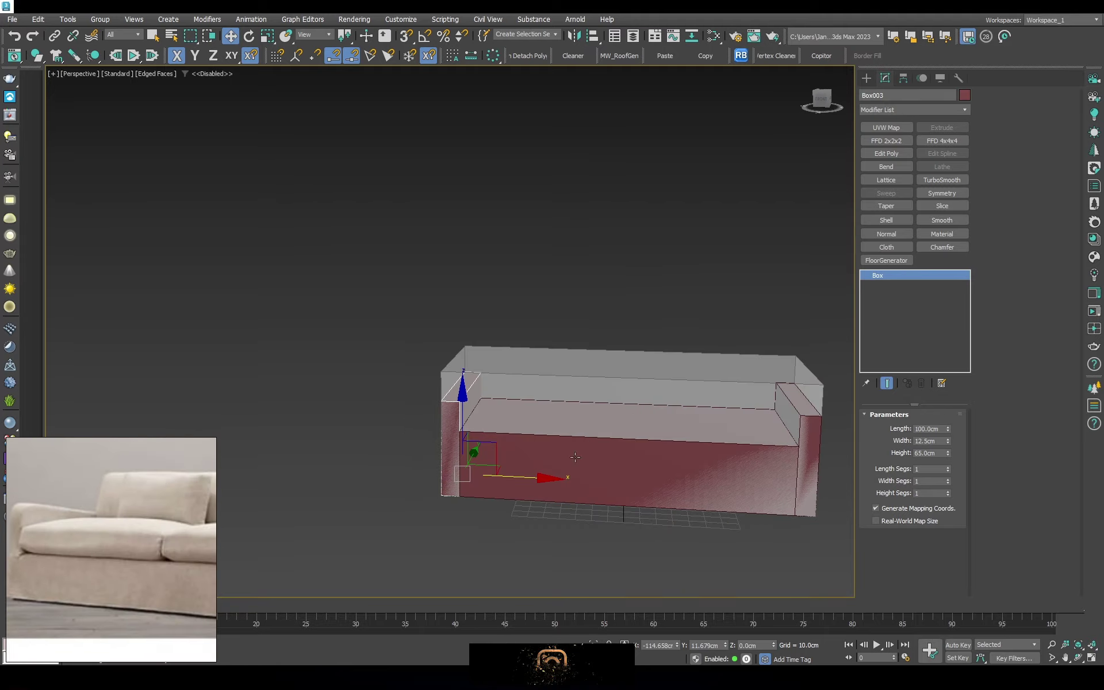
mouse_move(111, 512)
middle_mouse_down("alt")
mouse_move(541, 455)
mouse_move(576, 419)
middle_mouse_up("alt")
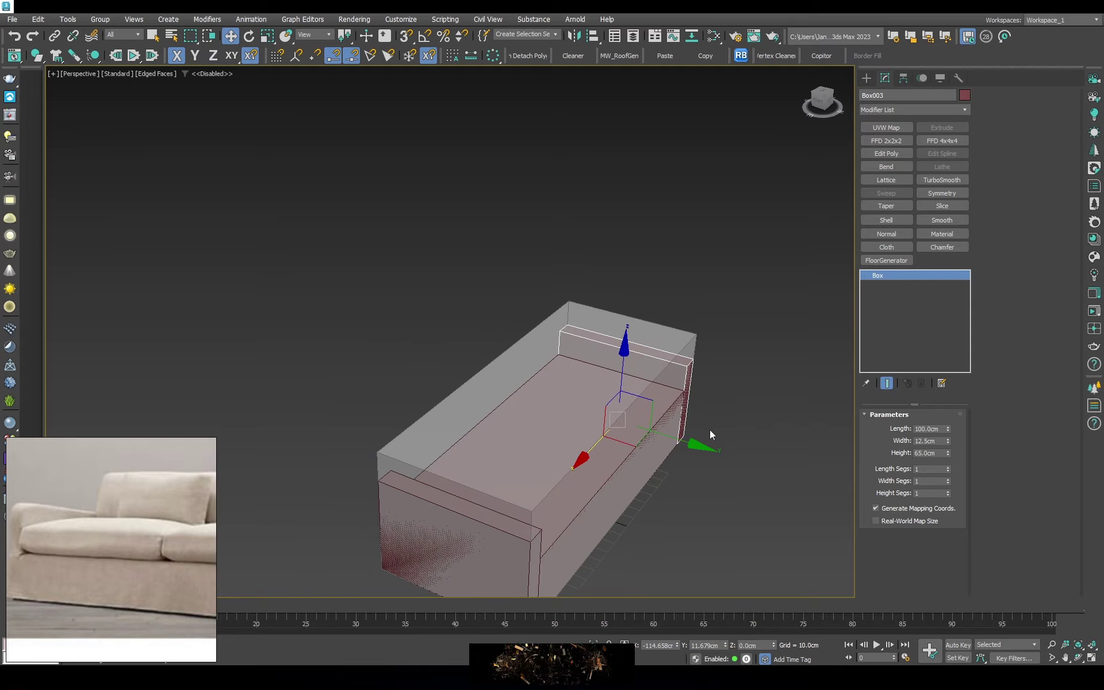
key("t")
key("F3")
scroll(622, 418, "up", 3)
scroll(523, 390, "up", 3)
Return to a shaded perspective view facing the sofa's front
mouse_move(509, 413)
middle_mouse_down("alt")
mouse_move(537, 340)
mouse_move(522, 428)
mouse_move(575, 402)
middle_mouse_up("alt")
key("p")
key("F3")
scroll(522, 429, "down", 5)
scroll(553, 422, "up", 5)
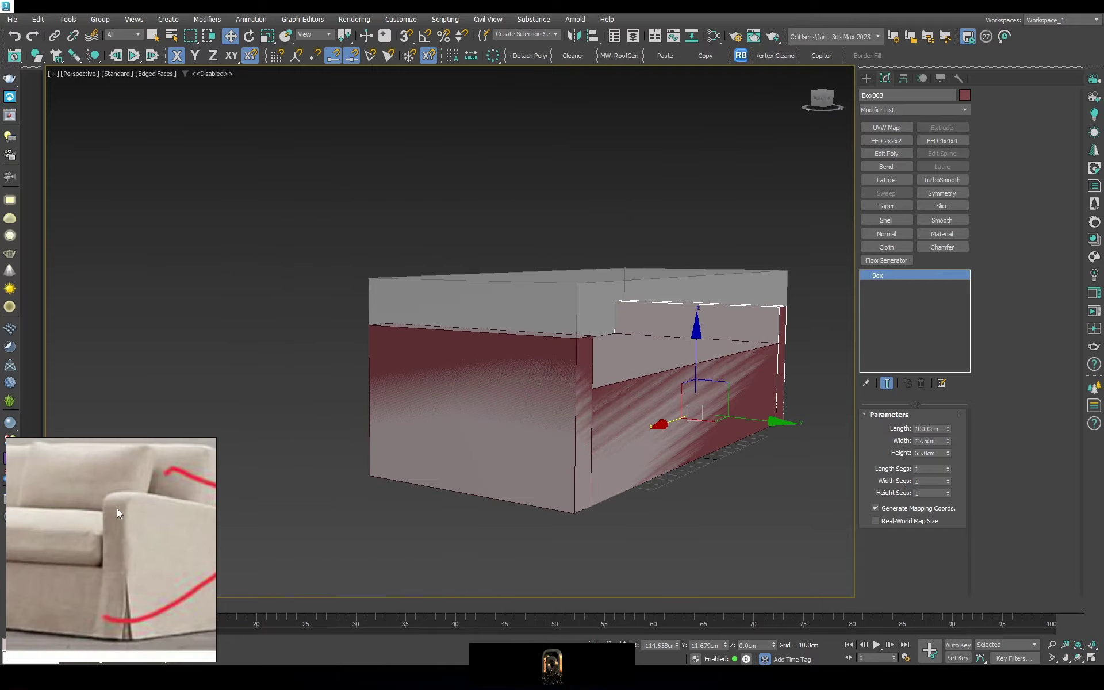
middle_click_drag(495, 466, 402, 396, "alt")
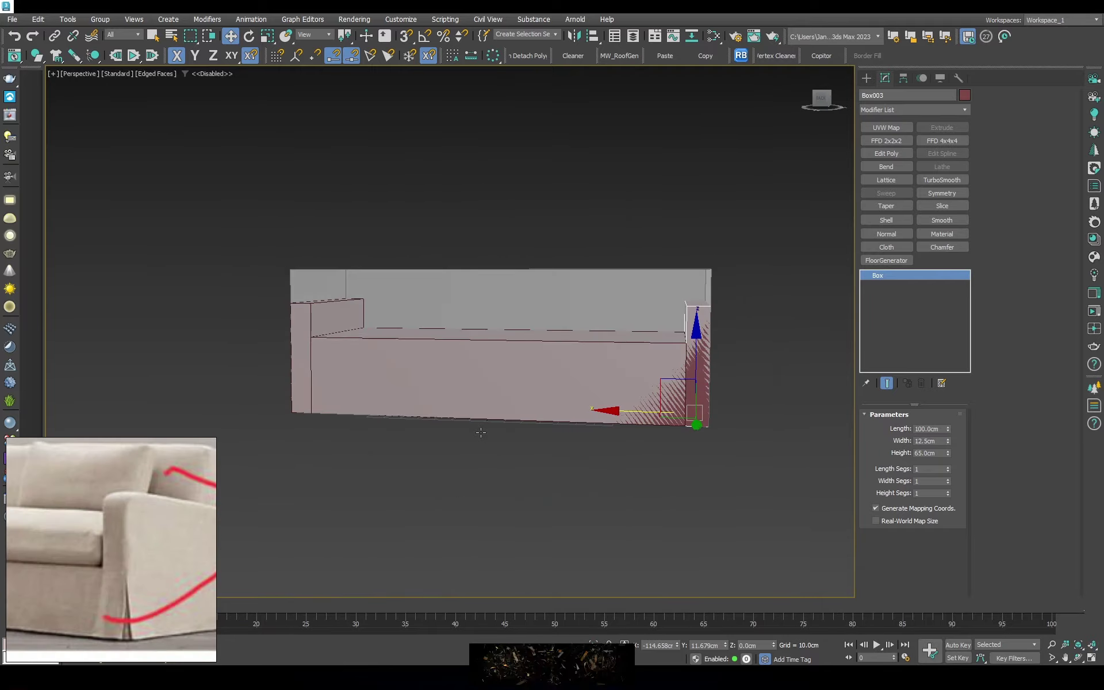
scroll(402, 396, "up", 5)
scroll(403, 396, "down", 5)
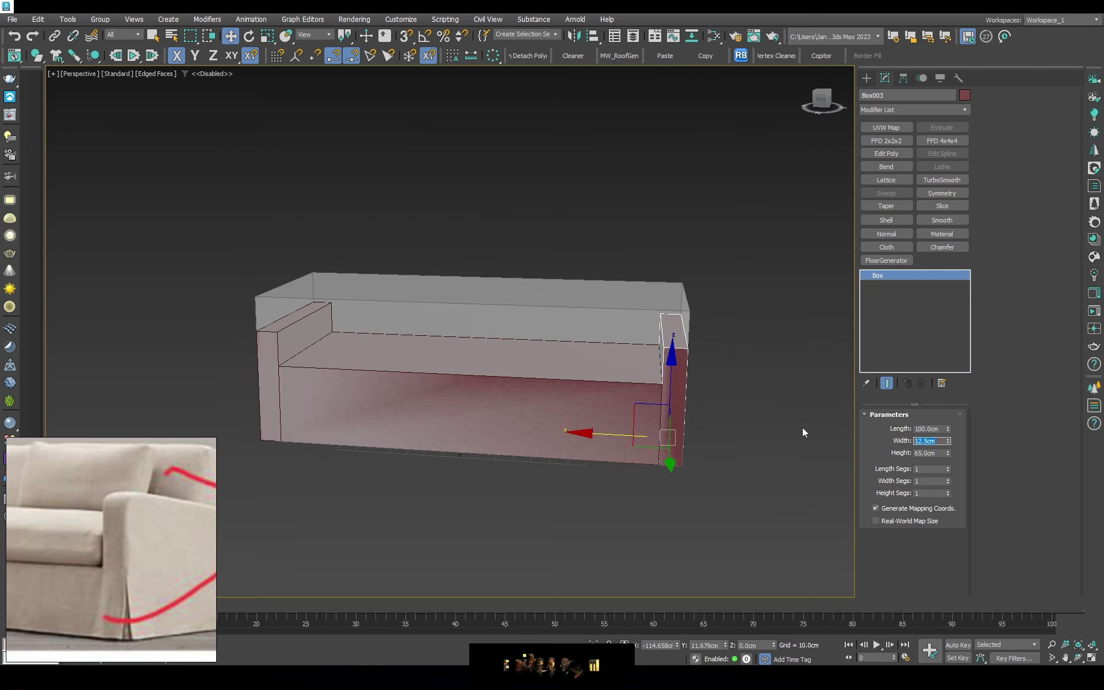
Snap the armrest into place along the sofa's length and select the other armrest
middle_click_drag(575, 402, 604, 436, "alt")
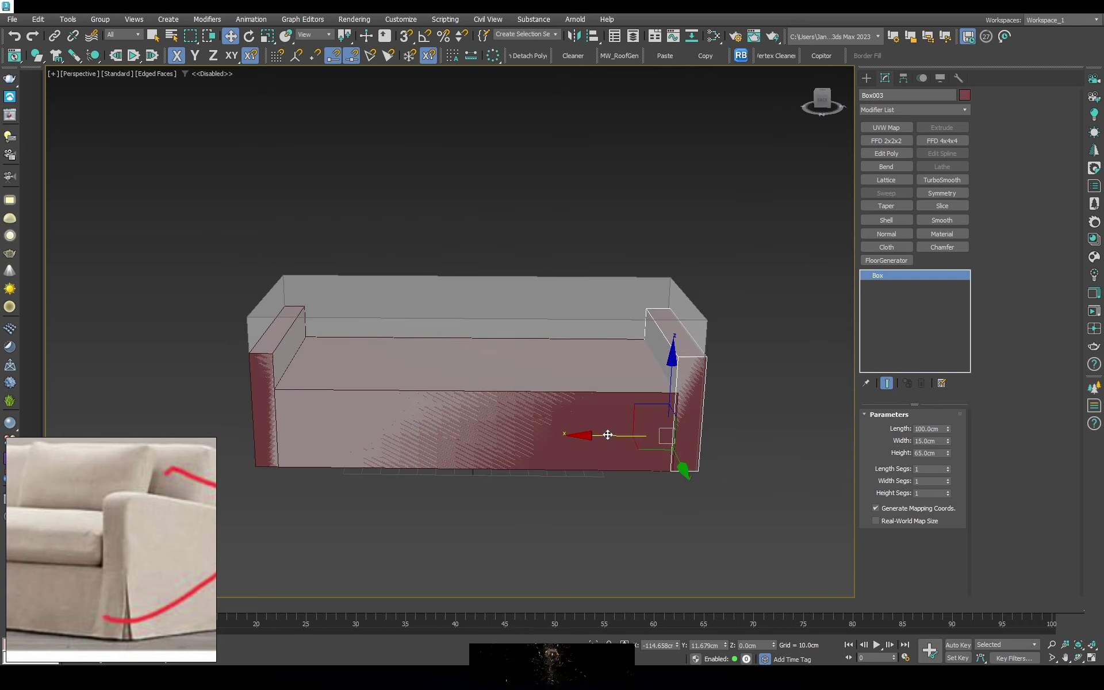
key("s")
left_click_drag(604, 436, 738, 338)
middle_click_drag(738, 338, 518, 364, "alt")
right_click(626, 345)
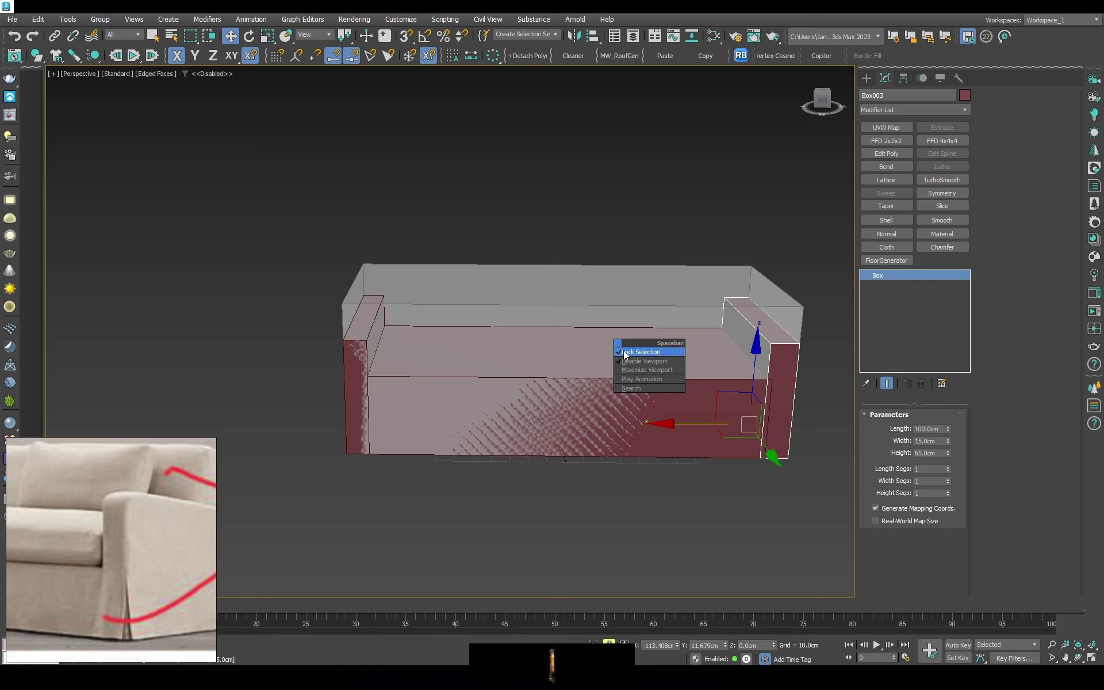
key("F3")
left_click(374, 312)
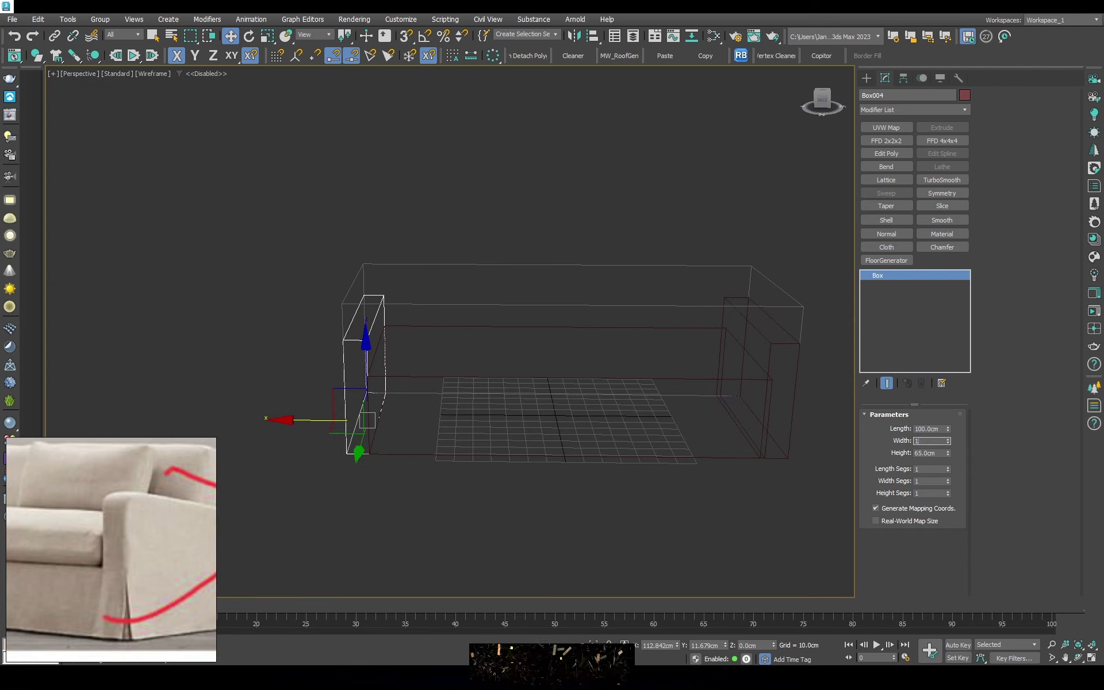
Snap the armrest flush with the sofa's end and select the front seat box
left_click_drag(367, 420, 374, 402)
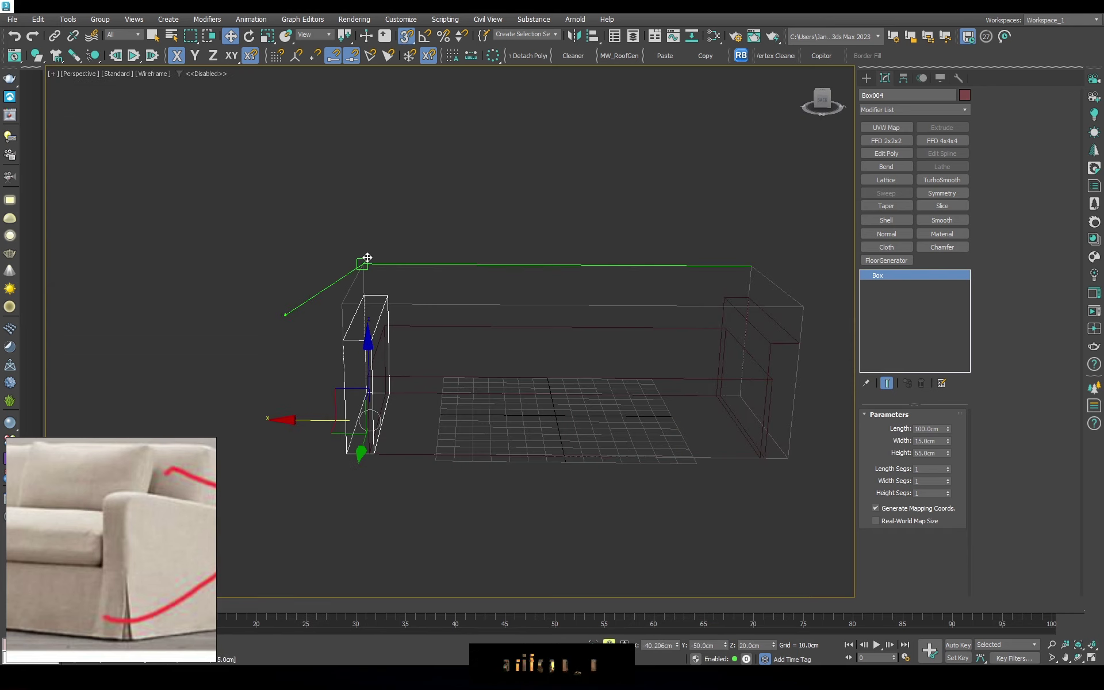
key("F3")
middle_click_drag(411, 342, 419, 365, "alt")
key("F3")
left_click(428, 358)
key("F3")
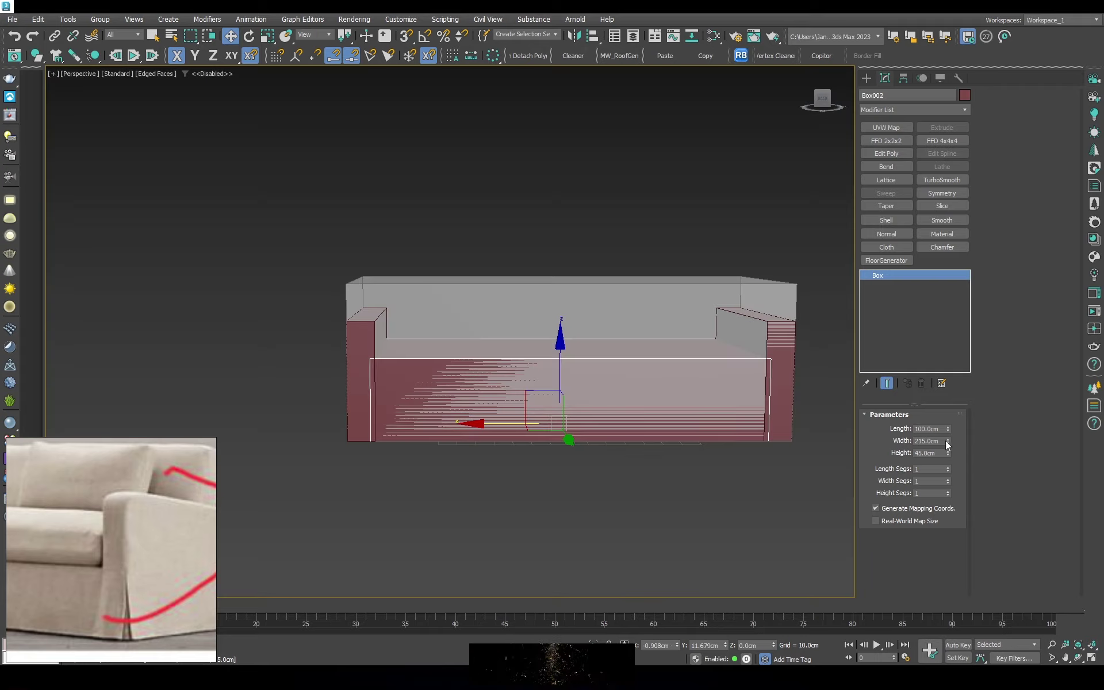
type("210")
middle_click_drag(575, 431, 500, 421, "alt")
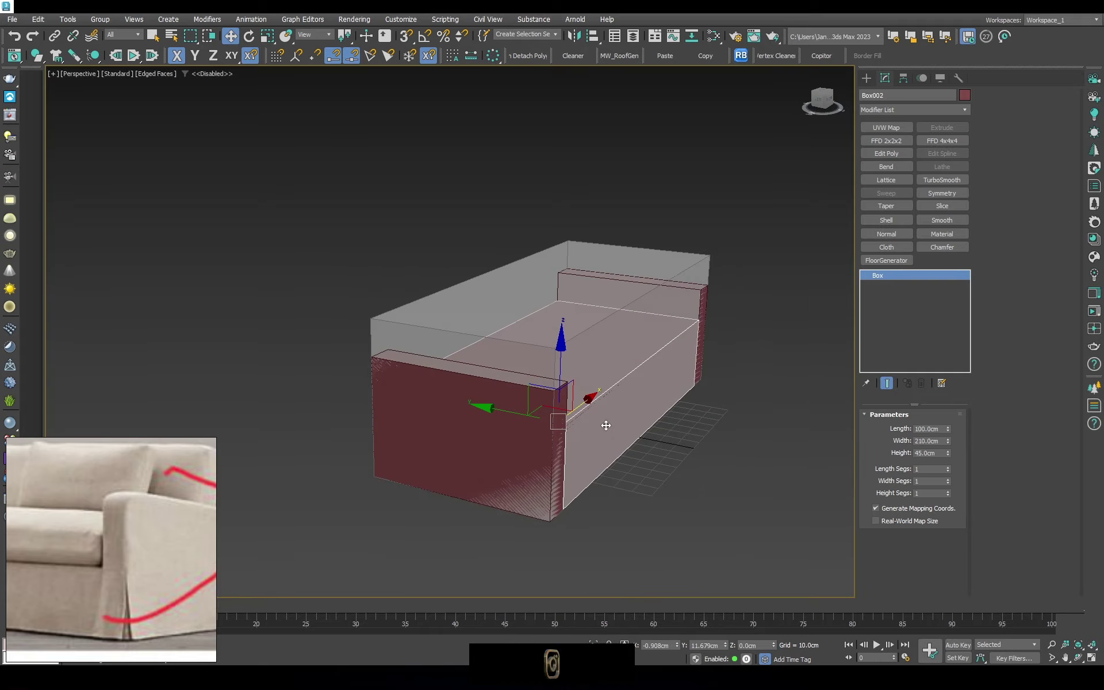
Make the seat box 210 × 85 cm and snap it back into the sofa frame
double_click(937, 429)
type("8")
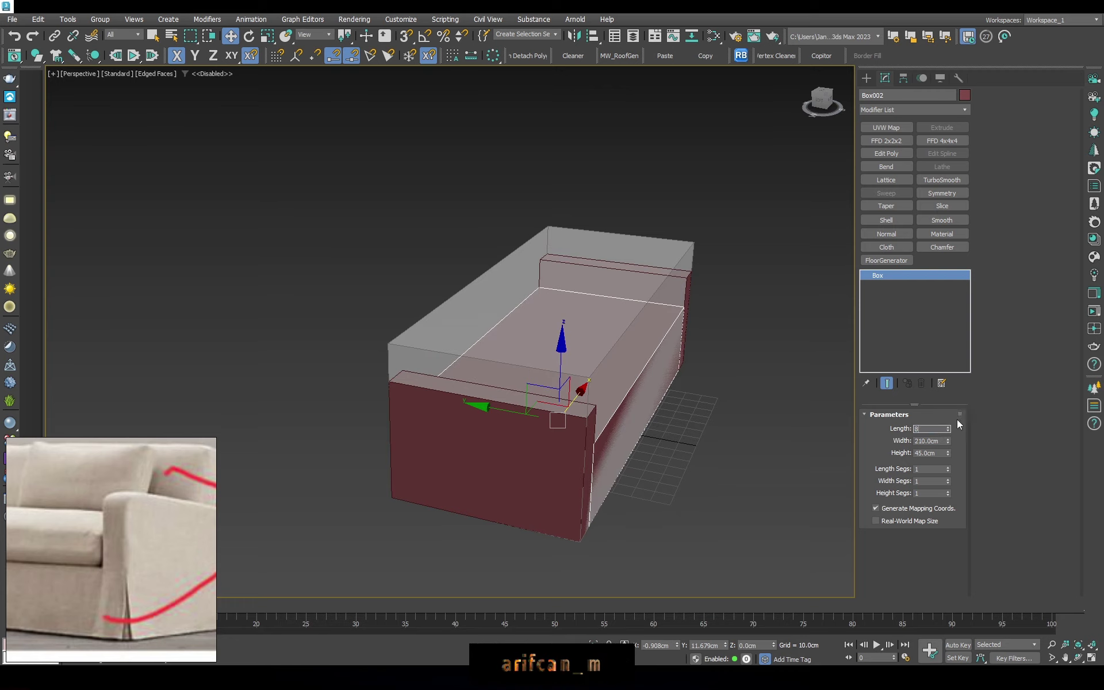
type("5")
key("Return")
left_click_drag(507, 409, 426, 470)
key("F3")
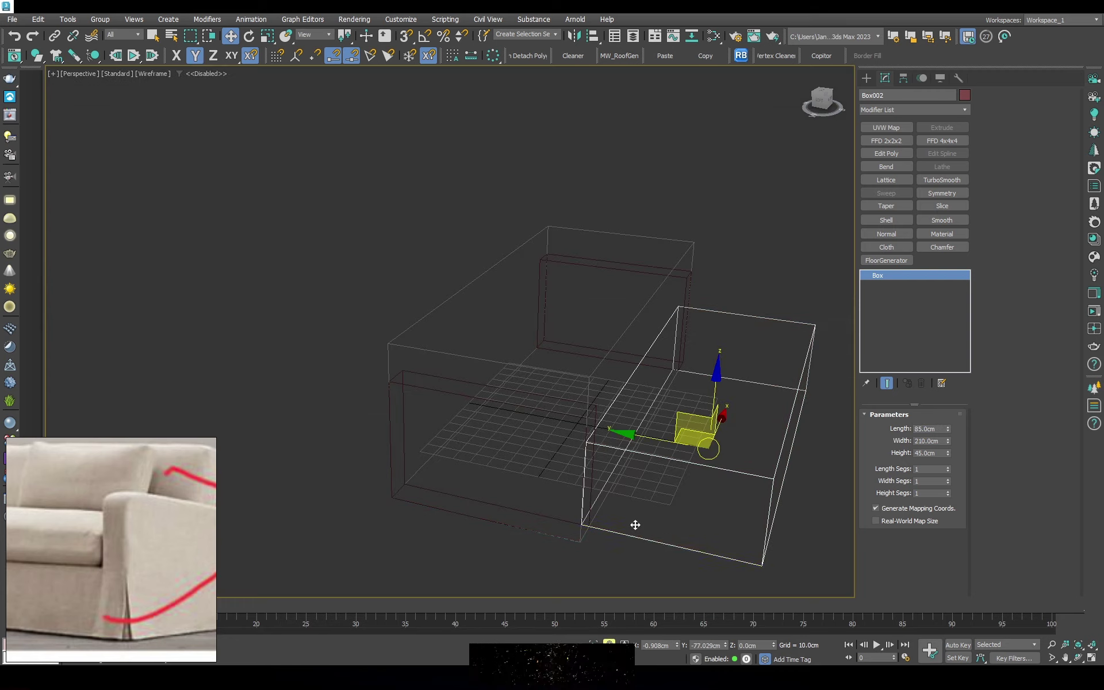
key("s")
key("F3")
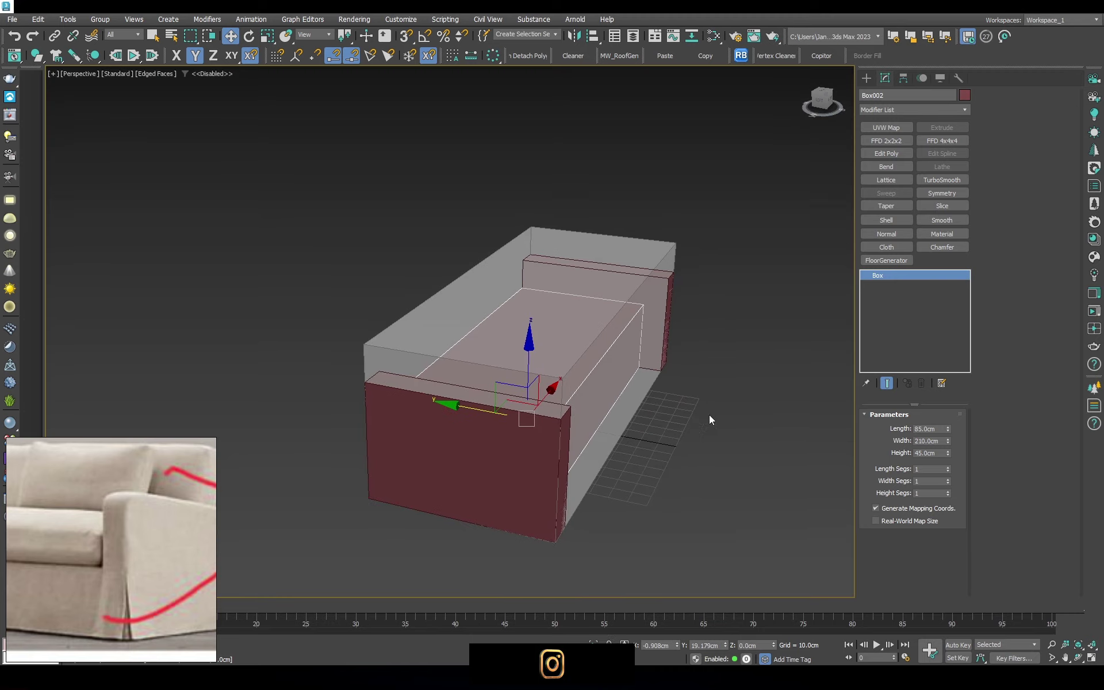
key("F3")
right_click(724, 362)
Create a 15 × 210 × 85 cm back panel box and widen it to 240 cm
left_click(736, 419)
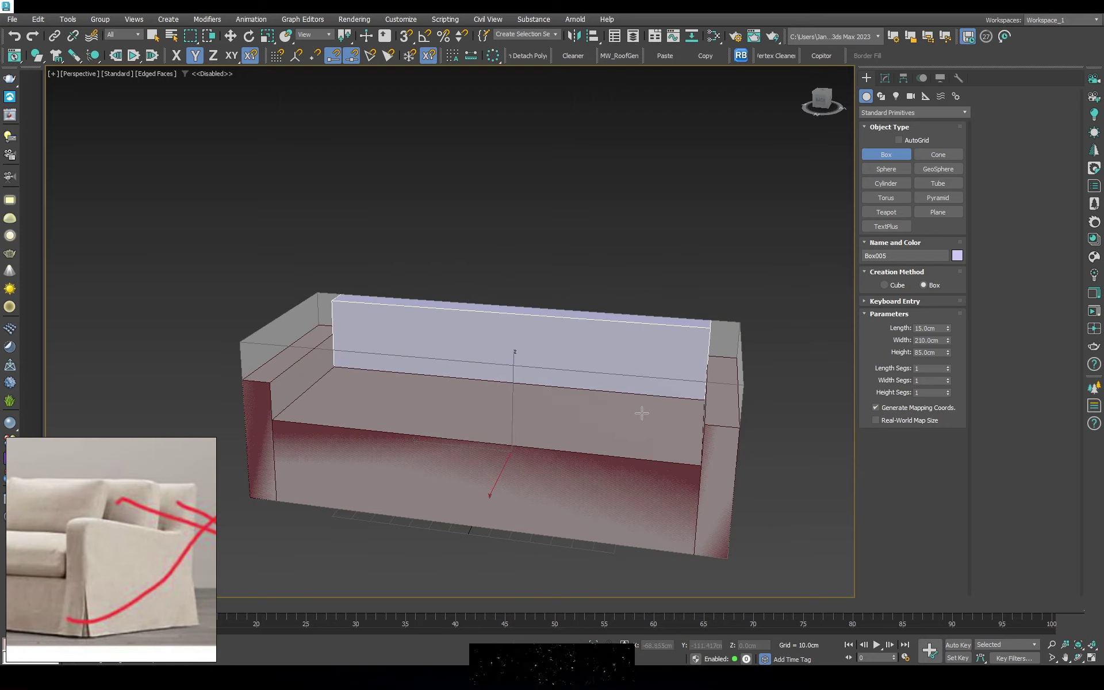
key("w")
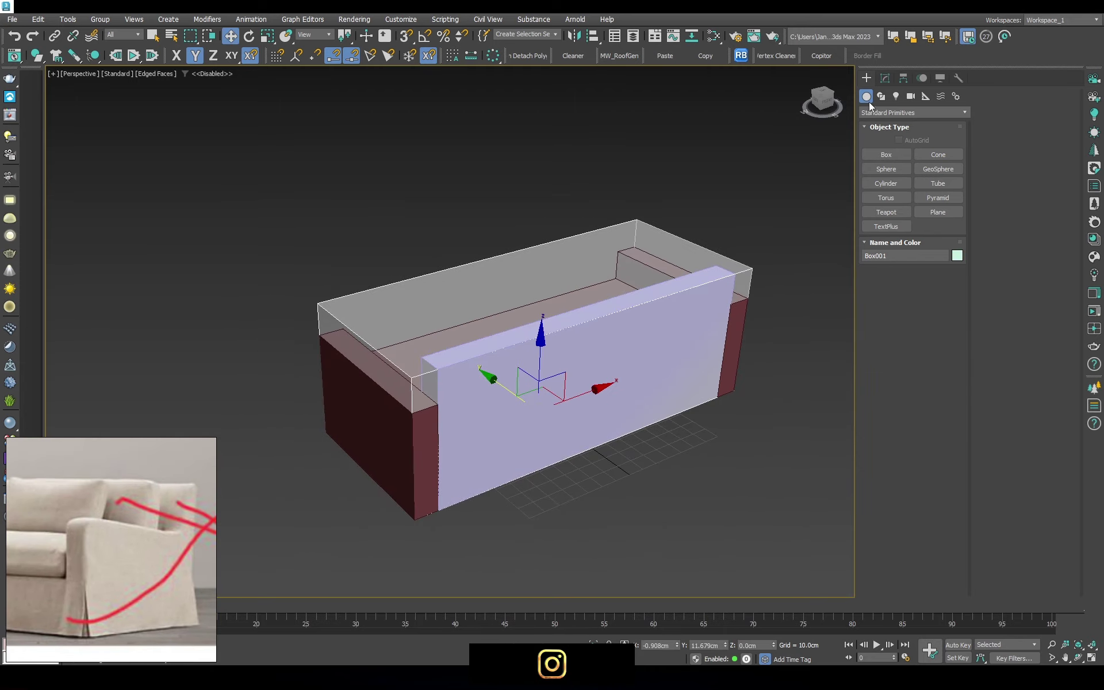
left_click(886, 78)
key("F3")
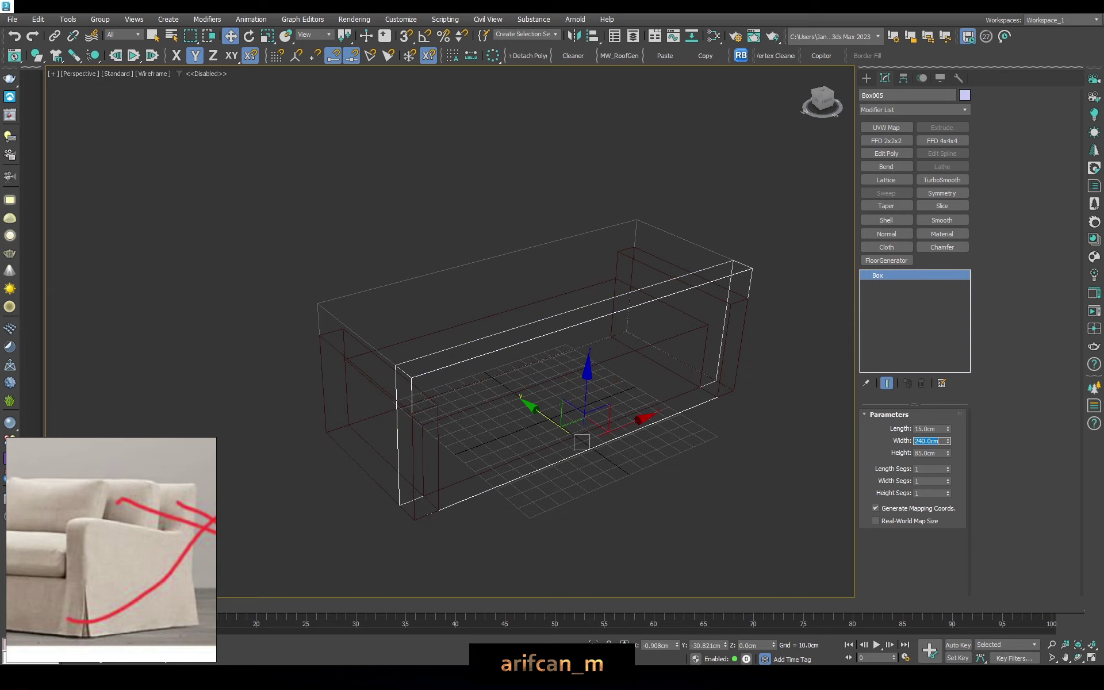
middle_click_drag(491, 386, 434, 423, "alt")
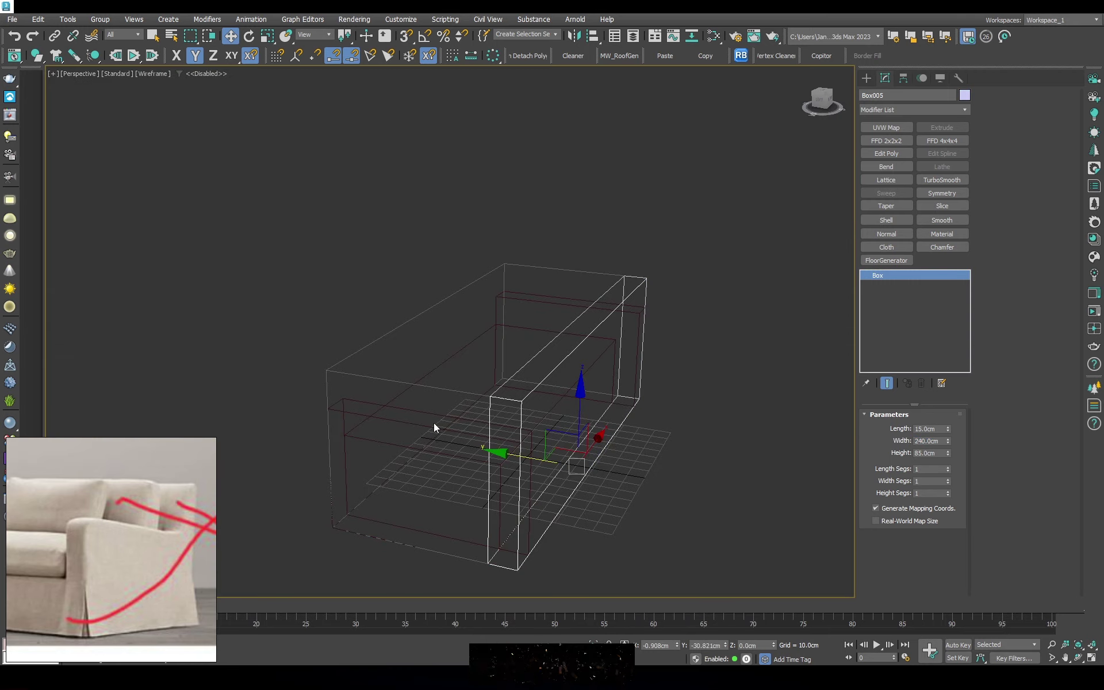
Clone the side armrest as Box006 and place it at the sofa's opposite end
left_click(502, 310)
left_click(529, 301)
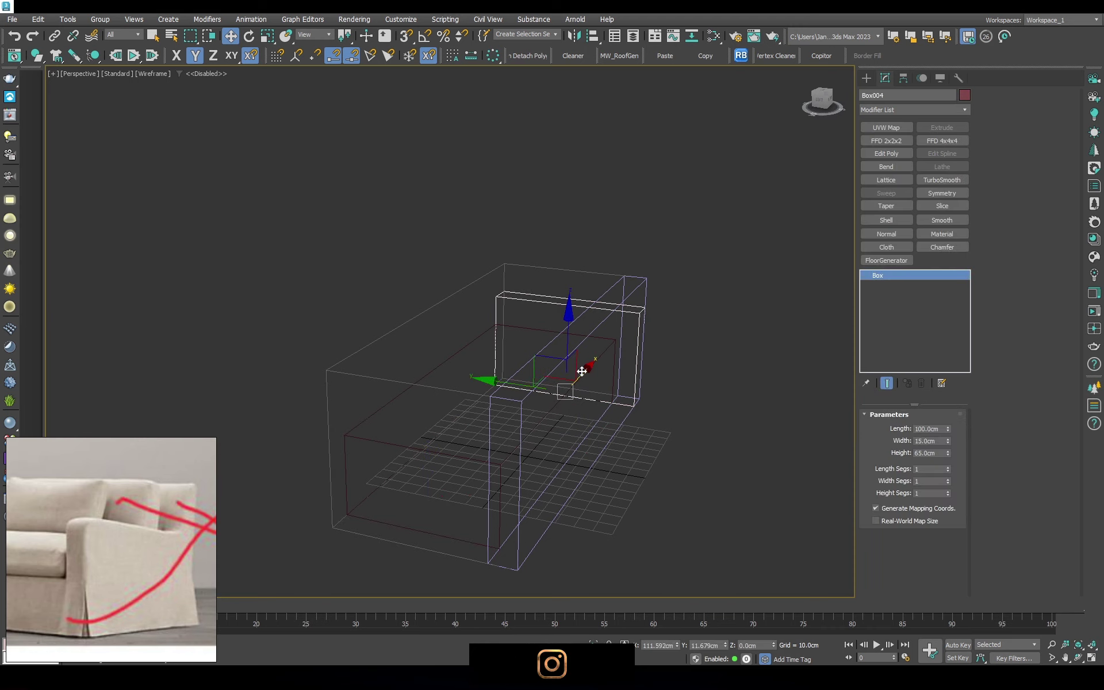
key("ctrl+v")
left_click(567, 393)
right_click(486, 397)
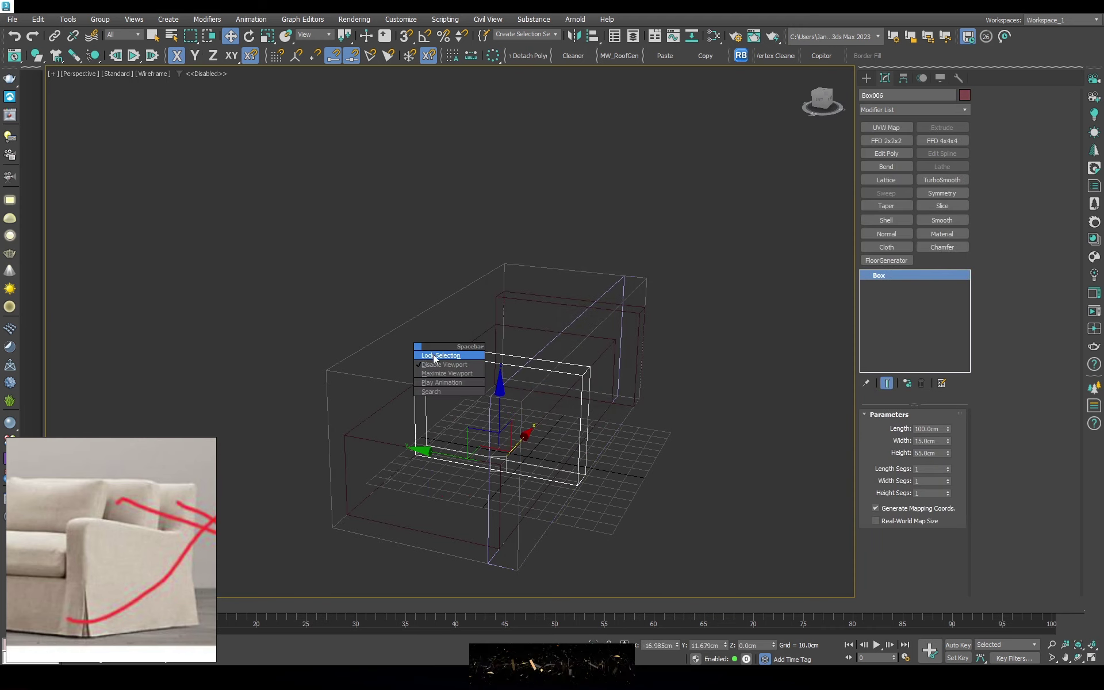
key("F3")
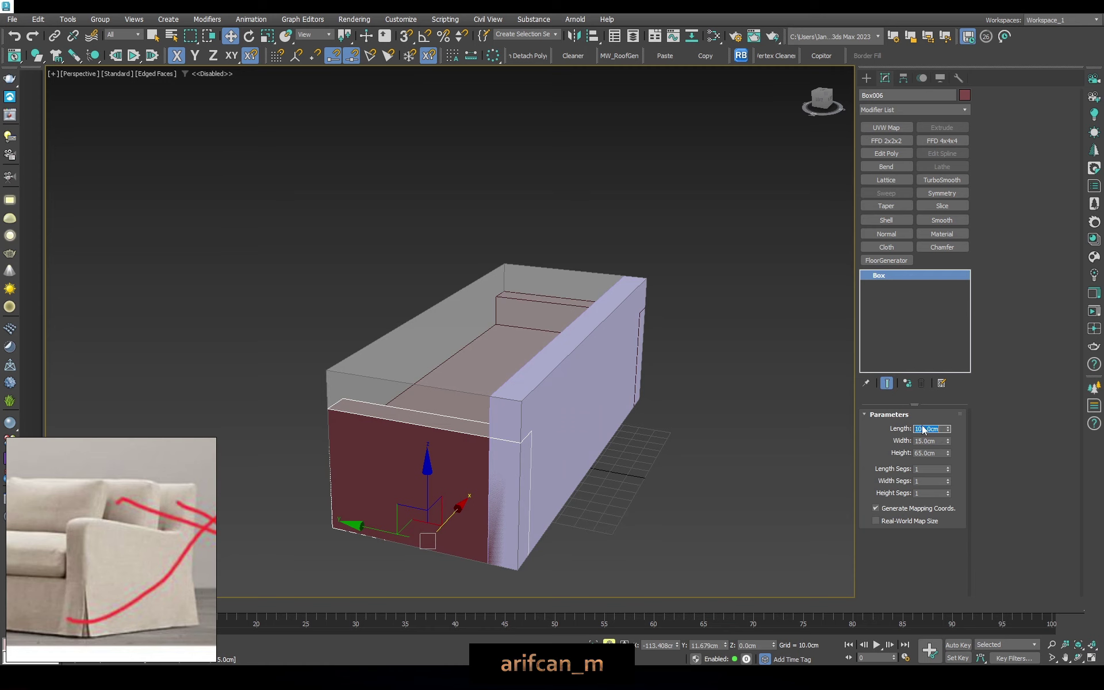
middle_click_drag(477, 266, 501, 276)
key("F3")
right_click(568, 320)
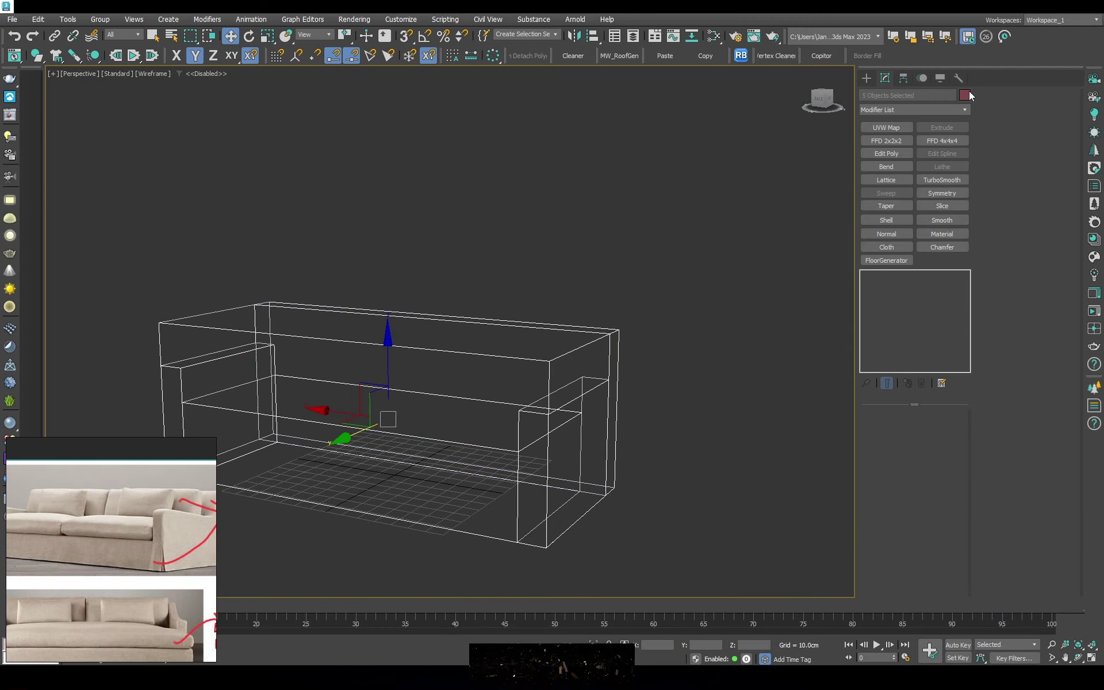
Apply the dark red custom object colour to all five sofa boxes
left_click(965, 95)
left_click(599, 400)
left_click(965, 95)
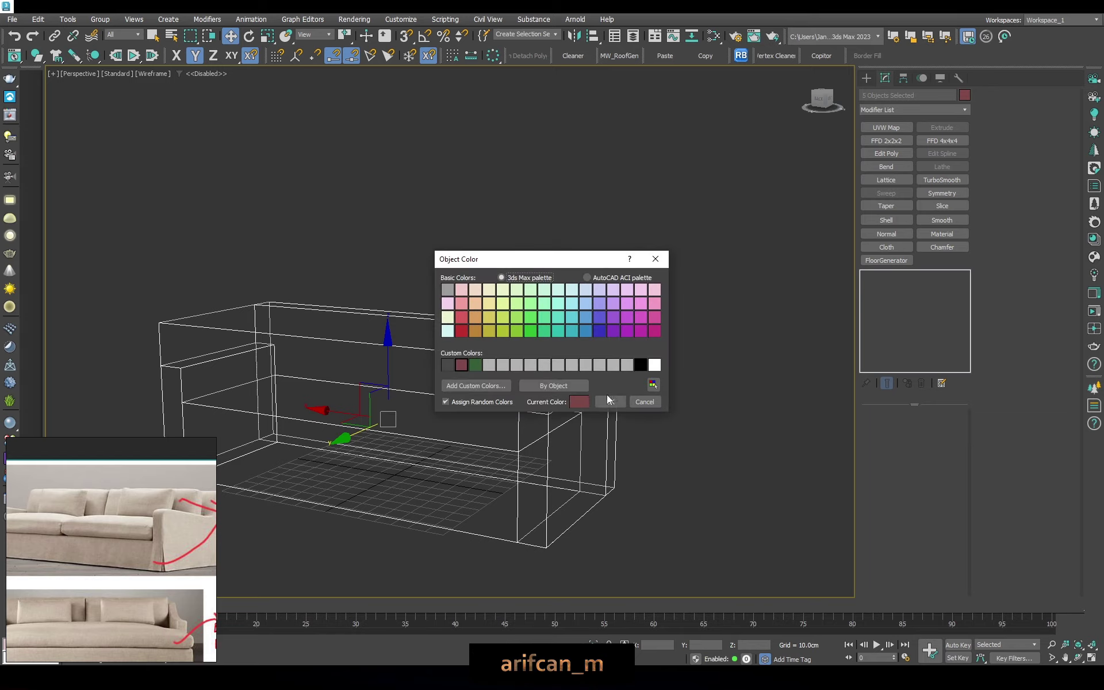
left_click(606, 394)
key("F3")
Select the back panel and frame the whole sofa from a new angle
left_click(498, 339)
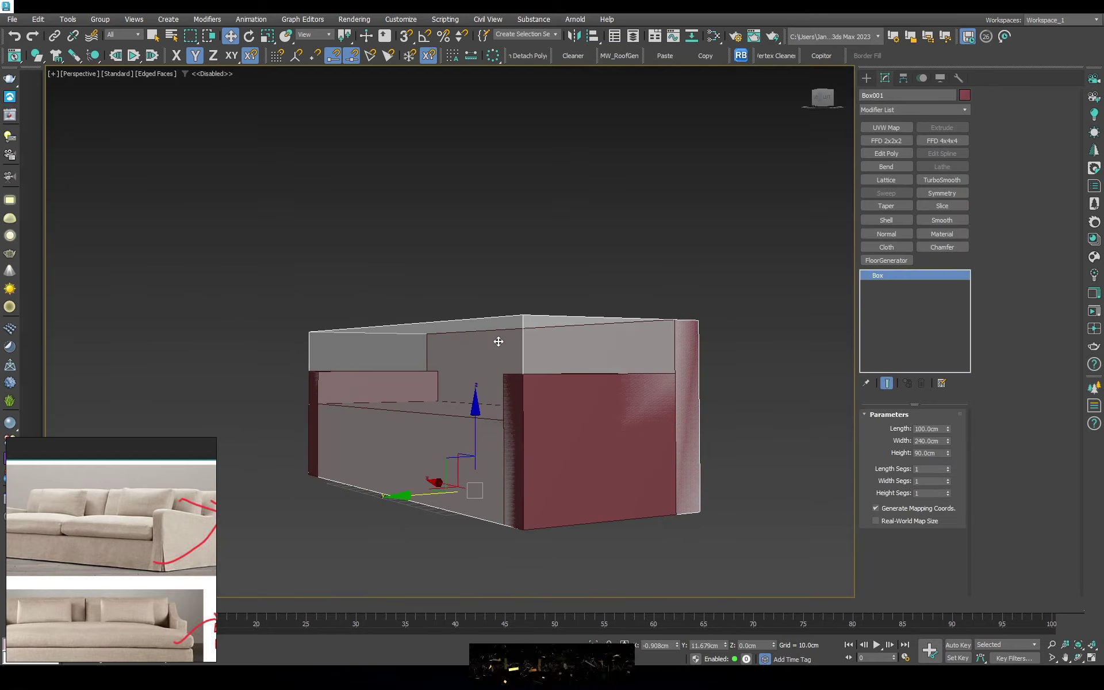
key("z")
scroll(582, 378, "down", 5)
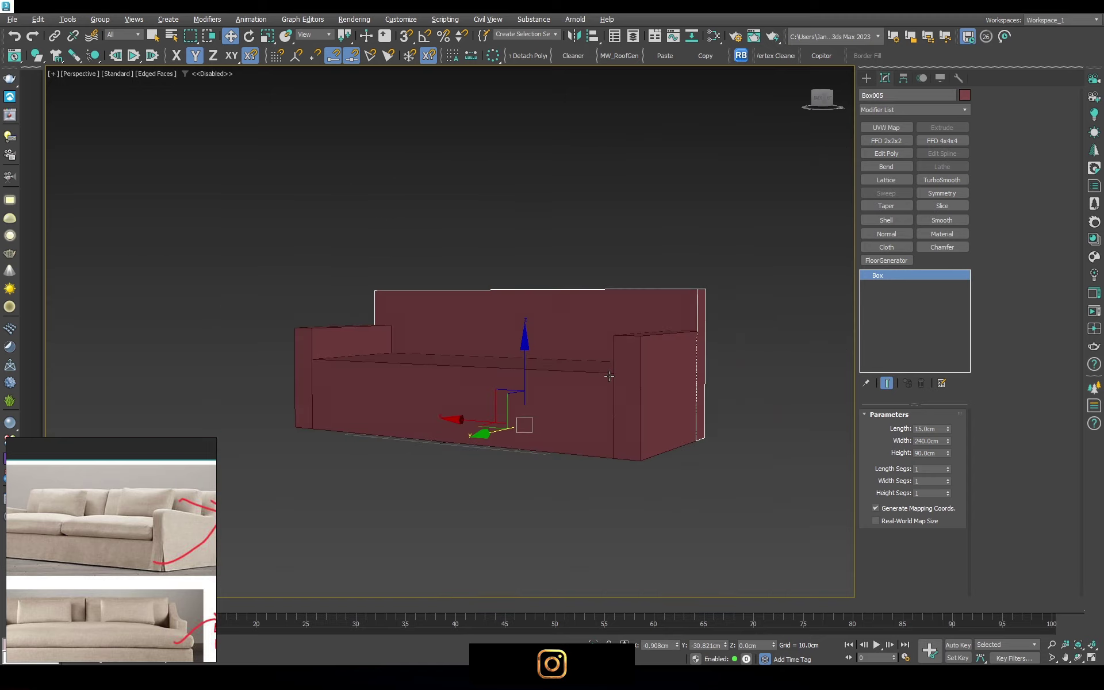
key("ctrl+d")
middle_click_drag(604, 374, 651, 357, "alt")
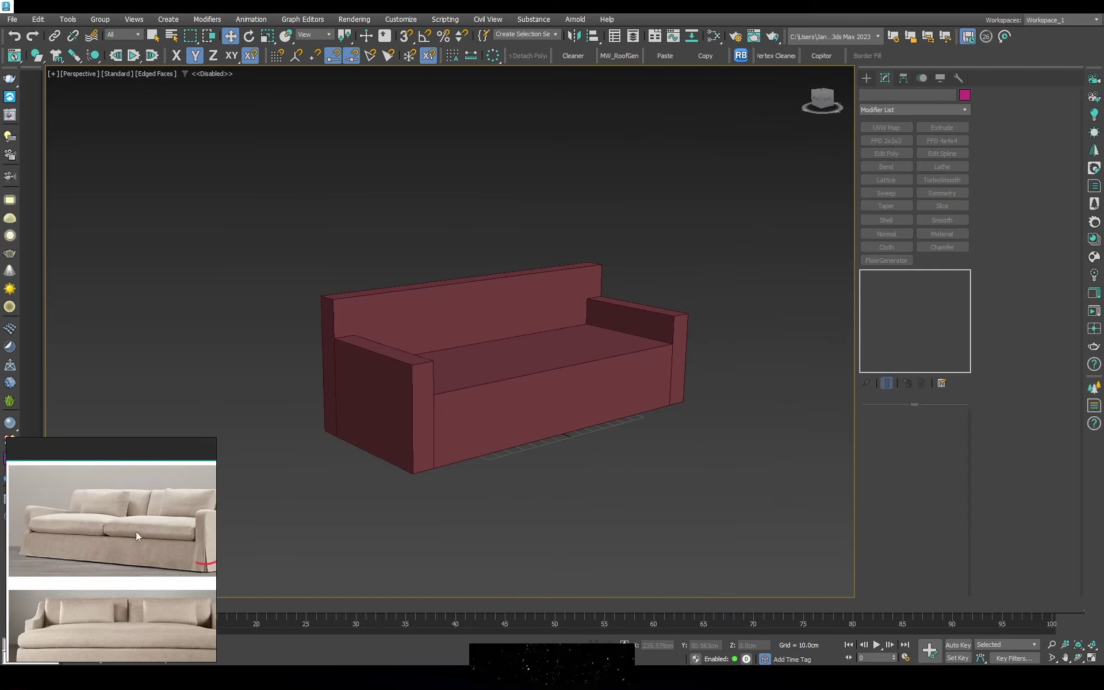
scroll(136, 531, "down", 2)
scroll(94, 533, "up", 4)
scroll(105, 508, "down", 2)
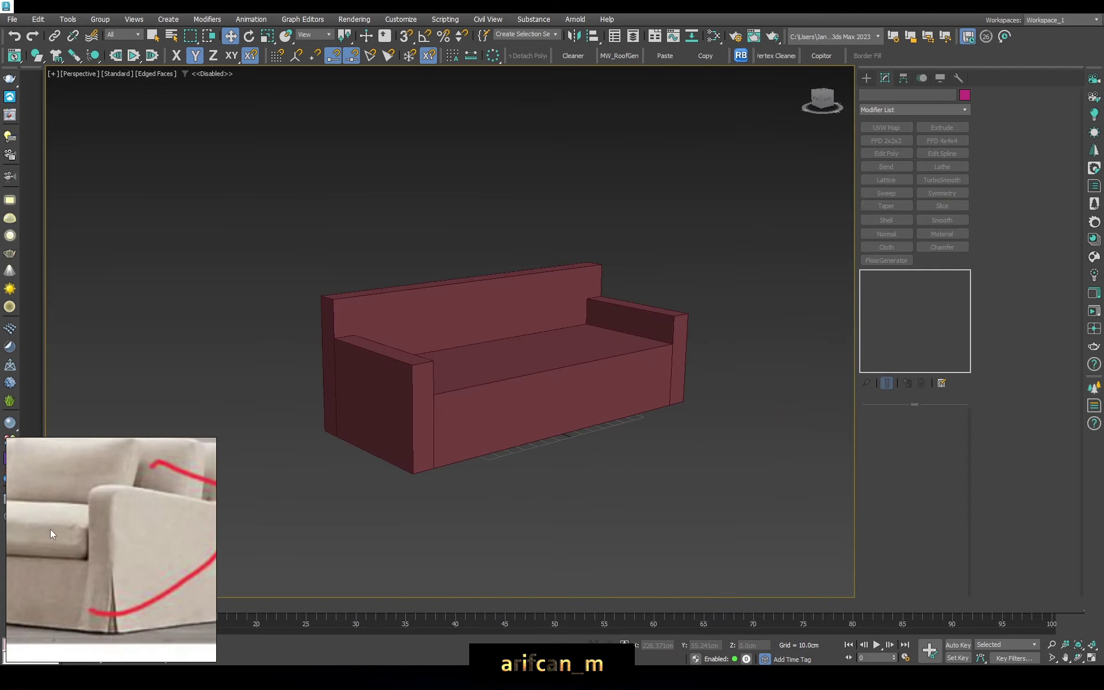
scroll(50, 529, "down", 2)
Orbit from behind the sofa around to its front and select the right armrest, Box006
middle_click_drag(457, 469, 522, 361, "alt")
scroll(153, 516, "down", 2)
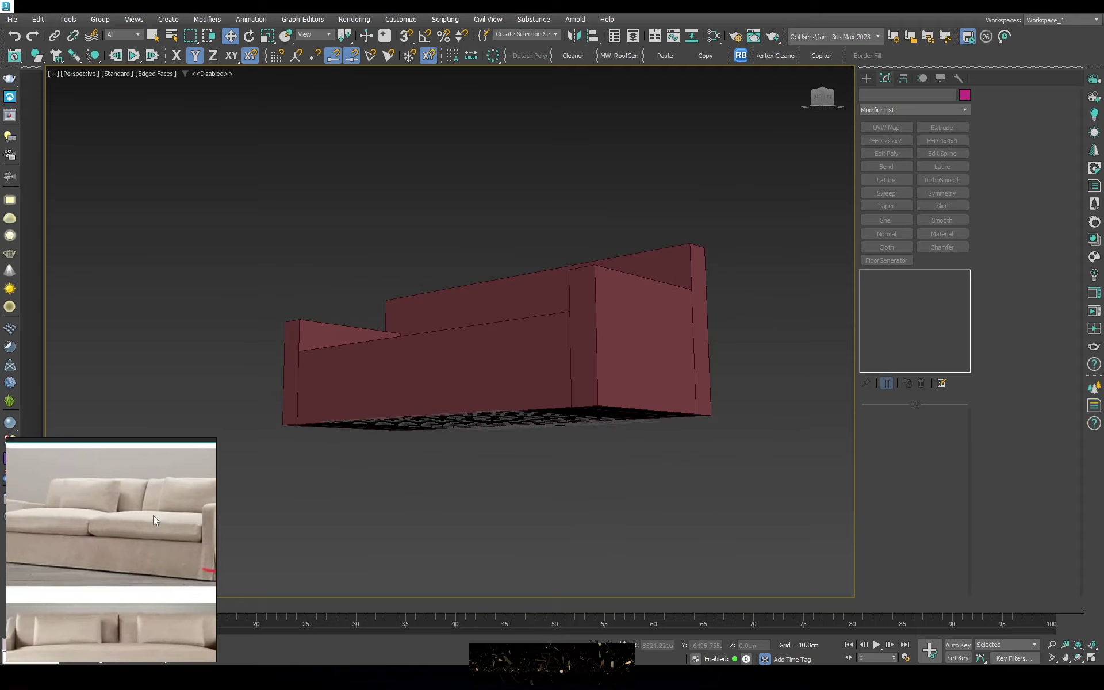
scroll(102, 517, "down", 2)
scroll(157, 502, "up", 2)
scroll(157, 502, "up", 1)
middle_click_drag(612, 319, 615, 345, "alt")
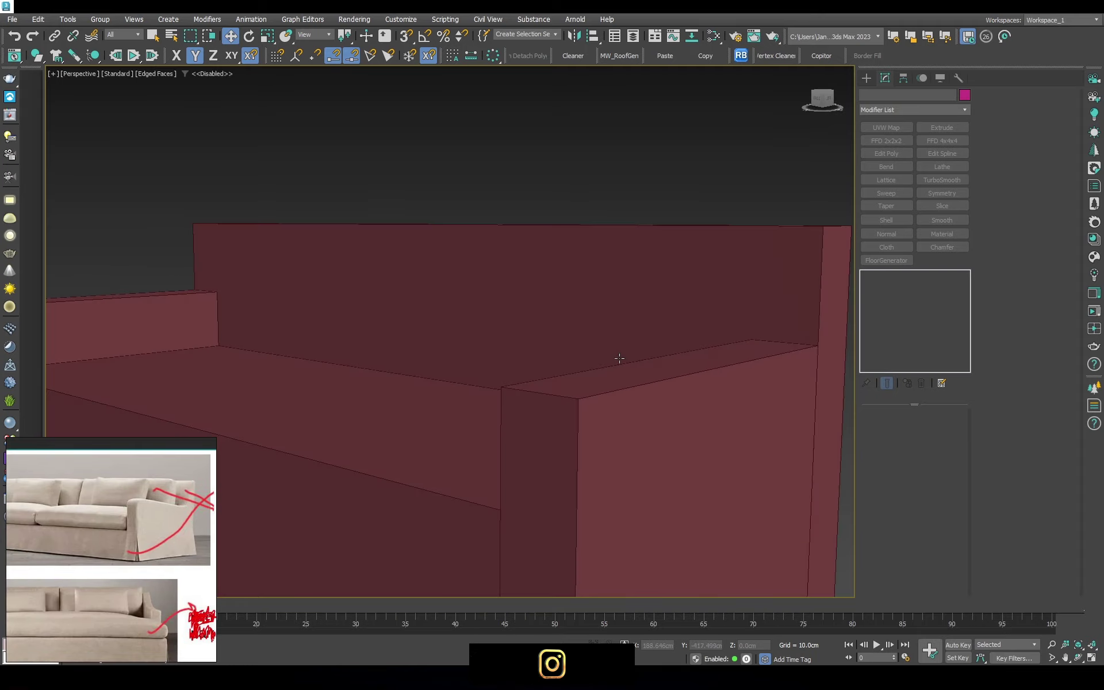
scroll(616, 345, "down", 3)
scroll(601, 357, "up", 2)
left_click(602, 357)
scroll(547, 348, "up", 2)
scroll(547, 348, "down", 2)
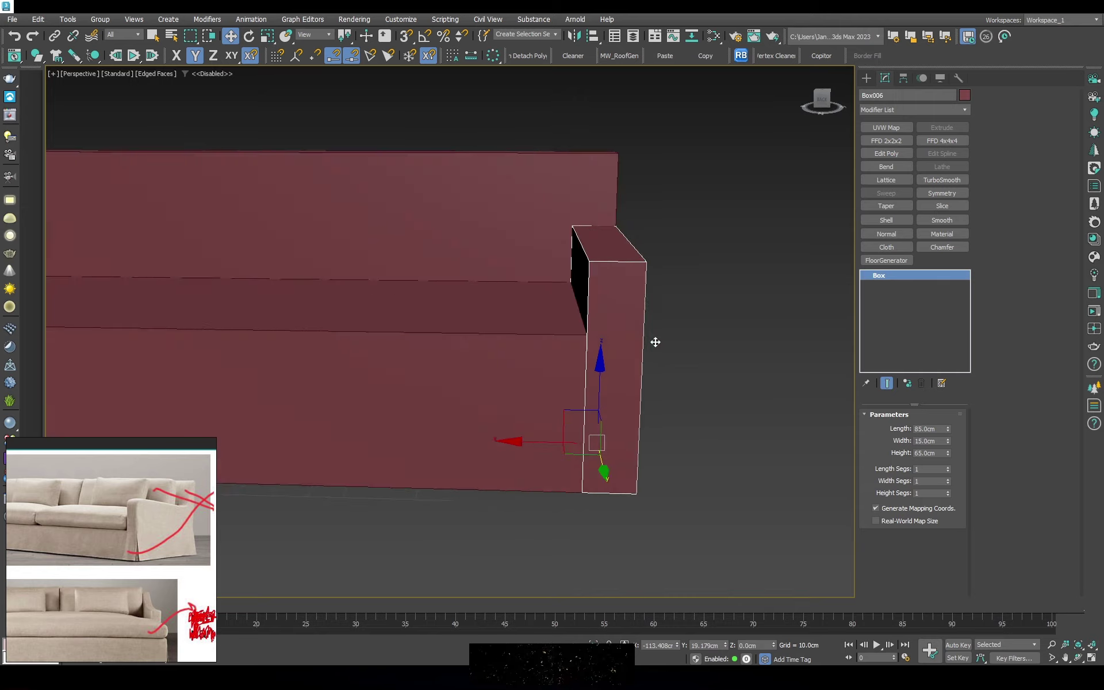
scroll(654, 342, "down", 3)
With see-through display on, make a copy of the right armrest box
key("ctrl+a")
key("alt+x")
left_click(643, 309)
scroll(643, 309, "up", 3)
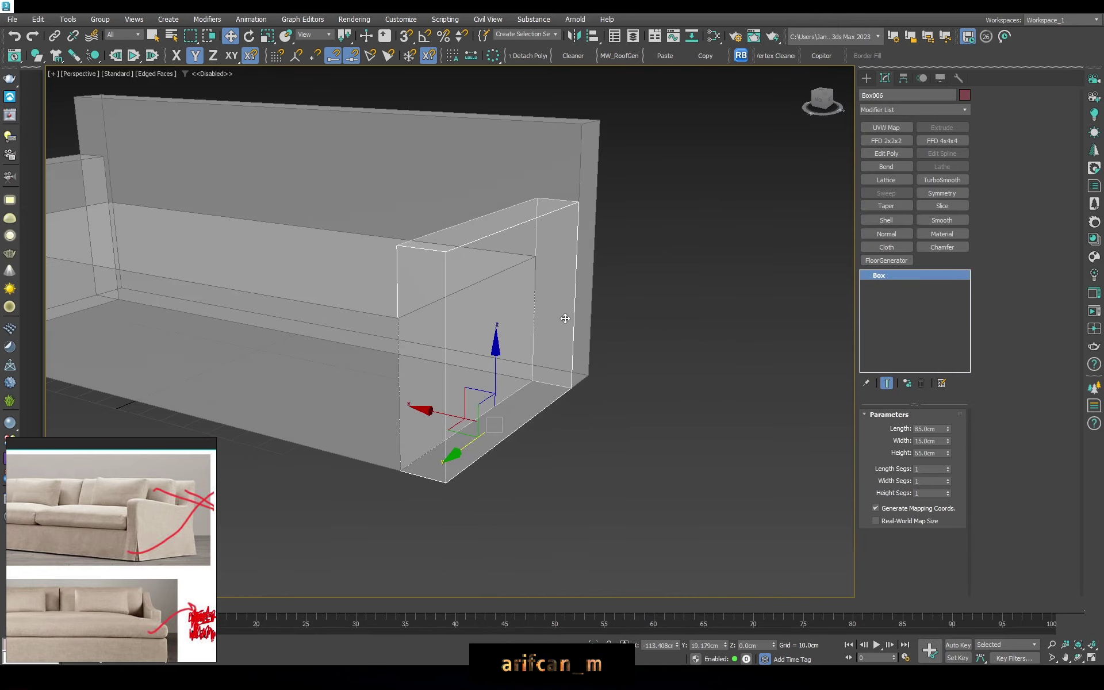
middle_click_drag(562, 315, 543, 307, "alt")
right_click(542, 306)
left_click(589, 407)
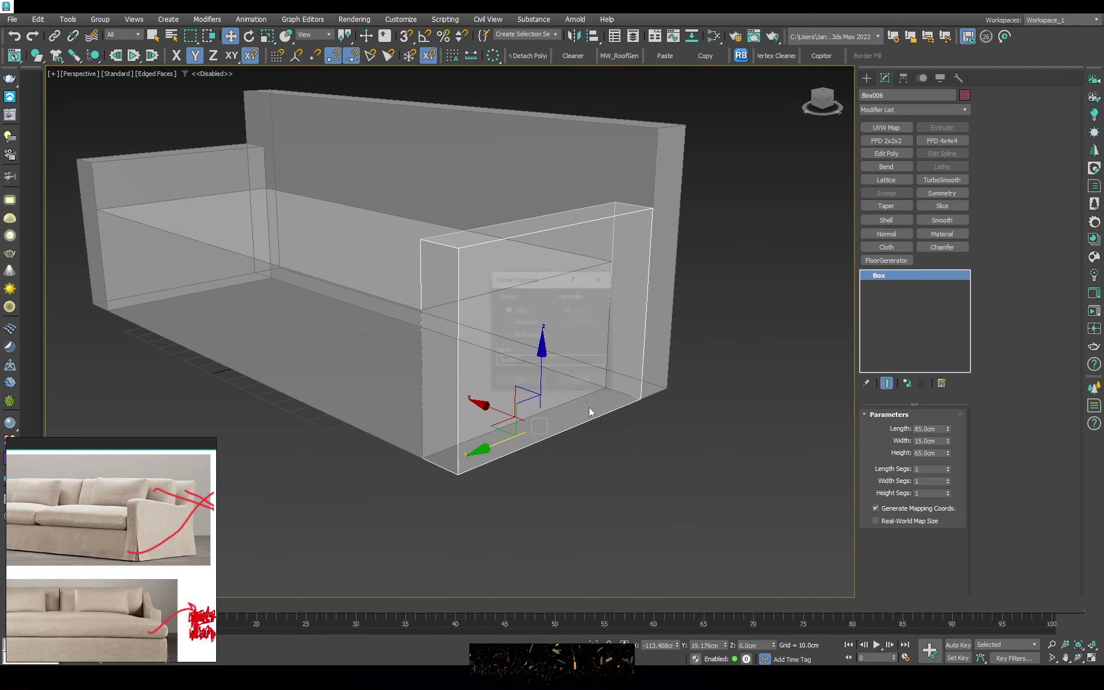
left_click(523, 381)
Turn on snapping and convert the armrest copy to an Editable Poly
middle_click_drag(598, 360, 564, 323, "alt")
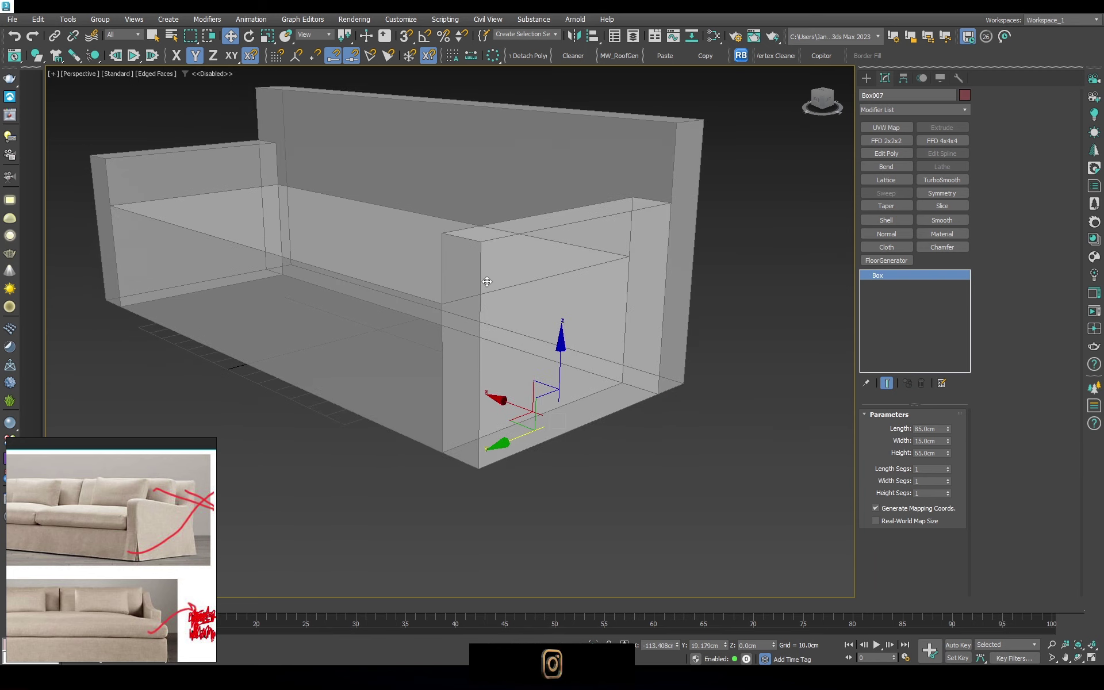
left_click(344, 70)
right_click(597, 357)
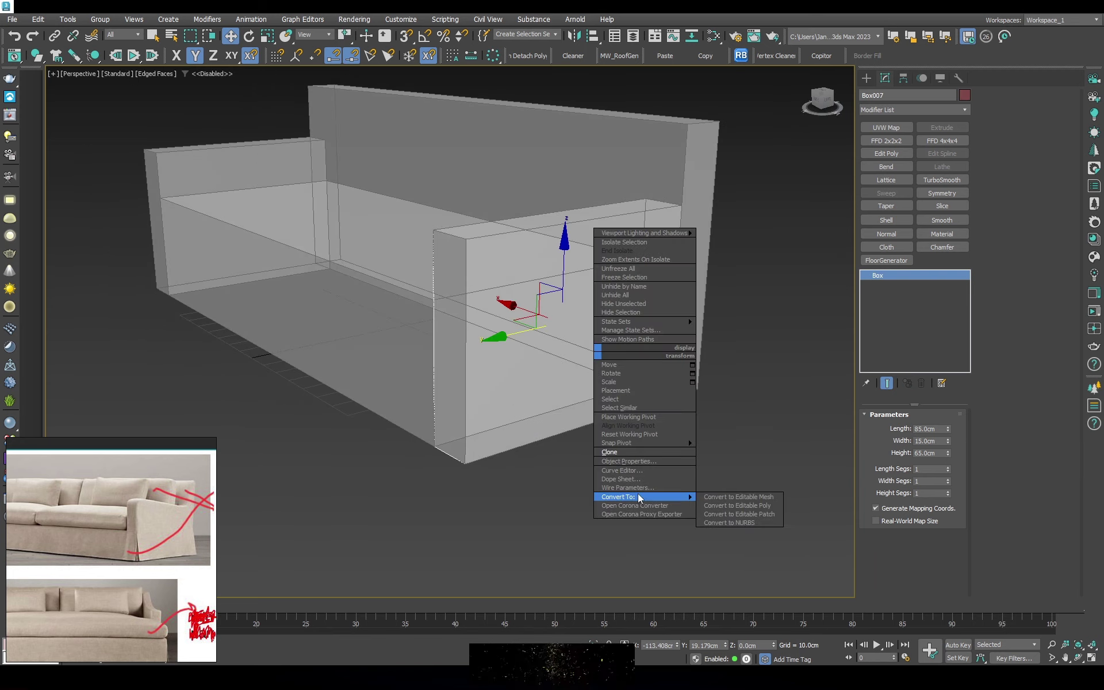
left_click(737, 506)
middle_click_drag(729, 503, 593, 363, "alt")
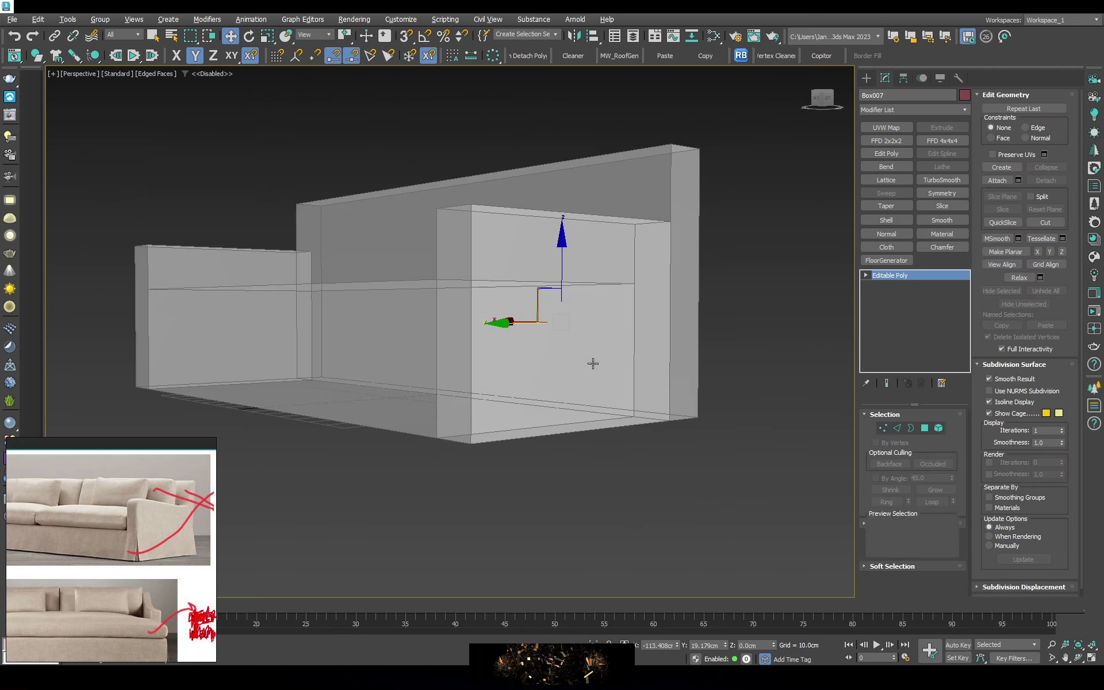
Select the arm's bottom face, side face and vertical edge in sub-object mode
left_click(924, 428)
left_click(552, 432)
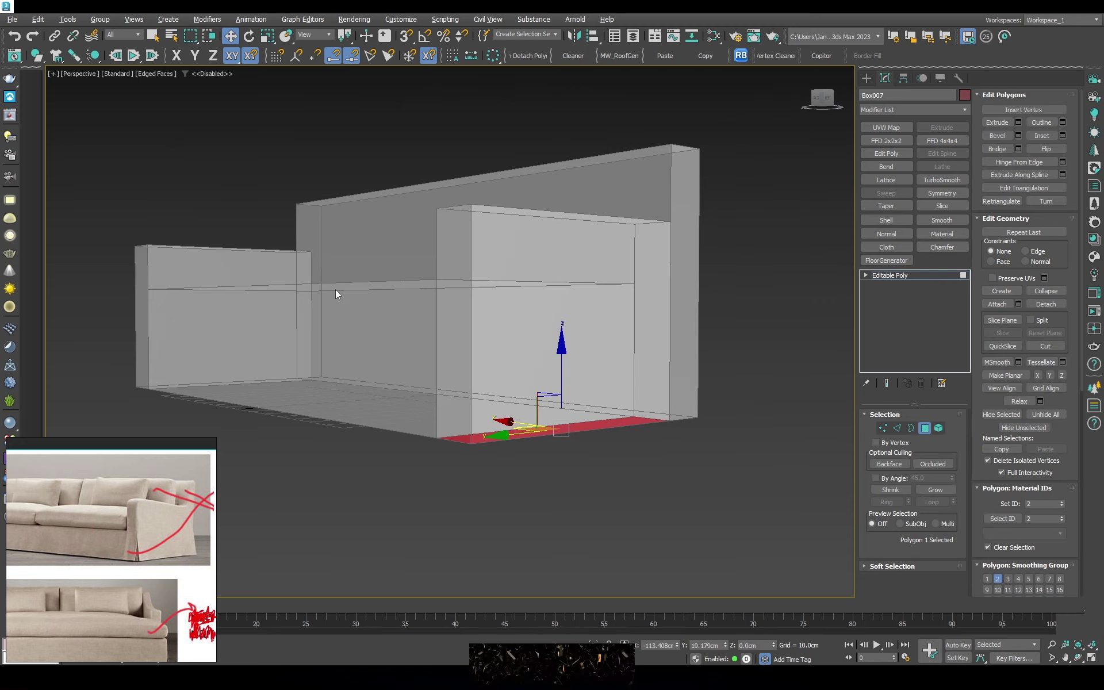
mouse_move(507, 296)
middle_mouse_down("alt")
mouse_move(586, 328)
mouse_move(710, 308)
middle_mouse_up("alt")
left_click(627, 313)
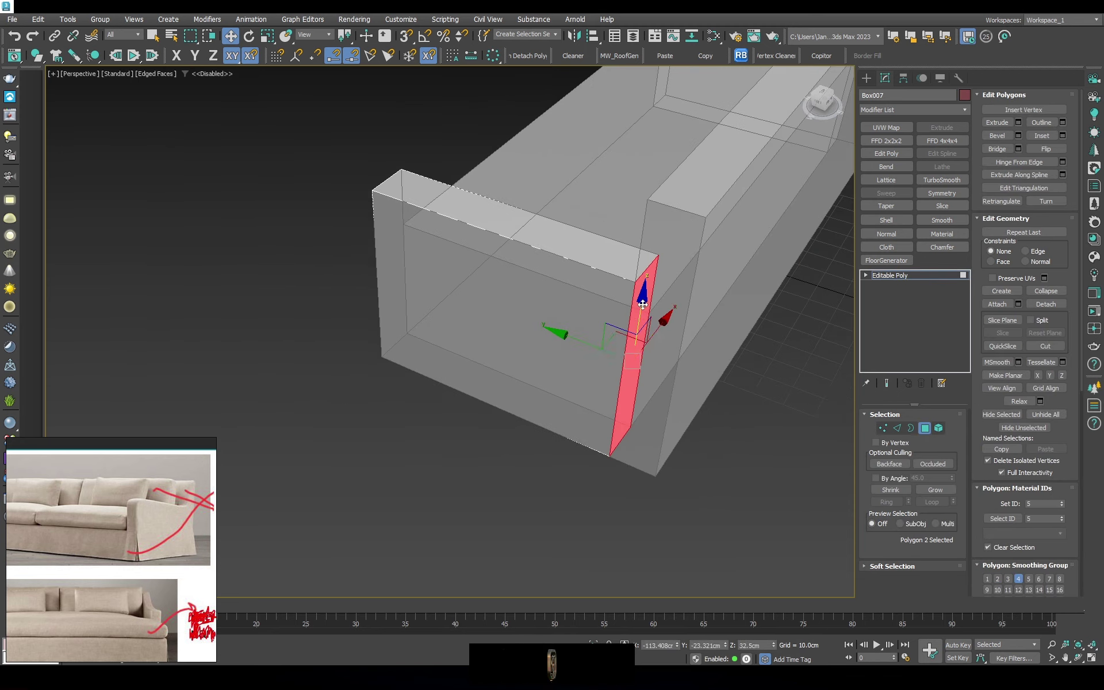
key("2")
left_click(627, 306)
key("s")
key("s")
middle_click_drag(694, 220, 690, 322, "alt")
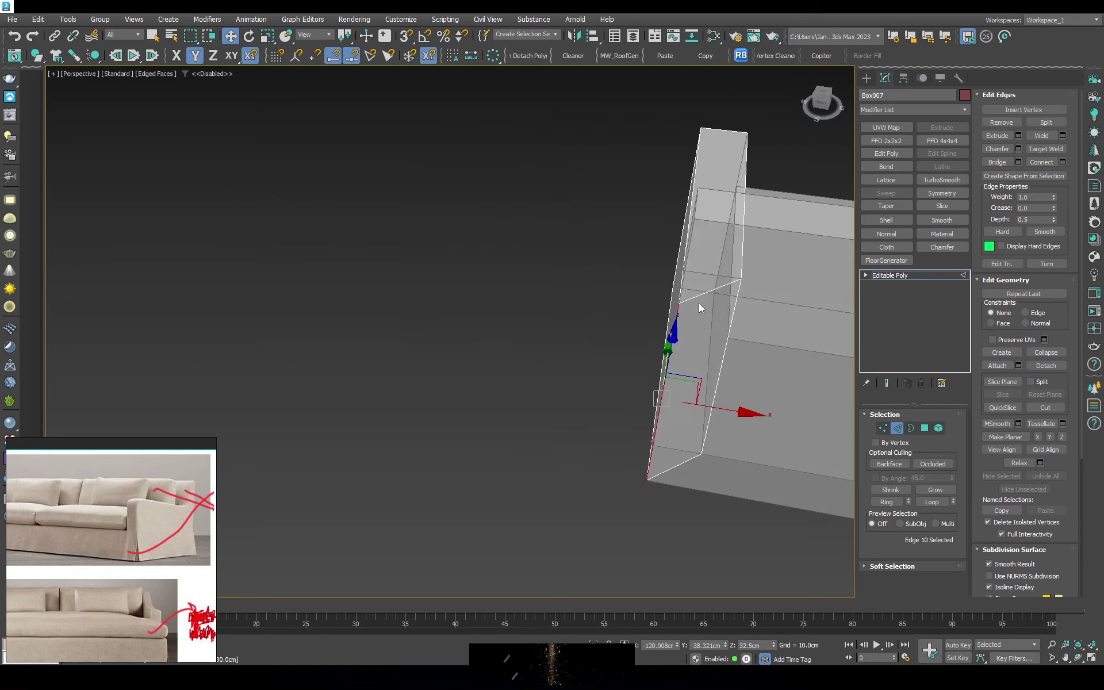
Slide the seat corner's vertical edge loop right onto the seat end
key("4")
left_click(702, 379)
mouse_move(702, 369)
middle_mouse_down()
mouse_move(684, 351)
mouse_move(460, 341)
middle_mouse_up()
scroll(460, 341, "down", 2)
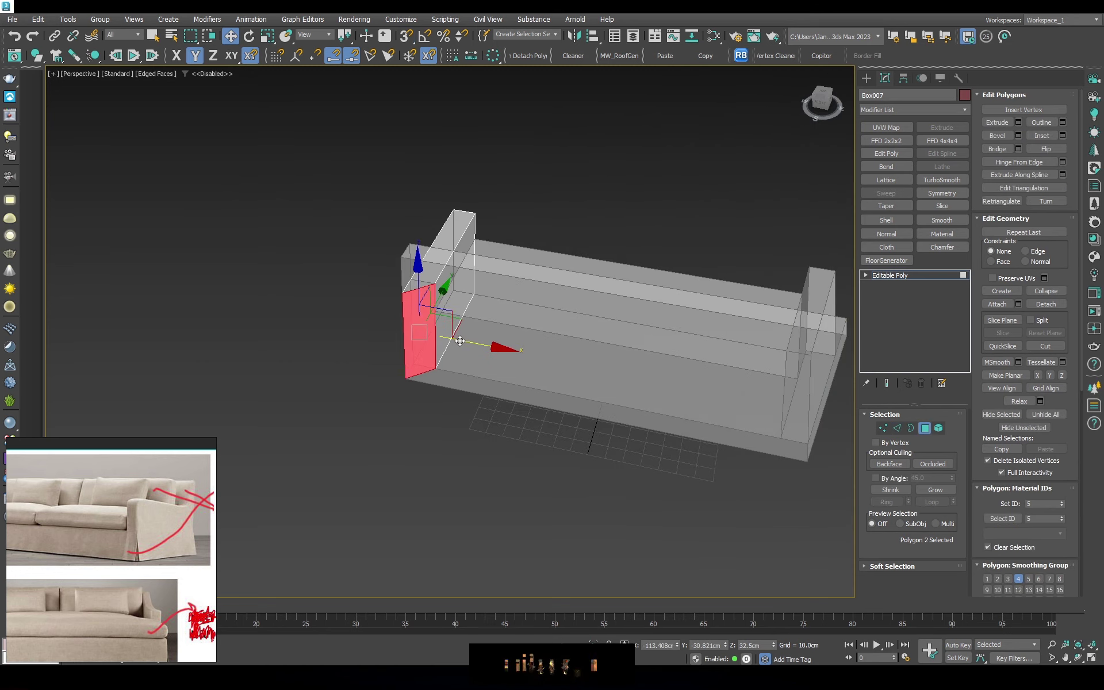
middle_click_drag(705, 380, 598, 402)
scroll(550, 345, "up", 3)
key("2")
left_click(550, 334)
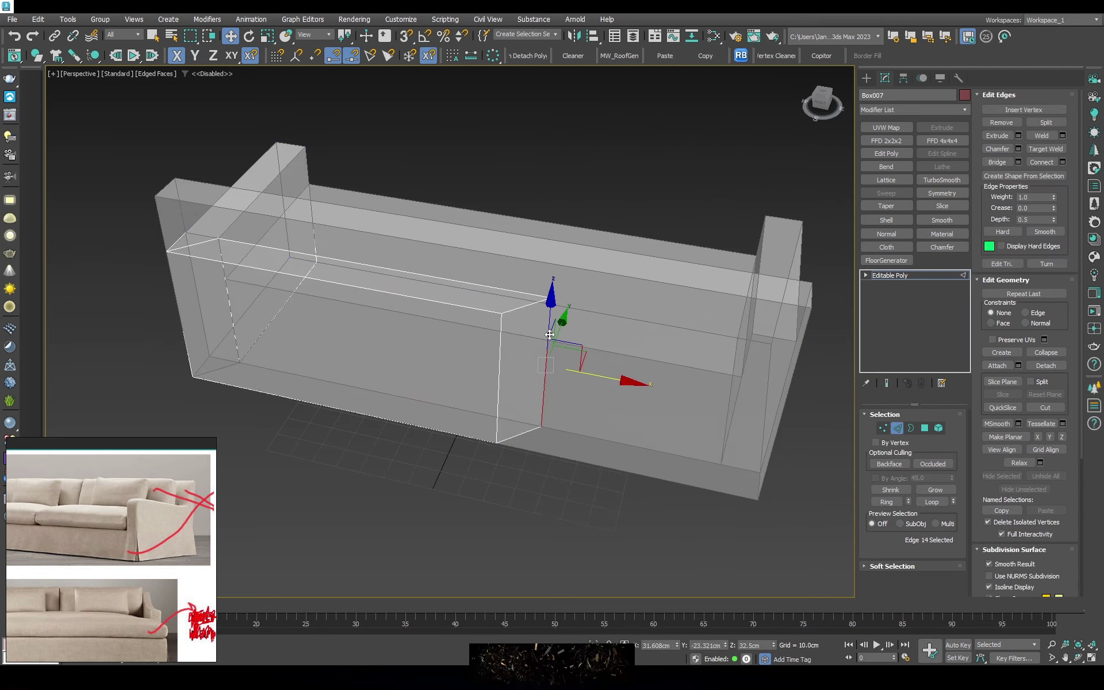
left_click_drag(499, 381, 804, 314)
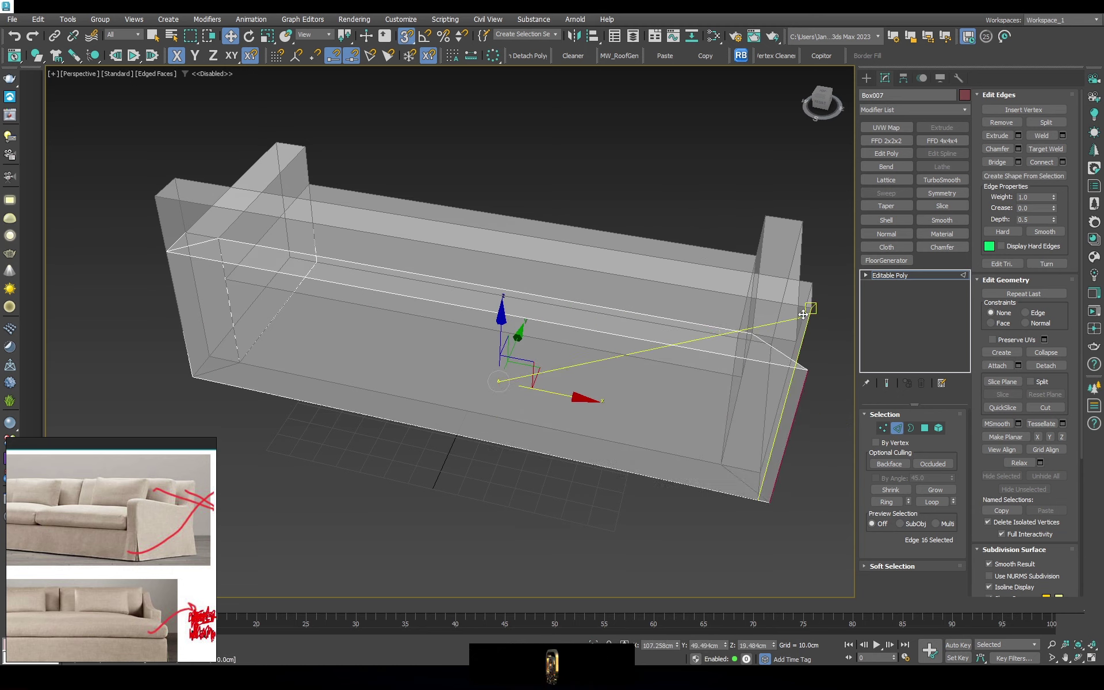
Snap the seat's end polygon into line with the armrest, then turn snapping off
middle_click_drag(752, 320, 419, 365, "alt")
key("4")
left_click(256, 345)
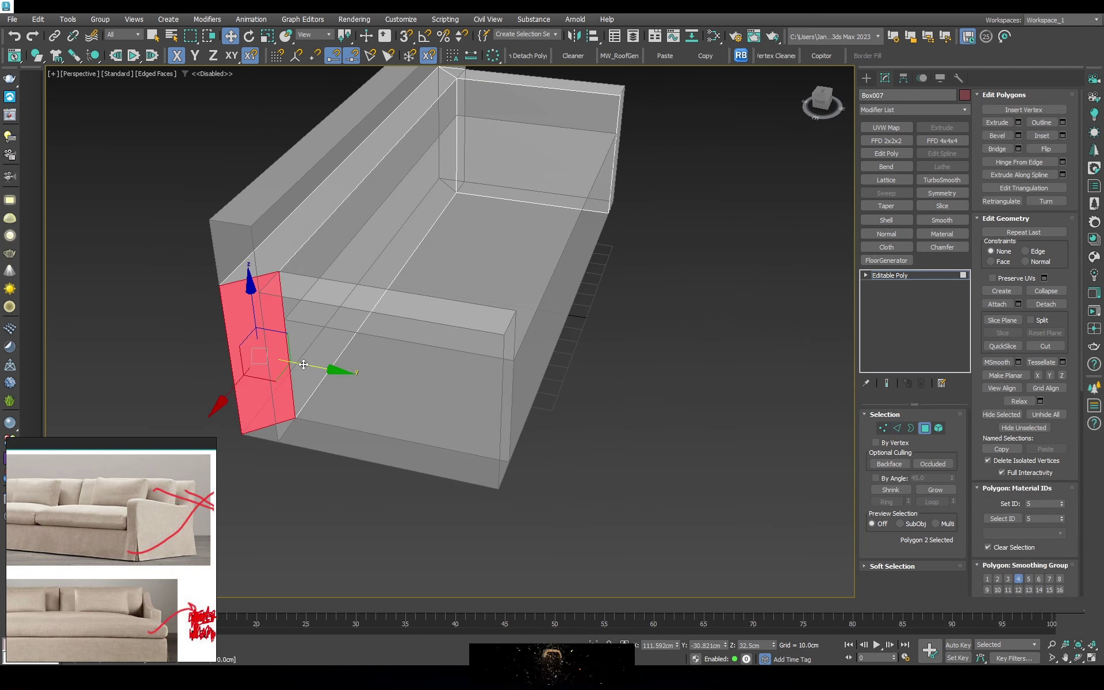
key("s")
left_click_drag(256, 345, 484, 336)
key("2")
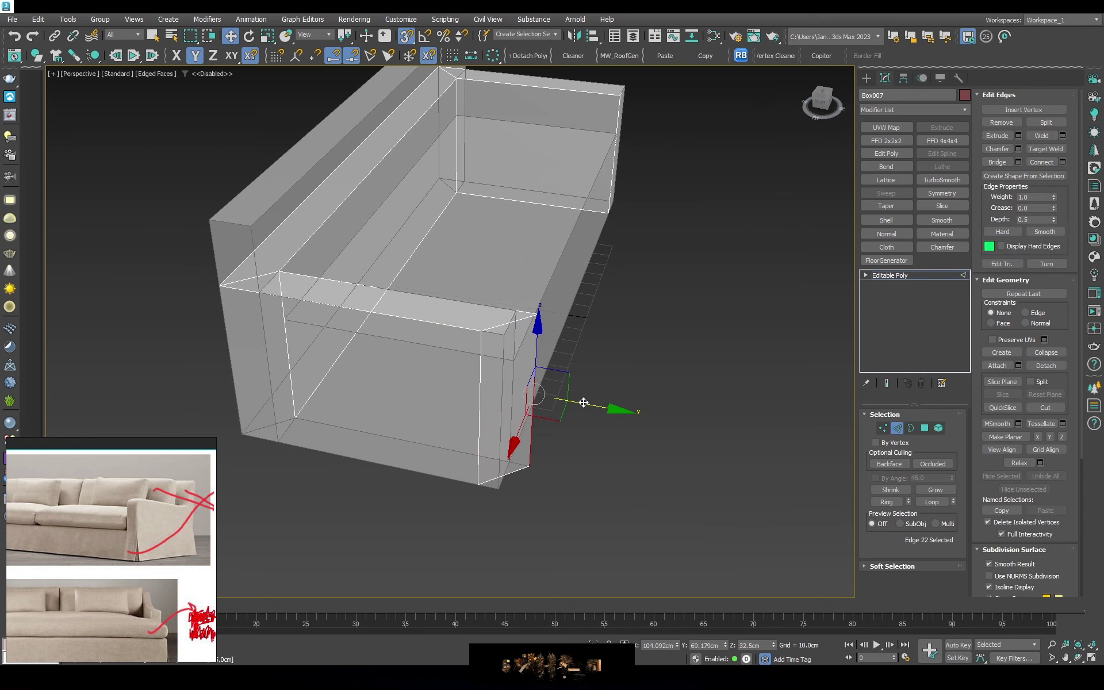
key("s")
Orbit around the sofa with see-through display to check the seat's alignment
scroll(496, 344, "down", 5)
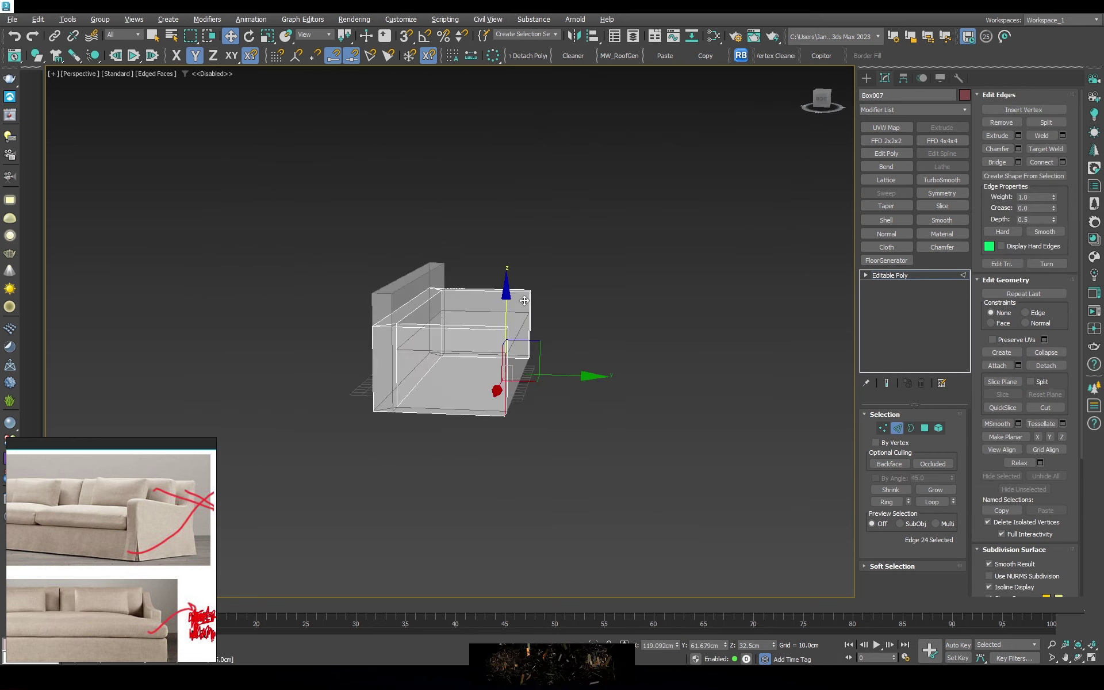
middle_click_drag(496, 344, 438, 346, "alt")
key("4")
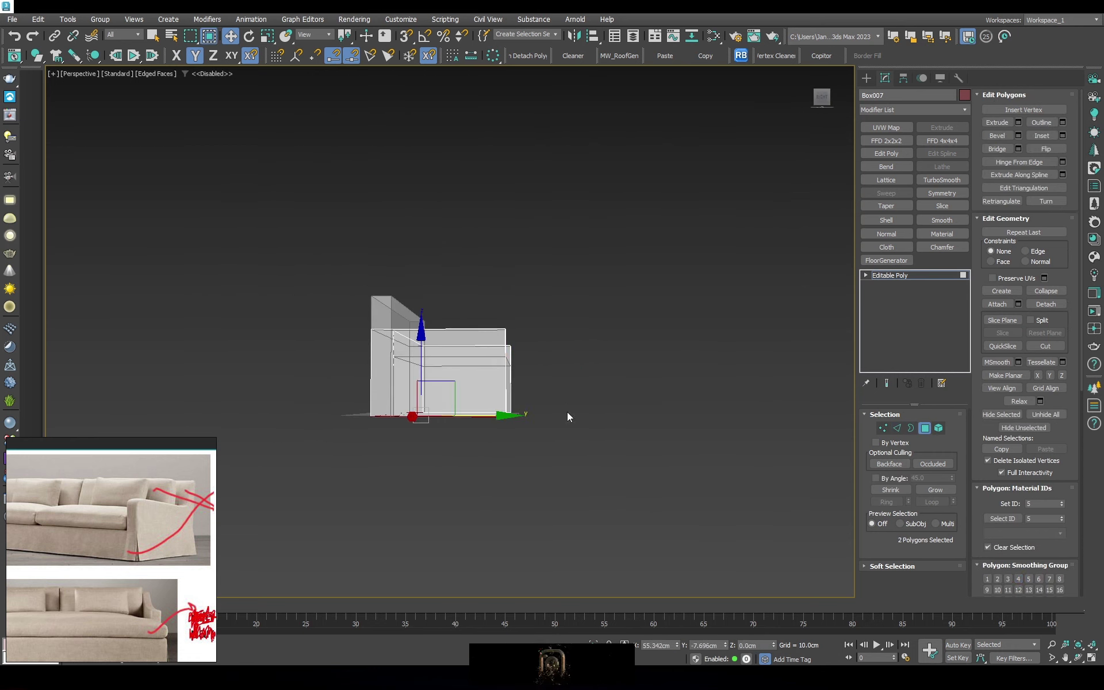
mouse_move(567, 413)
middle_mouse_down("alt")
mouse_move(493, 427)
mouse_move(463, 360)
mouse_move(278, 444)
mouse_move(433, 412)
mouse_move(433, 328)
mouse_move(426, 407)
mouse_move(437, 368)
middle_mouse_up("alt")
scroll(446, 379, "up", 3)
key("alt+x")
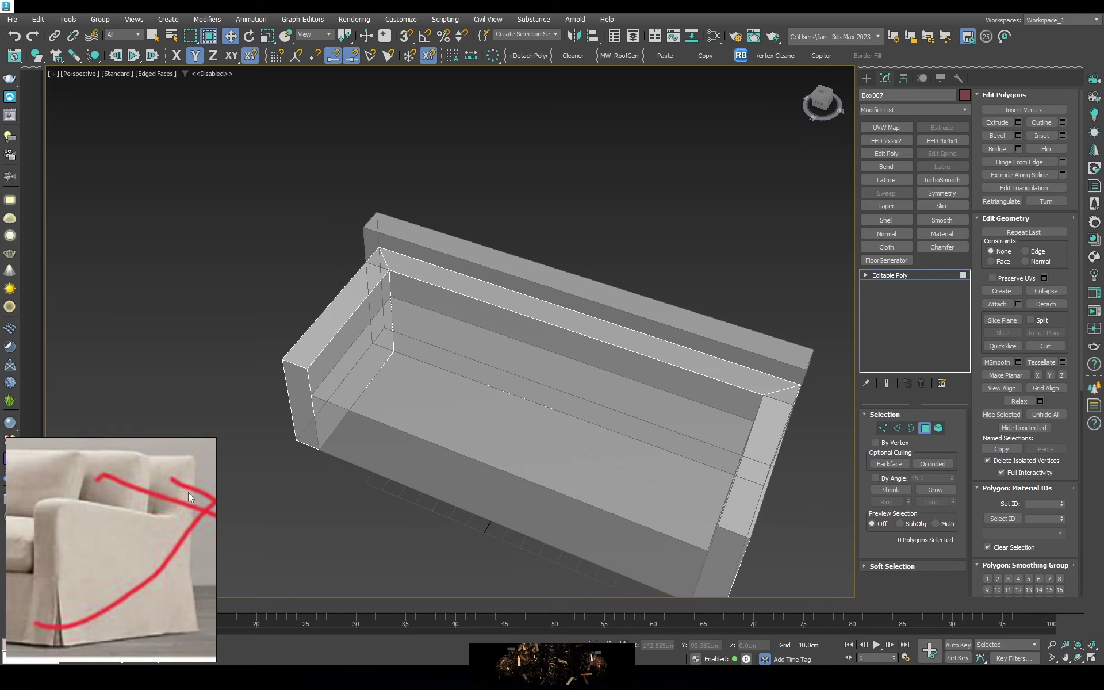
scroll(541, 454, "down", 2)
key("alt+x")
mouse_move(541, 454)
middle_mouse_down("alt")
mouse_move(582, 439)
mouse_move(653, 475)
middle_mouse_up("alt")
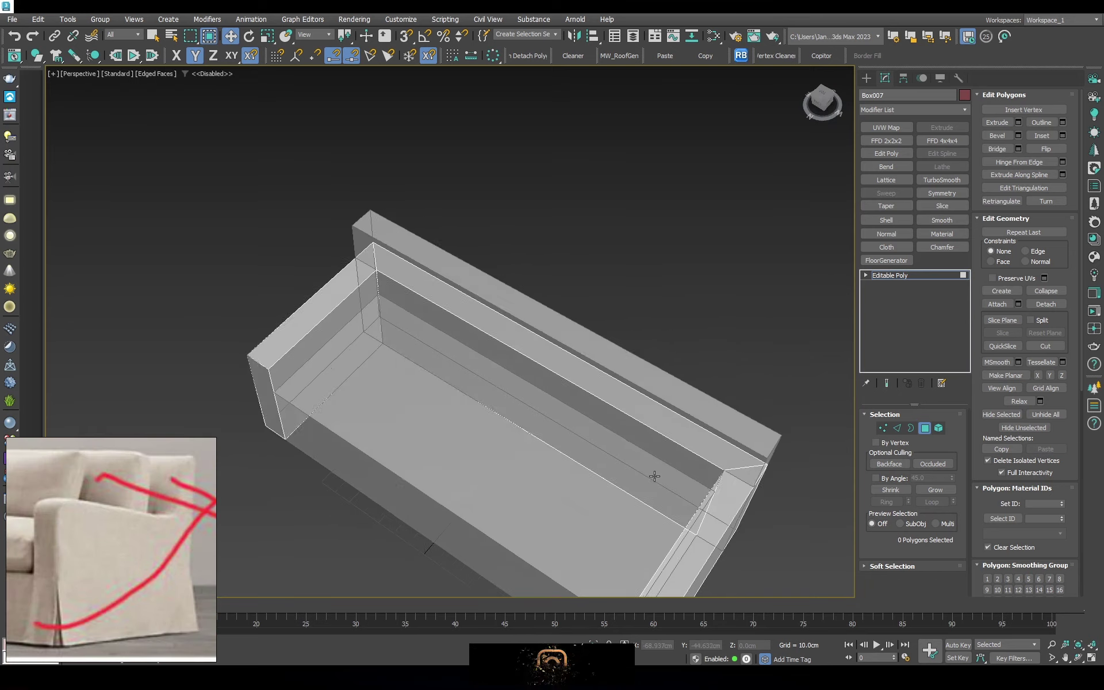
scroll(532, 403, "down", 3)
scroll(532, 403, "up", 3)
middle_click_drag(681, 387, 701, 344)
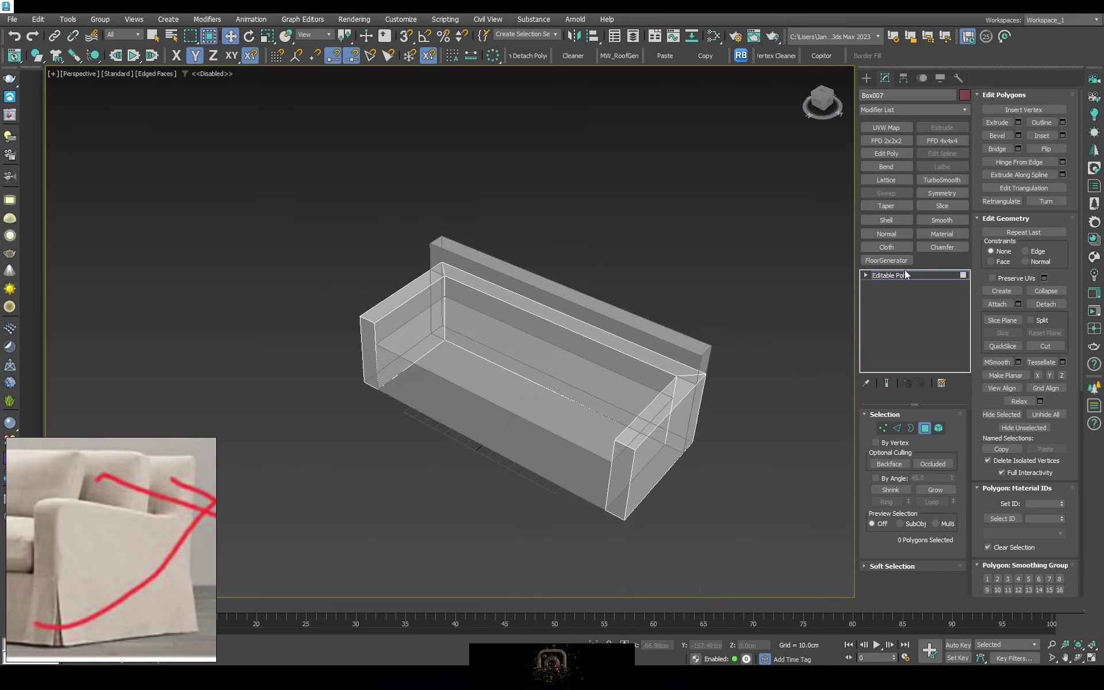
Exit polygon editing and make a copy of the separate armrest box
left_click(744, 393)
left_click(656, 409)
scroll(656, 409, "up", 5)
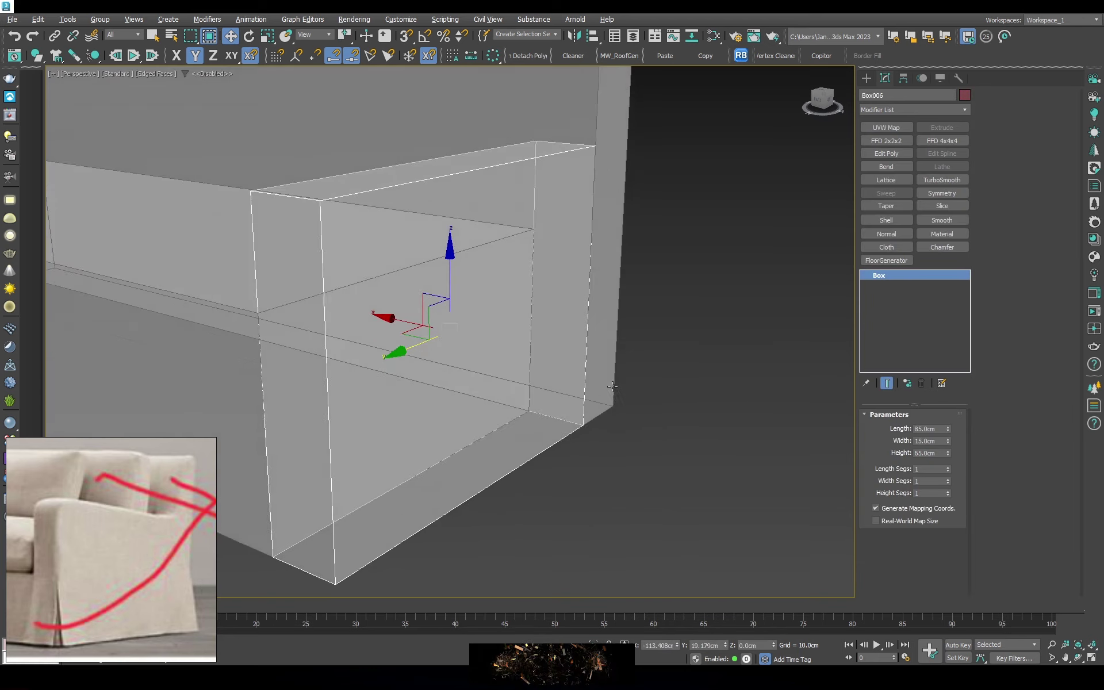
scroll(633, 391, "down", 3)
right_click(619, 368)
left_click(658, 458)
left_click(532, 384)
Convert the armrest copy to an Editable Poly and select its narrow front polygon
middle_click_drag(533, 384, 599, 394, "alt")
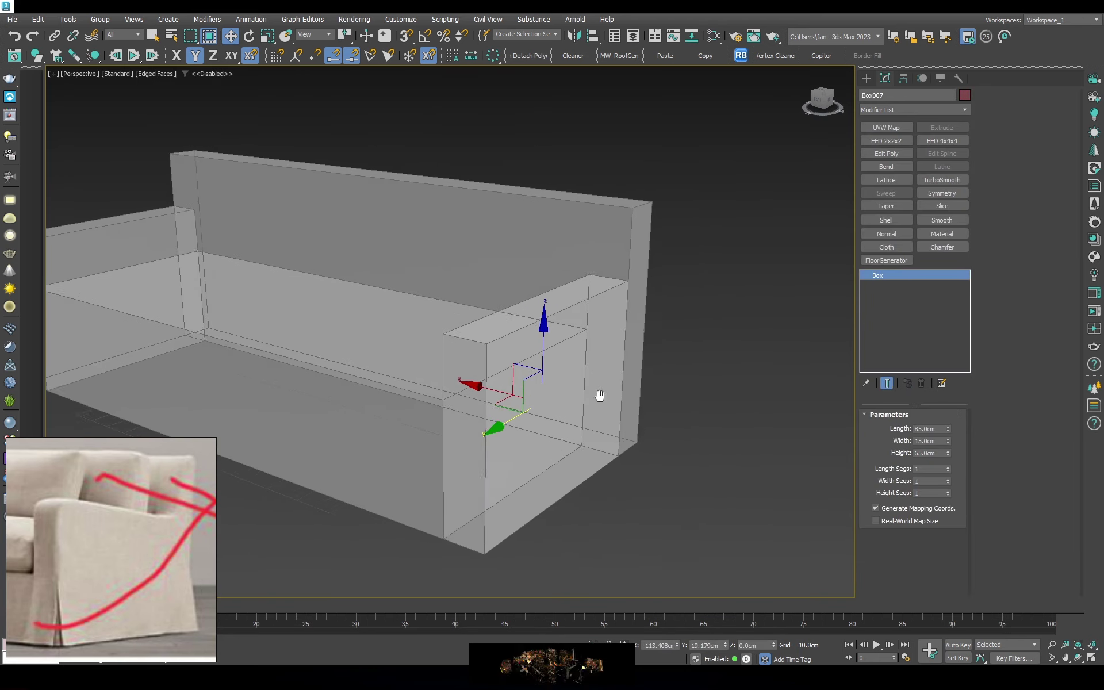
right_click(595, 388)
left_click(728, 539)
mouse_move(678, 424)
middle_mouse_down("alt")
mouse_move(778, 409)
mouse_move(656, 368)
middle_mouse_up("alt")
left_click(924, 428)
left_click(662, 424)
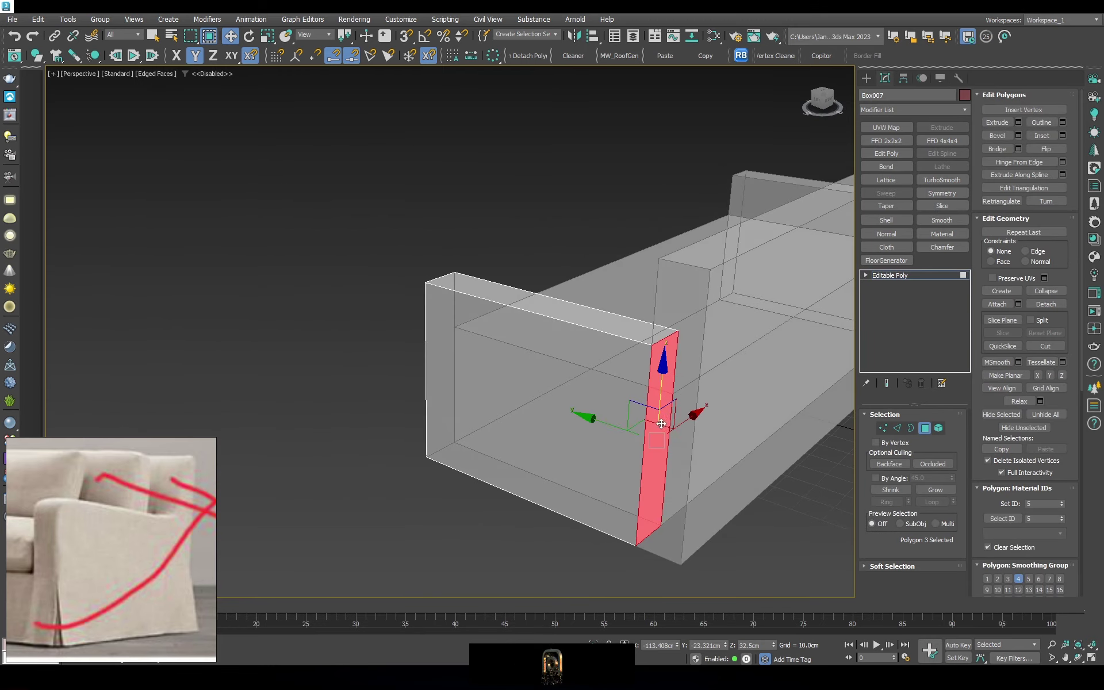
Clone the armrest element to the sofa's right end within the same mesh
mouse_move(712, 275)
middle_mouse_down("alt")
mouse_move(736, 364)
mouse_move(900, 391)
middle_mouse_up("alt")
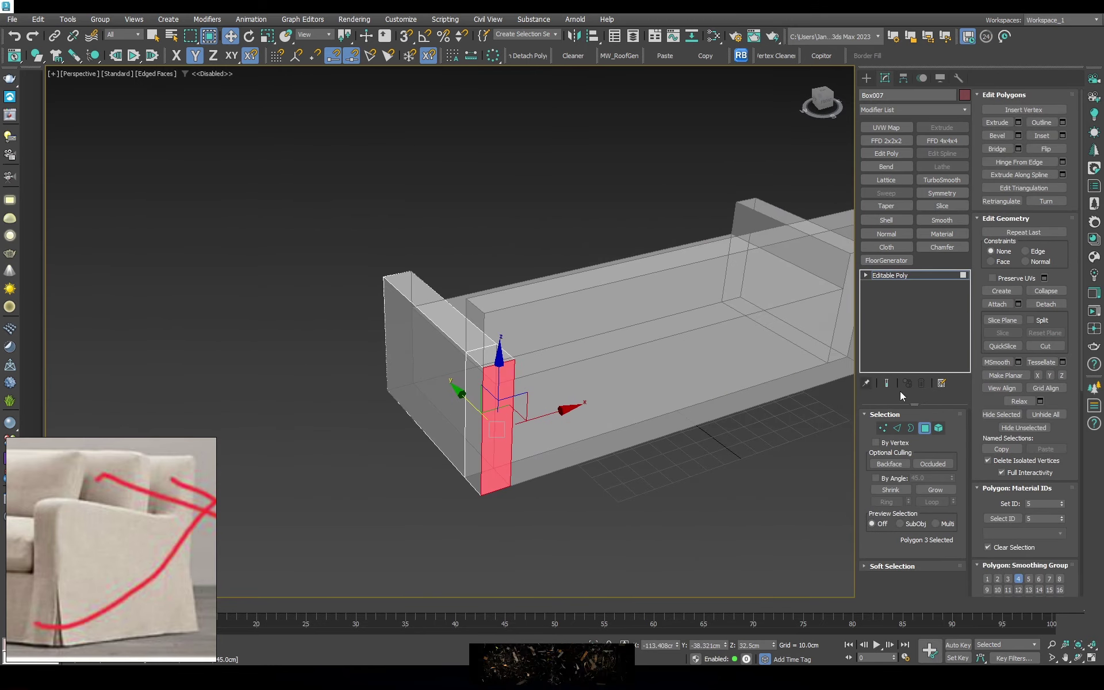
key("5")
left_click(494, 403)
left_click_drag(483, 374, 644, 351, "shift")
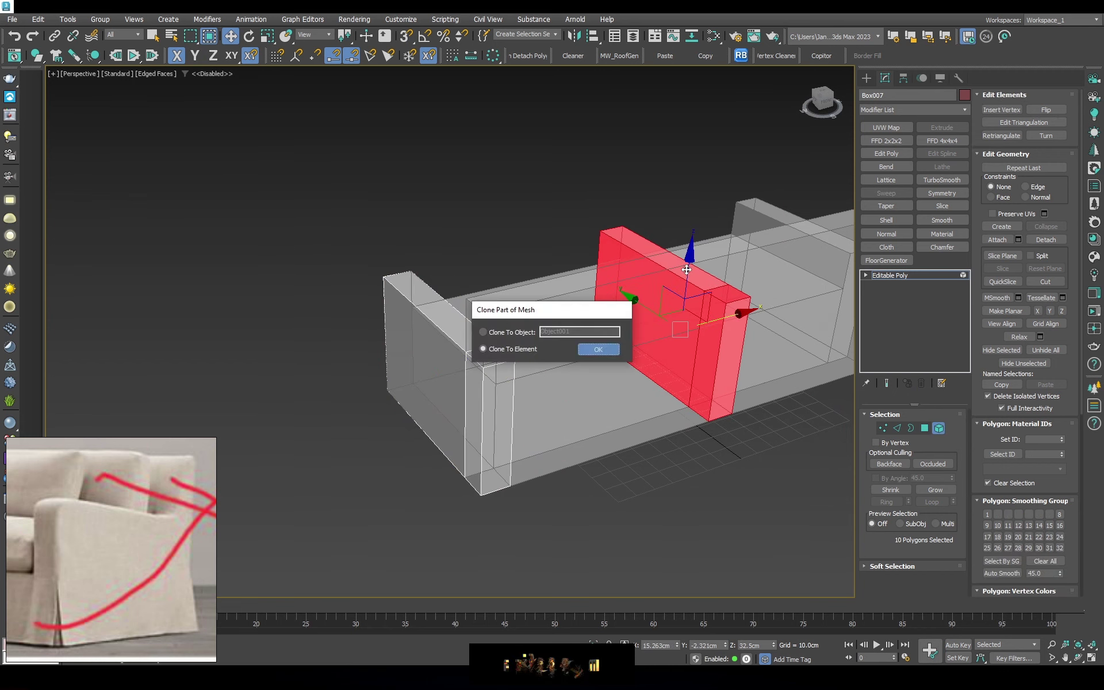
left_click(594, 347)
left_click_drag(610, 233, 734, 185)
mouse_move(735, 185)
middle_mouse_down()
mouse_move(807, 269)
mouse_move(462, 168)
middle_mouse_up()
Bridge the two armrests' inner polygons into a back panel, then select its top polygons
left_click(924, 429)
left_click(770, 271)
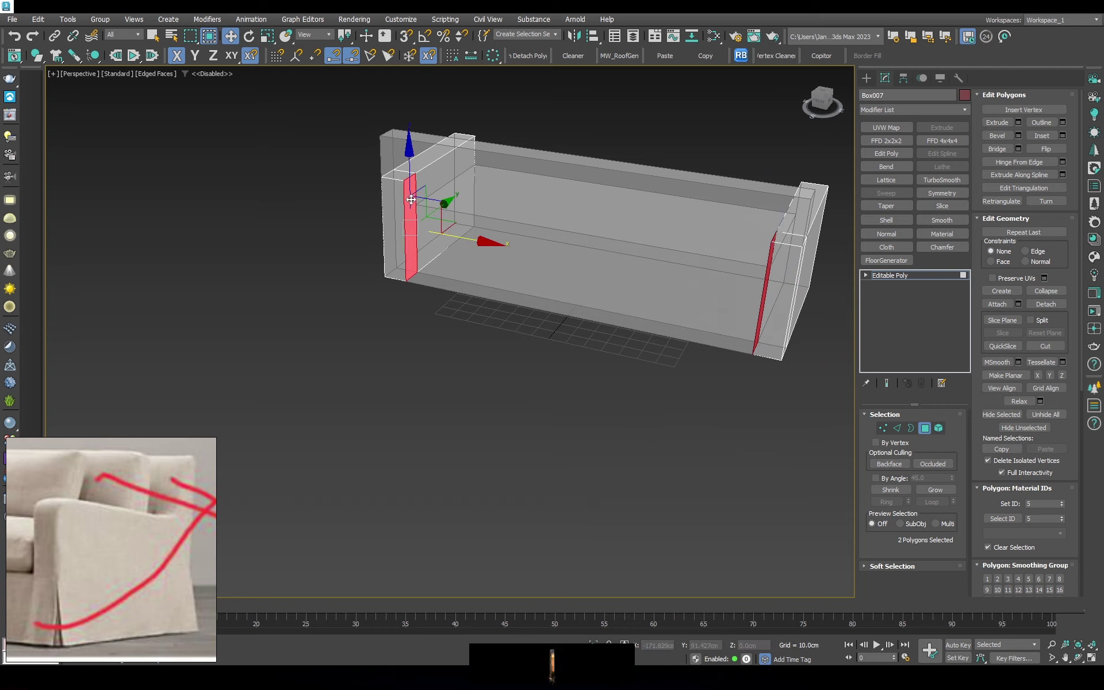
left_click(998, 149)
left_click(404, 175)
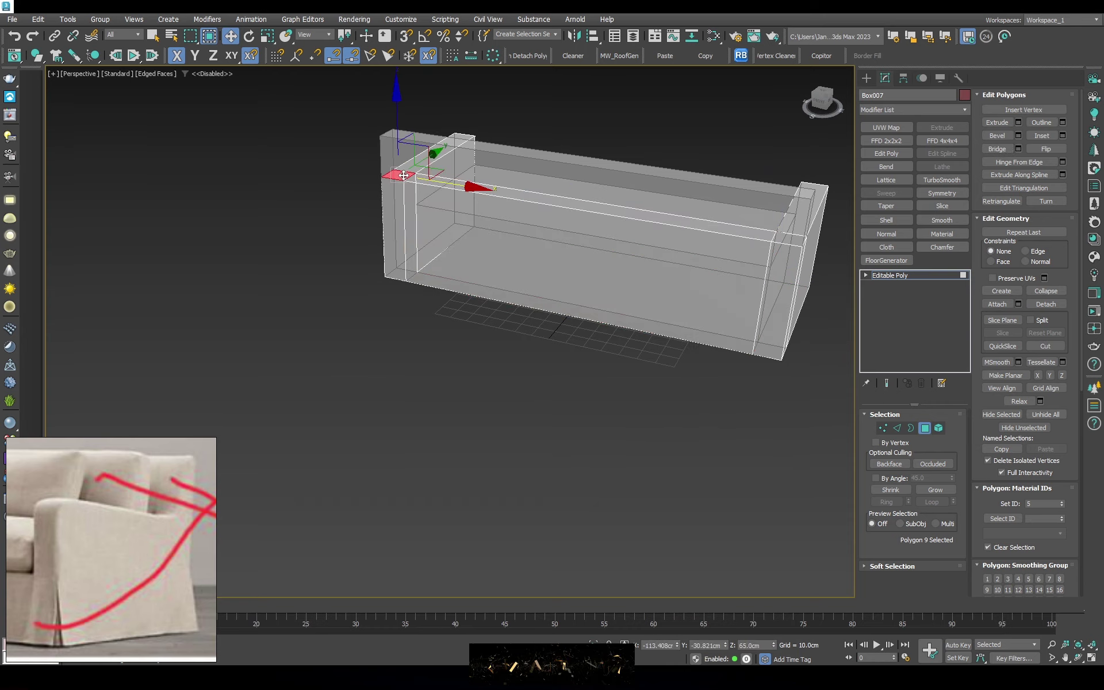
left_click(763, 231, "ctrl")
scroll(581, 307, "up", 5)
scroll(578, 308, "down", 5)
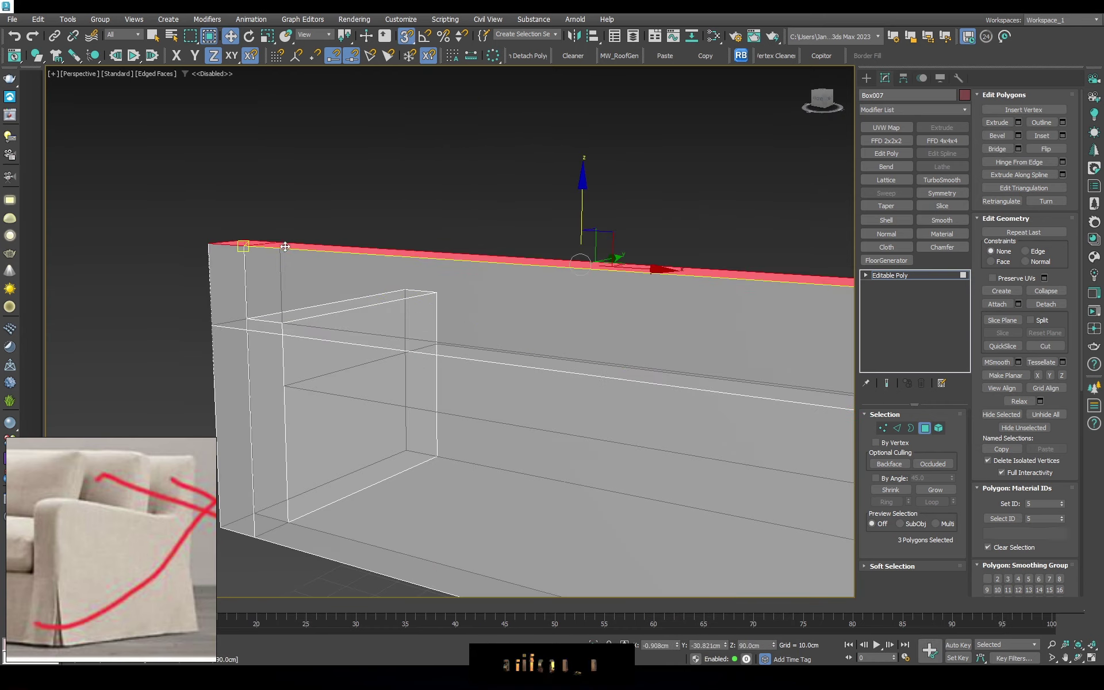
mouse_move(579, 308)
middle_mouse_down("alt")
mouse_move(492, 267)
mouse_move(517, 268)
middle_mouse_up("alt")
left_click(896, 275)
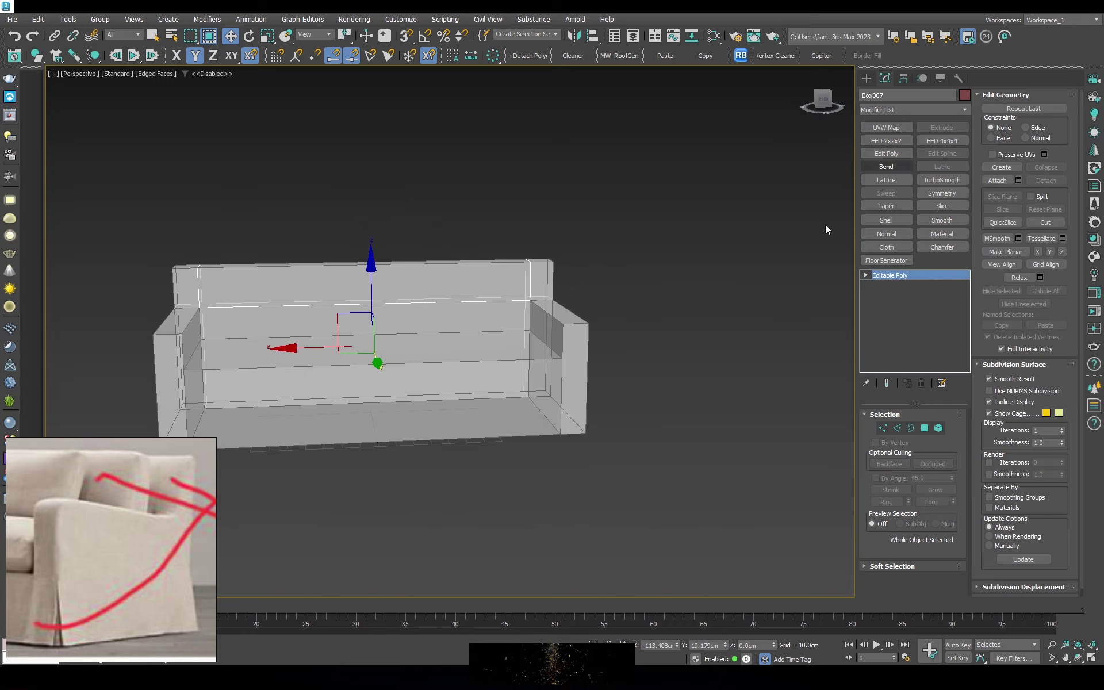
Inspect the sofa's left arm and back from several angles at Edge level
mouse_move(650, 270)
middle_mouse_down("alt")
mouse_move(525, 308)
mouse_move(476, 337)
mouse_move(494, 322)
middle_mouse_up("alt")
scroll(525, 309, "up", 3)
scroll(477, 337, "down", 5)
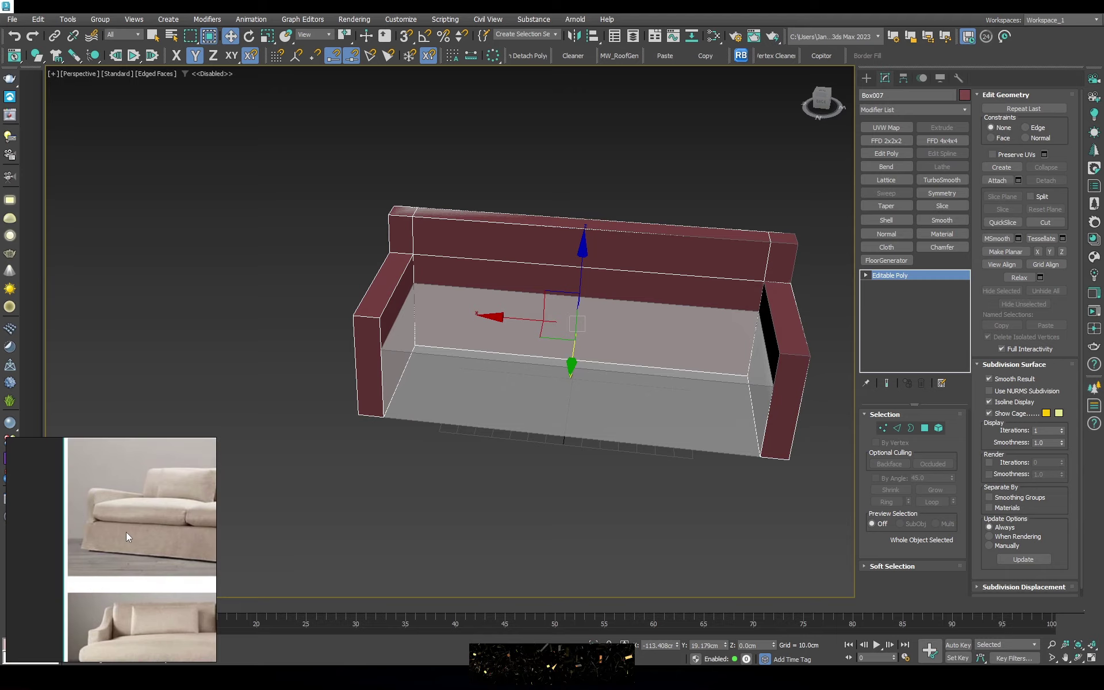
middle_click_drag(456, 374, 461, 357, "alt")
scroll(461, 348, "up", 3)
scroll(409, 330, "up", 2)
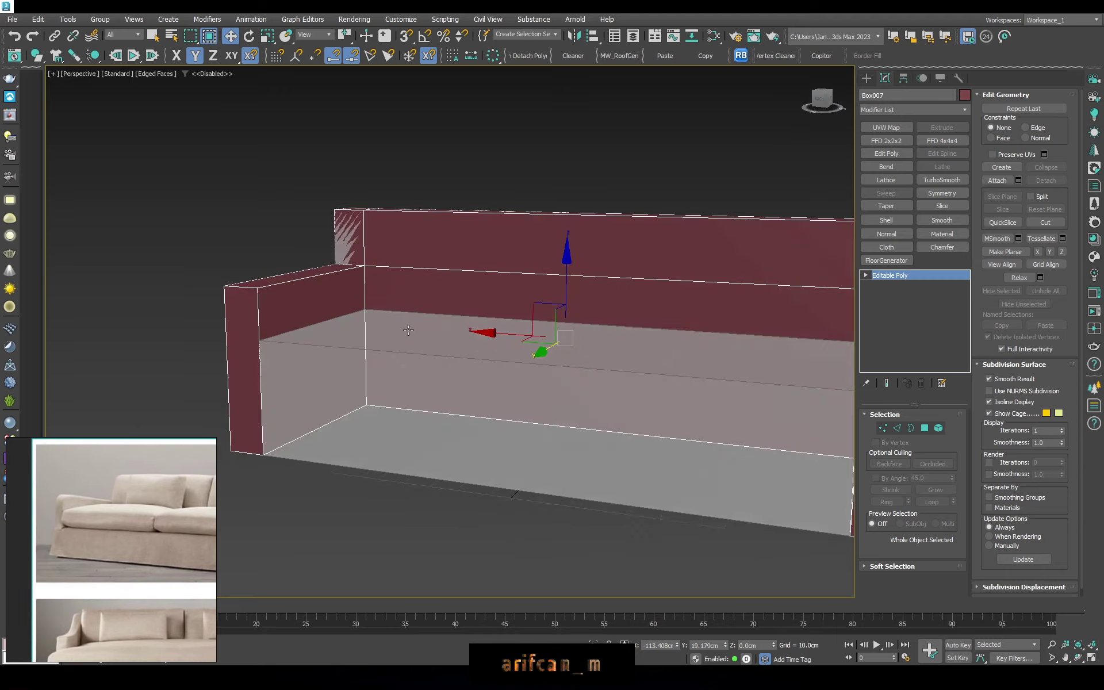
scroll(409, 330, "down", 5)
key("2")
middle_click_drag(703, 345, 788, 366, "alt")
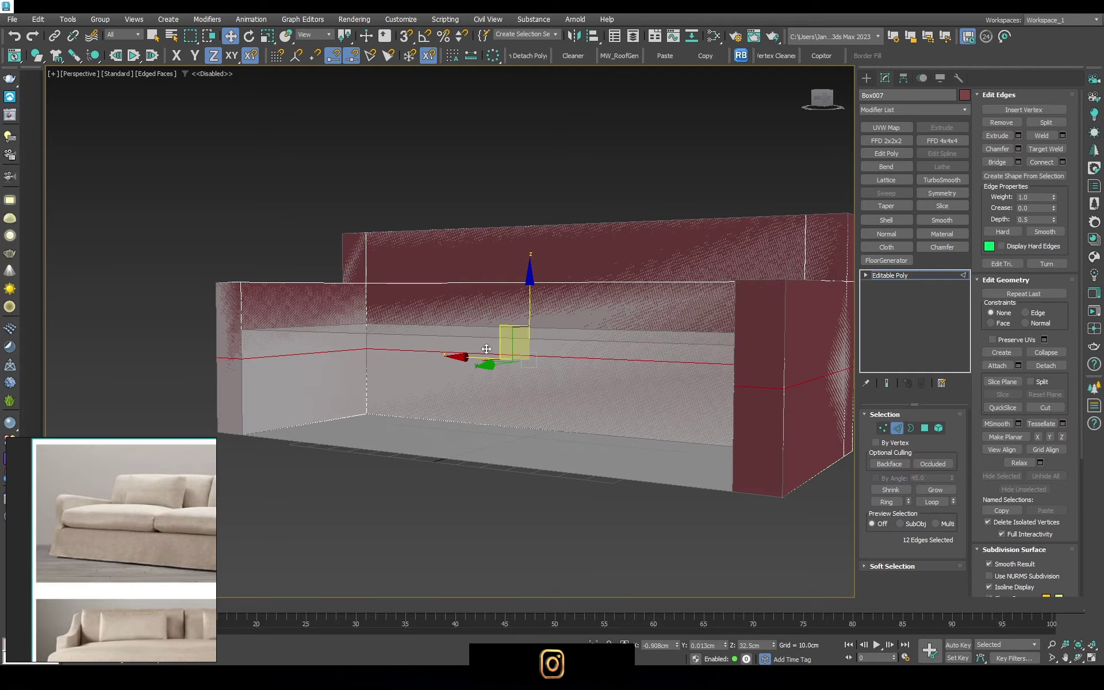
mouse_move(574, 348)
middle_mouse_down("alt")
mouse_move(365, 377)
mouse_move(540, 291)
middle_mouse_up("alt")
scroll(540, 291, "up", 2)
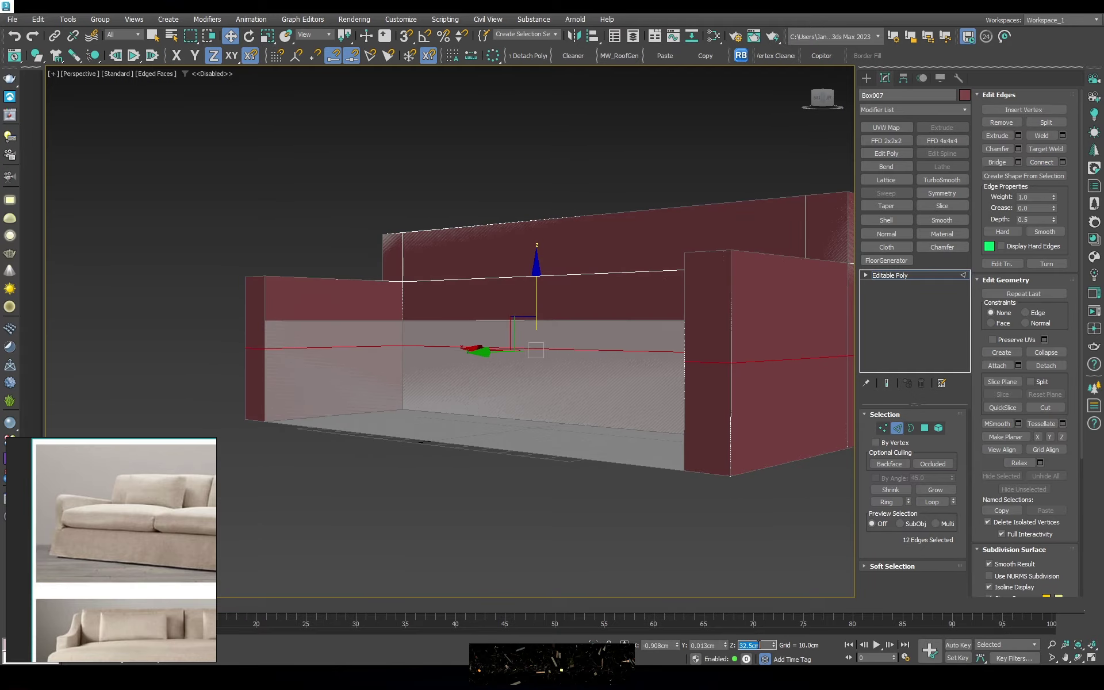
mouse_move(475, 429)
middle_mouse_down("alt")
mouse_move(595, 430)
mouse_move(488, 427)
mouse_move(280, 330)
mouse_move(294, 322)
mouse_move(319, 353)
middle_mouse_up("alt")
Select the sofa's large back face, check it in wireframe, then clear the selection
left_click(924, 428)
mouse_move(633, 391)
middle_mouse_down("alt")
mouse_move(594, 390)
mouse_move(565, 291)
mouse_move(589, 389)
middle_mouse_up("alt")
left_click(565, 291)
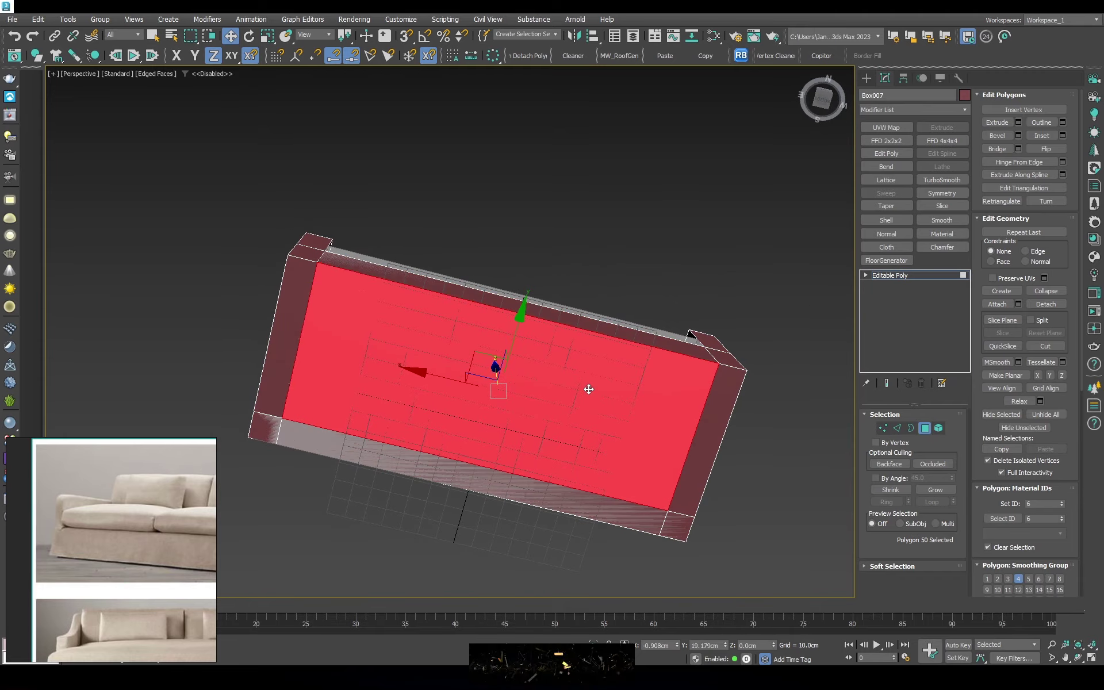
mouse_move(289, 330)
middle_mouse_down("alt")
mouse_move(462, 395)
mouse_move(609, 381)
mouse_move(505, 365)
middle_mouse_up("alt")
key("F3")
left_click(615, 369)
key("F3")
key("1")
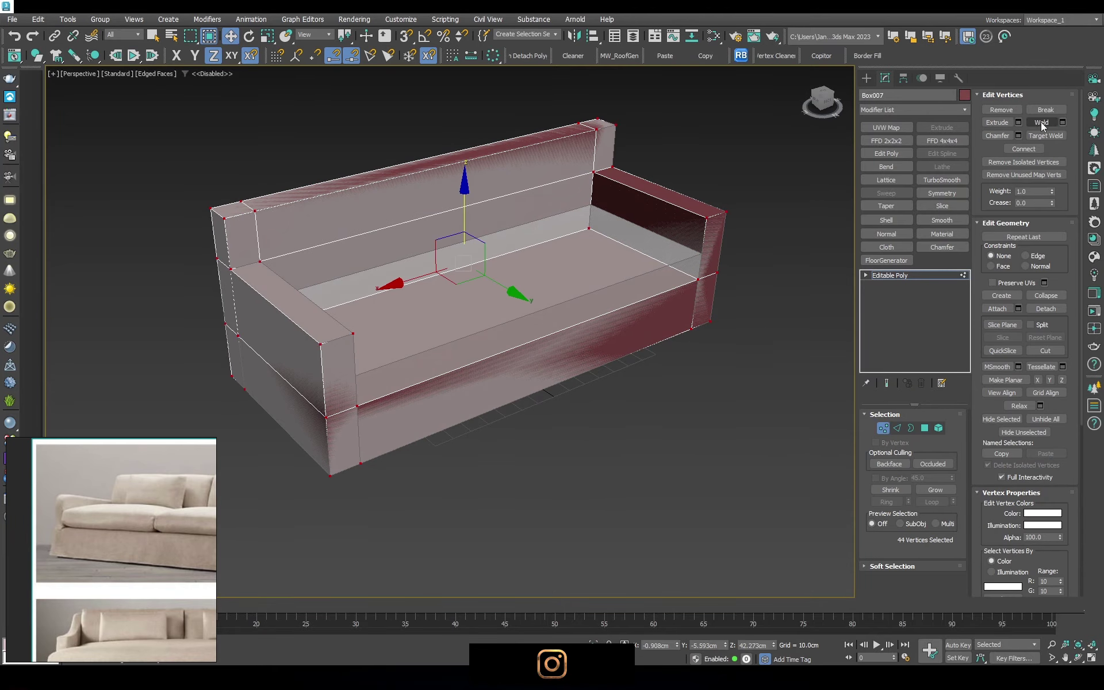
left_click(901, 276)
mouse_move(575, 253)
middle_mouse_down("alt")
mouse_move(547, 227)
mouse_move(535, 230)
middle_mouse_up("alt")
In the Front wireframe view with the grid hidden, select the middle row of vertices
key("1")
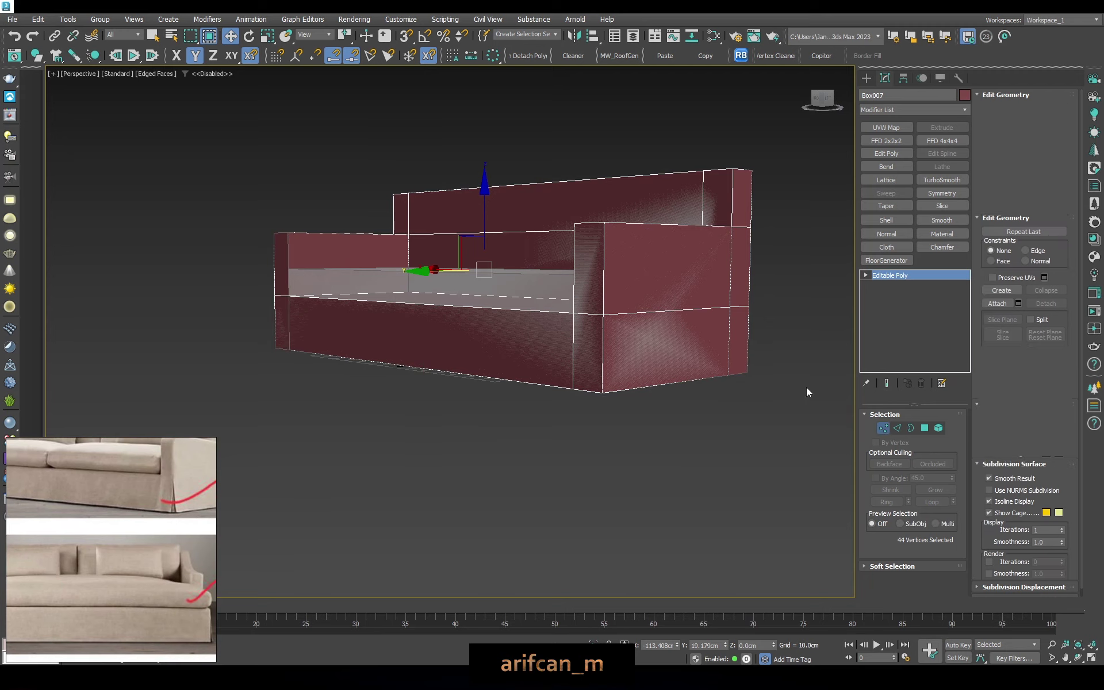
key("f")
scroll(751, 331, "down", 3)
scroll(740, 336, "down", 1)
key("g")
left_click_drag(714, 368, 333, 339)
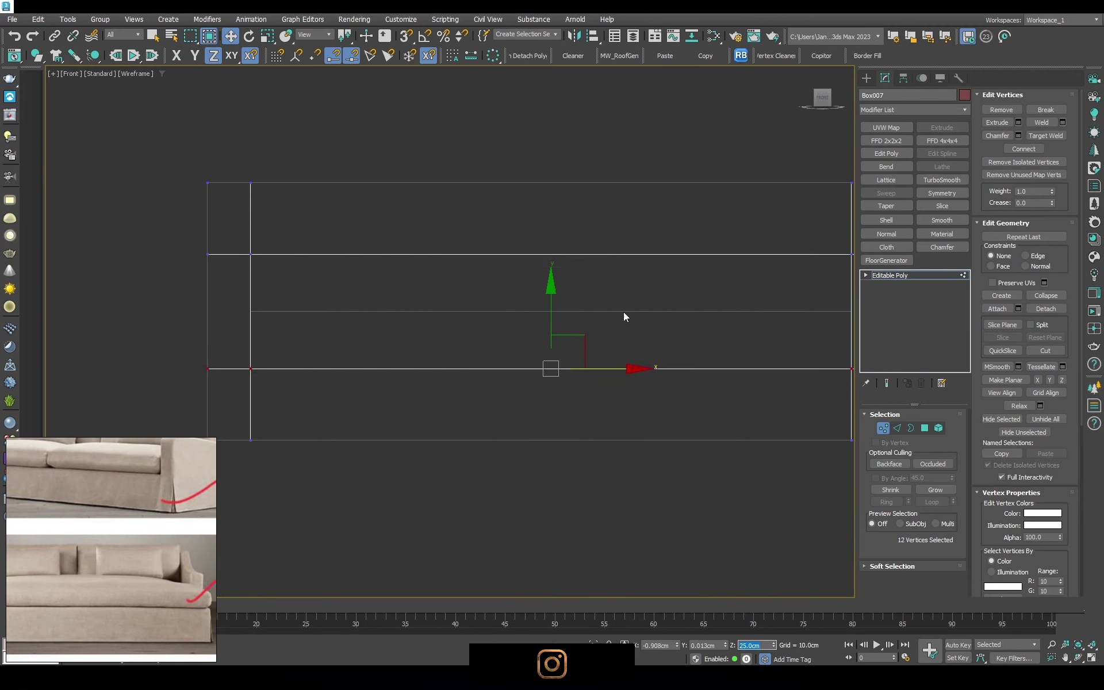
Return to the Perspective view and orbit around the sofa, toggling wireframe display
key("p")
key("F3")
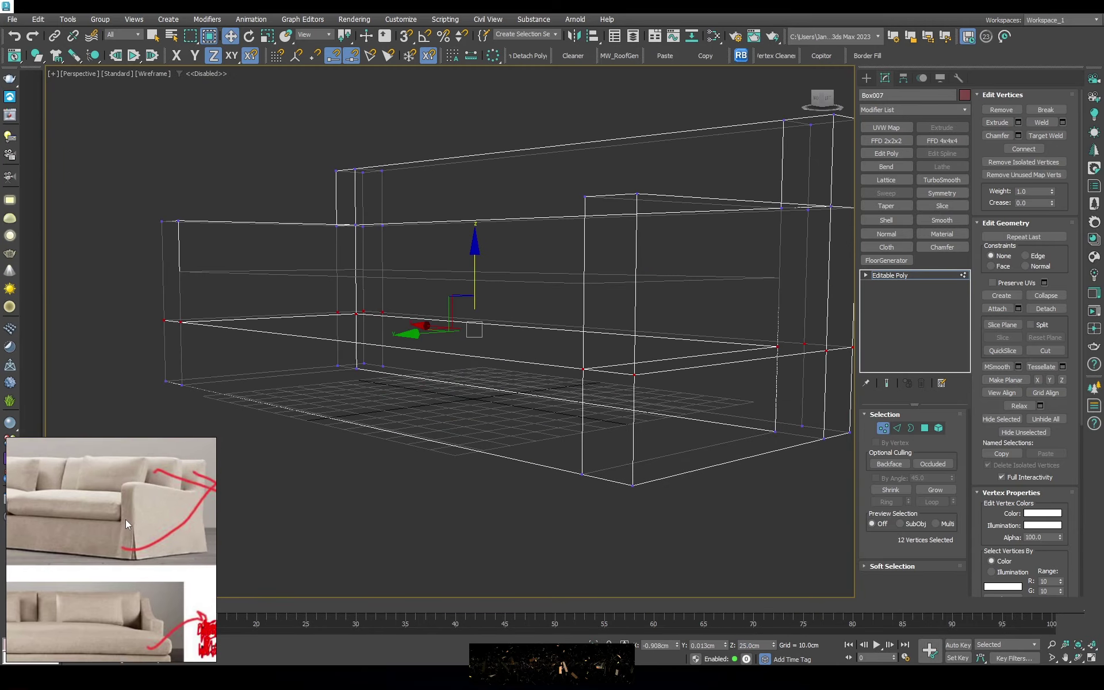
mouse_move(126, 519)
middle_mouse_down("alt")
mouse_move(598, 360)
mouse_move(549, 344)
mouse_move(605, 345)
mouse_move(665, 291)
mouse_move(653, 328)
mouse_move(537, 352)
mouse_move(548, 319)
middle_mouse_up("alt")
key("F3")
key("2")
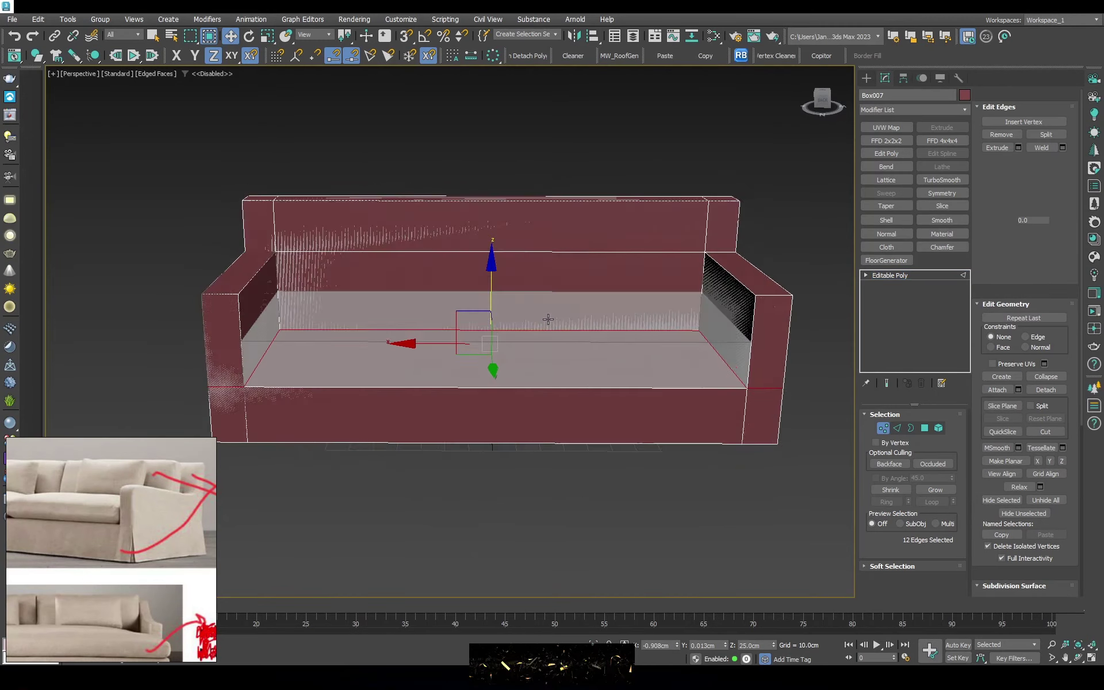
key("F3")
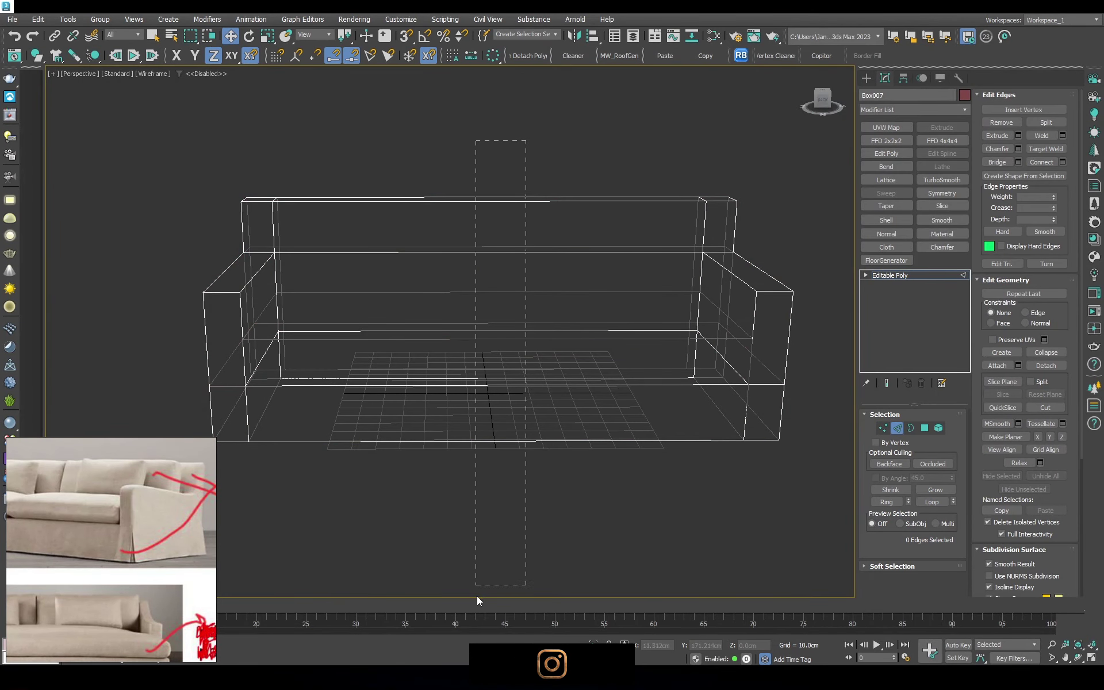
Select the polygons of the sofa's left half and move in close to that section
left_click(925, 428)
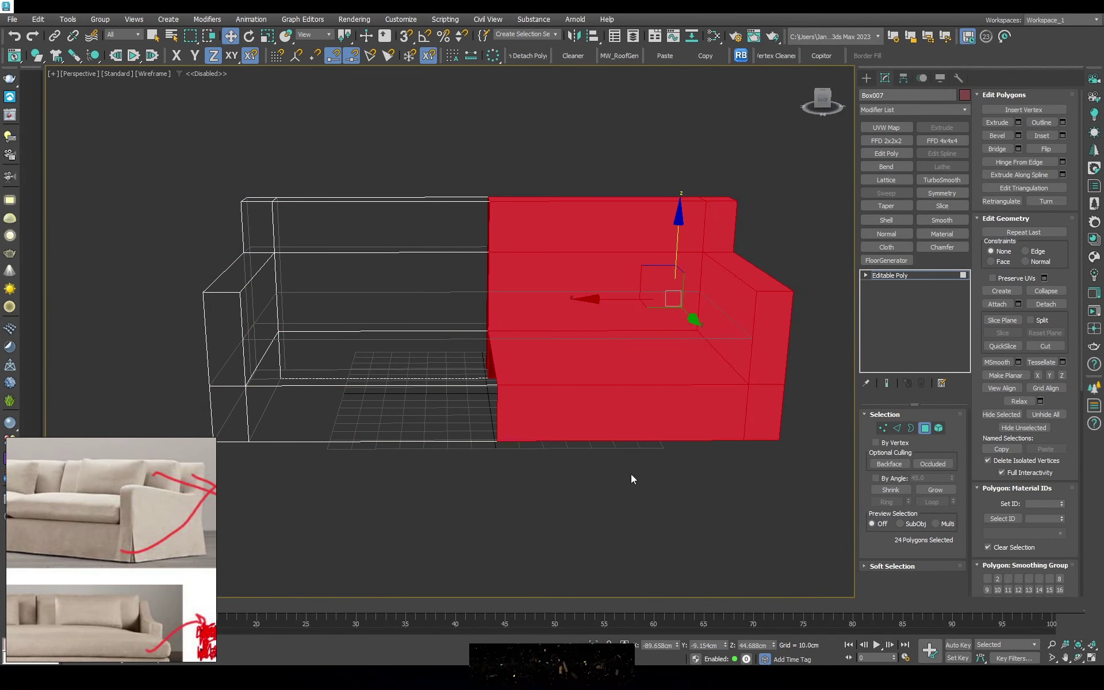
left_click(891, 275)
key("F3")
mouse_move(477, 311)
middle_mouse_down("alt")
mouse_move(374, 382)
mouse_move(407, 328)
middle_mouse_up("alt")
scroll(407, 328, "up", 3)
scroll(444, 490, "down", 3)
middle_click_drag(444, 490, 486, 446, "alt")
Select an edge on the left armrest and check it in wireframe from a lower angle
key("F3")
key("2")
left_click(445, 475)
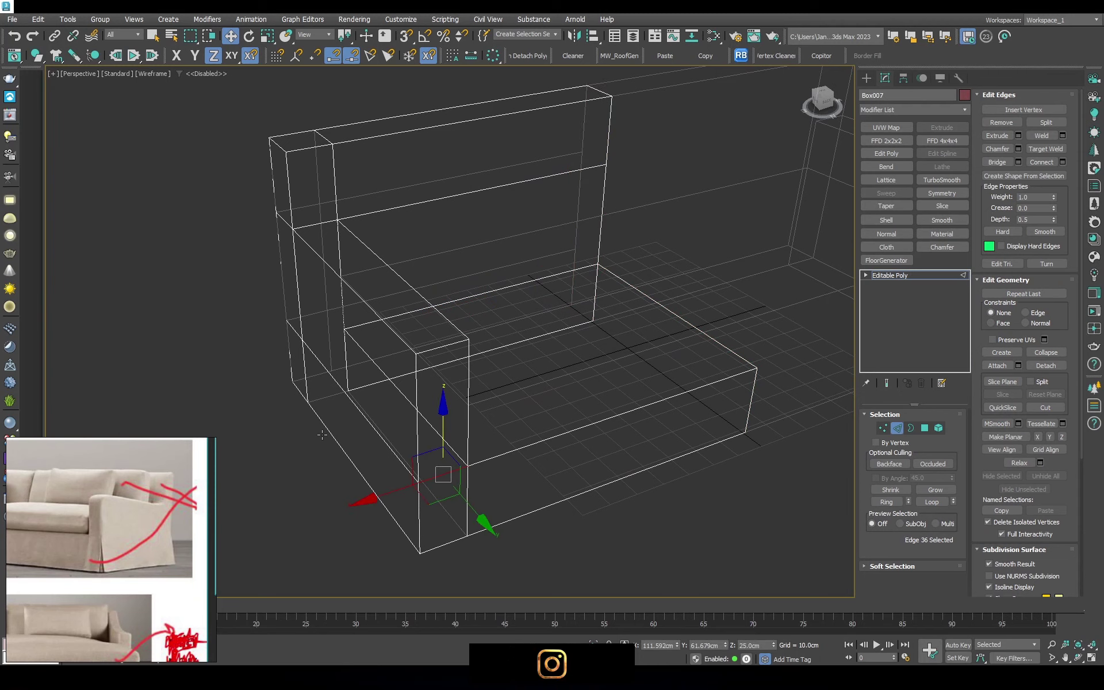
scroll(168, 502, "up", 3)
scroll(170, 498, "down", 3)
scroll(186, 480, "up", 3)
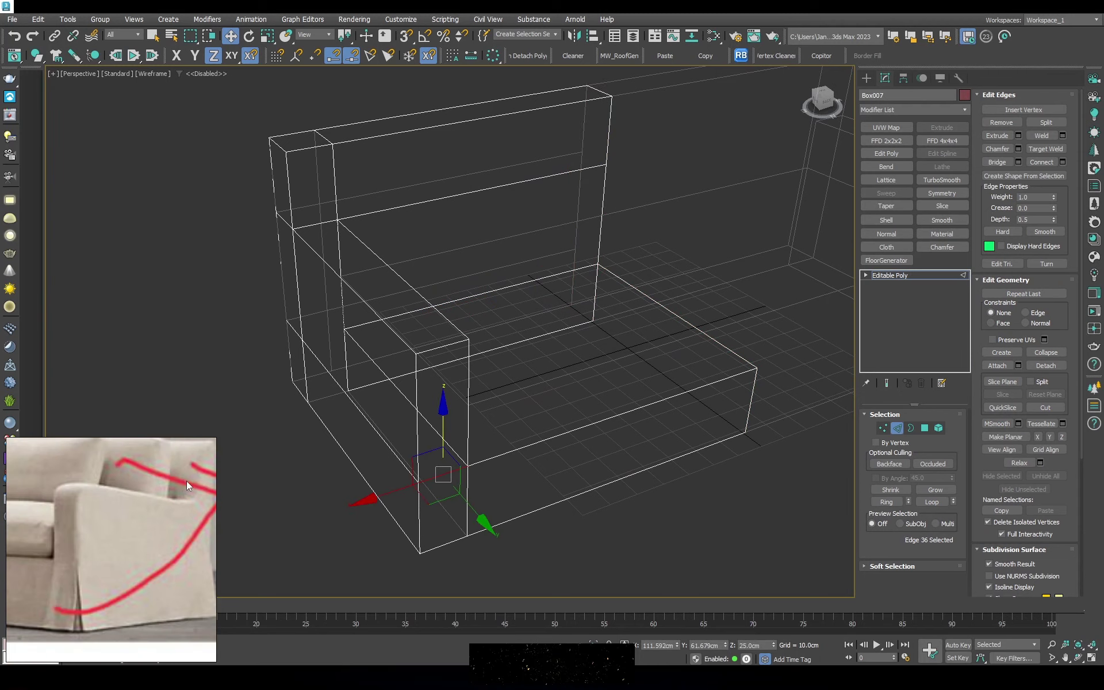
scroll(186, 481, "down", 3)
middle_click_drag(402, 500, 456, 475, "alt")
key("F3")
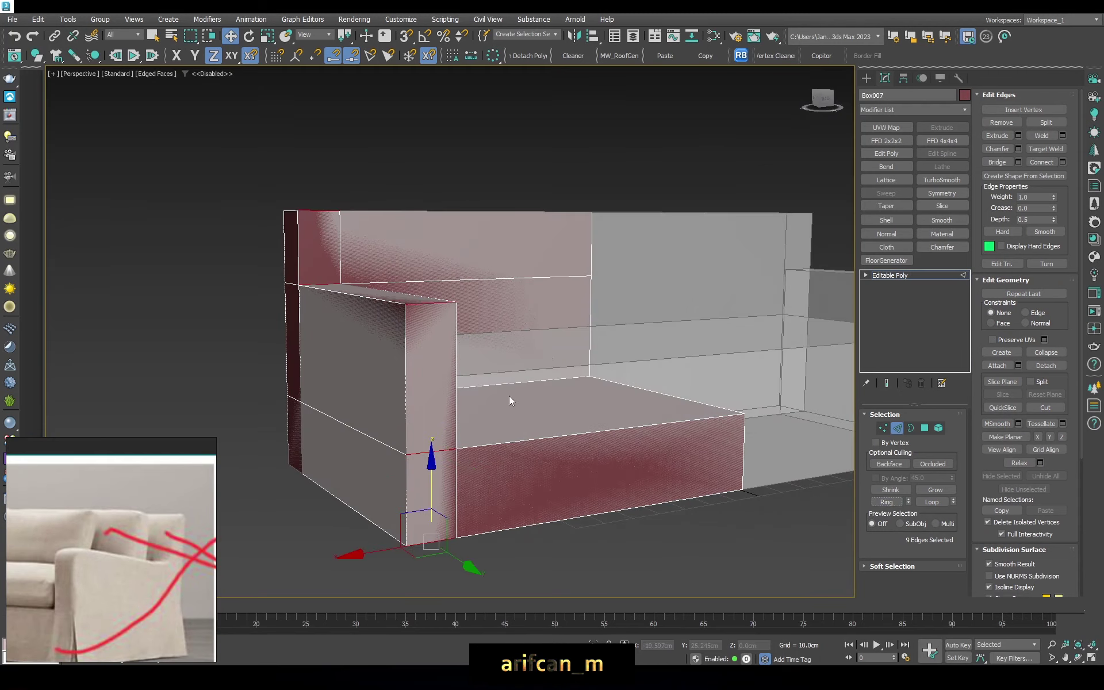
Connect the selected armrest edges with a single new edge loop
middle_click_drag(509, 396, 454, 371, "alt")
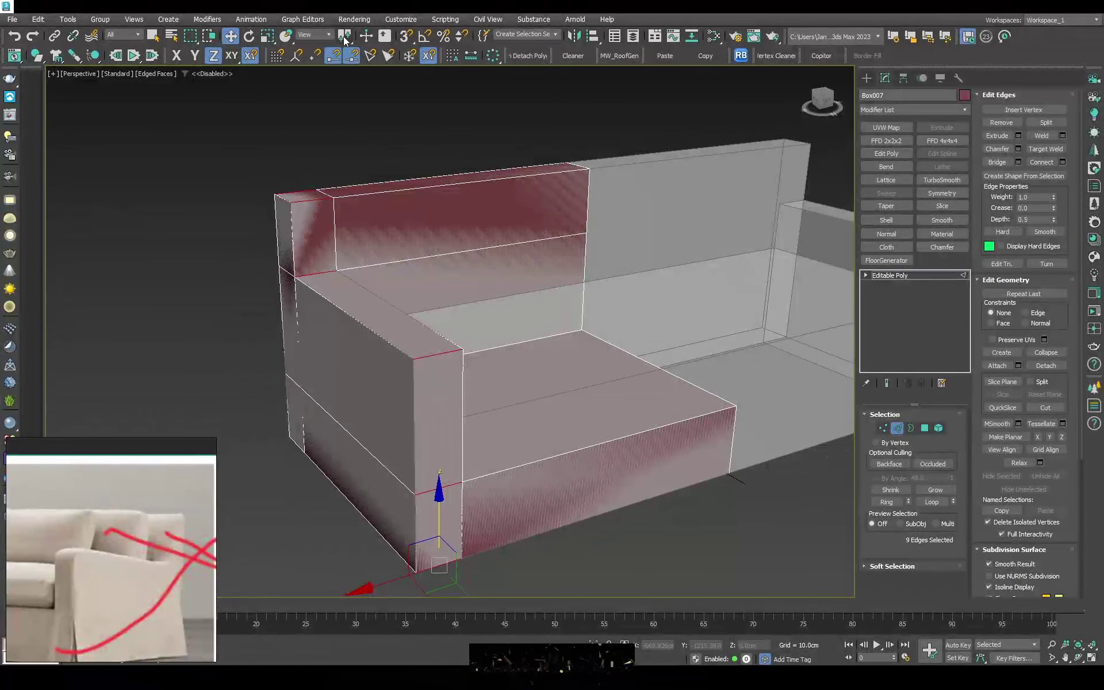
left_click(1062, 162)
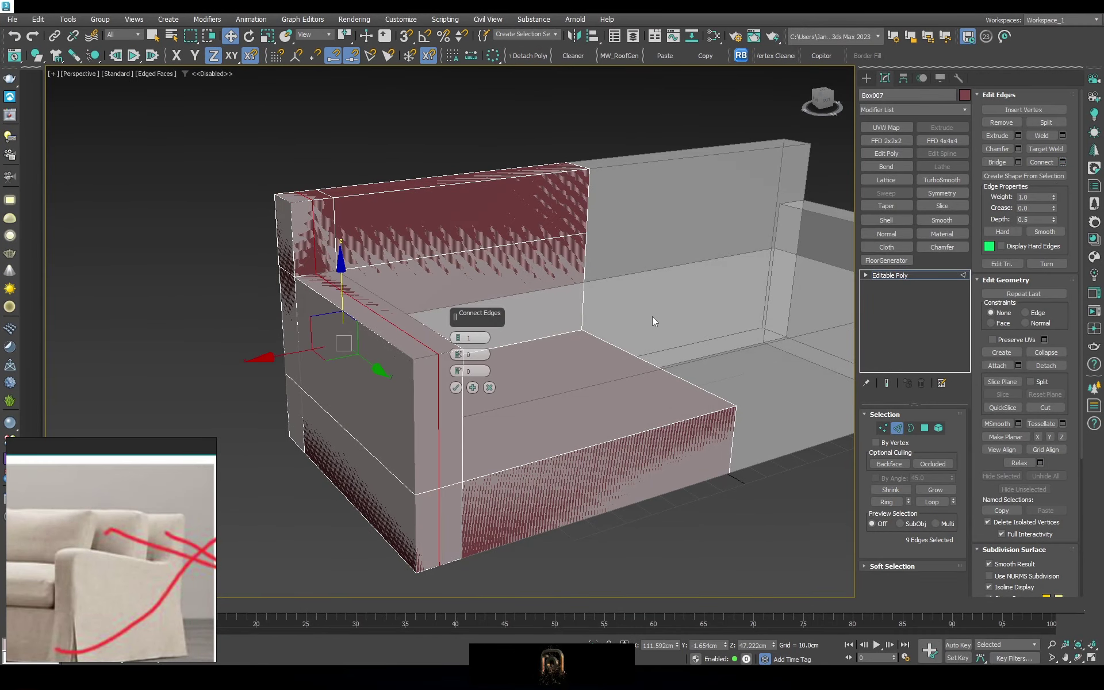
left_click(460, 336)
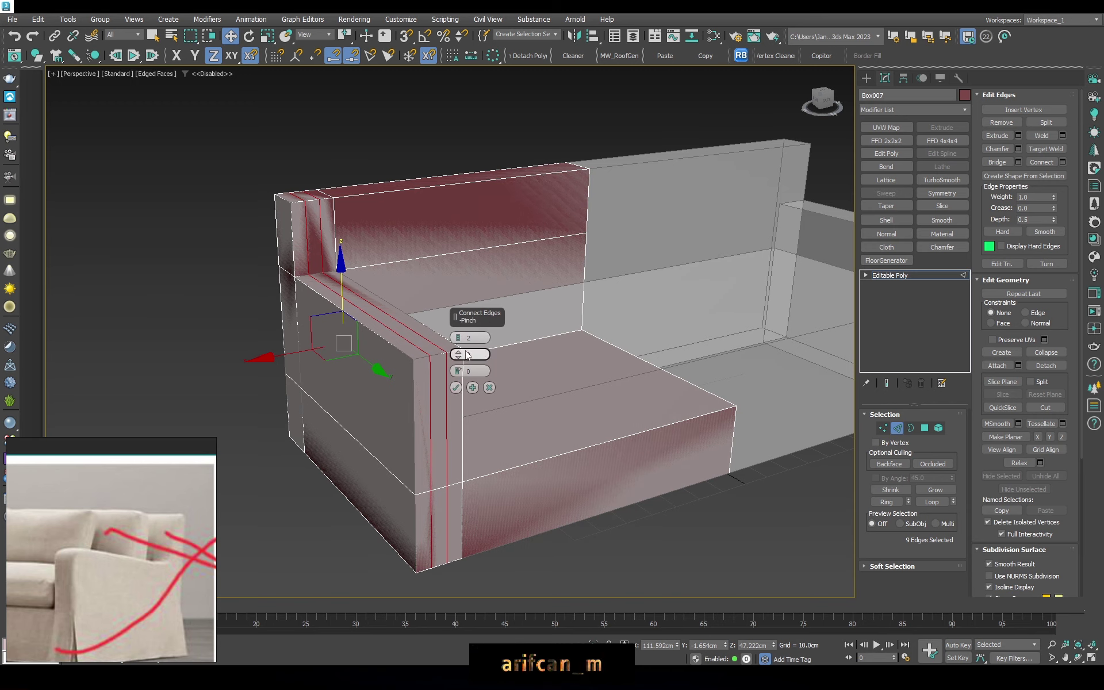
left_click(472, 387)
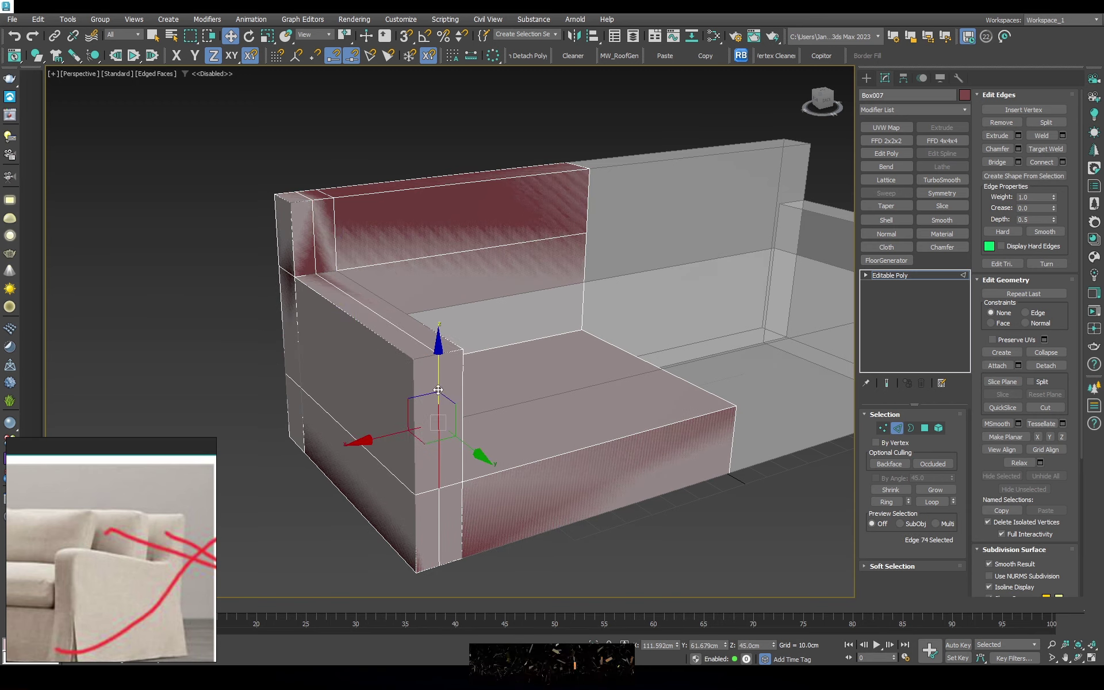
Select the armrest's top edge and raise it to Z 66cm
middle_click_drag(438, 390, 440, 476, "alt")
left_click(441, 476, "alt")
middle_click_drag(438, 427, 450, 455, "alt")
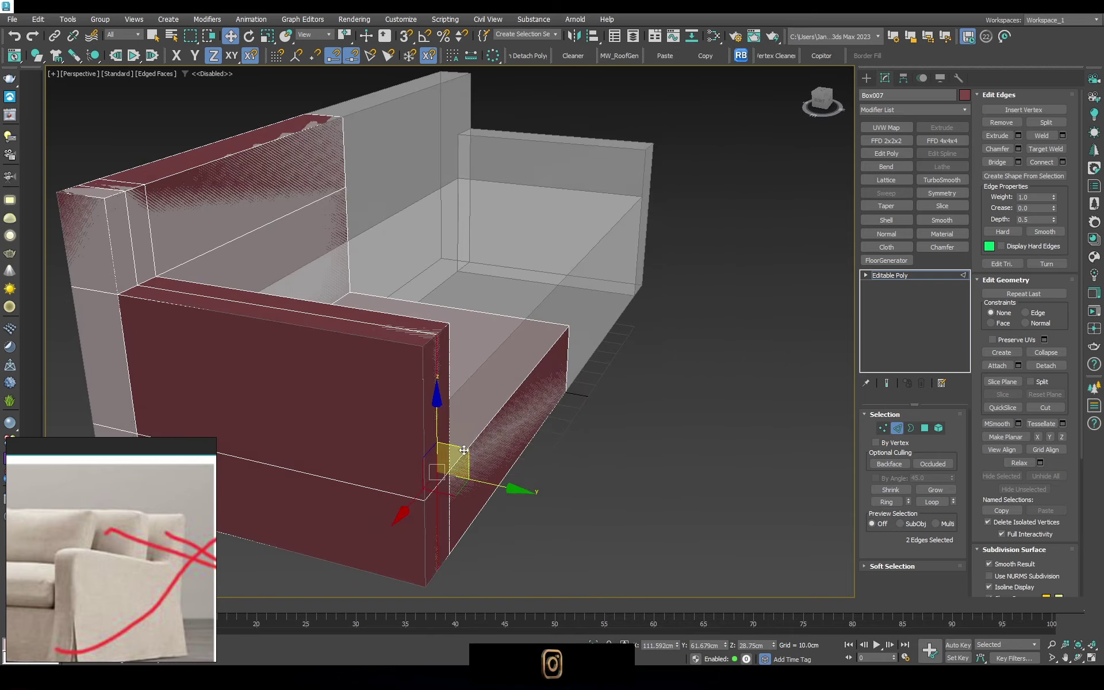
scroll(438, 369, "up", 3)
middle_click_drag(381, 310, 488, 372, "alt")
left_click_drag(454, 344, 454, 337)
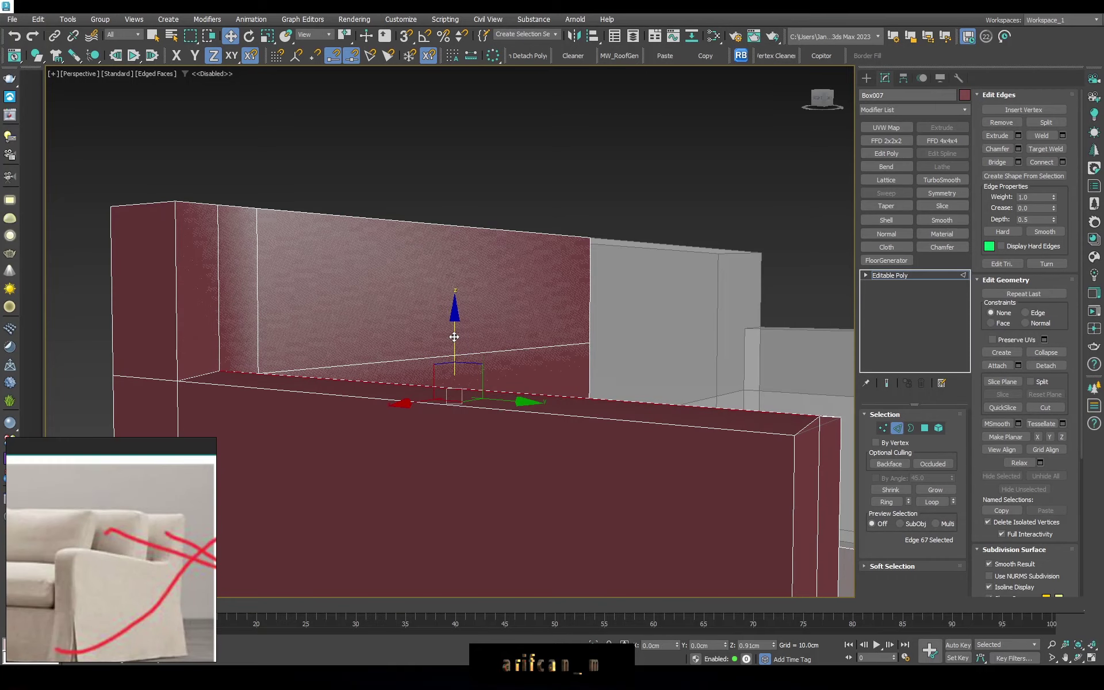
type("66")
key("Return")
Ring-select the edges running across the armrest top
middle_click_drag(576, 345, 628, 376, "alt")
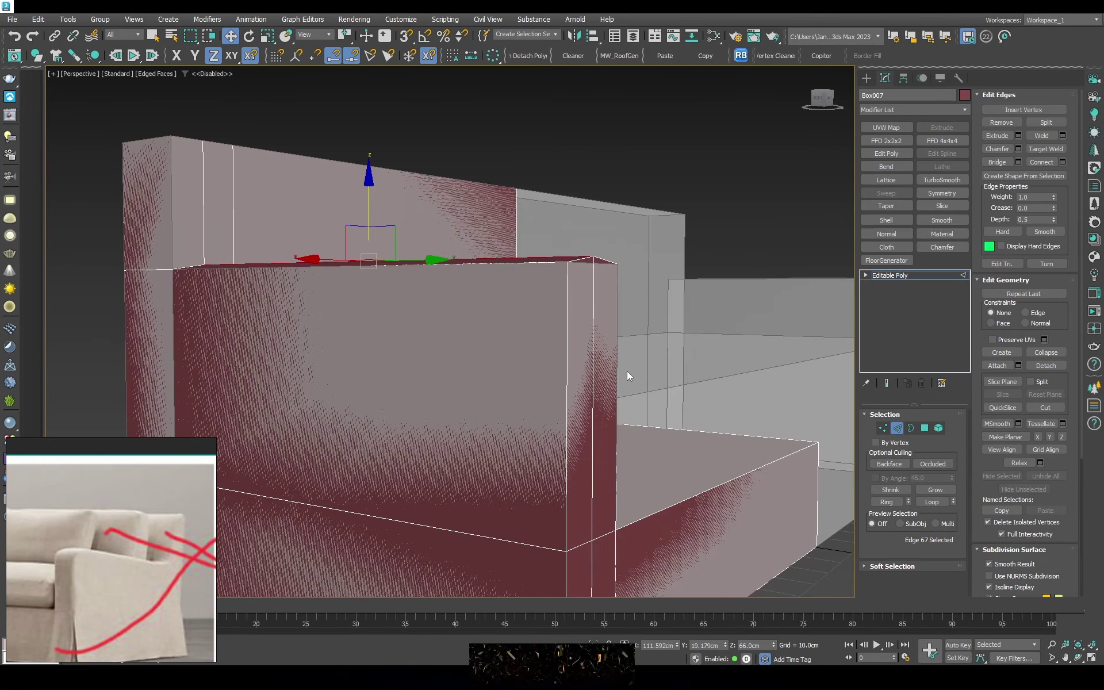
middle_click_drag(593, 574, 666, 663, "alt")
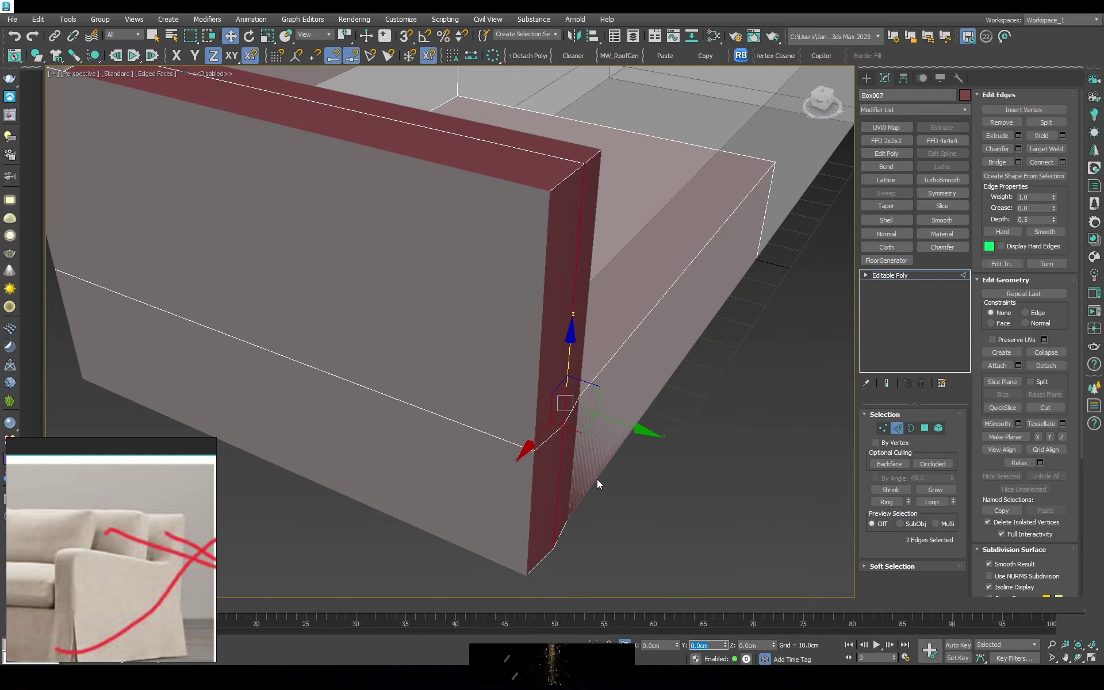
mouse_move(598, 485)
middle_mouse_down("alt")
mouse_move(485, 316)
mouse_move(395, 216)
mouse_move(489, 241)
middle_mouse_up("alt")
scroll(485, 316, "up", 5)
scroll(404, 211, "down", 5)
left_click(454, 242)
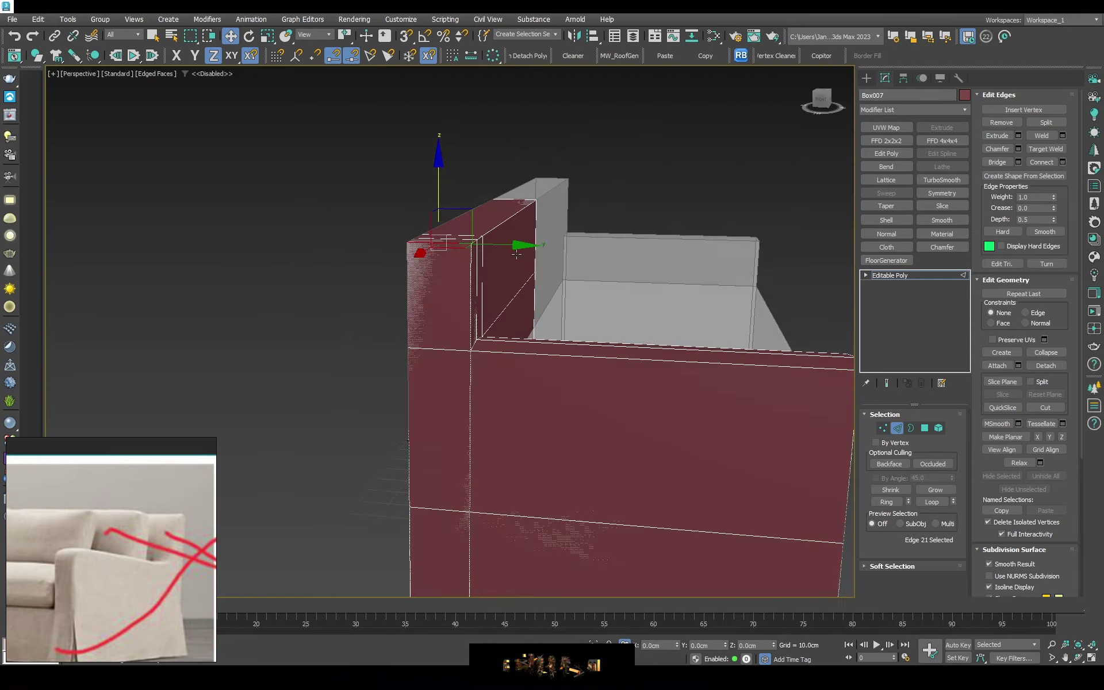
left_click(895, 500)
Nudge the ringed top edges slightly upward and inspect the armrest's top corner
middle_click_drag(517, 345, 461, 279, "alt")
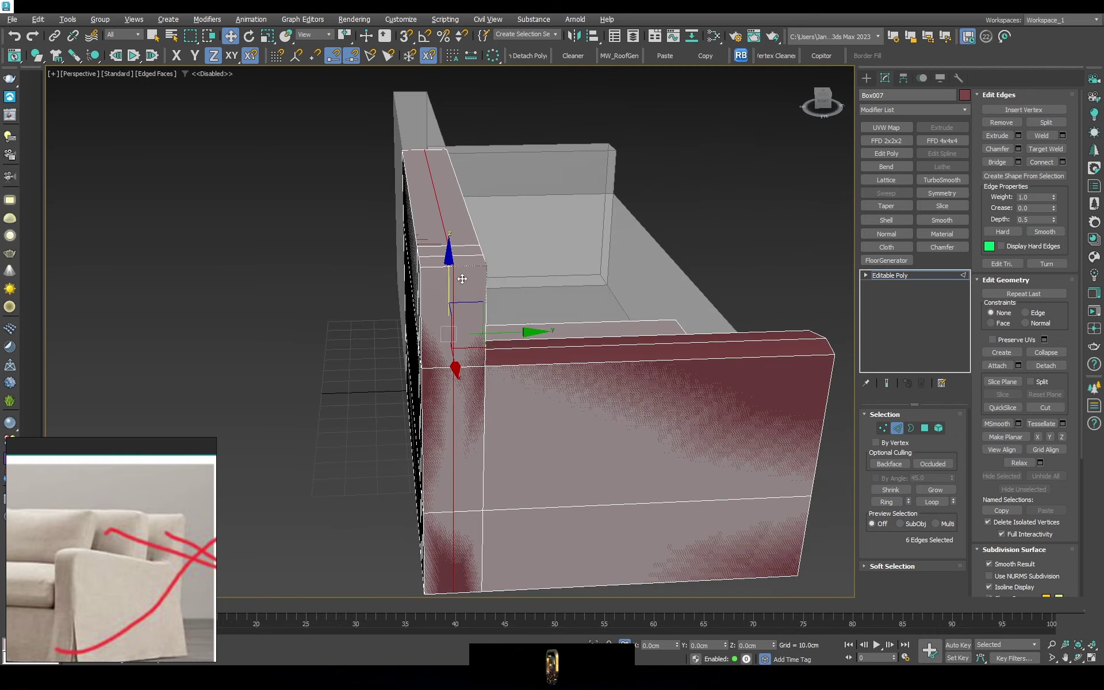
mouse_move(441, 217)
middle_mouse_down("alt")
mouse_move(504, 316)
mouse_move(569, 501)
middle_mouse_up("alt")
key("F3")
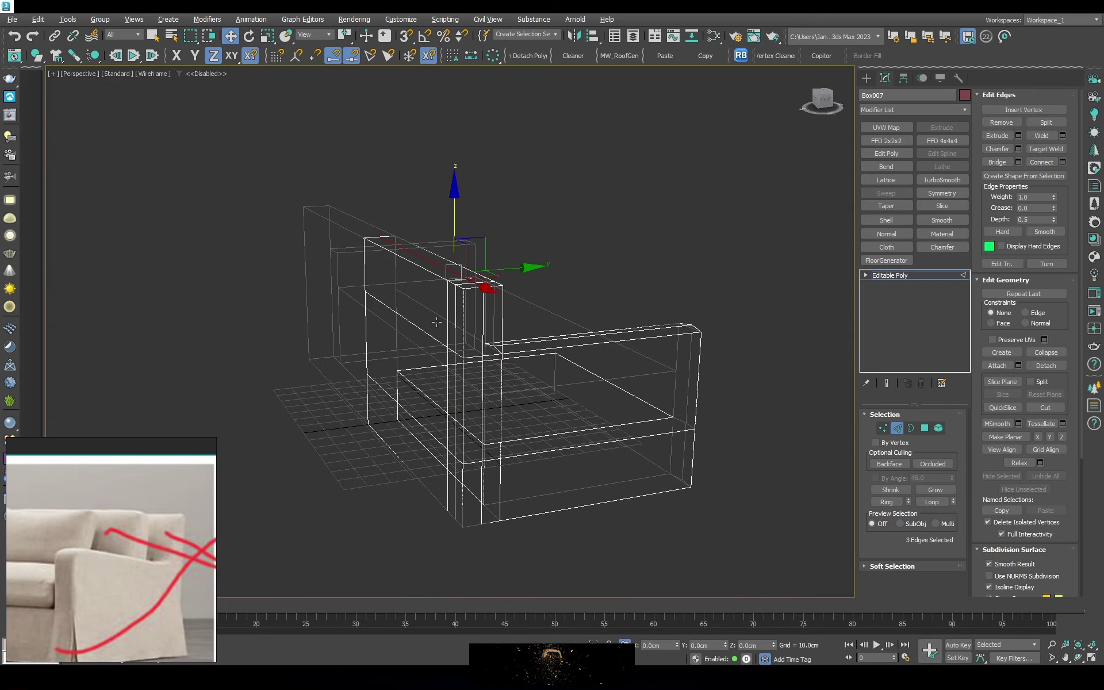
middle_click_drag(437, 322, 479, 344, "alt")
key("F3")
key("Return")
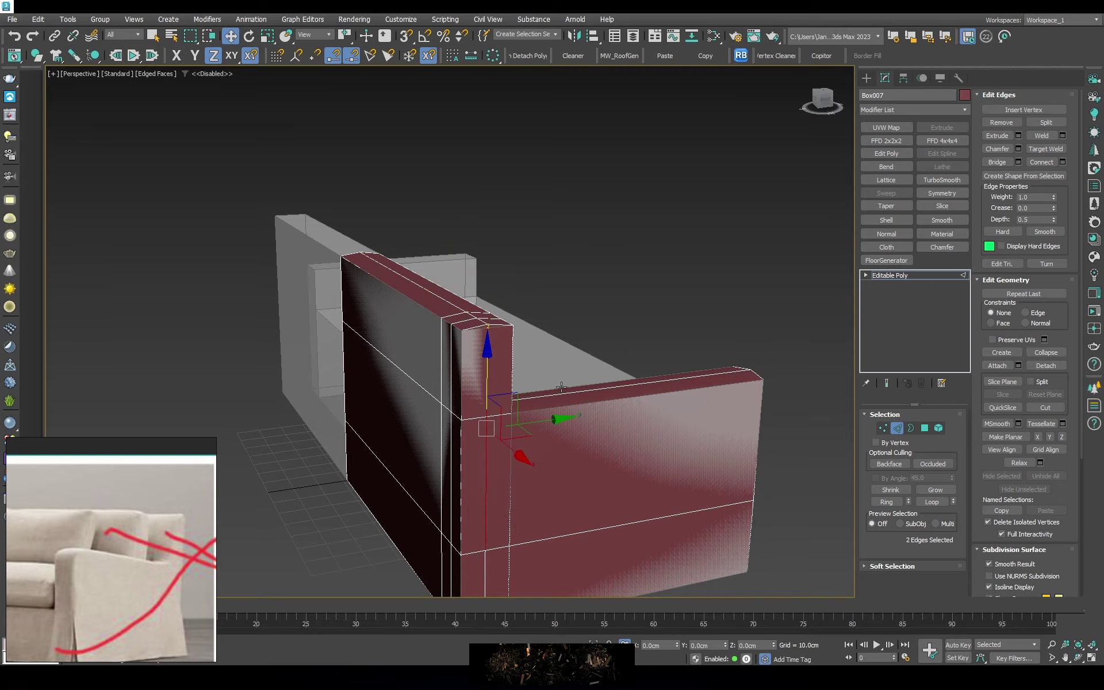
middle_click_drag(561, 387, 543, 284, "alt")
scroll(489, 322, "up", 5)
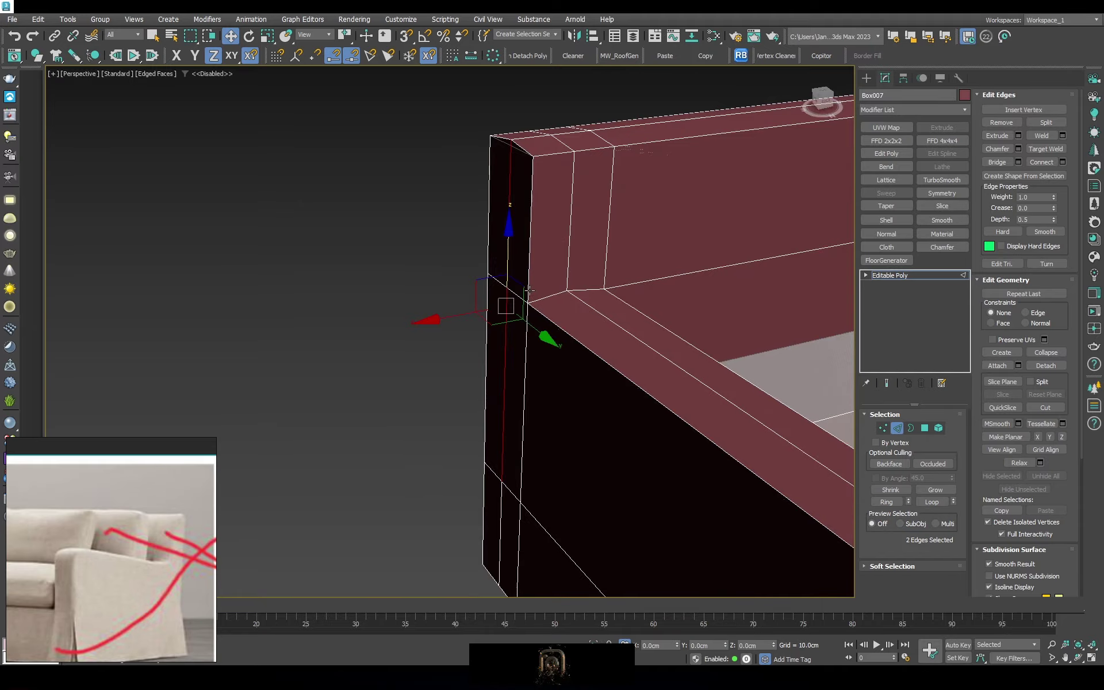
mouse_move(496, 286)
middle_mouse_down("alt")
mouse_move(549, 274)
mouse_move(499, 267)
mouse_move(541, 305)
mouse_move(546, 245)
mouse_move(612, 385)
mouse_move(534, 364)
mouse_move(623, 418)
mouse_move(572, 426)
mouse_move(631, 431)
mouse_move(576, 432)
middle_mouse_up("alt")
Chamfer the armrest's inner-corner edges by 1cm with a changed chamfer type
left_click(555, 421, "ctrl")
scroll(557, 420, "down", 5)
scroll(577, 431, "up", 5)
middle_click_drag(512, 421, 748, 299, "alt")
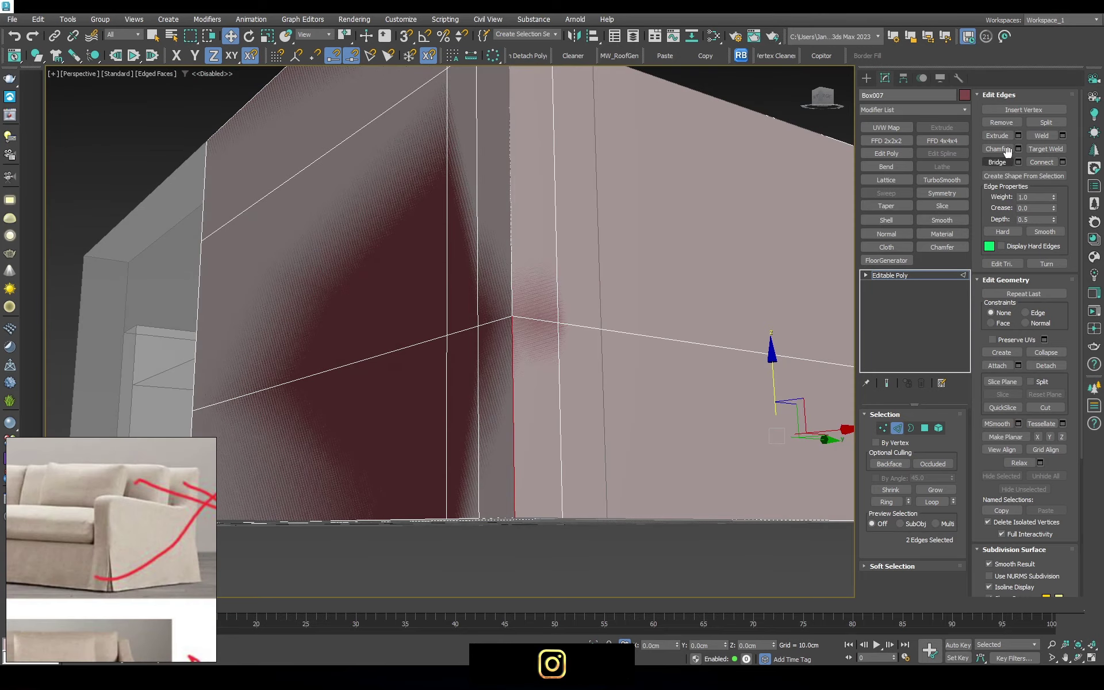
right_click(621, 341)
left_click(471, 361)
type("1.0cm")
key("Return")
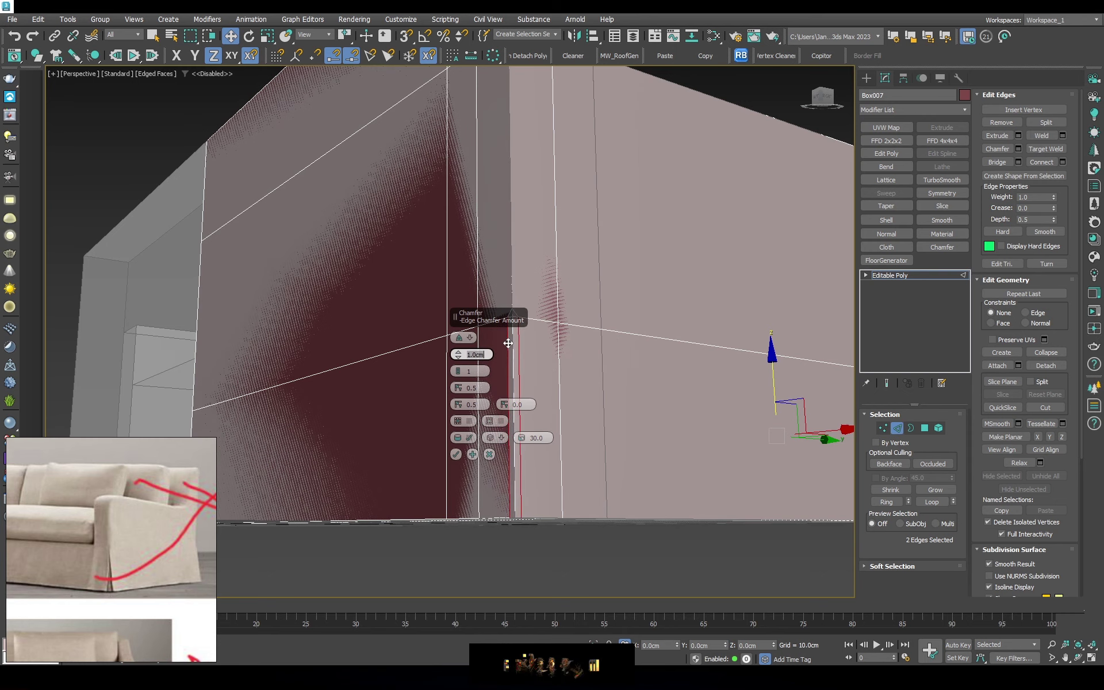
left_click(471, 338)
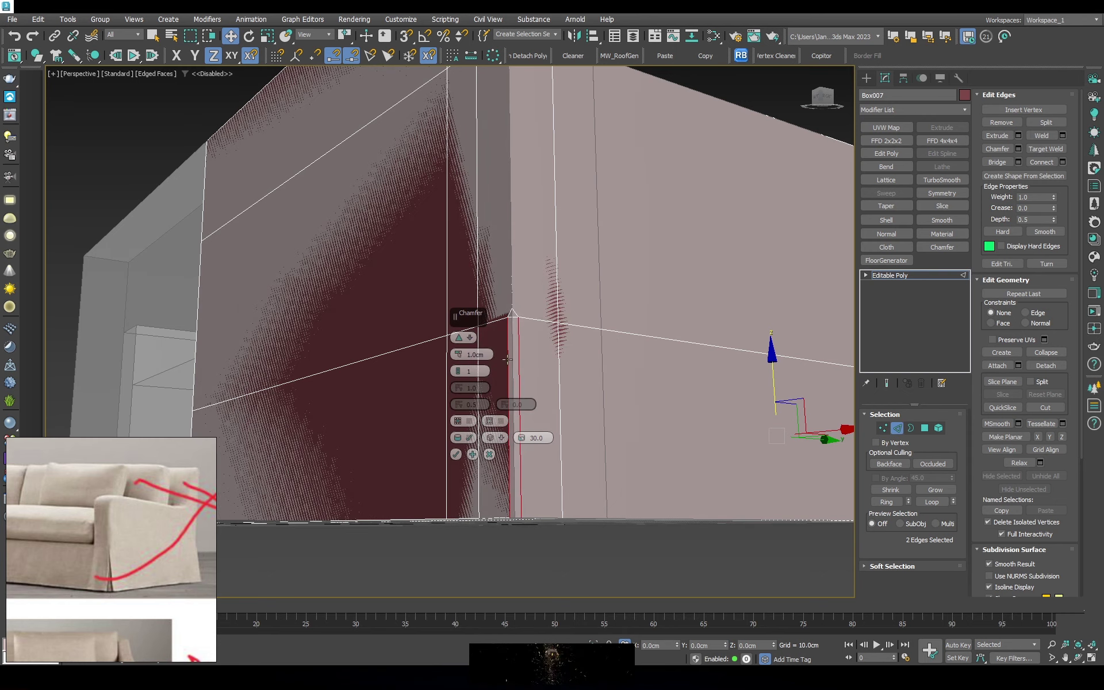
mouse_move(483, 357)
middle_mouse_down("alt")
mouse_move(520, 311)
mouse_move(522, 365)
middle_mouse_up("alt")
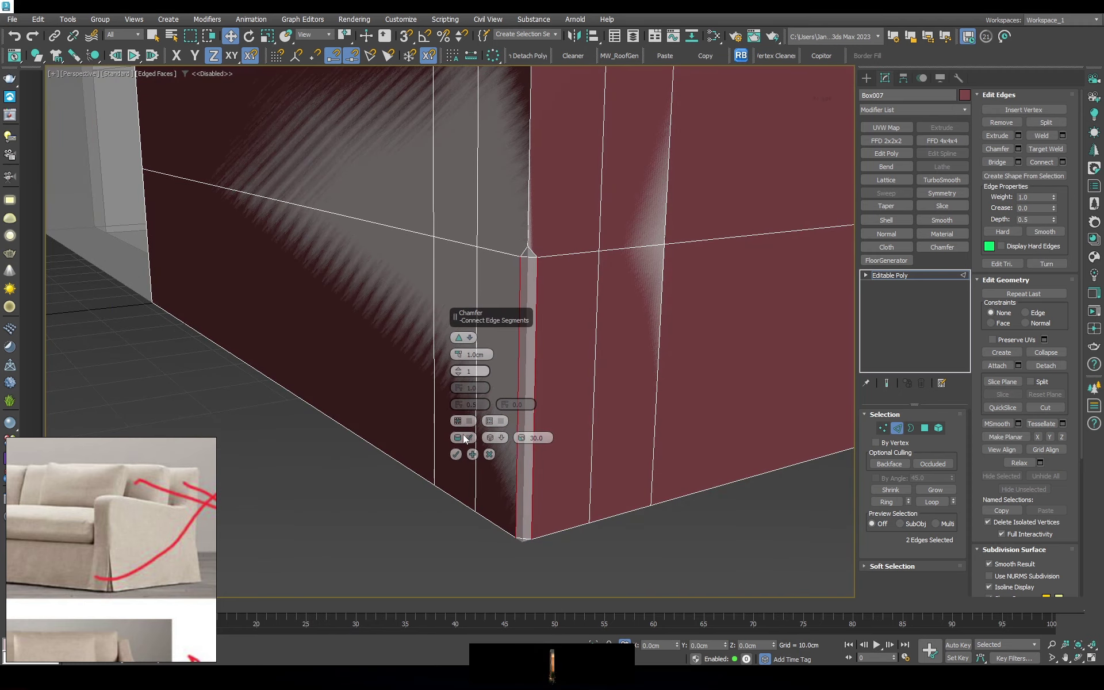
left_click(458, 454)
Clear the polygon selection and inspect the stray corner vertex in wireframe
key("4")
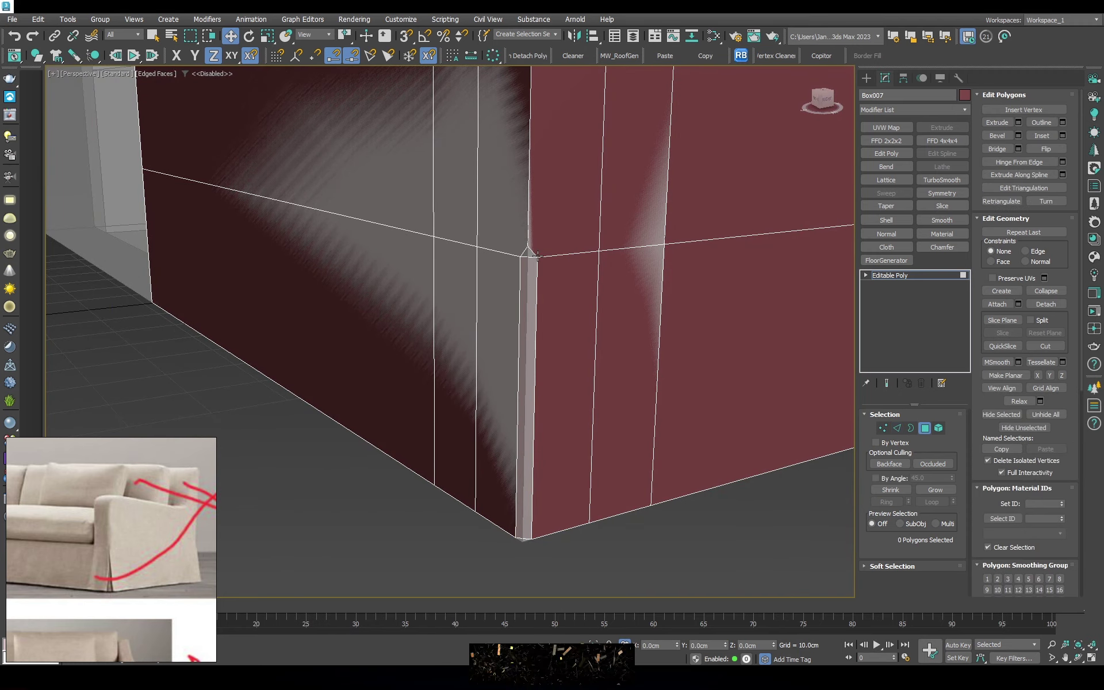
left_click(558, 506)
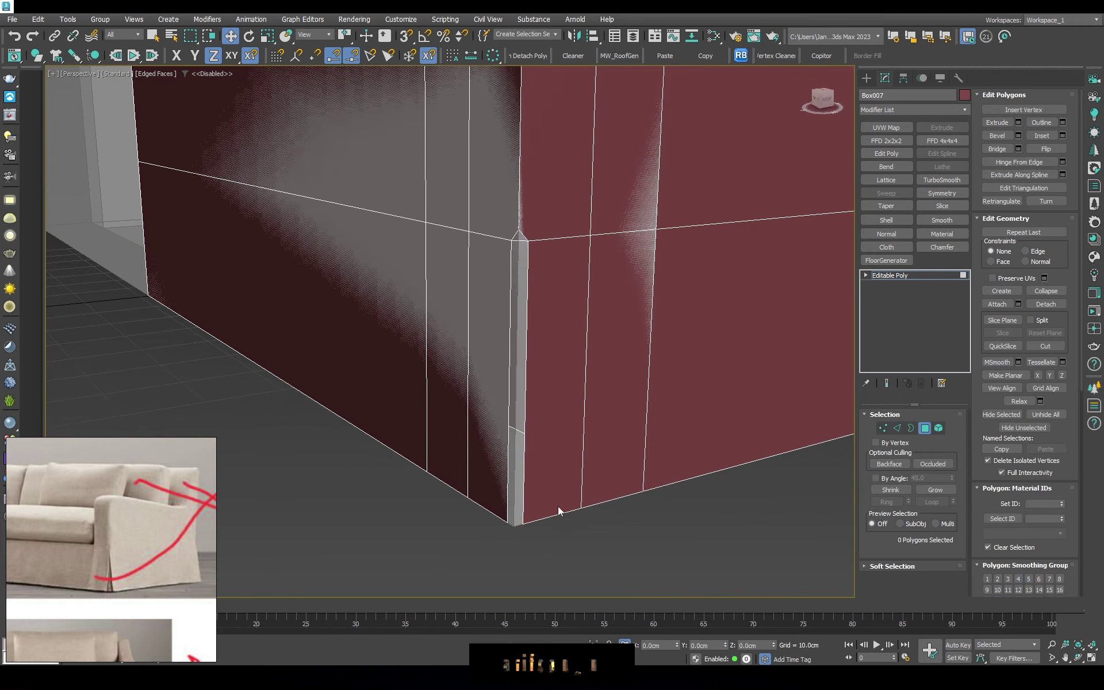
scroll(481, 280, "up", 5)
key("F3")
key("1")
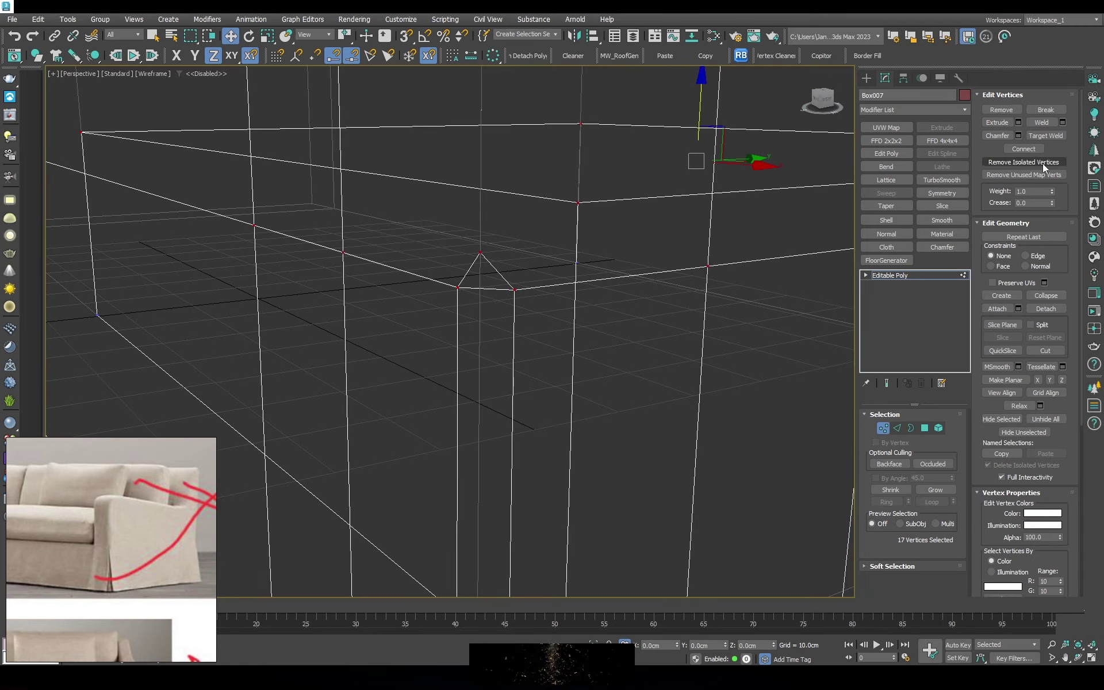
middle_click_drag(551, 292, 920, 431, "alt")
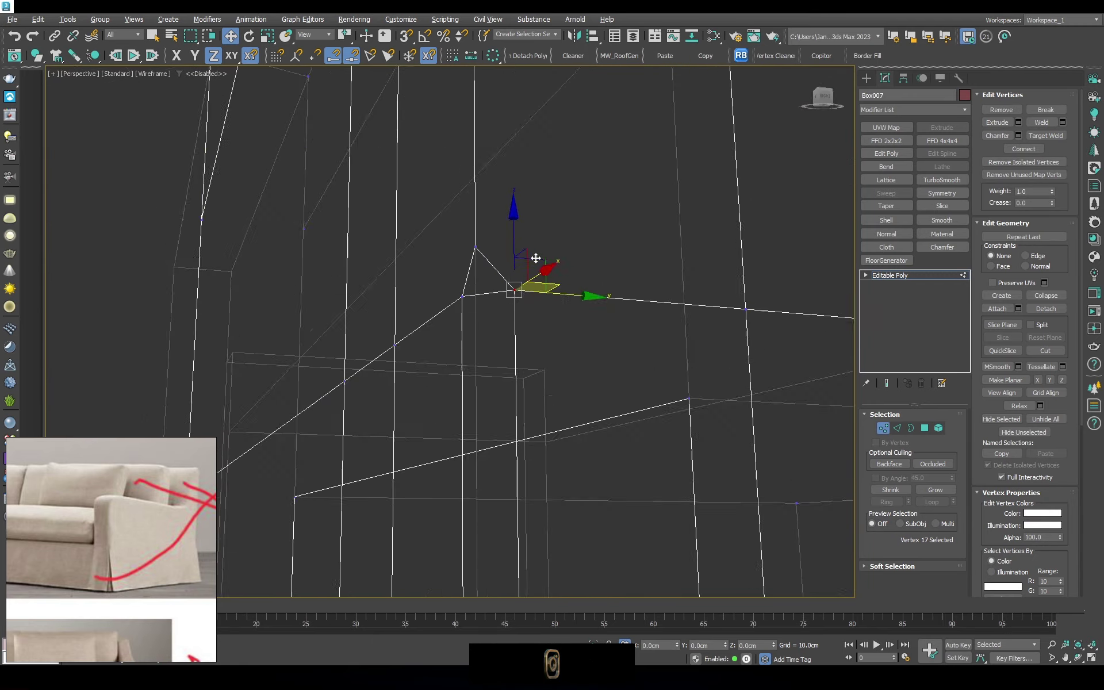
left_click(924, 428)
scroll(471, 357, "down", 5)
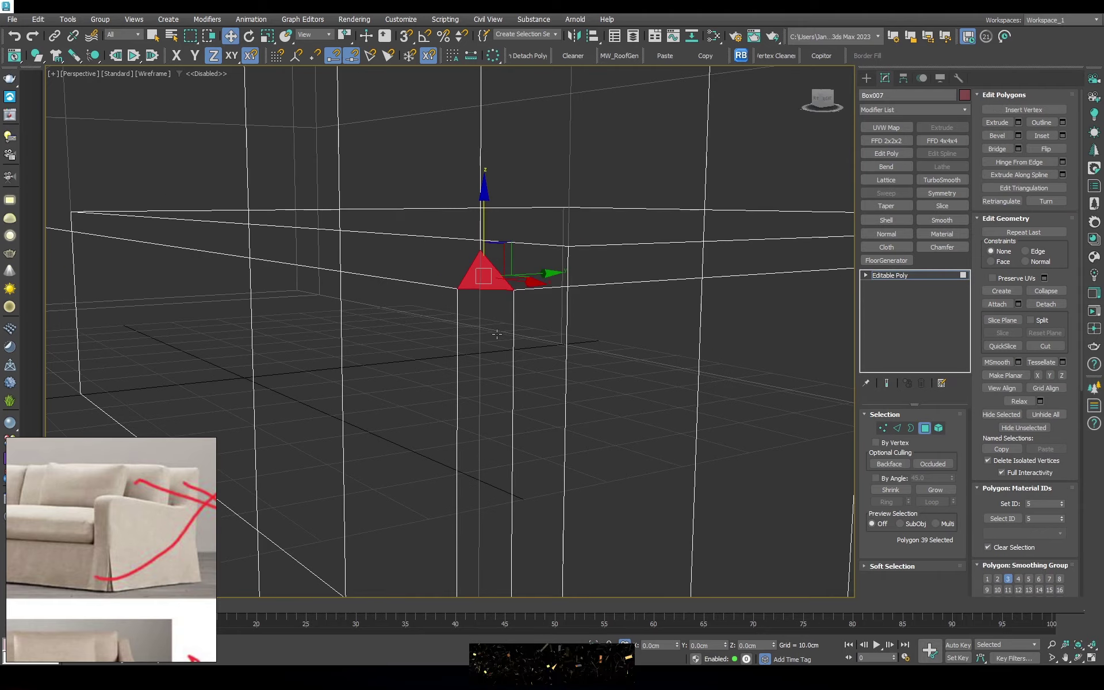
mouse_move(471, 357)
middle_mouse_down("alt")
mouse_move(501, 332)
mouse_move(497, 318)
middle_mouse_up("alt")
scroll(471, 357, "up", 3)
key("1")
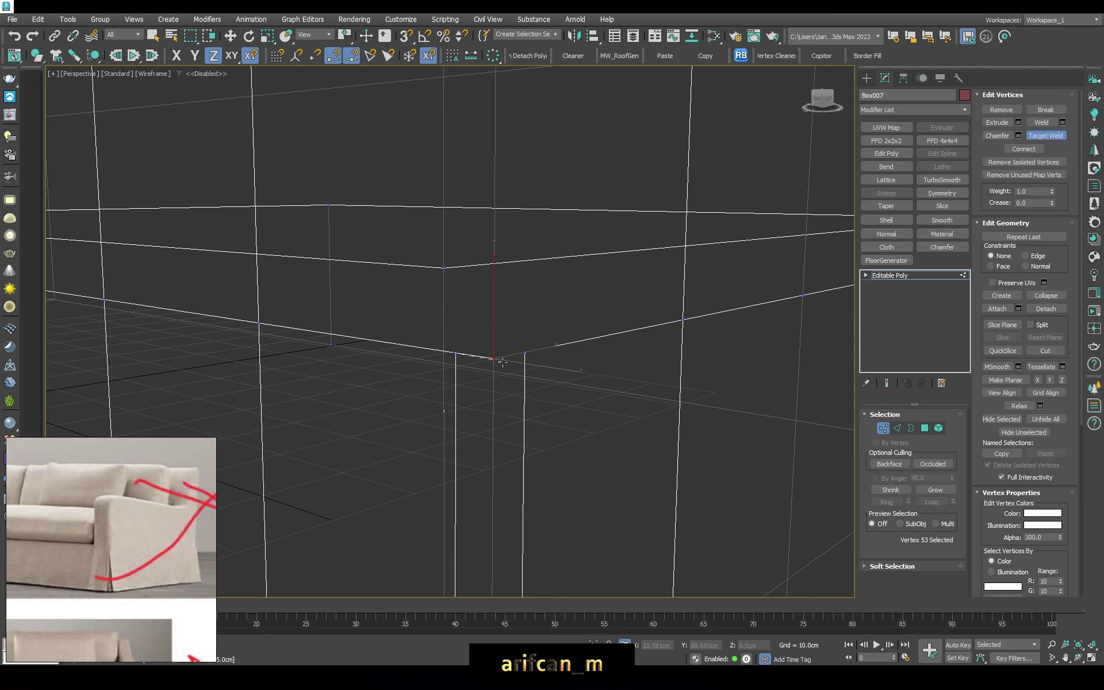
Select the column's front face, then zoom in on the base corner at vertex level
scroll(587, 407, "down", 5)
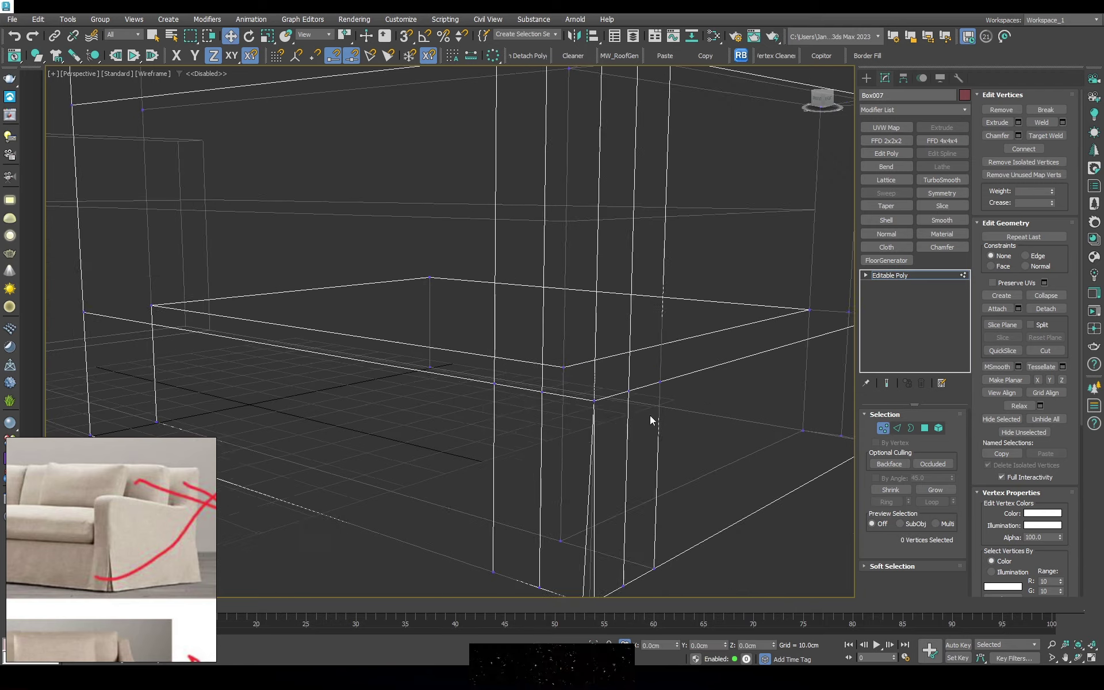
mouse_move(650, 415)
middle_mouse_down("alt")
mouse_move(631, 400)
mouse_move(499, 433)
middle_mouse_up("alt")
scroll(467, 359, "up", 5)
key("w")
key("4")
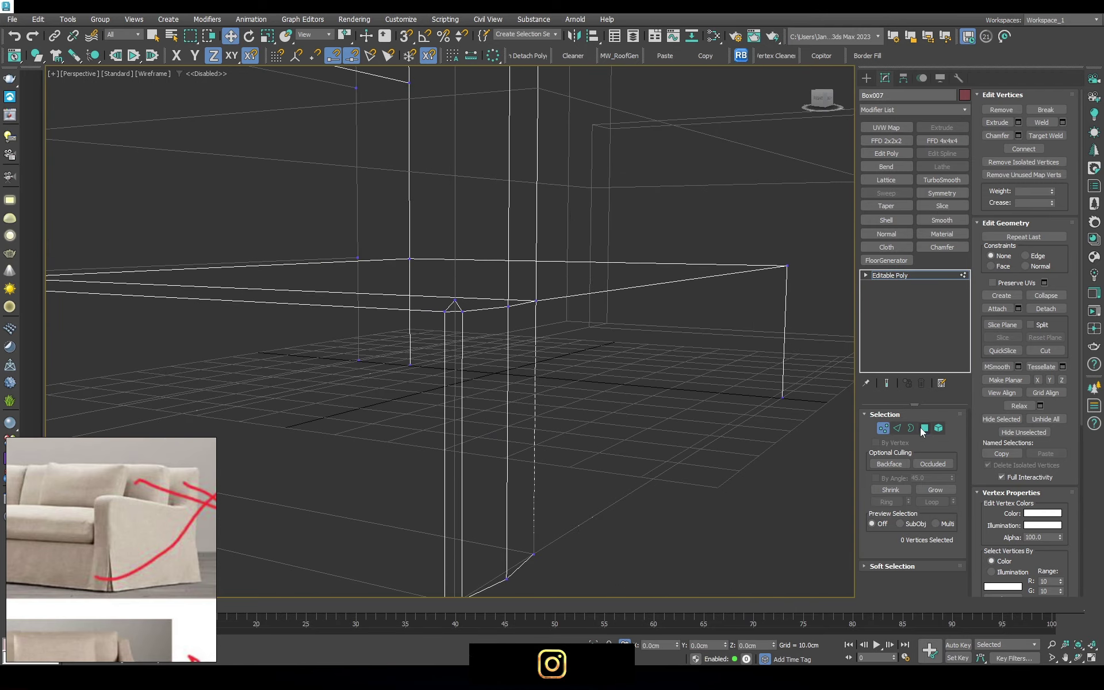
left_click(454, 330)
key("1")
mouse_move(496, 342)
middle_mouse_down("alt")
mouse_move(471, 299)
mouse_move(489, 328)
middle_mouse_up("alt")
scroll(455, 270, "up", 3)
With vertex snapping on, target-weld vertex 53 onto the adjacent corner vertex
key("s")
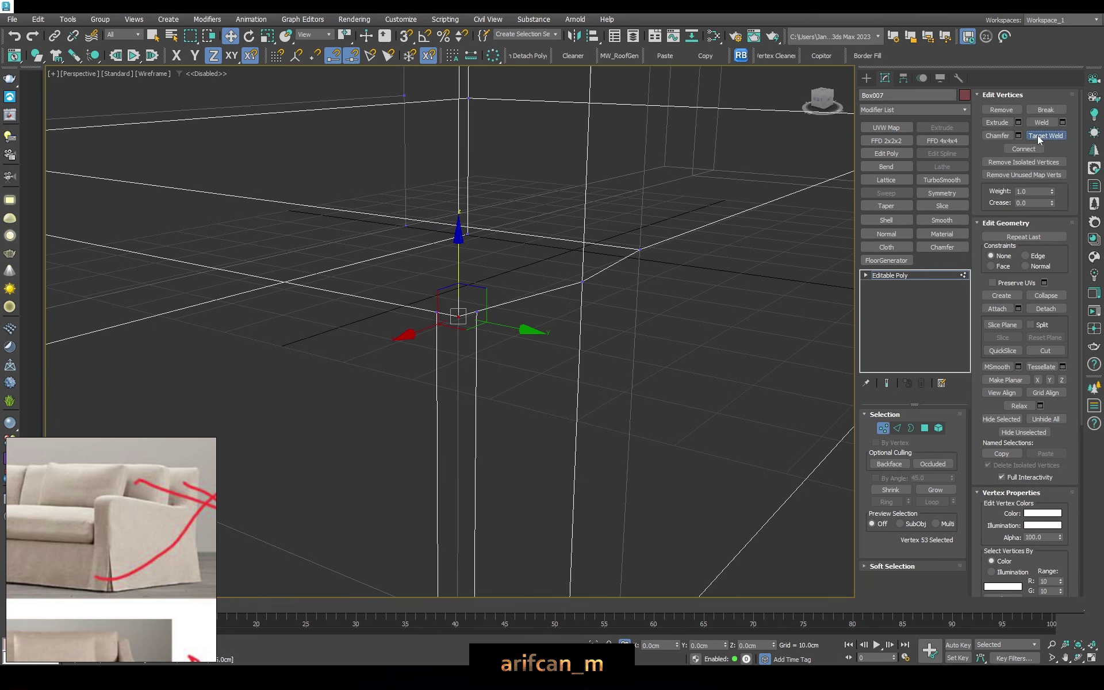
left_click_drag(462, 315, 477, 312)
scroll(512, 356, "down", 3)
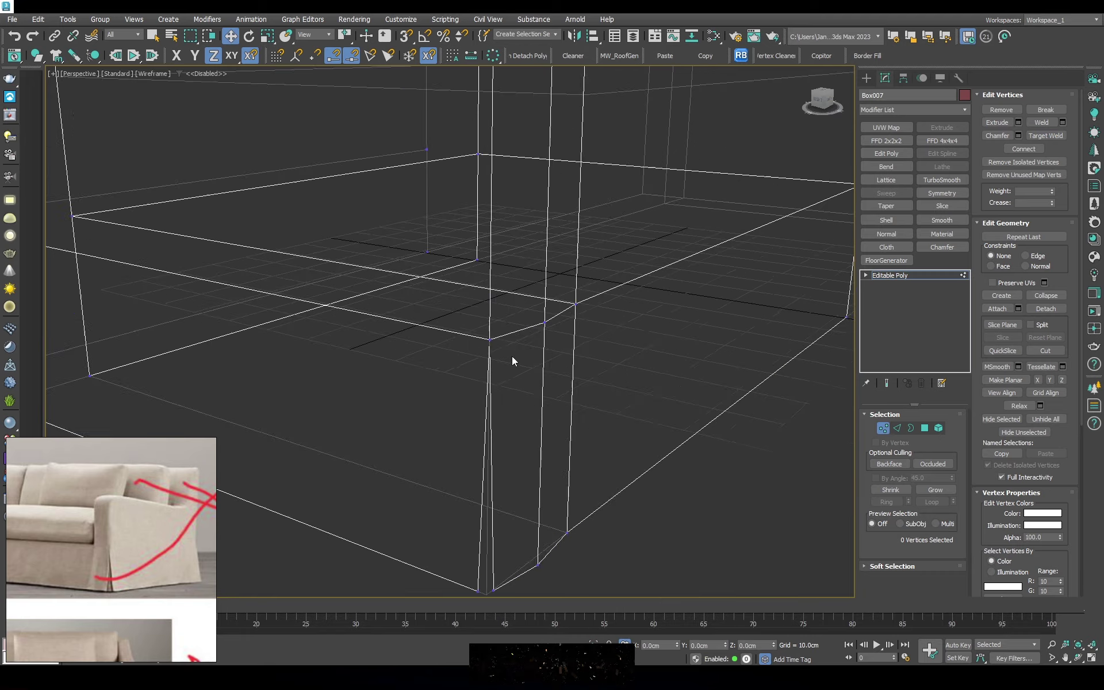
mouse_move(512, 357)
middle_mouse_down("alt")
mouse_move(444, 360)
mouse_move(374, 422)
middle_mouse_up("alt")
Snap-move the seat's front face (polygon 22) onto the corner vertex
key("w")
left_click(925, 428)
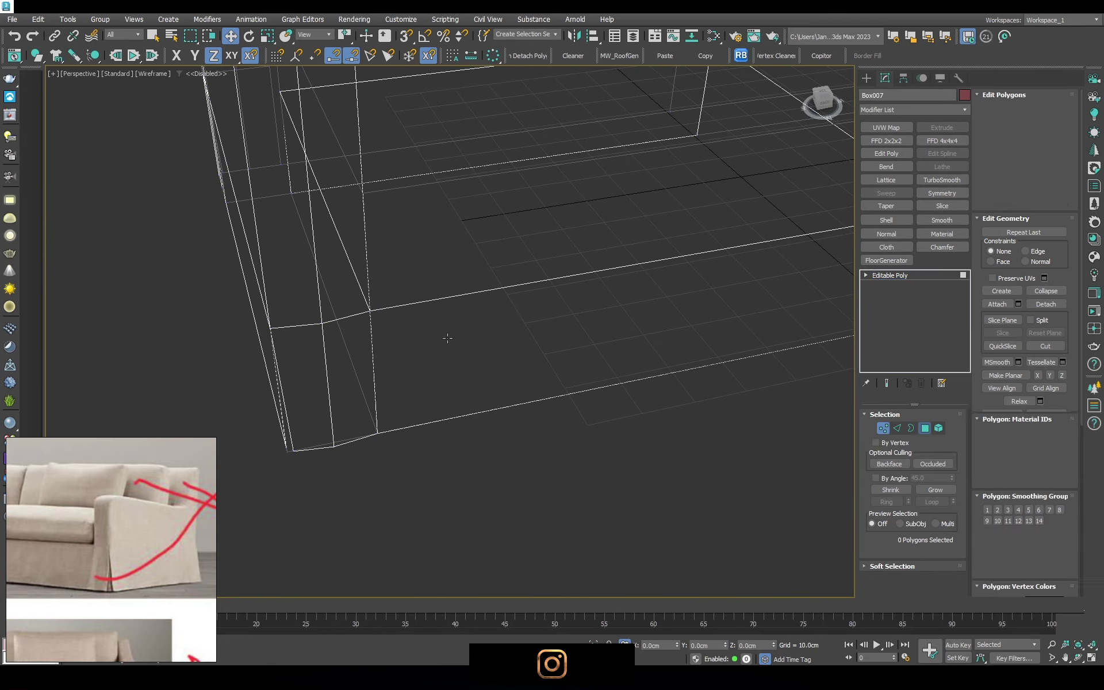
left_click(627, 366)
scroll(335, 452, "down", 3)
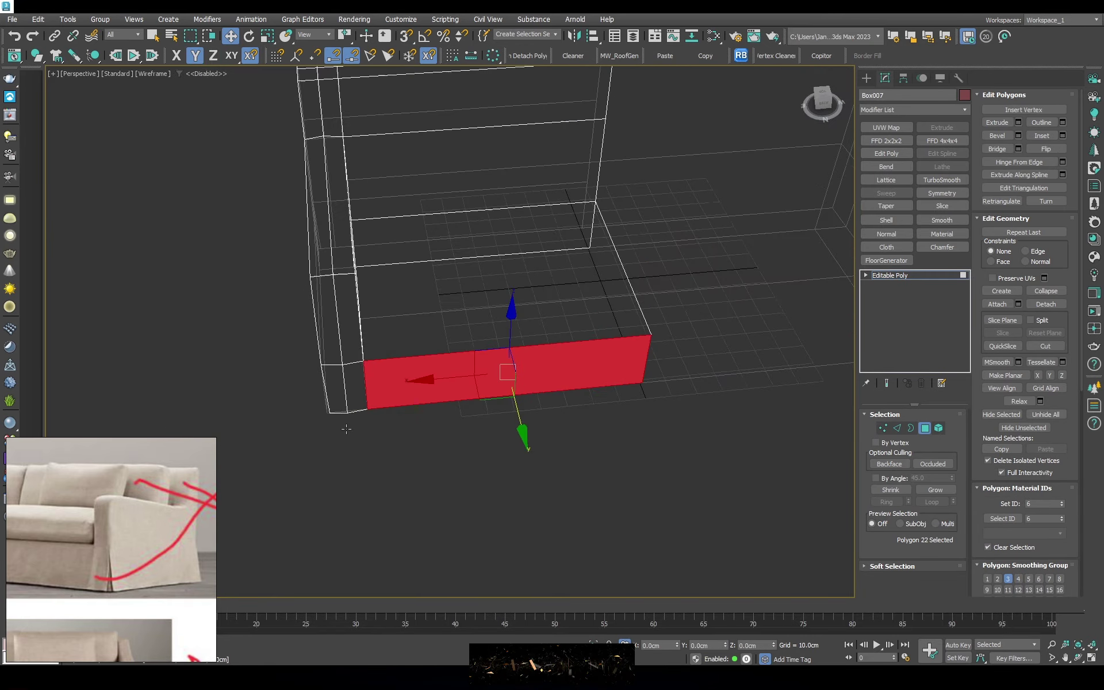
mouse_move(335, 453)
middle_mouse_down("alt")
mouse_move(323, 475)
mouse_move(551, 424)
middle_mouse_up("alt")
scroll(551, 425, "up", 2)
mouse_move(558, 397)
left_mouse_down()
mouse_move(306, 306)
mouse_move(305, 295)
left_mouse_up()
Orbit around the whole shaded sofa to check the aligned front face
key("F3")
mouse_move(353, 299)
middle_mouse_down("alt")
mouse_move(360, 195)
mouse_move(323, 261)
mouse_move(454, 397)
mouse_move(454, 452)
middle_mouse_up("alt")
middle_click_drag(512, 340, 329, 487, "alt")
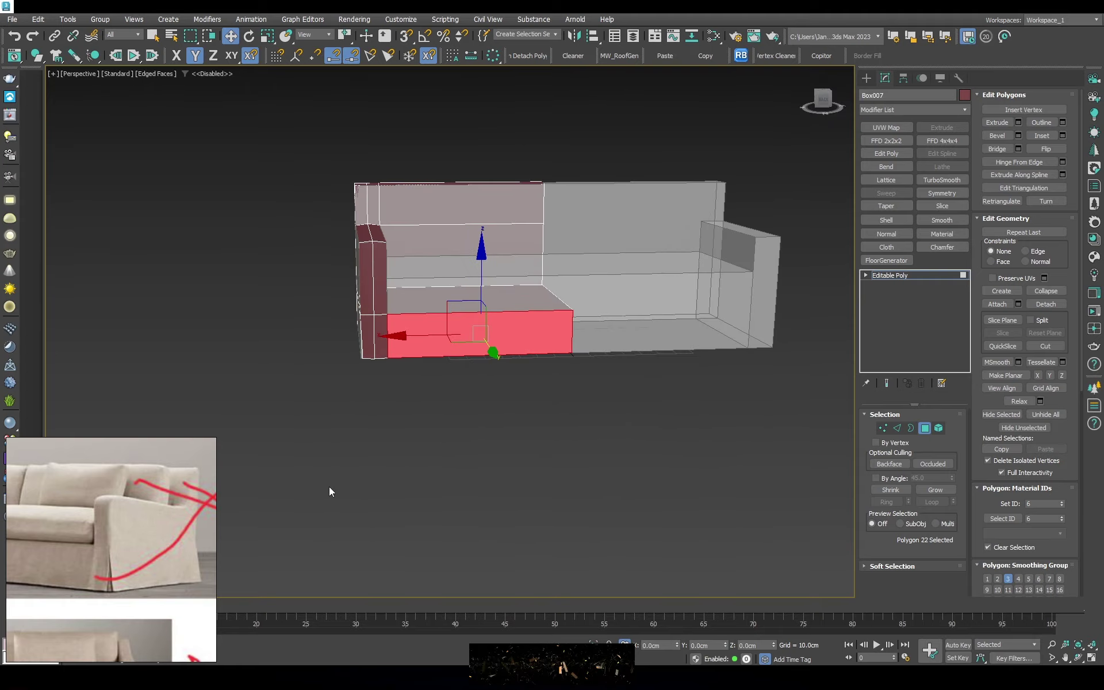
mouse_move(503, 437)
middle_mouse_down("alt")
mouse_move(413, 265)
mouse_move(474, 328)
mouse_move(488, 528)
middle_mouse_up("alt")
scroll(412, 265, "up", 3)
Add paired support loops across the armrest edges with Connect, Segments 2 and Pinch 62
key("F3")
key("2")
left_click(1061, 163)
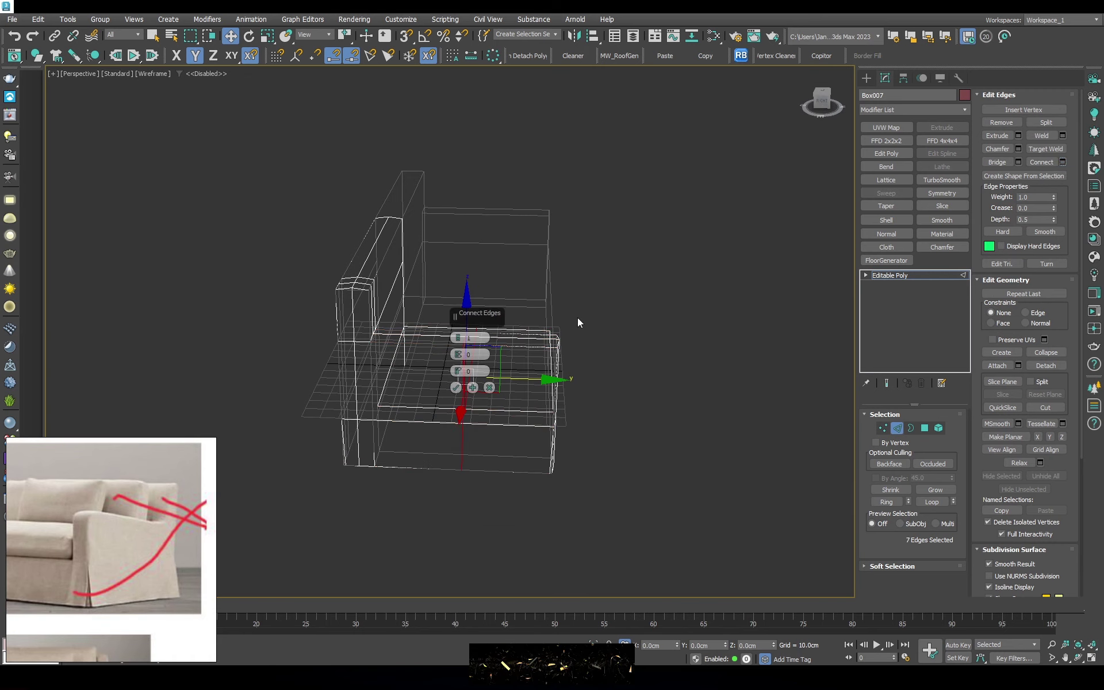
scroll(555, 328, "up", 4)
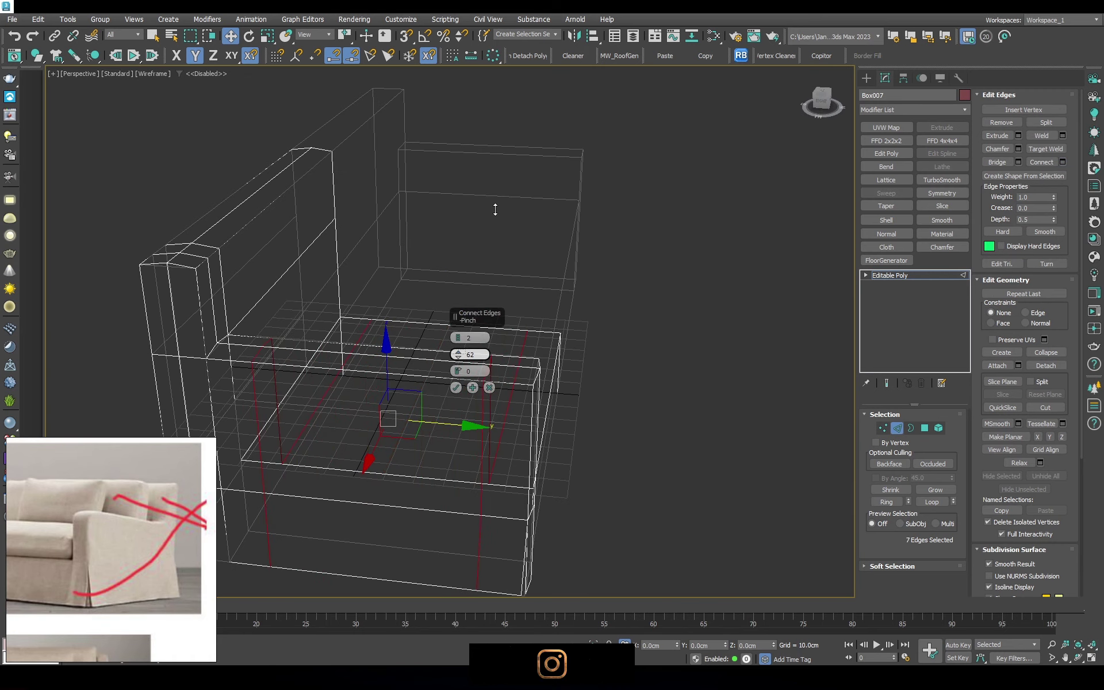
middle_click_drag(486, 450, 506, 437, "alt")
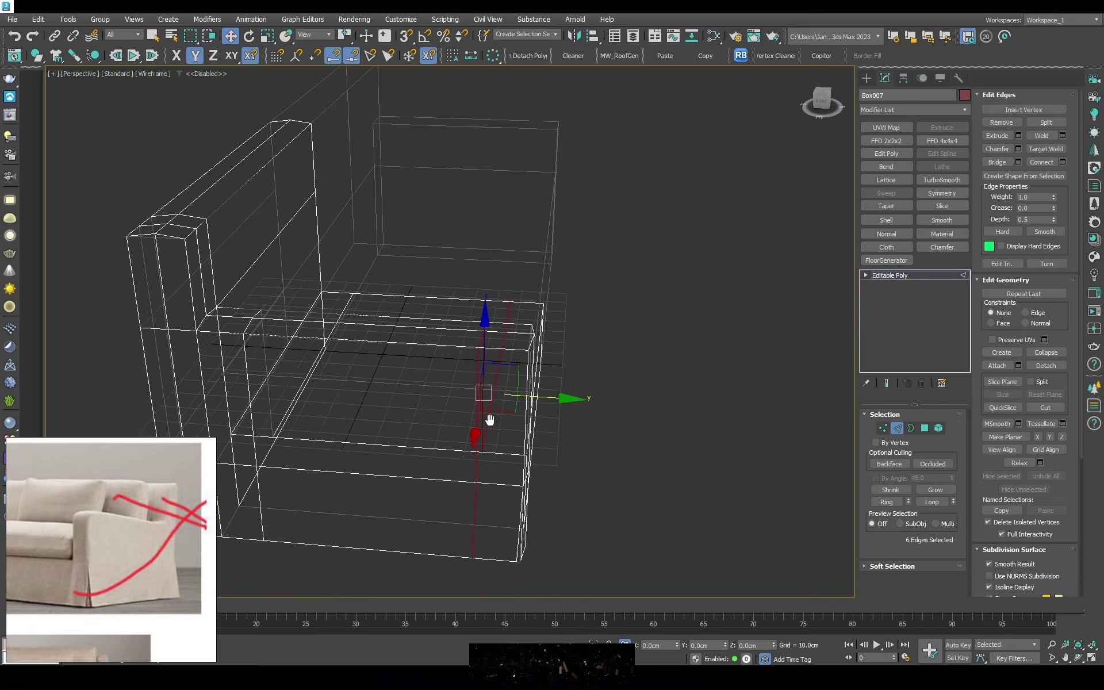
middle_click_drag(494, 370, 528, 382, "alt")
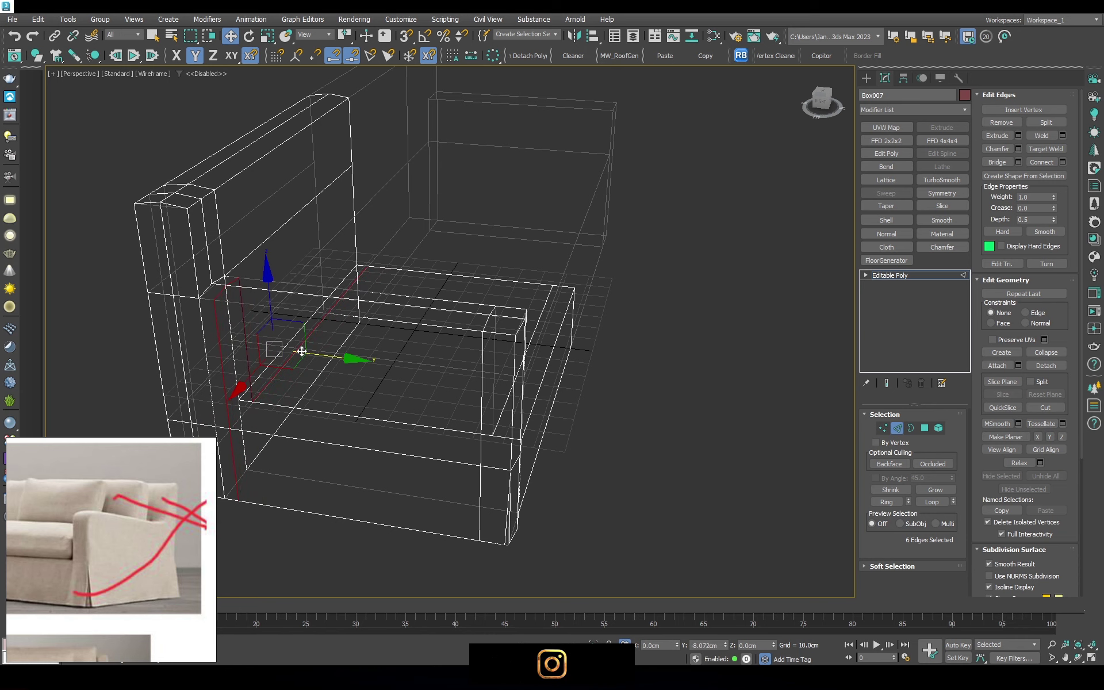
Add paired support loops across the sofa back's edges with Connect
left_click(209, 252)
middle_click_drag(209, 252, 242, 248, "alt")
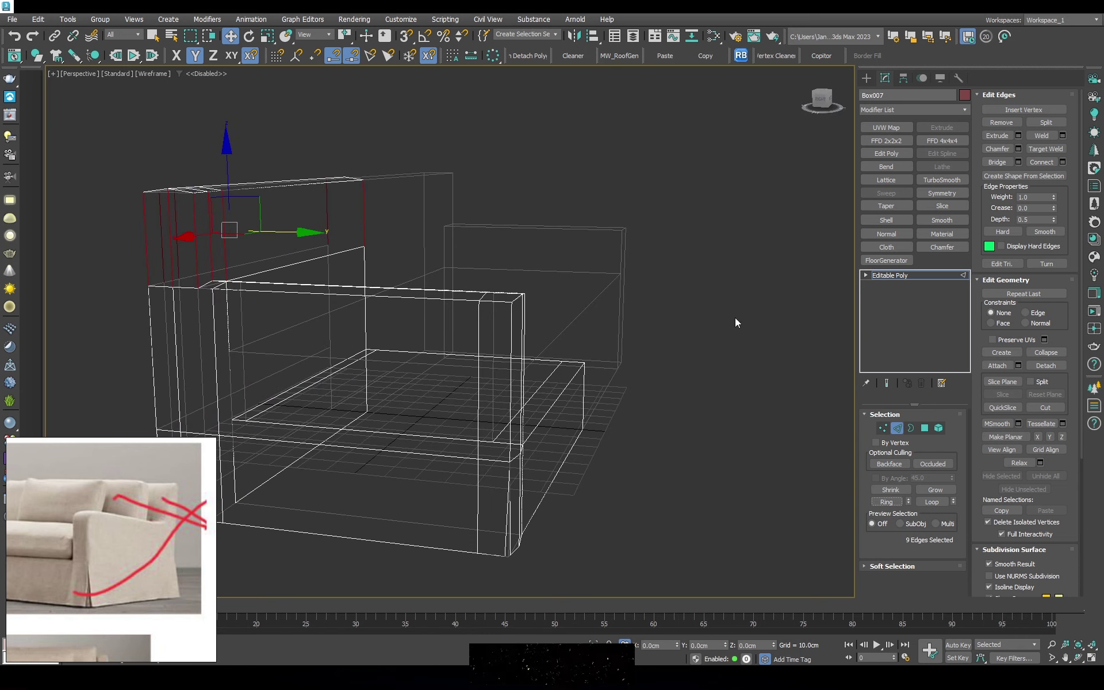
middle_click_drag(736, 318, 450, 249, "alt")
left_click(1053, 164)
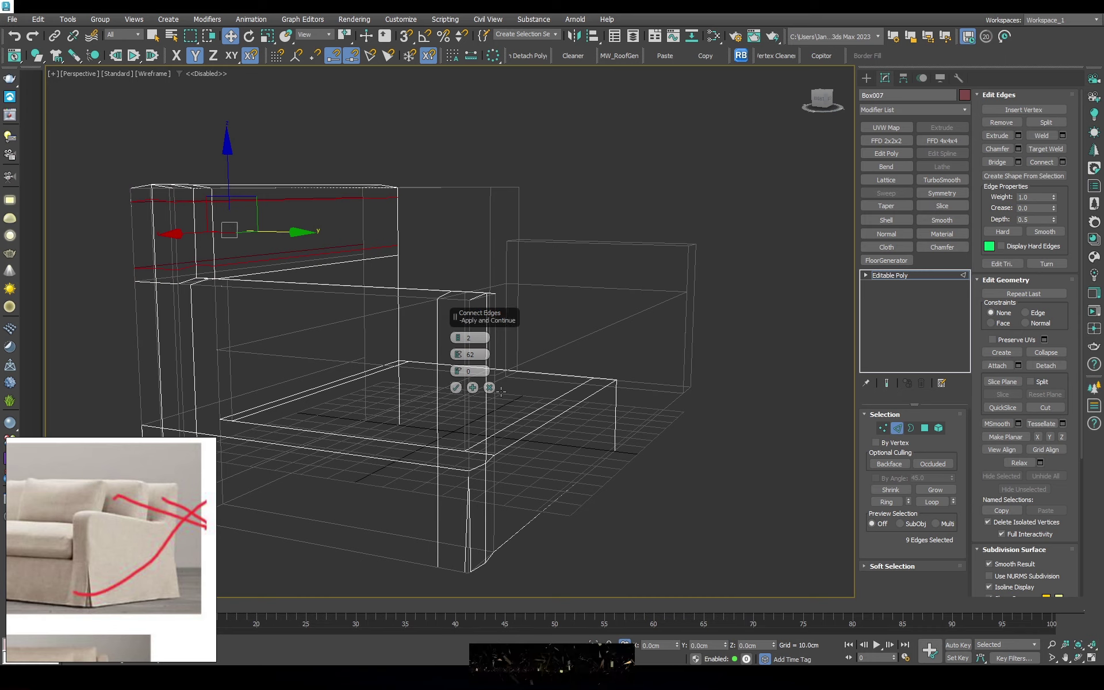
left_click(456, 388)
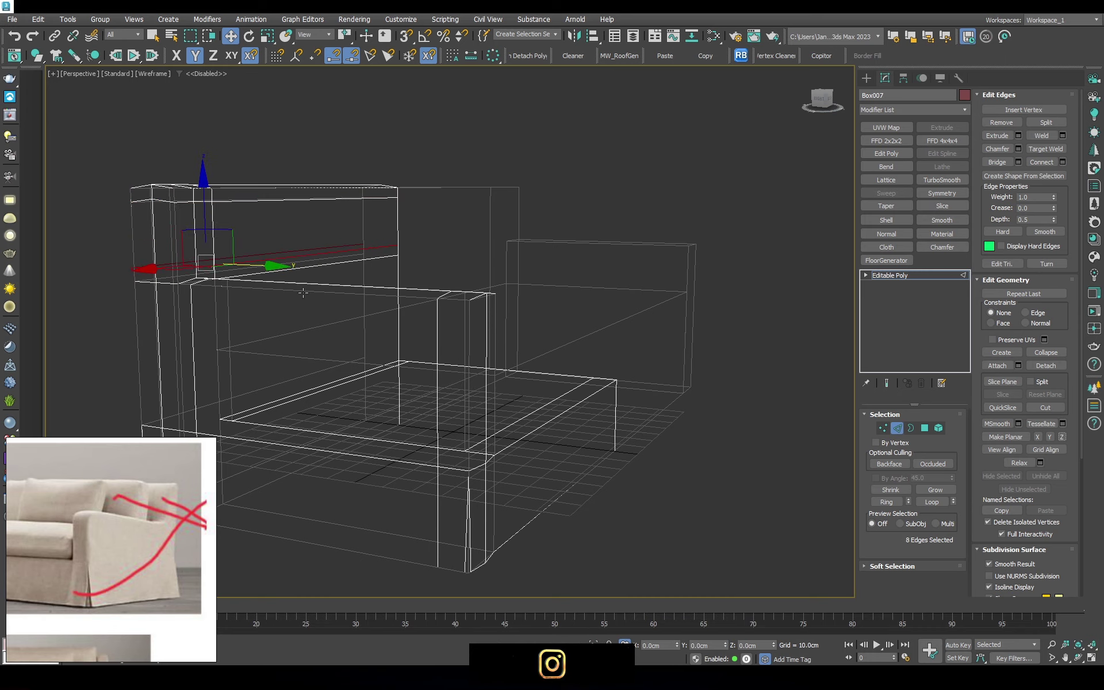
middle_click_drag(303, 293, 282, 257, "alt")
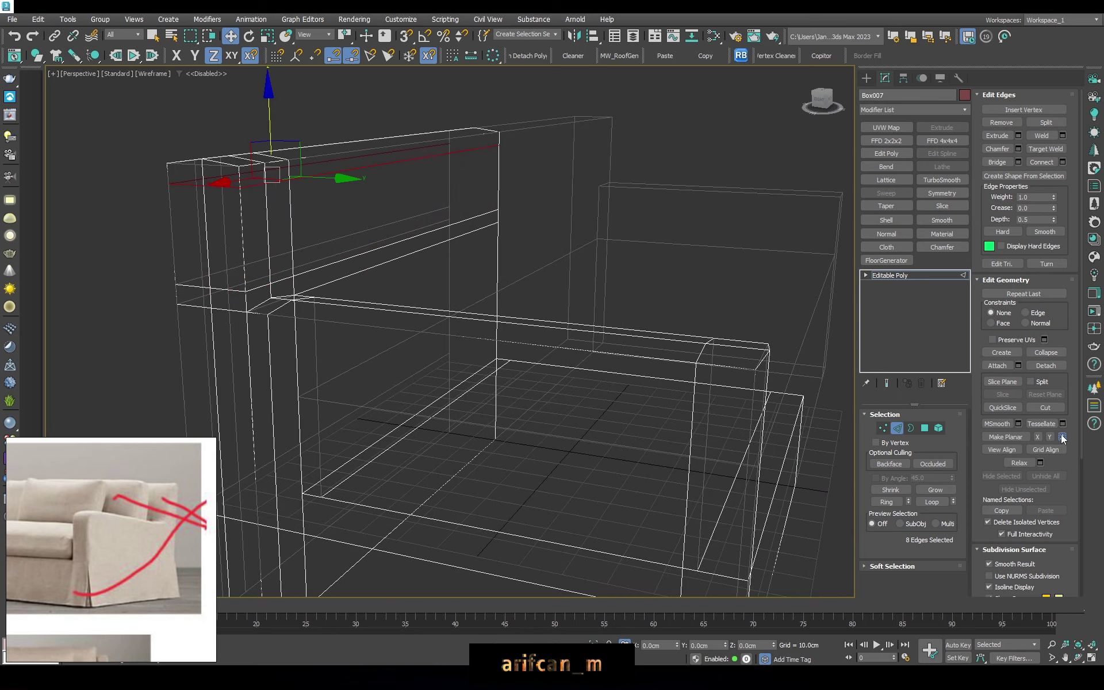
key("F3")
mouse_move(270, 121)
middle_mouse_down("alt")
mouse_move(389, 228)
mouse_move(490, 209)
mouse_move(487, 303)
mouse_move(467, 309)
mouse_move(565, 246)
mouse_move(966, 446)
middle_mouse_up("alt")
key("F3")
key("F3")
Connect the armrest's vertical edge ring with a new edge loop
left_click(565, 247)
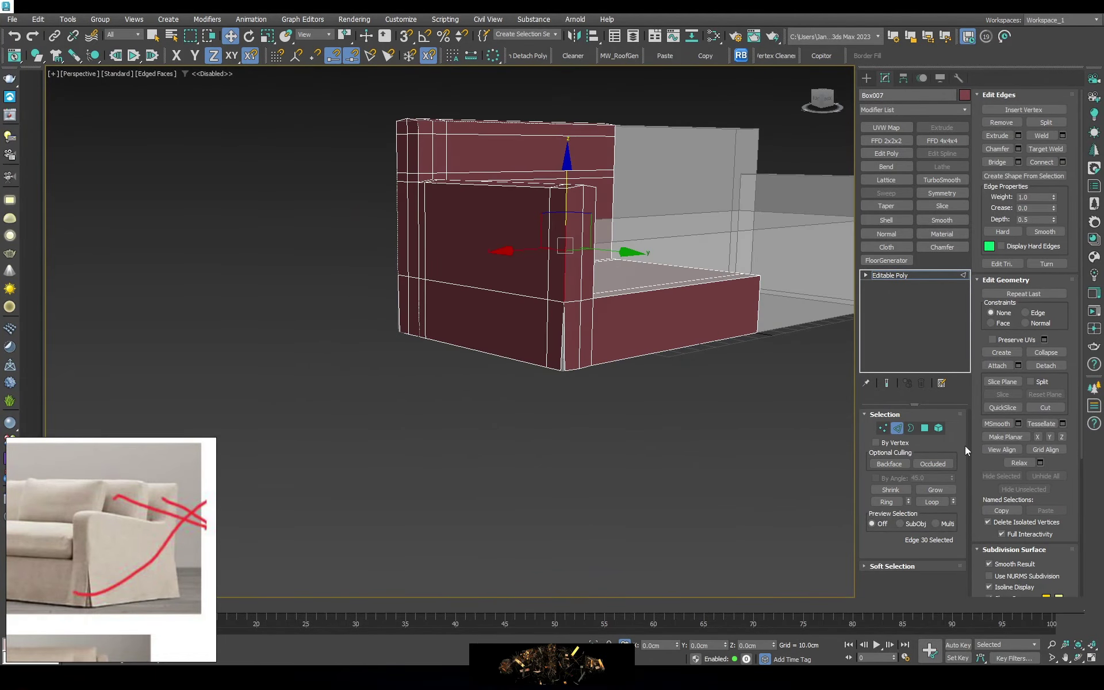
left_click(891, 502)
left_click(1063, 163)
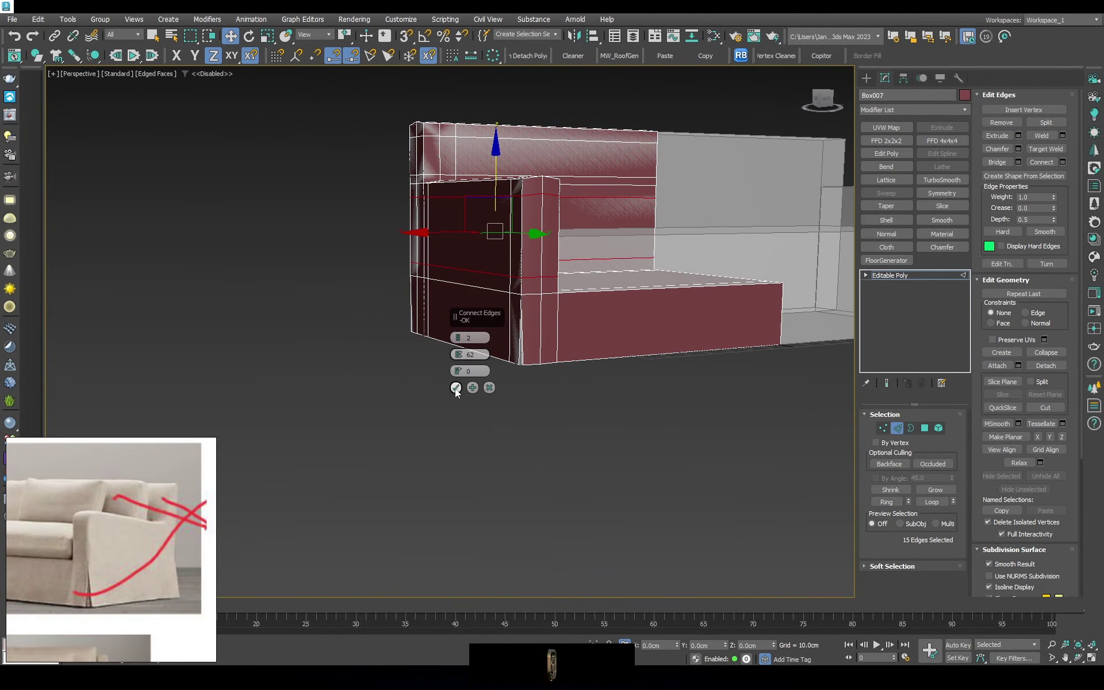
scroll(501, 195, "up", 3)
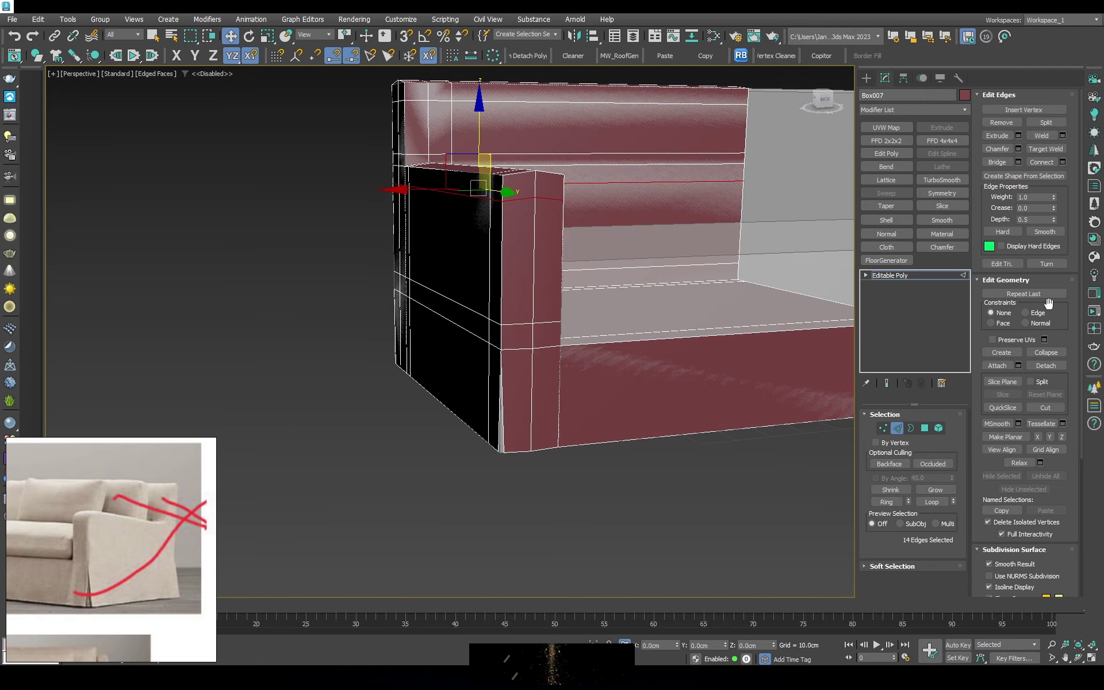
left_click(1061, 437)
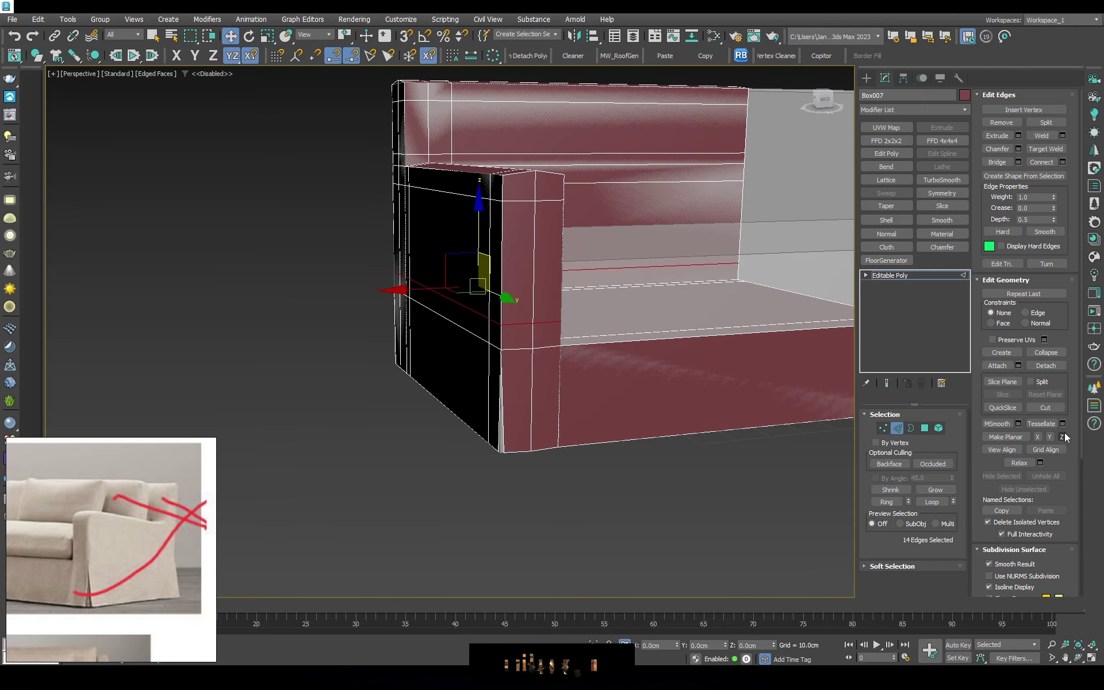
Select the front seat edge and extend it to its full edge ring in wireframe
mouse_move(632, 247)
middle_mouse_down("alt")
mouse_move(474, 242)
mouse_move(501, 345)
middle_mouse_up("alt")
left_click(506, 354)
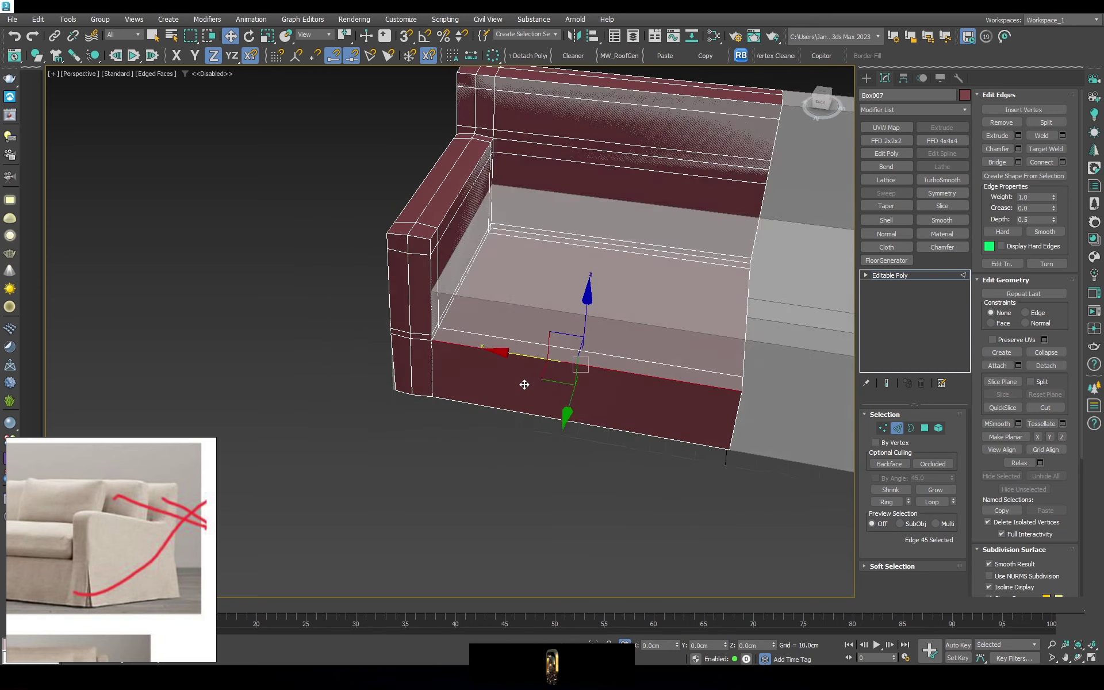
middle_click_drag(524, 384, 895, 494, "alt")
left_click(886, 502)
key("F3")
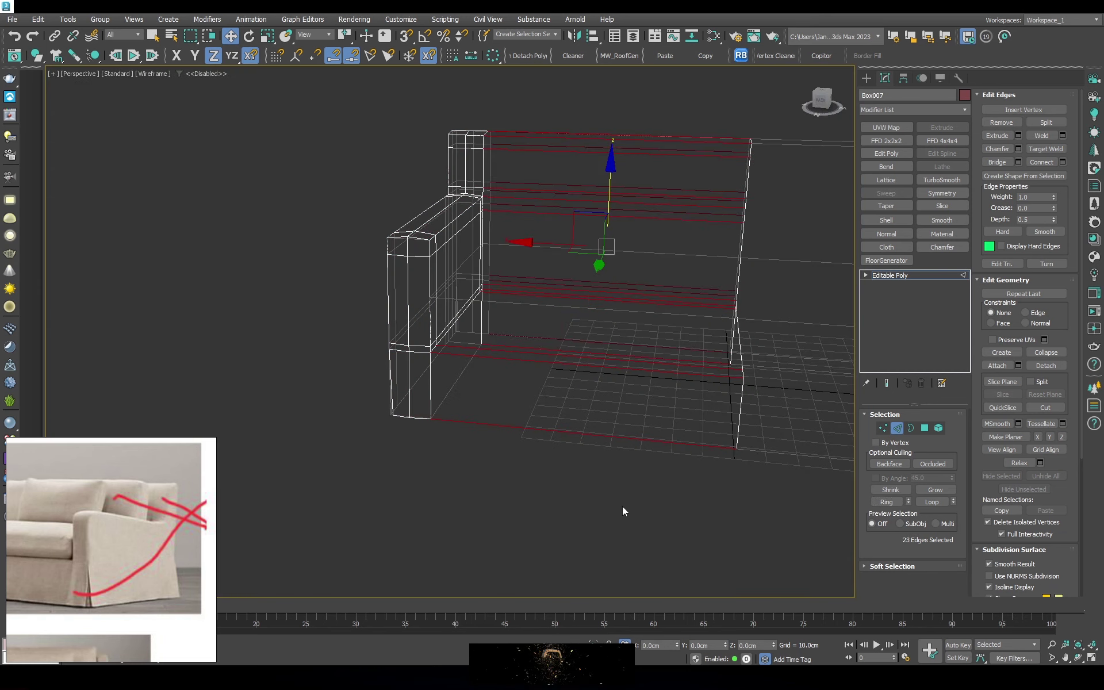
middle_click_drag(622, 506, 558, 411, "alt")
mouse_move(730, 311)
middle_mouse_down("alt")
mouse_move(575, 345)
mouse_move(636, 351)
middle_mouse_up("alt")
Clear the seat face selection, then connect the horizontal back and seat edges with new loops
left_click(925, 428)
left_click(601, 343)
left_click(599, 352)
key("ctrl+d")
key("1")
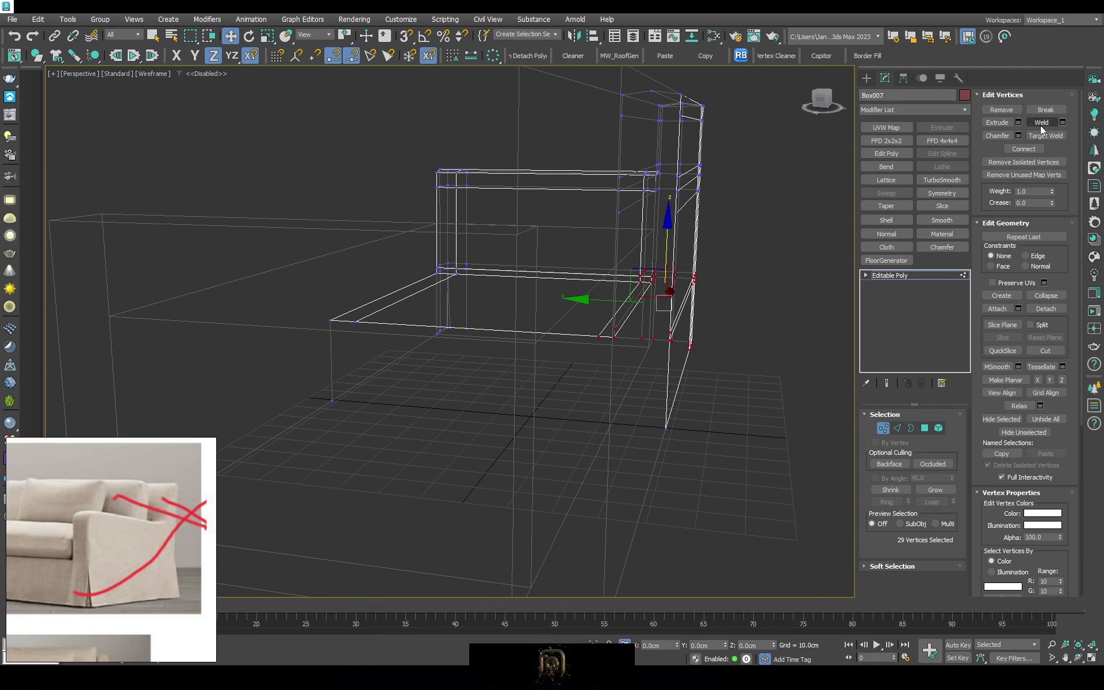
middle_click_drag(748, 374, 702, 438, "alt")
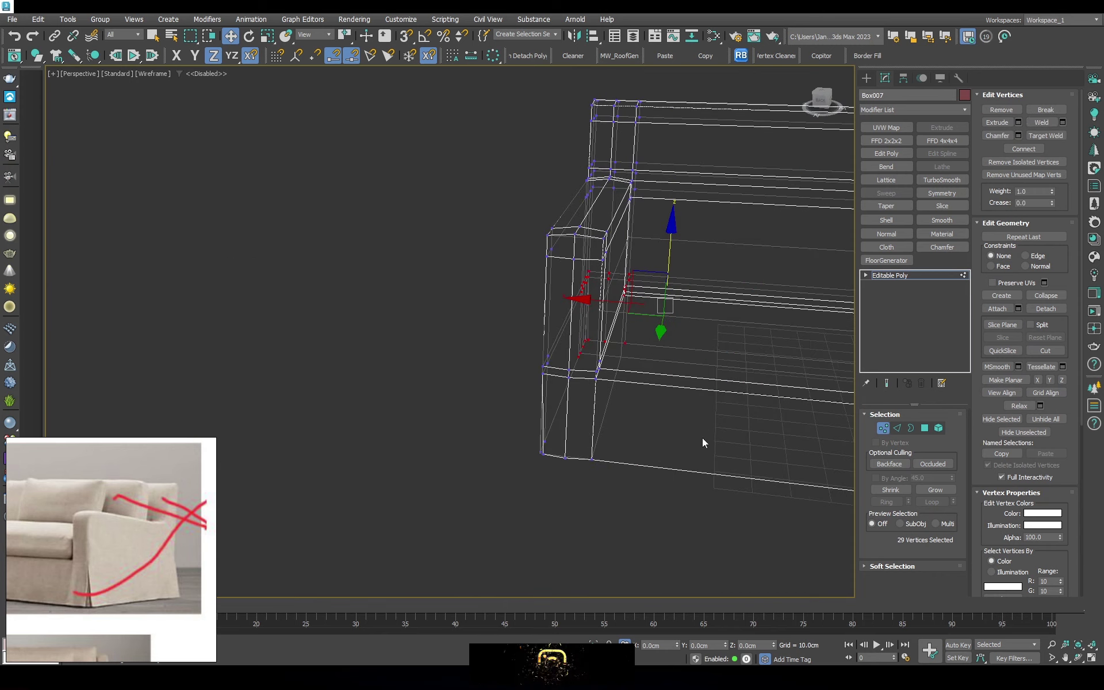
key("2")
left_click(728, 394)
mouse_move(727, 394)
middle_mouse_down("alt")
mouse_move(769, 399)
mouse_move(962, 211)
middle_mouse_up("alt")
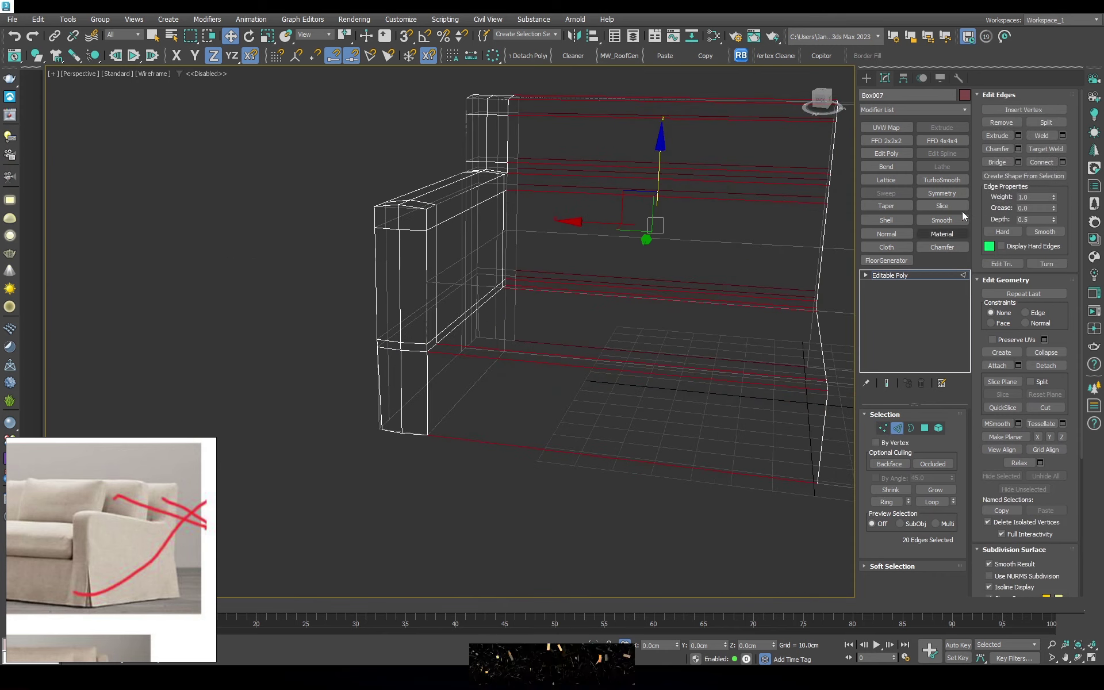
left_click(1064, 161)
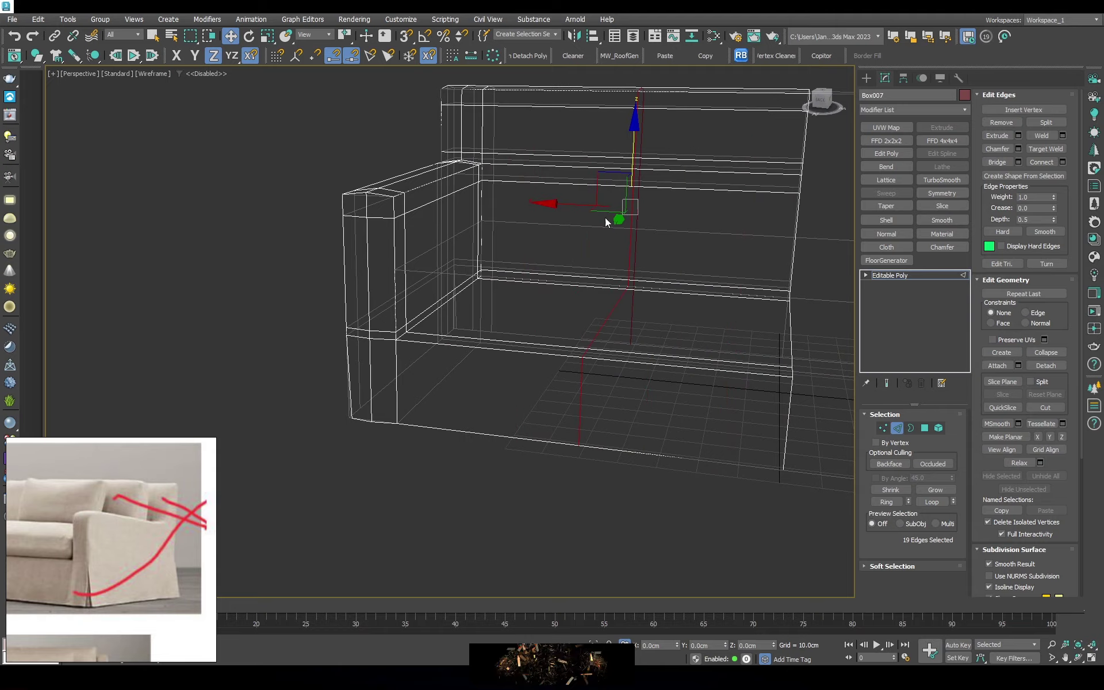
Return to shaded-with-edges display, inspect the armrest, and exit sub-object editing
key("F3")
scroll(431, 232, "down", 3)
middle_click_drag(431, 232, 456, 286, "alt")
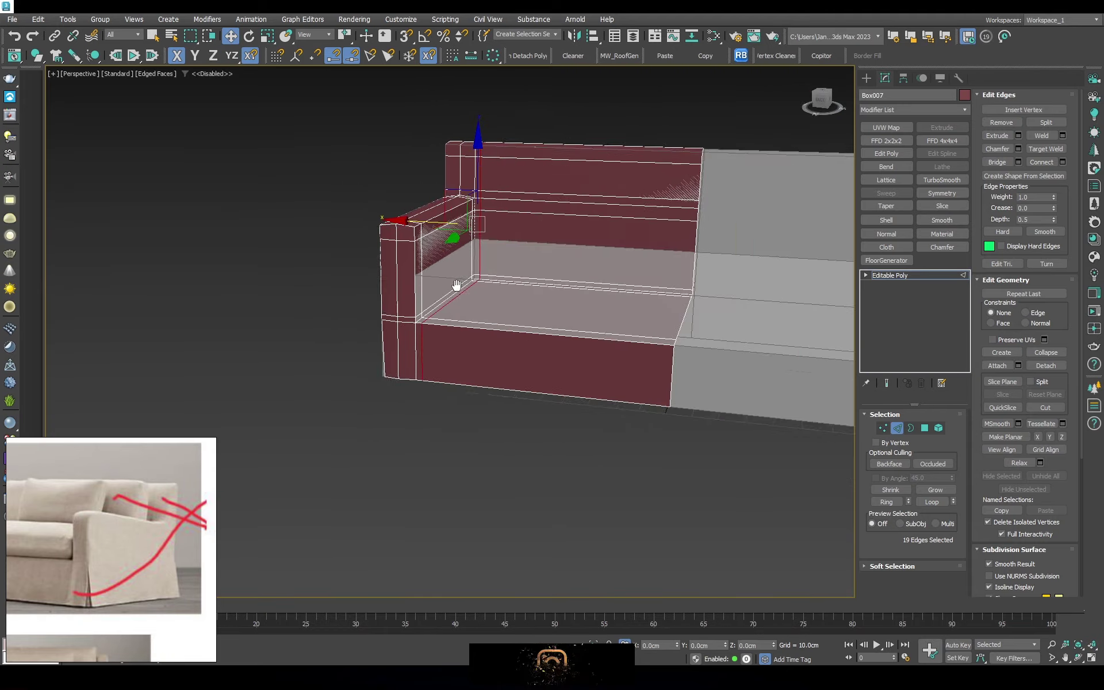
scroll(451, 235, "up", 3)
middle_click_drag(451, 235, 601, 291, "alt")
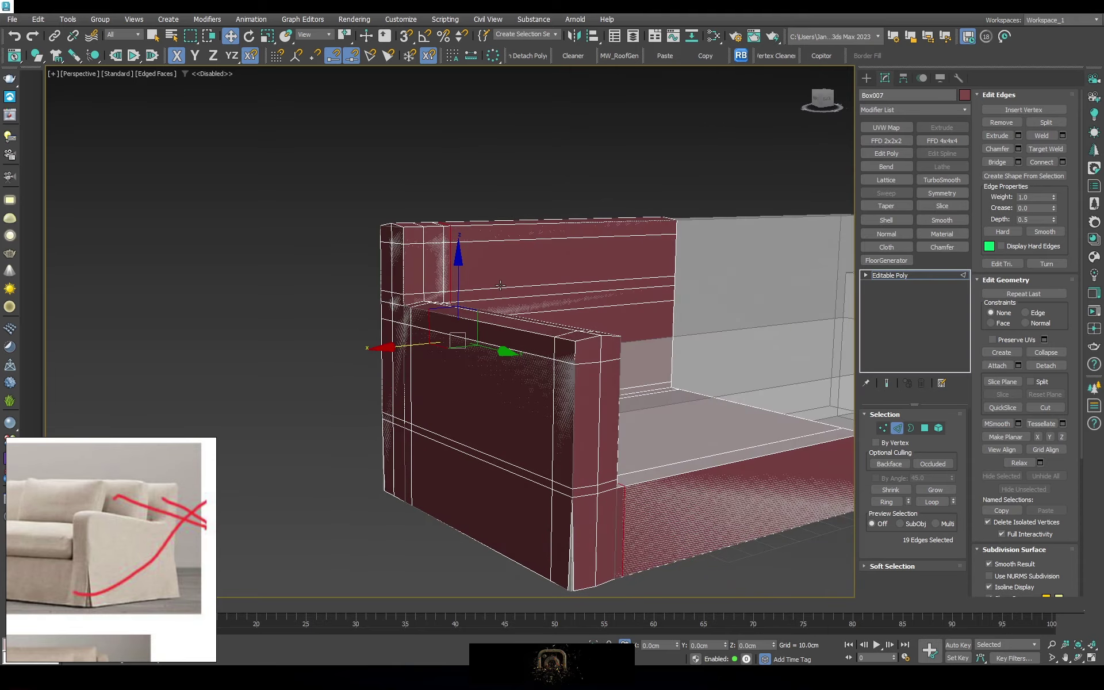
left_click(895, 275)
In wireframe edge mode, apply the new connecting edges and check them from the side
mouse_move(472, 270)
middle_mouse_down("alt")
mouse_move(566, 340)
mouse_move(1062, 194)
middle_mouse_up("alt")
key("F3")
key("2")
key("F5")
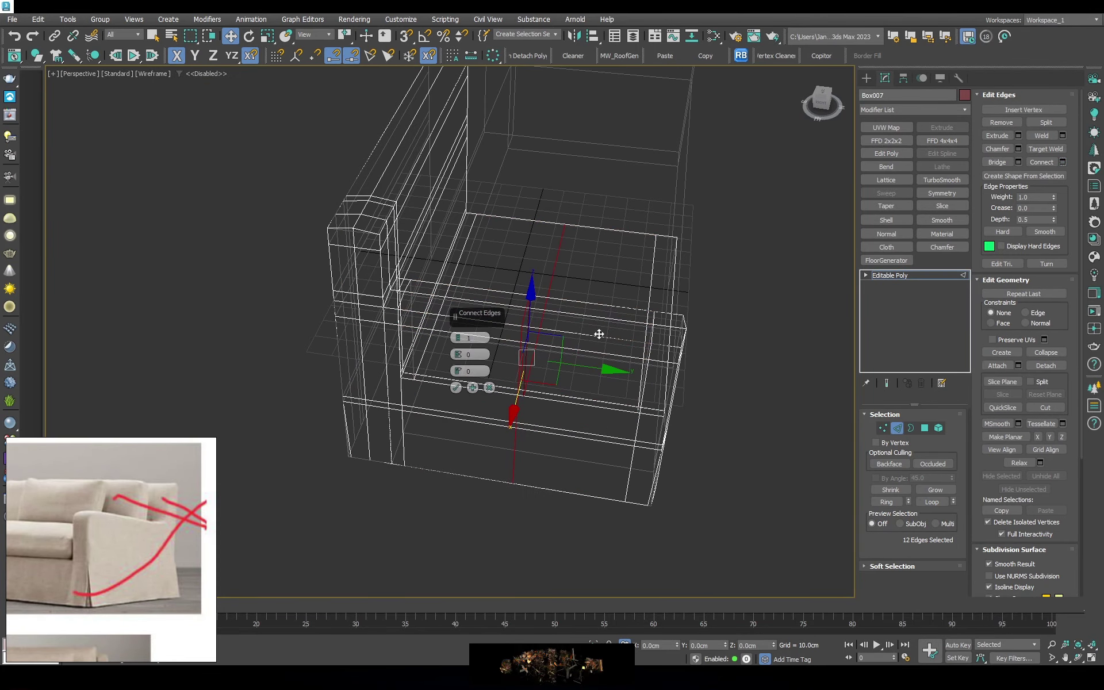
left_click(456, 389)
middle_click_drag(456, 388, 474, 483, "alt")
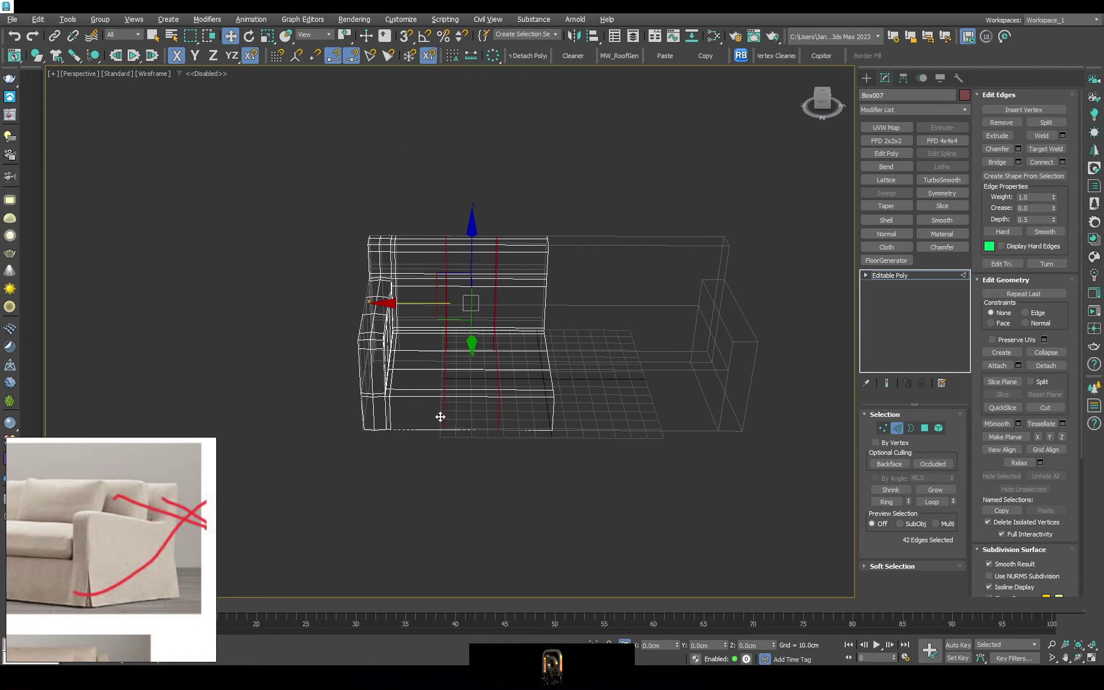
middle_click_drag(440, 416, 394, 369, "alt")
key("F3")
mouse_move(468, 424)
middle_mouse_down("alt")
mouse_move(713, 379)
mouse_move(734, 353)
middle_mouse_up("alt")
Exit edge editing and raise the NURMS smoothing preview to 2 iterations
key("2")
key("F6")
scroll(543, 322, "up", 5)
mouse_move(542, 322)
middle_mouse_down("alt")
mouse_move(538, 362)
mouse_move(575, 368)
middle_mouse_up("alt")
scroll(468, 361, "up", 4)
mouse_move(468, 361)
middle_mouse_down("alt")
mouse_move(424, 345)
mouse_move(557, 367)
middle_mouse_up("alt")
left_click(1062, 428)
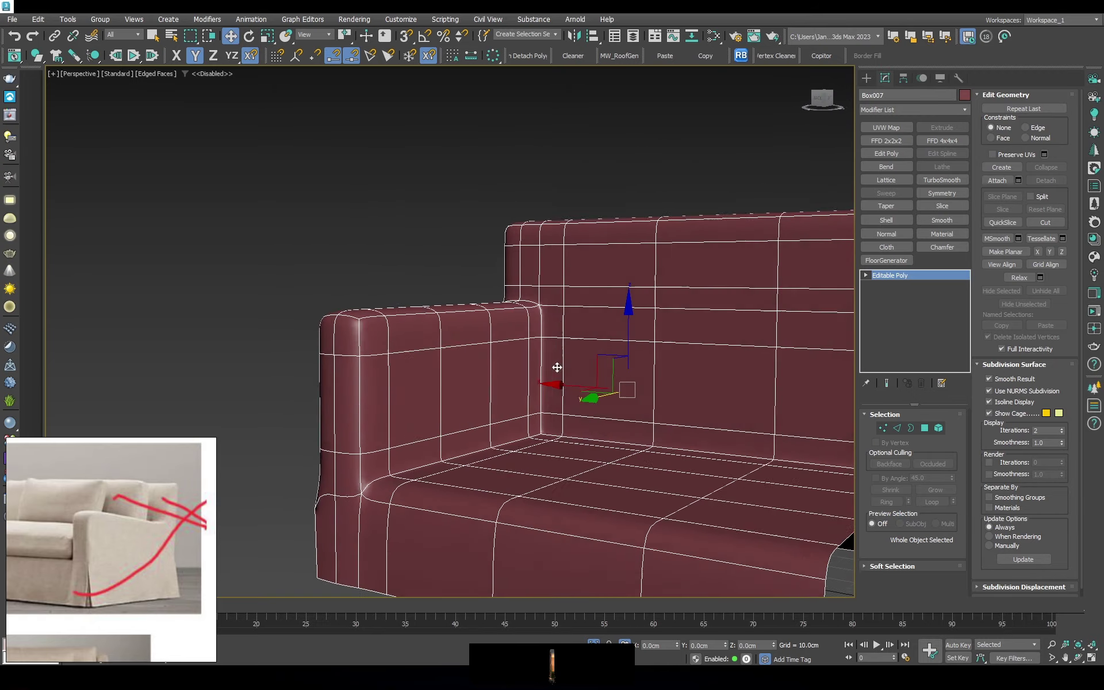
Make the sofa see-through, disable the smooth preview, and switch to an edge-mode wireframe Front view
key("alt+x")
key("ctrl+q")
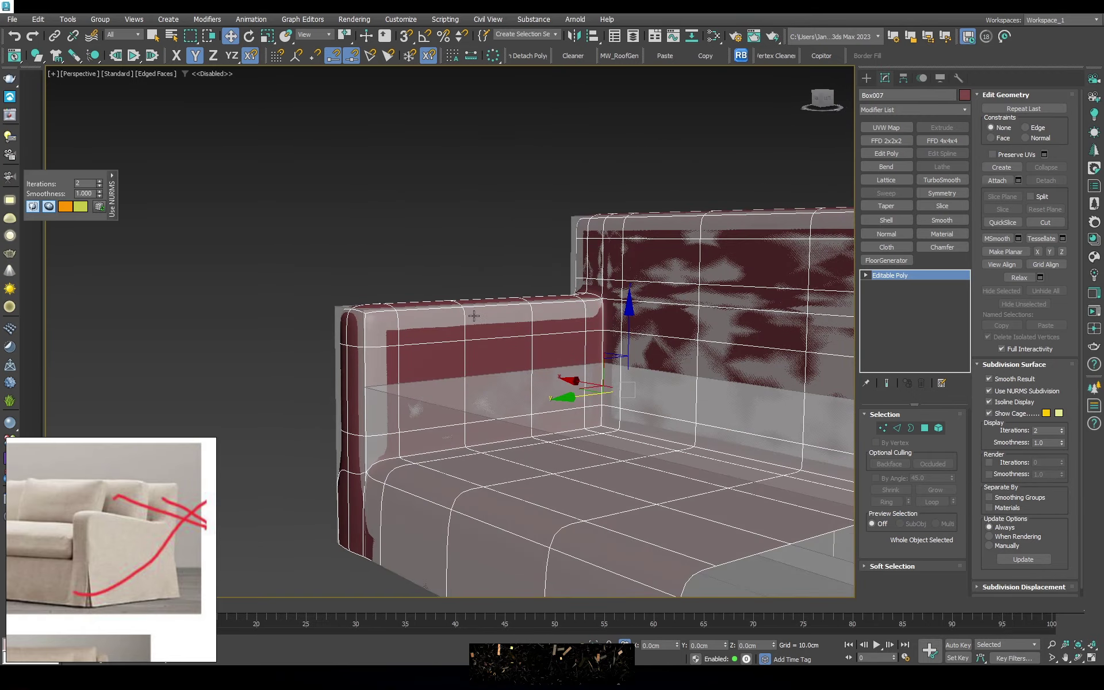
middle_click_drag(518, 402, 1048, 488, "alt")
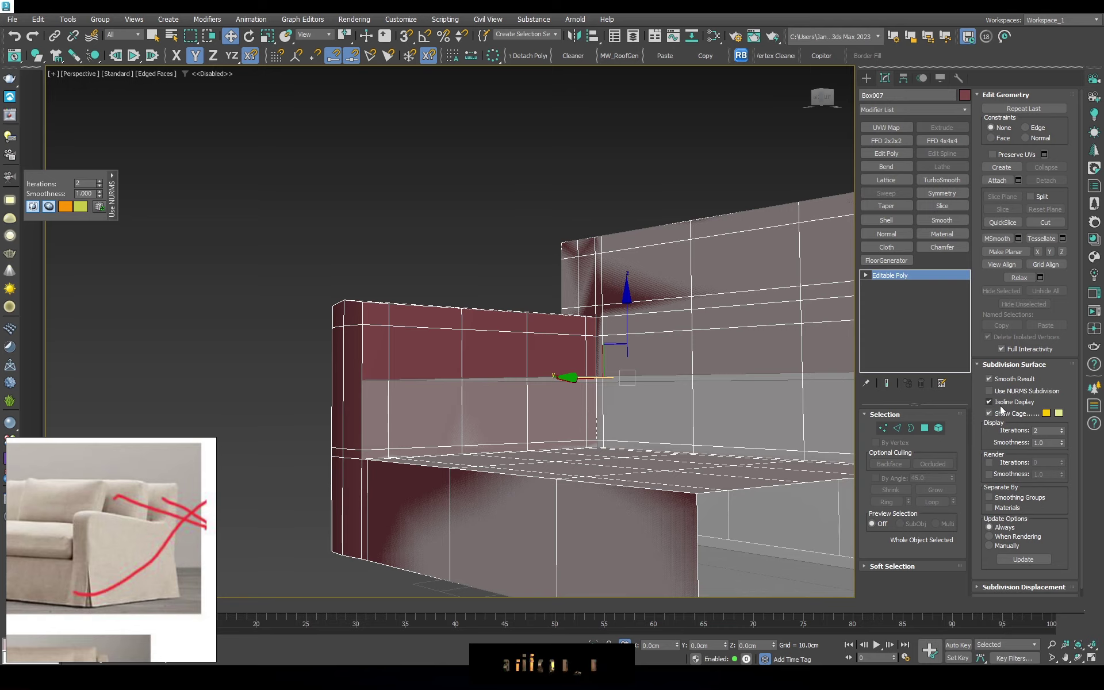
mouse_move(1000, 406)
middle_mouse_down("alt")
mouse_move(609, 402)
mouse_move(552, 414)
middle_mouse_up("alt")
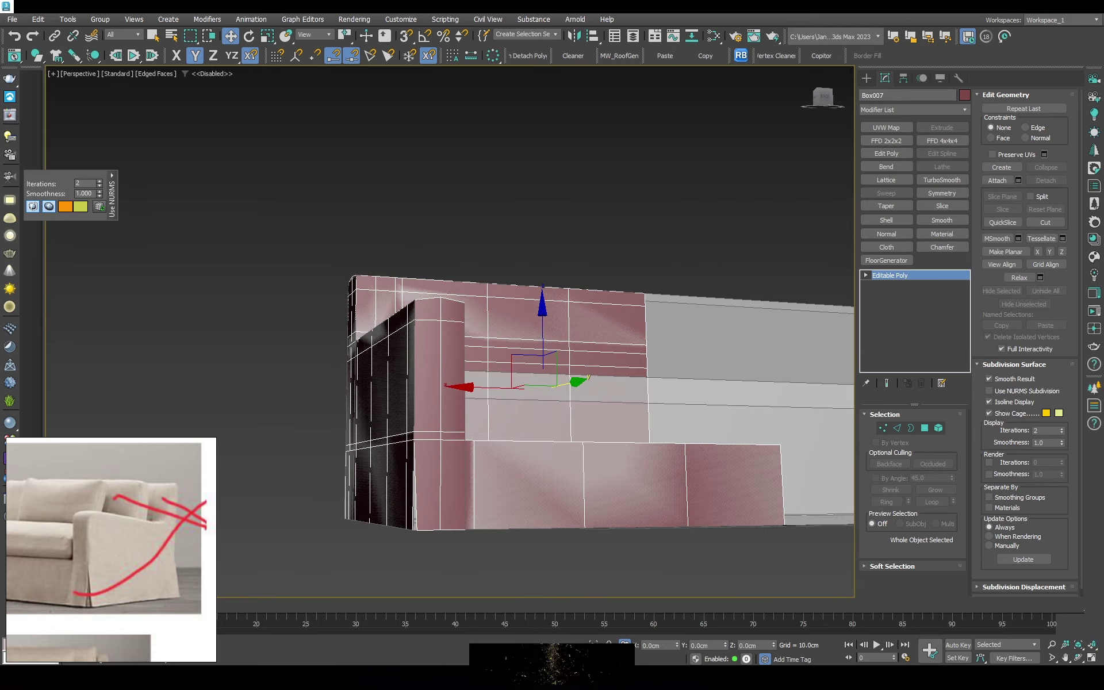
key("2")
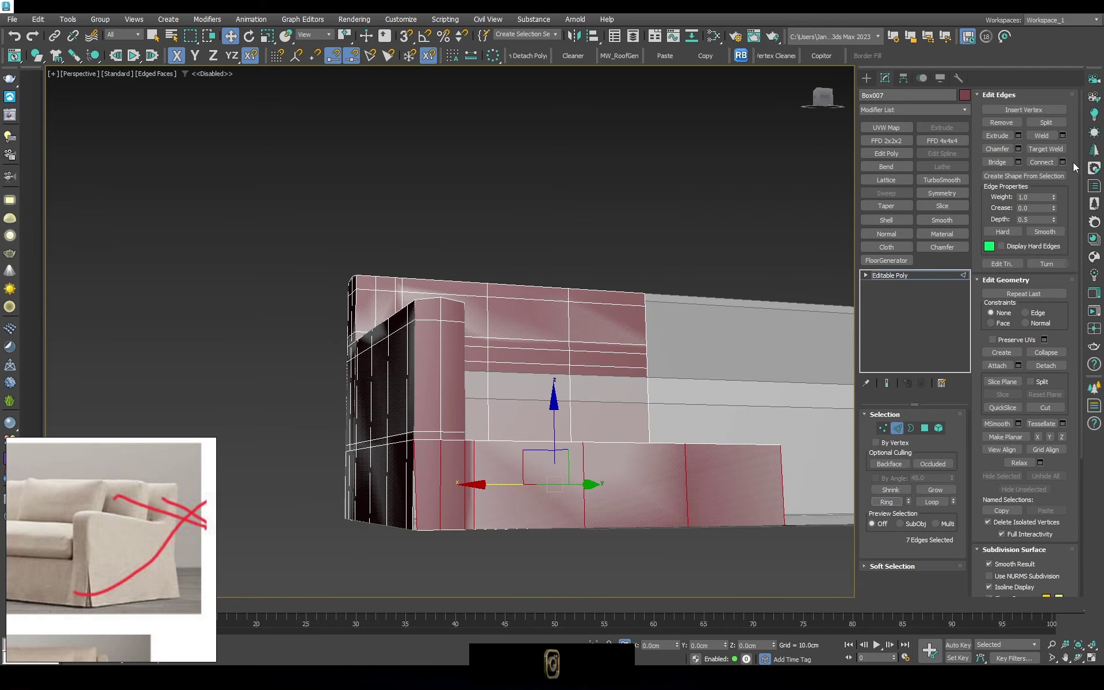
middle_click_drag(575, 414, 643, 413, "alt")
key("F3")
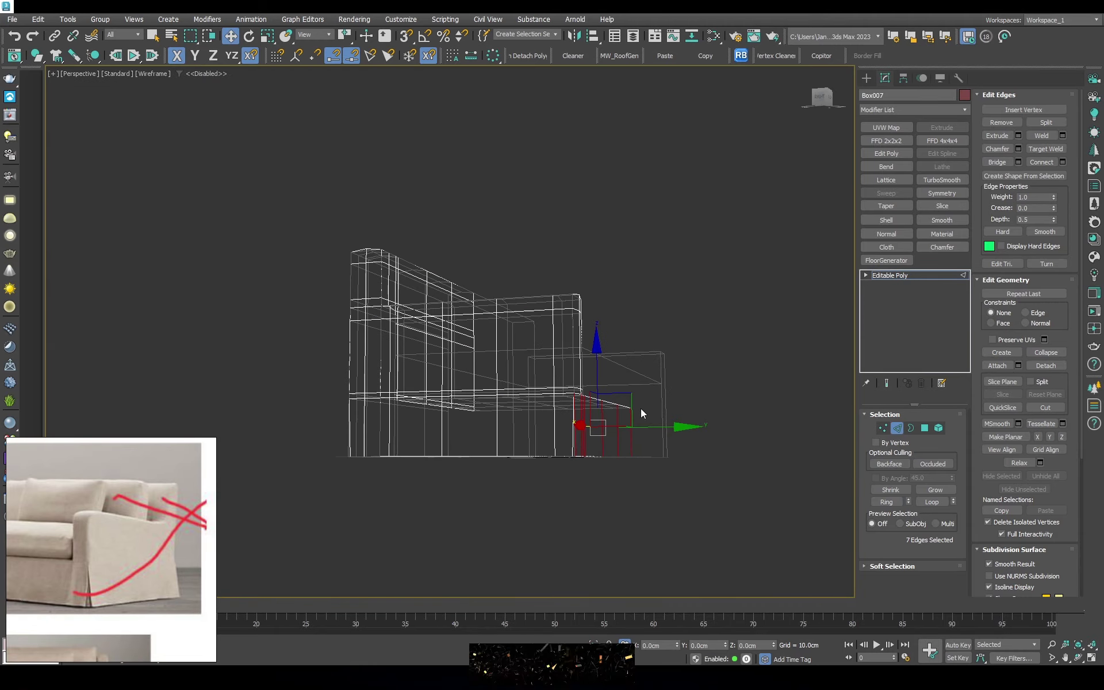
key("f")
scroll(642, 413, "up", 5)
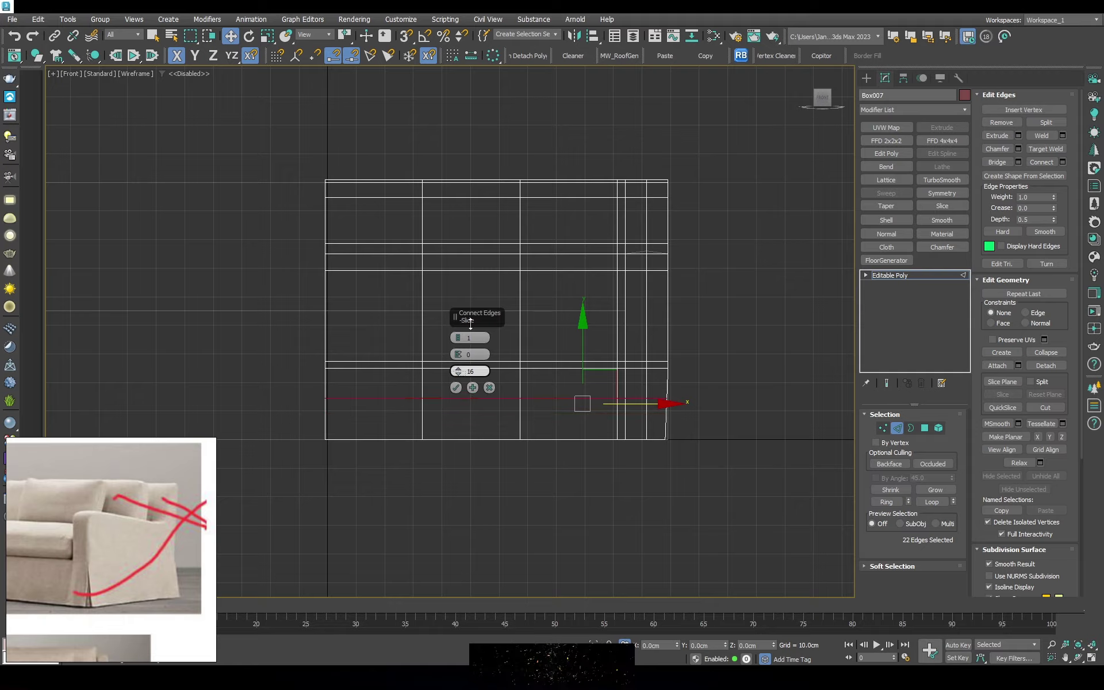
Confirm the front-base edge loop, return to Perspective at object level, and re-enable NURMS smoothing
left_click(456, 388)
mouse_move(456, 388)
middle_mouse_down("alt")
mouse_move(519, 396)
mouse_move(632, 380)
mouse_move(440, 384)
middle_mouse_up("alt")
key("F3")
scroll(461, 382, "up", 5)
scroll(519, 397, "down", 5)
key("p")
scroll(740, 368, "up", 3)
left_click(890, 274)
left_click(990, 391)
Turn off see-through display and show the sofa in wireframe
scroll(440, 385, "up", 3)
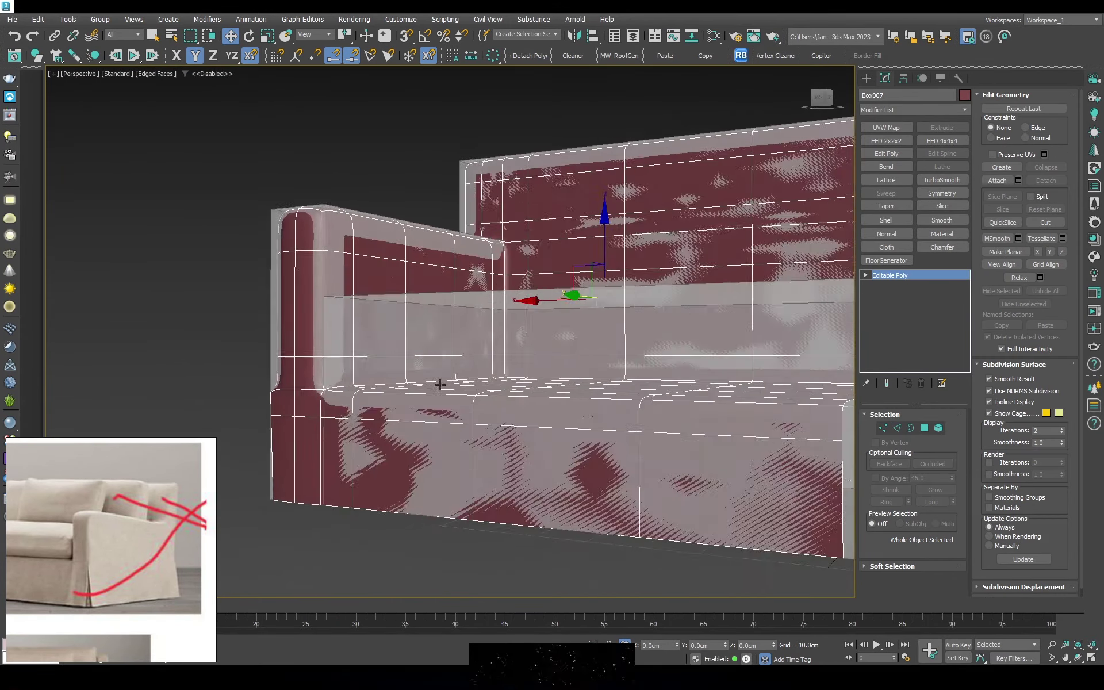
key("alt+x")
scroll(440, 384, "down", 3)
mouse_move(609, 444)
middle_mouse_down("alt")
mouse_move(465, 371)
mouse_move(500, 340)
middle_mouse_up("alt")
scroll(481, 382, "up", 4)
scroll(465, 371, "down", 3)
scroll(515, 316, "up", 3)
key("F3")
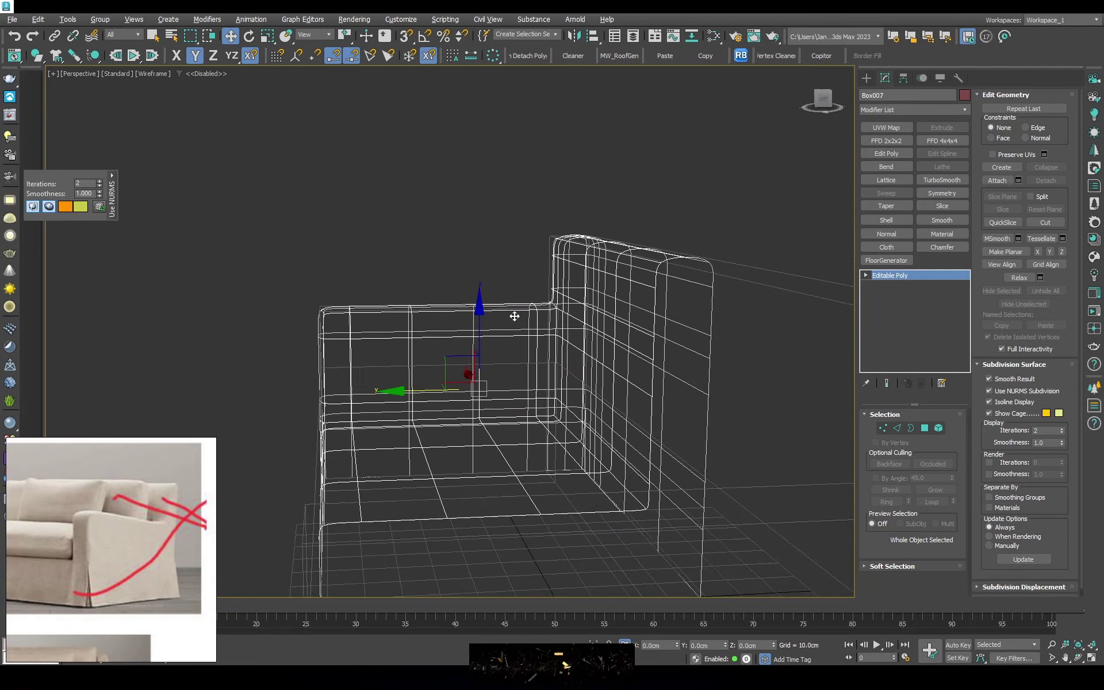
scroll(515, 316, "down", 2)
In the Left view, select the vertices across the sofa's side and lower them
key("1")
scroll(547, 316, "up", 3)
key("l")
scroll(557, 380, "up", 3)
middle_click_drag(557, 379, 638, 274)
scroll(556, 326, "down", 1)
scroll(556, 326, "up", 2)
scroll(543, 361, "up", 3)
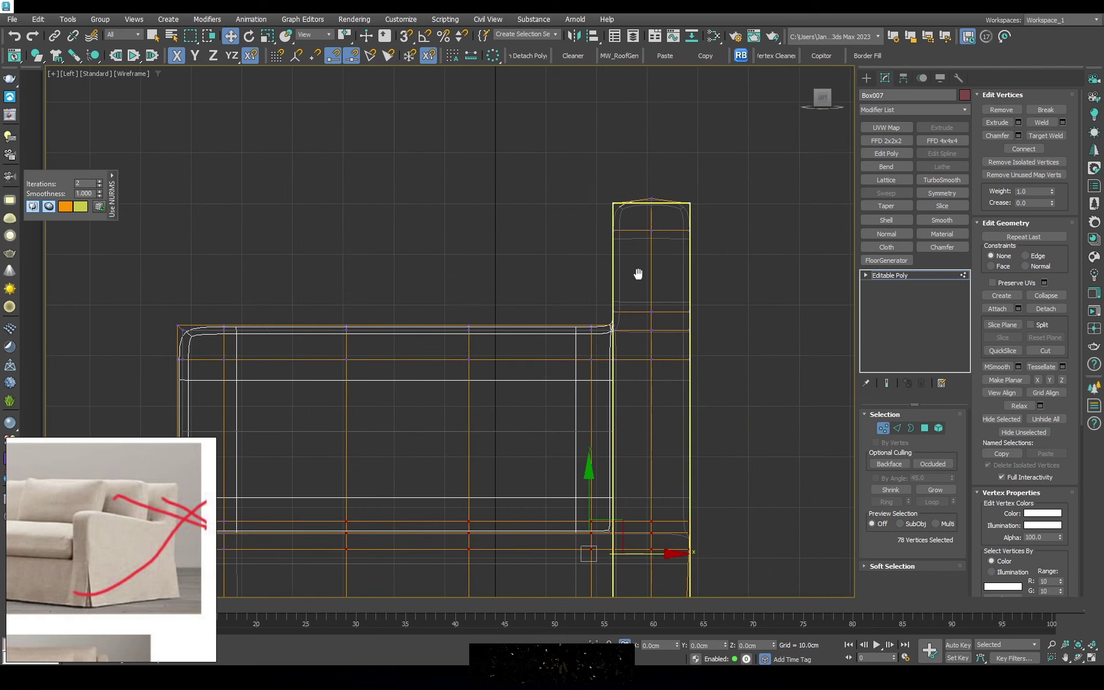
scroll(638, 274, "down", 3)
middle_click_drag(607, 326, 577, 365)
scroll(577, 365, "up", 2)
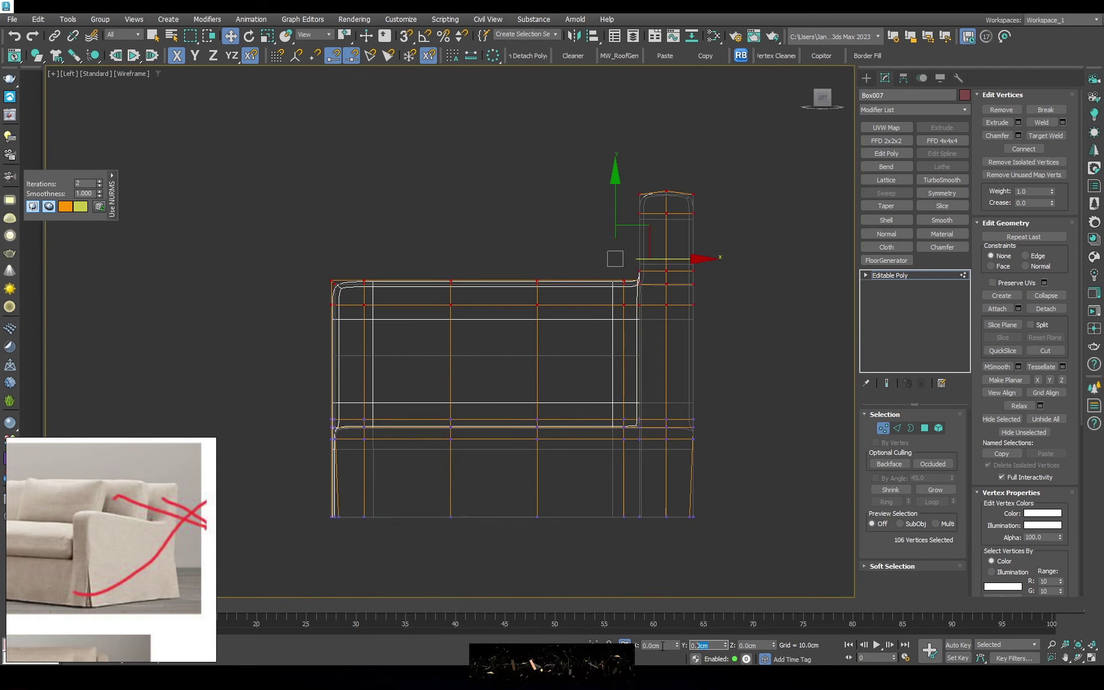
type("-5")
key("Return")
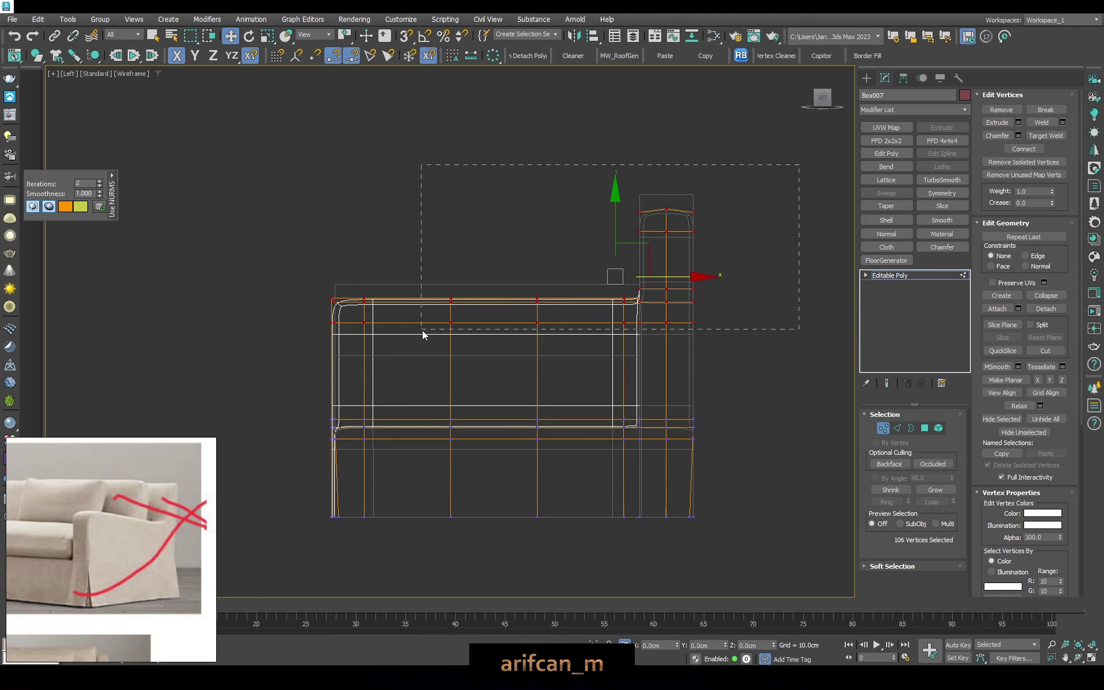
Try tilting with an FFD 2x2x2 lattice, then undo and remove it
left_click(932, 278)
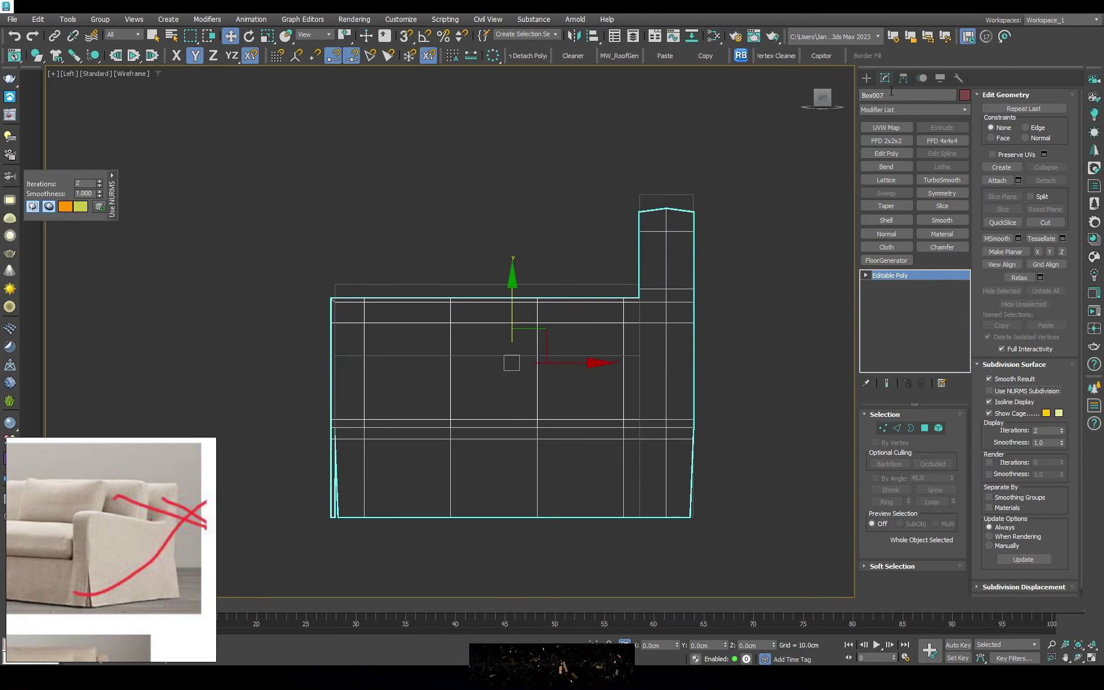
left_click(886, 141)
left_click_drag(693, 153, 692, 181)
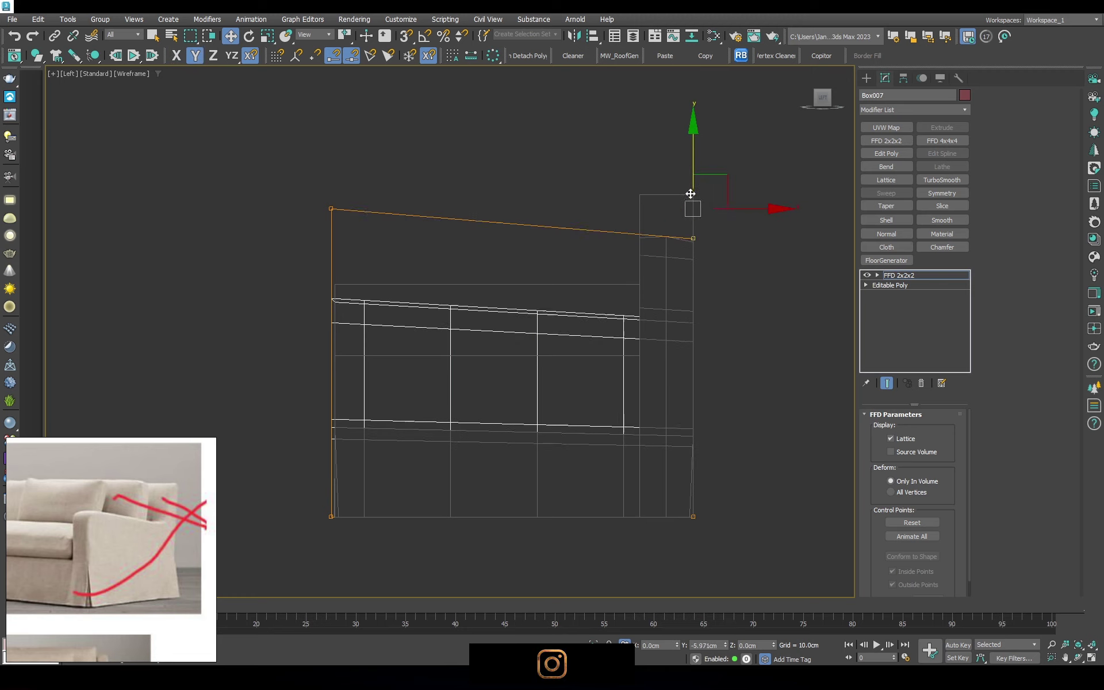
key("ctrl+z")
left_click(921, 383)
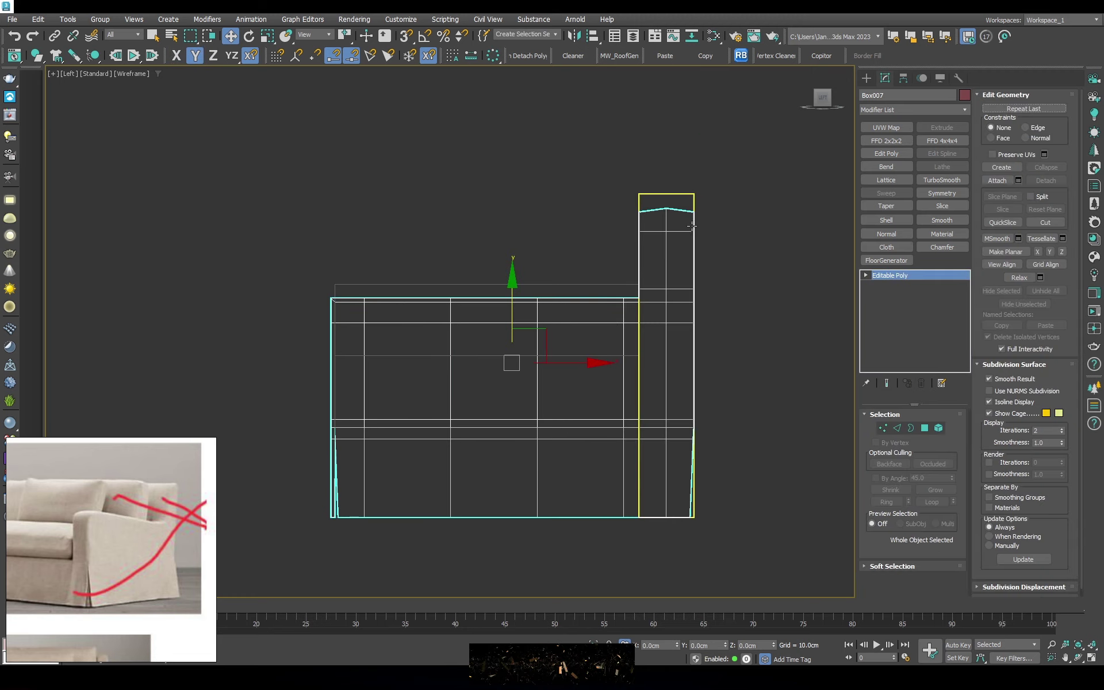
key("1")
Select the arm-top vertices and lower them slightly so the top slopes toward the back
left_click_drag(785, 139, 478, 322)
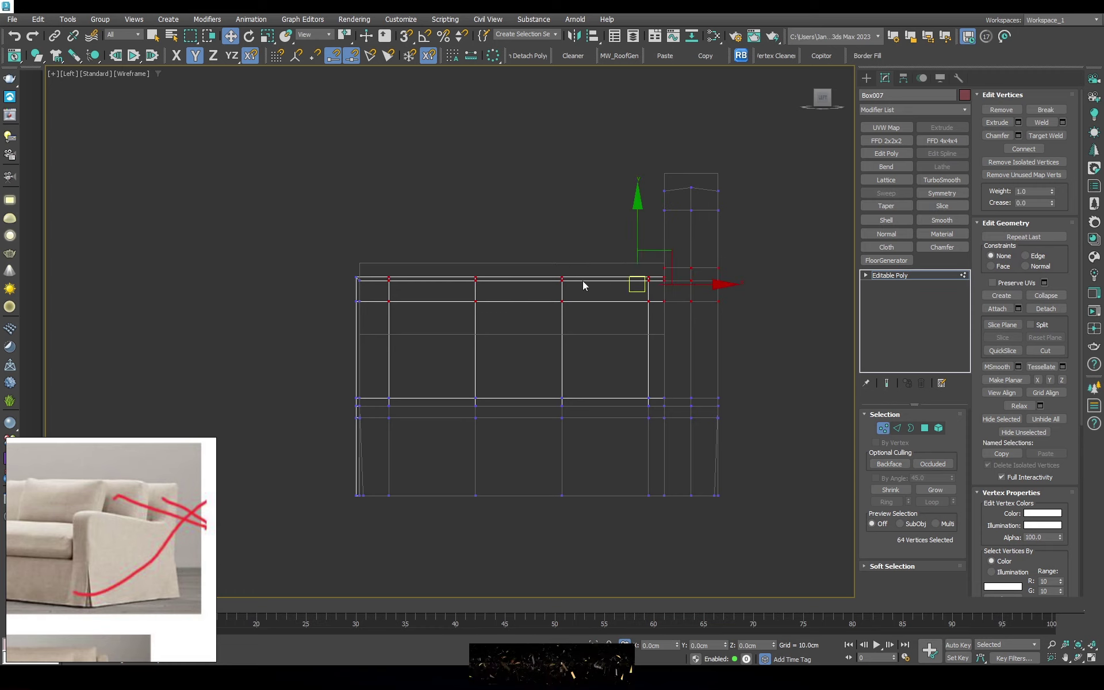
scroll(583, 283, "up", 2)
left_click_drag(679, 224, 706, 226)
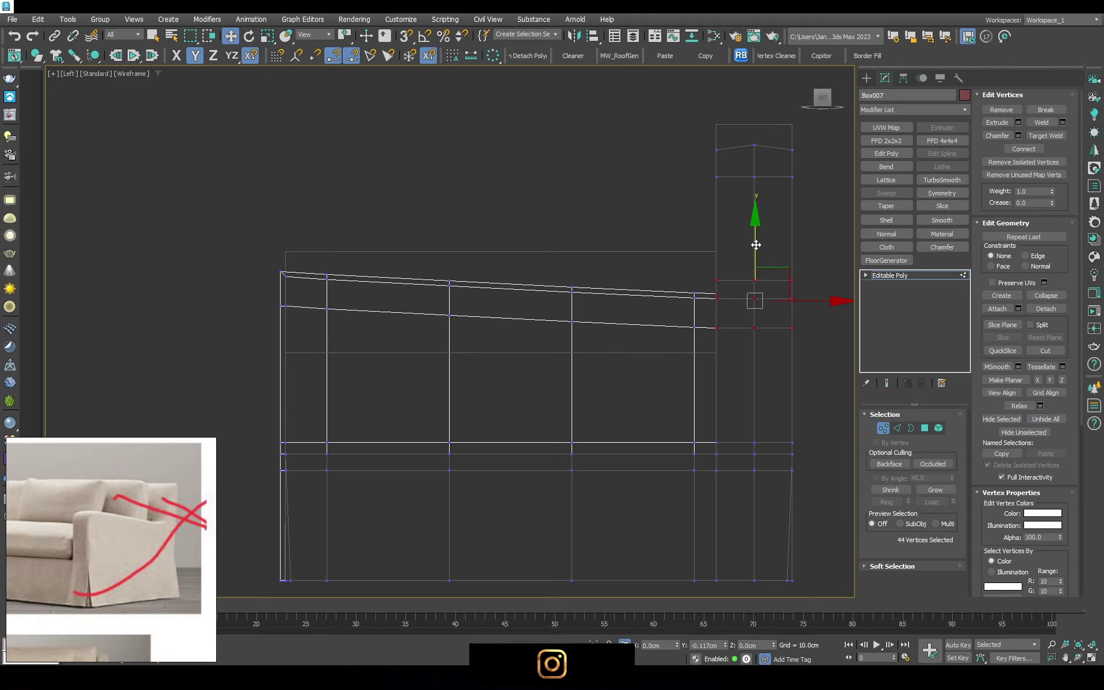
middle_click_drag(730, 257, 661, 303, "alt")
key("F3")
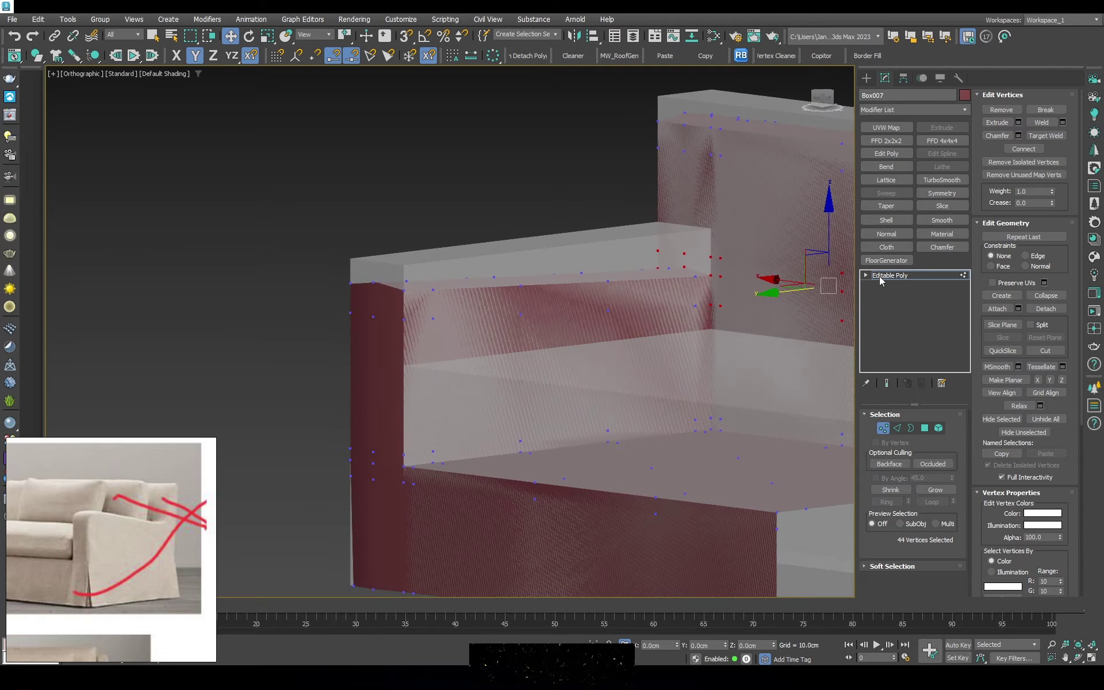
Turn the smooth preview back on and show edged faces in the Perspective view
left_click(879, 276)
key("ctrl+q")
scroll(640, 342, "down", 3)
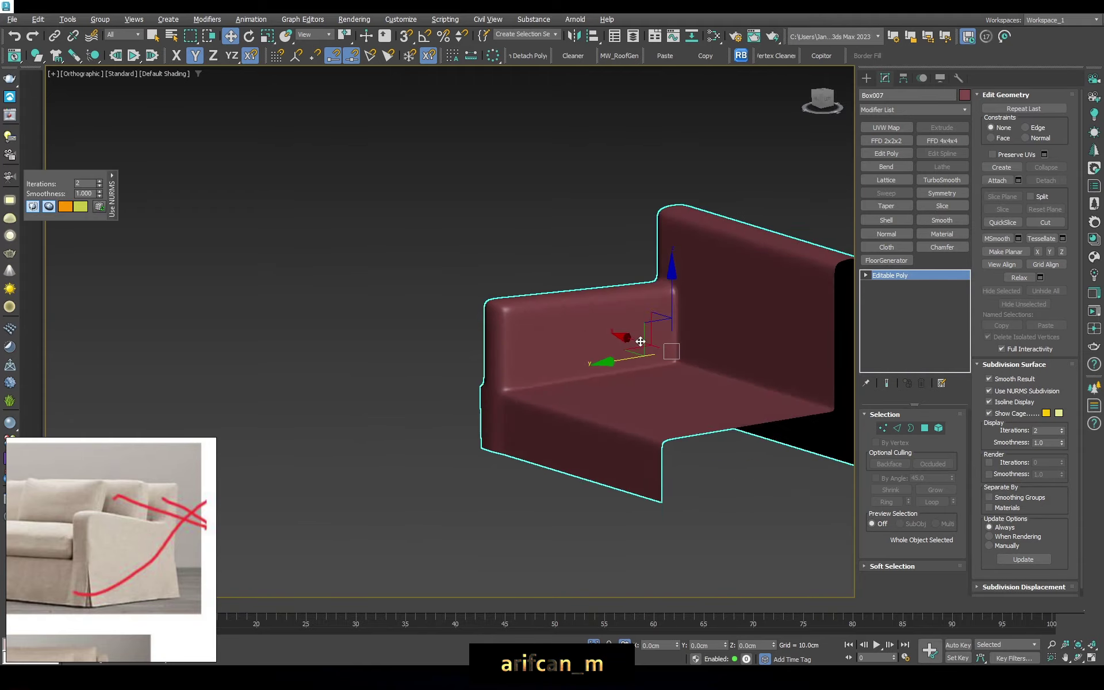
scroll(640, 342, "up", 3)
middle_click_drag(637, 328, 459, 362, "alt")
key("p")
key("F4")
scroll(517, 375, "up", 5)
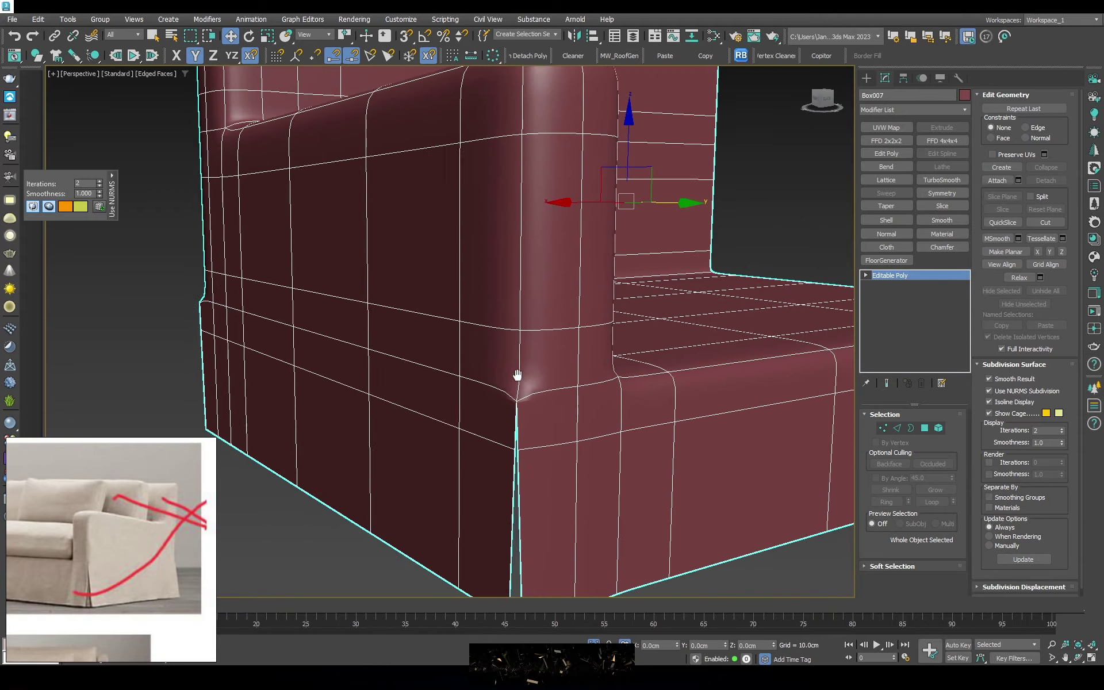
Select the vertex at the armrest's outer corner and orbit around it
key("1")
left_click(525, 377)
scroll(532, 407, "up", 4)
scroll(517, 411, "up", 3)
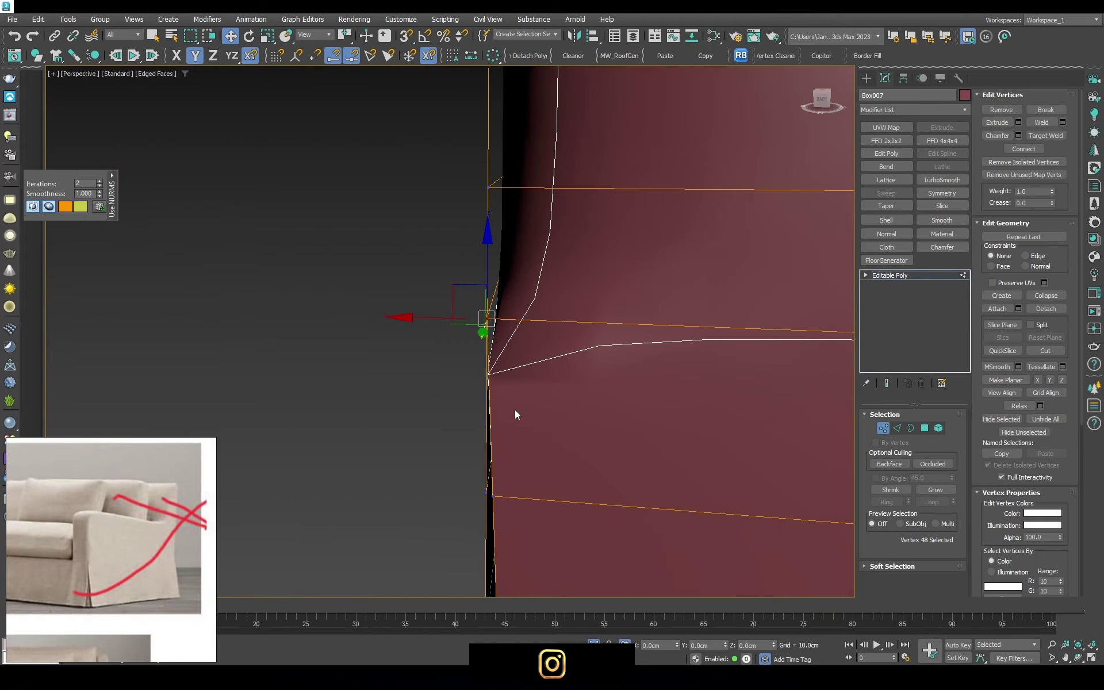
mouse_move(515, 414)
middle_mouse_down("alt")
mouse_move(490, 382)
mouse_move(565, 377)
mouse_move(530, 377)
mouse_move(547, 385)
mouse_move(589, 336)
middle_mouse_up("alt")
scroll(542, 374, "down", 4)
scroll(544, 396, "up", 5)
scroll(585, 341, "up", 3)
In the Top view, move the arm's front corner vertex to reshape the corner
key("t")
scroll(408, 368, "up", 3)
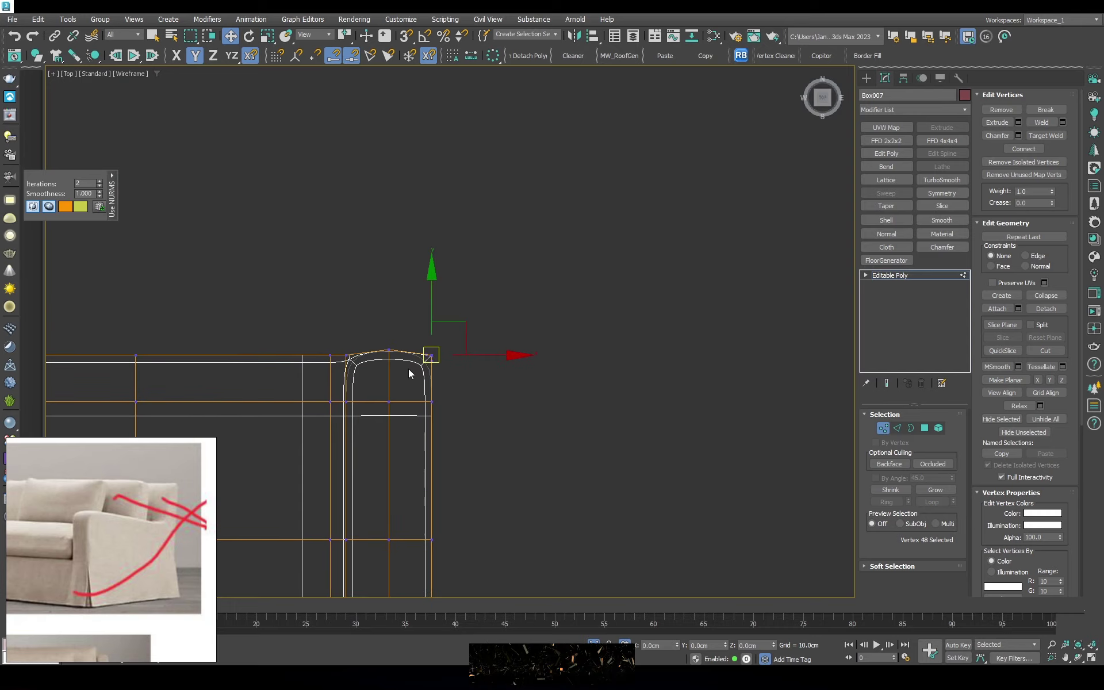
scroll(408, 372, "up", 2)
scroll(446, 303, "up", 2)
left_click(430, 342)
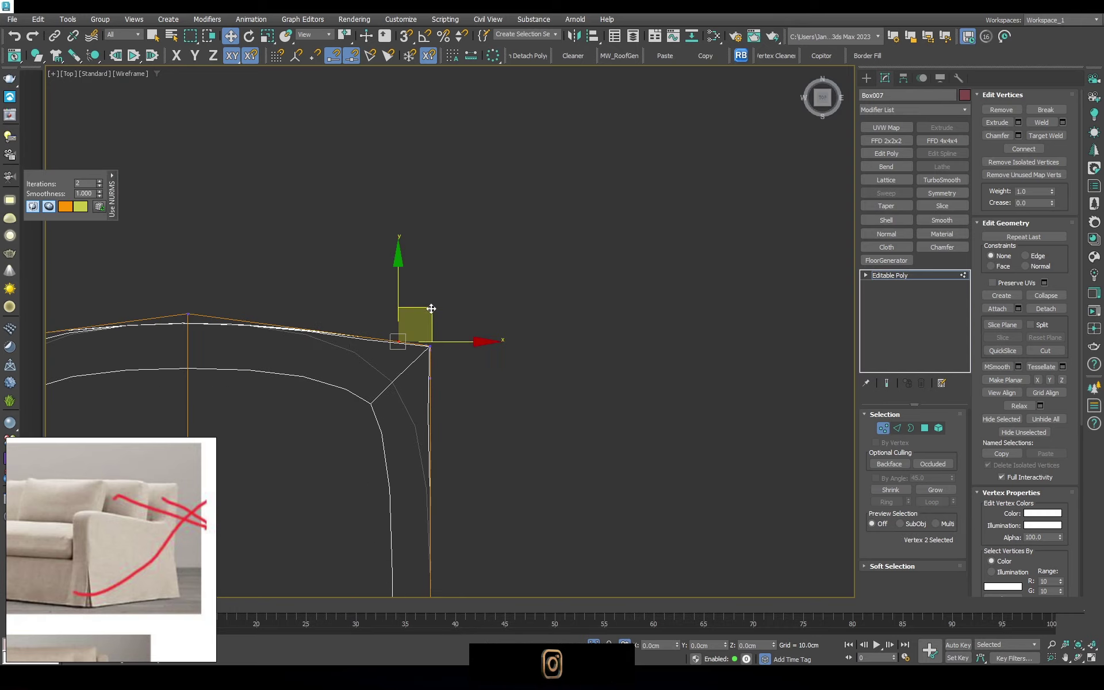
left_click_drag(403, 368, 460, 344)
mouse_move(475, 309)
middle_mouse_down("alt")
mouse_move(376, 310)
mouse_move(431, 368)
mouse_move(436, 230)
middle_mouse_up("alt")
Select the two edges at the bottom corner notch
left_click(909, 277)
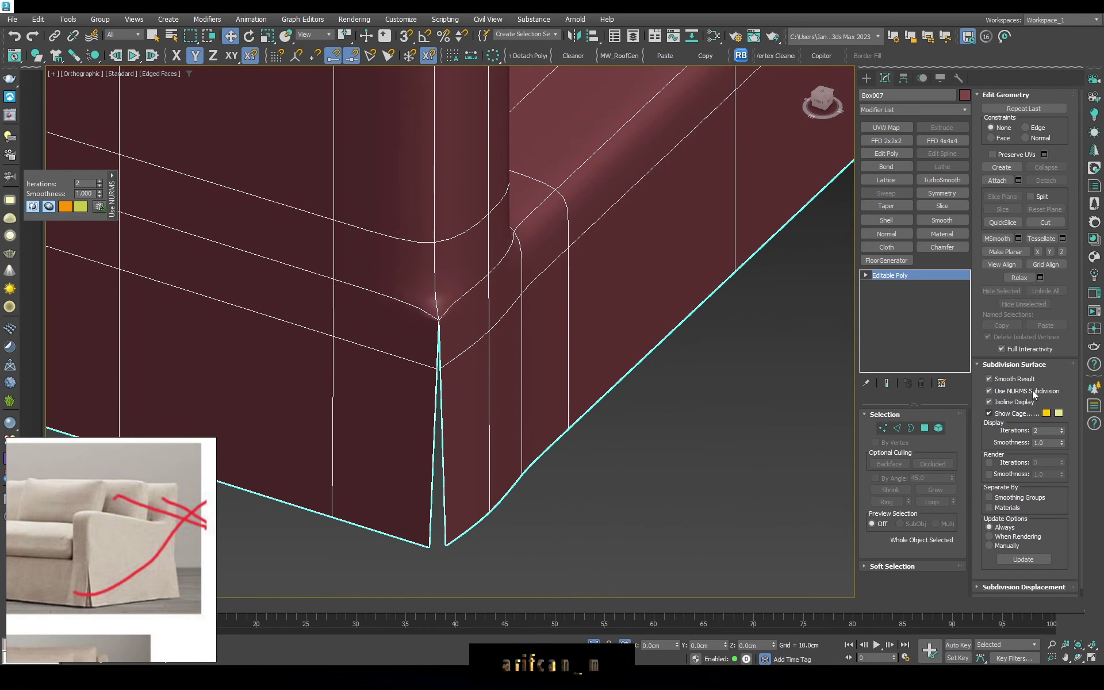
scroll(505, 382, "up", 2)
scroll(499, 348, "up", 2)
scroll(478, 268, "up", 2)
key("2")
left_click(478, 268)
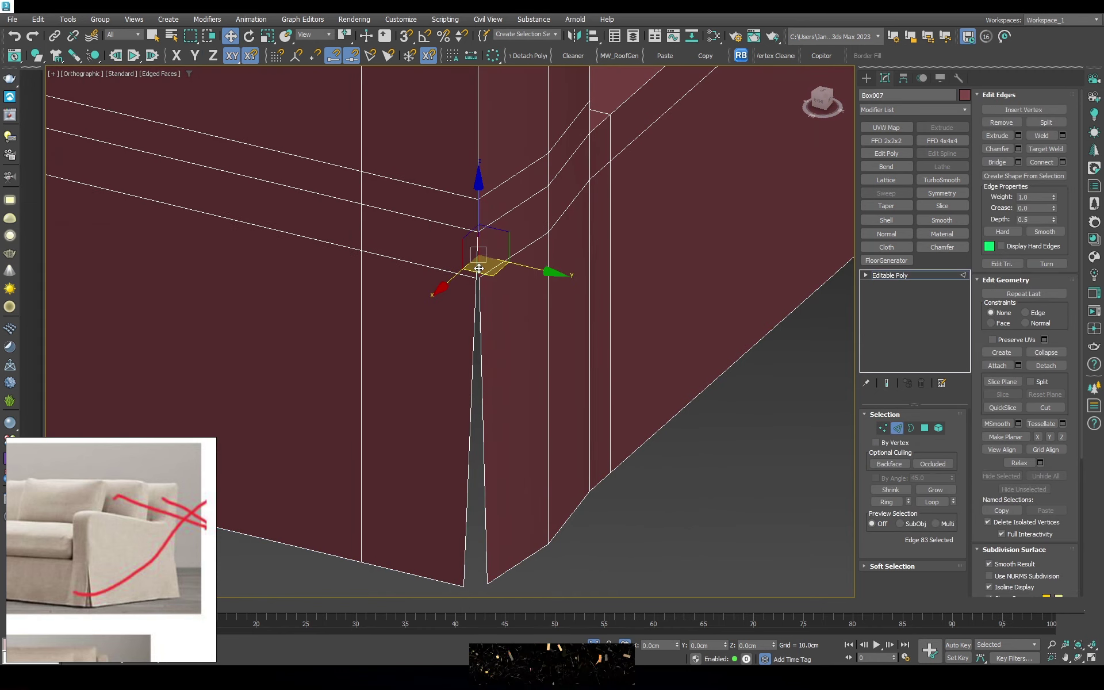
left_click(484, 325, "ctrl")
middle_click_drag(513, 362, 516, 358, "alt")
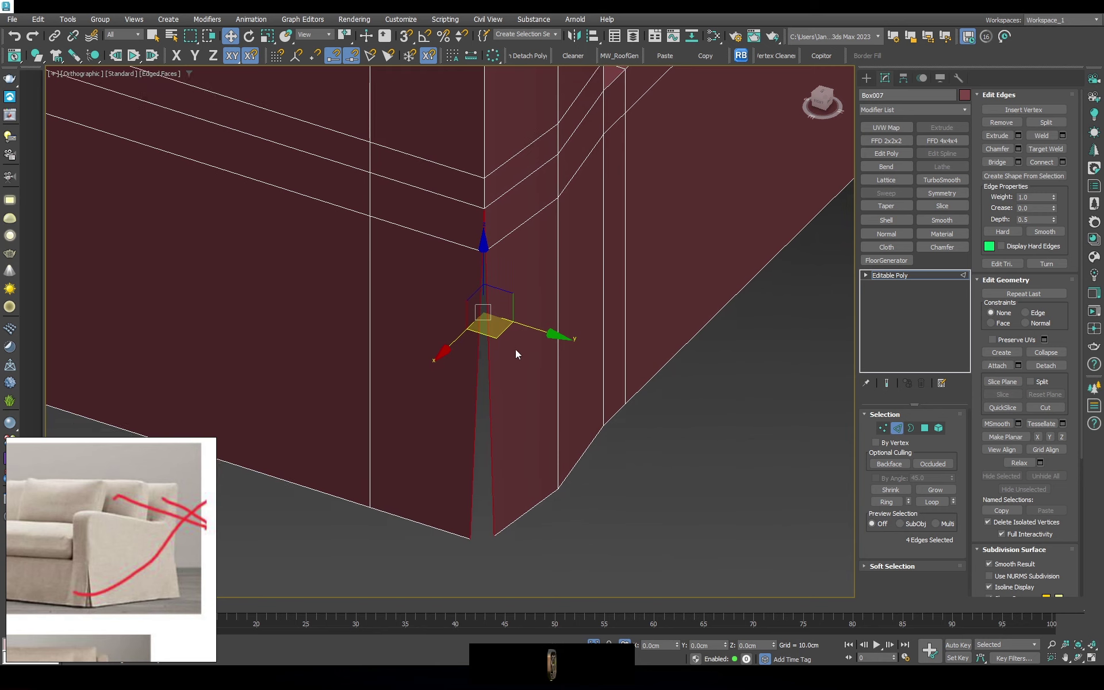
Test collapsing the corner edges, undo it, and select the corner vertex
left_click(1056, 352)
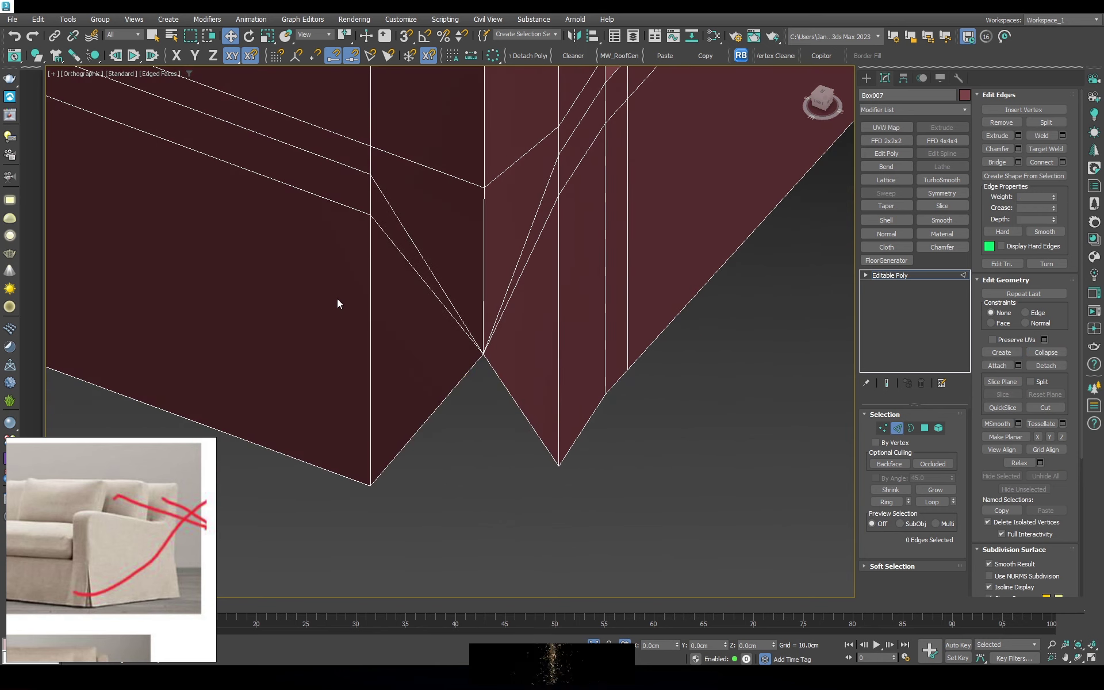
key("ctrl+z")
middle_click_drag(606, 369, 605, 446, "alt")
middle_click_drag(493, 250, 461, 253, "alt")
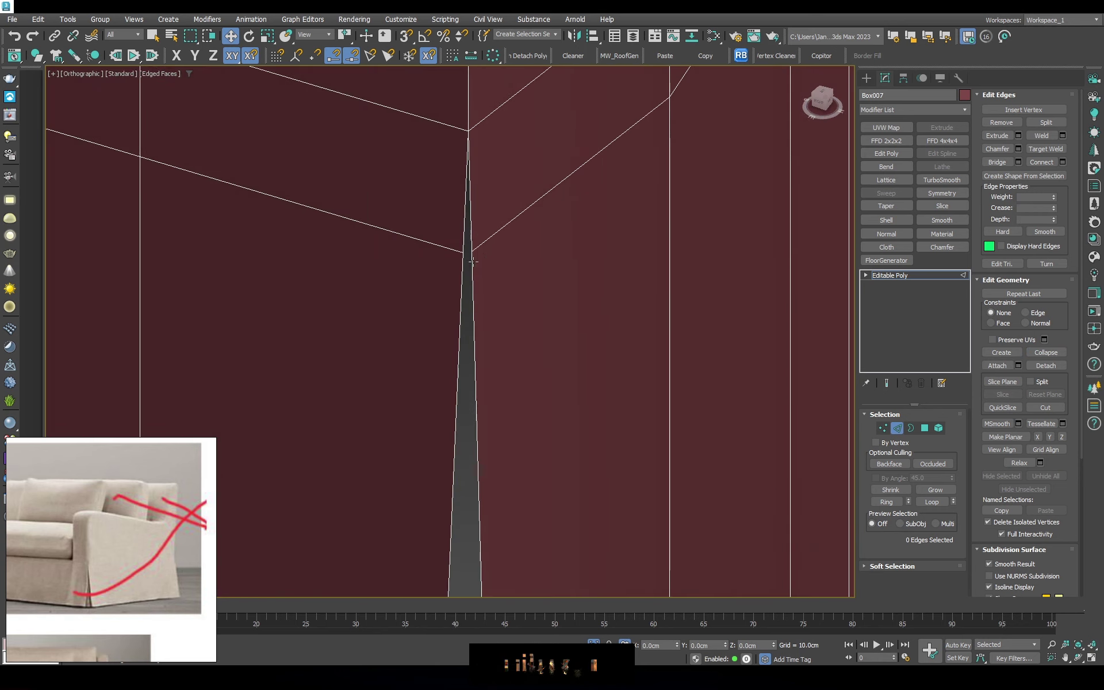
key("1")
left_click(461, 254)
Target Weld the loose vertex into the corner vertex at Box007's base corner
key("t")
scroll(458, 334, "up", 5)
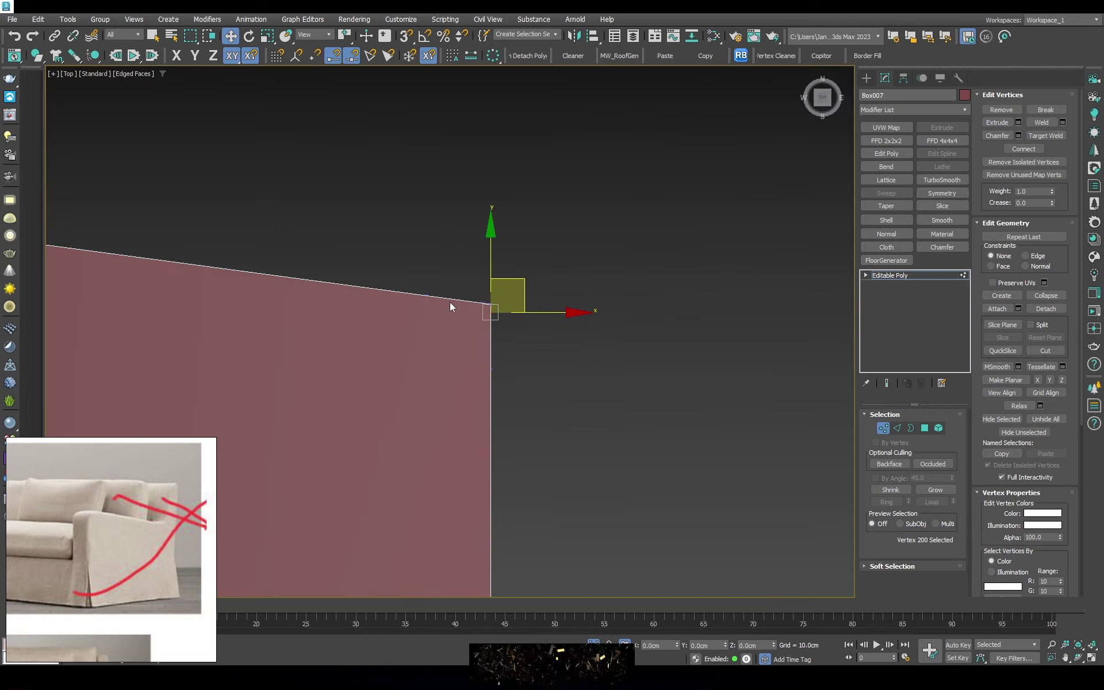
key("F3")
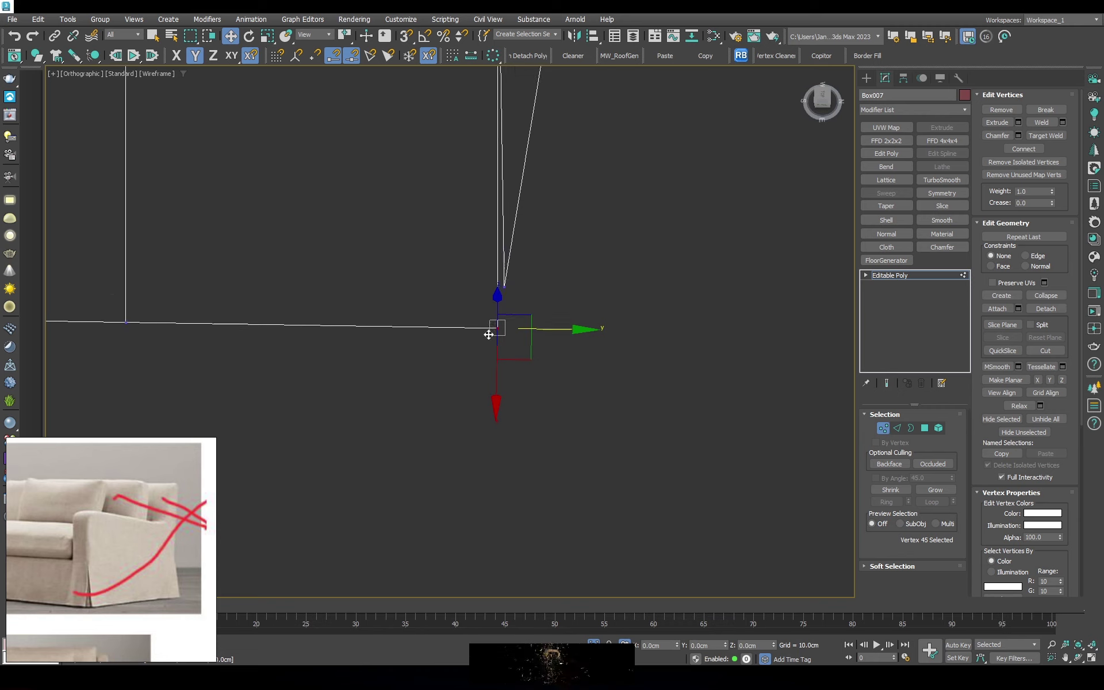
middle_click_drag(526, 344, 516, 387, "alt")
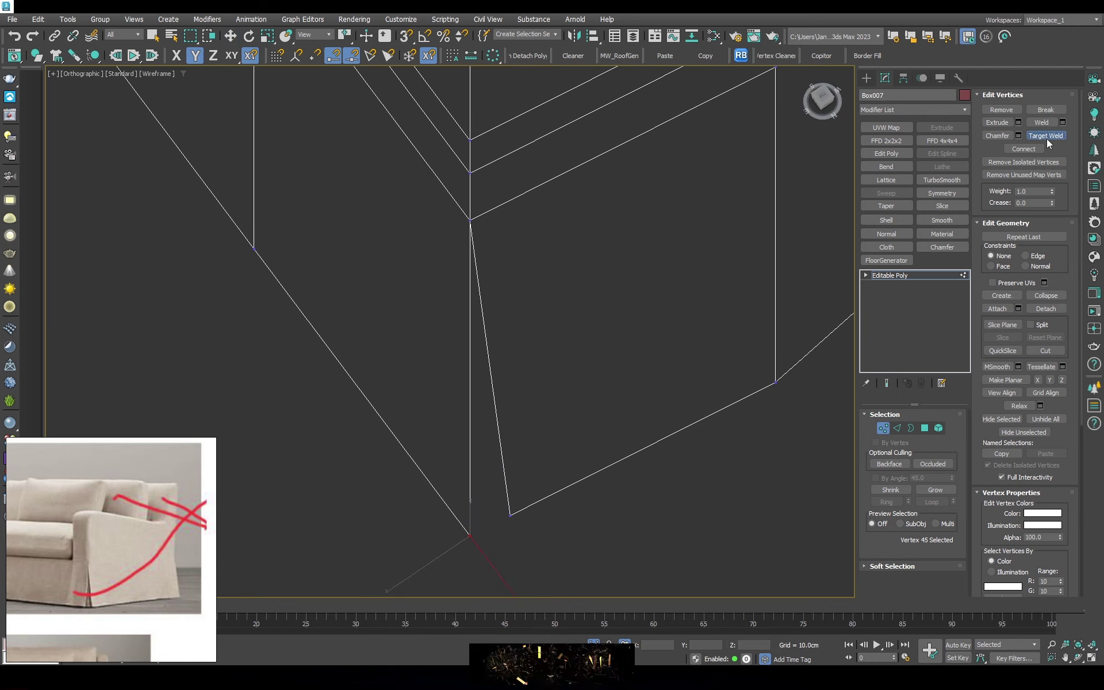
middle_click_drag(525, 448, 489, 322, "alt")
left_click_drag(489, 322, 586, 559)
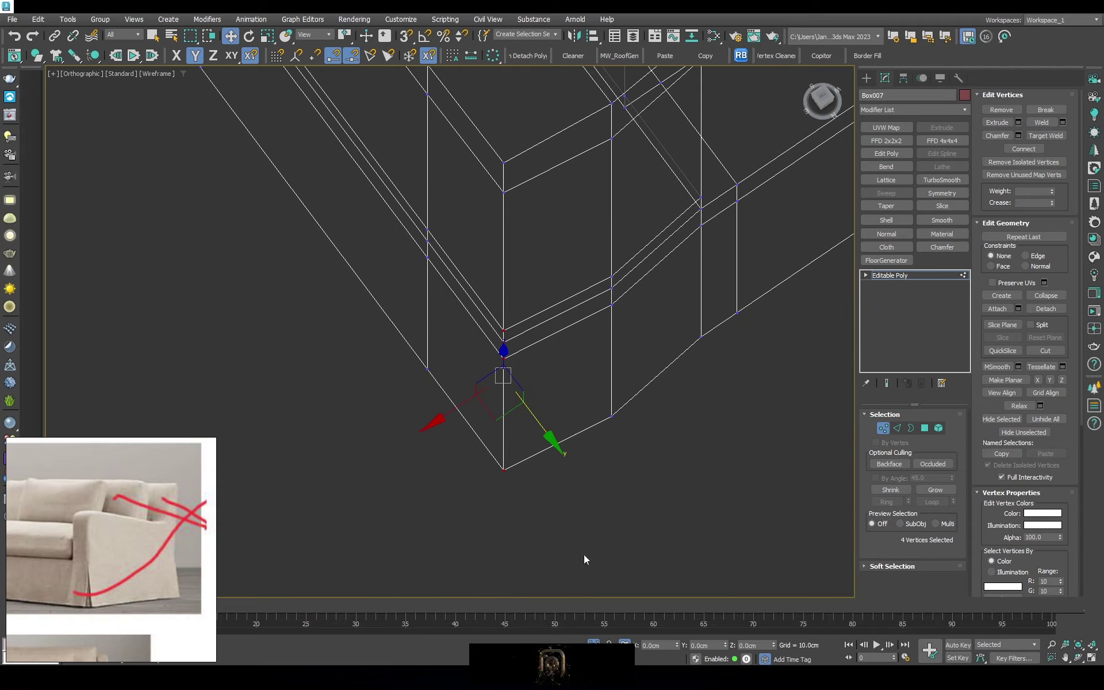
mouse_move(382, 327)
middle_mouse_down("alt")
mouse_move(375, 414)
mouse_move(534, 254)
mouse_move(555, 329)
middle_mouse_up("alt")
middle_click_drag(513, 584, 513, 398)
left_click_drag(512, 398, 465, 481)
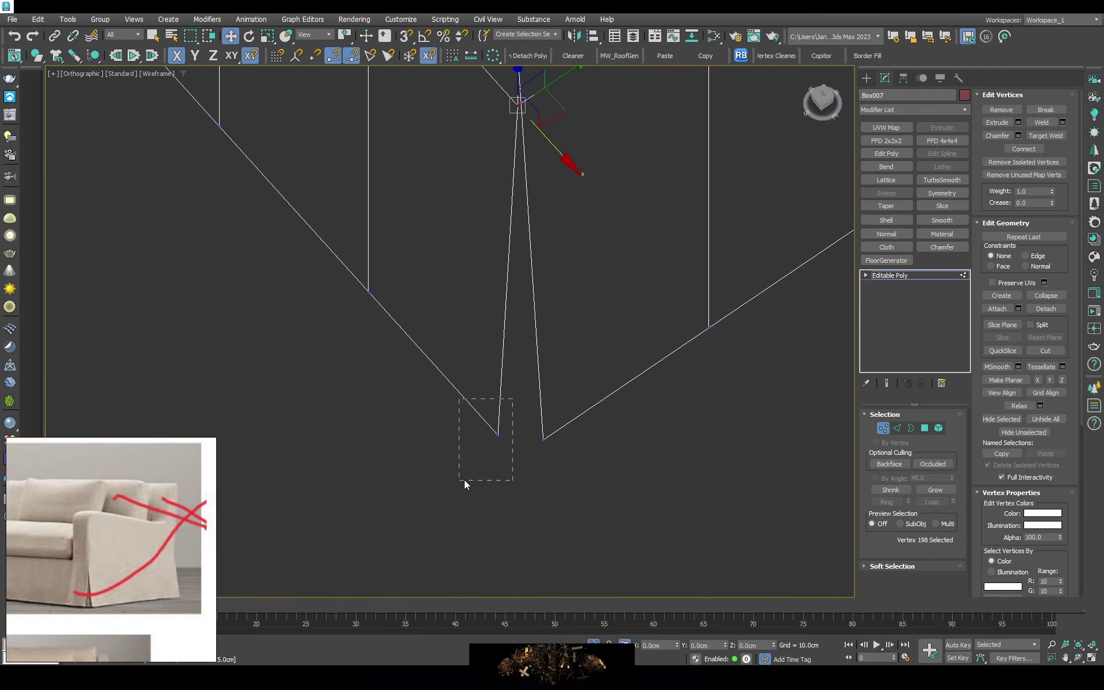
left_click_drag(499, 107, 499, 107)
middle_click_drag(499, 108, 523, 276)
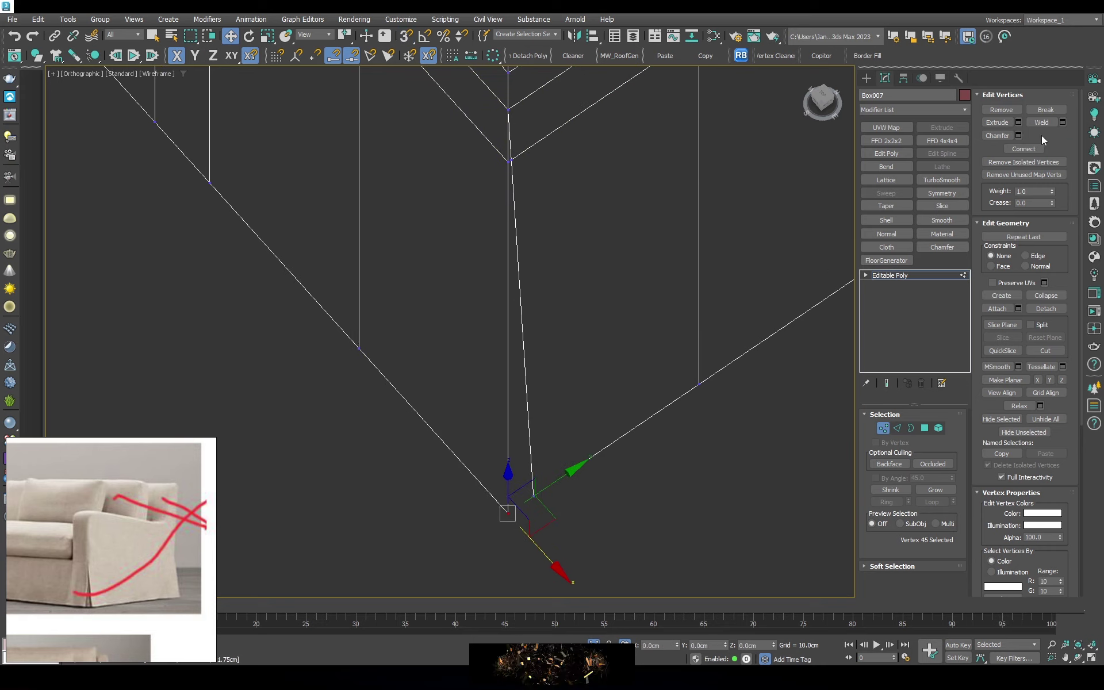
Exit Target Weld and Vertex level, then enable Use NURMS Subdivision
right_click(576, 495)
middle_click_drag(575, 495, 542, 475, "alt")
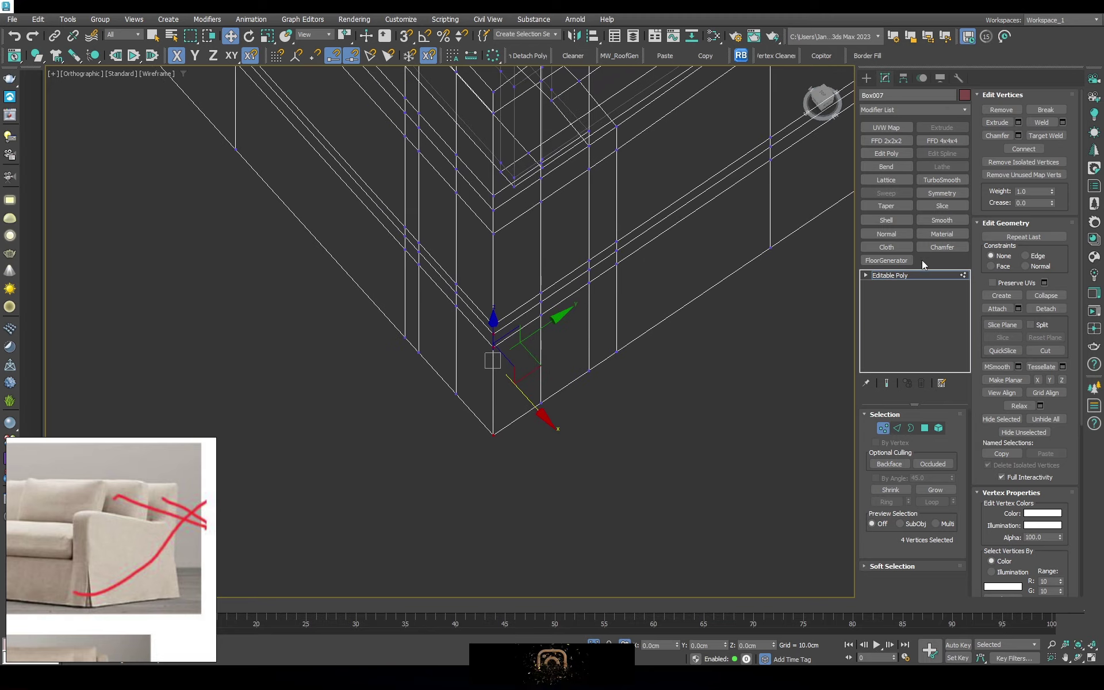
left_click(926, 276)
left_click(990, 392)
Set NURMS Display Iterations to 1 and uncheck Isoline Display
key("F3")
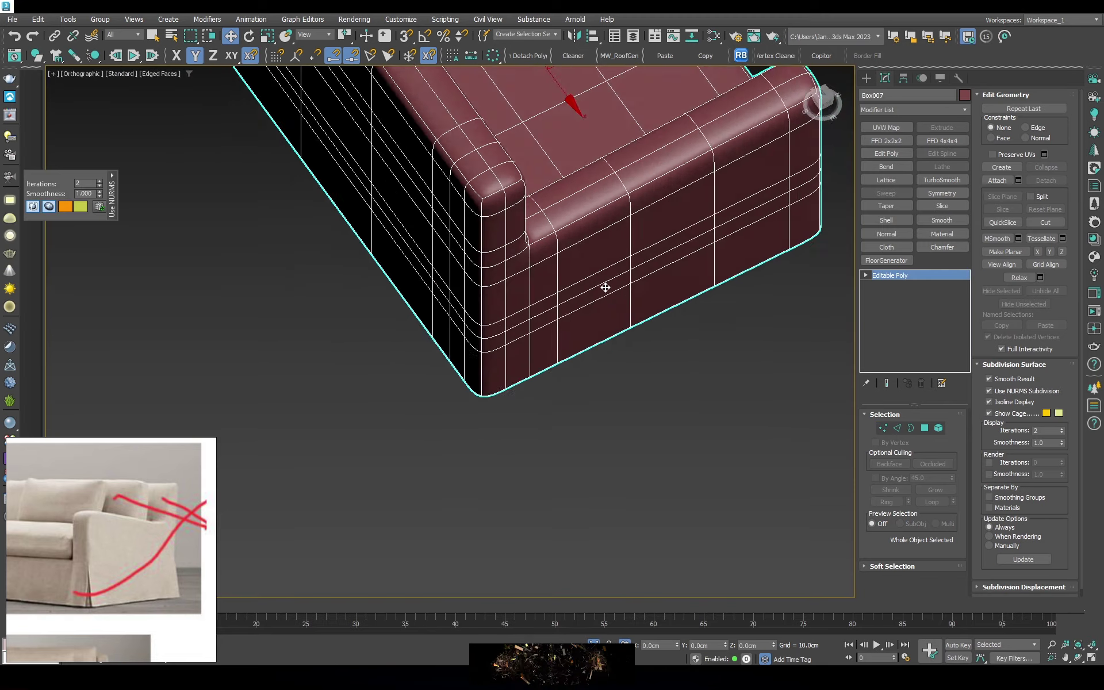
middle_click_drag(604, 288, 575, 279, "alt")
left_click(989, 403)
left_click(1061, 433)
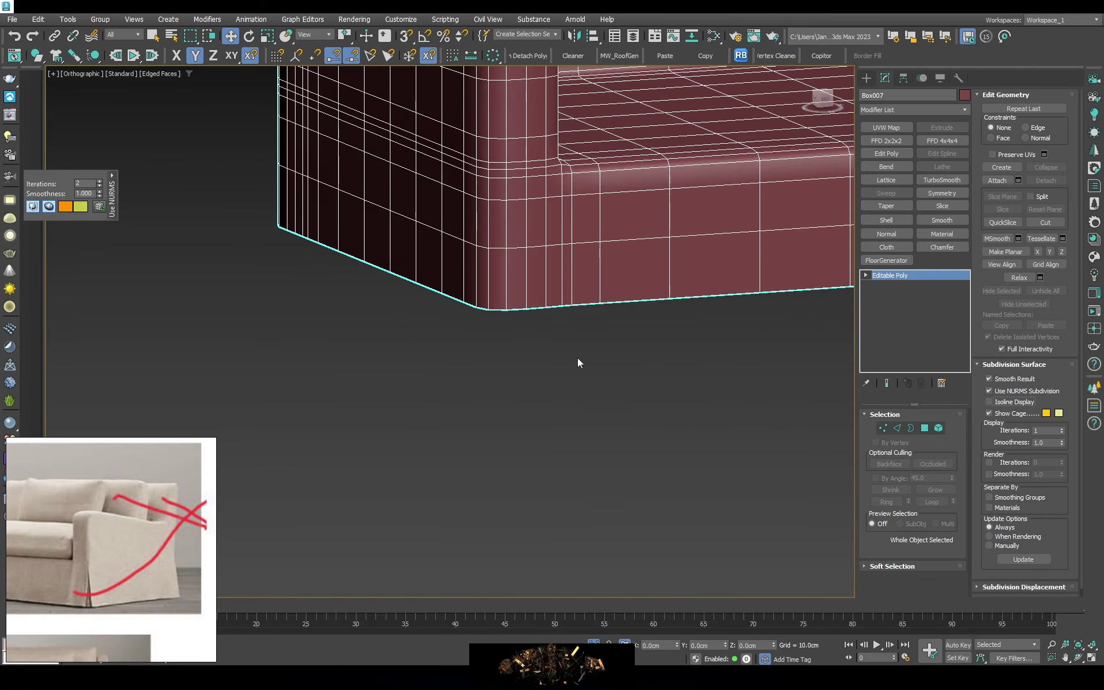
middle_click_drag(579, 363, 581, 387, "alt")
Review the smoothed sofa in Perspective, then Front and Left wireframe views
key("p")
key("z")
mouse_move(627, 317)
middle_mouse_down("alt")
mouse_move(437, 284)
mouse_move(308, 395)
mouse_move(346, 360)
mouse_move(521, 332)
middle_mouse_up("alt")
key("f")
key("F3")
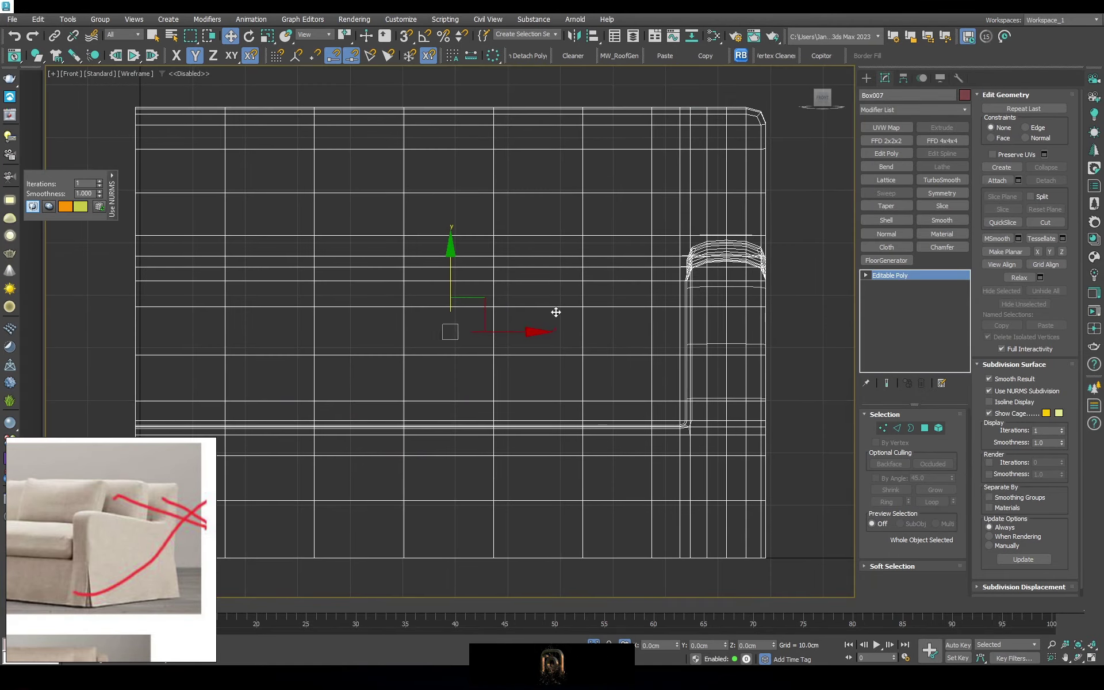
scroll(567, 311, "down", 5)
scroll(575, 322, "down", 1)
key("l")
scroll(568, 345, "down", 2)
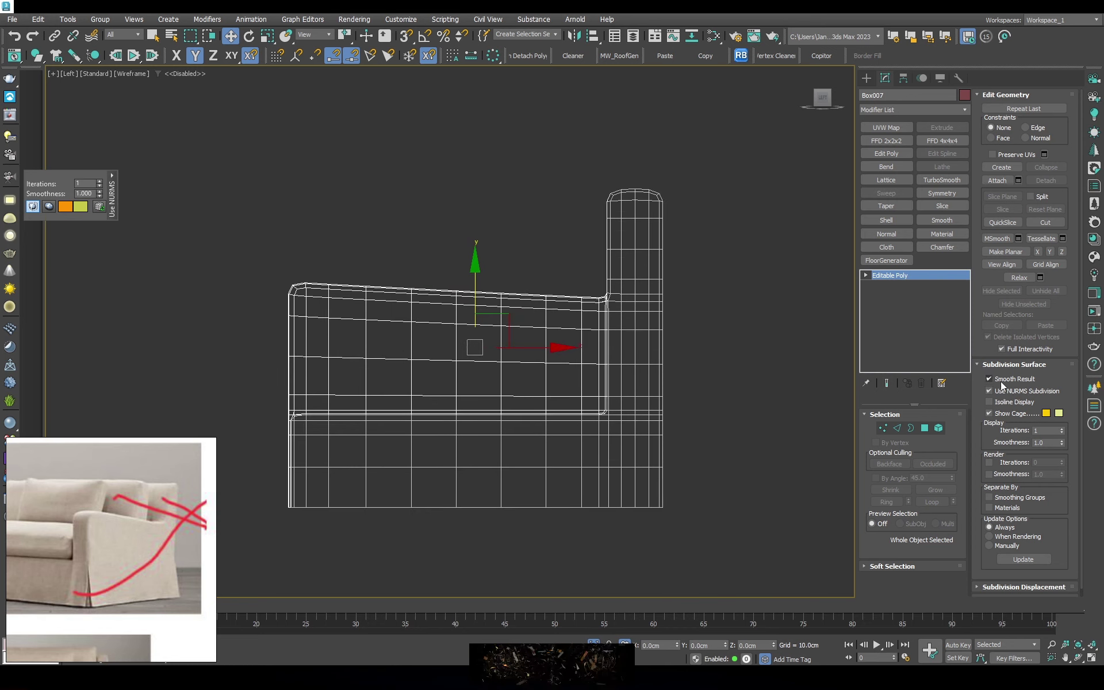
Enter Vertex then Polygon level and trial-select the armrest polygons
key("1")
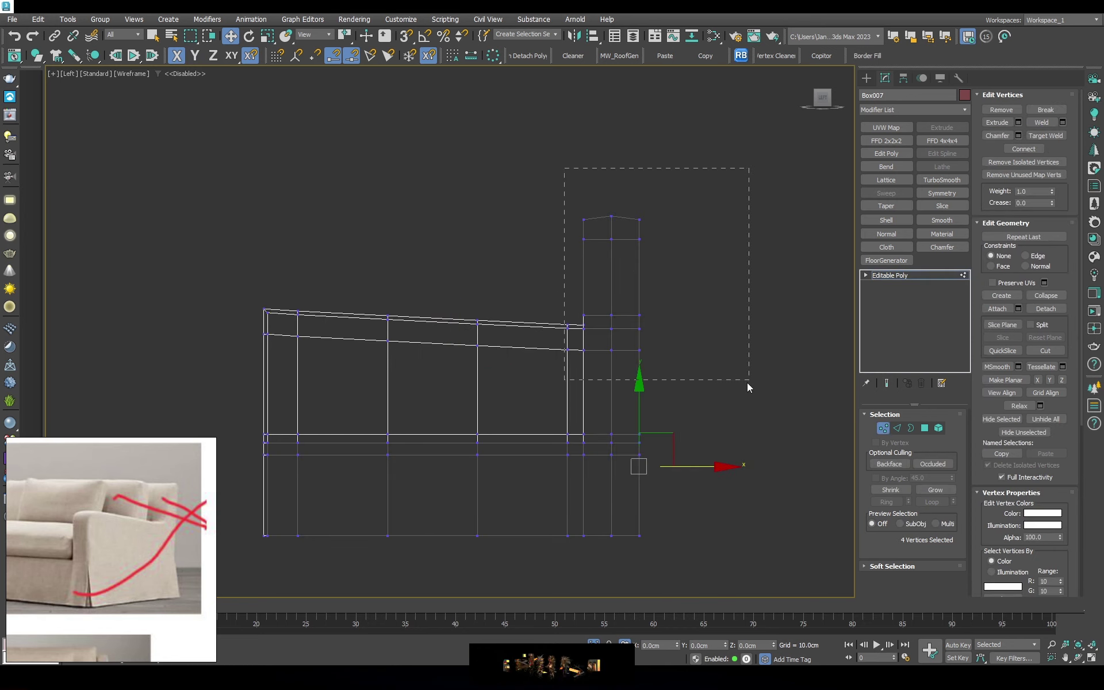
scroll(632, 311, "up", 2)
scroll(643, 302, "down", 2)
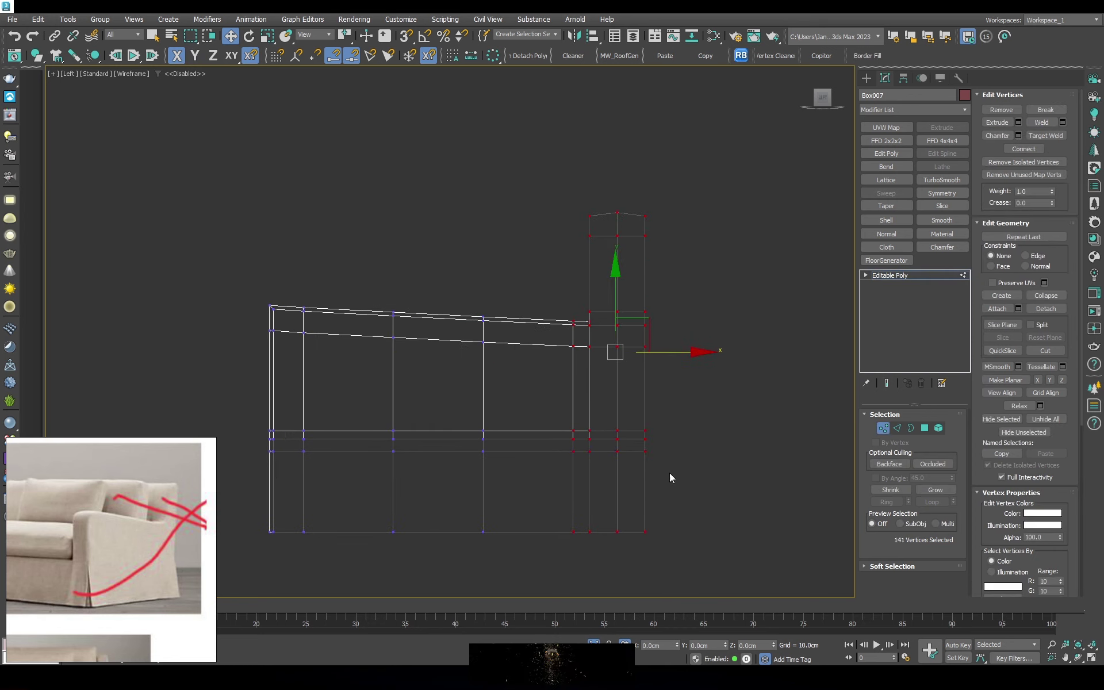
left_click(925, 428)
left_click_drag(718, 119, 584, 605)
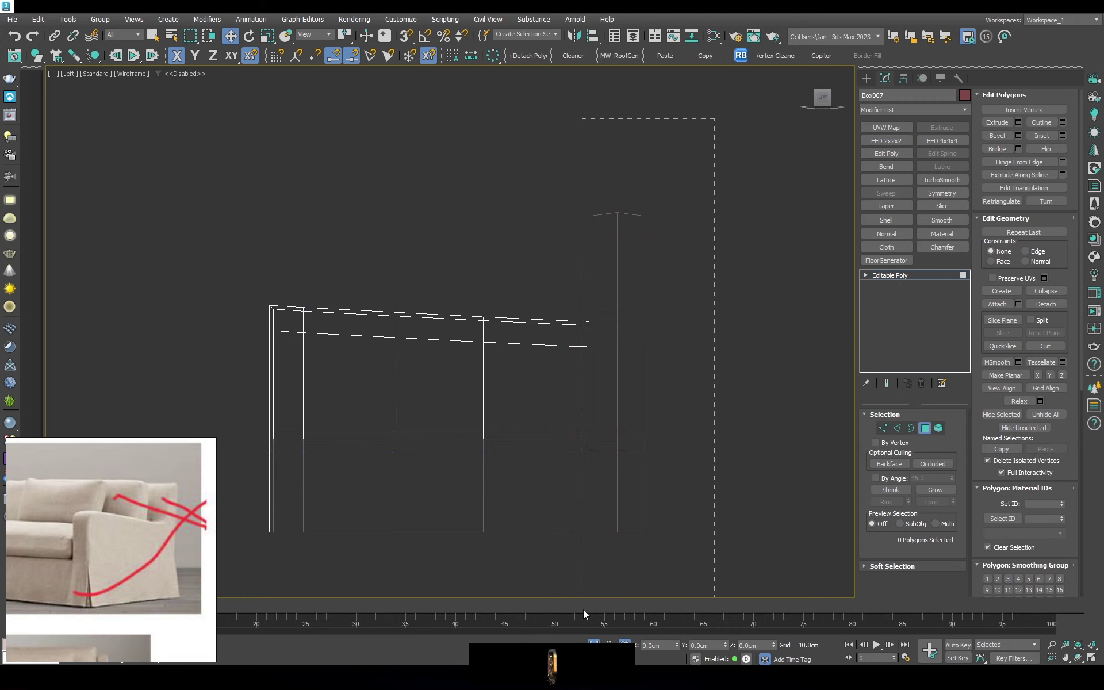
left_click_drag(694, 118, 433, 108)
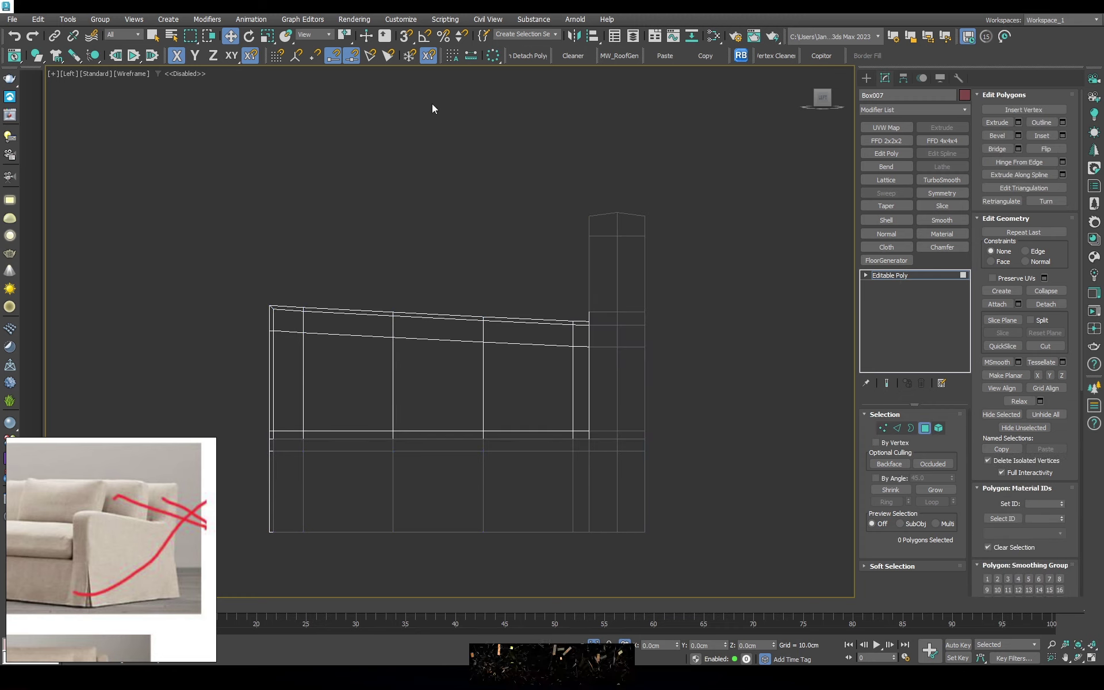
Lean the armrest outward and narrow it with an FFD 2x2x2, then convert to Editable Poly
left_click_drag(745, 656, 768, 378)
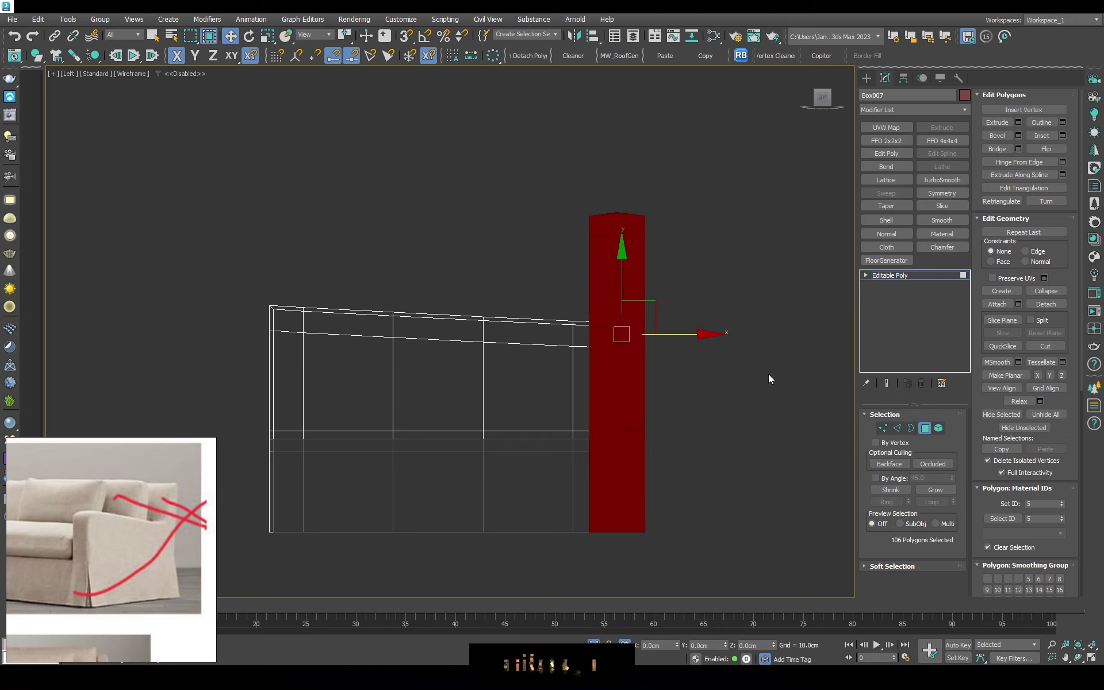
left_click(896, 138)
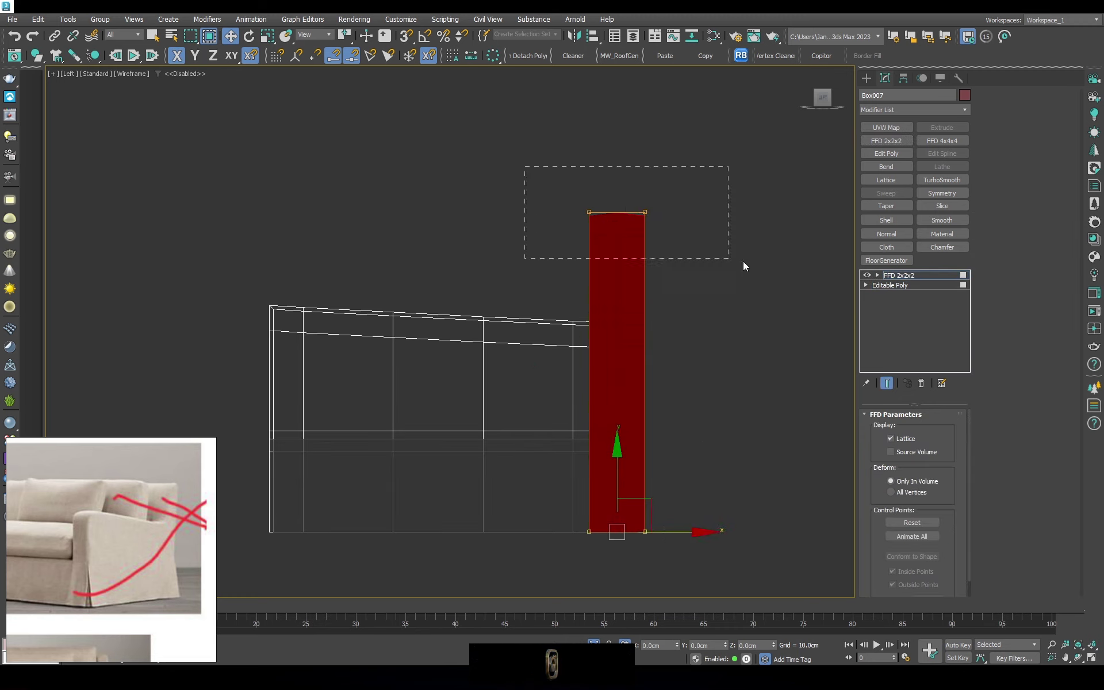
left_click_drag(523, 168, 742, 263)
left_click_drag(674, 213, 685, 218)
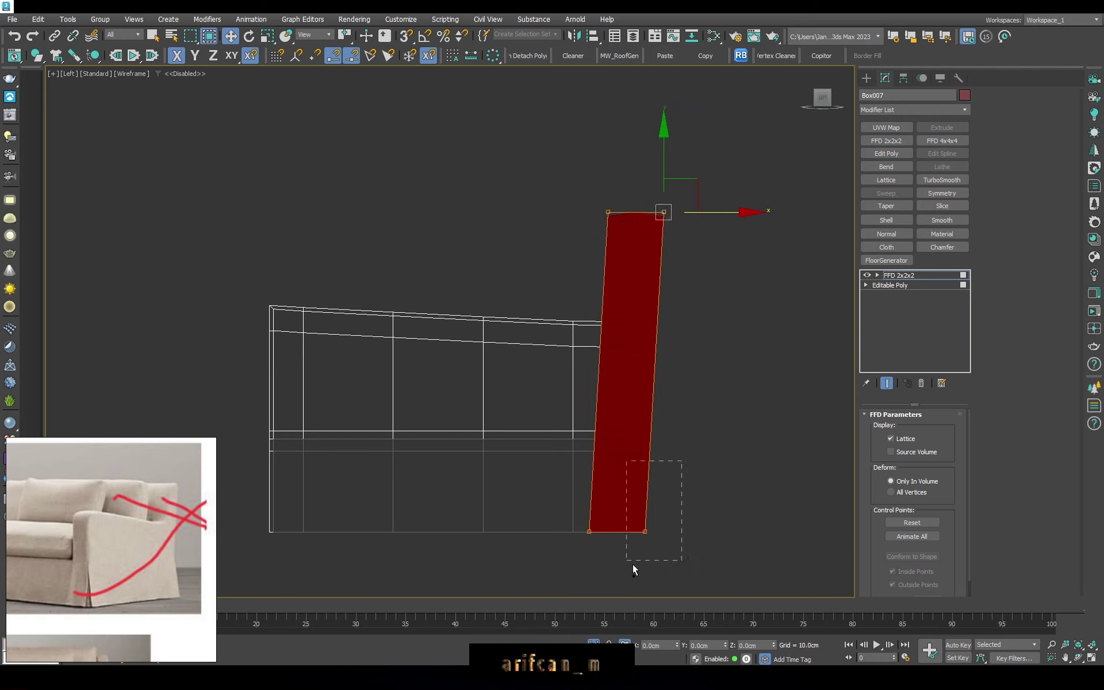
left_click_drag(707, 372, 703, 371)
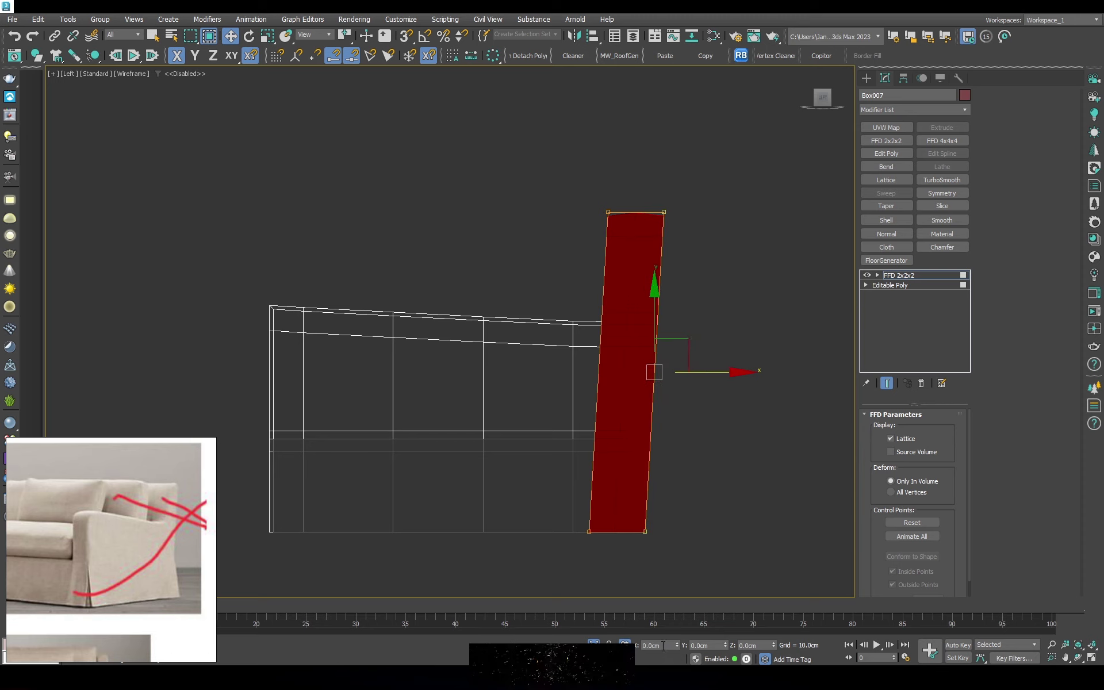
left_click(905, 277)
right_click(667, 262)
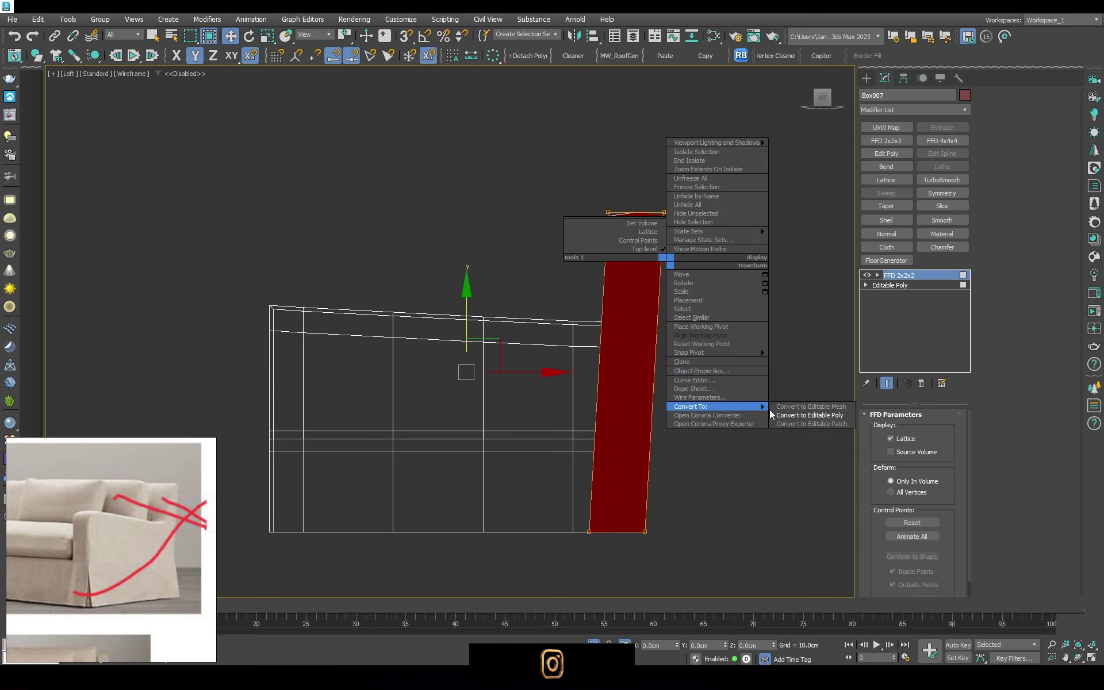
left_click(774, 415)
Select armrest vertices at Vertex level with snapping turned on
key("1")
scroll(679, 143, "up", 3)
scroll(630, 171, "up", 3)
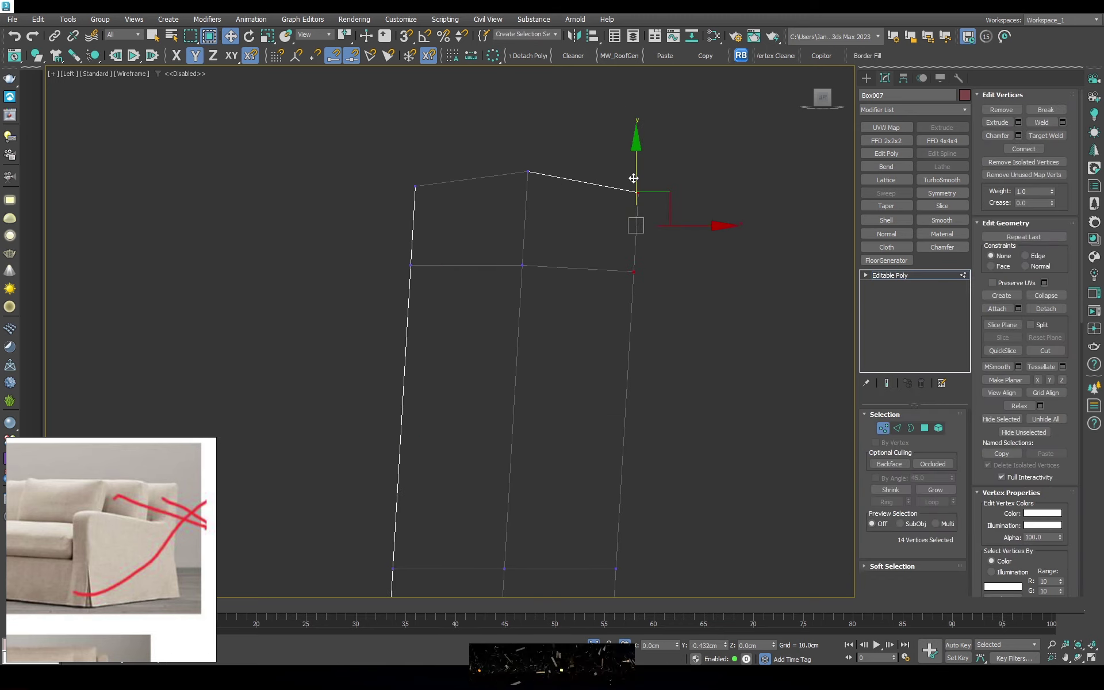
scroll(633, 178, "down", 3)
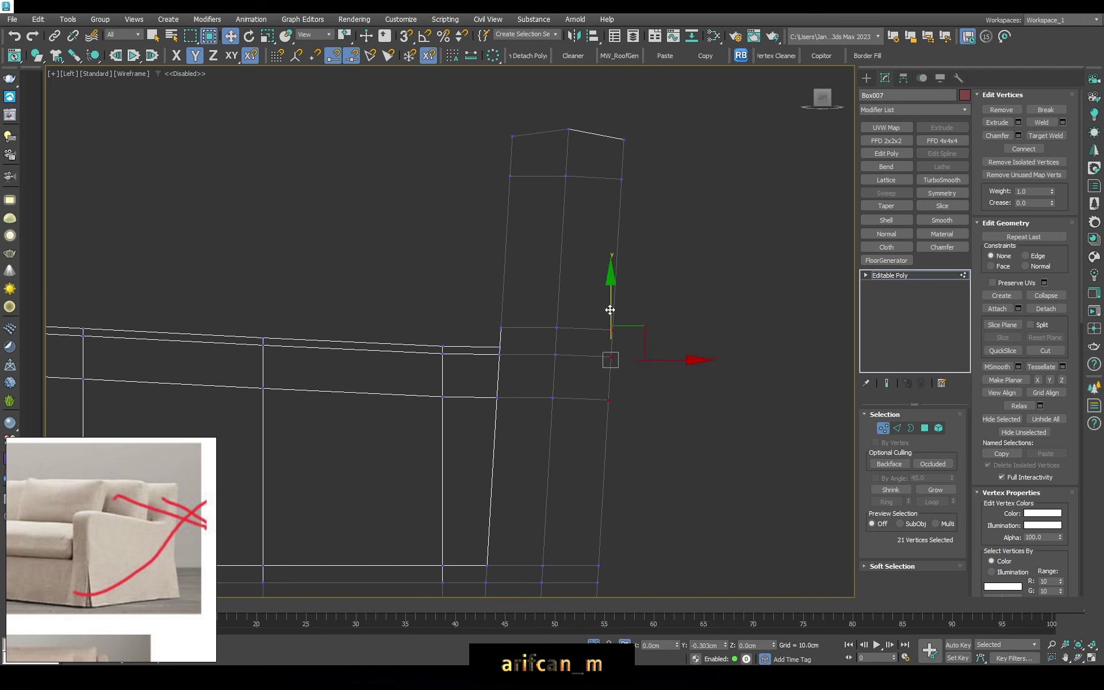
scroll(611, 310, "down", 2)
middle_click_drag(632, 433, 612, 387)
scroll(612, 387, "up", 1)
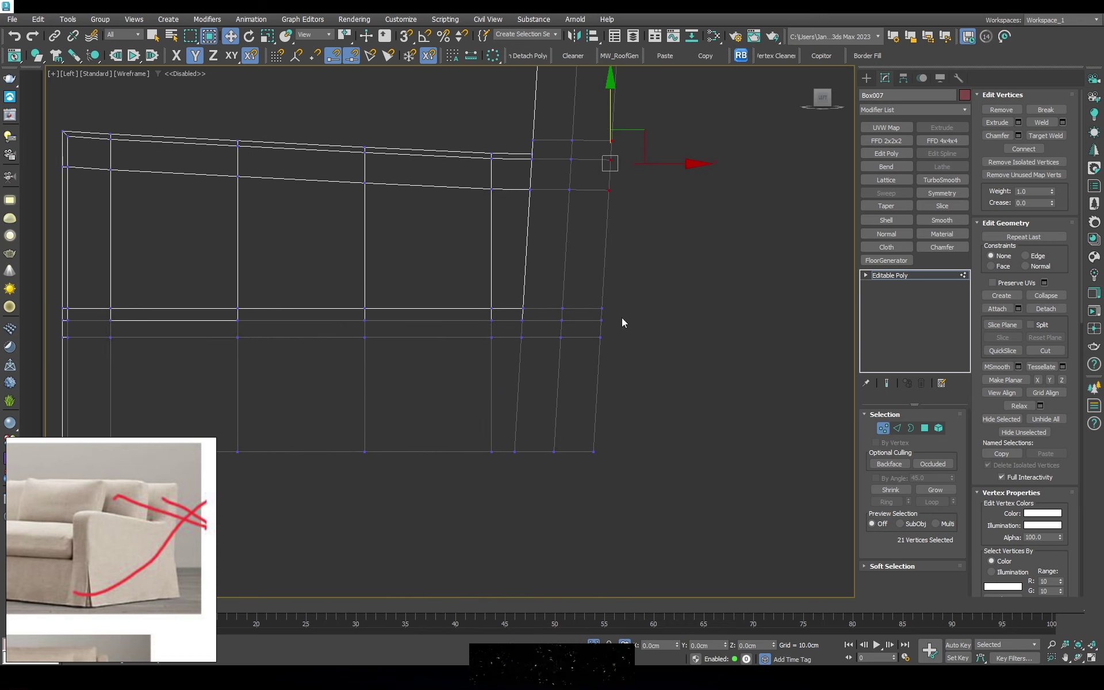
left_click(575, 451)
key("s")
scroll(633, 495, "up", 2)
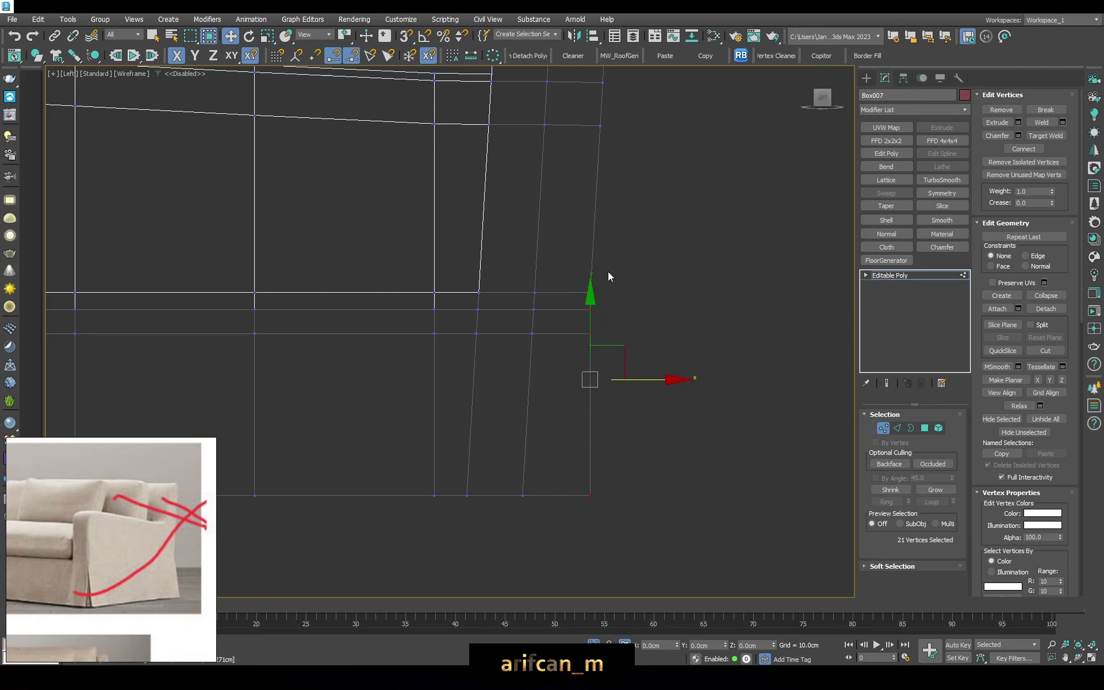
Inspect the tilted armrest in shaded view and leave Vertex level
middle_click_drag(609, 277, 658, 286, "alt")
key("F3")
scroll(658, 276, "up", 3)
scroll(599, 332, "down", 3)
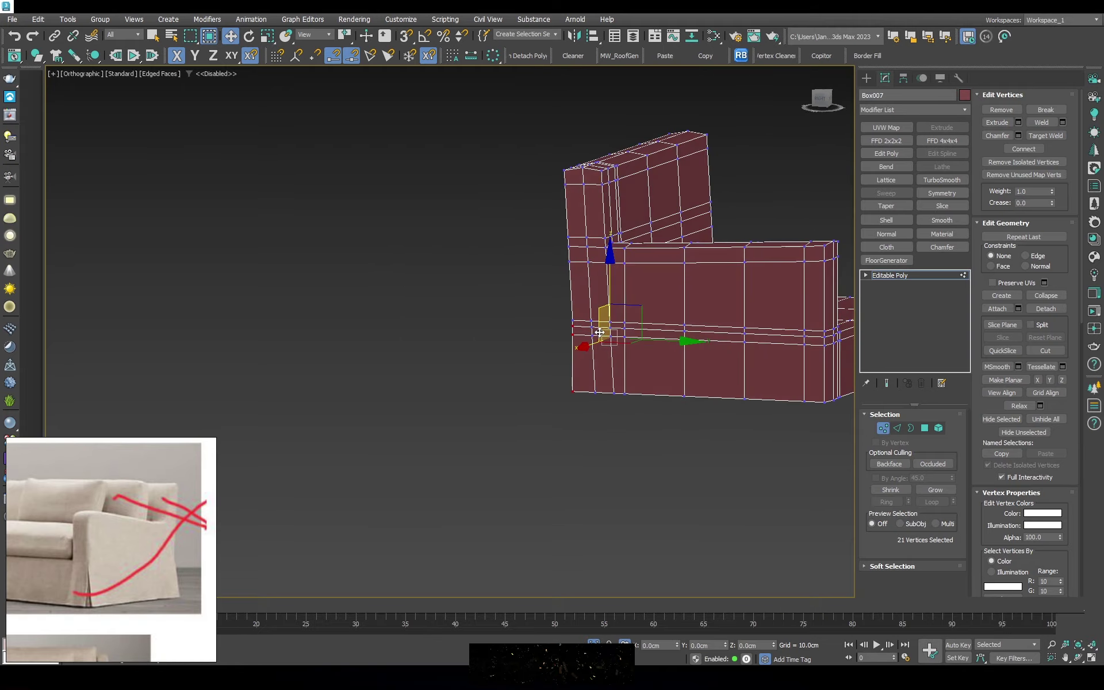
scroll(599, 333, "up", 3)
middle_click_drag(600, 332, 747, 299, "alt")
left_click(886, 276)
Preview the smoothed armrest in Perspective, then frame it in wireframe Left view
key("p")
scroll(685, 323, "up", 3)
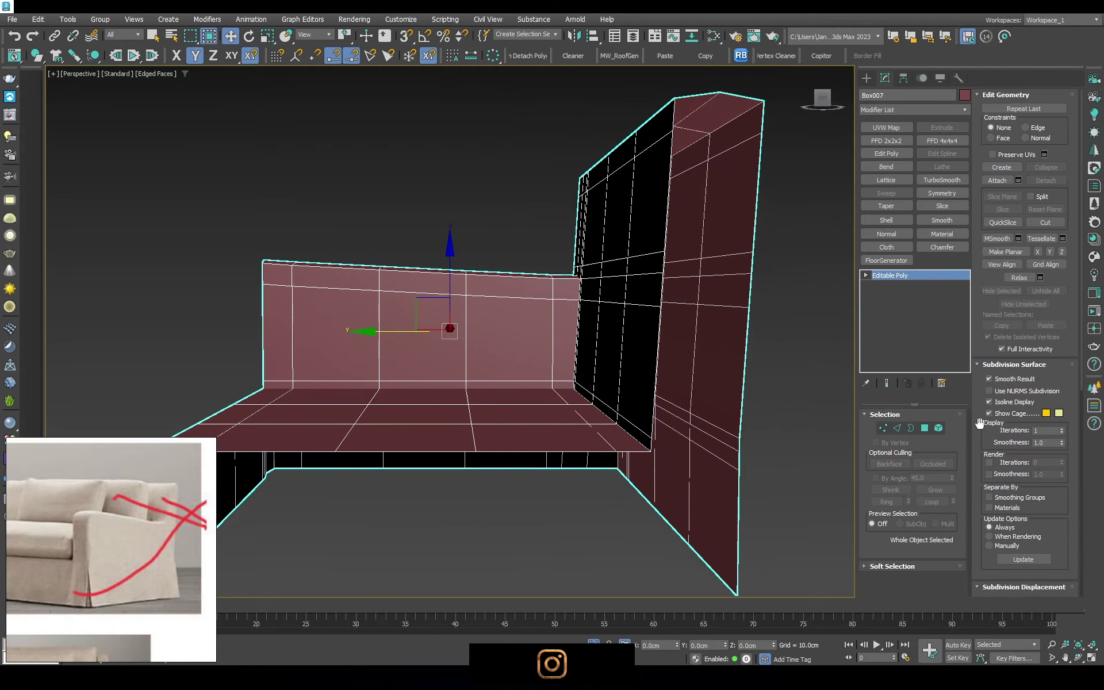
left_click(989, 391)
mouse_move(577, 337)
middle_mouse_down("alt")
mouse_move(660, 335)
mouse_move(658, 250)
mouse_move(676, 280)
middle_mouse_up("alt")
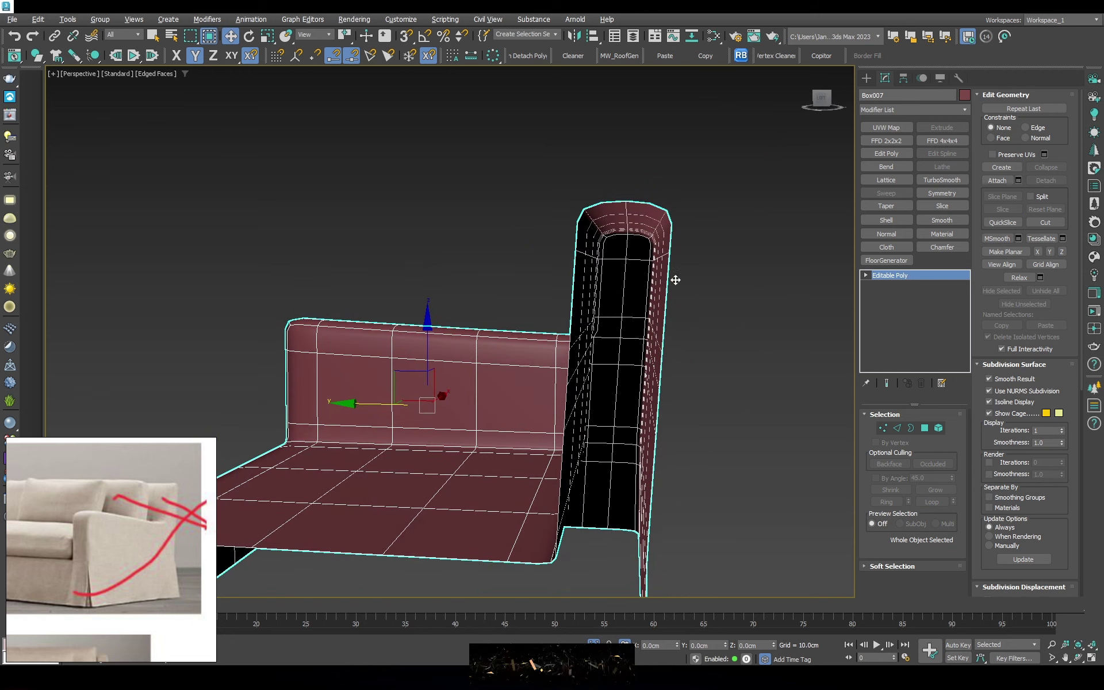
key("l")
key("F3")
scroll(805, 345, "up", 3)
scroll(805, 345, "down", 2)
mouse_move(576, 287)
middle_mouse_down()
mouse_move(471, 200)
mouse_move(630, 236)
middle_mouse_up()
Select the vertices along the armrest top at Vertex level
key("1")
scroll(629, 236, "up", 3)
scroll(727, 155, "down", 2)
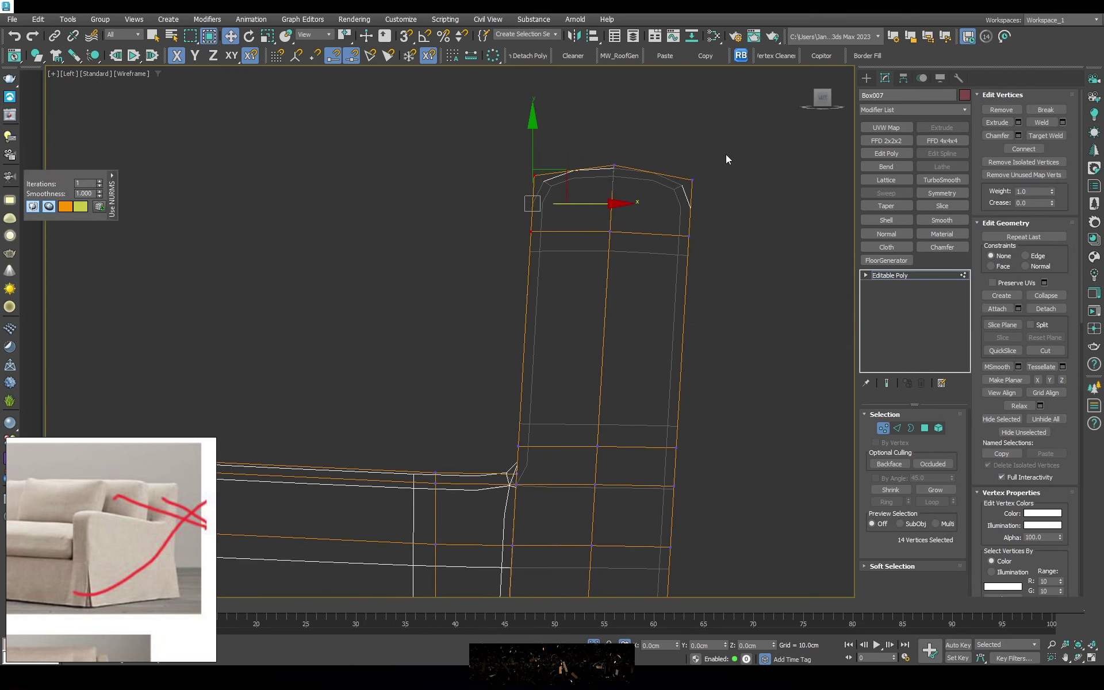
left_click_drag(727, 155, 679, 265, "ctrl")
scroll(617, 188, "up", 2)
key("s")
scroll(654, 163, "down", 2)
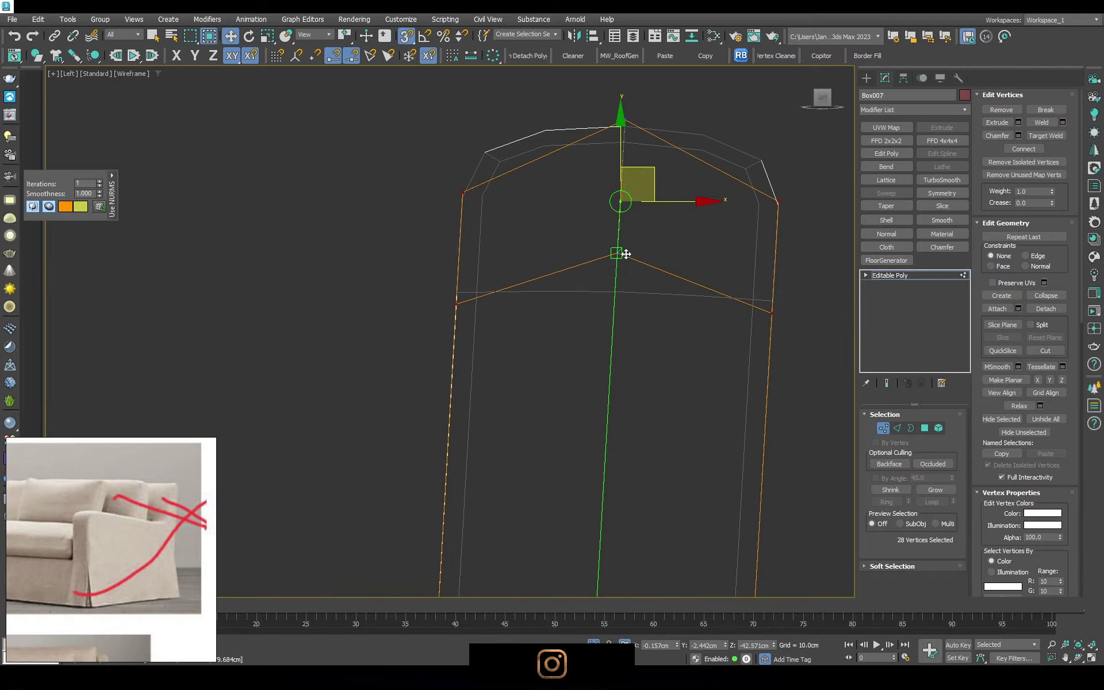
mouse_move(653, 163)
middle_mouse_down("alt")
mouse_move(661, 222)
mouse_move(675, 229)
middle_mouse_up("alt")
scroll(661, 222, "down", 2)
key("F3")
key("s")
scroll(683, 196, "up", 3)
scroll(683, 195, "up", 2)
Select the two armrest corner vertices and return to Left view
left_click(554, 253)
mouse_move(555, 254)
middle_mouse_down("alt")
mouse_move(596, 348)
mouse_move(690, 175)
mouse_move(665, 241)
mouse_move(610, 257)
mouse_move(622, 258)
mouse_move(587, 241)
mouse_move(308, 264)
mouse_move(483, 230)
middle_mouse_up("alt")
left_click(307, 263)
scroll(308, 263, "up", 3)
key("f")
key("l")
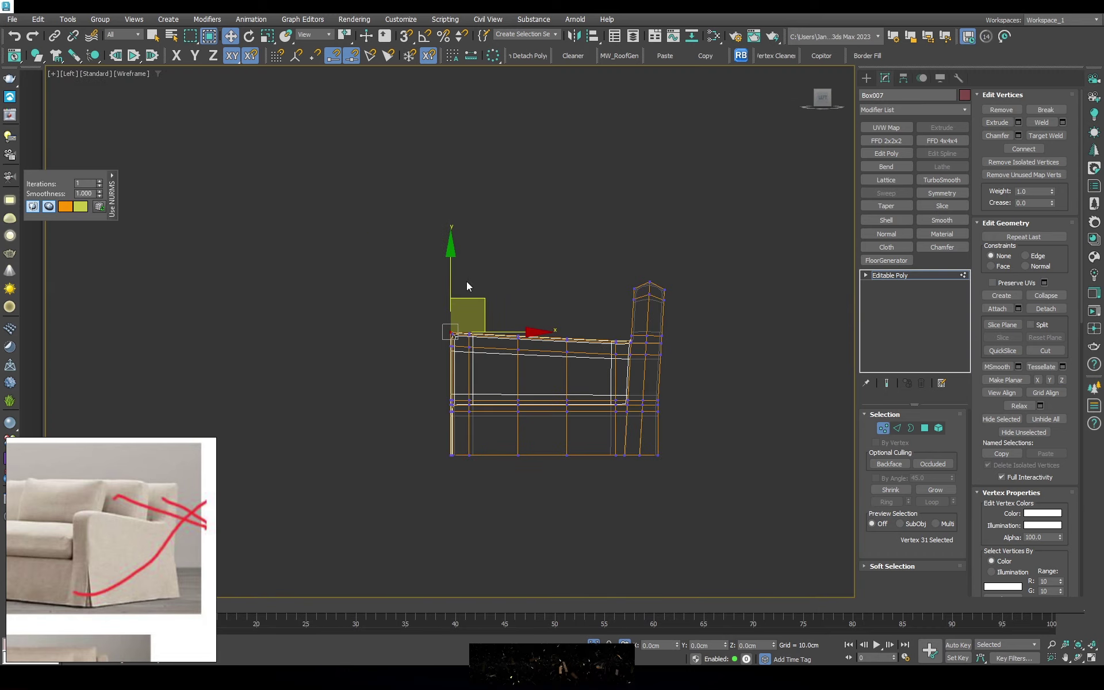
scroll(467, 281, "up", 4)
Snap the frame's three top-corner vertices into line with their row
left_click_drag(403, 259, 342, 337)
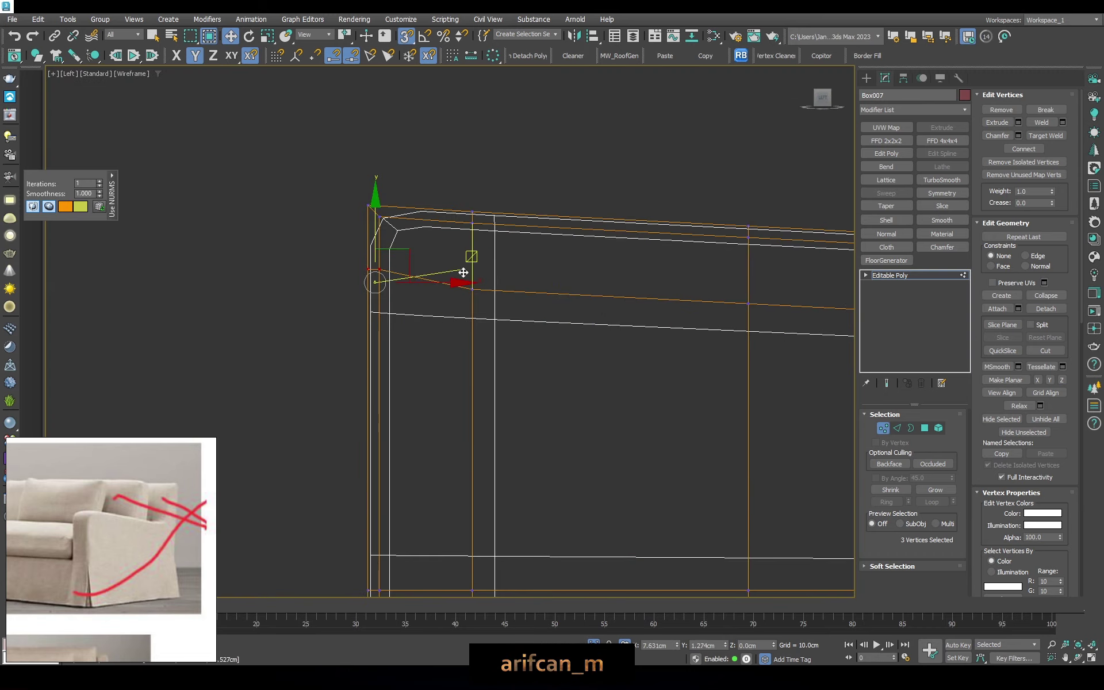
left_click_drag(763, 292, 763, 292)
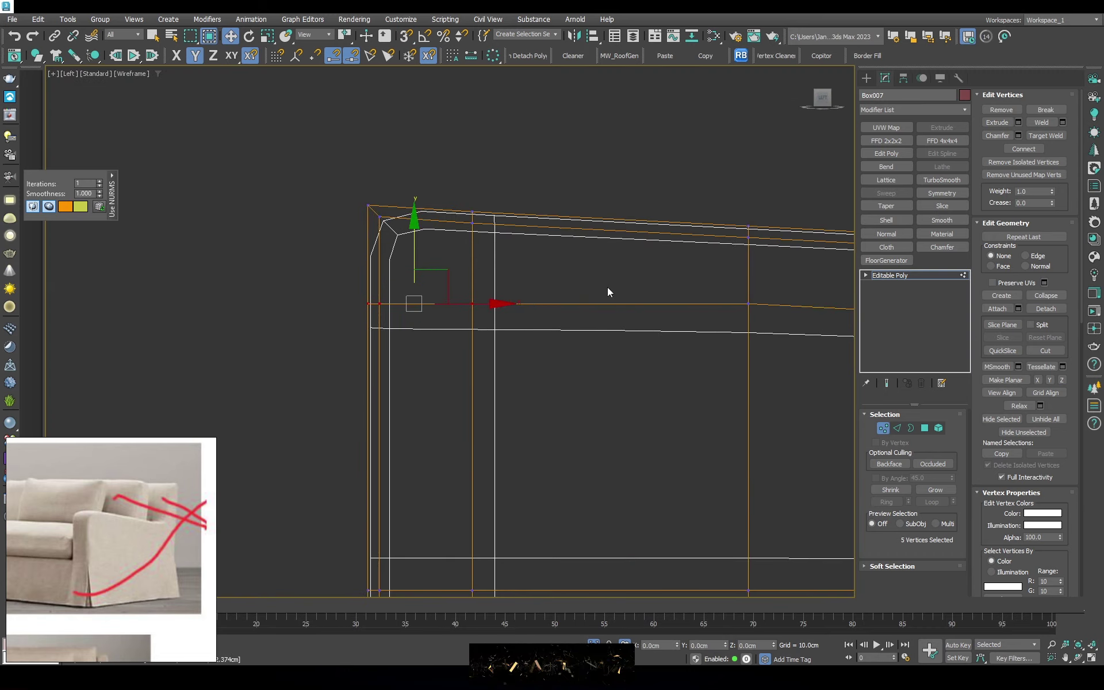
key("s")
scroll(498, 272, "down", 3)
left_click_drag(645, 325, 645, 291)
key("s")
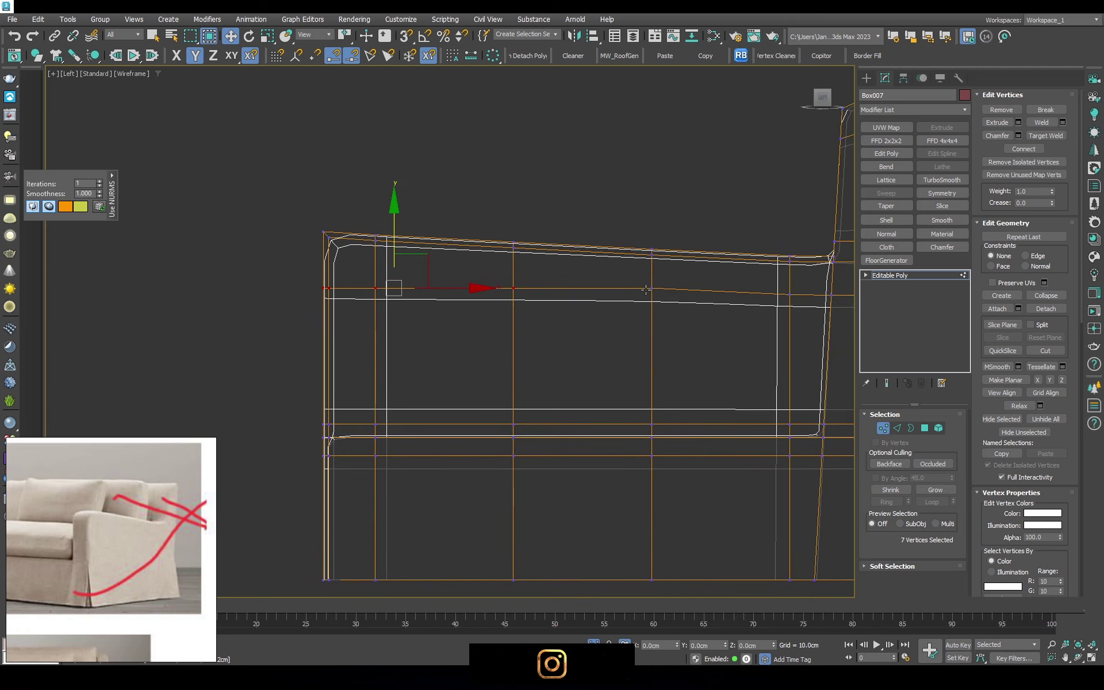
left_click(792, 293)
key("s")
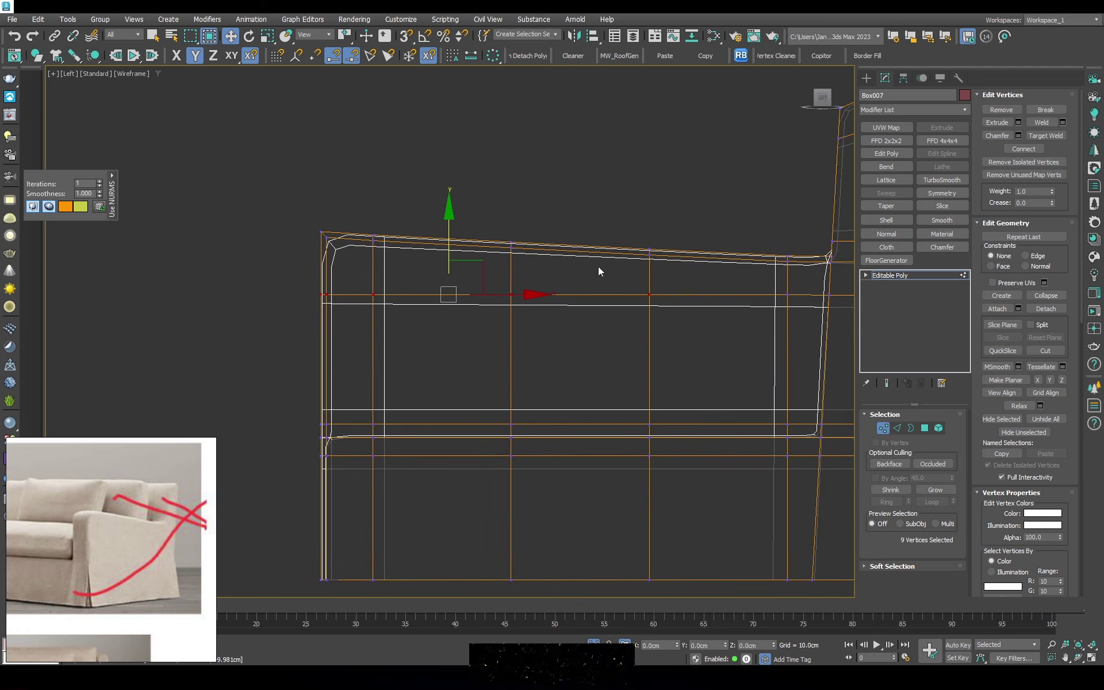
scroll(598, 267, "down", 3)
Move the three top-left corner vertices inward along X and check the shaded corner
left_click_drag(411, 470, 410, 471)
scroll(410, 287, "up", 2)
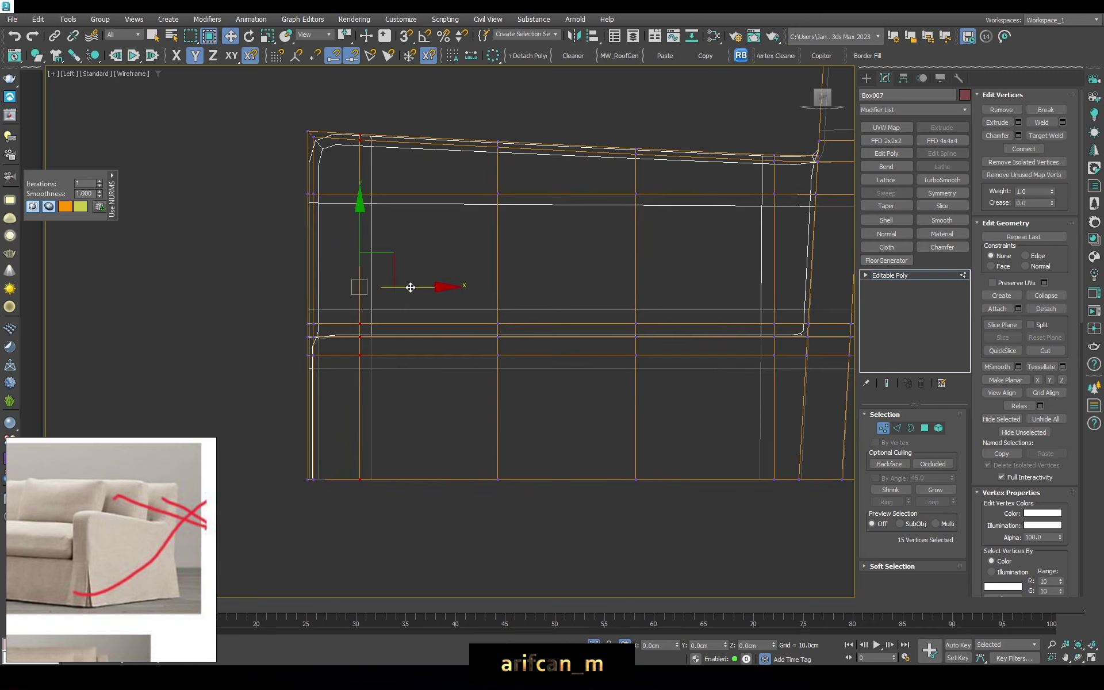
scroll(402, 167, "up", 2)
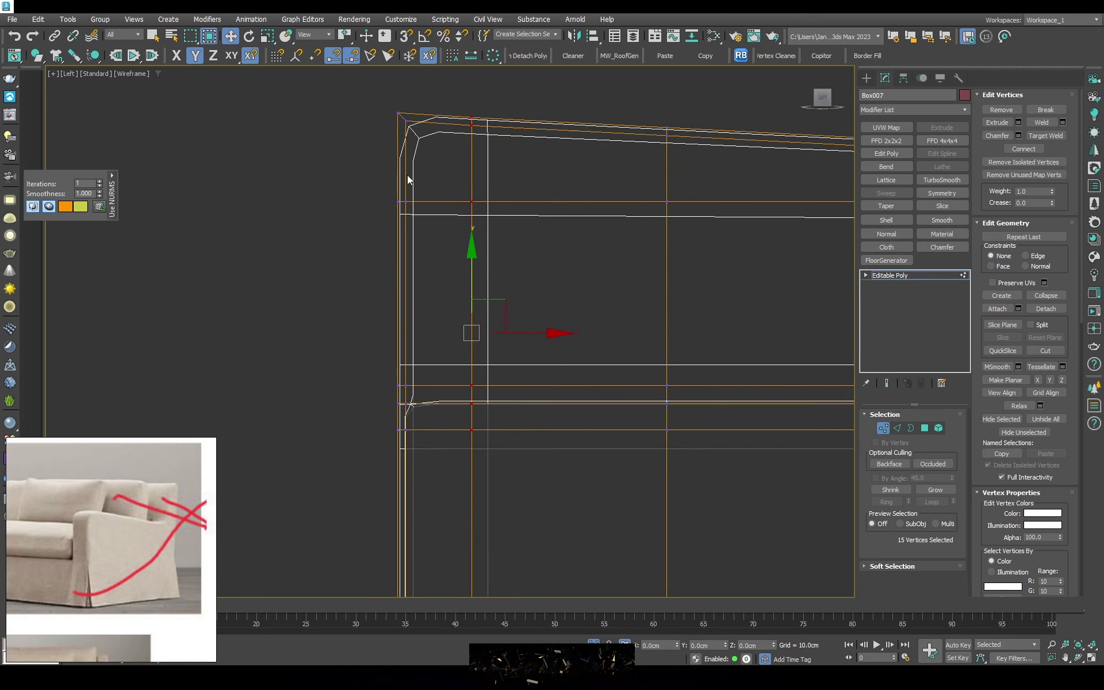
left_click_drag(397, 167, 416, 184)
scroll(417, 190, "up", 1)
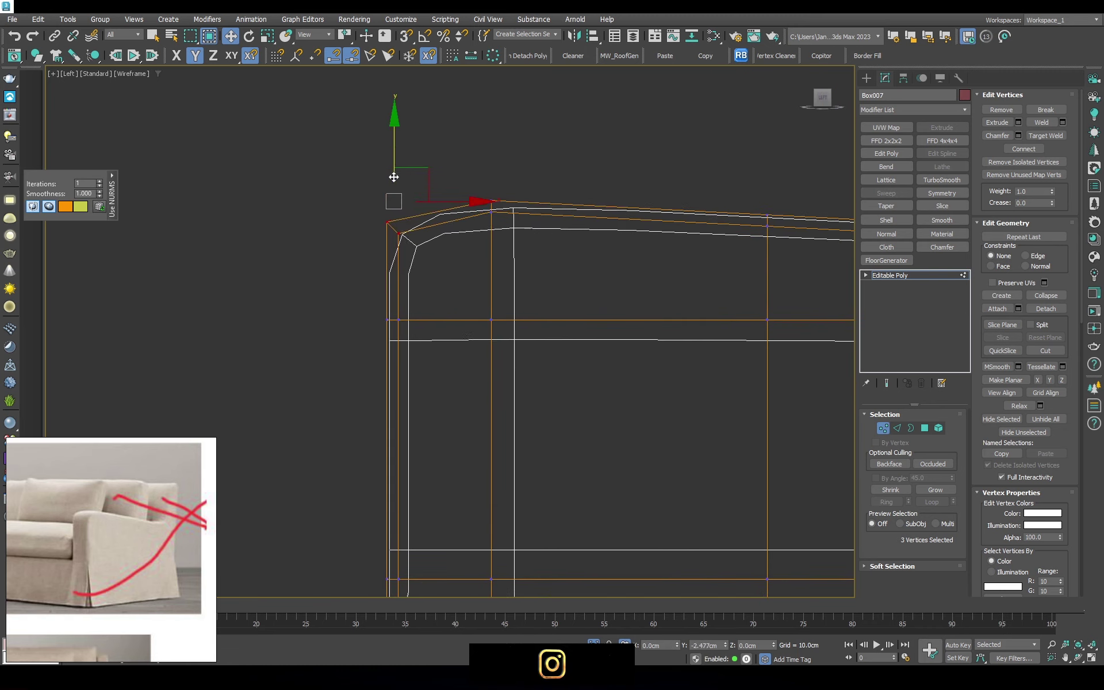
left_click_drag(440, 246, 460, 245)
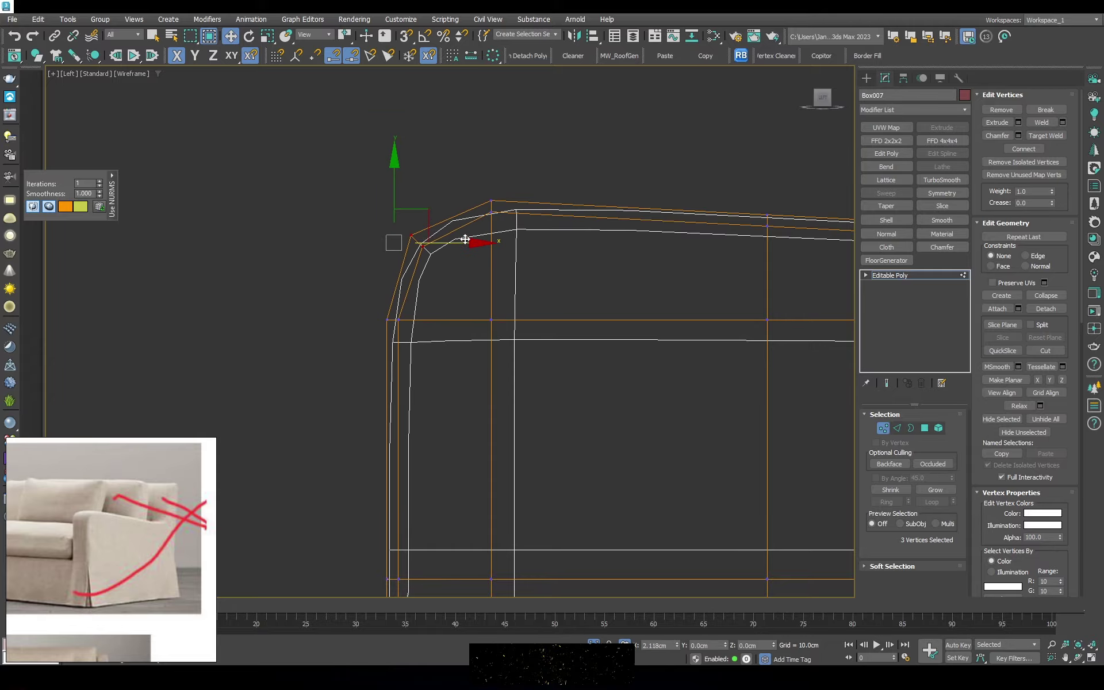
mouse_move(465, 239)
middle_mouse_down("alt")
mouse_move(469, 246)
mouse_move(357, 238)
middle_mouse_up("alt")
key("F3")
left_click_drag(357, 238, 345, 233)
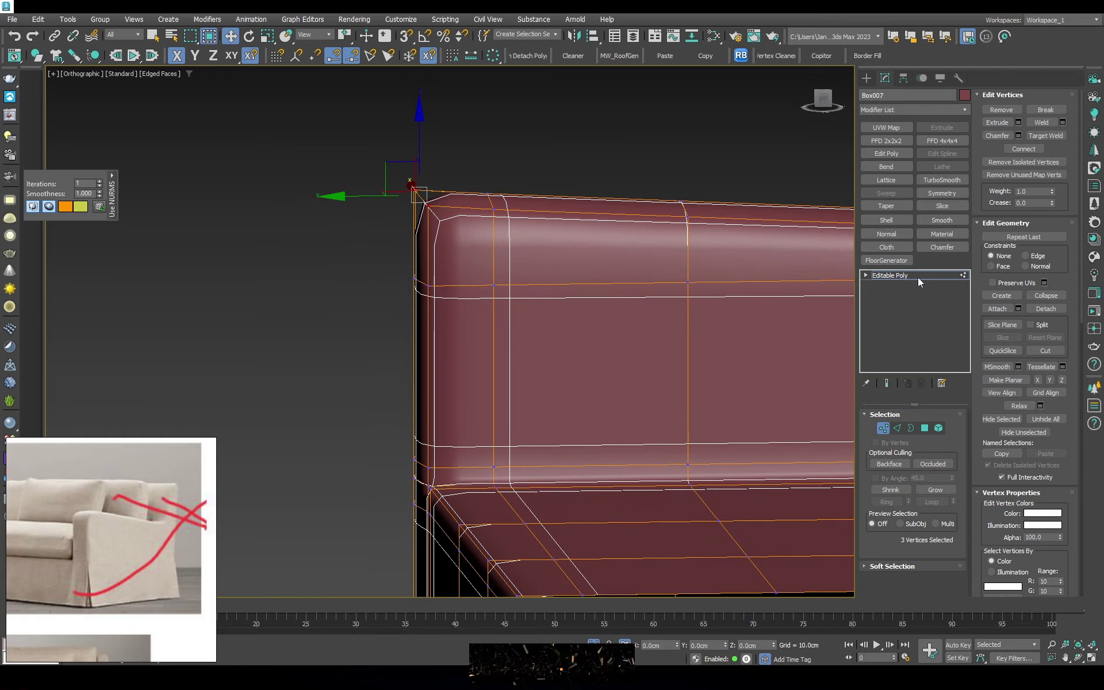
Turn off smoothing and select the armrest's front corner edge in Edge mode
left_click(889, 275)
mouse_move(441, 249)
middle_mouse_down("alt")
mouse_move(402, 253)
mouse_move(638, 317)
middle_mouse_up("alt")
left_click(990, 391)
key("2")
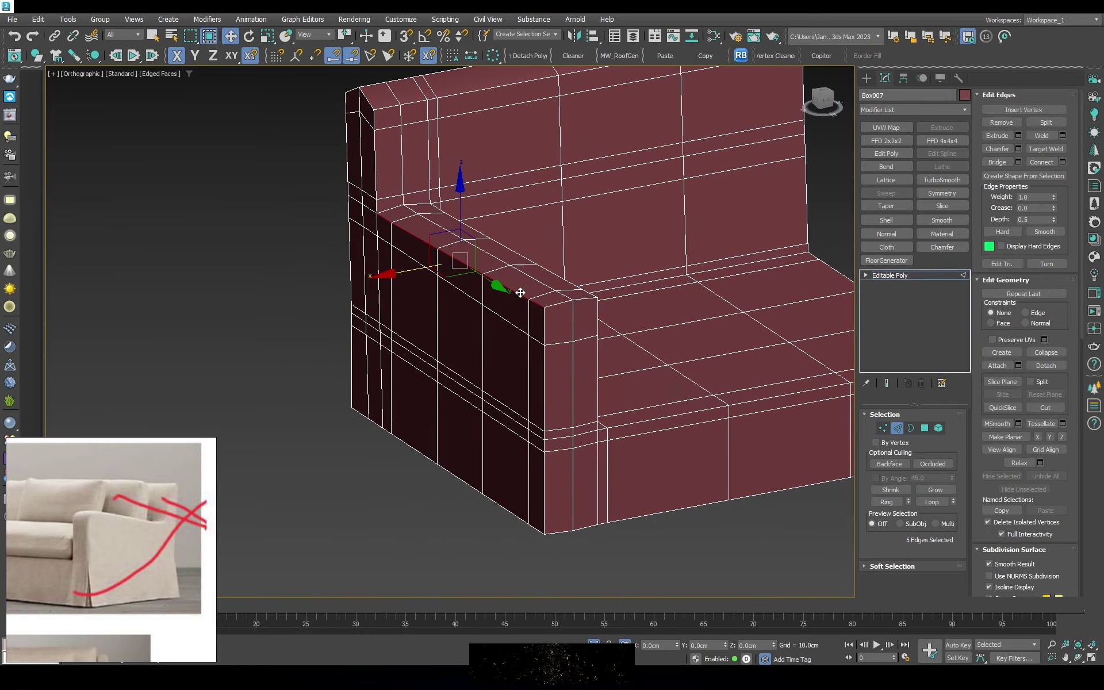
left_click(545, 328)
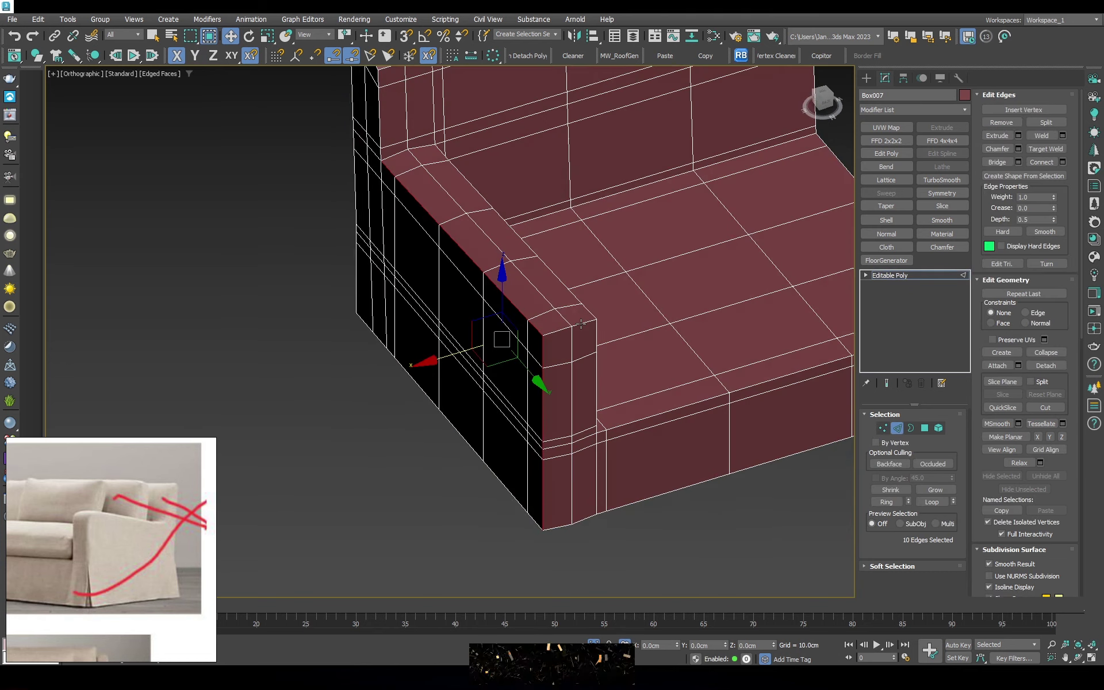
middle_click_drag(562, 338, 748, 322, "alt")
Check the armrest with NURMS on and Isoline Display off, then disable NURMS
left_click(890, 275)
left_click(1049, 390)
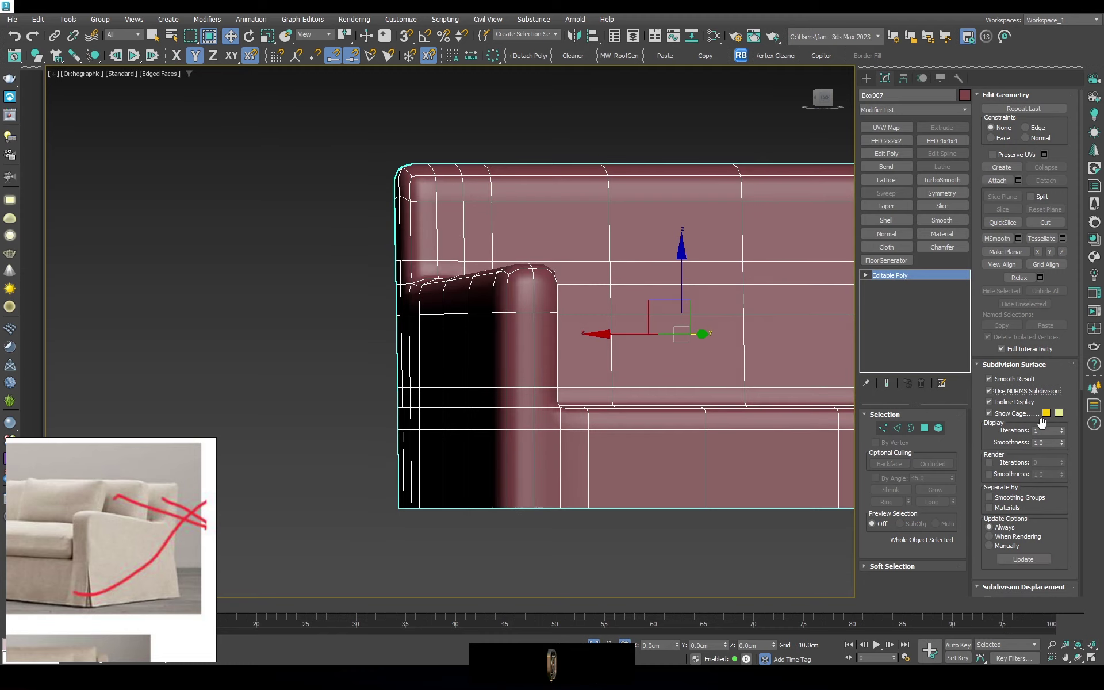
left_click(1001, 402)
middle_click_drag(575, 322, 518, 299, "alt")
scroll(522, 298, "up", 3)
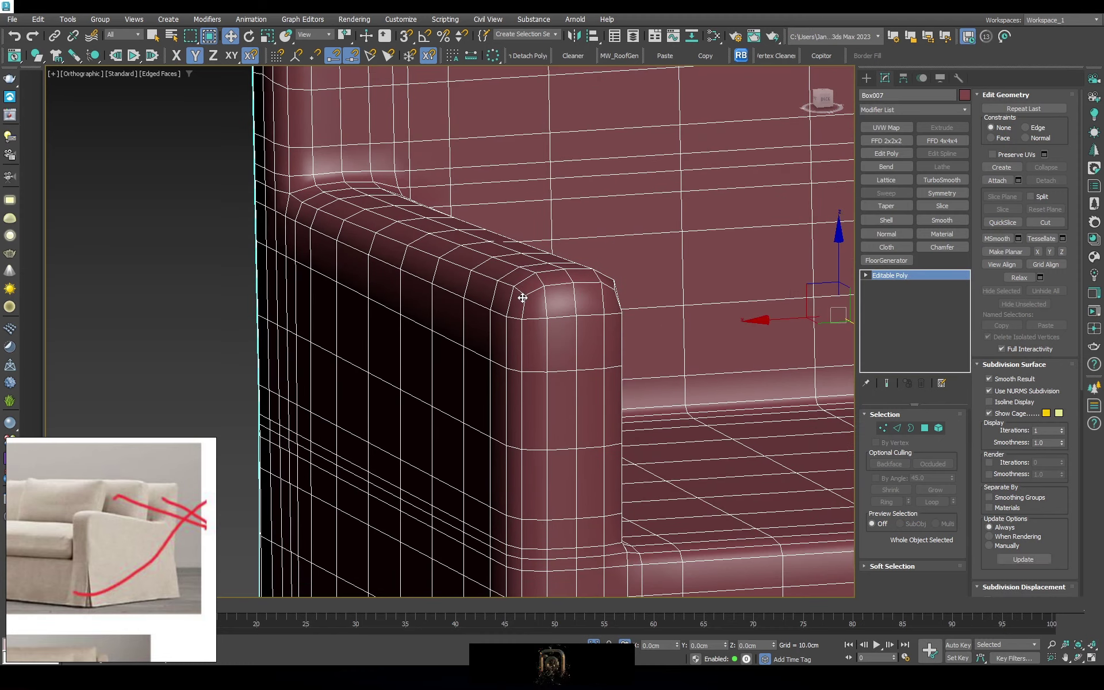
left_click(989, 391)
Double-click to select the armrest edge loops, narrowing to its top edges
key("2")
double_click(406, 226)
middle_click_drag(406, 226, 591, 298, "alt")
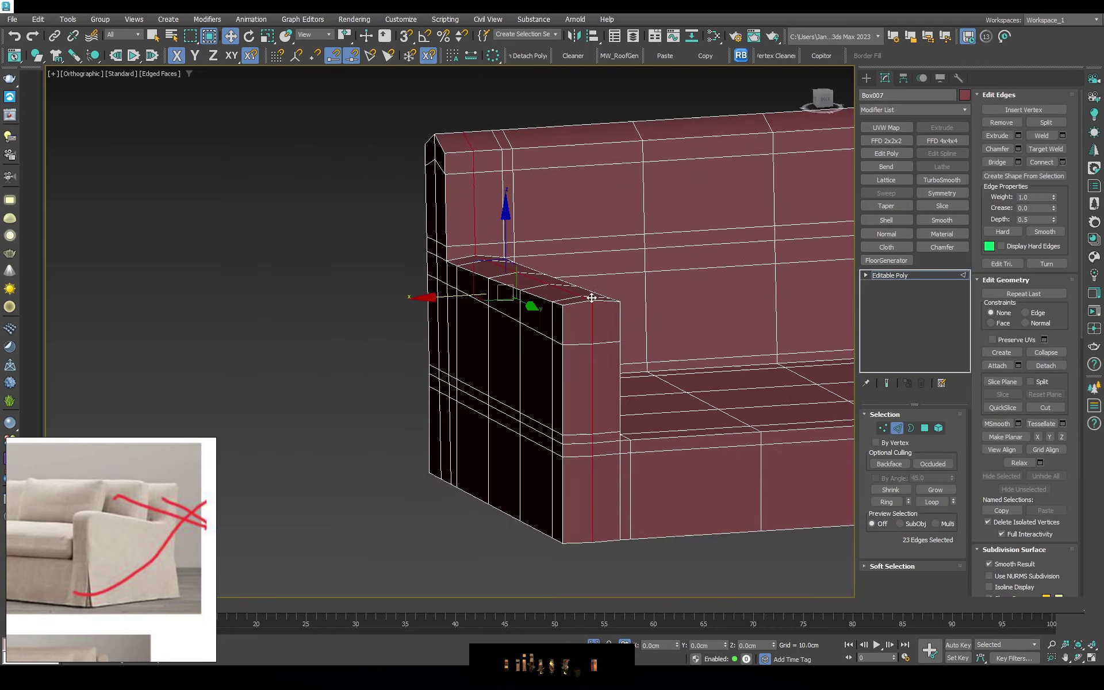
left_click_drag(592, 271, 513, 395)
middle_click_drag(513, 279, 494, 248, "alt")
key("F3")
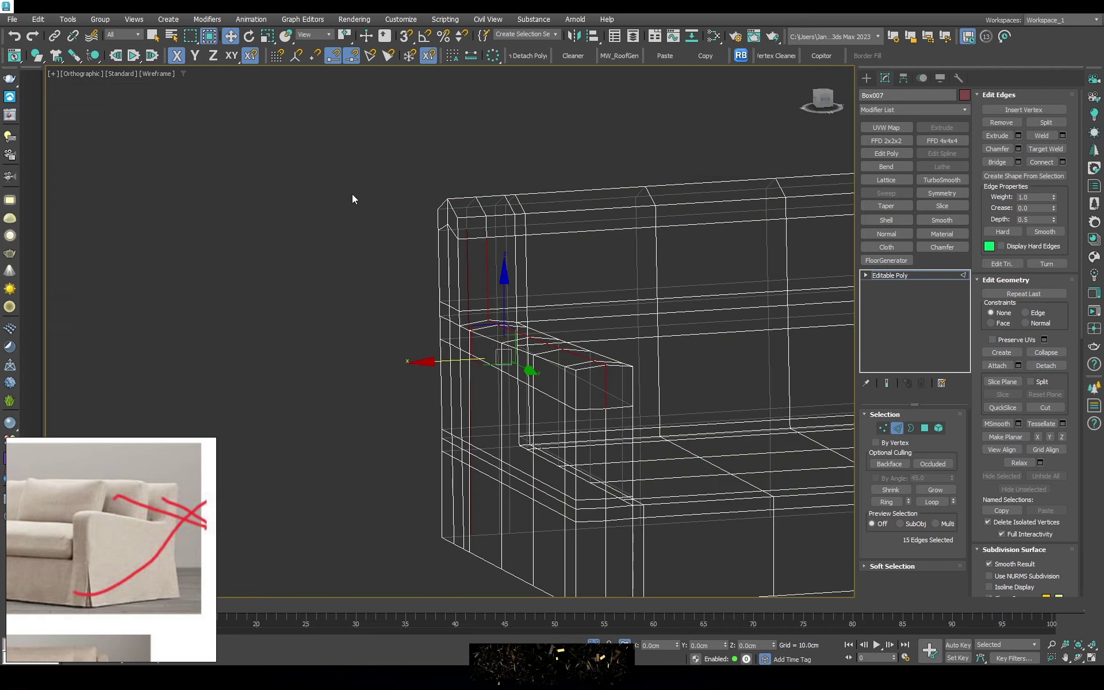
middle_click_drag(428, 302, 373, 244, "alt")
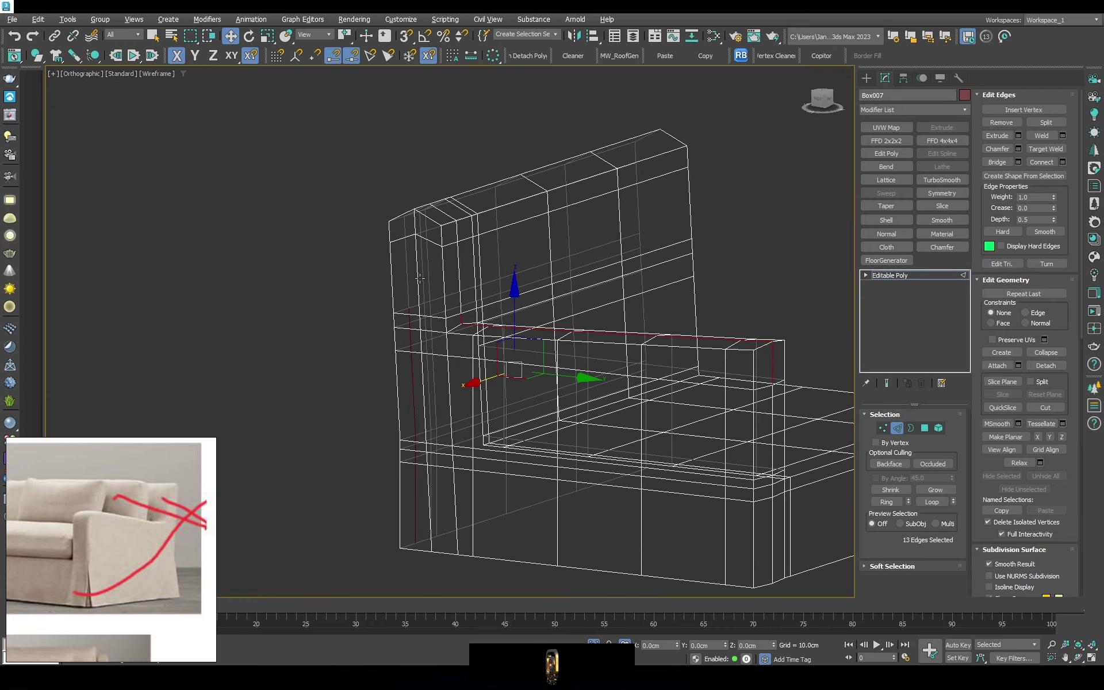
scroll(460, 305, "up", 3)
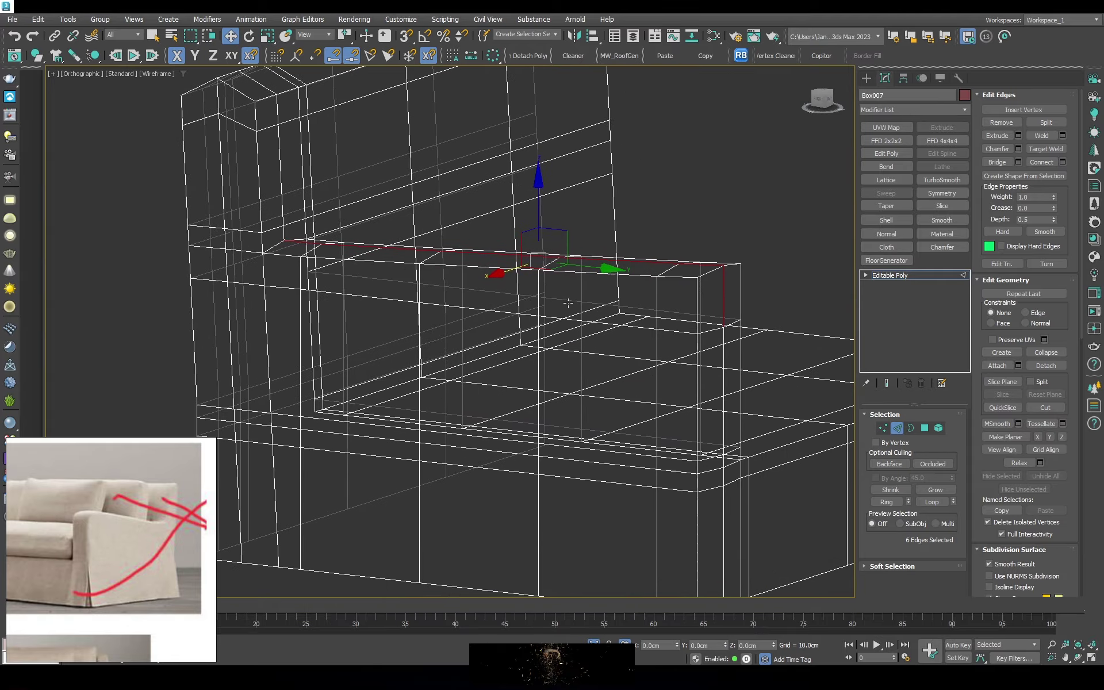
middle_click_drag(439, 290, 426, 241, "alt")
key("F3")
Select the armrest's top edge loop and frame it in wireframe Front view
scroll(412, 201, "up", 5)
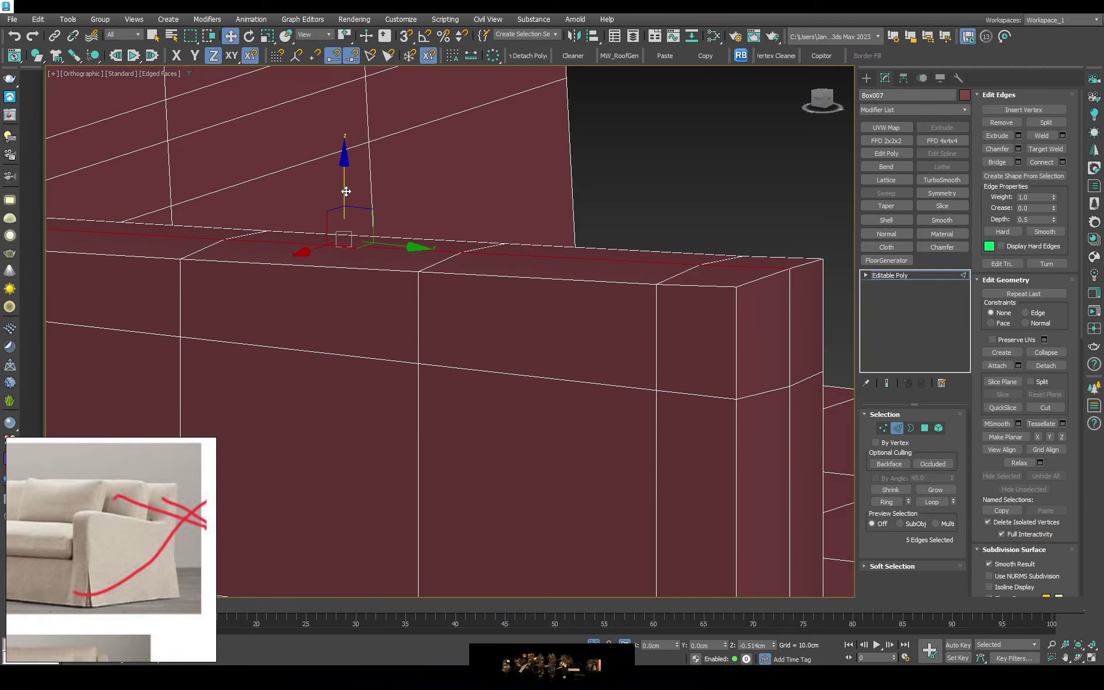
scroll(716, 388, "down", 5)
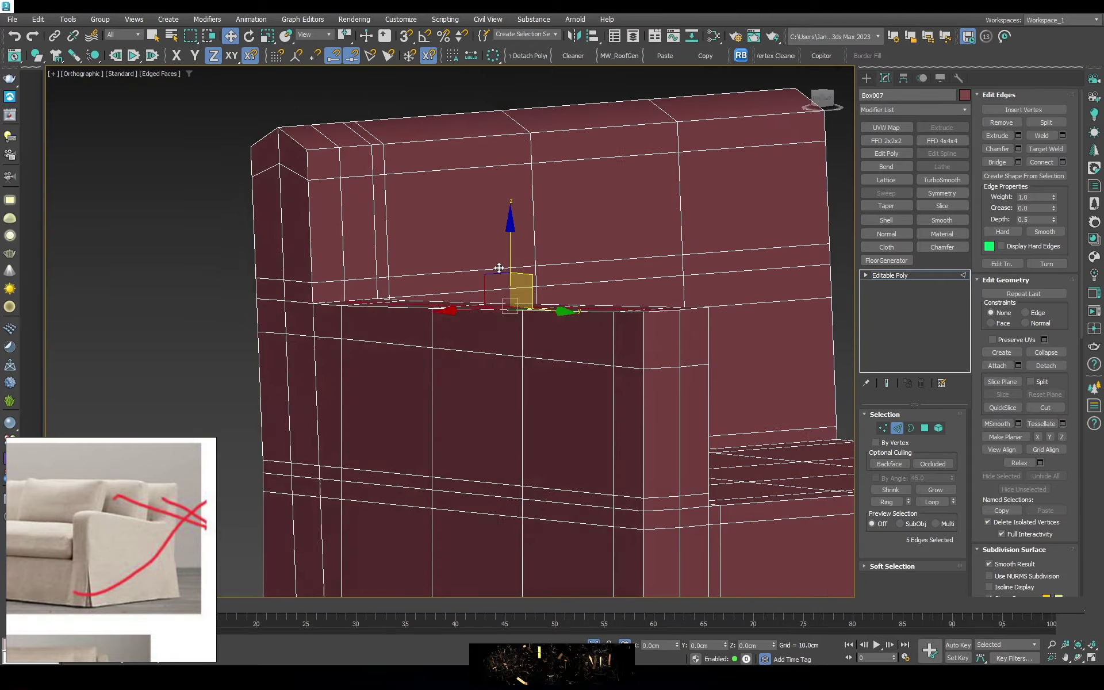
middle_click_drag(501, 265, 450, 225, "alt")
scroll(450, 226, "up", 3)
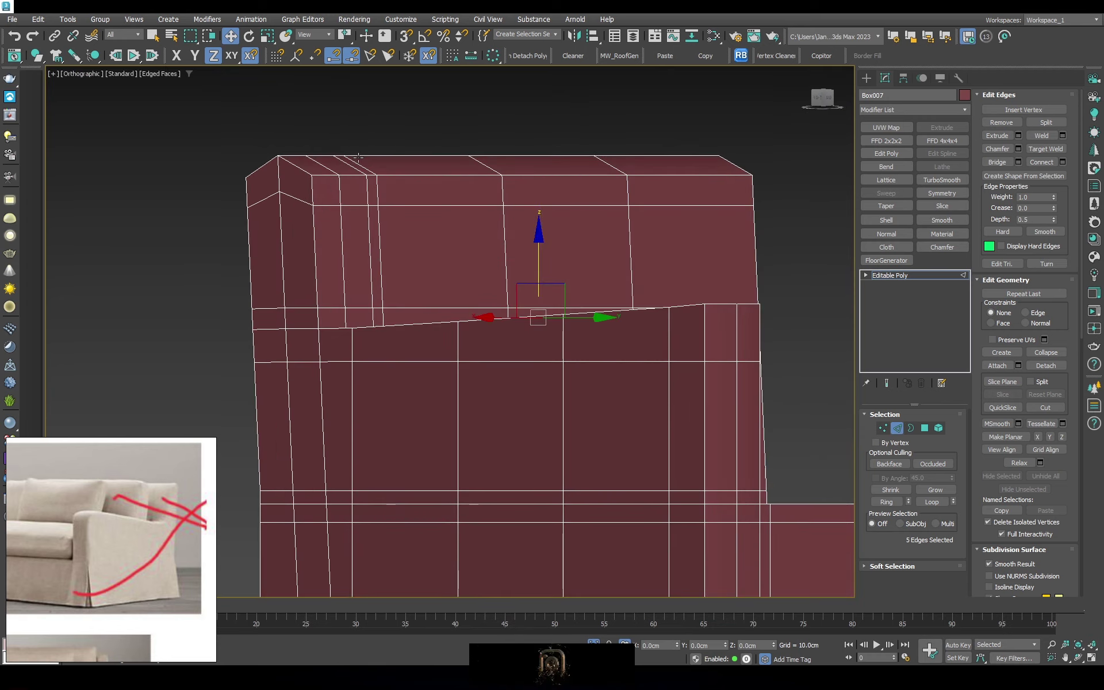
double_click(375, 158)
key("f")
key("F3")
scroll(525, 198, "down", 3)
middle_click_drag(525, 197, 546, 246)
In the Left view, snap the armrest top vertex (Vertex 78) into line with the others
key("l")
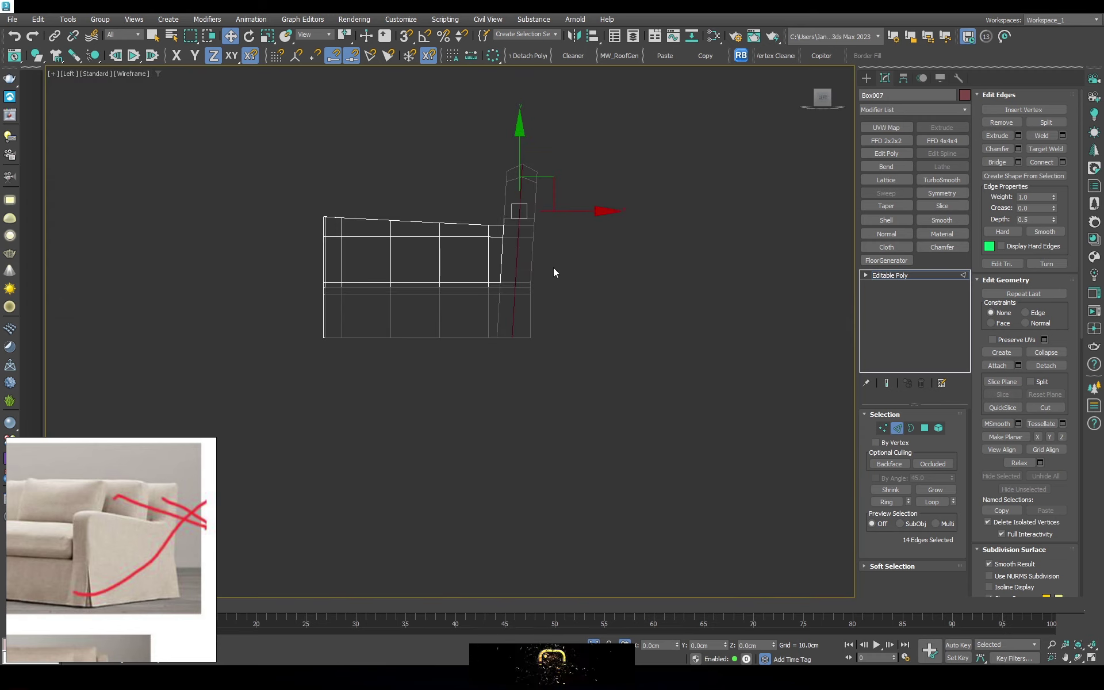
scroll(553, 267, "up", 3)
key("1")
scroll(512, 253, "up", 2)
scroll(507, 204, "down", 4)
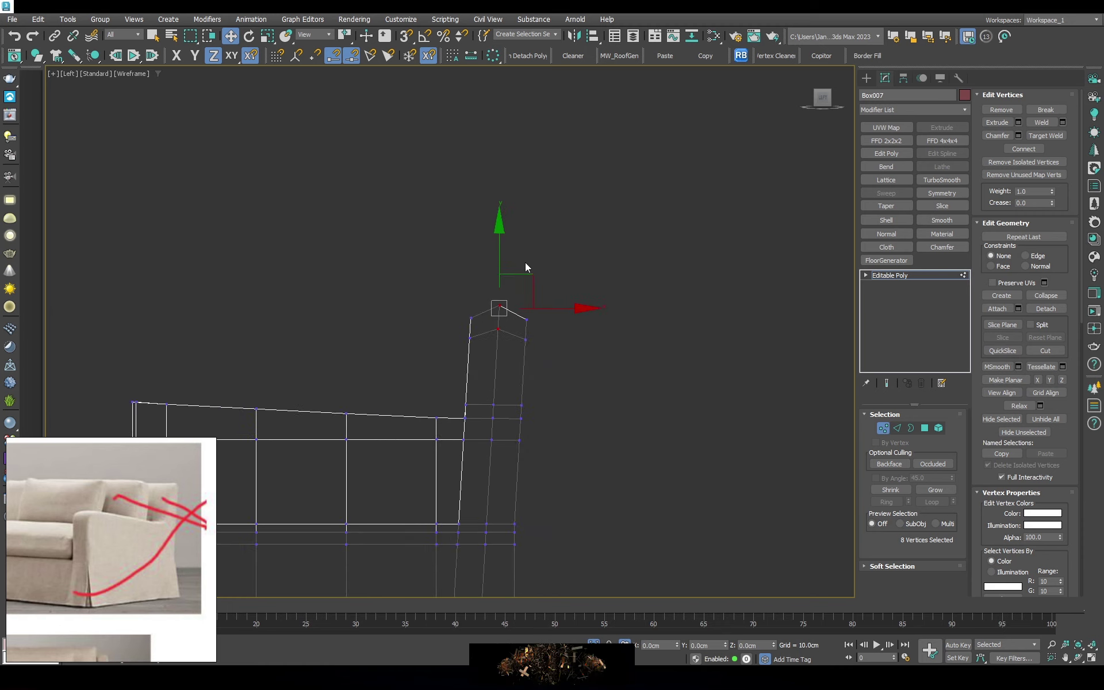
scroll(509, 414, "up", 3)
scroll(496, 419, "up", 2)
key("s")
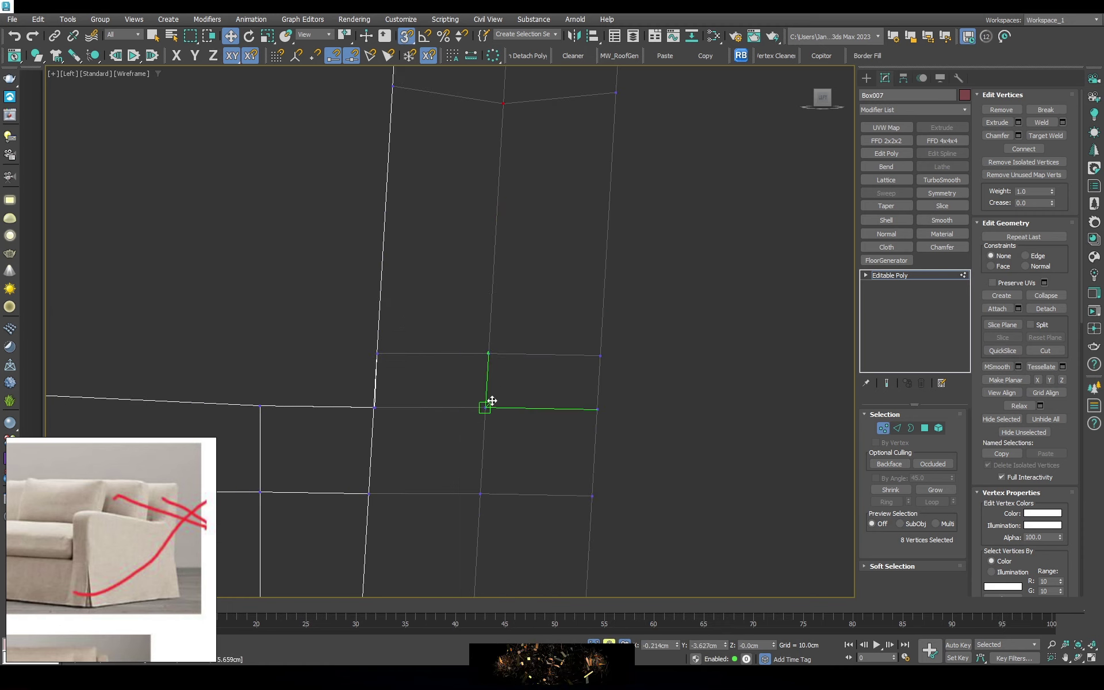
key("s")
mouse_move(492, 401)
middle_mouse_down()
mouse_move(486, 301)
mouse_move(488, 320)
mouse_move(624, 303)
mouse_move(525, 278)
mouse_move(484, 229)
middle_mouse_up()
left_click(484, 316)
Turn Use NURMS Subdivision back on and orbit to view the whole smoothed sofa
key("F3")
key("6")
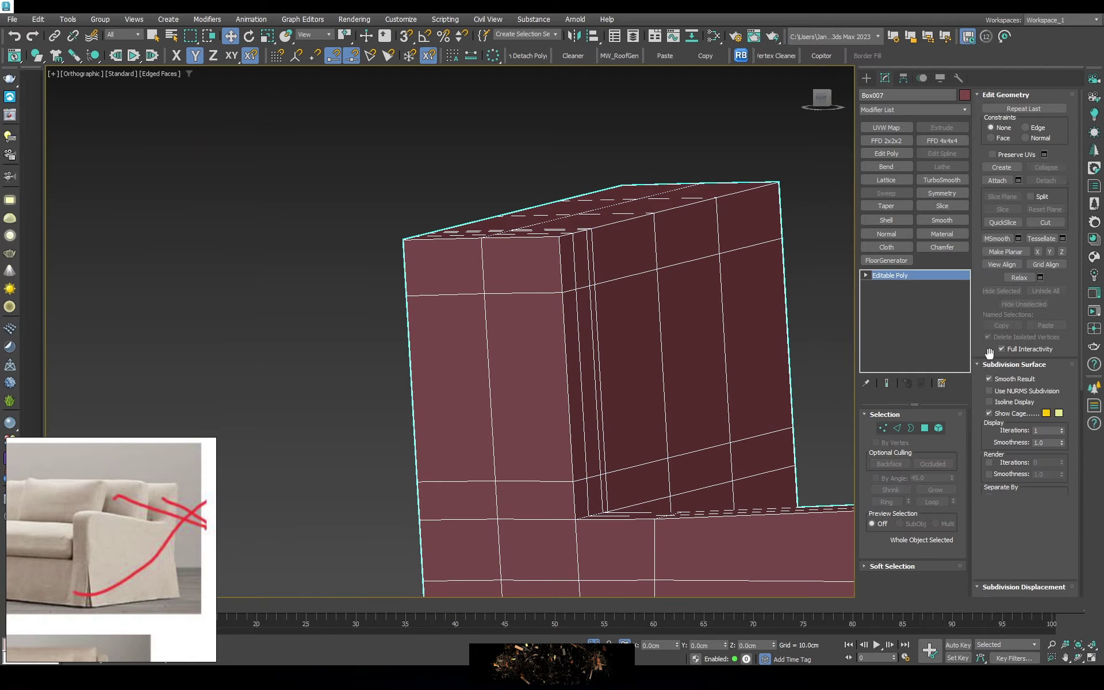
left_click(1007, 393)
mouse_move(585, 316)
middle_mouse_down("alt")
mouse_move(403, 322)
mouse_move(420, 288)
middle_mouse_up("alt")
scroll(419, 378, "down", 2)
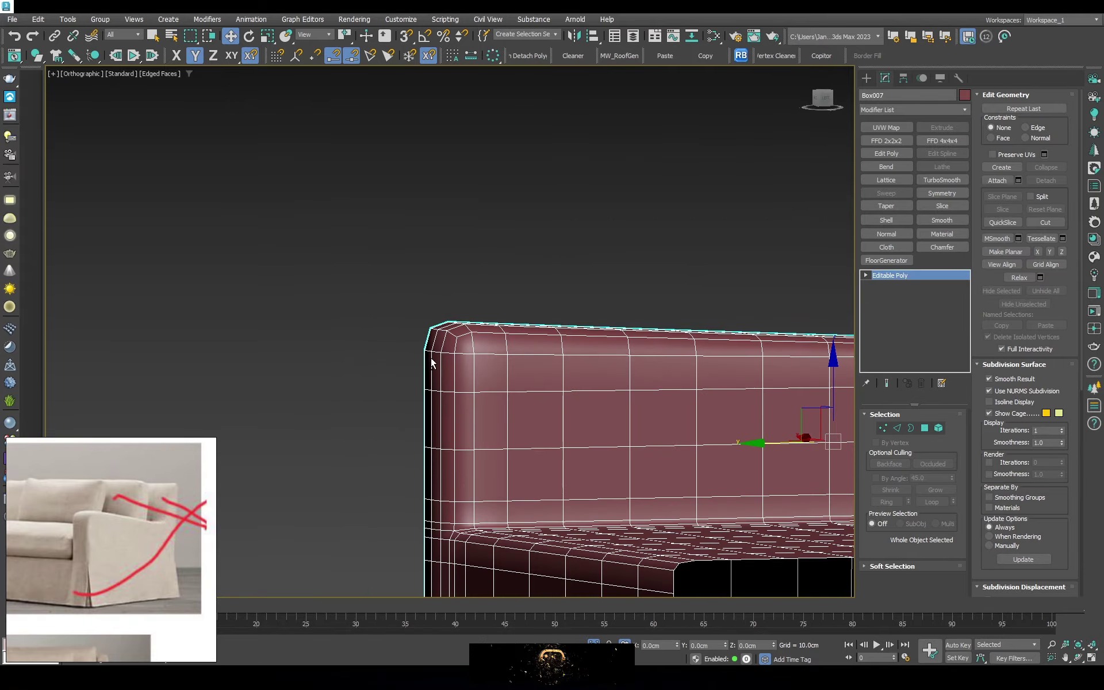
mouse_move(431, 363)
middle_mouse_down()
mouse_move(461, 355)
mouse_move(402, 340)
middle_mouse_up()
scroll(460, 340, "down", 3)
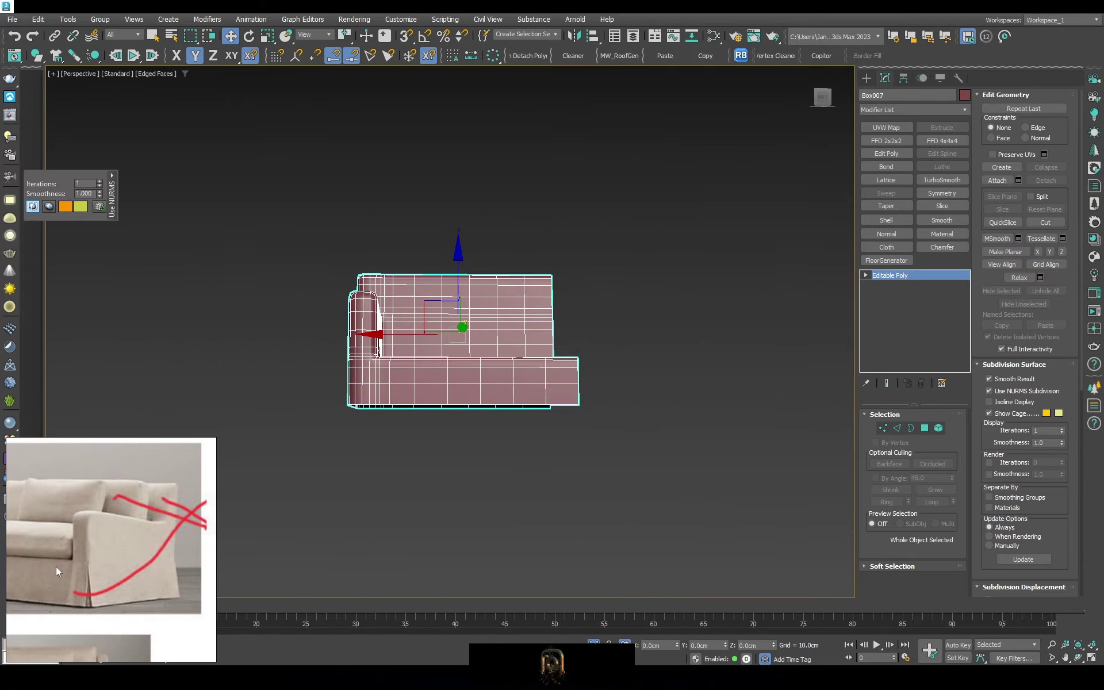
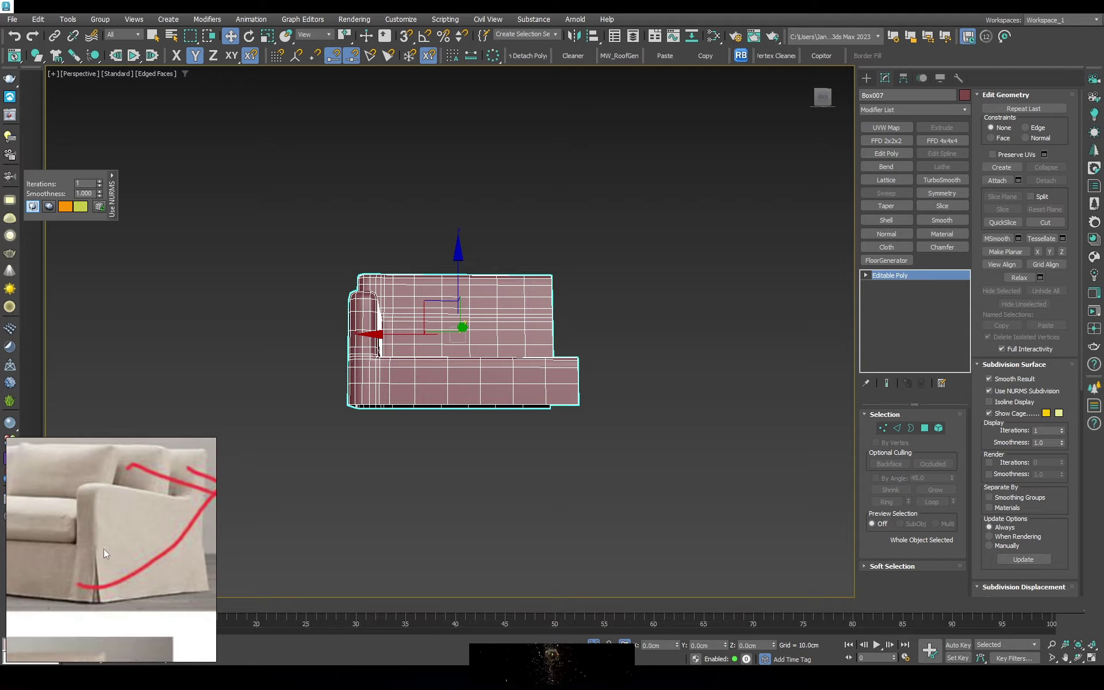
Orbit in on the sofa base corner and enter Edge sub-object mode
mouse_move(492, 432)
middle_mouse_down("alt")
mouse_move(461, 382)
mouse_move(524, 357)
mouse_move(486, 346)
mouse_move(474, 320)
mouse_move(437, 296)
mouse_move(456, 296)
mouse_move(437, 322)
mouse_move(505, 468)
middle_mouse_up("alt")
right_click(456, 295)
key("2")
scroll(505, 468, "up", 5)
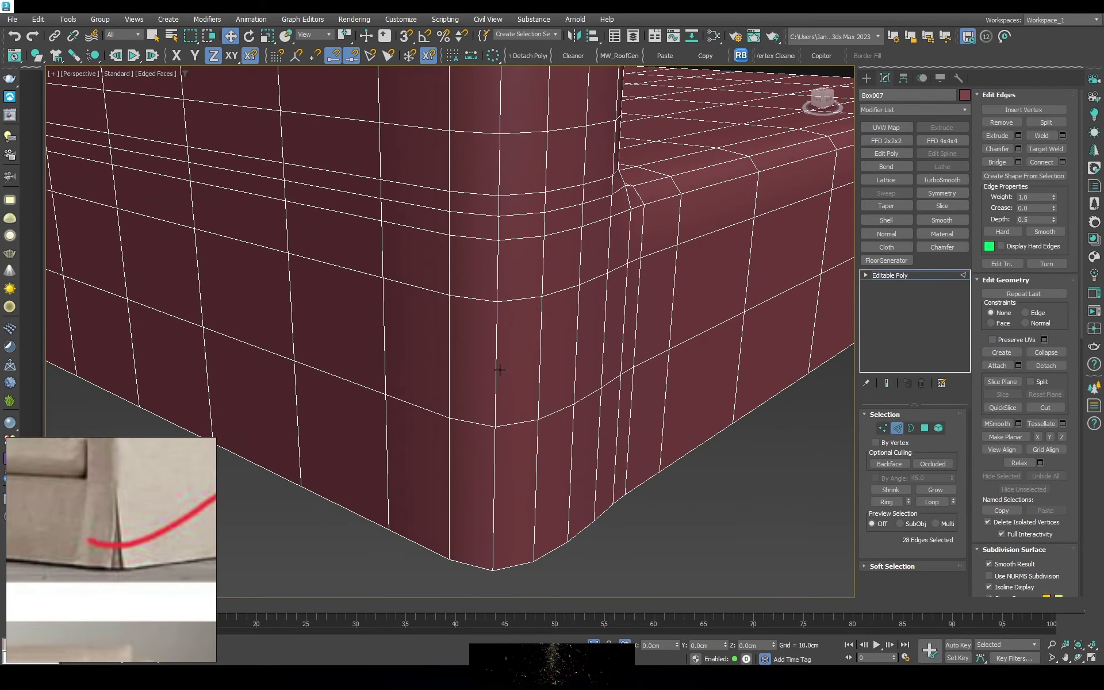
scroll(497, 441, "up", 3)
key("t")
key("F3")
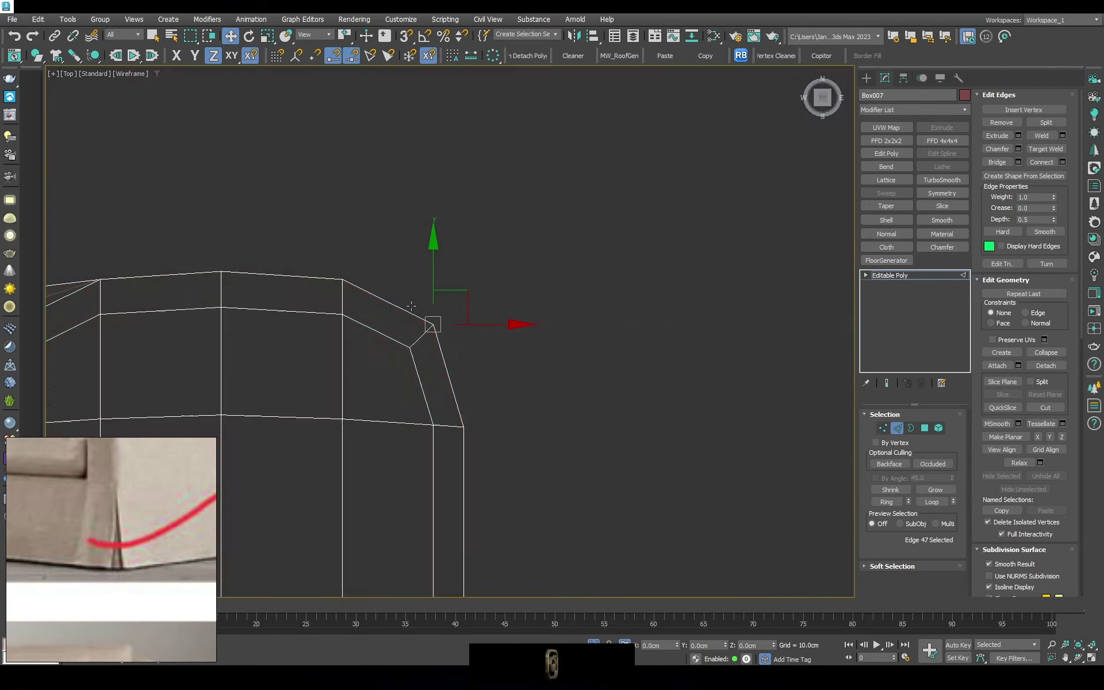
middle_click_drag(481, 338, 567, 226, "alt")
key("1")
scroll(567, 225, "up", 5)
middle_click_drag(410, 295, 512, 403, "alt")
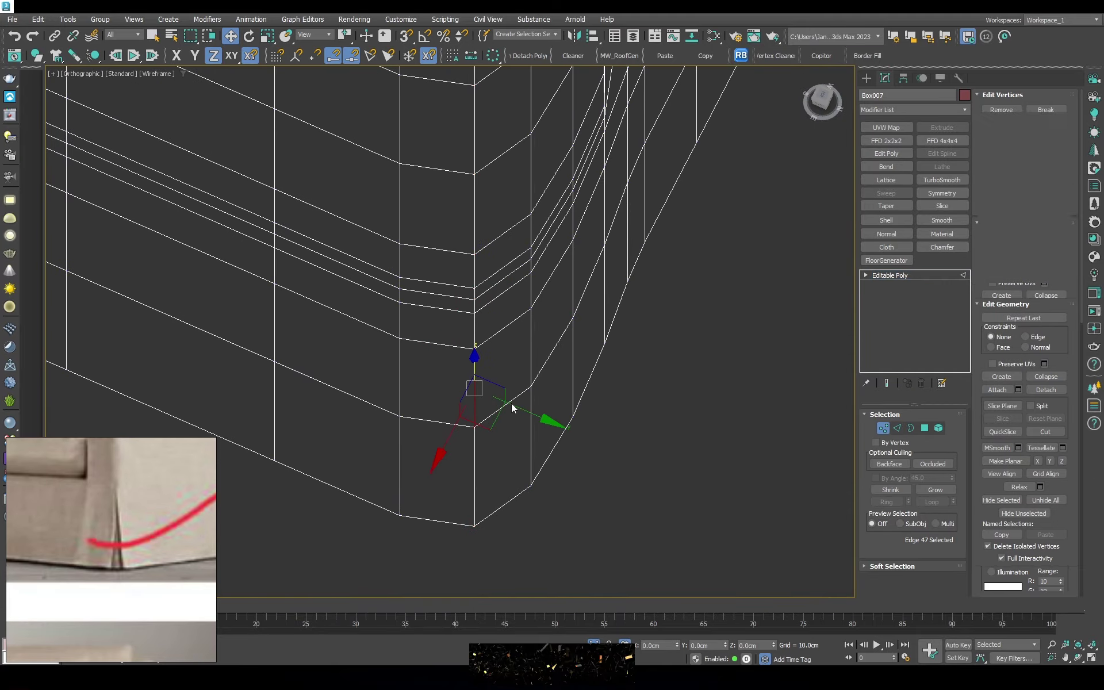
key("2")
Select the vertical corner edges of the sofa base, including the arm corner
left_click(479, 456, "ctrl")
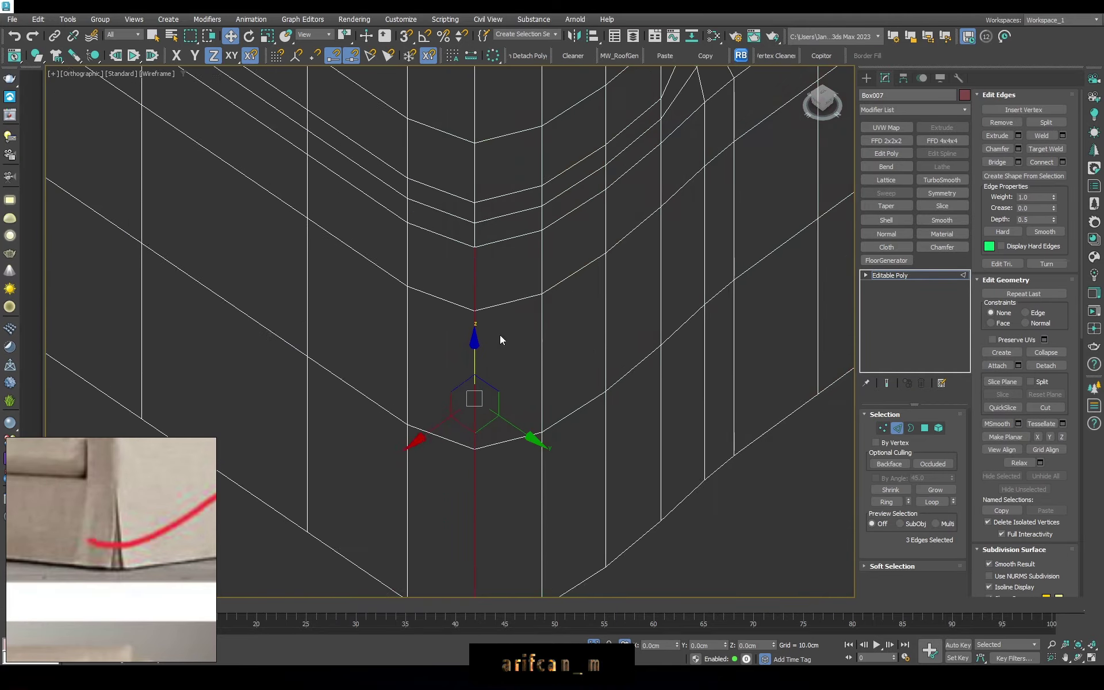
key("F3")
mouse_move(501, 340)
middle_mouse_down("alt")
mouse_move(489, 251)
mouse_move(322, 301)
mouse_move(690, 274)
mouse_move(559, 248)
middle_mouse_up("alt")
scroll(489, 252, "up", 4)
left_click(488, 251, "ctrl")
scroll(489, 251, "down", 4)
scroll(559, 247, "up", 4)
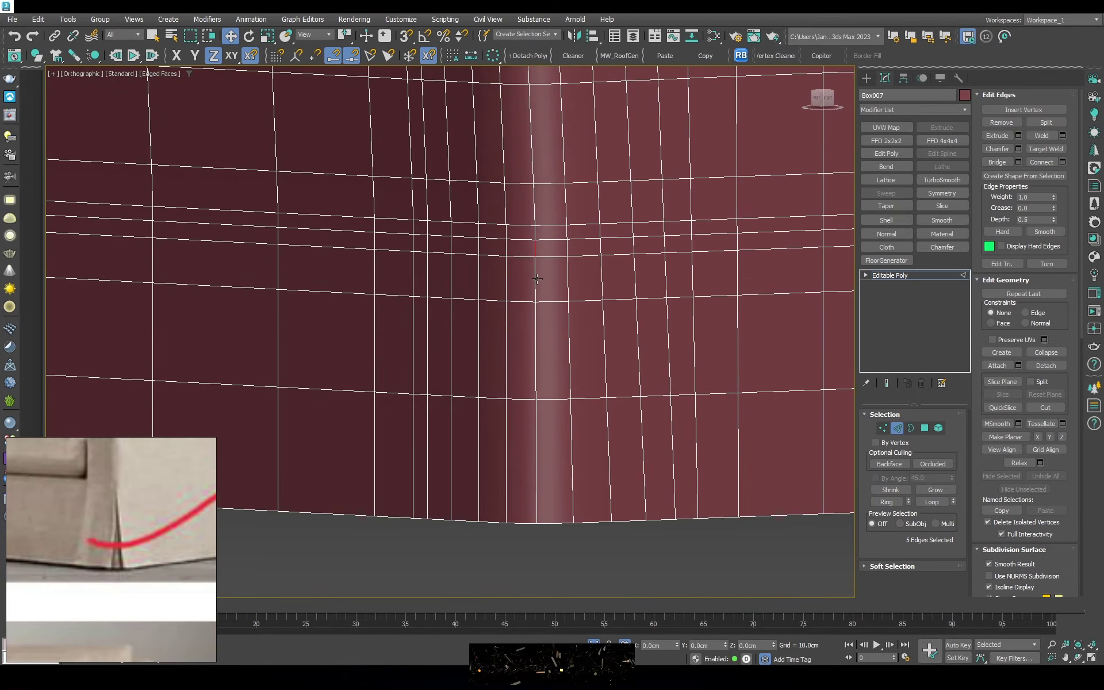
scroll(540, 439, "down", 4)
mouse_move(540, 439)
middle_mouse_down("alt")
mouse_move(682, 387)
mouse_move(575, 357)
middle_mouse_up("alt")
scroll(575, 356, "up", 3)
scroll(576, 357, "up", 2)
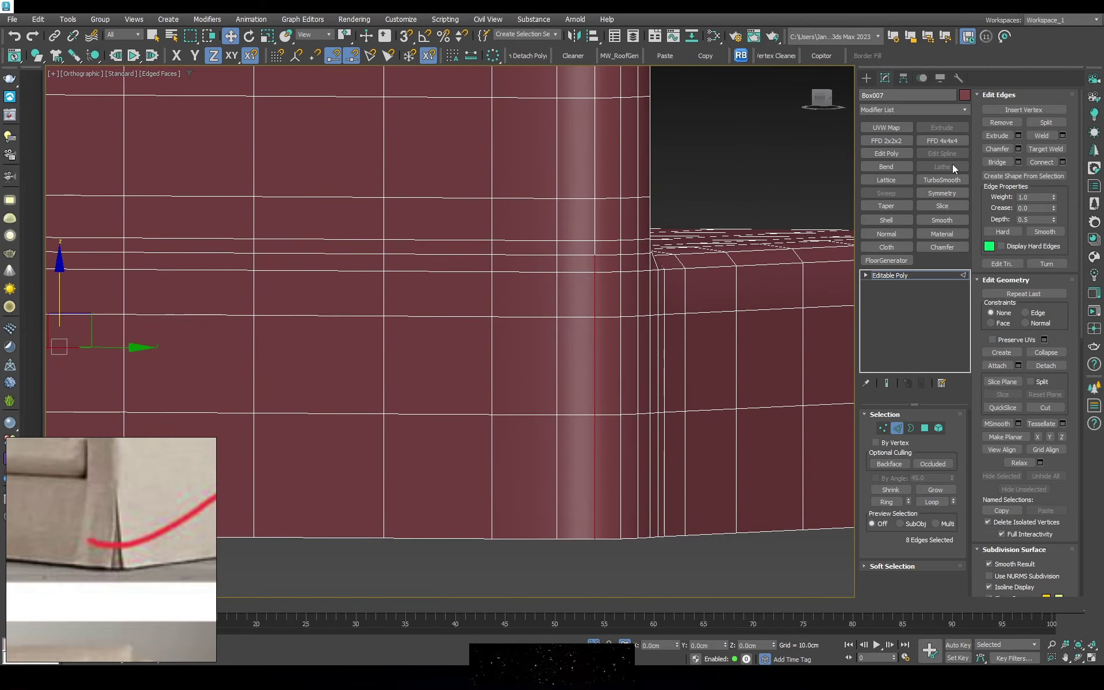
Chamfer the corner edges with Tri style, Amount 1, and select the new strip polygons
left_click(1018, 148)
left_click(471, 339)
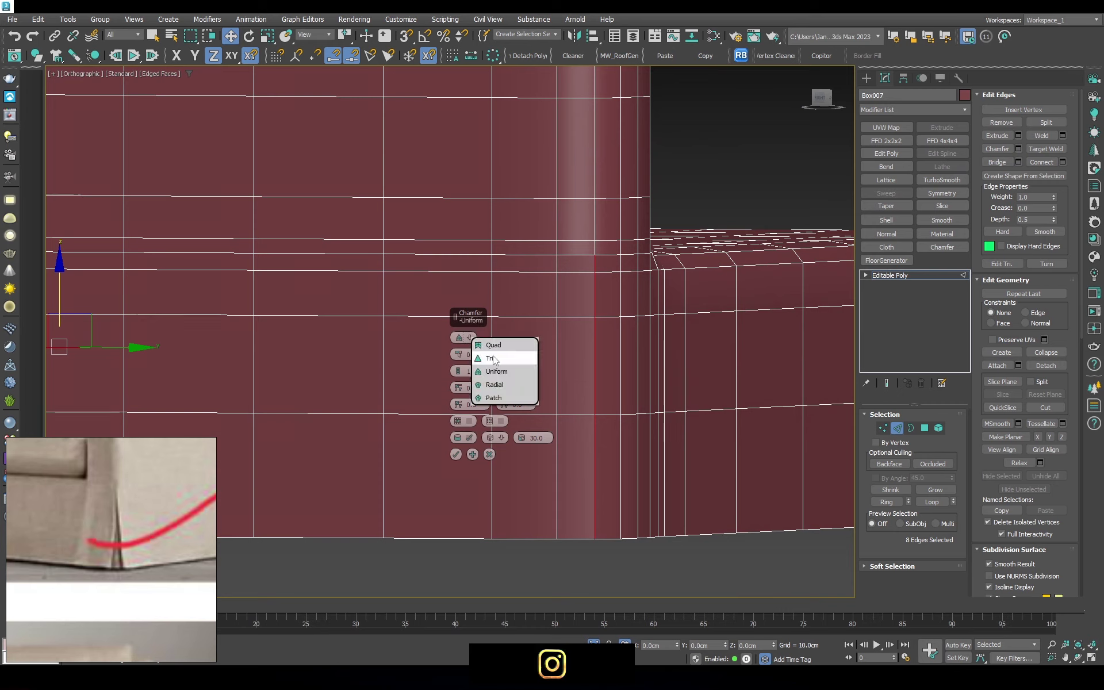
left_click(486, 354)
type("1")
key("Return")
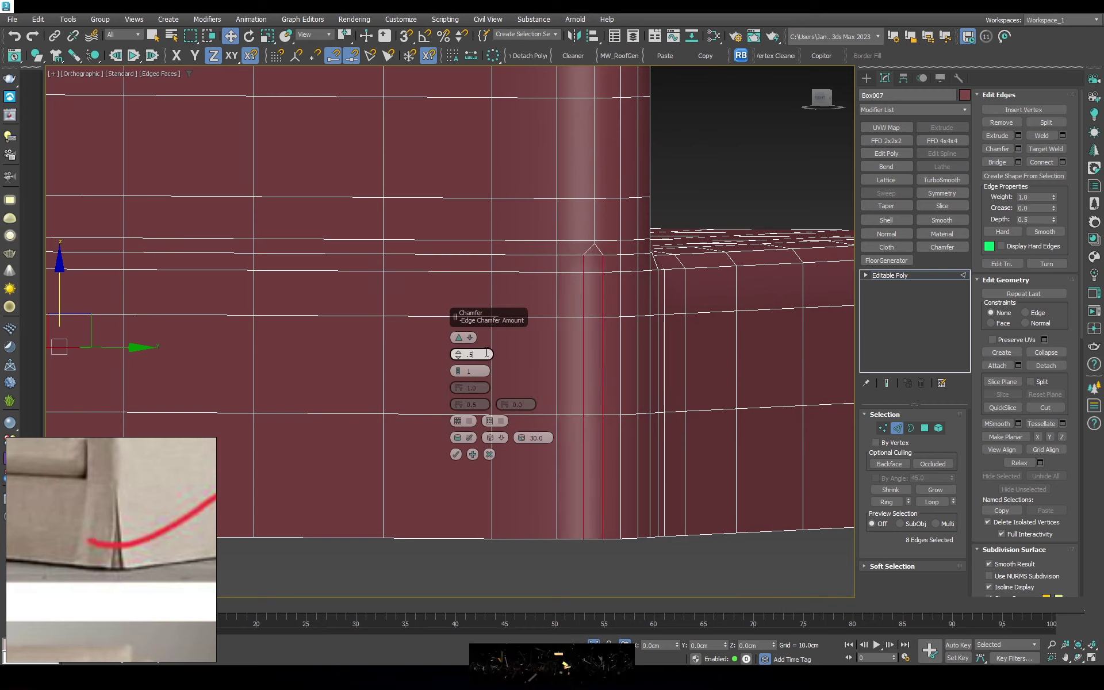
left_click(456, 454)
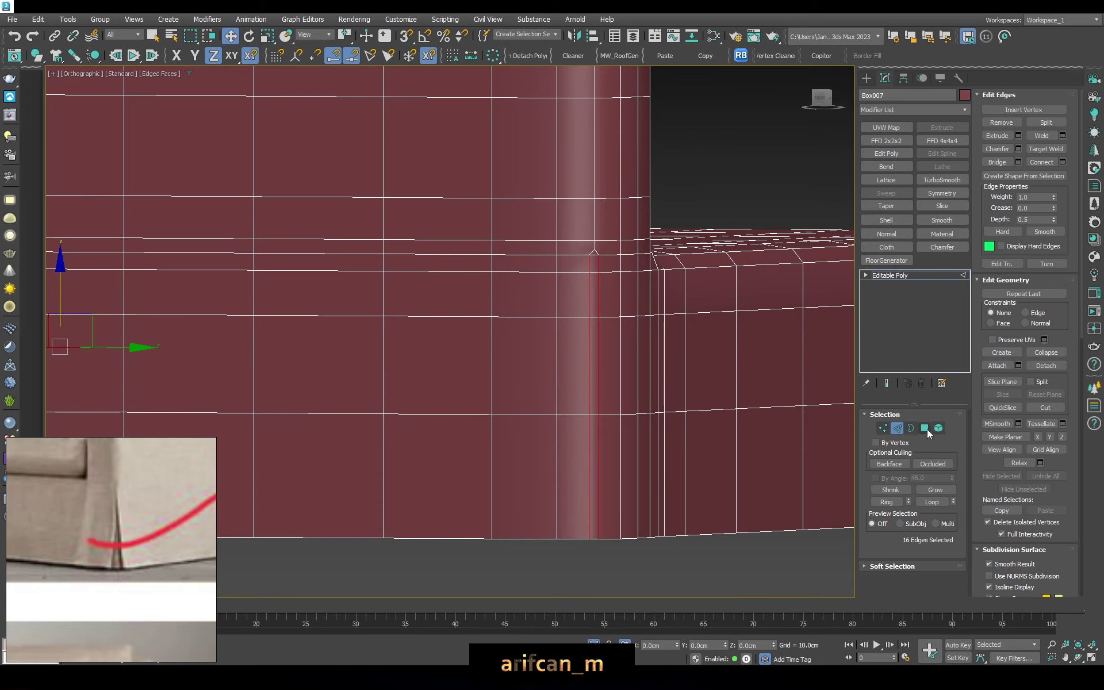
left_click(924, 428)
left_click(595, 369)
Delete the first corner strip and raise the slit's top vertex into a point
left_click(591, 420, "ctrl")
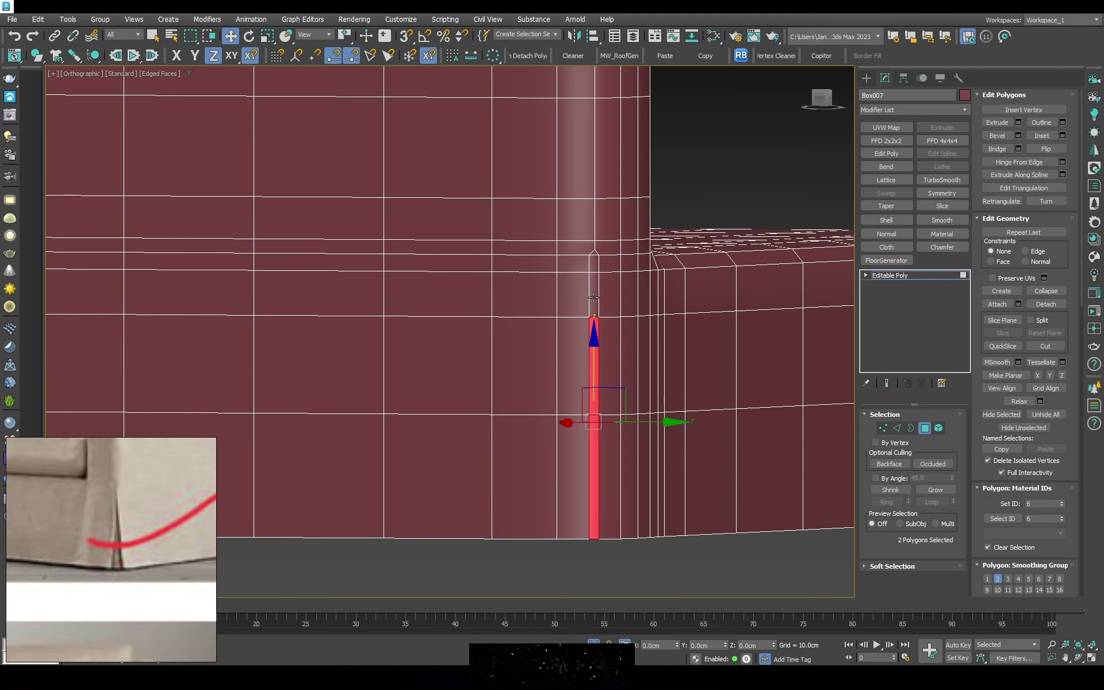
scroll(594, 260, "up", 2)
key("Delete")
scroll(592, 247, "up", 3)
key("1")
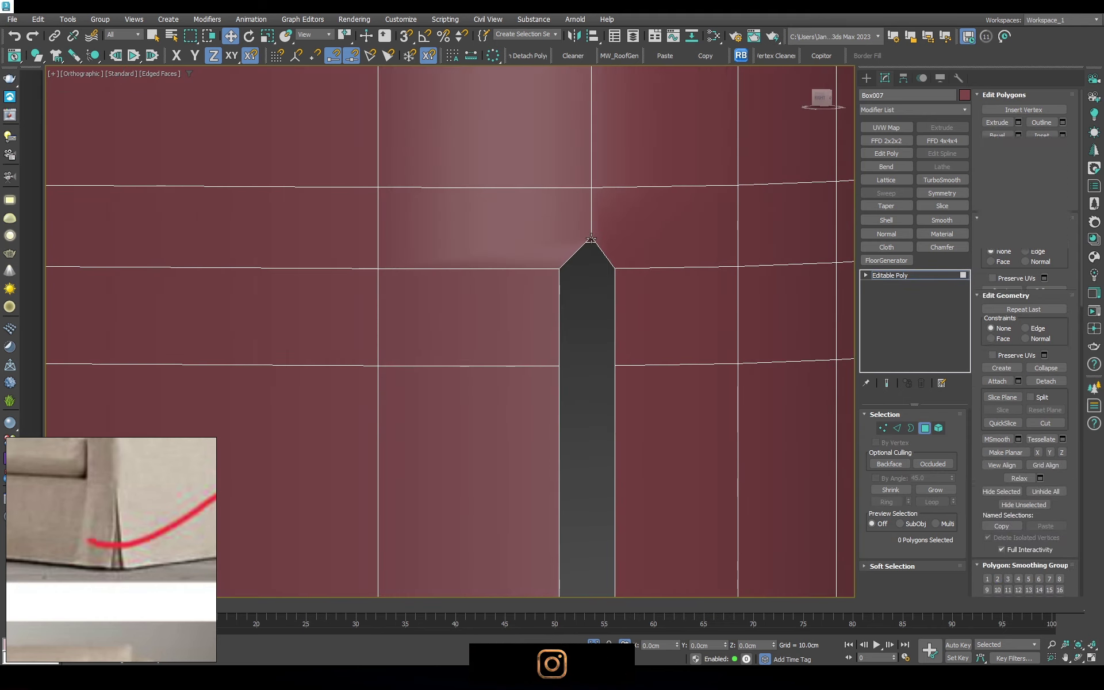
left_click(591, 240)
left_click_drag(580, 265, 574, 272)
key("s")
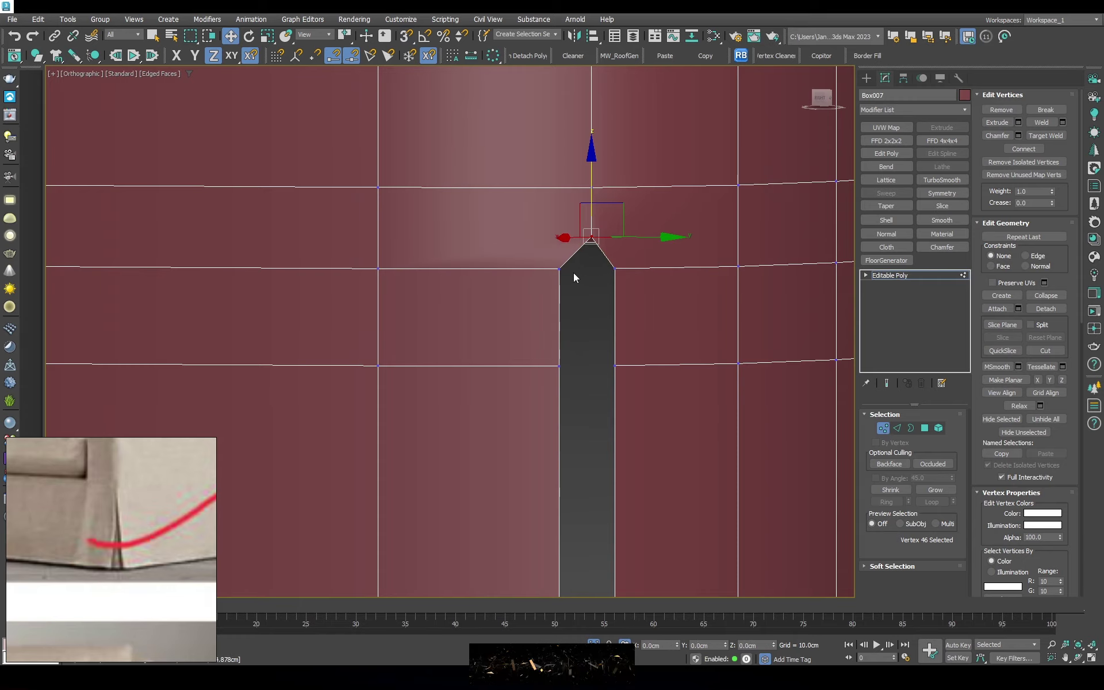
scroll(530, 298, "down", 3)
key("f")
scroll(482, 269, "up", 4)
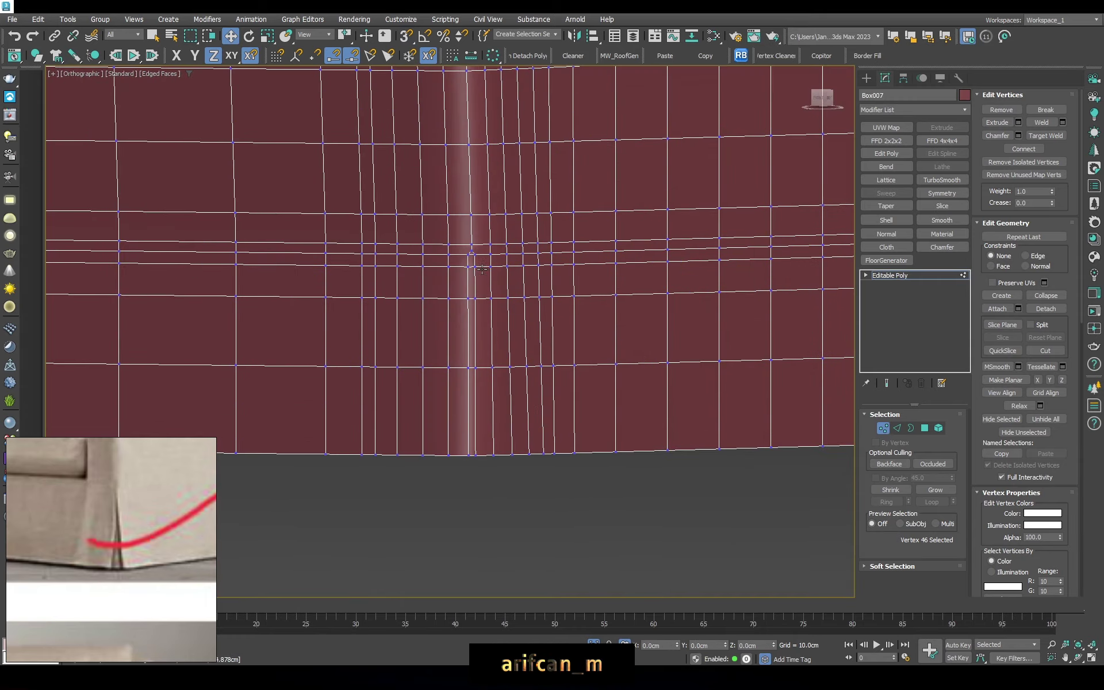
Select and delete the strip polygons at the other corner
left_click(924, 429)
scroll(507, 259, "up", 2)
left_click(458, 437)
left_click(458, 288, "ctrl")
left_click(459, 167, "ctrl")
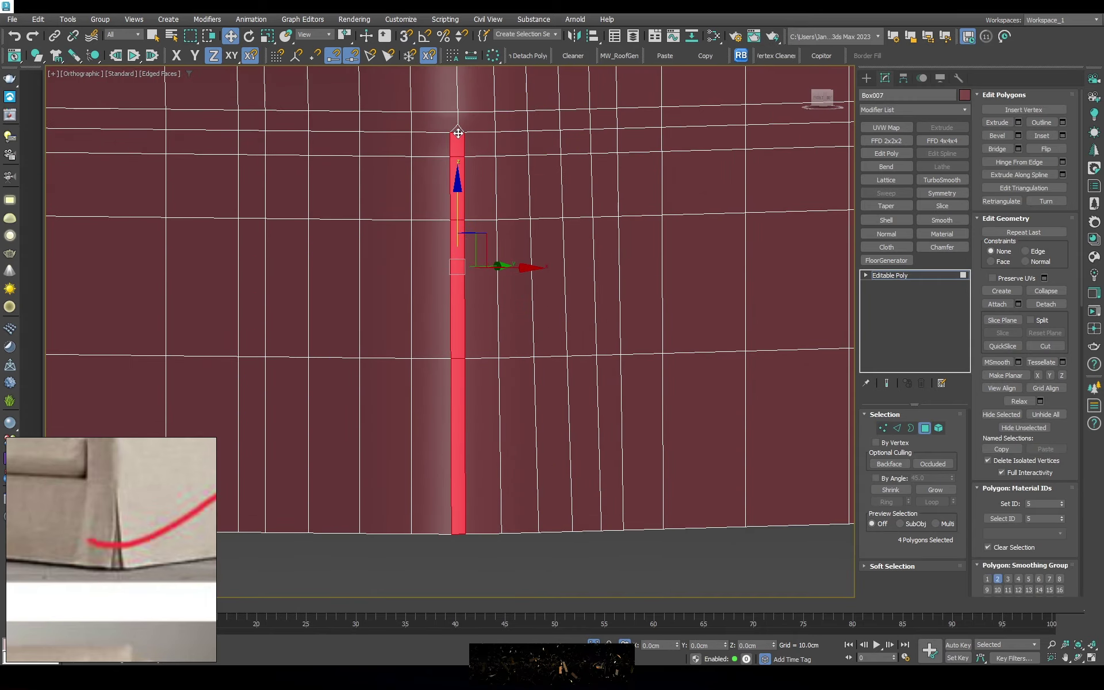
key("F3")
scroll(458, 230, "down", 3)
middle_click_drag(461, 259, 518, 230, "alt")
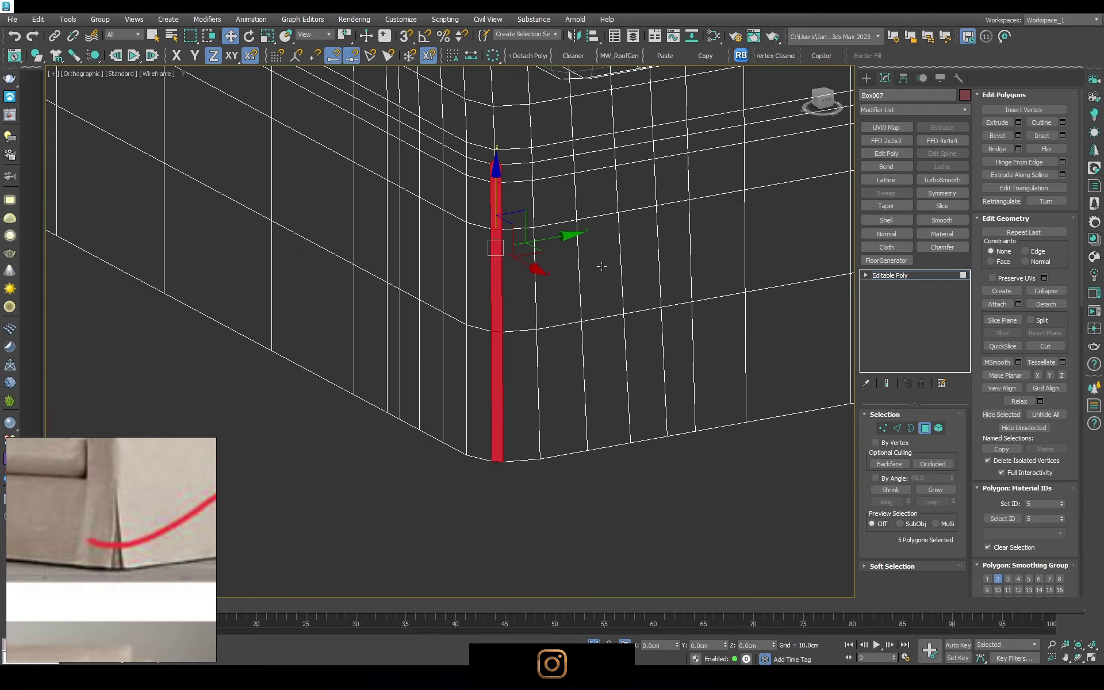
key("ctrl+d")
key("F3")
left_click(895, 275)
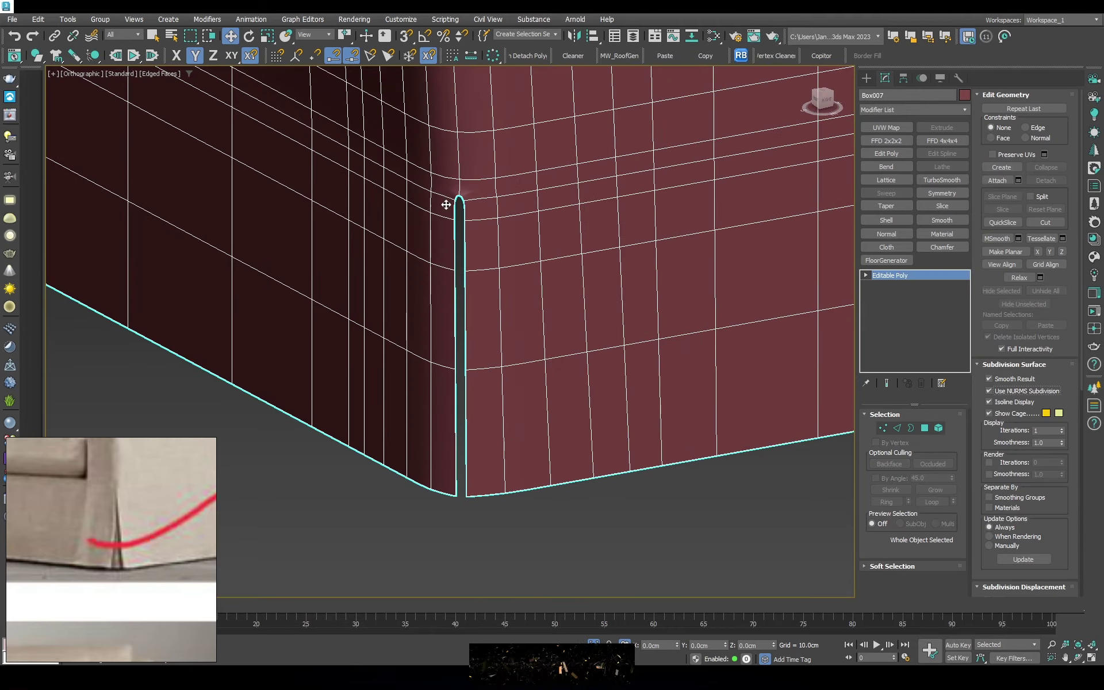
Target-weld two extra vertices at the first slit top onto their neighbours
scroll(481, 191, "up", 3)
key("1")
left_click(479, 161)
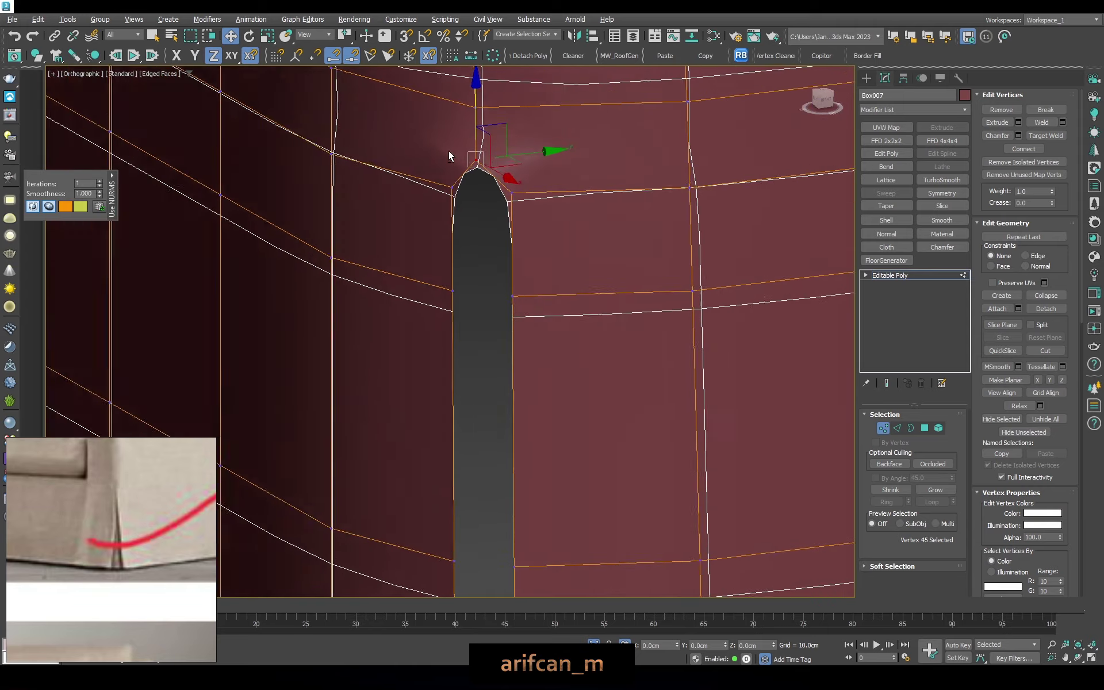
scroll(455, 150, "up", 4)
mouse_move(461, 144)
middle_mouse_down("alt")
mouse_move(485, 185)
mouse_move(1054, 144)
middle_mouse_up("alt")
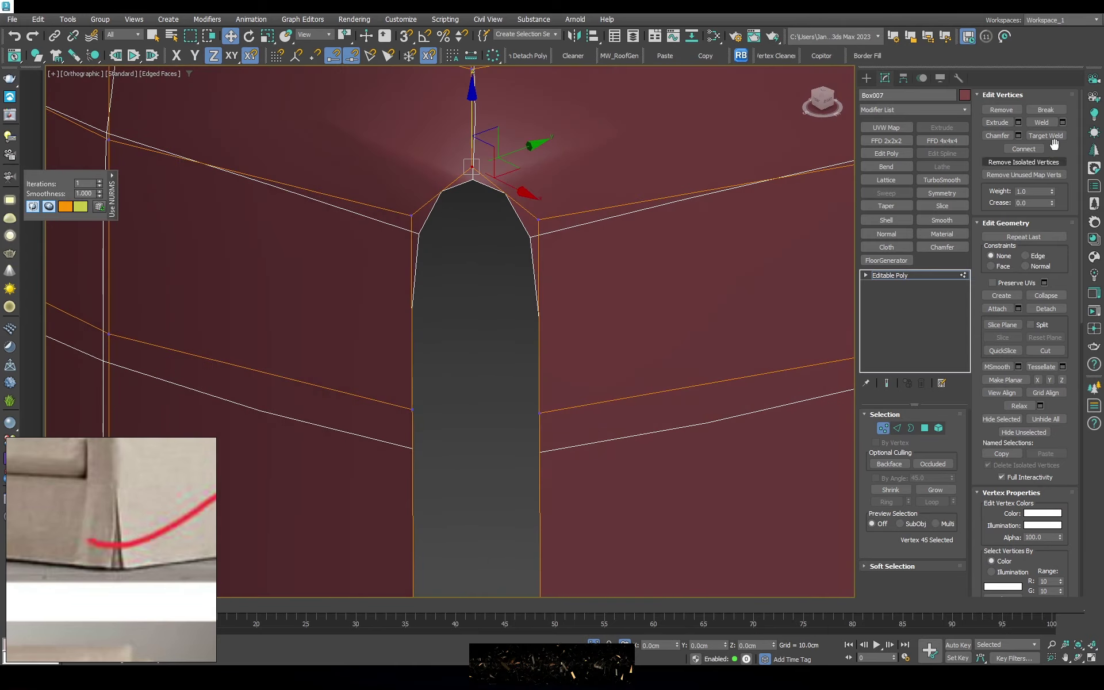
left_click(544, 217)
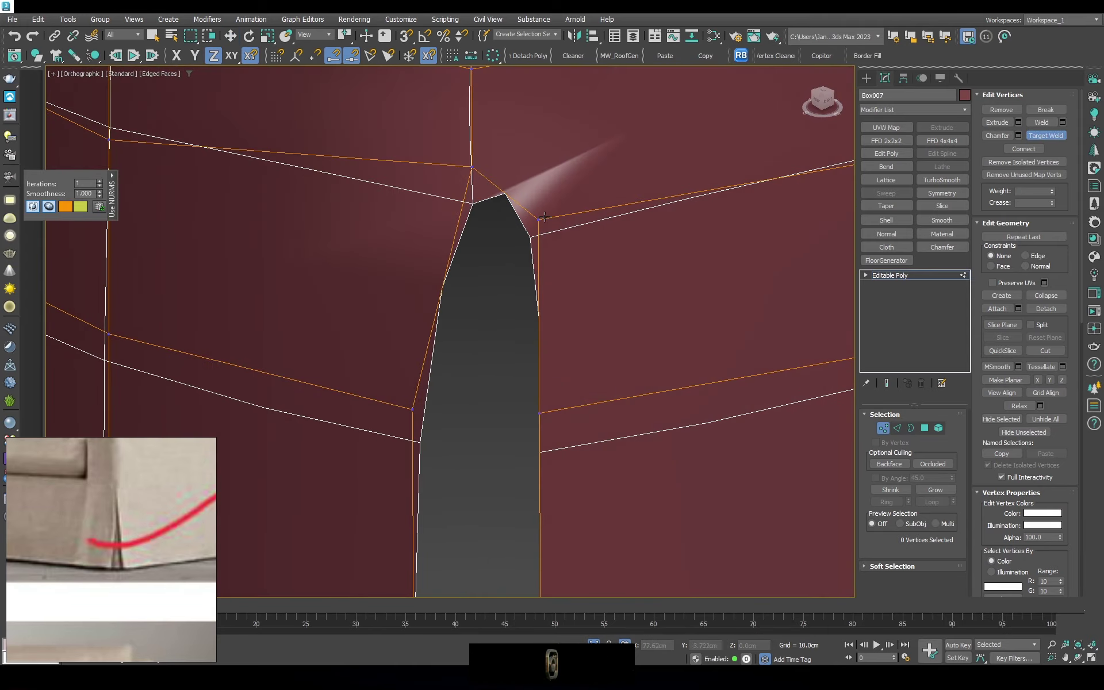
left_click(469, 165)
scroll(499, 254, "down", 5)
Weld the leftover vertex at the other slit's top into its neighbour
mouse_move(557, 300)
middle_mouse_down("alt")
mouse_move(657, 138)
mouse_move(468, 320)
middle_mouse_up("alt")
left_click(666, 165)
scroll(468, 320, "up", 5)
scroll(525, 320, "up", 3)
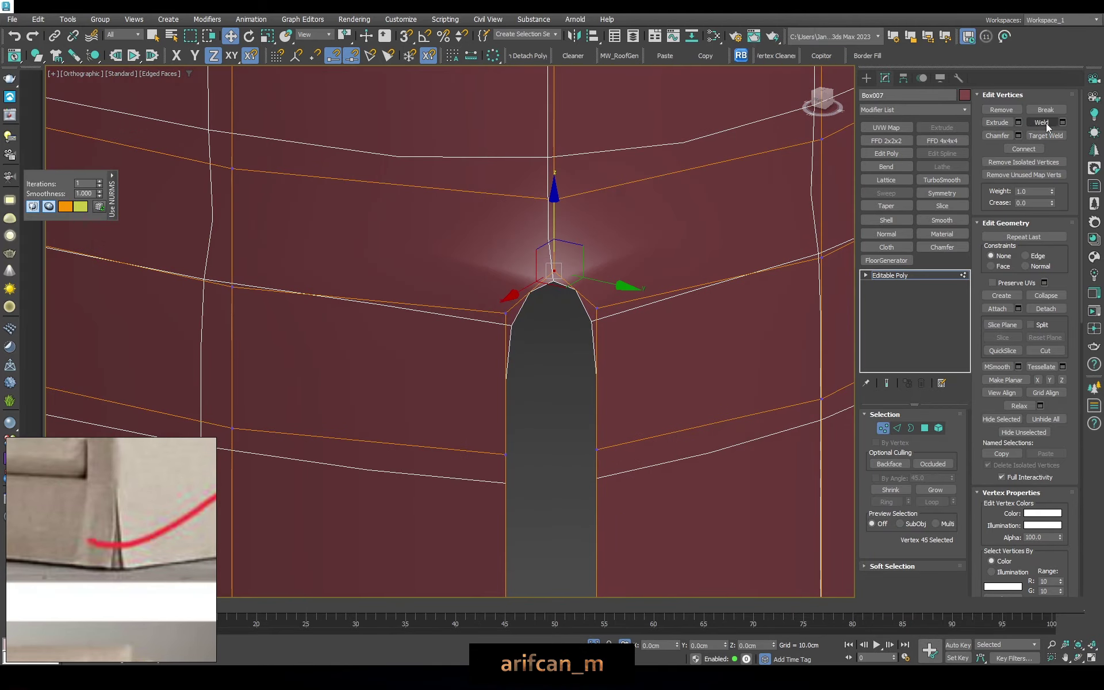
left_click(556, 268)
mouse_move(555, 268)
middle_mouse_down("alt")
mouse_move(570, 302)
mouse_move(667, 212)
mouse_move(741, 257)
mouse_move(709, 302)
mouse_move(598, 306)
mouse_move(562, 291)
mouse_move(555, 338)
mouse_move(574, 365)
mouse_move(547, 361)
middle_mouse_up("alt")
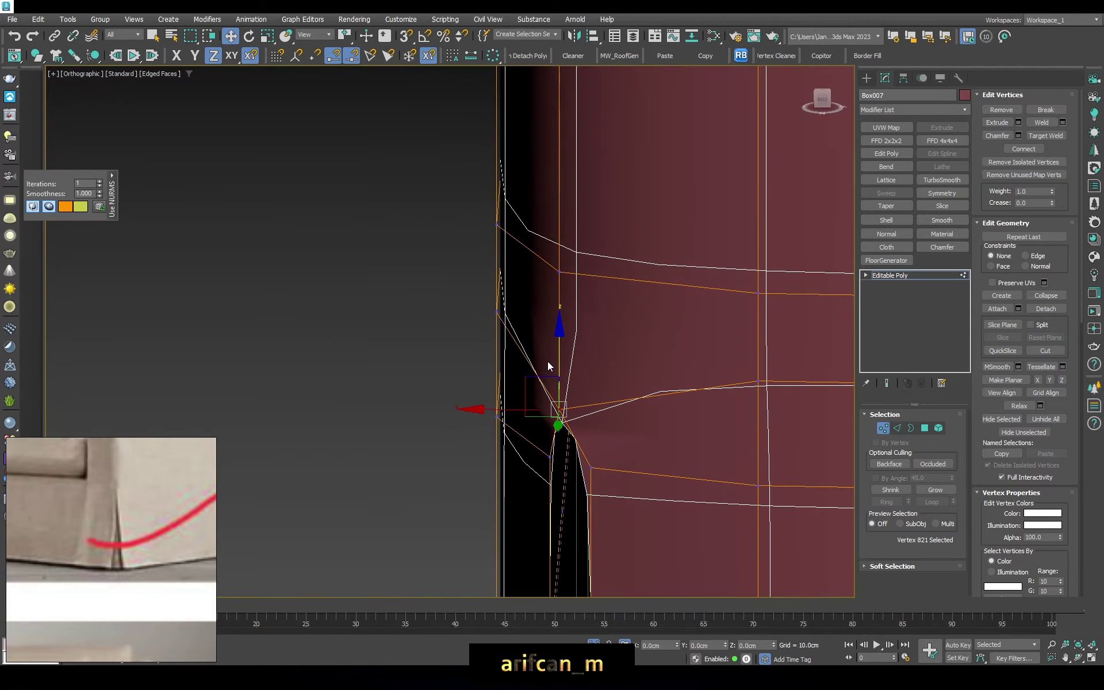
key("s")
key("s")
mouse_move(593, 471)
middle_mouse_down("alt")
mouse_move(602, 432)
mouse_move(575, 461)
mouse_move(602, 464)
mouse_move(497, 448)
mouse_move(510, 448)
middle_mouse_up("alt")
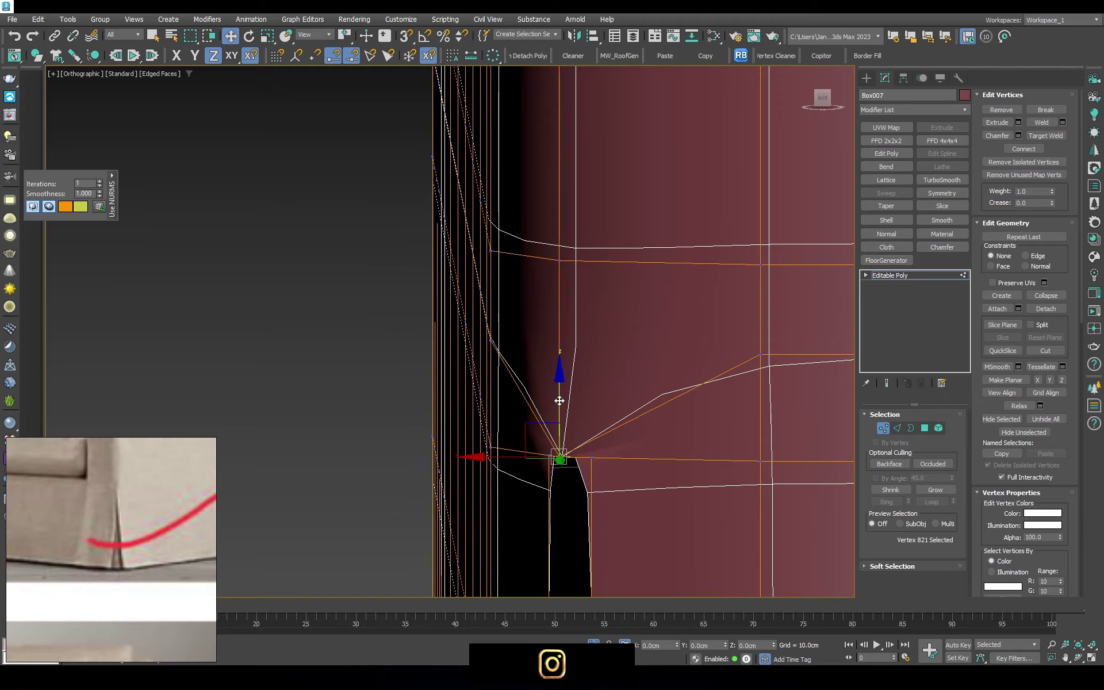
mouse_move(559, 400)
middle_mouse_down("alt")
mouse_move(648, 376)
mouse_move(591, 347)
middle_mouse_up("alt")
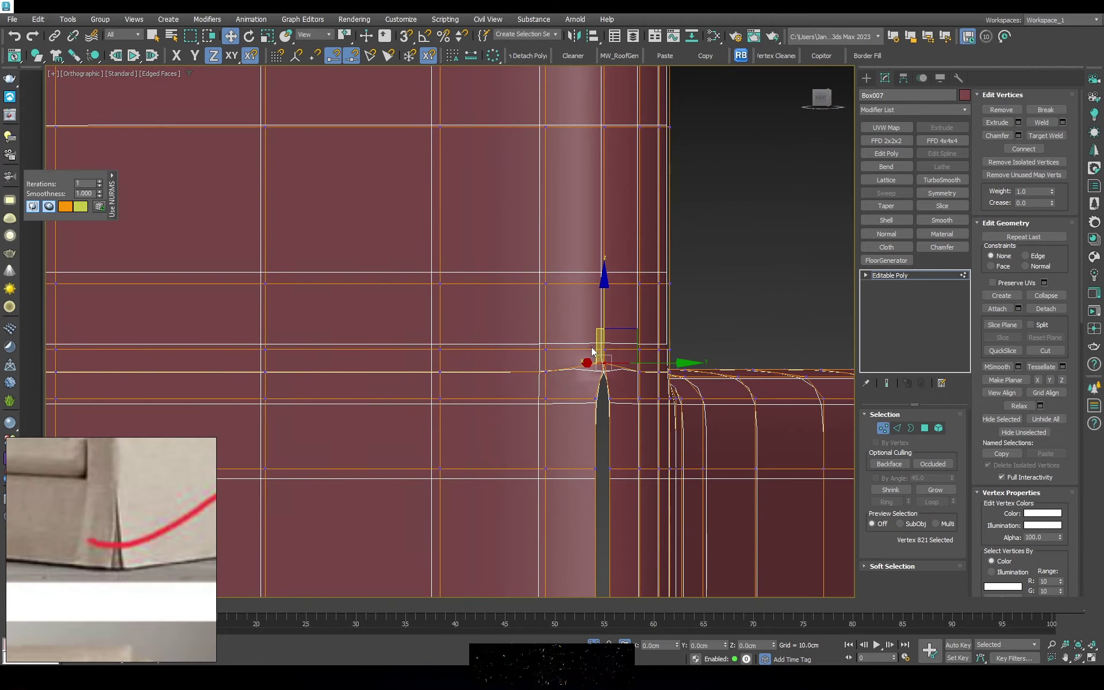
scroll(591, 347, "up", 2)
key("s")
scroll(456, 417, "down", 3)
middle_click_drag(407, 437, 231, 364)
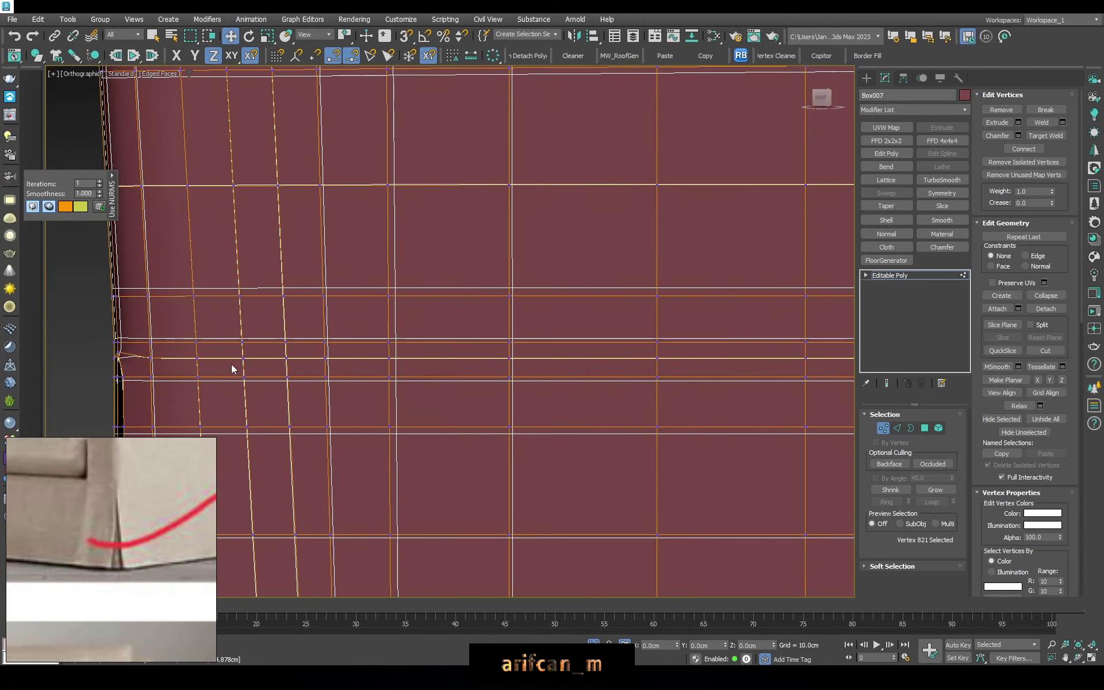
scroll(394, 344, "up", 3)
left_click(394, 344)
middle_click_drag(395, 344, 429, 310, "alt")
mouse_move(550, 366)
middle_mouse_down("alt")
mouse_move(525, 419)
mouse_move(491, 382)
mouse_move(462, 468)
mouse_move(540, 471)
mouse_move(443, 461)
mouse_move(463, 466)
middle_mouse_up("alt")
left_click(460, 470)
mouse_move(115, 557)
middle_mouse_down("alt")
mouse_move(479, 451)
mouse_move(459, 461)
mouse_move(527, 357)
mouse_move(680, 464)
middle_mouse_up("alt")
scroll(478, 451, "down", 5)
scroll(680, 465, "up", 3)
scroll(679, 464, "down", 3)
Select vertices along the base's bottom edge and shift them left toward the slit
left_click(620, 434)
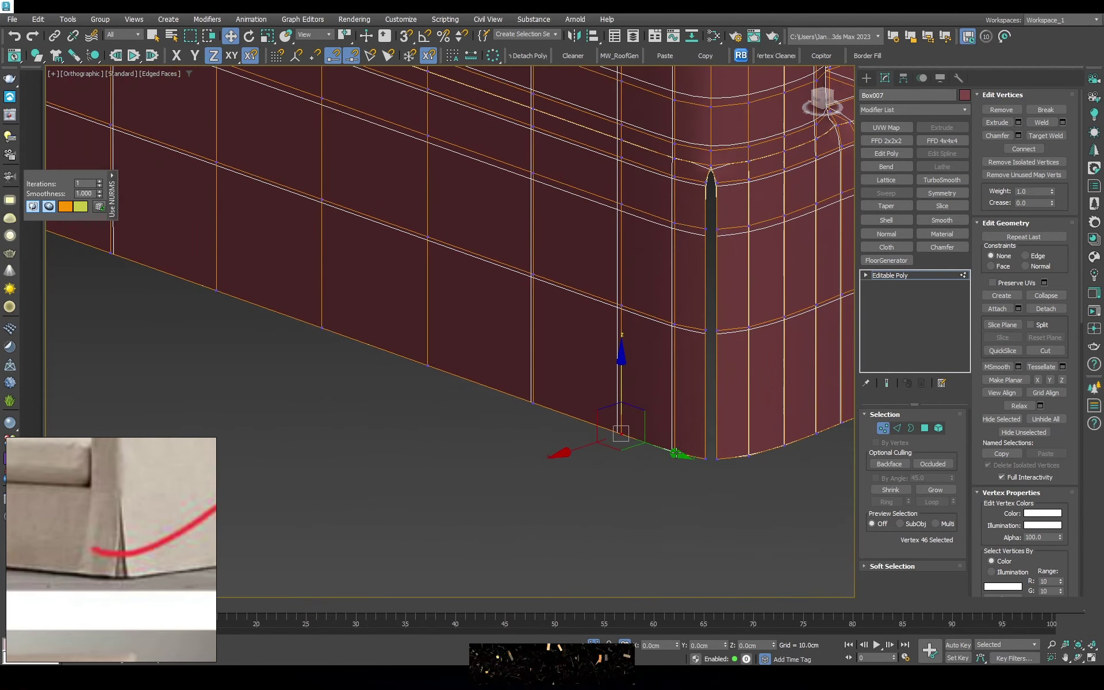
scroll(584, 433, "up", 4)
mouse_move(389, 365)
middle_mouse_down("alt")
mouse_move(445, 361)
mouse_move(415, 353)
mouse_move(461, 371)
middle_mouse_up("alt")
left_click(416, 345, "alt")
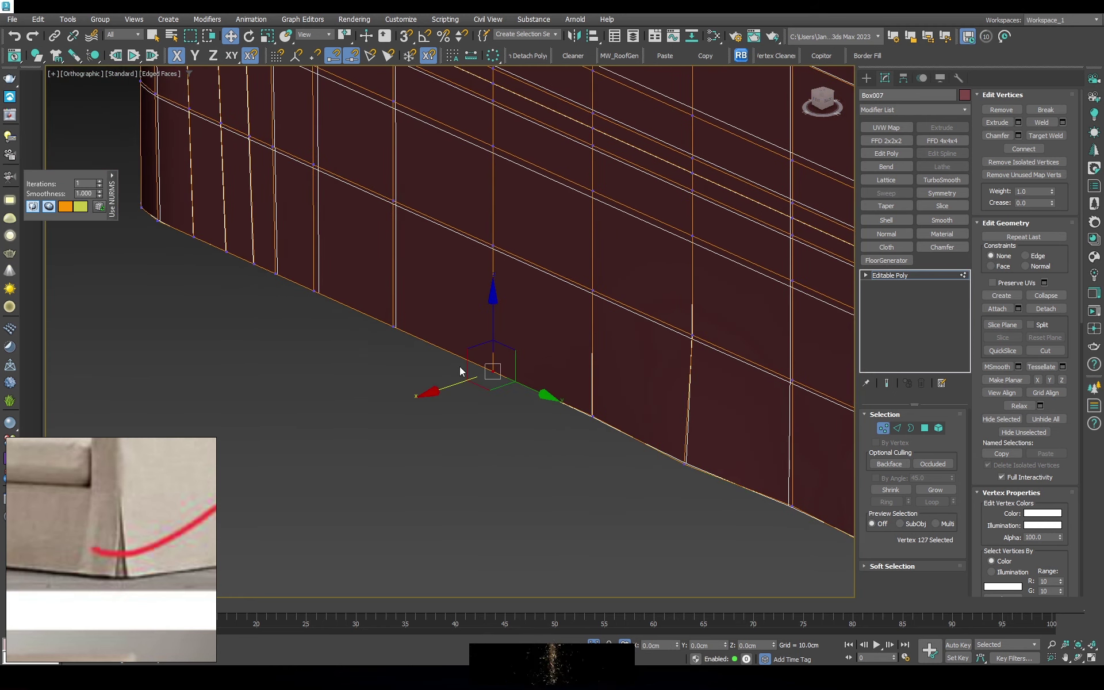
middle_click_drag(335, 330, 419, 389, "alt")
left_click(417, 383)
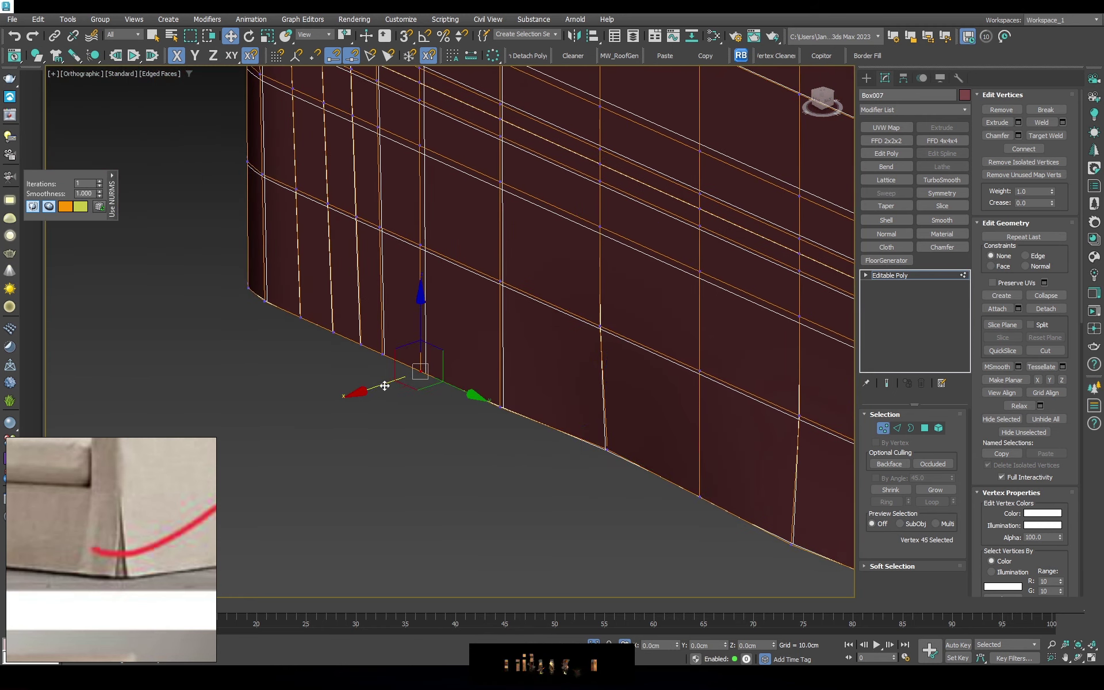
scroll(359, 344, "up", 2)
middle_click_drag(330, 353, 466, 368, "alt")
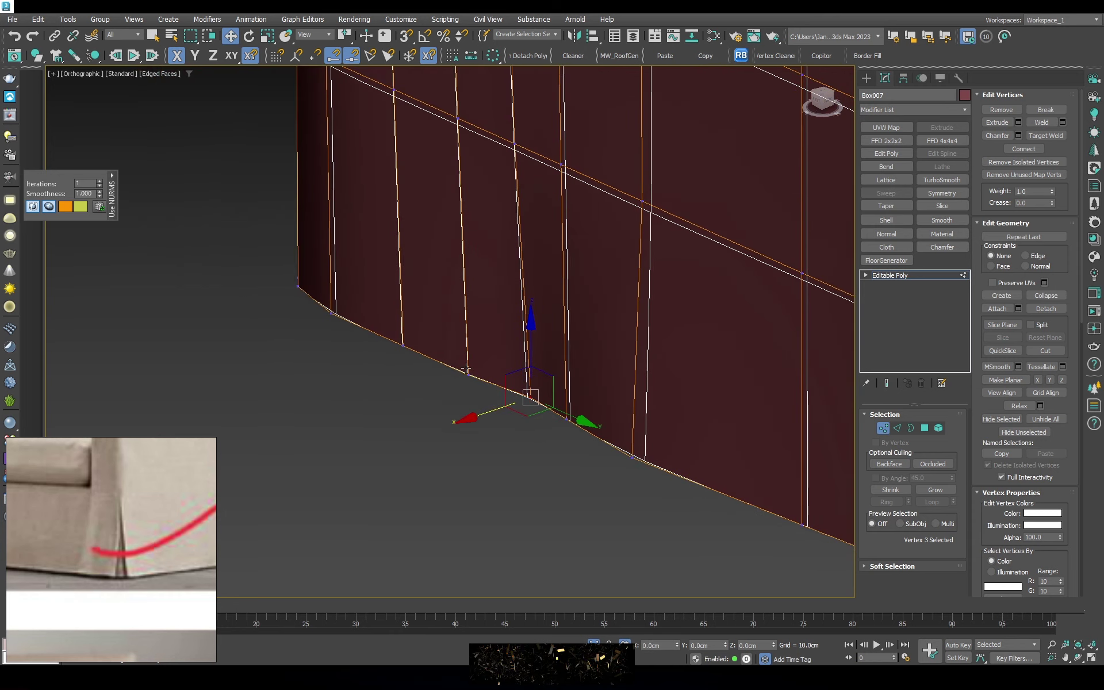
left_click_drag(424, 394, 406, 379)
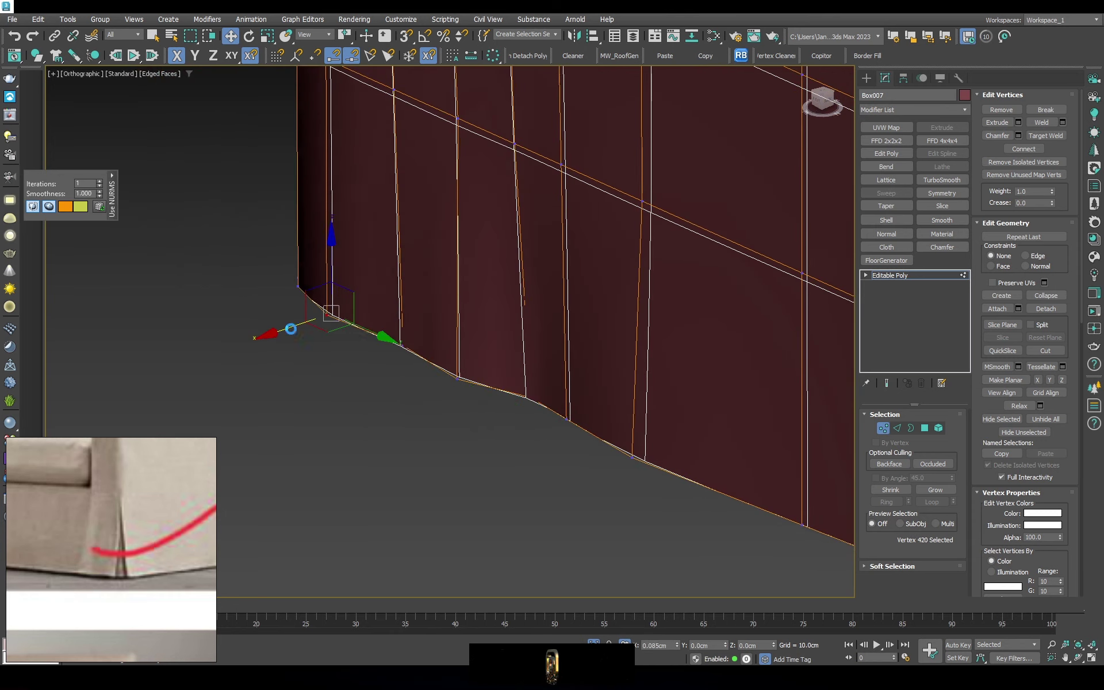
scroll(331, 314, "down", 3)
Move the corner vertices inward to narrow the pleat slit's gap
mouse_move(331, 313)
middle_mouse_down("alt")
mouse_move(613, 420)
mouse_move(598, 450)
middle_mouse_up("alt")
scroll(599, 436, "up", 3)
left_click(581, 435)
left_click_drag(516, 453, 501, 451)
middle_click_drag(501, 451, 585, 333, "alt")
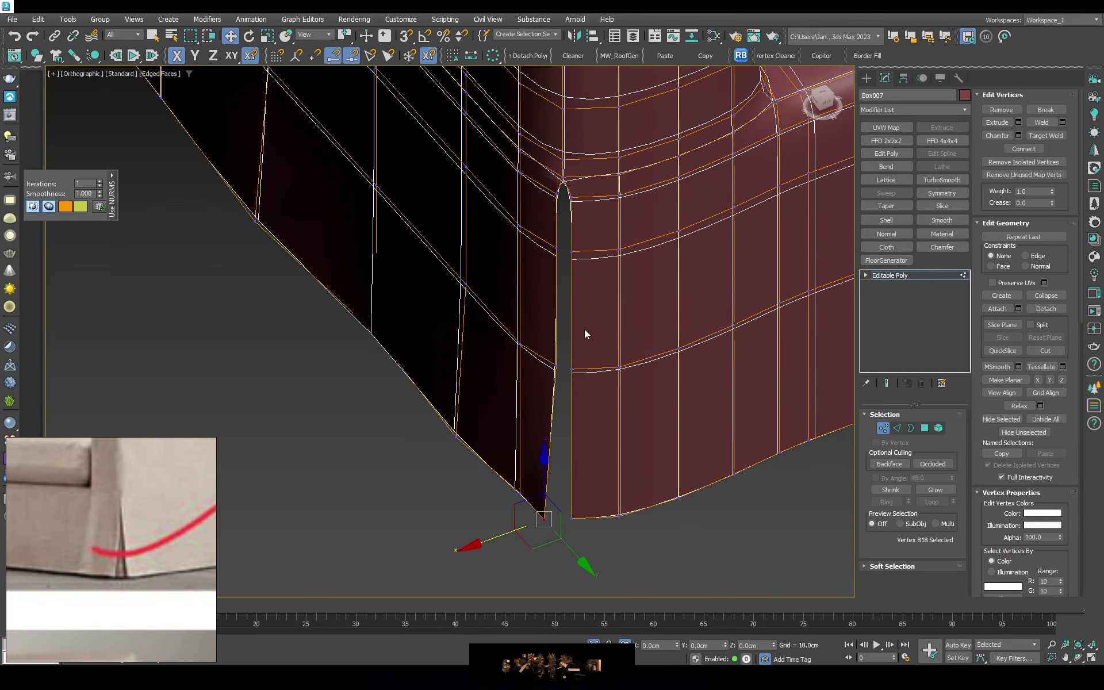
middle_click_drag(598, 392, 611, 394, "alt")
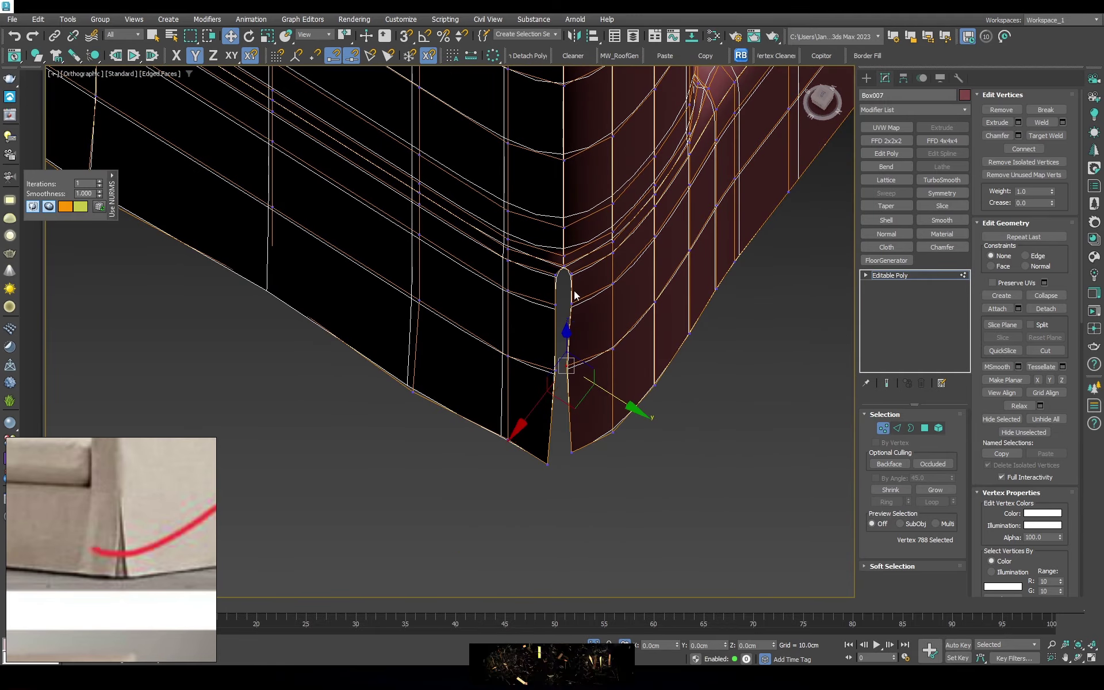
scroll(575, 295, "up", 3)
Nudge the vertices at the slit's top to reshape it into a sharp point
left_click(554, 257)
middle_click_drag(585, 284, 518, 309, "alt")
left_click_drag(517, 309, 511, 311)
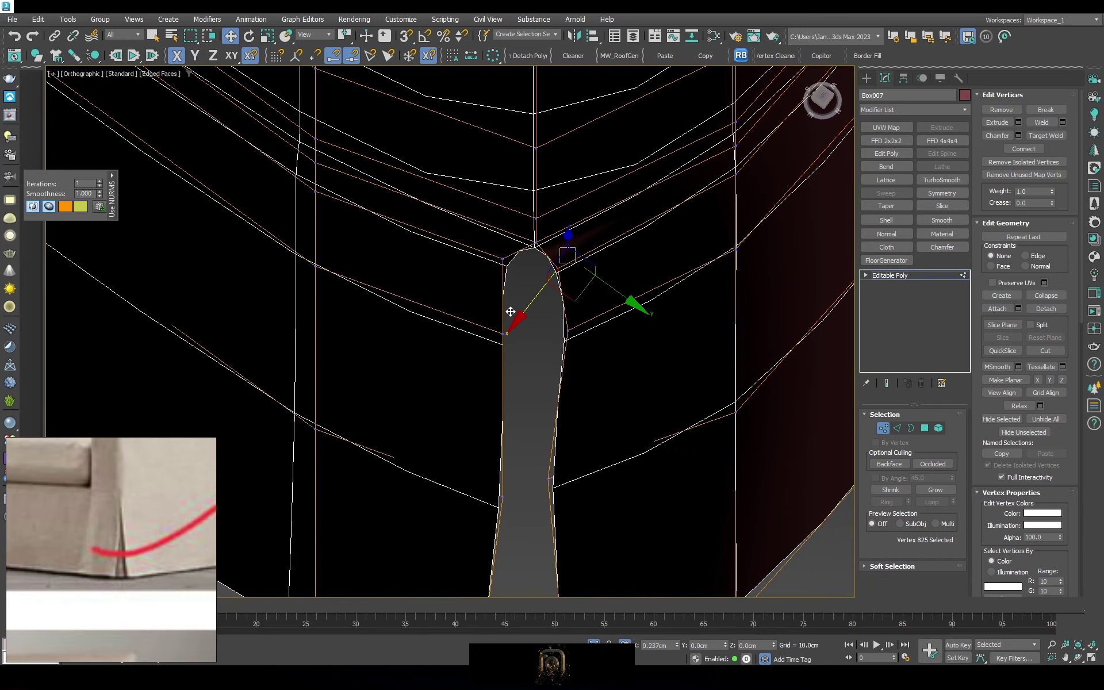
left_click_drag(587, 295, 559, 306)
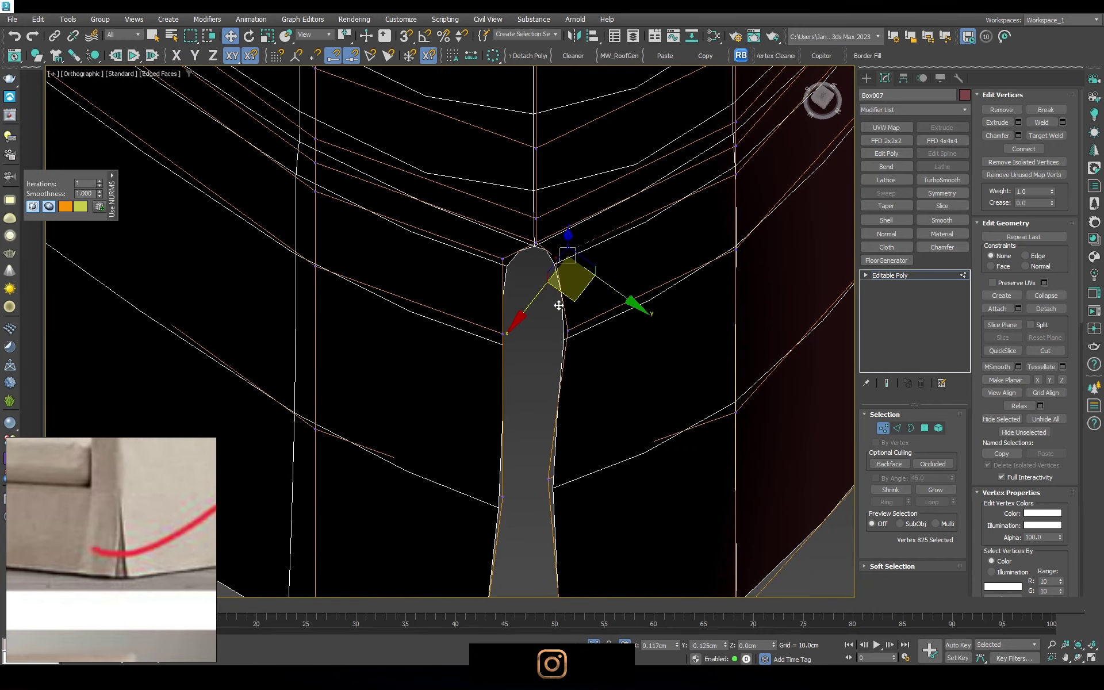
left_click(499, 258)
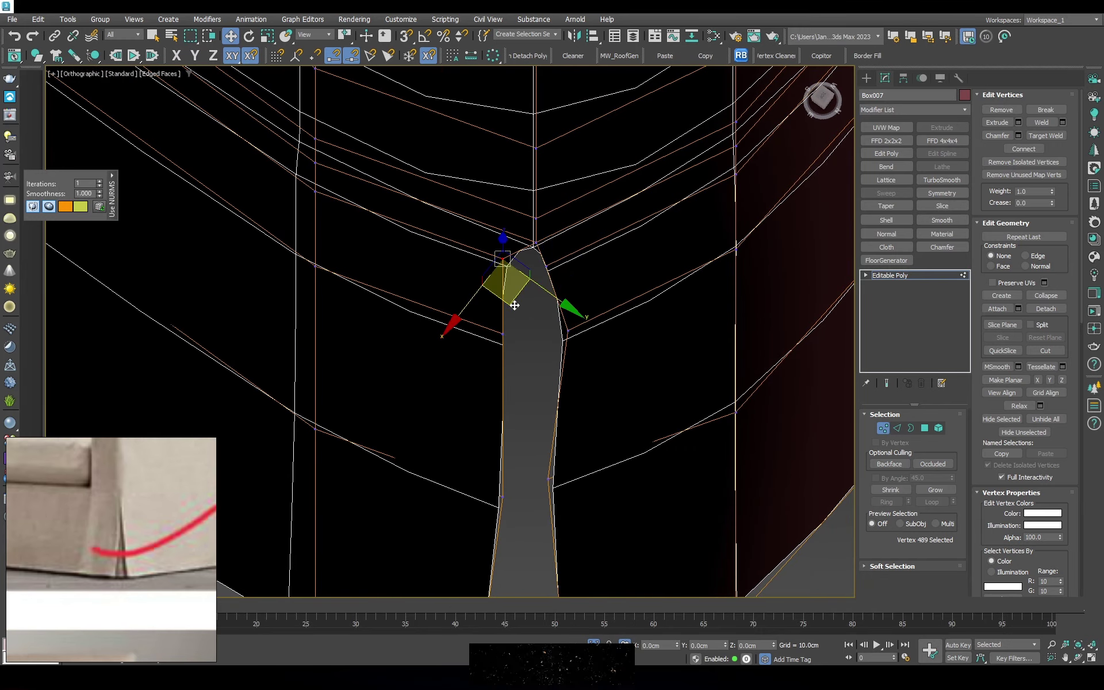
left_click(504, 334)
mouse_move(550, 278)
middle_mouse_down()
mouse_move(560, 310)
mouse_move(603, 227)
middle_mouse_up()
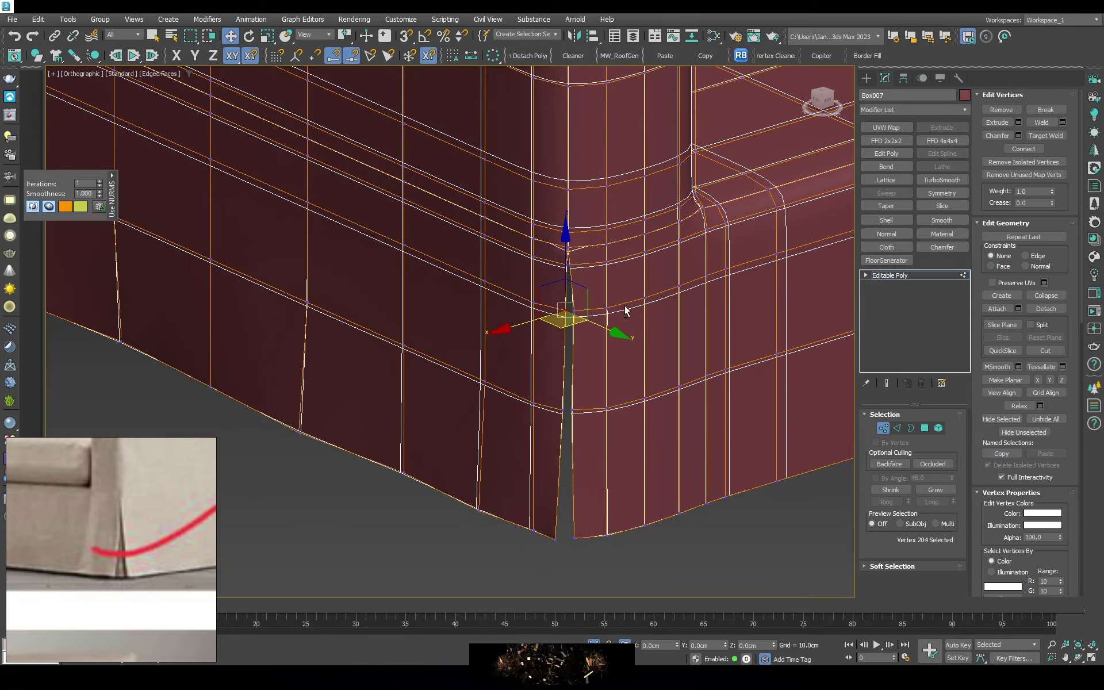
Select vertices at the corner slit and skirt edge, nudging one to make the skirt wavier
left_click(517, 484)
middle_click_drag(583, 437, 598, 424, "alt")
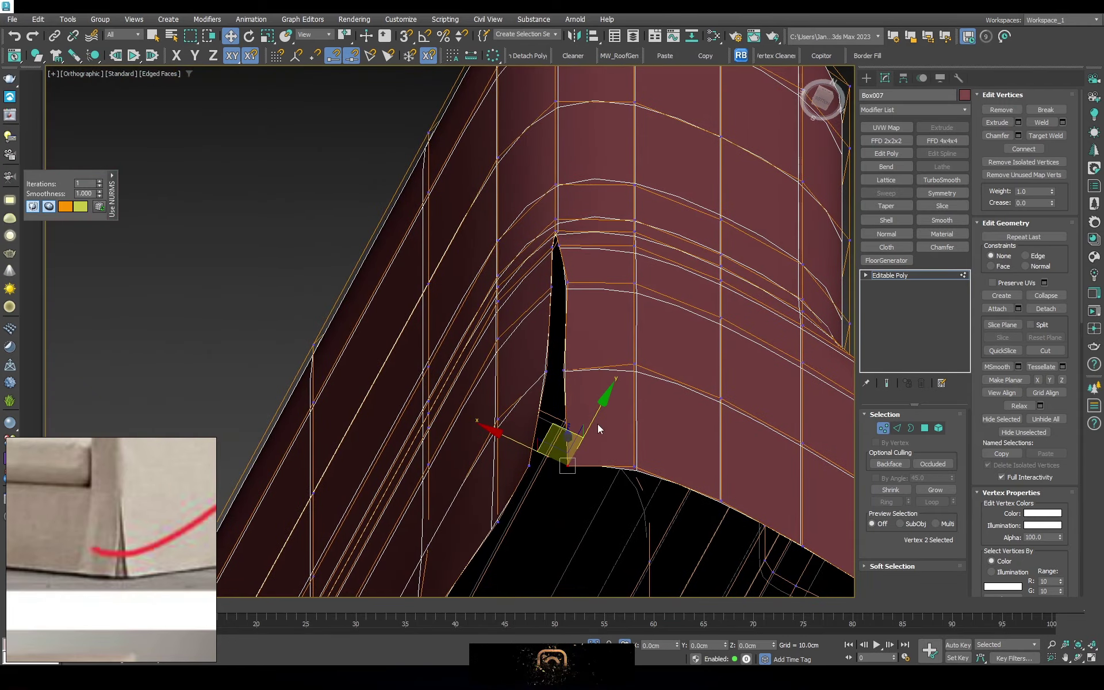
middle_click_drag(610, 479, 635, 496, "alt")
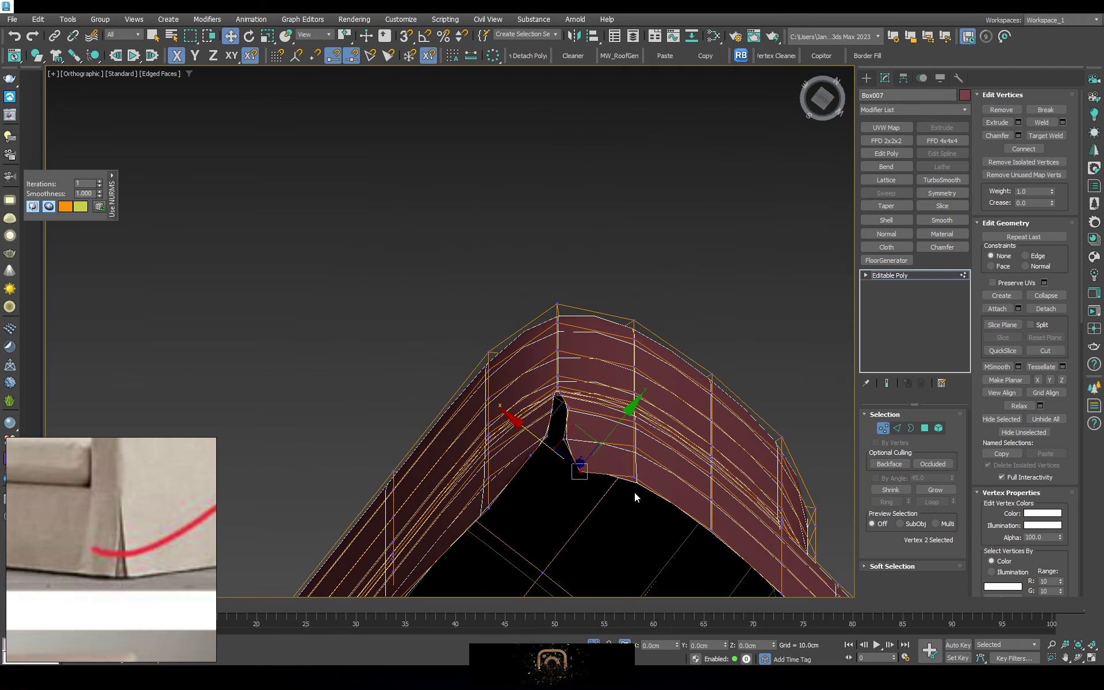
middle_click_drag(674, 439, 653, 343, "alt")
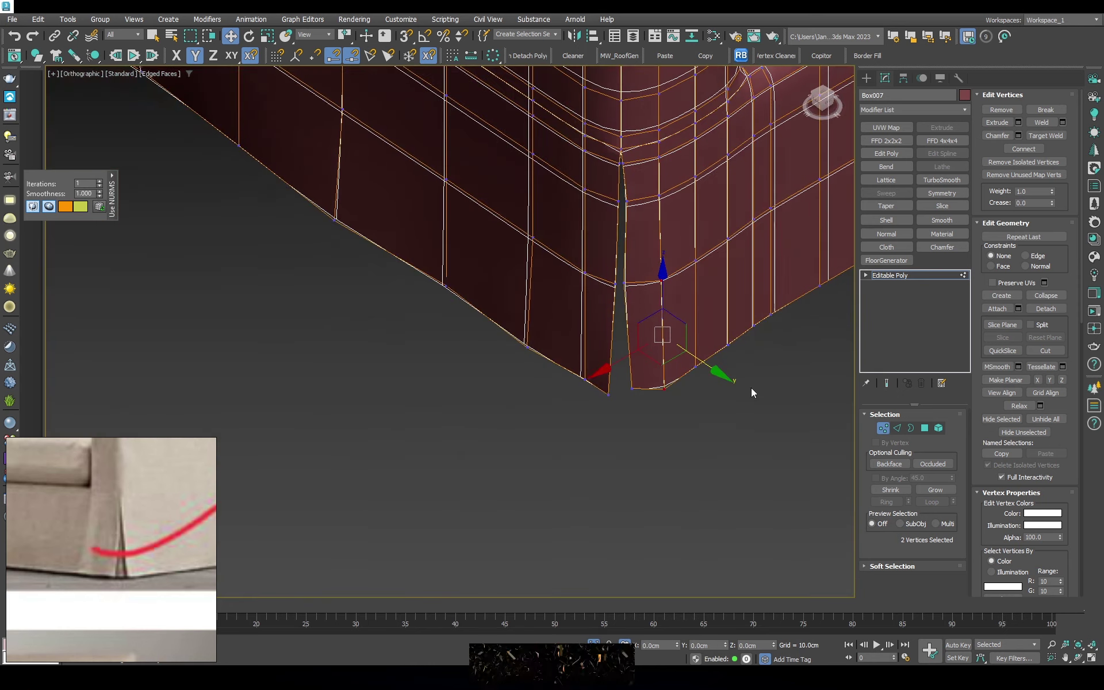
middle_click_drag(751, 388, 650, 382, "alt")
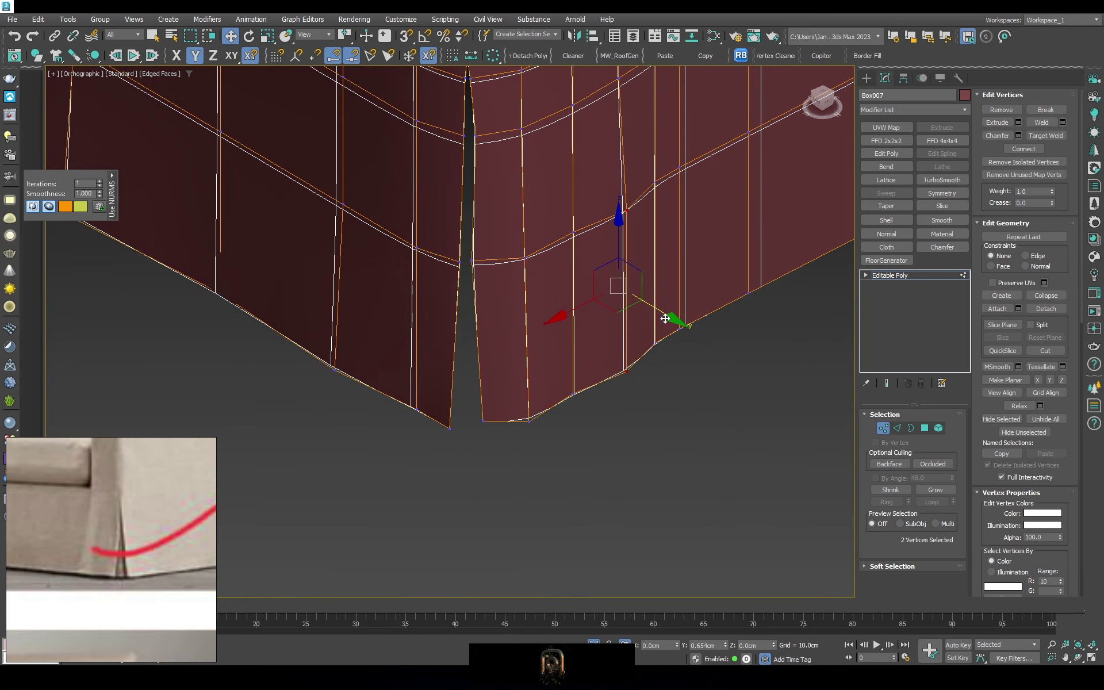
middle_click_drag(648, 342, 502, 414)
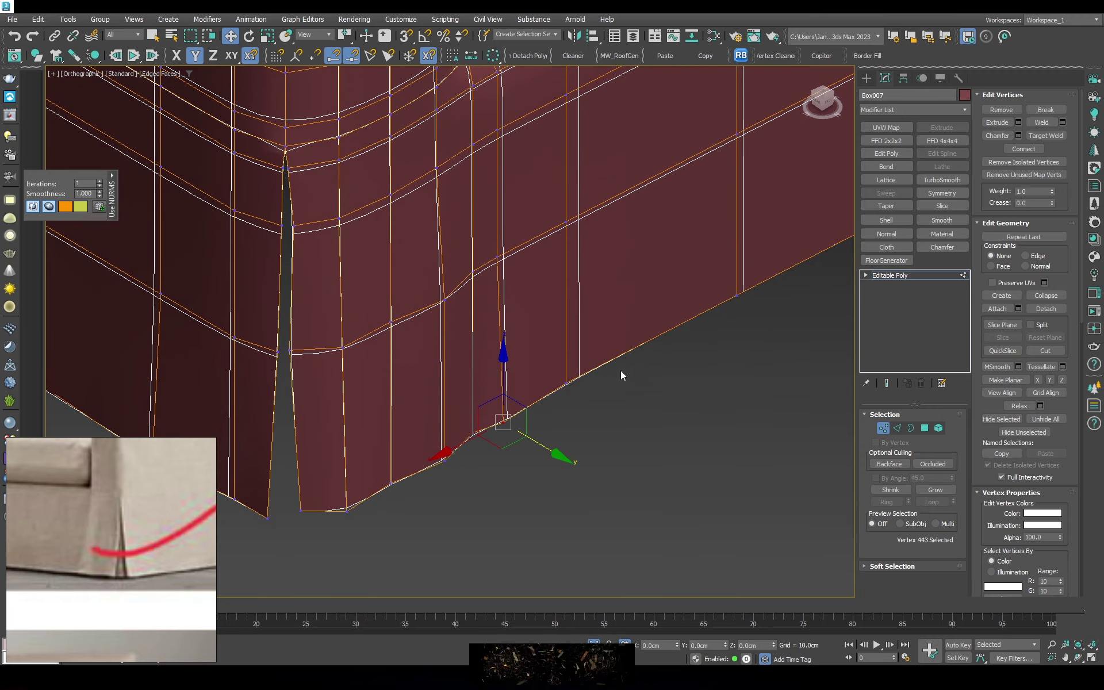
left_click(566, 382)
left_click(566, 221, "ctrl")
middle_click_drag(666, 295, 526, 472)
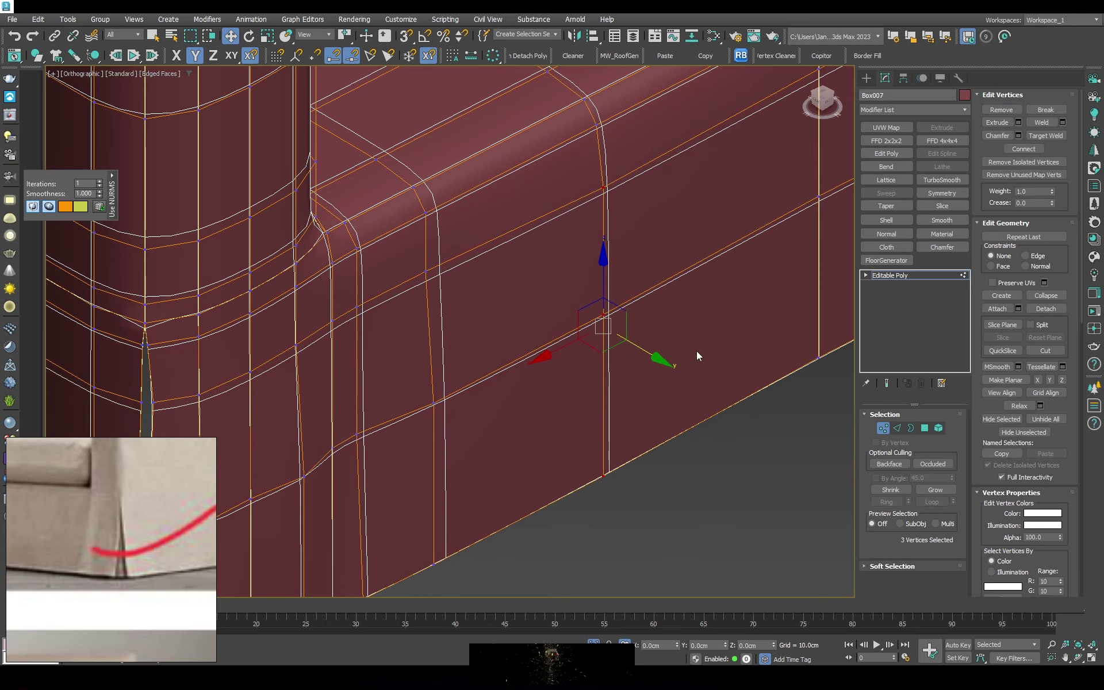
scroll(696, 353, "down", 2)
left_click_drag(546, 359, 593, 386)
middle_click_drag(621, 413, 654, 346)
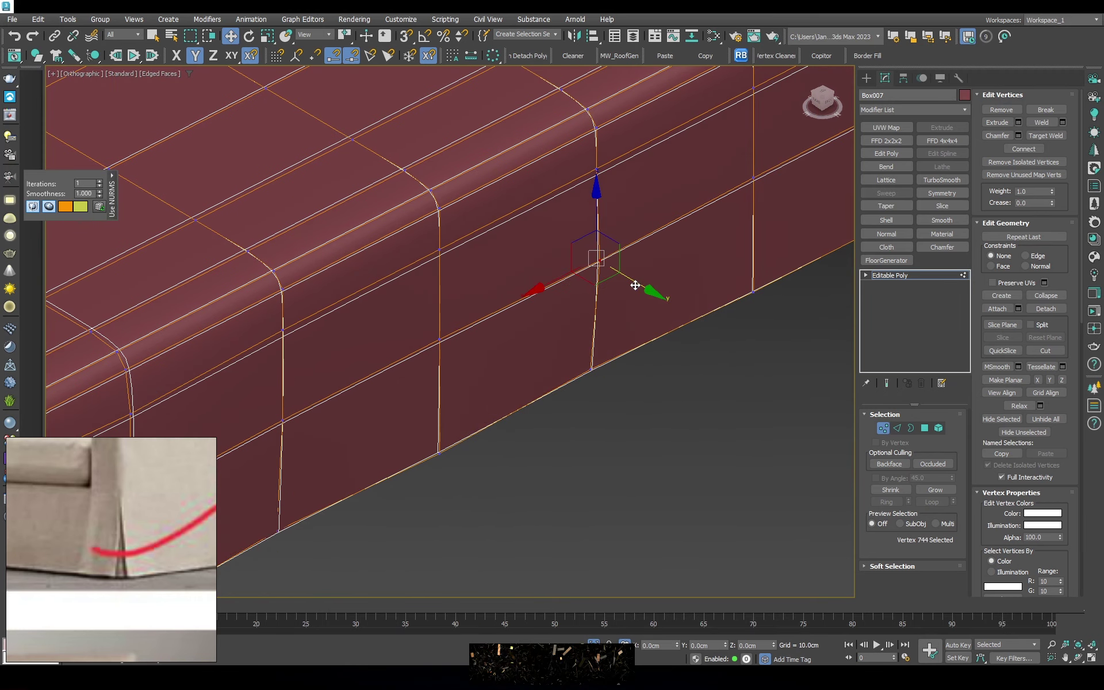
middle_click_drag(828, 236, 647, 357)
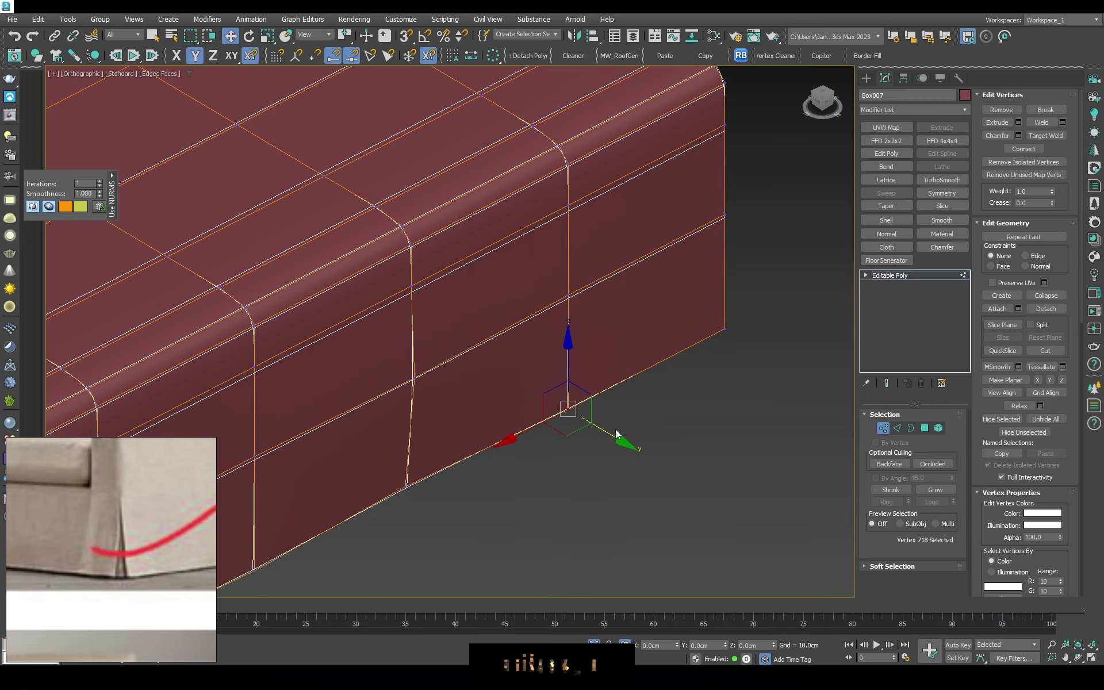
left_click_drag(616, 430, 617, 436)
Select the lower-skirt vertex and the skirt panel's bottom corner vertex
scroll(626, 409, "down", 3)
middle_click_drag(622, 413, 513, 400, "alt")
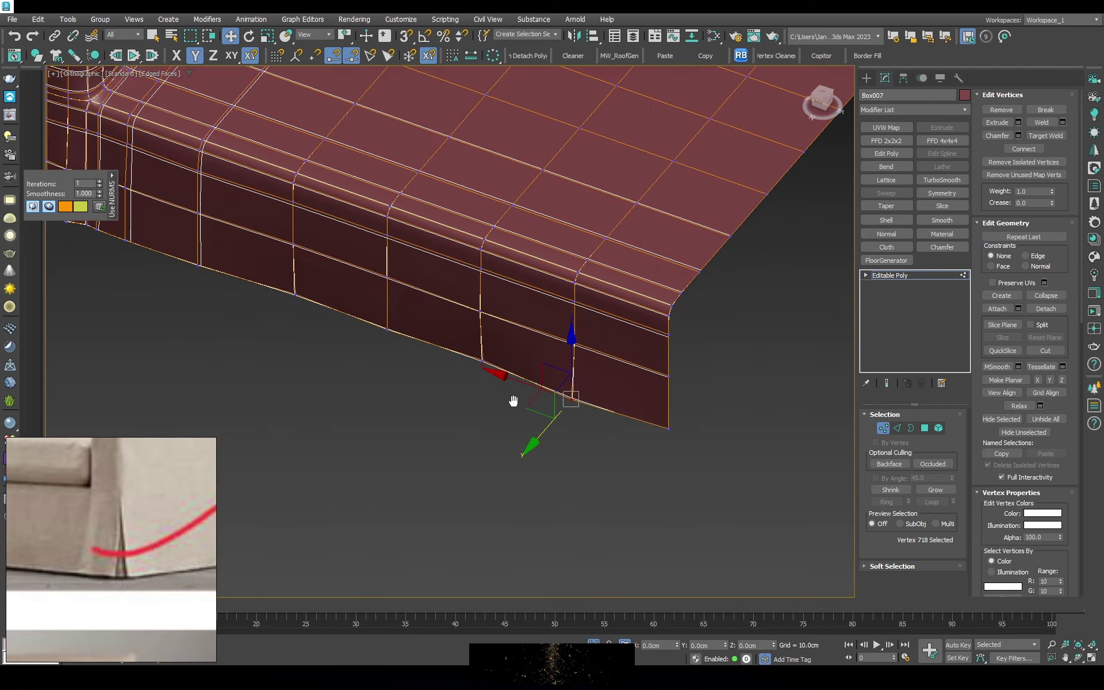
scroll(415, 292, "up", 3)
scroll(346, 340, "up", 2)
mouse_move(415, 292)
middle_mouse_down("alt")
mouse_move(346, 340)
mouse_move(423, 398)
middle_mouse_up("alt")
left_click(353, 344)
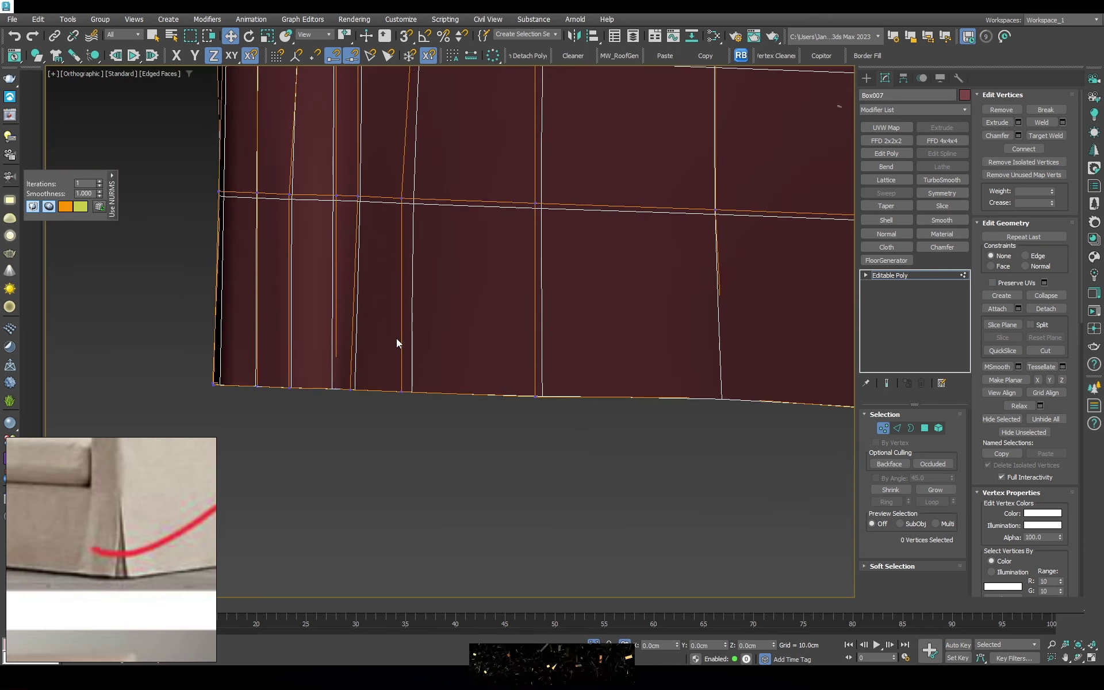
mouse_move(400, 345)
middle_mouse_down("alt")
mouse_move(419, 380)
mouse_move(399, 323)
mouse_move(443, 377)
middle_mouse_up("alt")
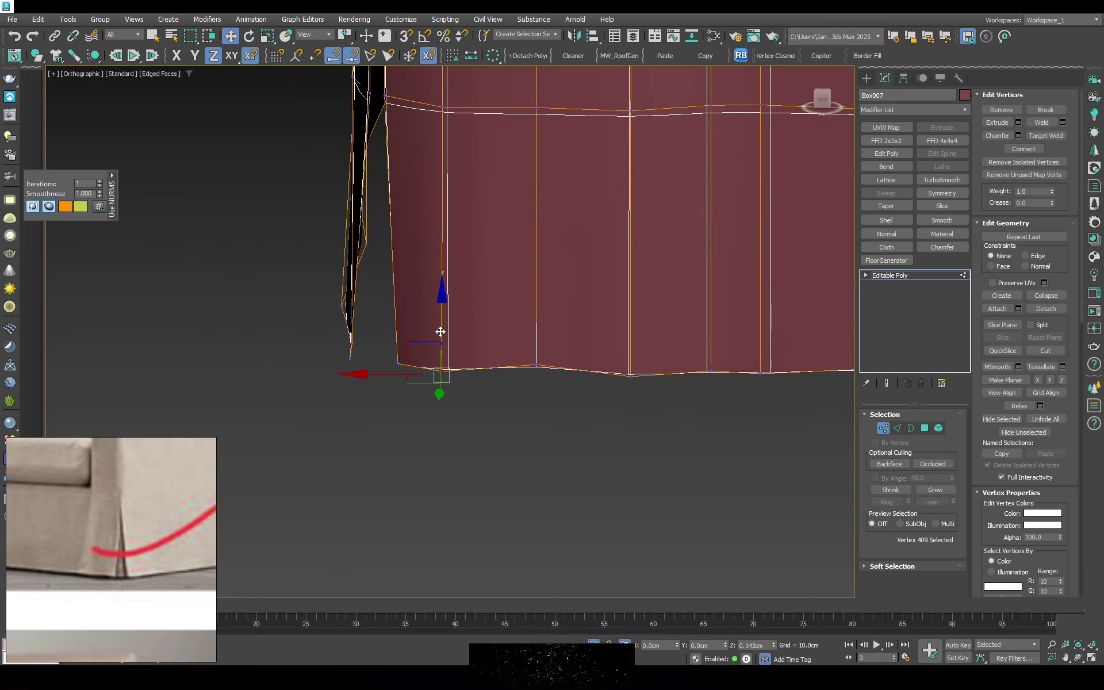
middle_click_drag(440, 332, 526, 415, "alt")
middle_click_drag(563, 316, 498, 371, "alt")
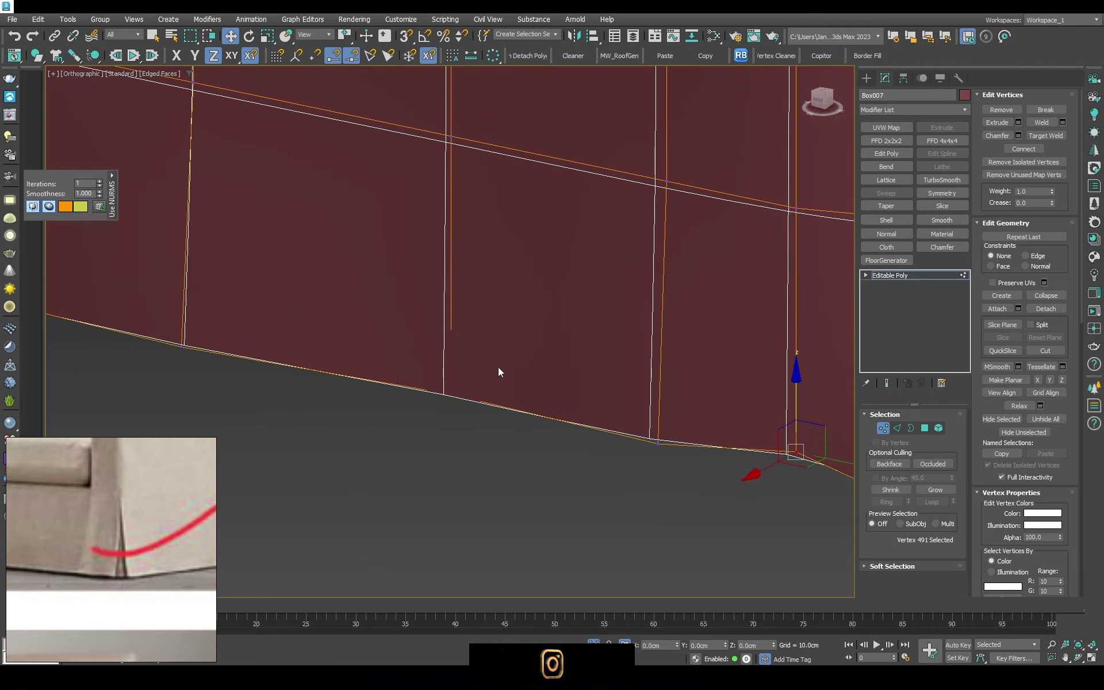
mouse_move(449, 341)
middle_mouse_down("alt")
mouse_move(318, 347)
mouse_move(381, 345)
mouse_move(294, 334)
middle_mouse_up("alt")
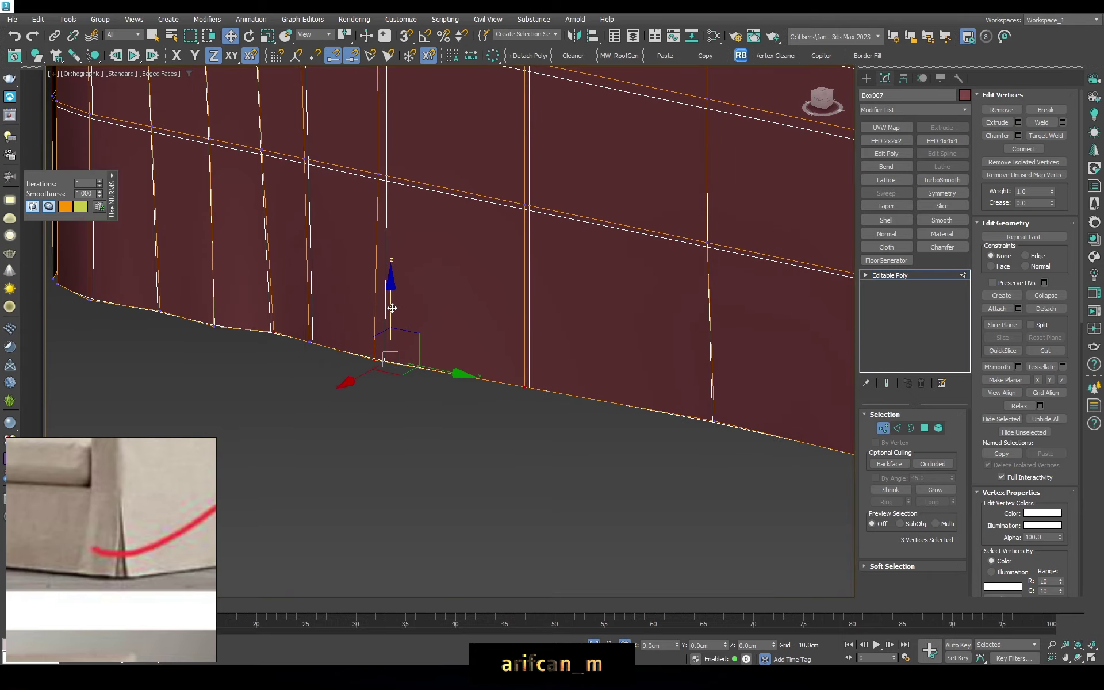
left_click(714, 421)
scroll(456, 407, "down", 5)
In perspective view, shift selected vertices to bend the skirt and curve its vertical edge
key("p")
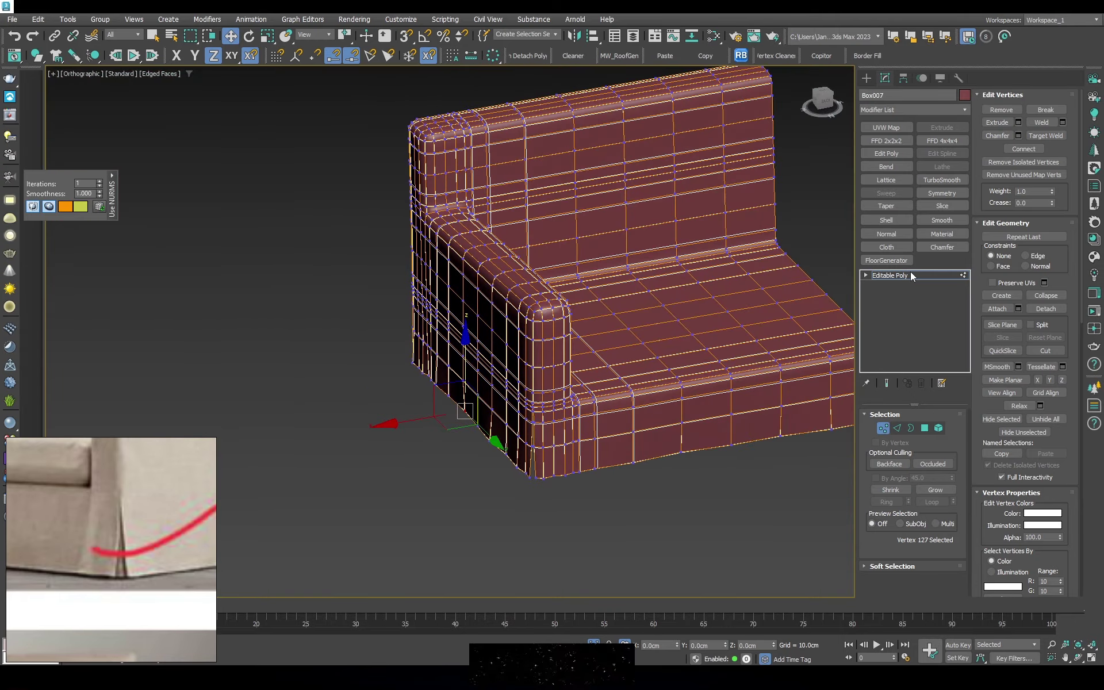
left_click(891, 275)
scroll(552, 343, "up", 5)
scroll(487, 295, "down", 5)
mouse_move(487, 295)
middle_mouse_down("alt")
mouse_move(621, 291)
mouse_move(668, 313)
mouse_move(488, 321)
middle_mouse_up("alt")
scroll(380, 389, "up", 5)
key("1")
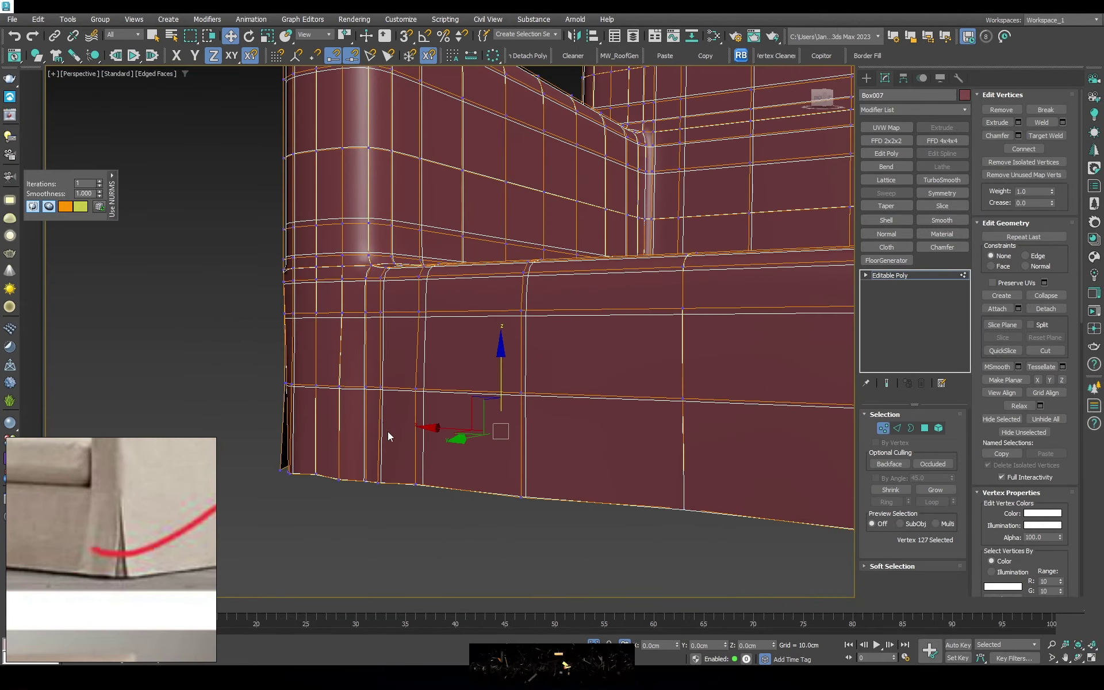
middle_click_drag(388, 432, 500, 437, "alt")
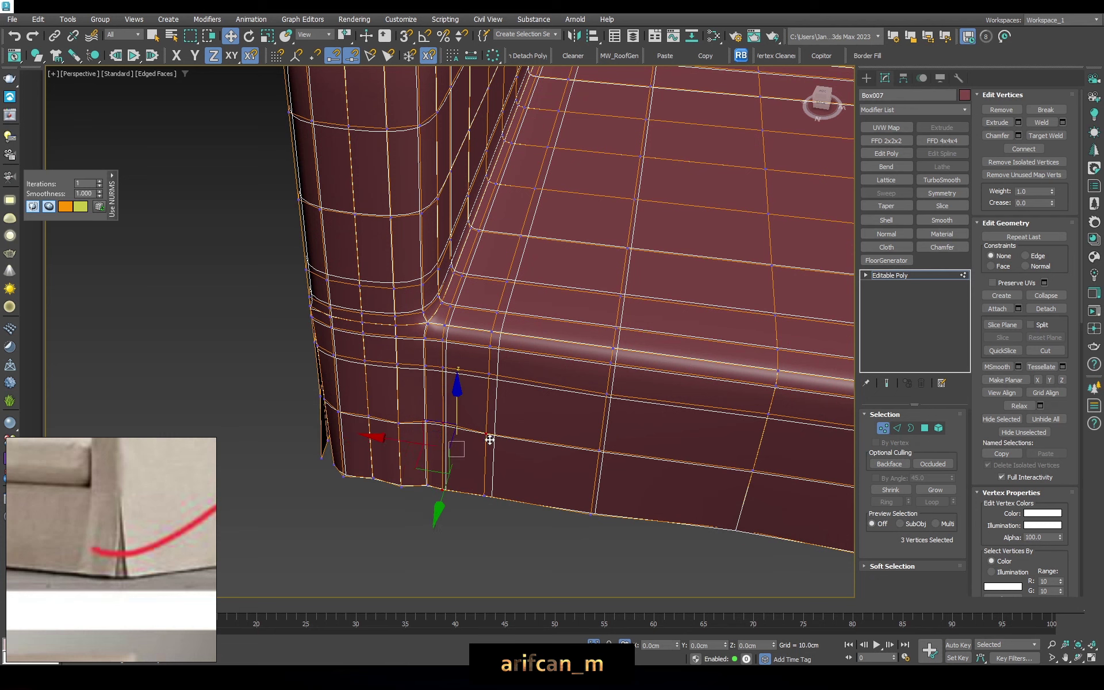
left_click_drag(421, 447, 432, 459)
middle_click_drag(443, 425, 465, 382, "alt")
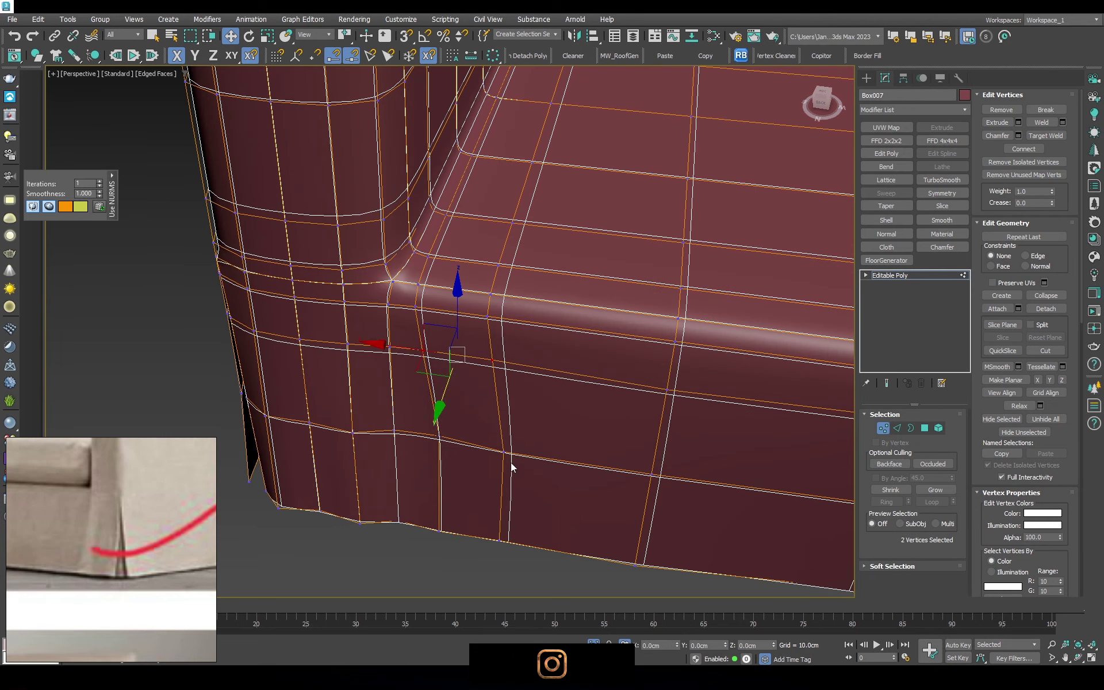
left_click_drag(530, 465, 486, 552)
left_click_drag(481, 488, 474, 496)
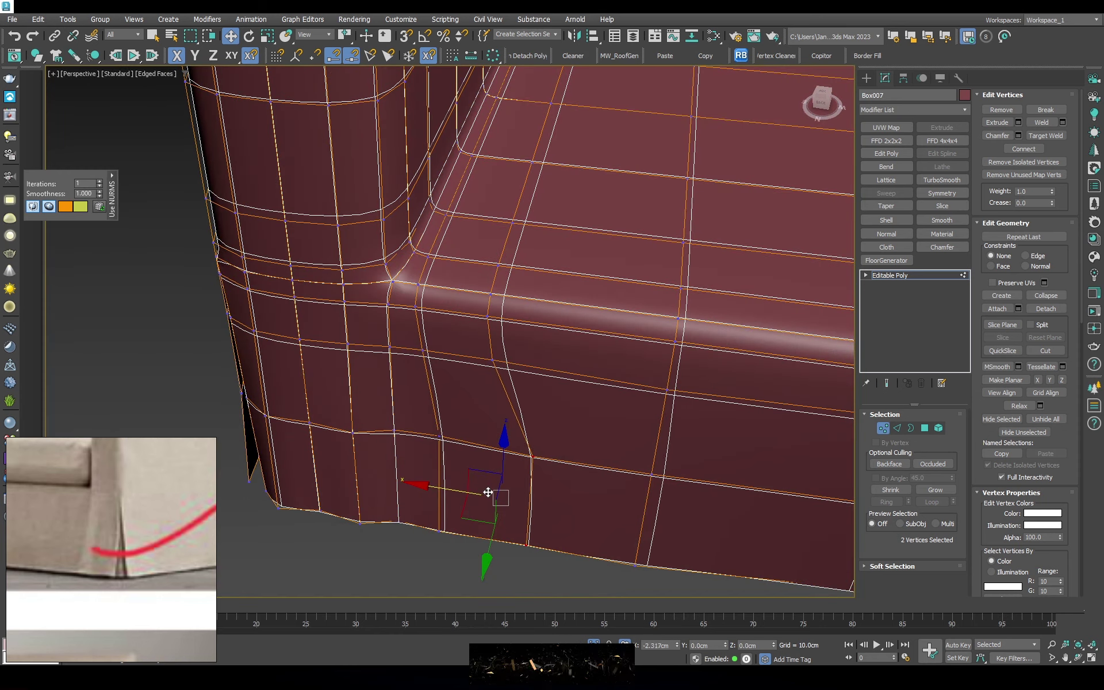
Push a vertex on the skirt's hem down to ripple the edge
scroll(360, 523, "up", 3)
scroll(360, 521, "down", 5)
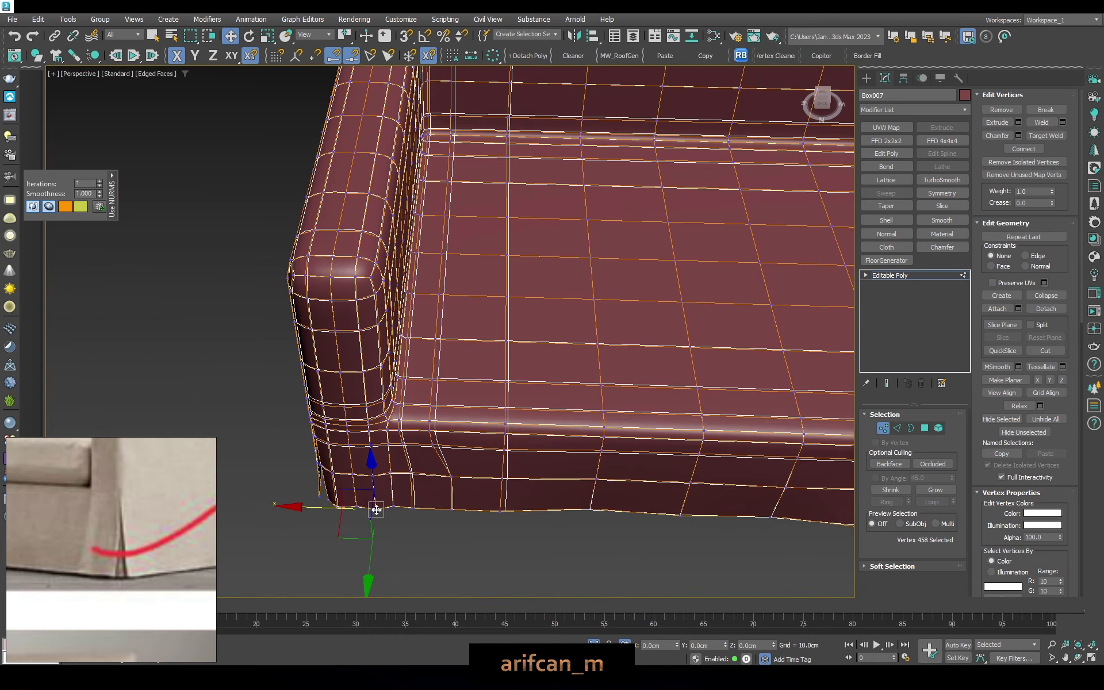
scroll(371, 529, "up", 3)
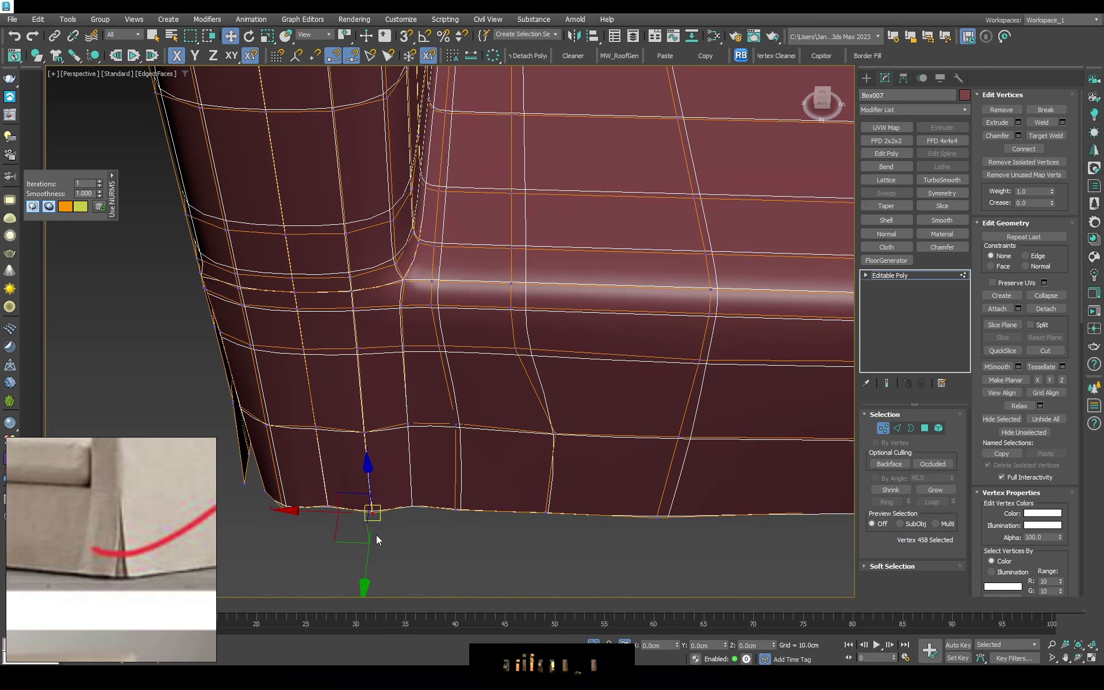
left_click(411, 505)
left_click_drag(408, 530, 408, 546)
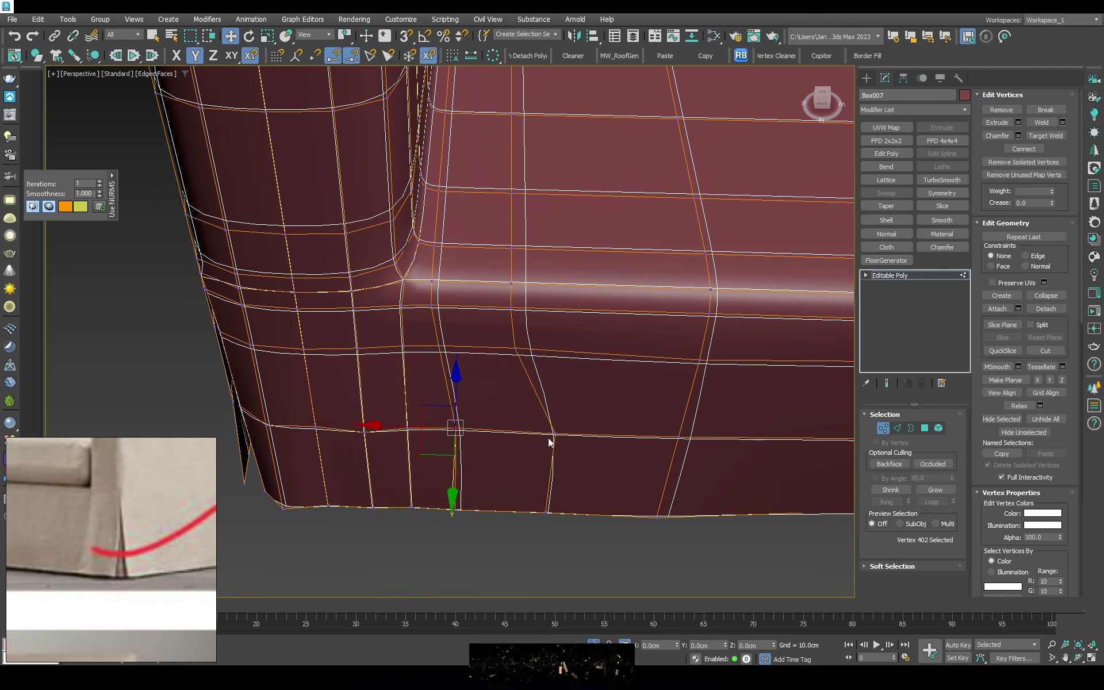
Select vertices at the base corner and along the arm's base, checking them in wireframe
mouse_move(440, 427)
middle_mouse_down("alt")
mouse_move(381, 513)
mouse_move(374, 402)
mouse_move(406, 348)
mouse_move(482, 420)
middle_mouse_up("alt")
scroll(482, 420, "down", 2)
scroll(531, 408, "up", 4)
left_click(532, 407)
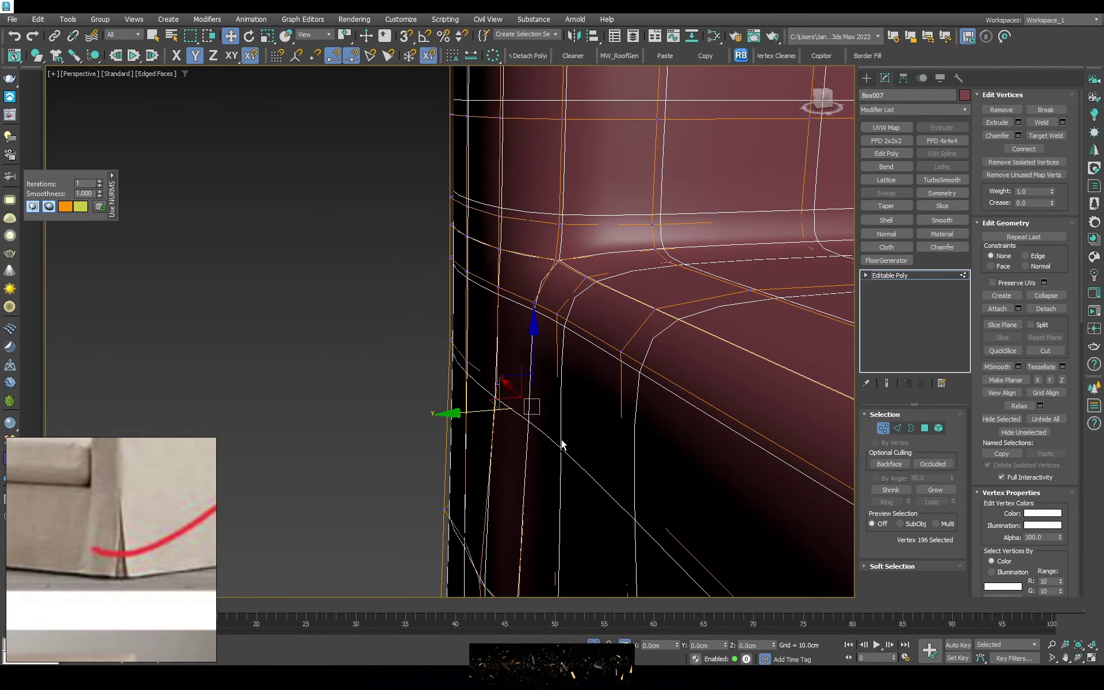
left_click_drag(562, 444, 636, 502)
key("F3")
key("F3")
mouse_move(633, 489)
middle_mouse_down("alt")
mouse_move(654, 515)
mouse_move(508, 432)
mouse_move(488, 358)
middle_mouse_up("alt")
key("F3")
key("F3")
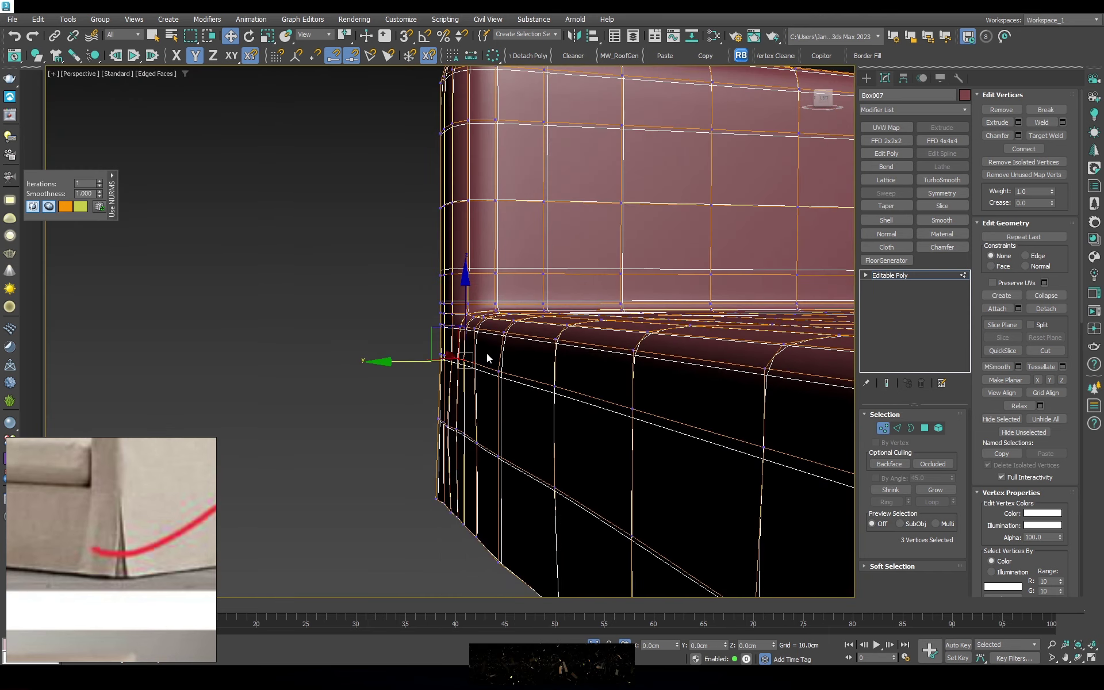
scroll(487, 358, "down", 3)
scroll(585, 363, "up", 3)
left_click(561, 365)
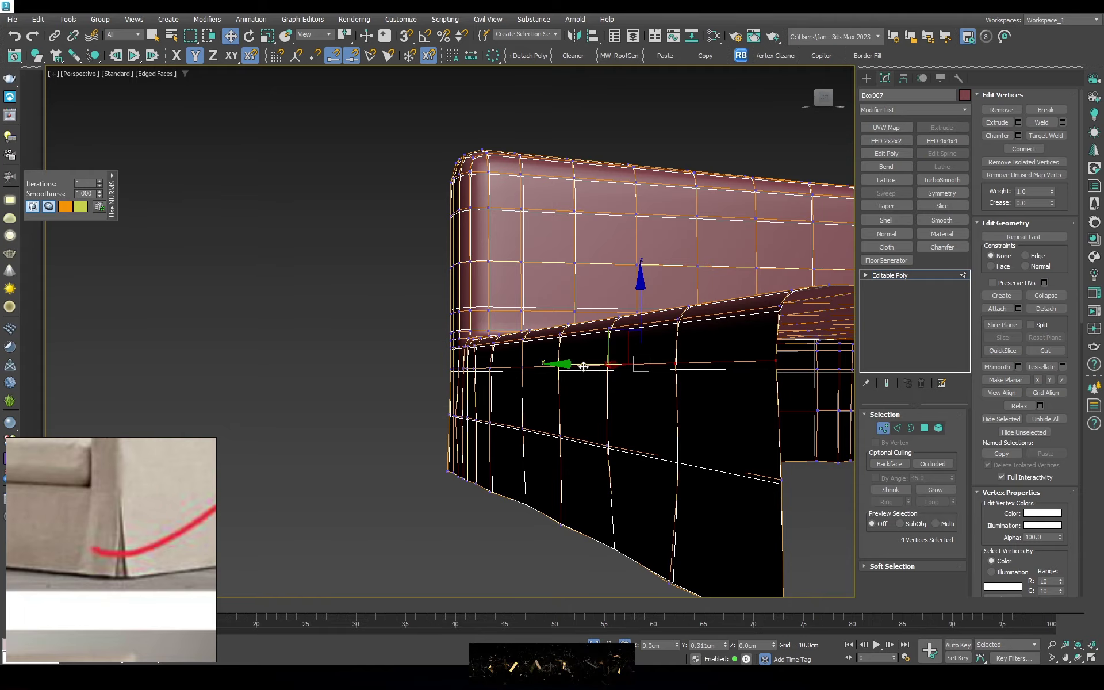
mouse_move(583, 366)
middle_mouse_down("alt")
mouse_move(685, 480)
mouse_move(784, 398)
middle_mouse_up("alt")
left_click(683, 466)
scroll(621, 470, "down", 3)
Deselect the vertices and return to Editable Poly object level, orbiting the half sofa
left_click(785, 398)
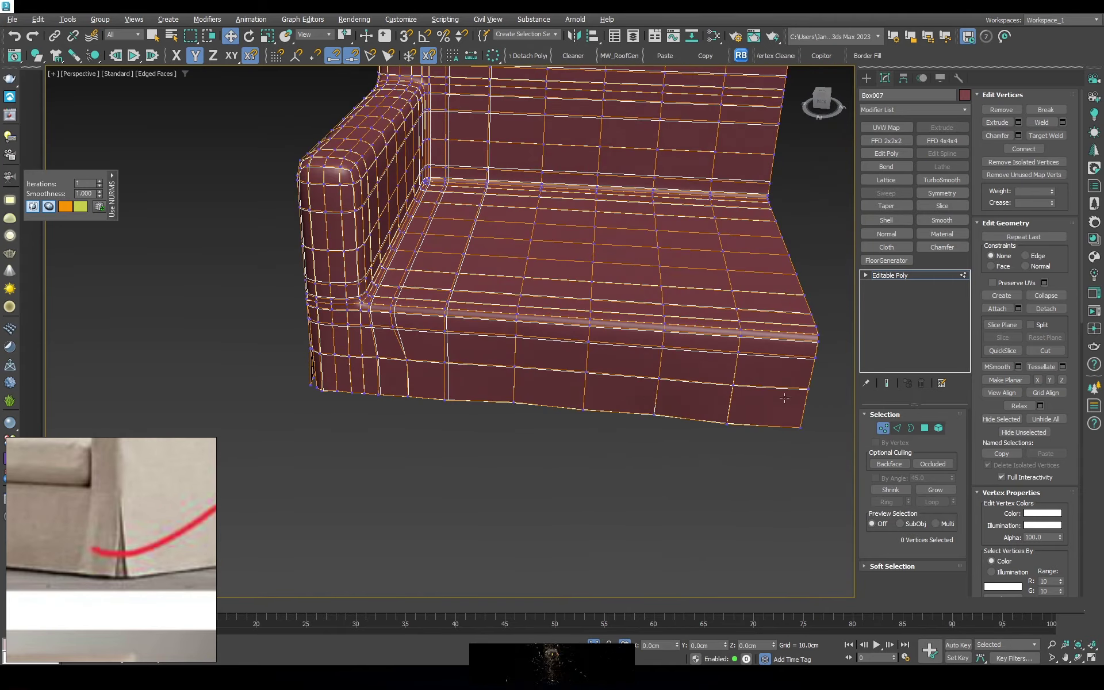
left_click(896, 275)
scroll(517, 368, "down", 3)
mouse_move(518, 368)
middle_mouse_down("alt")
mouse_move(584, 370)
mouse_move(470, 348)
middle_mouse_up("alt")
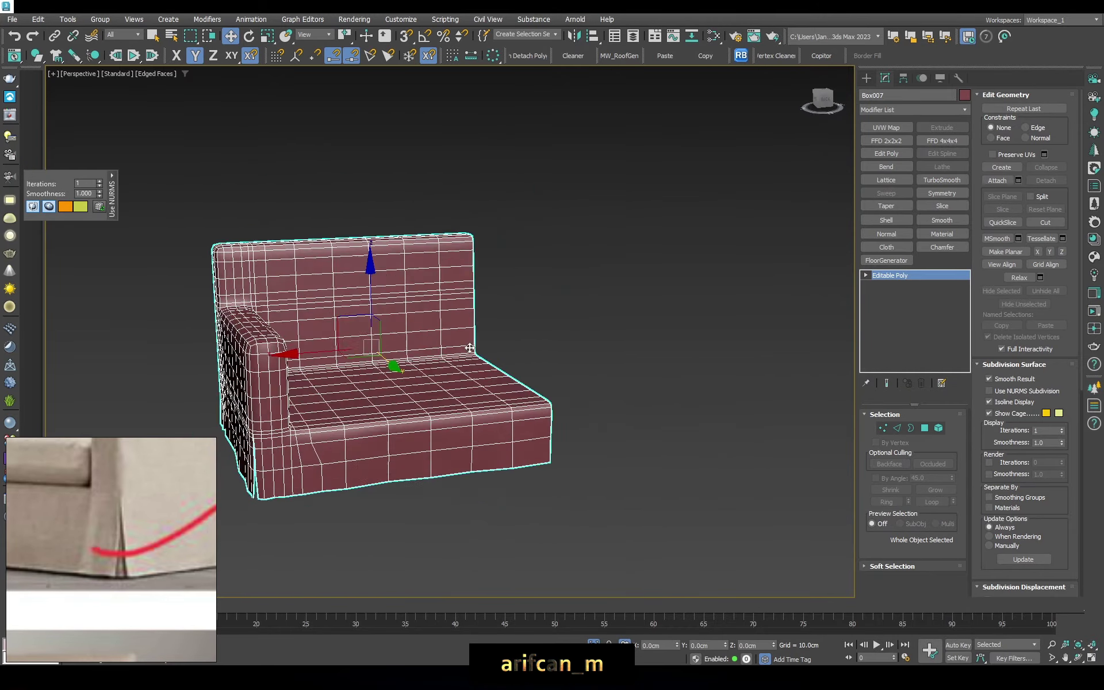
Add a Symmetry modifier to the half sofa with the mirror axis set to X
key("F3")
left_click(943, 192)
left_click(889, 479)
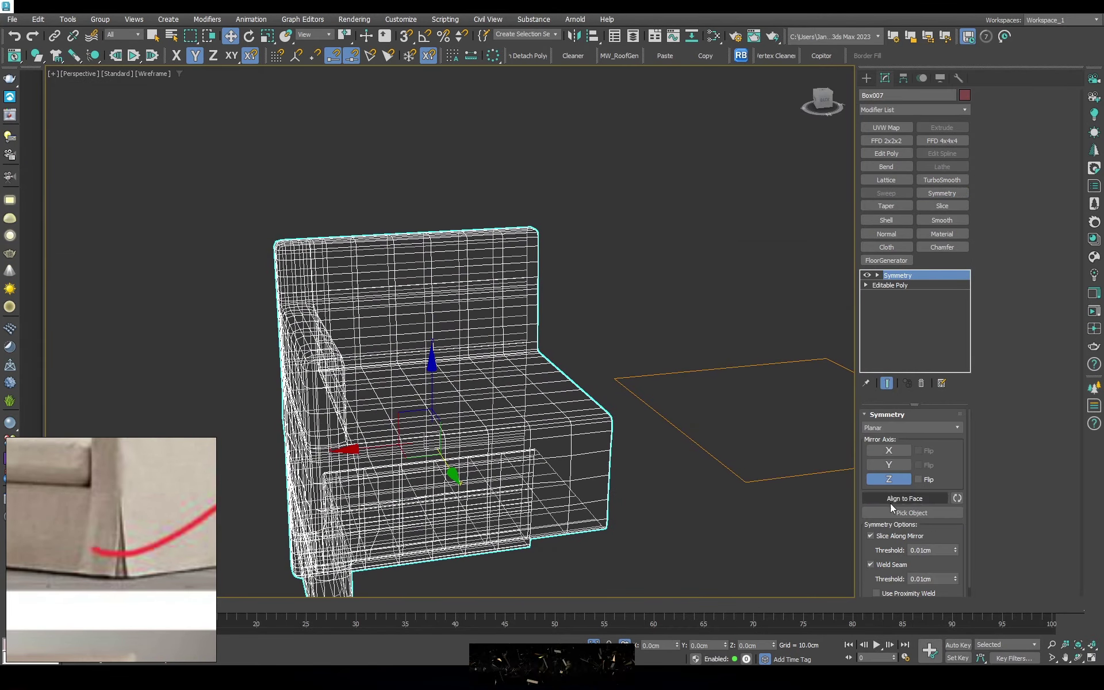
left_click(888, 451)
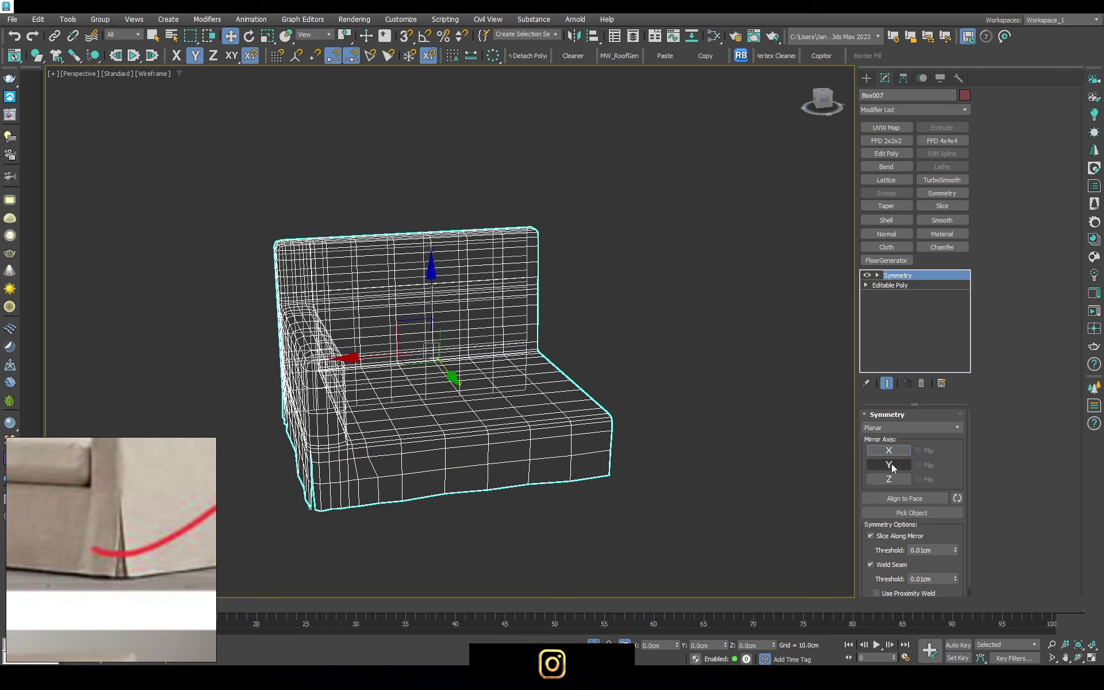
left_click(891, 464)
left_click(889, 450)
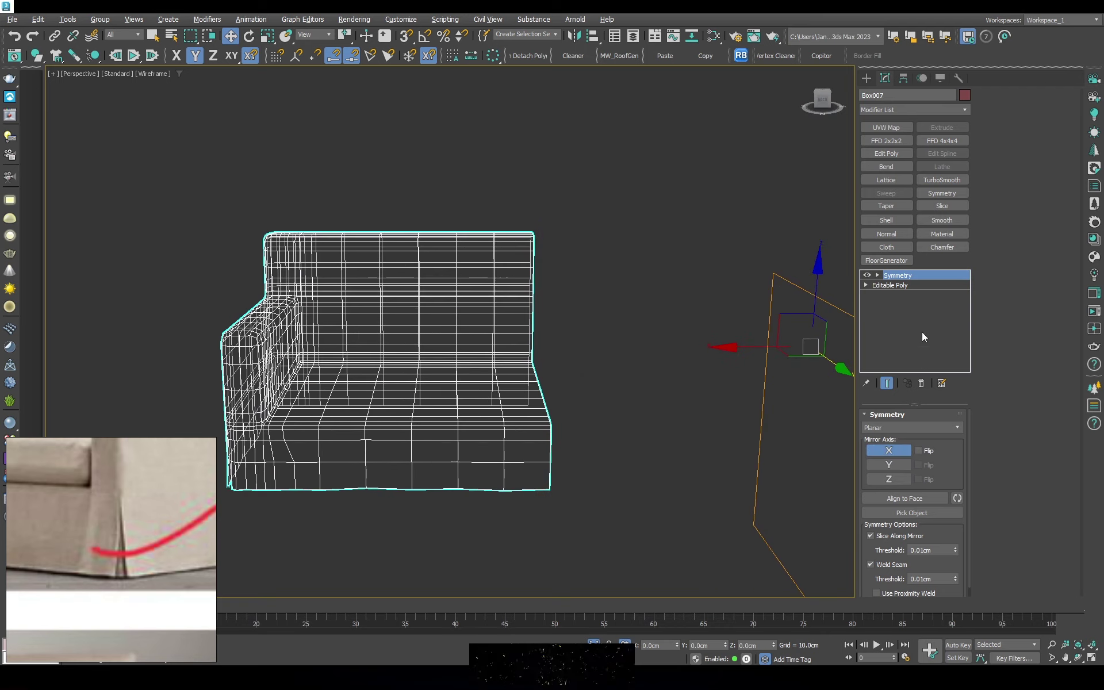
Move the Symmetry mirror plane to the sofa's centre
key("1")
left_click_drag(749, 448, 477, 448)
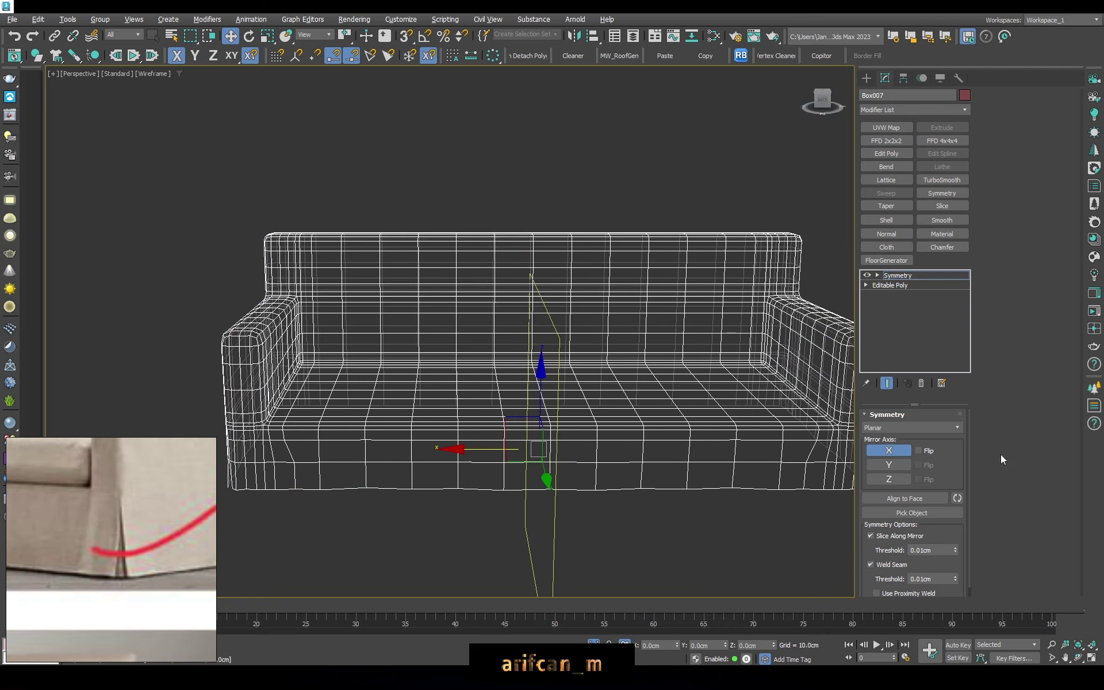
scroll(568, 322, "up", 3)
scroll(568, 321, "down", 5)
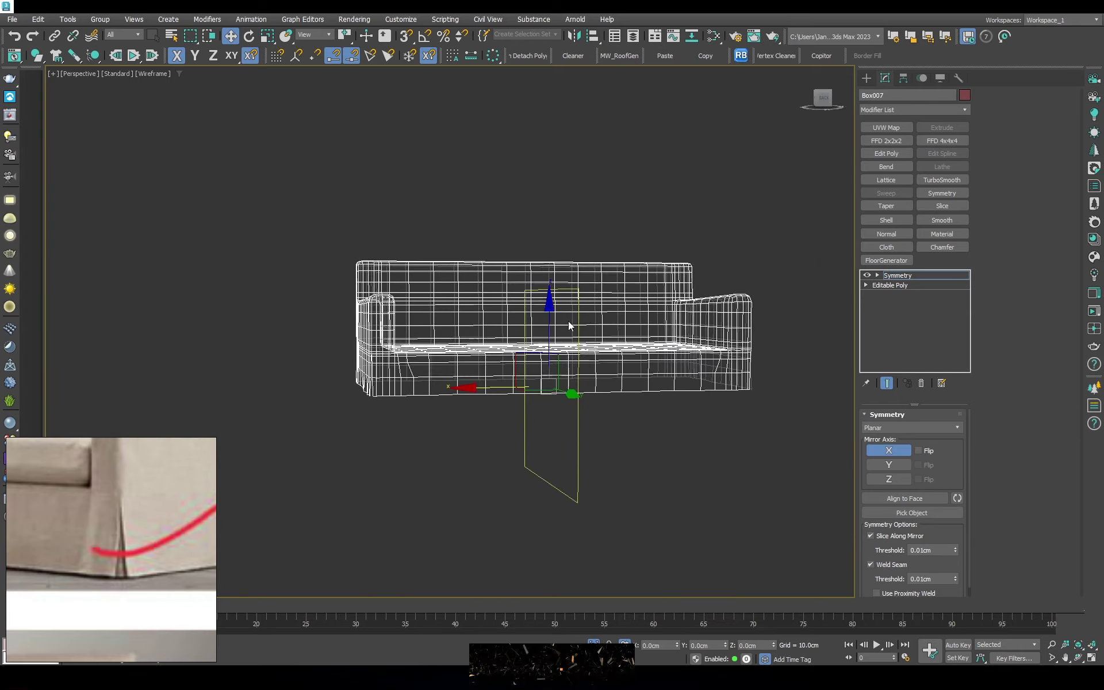
scroll(568, 317, "up", 5)
Convert the mirrored sofa to an Editable Poly
right_click(569, 318)
left_click(714, 470)
key("F3")
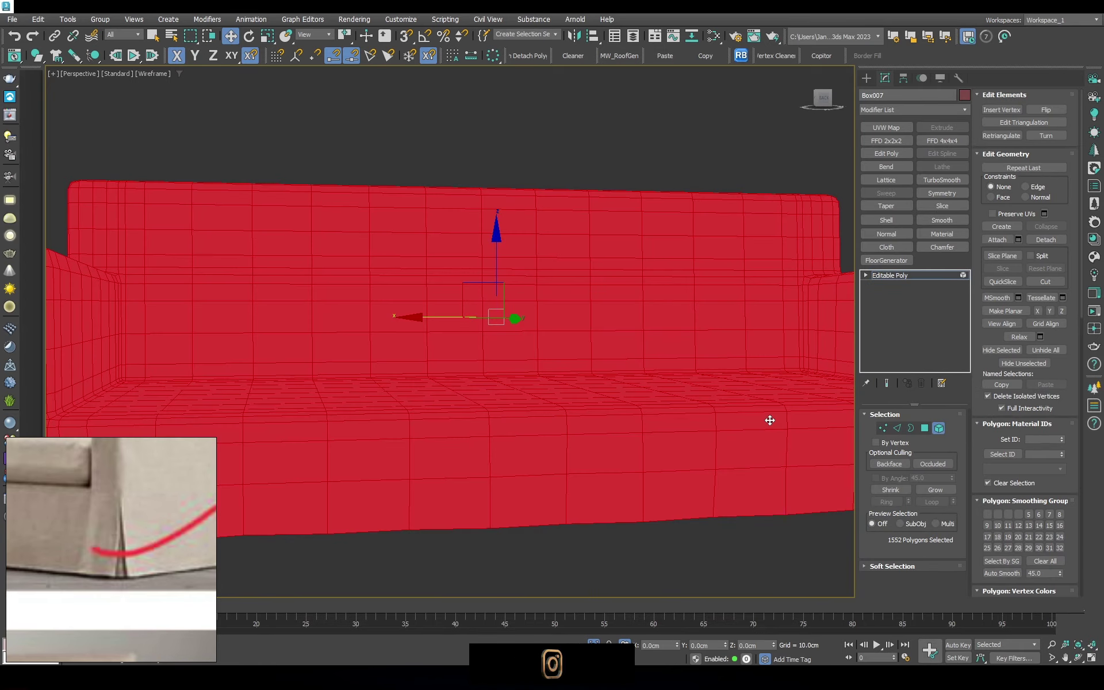
middle_click_drag(771, 419, 685, 300, "alt")
key("F3")
right_click(685, 300)
left_click(711, 315)
key("F3")
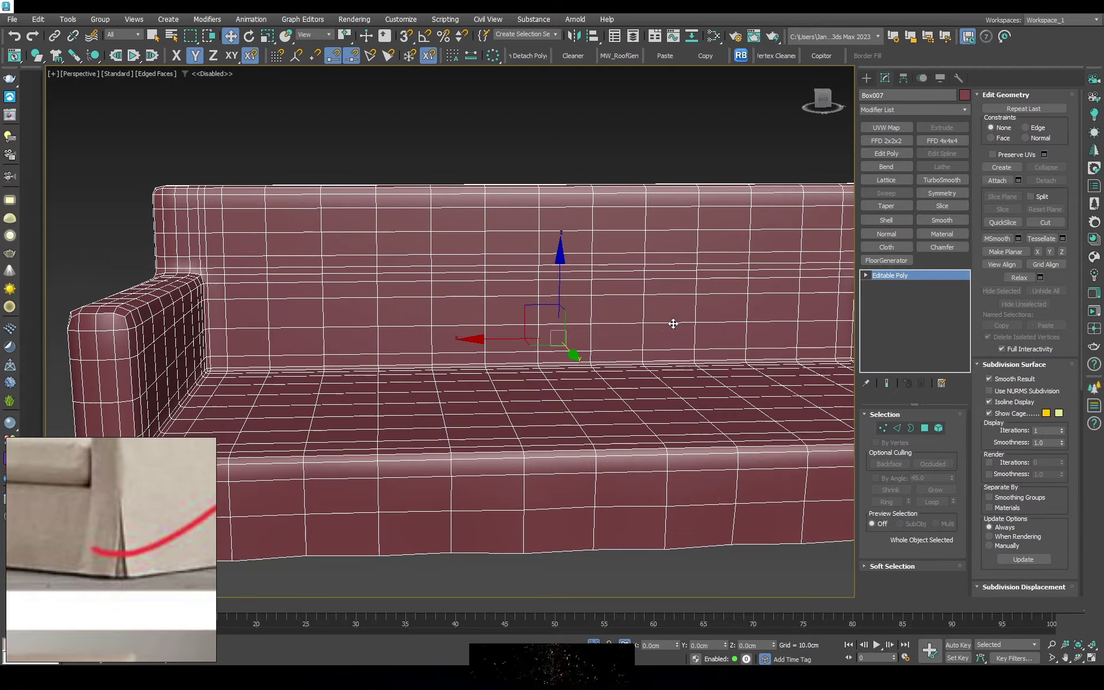
scroll(673, 320, "down", 5)
Enable Use NURMS Subdivision on the sofa and hide the mesh edges
left_click(990, 391)
middle_click_drag(661, 322, 622, 241, "alt")
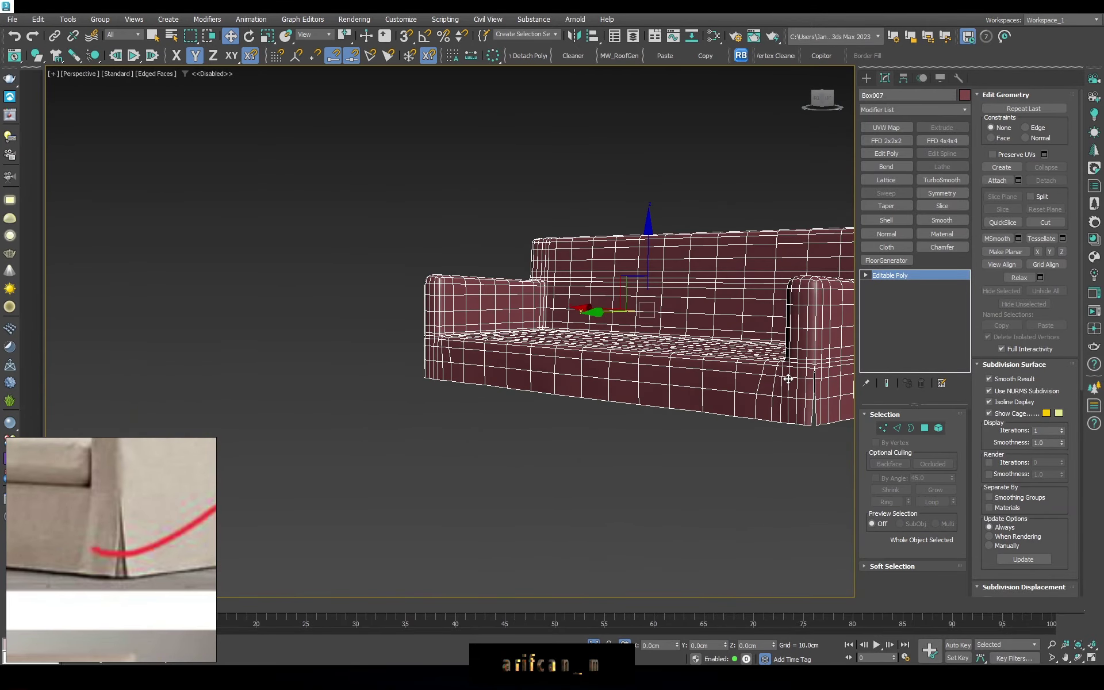
key("F4")
scroll(622, 224, "up", 5)
Select a vertex at the centre seam and inspect the gap with edges shown
key("1")
scroll(644, 276, "up", 3)
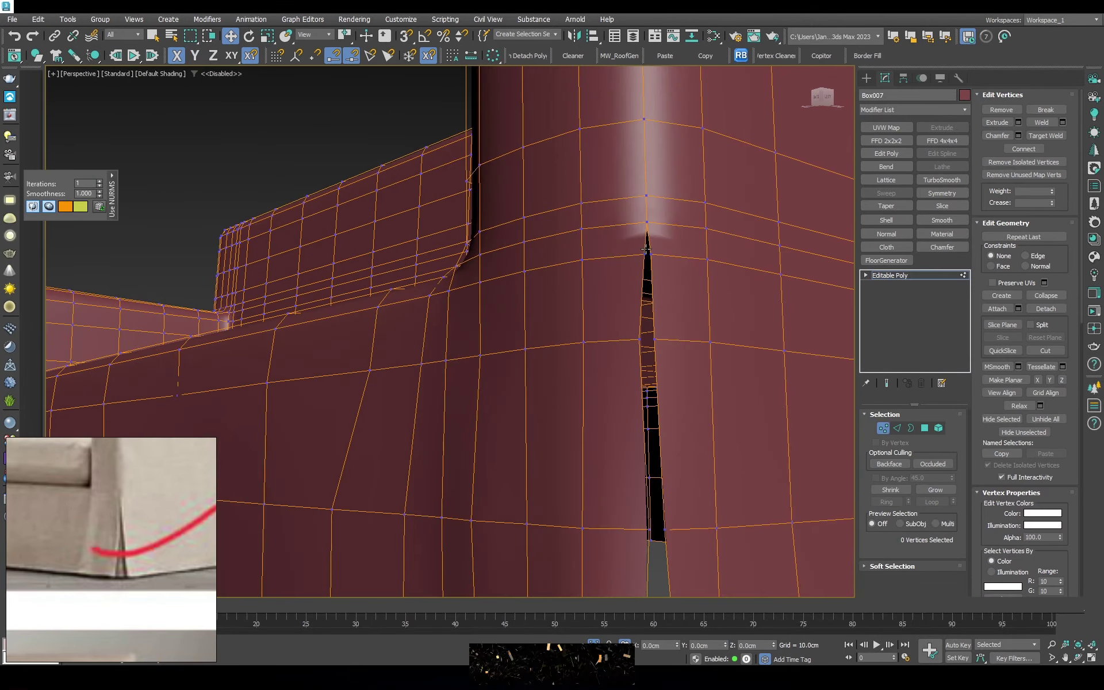
left_click(647, 253)
scroll(993, 410, "down", 5)
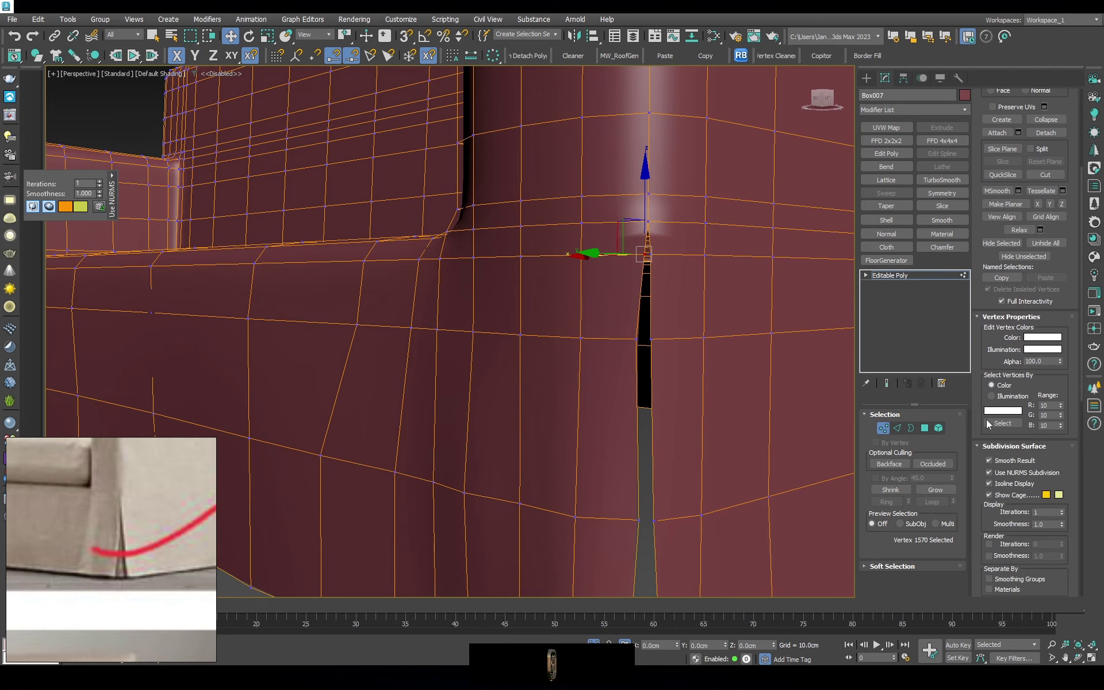
mouse_move(621, 288)
middle_mouse_down("alt")
mouse_move(634, 261)
mouse_move(631, 276)
middle_mouse_up("alt")
key("F4")
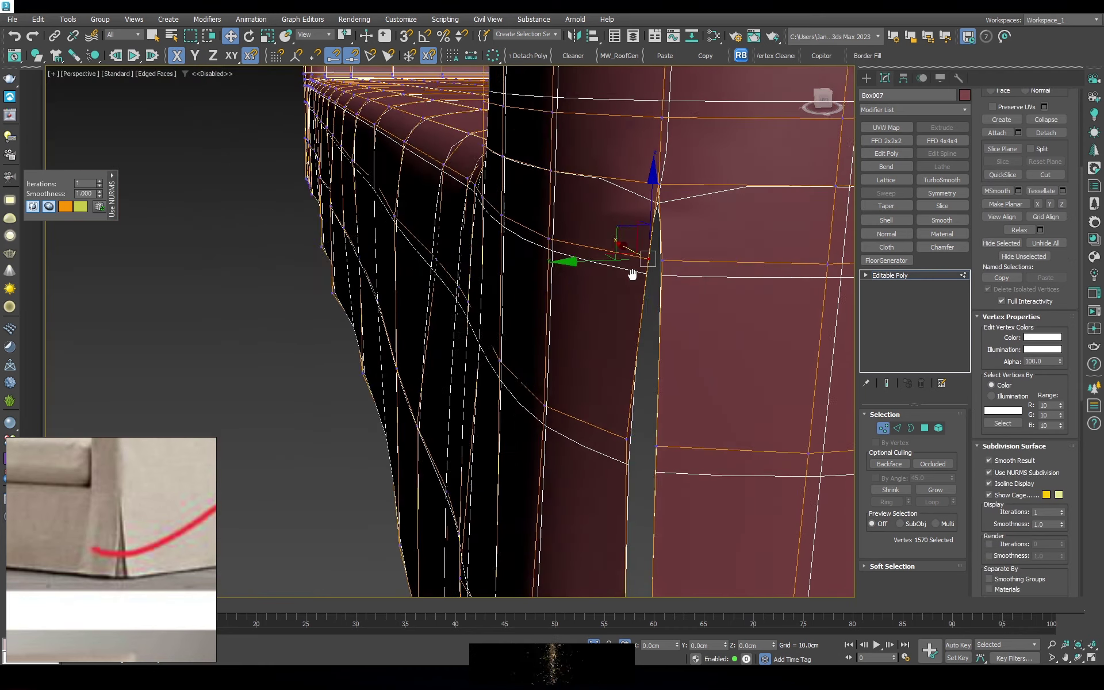
At object level, toggle Use NURMS Subdivision off and back on
left_click(906, 275)
left_click(990, 214)
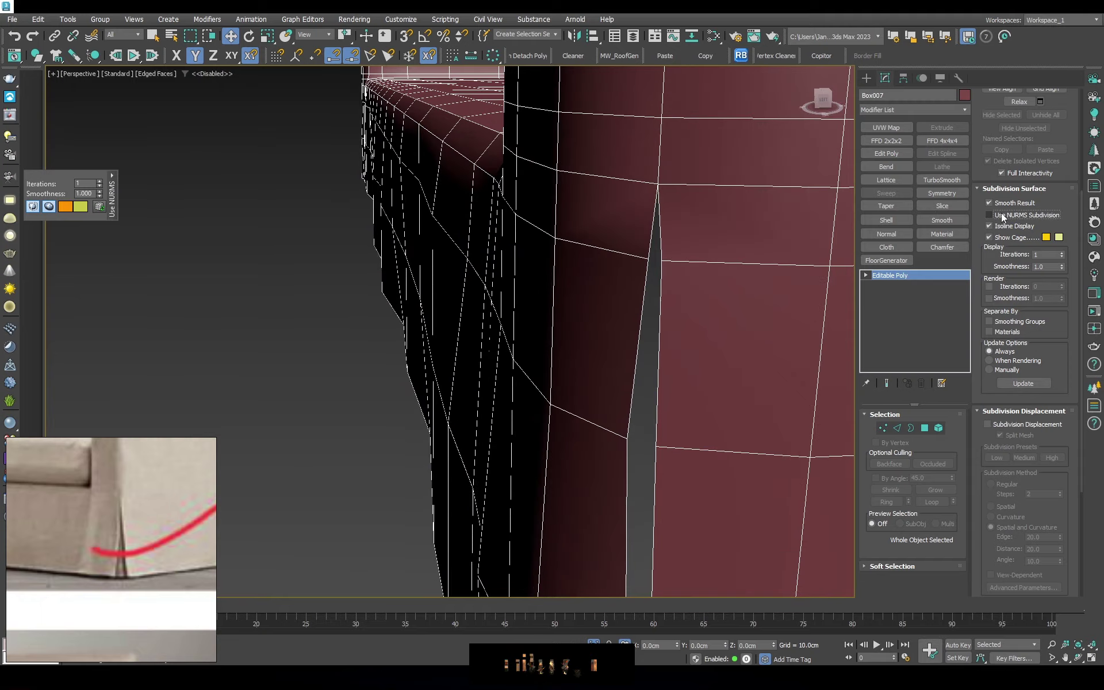
key("F4")
left_click(1001, 214)
key("F4")
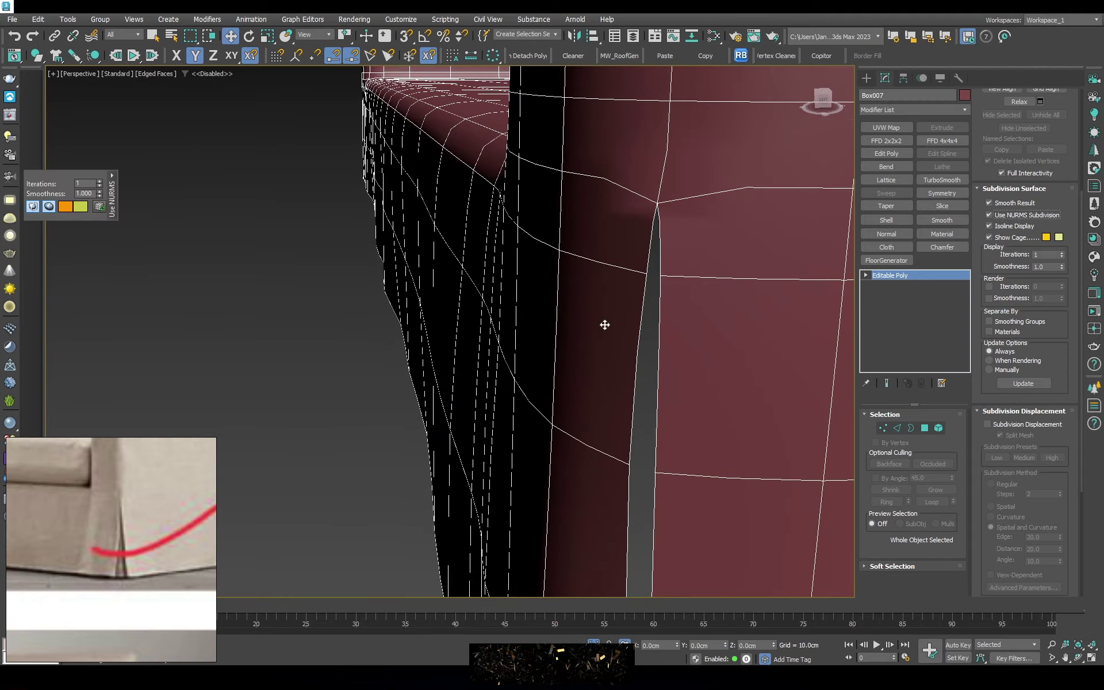
scroll(606, 325, "down", 5)
scroll(605, 345, "down", 3)
Deselect and reselect the sofa, showing it as wireframe
left_click(605, 370)
scroll(493, 278, "up", 5)
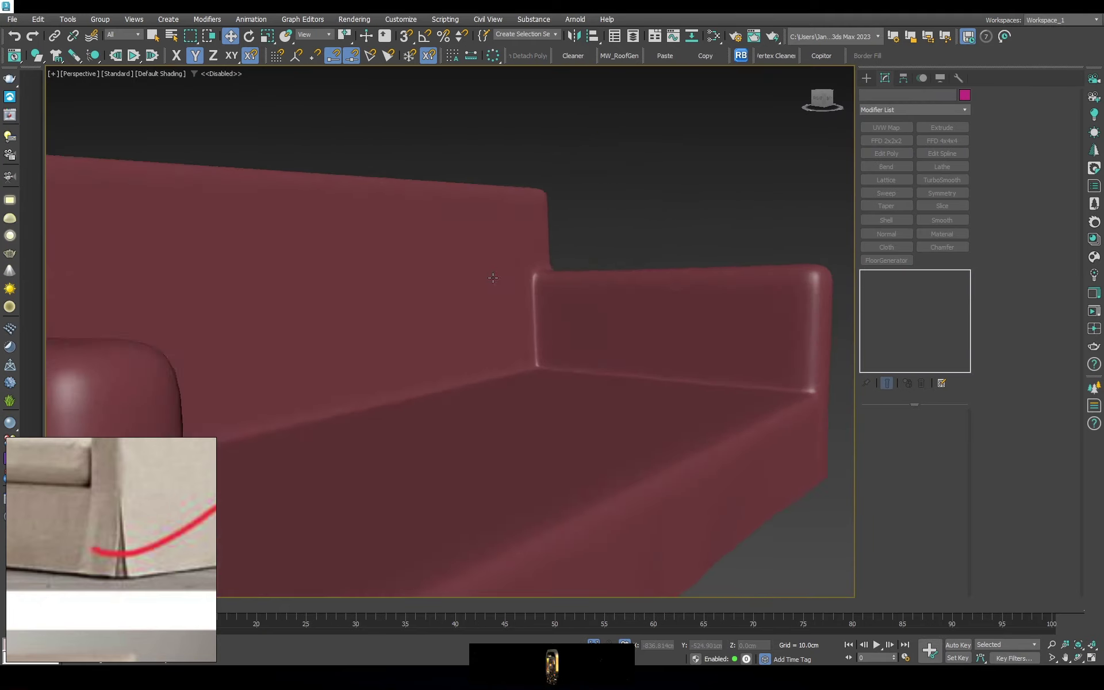
scroll(493, 278, "down", 3)
scroll(493, 278, "down", 3)
left_click(514, 332)
scroll(515, 333, "up", 6)
key("F3")
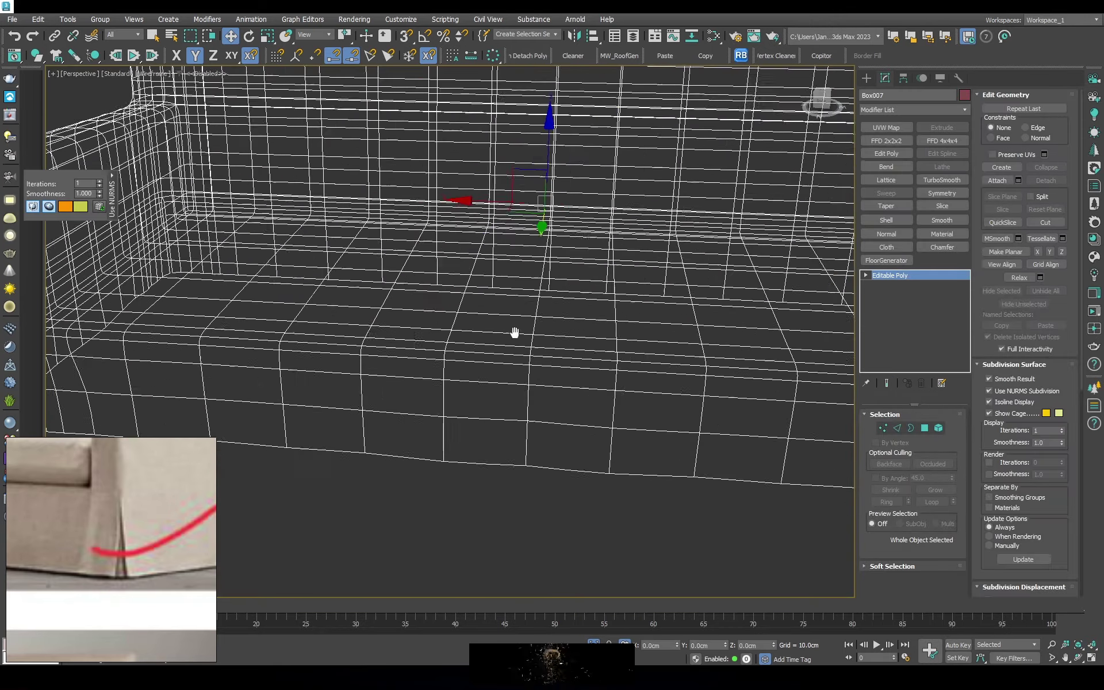
scroll(514, 332, "down", 3)
In Vertex mode, select all vertices, then the vertices along the centre seam
key("1")
key("ctrl+a")
scroll(563, 314, "up", 3)
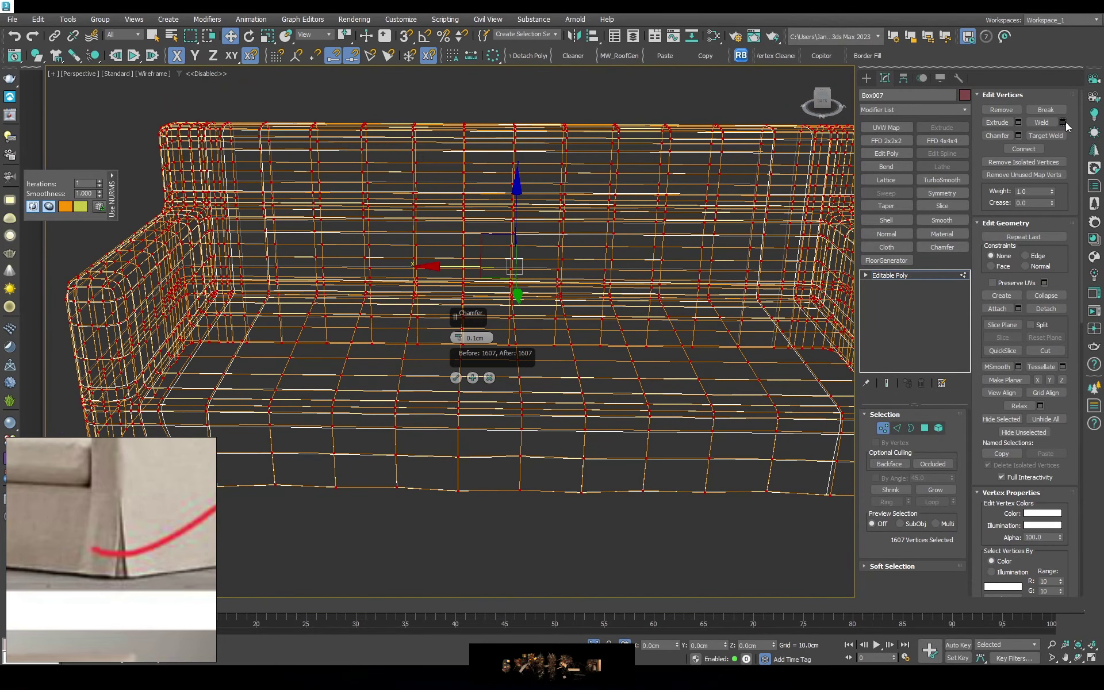
key("F3")
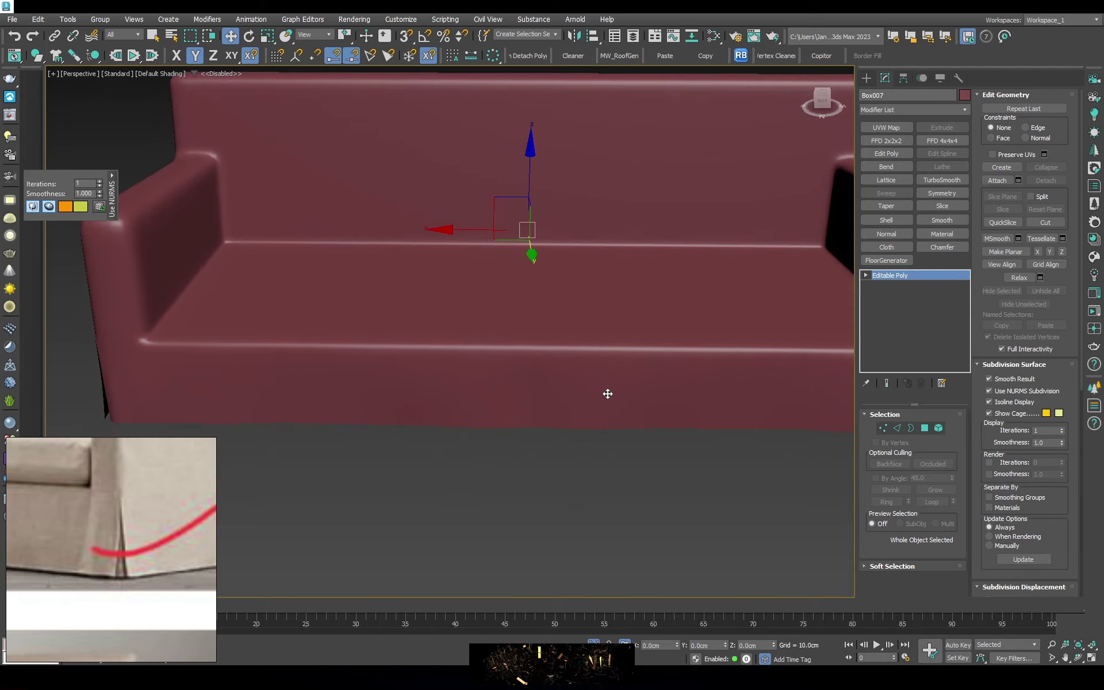
middle_click_drag(607, 389, 658, 380, "alt")
scroll(658, 380, "up", 5)
key("F3")
left_click_drag(609, 505, 574, 424)
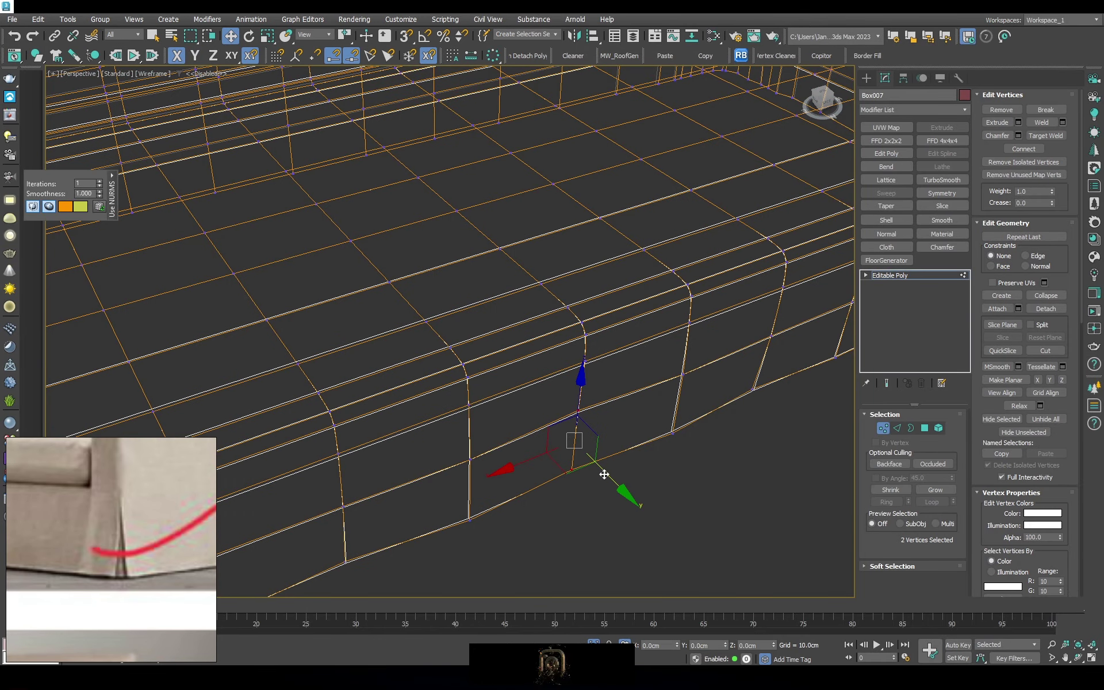
key("F3")
scroll(601, 419, "down", 3)
middle_click_drag(602, 419, 690, 449, "alt")
Return to object level and orbit the smoothed sofa from front and side to check the seam
key("1")
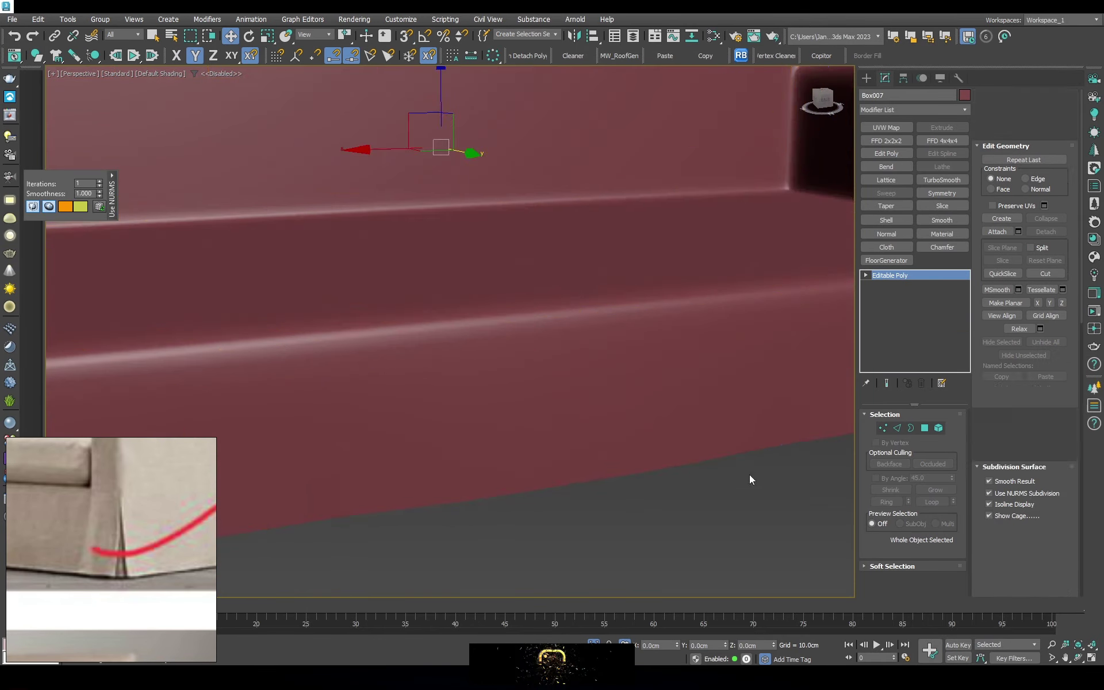
scroll(750, 475, "down", 2)
scroll(639, 413, "down", 3)
mouse_move(639, 413)
middle_mouse_down("alt")
mouse_move(633, 382)
mouse_move(678, 412)
mouse_move(567, 387)
middle_mouse_up("alt")
scroll(678, 411, "up", 3)
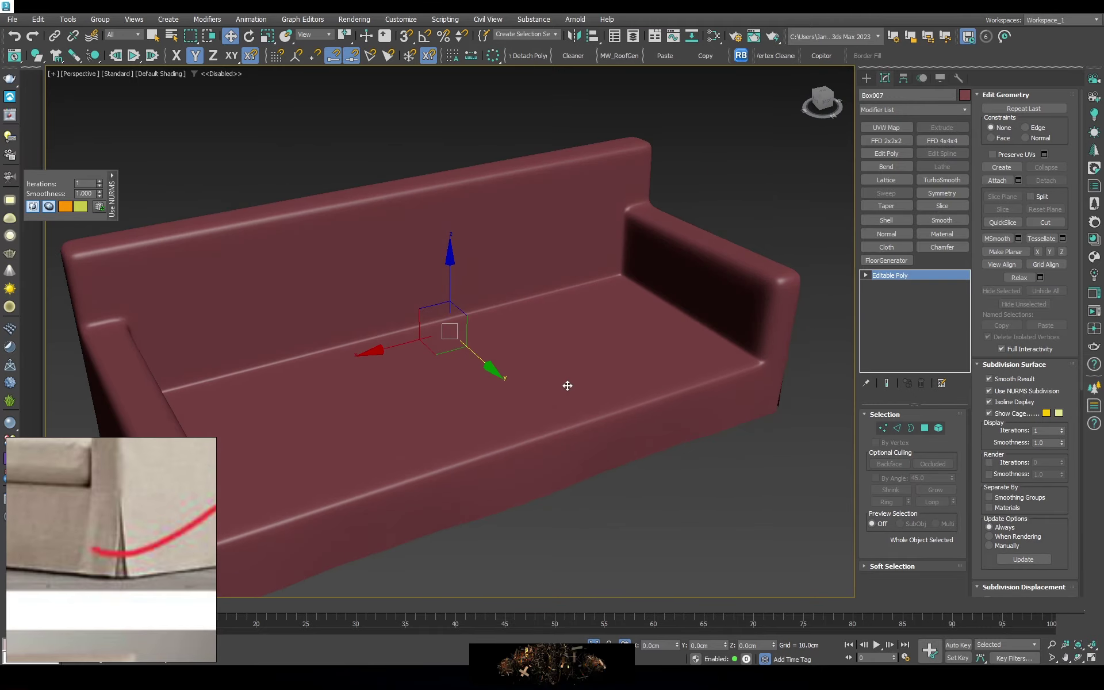
scroll(510, 343, "up", 2)
key("F4")
scroll(510, 332, "down", 3)
mouse_move(511, 332)
middle_mouse_down("alt")
mouse_move(474, 316)
mouse_move(573, 320)
mouse_move(165, 496)
middle_mouse_up("alt")
mouse_move(622, 512)
middle_mouse_down("alt")
mouse_move(706, 379)
mouse_move(854, 247)
middle_mouse_up("alt")
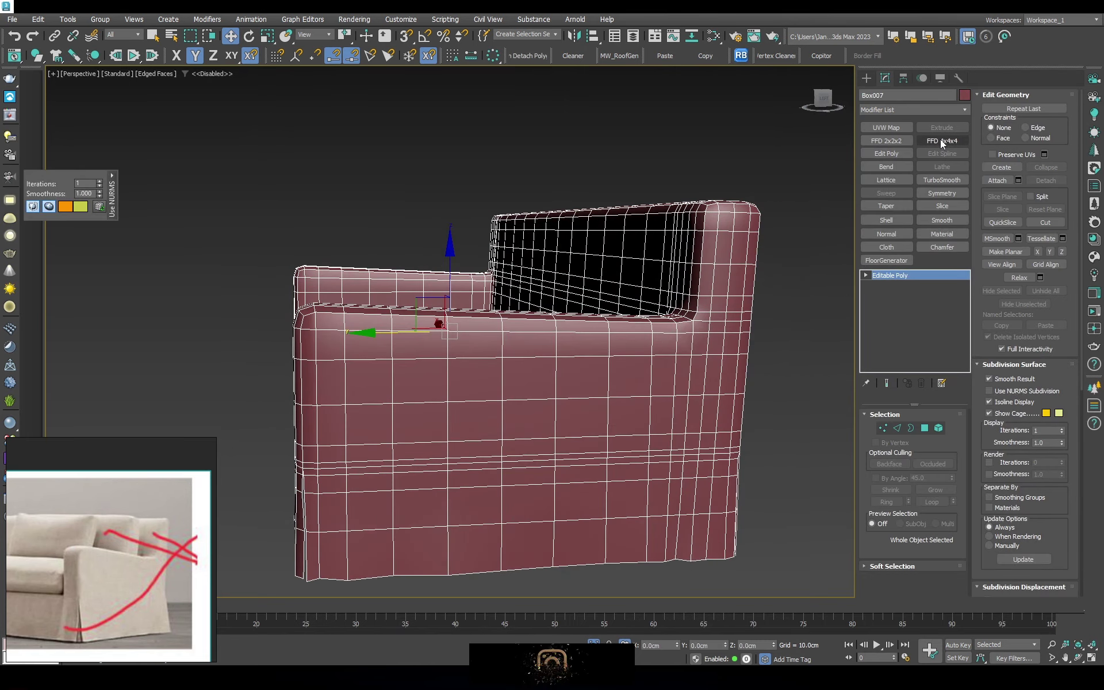
Switch to a wireframe left view and enter the FFD lattice's control-point level
key("l")
scroll(656, 296, "down", 3)
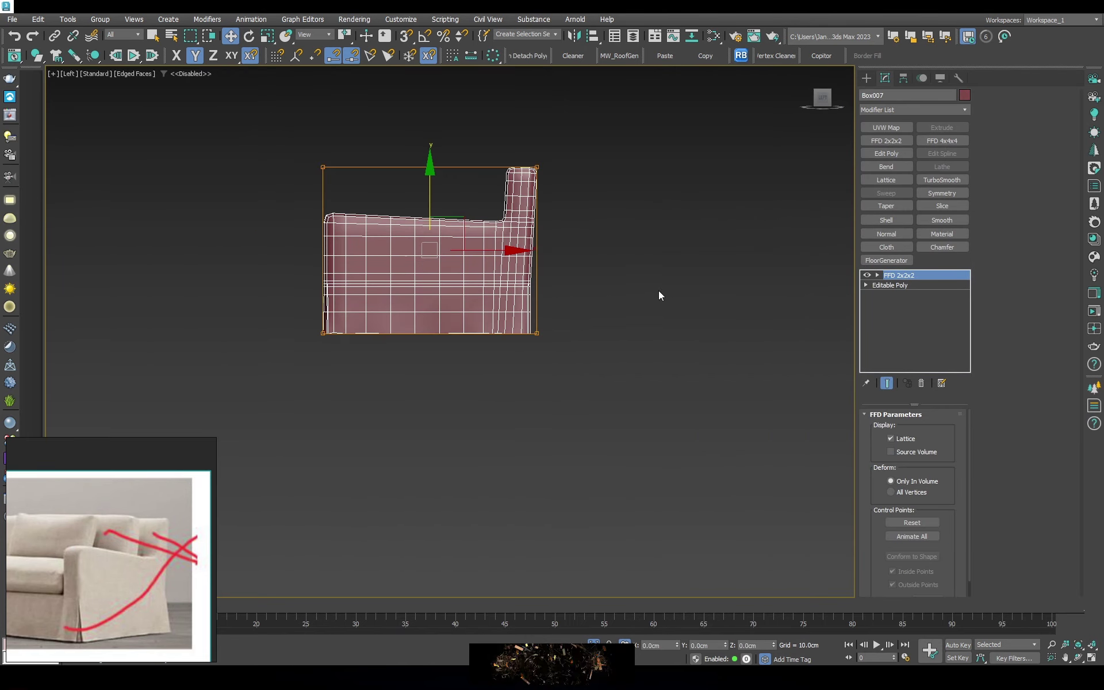
key("z")
key("F3")
middle_click_drag(739, 244, 753, 219)
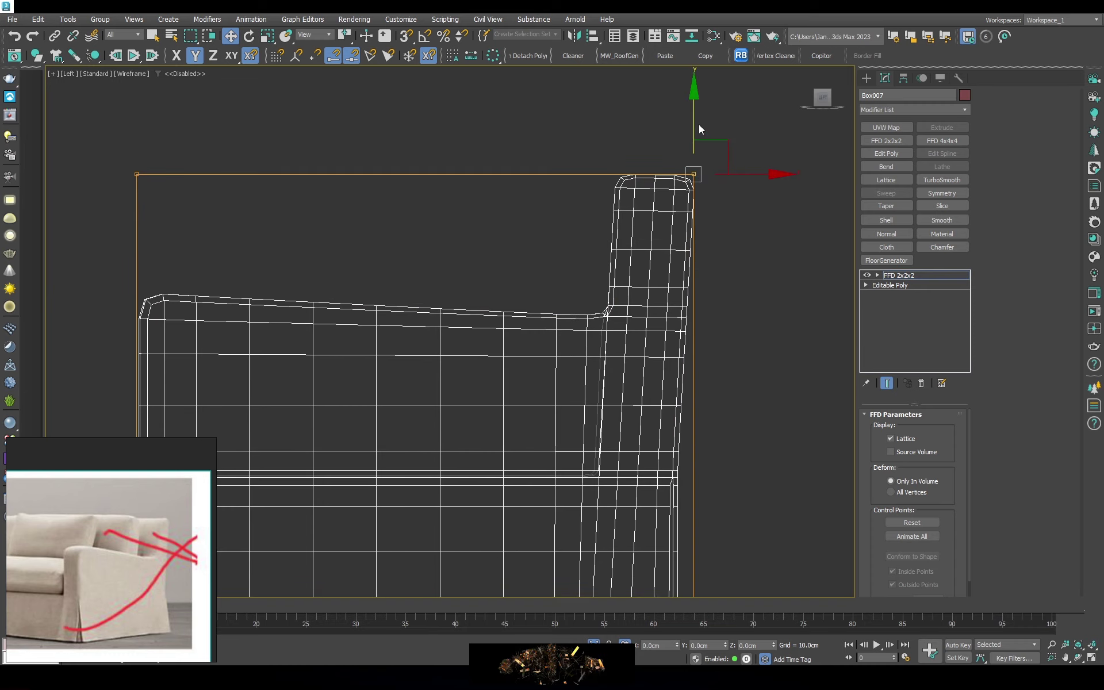
right_click(688, 247)
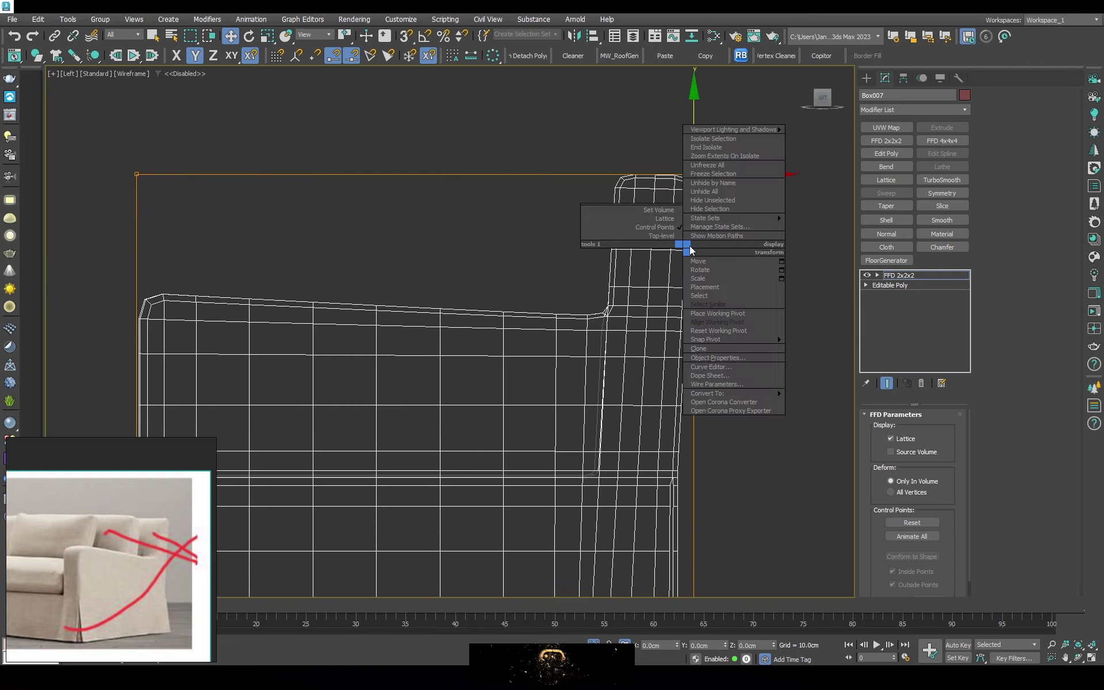
left_click(923, 295)
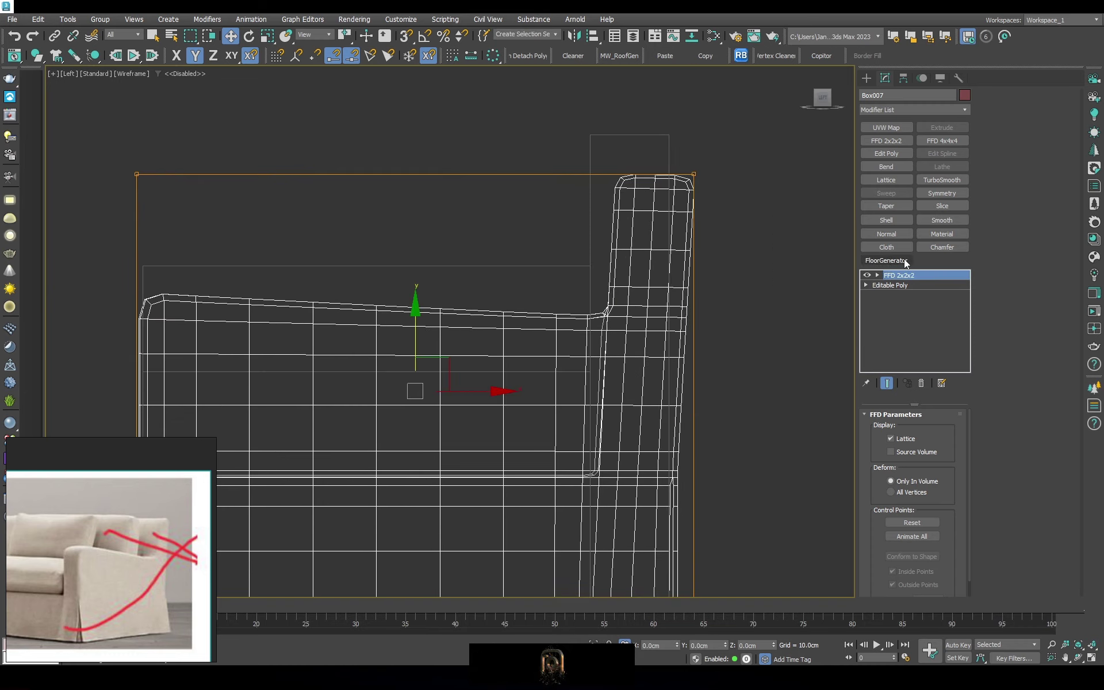
Collapse Box007's FFD 2x2x2 modifier into a single Editable Poly
key("F5")
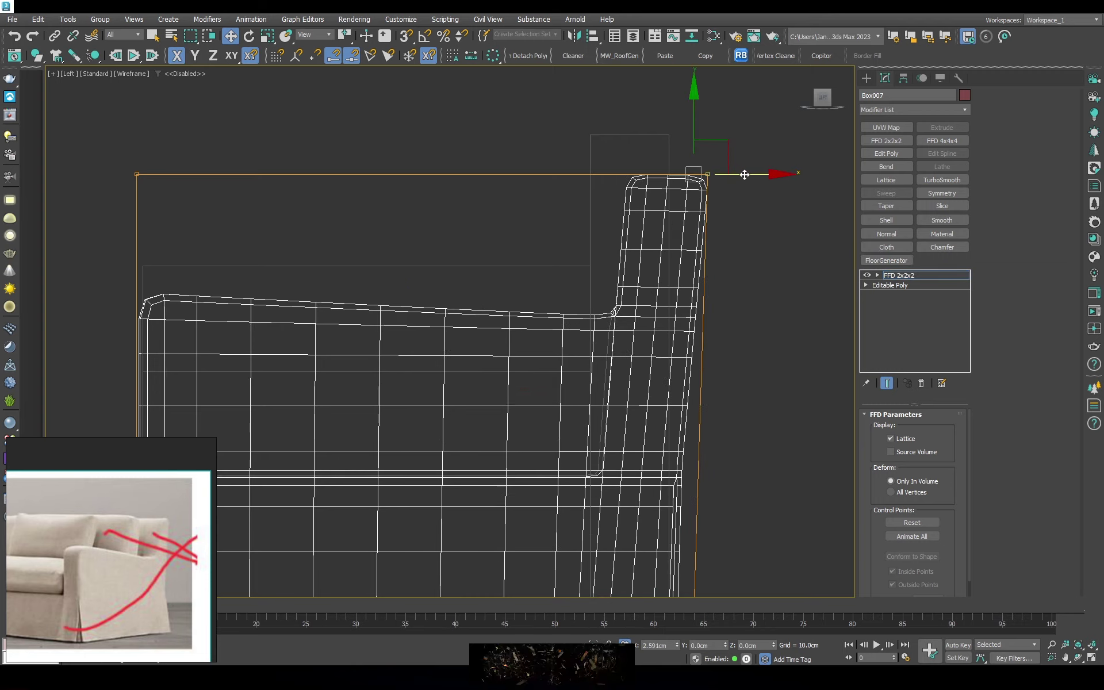
scroll(729, 226, "down", 5)
middle_click_drag(729, 225, 723, 205)
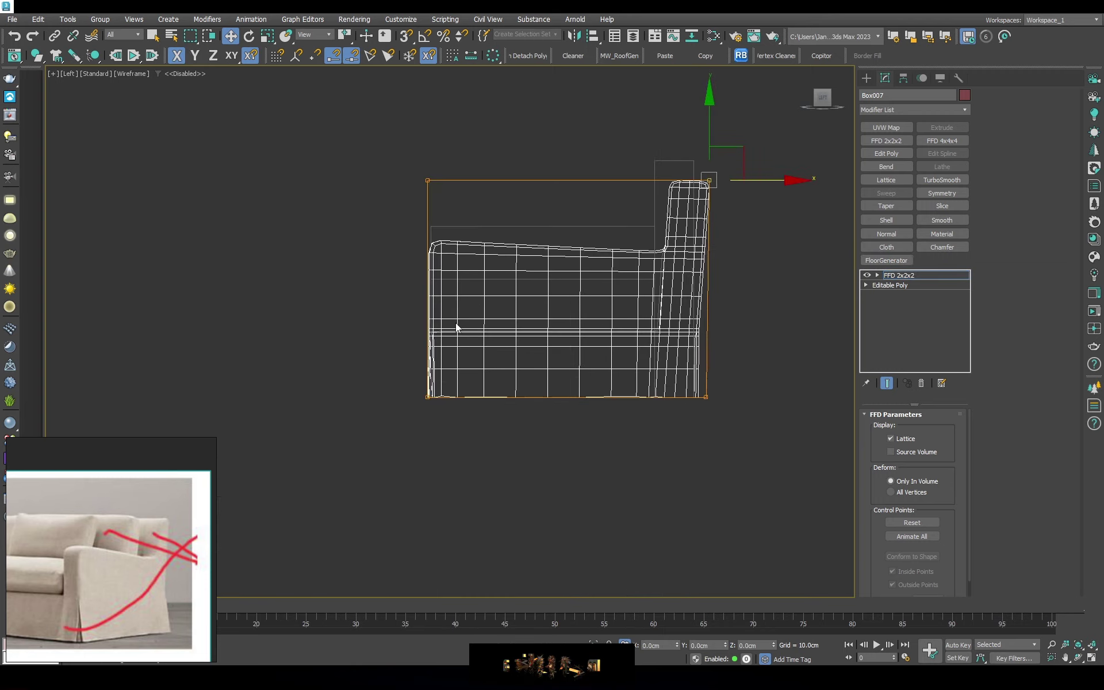
scroll(456, 327, "down", 6)
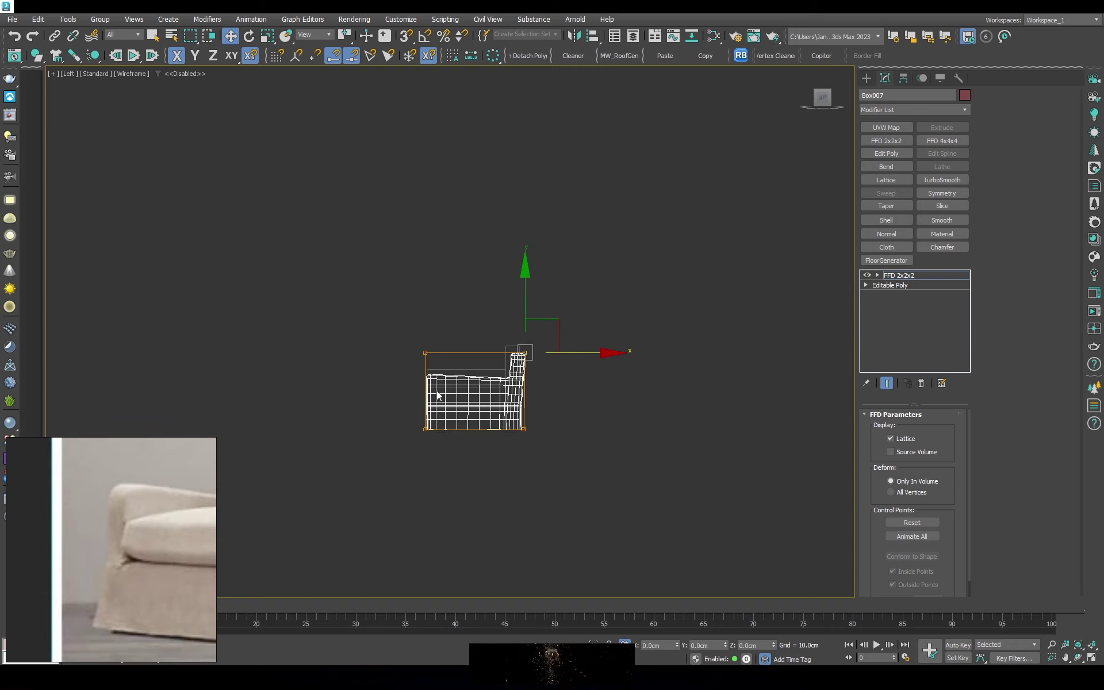
scroll(438, 395, "up", 10)
right_click(598, 339)
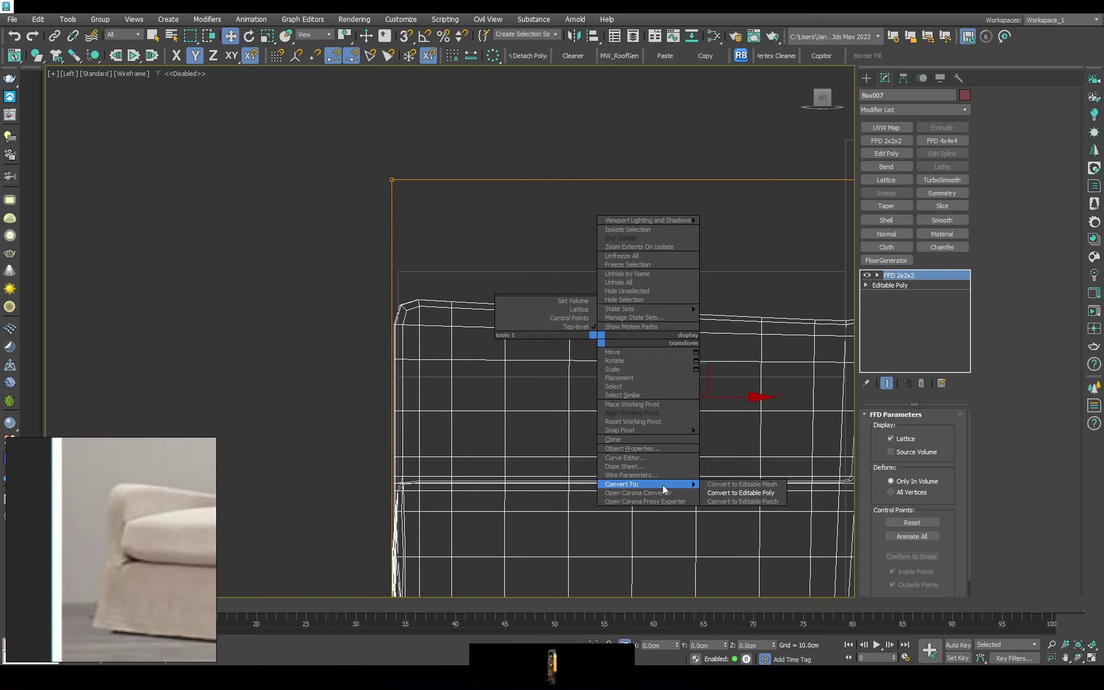
left_click(900, 288)
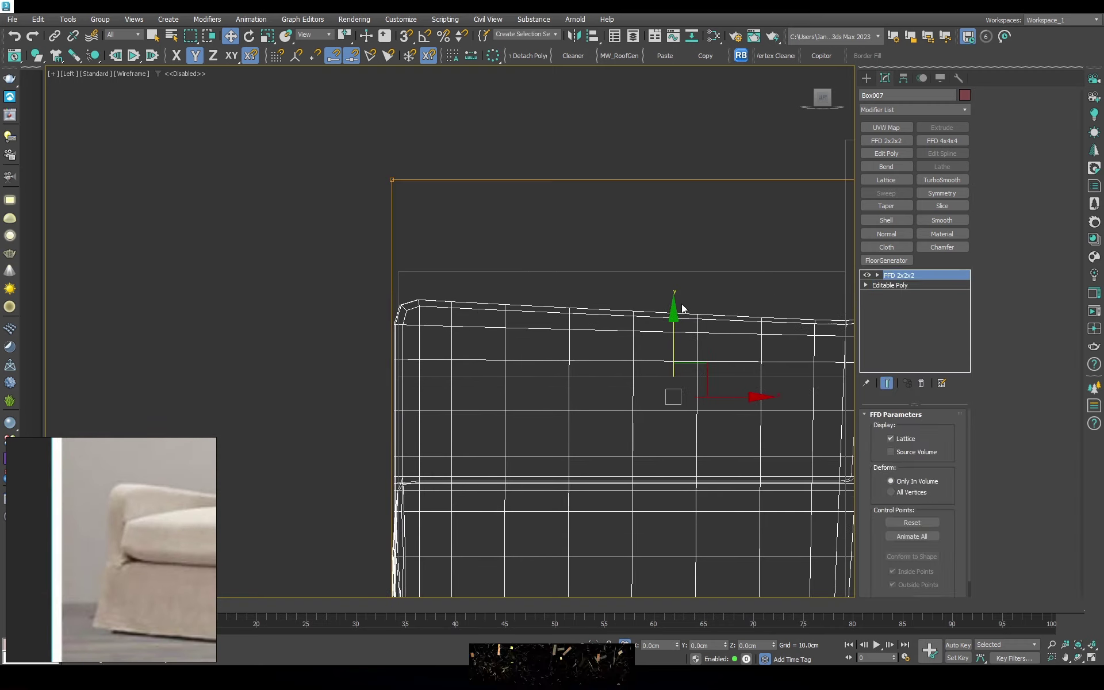
right_click(636, 300)
left_click(780, 454)
Orbit the converted sofa body in perspective and front views to inspect it
key("p")
key("F3")
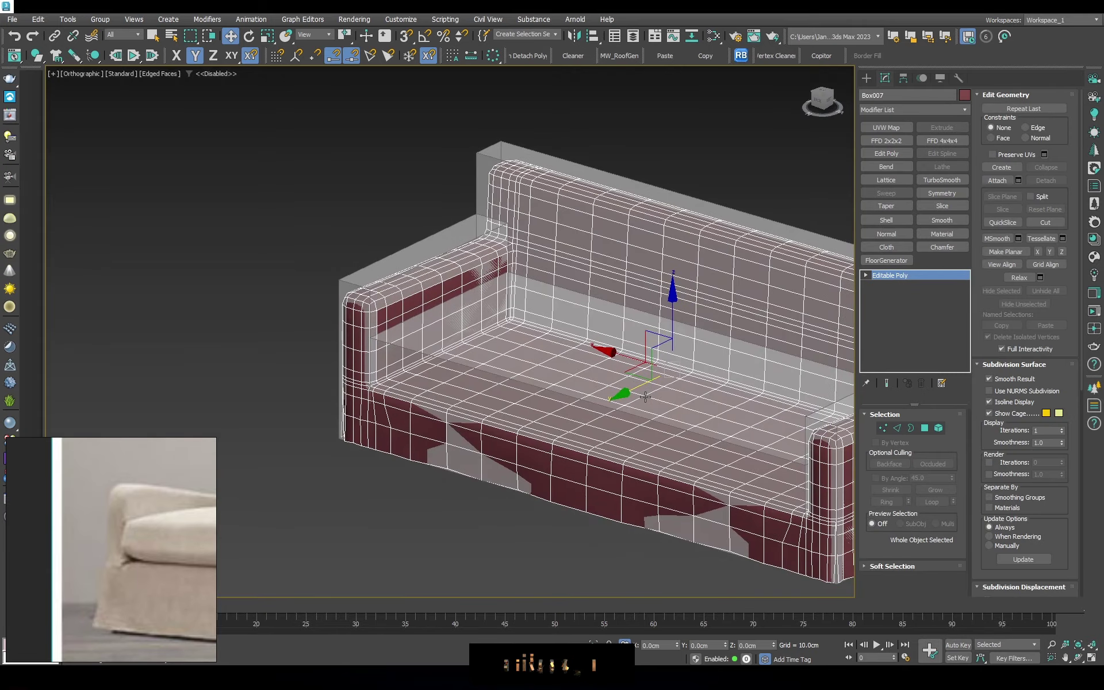
scroll(634, 373, "up", 3)
scroll(634, 372, "down", 3)
middle_click_drag(633, 373, 741, 407, "alt")
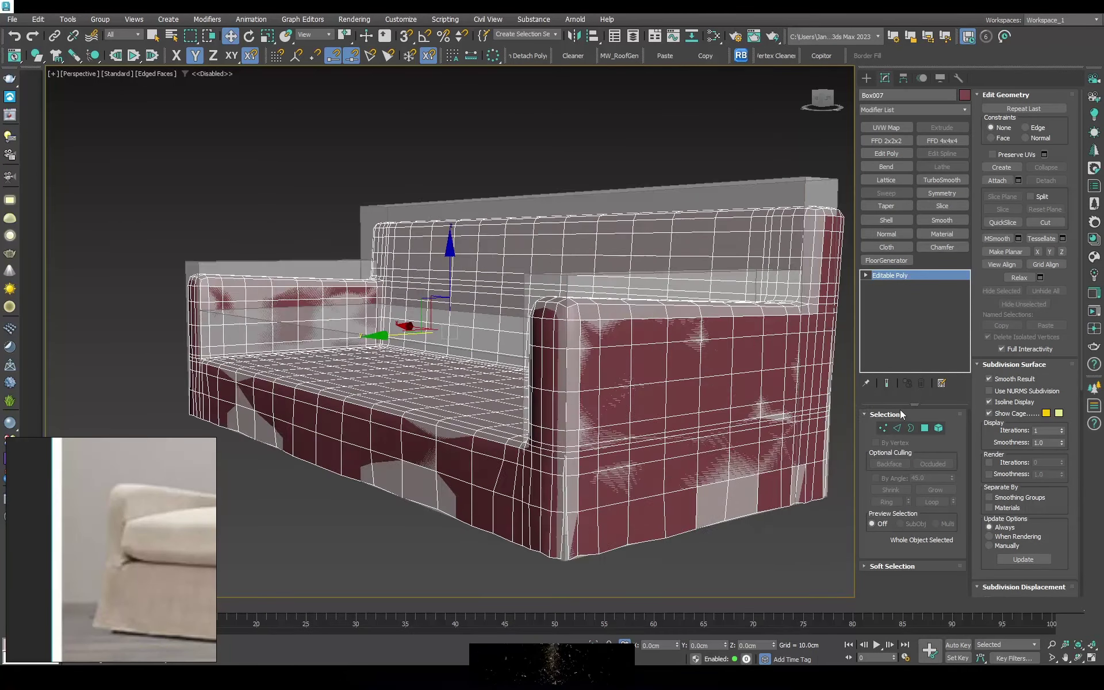
key("f")
key("F3")
scroll(742, 406, "down", 3)
In the left view, select the arm's vertex columns and shift them slightly along X
key("l")
scroll(635, 396, "up", 4)
key("1")
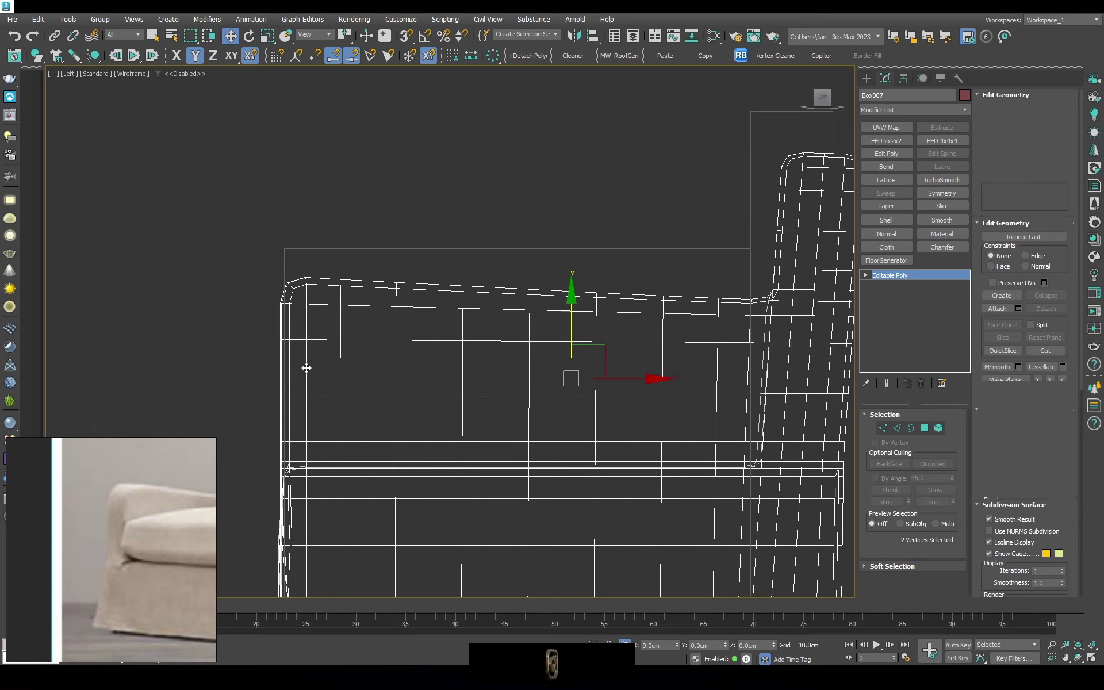
scroll(374, 167, "up", 2)
scroll(578, 391, "up", 2)
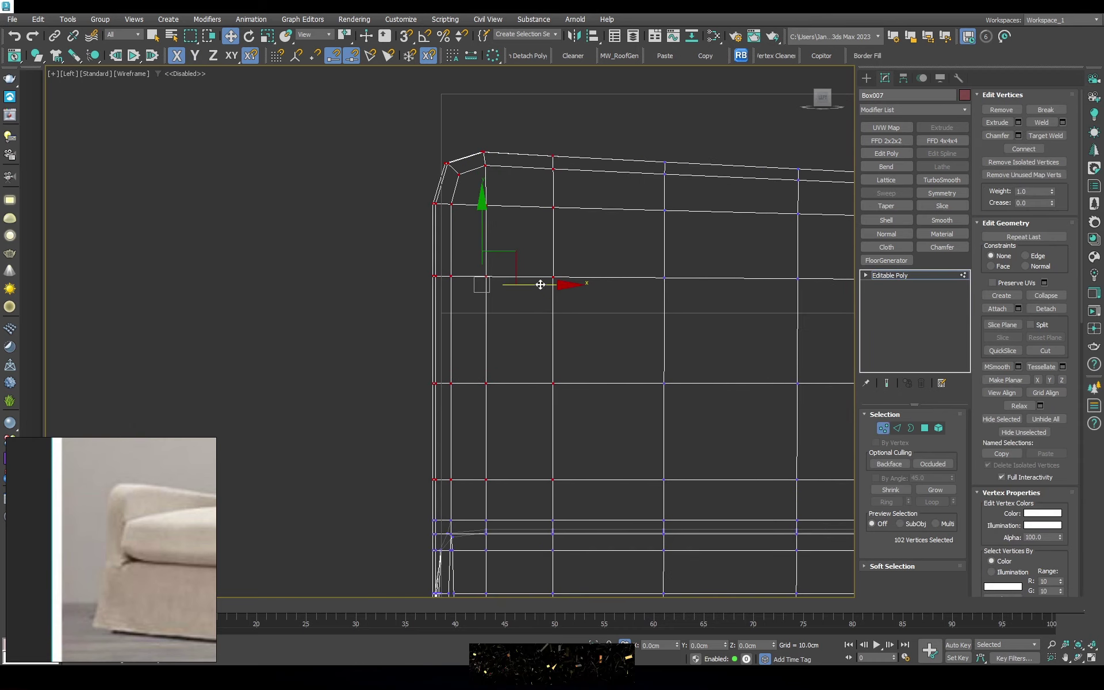
middle_click_drag(554, 282, 356, 282)
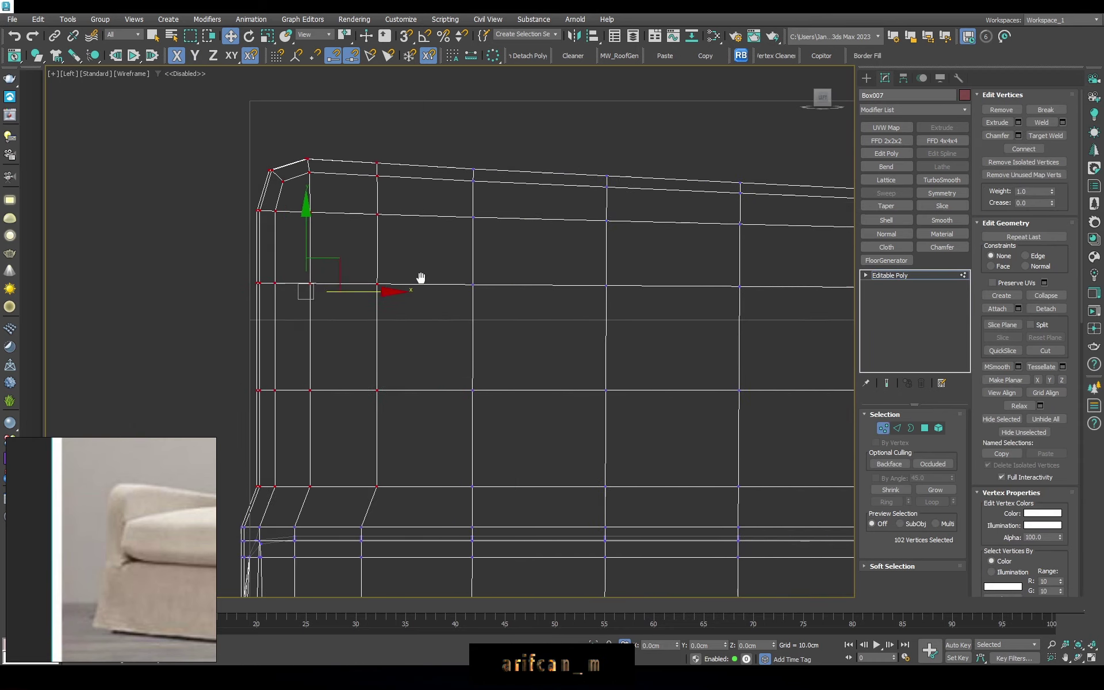
left_click_drag(505, 142, 404, 483)
left_click_drag(395, 285, 398, 285)
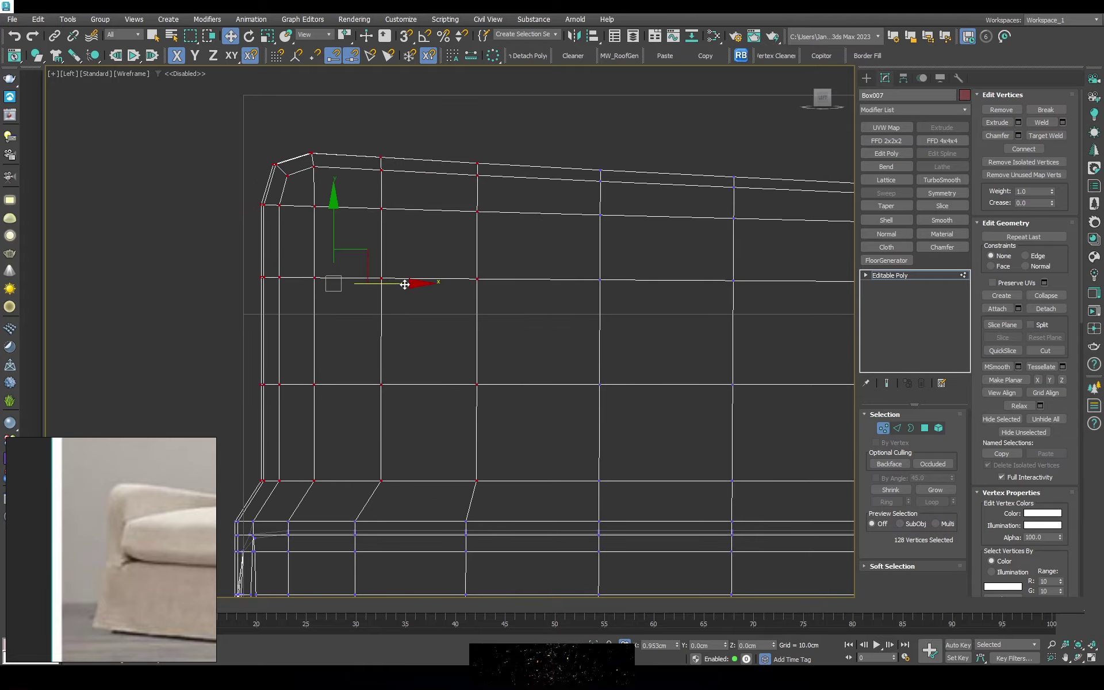
Enable NURMS subdivision on the sofa body and check the smoothed arm
left_click(891, 276)
key("ctrl+q")
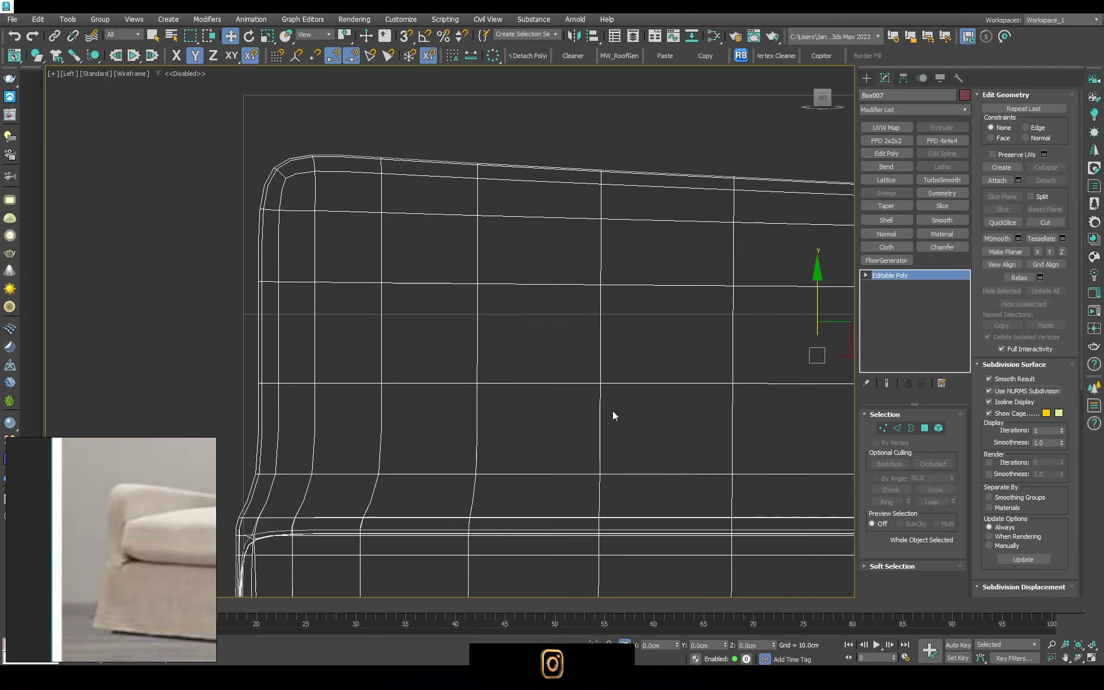
middle_click_drag(614, 414, 439, 427, "alt")
key("F3")
scroll(417, 382, "up", 5)
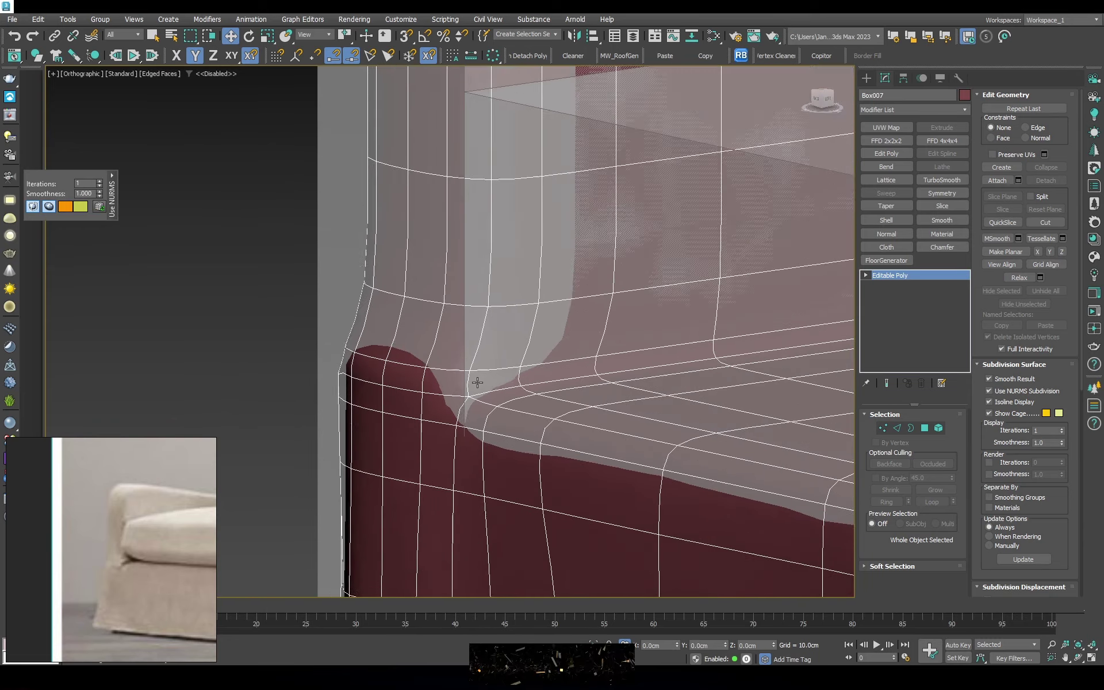
scroll(417, 383, "down", 5)
key("f")
scroll(377, 335, "up", 5)
scroll(402, 328, "up", 3)
key("l")
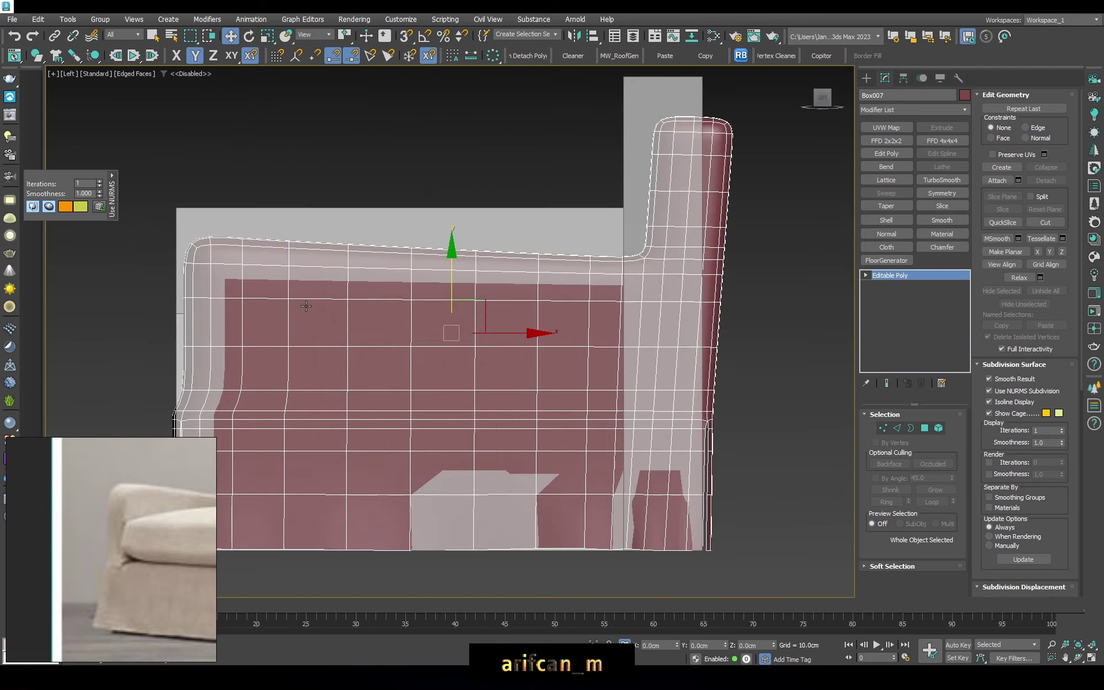
key("F3")
Slide the selected arm vertices a little further along X
key("1")
scroll(493, 322, "up", 5)
left_click_drag(561, 416, 592, 416)
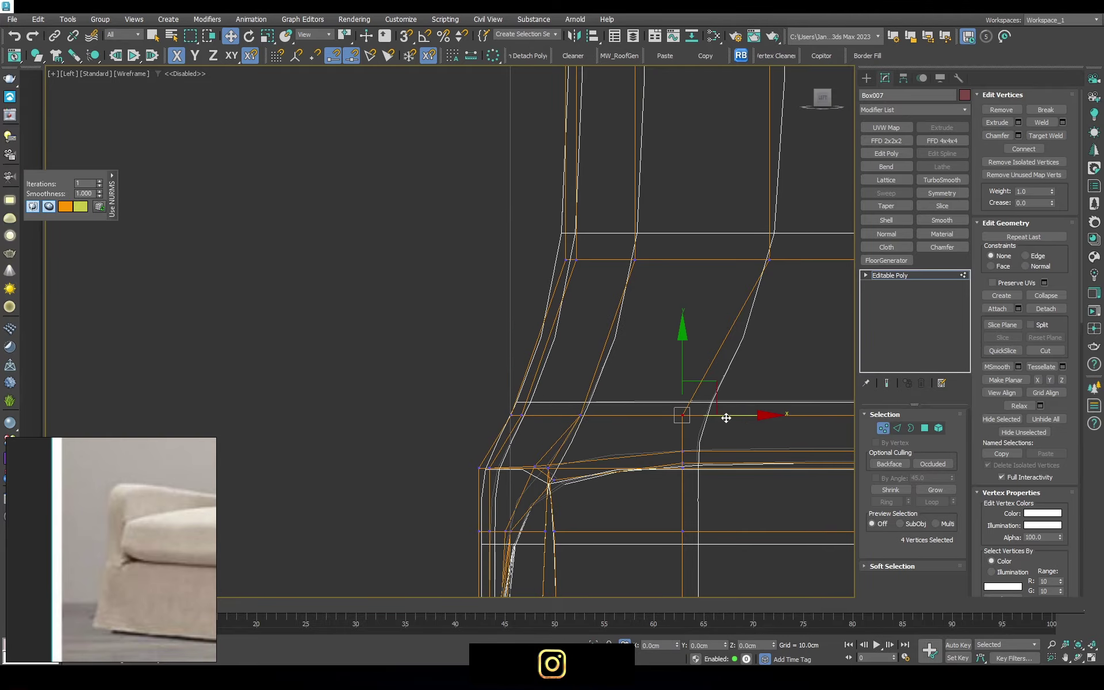
scroll(481, 360, "down", 3)
key("F3")
middle_click_drag(480, 360, 547, 345, "alt")
scroll(758, 313, "up", 5)
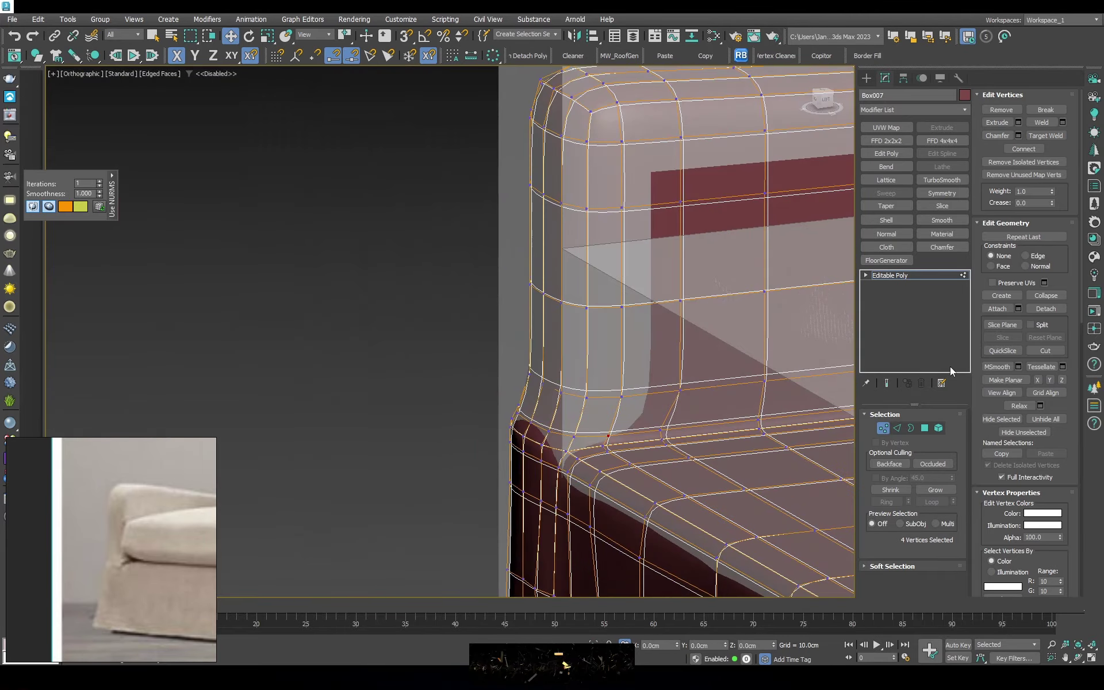
key("1")
Orbit around the smoothed sofa to review it from several angles
middle_click_drag(758, 313, 483, 365, "alt")
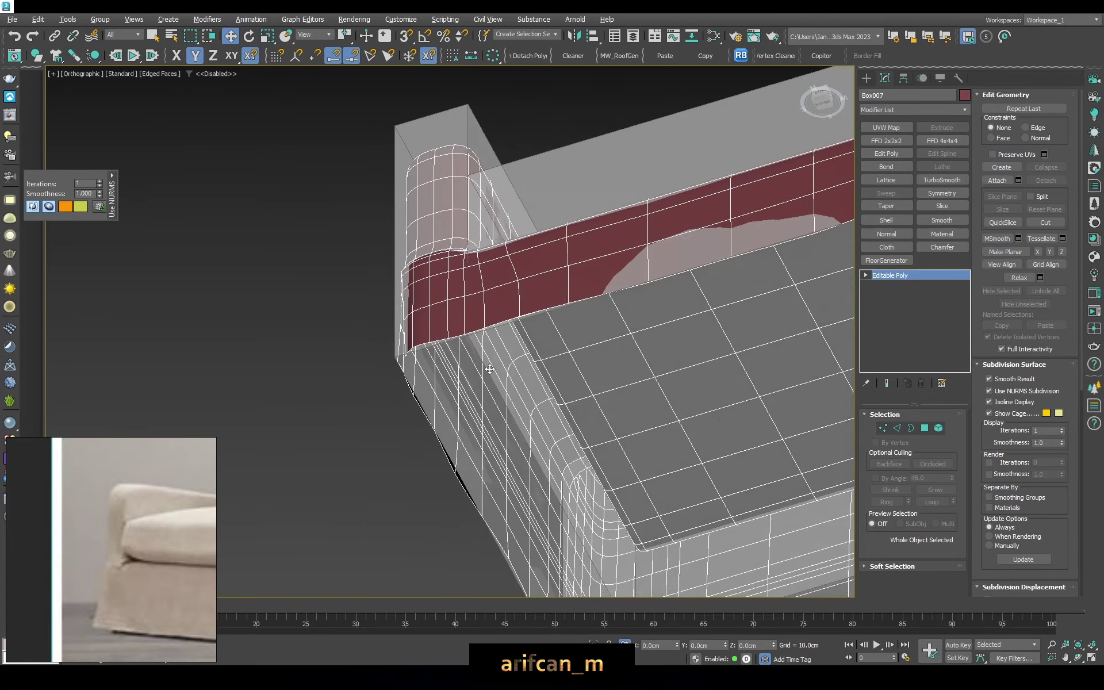
key("f")
middle_click_drag(488, 406, 414, 380, "alt")
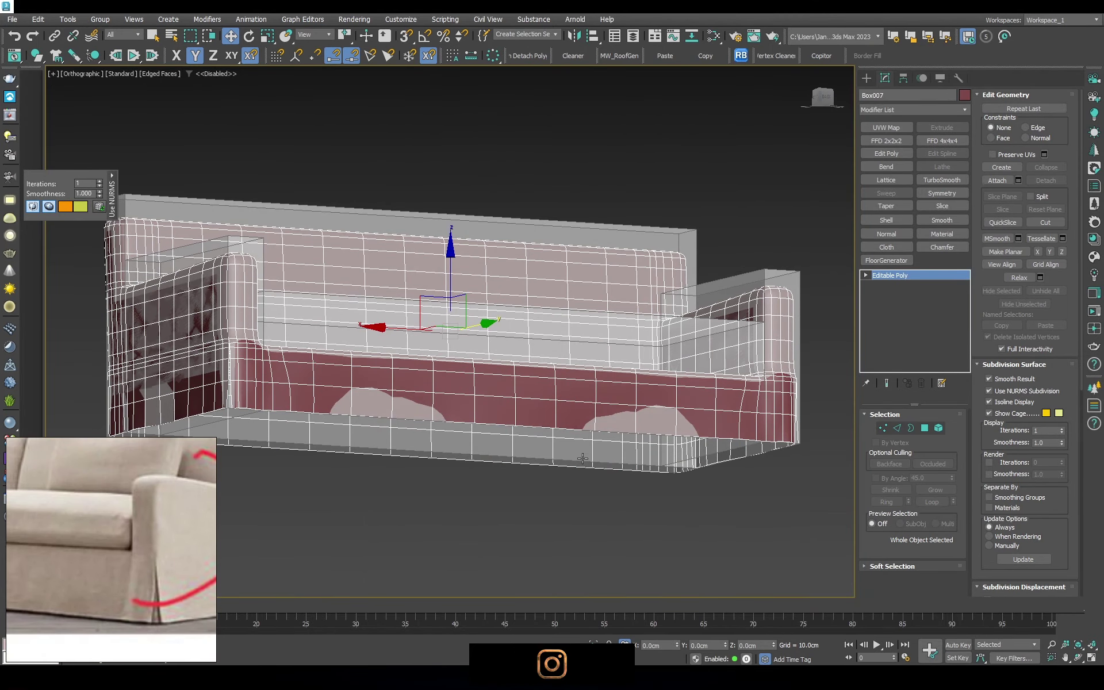
middle_click_drag(517, 403, 641, 423, "alt")
scroll(641, 422, "down", 3)
scroll(641, 422, "up", 3)
scroll(648, 431, "up", 2)
key("F3")
scroll(631, 347, "down", 4)
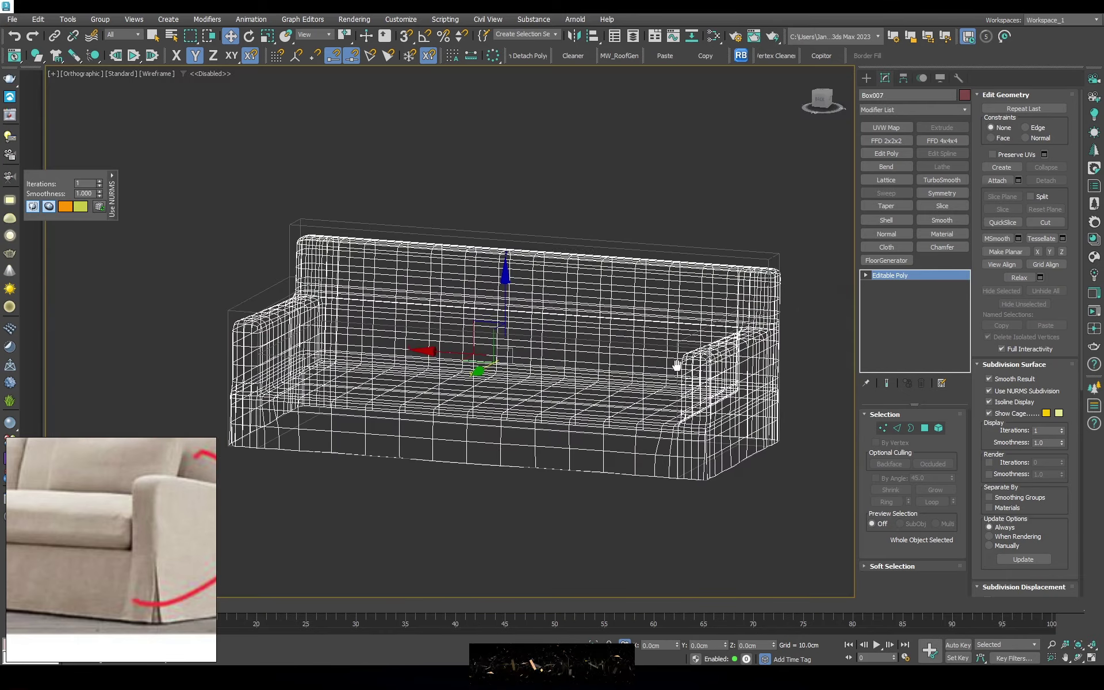
Snap seat cushion Box002 onto the sofa base and set its height to 18 cm
key("p")
scroll(666, 364, "up", 3)
left_click(830, 278)
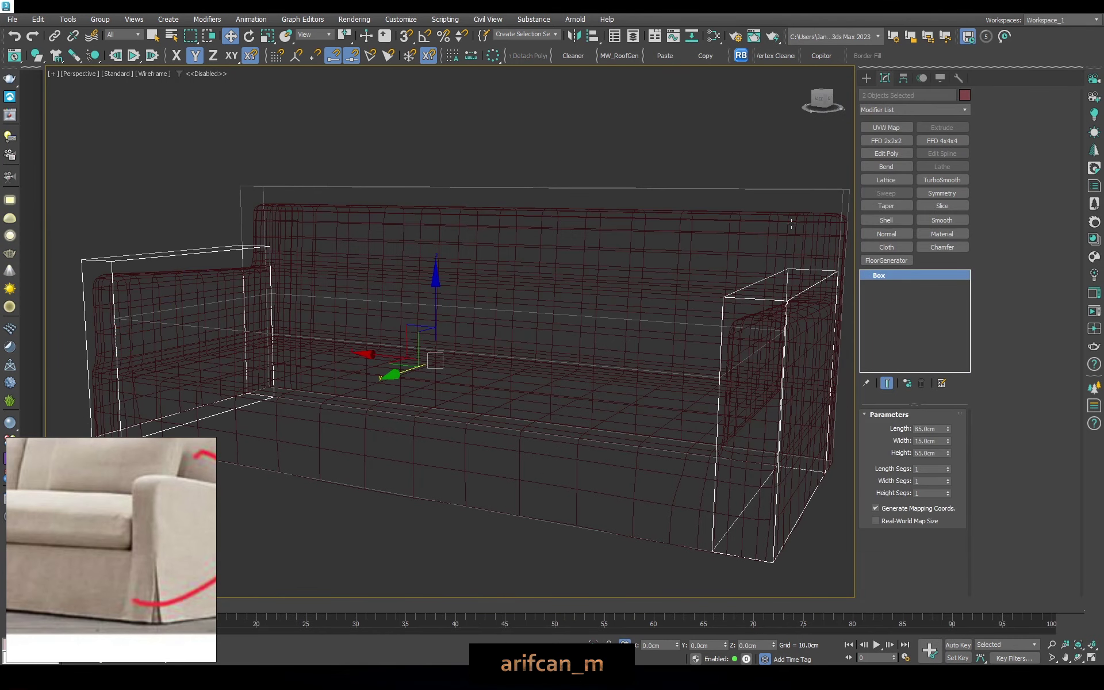
left_click(777, 189)
key("F3")
left_click(440, 379)
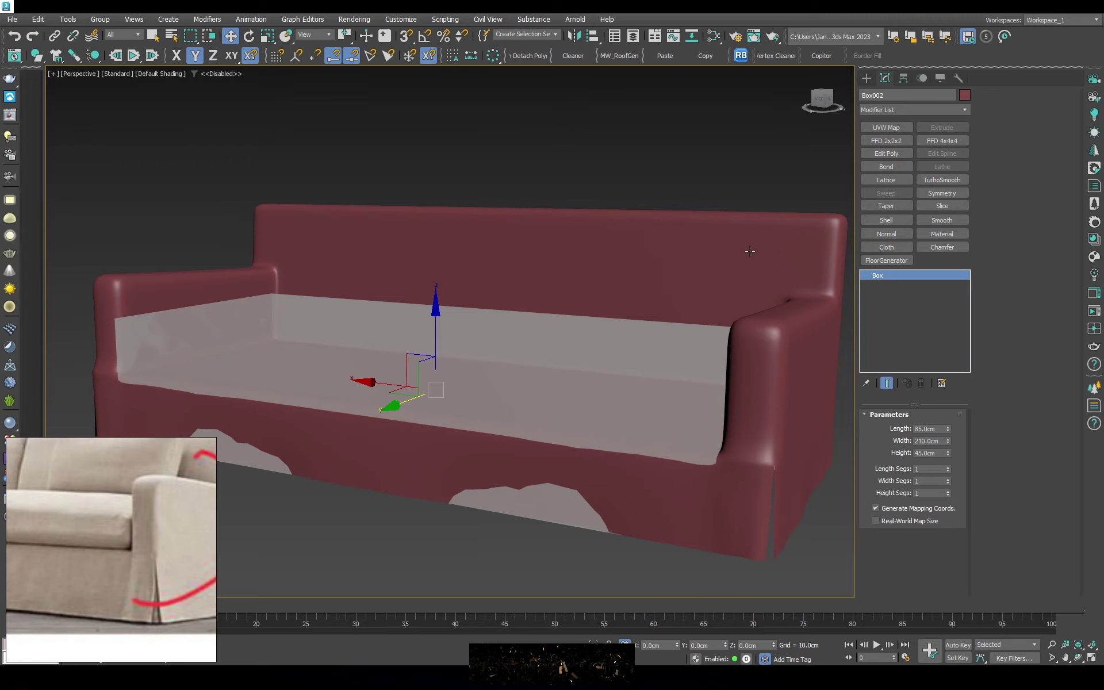
left_click_drag(437, 337, 437, 256)
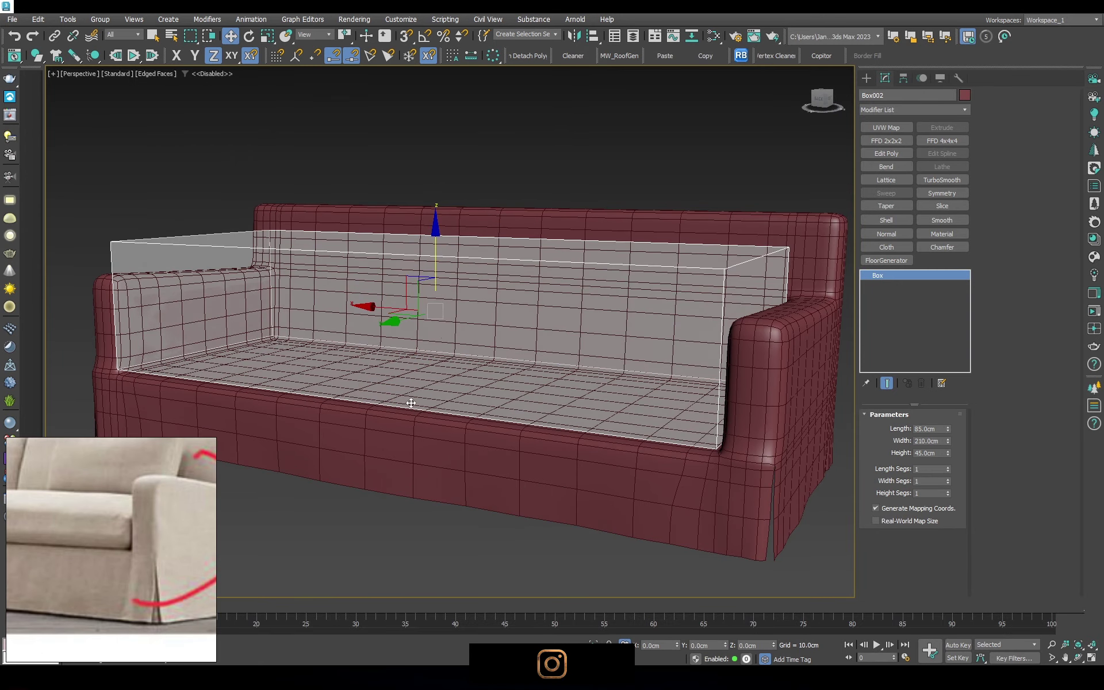
left_click_drag(439, 424, 321, 383)
key("s")
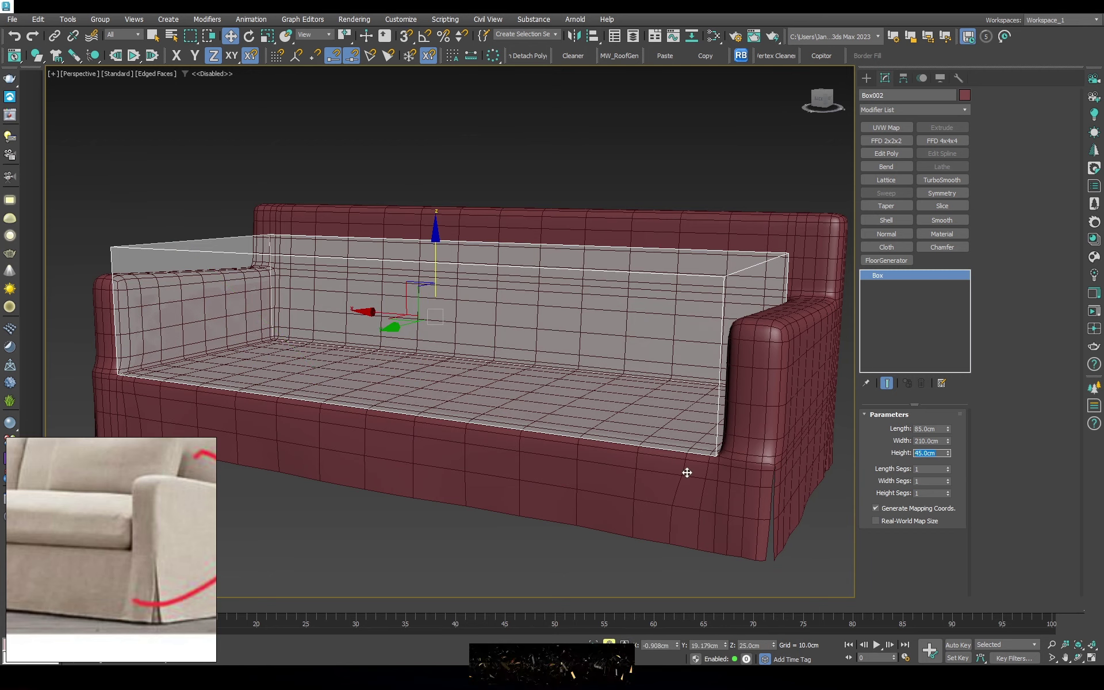
type("30")
key("Return")
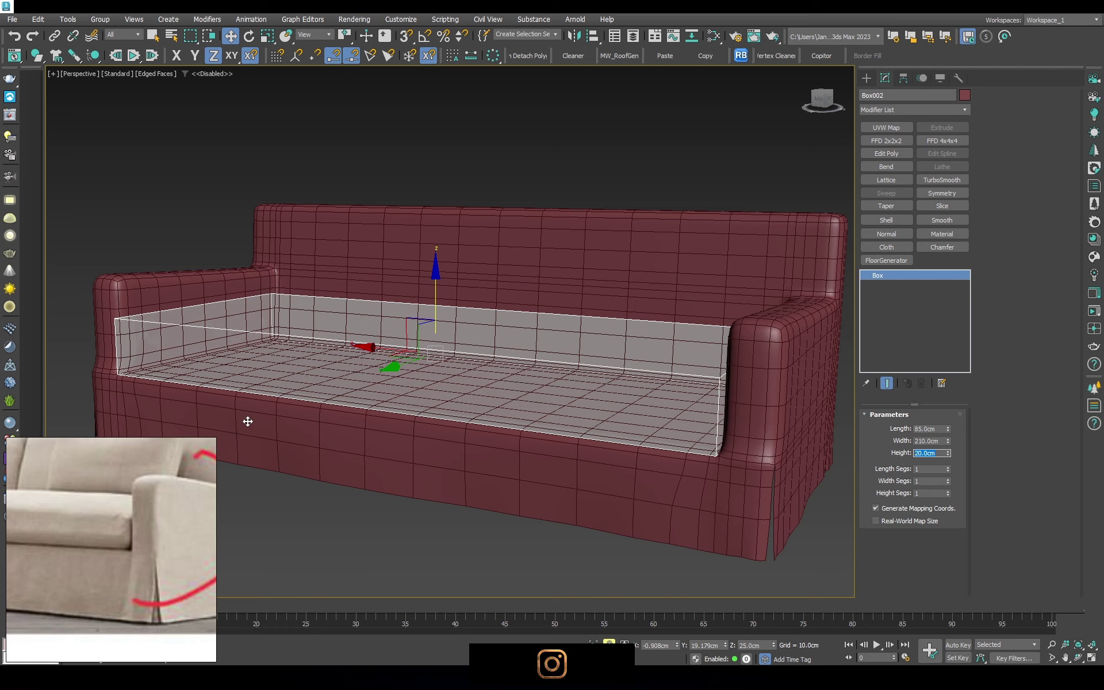
Convert Box002 to Editable Poly
middle_click_drag(247, 422, 322, 423, "alt")
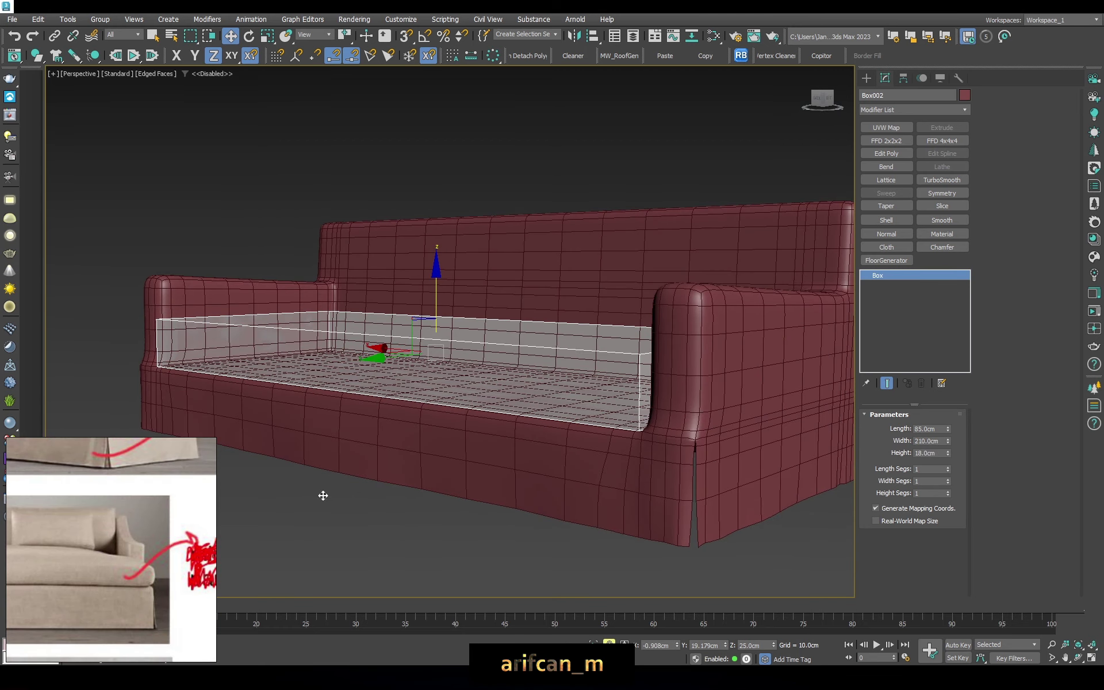
right_click(593, 403)
middle_click_drag(626, 401, 773, 335, "alt")
right_click(774, 335)
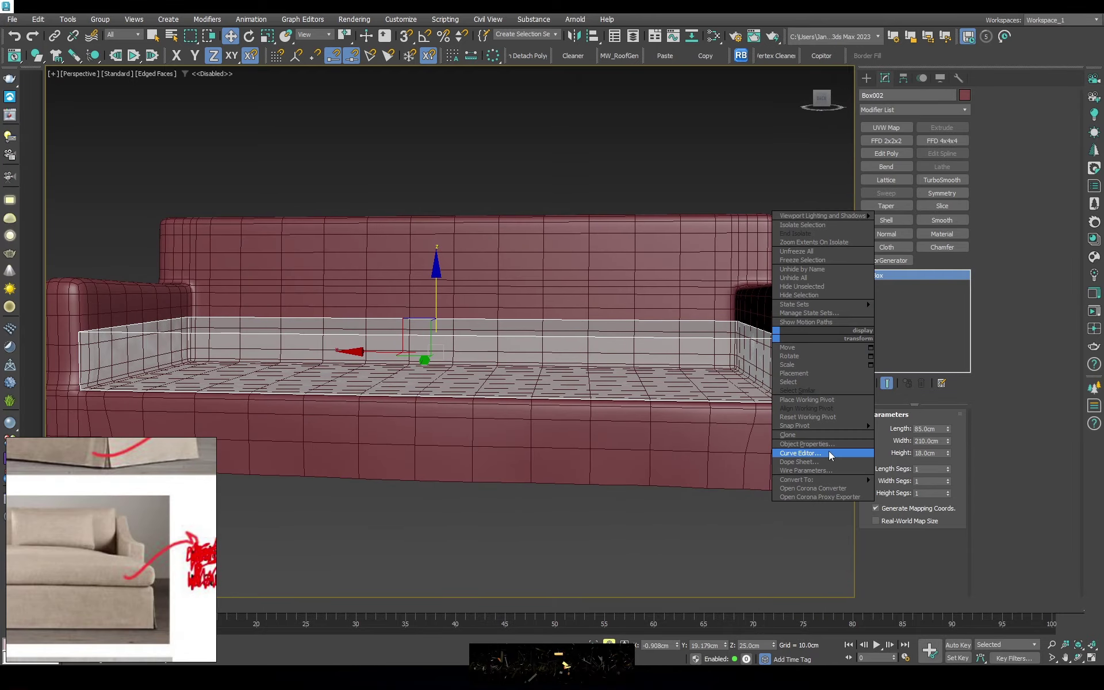
left_click(916, 489)
mouse_move(325, 374)
middle_mouse_down("alt")
mouse_move(438, 377)
mouse_move(407, 345)
mouse_move(363, 360)
mouse_move(439, 382)
middle_mouse_up("alt")
In the top view, box-select the four vertices along the cushion's front edge
key("t")
scroll(288, 253, "up", 2)
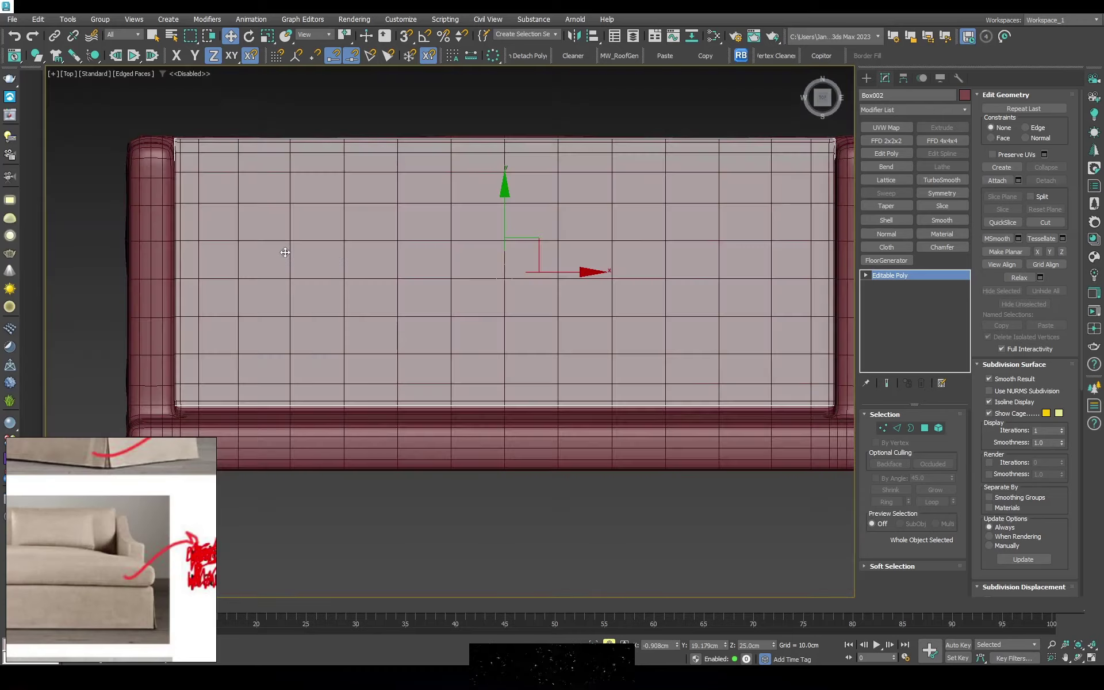
scroll(426, 184, "up", 2)
middle_click_drag(426, 184, 337, 205)
key("1")
key("F5")
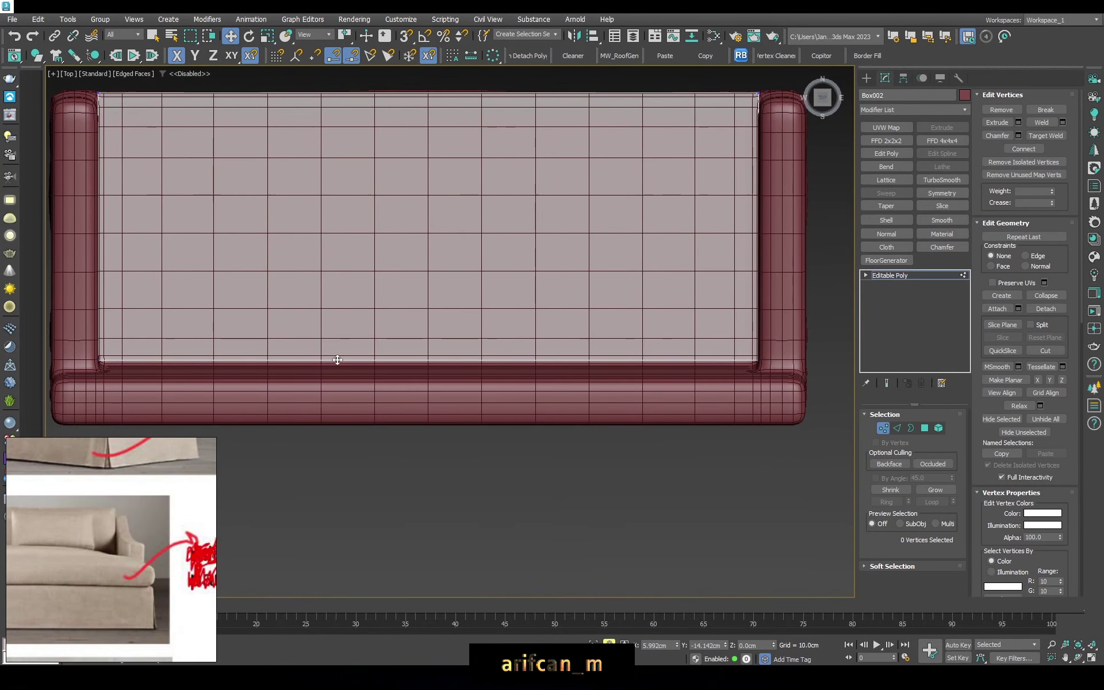
scroll(460, 358, "down", 3)
scroll(415, 339, "up", 8)
mouse_move(406, 340)
left_mouse_down()
mouse_move(420, 357)
mouse_move(404, 373)
left_mouse_up()
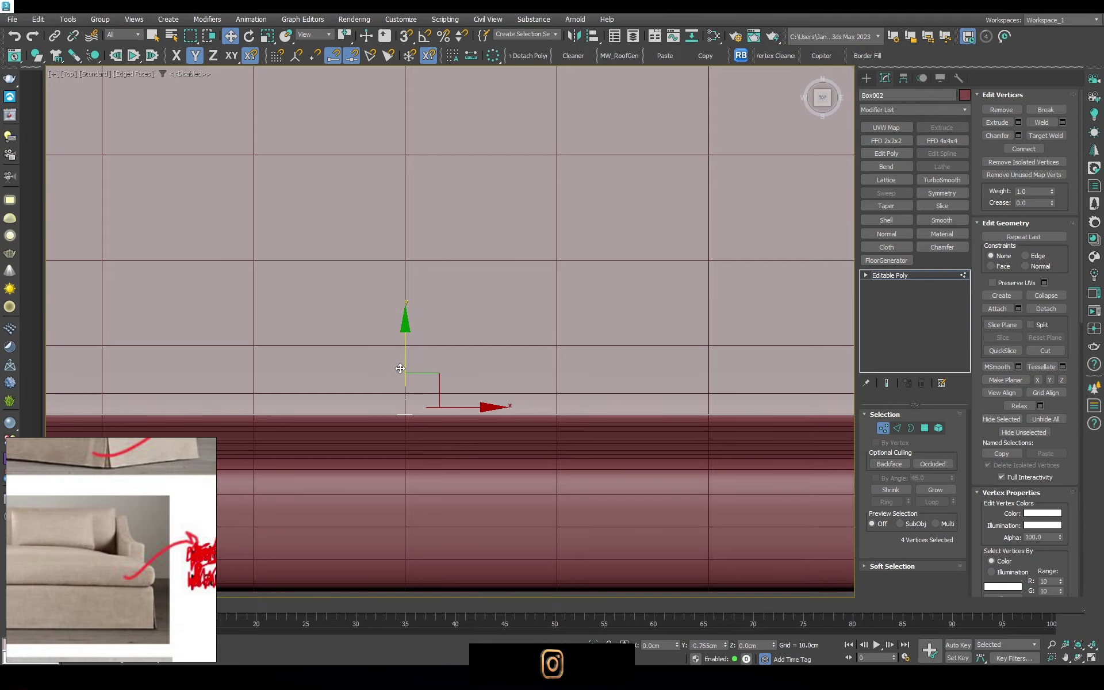
Return to the Perspective view and orbit around the sofa
key("f")
key("p")
middle_click_drag(485, 305, 466, 329, "alt")
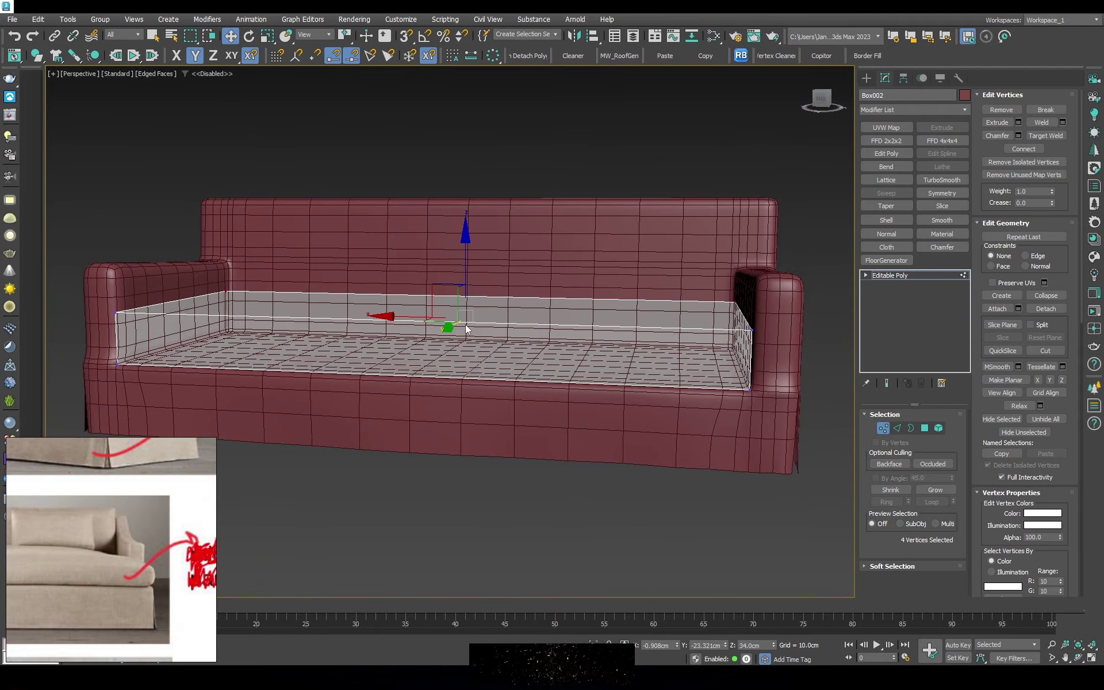
scroll(112, 566, "down", 3)
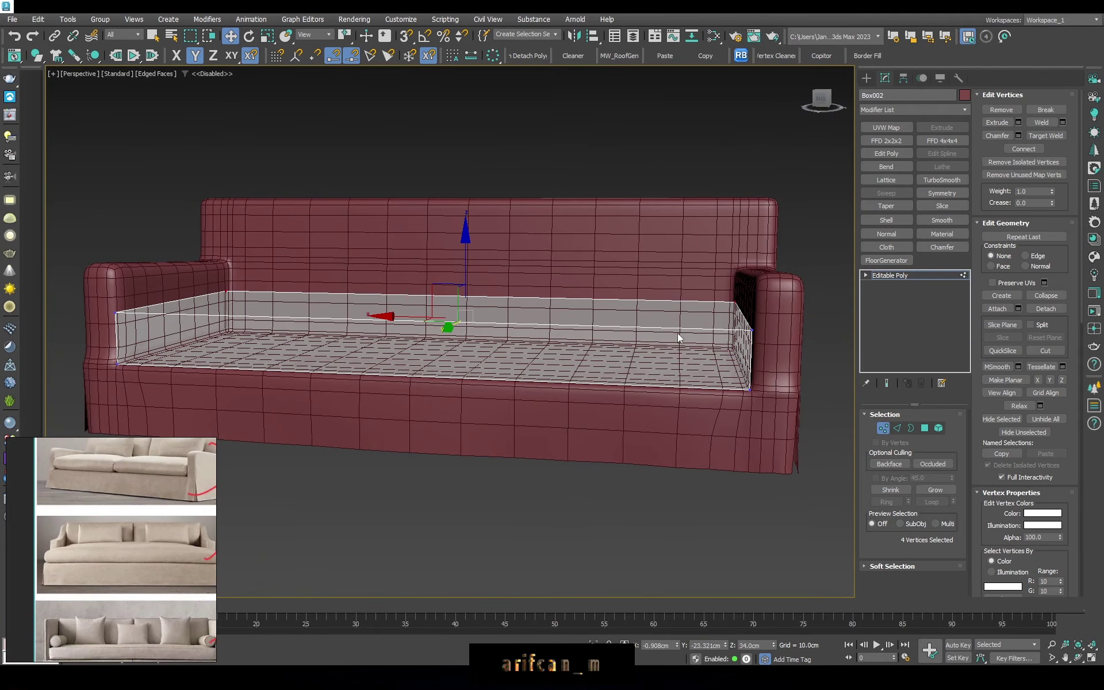
mouse_move(679, 338)
middle_mouse_down("alt")
mouse_move(704, 283)
mouse_move(621, 450)
middle_mouse_up("alt")
Connect edges around the seat block's sides, adjusting the pinch, and commit them
key("2")
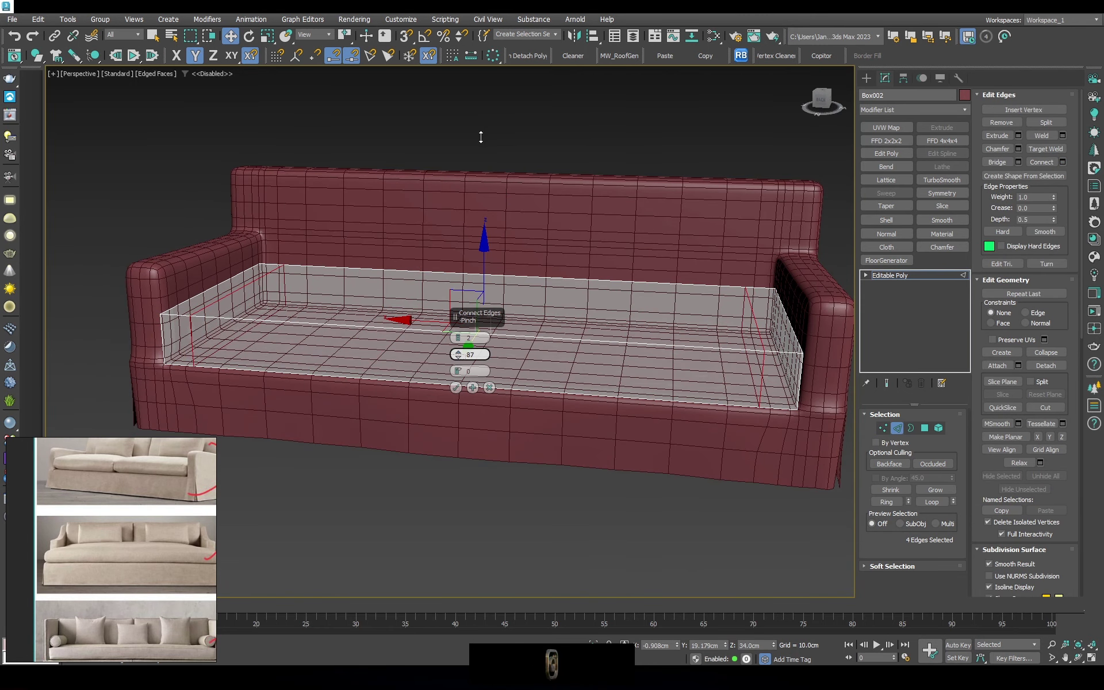
left_click(457, 388)
middle_click_drag(458, 389, 626, 431, "alt")
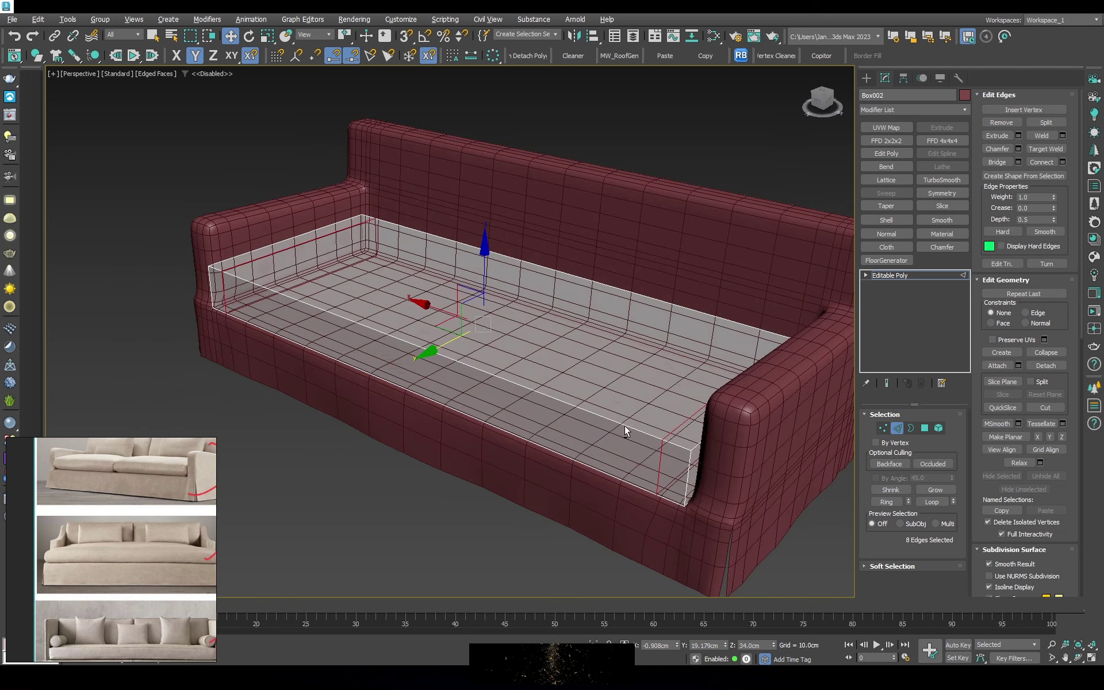
left_click(732, 396)
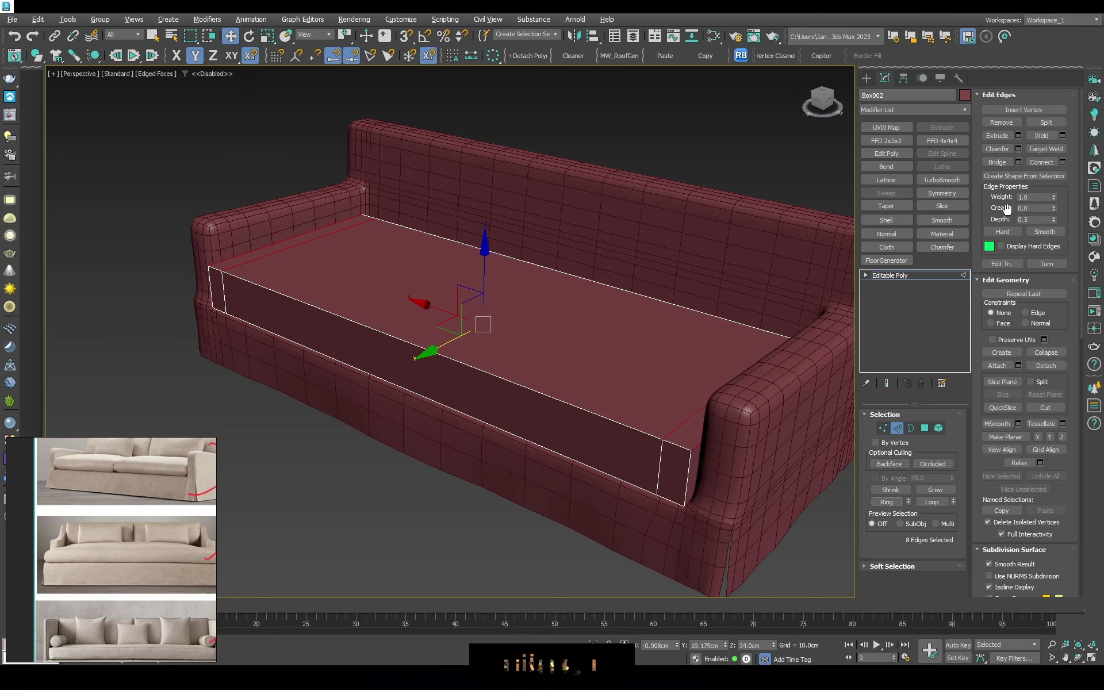
right_click(459, 355)
middle_click_drag(460, 359, 509, 363, "alt")
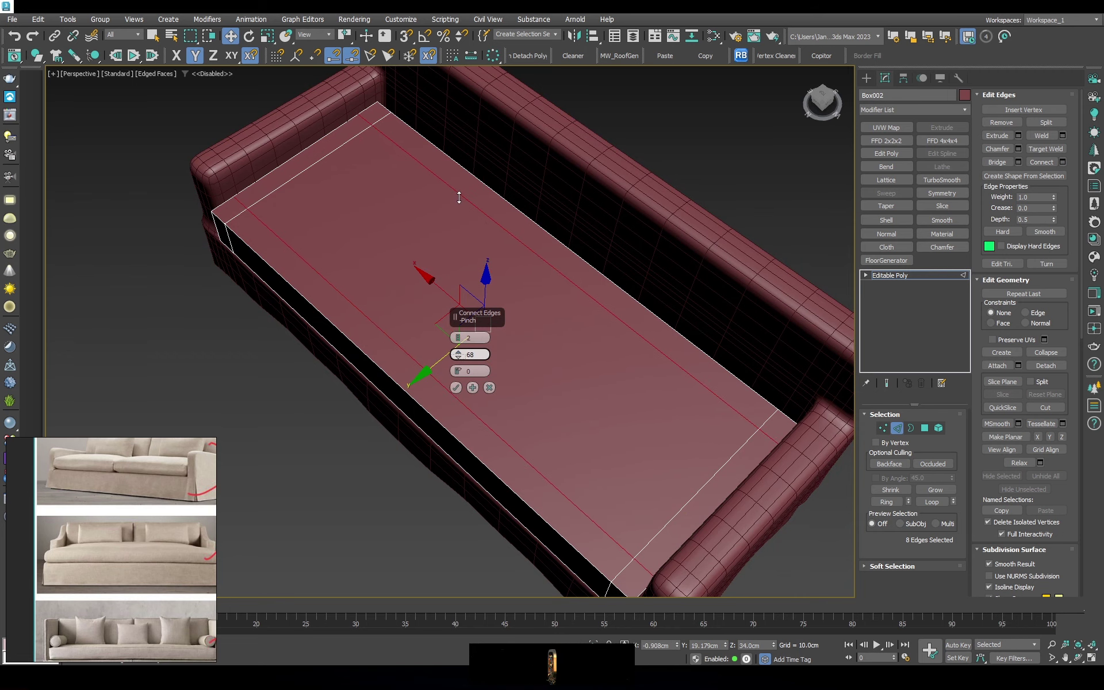
left_click(456, 388)
Select another seat-side edge and orbit to check the new edge loops
middle_click_drag(456, 389, 576, 346, "alt")
left_click(782, 342)
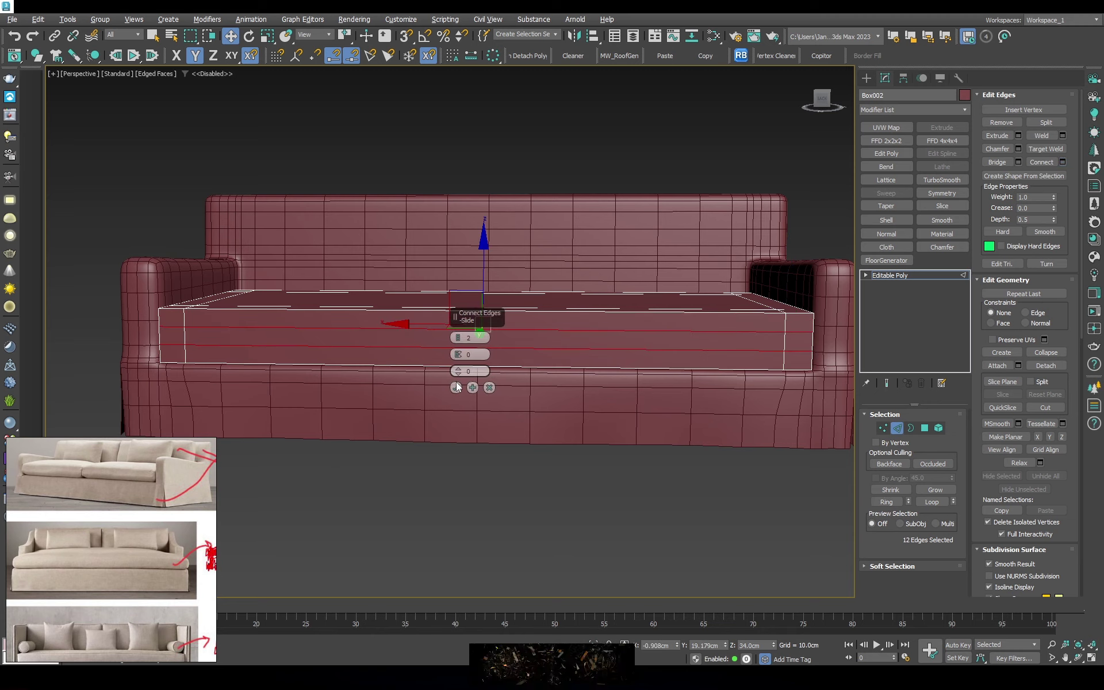
scroll(454, 345, "up", 4)
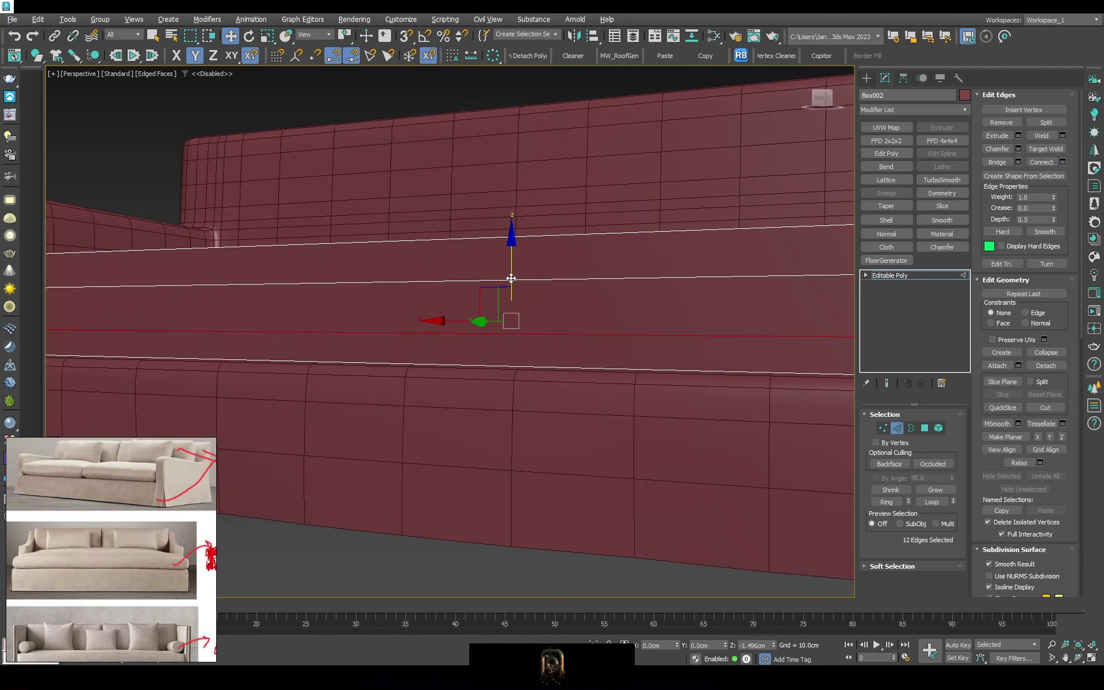
scroll(412, 298, "down", 4)
middle_click_drag(412, 298, 469, 253, "alt")
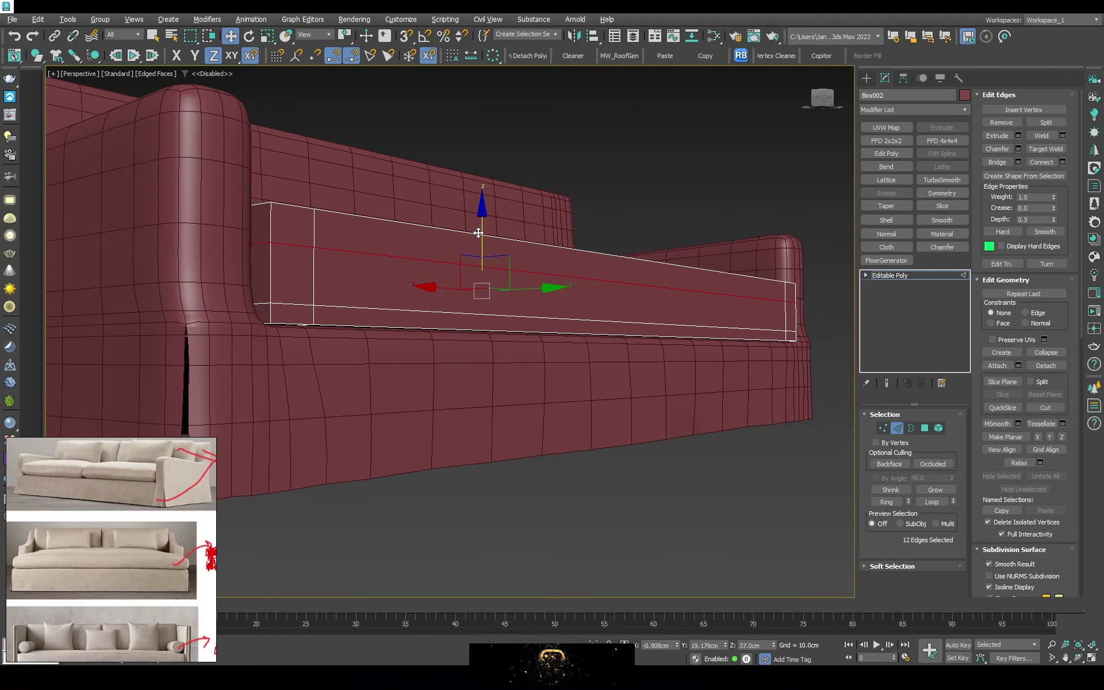
scroll(476, 235, "down", 3)
mouse_move(451, 426)
middle_mouse_down("alt")
mouse_move(360, 407)
mouse_move(440, 348)
mouse_move(419, 338)
mouse_move(642, 353)
middle_mouse_up("alt")
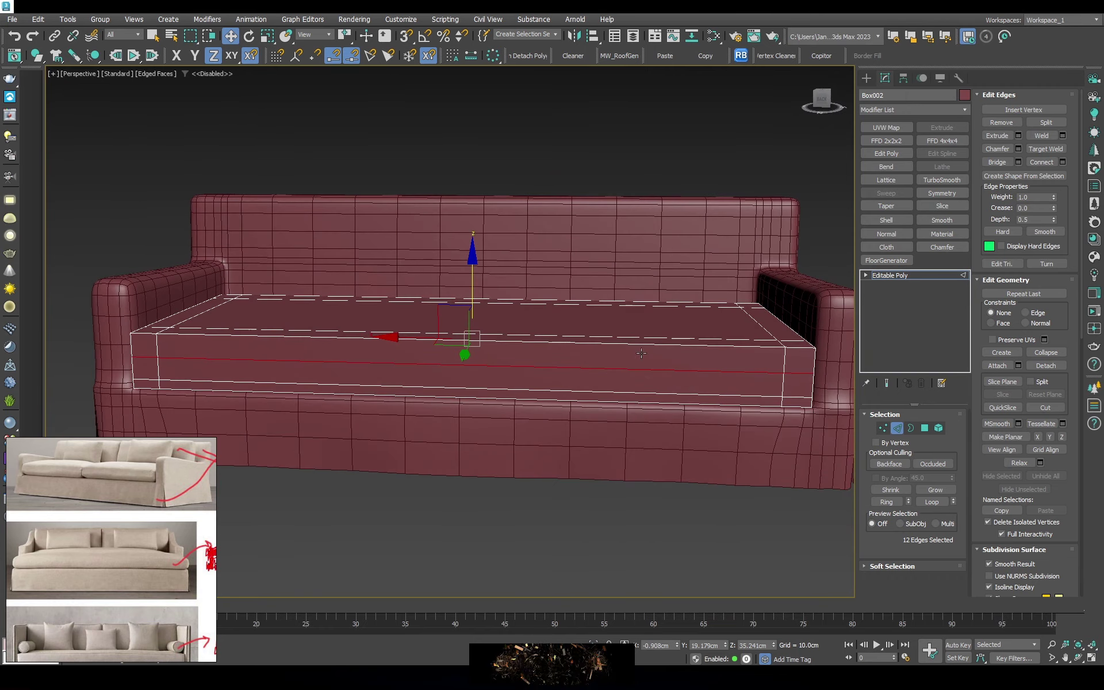
Select the seat-top faces and set their Z height to 25 cm
left_click(926, 428)
mouse_move(506, 322)
middle_mouse_down("alt")
mouse_move(517, 292)
mouse_move(574, 278)
middle_mouse_up("alt")
left_click(574, 278)
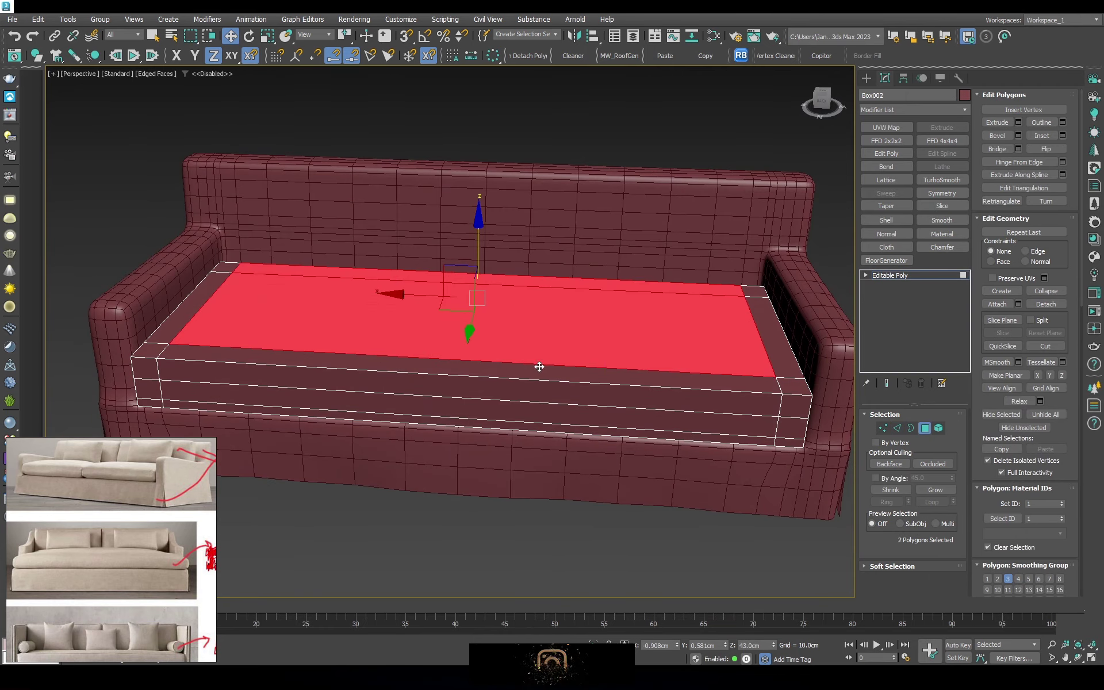
middle_click_drag(436, 307, 443, 303)
scroll(443, 304, "up", 4)
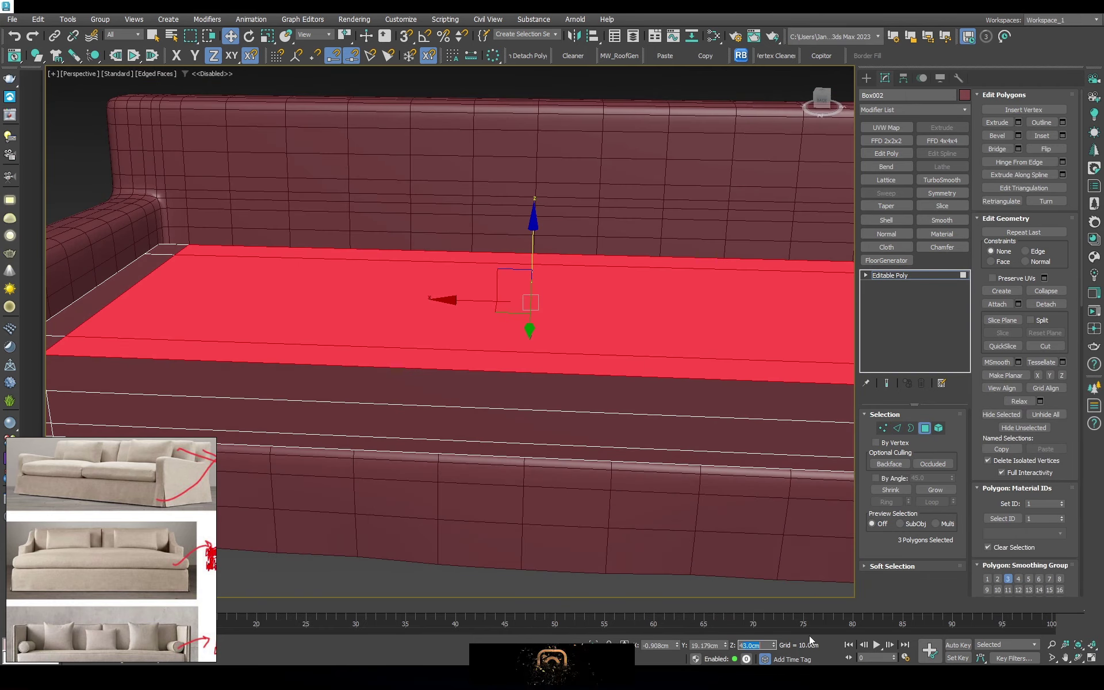
type("25")
key("Return")
mouse_move(823, 460)
middle_mouse_down("alt")
mouse_move(826, 364)
mouse_move(940, 440)
middle_mouse_up("alt")
key("6")
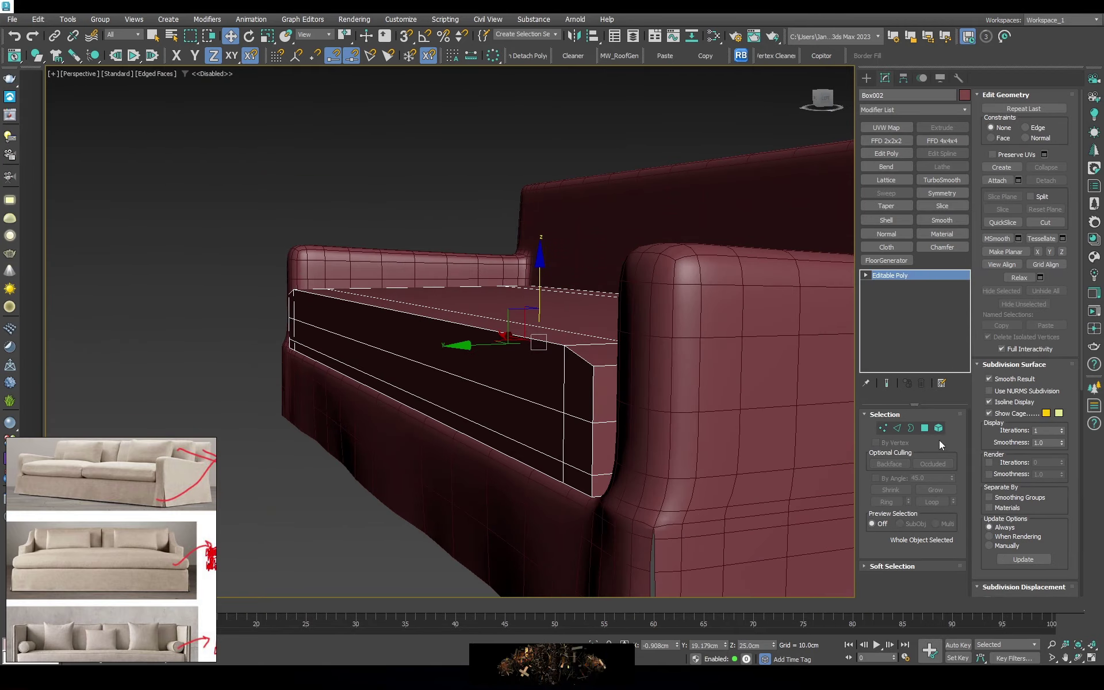
Enable Use NURMS Subdivision on the cushion and nudge its end vertices in the Left wireframe view
left_click(990, 391)
middle_click_drag(609, 351, 519, 394, "alt")
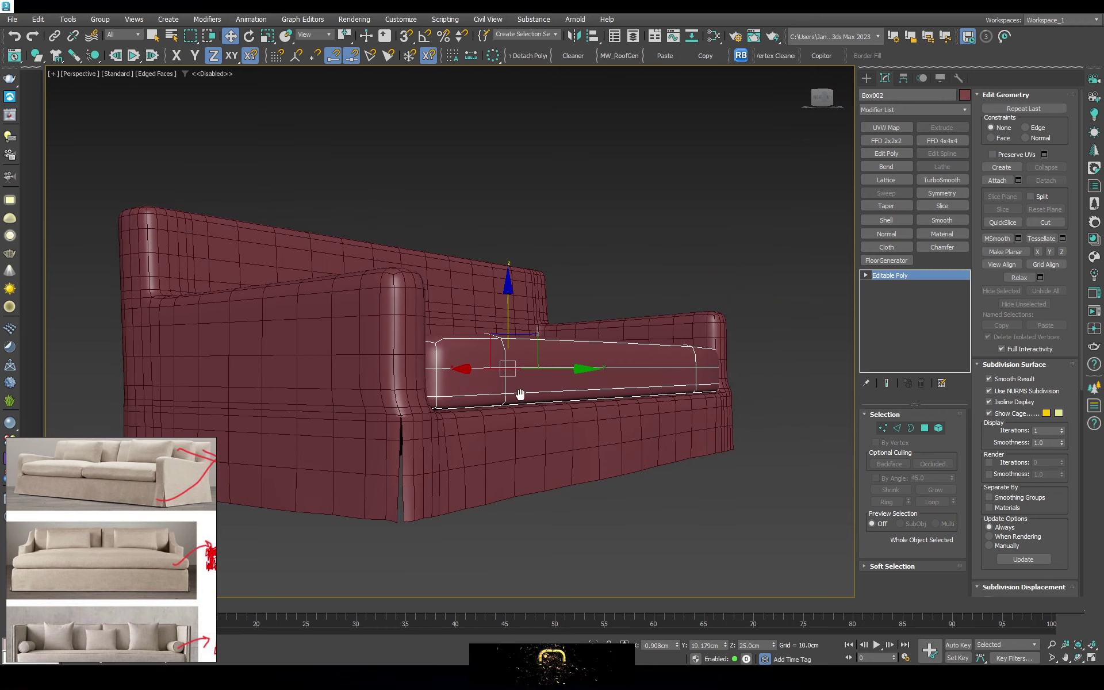
key("l")
key("F3")
key("1")
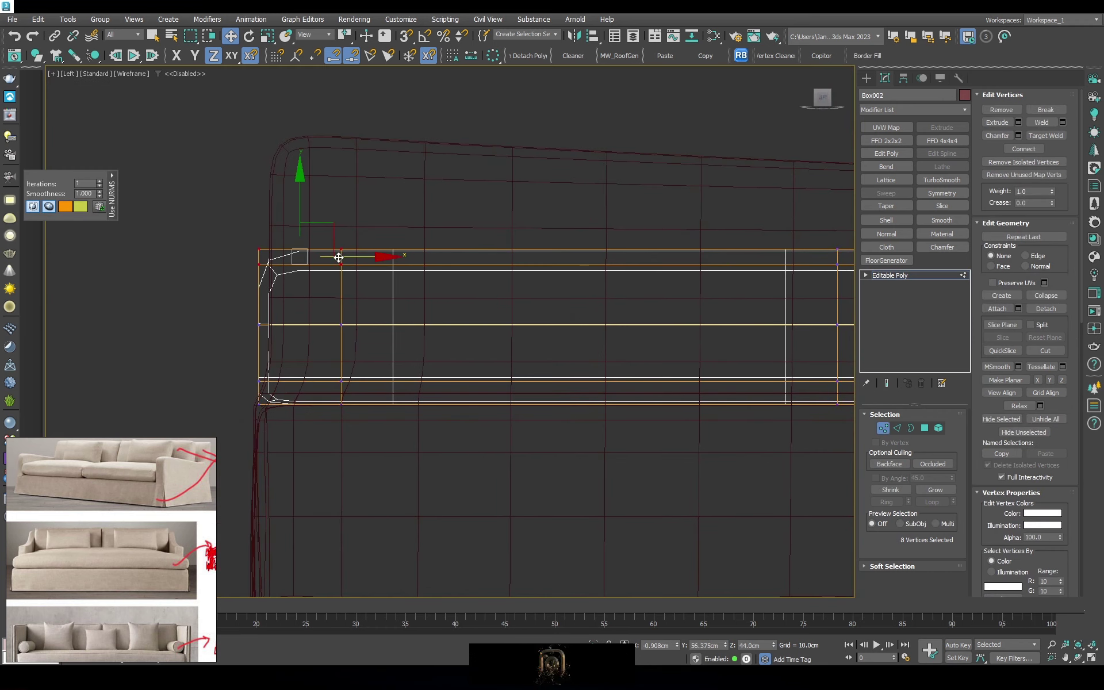
scroll(276, 369, "up", 5)
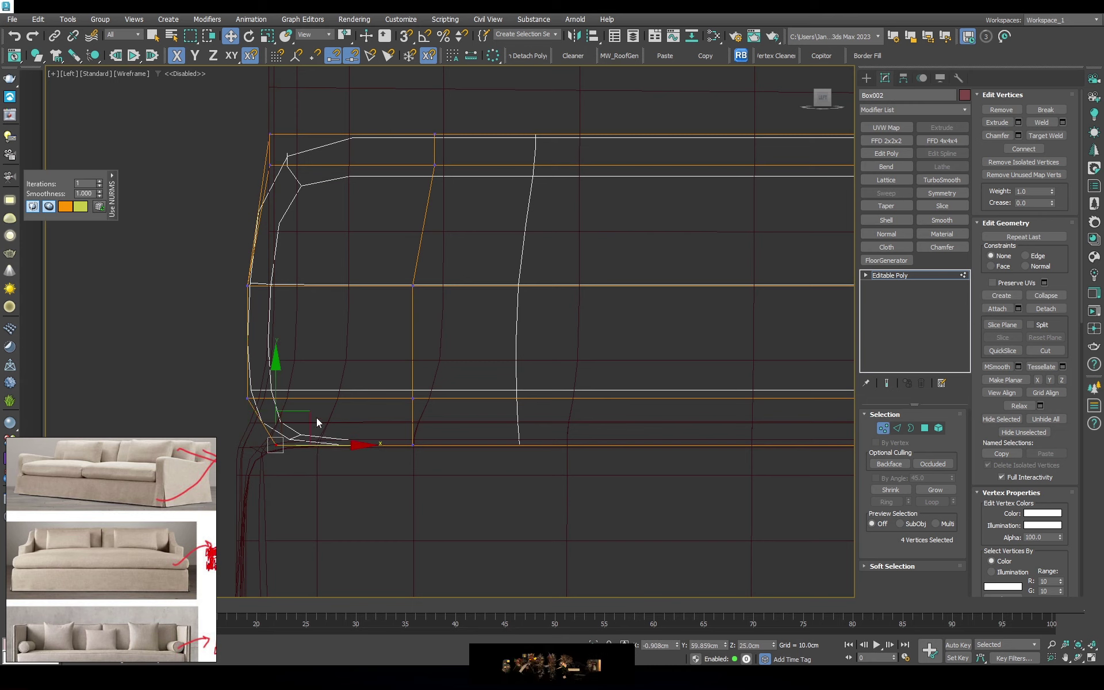
scroll(336, 426, "down", 4)
scroll(421, 414, "up", 2)
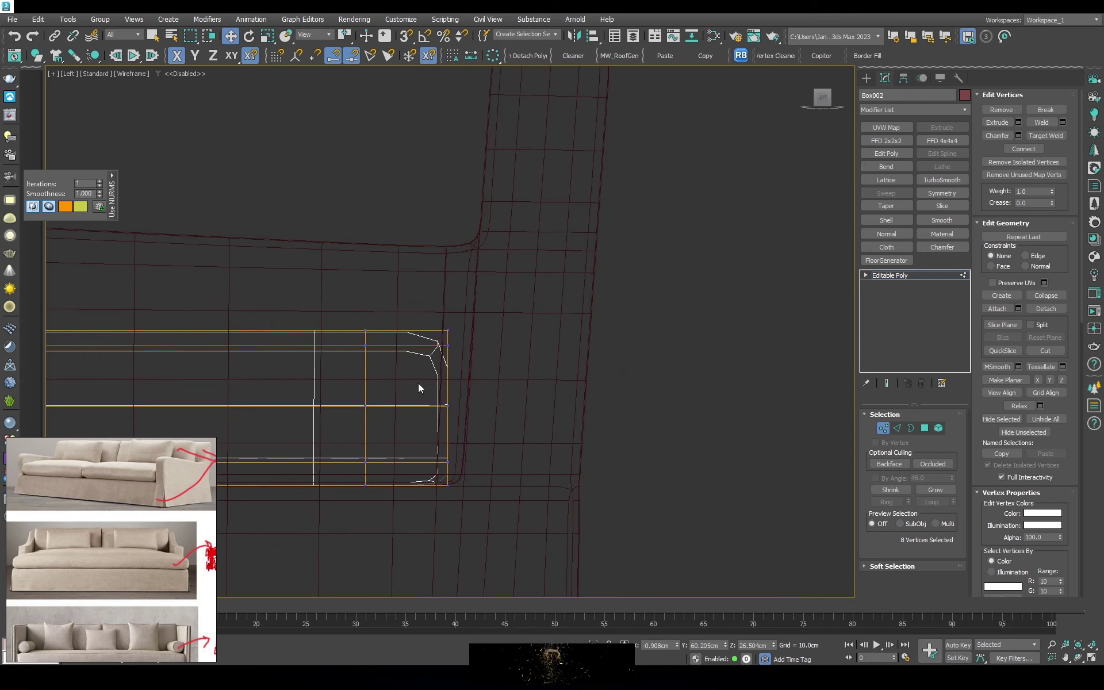
scroll(435, 378, "up", 2)
left_click_drag(444, 366, 458, 367)
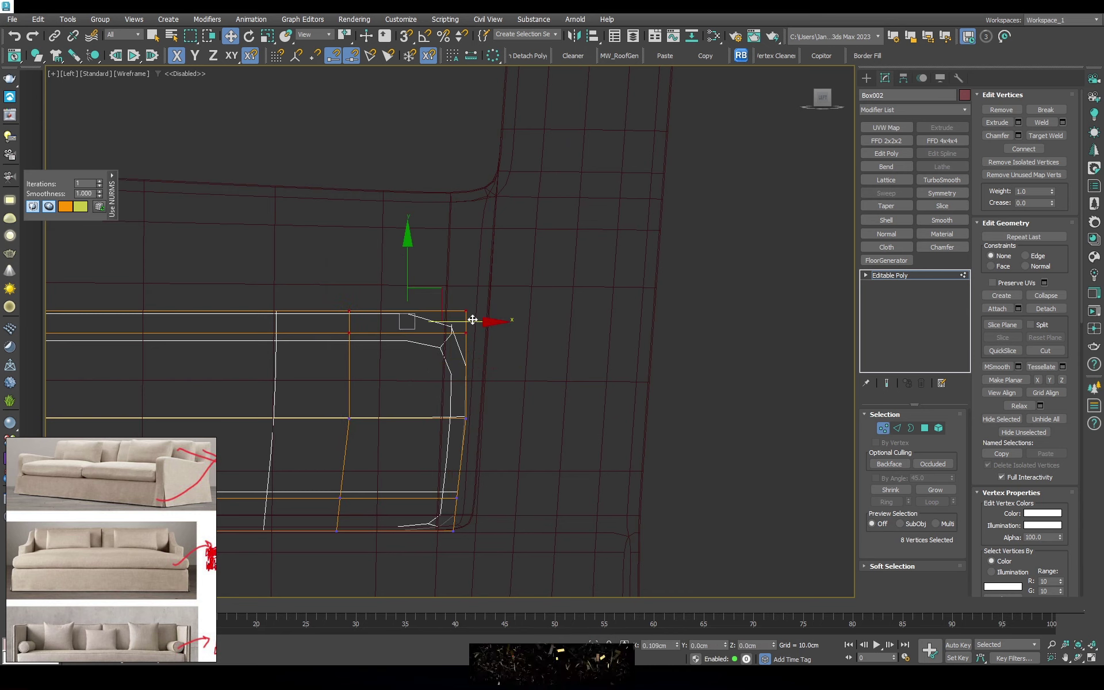
scroll(477, 317, "down", 5)
scroll(485, 319, "up", 4)
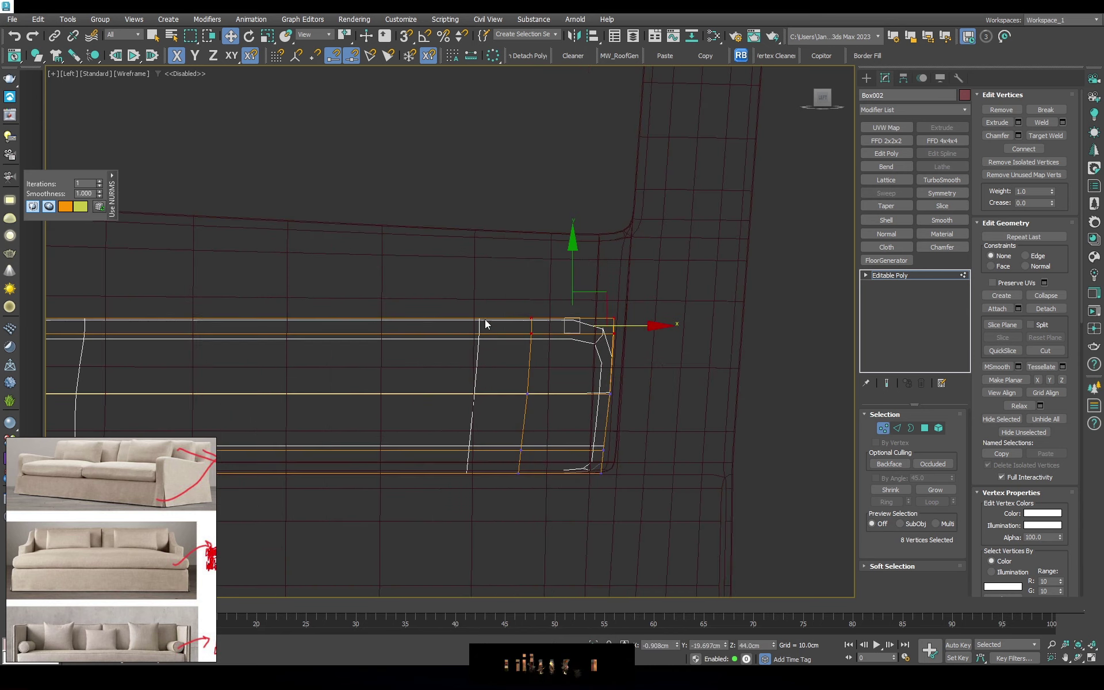
scroll(597, 296, "down", 5)
scroll(601, 258, "up", 6)
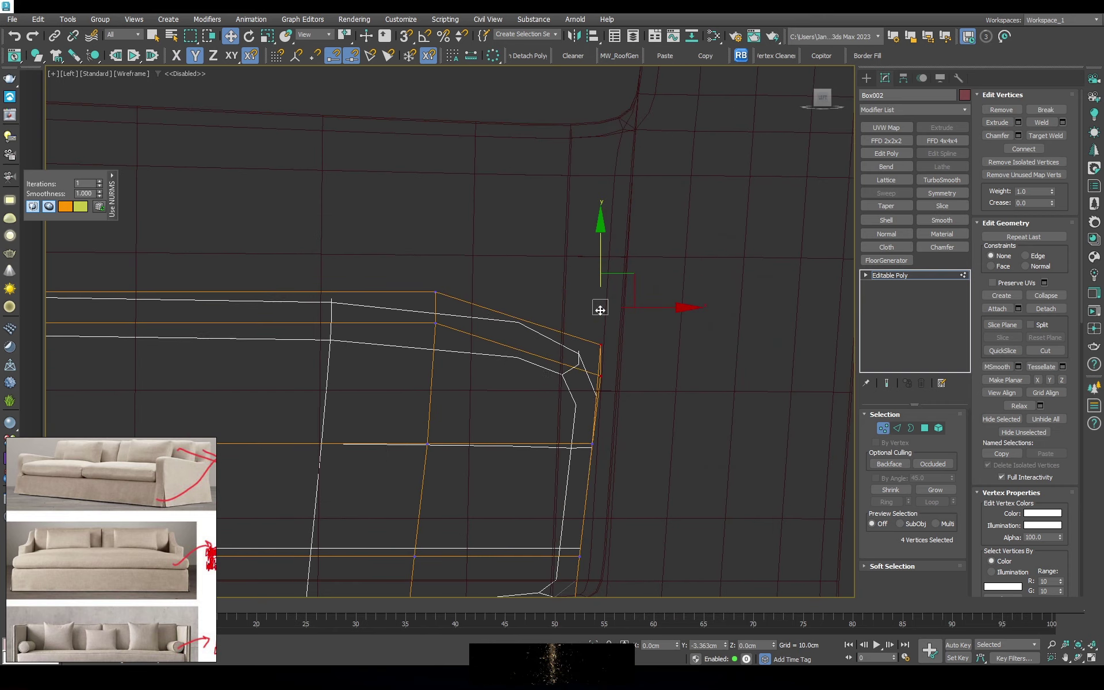
scroll(648, 347, "down", 5)
scroll(554, 258, "up", 6)
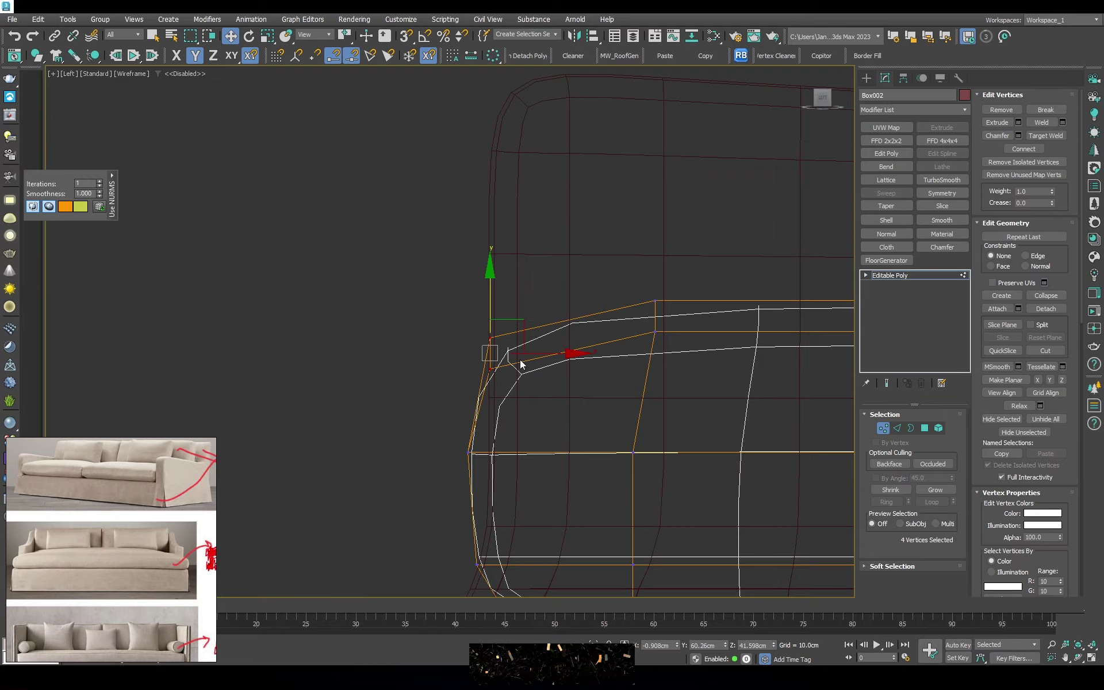
Select a cushion-corner vertex and recheck the rounded end in the Left wireframe view
middle_click_drag(459, 377, 426, 371, "alt")
key("F3")
scroll(250, 369, "up", 3)
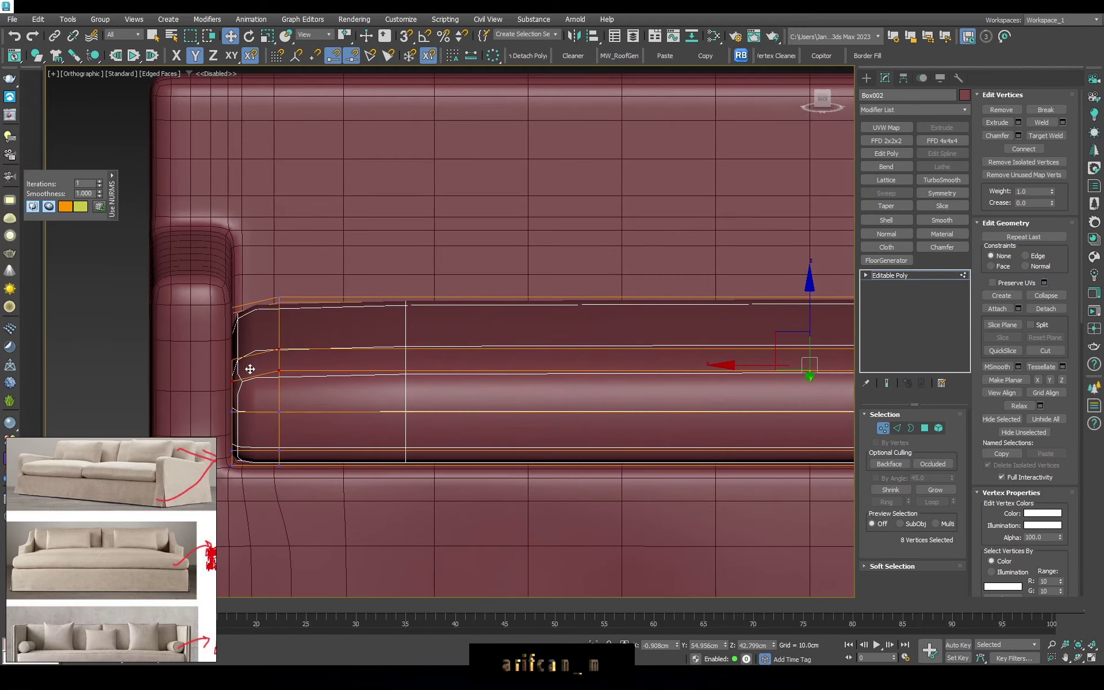
scroll(251, 369, "down", 3)
mouse_move(264, 380)
middle_mouse_down("alt")
mouse_move(291, 365)
mouse_move(627, 365)
middle_mouse_up("alt")
left_click(291, 365)
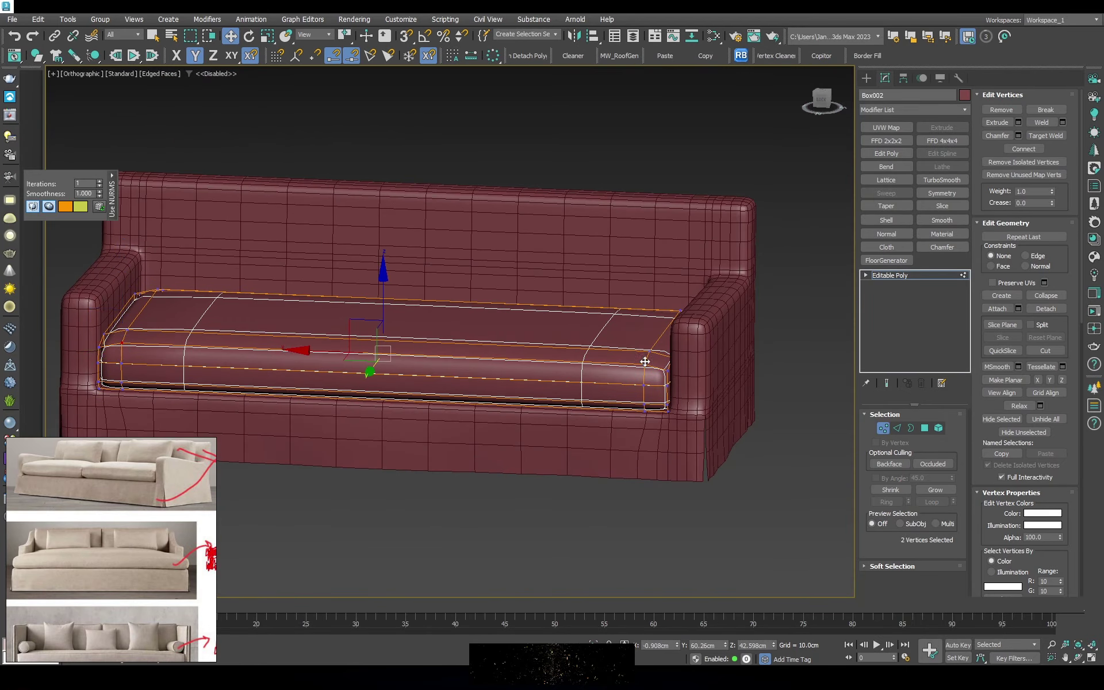
key("l")
key("F3")
scroll(466, 339, "up", 5)
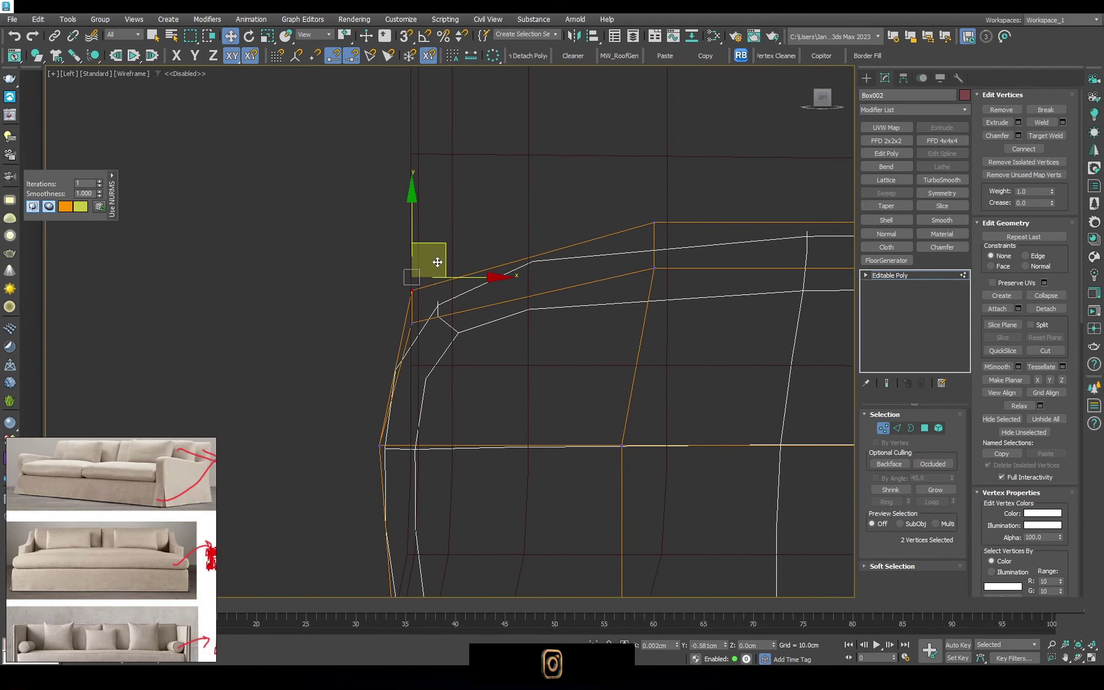
scroll(429, 311, "down", 5)
mouse_move(429, 311)
middle_mouse_down("alt")
mouse_move(467, 313)
mouse_move(453, 281)
middle_mouse_up("alt")
key("F3")
scroll(467, 292, "up", 4)
Inspect the rounded cushion at object level from the Perspective and Front views
left_click(906, 276)
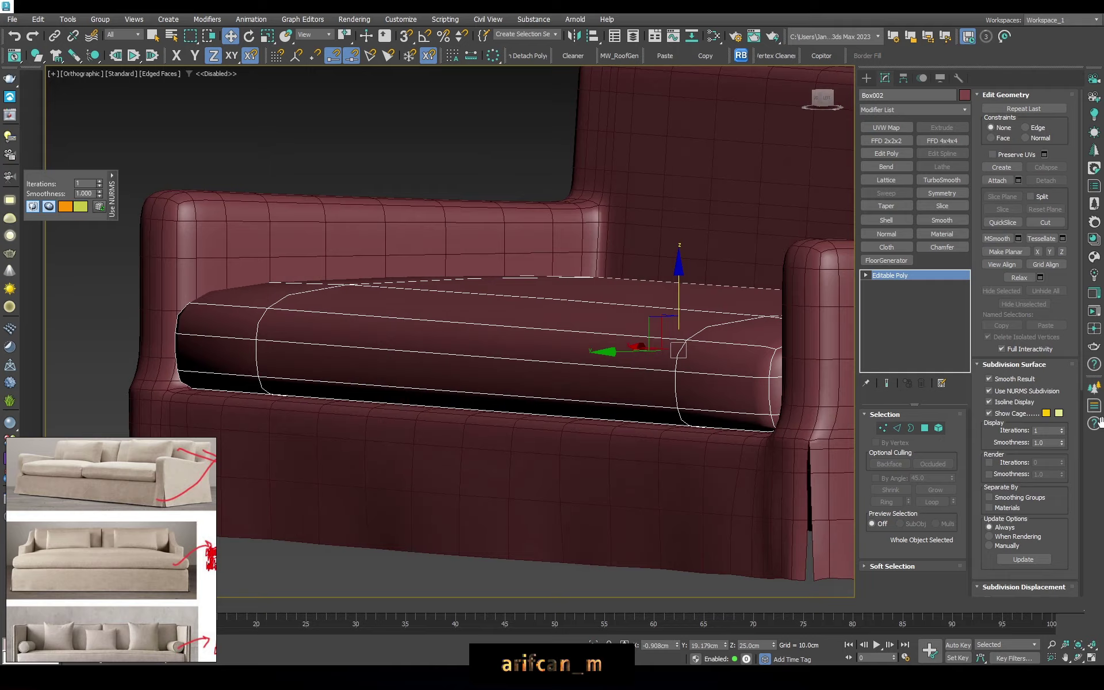
key("p")
mouse_move(695, 363)
middle_mouse_down("alt")
mouse_move(650, 363)
mouse_move(525, 295)
mouse_move(308, 286)
mouse_move(678, 296)
middle_mouse_up("alt")
scroll(651, 362, "down", 3)
scroll(501, 299, "up", 5)
scroll(501, 298, "down", 5)
scroll(486, 288, "down", 3)
key("f")
key("F3")
key("1")
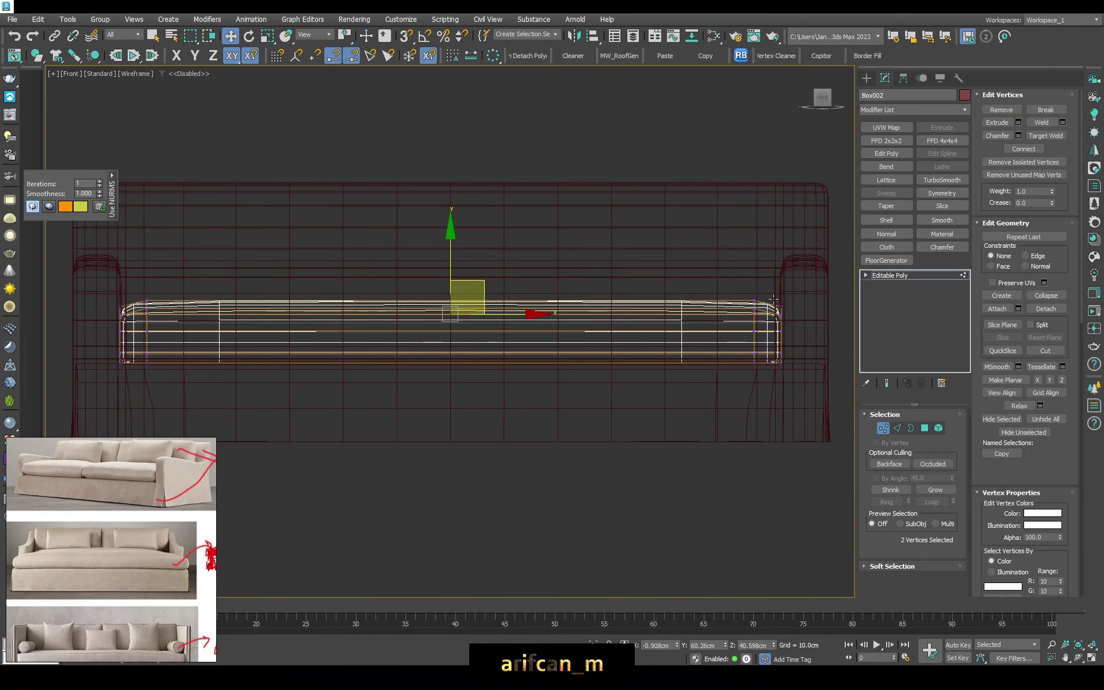
scroll(786, 308, "up", 4)
key("1")
key("z")
middle_click_drag(575, 287, 437, 311, "alt")
key("F3")
key("p")
scroll(402, 319, "up", 4)
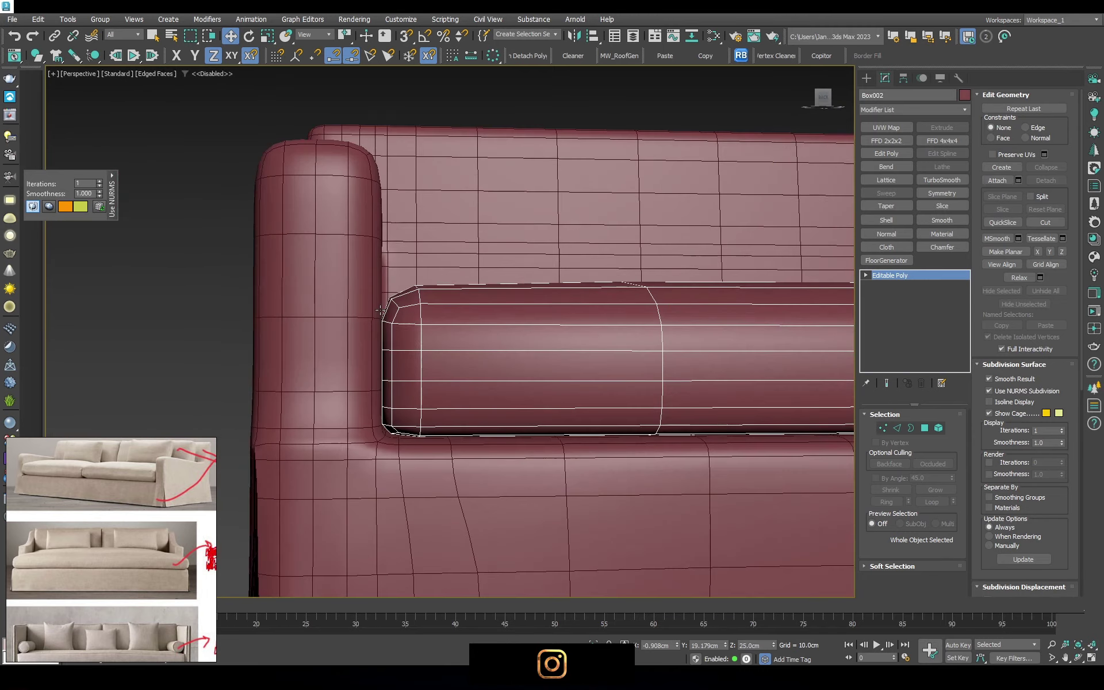
Convert the smoothed cushion to Editable Poly and select its middle edge loop
right_click(400, 320)
right_click(478, 393)
left_click(621, 546)
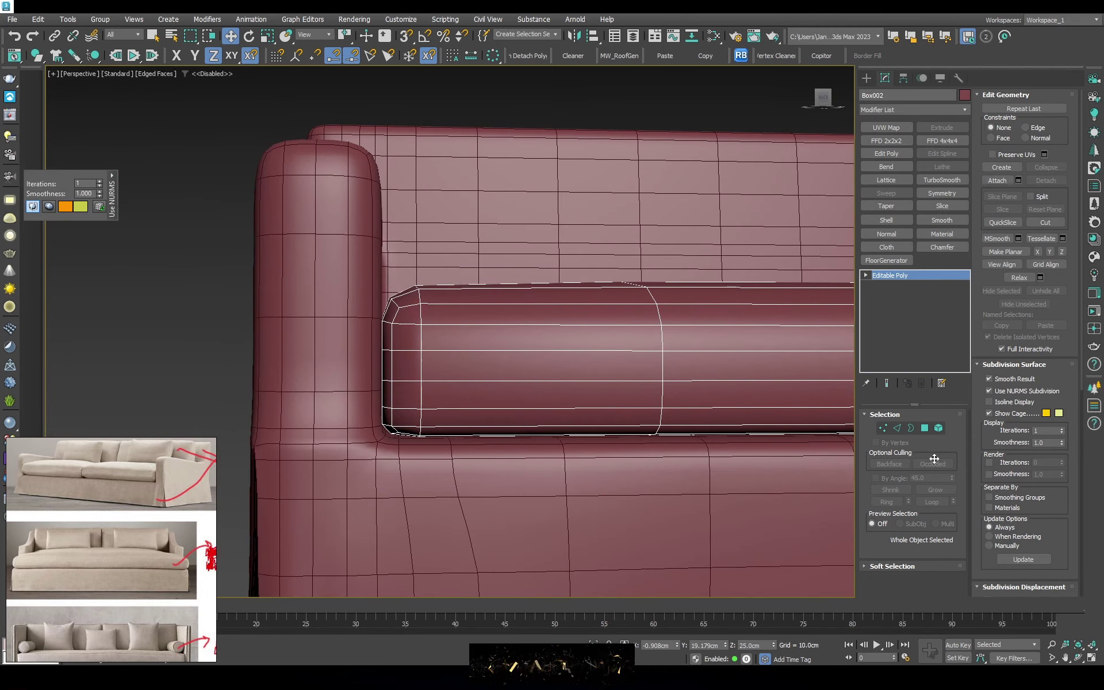
key("2")
left_click(415, 424)
double_click(410, 323, "ctrl")
scroll(410, 323, "down", 3)
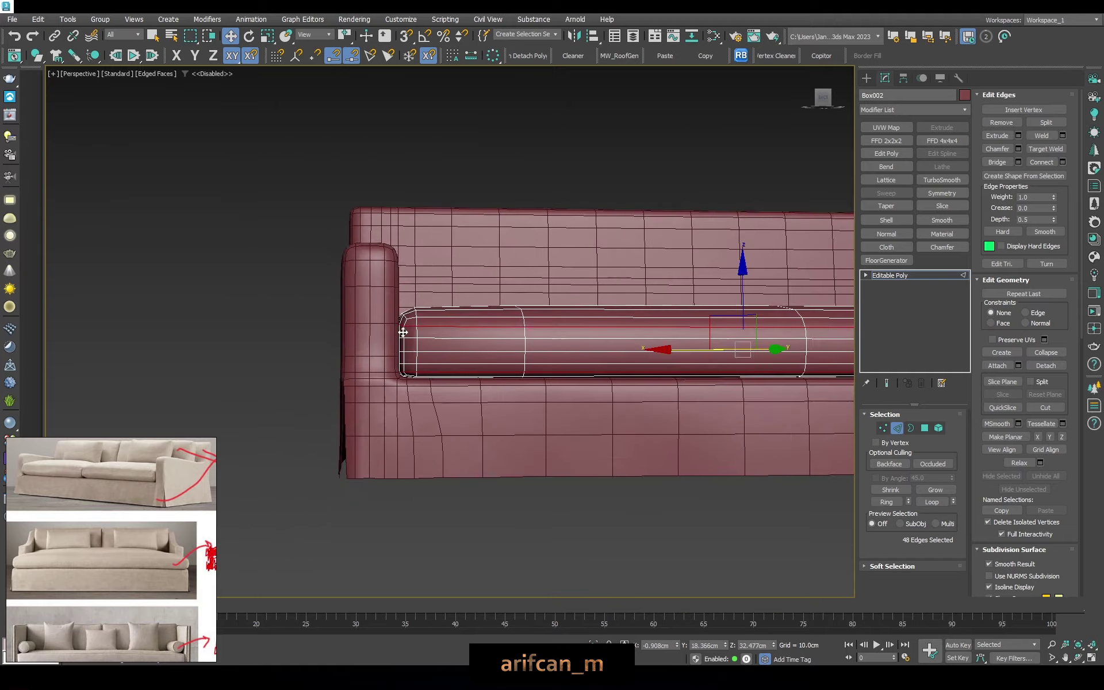
mouse_move(410, 323)
middle_mouse_down("alt")
mouse_move(375, 336)
mouse_move(350, 320)
mouse_move(365, 348)
mouse_move(340, 400)
middle_mouse_up("alt")
scroll(375, 335, "up", 3)
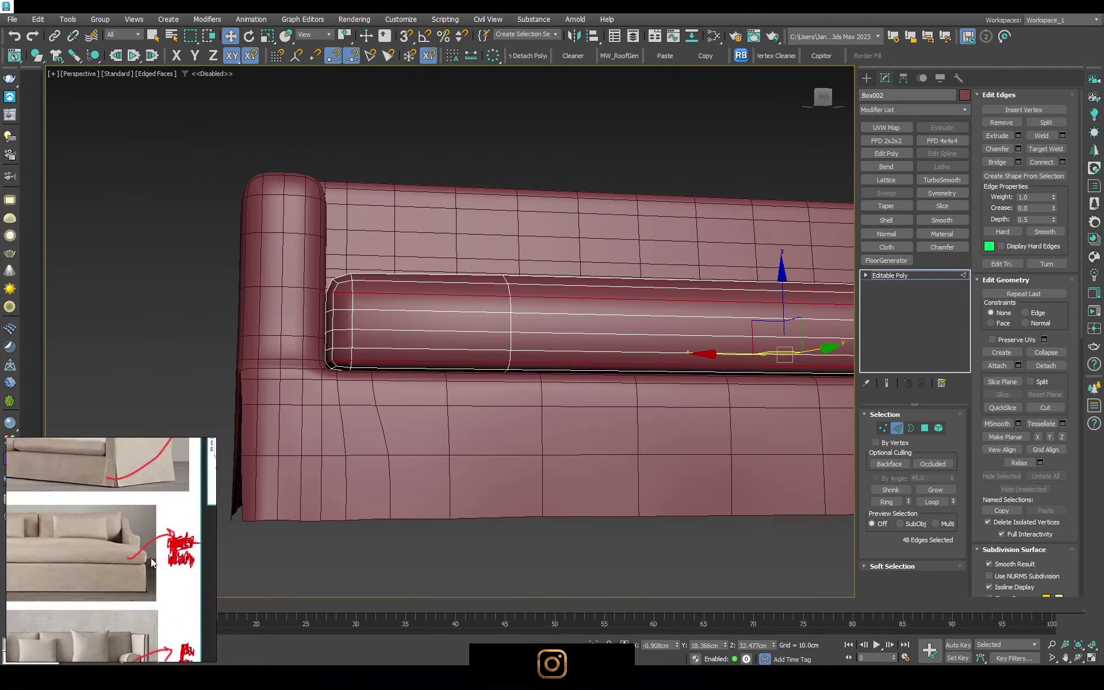
scroll(439, 363, "up", 2)
scroll(416, 347, "up", 2)
key("f")
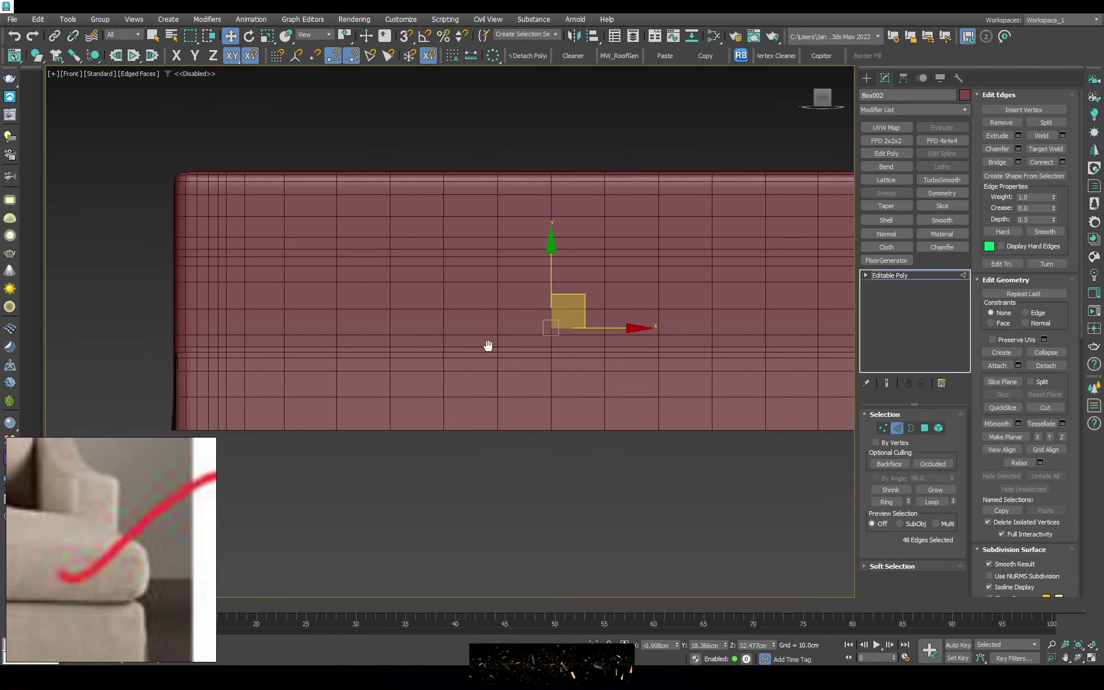
scroll(517, 332, "up", 2)
key("F3")
scroll(456, 320, "down", 3)
scroll(59, 325, "up", 5)
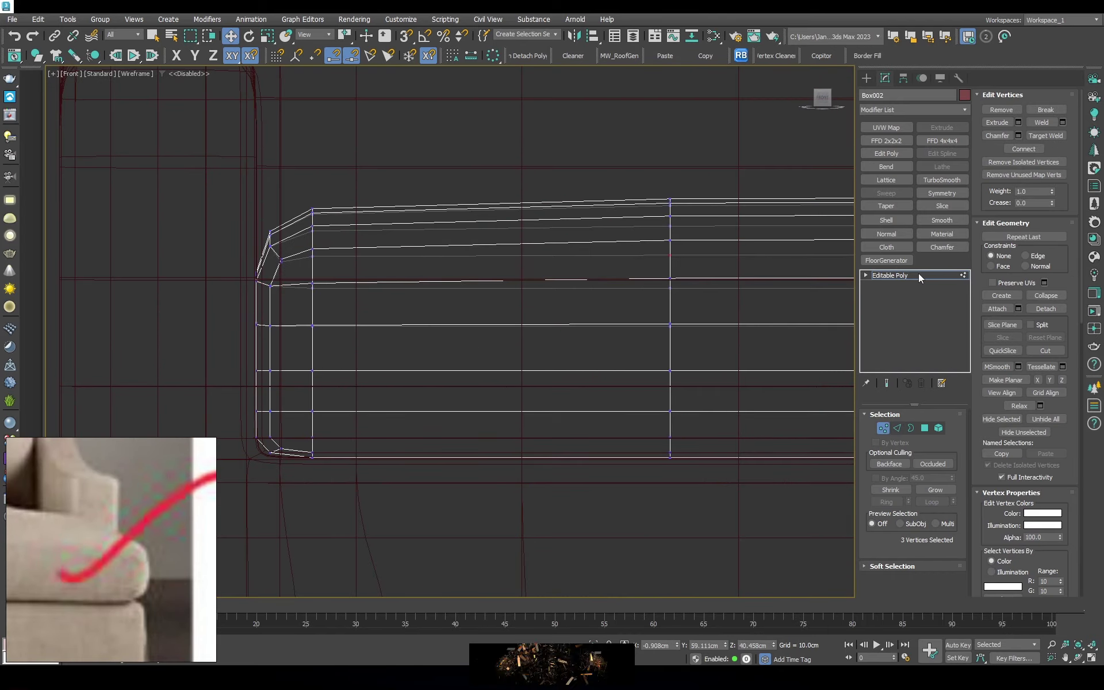
Add an FFD 4x4x4 modifier to the cushion and adjust its end control points
left_click(919, 275)
left_click(941, 141)
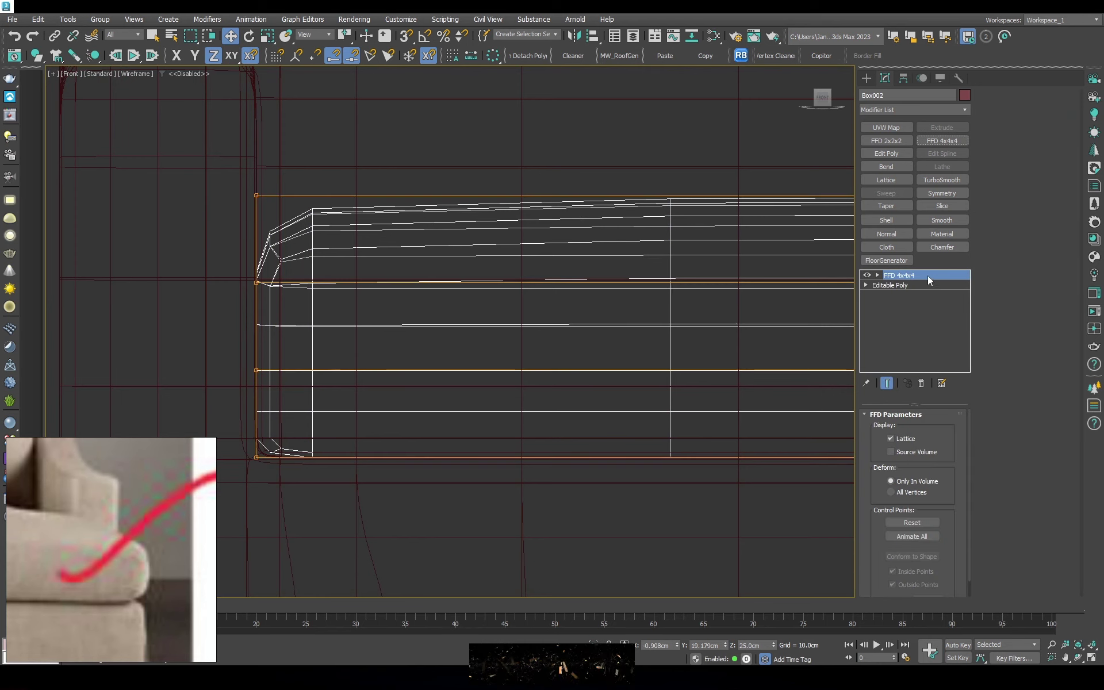
key("ctrl+z")
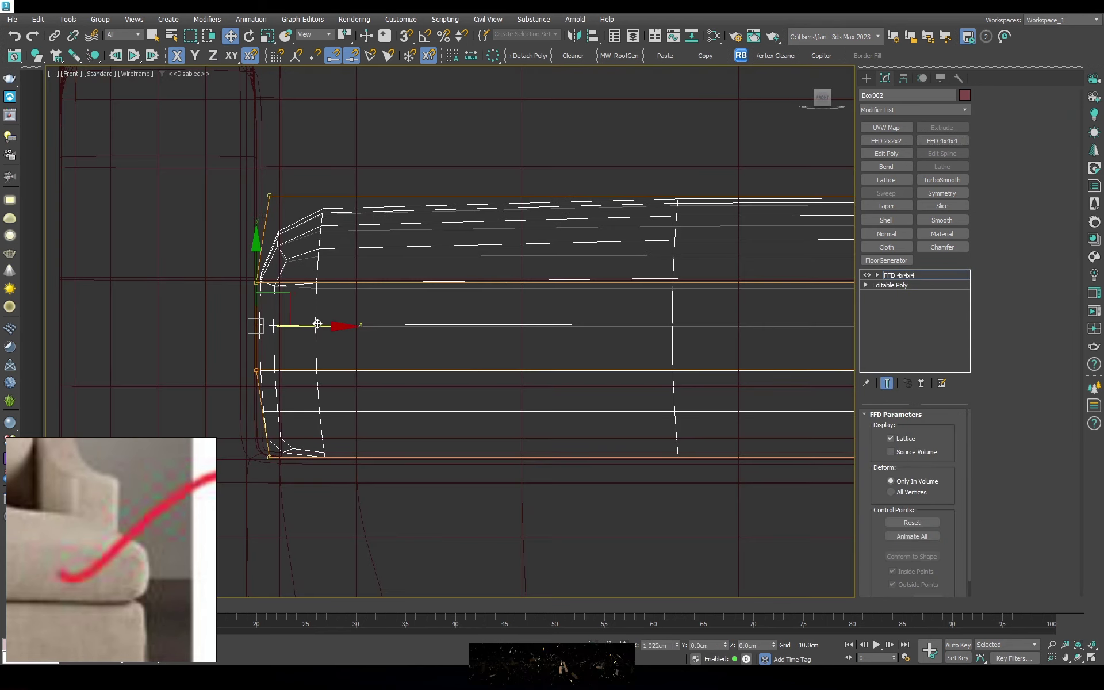
key("ctrl+z")
left_click_drag(323, 328, 335, 328)
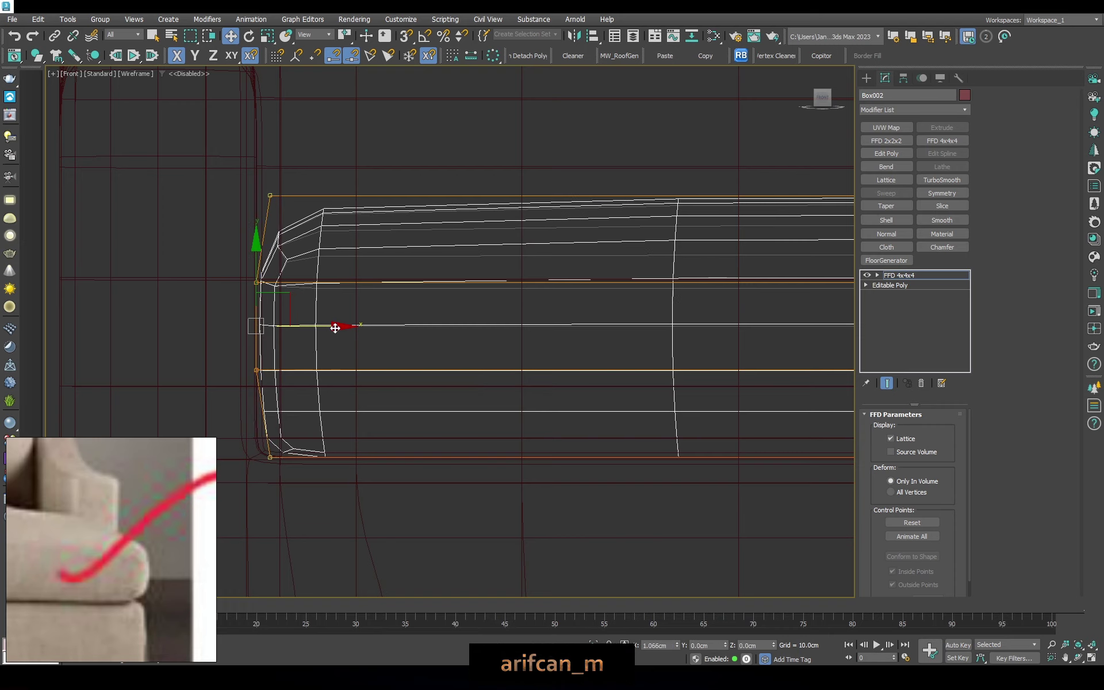
key("ctrl+z")
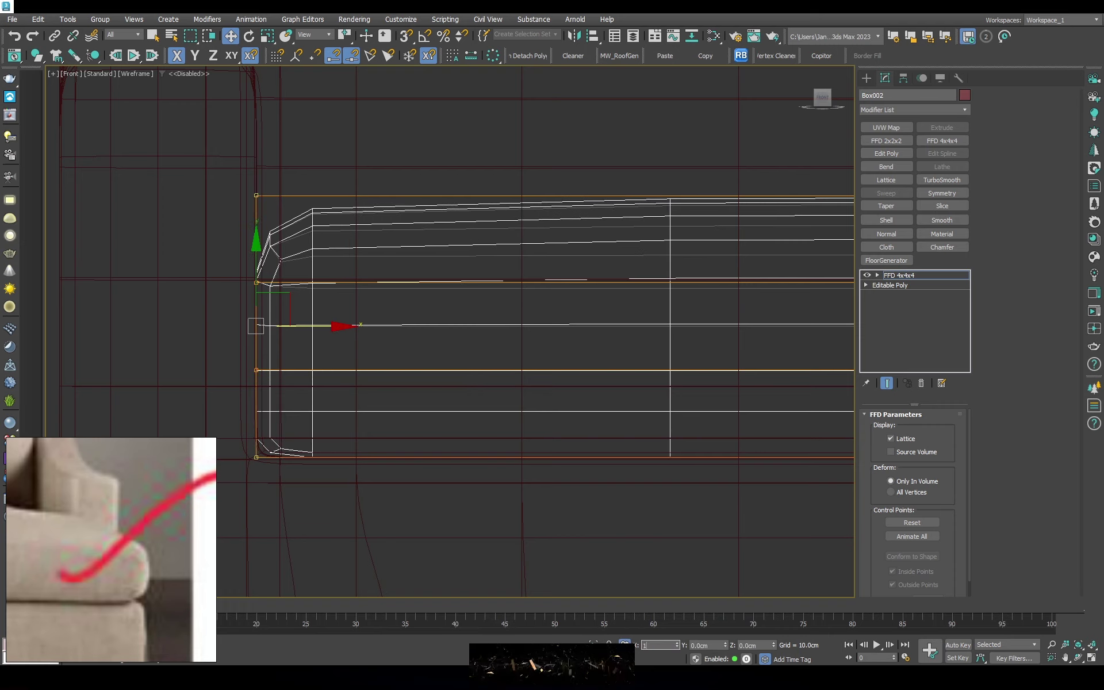
scroll(361, 332, "down", 5)
scroll(448, 290, "up", 5)
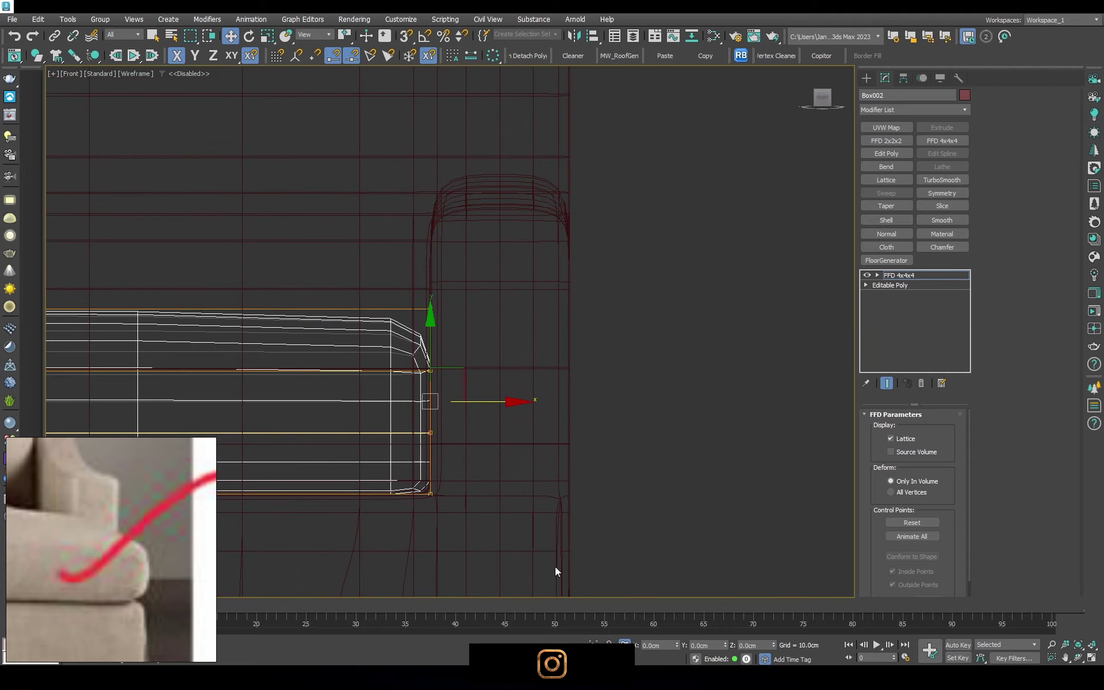
key("Return")
Collapse the cushion to an Editable Poly and switch to Edge mode
right_click(450, 263)
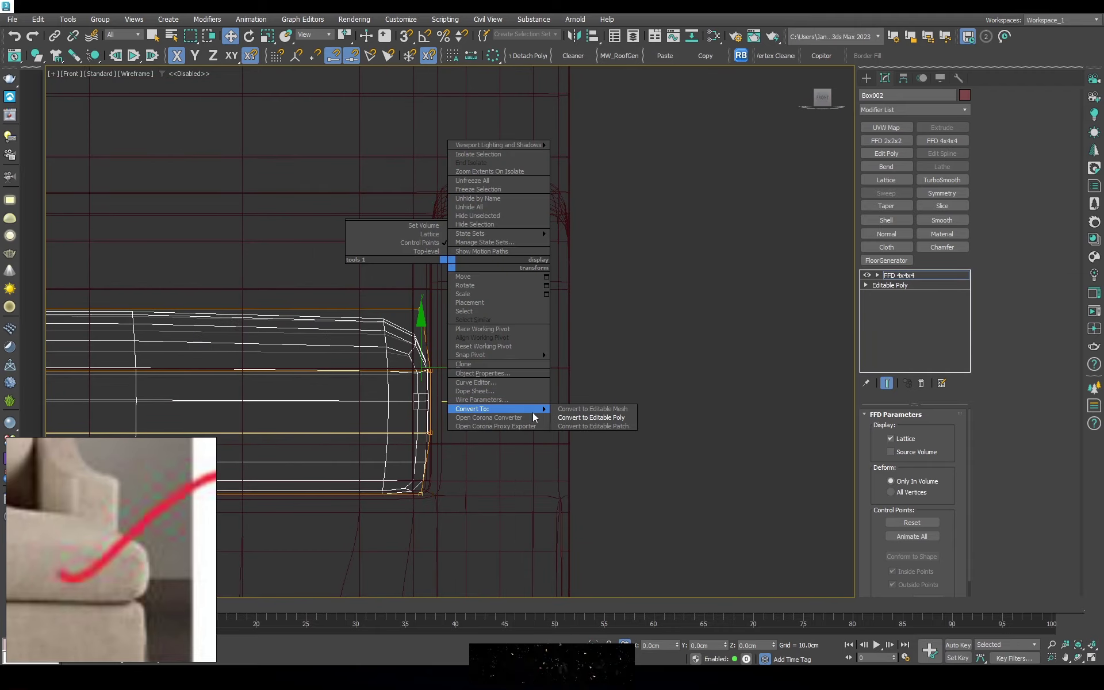
left_click(591, 417)
key("2")
mouse_move(508, 371)
middle_mouse_down("alt")
mouse_move(345, 382)
mouse_move(451, 342)
middle_mouse_up("alt")
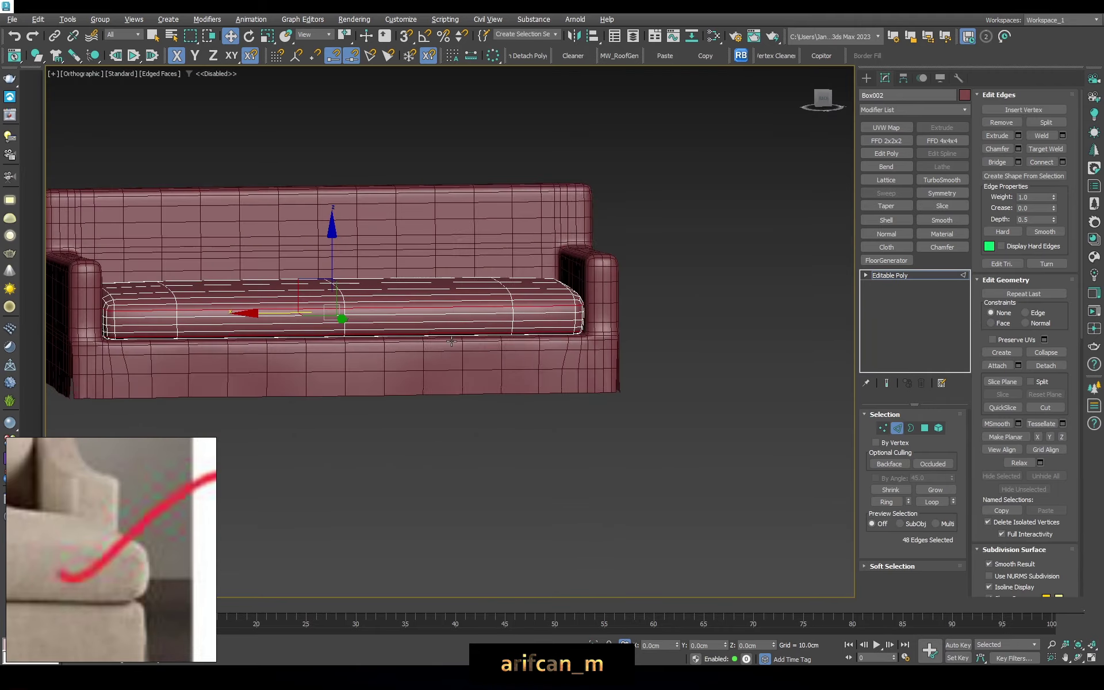
Chamfer the selected cushion edges with a 1 cm amount and 2 segments
scroll(452, 341, "up", 5)
scroll(688, 266, "up", 2)
scroll(702, 252, "down", 1)
scroll(702, 257, "up", 3)
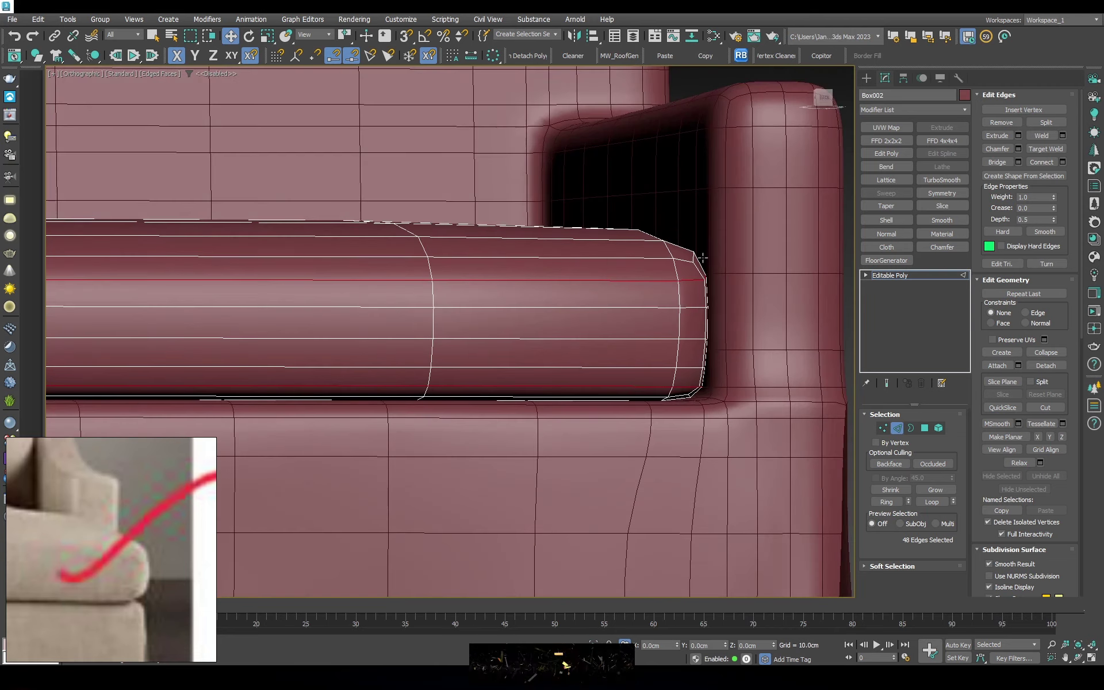
middle_click_drag(702, 257, 712, 294, "alt")
key("ctrl+shift+c")
scroll(701, 288, "up", 2)
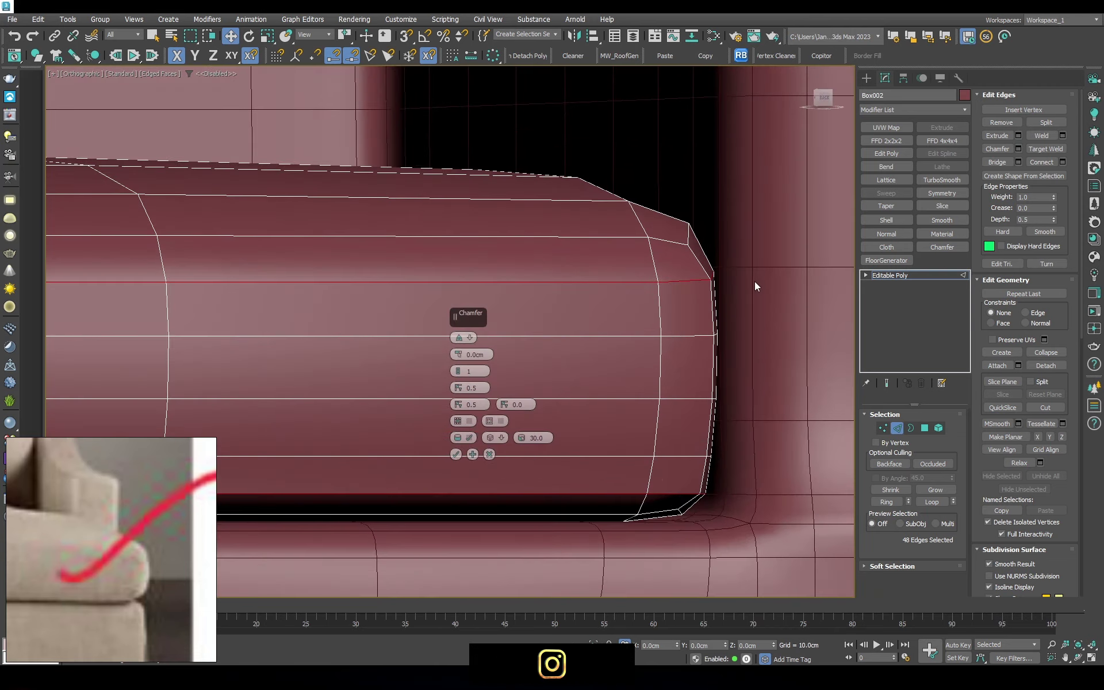
scroll(747, 284, "up", 1)
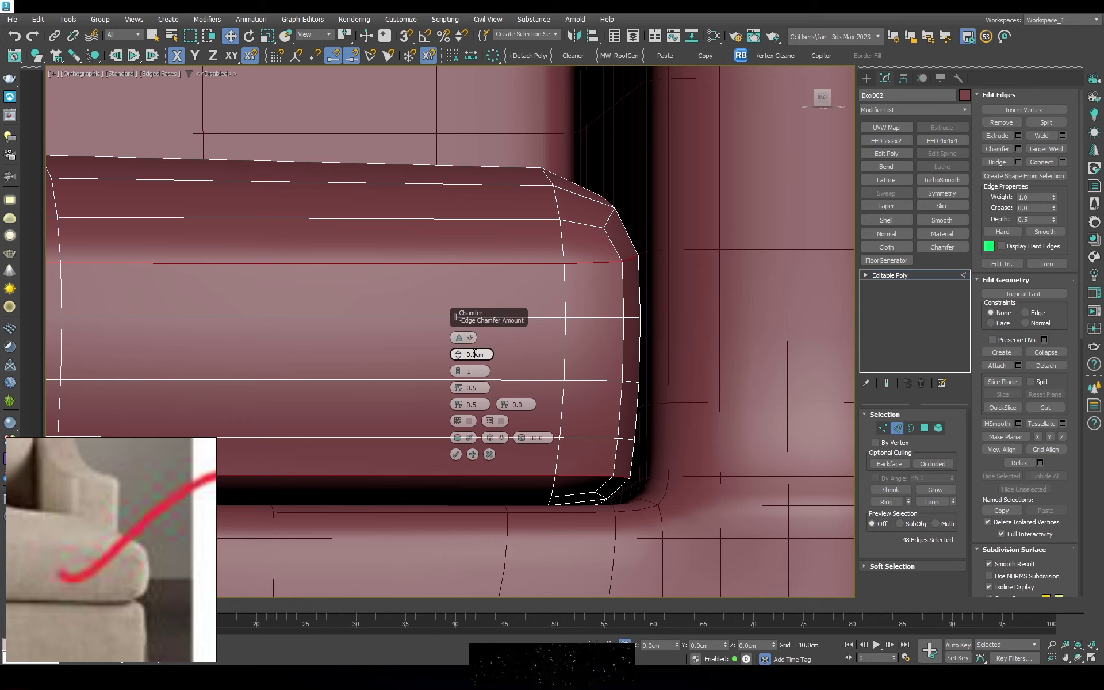
type("1")
key("Return")
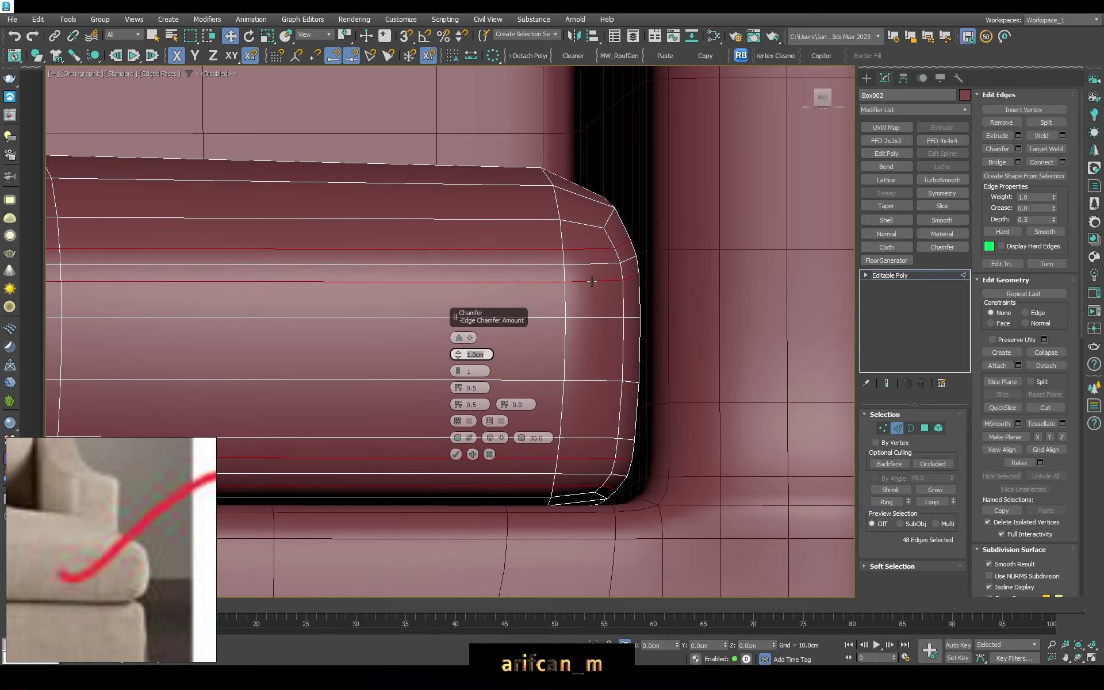
scroll(621, 268, "up", 2)
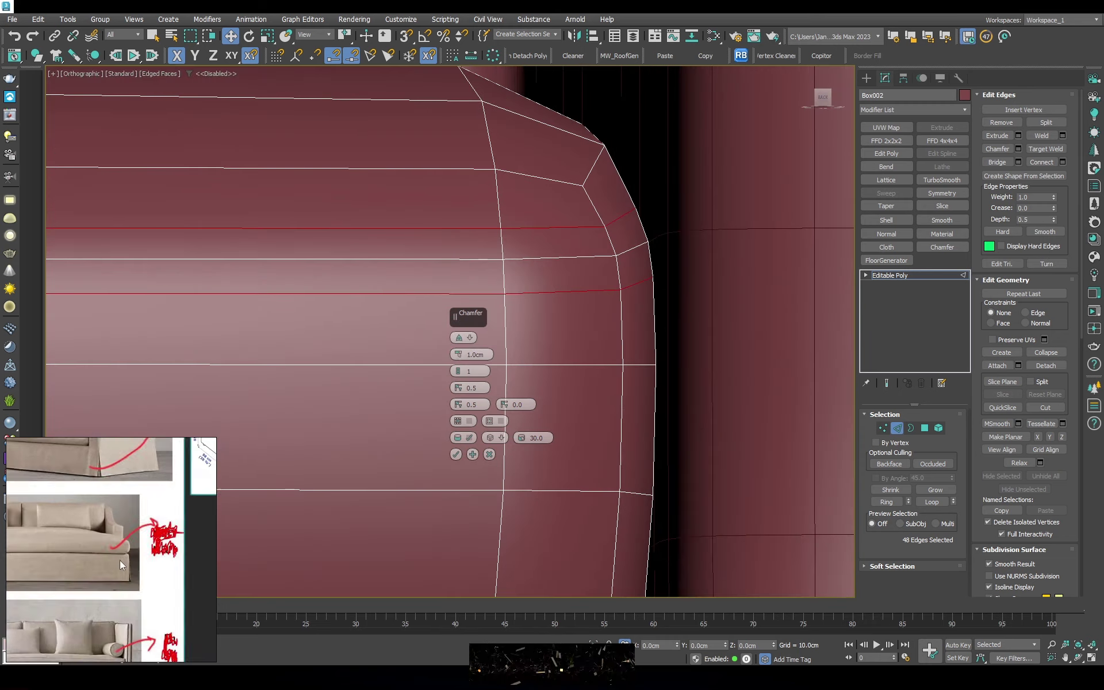
middle_click_drag(511, 308, 504, 341)
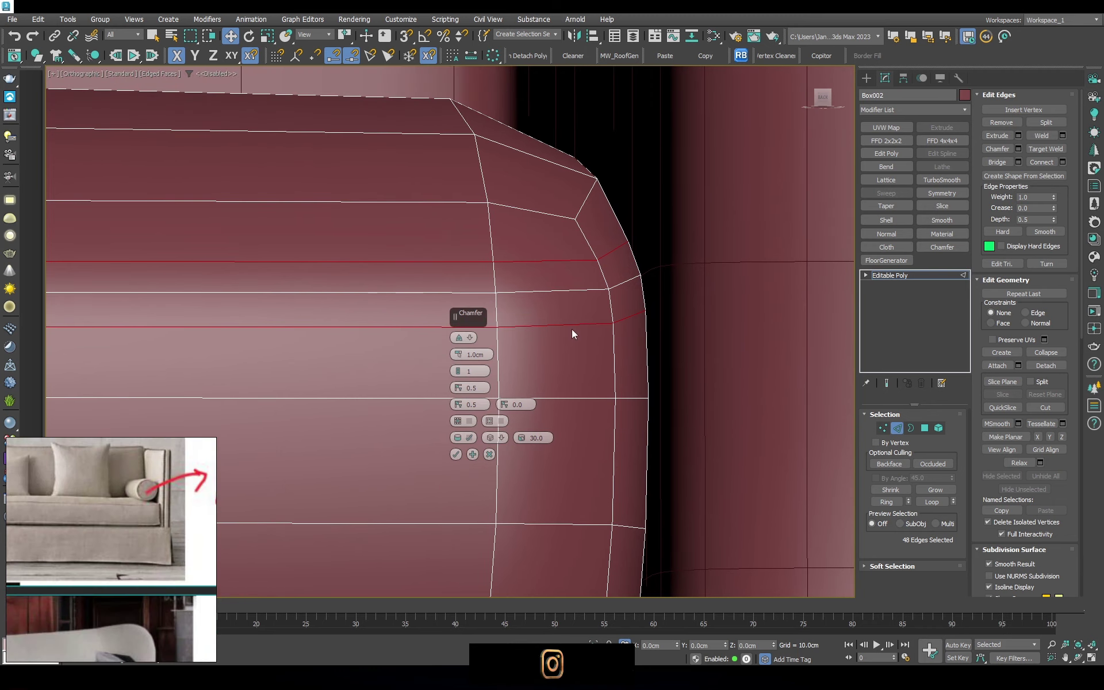
scroll(573, 334, "down", 4)
scroll(564, 340, "up", 2)
scroll(575, 340, "up", 1)
scroll(546, 348, "up", 1)
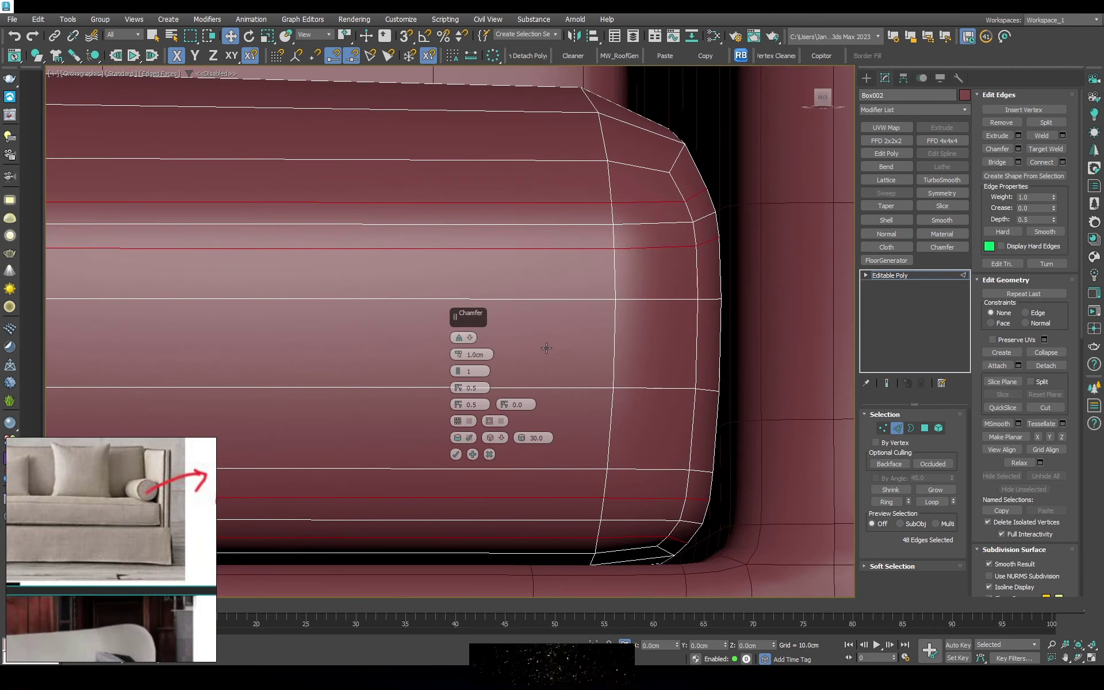
type("2")
key("Return")
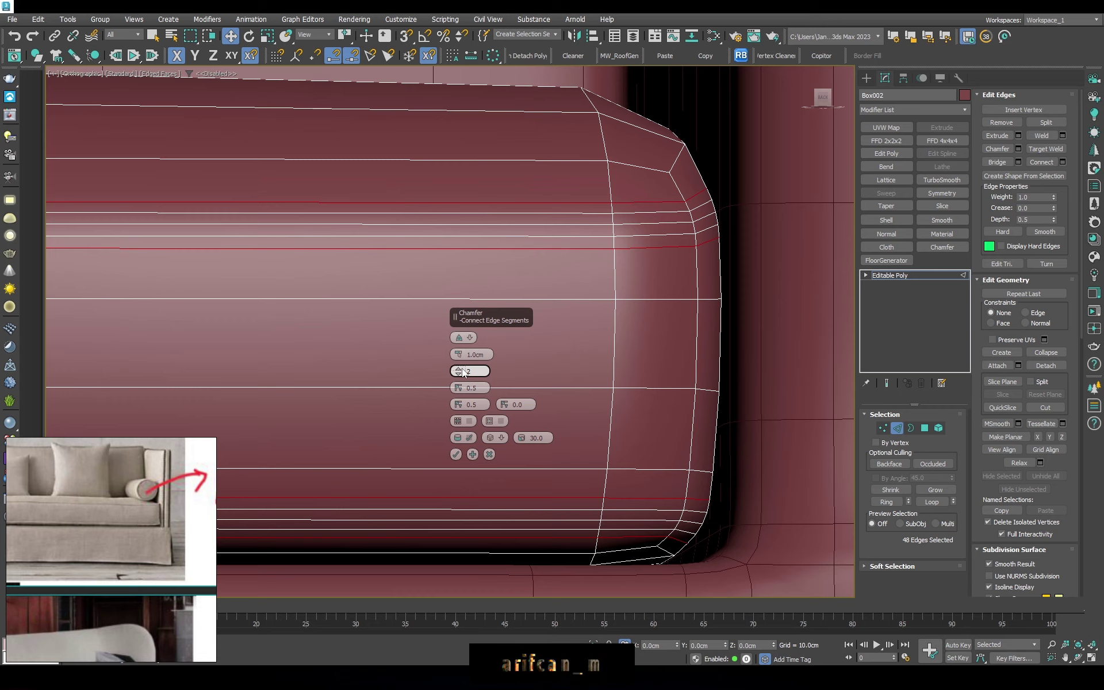
Refine the chamfer to 0.8 cm amount with one segment and commit it
left_click_drag(458, 370, 460, 375)
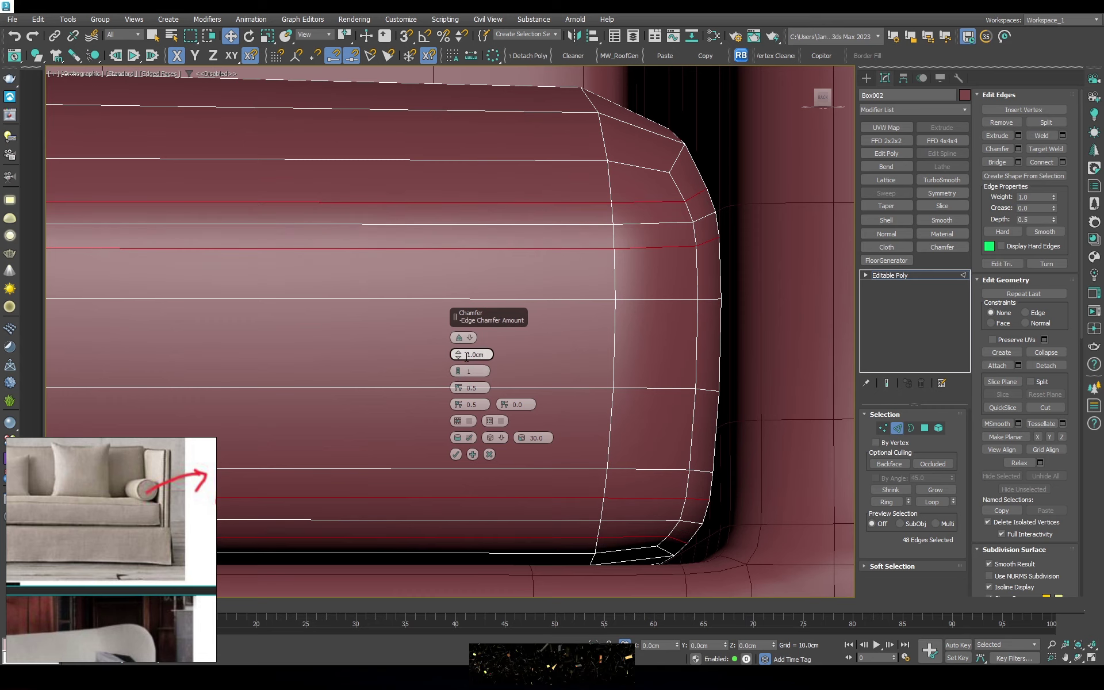
left_click(460, 370)
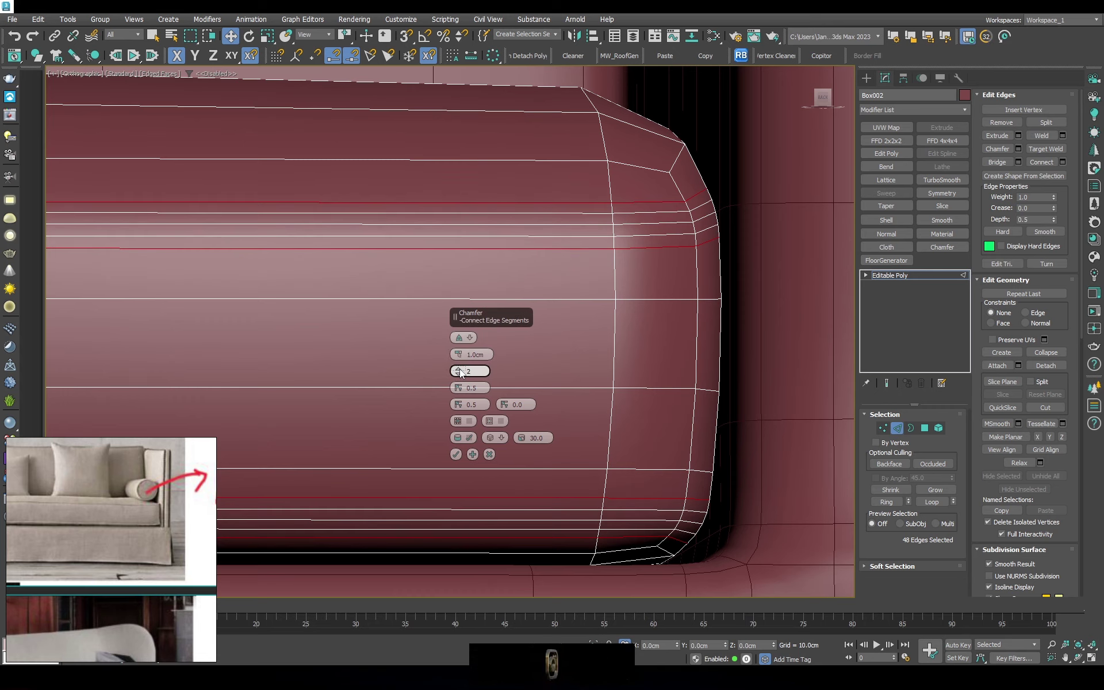
left_click(470, 338)
left_click(509, 355)
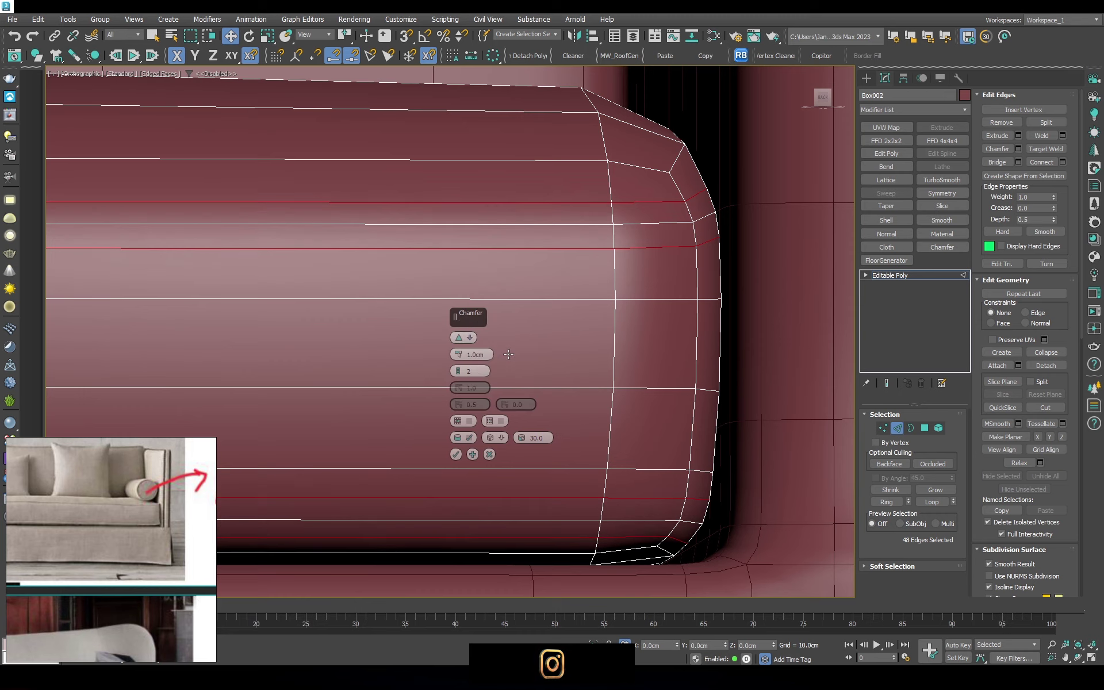
left_click(460, 371)
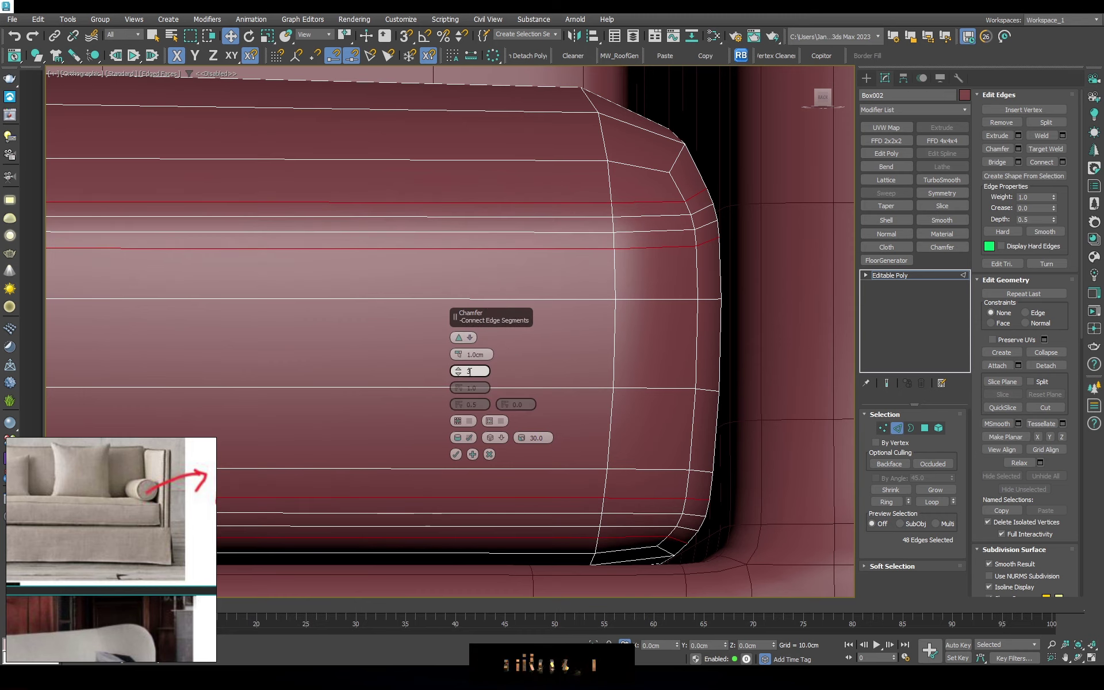
right_click(459, 355)
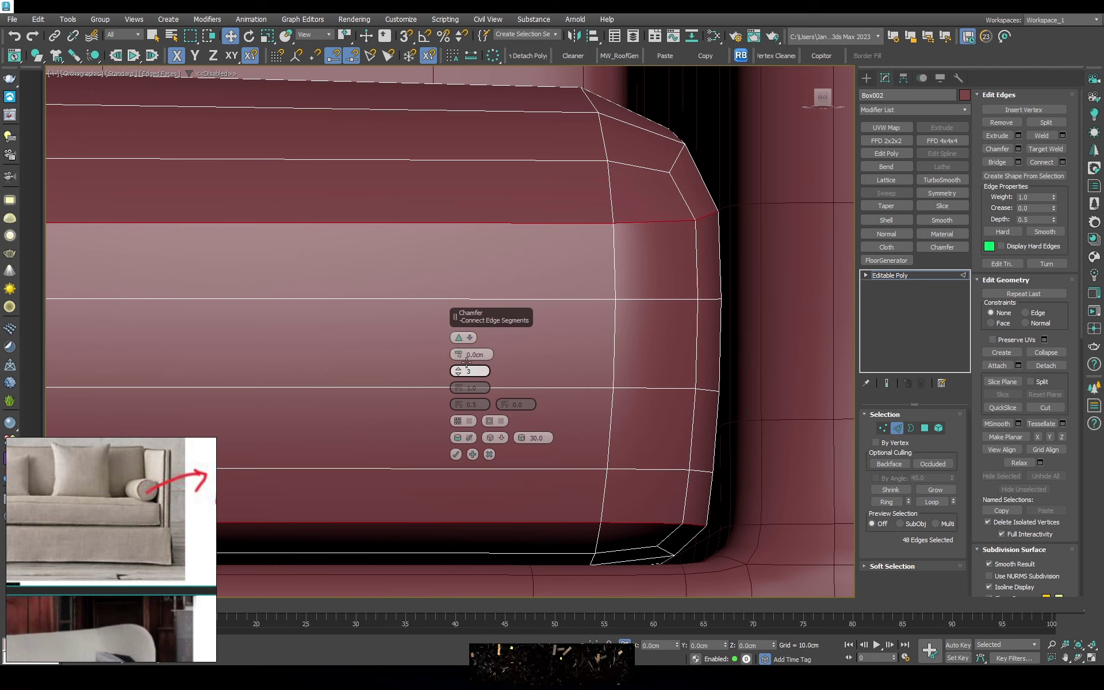
type("0.5")
key("Return")
type("0.8")
key("Return")
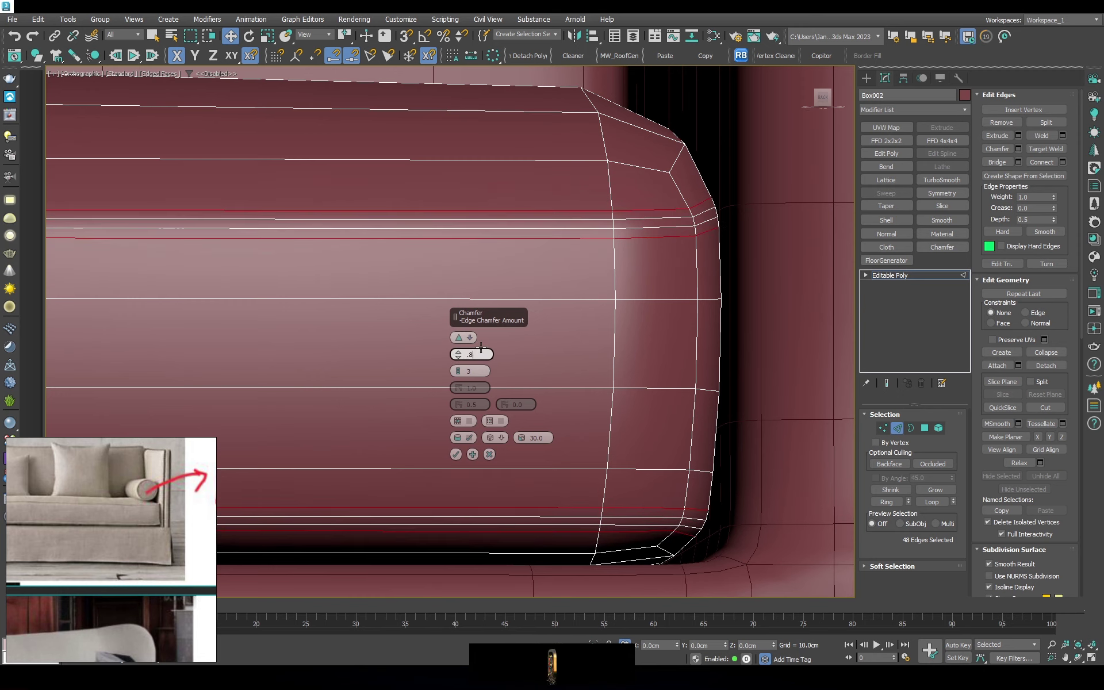
right_click(460, 373)
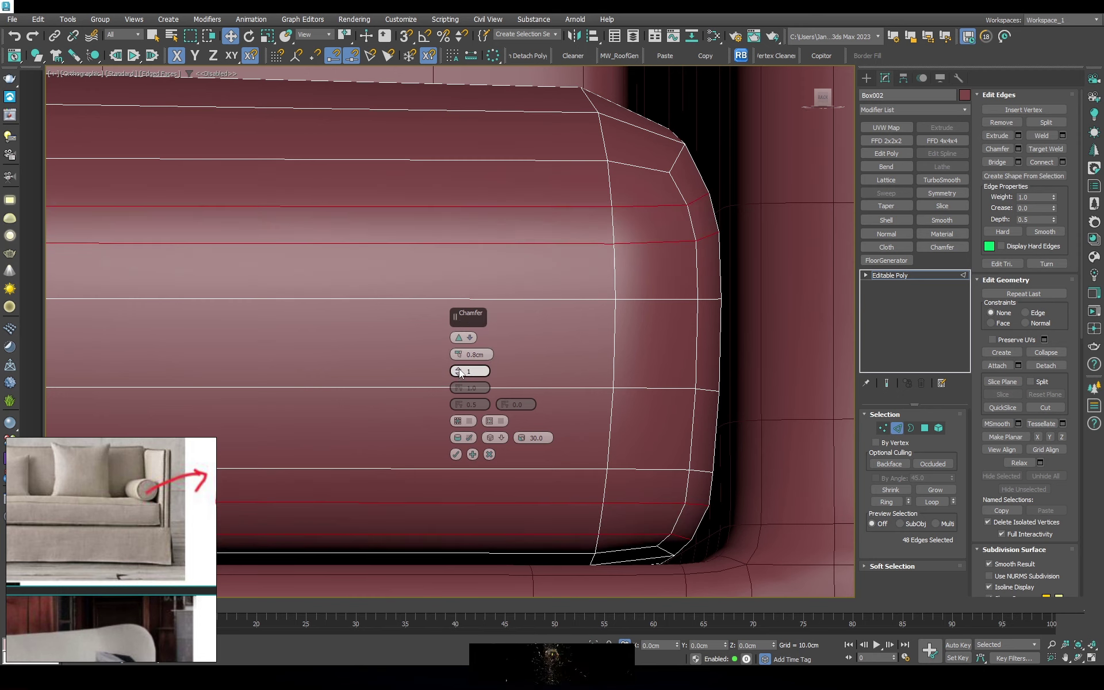
scroll(623, 348, "down", 5)
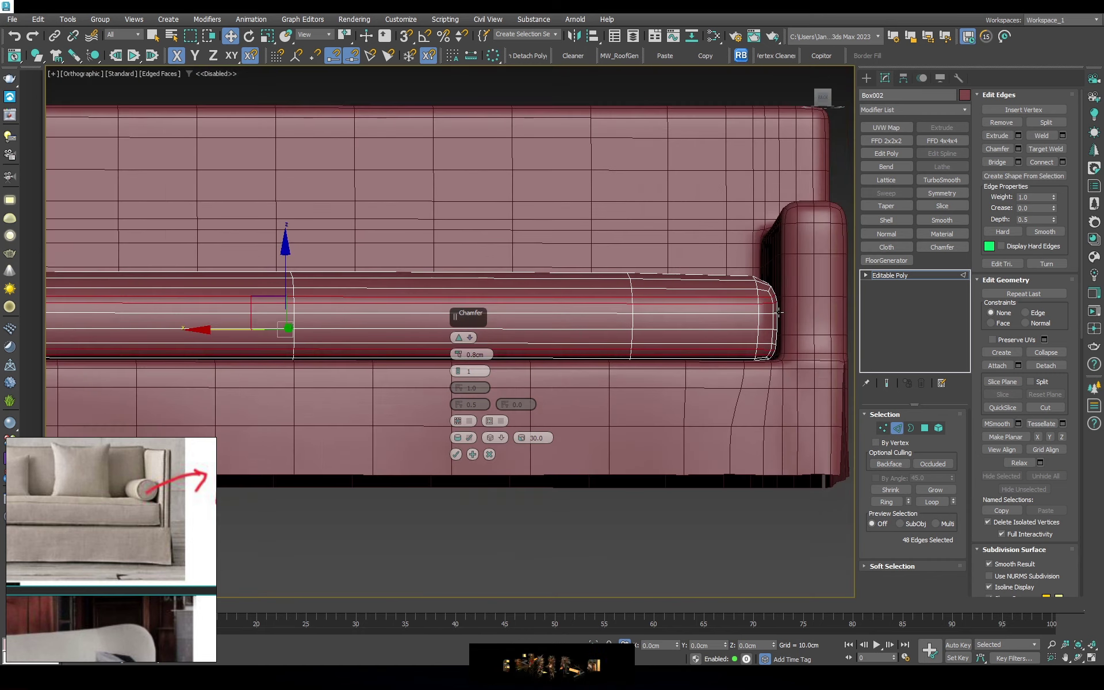
scroll(604, 322, "up", 3)
type("0.6")
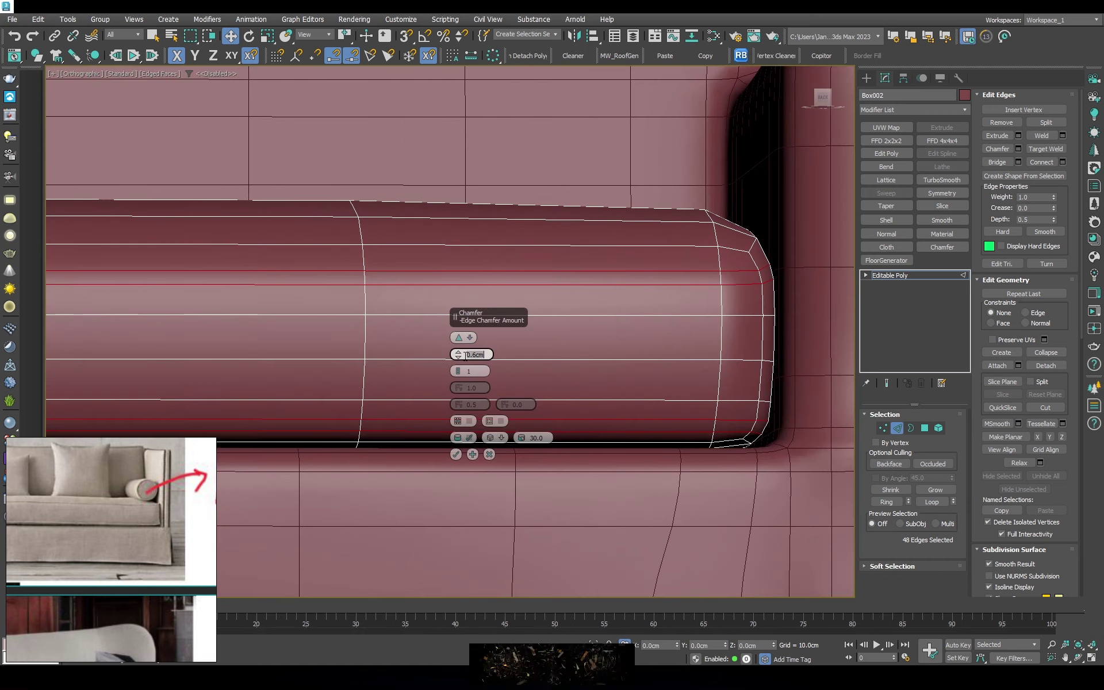
key("Return")
Chamfer the edges again at 0.15 cm, then select two of the new edge loops
scroll(610, 242, "up", 3)
left_click(1019, 149)
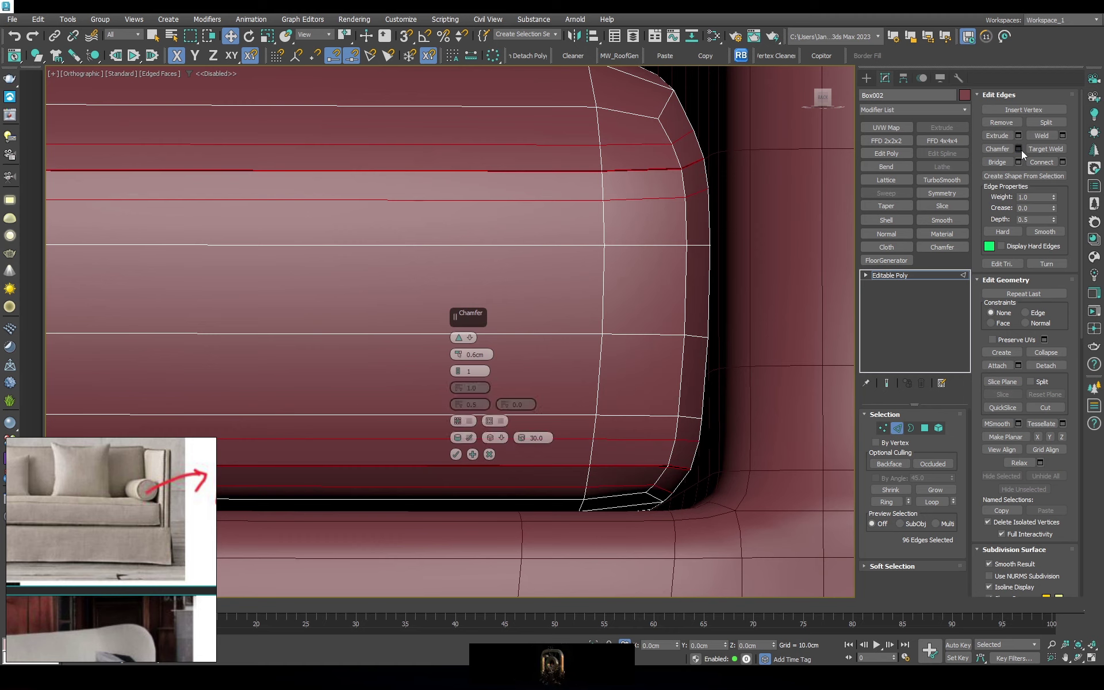
type("0.2")
key("Return")
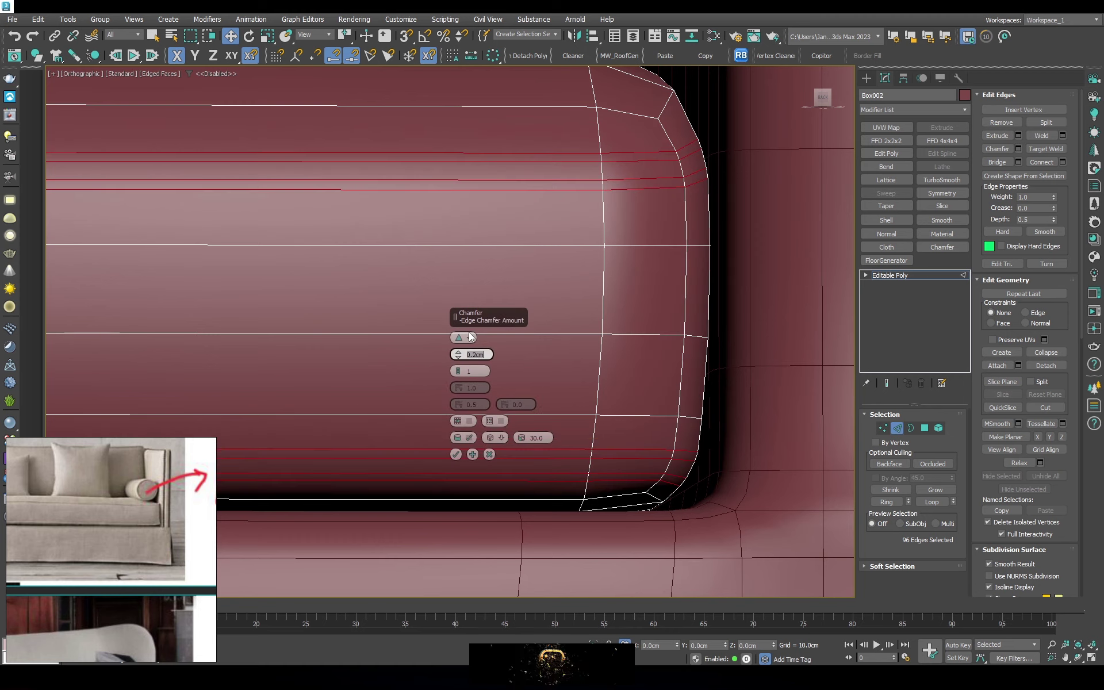
type("0.15")
key("Return")
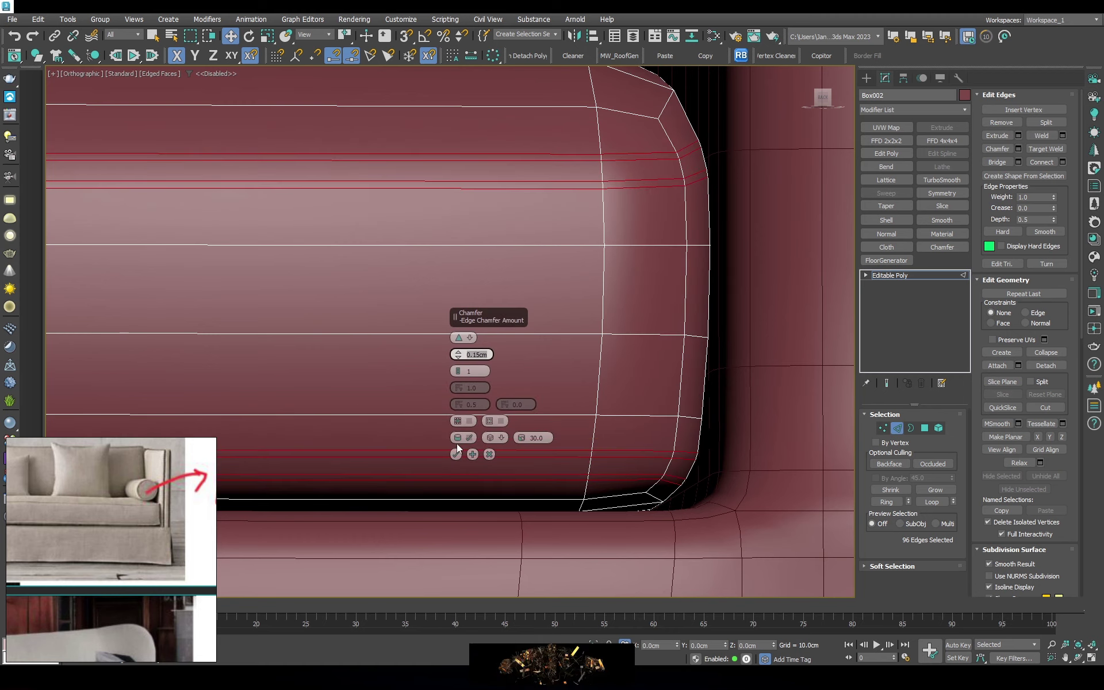
left_click(456, 454)
double_click(657, 455)
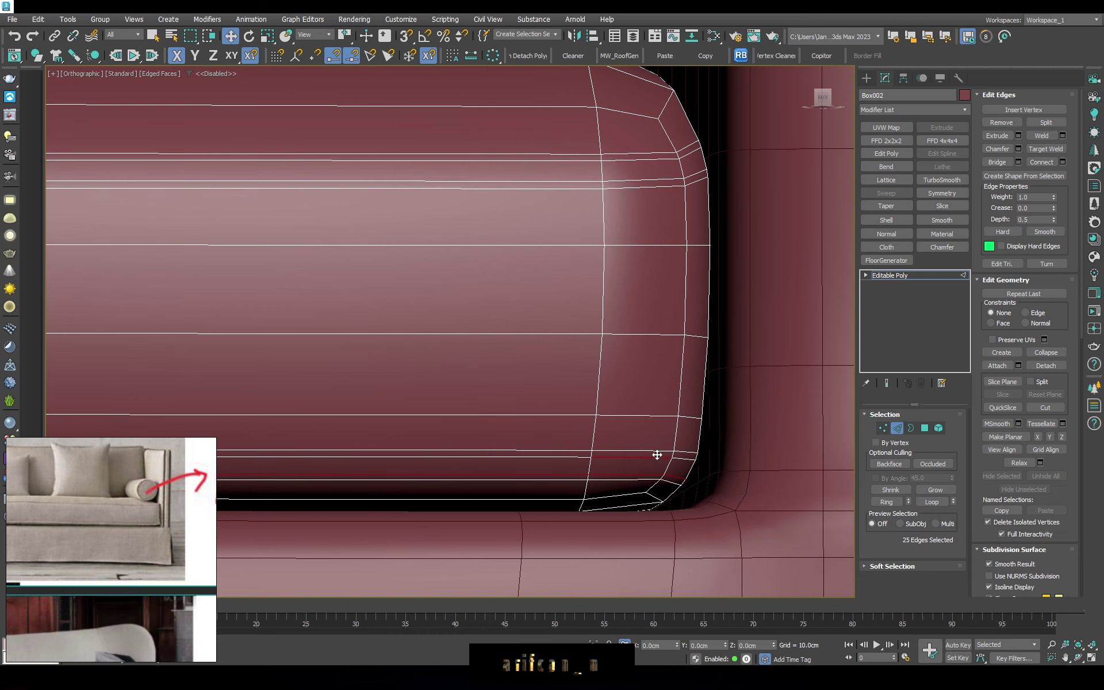
scroll(681, 151, "up", 3)
double_click(688, 163, "ctrl")
Set Extrude Edges to -1.0 cm height and 0.01 cm width and confirm
key("F3")
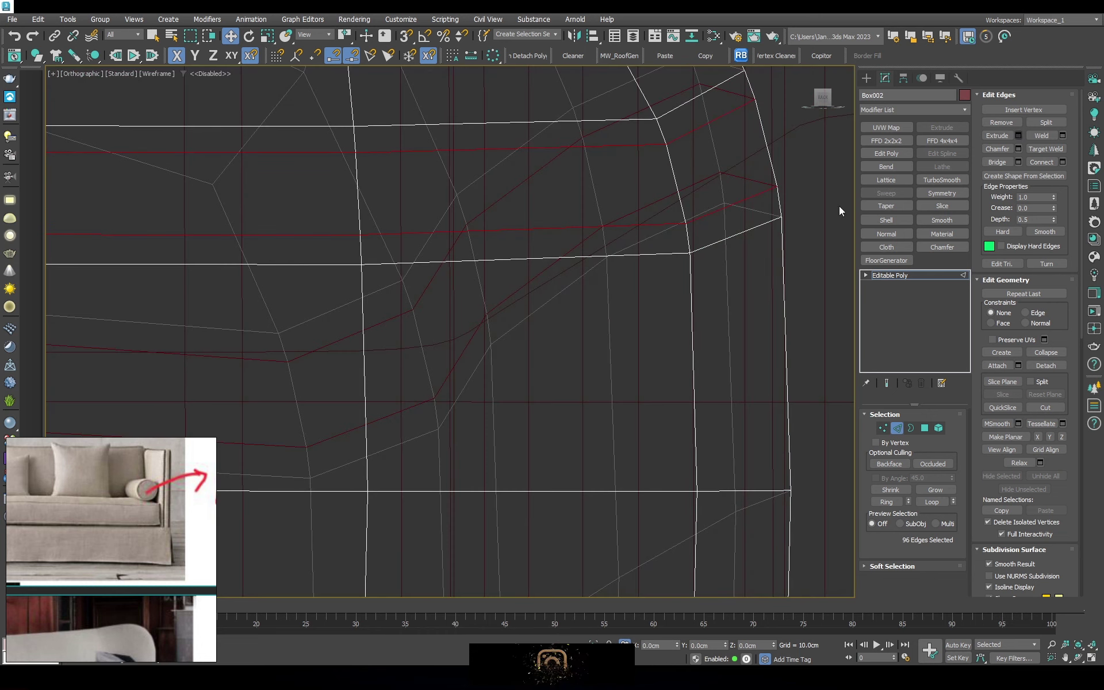
key("ctrl+shift+c")
type("-1")
key("Return")
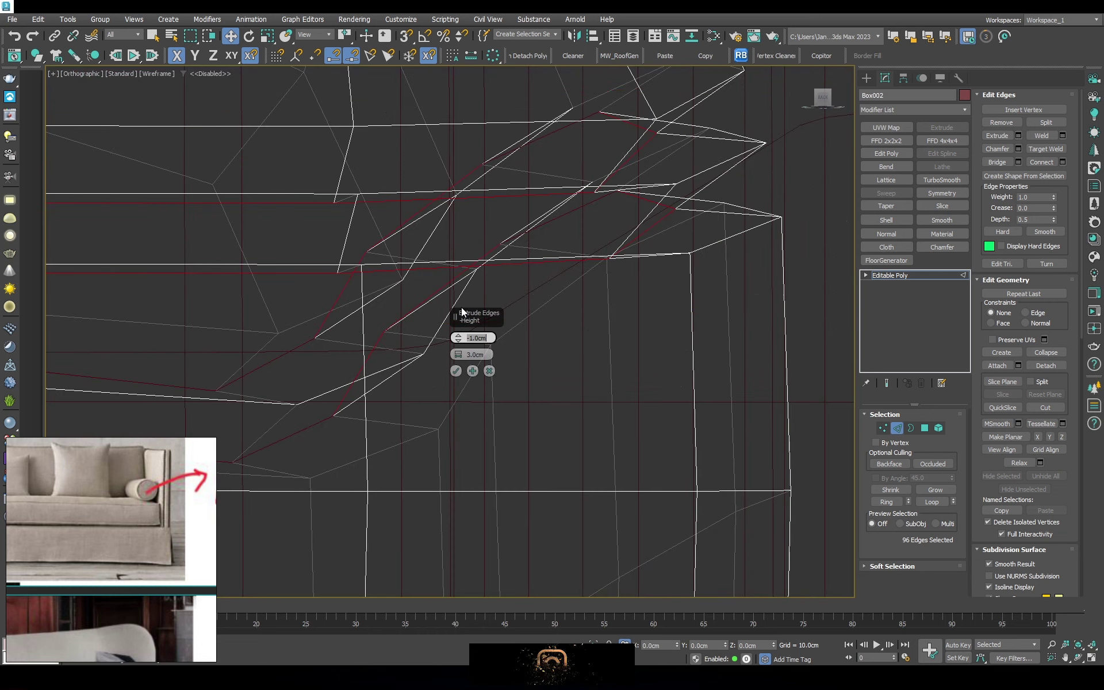
type("0.01")
key("Return")
key("F3")
scroll(698, 167, "up", 5)
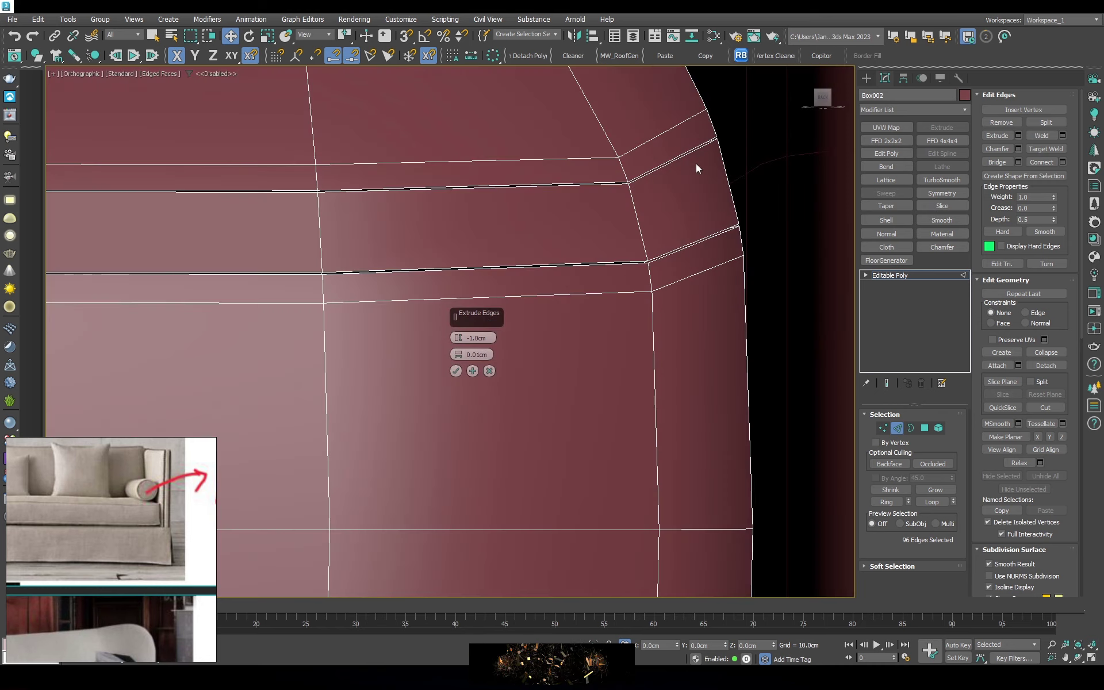
scroll(678, 219, "up", 2)
key("Return")
Apply the seam edge extrusion and enable NURMS Subdivision on the whole mesh
scroll(667, 242, "up", 3)
key("F3")
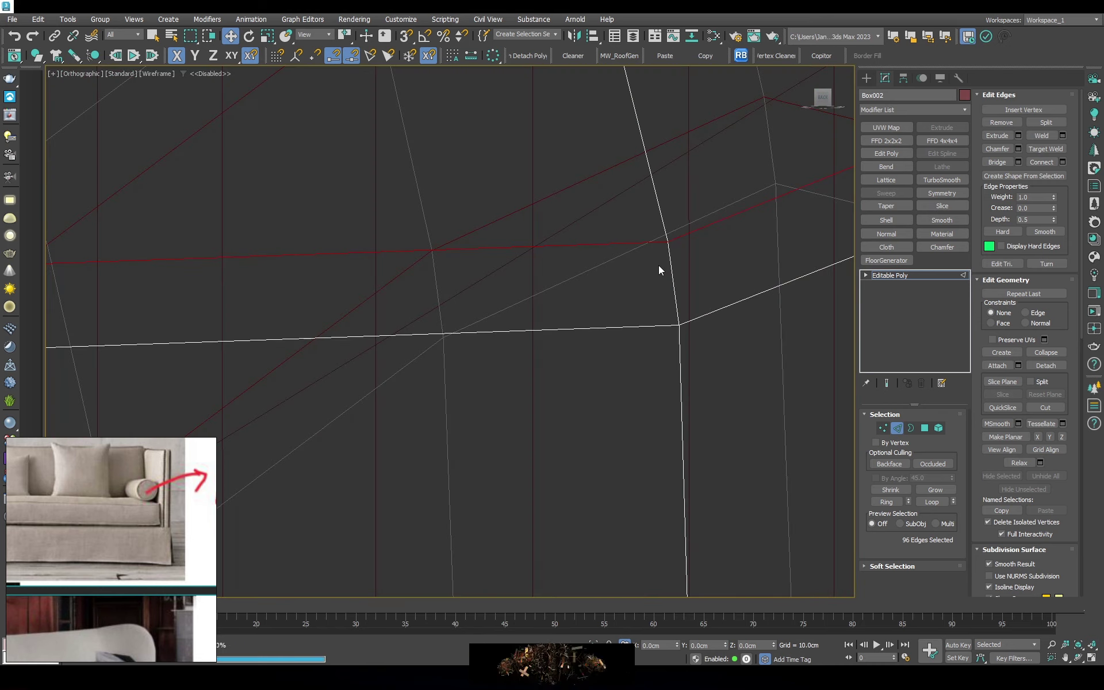
key("F3")
scroll(455, 368, "up", 3)
left_click(1018, 135)
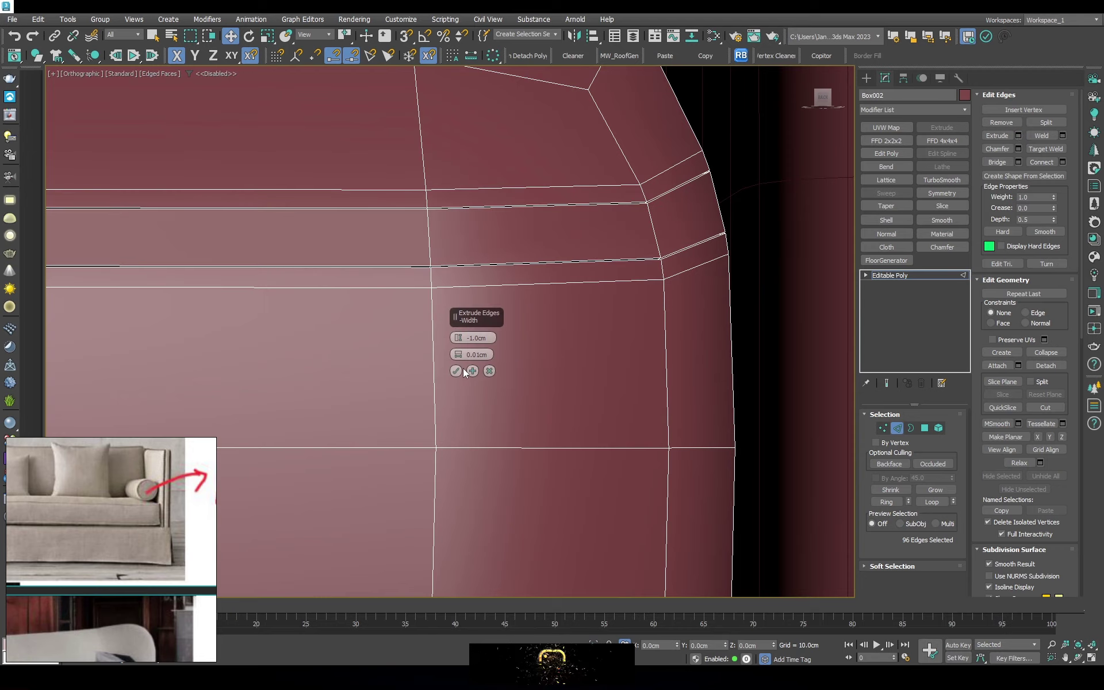
left_click(903, 278)
key("F3")
key("F3")
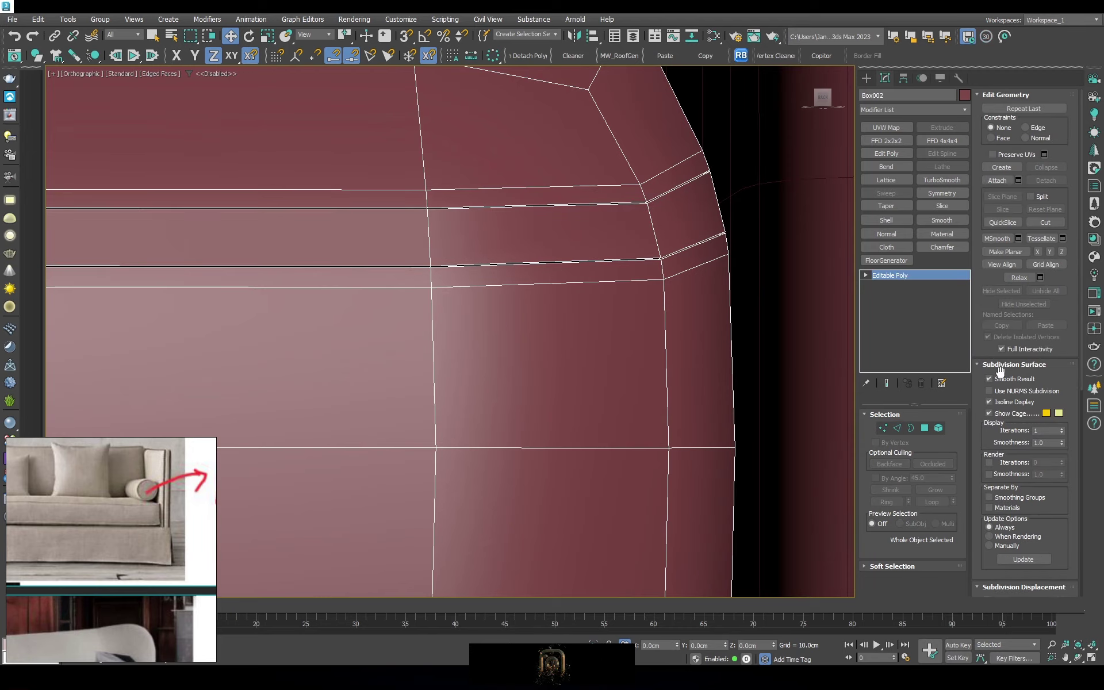
left_click(989, 390)
Orbit the shaded Perspective view around the smoothed sofa to compare it with the reference photos
scroll(625, 236, "down", 3)
key("p")
key("F4")
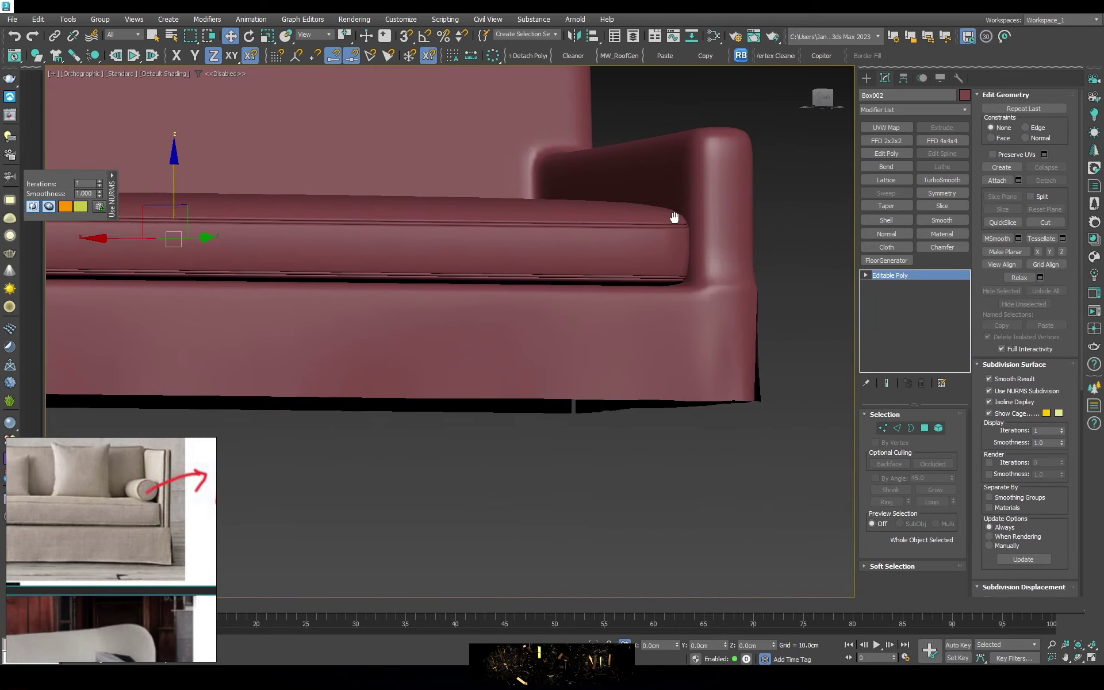
mouse_move(673, 217)
middle_mouse_down("alt")
mouse_move(732, 198)
mouse_move(589, 262)
middle_mouse_up("alt")
scroll(589, 261, "down", 5)
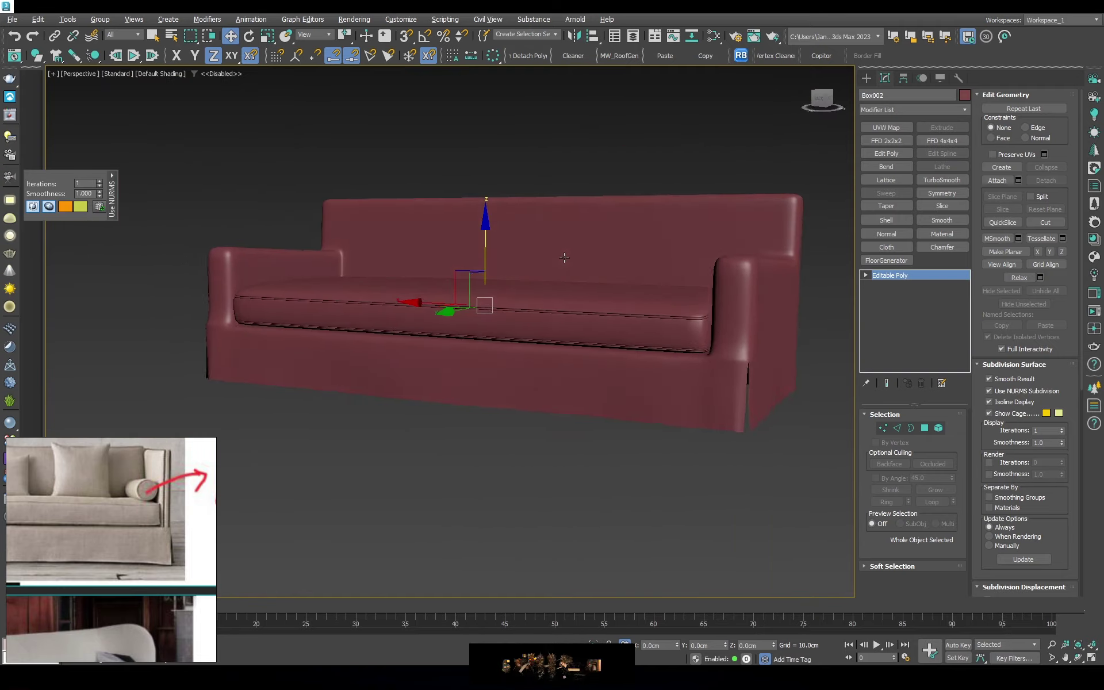
scroll(496, 264, "up", 5)
scroll(482, 246, "up", 2)
mouse_move(482, 246)
middle_mouse_down("alt")
mouse_move(599, 249)
mouse_move(556, 223)
middle_mouse_up("alt")
scroll(557, 223, "down", 5)
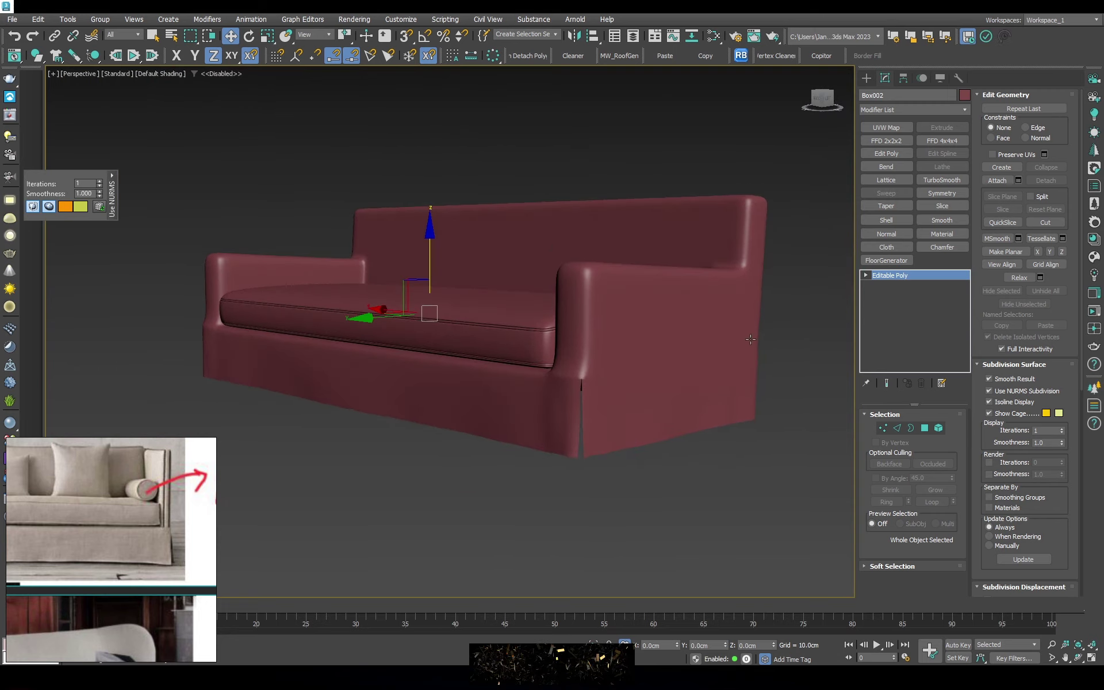
mouse_move(751, 340)
middle_mouse_down("alt")
mouse_move(402, 283)
mouse_move(461, 287)
middle_mouse_up("alt")
scroll(460, 288, "down", 2)
scroll(115, 567, "down", 2)
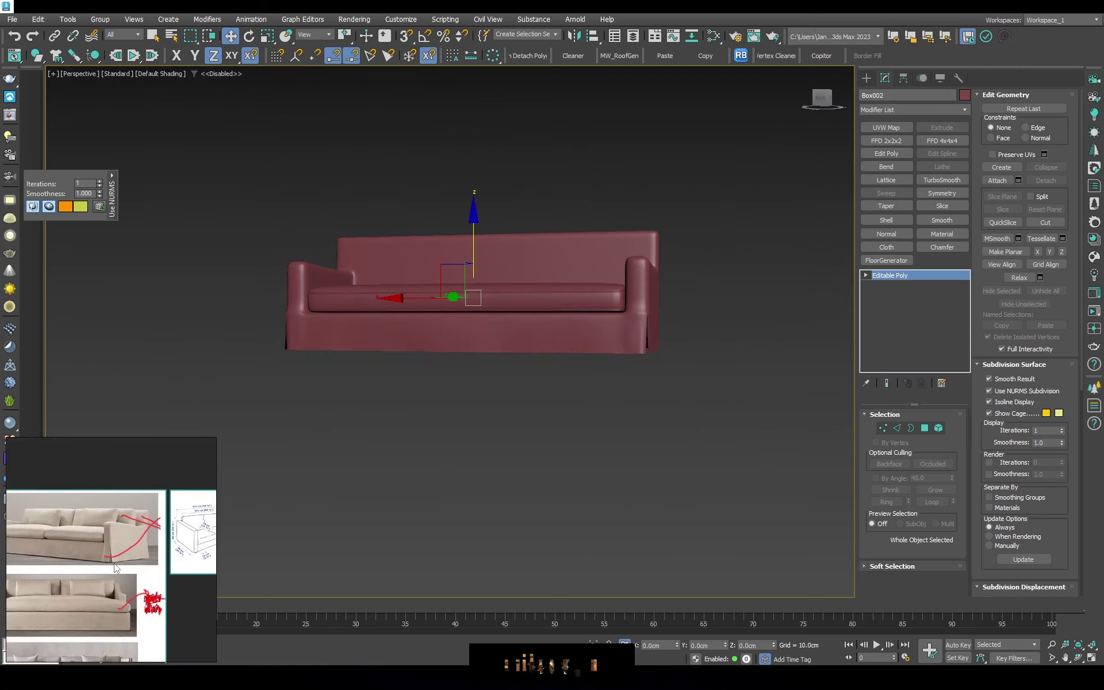
scroll(117, 568, "up", 3)
mouse_move(449, 439)
middle_mouse_down("alt")
mouse_move(603, 264)
mouse_move(494, 311)
mouse_move(561, 304)
middle_mouse_up("alt")
scroll(477, 318, "up", 3)
Switch to the Front wireframe view and add an FFD 4x4x4 lattice around the sofa
key("f")
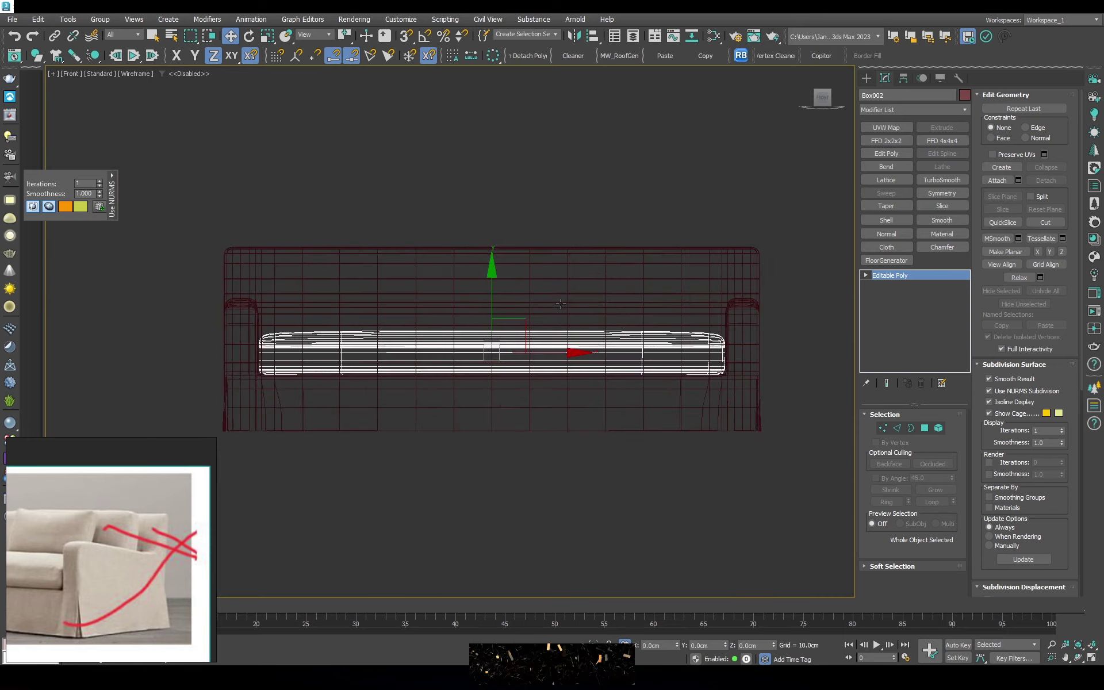
scroll(561, 304, "down", 2)
left_click(942, 140)
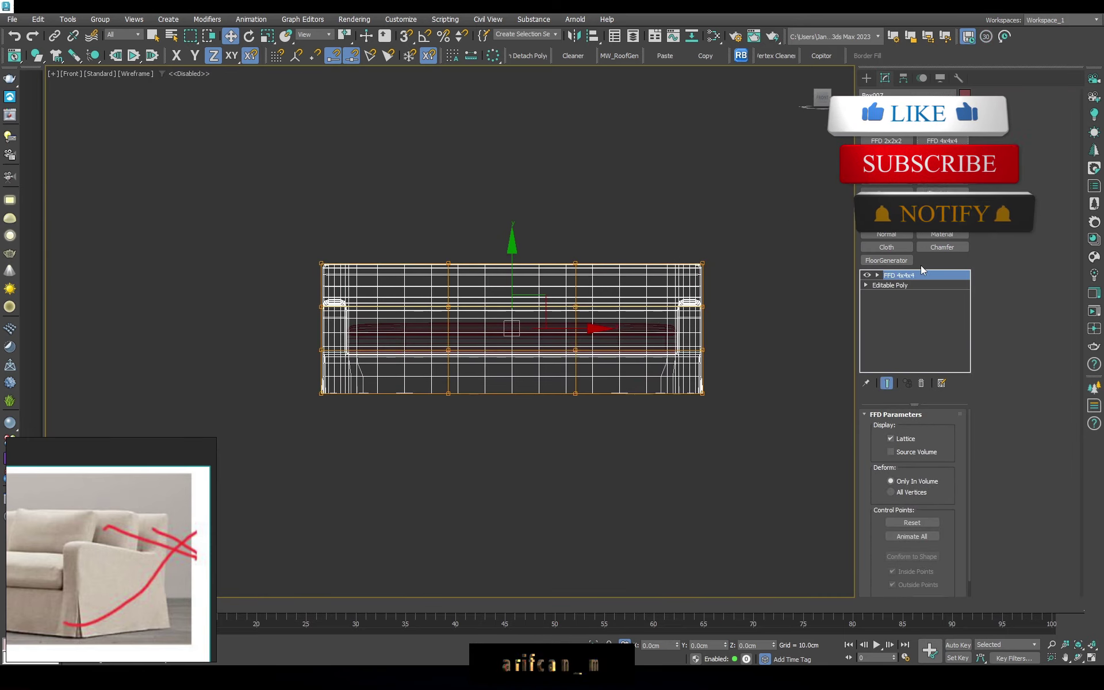
Lower the FFD lattice's top control points (Y -3.75 cm, Z -3.32 cm) to drop the sofa back
key("l")
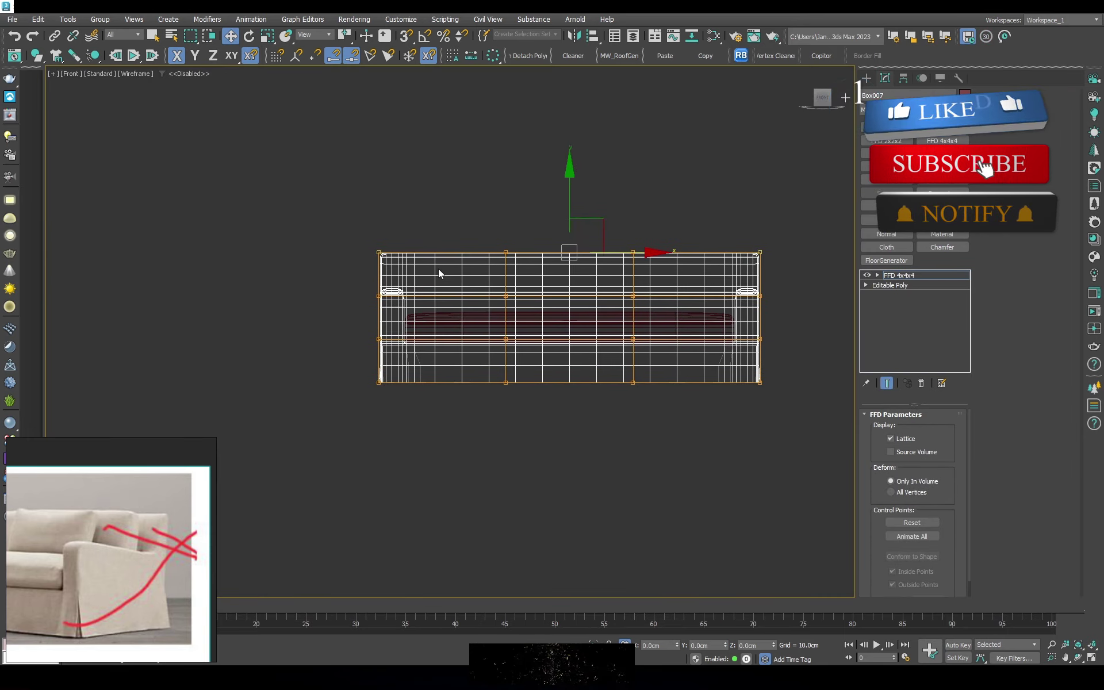
left_click(617, 178)
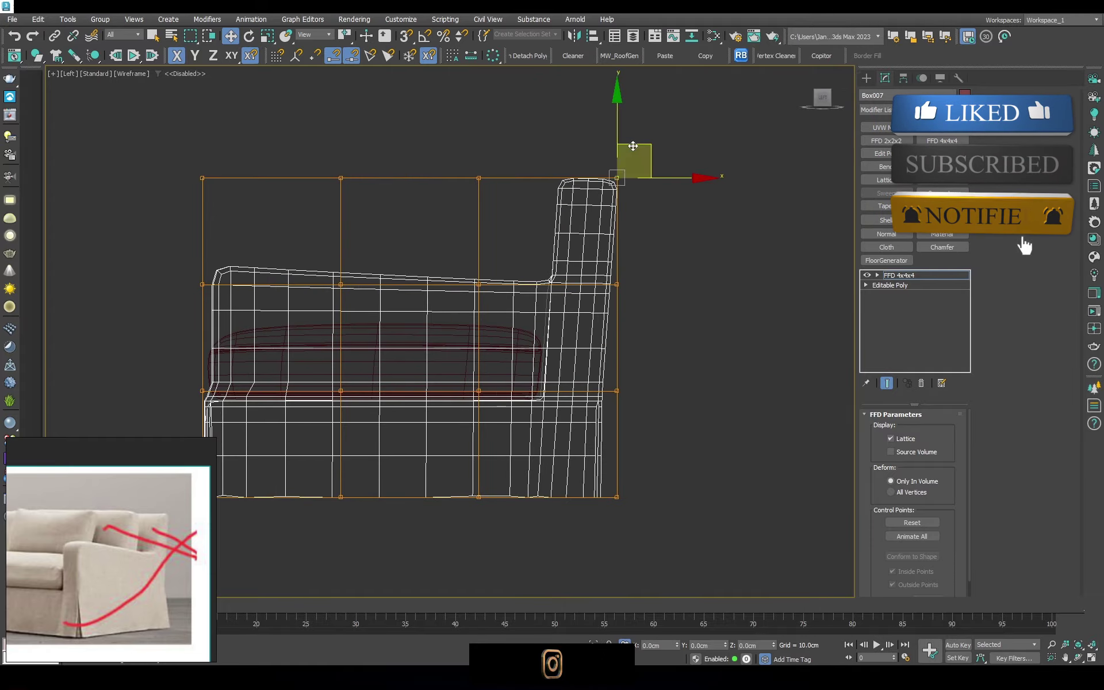
left_click_drag(617, 137, 618, 143)
key("F3")
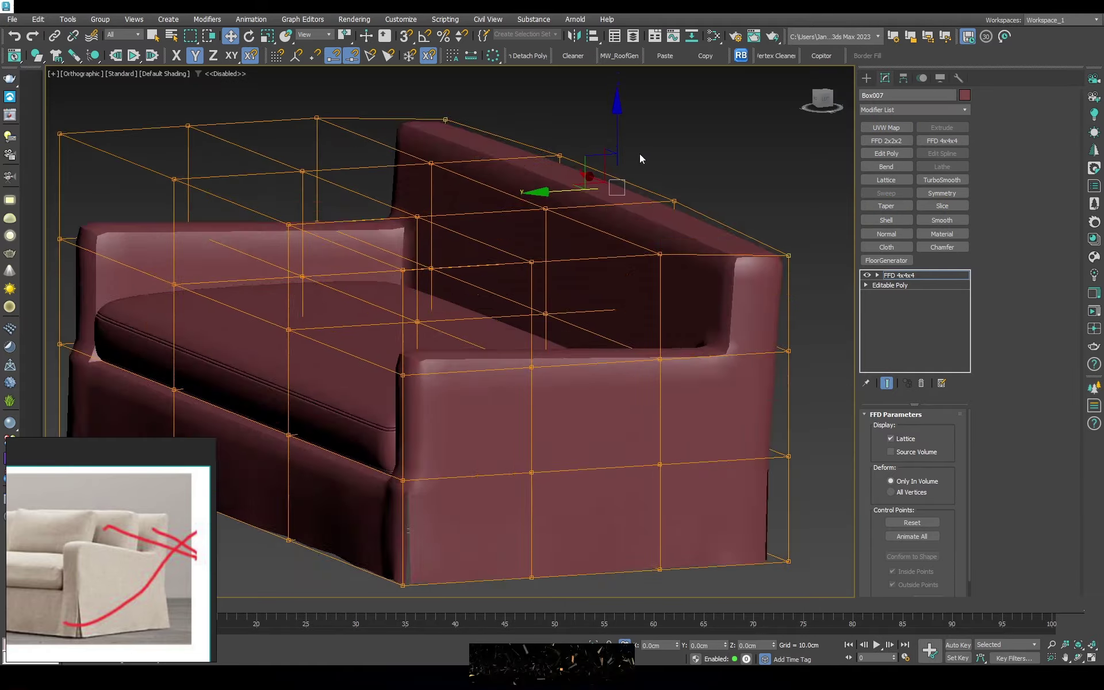
mouse_move(617, 143)
middle_mouse_down("alt")
mouse_move(444, 150)
mouse_move(624, 148)
mouse_move(608, 160)
middle_mouse_up("alt")
key("F4")
left_click_drag(602, 124, 600, 133)
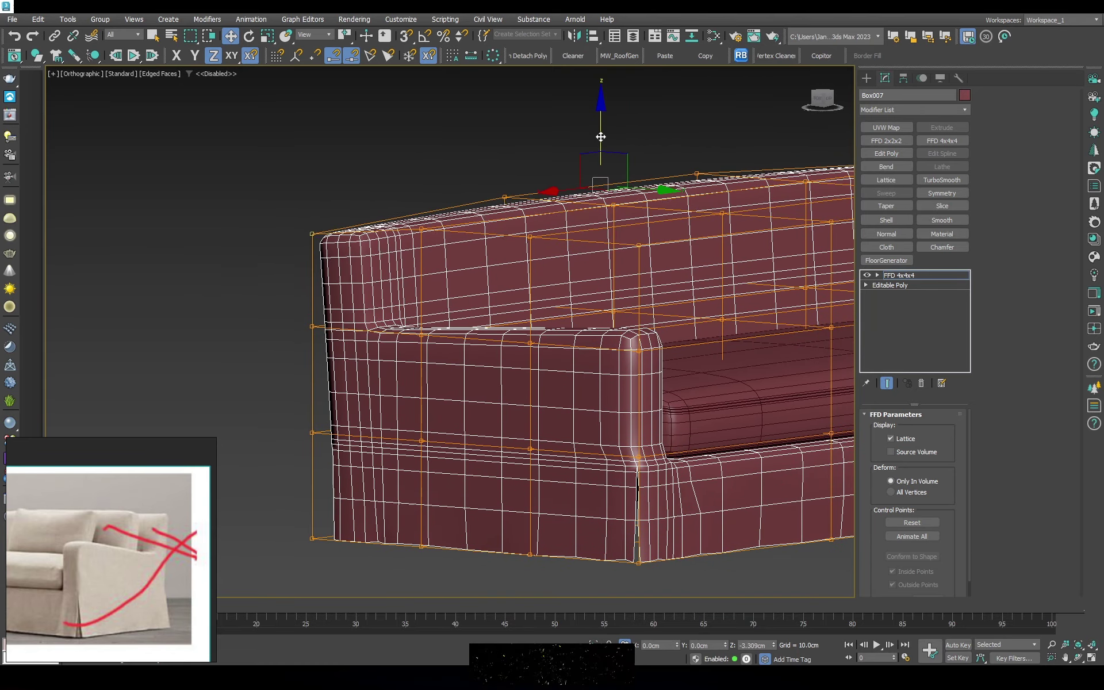
mouse_move(600, 134)
middle_mouse_down("alt")
mouse_move(608, 153)
mouse_move(472, 155)
mouse_move(215, 126)
middle_mouse_up("alt")
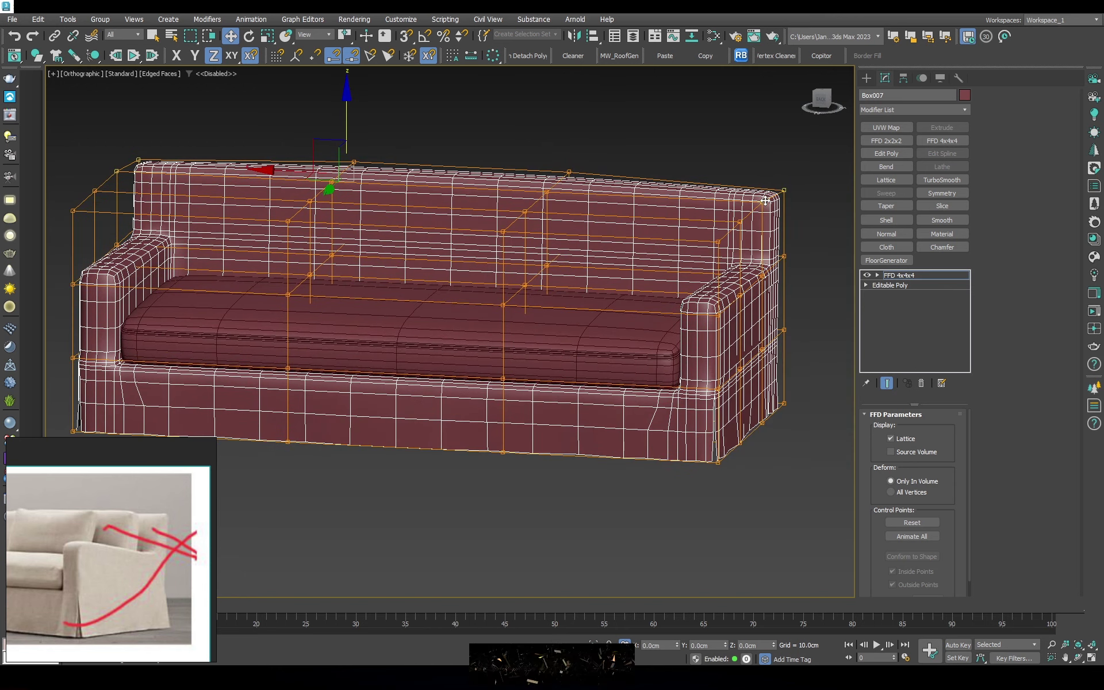
mouse_move(453, 114)
middle_mouse_down("alt")
mouse_move(481, 119)
mouse_move(509, 165)
middle_mouse_up("alt")
Convert the sofa to Editable Poly, baking the FFD deformation into its mesh
right_click(510, 165)
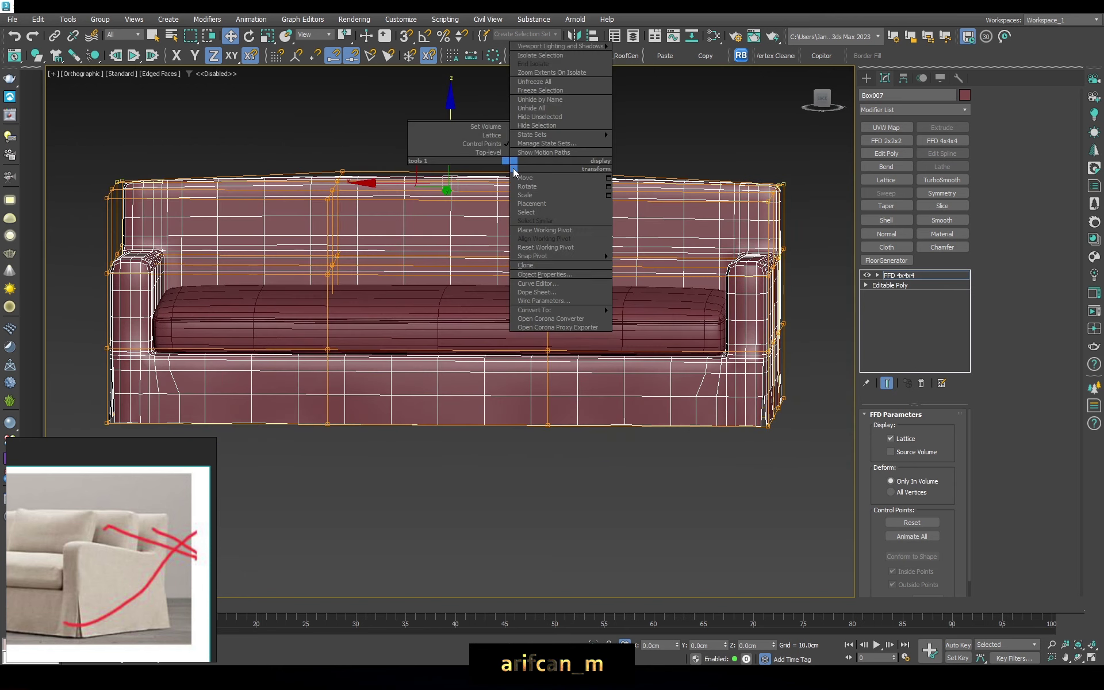
left_click(650, 317)
key("ctrl+z")
key("p")
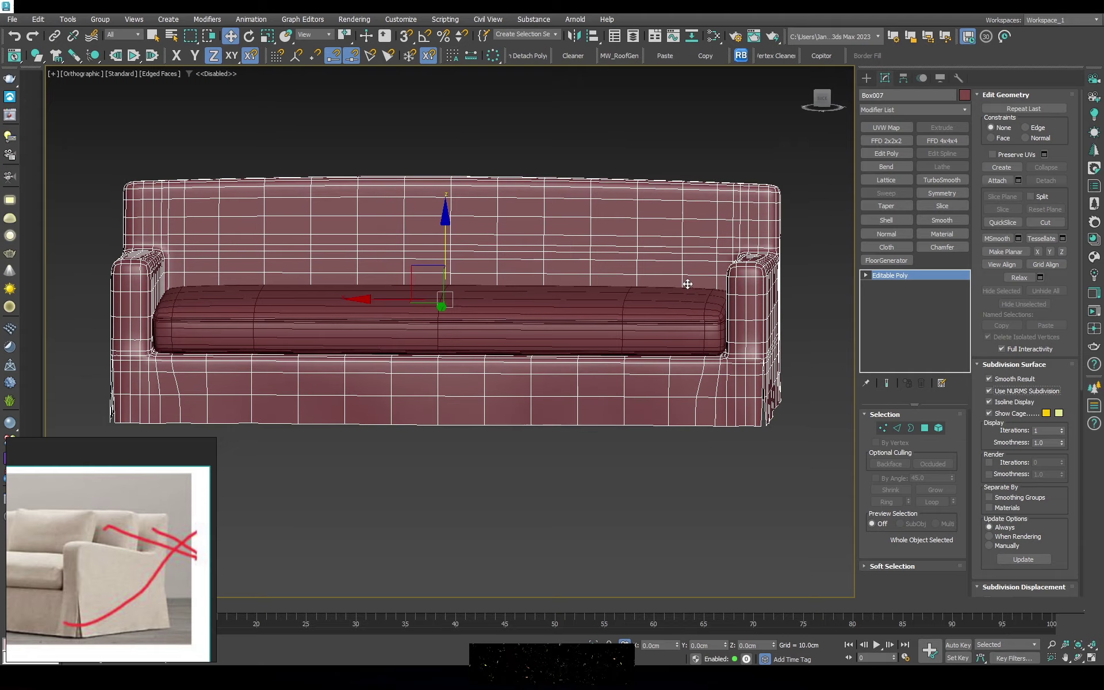
scroll(648, 259, "up", 5)
scroll(648, 259, "down", 5)
key("F4")
key("ctrl+BackSpace")
mouse_move(627, 227)
middle_mouse_down("alt")
mouse_move(621, 242)
mouse_move(626, 233)
middle_mouse_up("alt")
key("ctrl+y")
Delete the extra FFD, select the sofa body and enter Vertex mode in Left wireframe view
left_click(921, 383)
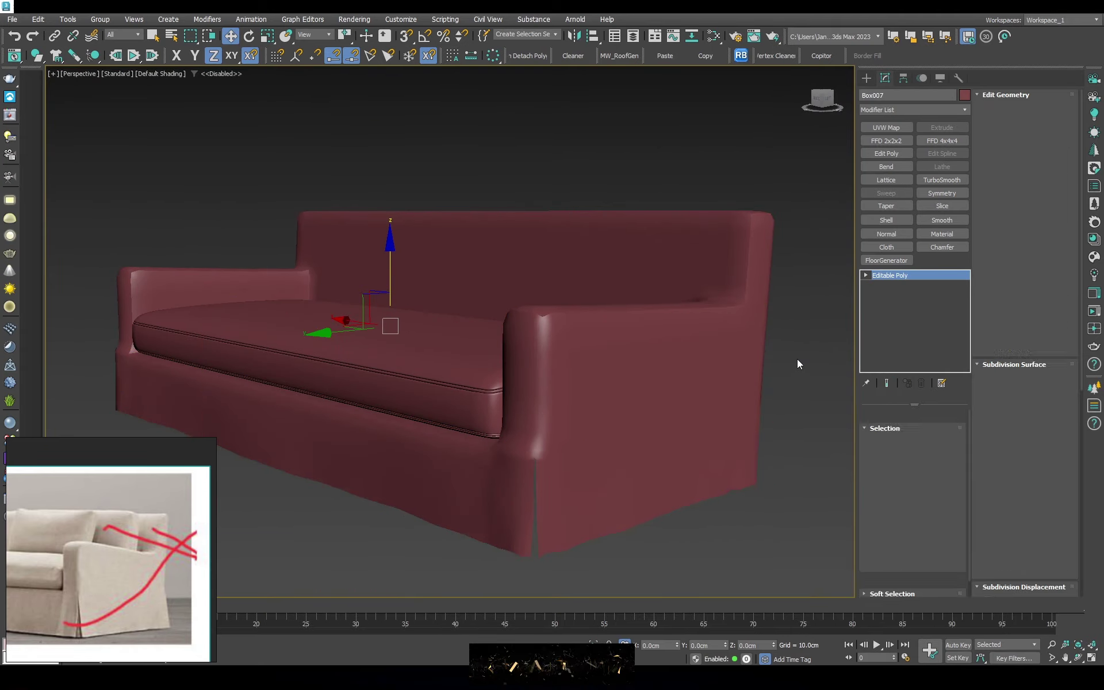
left_click(797, 359)
mouse_move(797, 359)
middle_mouse_down("alt")
mouse_move(599, 283)
mouse_move(592, 299)
mouse_move(720, 276)
middle_mouse_up("alt")
left_click(720, 276)
key("f")
key("F3")
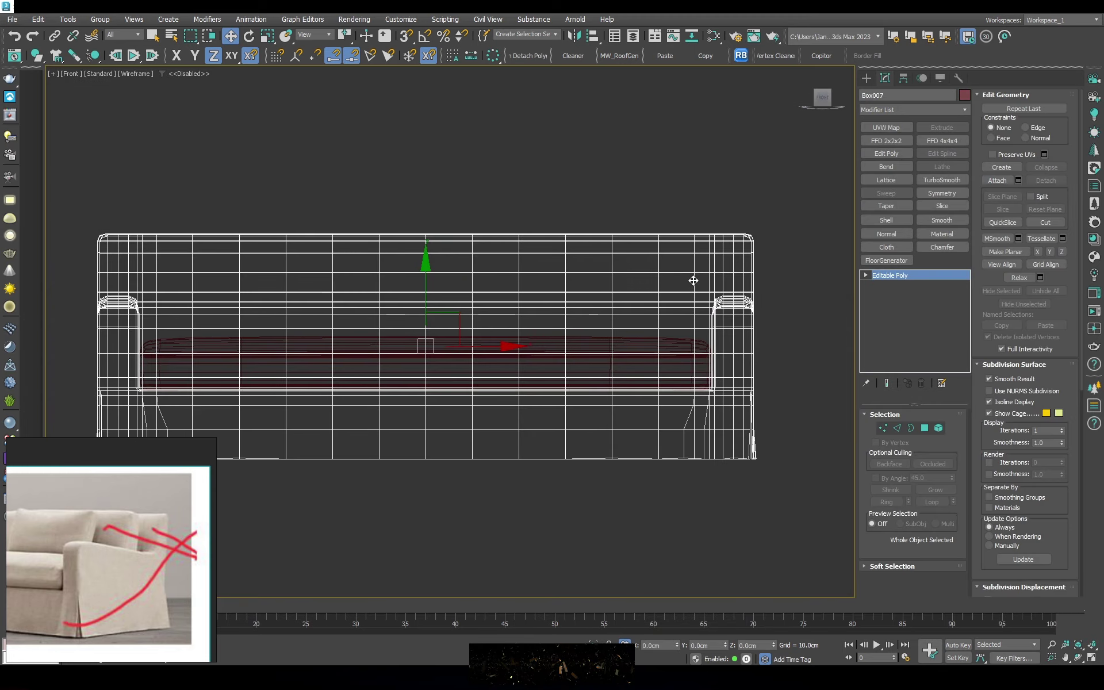
key("l")
key("1")
key("2")
left_click(622, 227)
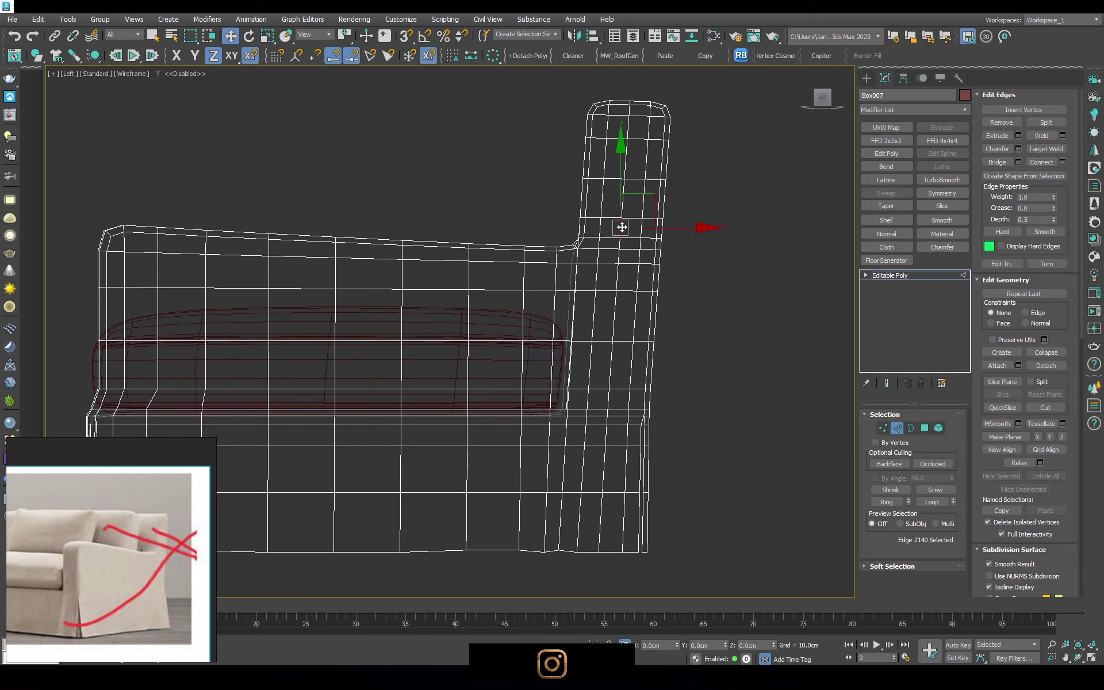
key("1")
Box-select the sofa's rear vertex columns and move them -2.547 cm along X
left_click_drag(637, 98, 632, 149)
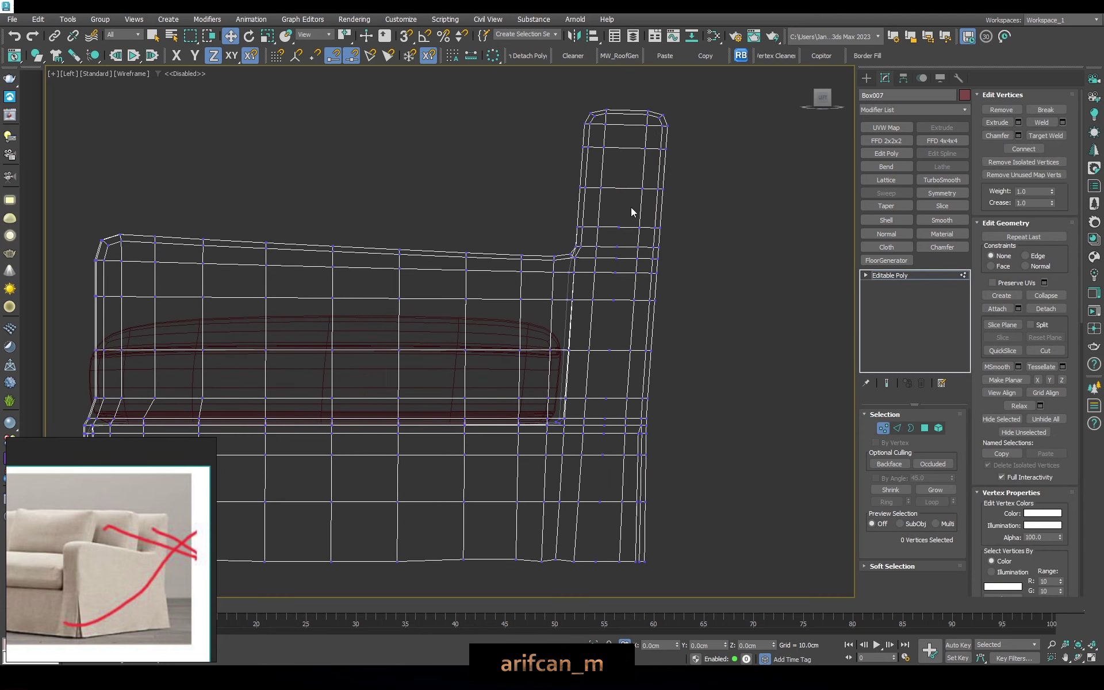
scroll(631, 201, "up", 2)
scroll(612, 216, "up", 2)
scroll(587, 244, "up", 2)
scroll(586, 240, "up", 2)
left_click_drag(577, 165, 595, 291)
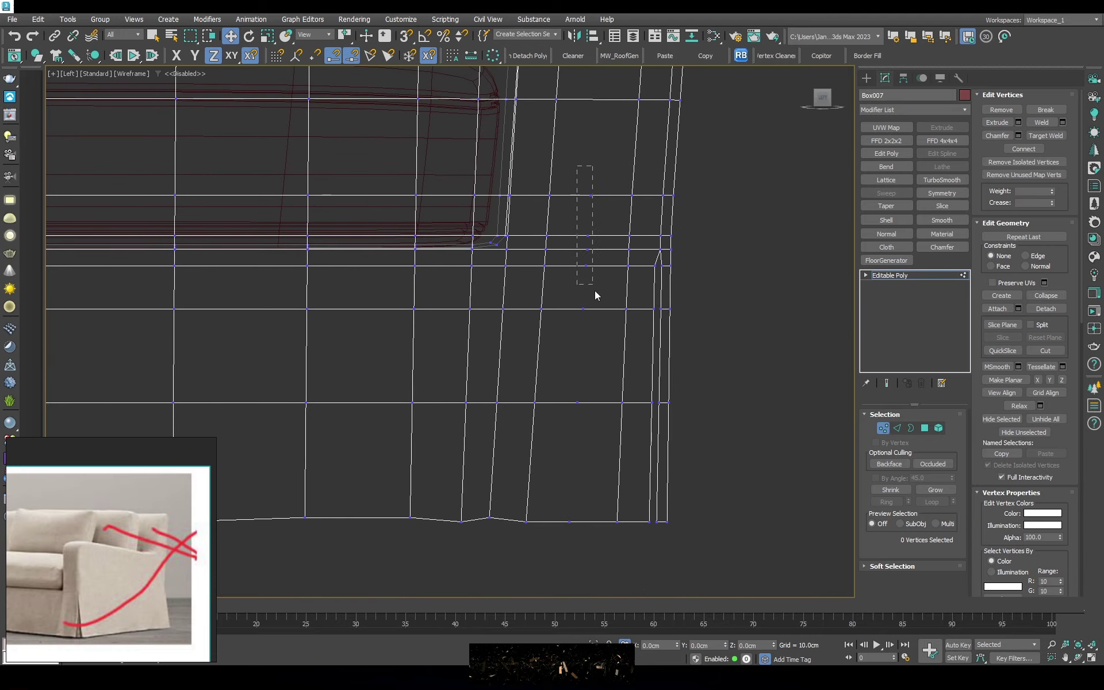
scroll(562, 497, "down", 5)
key("ctrl+z")
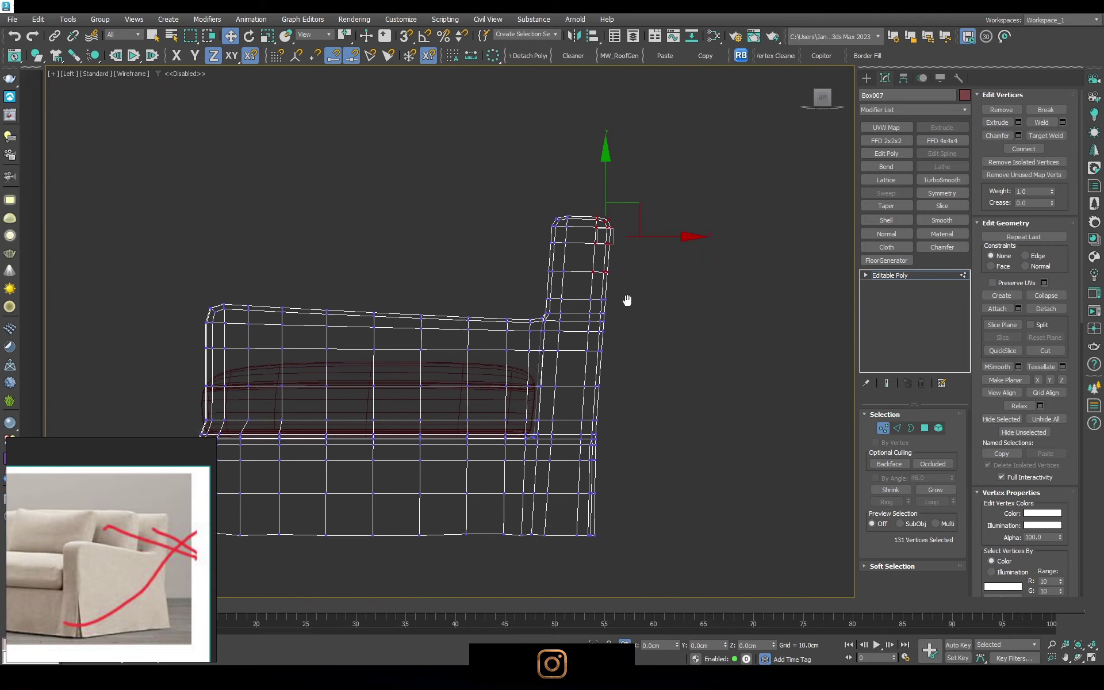
left_click_drag(657, 530, 583, 410)
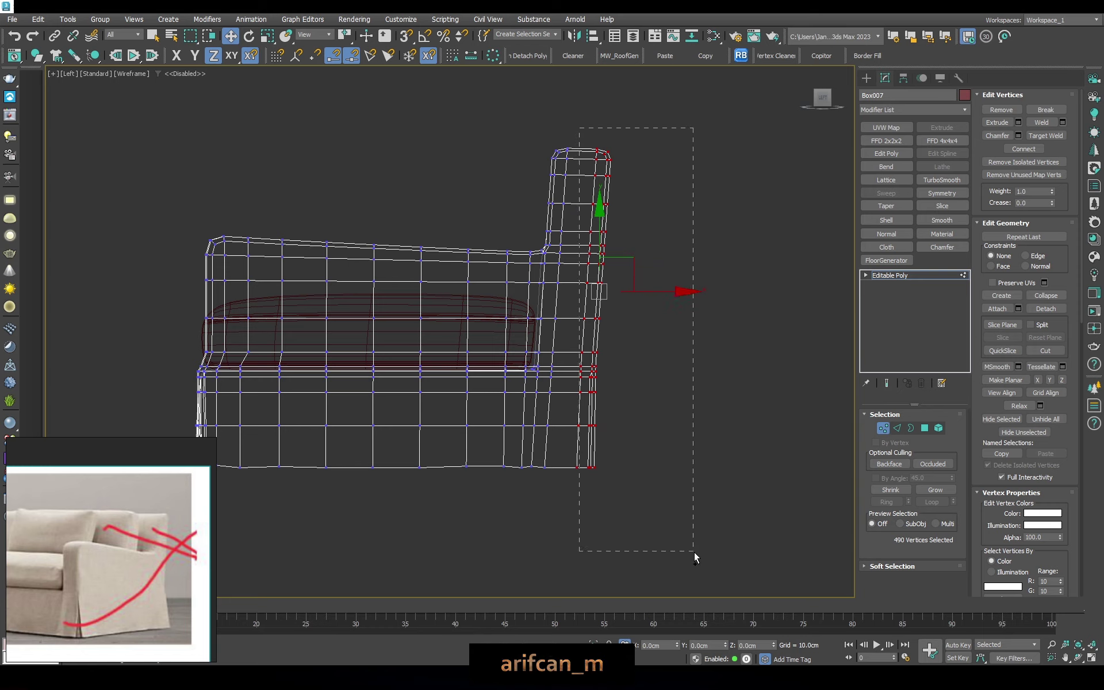
left_click_drag(646, 294, 630, 291)
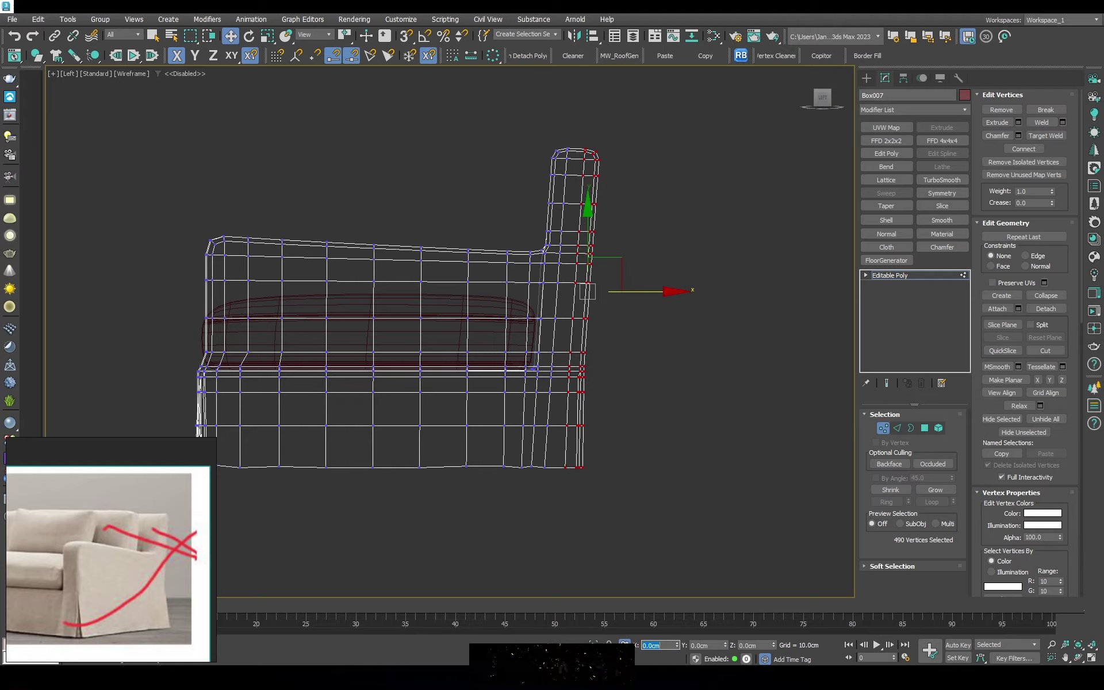
Orbit to an angled view of the slimmed arm and exit Vertex mode
middle_click_drag(461, 287, 517, 265, "alt")
key("F3")
key("1")
scroll(658, 273, "up", 5)
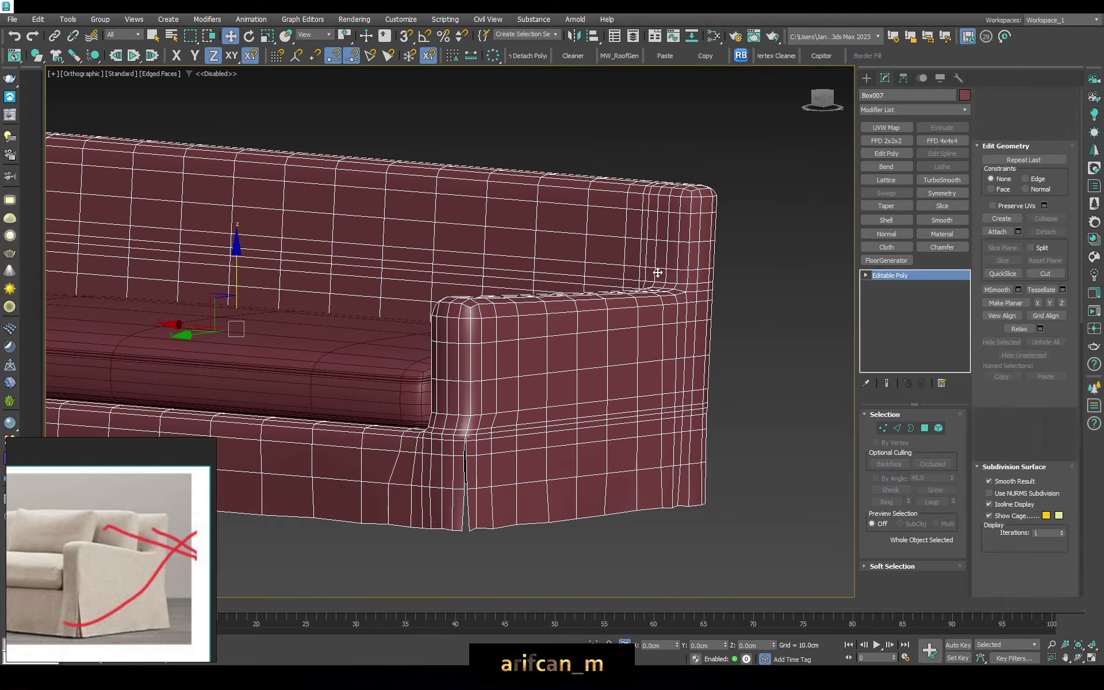
Turn on NURMS smoothing and inspect the smoothed sofa in the Perspective view
key("p")
middle_click_drag(678, 254, 642, 227, "alt")
left_click(989, 391)
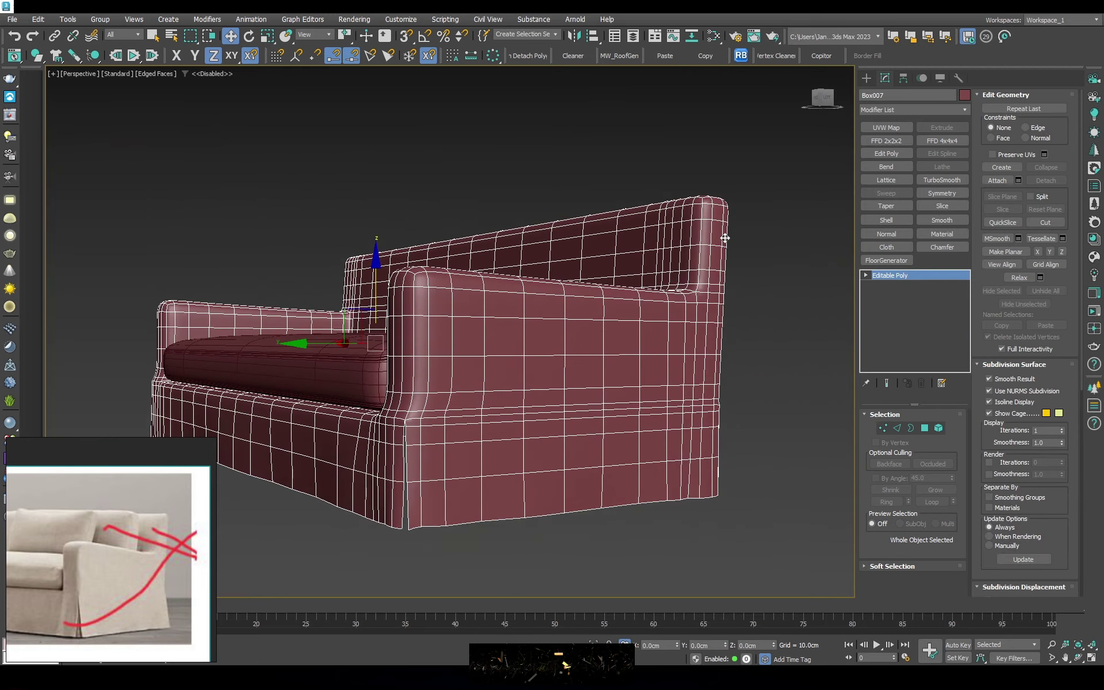
key("F4")
scroll(720, 246, "up", 5)
scroll(619, 244, "down", 5)
scroll(563, 247, "down", 3)
Show the Left view as wireframe in Vertex mode, zoomed onto the skirt's bottom hem
key("l")
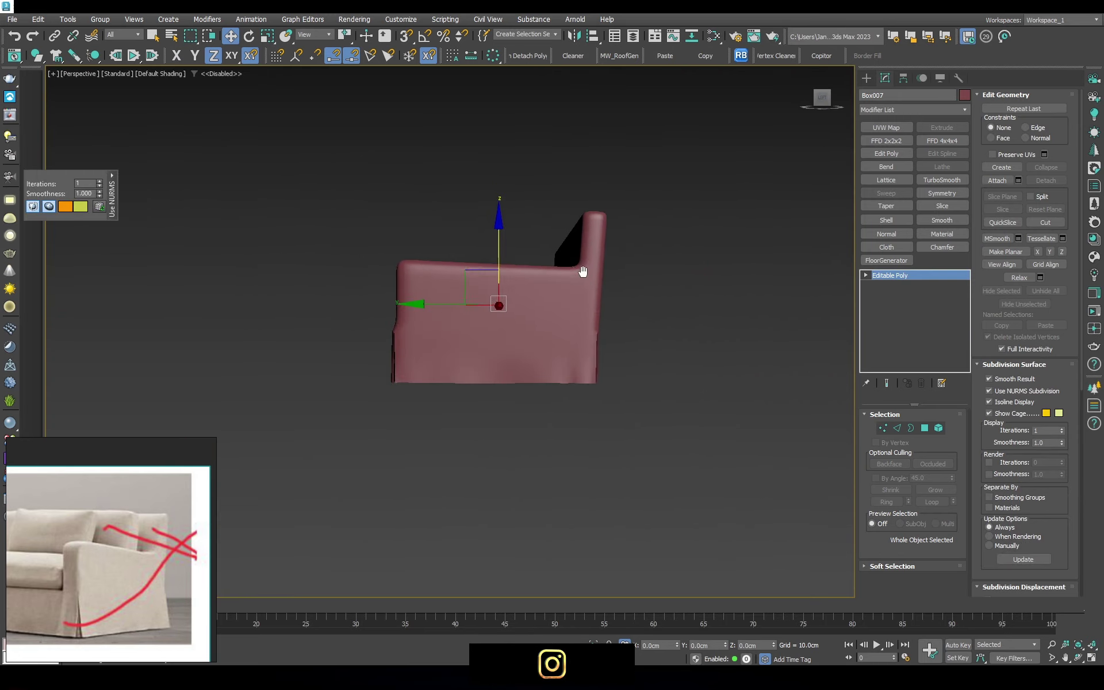
scroll(585, 274, "up", 5)
scroll(592, 271, "down", 6)
key("F3")
scroll(581, 282, "up", 2)
key("1")
key("ctrl+a")
scroll(581, 281, "down", 2)
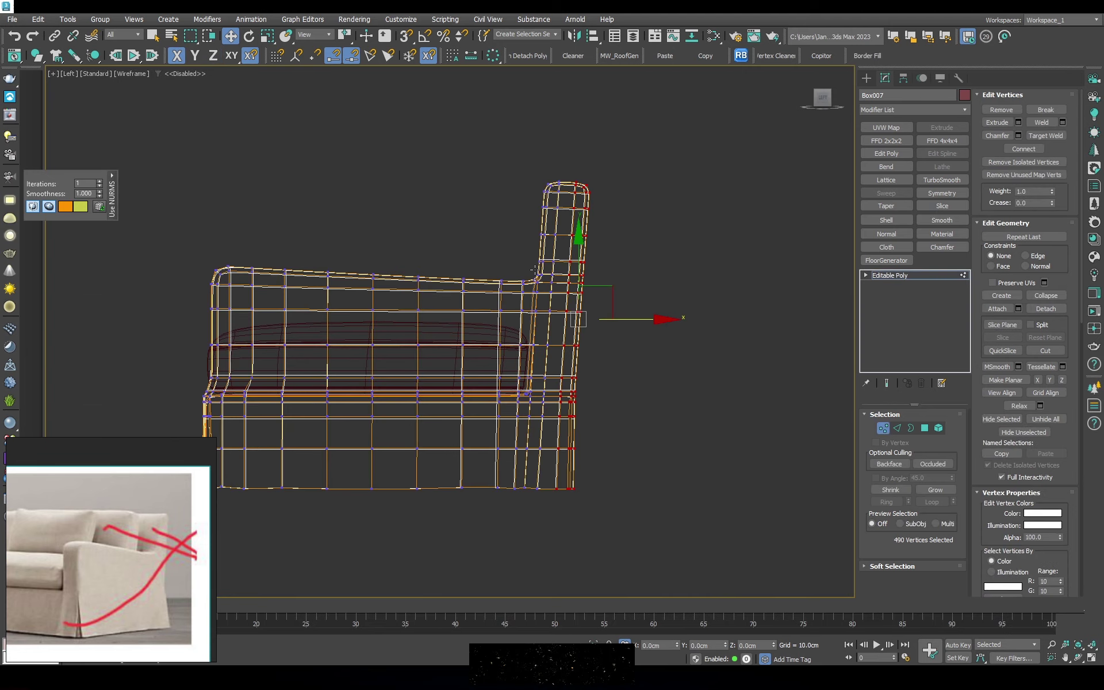
scroll(581, 282, "up", 3)
scroll(493, 295, "up", 2)
scroll(661, 358, "down", 6)
key("F5")
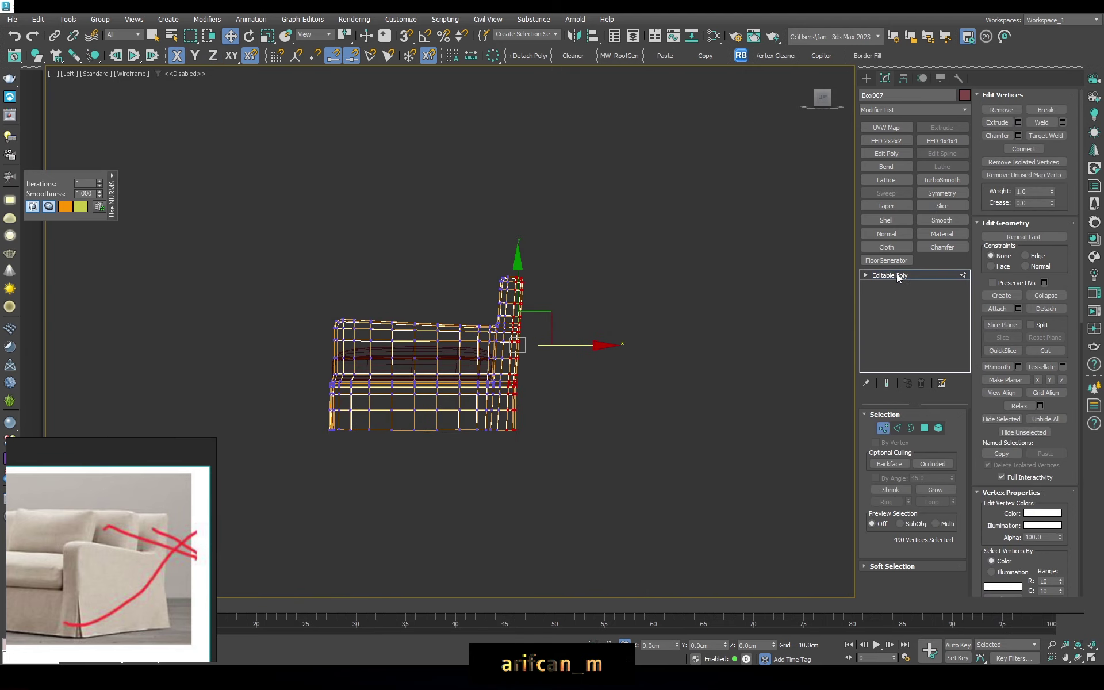
scroll(522, 389, "up", 5)
scroll(464, 470, "up", 2)
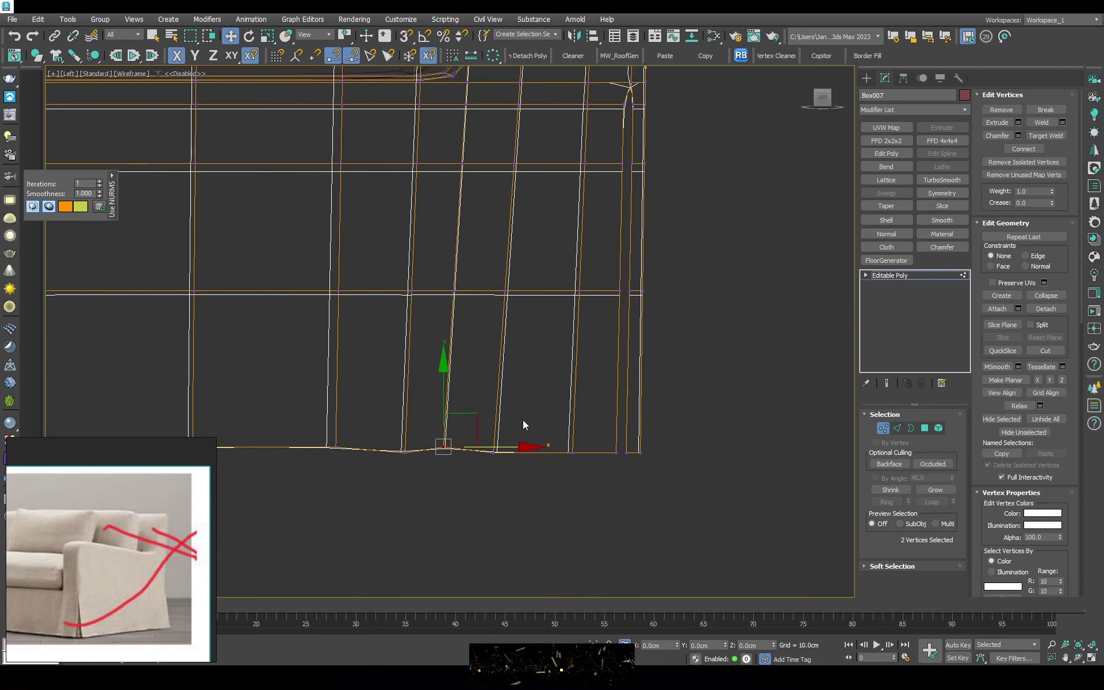
Select the skirt's bottom-hem vertices near the pleat slit and shift them along X
middle_click_drag(523, 420, 518, 439)
left_click_drag(521, 429, 478, 504)
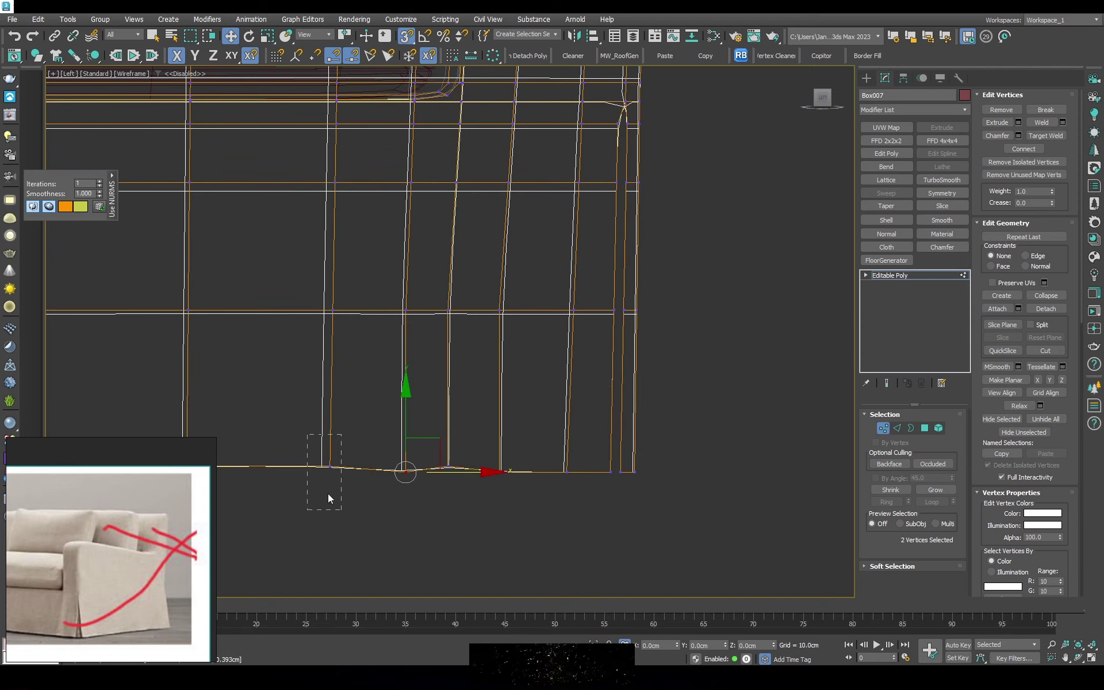
scroll(335, 345, "down", 4)
scroll(345, 357, "up", 3)
scroll(362, 369, "up", 1)
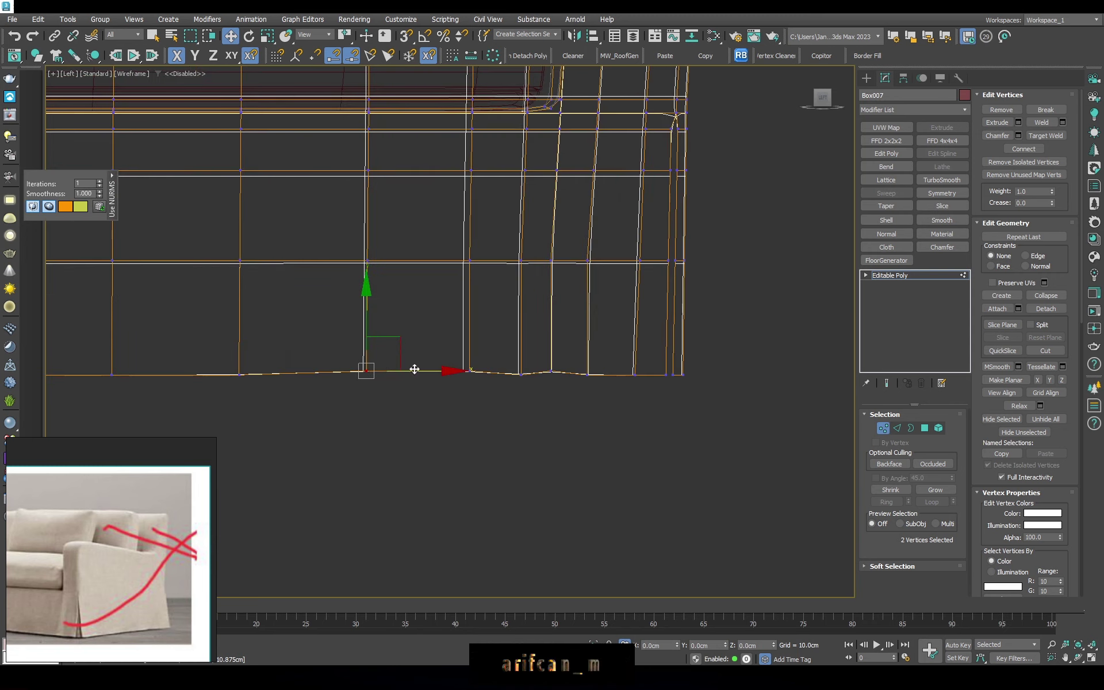
scroll(481, 388, "up", 1)
scroll(481, 388, "up", 2)
left_click_drag(354, 355, 283, 419)
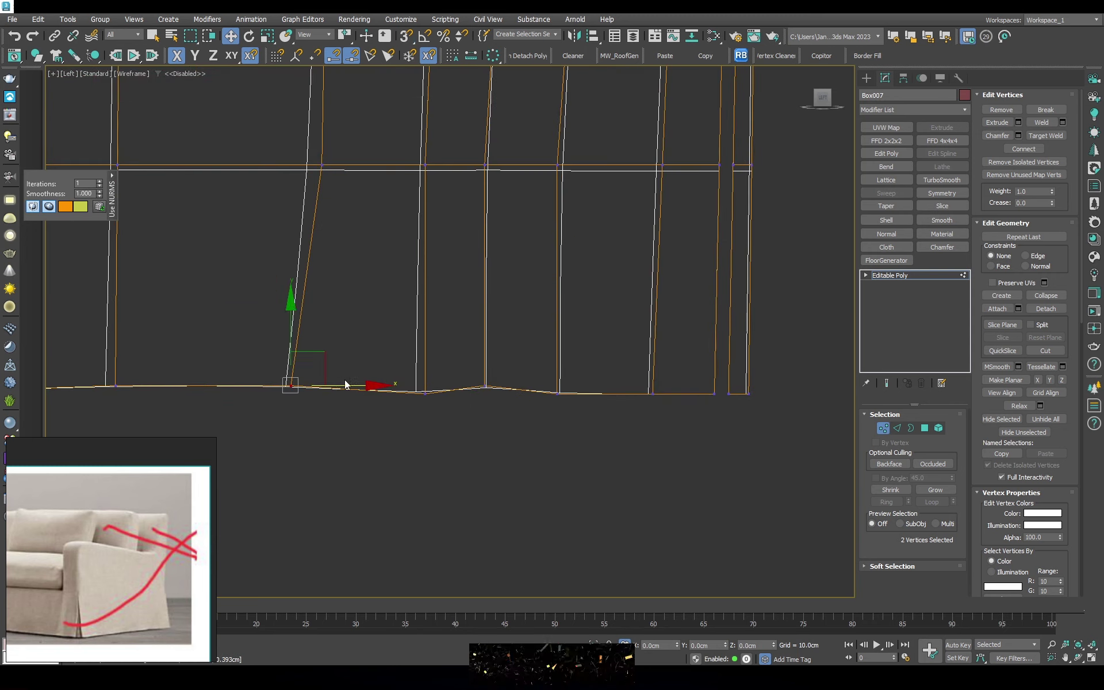
scroll(346, 384, "down", 2)
scroll(409, 353, "up", 1)
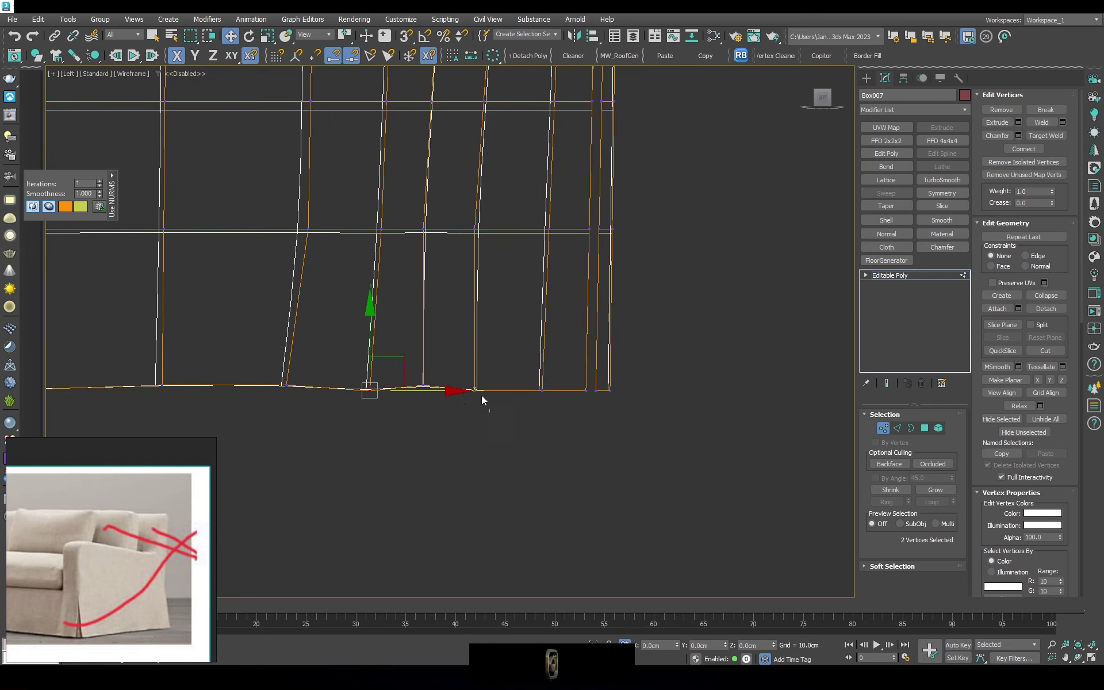
scroll(586, 391, "down", 3)
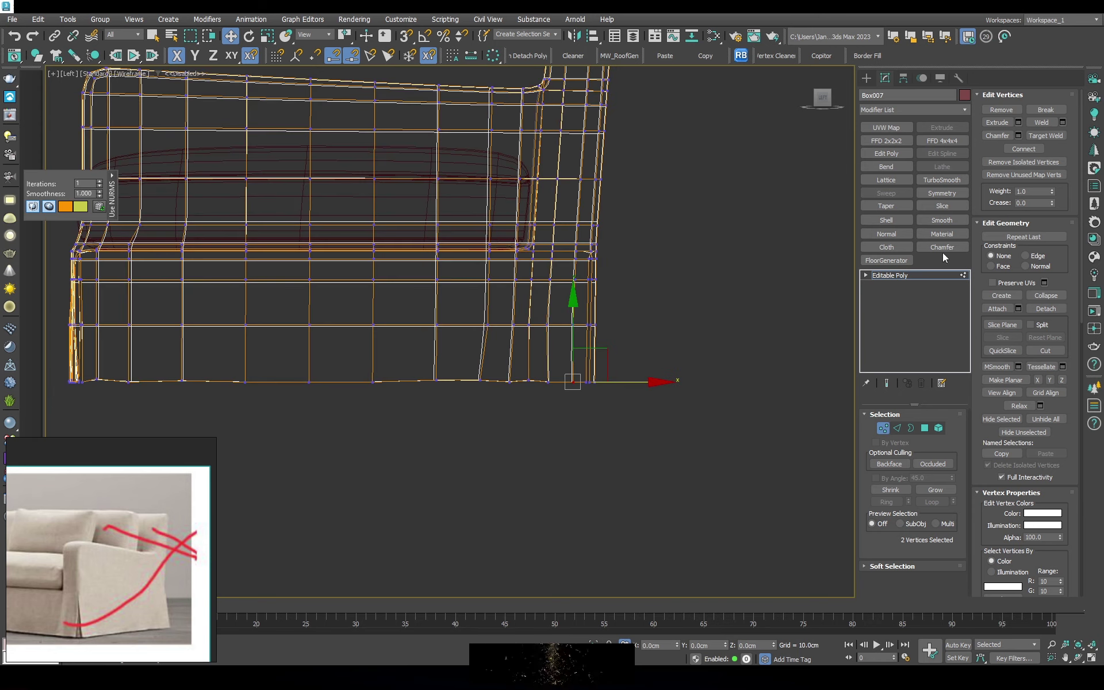
Exit Vertex mode and return to a shaded Perspective view of the sofa
left_click(890, 275)
mouse_move(627, 398)
middle_mouse_down("alt")
mouse_move(645, 379)
mouse_move(610, 368)
middle_mouse_up("alt")
key("F3")
scroll(657, 364, "up", 3)
scroll(657, 364, "up", 3)
key("p")
scroll(595, 373, "up", 3)
Orbit around the edged sofa to inspect the cushion, inner arm and backrest
key("F4")
scroll(575, 371, "down", 3)
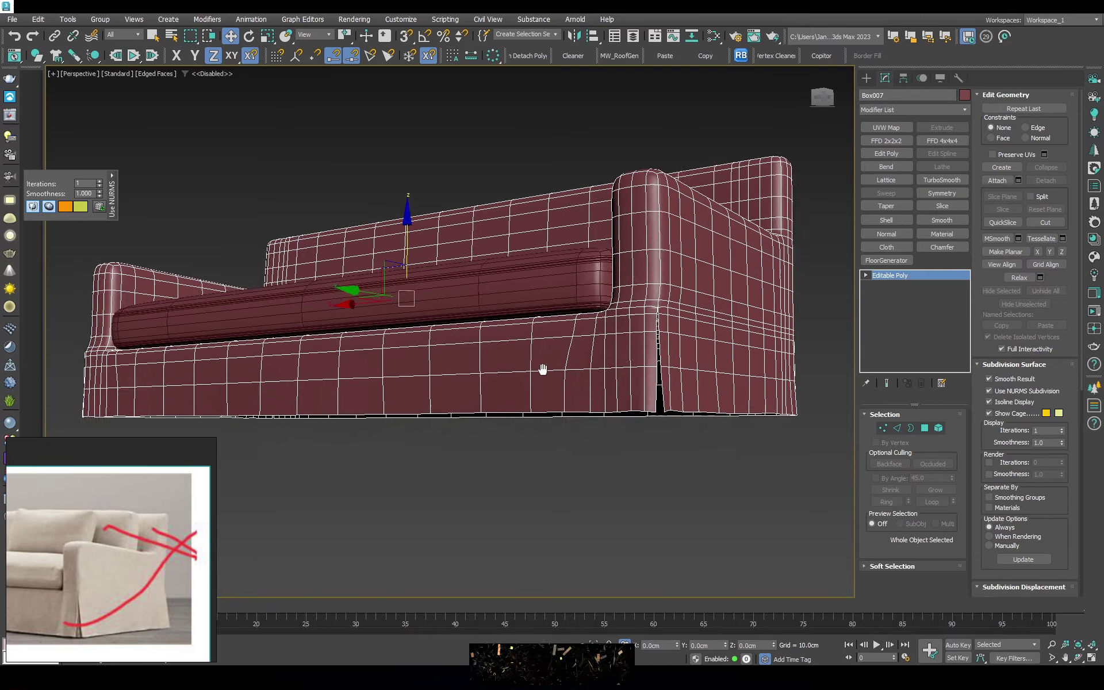
middle_click_drag(543, 370, 357, 350, "alt")
scroll(458, 347, "up", 3)
scroll(458, 347, "down", 5)
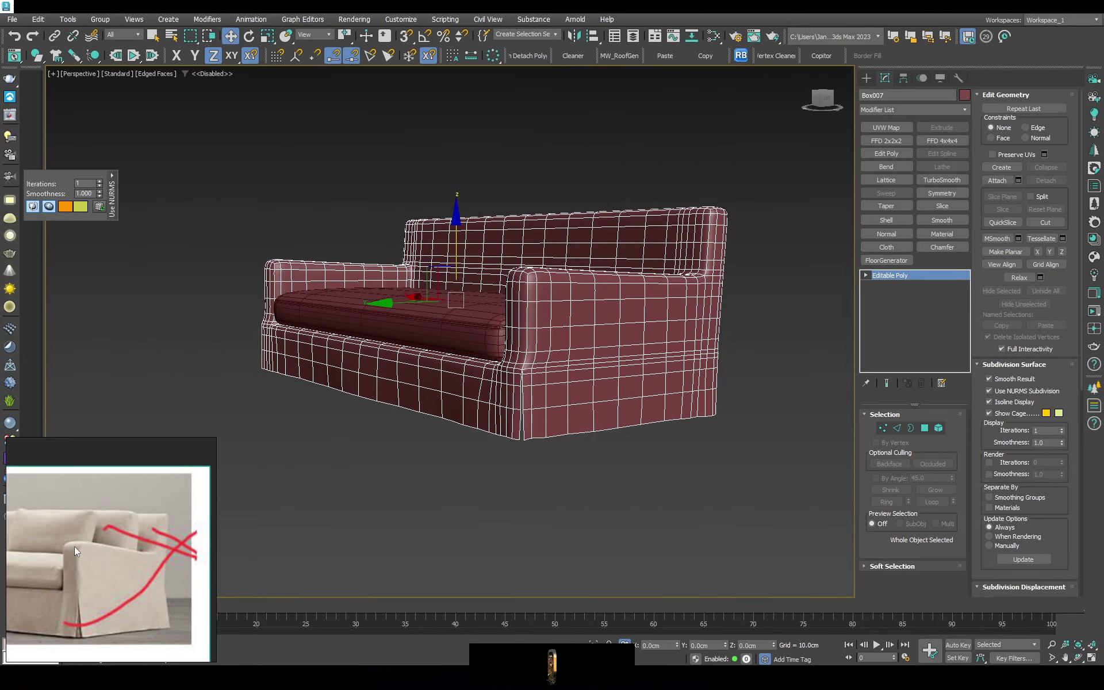
scroll(505, 344, "up", 1)
scroll(592, 369, "up", 3)
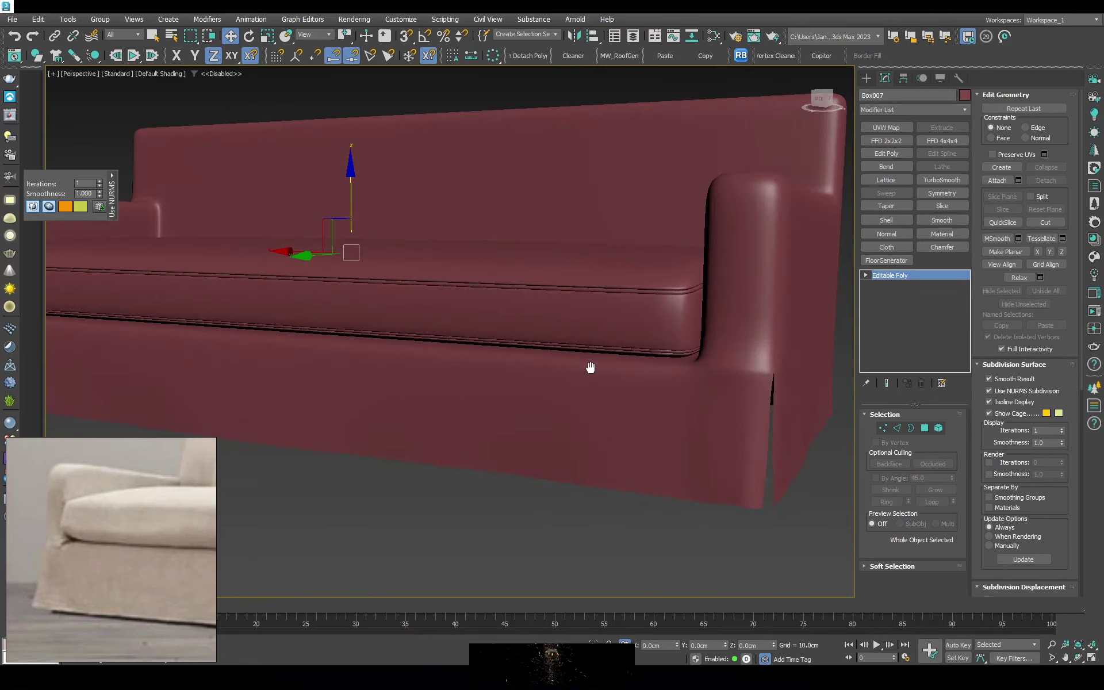
mouse_move(592, 370)
middle_mouse_down("alt")
mouse_move(606, 362)
mouse_move(670, 430)
mouse_move(641, 357)
mouse_move(239, 541)
middle_mouse_up("alt")
scroll(670, 430, "down", 3)
scroll(641, 357, "down", 2)
scroll(36, 519, "down", 2)
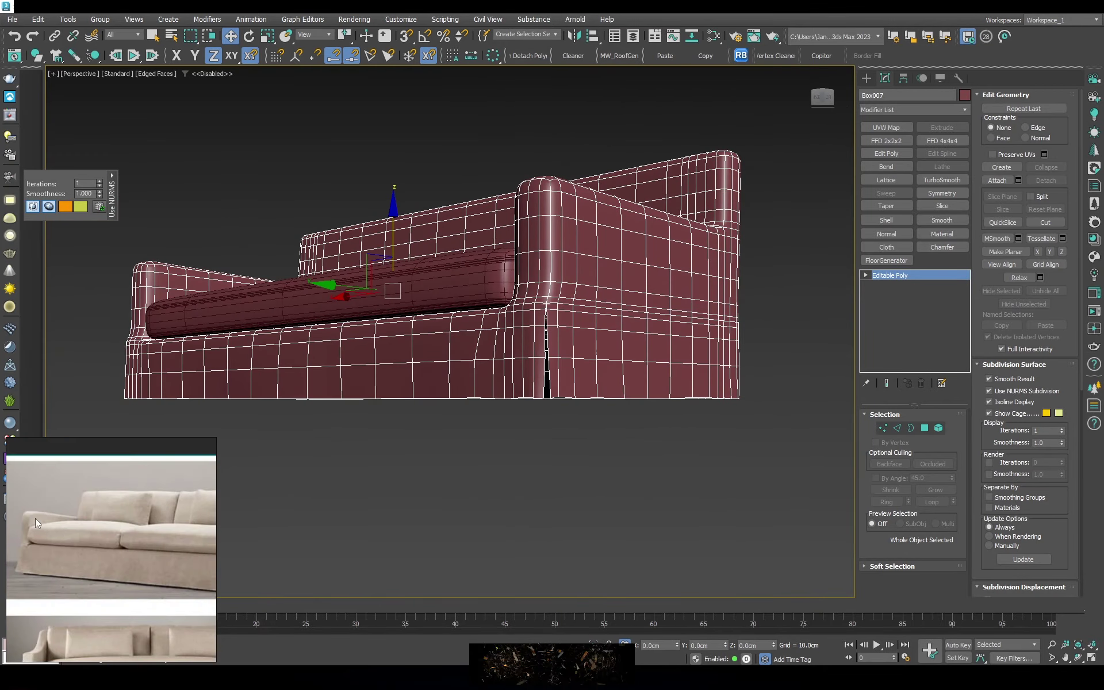
scroll(46, 519, "down", 2)
scroll(47, 518, "down", 2)
Show the Left view as wireframe in Vertex mode, framed on the backrest top
key("f")
key("F3")
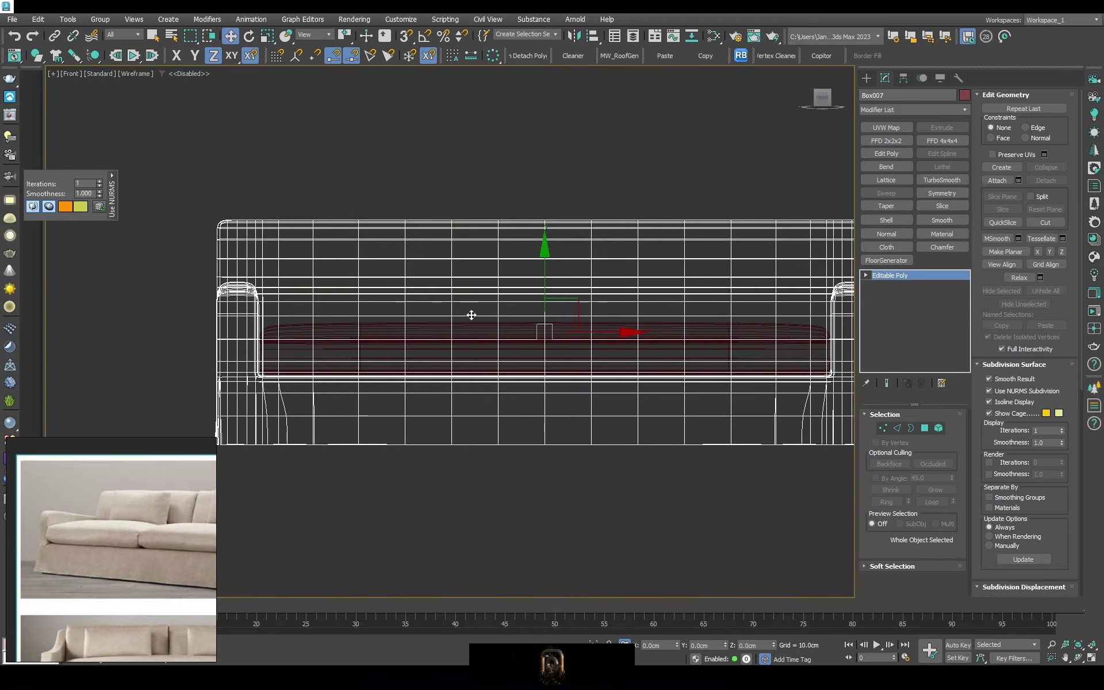
key("l")
key("1")
scroll(342, 277, "up", 4)
middle_click_drag(341, 277, 375, 361)
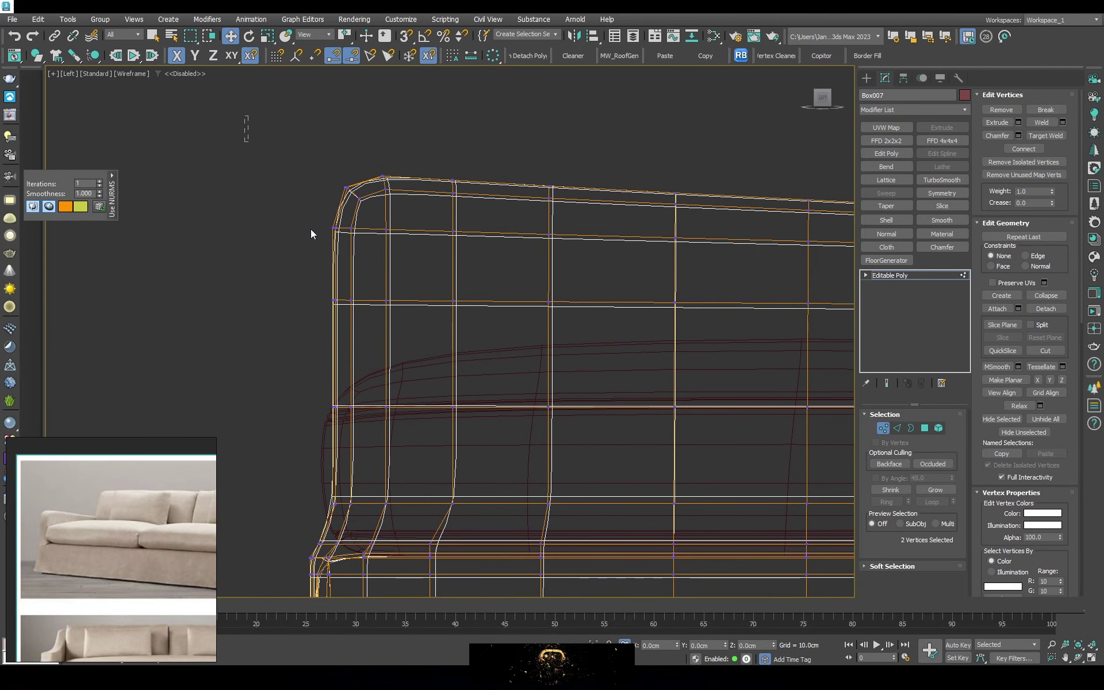
Move the backrest-top vertices with the constrained gizmo into a gentle slope, extending the selection
left_click_drag(439, 230, 432, 229)
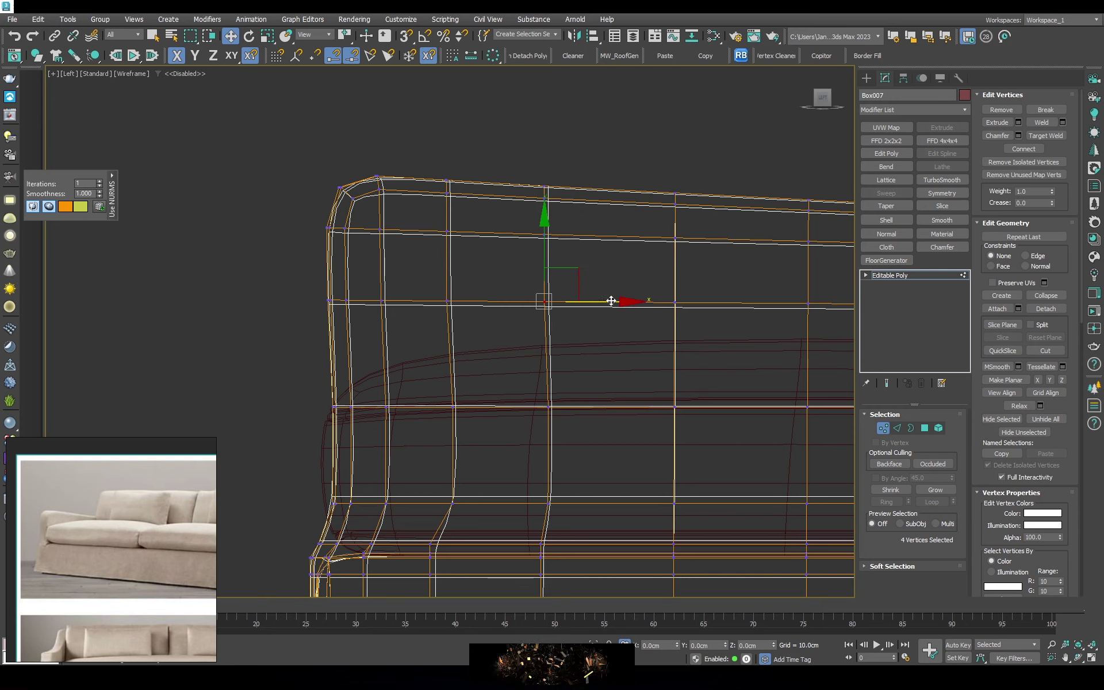
scroll(563, 263, "down", 5)
scroll(585, 248, "up", 5)
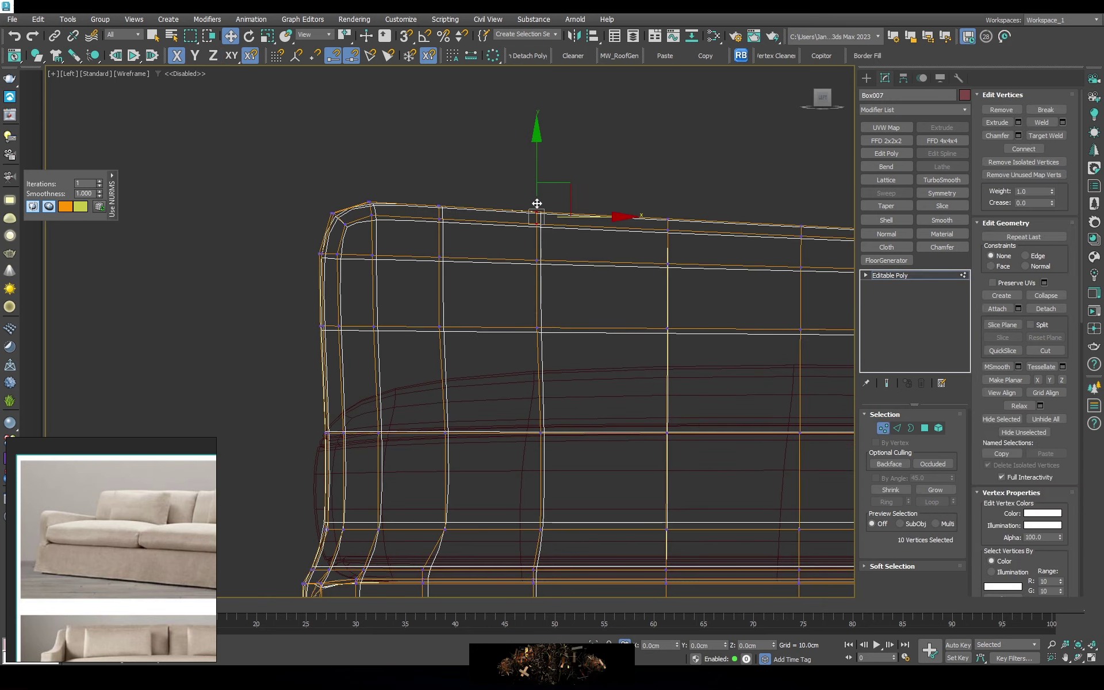
scroll(536, 204, "up", 3)
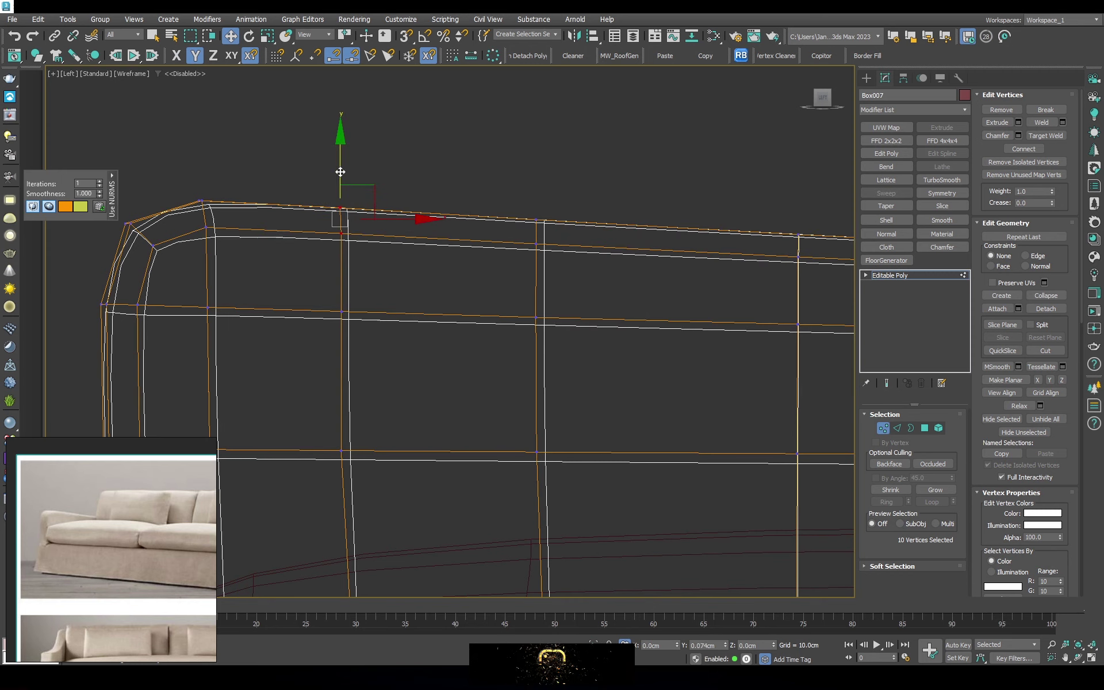
scroll(320, 214, "up", 2)
scroll(616, 253, "down", 3)
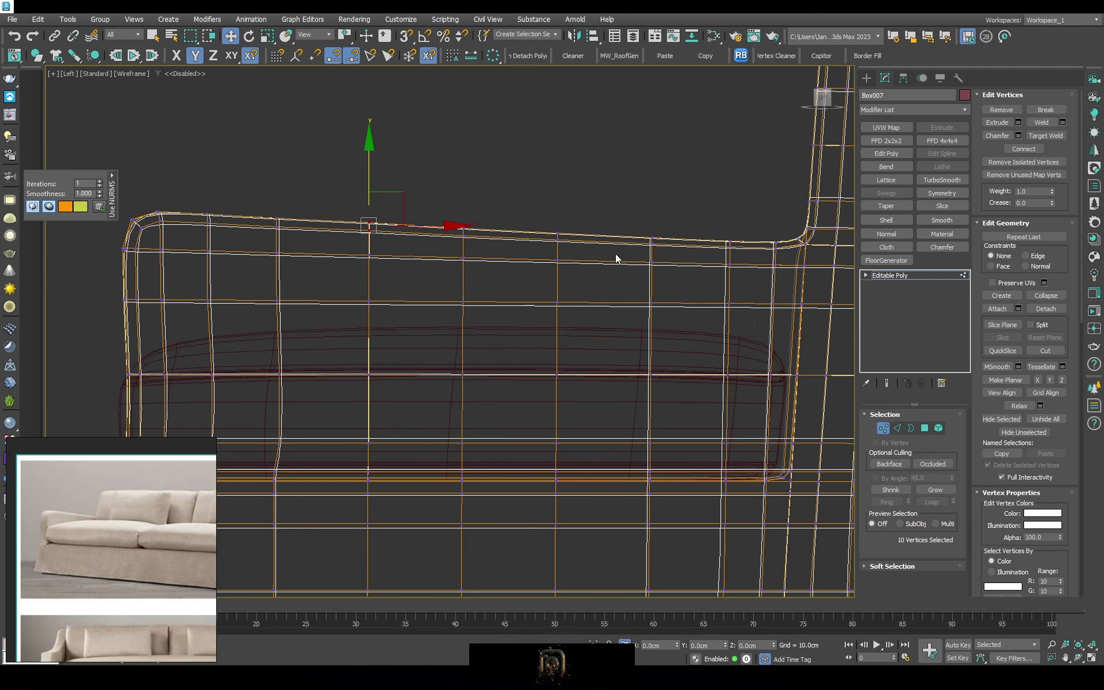
scroll(575, 276, "up", 2)
left_click_drag(489, 188, 567, 297, "ctrl")
scroll(632, 246, "up", 2)
Exit vertex editing and orbit the sofa in Perspective, toggling edged-faces display
left_click(901, 277)
scroll(575, 287, "down", 3)
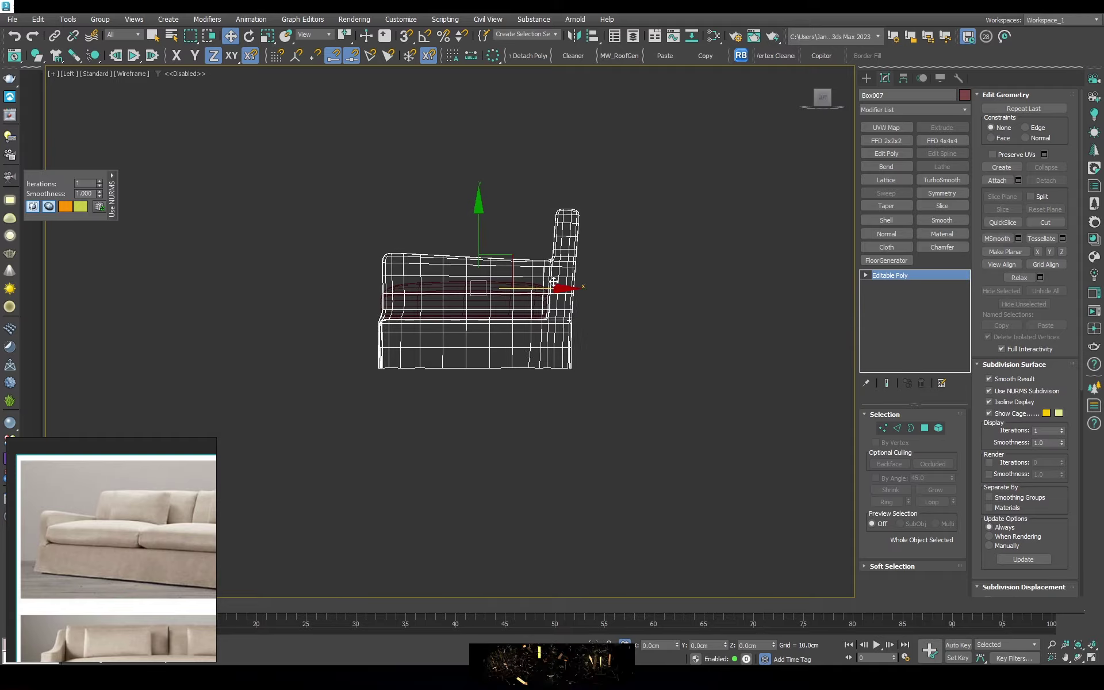
key("p")
key("F3")
mouse_move(653, 313)
middle_mouse_down("alt")
mouse_move(634, 275)
mouse_move(646, 328)
mouse_move(803, 358)
middle_mouse_up("alt")
key("F4")
Deselect the sofa and zoom in and out to inspect the smoothed shape with edges shown
left_click(803, 357)
scroll(112, 525, "down", 2)
scroll(112, 525, "up", 3)
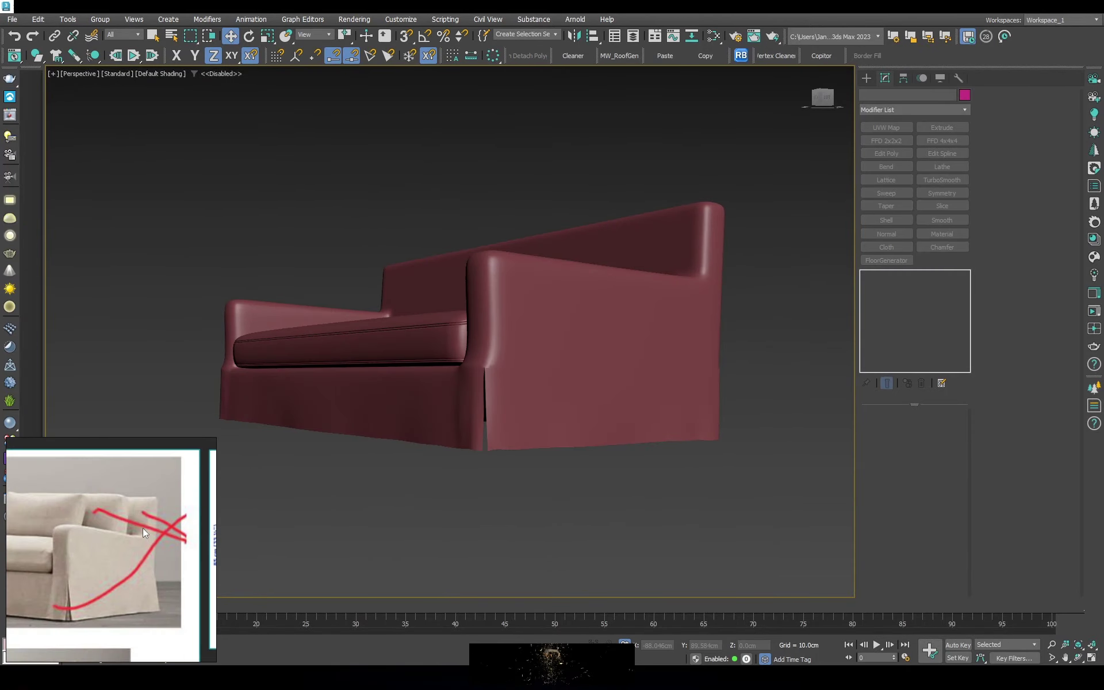
scroll(727, 377, "up", 5)
scroll(697, 391, "down", 5)
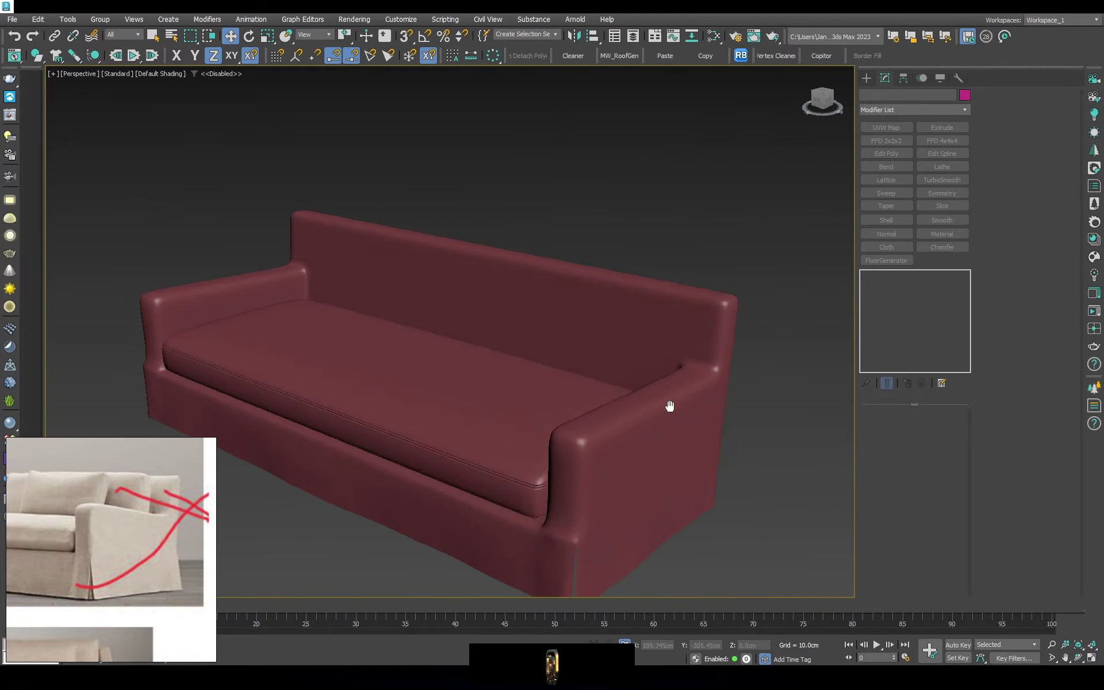
key("F4")
scroll(678, 458, "up", 5)
Orbit and pan along the backrest to inspect the sofa from new angles
mouse_move(679, 459)
middle_mouse_down("alt")
mouse_move(664, 327)
mouse_move(710, 352)
mouse_move(684, 368)
middle_mouse_up("alt")
scroll(665, 327, "down", 5)
scroll(665, 345, "up", 5)
scroll(661, 364, "down", 5)
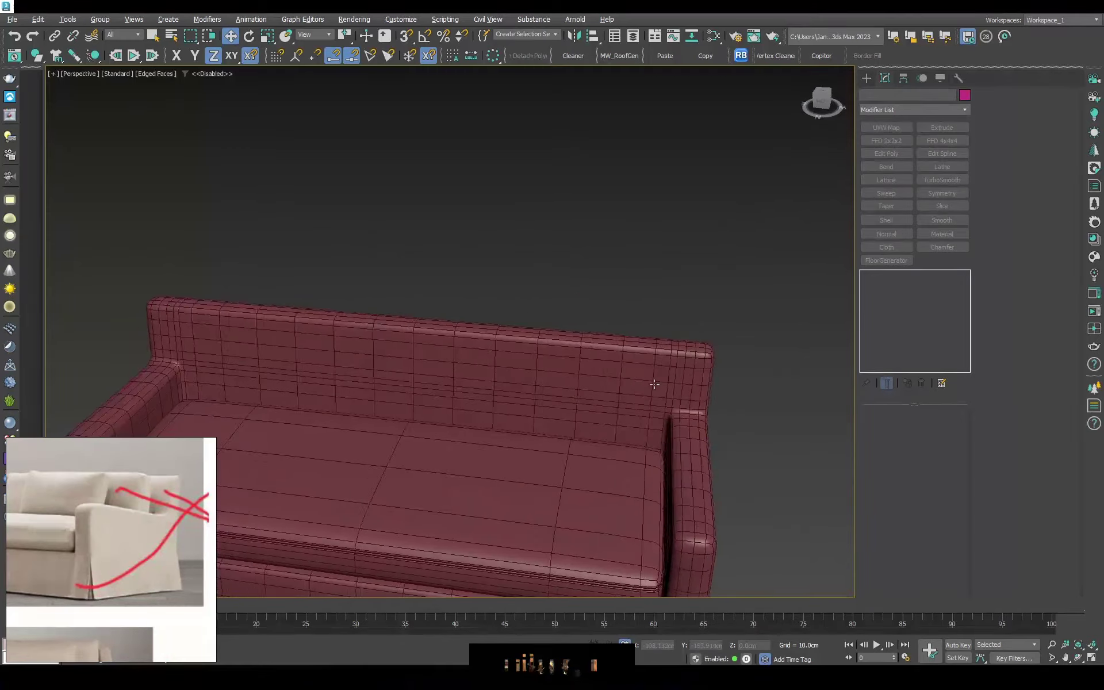
scroll(684, 368, "up", 3)
middle_click_drag(682, 322, 680, 389)
scroll(130, 539, "down", 3)
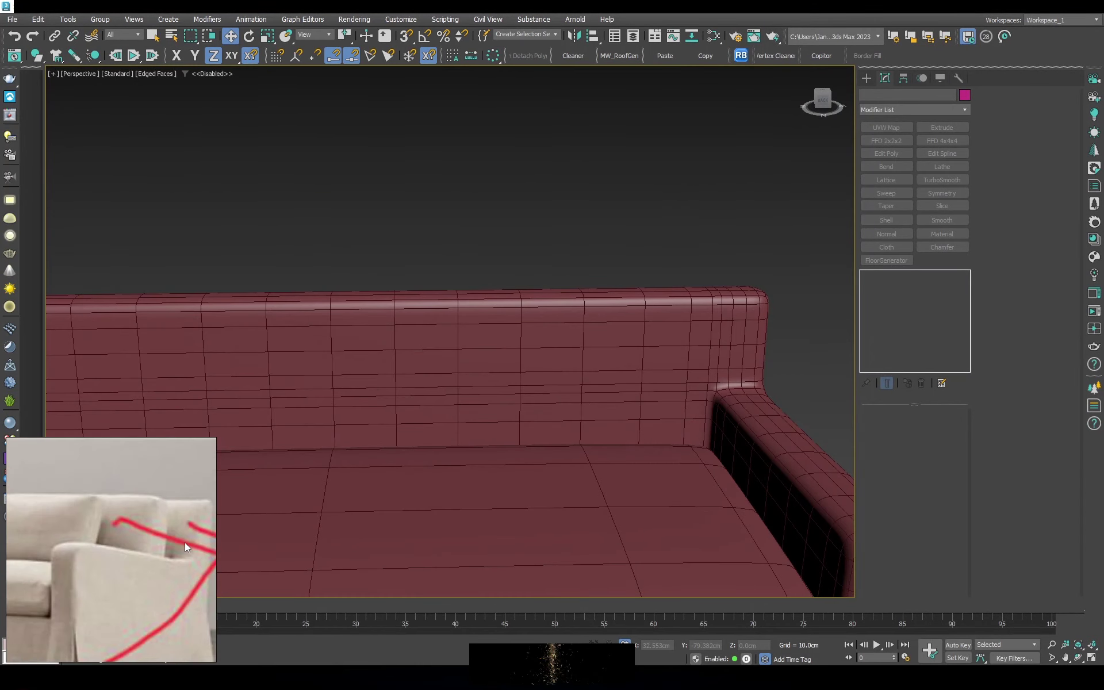
scroll(184, 543, "down", 3)
Select the whole edge loop around the front of the sofa arm in Edge mode
mouse_move(403, 489)
middle_mouse_down("alt")
mouse_move(594, 478)
mouse_move(527, 345)
middle_mouse_up("alt")
left_click(527, 345)
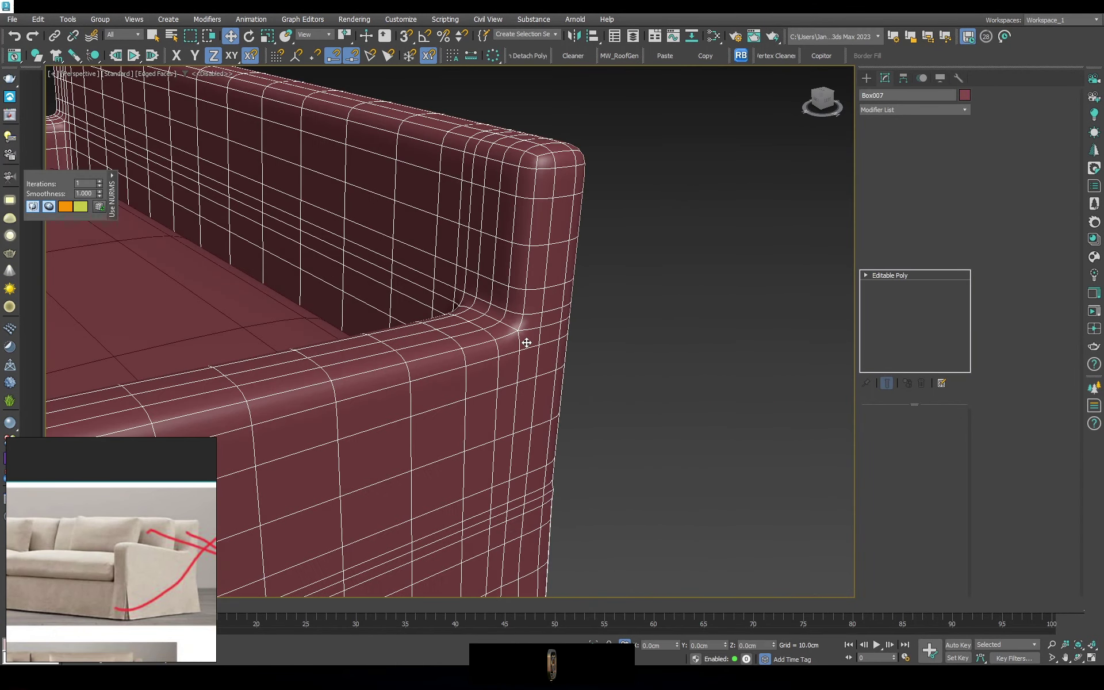
key("2")
scroll(513, 351, "up", 3)
scroll(488, 352, "up", 2)
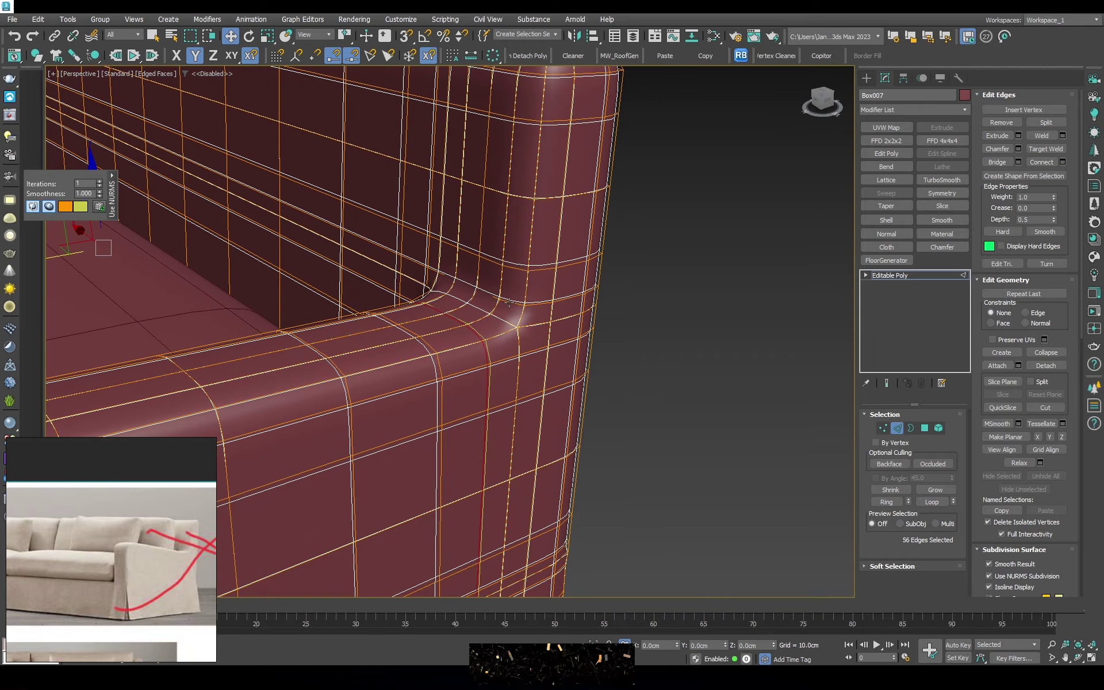
double_click(520, 342)
scroll(520, 341, "down", 3)
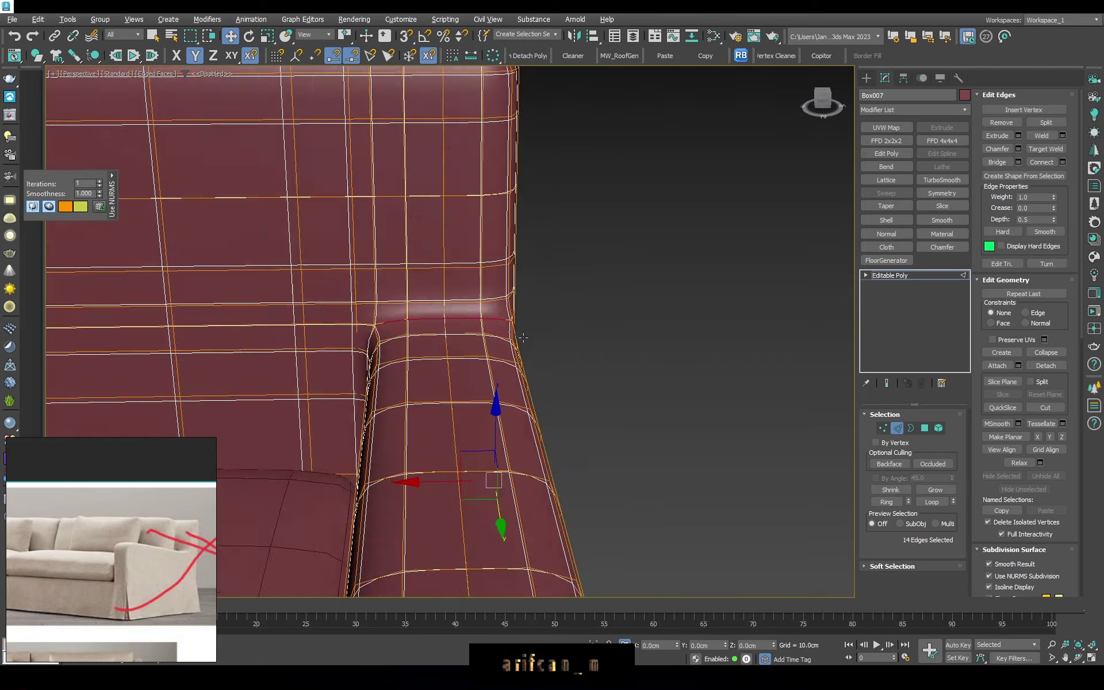
Review the sofa in wireframe and shaded views, then deselect and orbit the whole sofa
key("F3")
mouse_move(520, 341)
middle_mouse_down("alt")
mouse_move(441, 369)
mouse_move(403, 322)
mouse_move(437, 345)
middle_mouse_up("alt")
scroll(436, 359, "down", 1)
key("F3")
scroll(437, 345, "up", 3)
scroll(586, 308, "down", 2)
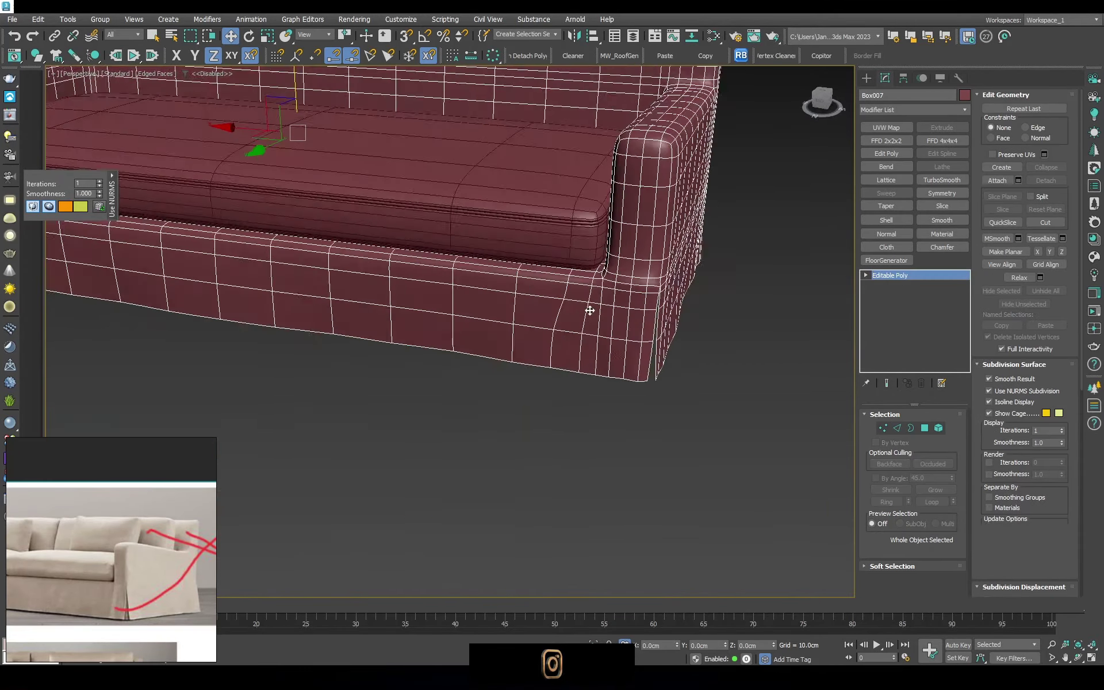
scroll(587, 308, "down", 3)
left_click(650, 217)
mouse_move(586, 308)
middle_mouse_down("alt")
mouse_move(651, 217)
mouse_move(626, 225)
middle_mouse_up("alt")
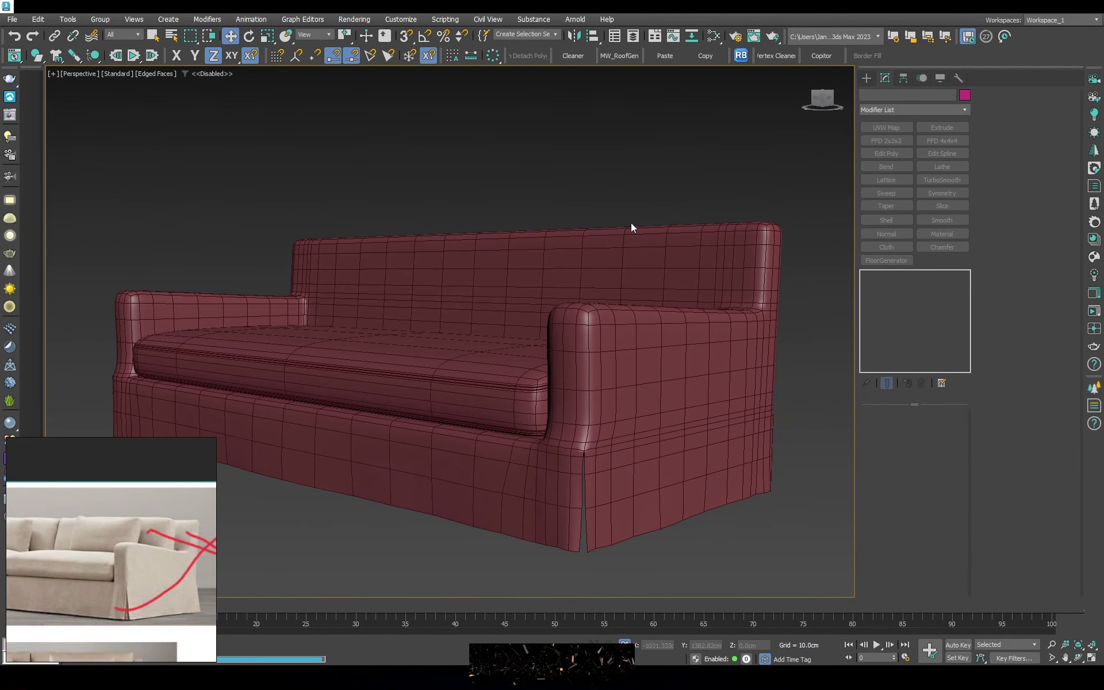
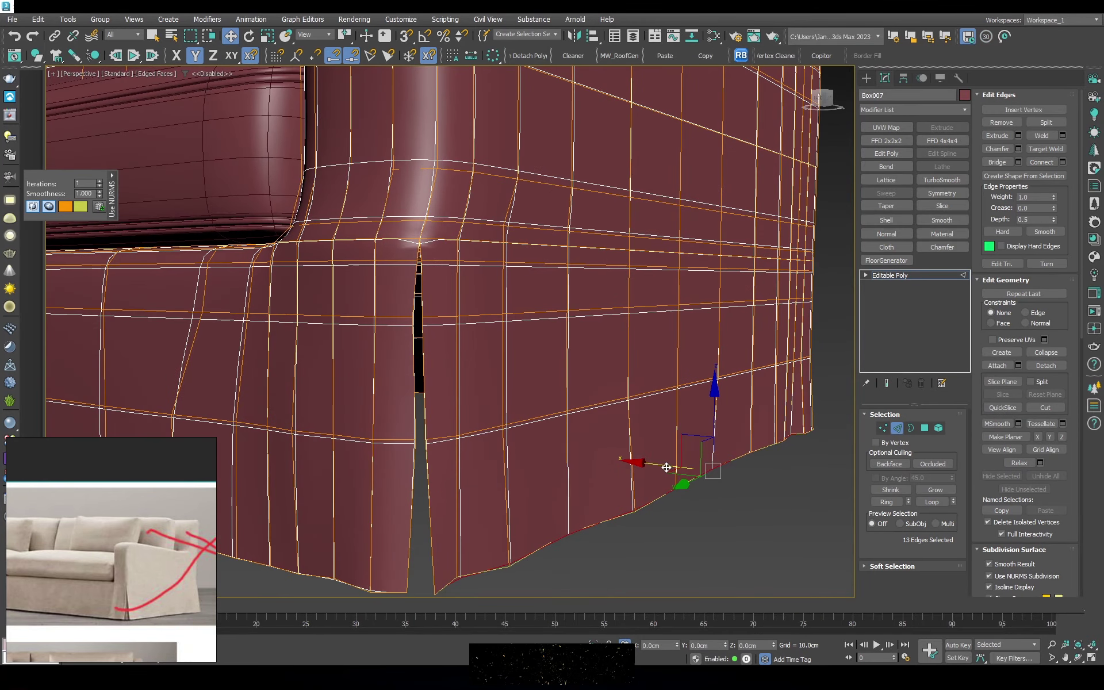
Nudge the slit edges slightly sideways along X, then zoom back in on the slit
left_click_drag(665, 466, 673, 469)
key("ctrl+z")
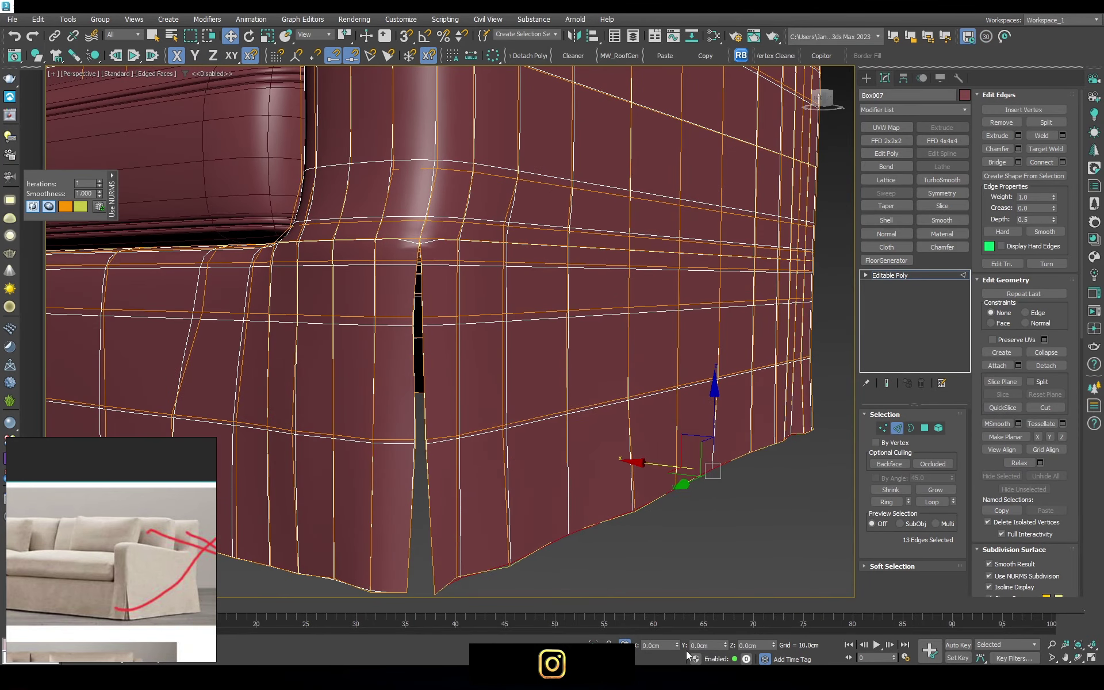
key("ctrl+z")
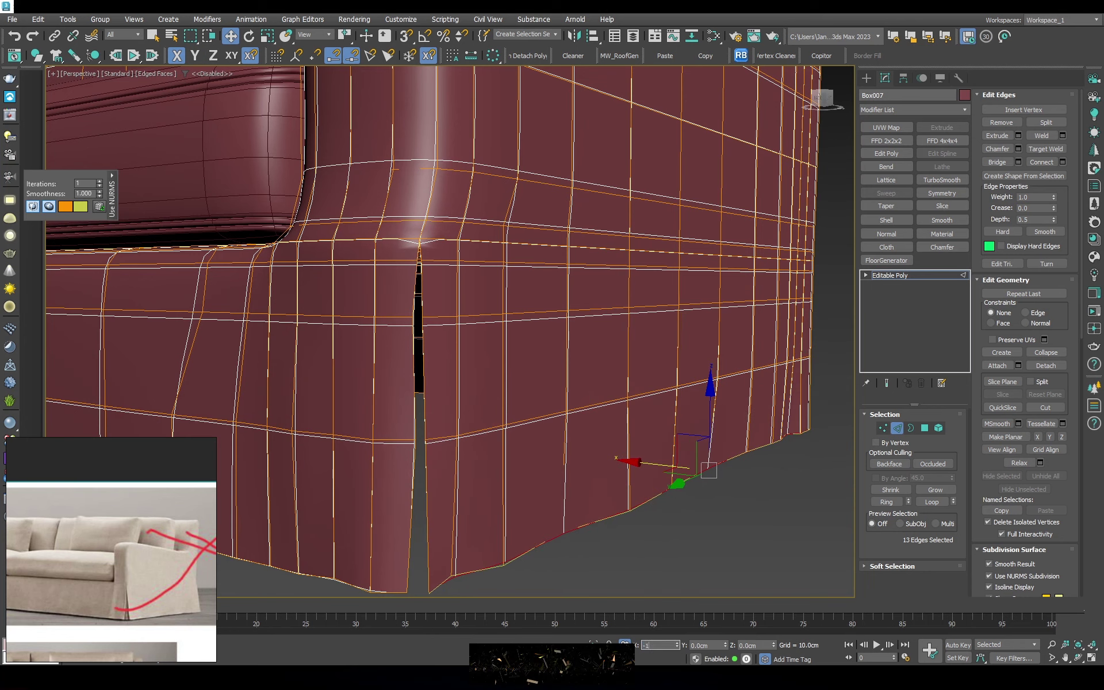
scroll(448, 331, "down", 5)
scroll(448, 331, "down", 3)
middle_click_drag(402, 402, 485, 453, "alt")
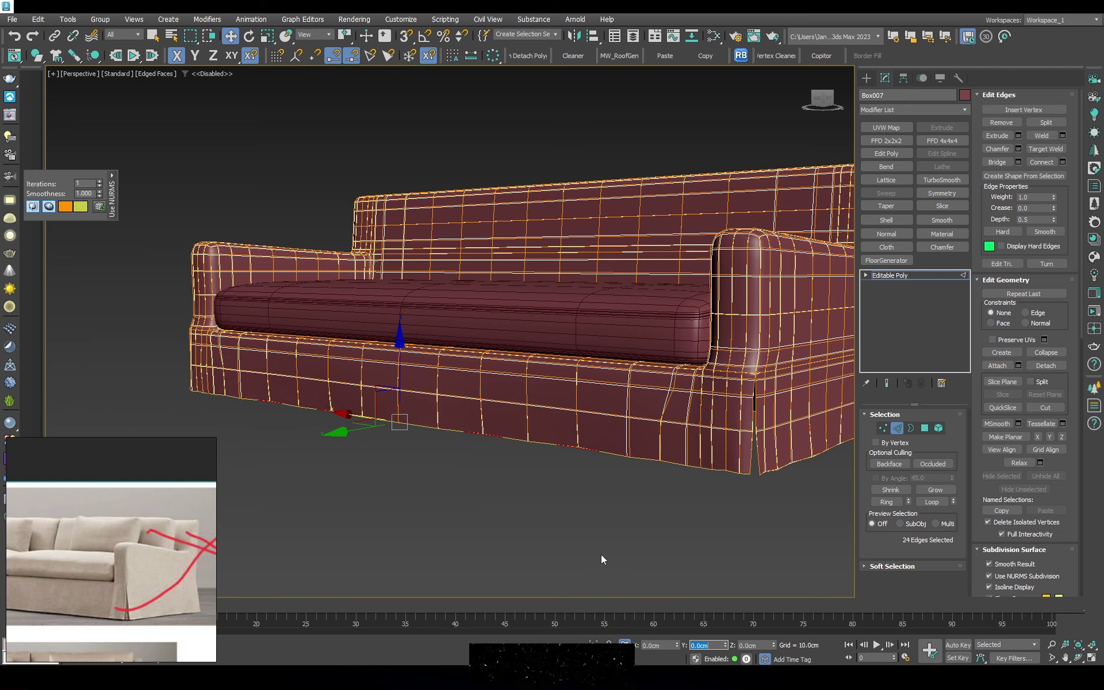
middle_click_drag(576, 541, 437, 381, "alt")
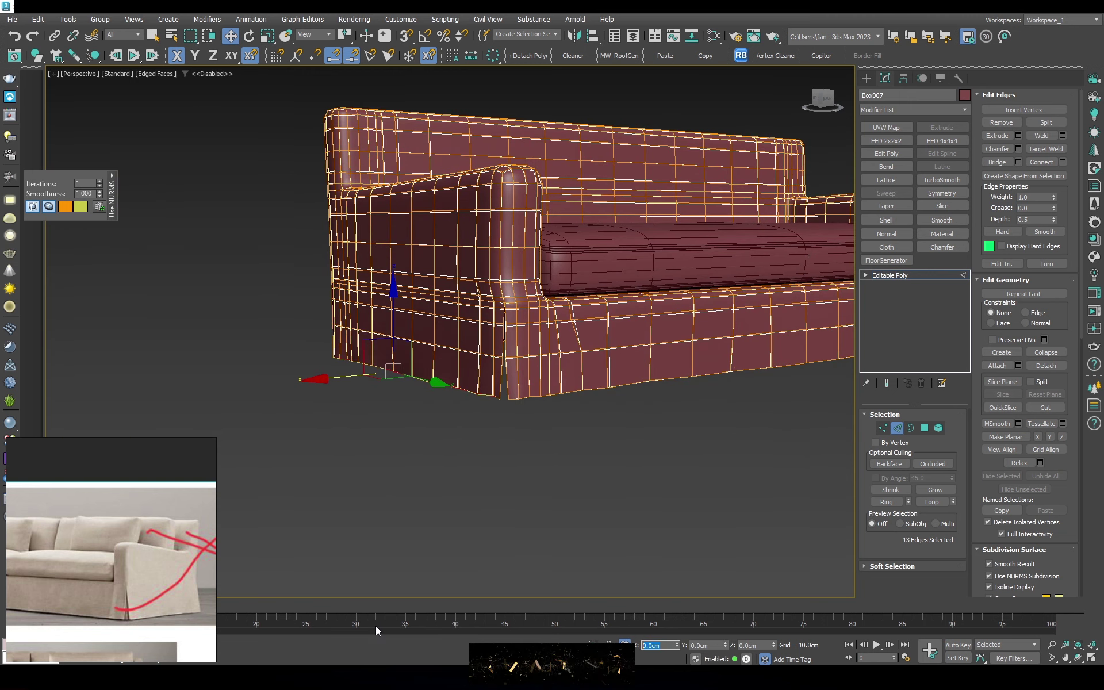
middle_click_drag(403, 403, 420, 366, "alt")
scroll(382, 370, "up", 5)
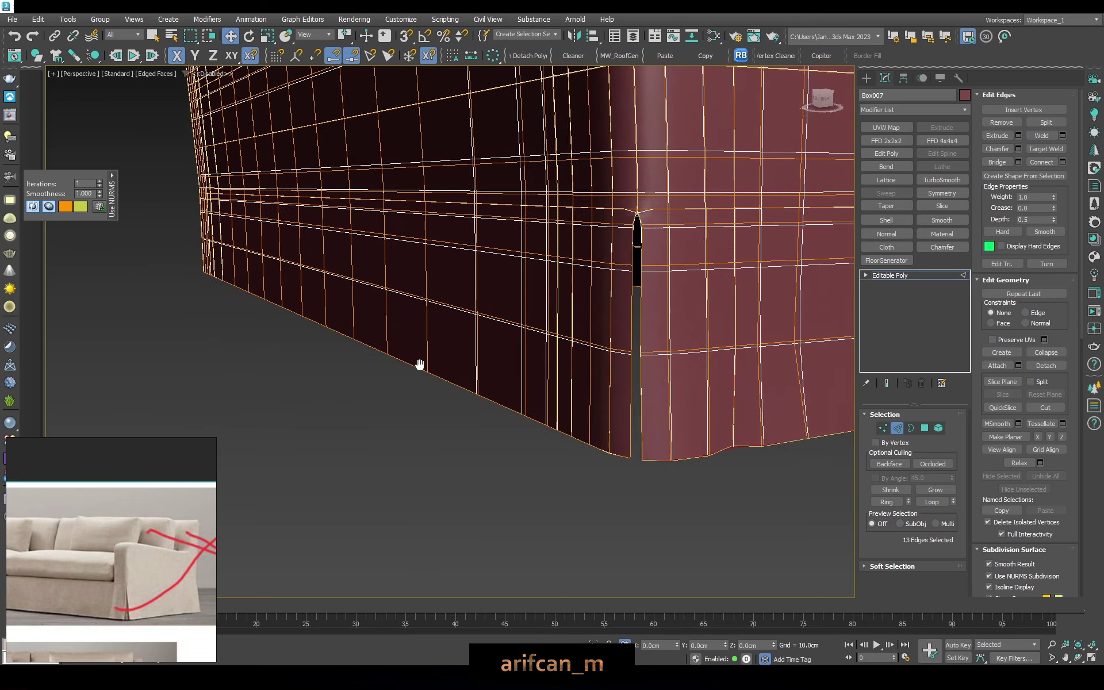
left_click(443, 379)
Offset the slit edges about 1 cm along Y with a Y-constrained move
left_click(345, 315)
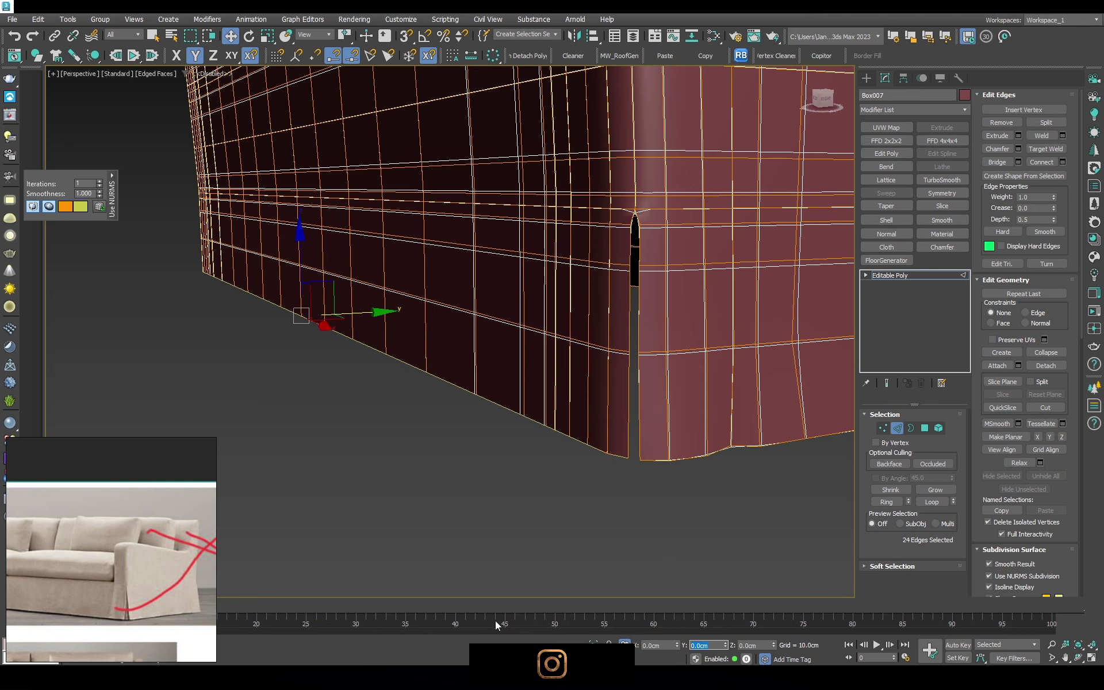
type("1")
key("Return")
type("1")
key("Return")
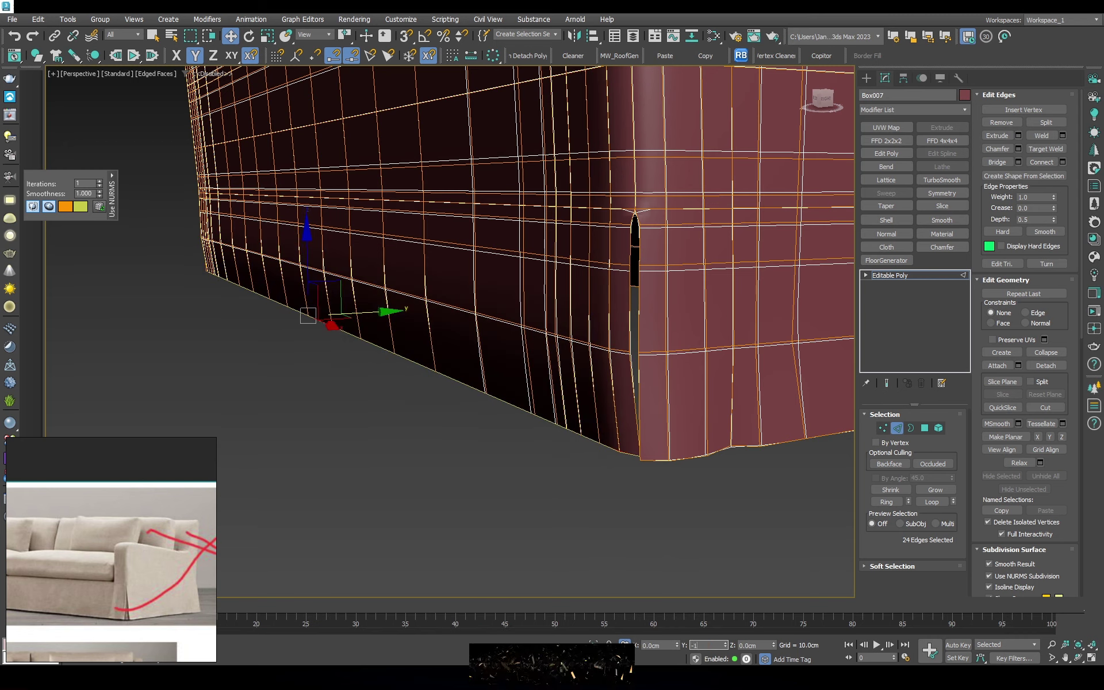
key("Return")
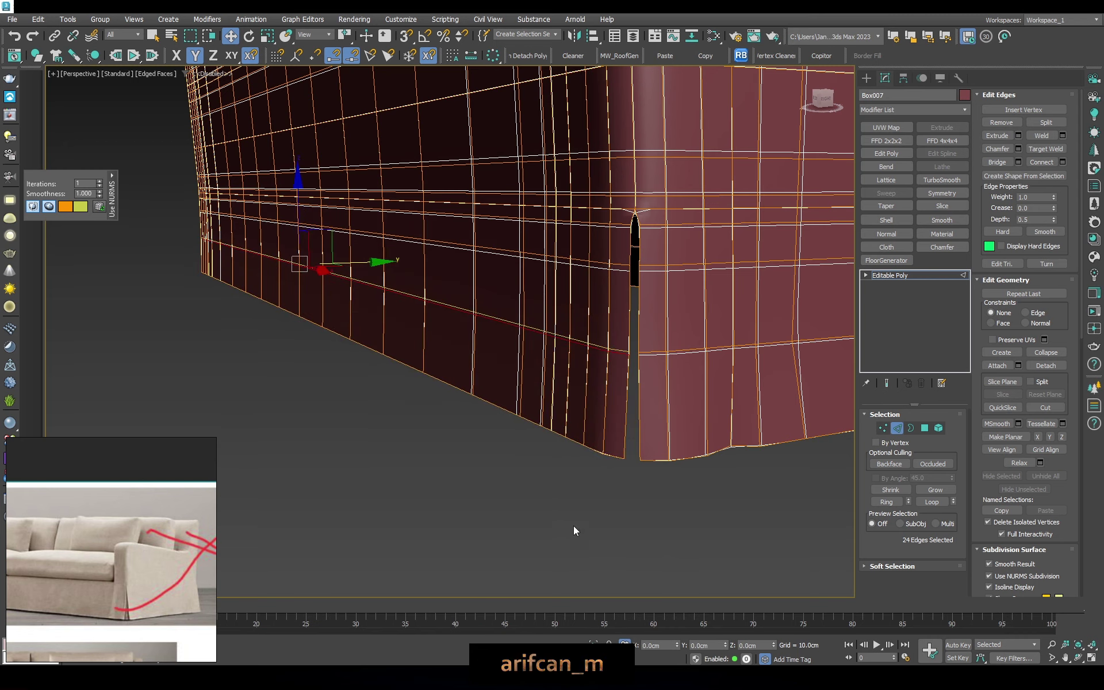
Deselect the edges, frame the sofa, and view it in wireframe from below
left_click(734, 515)
scroll(734, 515, "down", 5)
key("z")
mouse_move(642, 397)
middle_mouse_down("alt")
mouse_move(615, 347)
mouse_move(604, 451)
middle_mouse_up("alt")
scroll(613, 403, "up", 3)
left_click(613, 425)
key("F3")
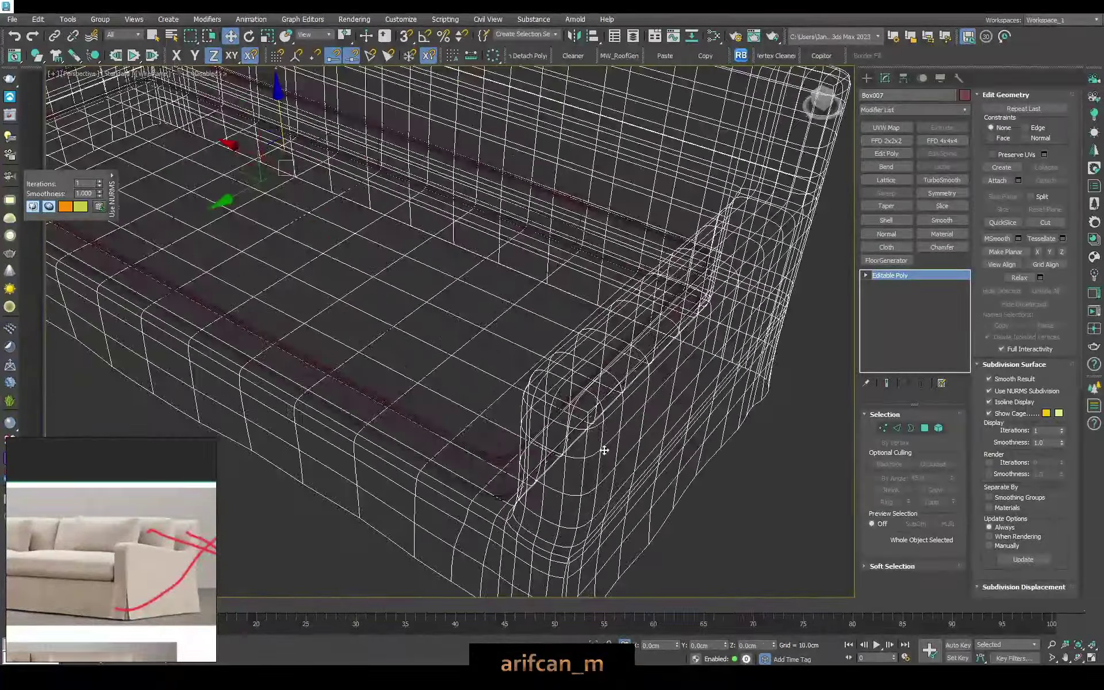
Clone the sofa into a separate copy
scroll(579, 365, "down", 5)
key("F3")
scroll(562, 370, "up", 3)
scroll(561, 371, "up", 2)
right_click(557, 365)
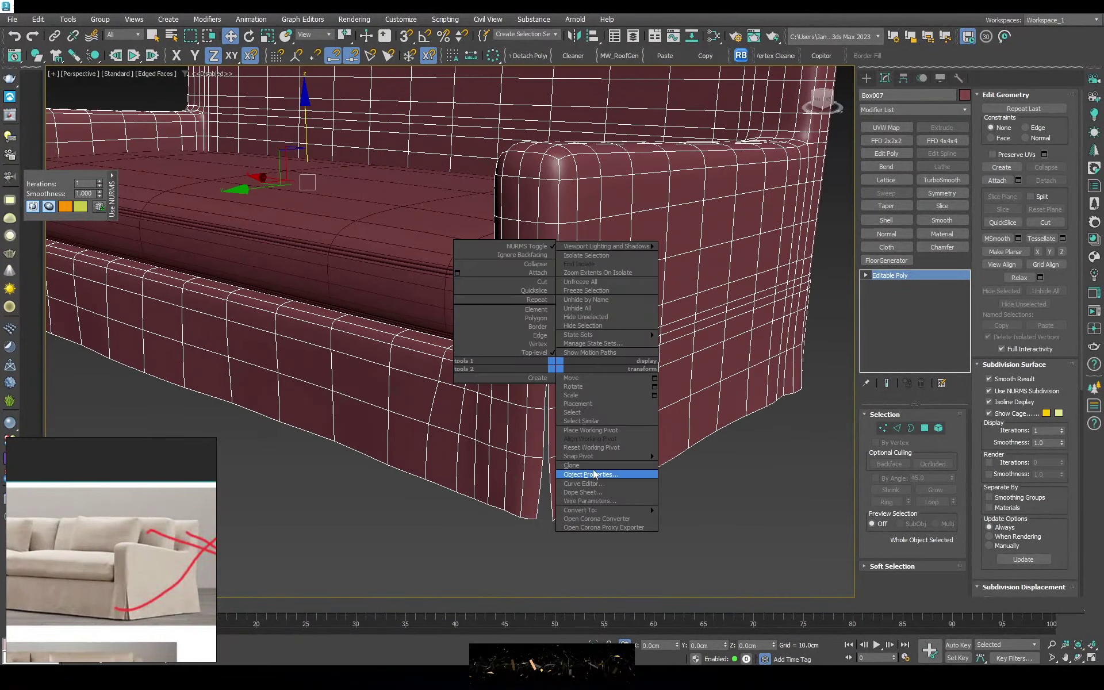
left_click(572, 465)
left_click(521, 380)
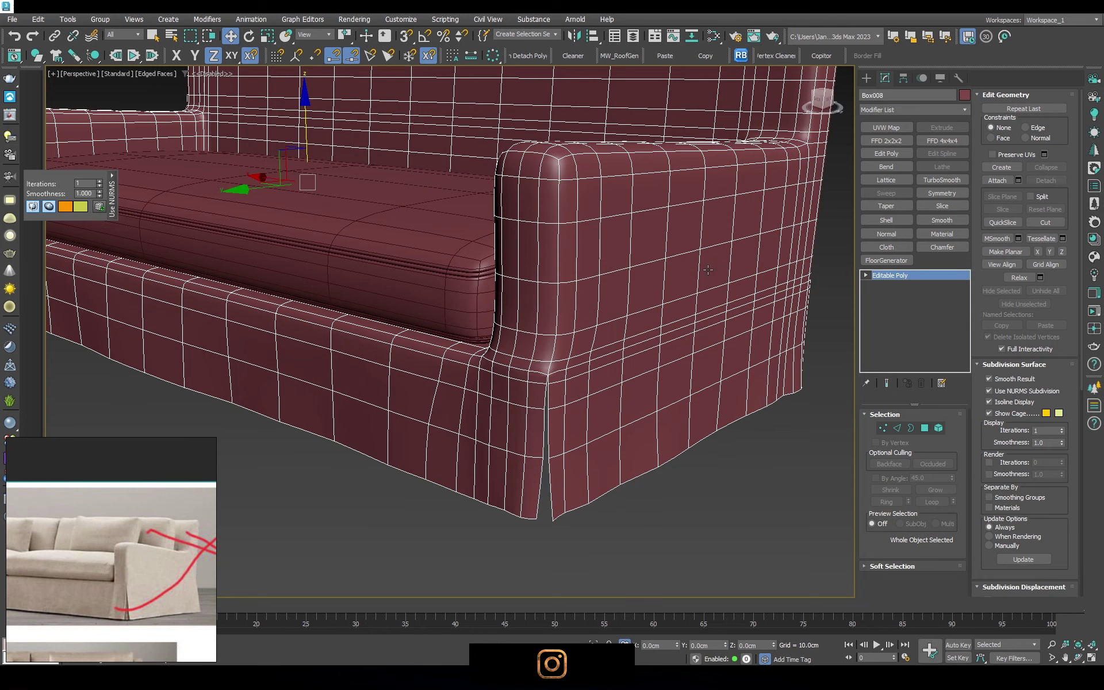
Delete every polygon of the copy except a small patch on the arm front
left_click(925, 428)
left_click_drag(553, 185, 563, 278)
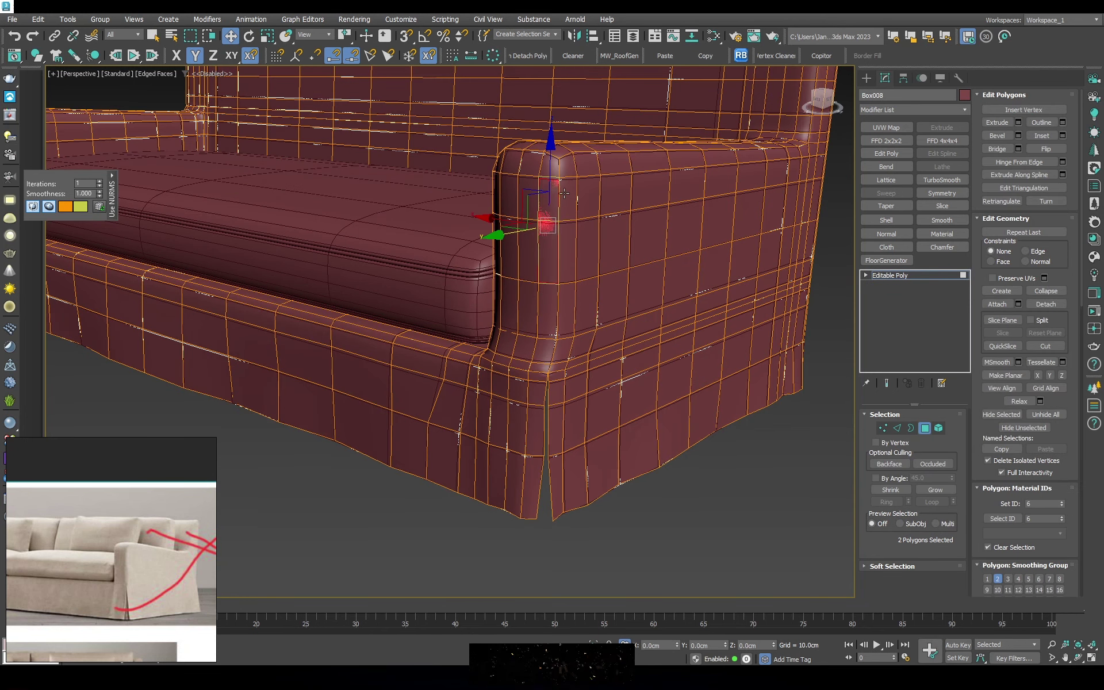
left_click_drag(558, 227, 565, 254)
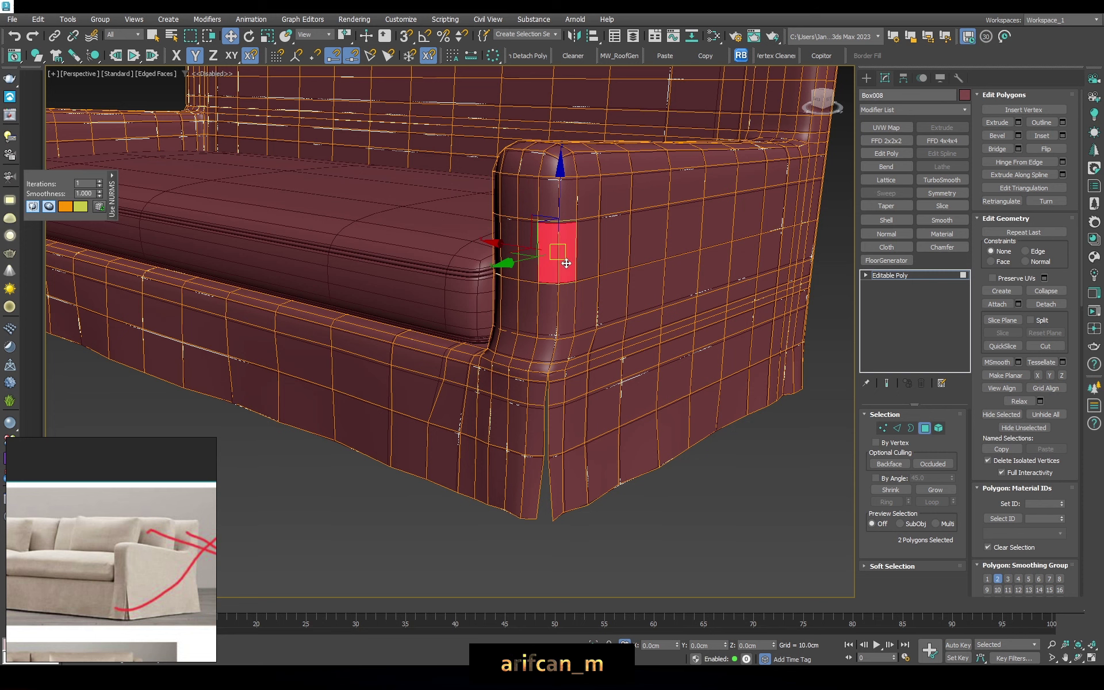
key("ctrl+i")
key("Delete")
key("4")
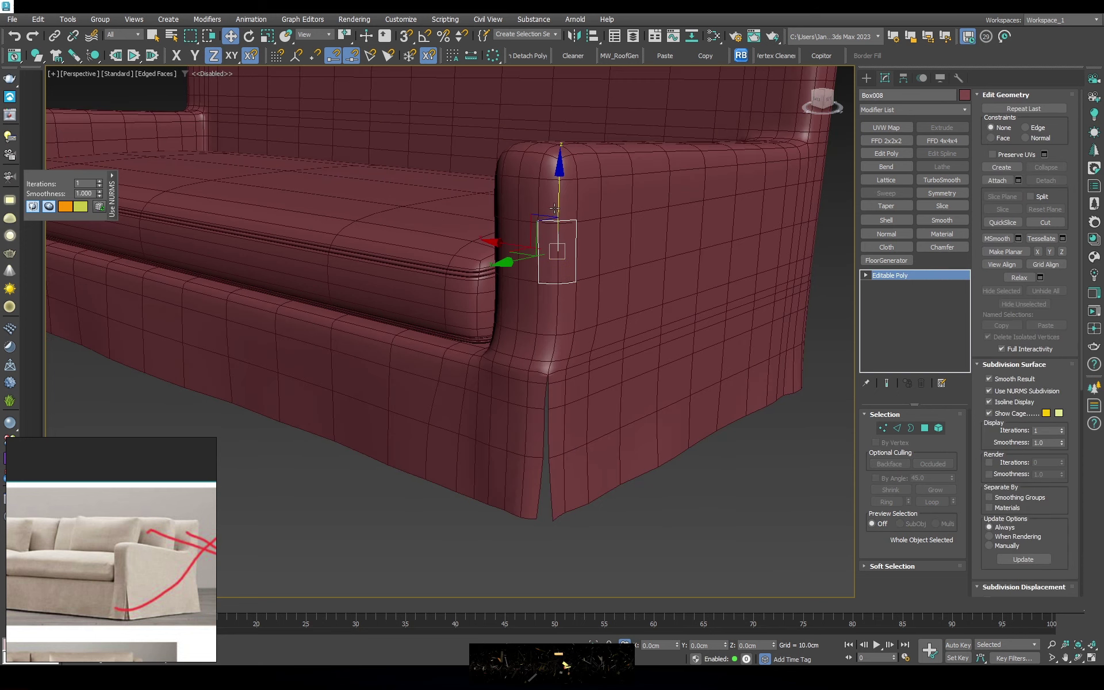
Put the patch in vertex editing and view it from beneath the sofa corner
scroll(557, 439, "up", 3)
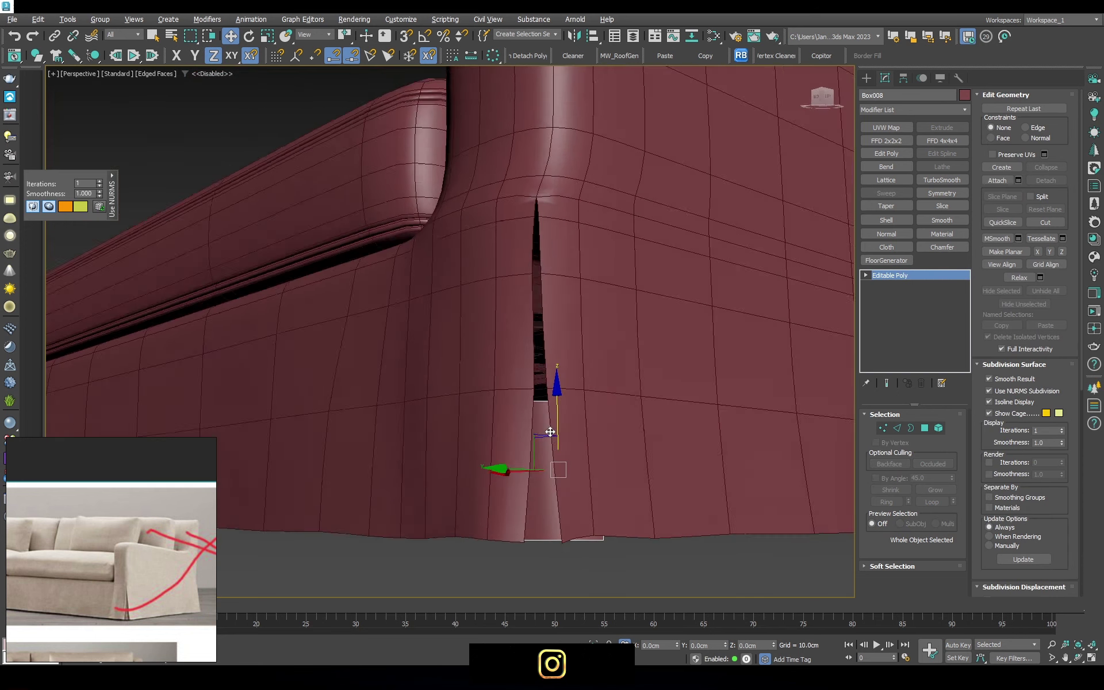
middle_click_drag(557, 439, 615, 476, "alt")
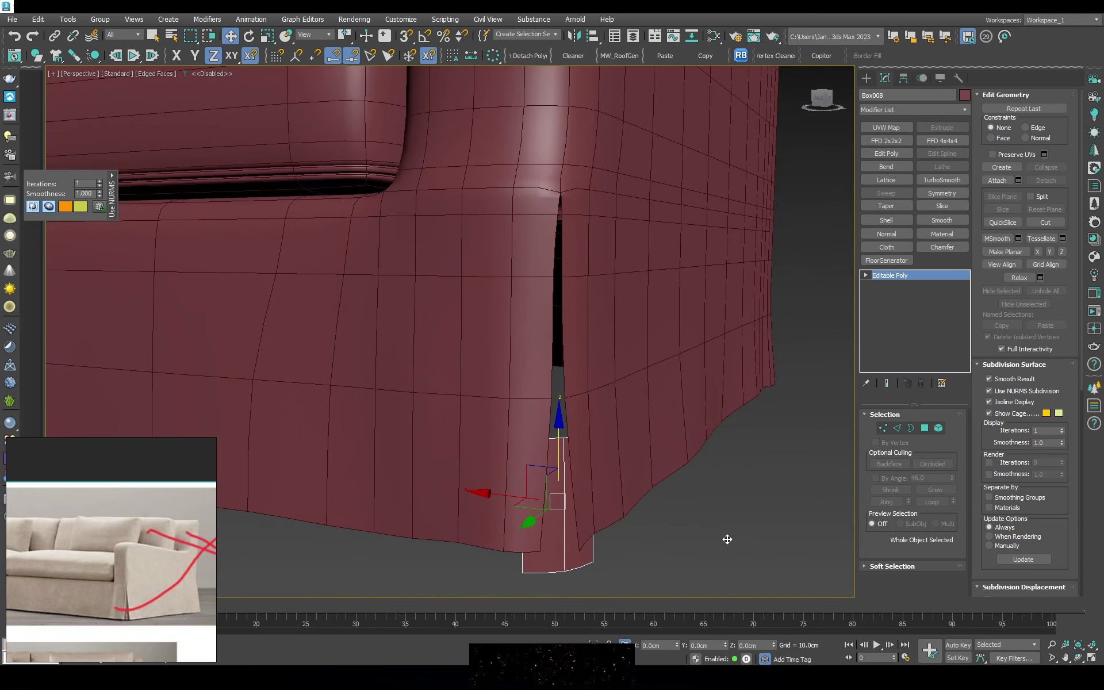
key("1")
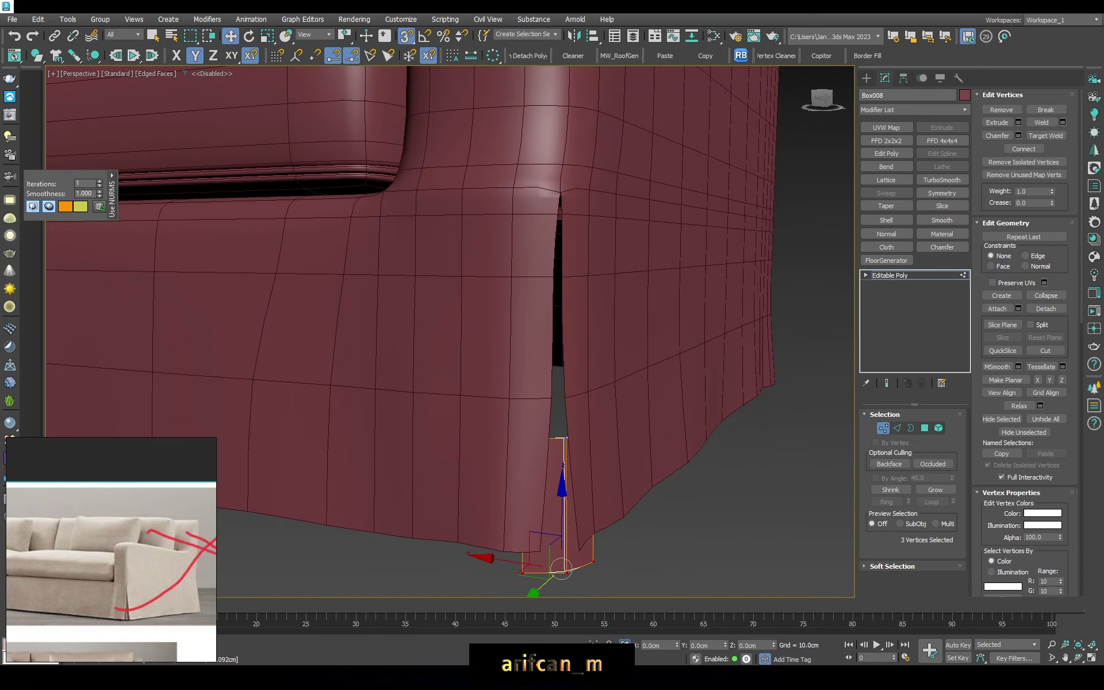
middle_click_drag(495, 443, 558, 432, "alt")
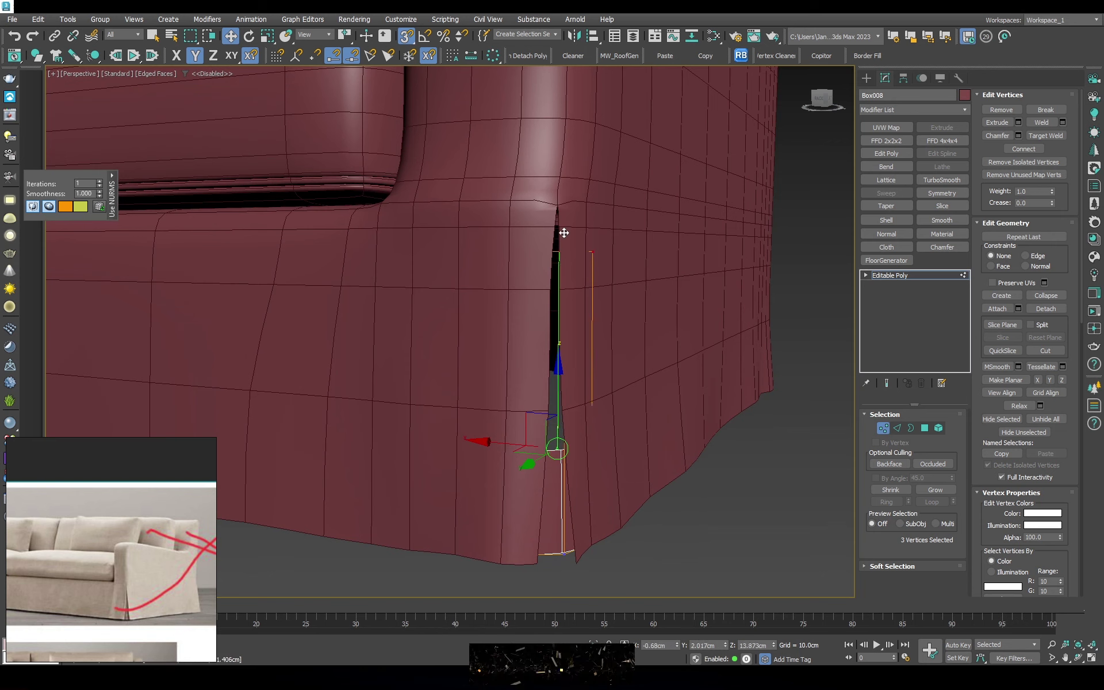
mouse_move(589, 200)
middle_mouse_down("alt")
mouse_move(540, 305)
mouse_move(575, 322)
middle_mouse_up("alt")
Nudge the patch's top polygon along Y and X to tuck it under the arm corner
key("2")
left_click(893, 278)
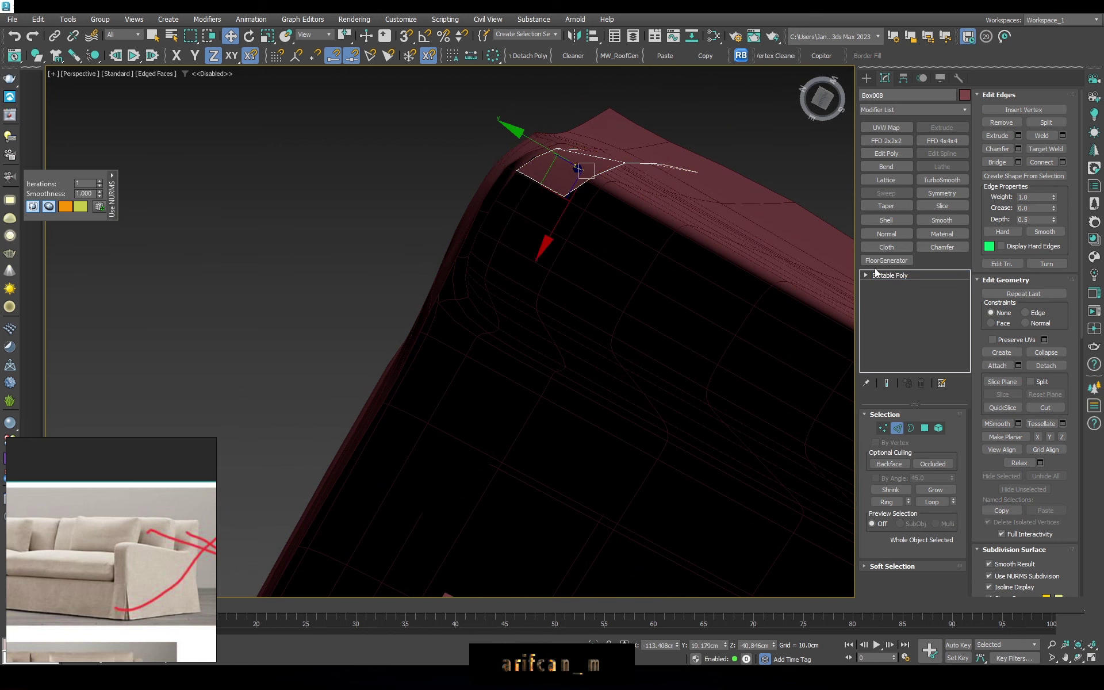
middle_click_drag(500, 190, 524, 163, "alt")
left_click_drag(533, 153, 516, 145)
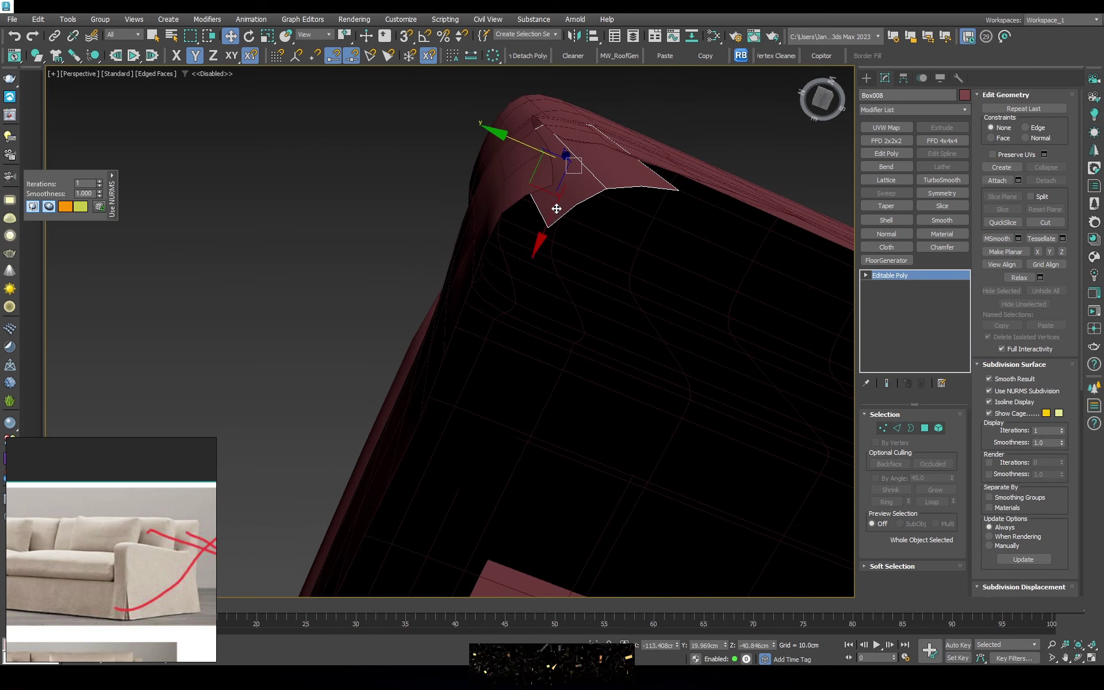
left_click_drag(557, 209, 545, 214)
left_click_drag(522, 153, 518, 153)
mouse_move(518, 153)
middle_mouse_down("alt")
mouse_move(552, 244)
mouse_move(613, 340)
mouse_move(601, 302)
mouse_move(538, 306)
mouse_move(554, 166)
mouse_move(510, 209)
mouse_move(552, 343)
mouse_move(599, 312)
mouse_move(591, 225)
mouse_move(575, 236)
mouse_move(531, 222)
mouse_move(562, 340)
middle_mouse_up("alt")
Check the patch's edges and return to object level, viewing the sofa front
key("2")
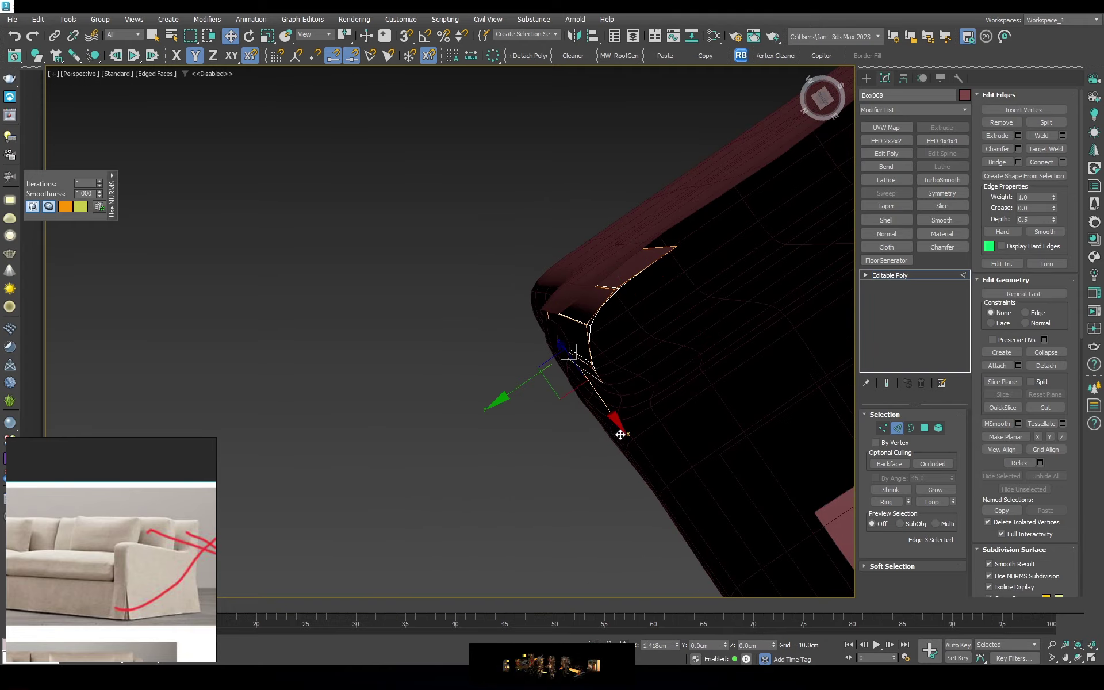
left_click(921, 275)
mouse_move(575, 345)
middle_mouse_down("alt")
mouse_move(569, 325)
mouse_move(619, 323)
middle_mouse_up("alt")
scroll(619, 324, "down", 3)
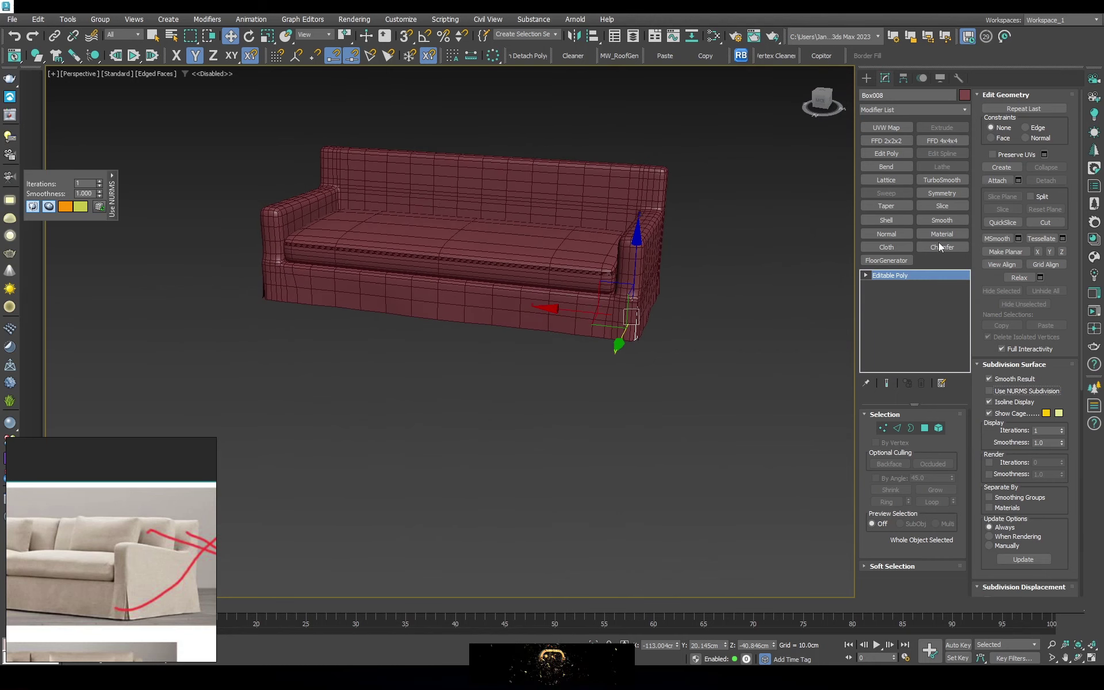
Mirror the patch with a Symmetry modifier flipped on Y and collapse it
left_click(954, 195)
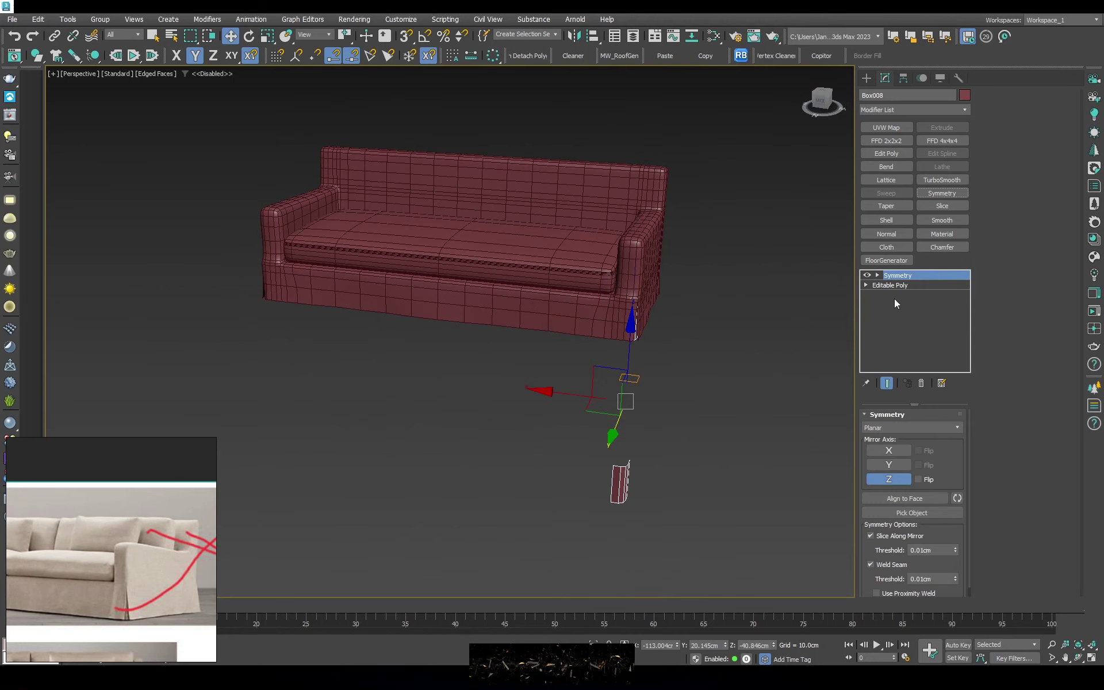
key("F3")
left_click(890, 465)
key("F3")
key("F3")
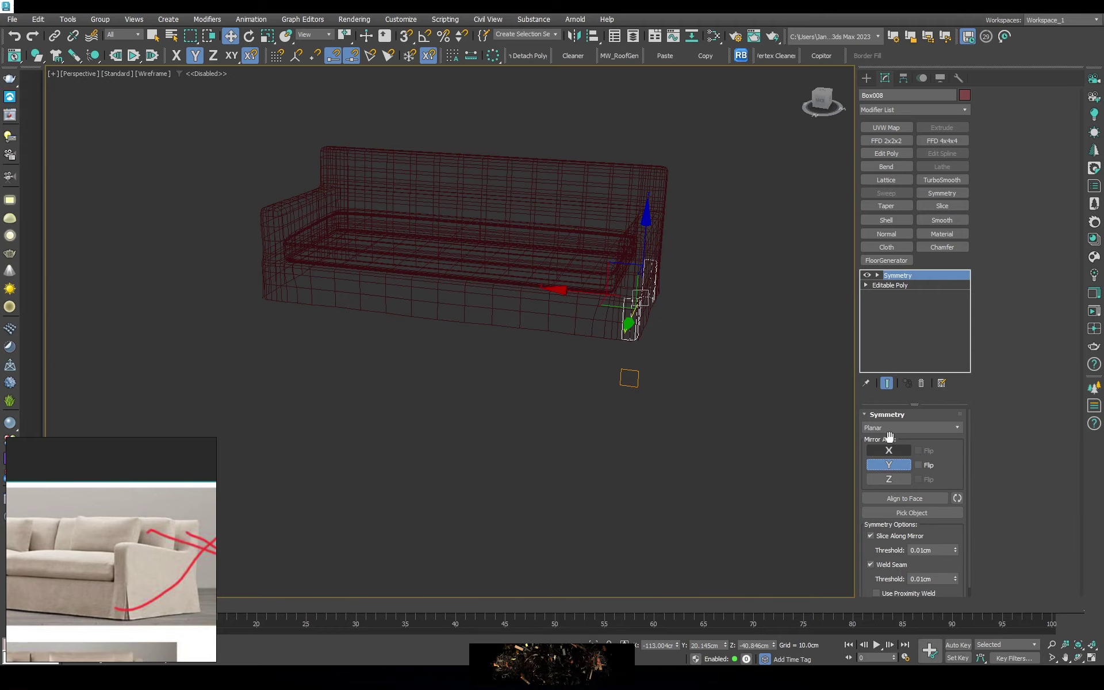
mouse_move(761, 312)
middle_mouse_down("alt")
mouse_move(711, 462)
mouse_move(577, 298)
middle_mouse_up("alt")
key("F3")
right_click(578, 298)
left_click(708, 451)
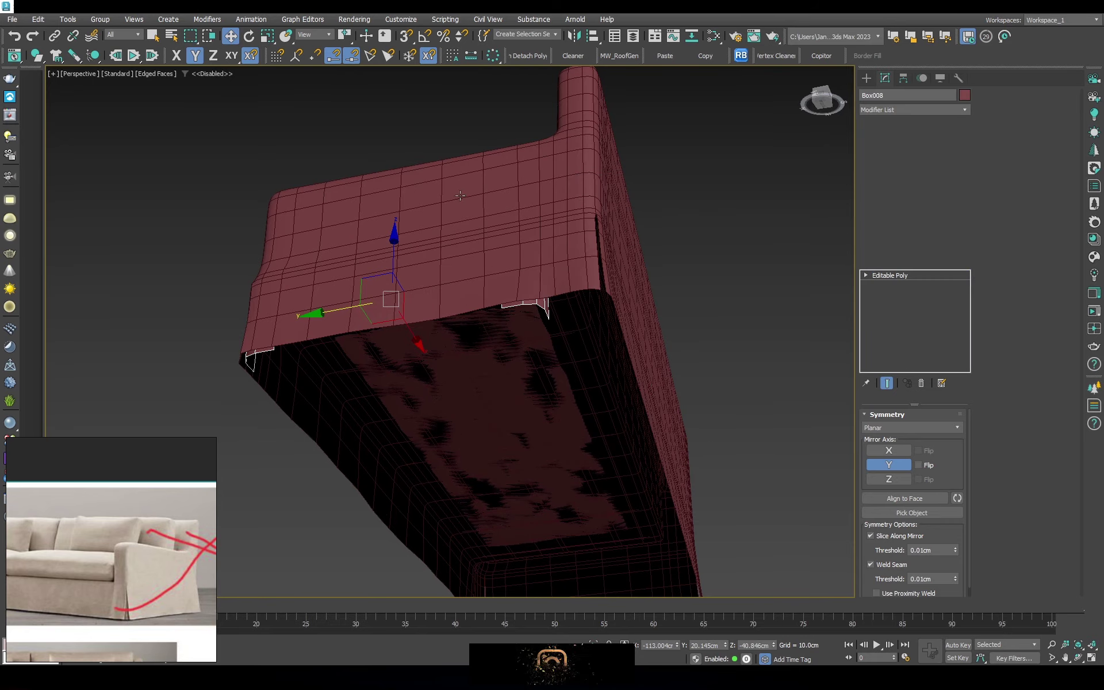
Inspect the patch's vertices at the arm corner, then return to object level
key("1")
mouse_move(708, 452)
middle_mouse_down("alt")
mouse_move(547, 249)
mouse_move(566, 278)
middle_mouse_up("alt")
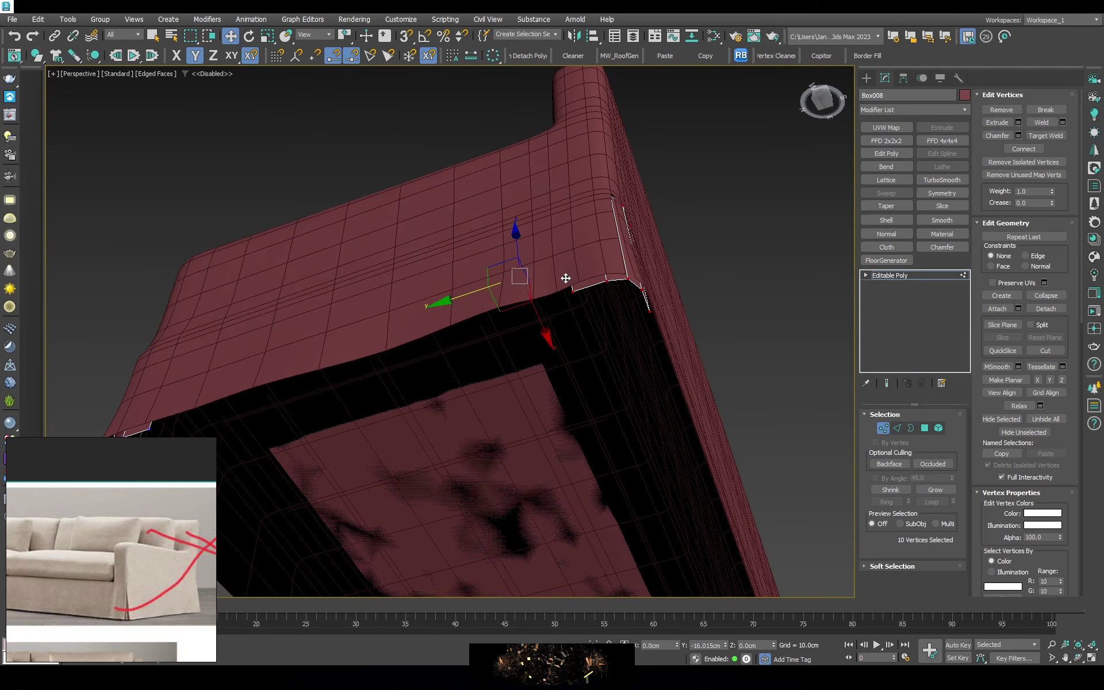
mouse_move(660, 270)
middle_mouse_down("alt")
mouse_move(594, 355)
mouse_move(600, 261)
mouse_move(591, 316)
middle_mouse_up("alt")
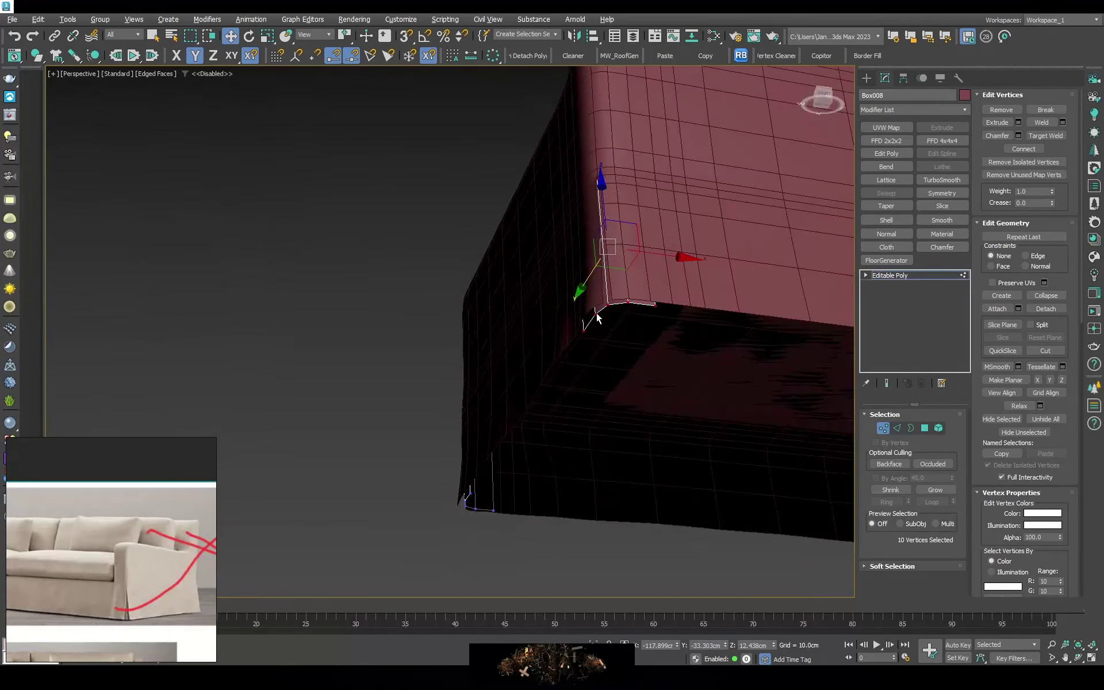
scroll(764, 363, "down", 5)
mouse_move(765, 363)
middle_mouse_down("alt")
mouse_move(592, 254)
mouse_move(543, 188)
mouse_move(583, 280)
mouse_move(690, 276)
middle_mouse_up("alt")
scroll(580, 252, "up", 5)
left_click(906, 275)
scroll(632, 317, "down", 5)
scroll(632, 317, "down", 3)
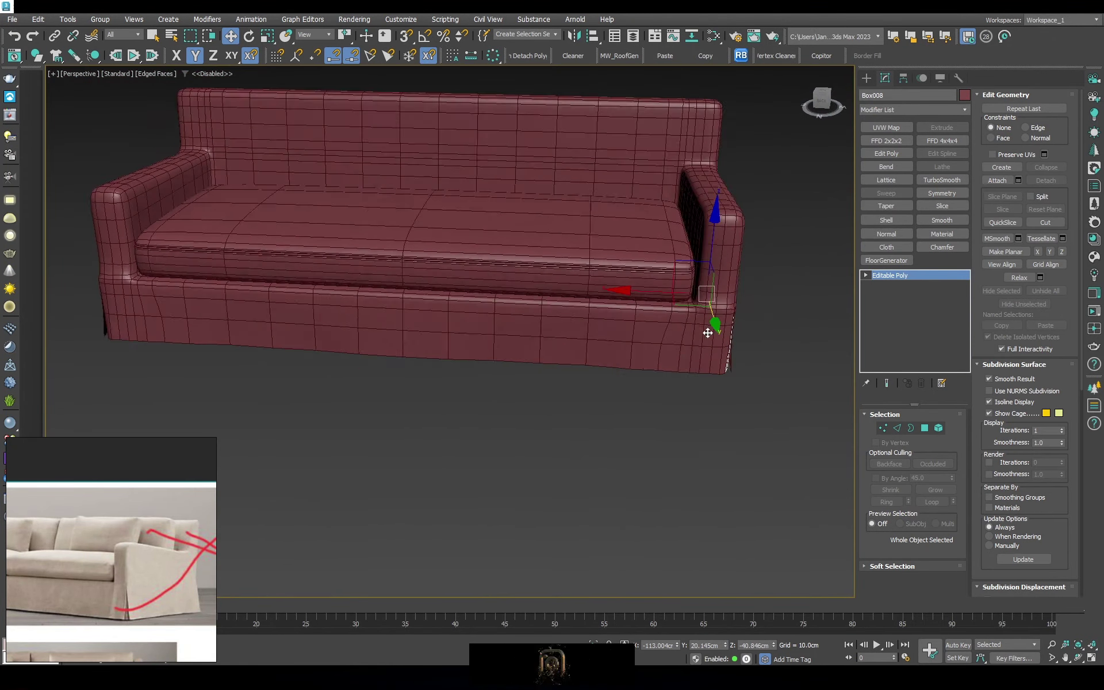
Add a Symmetry modifier to the sofa body on X with its mirror plane at X=0
left_click(942, 194)
key("F3")
left_click(889, 479)
left_click(899, 451)
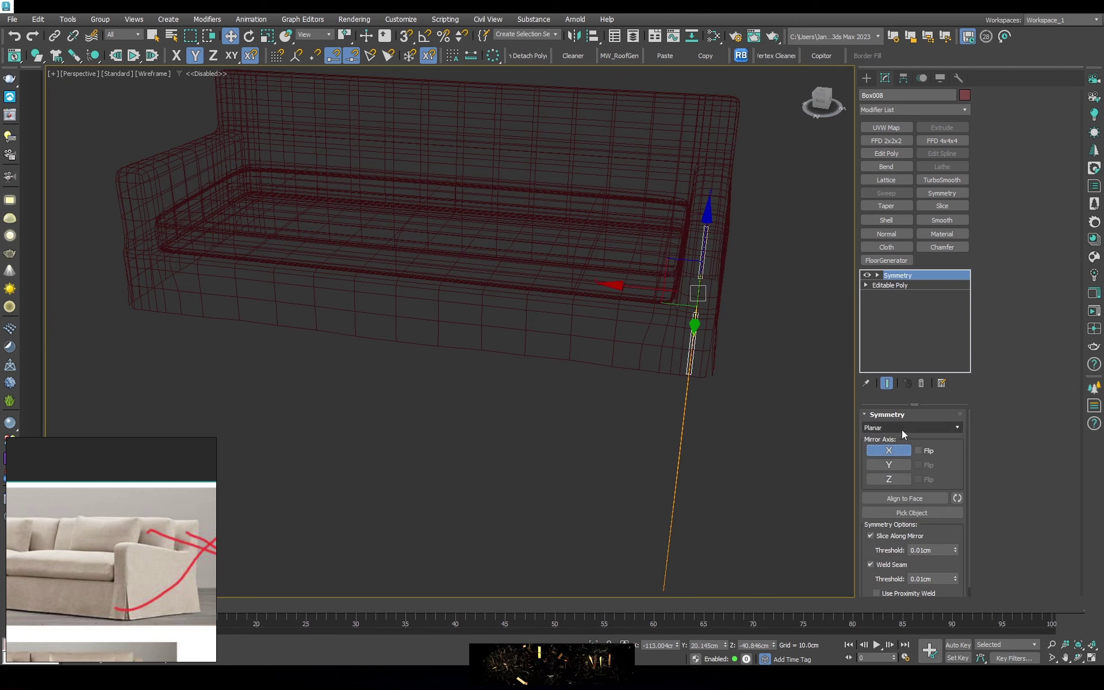
left_click_drag(624, 401, 410, 343)
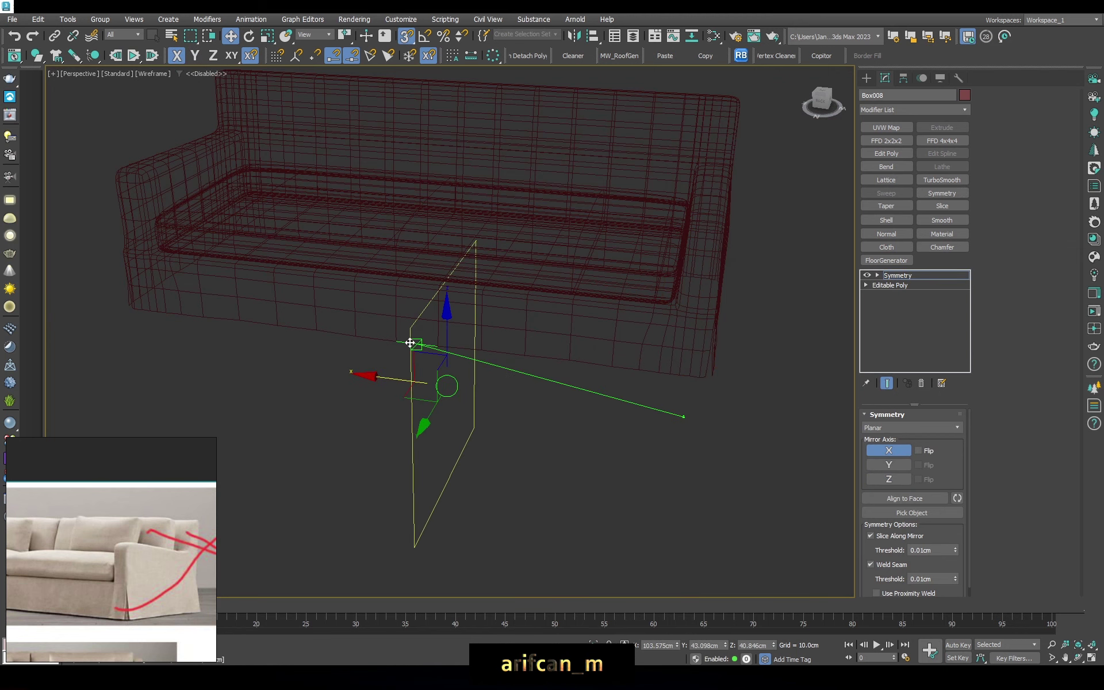
right_click(679, 645)
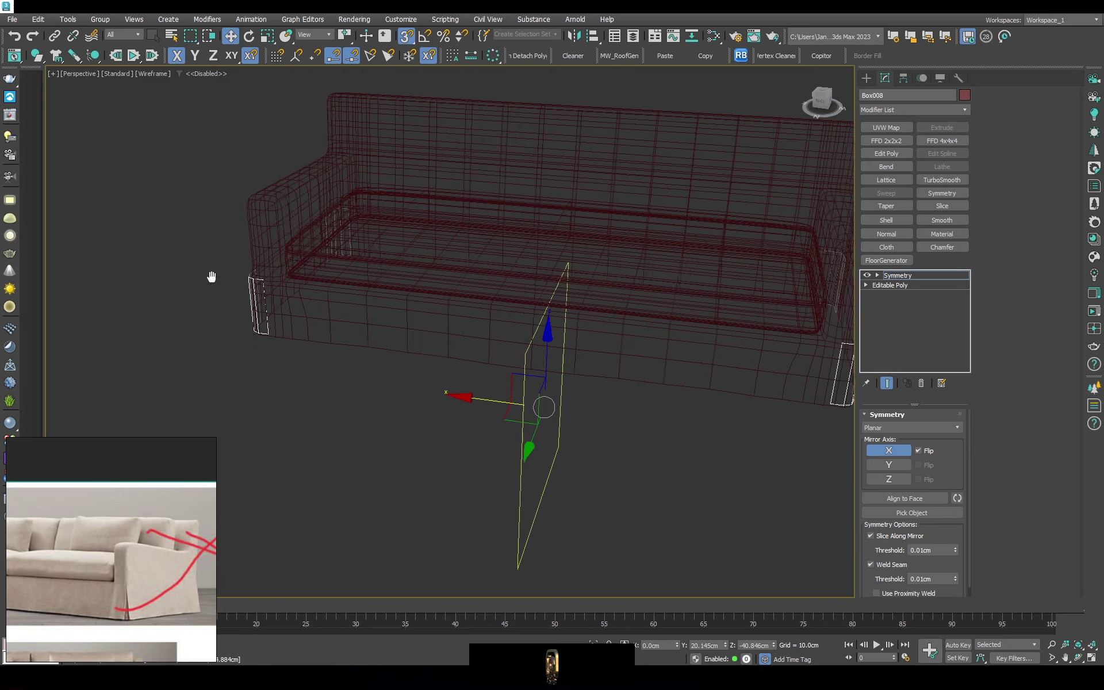
Fine-tune the mirror plane position and return to shaded view with edges
scroll(399, 289, "up", 3)
middle_click_drag(399, 289, 487, 351)
middle_click_drag(685, 496, 537, 382, "alt")
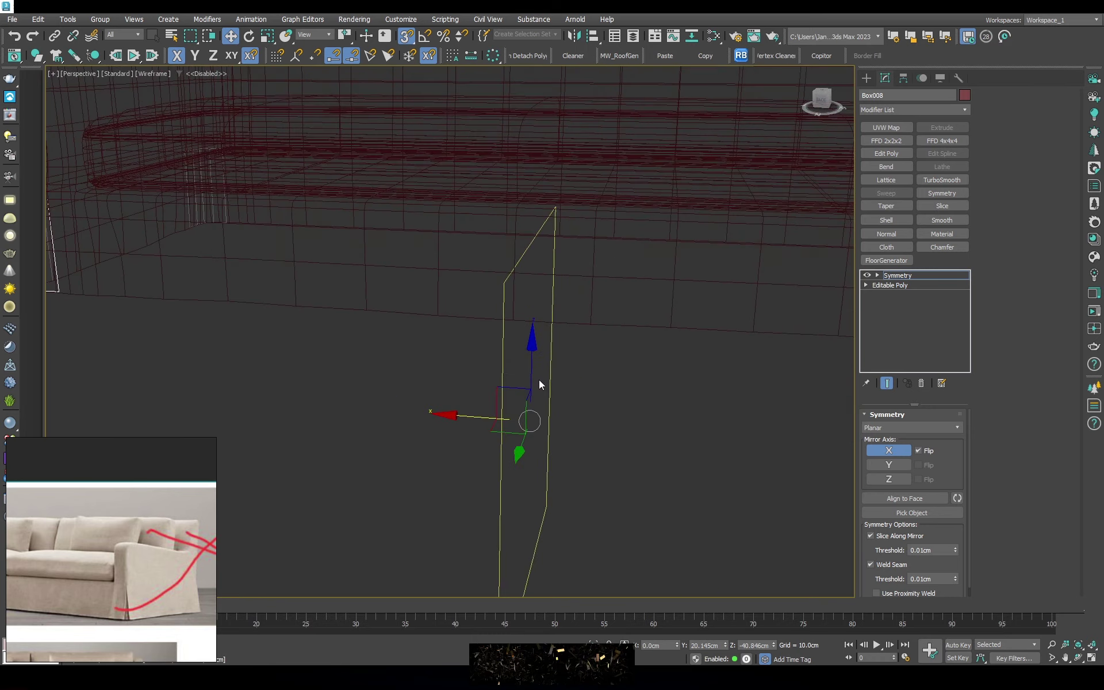
scroll(537, 382, "down", 3)
left_click_drag(462, 456, 516, 371)
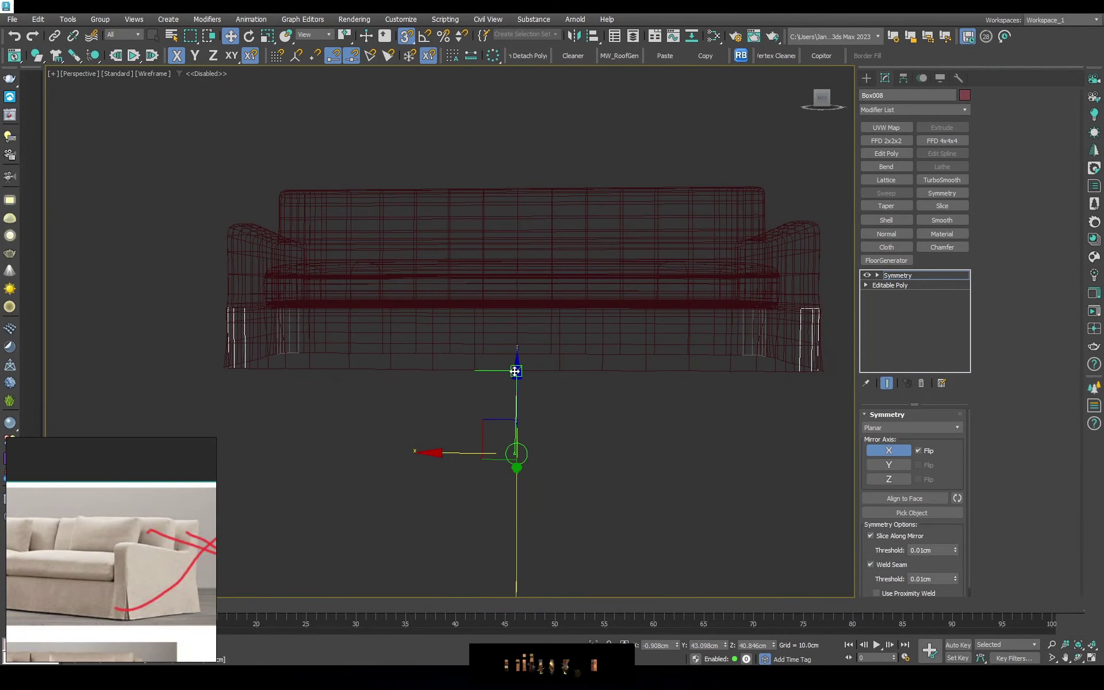
key("F3")
right_click(463, 353)
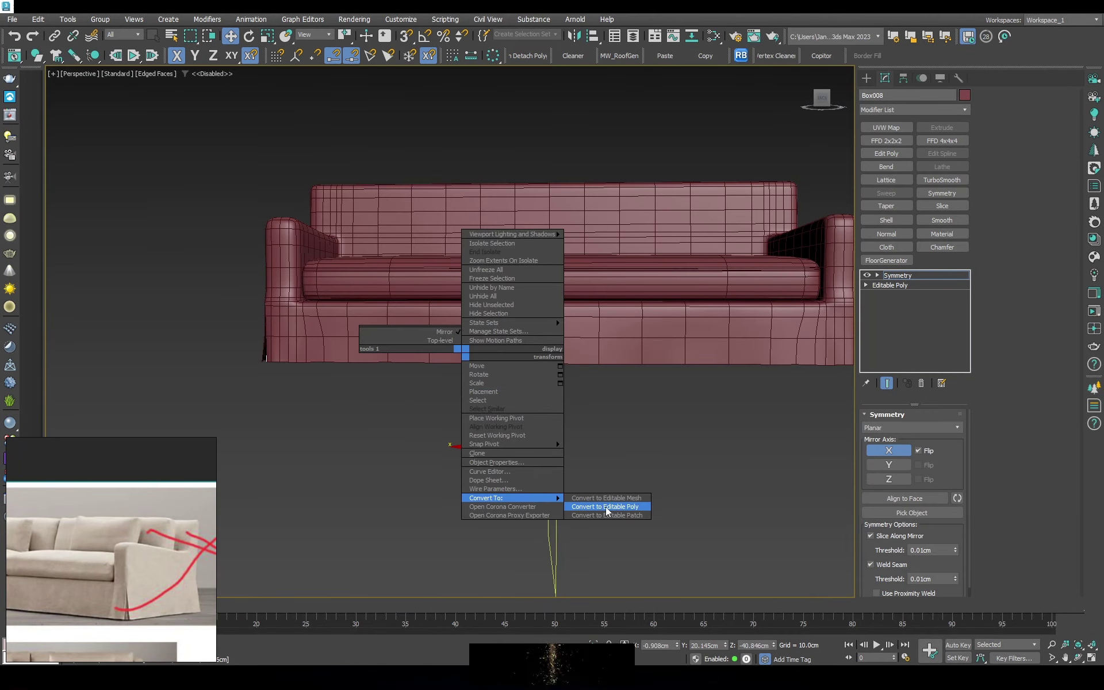
Collapse the sofa body to Editable Poly and center its pivot to the object
left_click(607, 507)
mouse_move(607, 511)
middle_mouse_down("alt")
mouse_move(283, 308)
mouse_move(678, 634)
middle_mouse_up("alt")
middle_click_drag(671, 558, 887, 189, "alt")
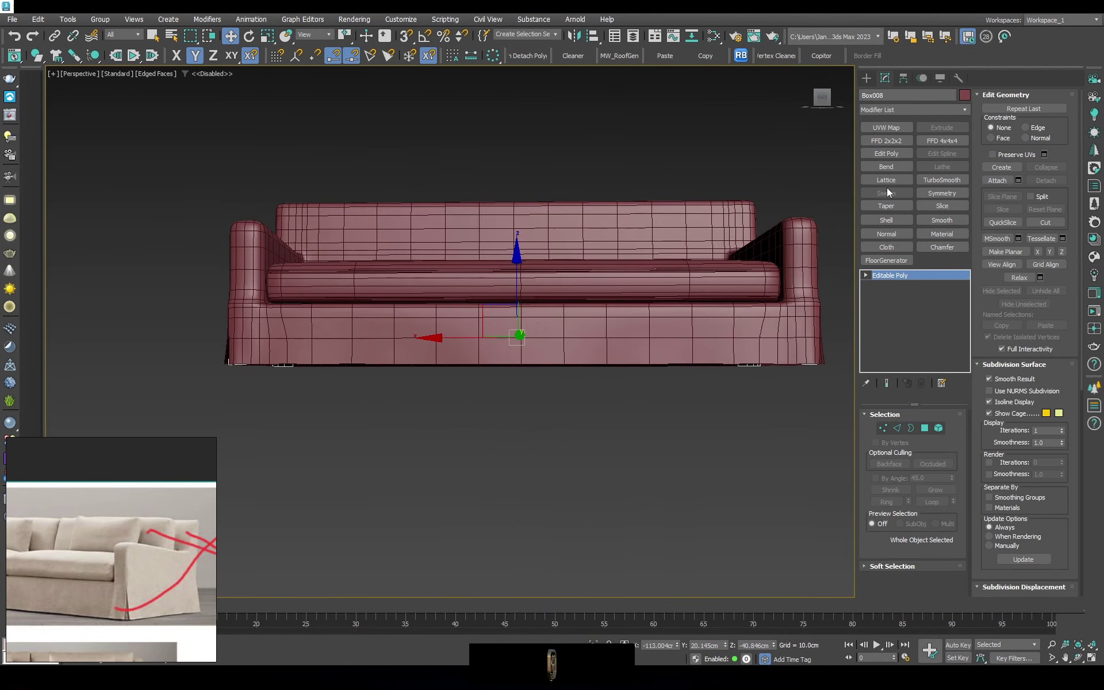
left_click(902, 78)
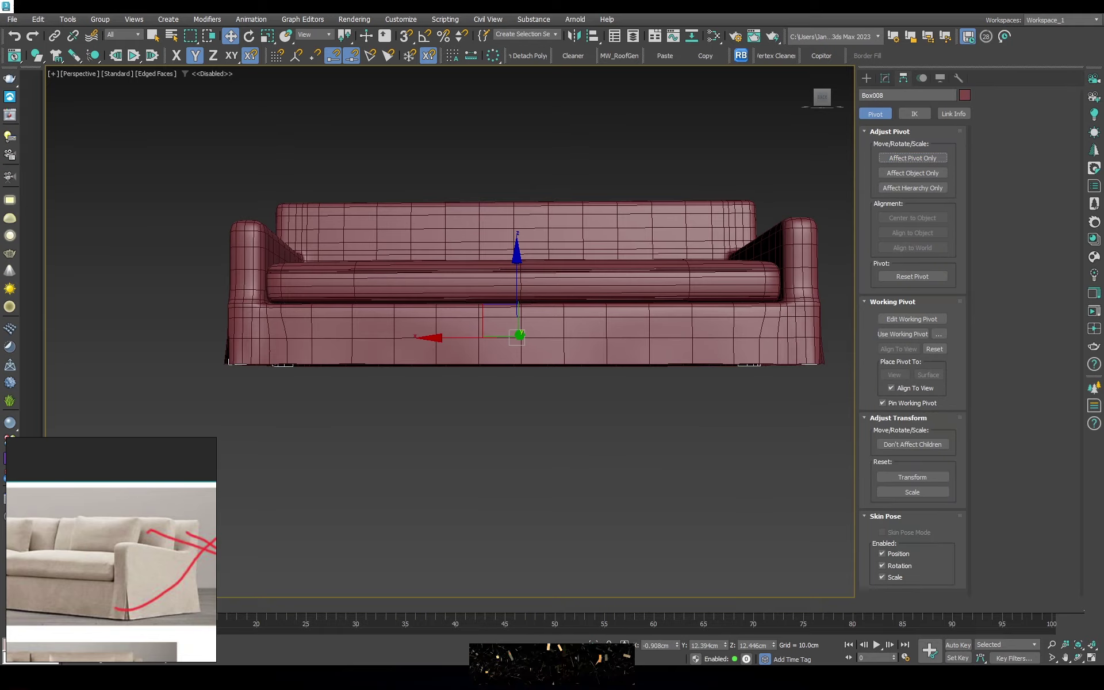
mouse_move(488, 407)
middle_mouse_down("alt")
mouse_move(710, 323)
mouse_move(661, 328)
mouse_move(637, 289)
mouse_move(267, 270)
mouse_move(406, 406)
middle_mouse_up("alt")
scroll(406, 407, "up", 5)
mouse_move(420, 316)
middle_mouse_down("alt")
mouse_move(626, 558)
mouse_move(491, 402)
mouse_move(633, 322)
middle_mouse_up("alt")
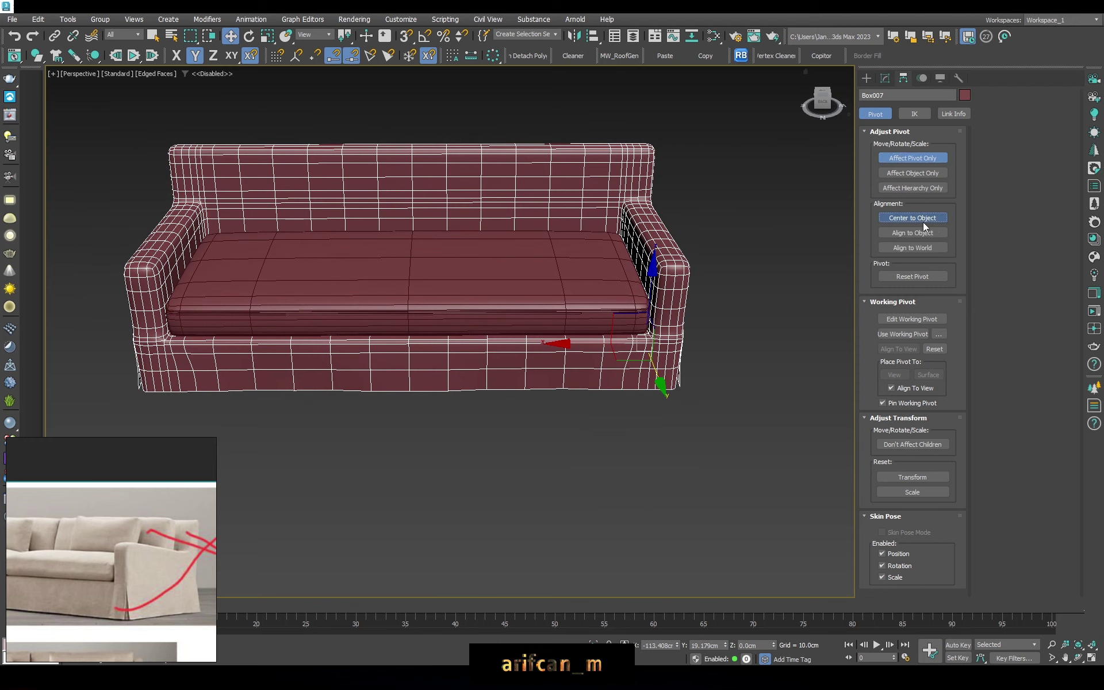
left_click(923, 220)
left_click(912, 161)
Select and inspect the seat cushion, sofa body and frame from several angles
left_click(527, 278)
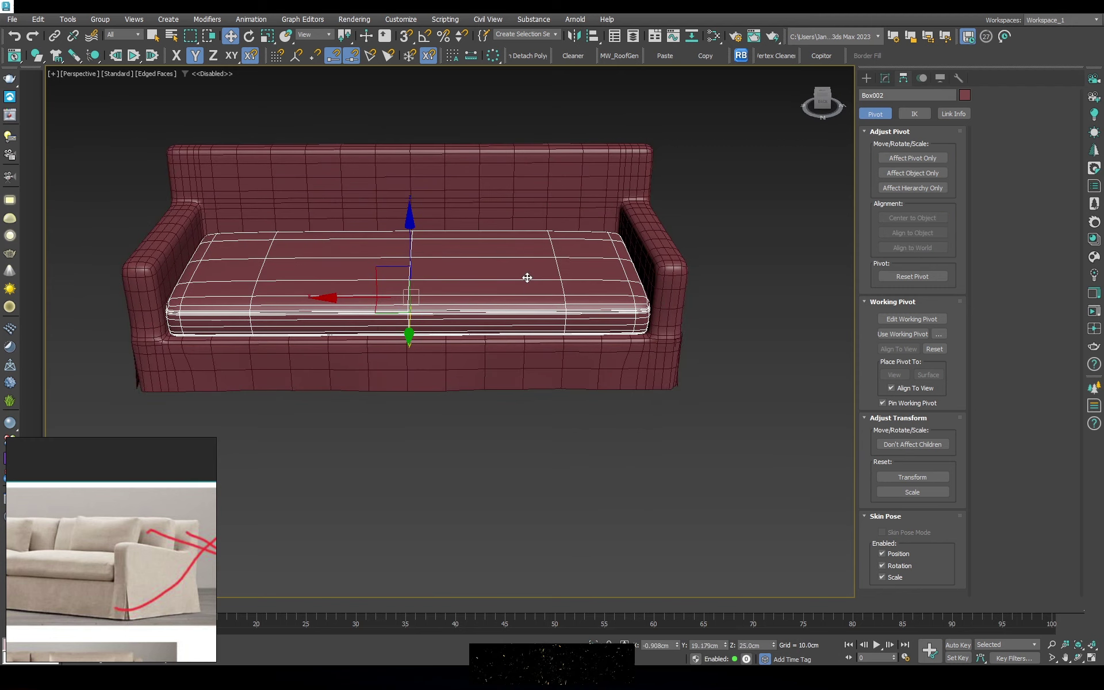
mouse_move(593, 512)
middle_mouse_down("alt")
mouse_move(513, 377)
mouse_move(685, 293)
middle_mouse_up("alt")
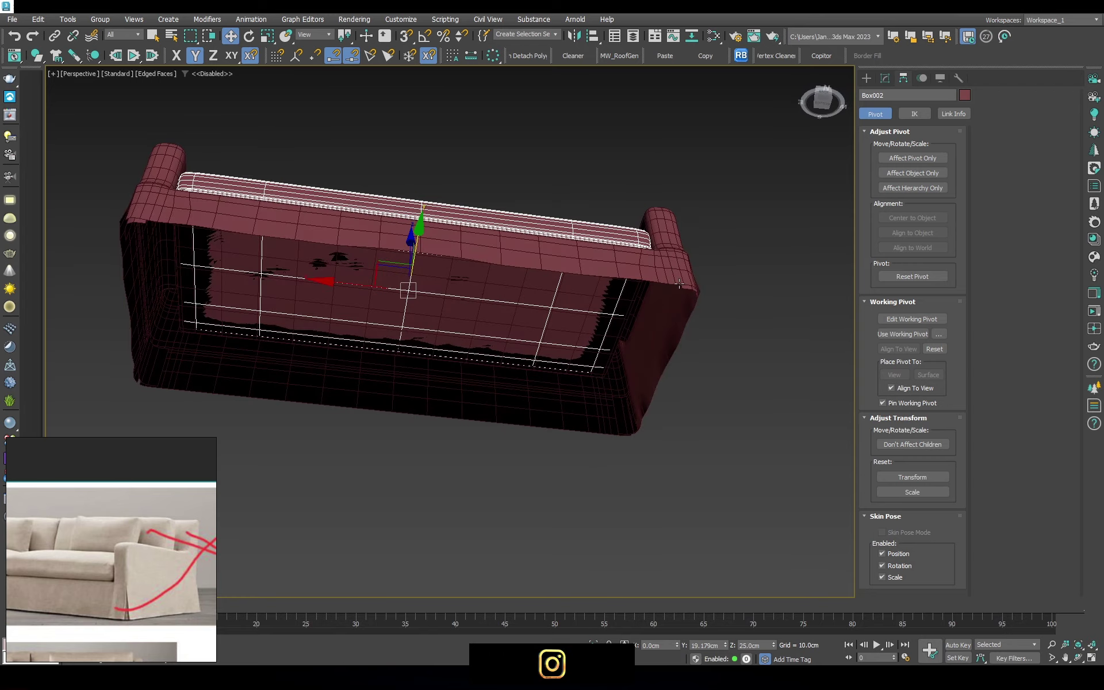
left_click(693, 290)
middle_click_drag(526, 382, 563, 342, "alt")
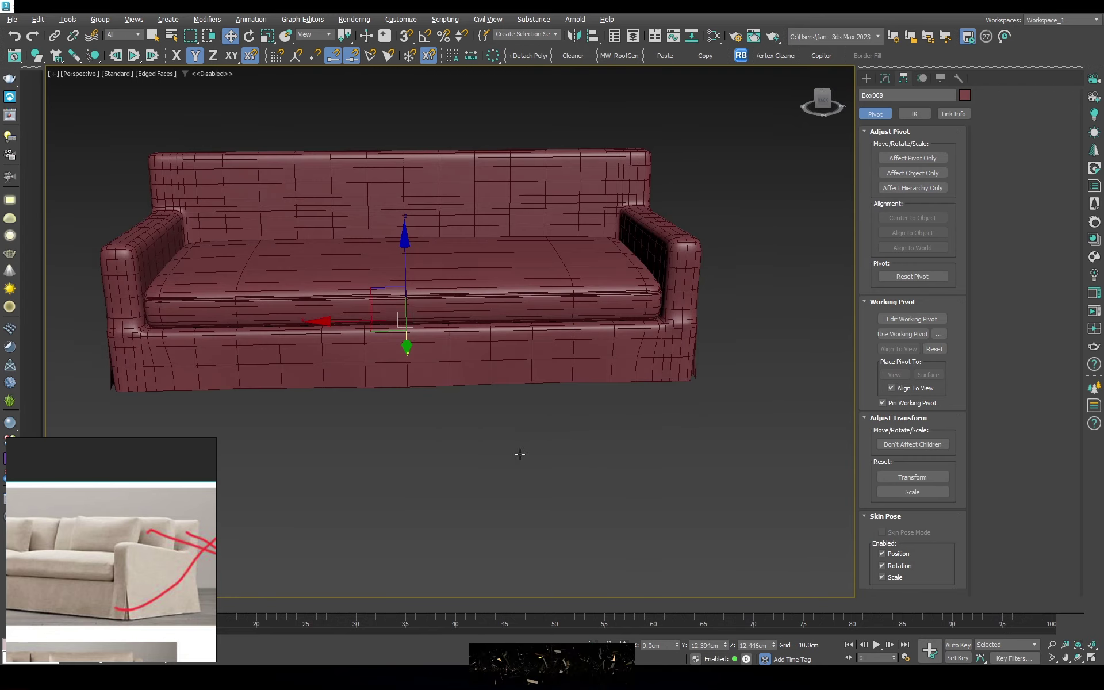
scroll(564, 341, "up", 3)
scroll(564, 341, "down", 2)
left_click(603, 374)
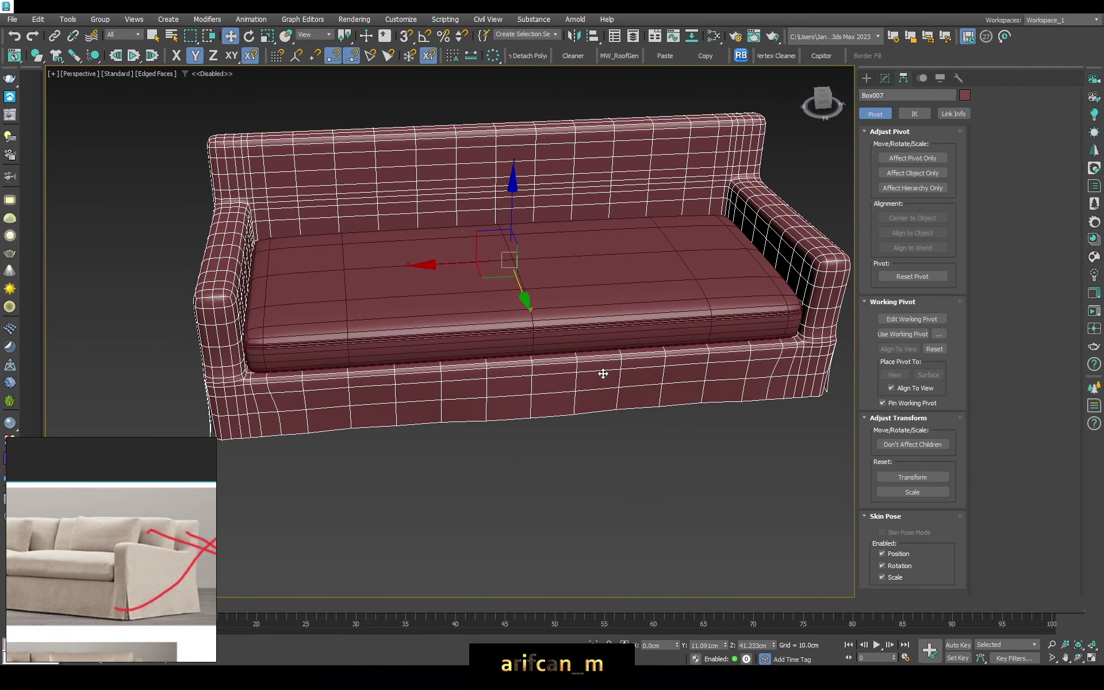
left_click(635, 451)
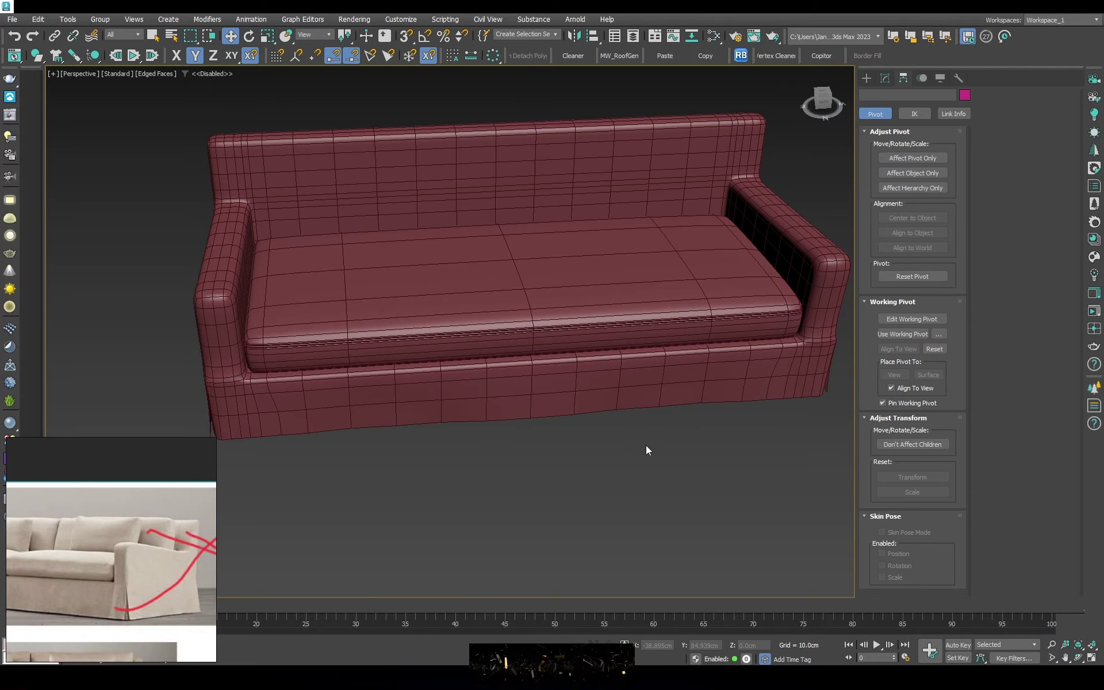
left_click(546, 381)
mouse_move(547, 380)
middle_mouse_down("alt")
mouse_move(510, 394)
mouse_move(551, 398)
mouse_move(530, 476)
mouse_move(608, 376)
mouse_move(575, 287)
middle_mouse_up("alt")
Select all three sofa pieces, then select just the seat cushion
left_click(529, 476)
left_click(609, 376)
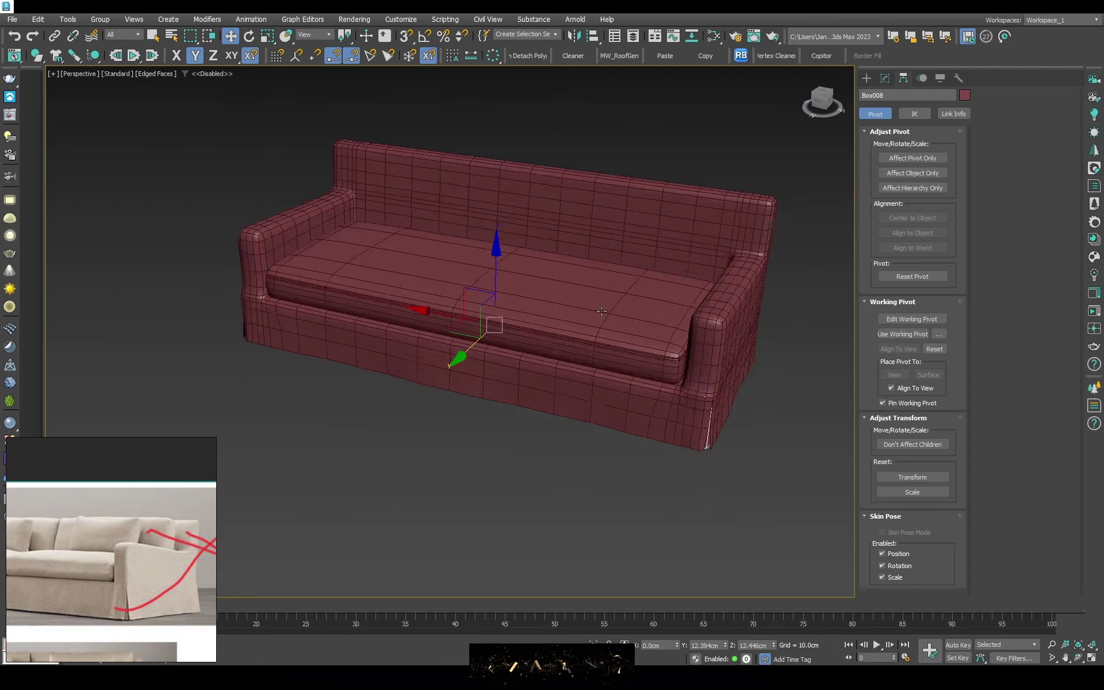
scroll(575, 288, "down", 2)
left_click_drag(311, 155, 696, 243)
mouse_move(696, 243)
middle_mouse_down("alt")
mouse_move(613, 257)
mouse_move(522, 294)
middle_mouse_up("alt")
left_click(614, 256)
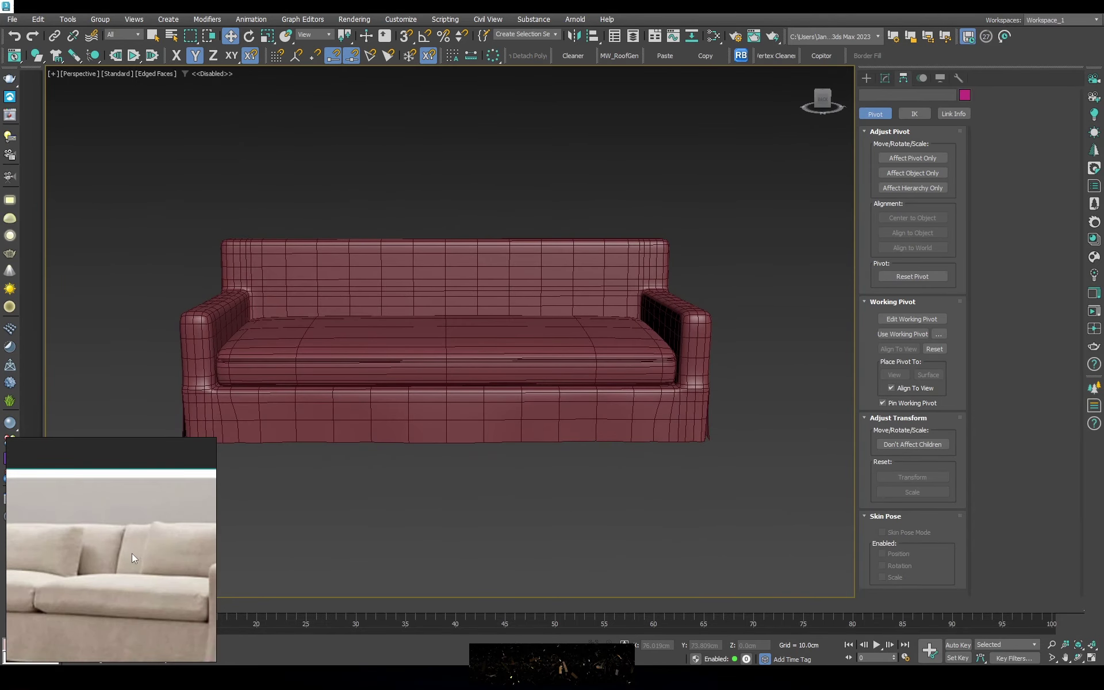
left_click(437, 351)
middle_click_drag(438, 351, 465, 349, "alt")
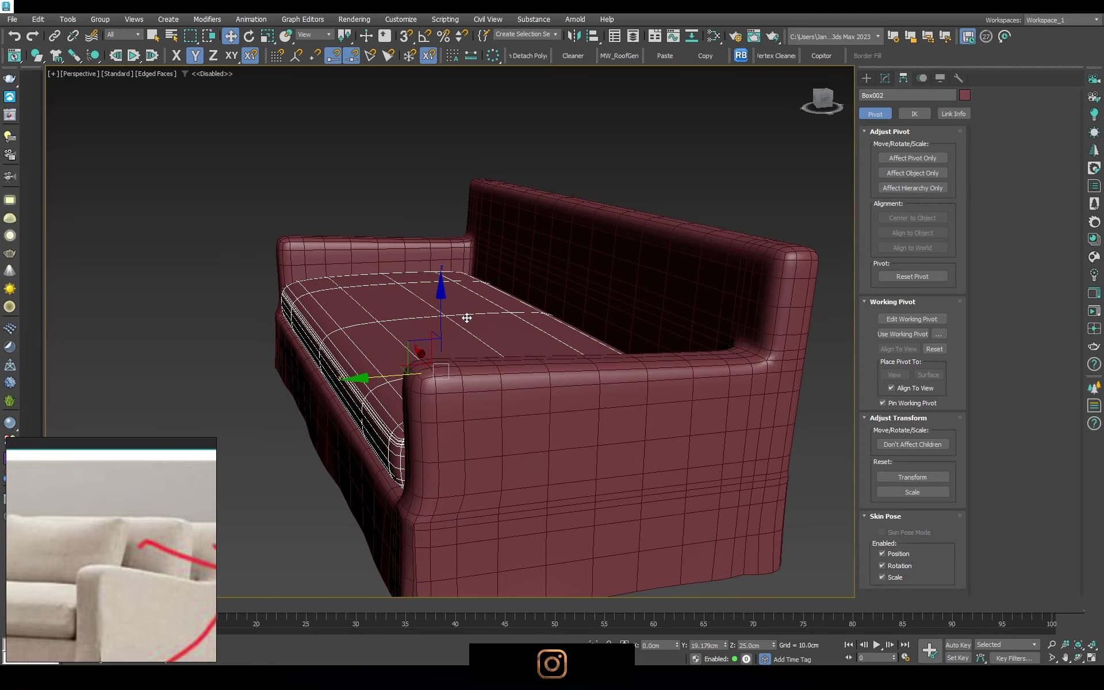
Rotate-clone the seat cushion upright with angle snap and mirror the copy on Z
key("e")
left_click_drag(461, 296, 413, 278)
key("a")
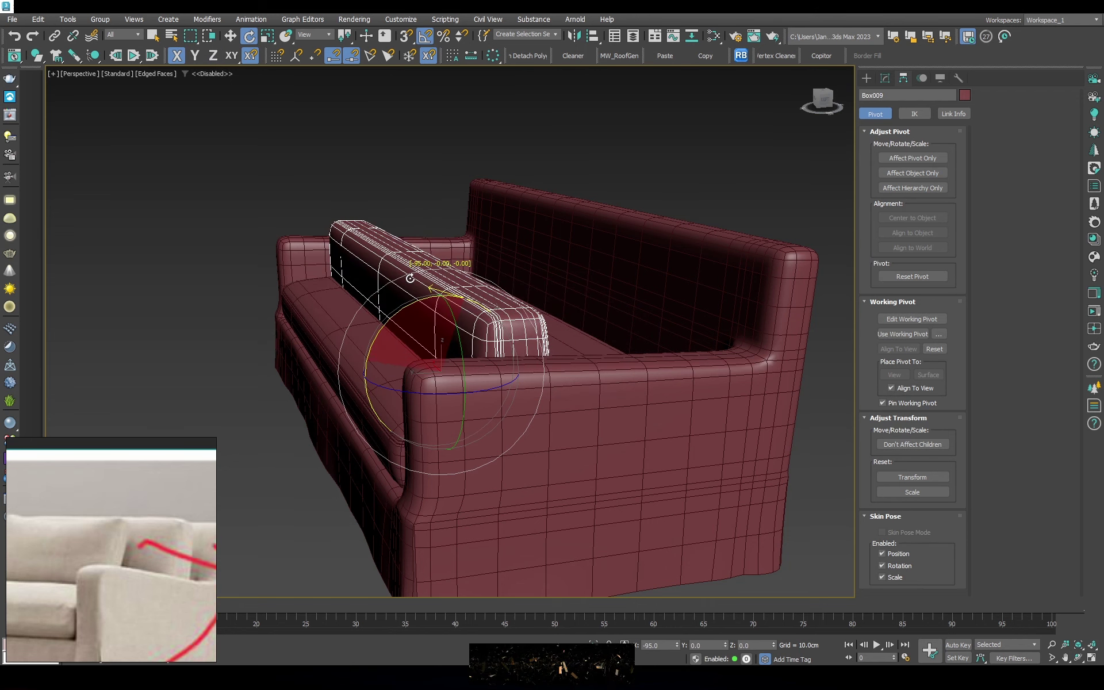
left_click(553, 387)
key("w")
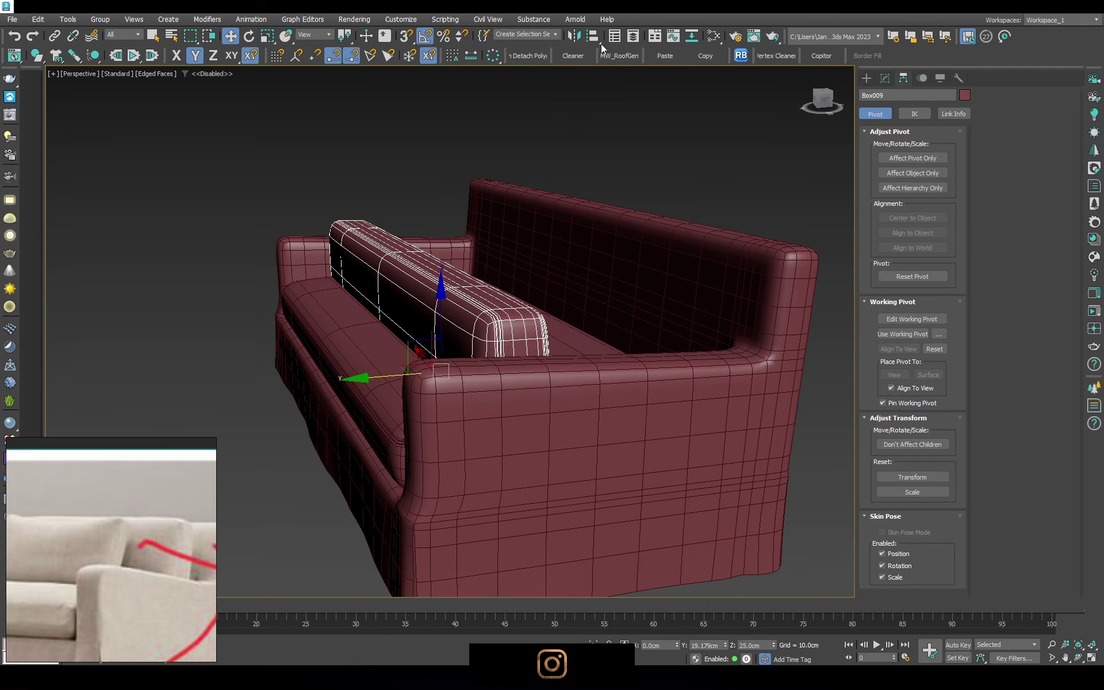
left_click(574, 35)
left_click(535, 305)
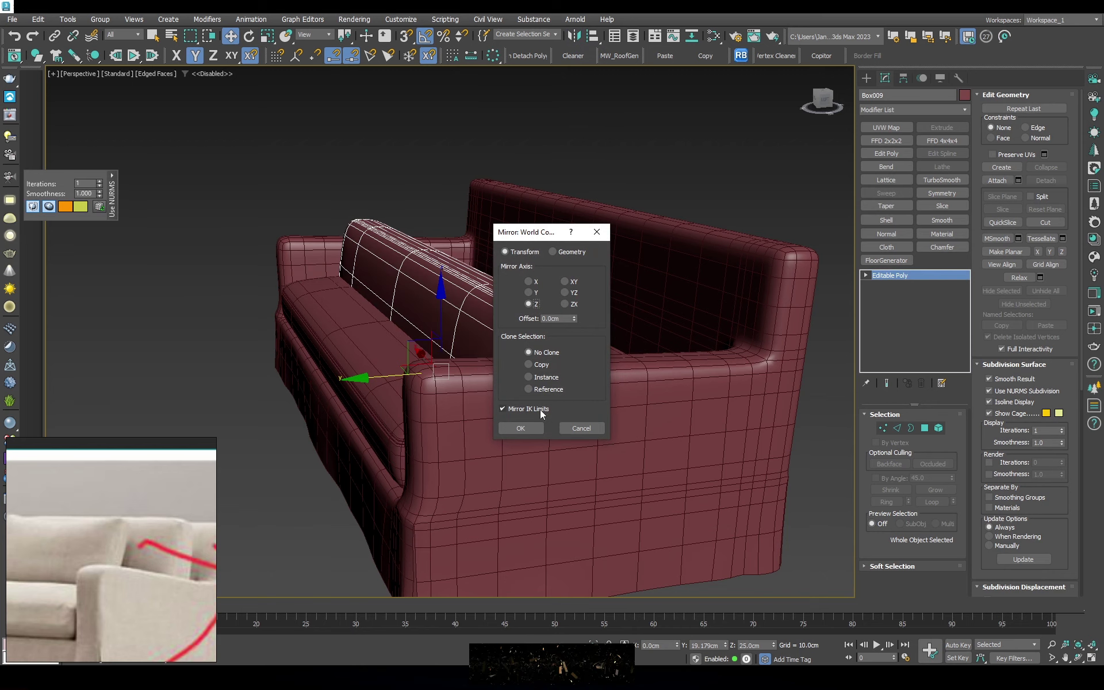
left_click(520, 428)
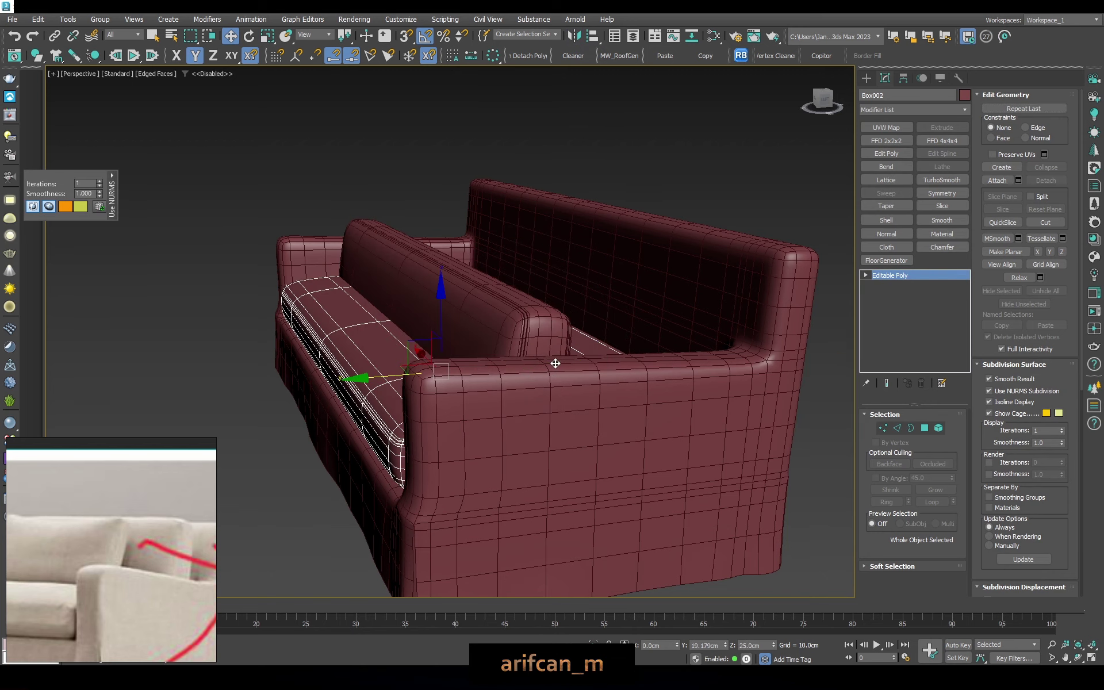
In the left view, turn off NURMS smoothing and move the cushion against the backrest
key("f")
scroll(454, 352, "down", 3)
key("l")
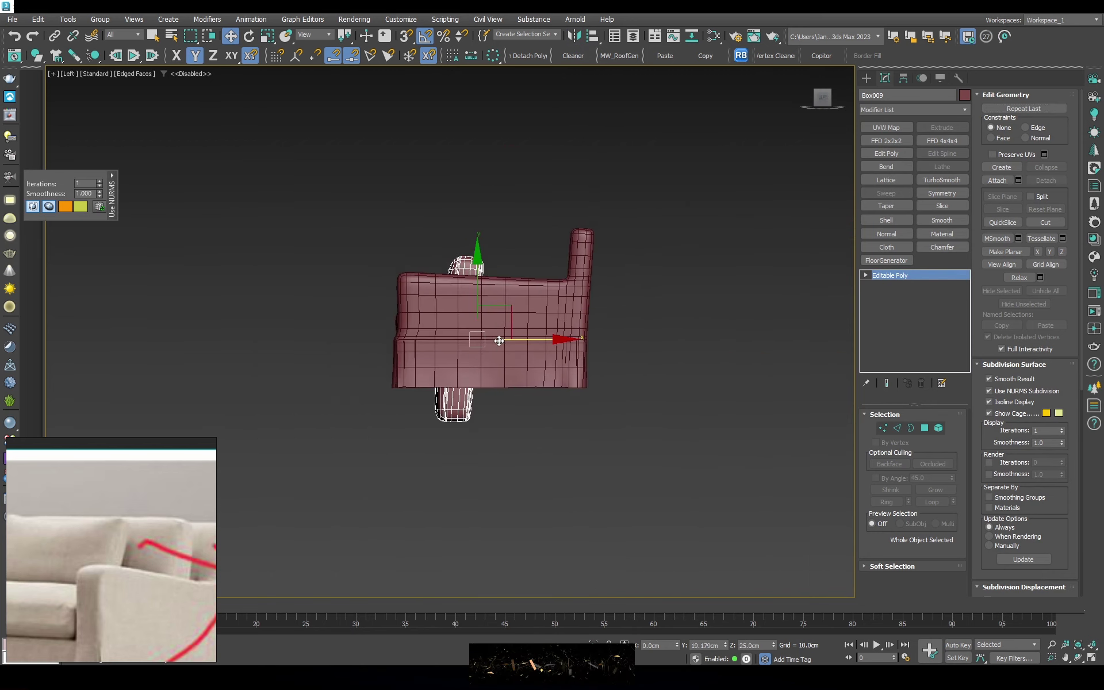
key("F3")
scroll(383, 397, "up", 3)
left_click(990, 391)
left_click_drag(389, 398, 542, 349)
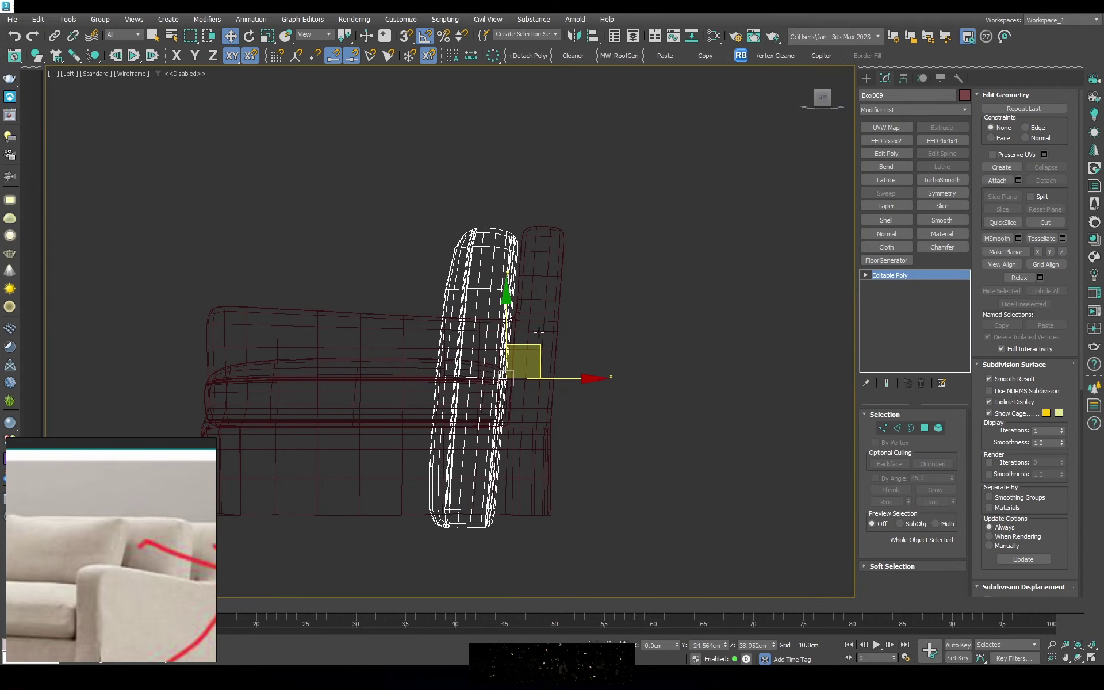
middle_click_drag(539, 332, 555, 290)
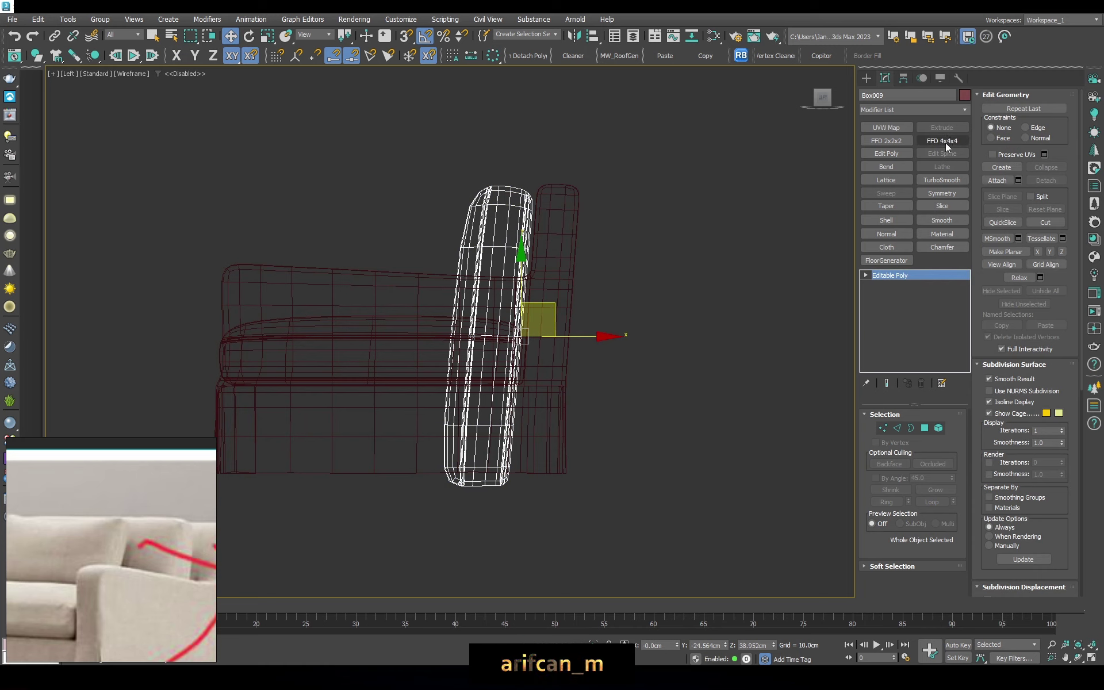
Add an FFD 2x2x2 and move its control points to thin, shorten and lean the cushion
left_click(897, 140)
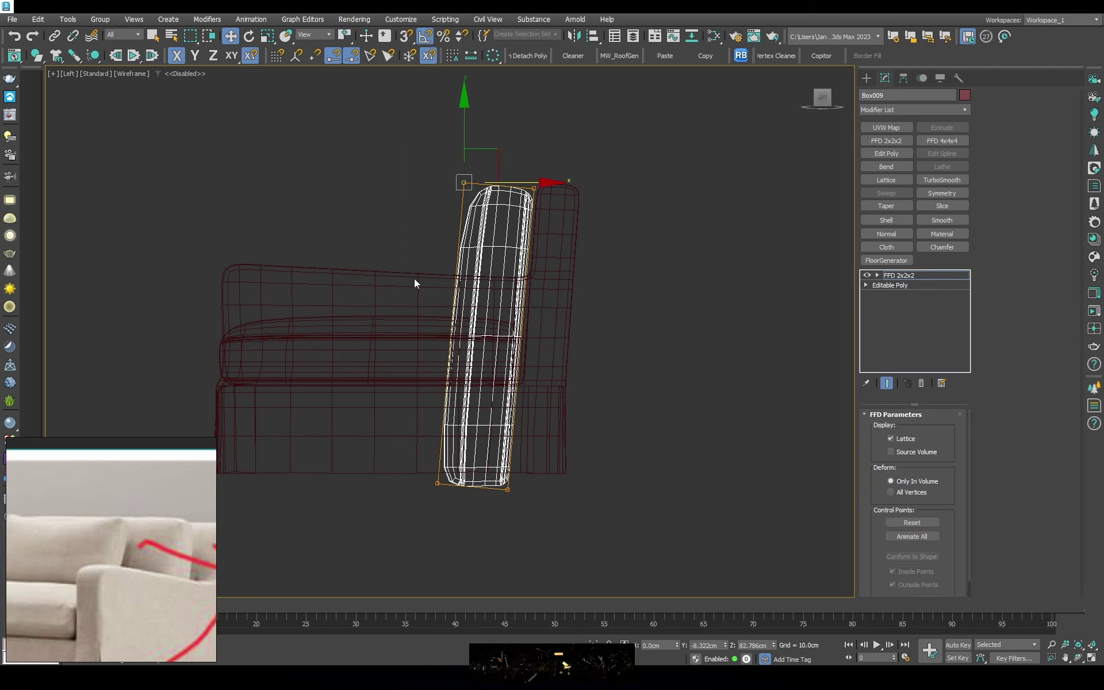
left_click_drag(524, 335, 526, 391)
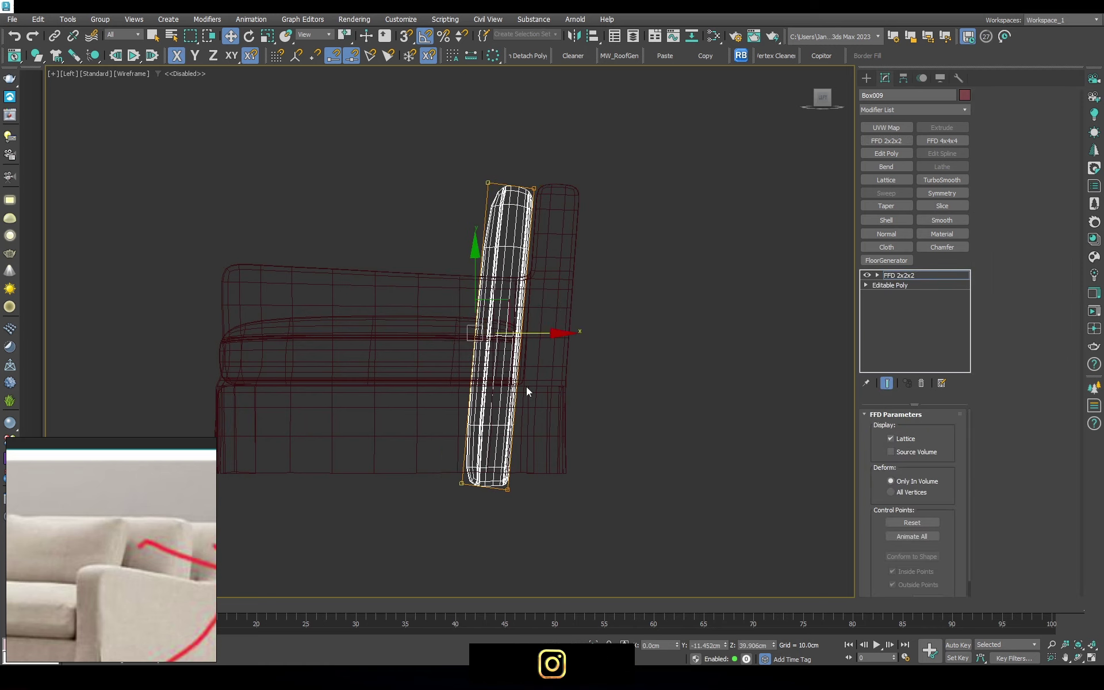
left_click_drag(492, 433, 487, 322)
scroll(501, 299, "up", 4)
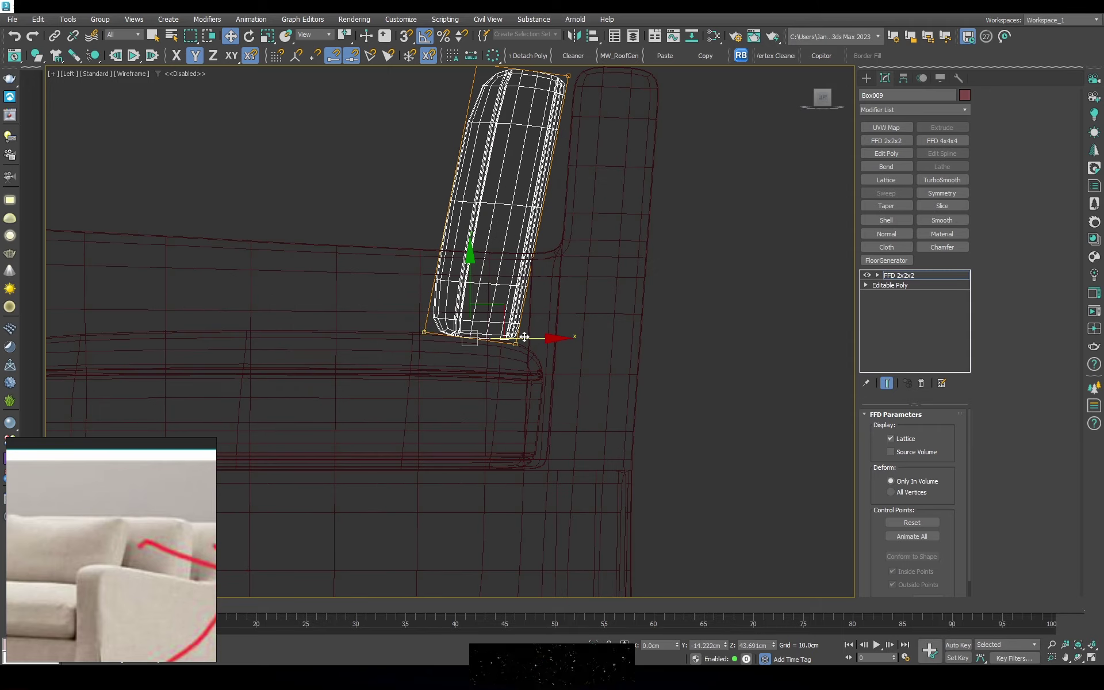
middle_click_drag(557, 336, 553, 481)
scroll(549, 211, "up", 3)
mouse_move(441, 171)
left_mouse_down()
mouse_move(581, 241)
mouse_move(557, 218)
left_mouse_up()
middle_click_drag(434, 543, 485, 435)
left_click_drag(503, 478, 518, 478)
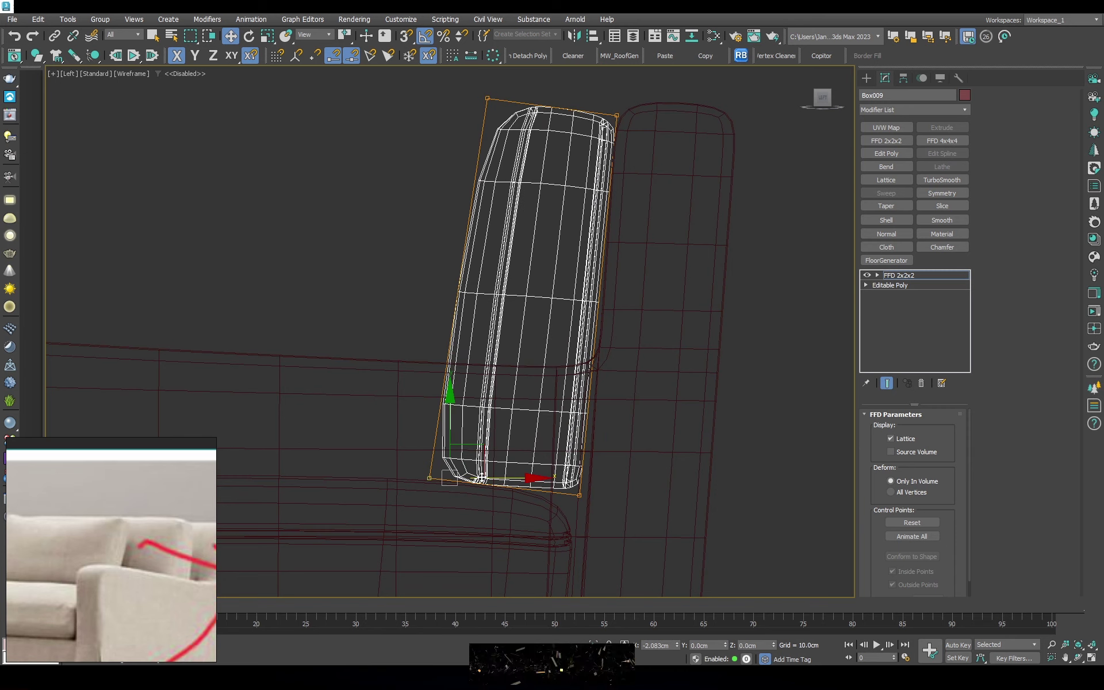
left_click_drag(583, 454, 577, 452)
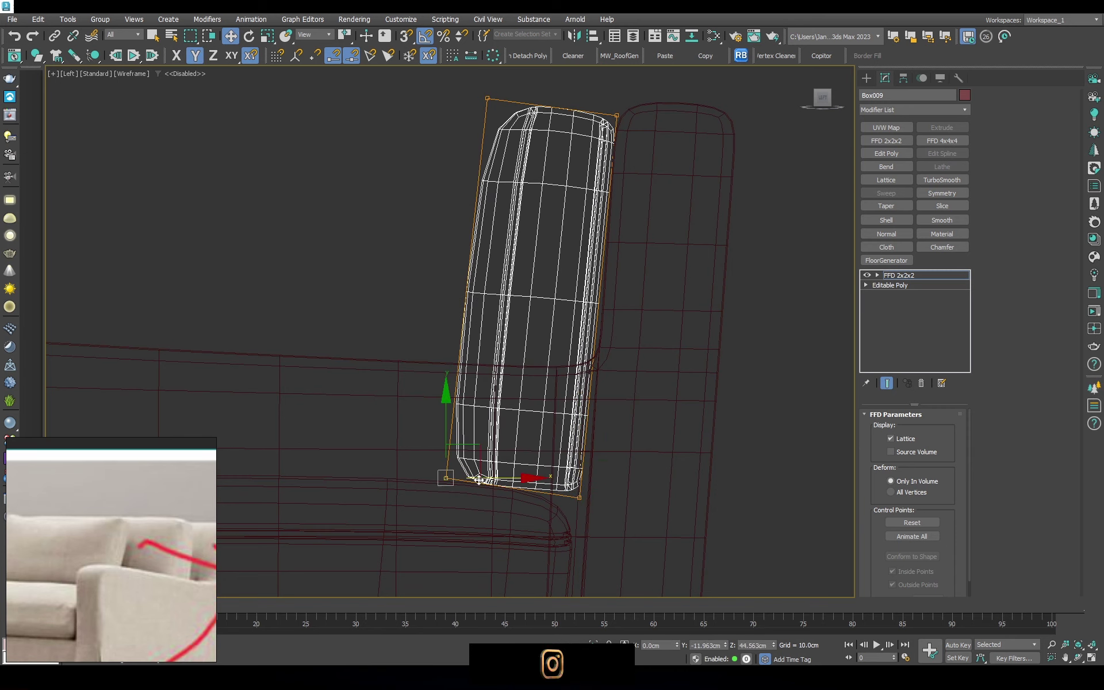
Select the top corner lattice control points on the side cushion
left_click(932, 143)
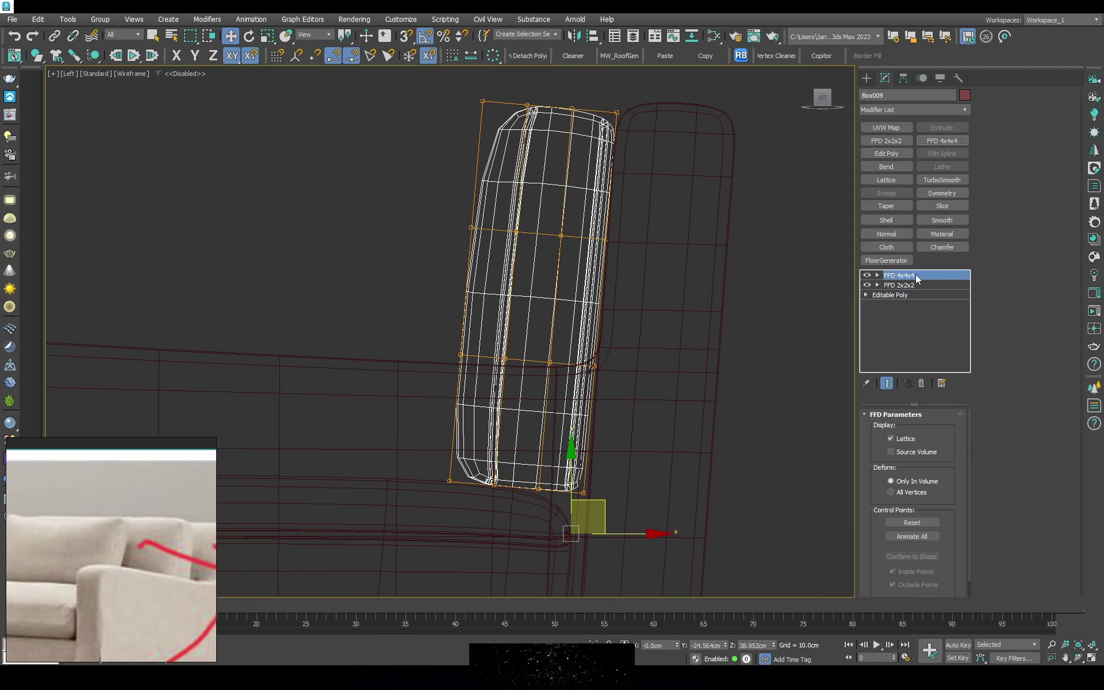
left_click_drag(522, 195, 416, 369)
middle_click_drag(465, 113, 413, 235)
mouse_move(390, 184)
left_mouse_down()
mouse_move(477, 253)
mouse_move(481, 225)
left_mouse_up()
scroll(498, 234, "up", 3)
scroll(500, 221, "down", 2)
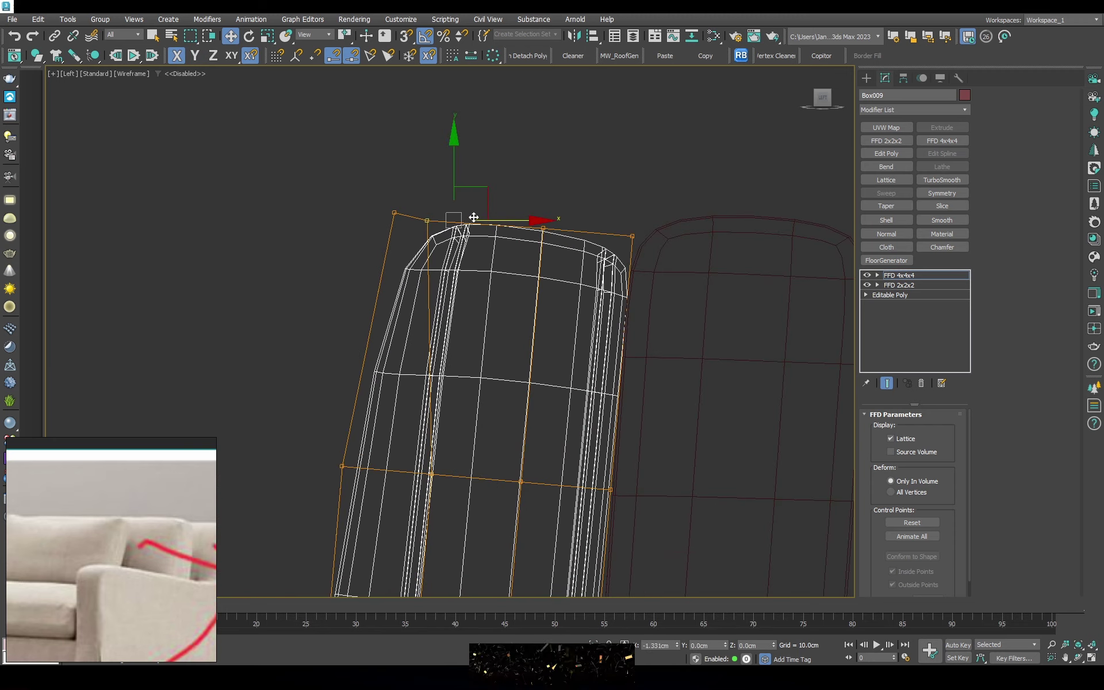
scroll(437, 357, "down", 1)
Push the side cushion's bottom control points outward and pull the lattice's left edge inward
middle_click_drag(382, 492, 427, 344)
scroll(425, 439, "up", 4)
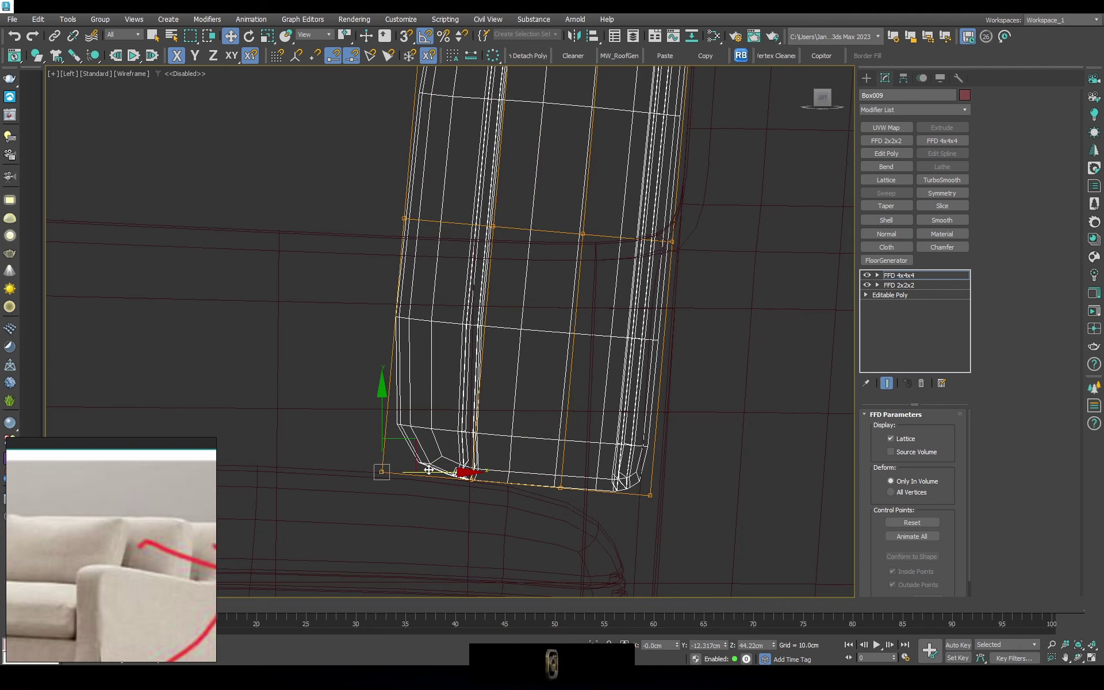
left_click_drag(428, 470, 442, 470)
scroll(437, 259, "down", 4)
scroll(411, 255, "up", 2)
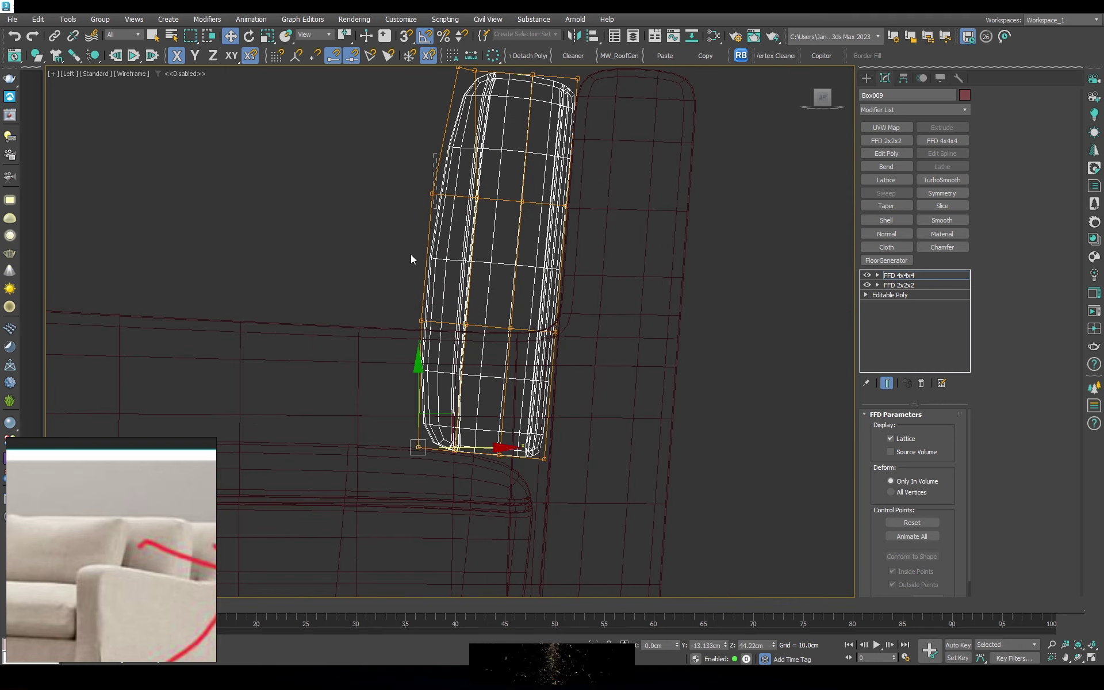
left_click_drag(484, 194, 479, 194)
left_click_drag(482, 320, 475, 320)
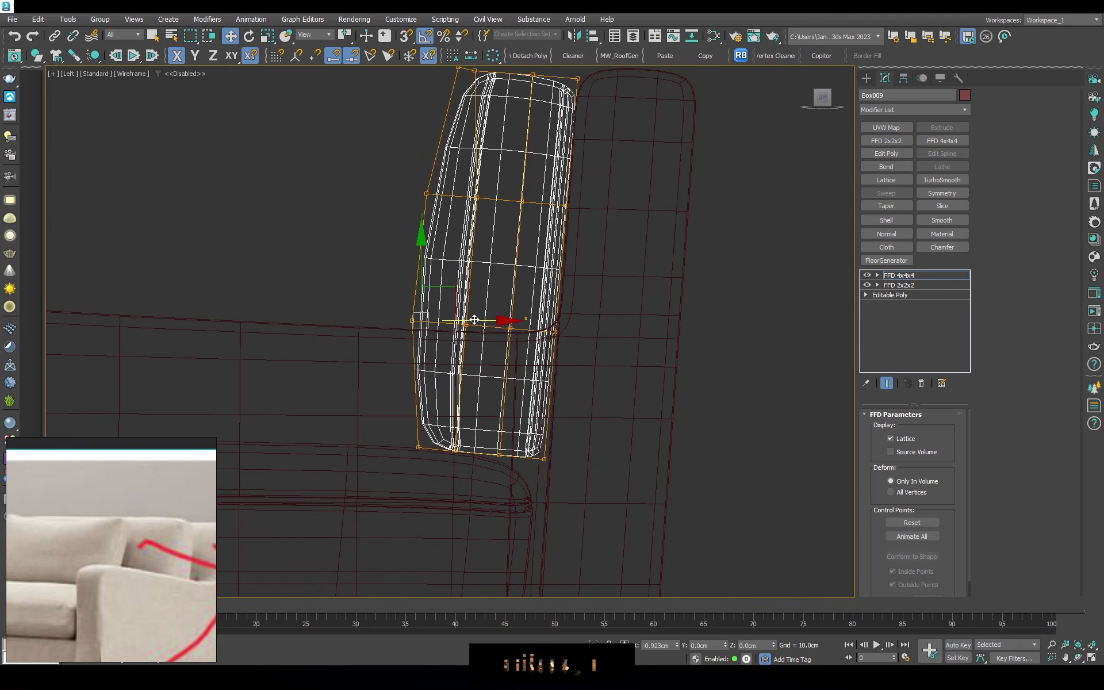
scroll(497, 279, "down", 2)
Collapse the side cushion to Editable Poly and preview its NURMS smoothing
right_click(497, 279)
left_click(639, 432)
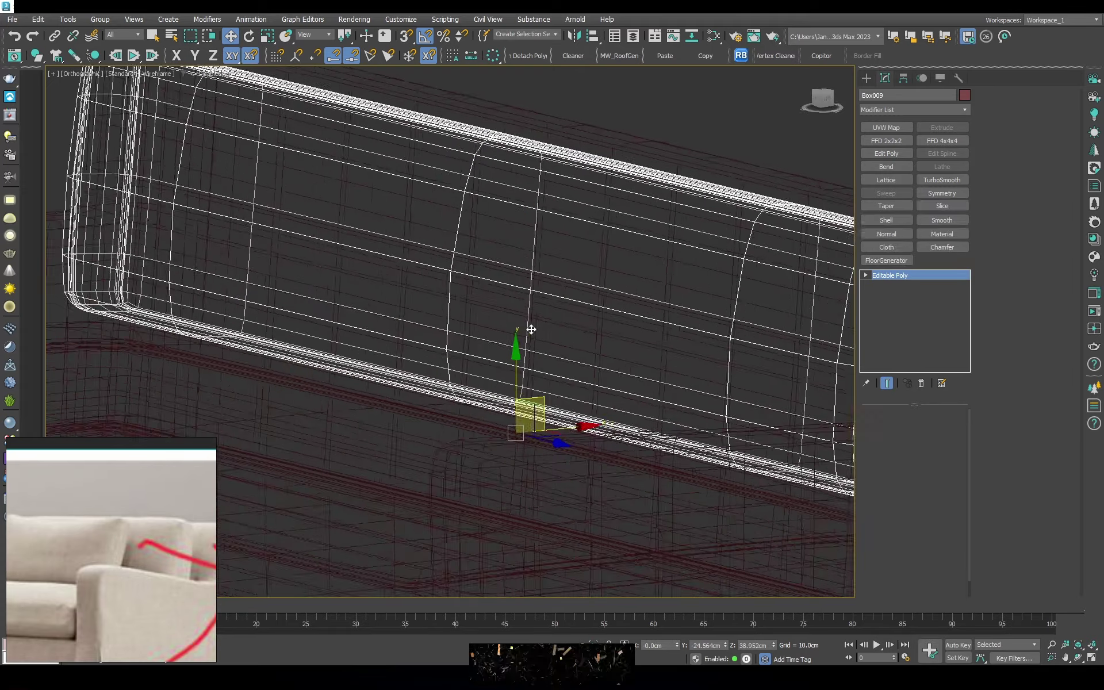
left_click(989, 390)
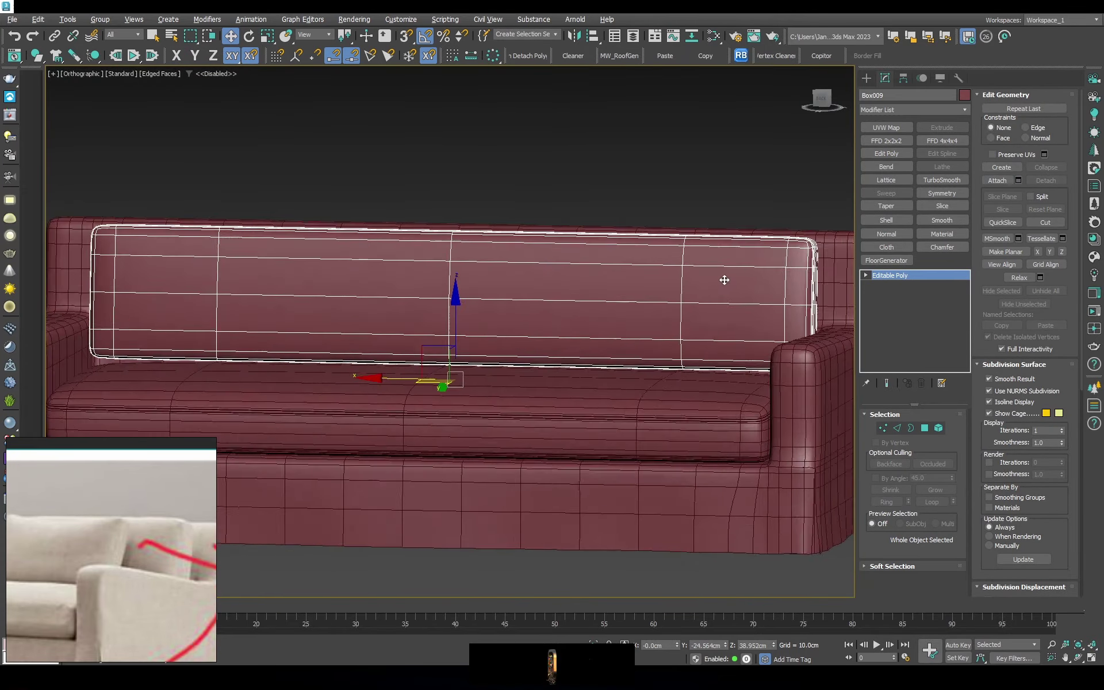
key("p")
scroll(609, 255, "up", 2)
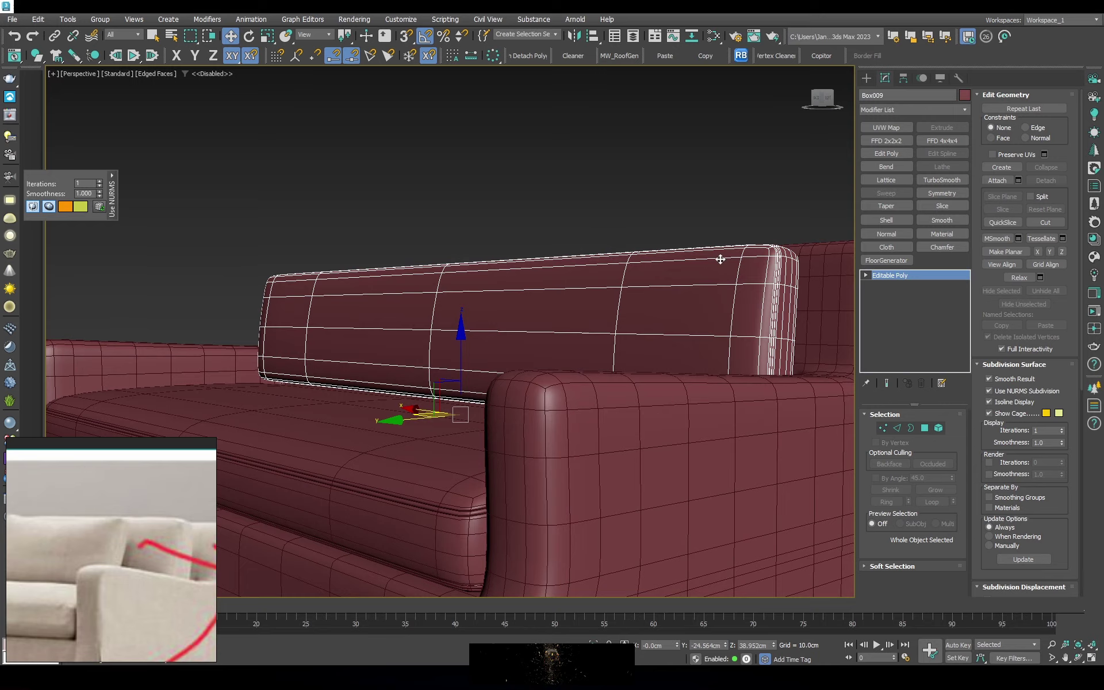
left_click(989, 391)
mouse_move(628, 311)
middle_mouse_down("alt")
mouse_move(699, 340)
mouse_move(746, 312)
middle_mouse_up("alt")
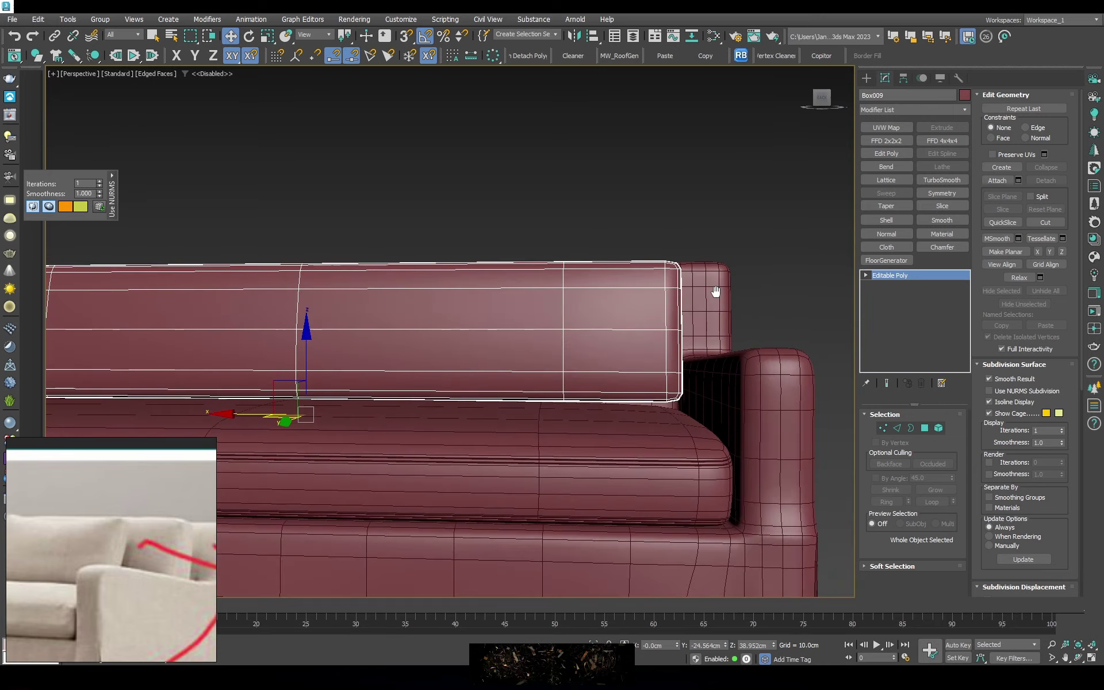
Add an FFD 4x4x4 lattice to the back cushion and lower its bottom control points slightly
left_click(942, 141)
key("f")
key("alt+q")
key("F3")
scroll(695, 295, "up", 3)
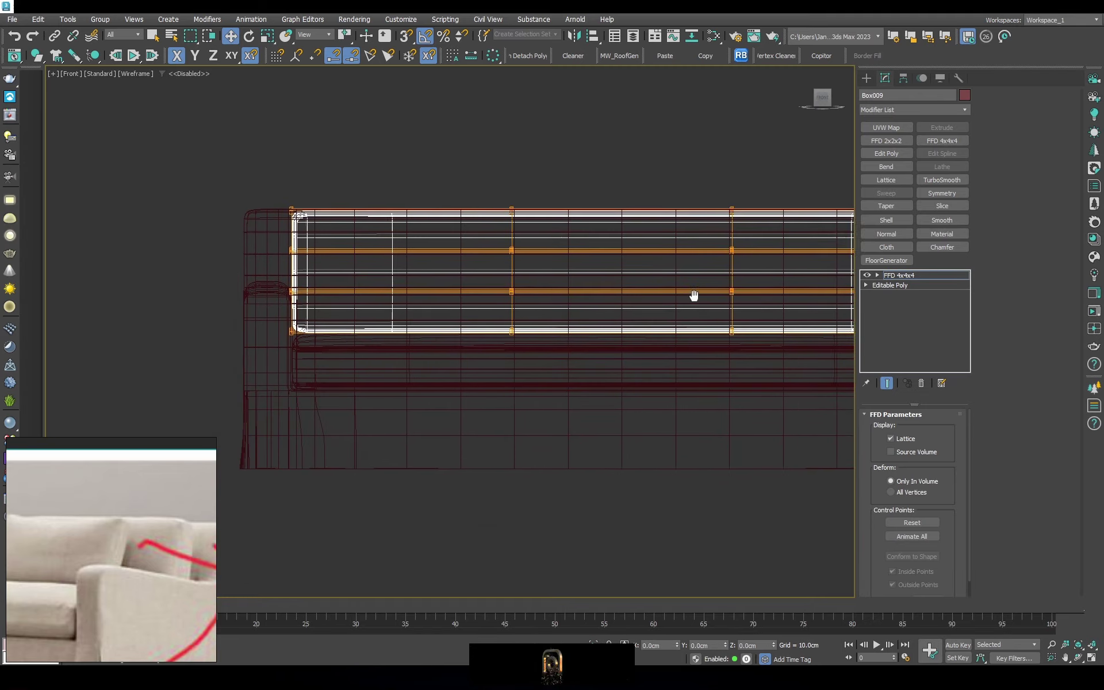
scroll(328, 316, "up", 3)
scroll(313, 322, "up", 2)
left_click_drag(310, 286, 311, 290)
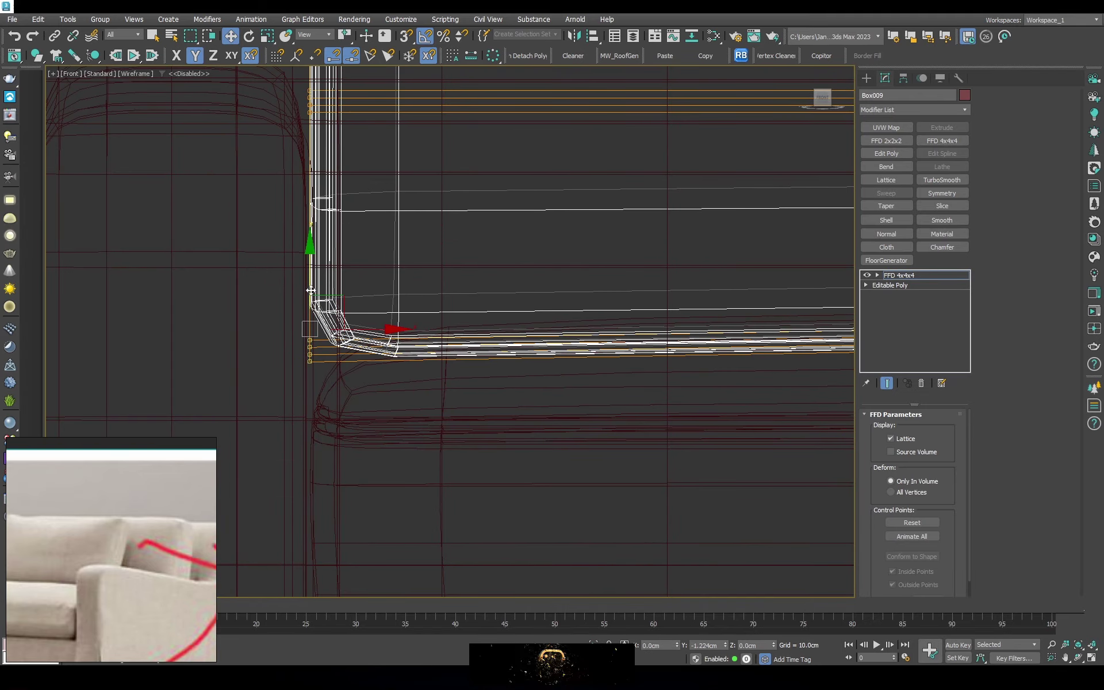
scroll(551, 402, "down", 5)
mouse_move(551, 402)
middle_mouse_down()
mouse_move(762, 441)
mouse_move(705, 333)
middle_mouse_up()
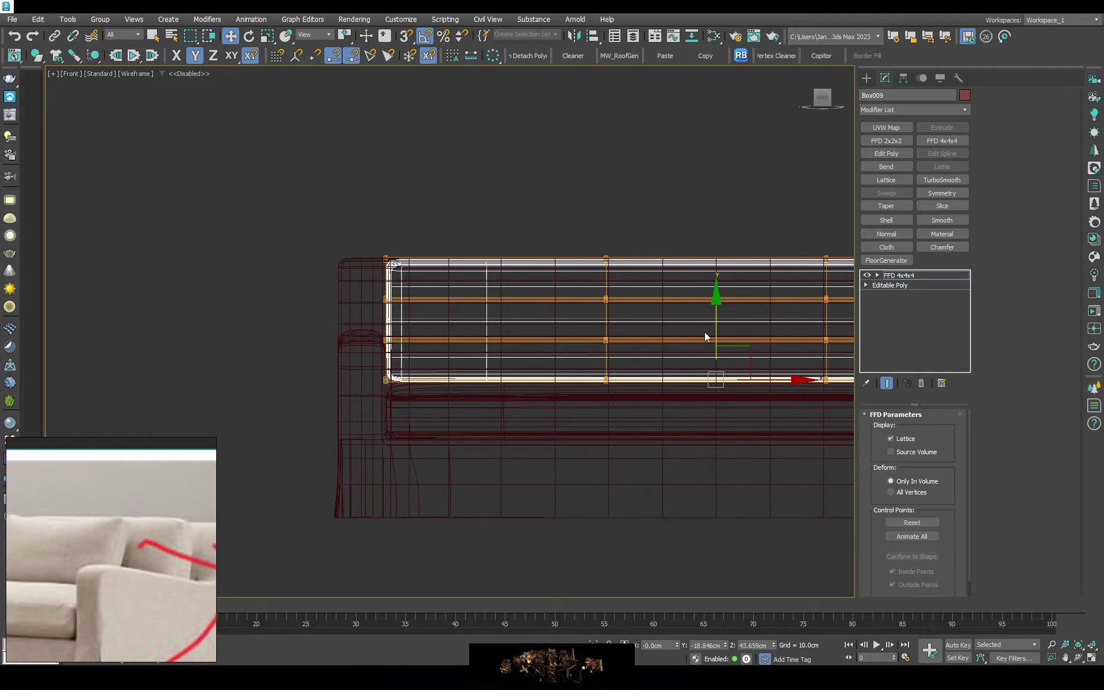
Raise the back cushion's selected lattice points vertically so it rests against the backrest
mouse_move(424, 375)
middle_mouse_down("alt")
mouse_move(637, 395)
mouse_move(702, 367)
middle_mouse_up("alt")
key("F3")
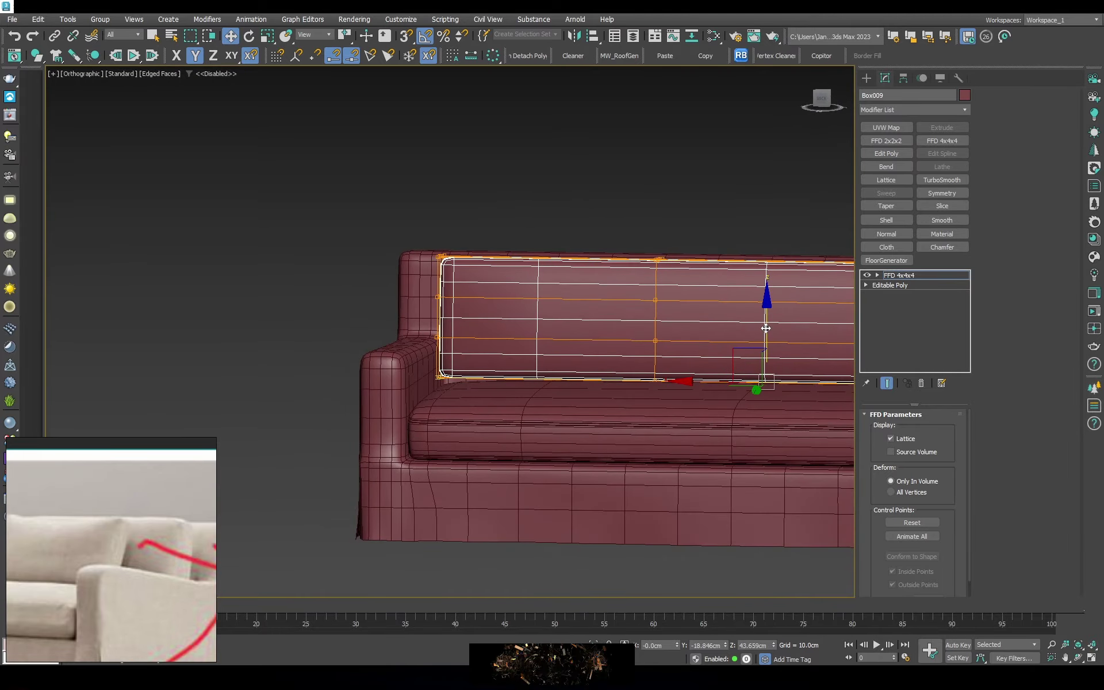
key("F7")
scroll(460, 382, "up", 3)
scroll(460, 381, "up", 4)
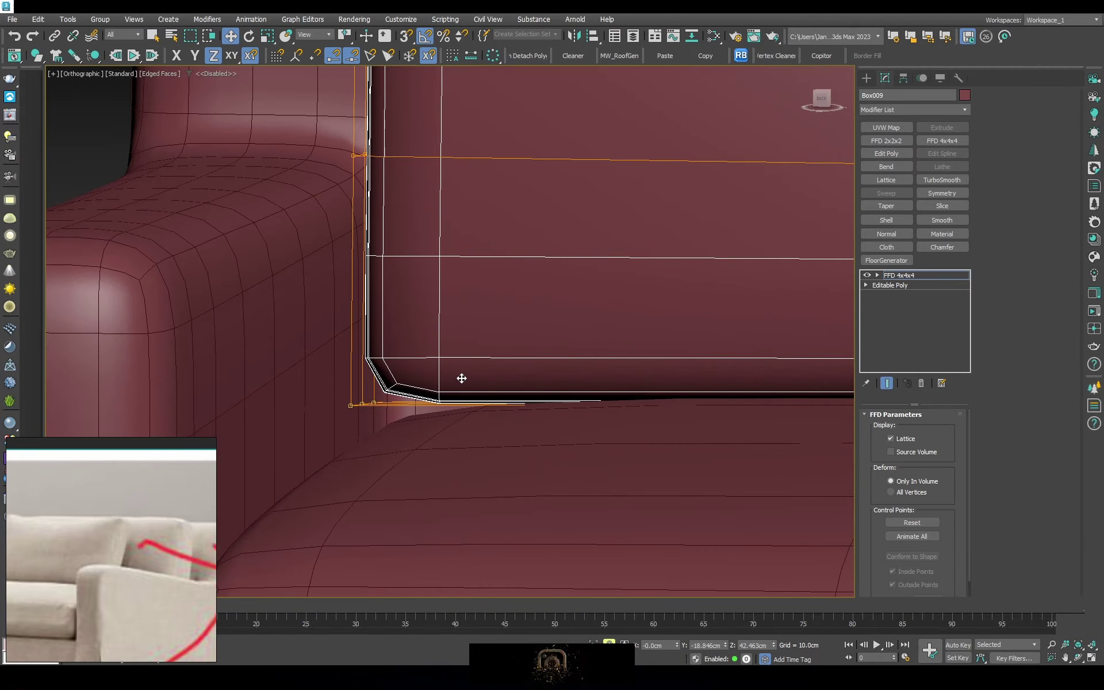
scroll(462, 378, "down", 6)
scroll(604, 399, "up", 1)
scroll(597, 401, "up", 3)
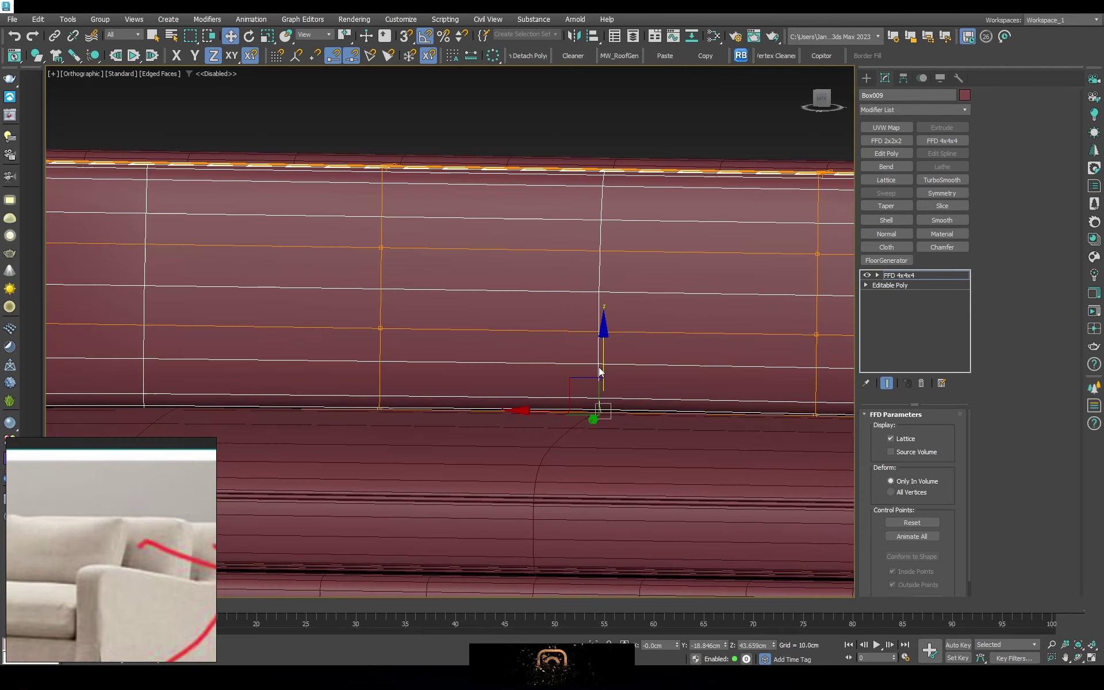
left_click_drag(599, 371, 599, 365)
scroll(585, 375, "down", 5)
scroll(569, 373, "down", 2)
right_click(556, 371)
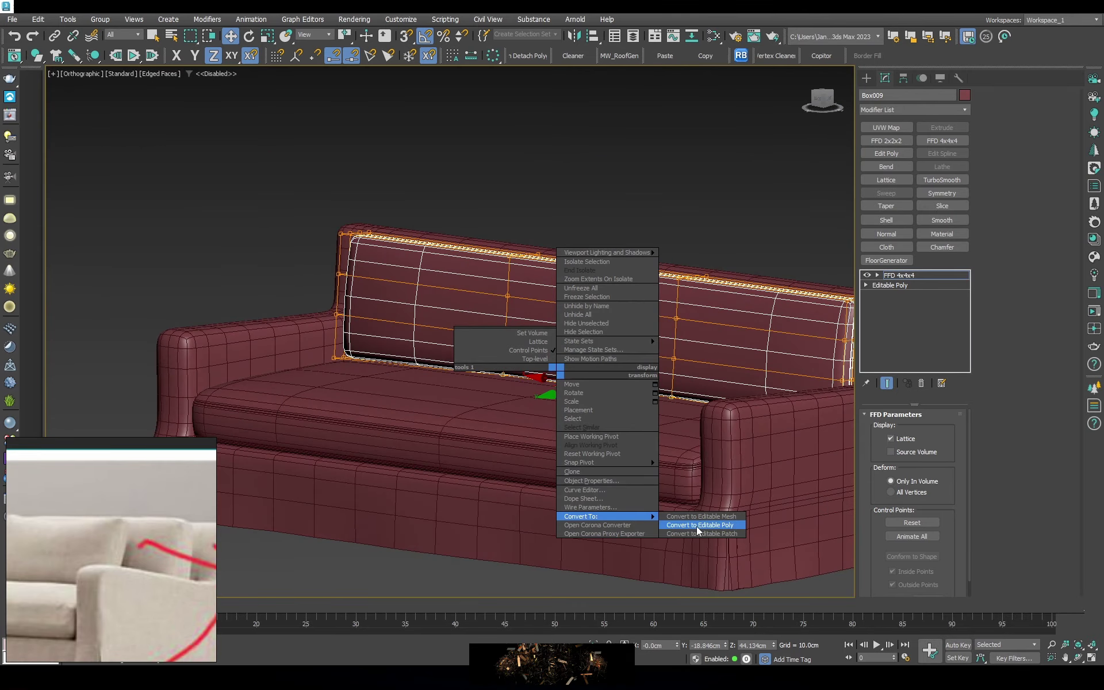
Convert the back cushion with its lattice shaping to Editable Poly
left_click(697, 525)
key("1")
middle_click_drag(698, 526, 733, 350, "alt")
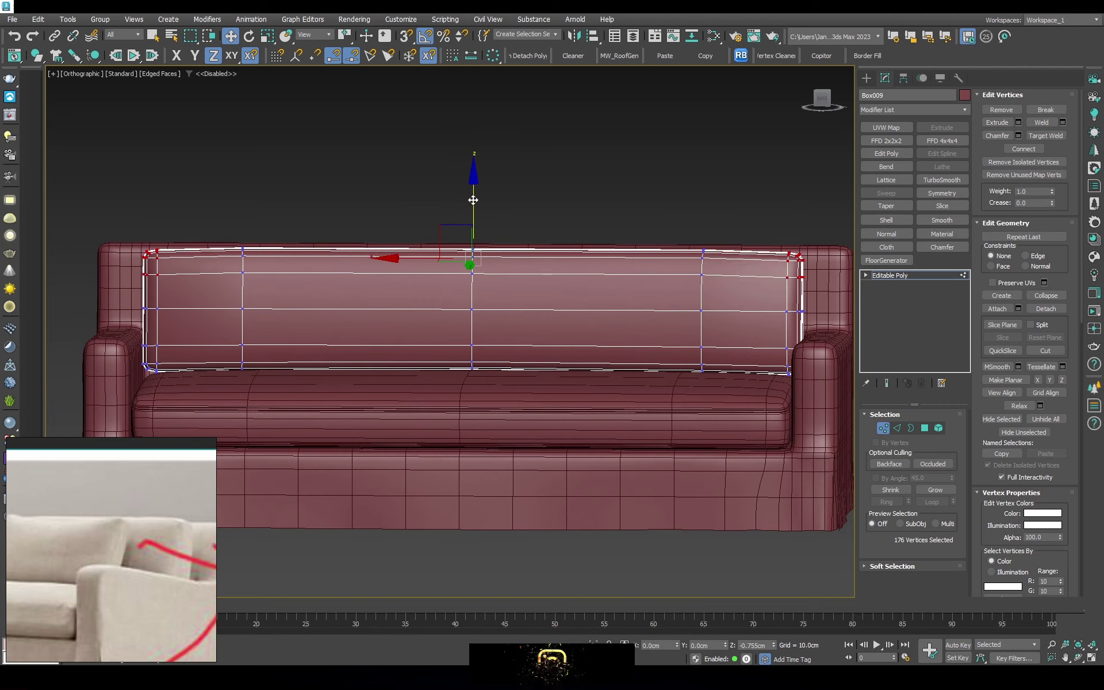
left_click(920, 275)
mouse_move(632, 248)
middle_mouse_down("alt")
mouse_move(502, 275)
mouse_move(584, 281)
middle_mouse_up("alt")
Select all 176 cushion vertices in Top view and add an FFD 4x4x4 lattice
key("t")
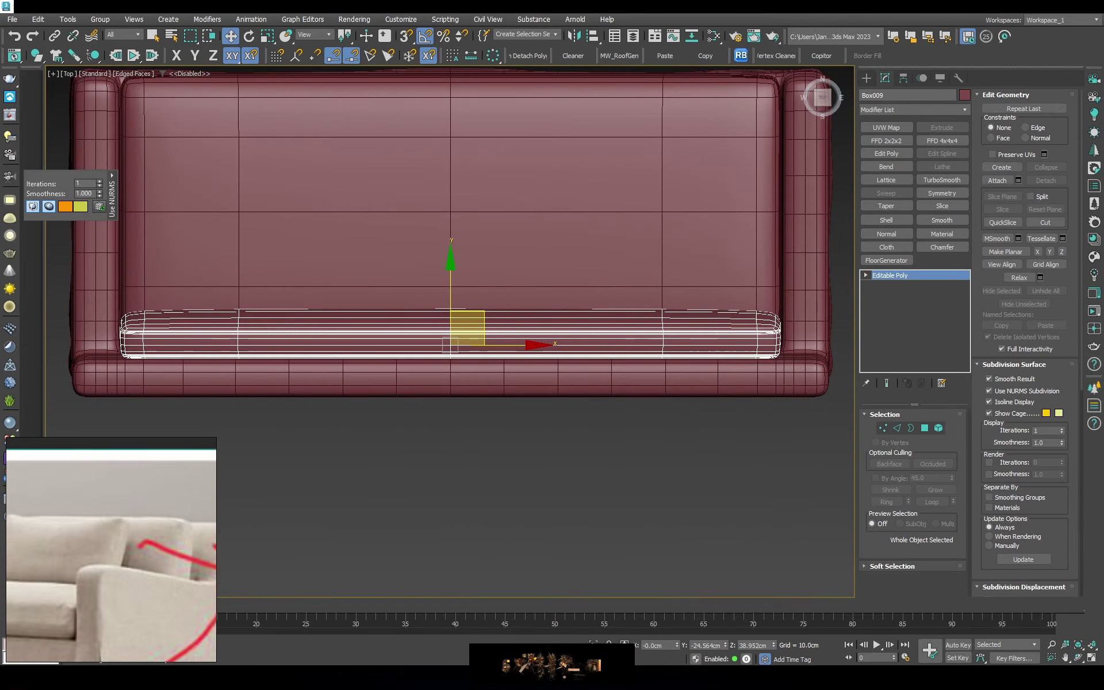
key("1")
scroll(482, 335, "up", 4)
scroll(482, 334, "up", 3)
left_click_drag(382, 235, 531, 375)
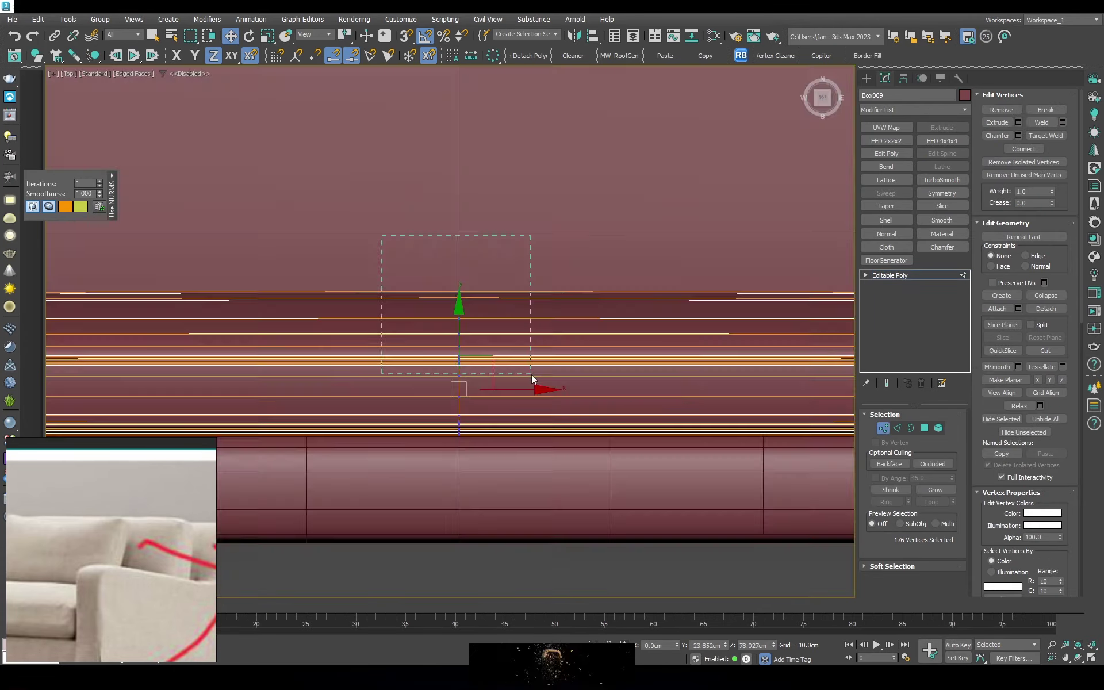
mouse_move(531, 374)
middle_mouse_down("alt")
mouse_move(499, 374)
mouse_move(437, 323)
middle_mouse_up("alt")
left_click(942, 140)
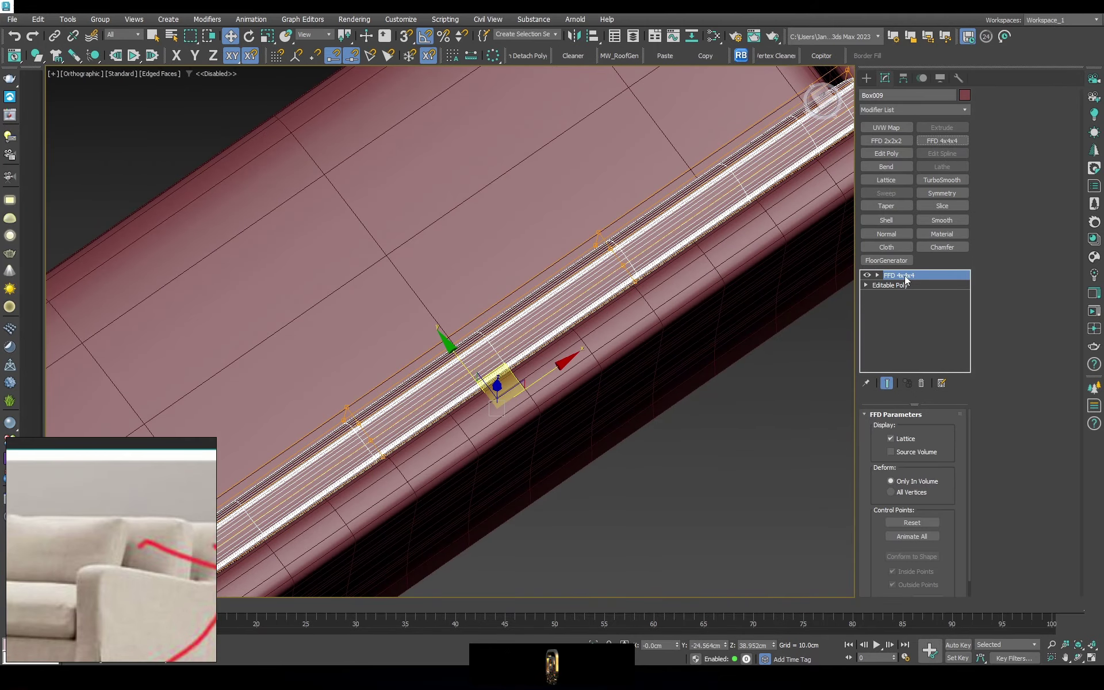
Push the lattice's middle control points out in Top view to bow the cushion, then collapse it
key("t")
key("F3")
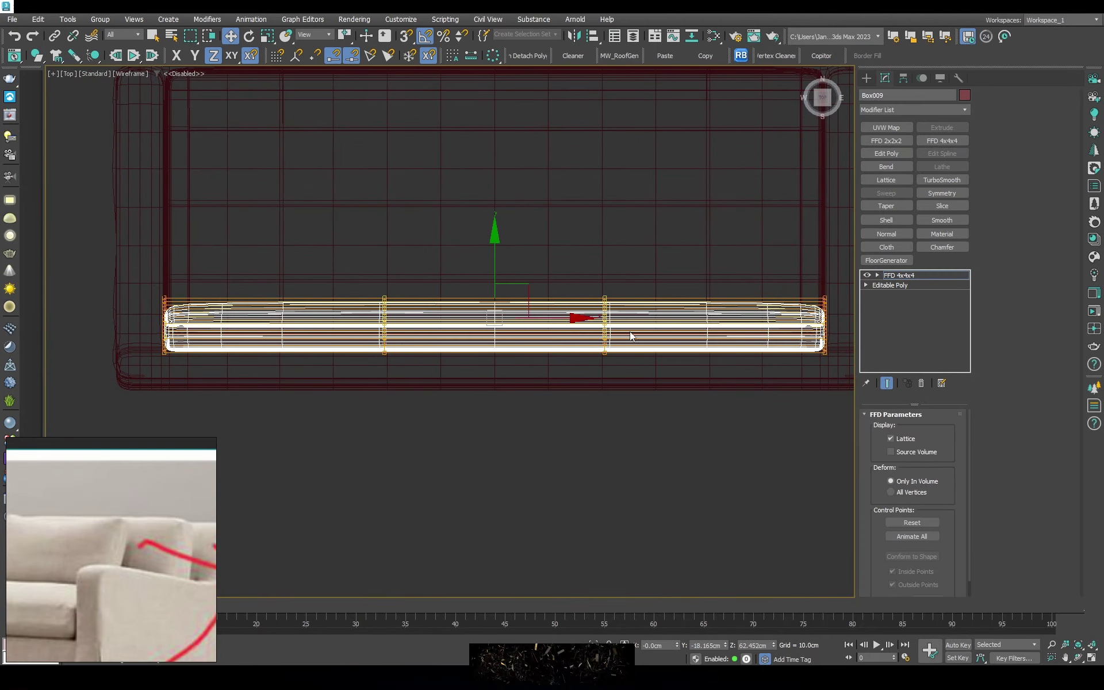
middle_click_drag(631, 336, 663, 255, "alt")
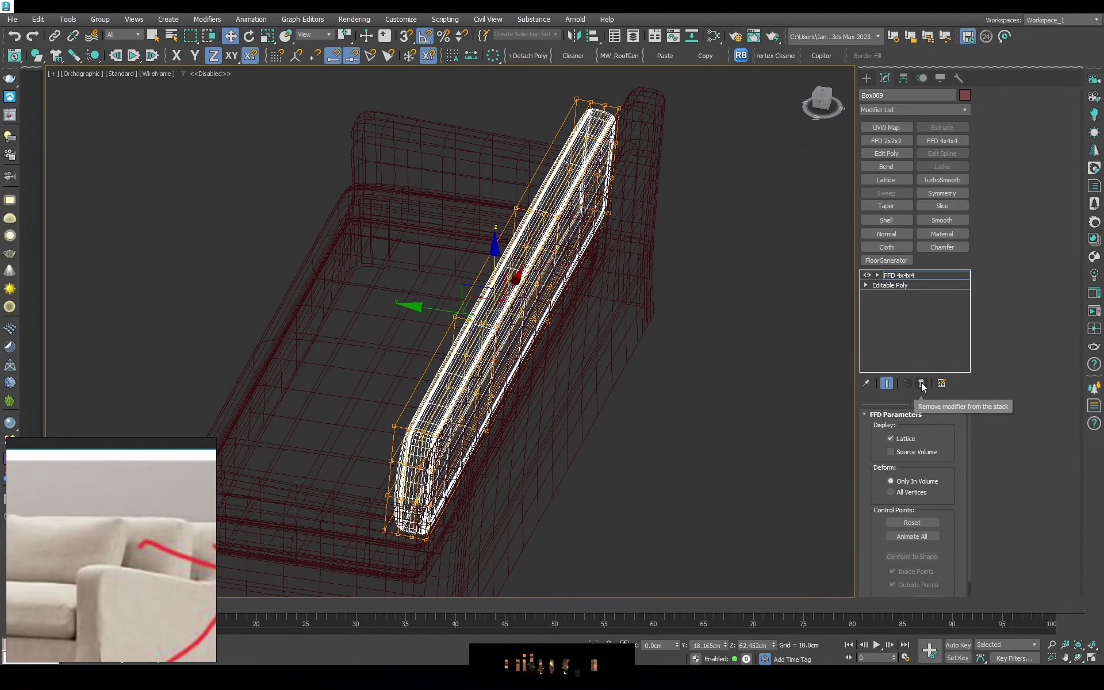
key("t")
key("F3")
scroll(369, 305, "up", 5)
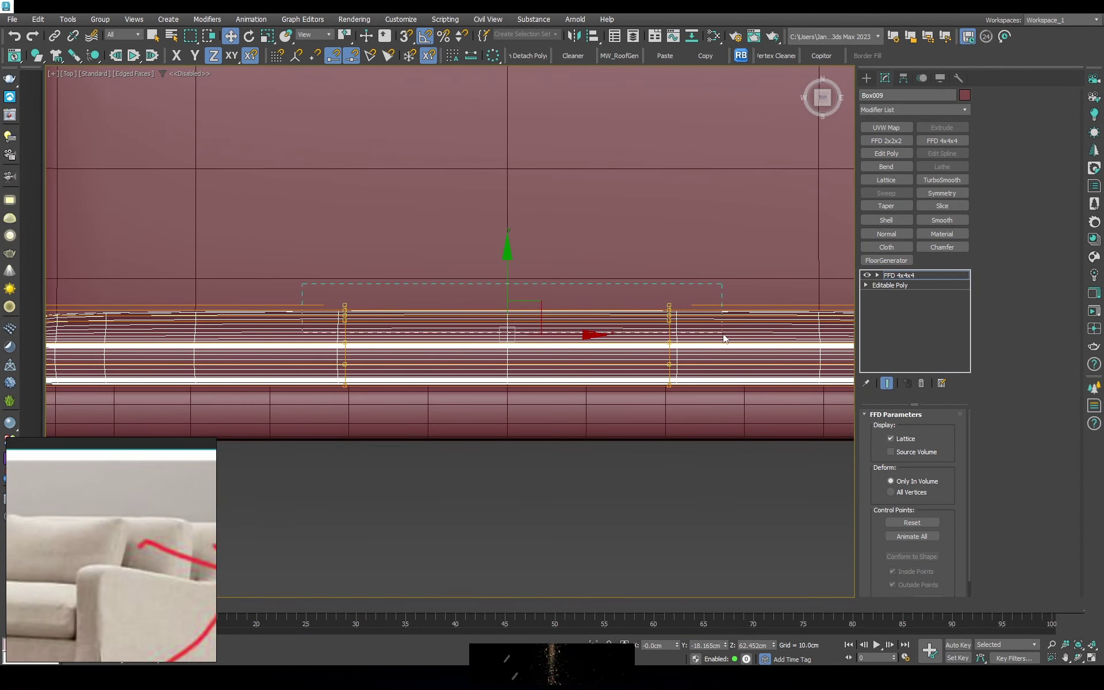
key("F3")
left_click_drag(507, 259, 505, 252)
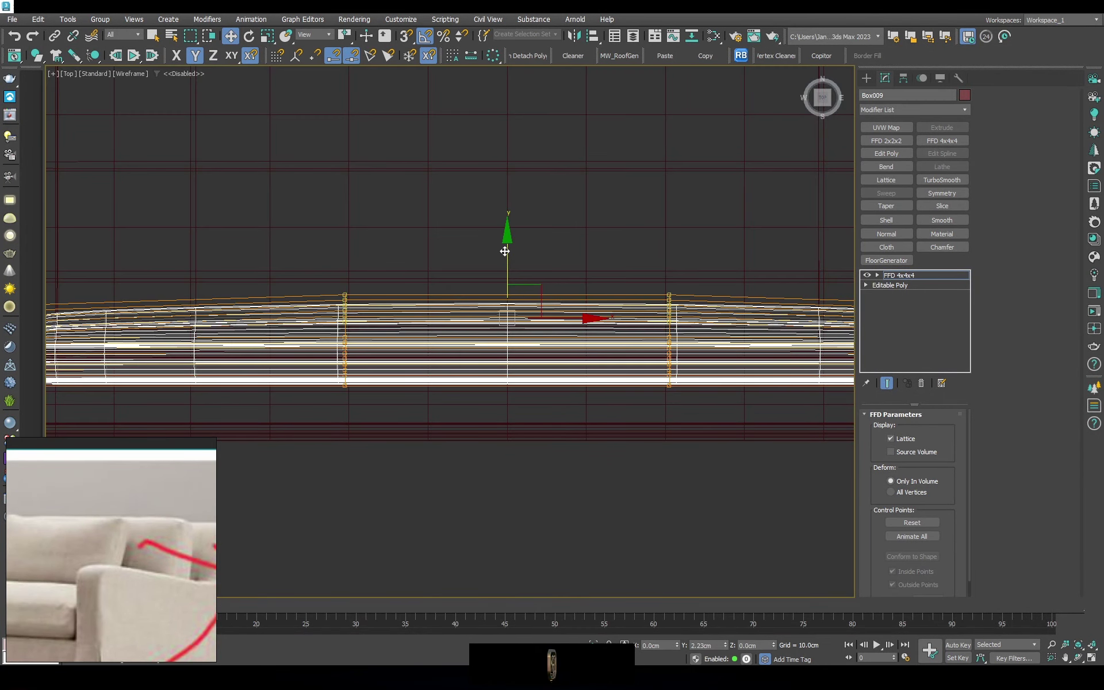
right_click(505, 251)
left_click(638, 406)
Raise the lattice's top middle points by 2.014 cm
key("F3")
middle_click_drag(597, 385, 746, 411, "alt")
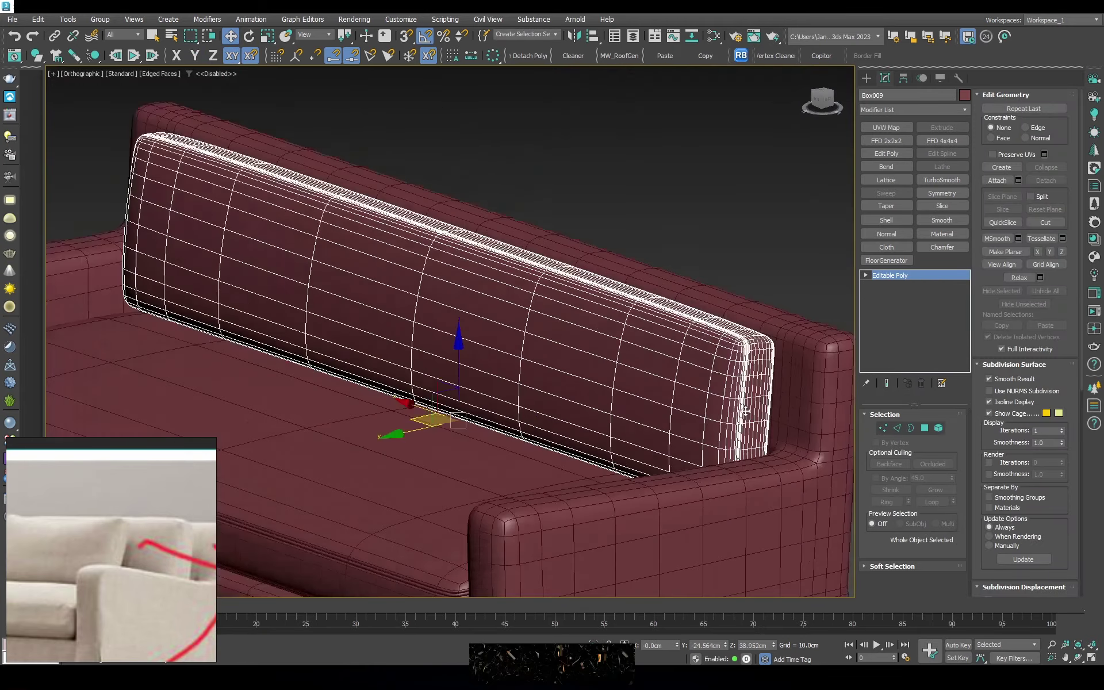
scroll(746, 411, "up", 4)
scroll(740, 309, "up", 2)
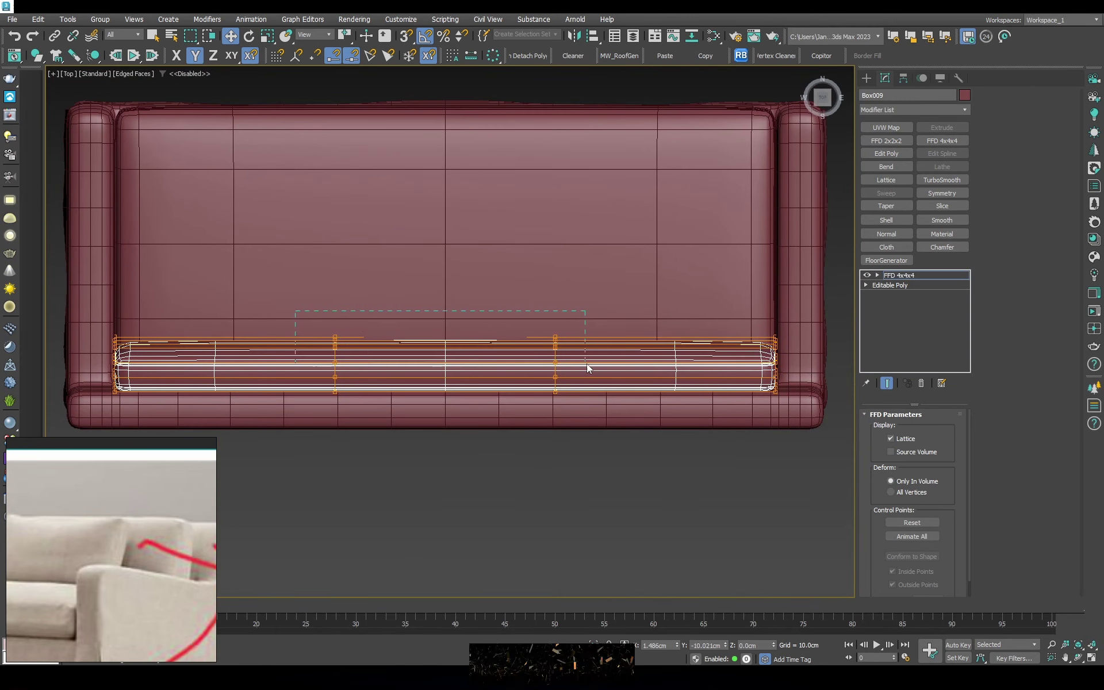
left_click_drag(445, 308, 445, 303)
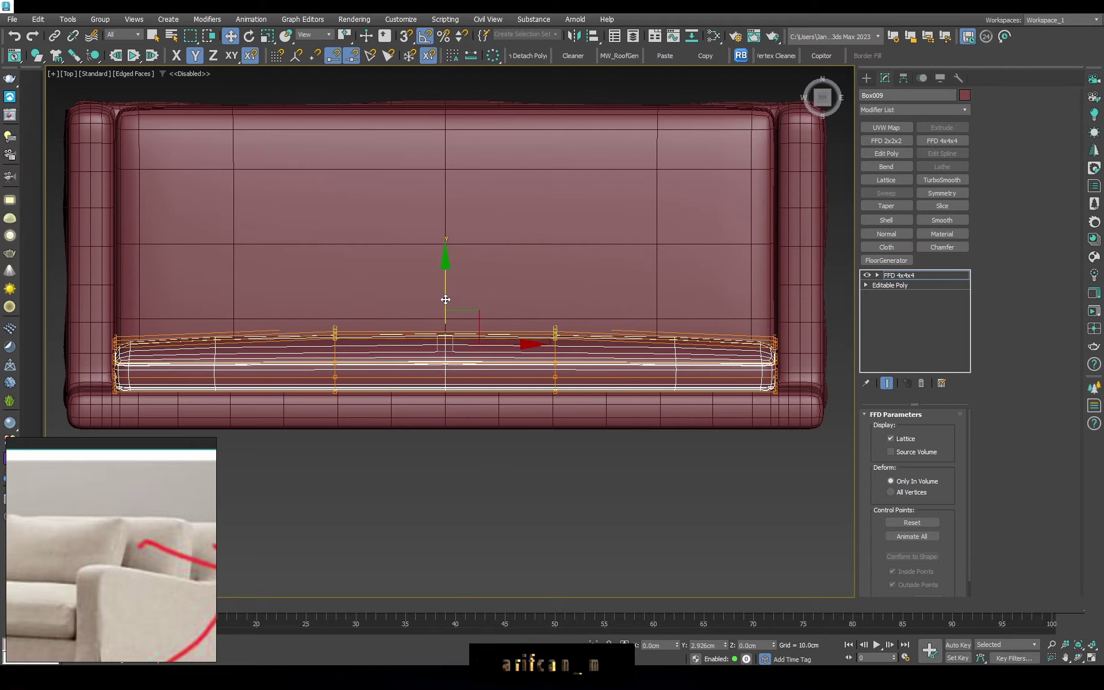
Bake the back cushion's FFD 4x4x4 lattice into an Editable Poly
left_click(900, 277)
right_click(570, 280)
left_click(697, 435)
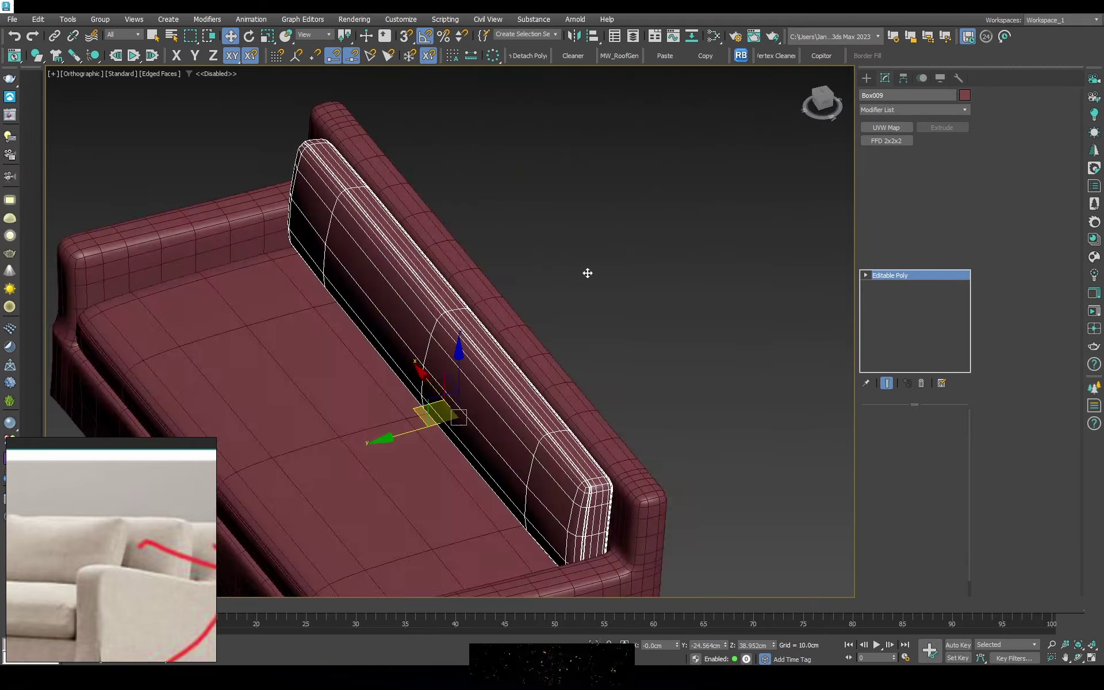
scroll(577, 288, "down", 5)
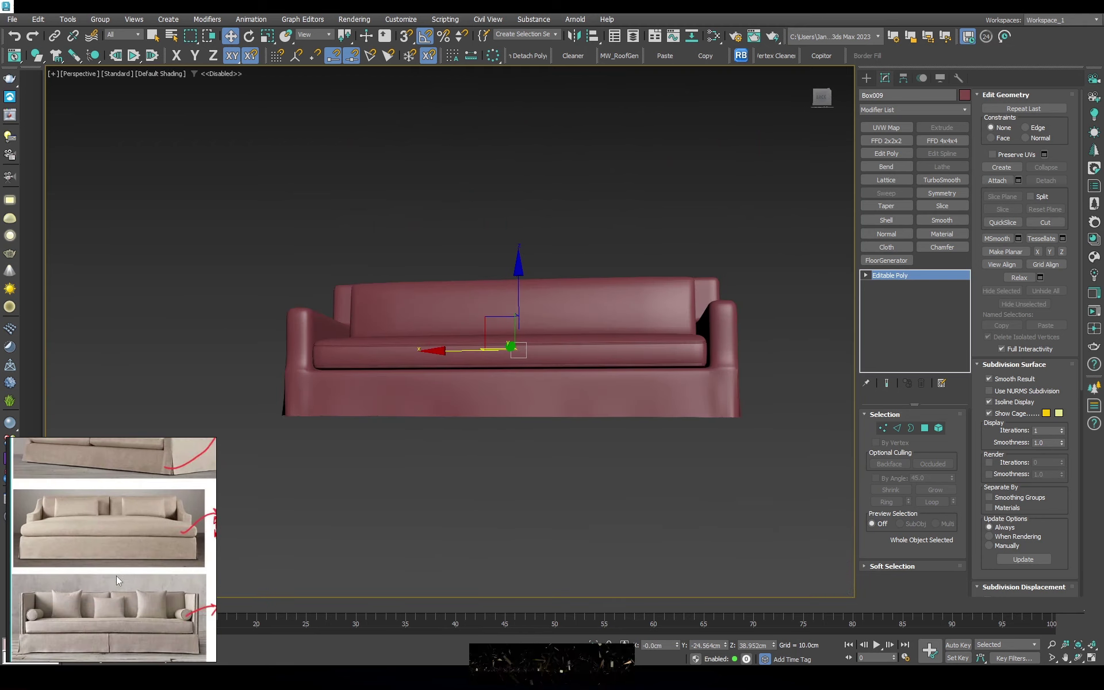
key("F3")
scroll(587, 316, "up", 3)
scroll(579, 314, "up", 2)
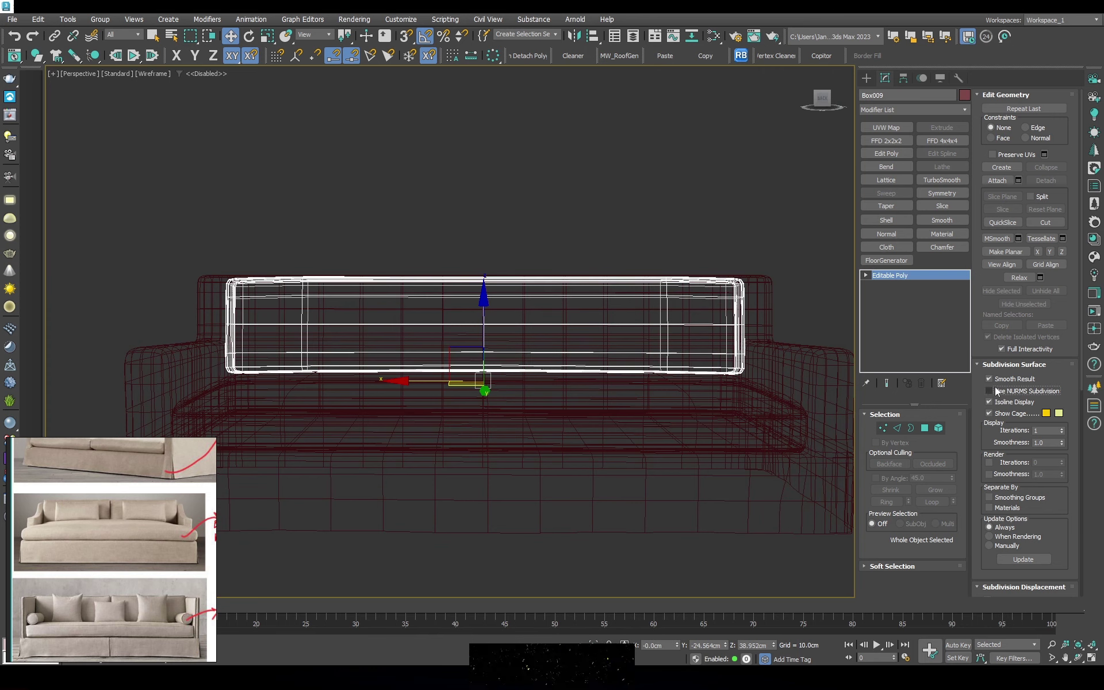
Enter vertex mode and centre the back cushion in Front view
key("1")
key("f")
scroll(426, 263, "down", 3)
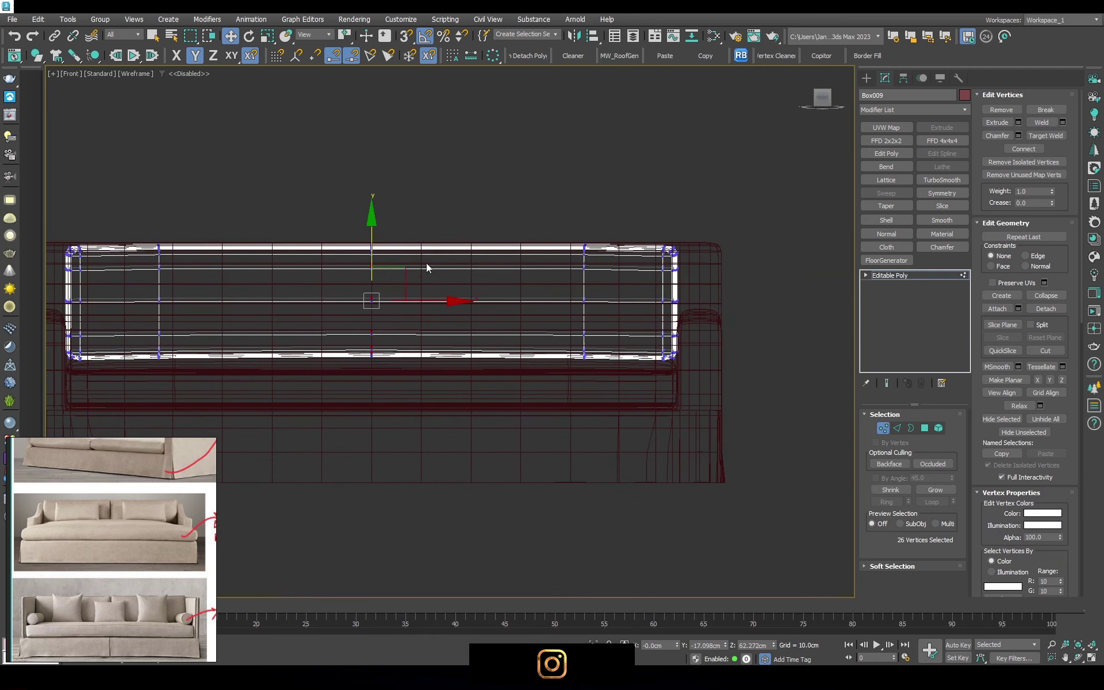
middle_click_drag(426, 263, 472, 259)
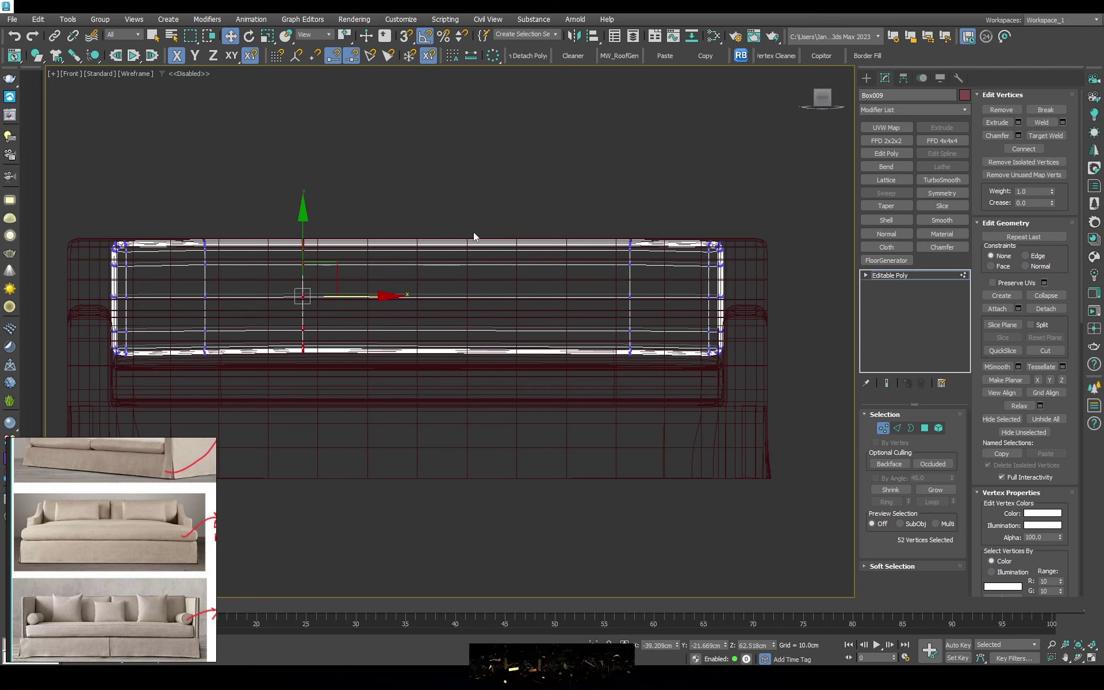
scroll(446, 282, "up", 2)
scroll(438, 274, "up", 3)
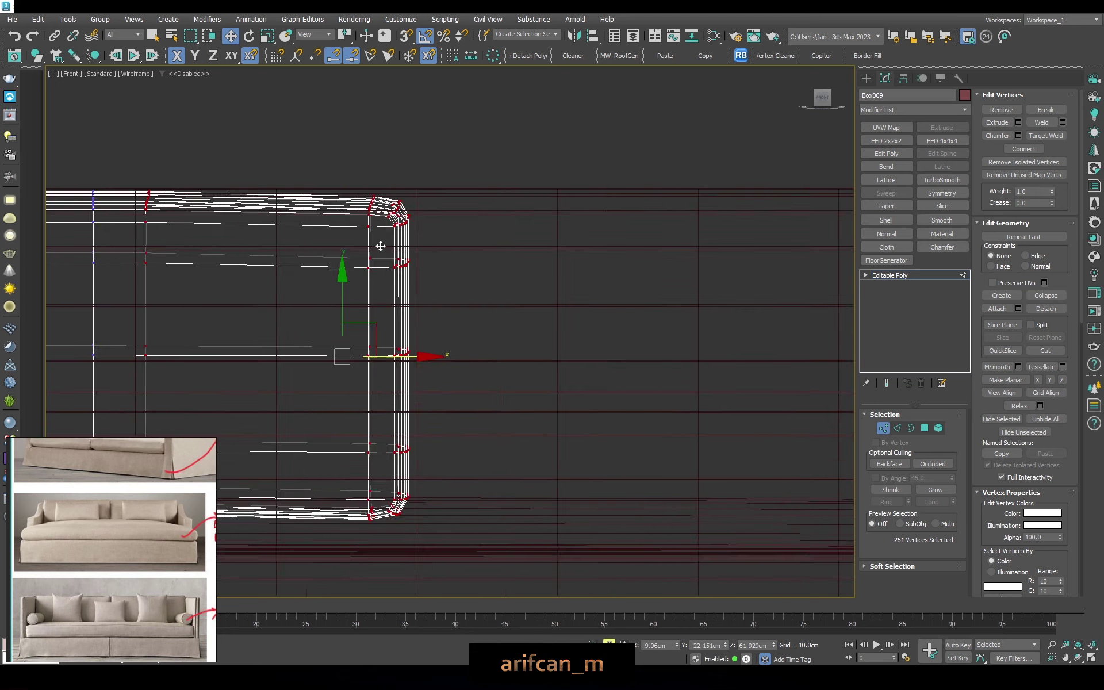
scroll(477, 286, "up", 3)
With snapping off, nudge the cushion's selected bottom vertices slightly lower
key("z")
key("s")
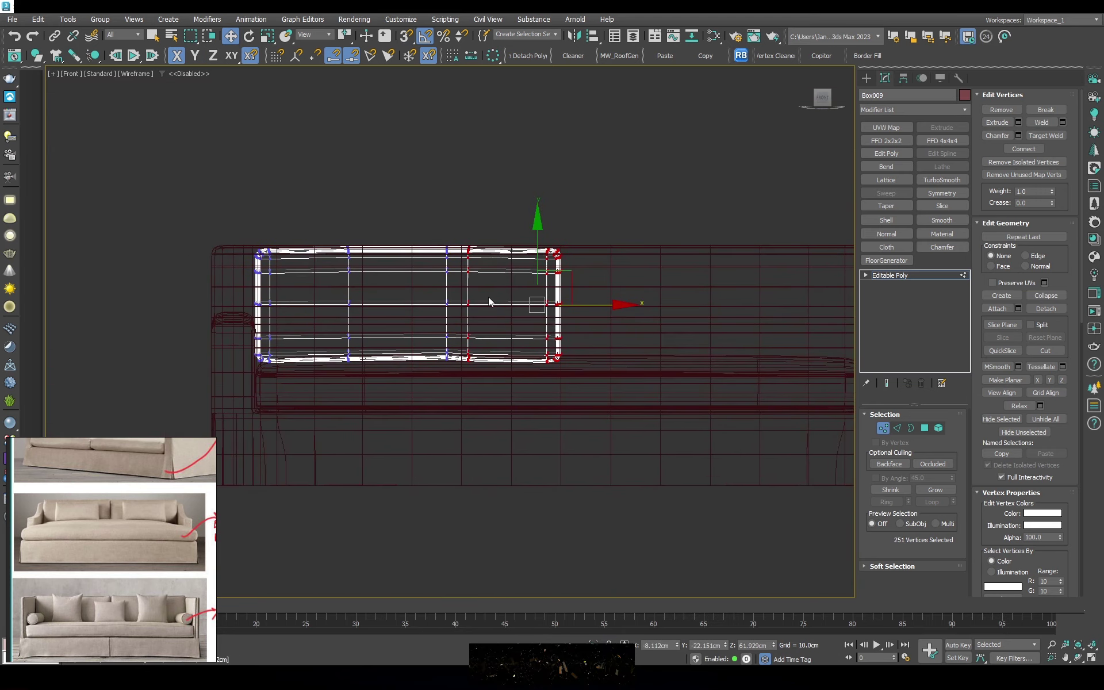
scroll(488, 299, "up", 3)
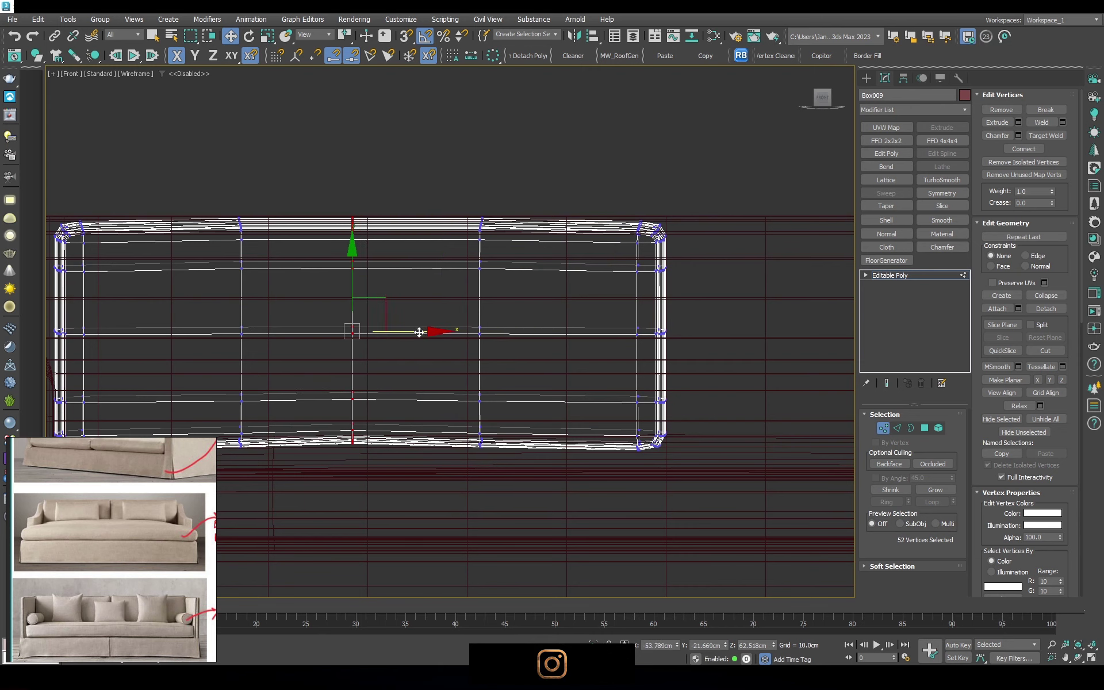
middle_click_drag(420, 332, 512, 298)
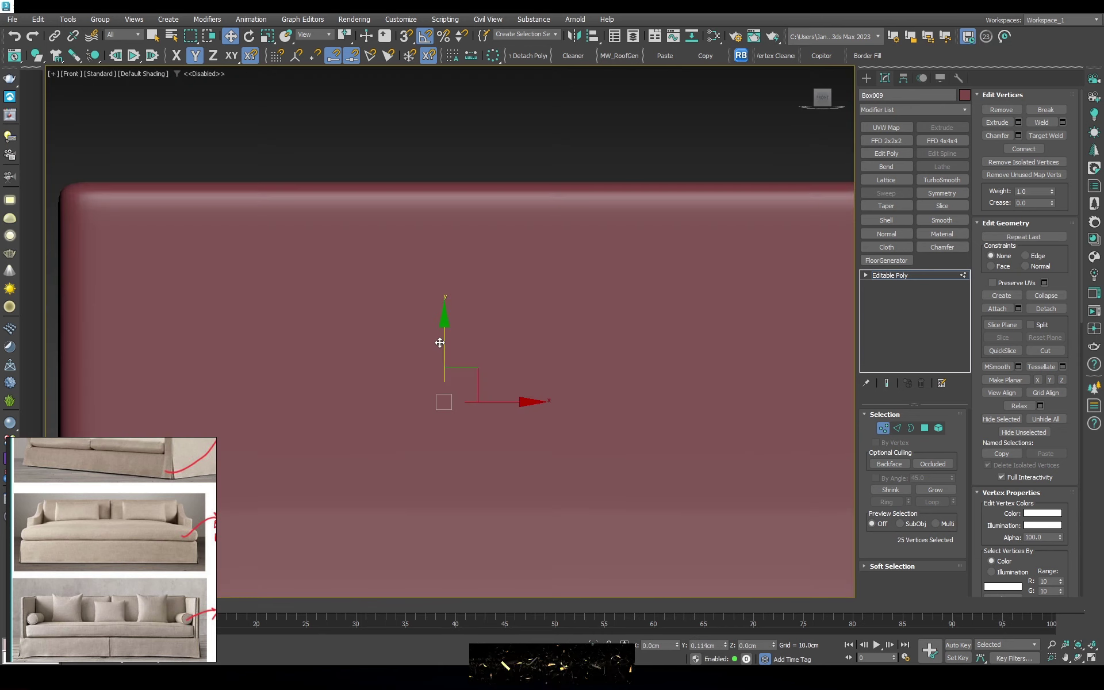
left_click_drag(441, 345, 440, 343)
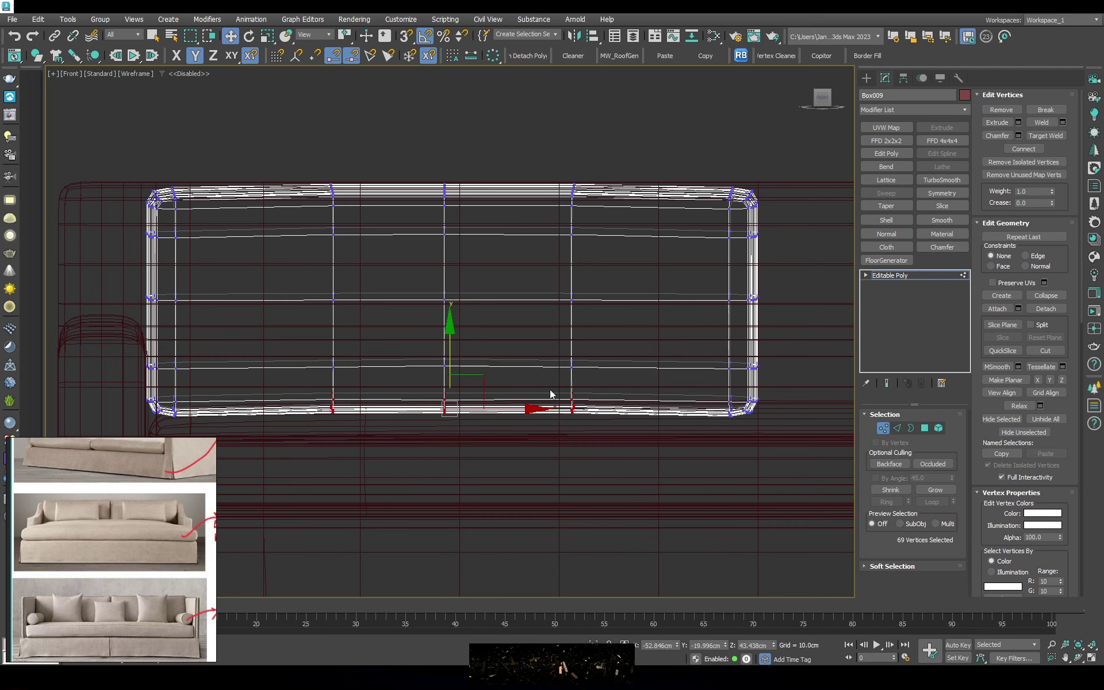
left_click_drag(449, 361, 451, 360)
Inspect the reshaped back cushion shaded from around the sofa
scroll(723, 403, "up", 3)
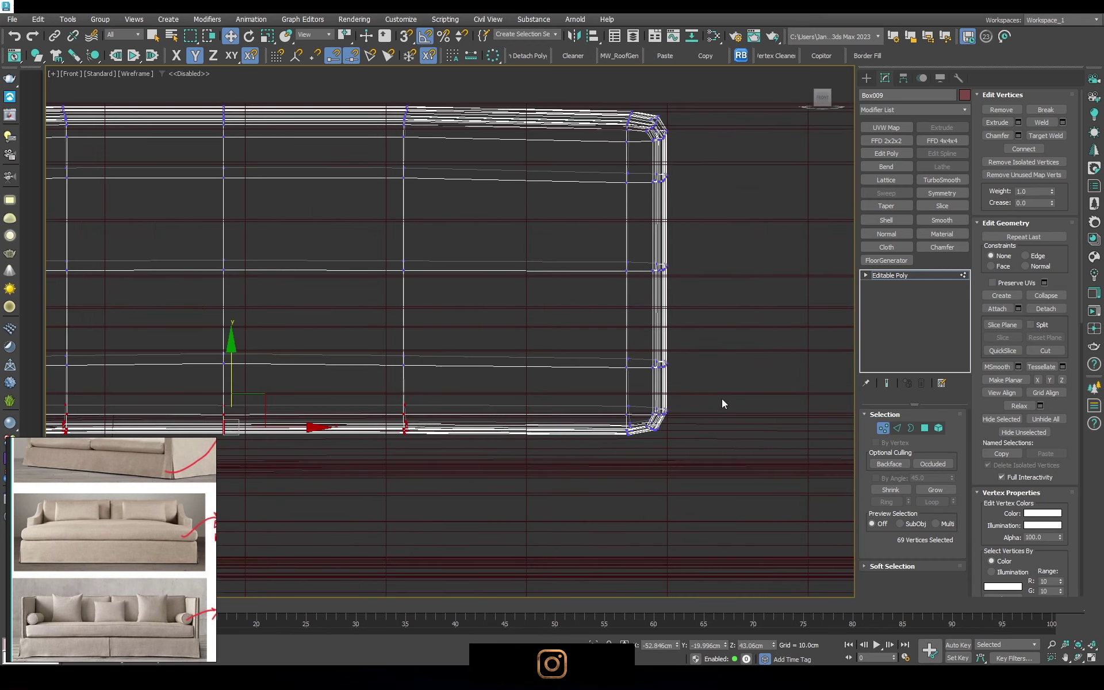
scroll(660, 398, "down", 3)
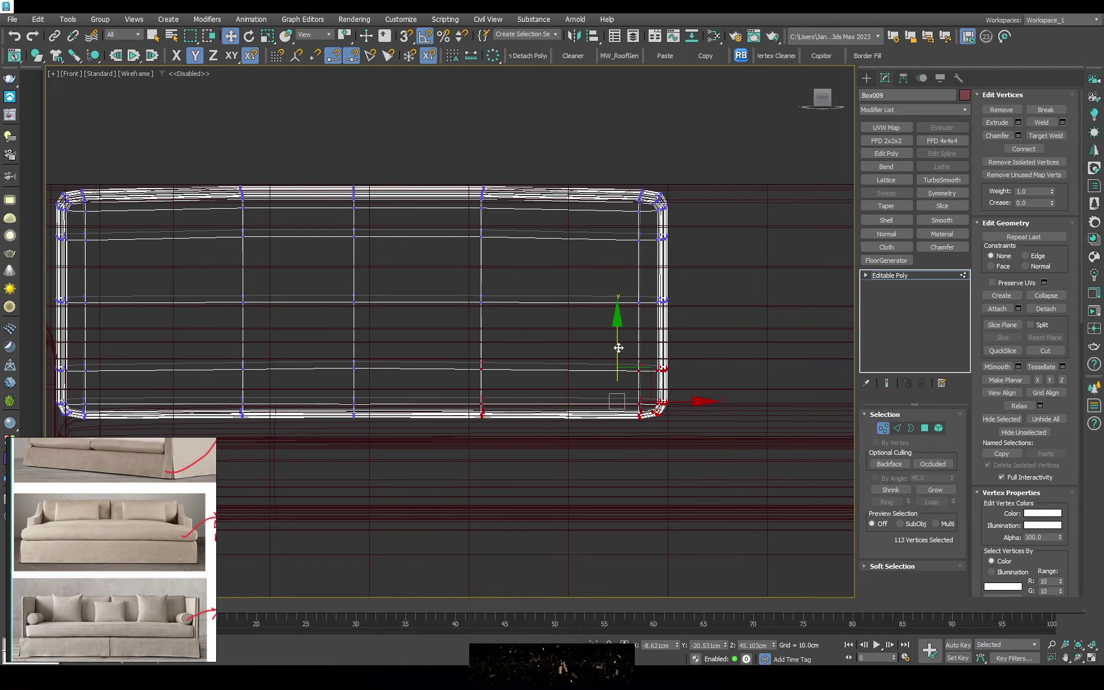
middle_click_drag(551, 395, 625, 364)
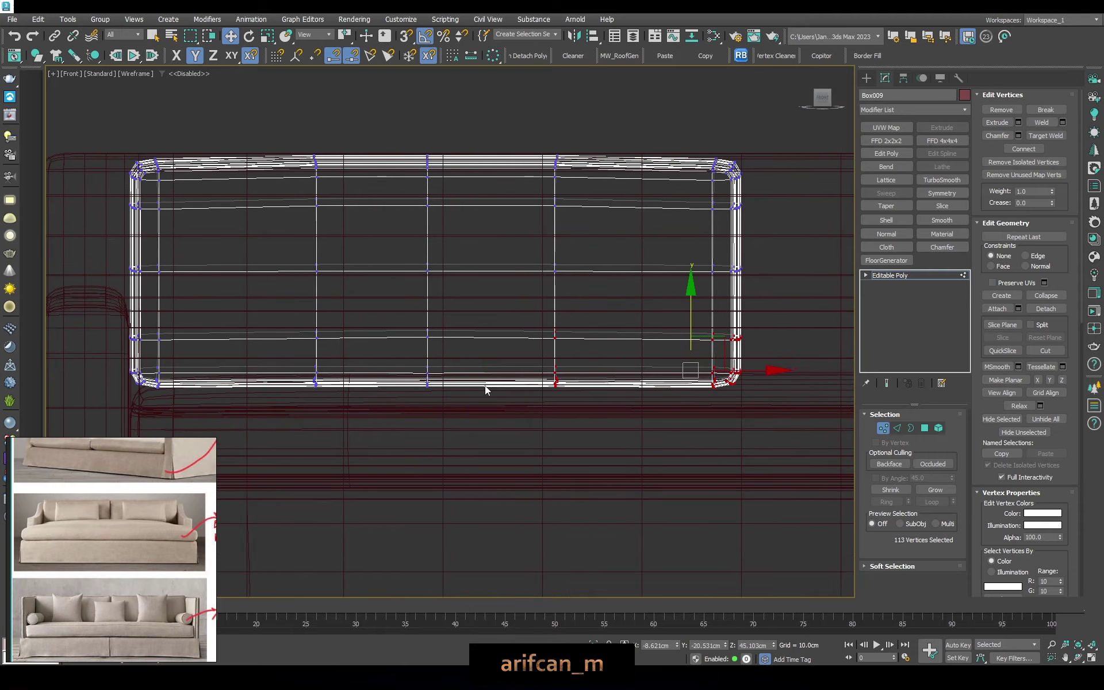
key("F3")
mouse_move(485, 386)
middle_mouse_down("alt")
mouse_move(407, 390)
mouse_move(431, 365)
mouse_move(443, 380)
mouse_move(526, 382)
mouse_move(370, 328)
mouse_move(431, 424)
mouse_move(514, 366)
middle_mouse_up("alt")
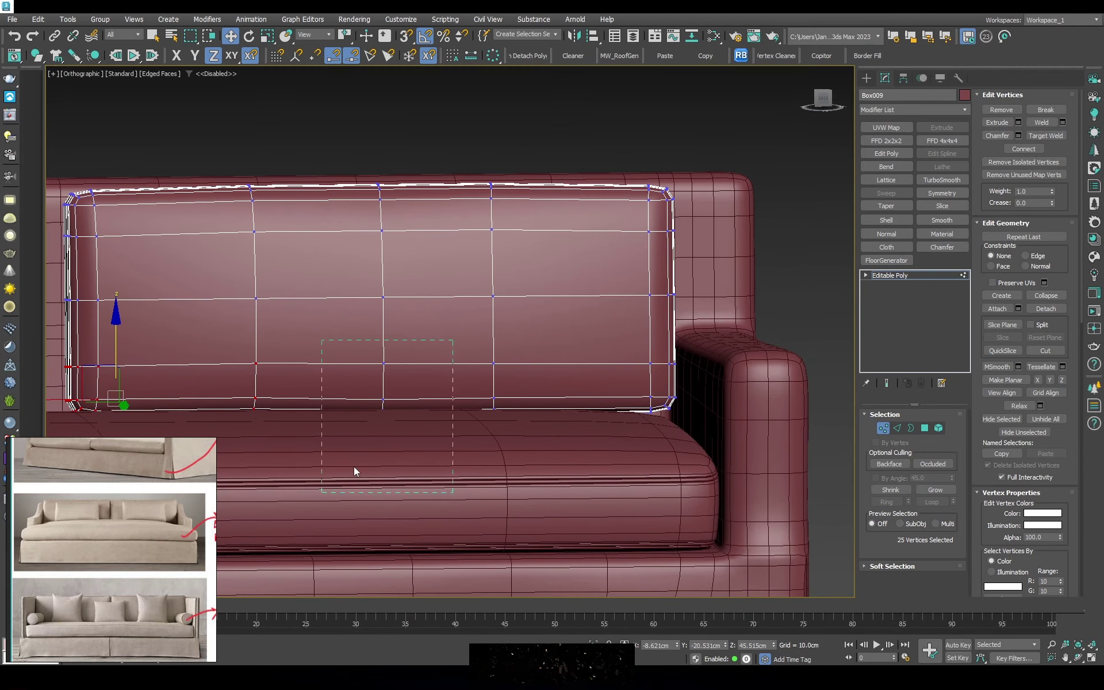
scroll(376, 346, "down", 2)
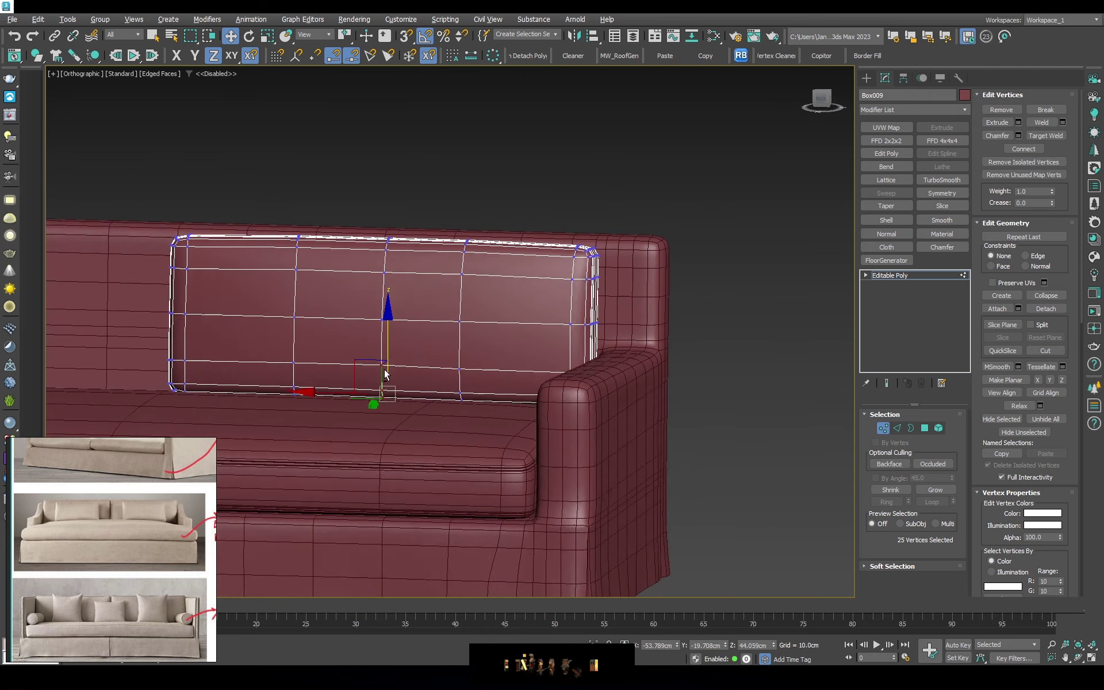
left_click(902, 275)
middle_click_drag(404, 295, 260, 236, "alt")
key("1")
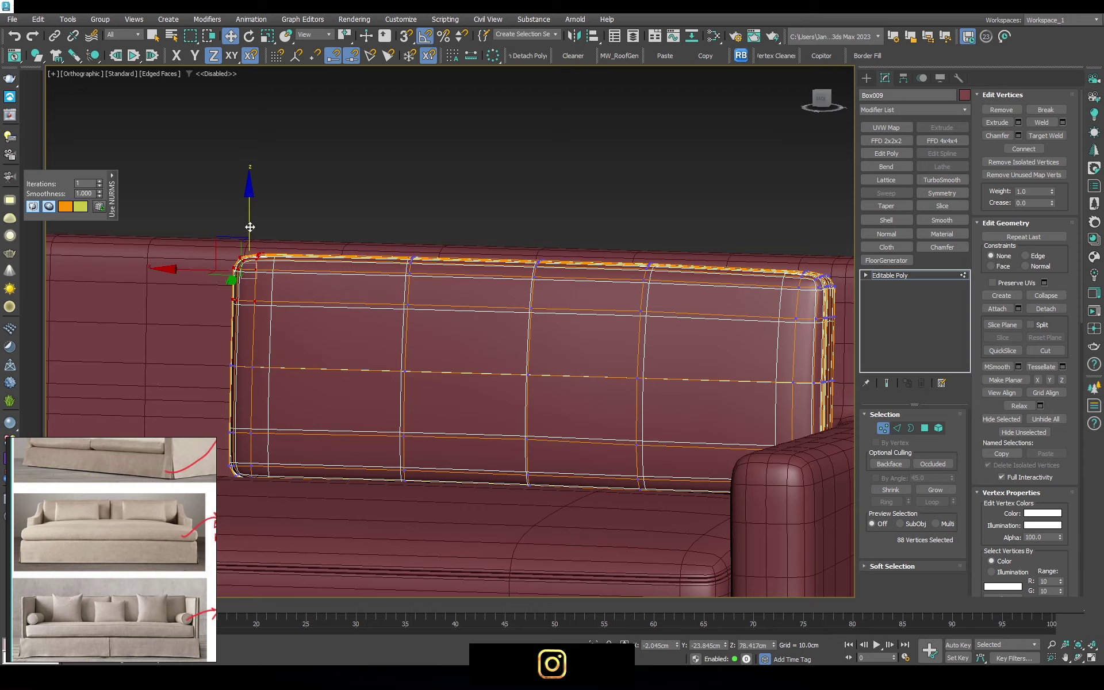
scroll(250, 228, "down", 3)
Mirror the back cushion across the X axis as an instance
left_click(903, 275)
scroll(468, 291, "down", 2)
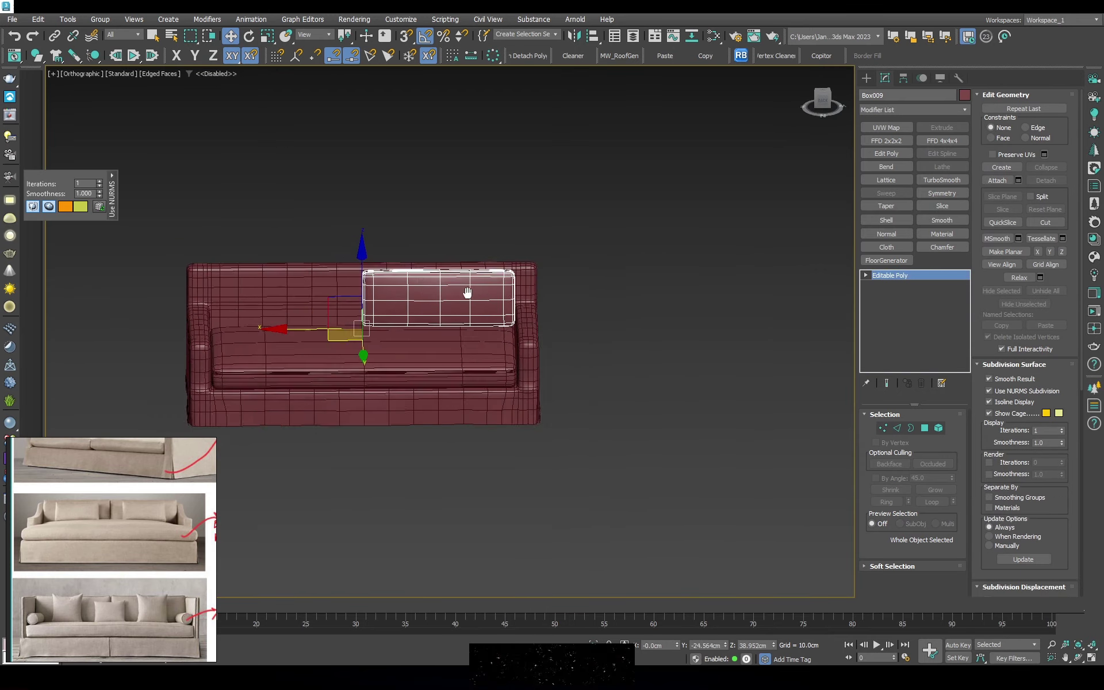
key("F3")
left_click(574, 36)
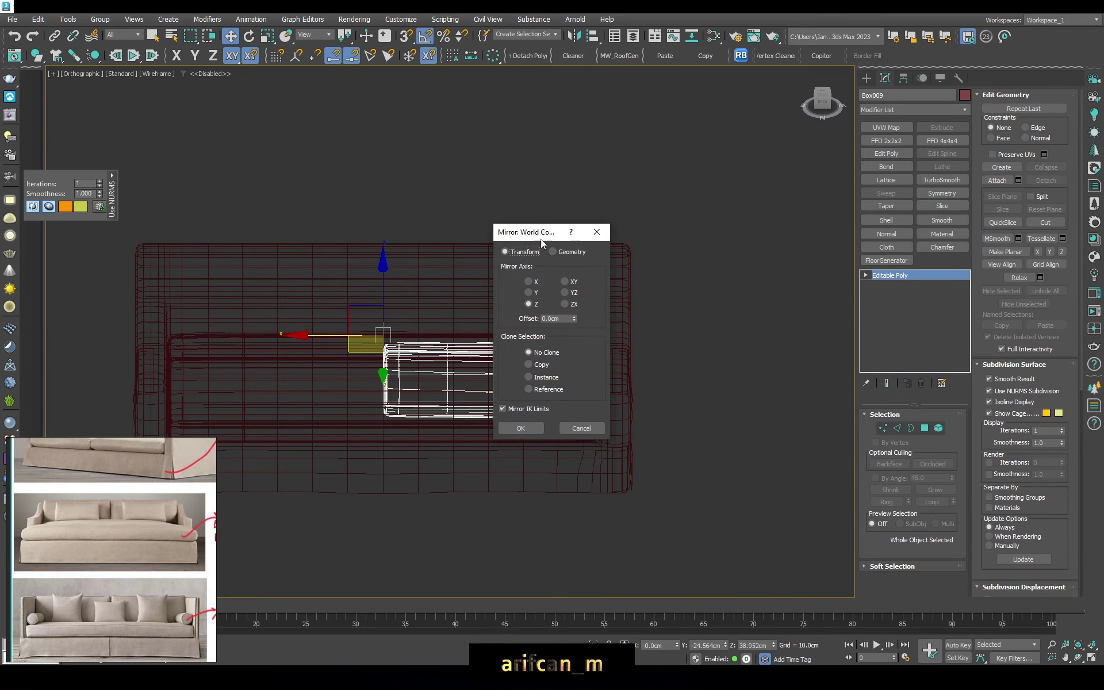
left_click(534, 293)
left_click(529, 281)
left_click(536, 375)
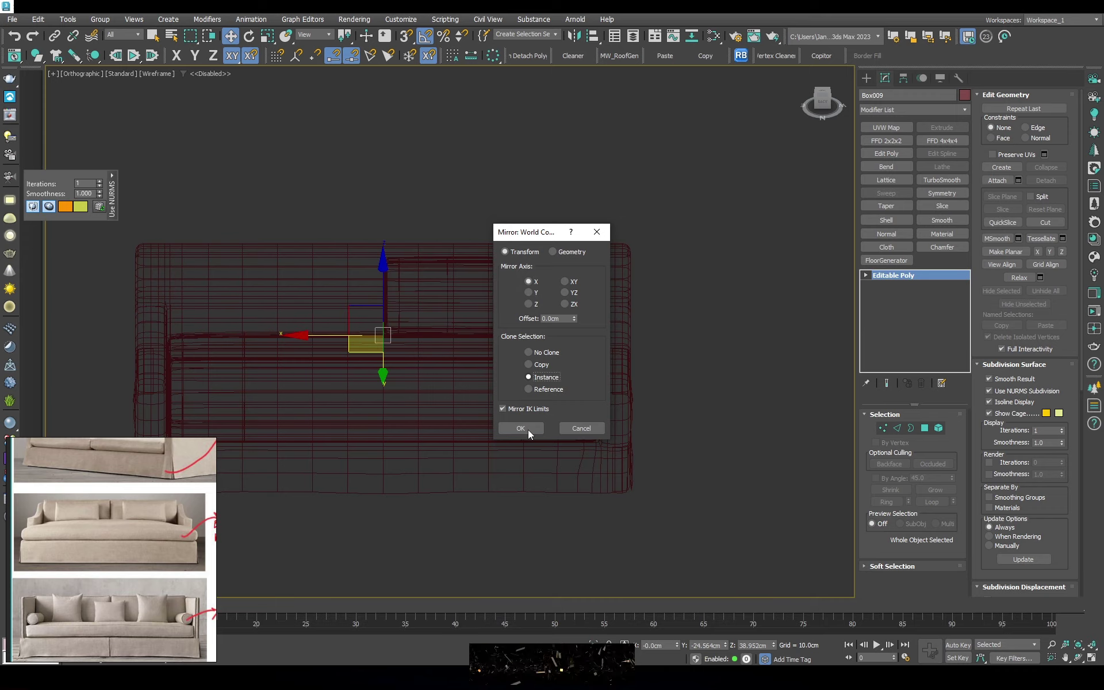
left_click(528, 430)
Inspect both backrest cushions in perspective and reselect the back cushion
key("F3")
middle_click_drag(654, 314, 645, 291, "alt")
key("p")
key("F4")
scroll(557, 301, "down", 3)
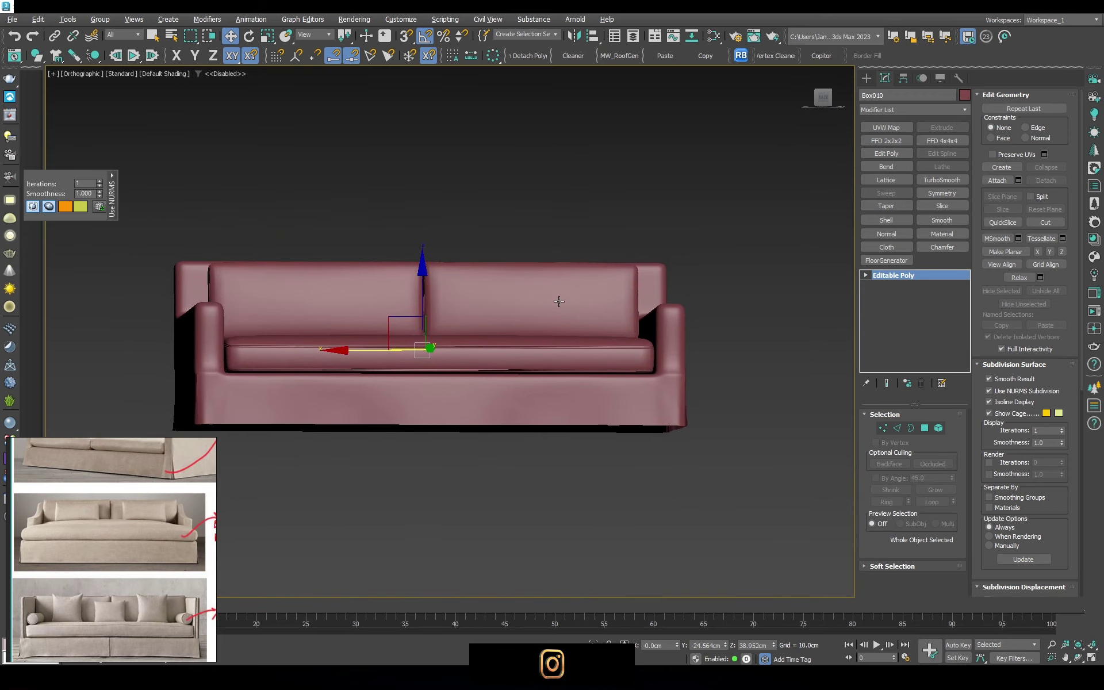
scroll(546, 303, "up", 5)
middle_click_drag(535, 306, 479, 295, "alt")
key("ctrl+d")
scroll(575, 256, "down", 4)
scroll(575, 257, "down", 3)
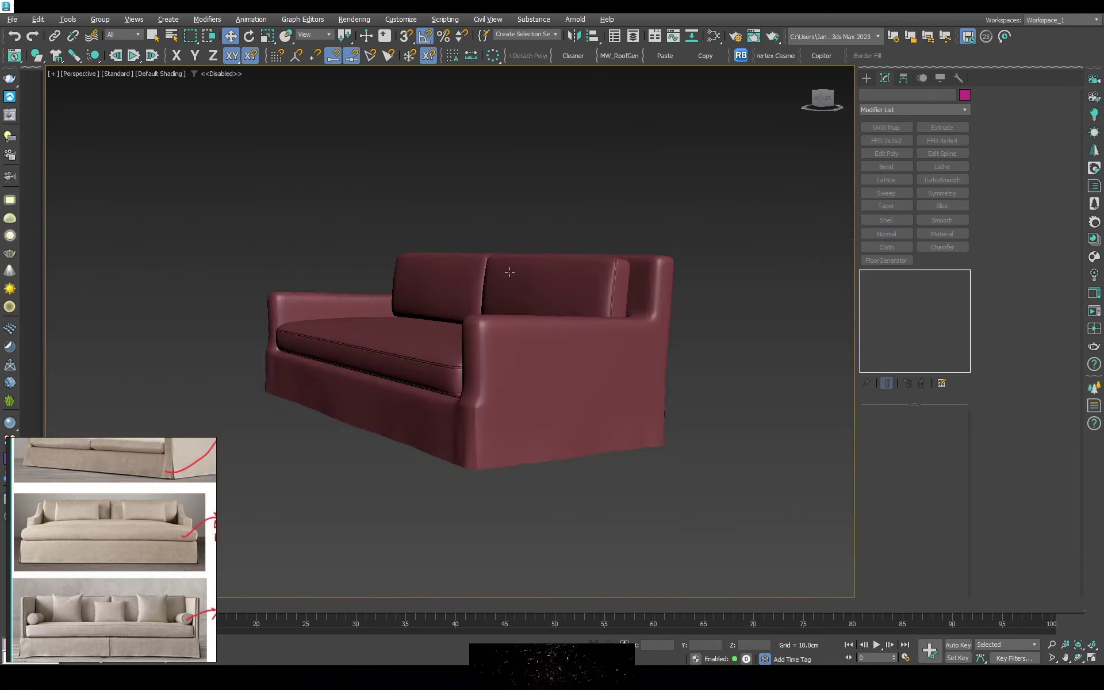
mouse_move(575, 257)
middle_mouse_down("alt")
mouse_move(511, 359)
mouse_move(576, 287)
middle_mouse_up("alt")
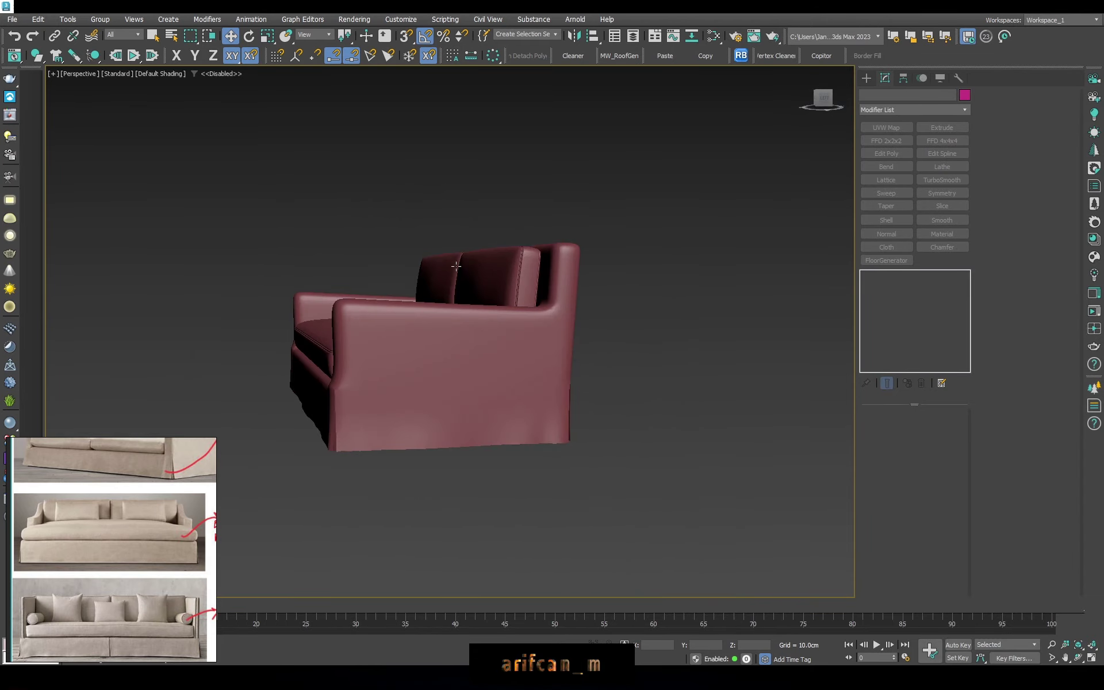
left_click(516, 274)
Turn off NURMS smoothing and edit the cushion's vertices in Left view
key("F3")
middle_click_drag(734, 288, 777, 345, "alt")
left_click(989, 391)
key("f")
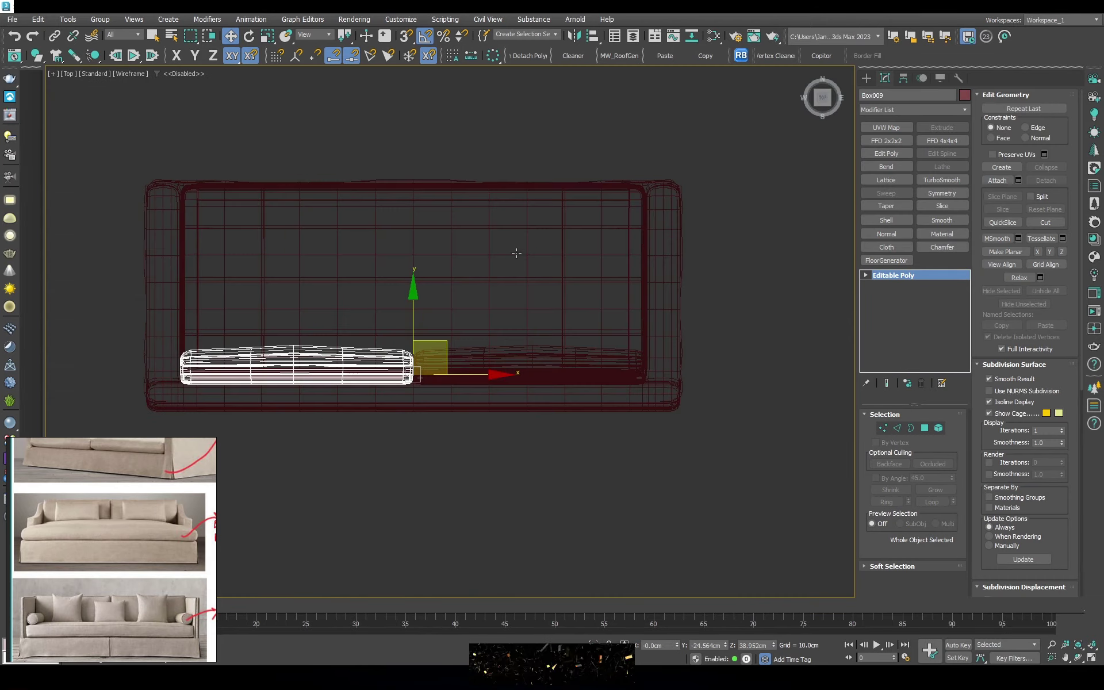
key("z")
key("l")
key("1")
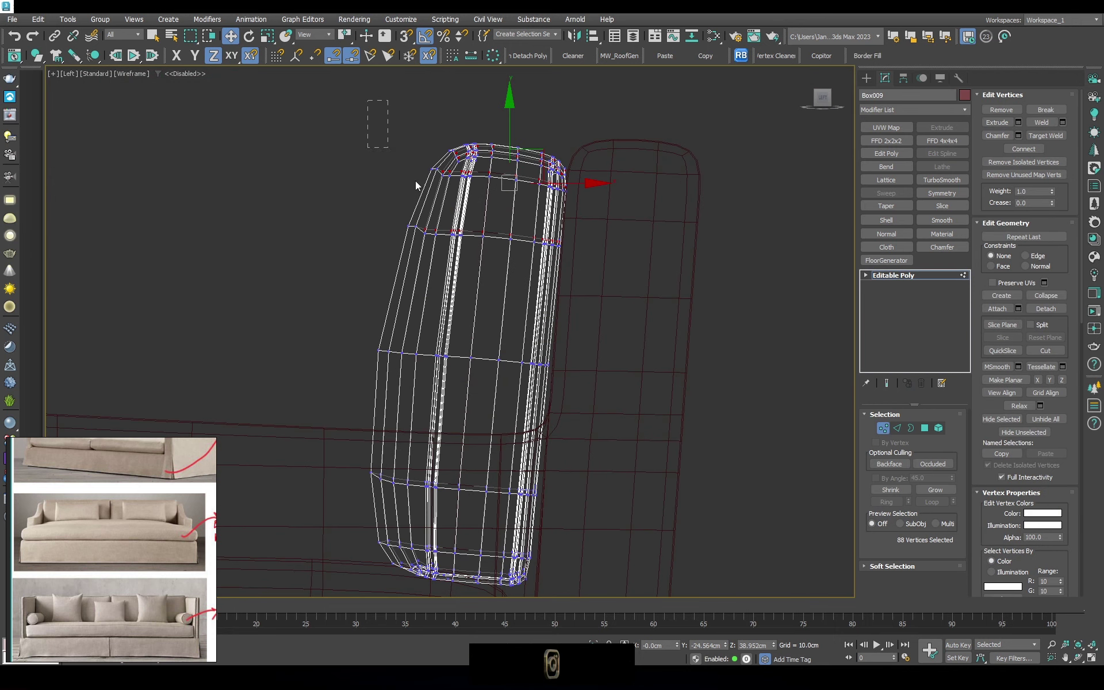
Select cushion vertices and shift them about 1.7 cm along X
left_click_drag(368, 100, 502, 254)
middle_click_drag(523, 198, 448, 346)
left_click_drag(300, 233, 480, 430)
key("z")
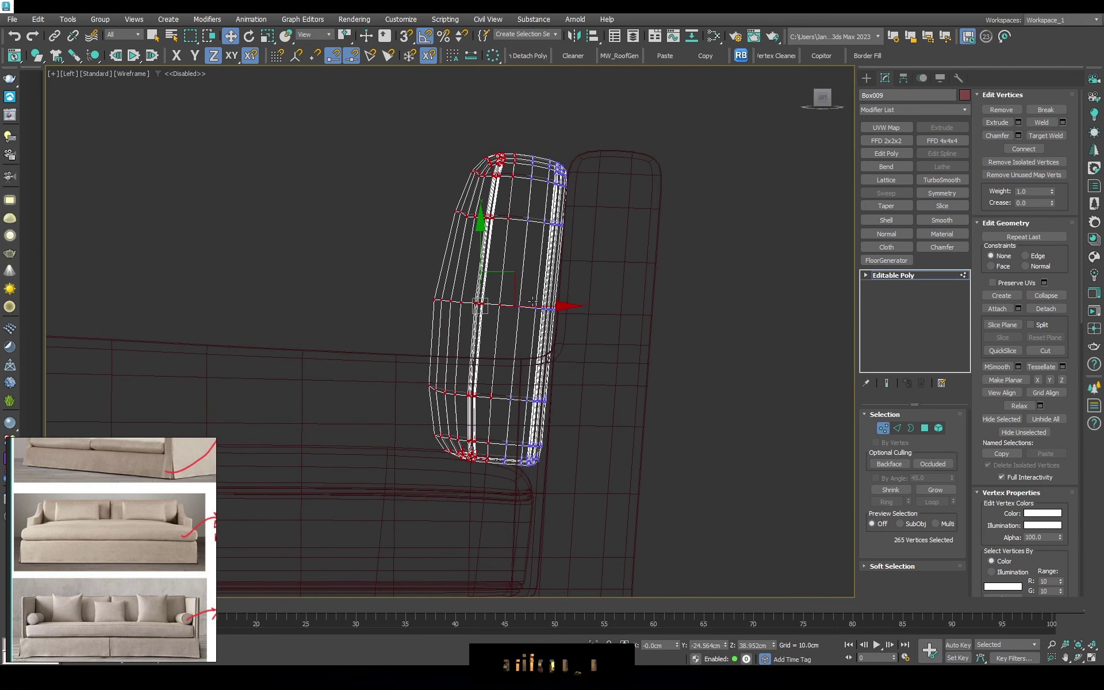
left_click_drag(536, 304, 524, 305)
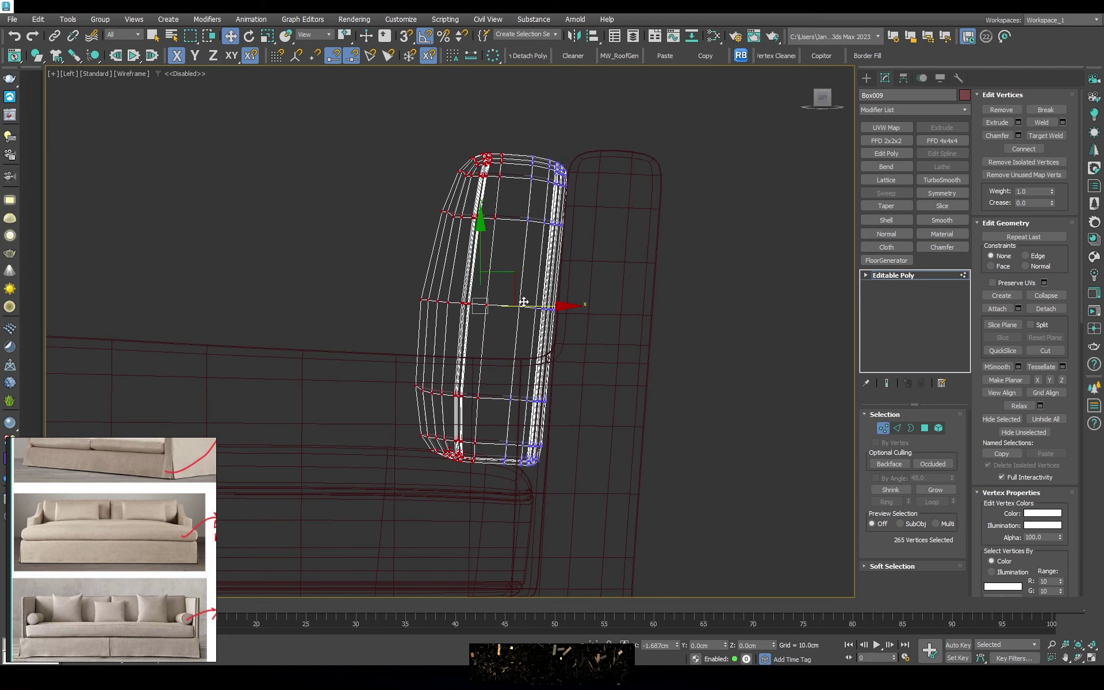
Re-enable NURMS smoothing on the back cushion
left_click(905, 273)
key("F3")
key("z")
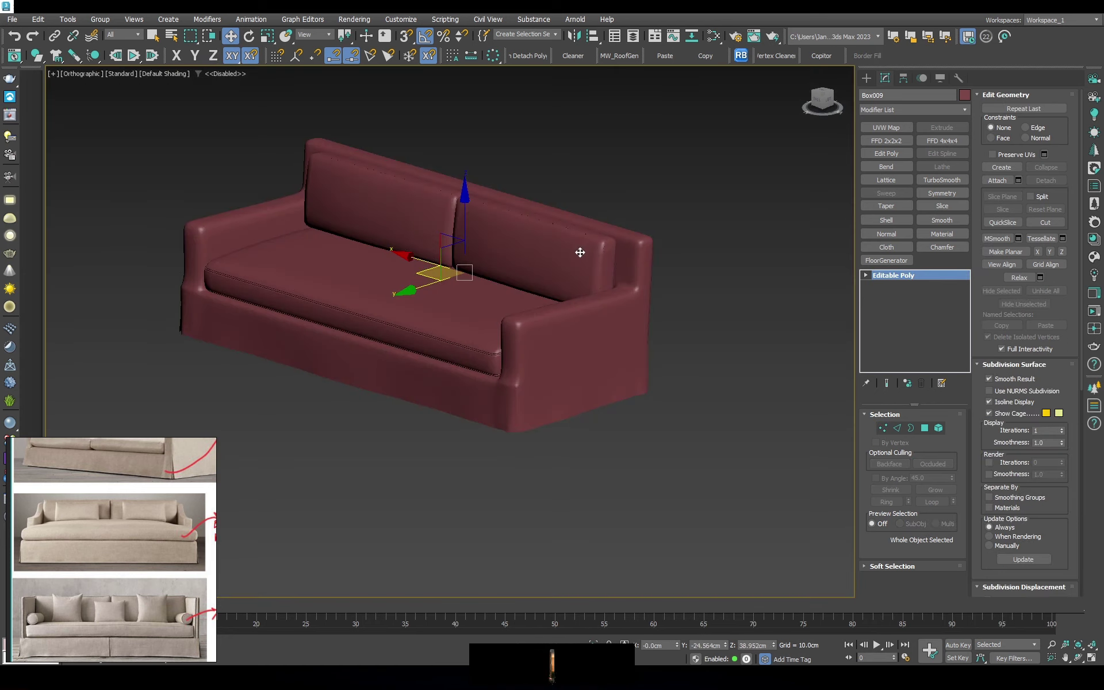
middle_click_drag(579, 249, 740, 226, "alt")
left_click(989, 391)
mouse_move(575, 247)
middle_mouse_down("alt")
mouse_move(562, 246)
mouse_move(658, 249)
mouse_move(582, 253)
mouse_move(627, 255)
middle_mouse_up("alt")
key("p")
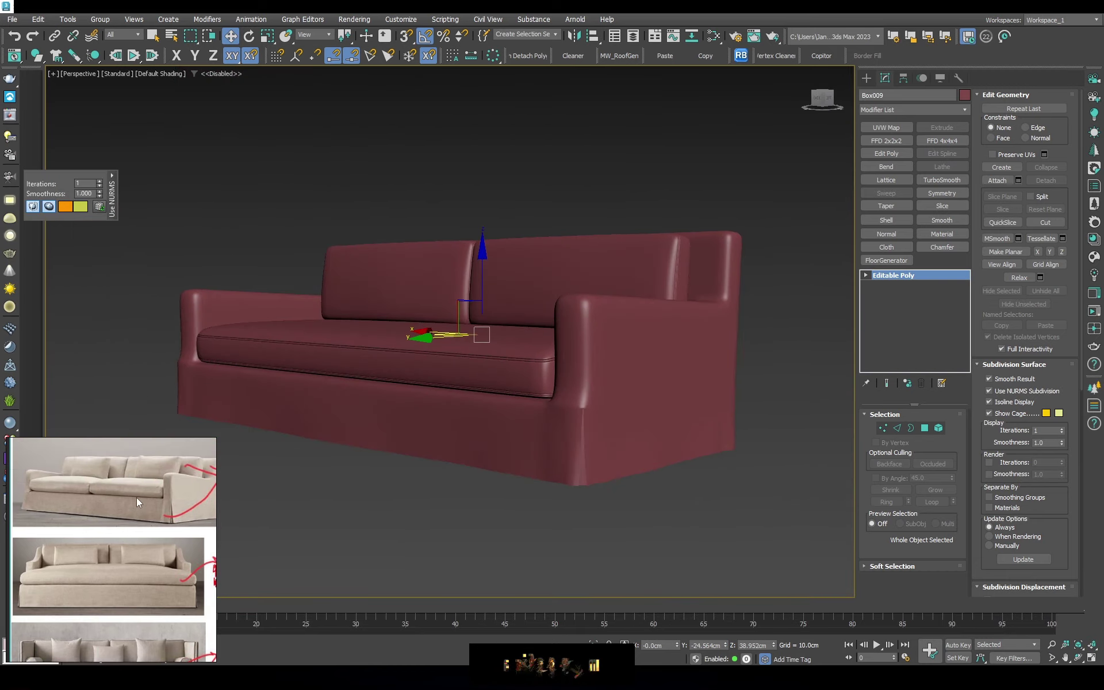
Make an instanced copy of the back cushion and shrink it to 85 percent
middle_click_drag(633, 311, 616, 316, "alt")
left_click(530, 283)
key("F4")
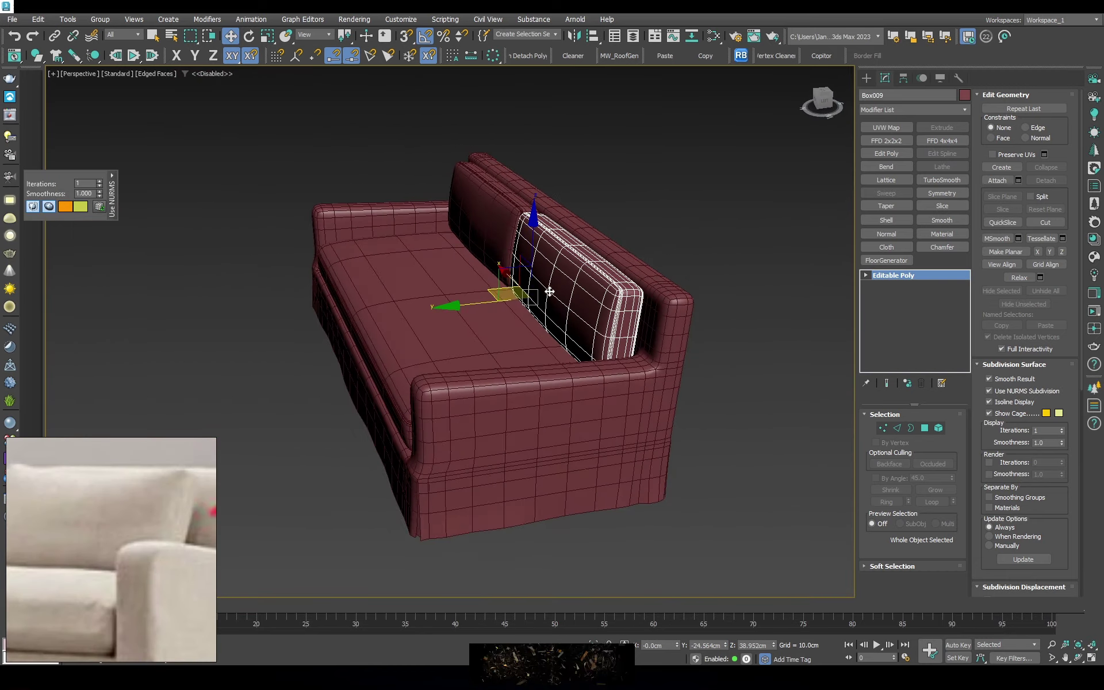
scroll(505, 301, "up", 3)
middle_click_drag(505, 301, 437, 305, "alt")
left_click_drag(437, 305, 451, 303, "shift")
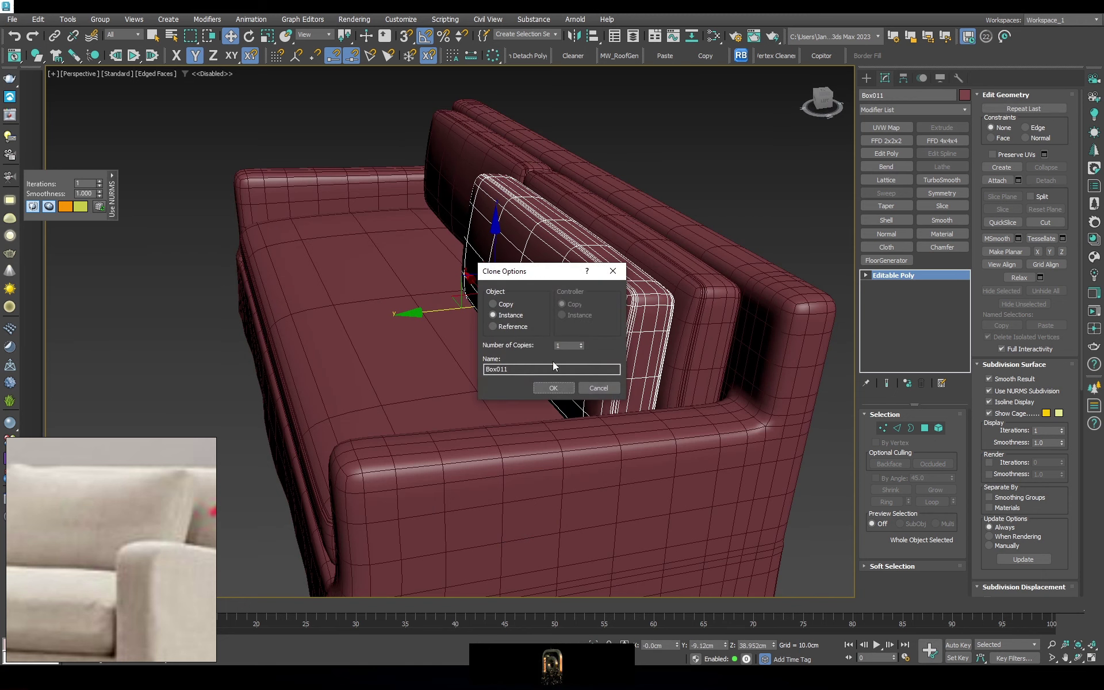
left_click(553, 389)
key("l")
scroll(593, 309, "down", 5)
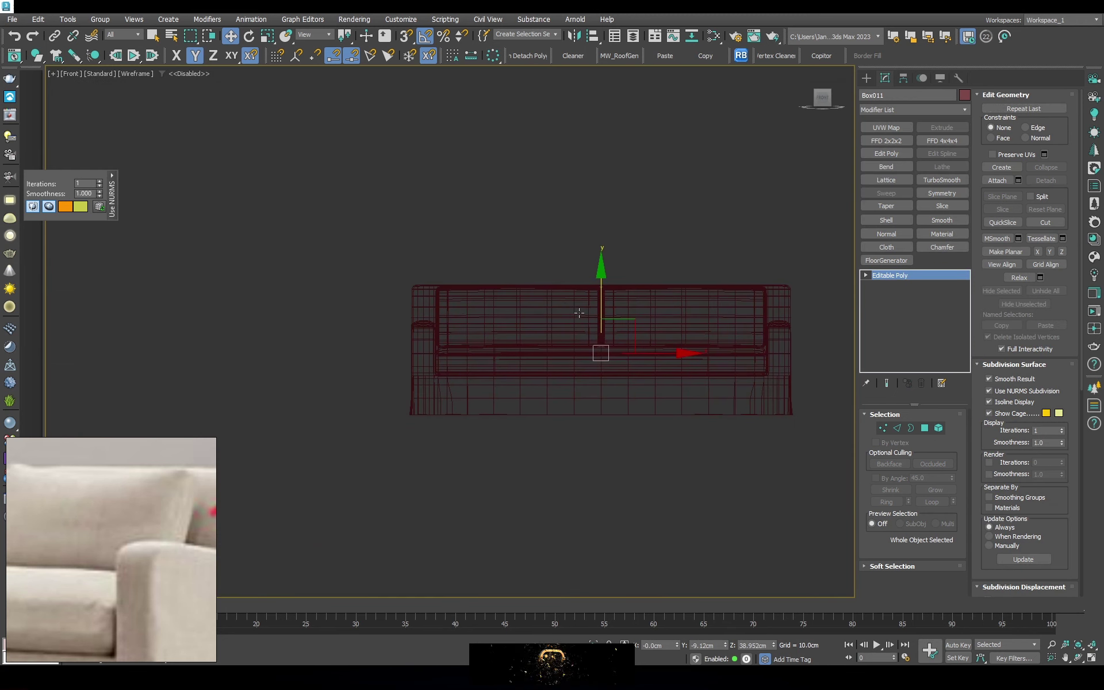
scroll(542, 293, "up", 5)
left_click_drag(535, 436, 577, 402)
scroll(533, 444, "up", 3)
Shift the cushion along X and nudge its upper corner vertices
key("w")
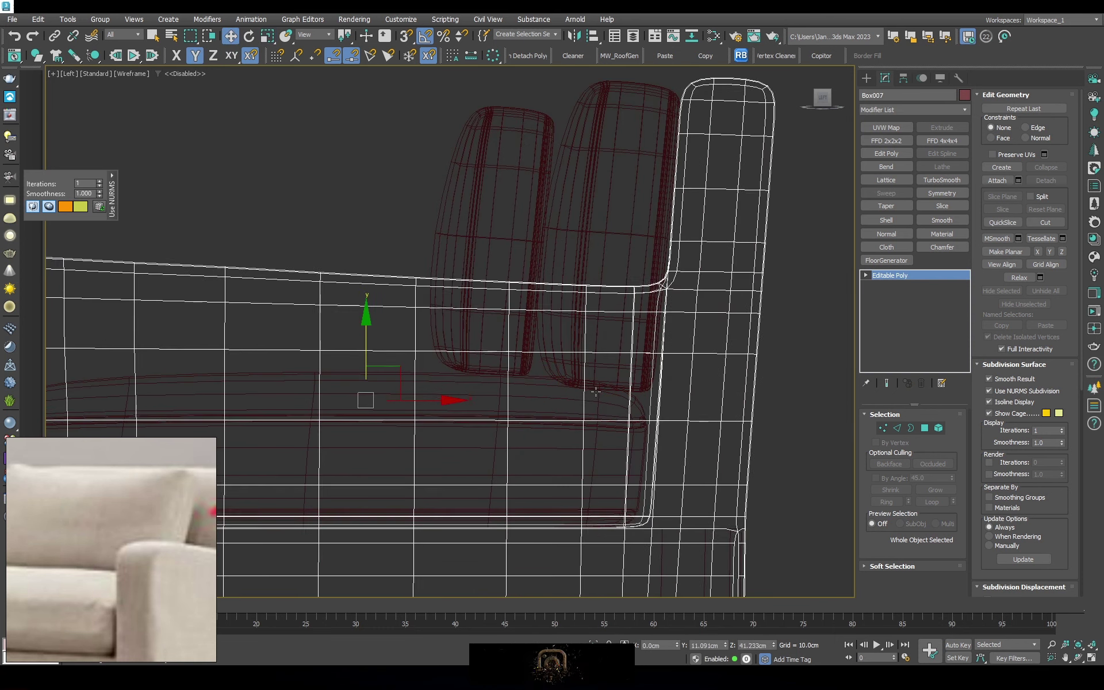
left_click_drag(575, 397, 584, 329)
key("1")
scroll(551, 95, "up", 3)
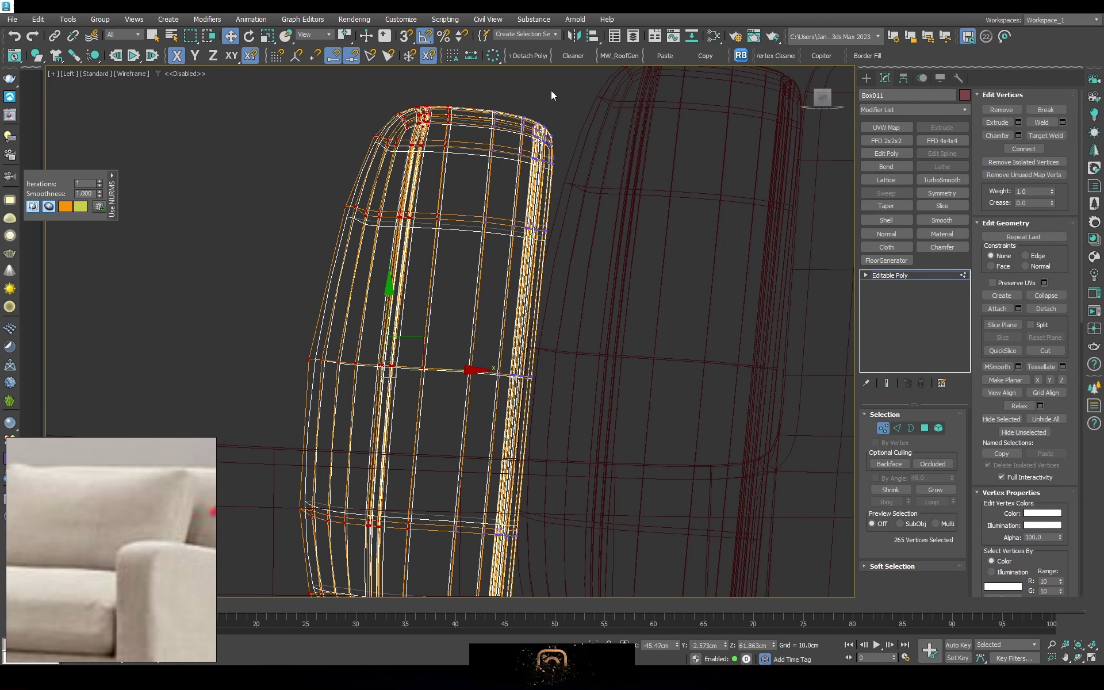
left_click_drag(585, 156, 588, 153)
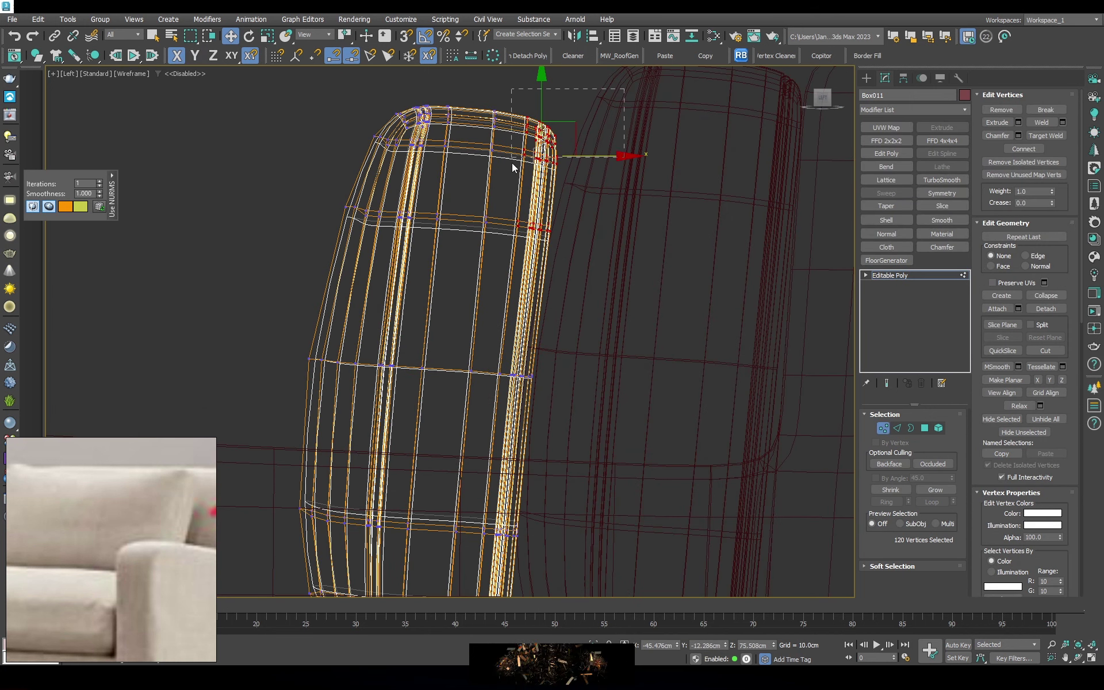
left_click_drag(617, 86, 502, 181)
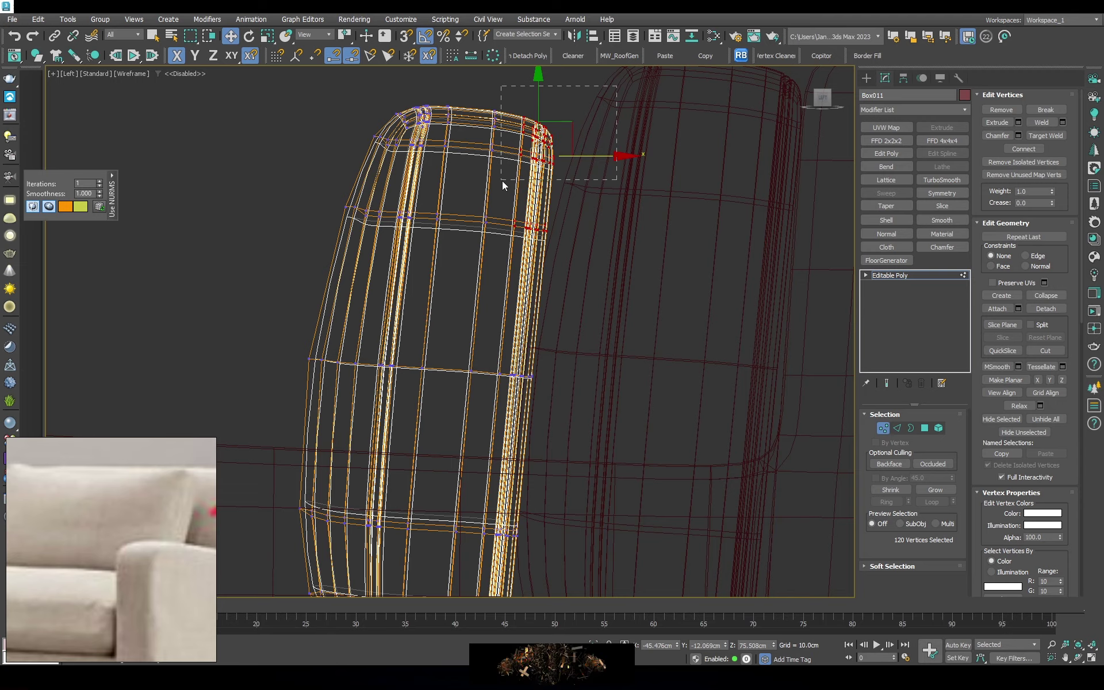
key("F3")
Slide the back cushion sideways into place along the sofa back
middle_click_drag(505, 164, 581, 241, "alt")
left_click(934, 275)
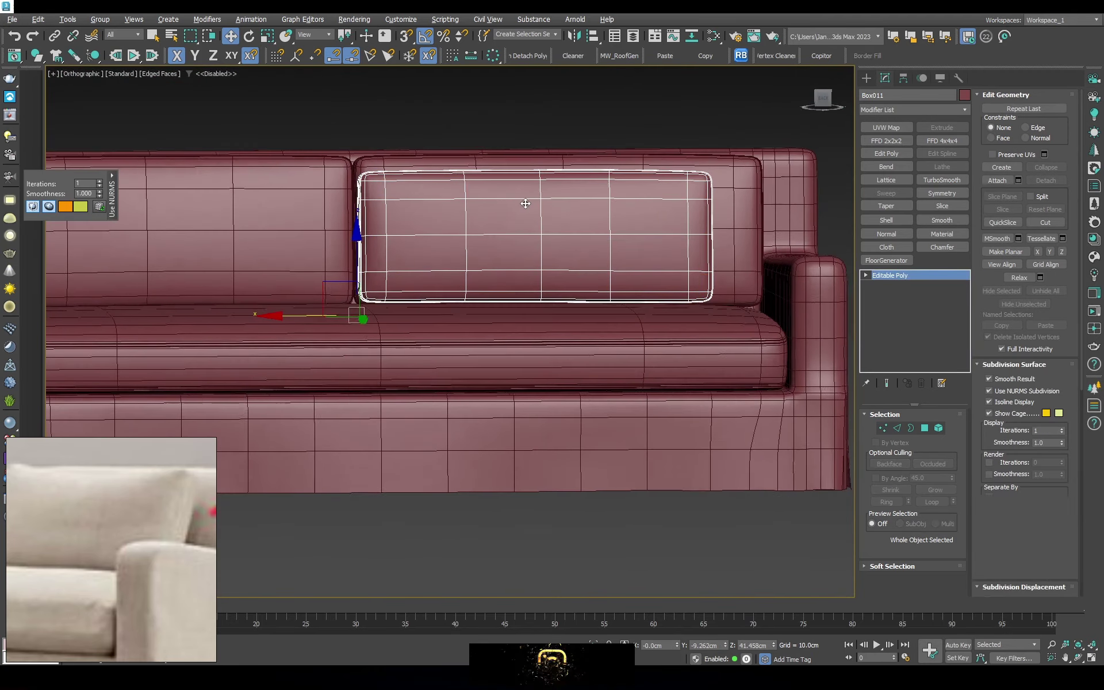
middle_click_drag(485, 214, 471, 221)
left_click_drag(471, 221, 497, 221)
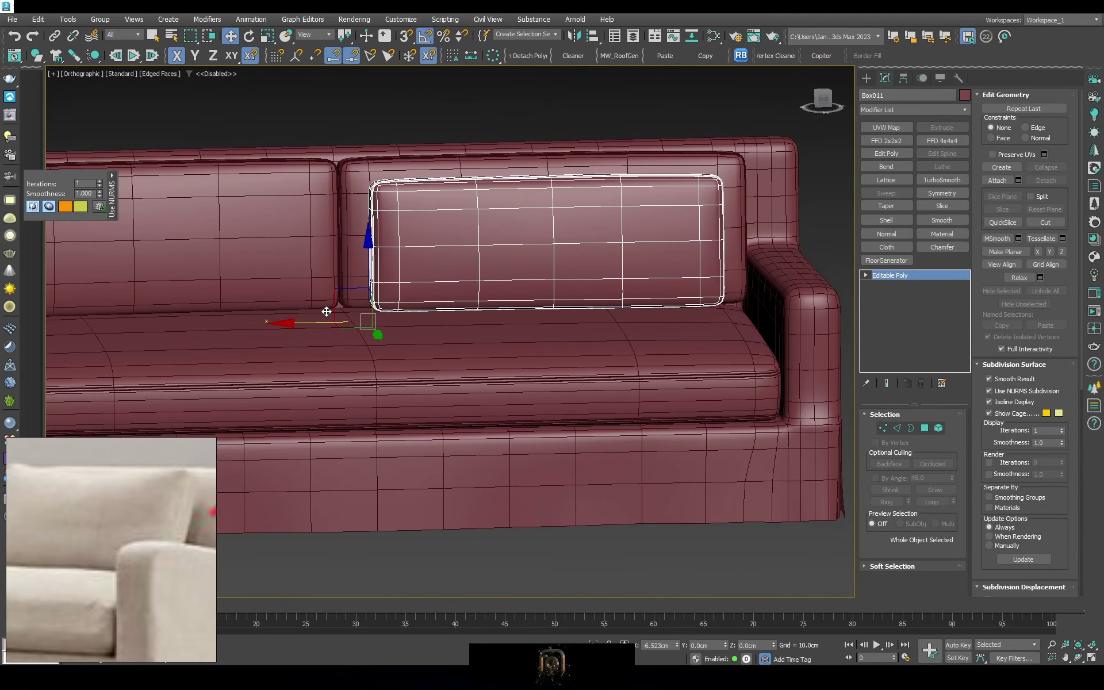
mouse_move(478, 266)
middle_mouse_down()
mouse_move(500, 290)
mouse_move(489, 315)
middle_mouse_up()
scroll(534, 248, "down", 3)
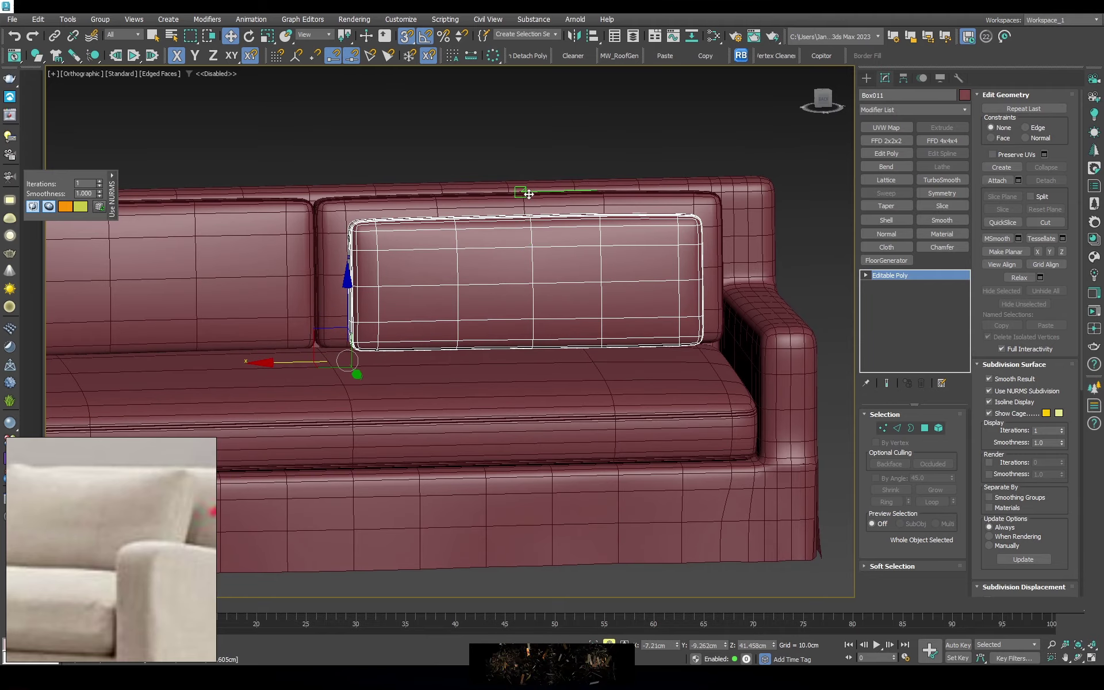
scroll(526, 190, "down", 3)
Check both back cushions in smooth-shaded perspective, then deselect everything
mouse_move(503, 217)
middle_mouse_down("alt")
mouse_move(493, 252)
mouse_move(464, 234)
mouse_move(468, 222)
middle_mouse_up("alt")
scroll(514, 227, "down", 2)
scroll(514, 228, "up", 3)
key("p")
scroll(537, 251, "up", 5)
key("F4")
scroll(537, 250, "down", 5)
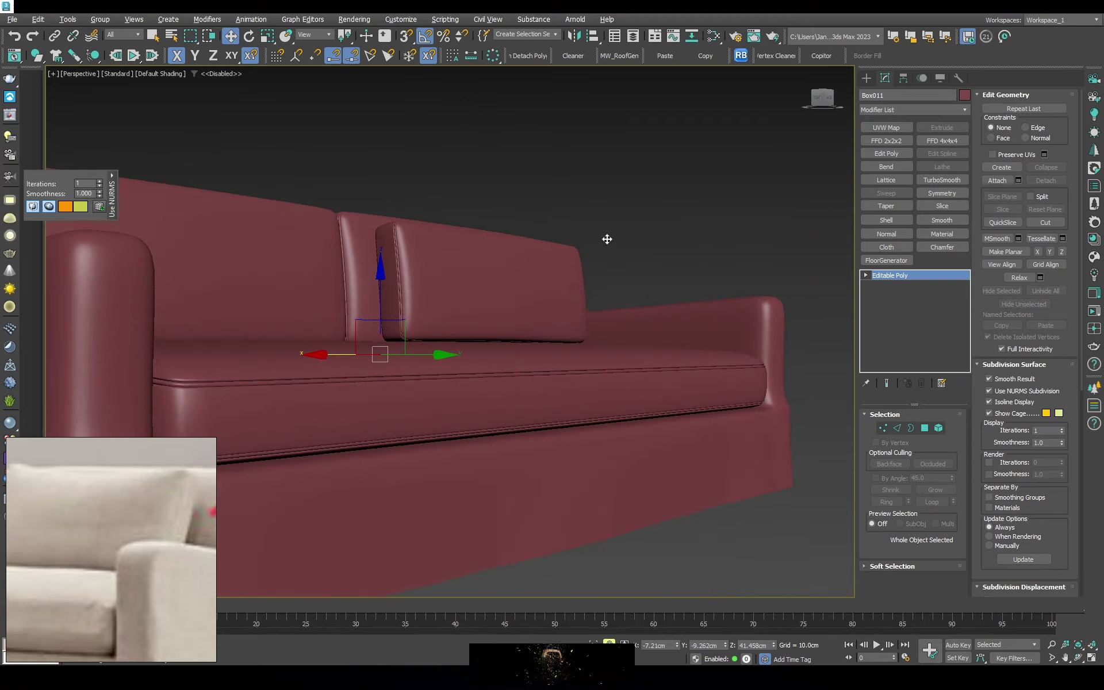
mouse_move(606, 239)
middle_mouse_down("alt")
mouse_move(636, 249)
mouse_move(484, 240)
mouse_move(465, 251)
mouse_move(459, 239)
mouse_move(540, 259)
mouse_move(531, 258)
middle_mouse_up("alt")
scroll(459, 239, "down", 4)
key("ctrl+d")
scroll(547, 264, "up", 4)
Start a Standard Primitives Box, view the sofa from Top, then cancel box creation
left_click(867, 77)
left_click(886, 154)
key("F4")
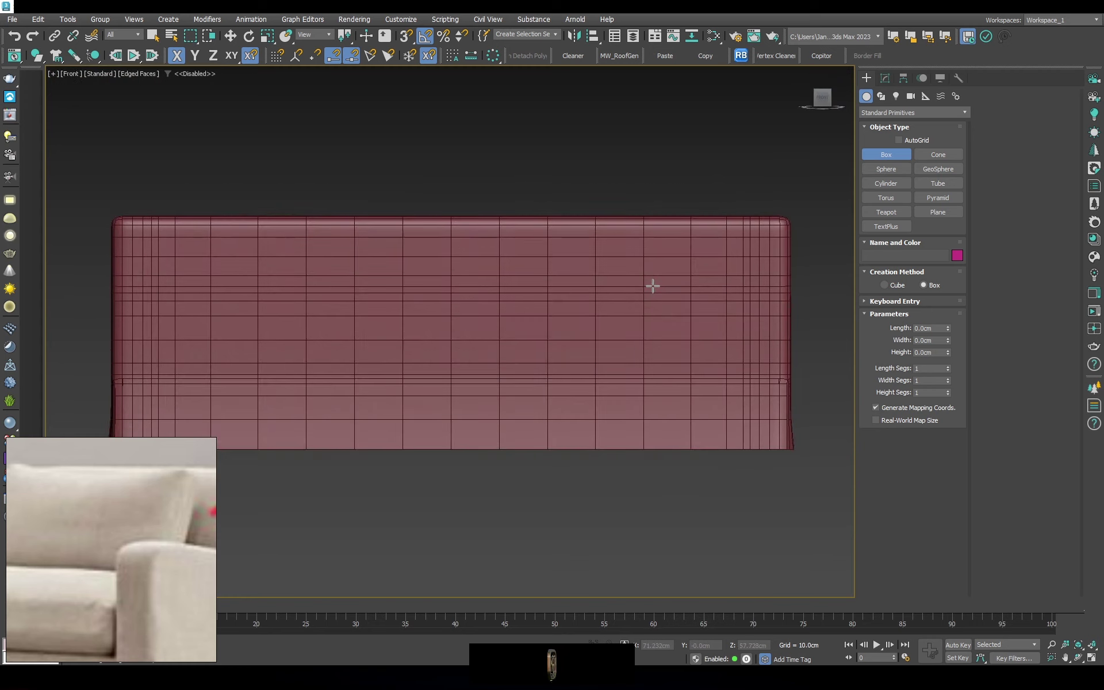
key("t")
scroll(611, 338, "up", 2)
scroll(552, 384, "up", 2)
scroll(98, 537, "down", 3)
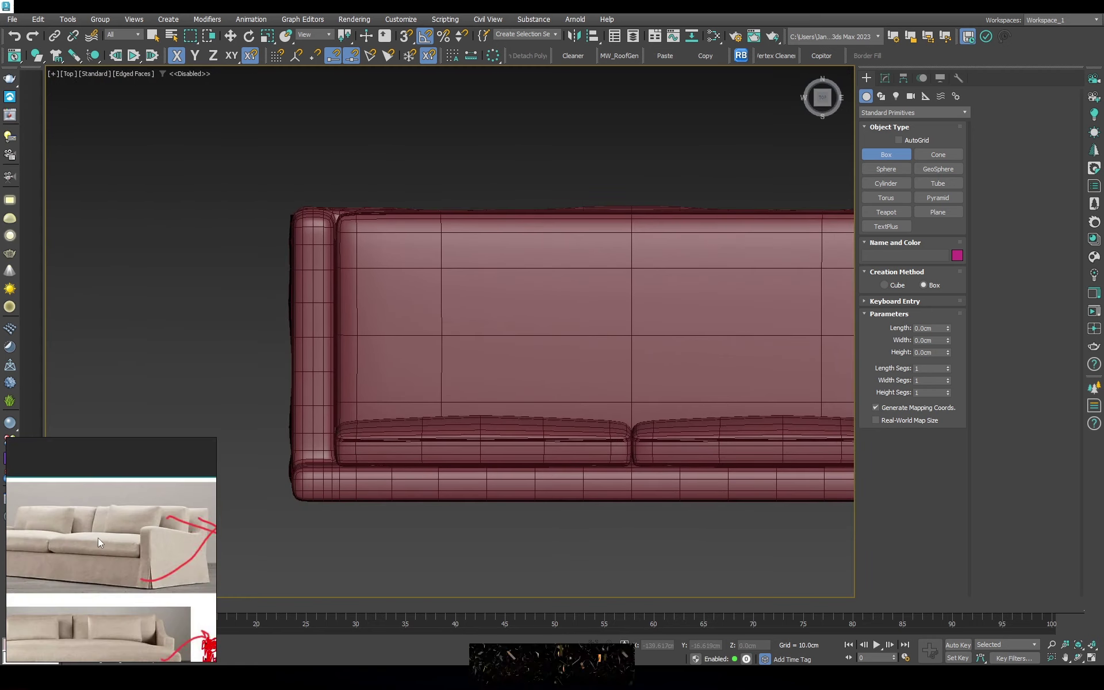
right_click(516, 345)
scroll(133, 525, "down", 1)
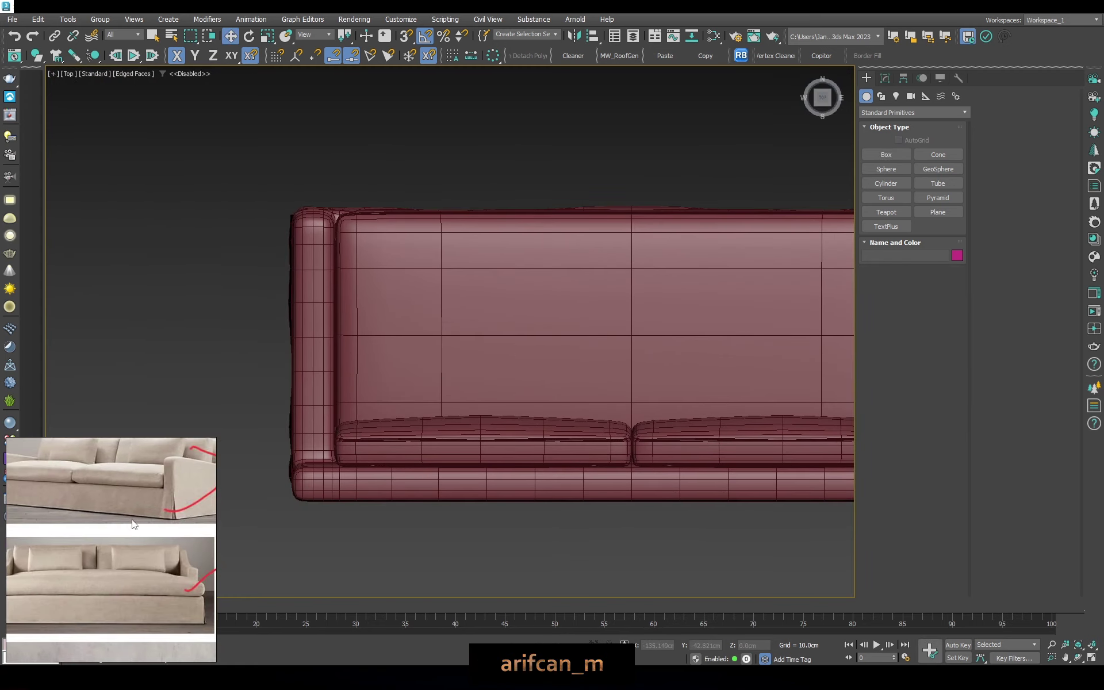
Pull an independent copy of the seat cushion toward the sofa back
left_click(554, 438)
left_click_drag(624, 411, 623, 368, "shift")
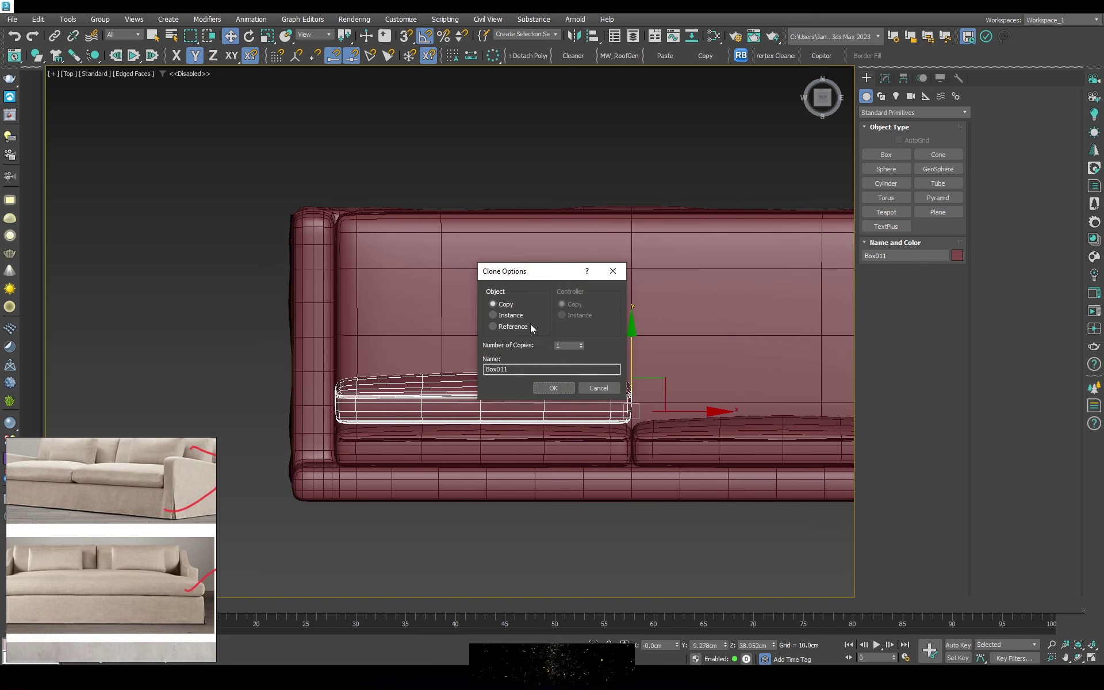
key("Return")
key("1")
scroll(412, 399, "up", 2)
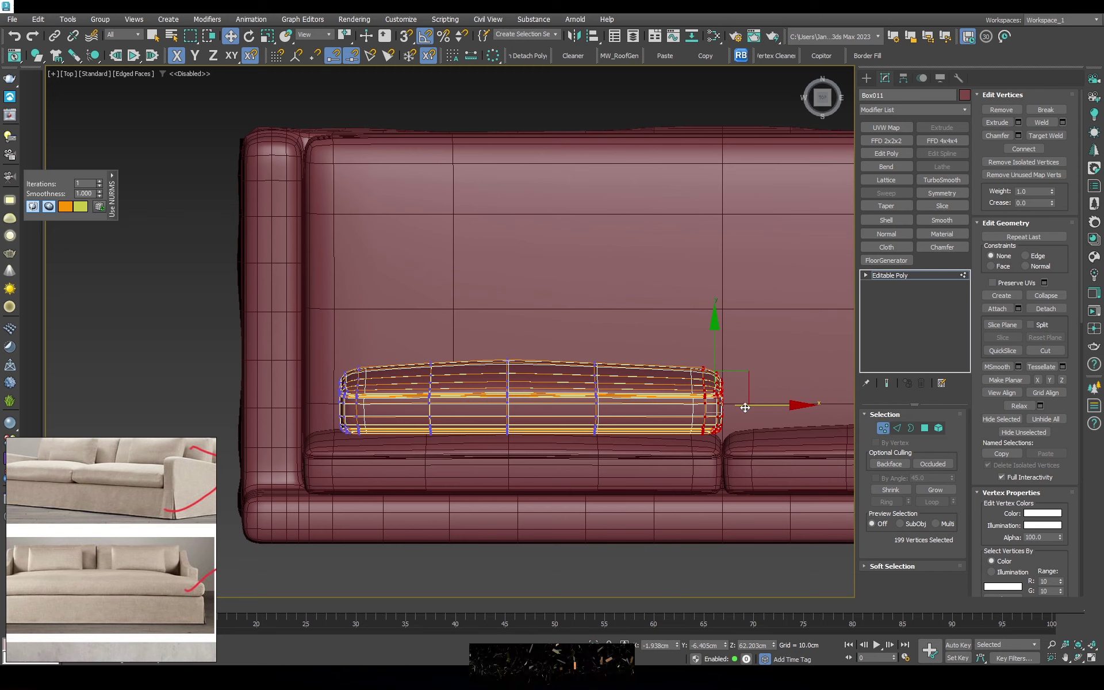
Narrow the bolster copy to 87% width and fine-tune its position, checking in Left wireframe
left_click(921, 276)
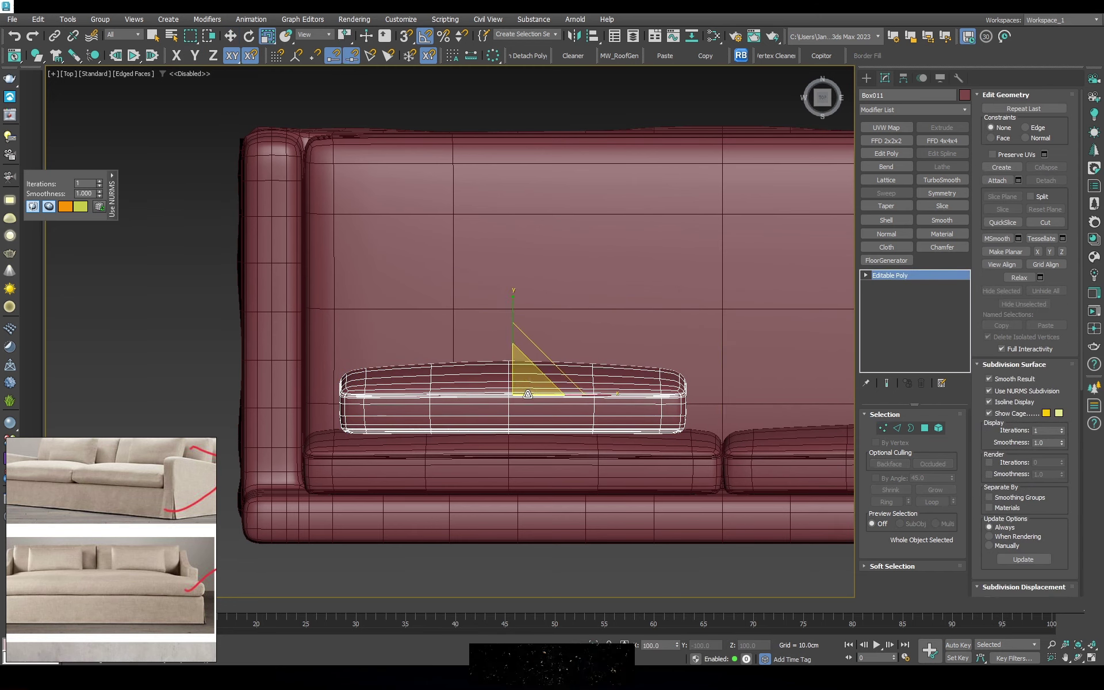
left_click_drag(528, 395, 524, 397)
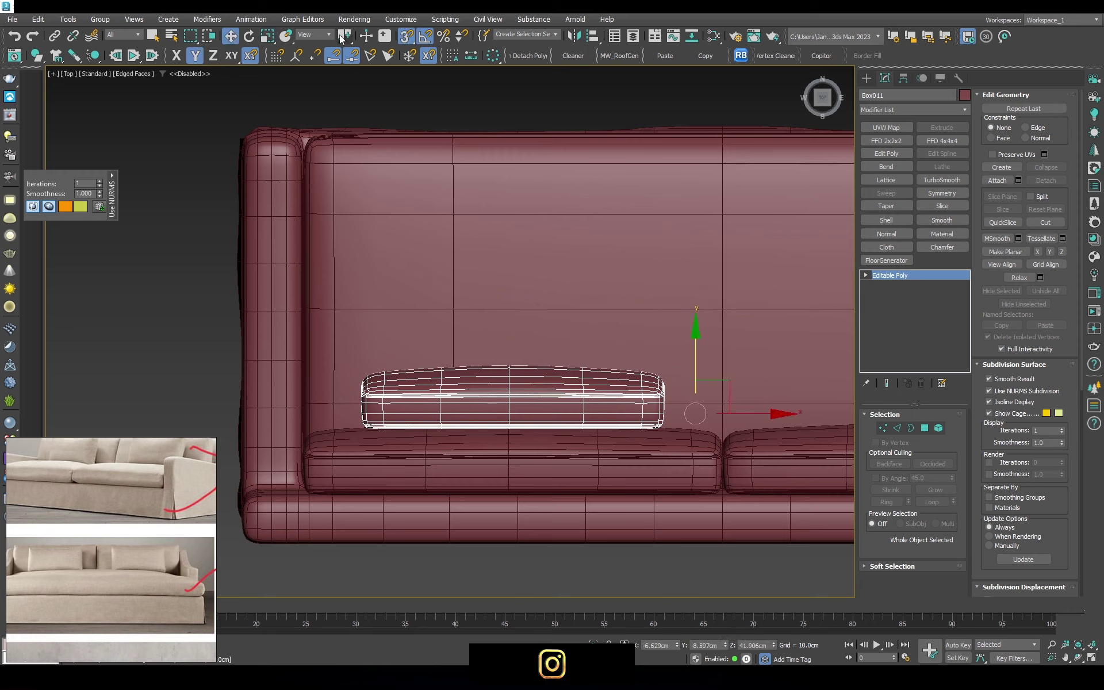
left_click_drag(508, 454, 498, 455)
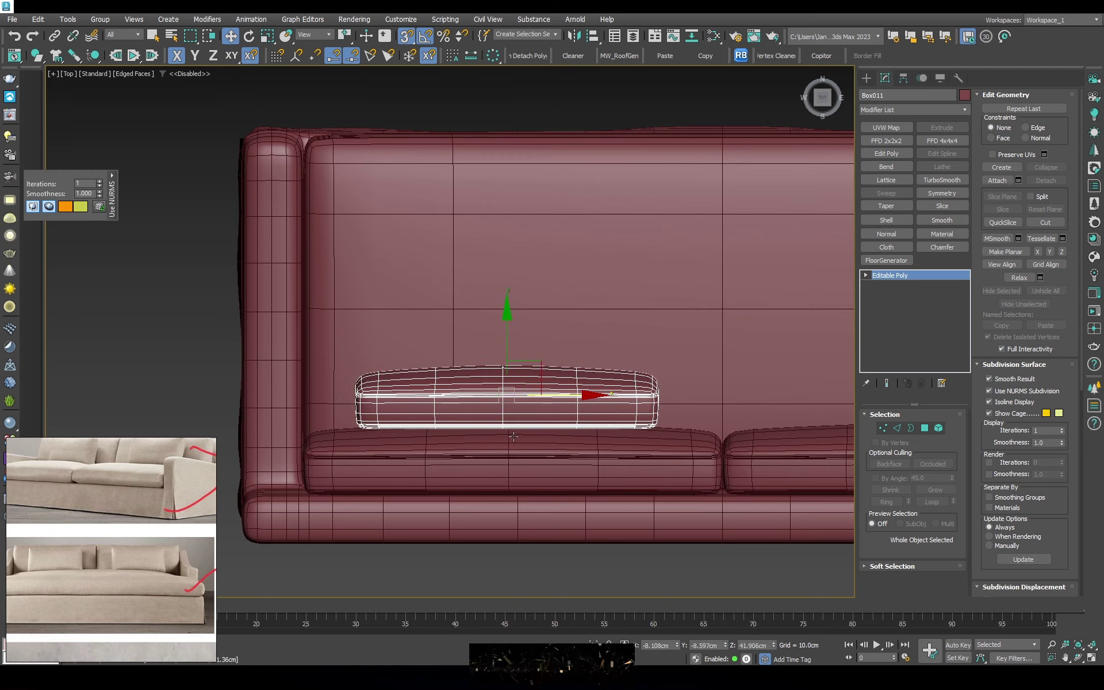
left_click_drag(546, 395, 557, 395)
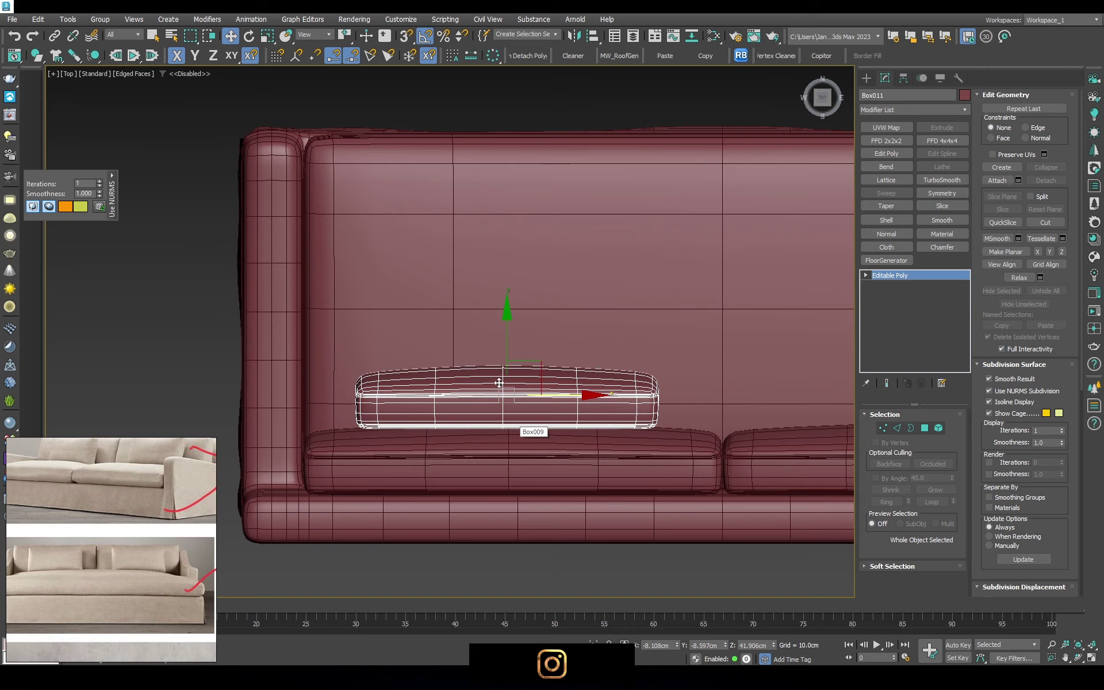
key("l")
key("F3")
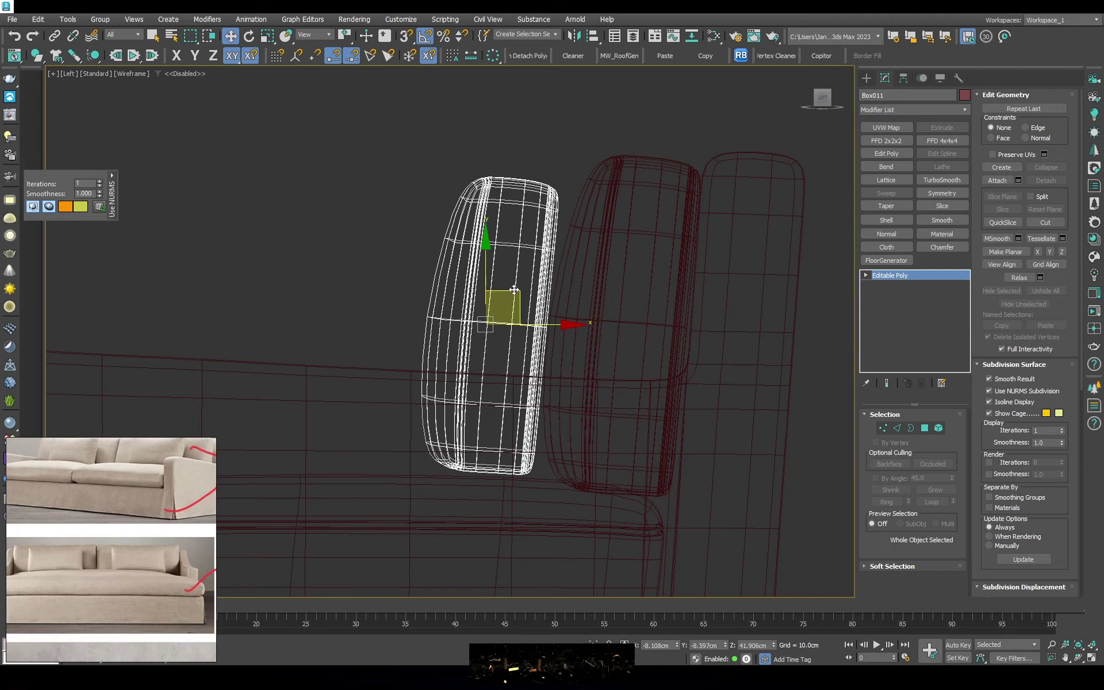
Nudge the bolster toward the back cushions and select its top-right corner vertices
left_click_drag(514, 289, 521, 293)
key("shift+z")
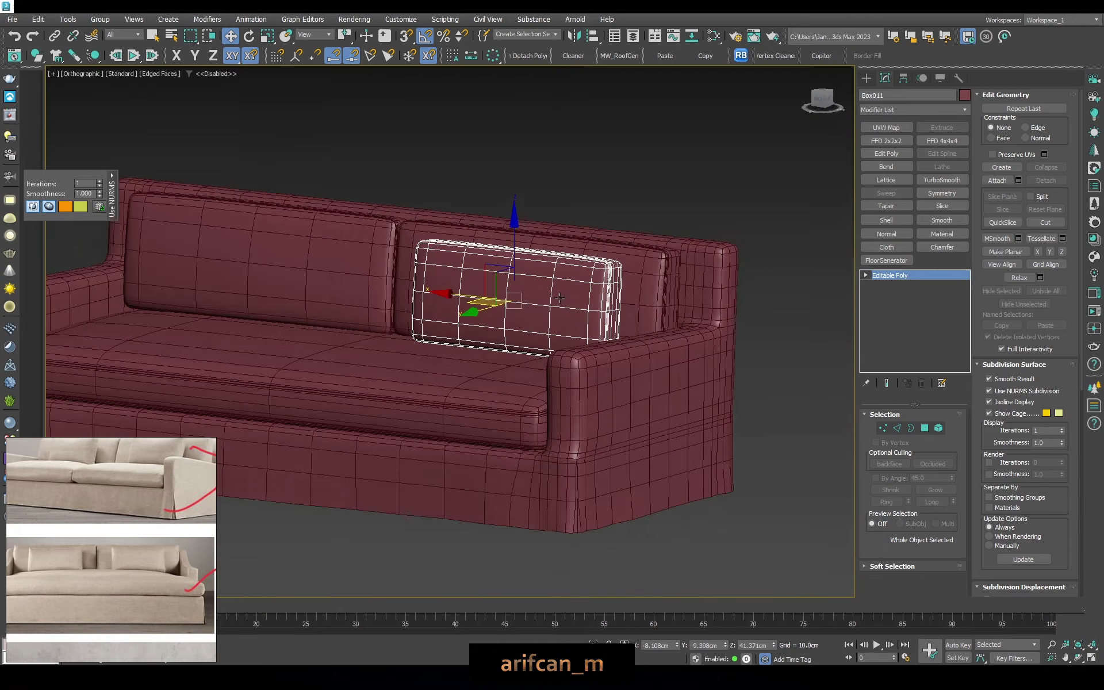
key("shift+z")
scroll(464, 229, "up", 5)
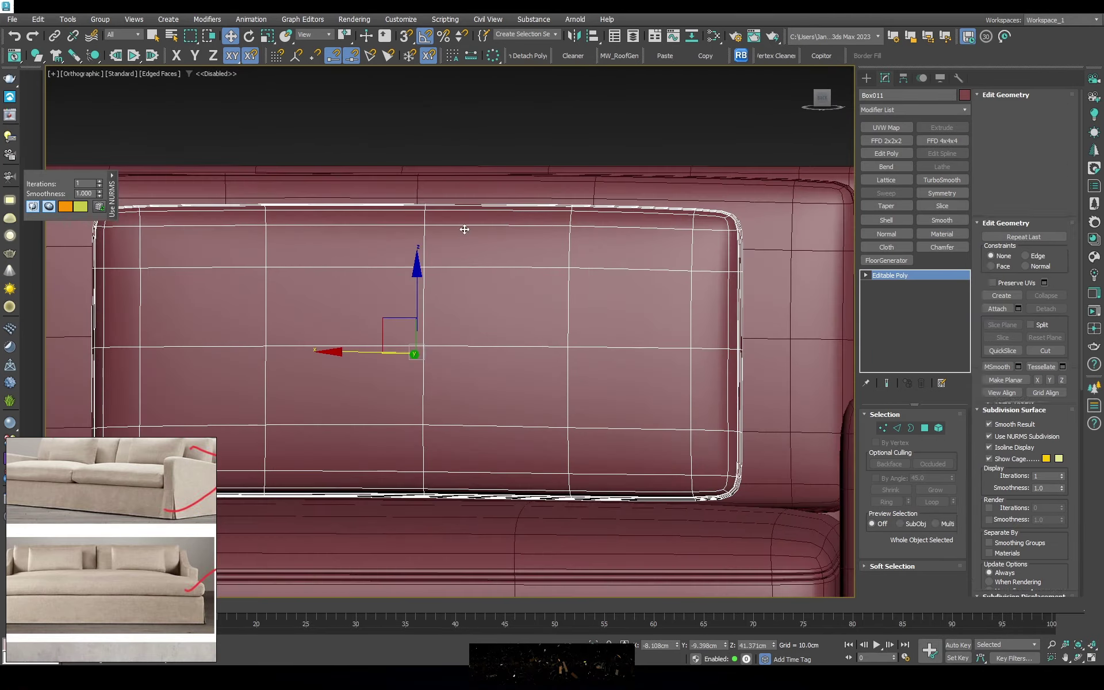
key("1")
left_click_drag(568, 278, 568, 279, "ctrl")
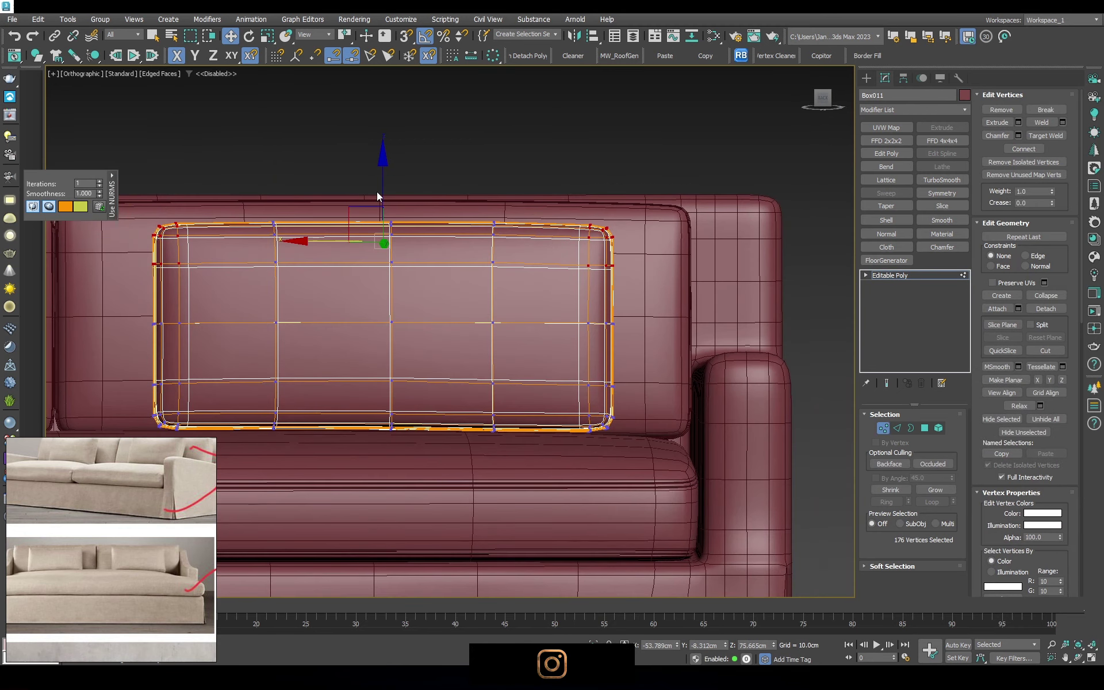
Switch to Gimbal coordinates and raise the top corner vertices slightly
left_click(314, 35)
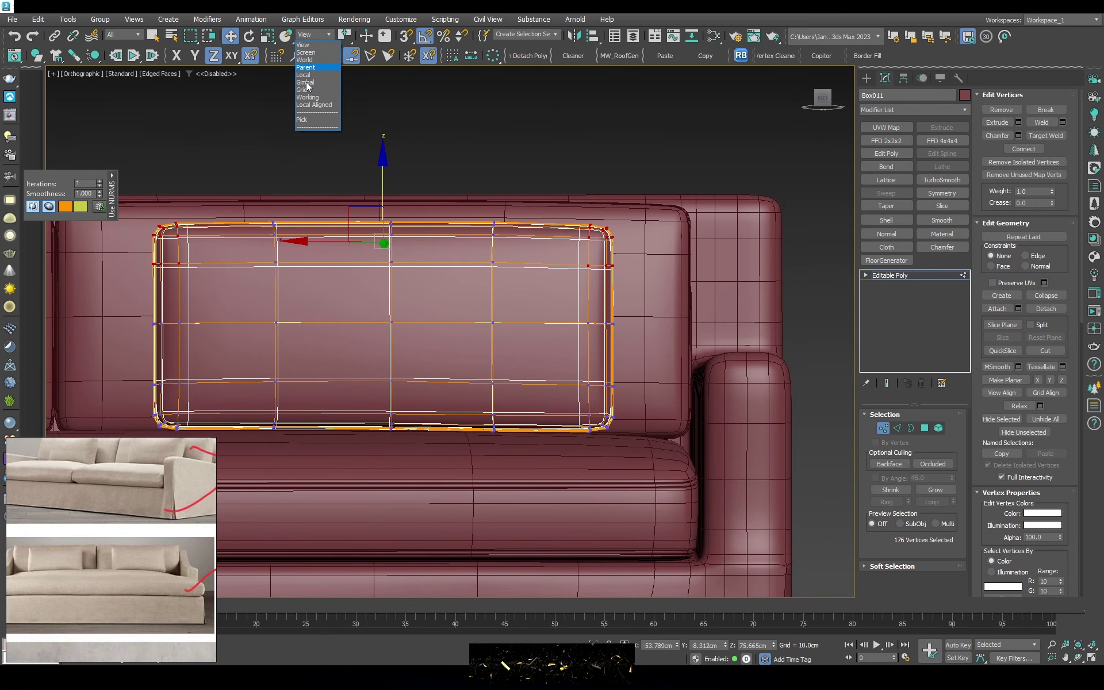
left_click(306, 85)
left_click_drag(380, 176, 379, 169)
left_click_drag(234, 284, 233, 284, "ctrl")
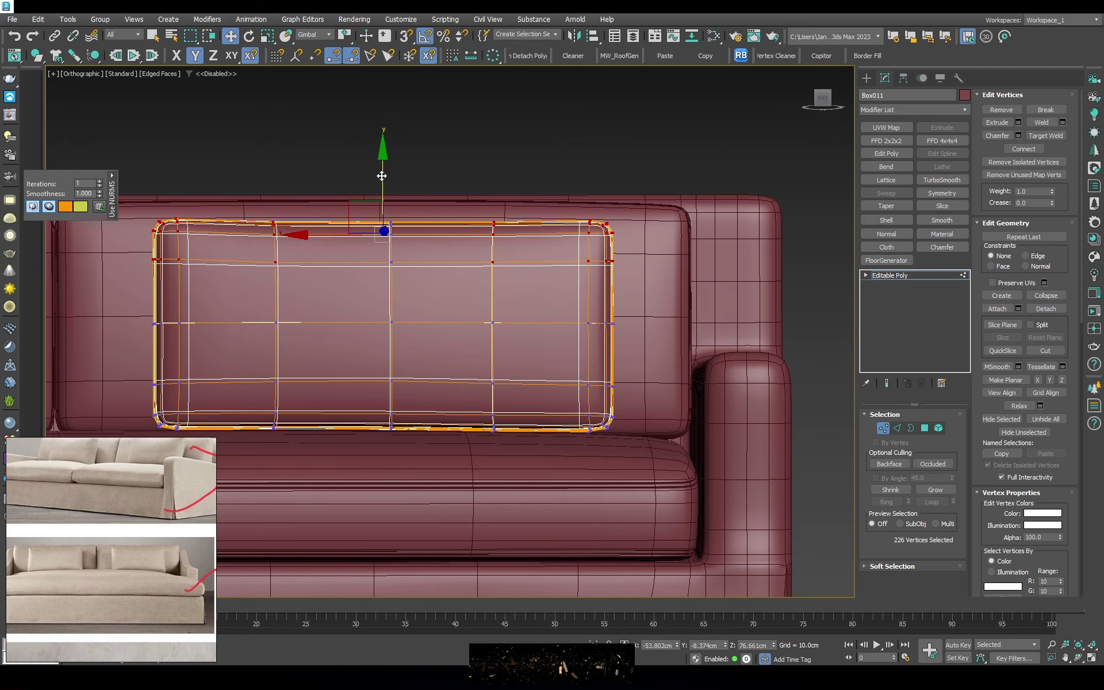
left_click_drag(381, 176, 381, 178)
Select the bottom corner vertices and lower them slightly
middle_click_drag(224, 368, 257, 329)
left_click_drag(256, 329, 179, 402)
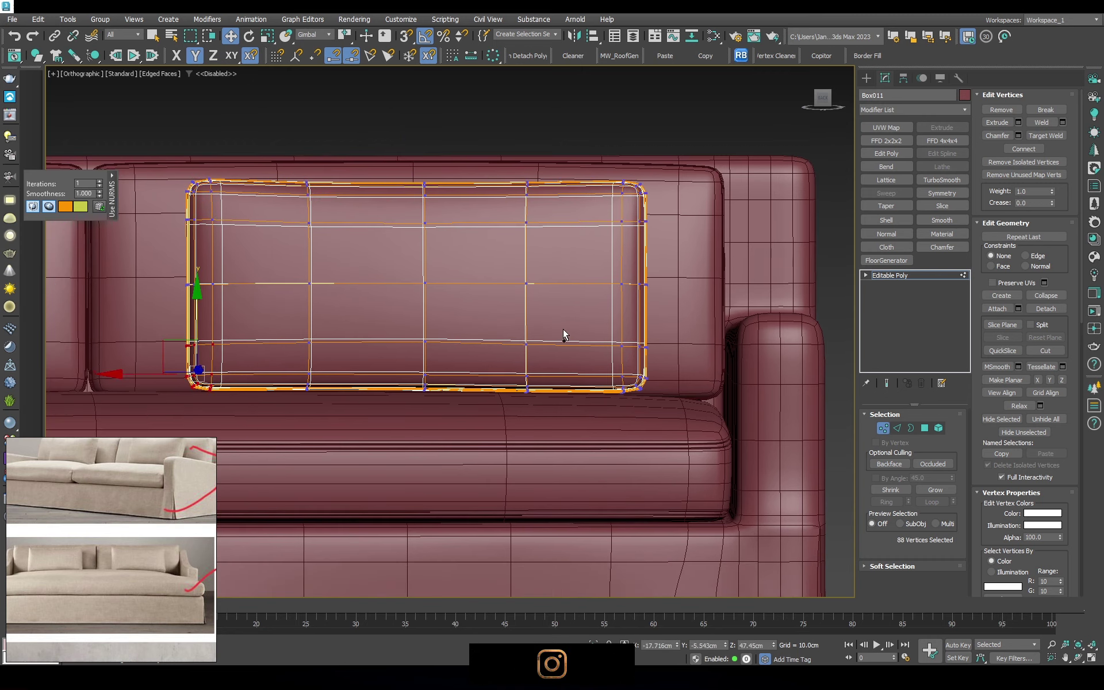
left_click_drag(593, 340, 653, 400, "ctrl")
left_click_drag(409, 306, 420, 313)
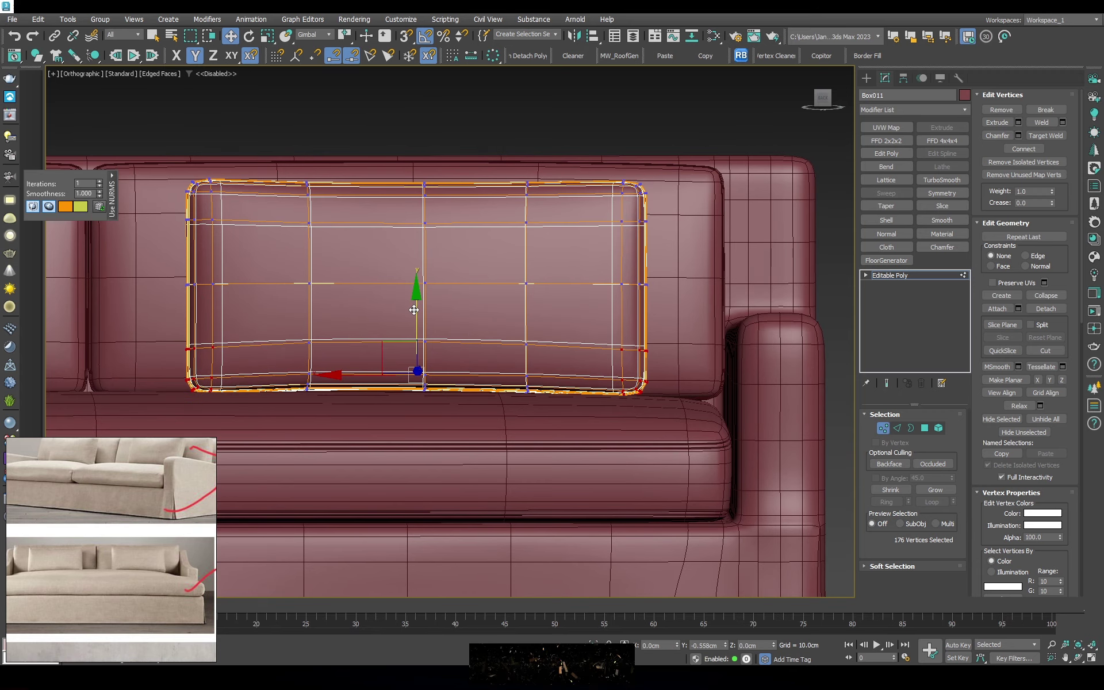
middle_click_drag(420, 313, 599, 300, "alt")
Select four polygons, then two edges on the cushion
key("4")
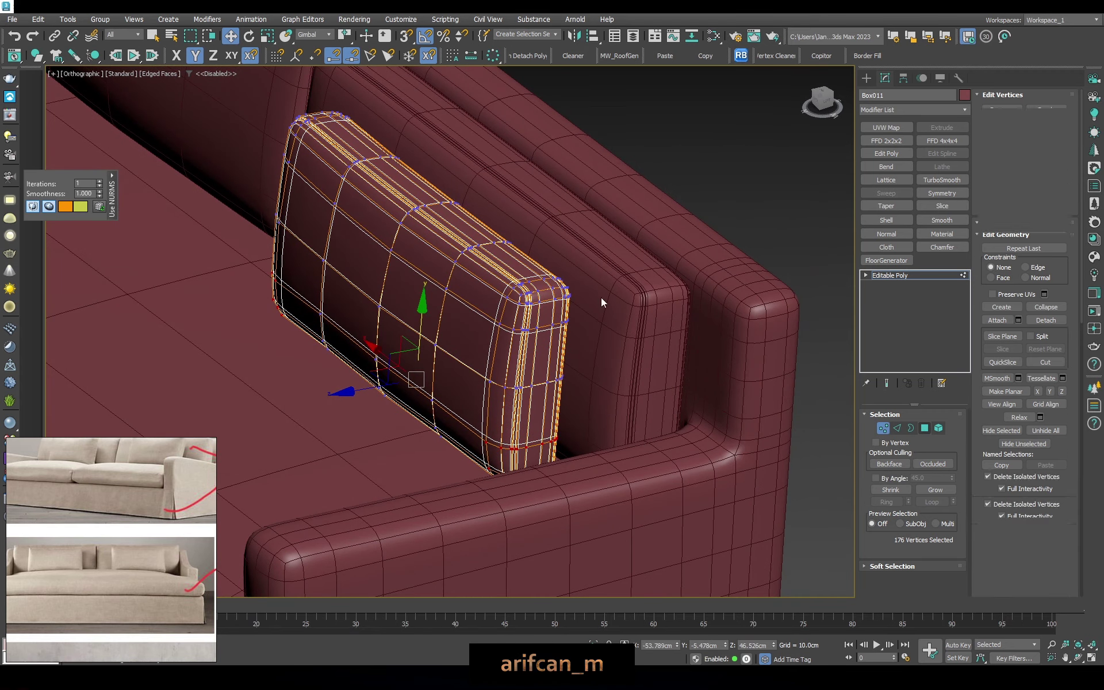
left_click(371, 278)
left_click_drag(371, 277, 414, 301, "alt")
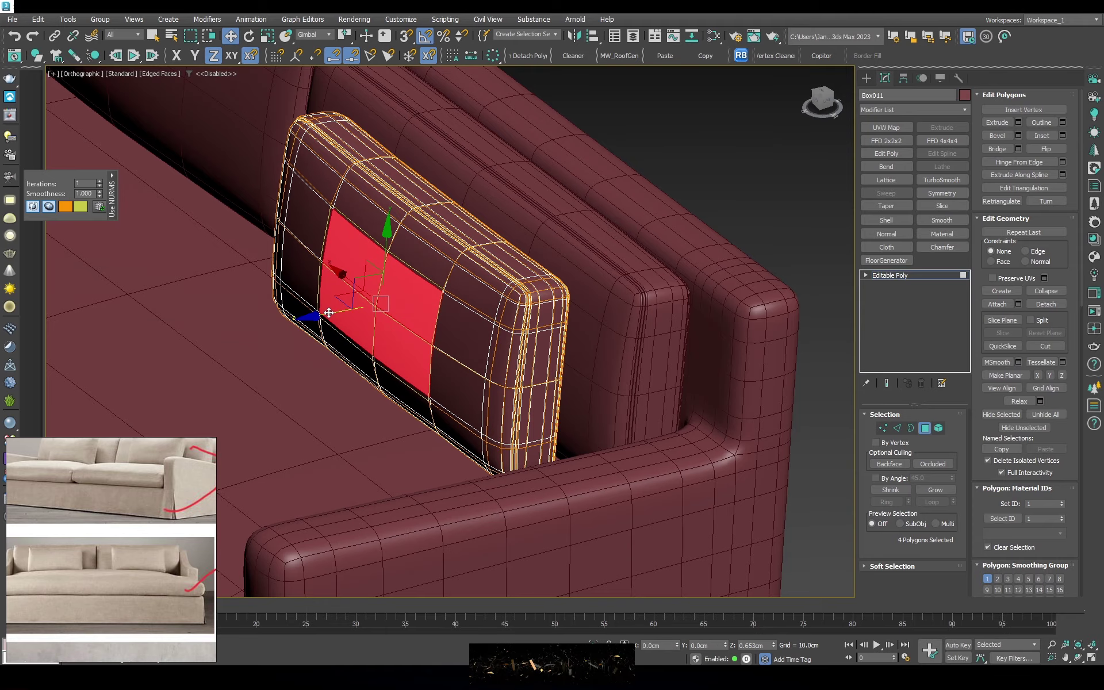
mouse_move(414, 301)
middle_mouse_down("alt")
mouse_move(344, 260)
mouse_move(505, 271)
middle_mouse_up("alt")
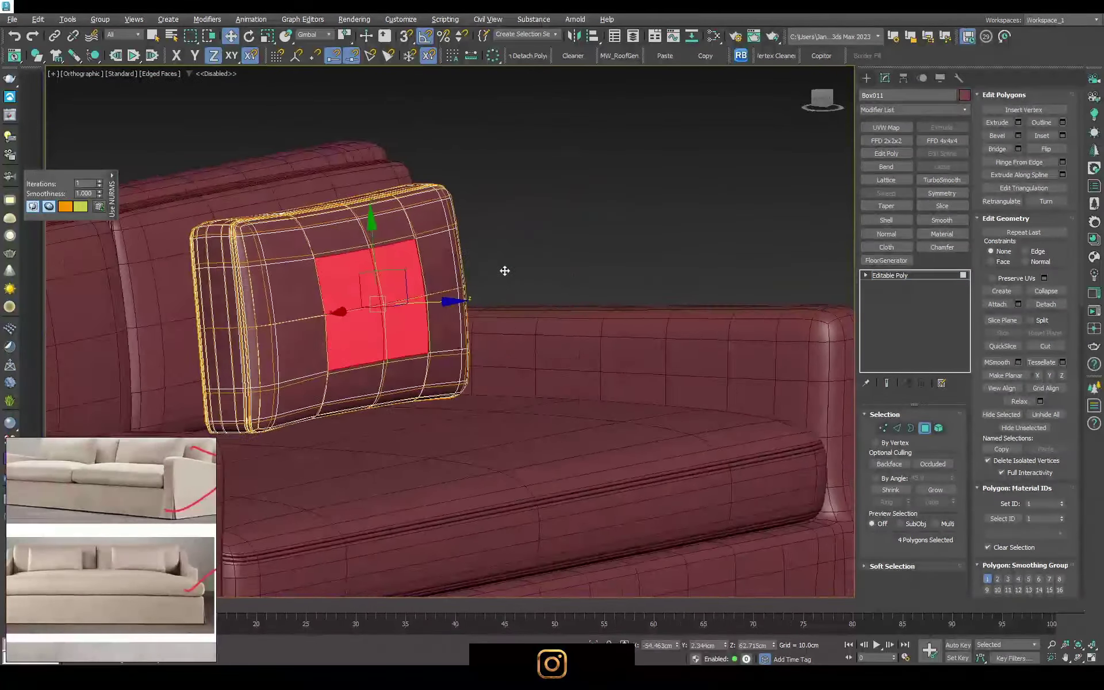
scroll(370, 253, "up", 5)
key("2")
left_click(445, 247)
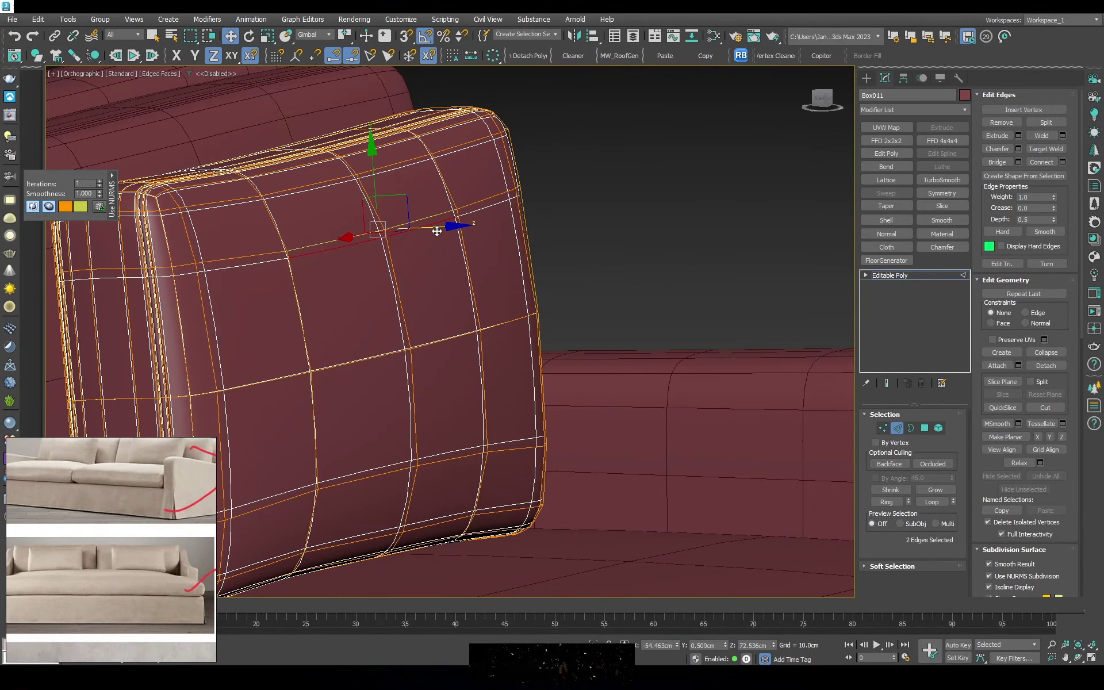
middle_click_drag(437, 230, 518, 241, "alt")
scroll(391, 288, "up", 3)
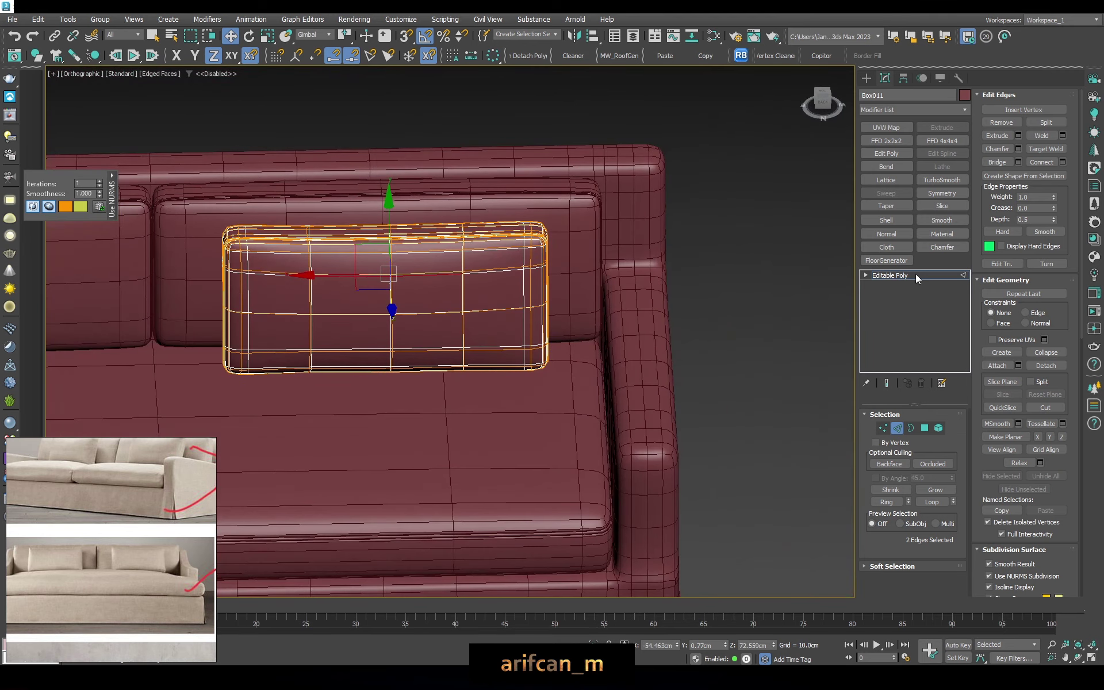
Exit edge mode to the whole pillow and show it from the front in wireframe
left_click(916, 279)
key("f")
key("F3")
scroll(402, 288, "up", 3)
Move the pillow's pivot to X 0 at the sofa centre with Affect Pivot Only
scroll(403, 288, "up", 2)
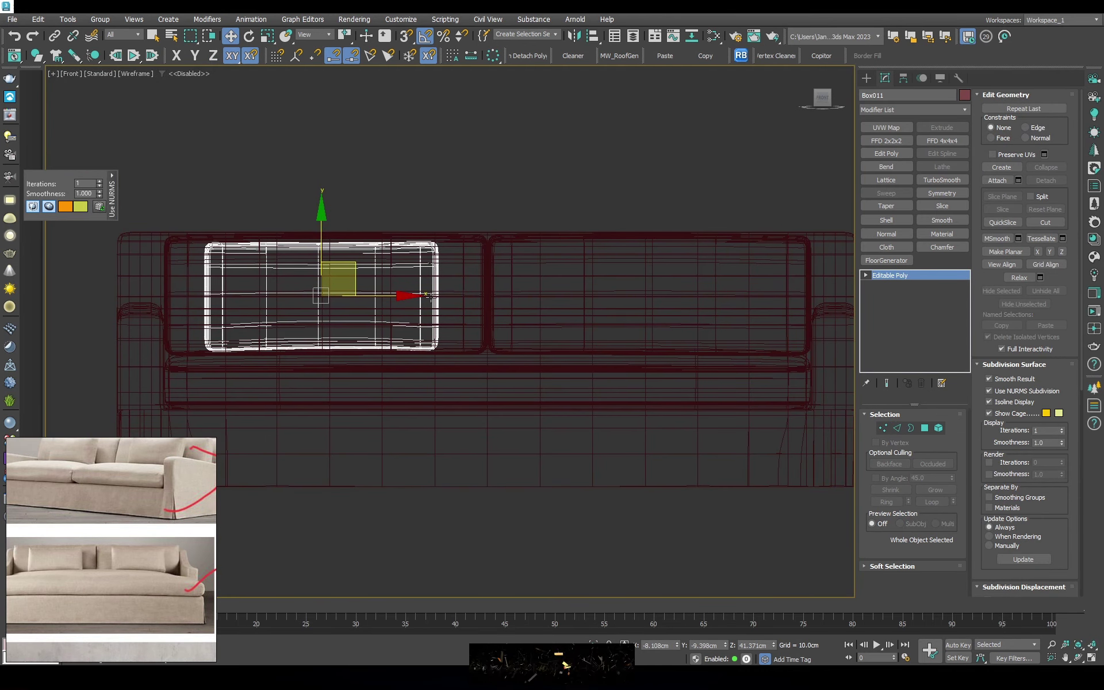
left_click(904, 78)
left_click(913, 158)
left_click_drag(345, 281, 506, 342)
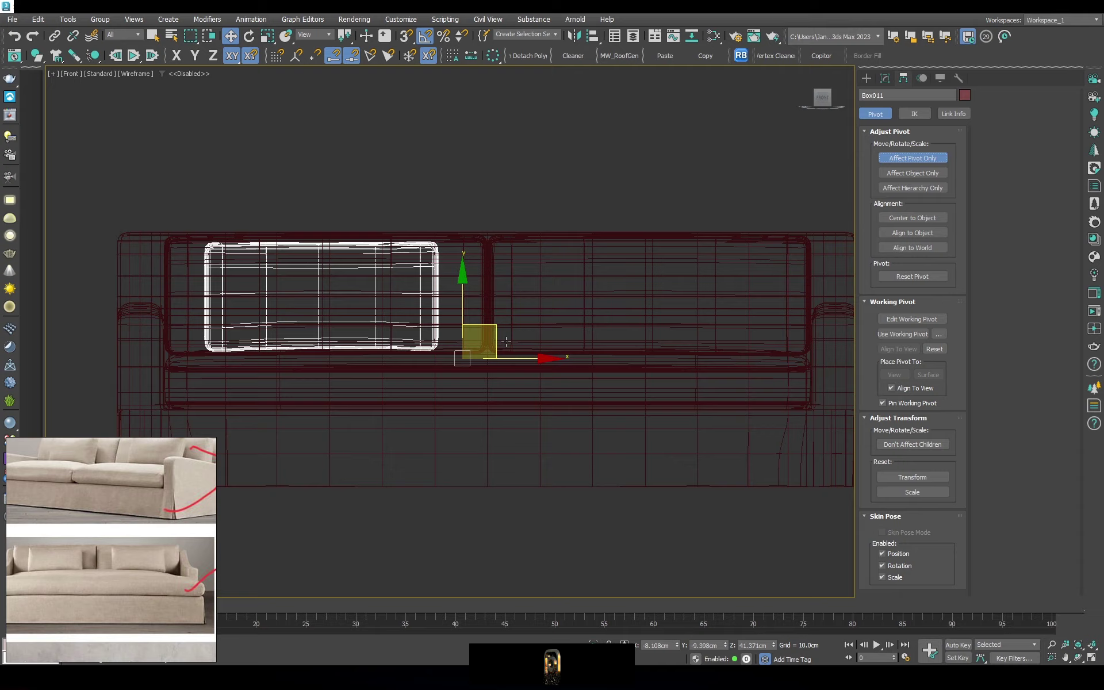
right_click(678, 645)
left_click(921, 158)
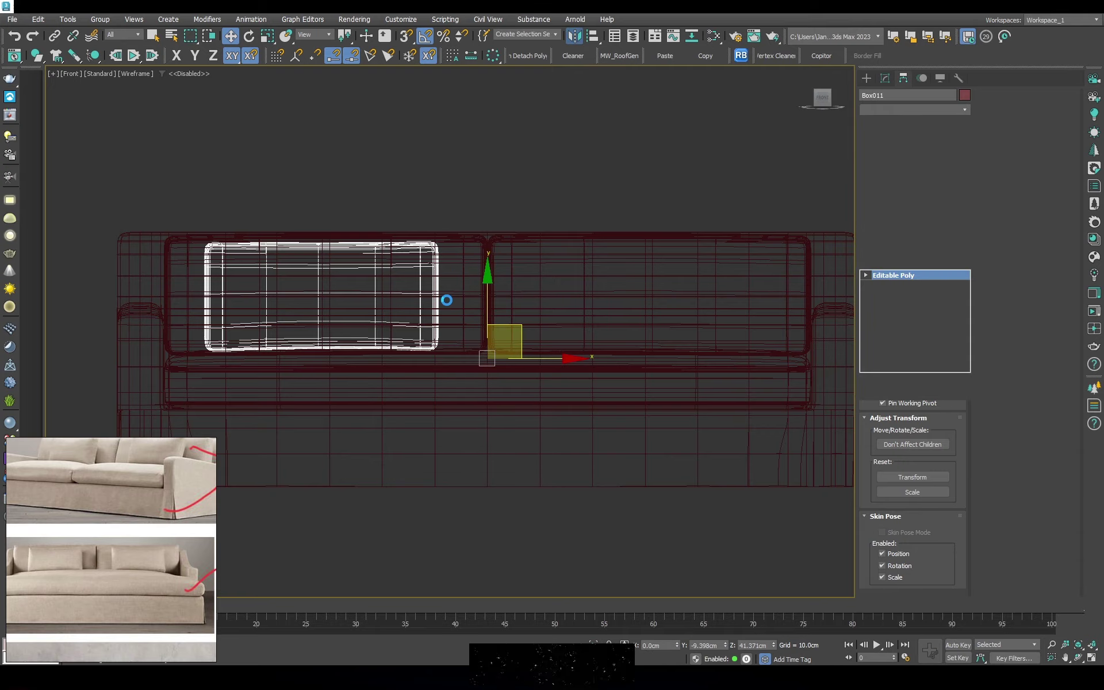
Inspect the pillow in smooth-shaded perspective and deselect it
key("p")
middle_click_drag(454, 386, 525, 315, "alt")
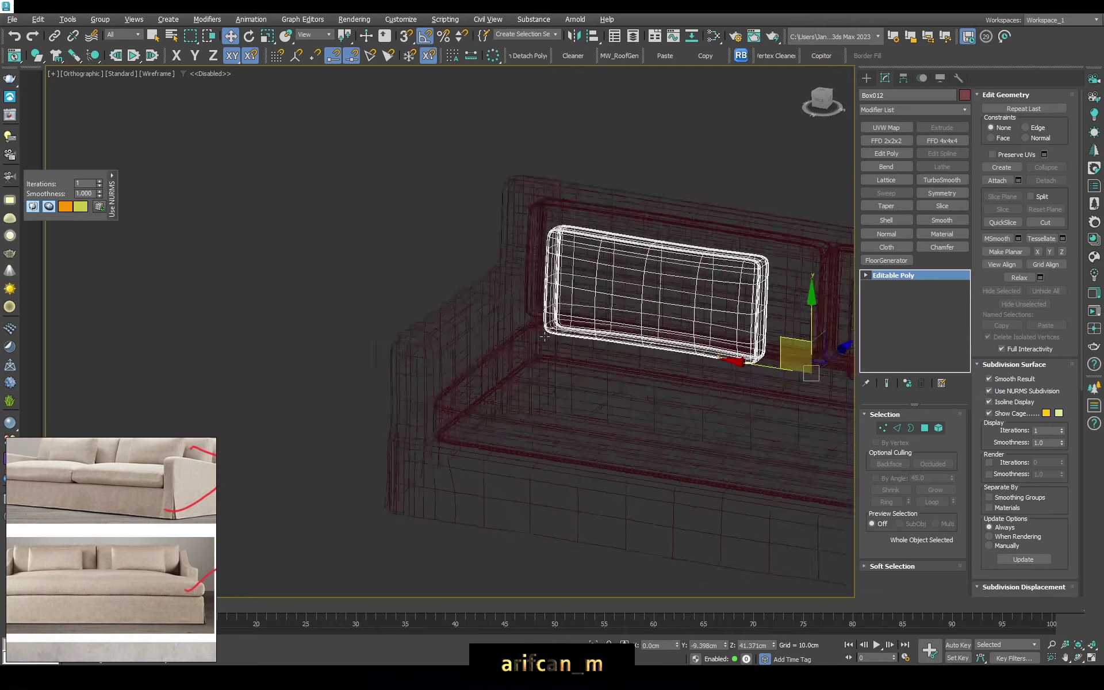
key("F3")
scroll(530, 313, "up", 5)
scroll(538, 262, "down", 5)
key("F4")
left_click(660, 177)
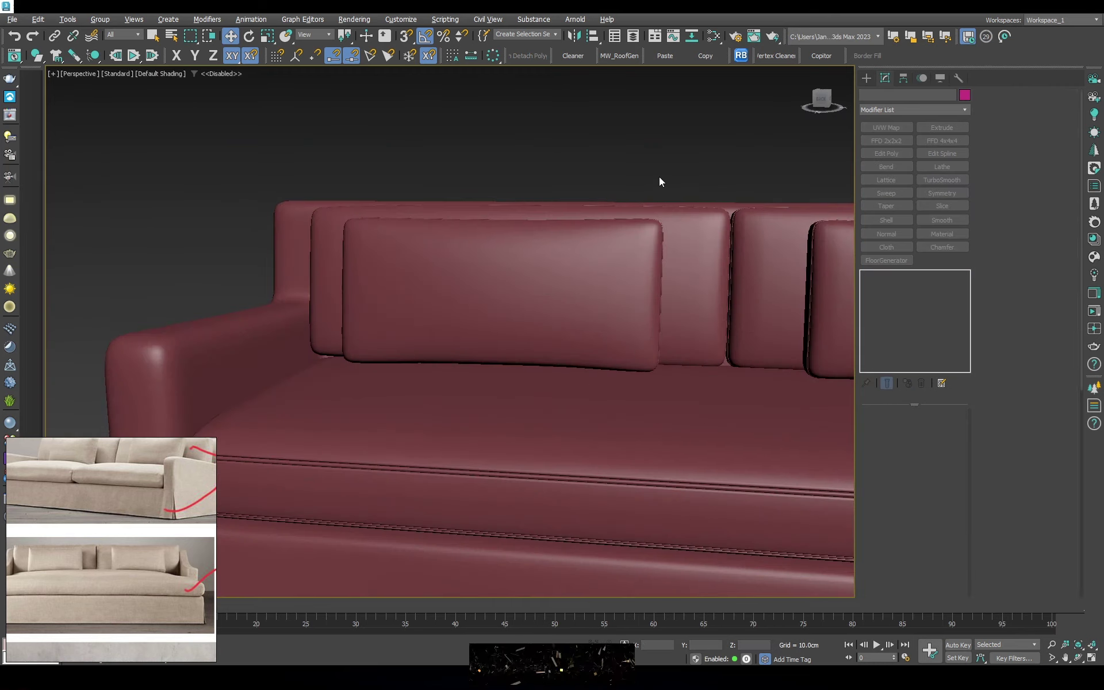
mouse_move(660, 177)
middle_mouse_down("alt")
mouse_move(531, 164)
mouse_move(550, 192)
mouse_move(463, 184)
middle_mouse_up("alt")
scroll(550, 192, "up", 4)
Tilt both throw pillows back 5° in Left view and nudge them along X
key("f")
key("F3")
key("l")
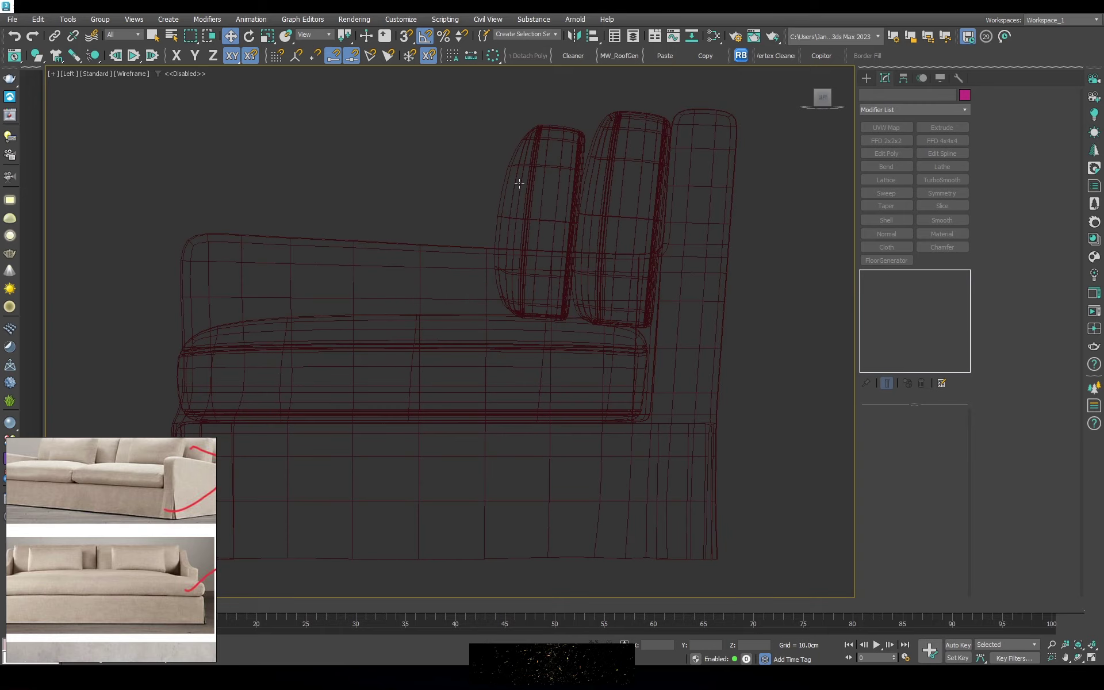
scroll(489, 186, "up", 4)
left_click(489, 322)
key("e")
left_click_drag(541, 288, 536, 301)
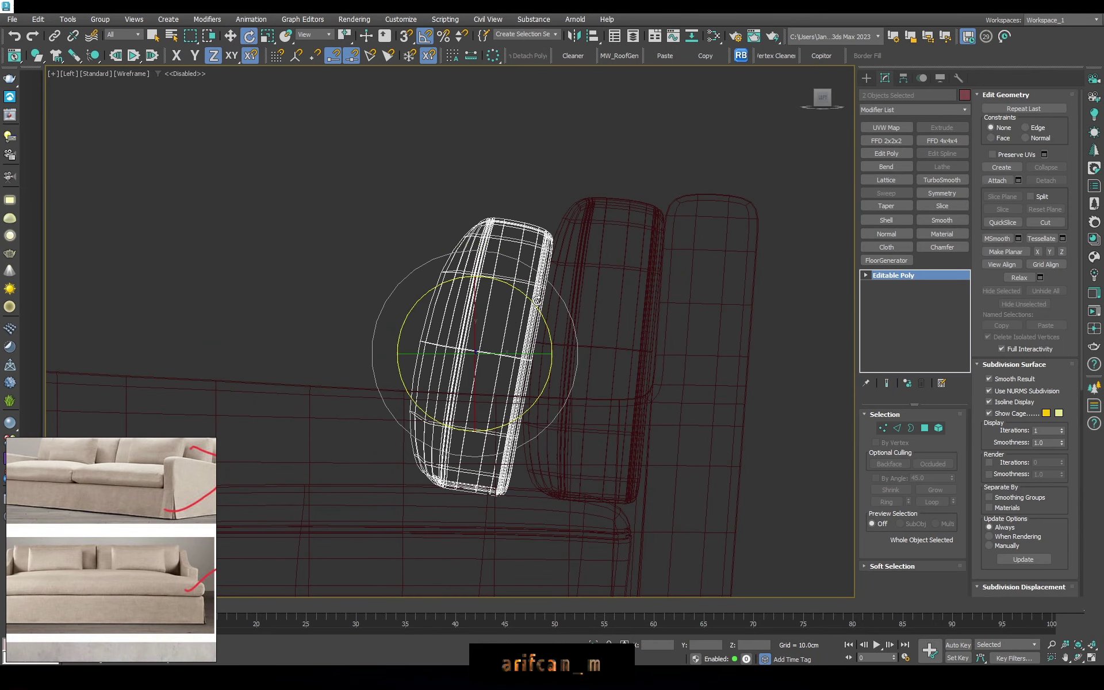
key("w")
left_click_drag(532, 355, 533, 354)
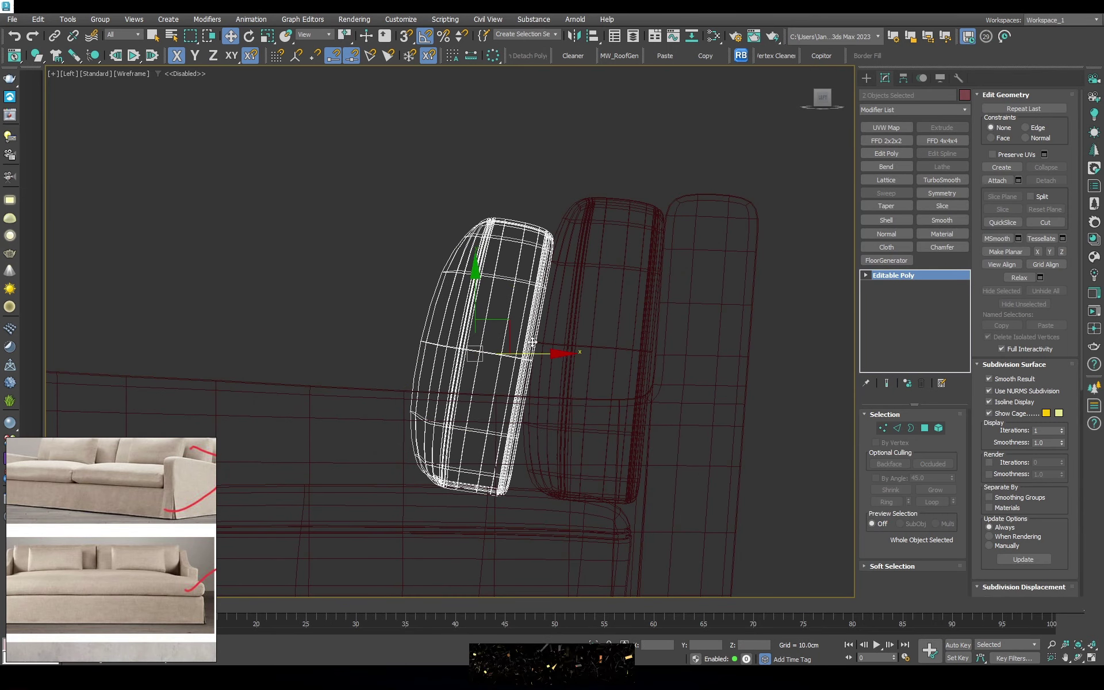
Orbit the shaded perspective around the sofa to inspect the tilted pillows
key("p")
key("F3")
middle_click_drag(552, 360, 611, 367, "alt")
scroll(593, 257, "up", 3)
left_click(593, 257)
scroll(571, 269, "up", 5)
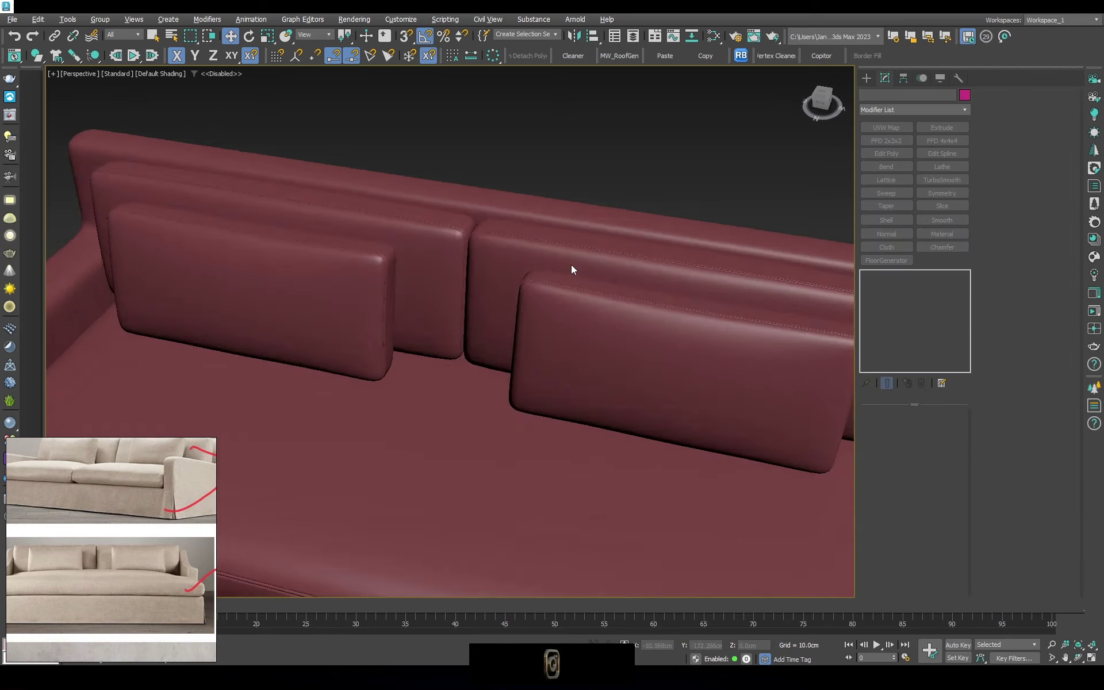
scroll(571, 268, "down", 5)
middle_click_drag(571, 269, 598, 345, "alt")
scroll(598, 346, "down", 3)
scroll(626, 398, "up", 3)
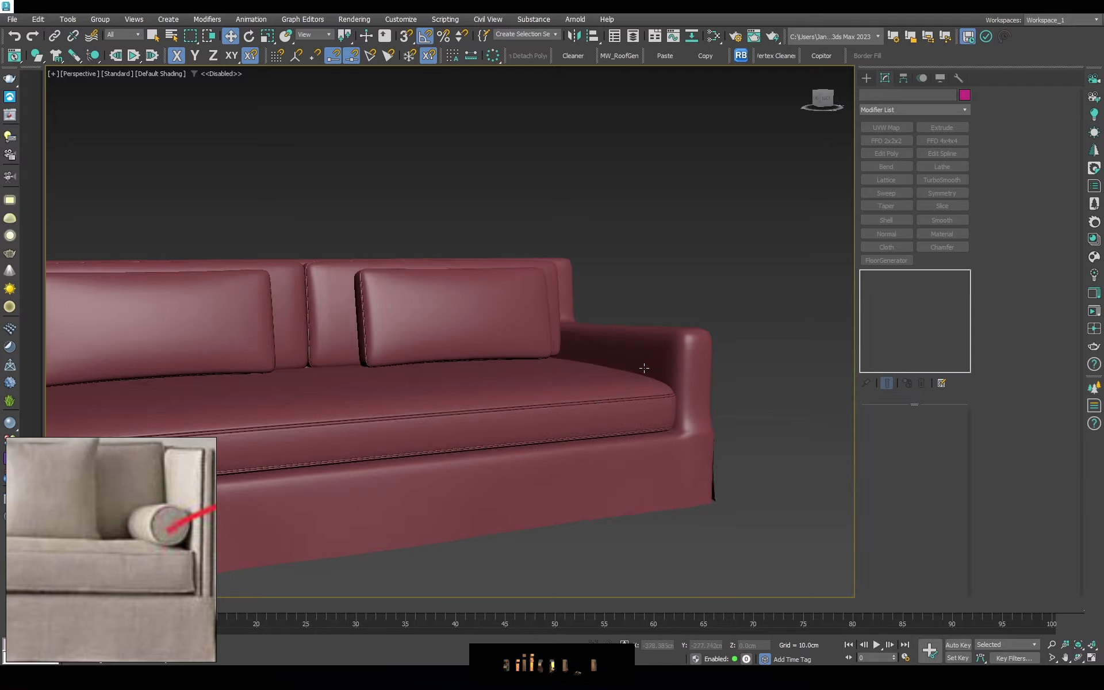
middle_click_drag(437, 368, 656, 376, "alt")
scroll(656, 377, "up", 2)
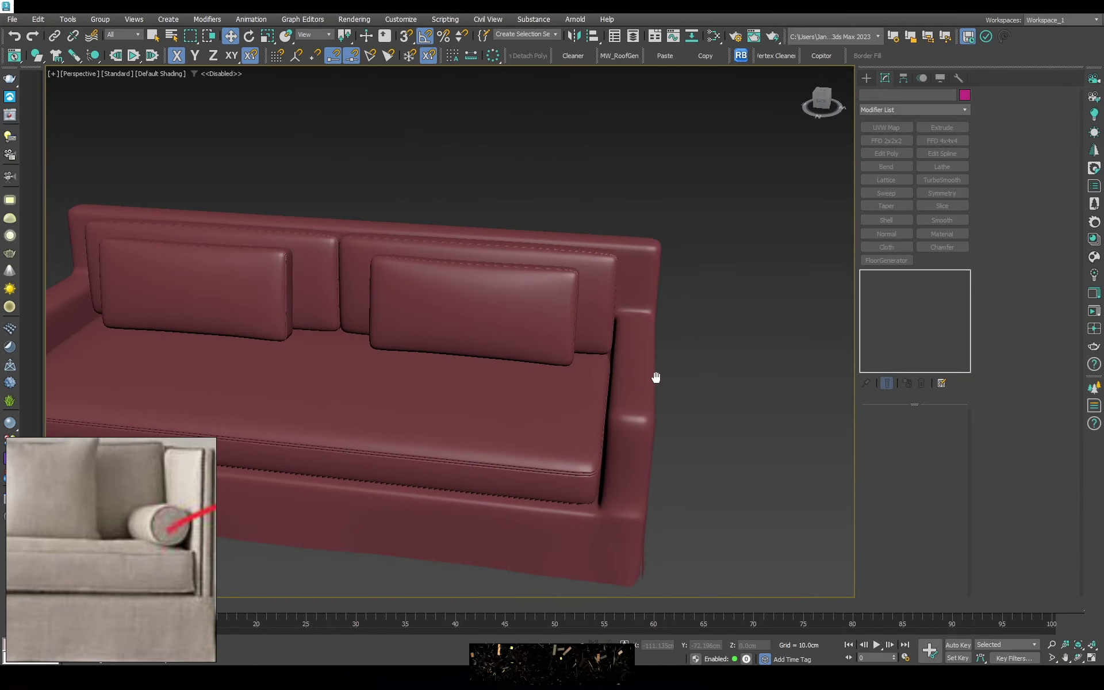
scroll(632, 386, "up", 4)
Turn on edged faces and orbit in on the corner of the right arm and seat
key("F4")
left_click(606, 290)
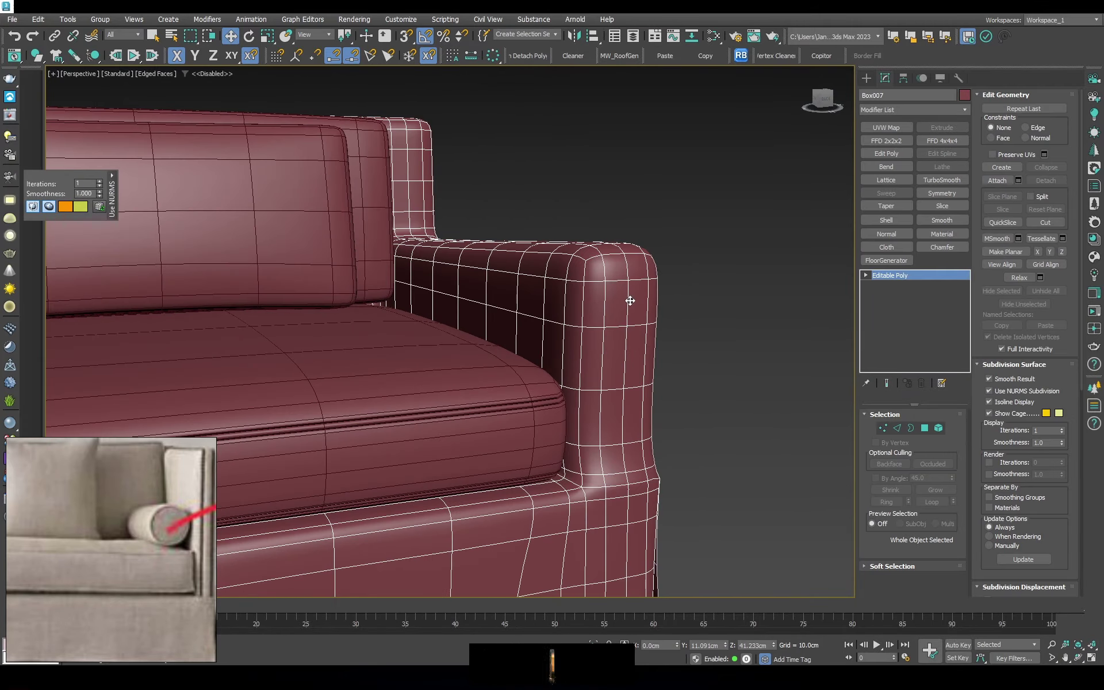
middle_click_drag(607, 290, 281, 387, "alt")
left_click(657, 391)
middle_click_drag(656, 391, 806, 230, "alt")
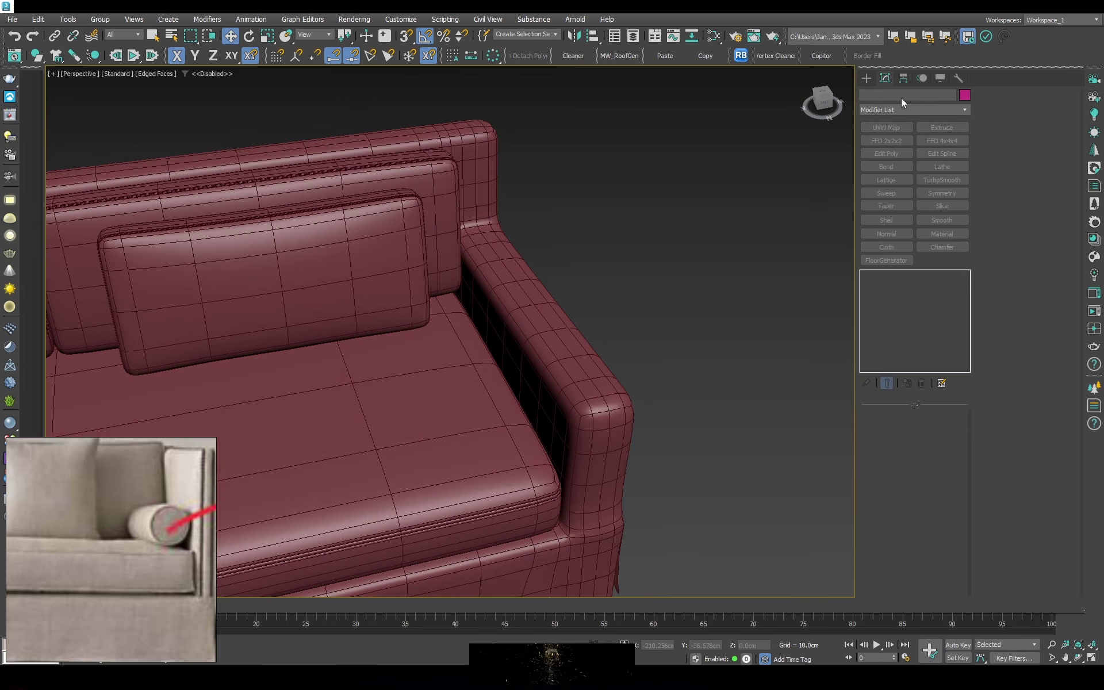
Begin a cylinder in the Front view, then cancel the creation
left_click(867, 78)
left_click(899, 183)
key("f")
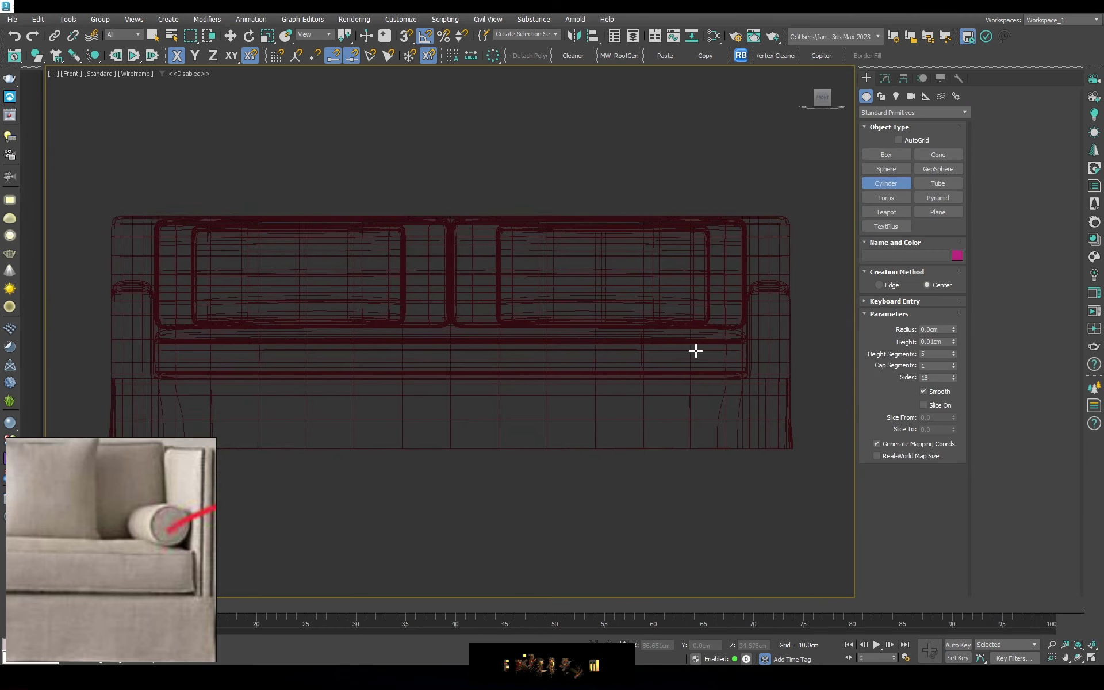
scroll(690, 334, "up", 5)
scroll(709, 366, "down", 5)
right_click(710, 366)
Rotate the whole sofa about its vertical axis from the Top view
key("t")
scroll(805, 227, "down", 4)
key("F3")
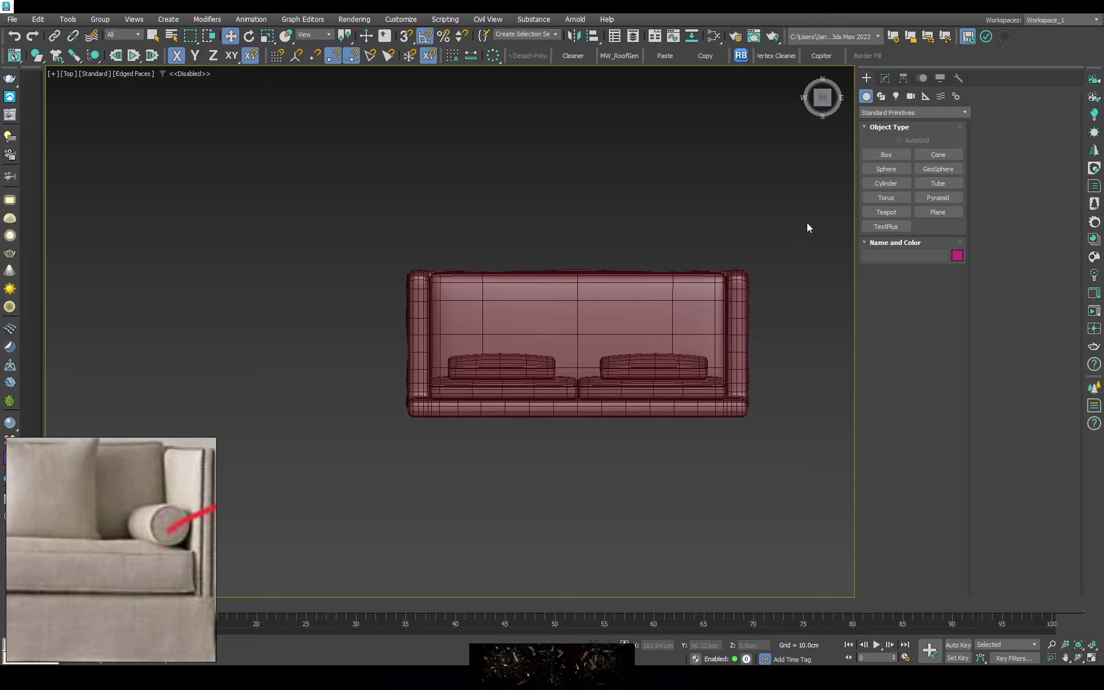
key("ctrl+a")
key("e")
mouse_move(650, 345)
left_mouse_down()
mouse_move(707, 303)
mouse_move(719, 322)
left_mouse_up()
scroll(575, 322, "up", 5)
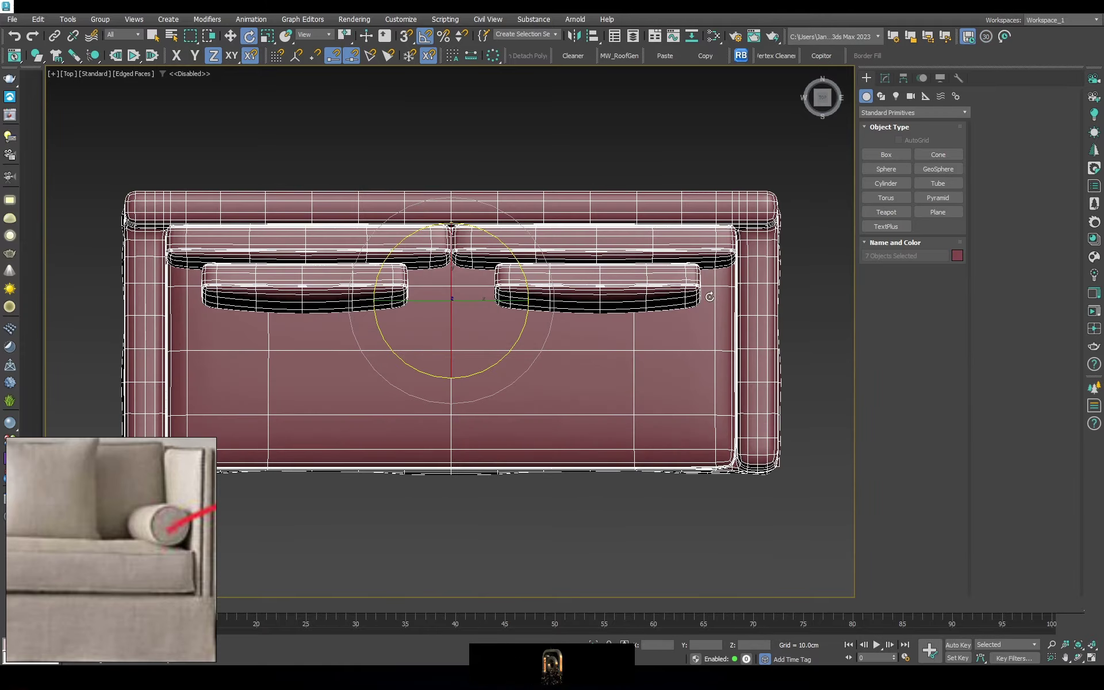
key("f")
left_click(800, 233)
scroll(698, 303, "up", 3)
scroll(697, 303, "down", 2)
key("ctrl+a")
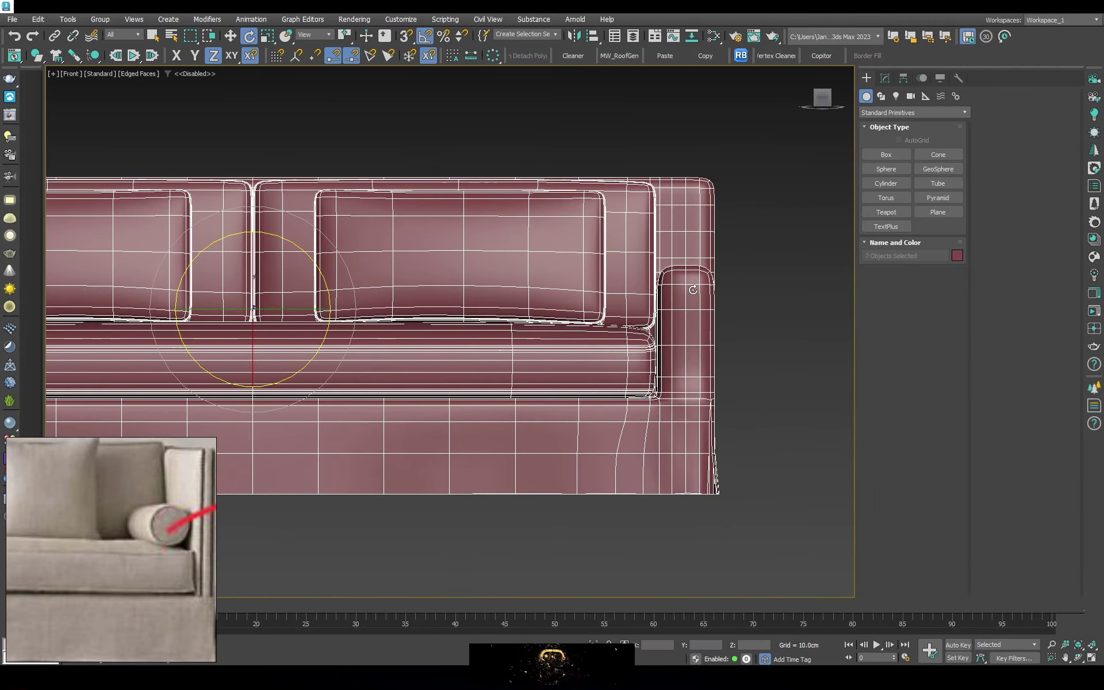
left_click(771, 299)
Draw a cylinder beside the right arm with 1 height segment and 10 sides
left_click(886, 182)
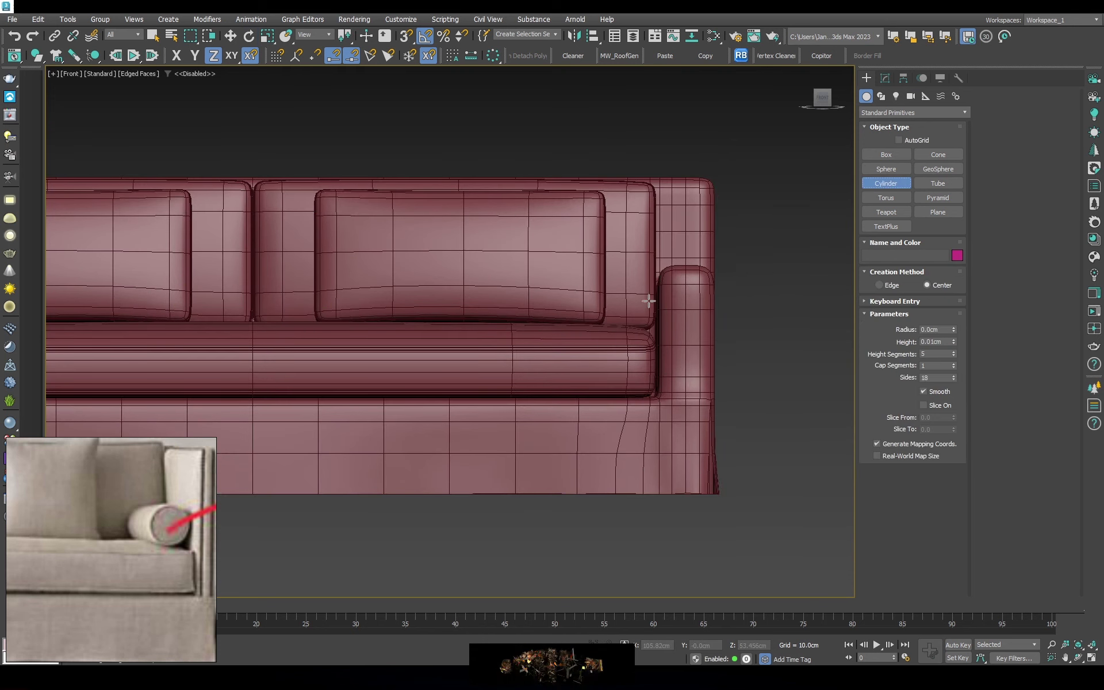
scroll(648, 333, "up", 4)
left_click_drag(619, 291, 622, 345)
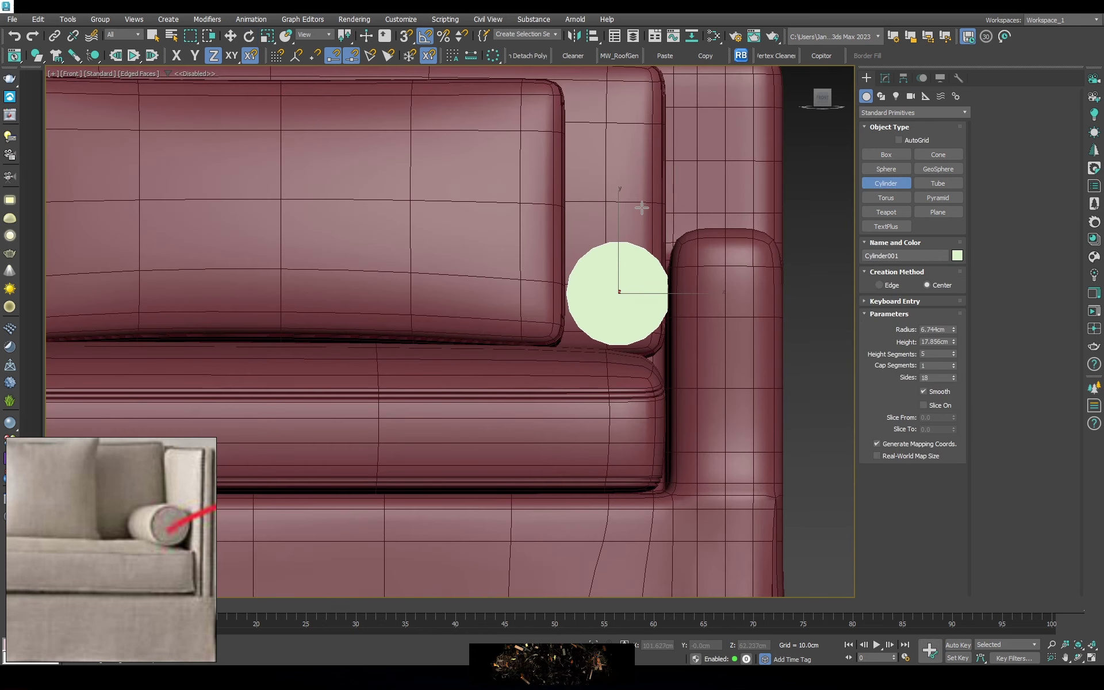
right_click(953, 354)
double_click(937, 377)
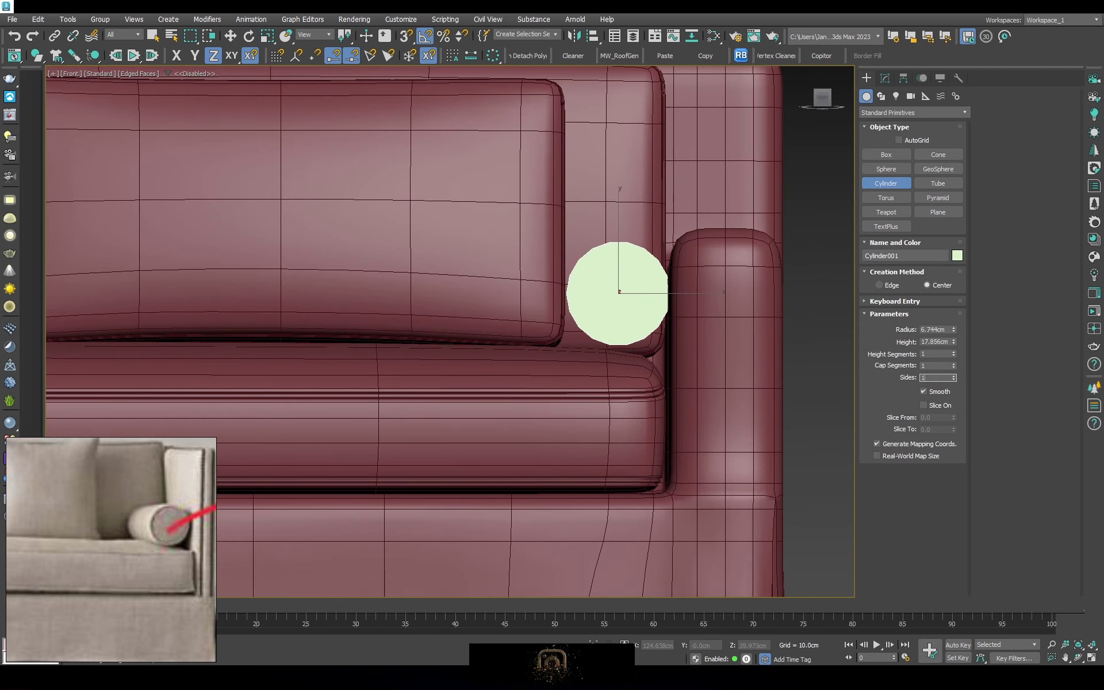
type("0")
right_click(628, 346)
Set the cylinder's radius to 7 cm
scroll(622, 311, "down", 2)
key("w")
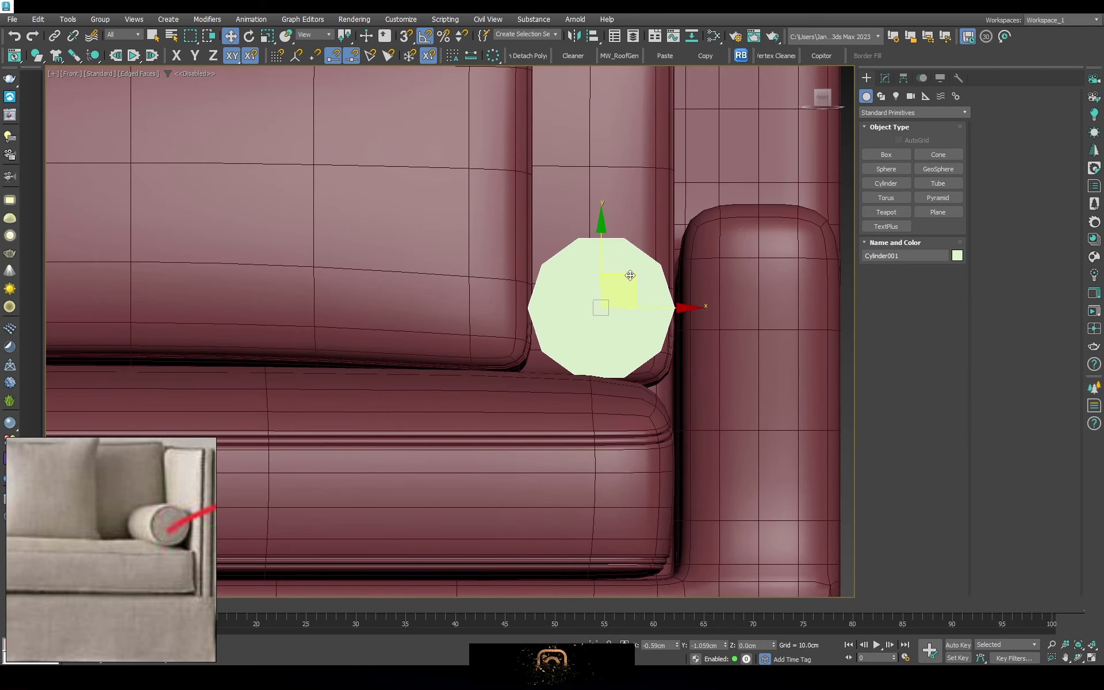
scroll(644, 282, "down", 2)
scroll(644, 281, "down", 3)
scroll(633, 288, "up", 2)
left_click(886, 78)
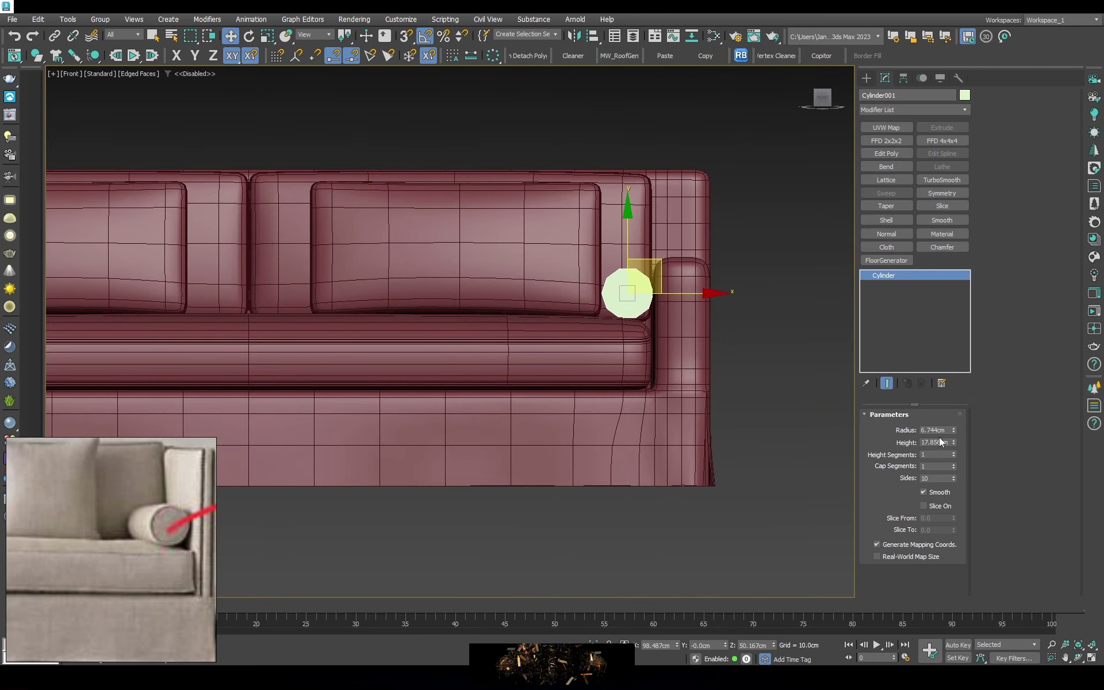
double_click(936, 430)
type("7")
scroll(628, 289, "up", 3)
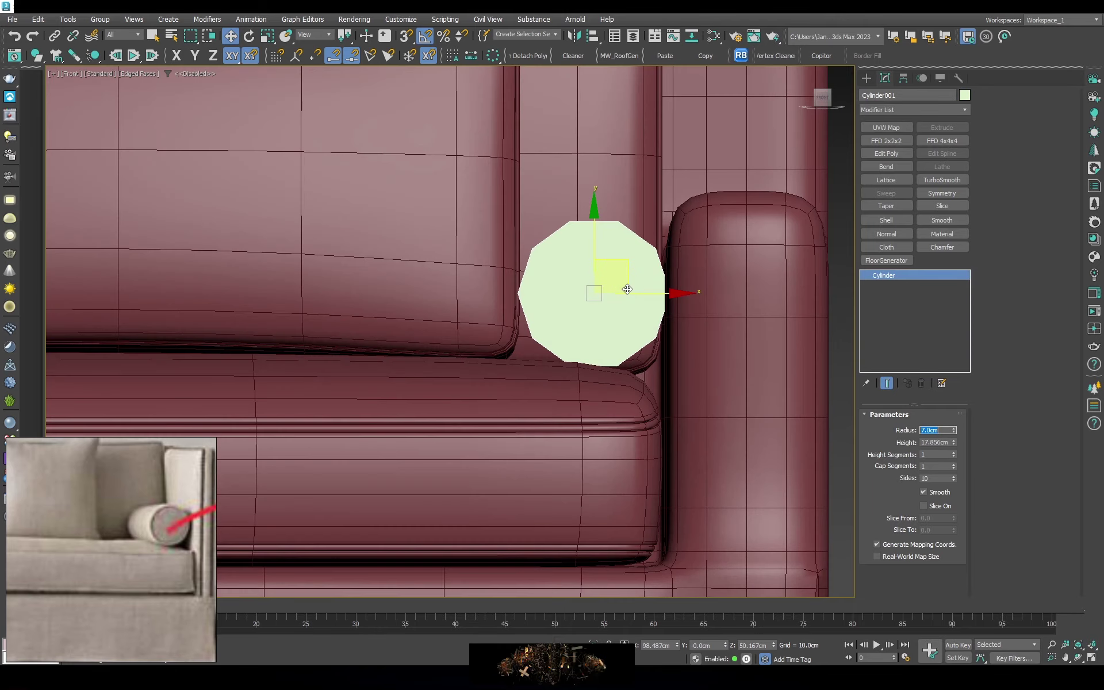
scroll(624, 255, "down", 1)
Convert the cylinder to an editable poly
middle_click_drag(623, 255, 598, 294, "alt")
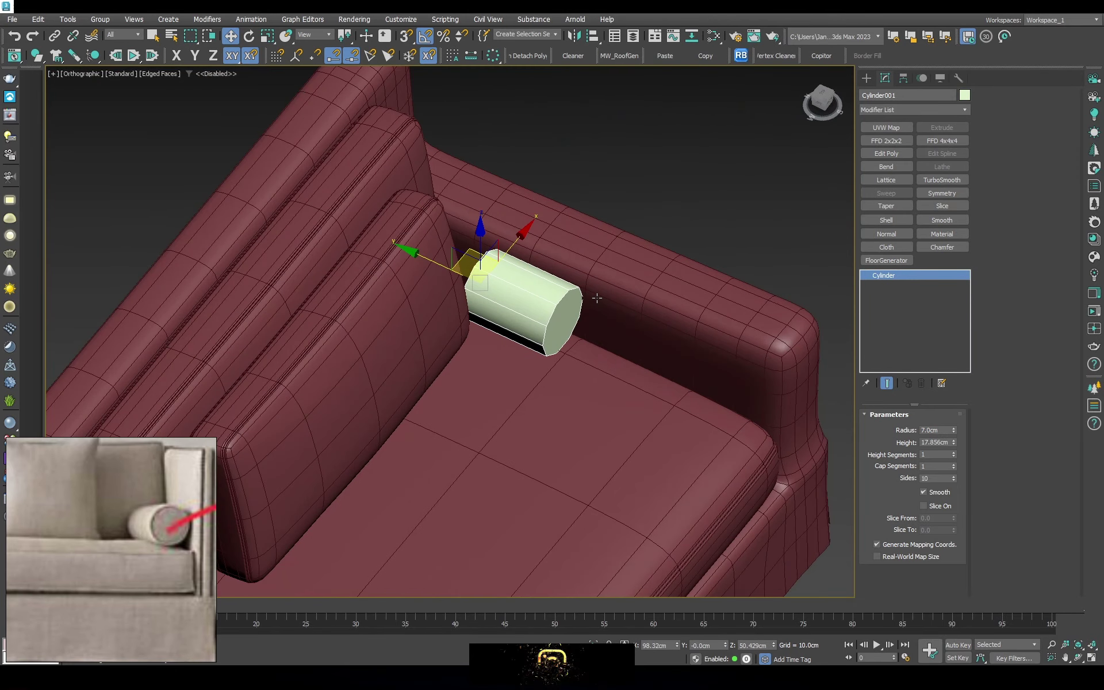
right_click(599, 294)
left_click(742, 449)
In Polygon mode, select one end cap and pull it out to lengthen the bolster
key("4")
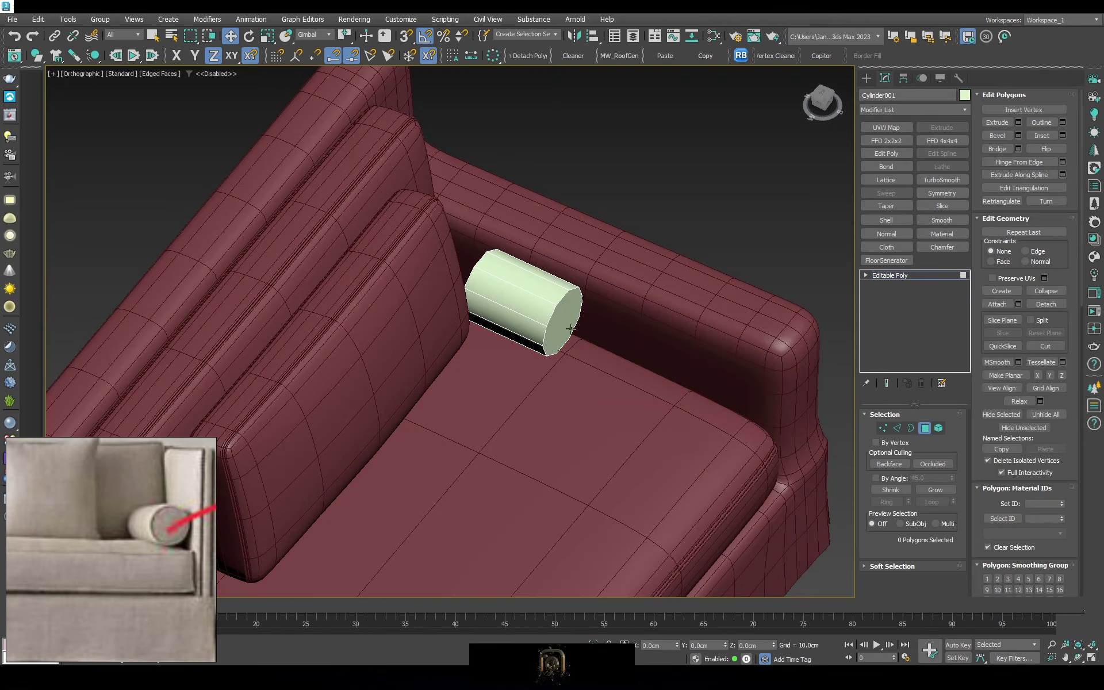
left_click(567, 322)
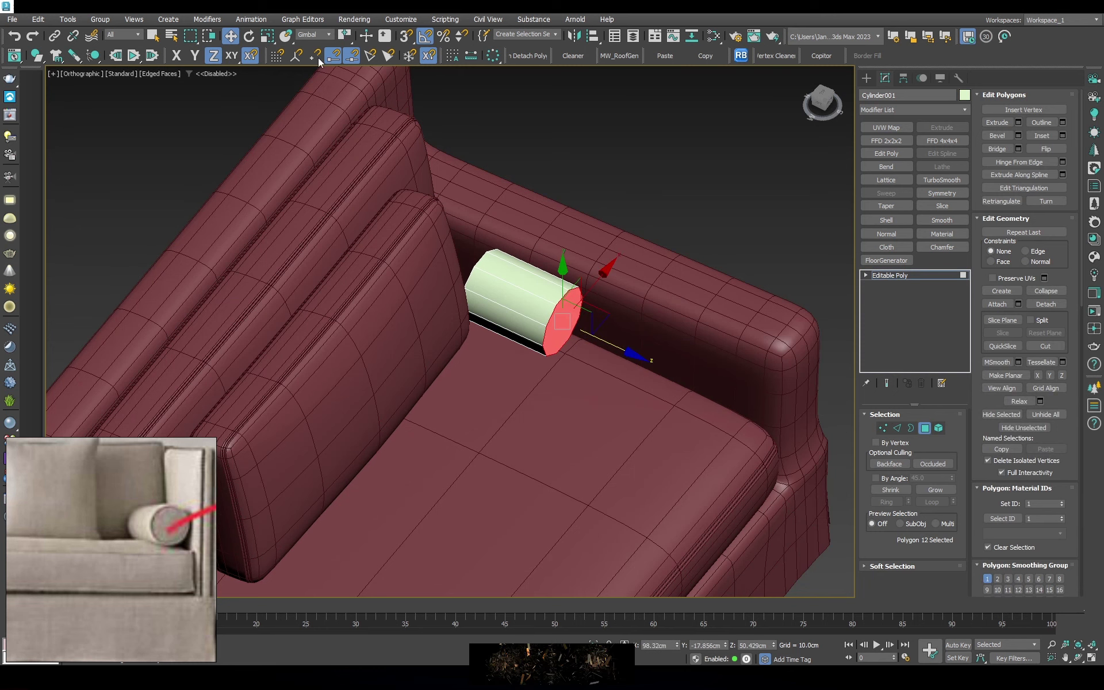
mouse_move(514, 298)
left_mouse_down()
mouse_move(715, 398)
mouse_move(772, 456)
left_mouse_up()
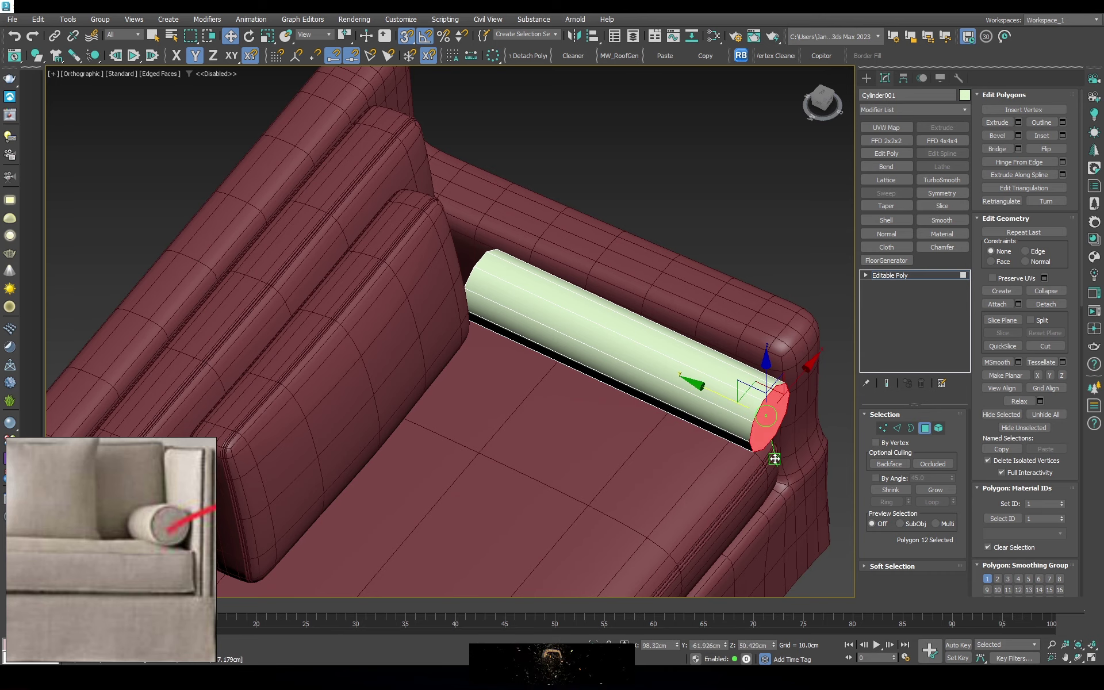
key("s")
key("F3")
Pull the opposite end cap out so the bolster spans the right arm's length
left_click(493, 279)
key("F3")
middle_click_drag(633, 259, 514, 265, "alt")
left_click_drag(514, 264, 584, 248)
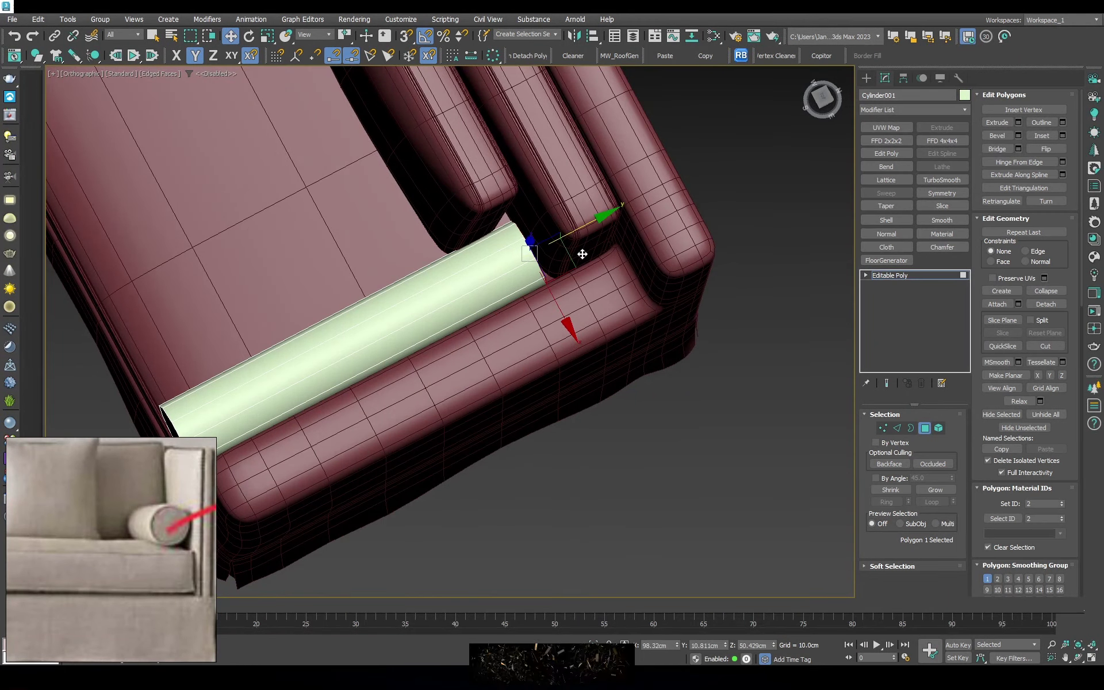
mouse_move(584, 248)
middle_mouse_down("alt")
mouse_move(638, 187)
mouse_move(557, 263)
mouse_move(543, 261)
mouse_move(690, 270)
middle_mouse_up("alt")
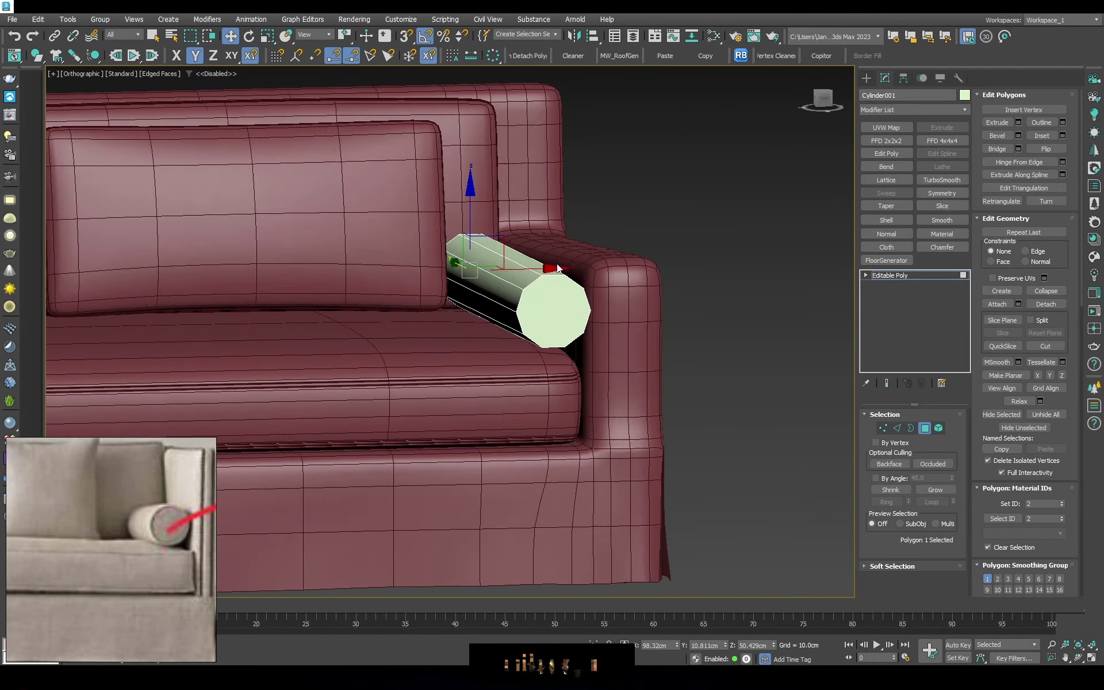
key("f")
middle_click_drag(841, 283, 661, 322, "alt")
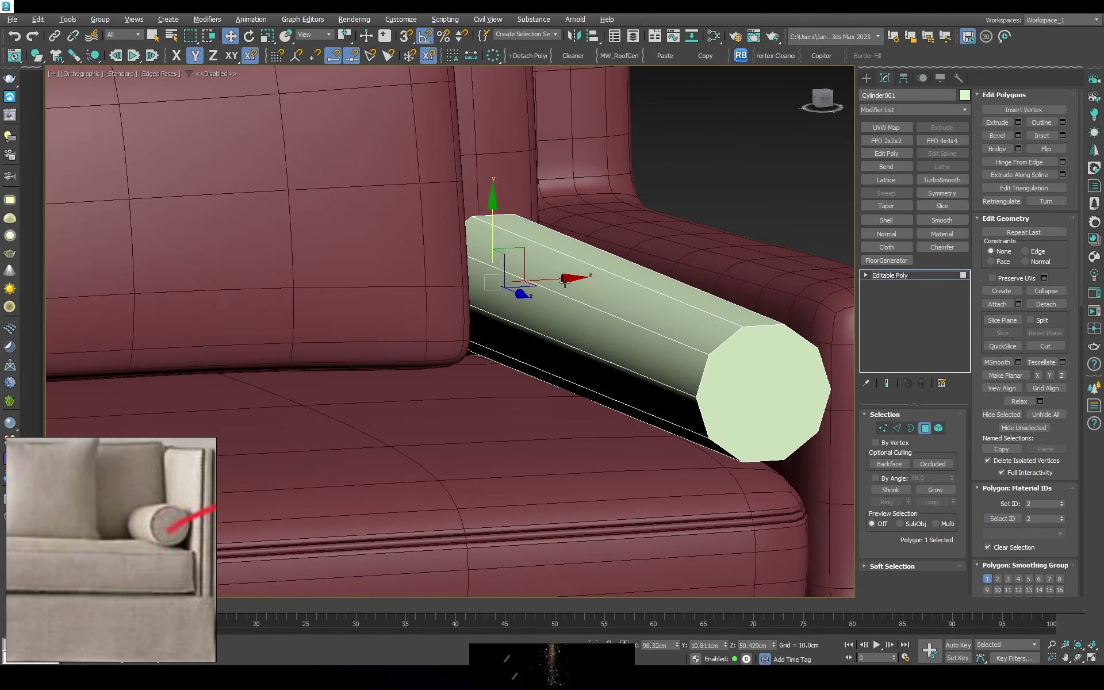
key("F3")
Select both end caps and inset them by 2 cm
left_click(637, 342, "ctrl")
left_click(1063, 135)
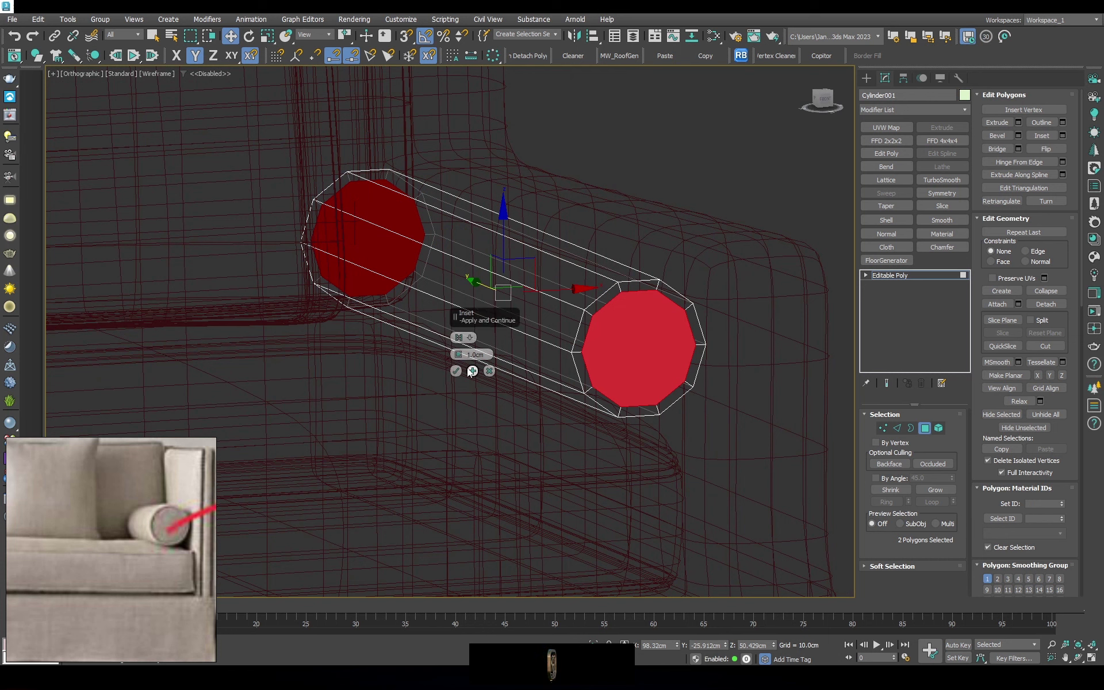
double_click(476, 355)
type("3")
key("Return")
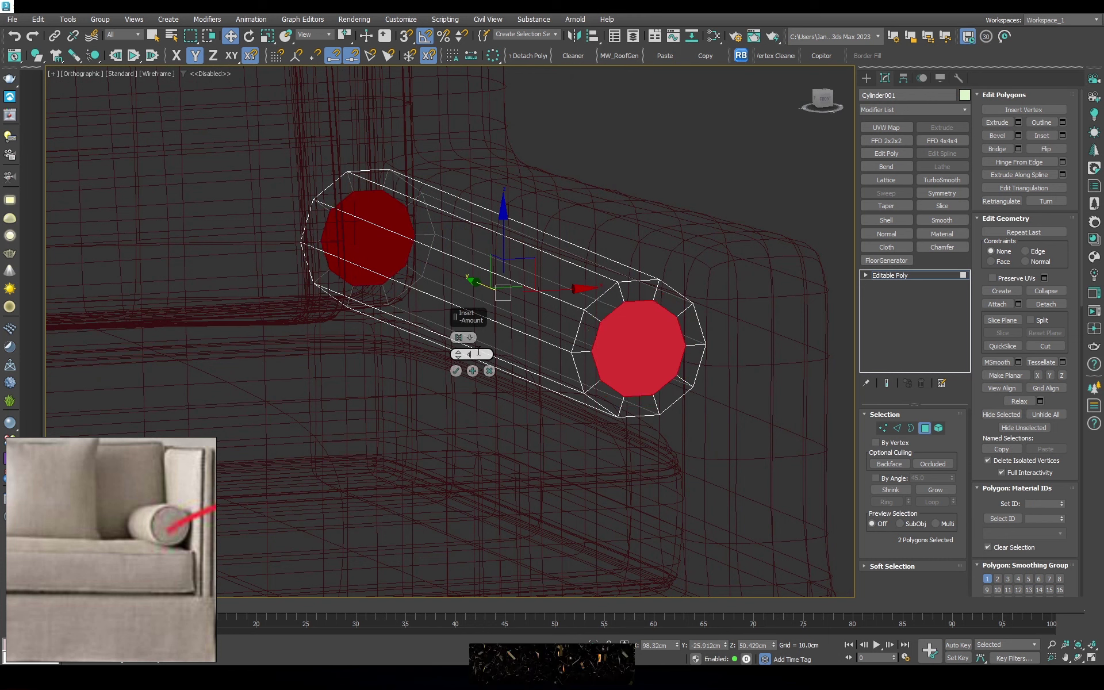
type("2.5")
key("Return")
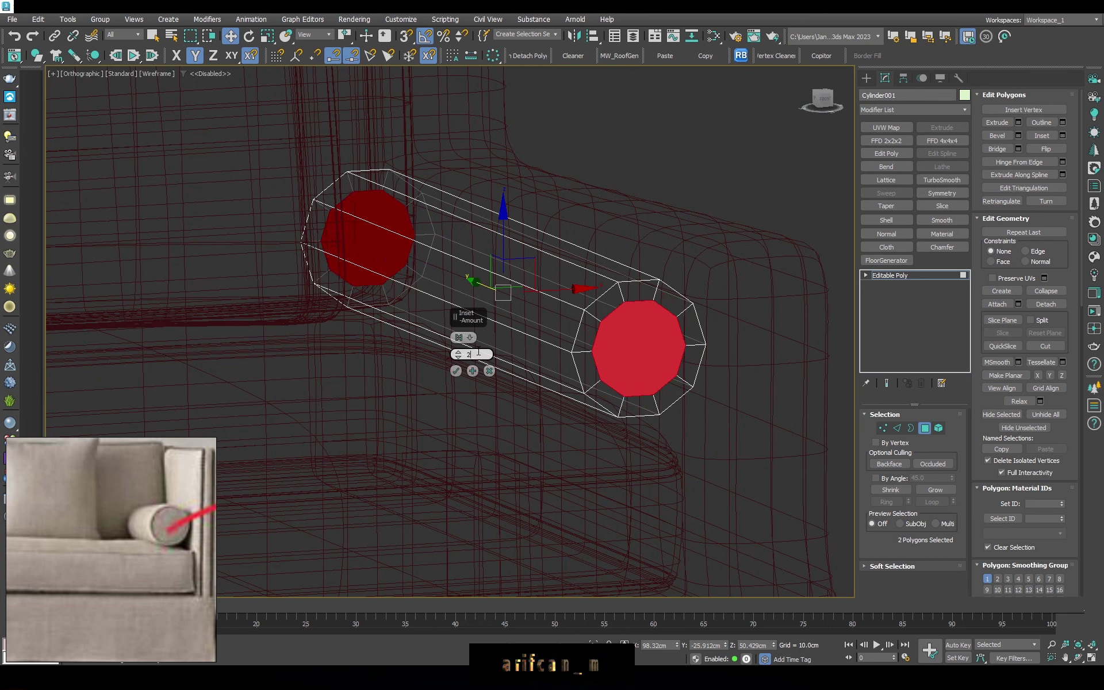
key("Return")
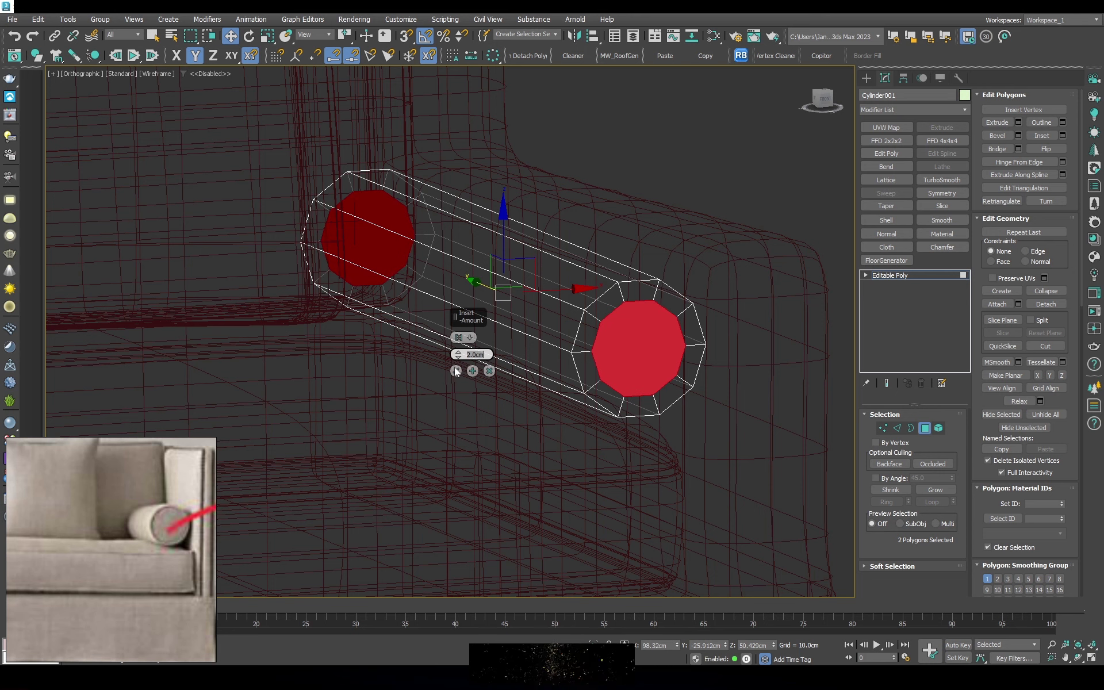
left_click(456, 371)
Scale the end caps slightly outward along the cylinder's length in Top view
left_click(1019, 122)
left_click(480, 371)
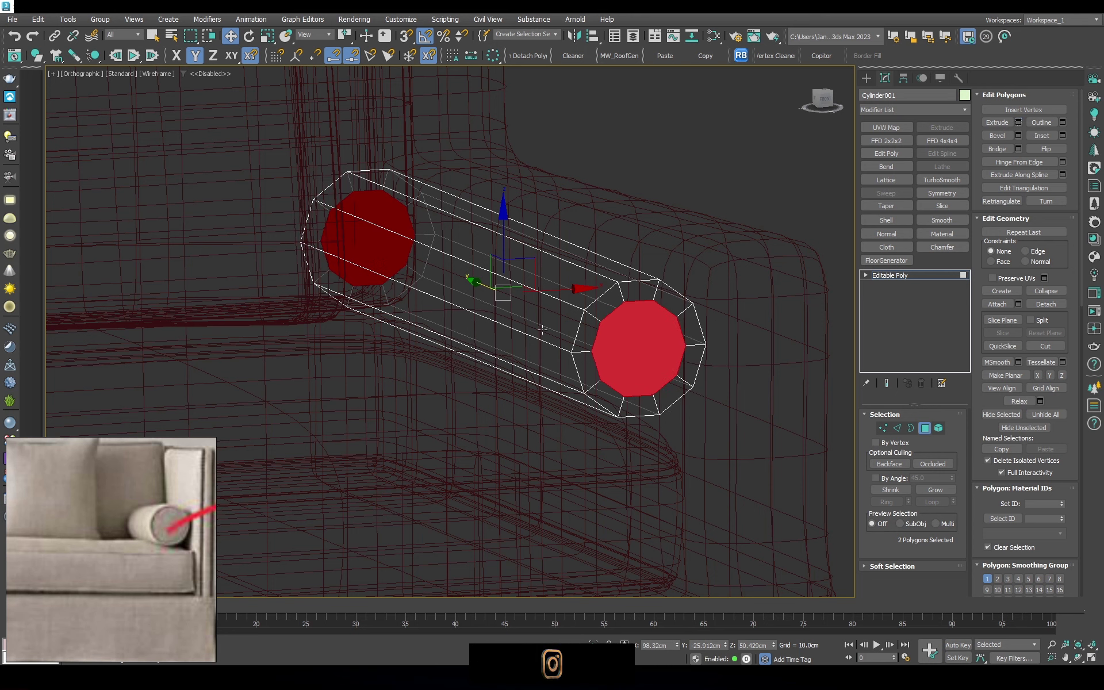
key("r")
key("z")
key("t")
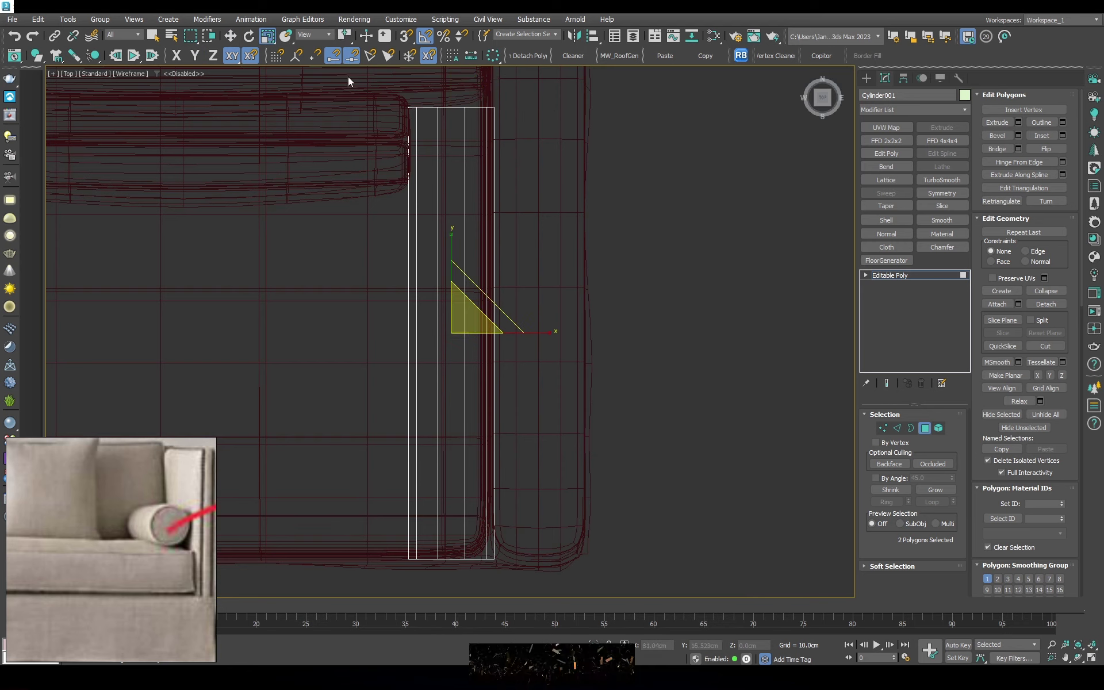
left_click_drag(451, 239, 208, 475)
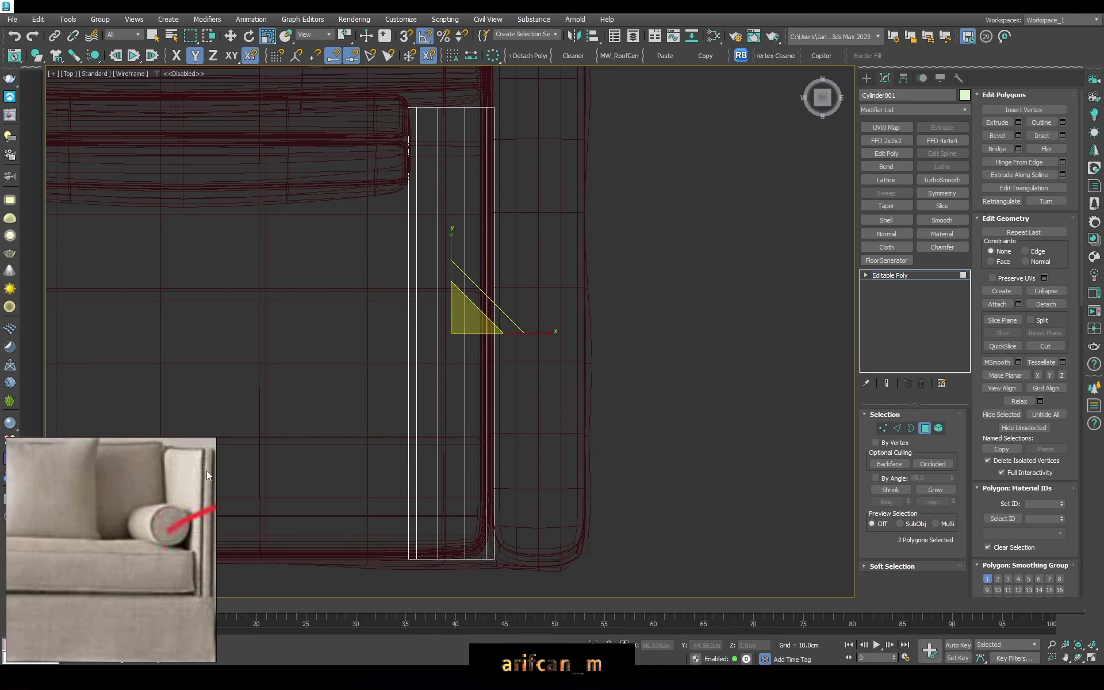
left_click_drag(451, 242, 448, 242)
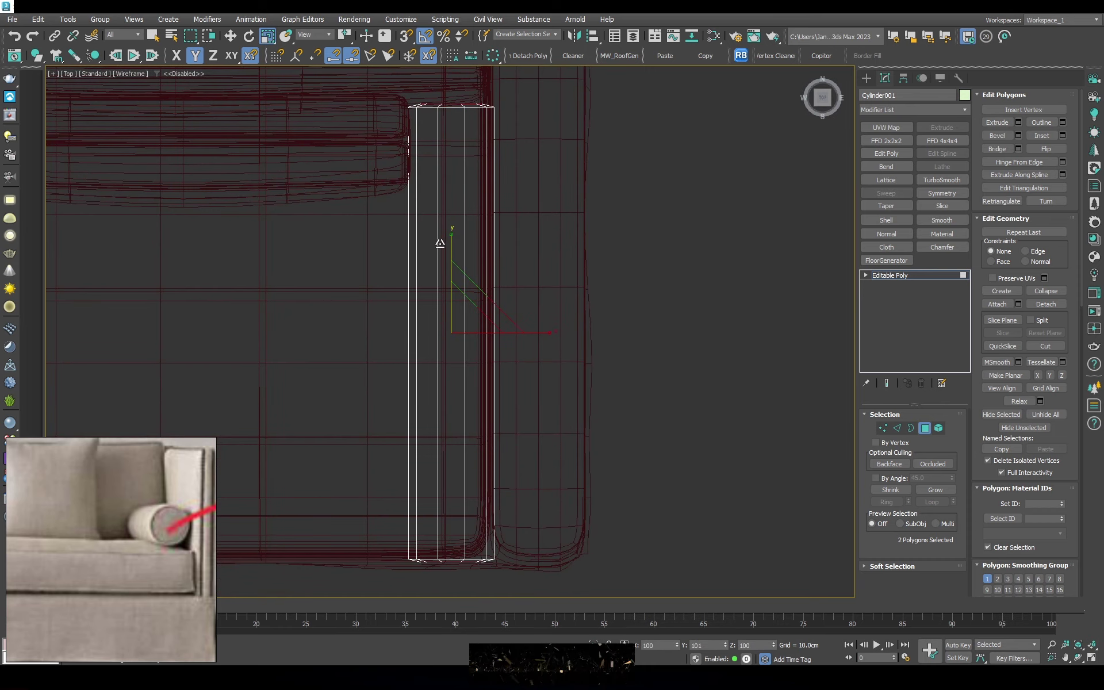
Inset the end caps a second time by 2 cm
middle_click_drag(440, 244, 575, 322, "alt")
scroll(576, 345, "up", 5)
left_click(1062, 136)
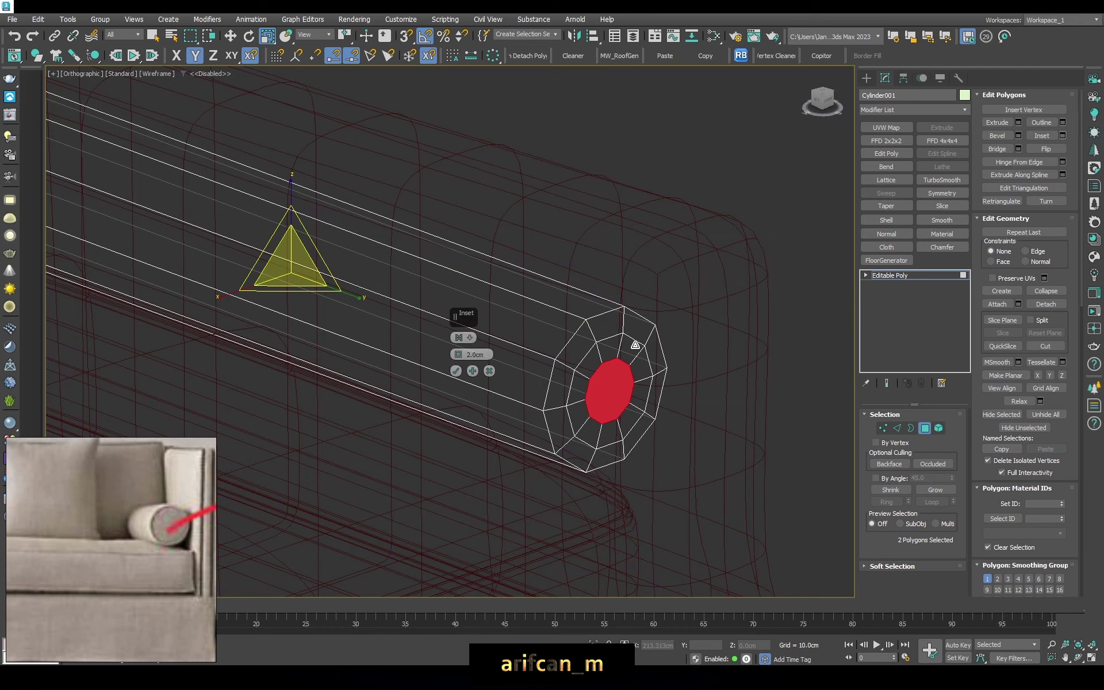
left_click(456, 372)
Select the lengthwise edge ring and connect it with 2 segments
scroll(575, 322, "down", 5)
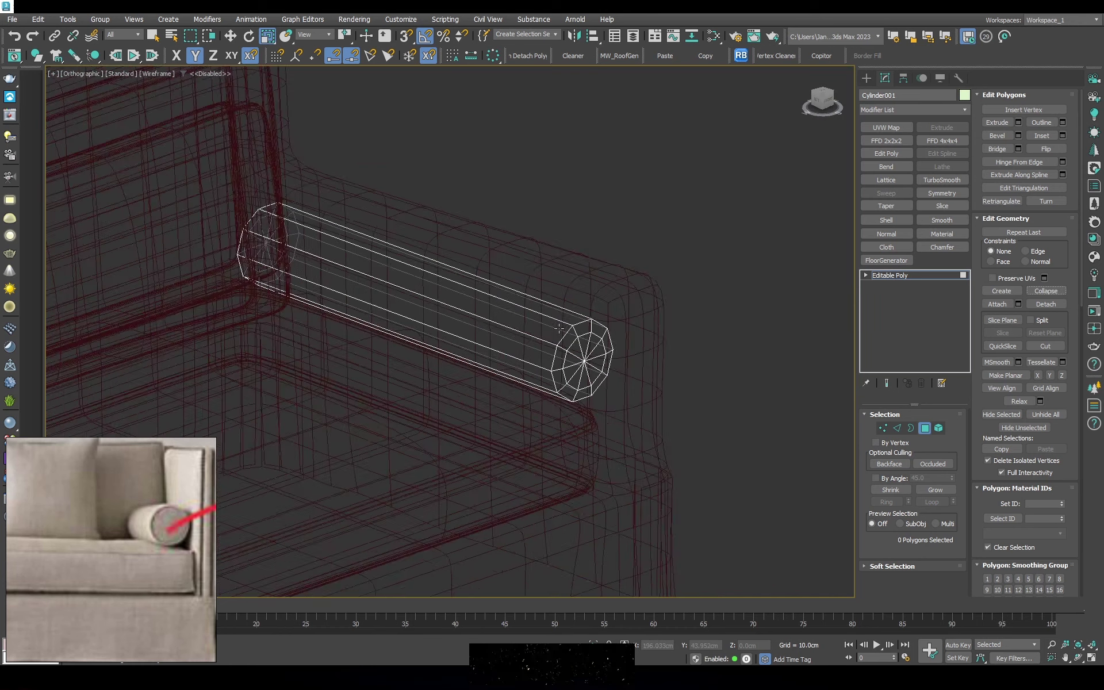
key("F3")
key("2")
key("F3")
key("6")
key("2")
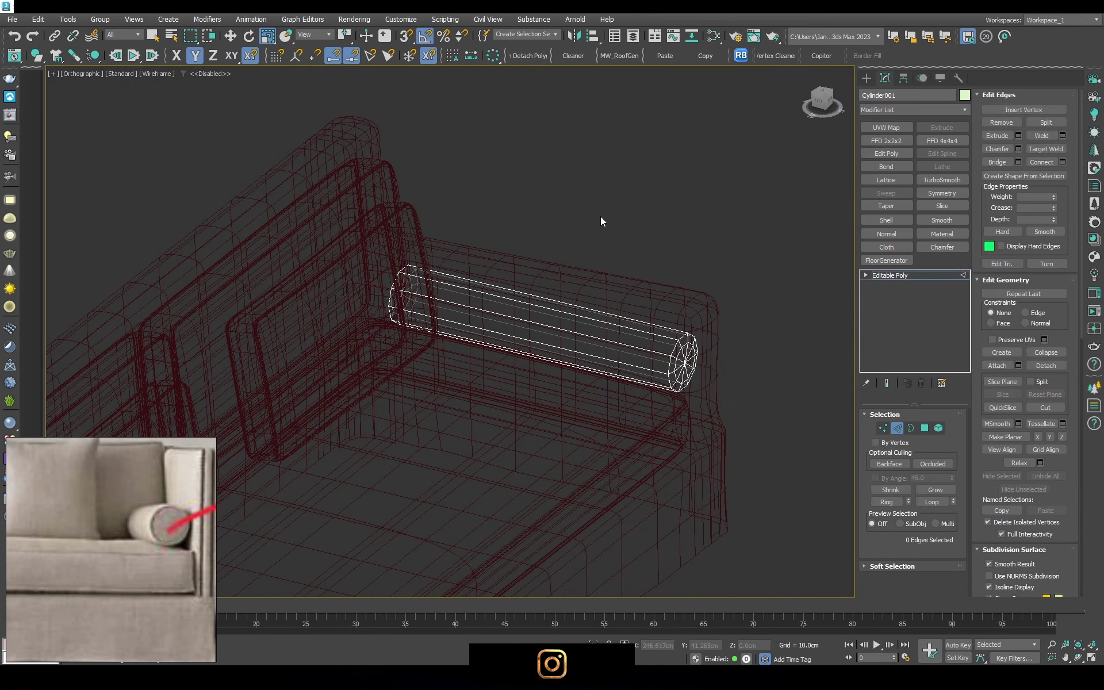
key("F6")
scroll(621, 352, "up", 3)
left_click(1064, 162)
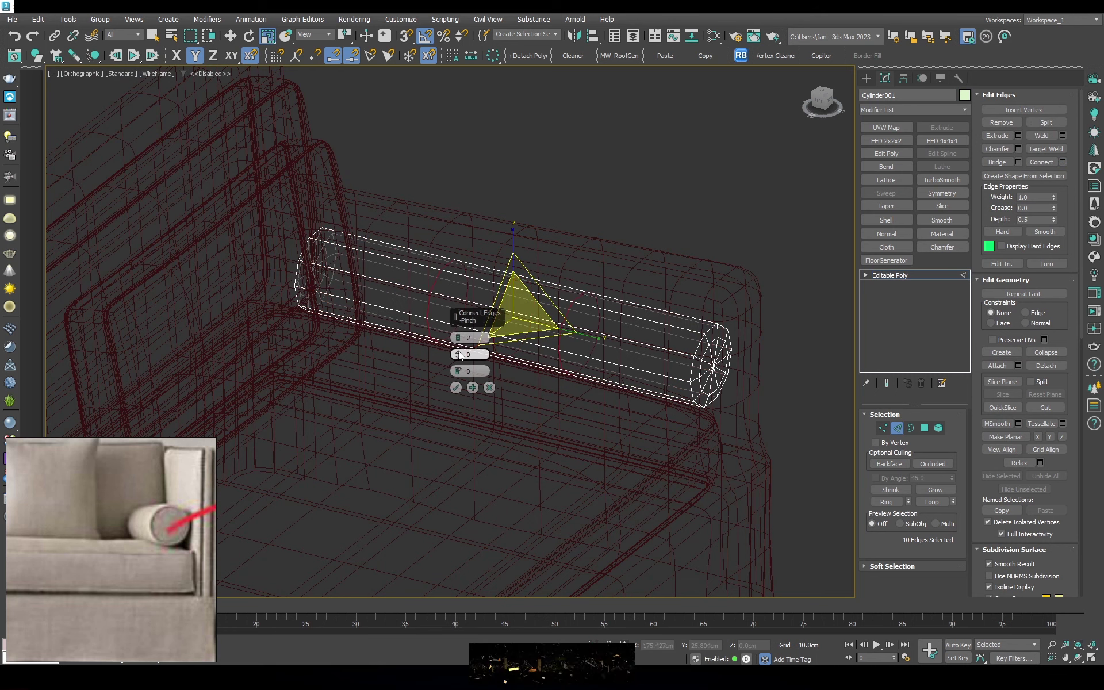
left_click(455, 387)
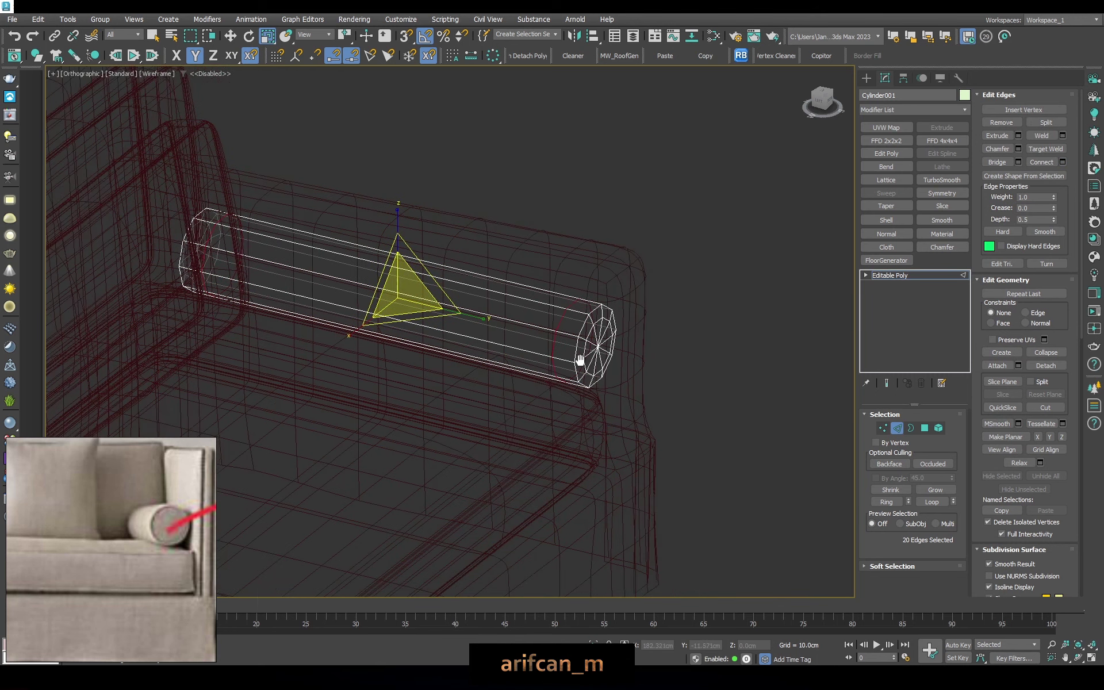
Select the rim edge loops at both ends of the bolster
scroll(581, 362, "up", 5)
key("F3")
key("F3")
scroll(554, 292, "down", 5)
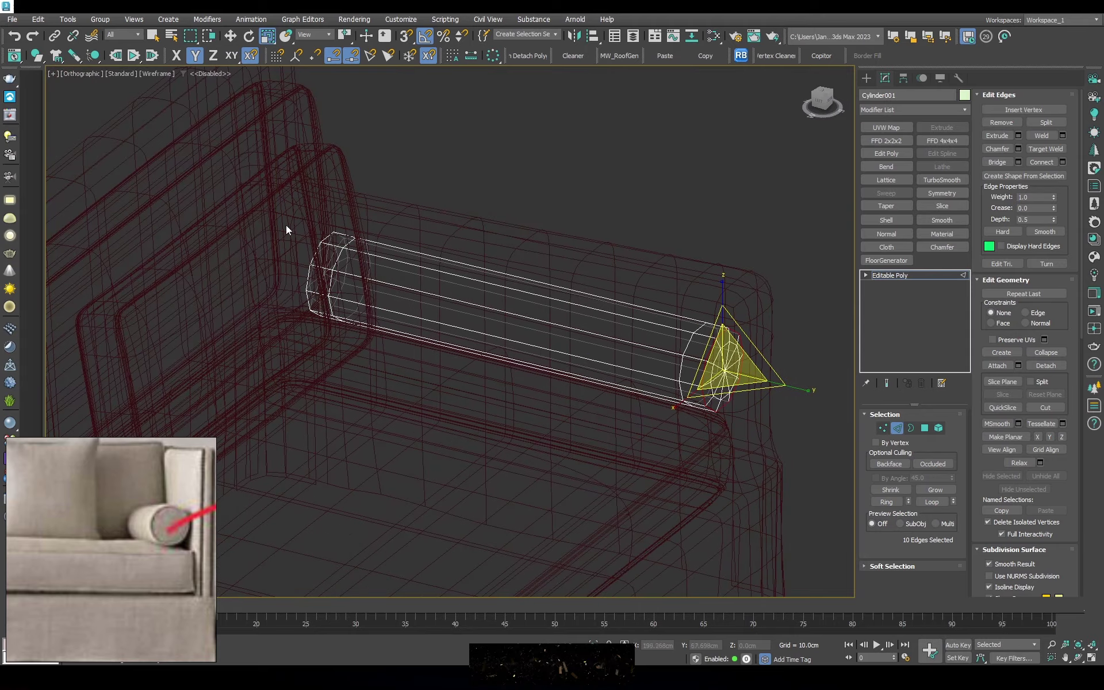
scroll(288, 229, "up", 5)
double_click(391, 273, "ctrl")
scroll(460, 294, "down", 4)
Chamfer the rim edges with a Uniform 0.4 cm chamfer and continue
scroll(581, 315, "up", 2)
middle_click_drag(581, 315, 574, 295)
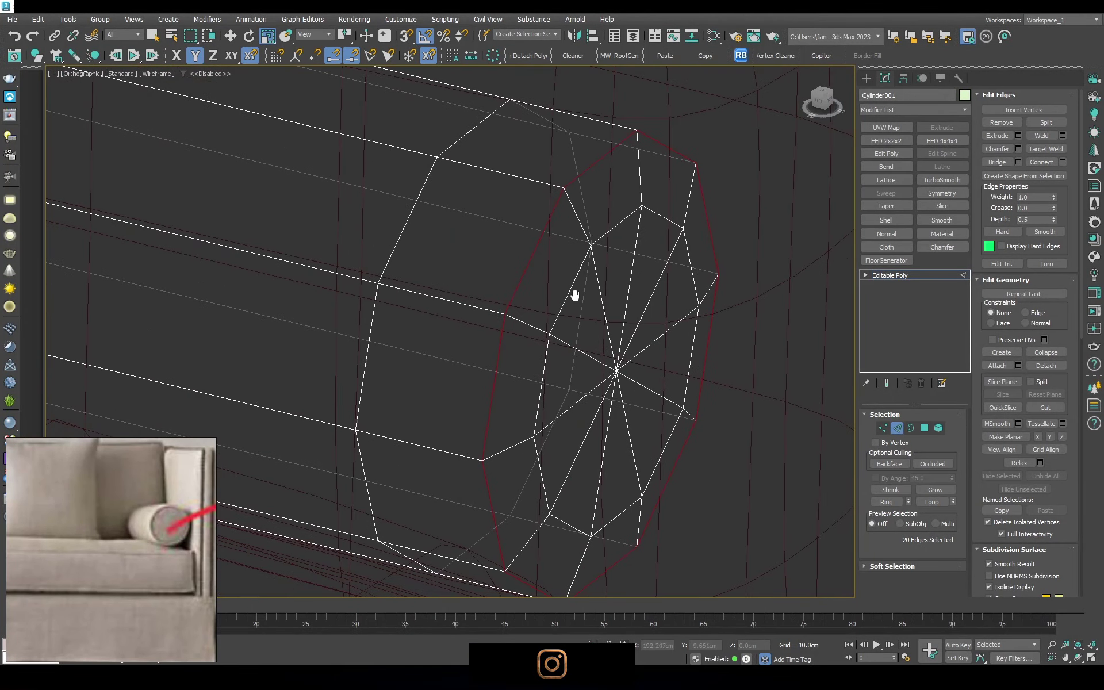
left_click(1019, 149)
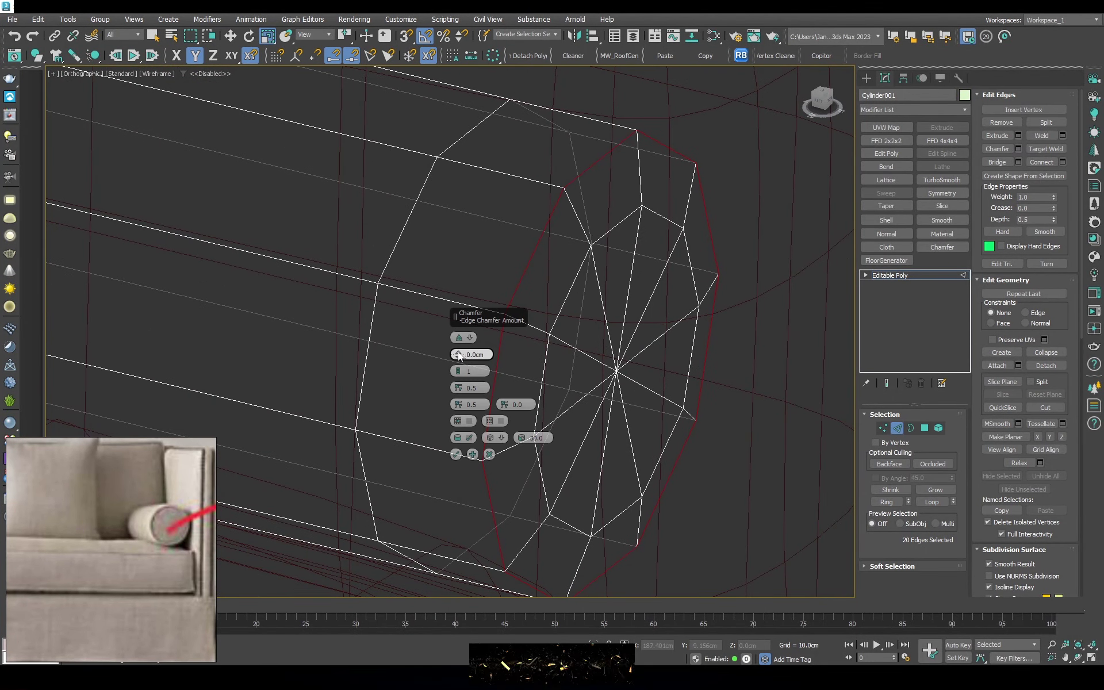
left_click_drag(459, 355, 459, 348)
left_click(470, 338)
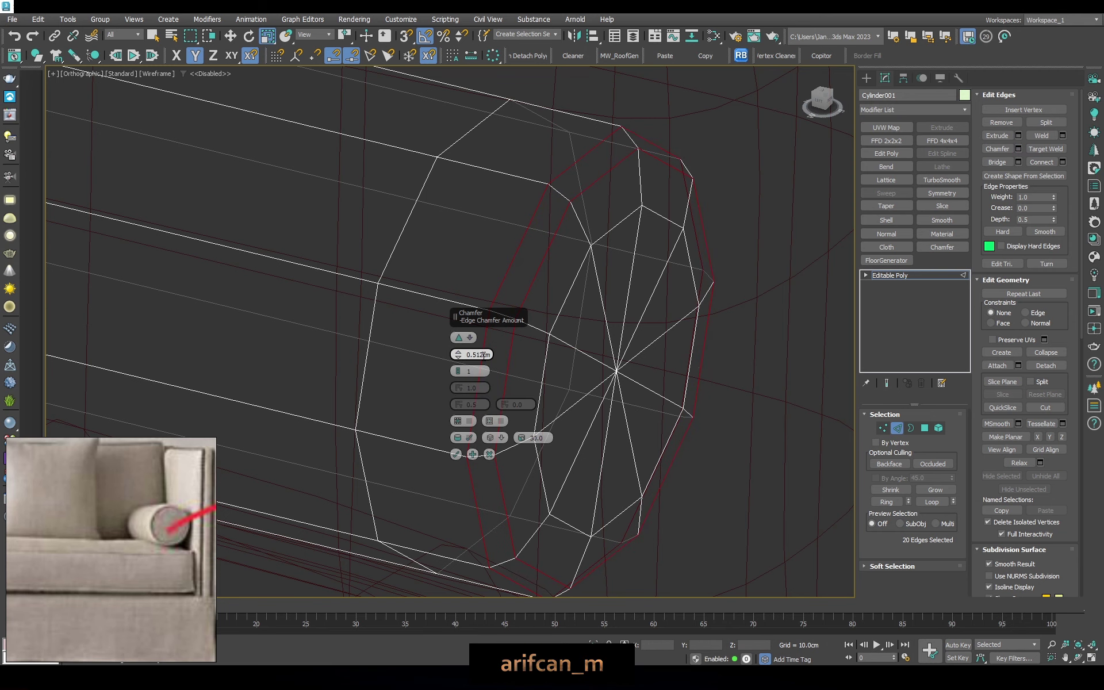
left_click(470, 337)
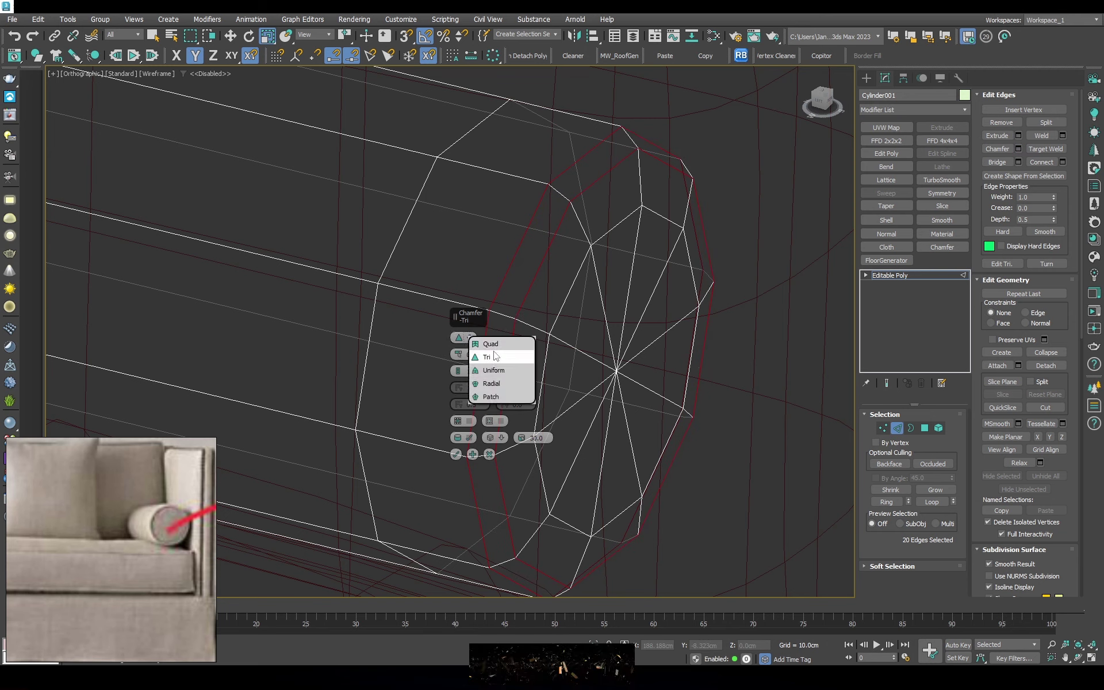
left_click(471, 340)
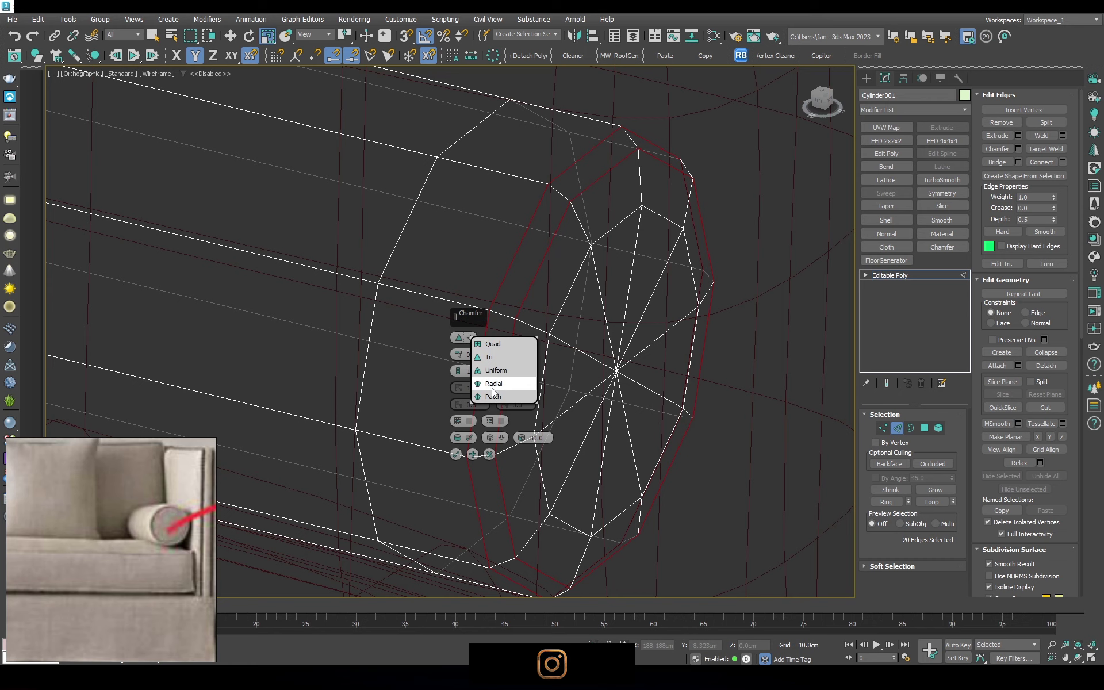
left_click(492, 370)
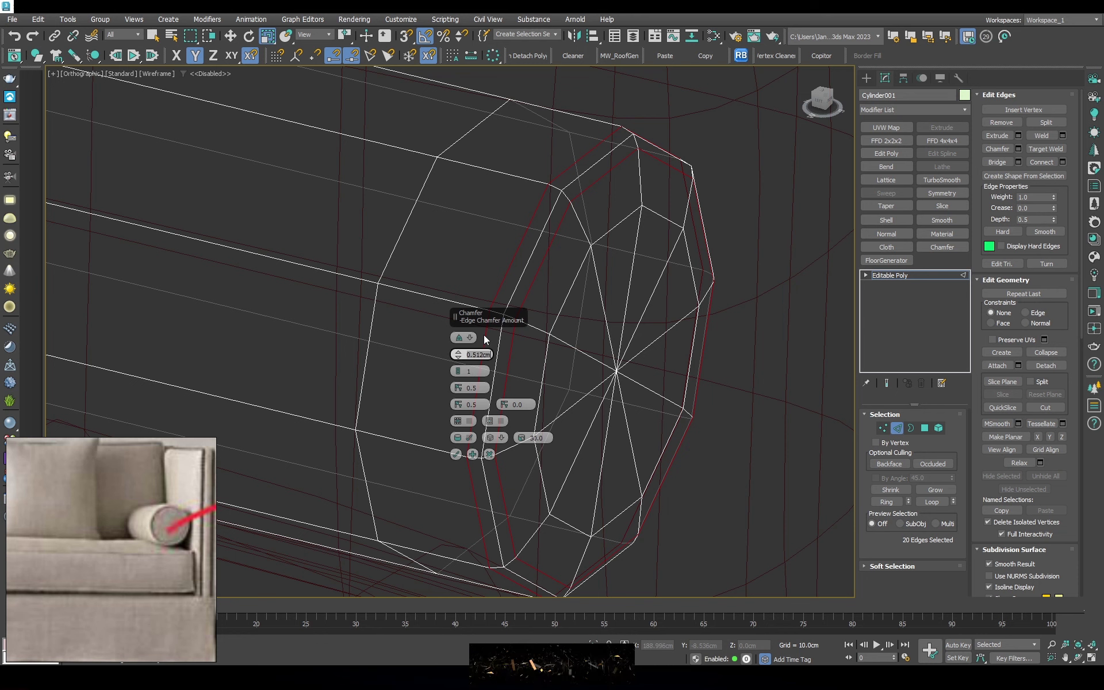
left_click(472, 354)
type("0.4")
key("Return")
scroll(485, 340, "down", 3)
scroll(511, 411, "up", 3)
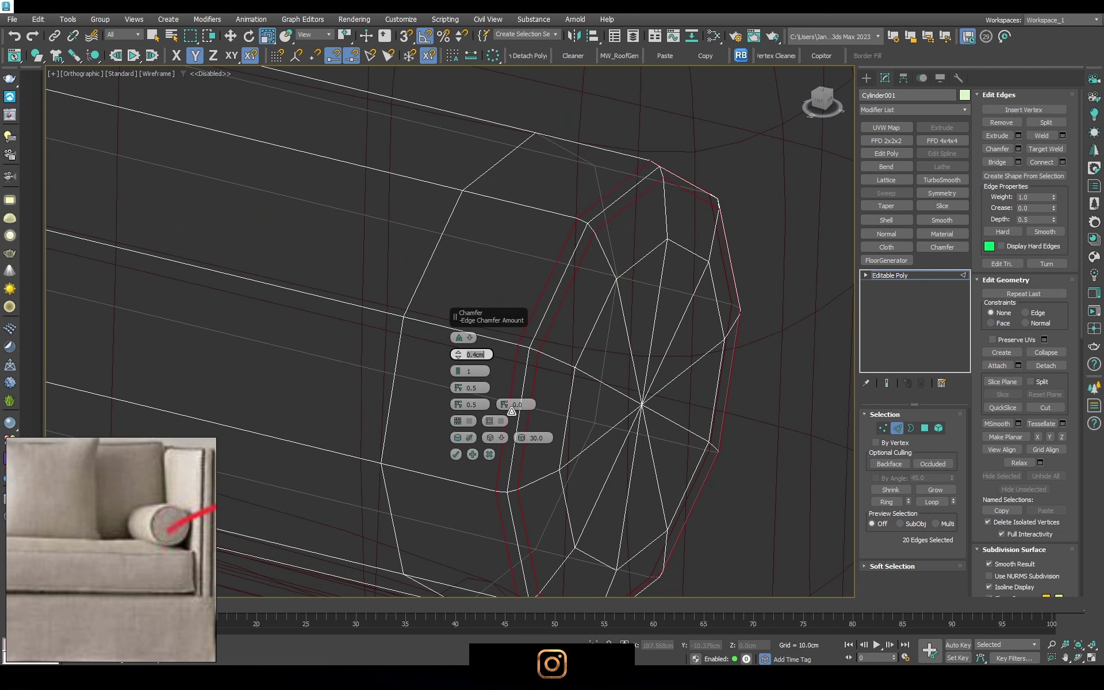
left_click(456, 455)
Start a second chamfer on the new edges with a 0.1 cm amount
left_click(1018, 148)
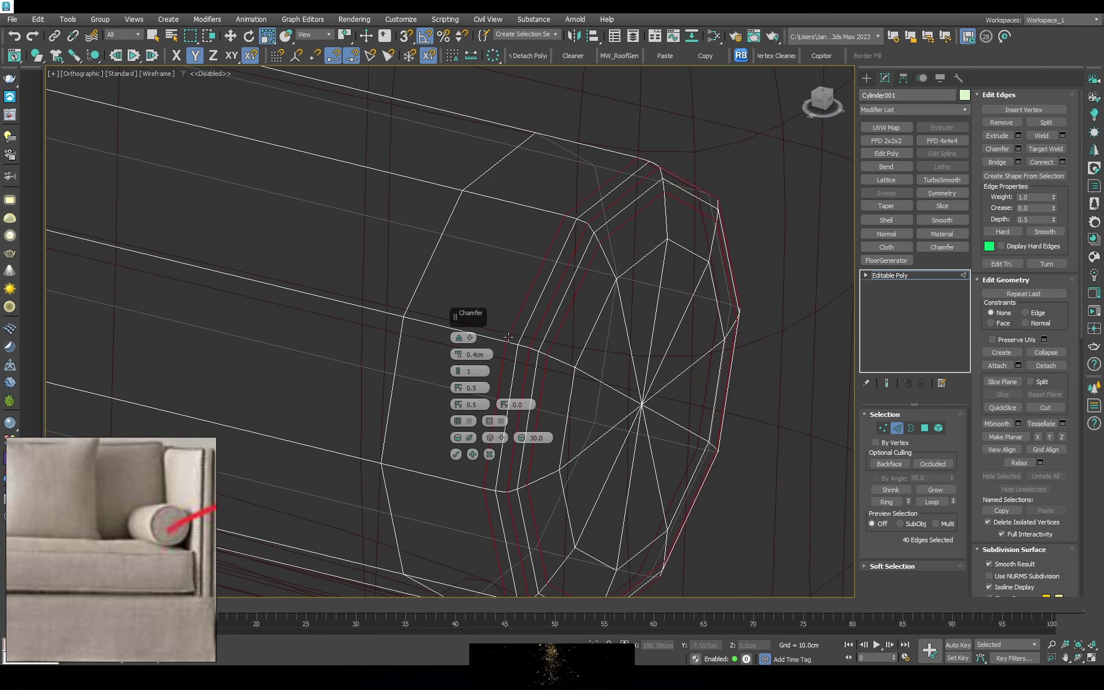
left_click(472, 339)
type("0.1")
key("Return")
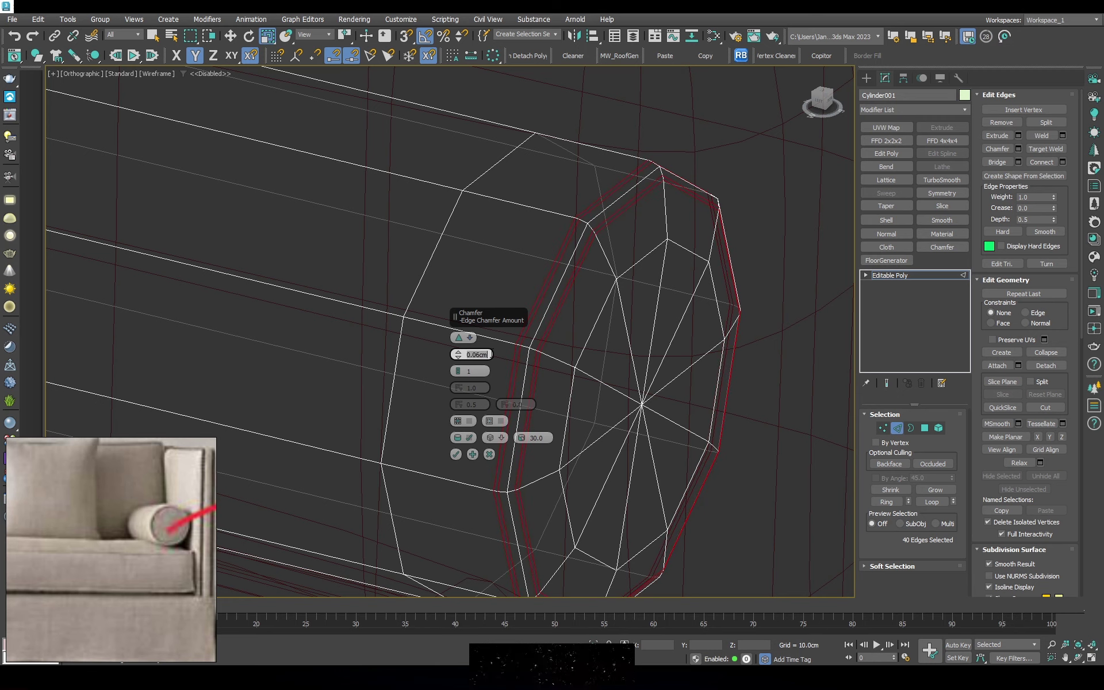
Select the rim edge loops at both ends of the bolster, 40 edges in total
left_click(456, 455)
scroll(583, 219, "up", 4)
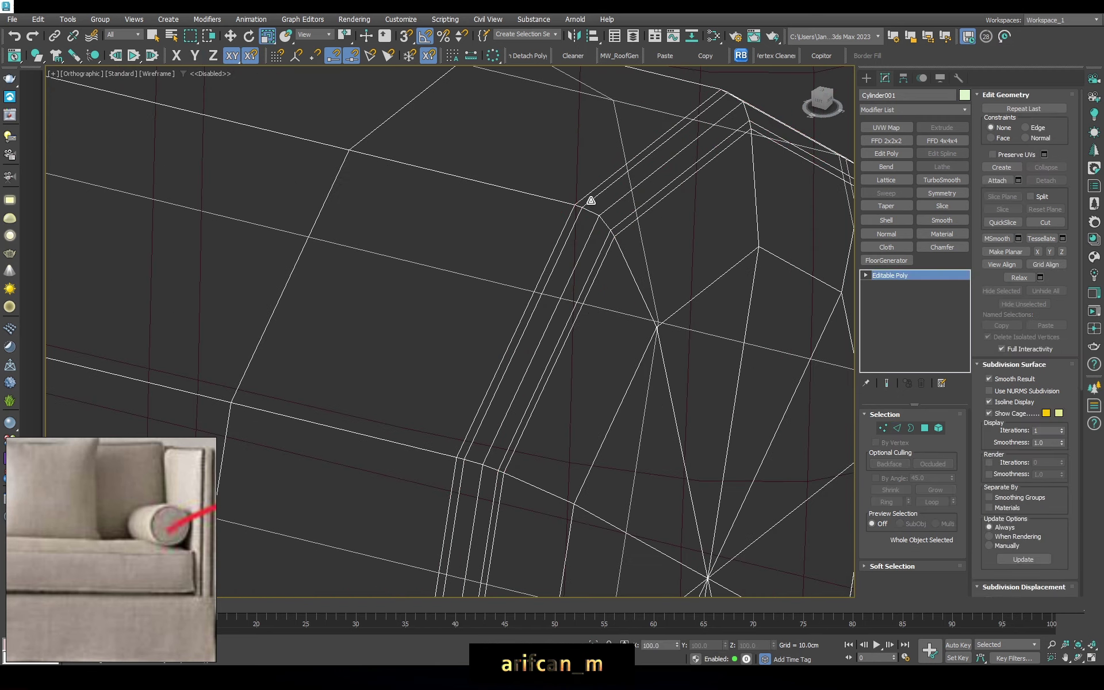
scroll(599, 196, "down", 5)
middle_click_drag(599, 196, 460, 230, "alt")
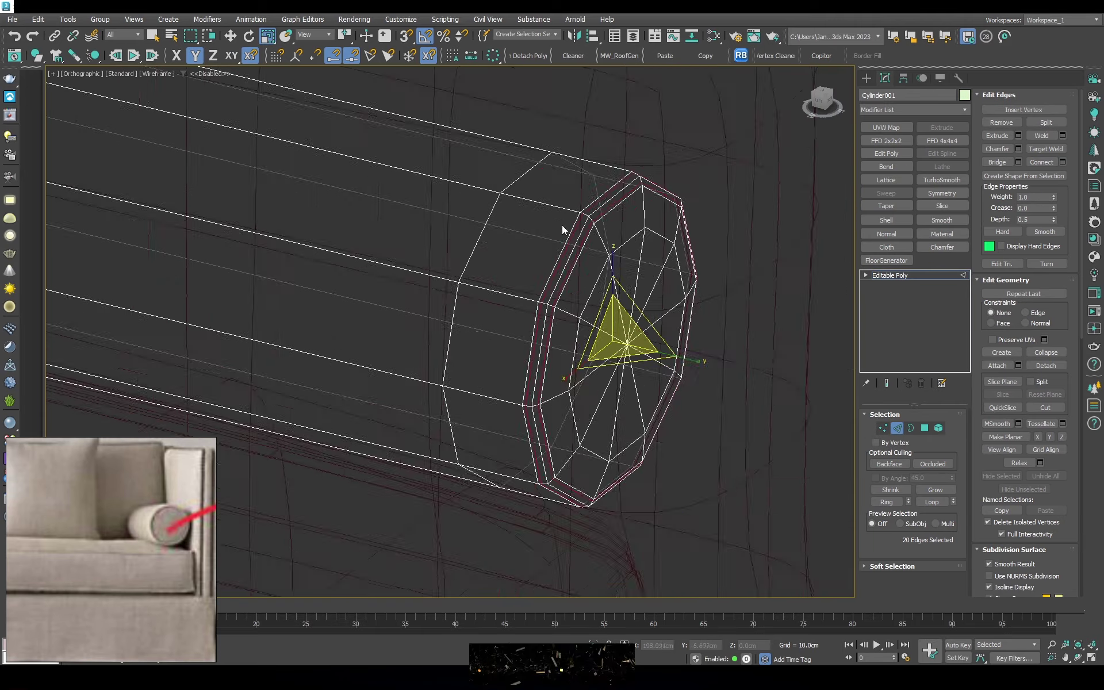
scroll(460, 230, "down", 3)
scroll(251, 168, "up", 6)
scroll(251, 169, "down", 5)
middle_click_drag(251, 168, 512, 271, "alt")
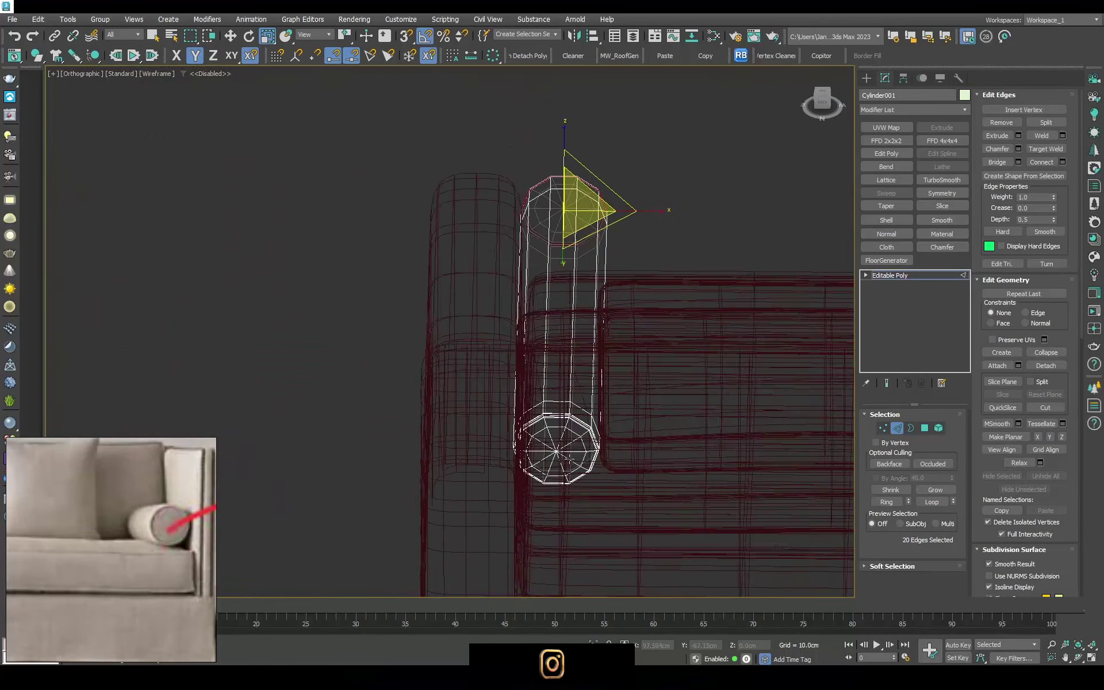
scroll(511, 270, "up", 5)
double_click(495, 246, "ctrl")
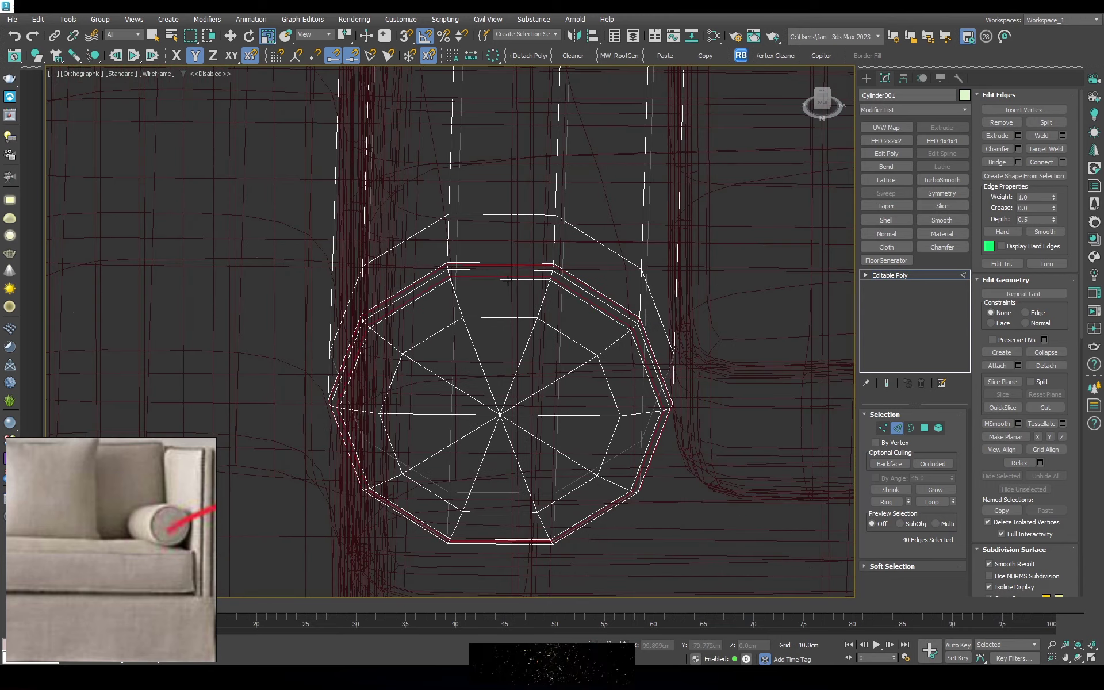
scroll(496, 246, "down", 5)
middle_click_drag(496, 247, 585, 331, "alt")
scroll(585, 331, "up", 5)
scroll(585, 331, "up", 3)
Extrude the selected edges with Height -1.0cm and Width 0.02cm
left_click(1018, 149)
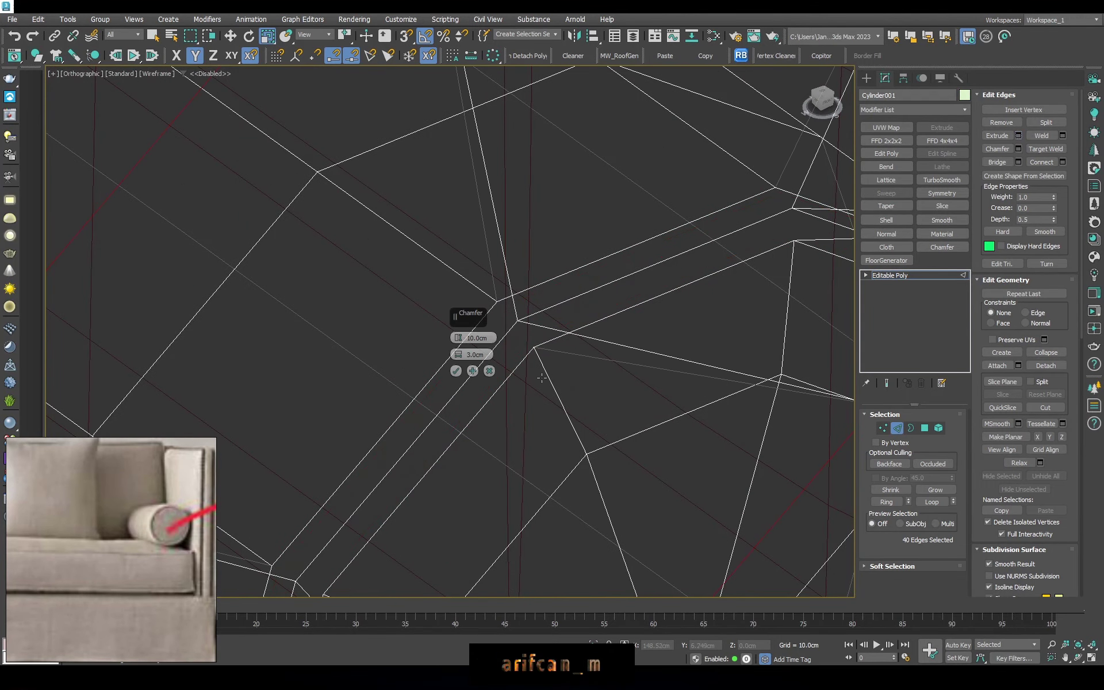
type("-1")
key("Return")
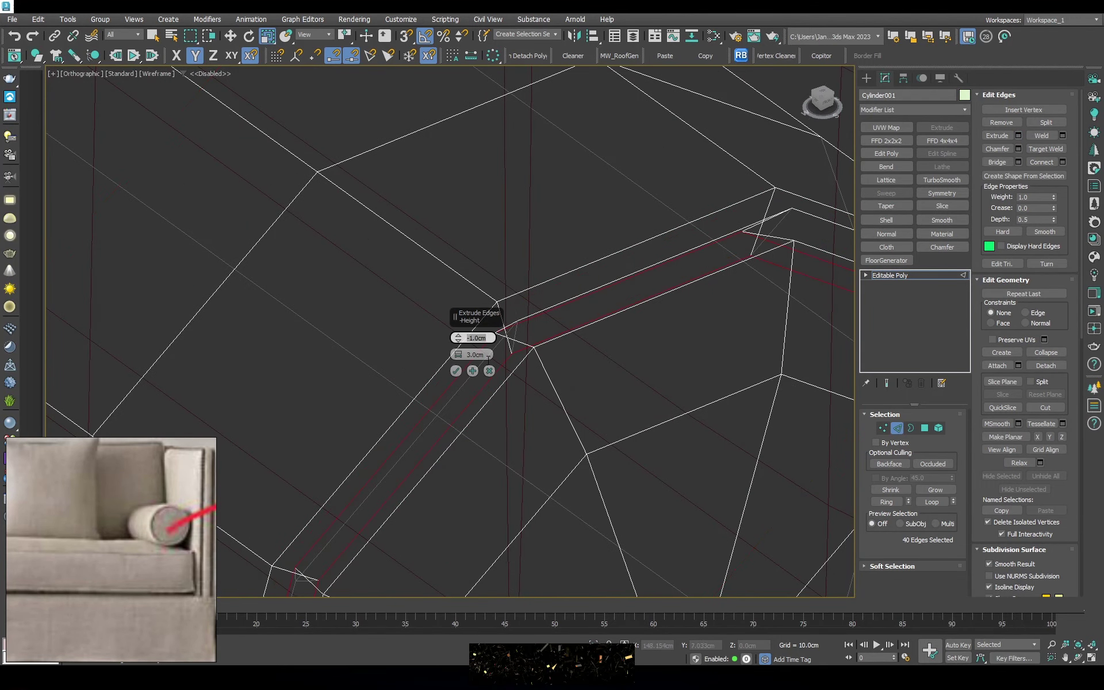
type("0.01")
key("Return")
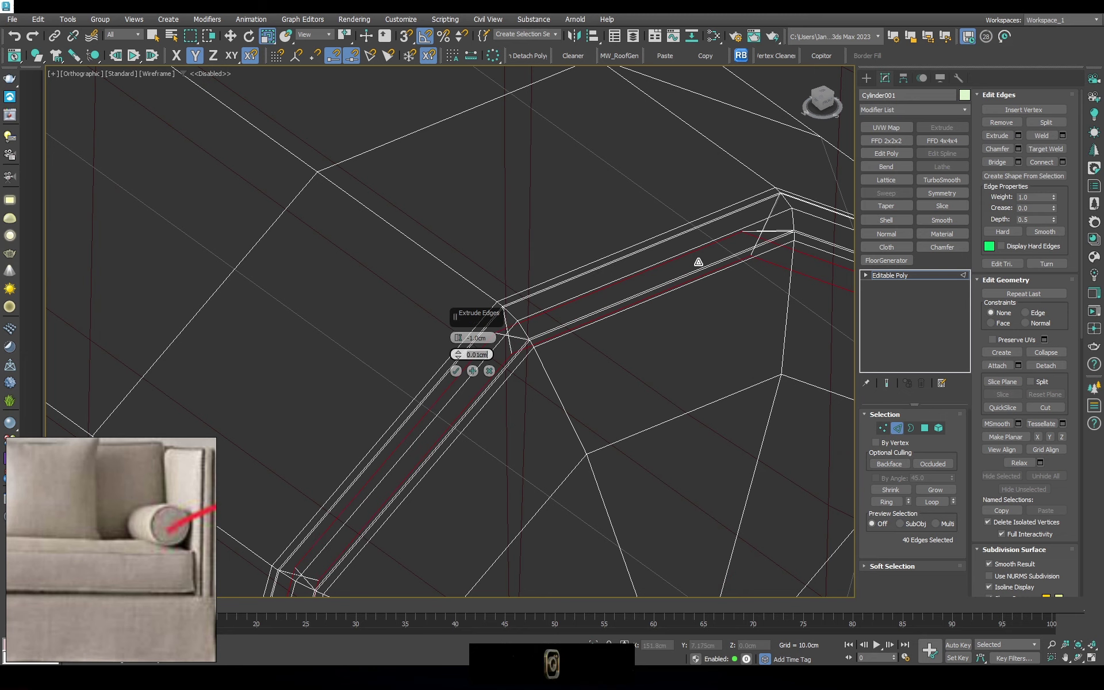
middle_click_drag(699, 262, 486, 323, "alt")
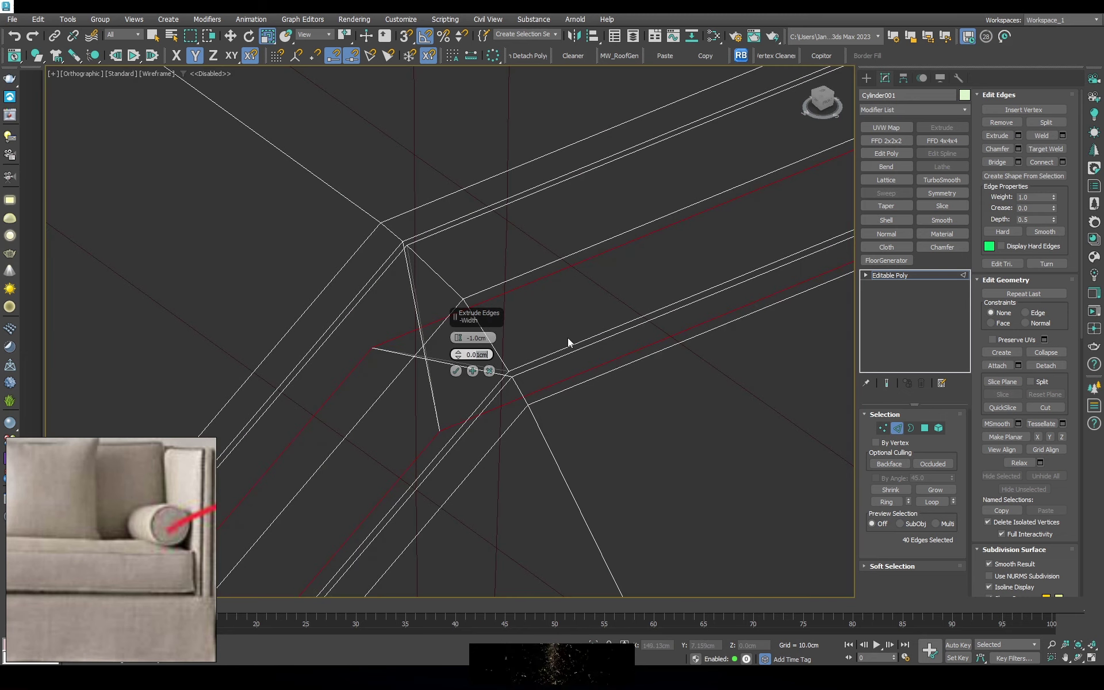
type(".02")
key("Return")
type("-0.5")
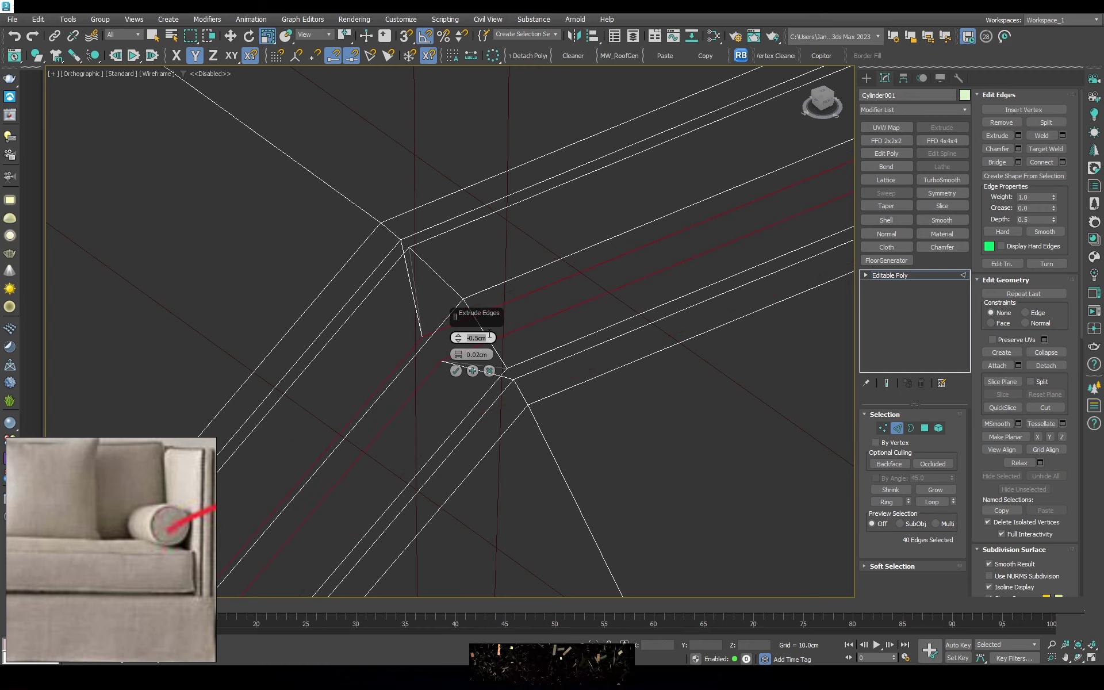
left_click(457, 371)
Return to object level and enable Use NURMS Subdivision on the bolster
left_click(894, 274)
key("F3")
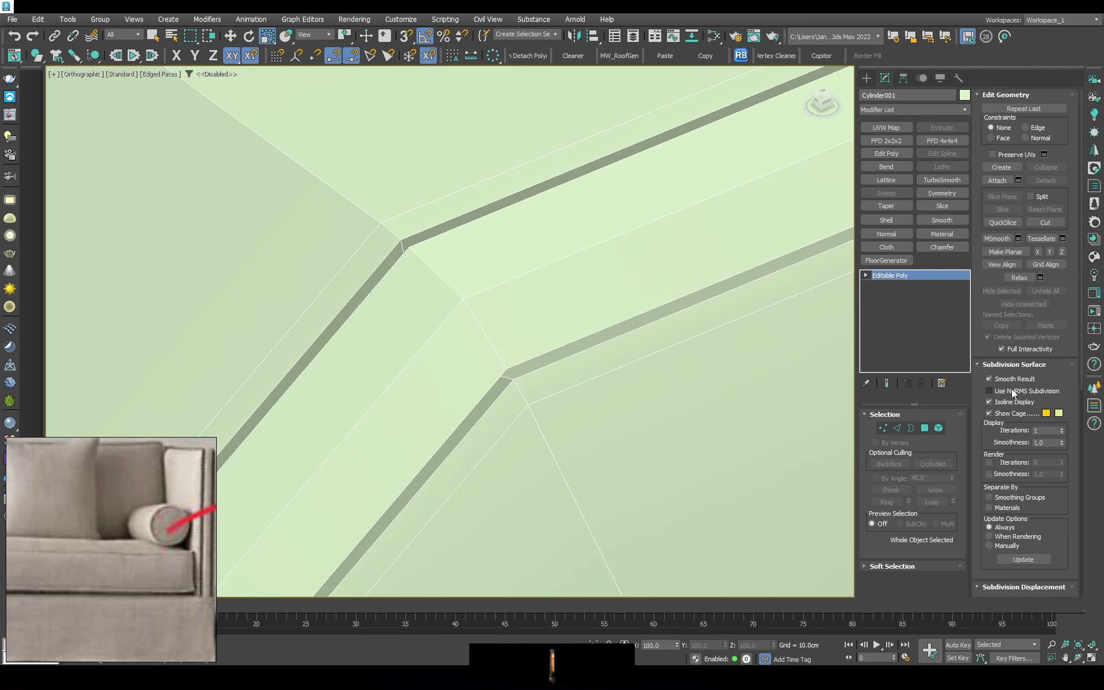
left_click(1012, 389)
key("z")
scroll(627, 236, "up", 1)
scroll(627, 236, "up", 2)
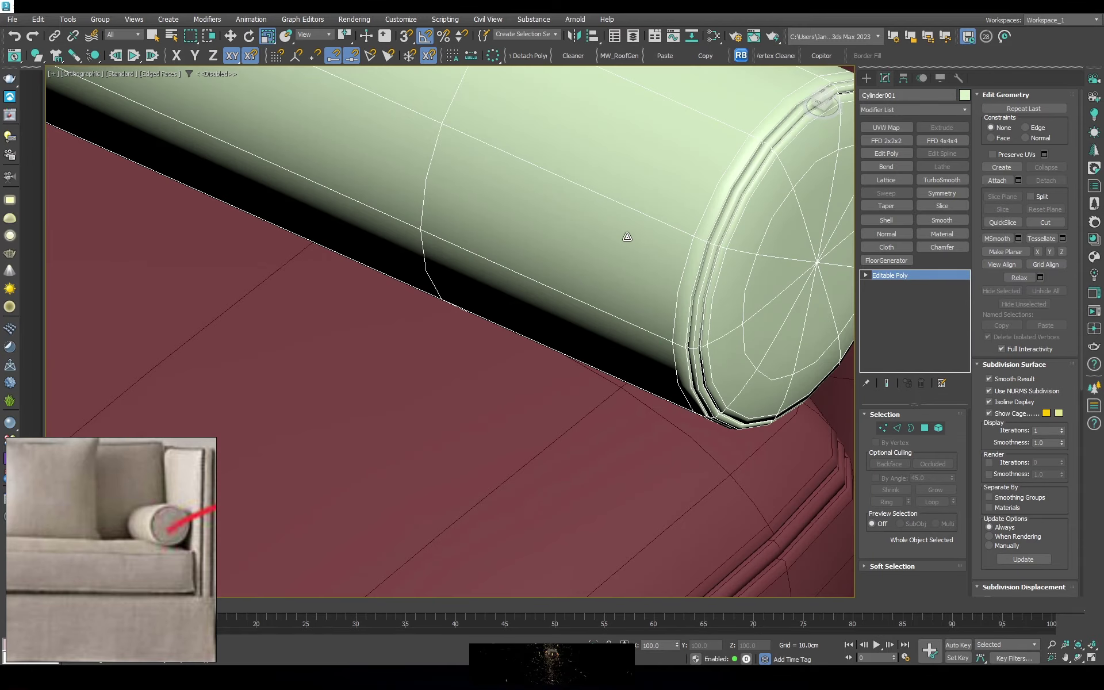
scroll(627, 236, "down", 3)
middle_click_drag(627, 237, 593, 244, "alt")
key("f")
scroll(592, 243, "up", 3)
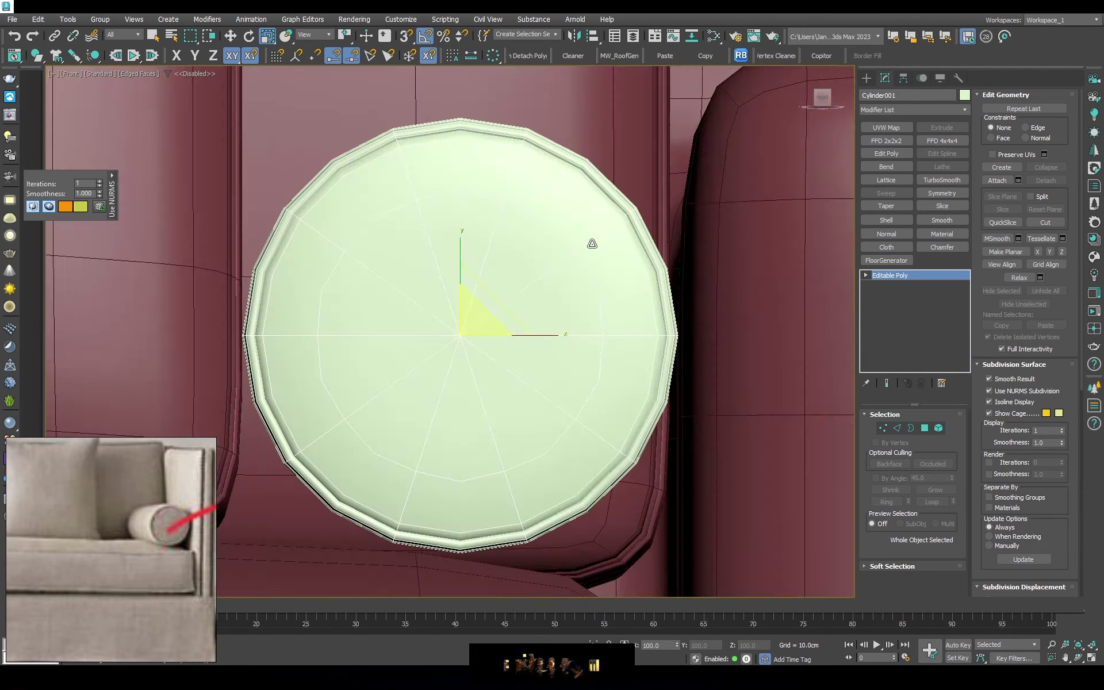
scroll(593, 244, "down", 2)
scroll(543, 292, "up", 1)
Colour the bolster dark red and lower it slightly
key("w")
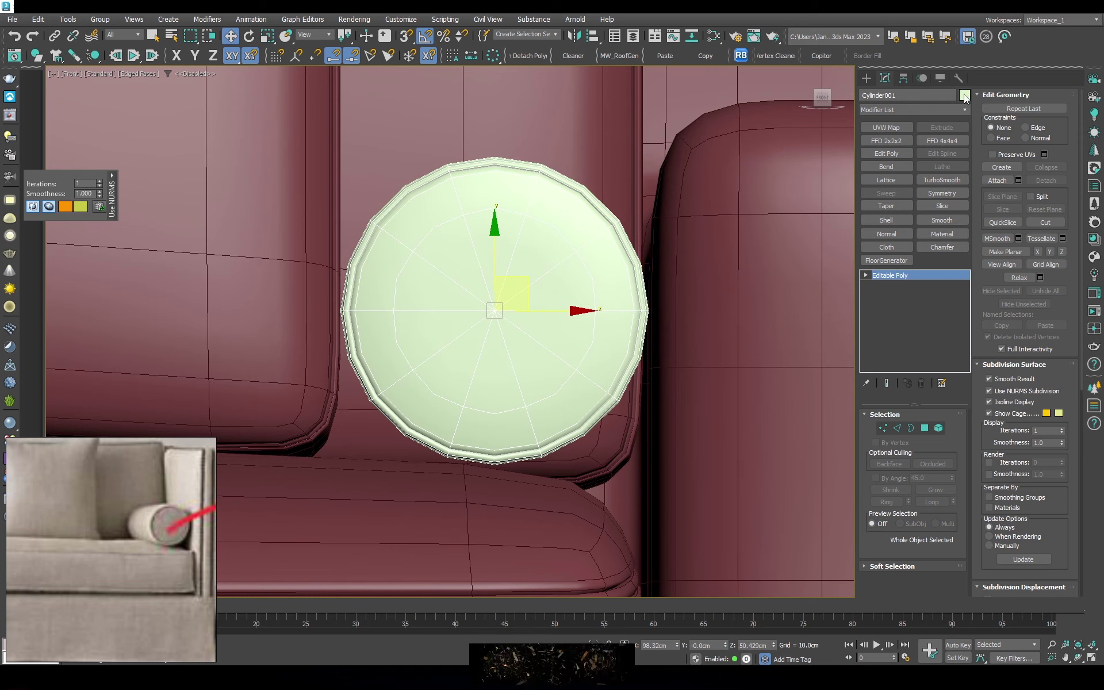
left_click(965, 95)
left_click(611, 402)
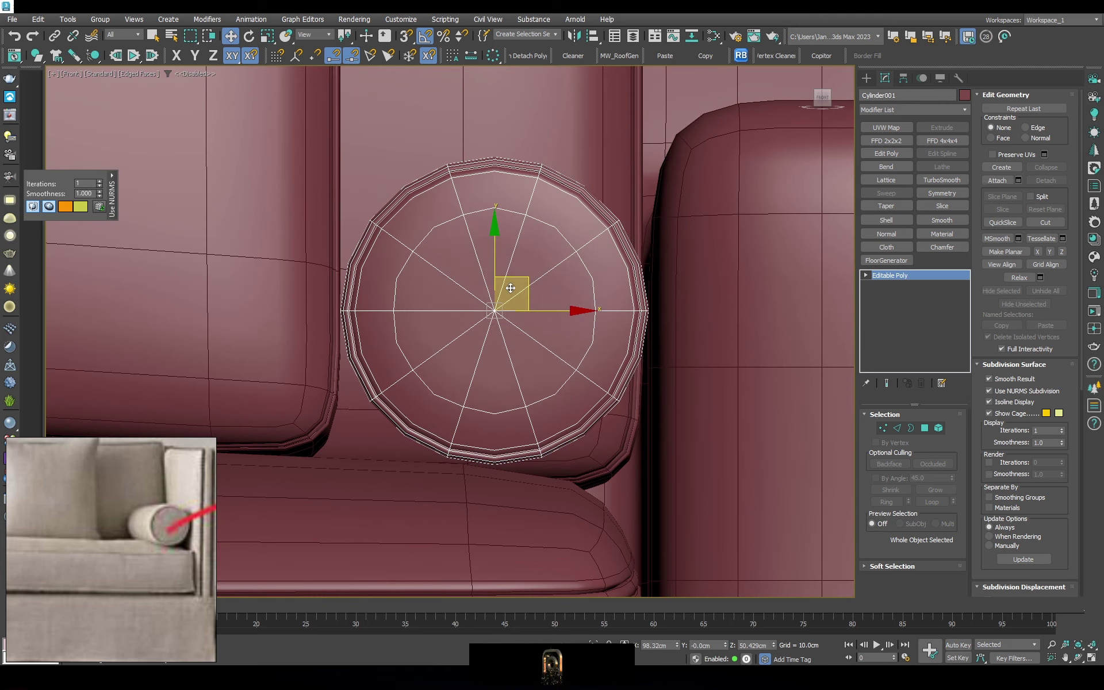
left_click_drag(495, 265, 496, 272)
scroll(496, 269, "down", 2)
scroll(500, 270, "up", 4)
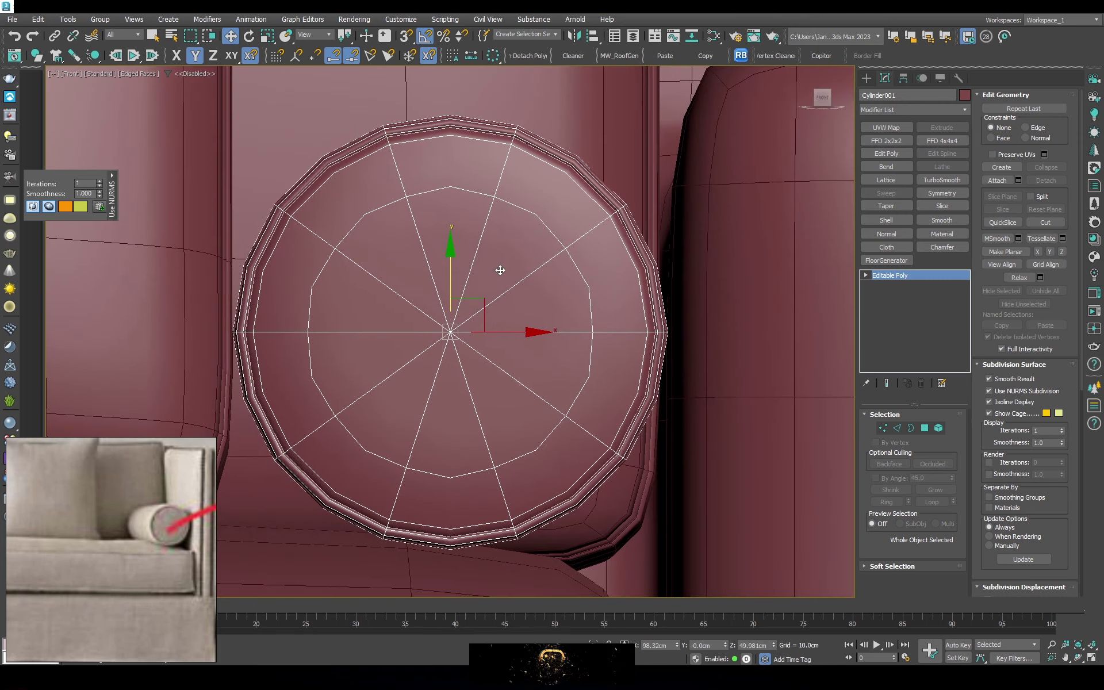
key("F3")
In the left view, pull the bolster's end-cap vertices inward along X
key("l")
key("z")
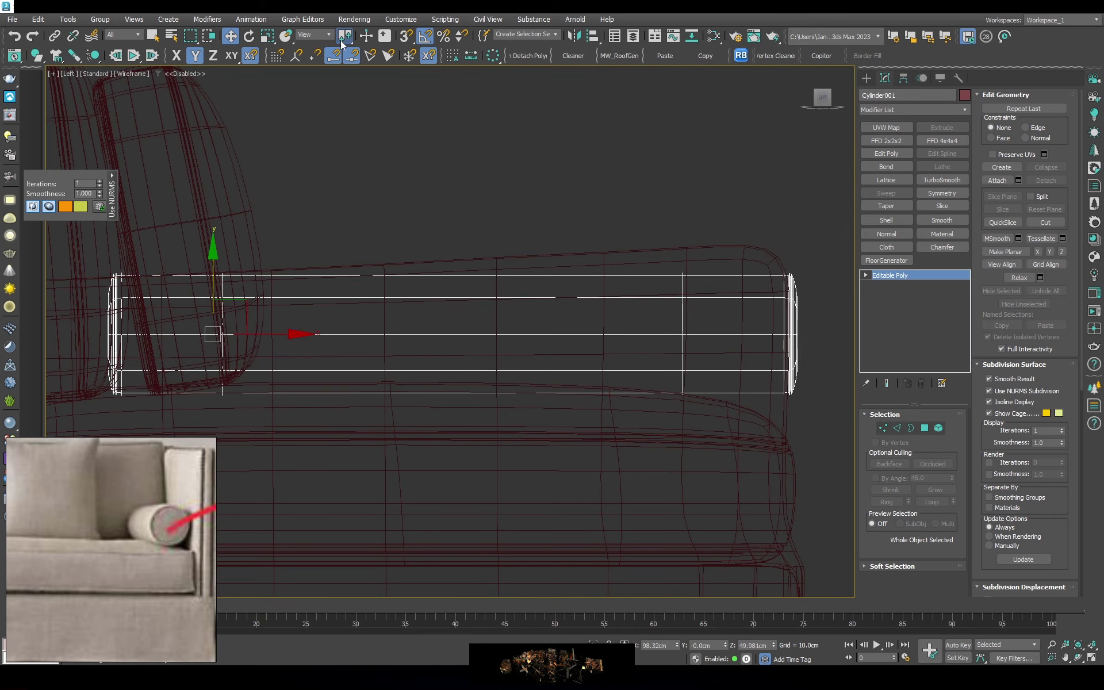
left_click_drag(342, 42, 345, 56)
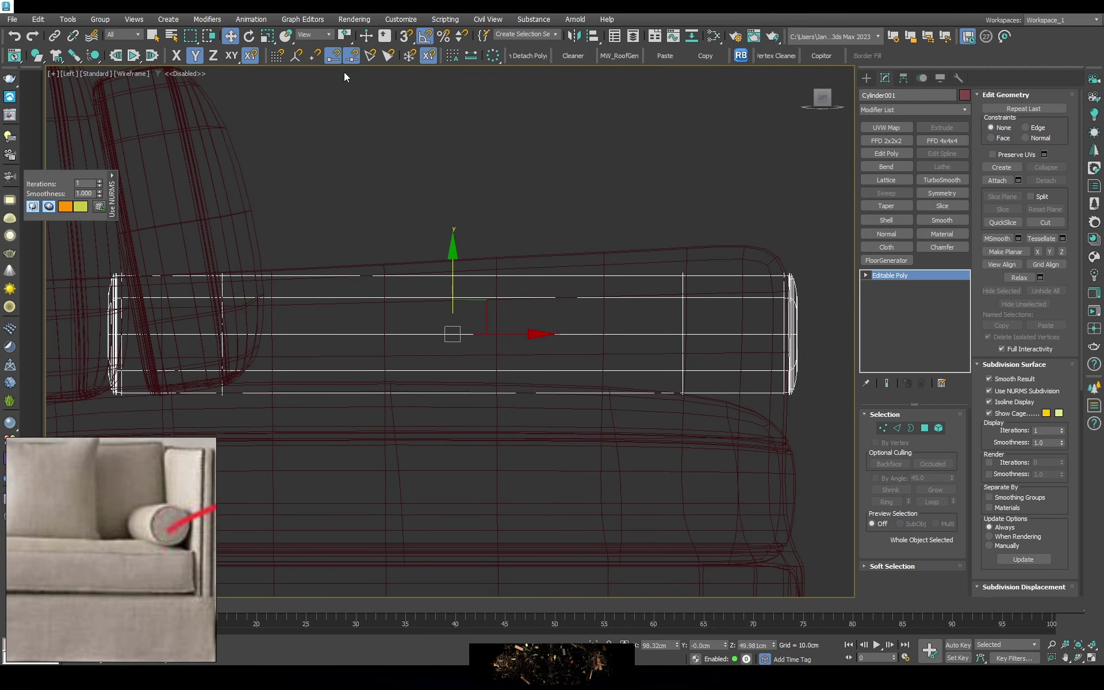
middle_click_drag(345, 77, 722, 173)
key("1")
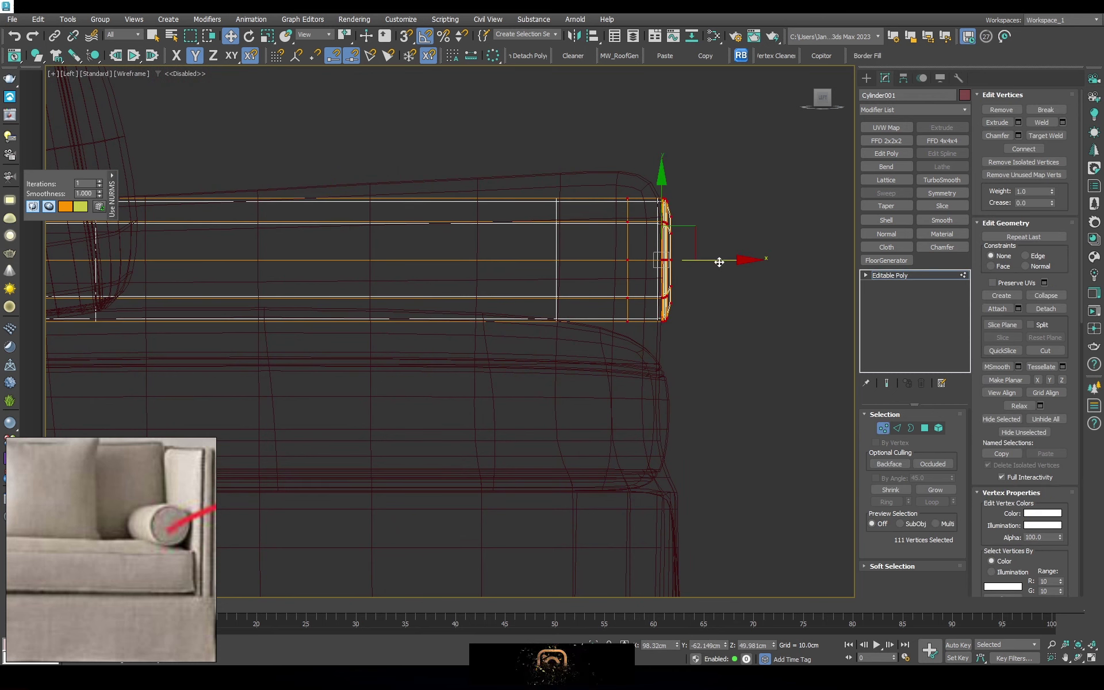
left_click_drag(719, 262, 680, 267)
Check the bolster's other end and exit vertex editing
middle_click_drag(679, 267, 414, 248)
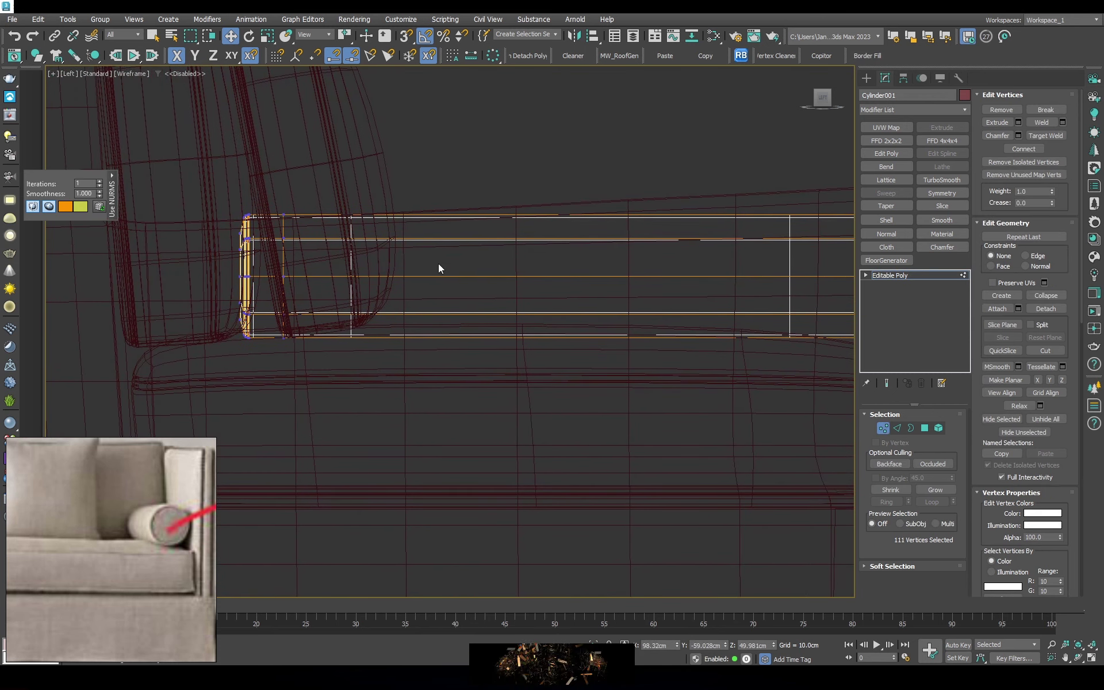
scroll(393, 258, "down", 3)
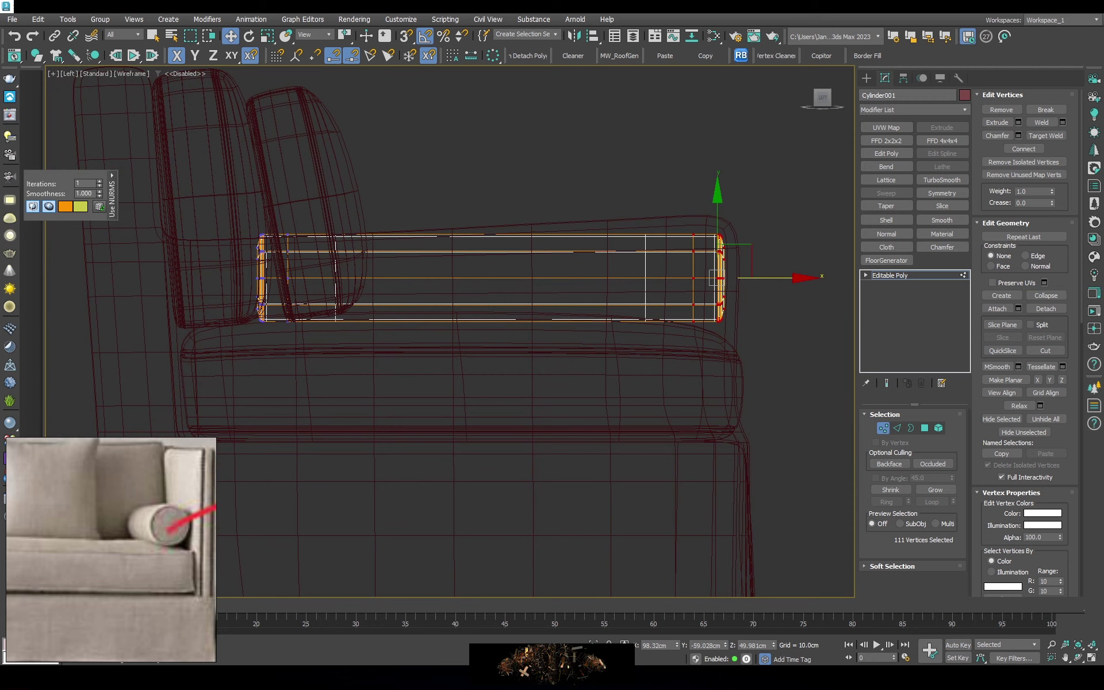
middle_click_drag(699, 342, 669, 345)
scroll(710, 304, "up", 4)
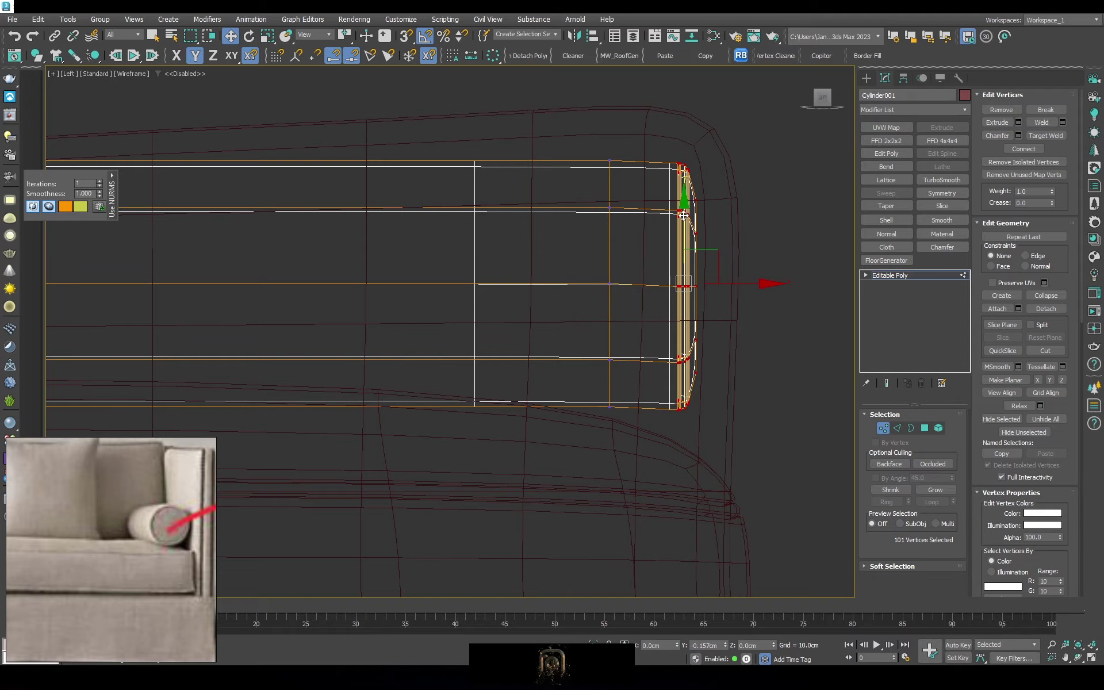
scroll(695, 215, "down", 4)
key("1")
Orbit the perspective and front views to check the bolster along the sofa arm
key("p")
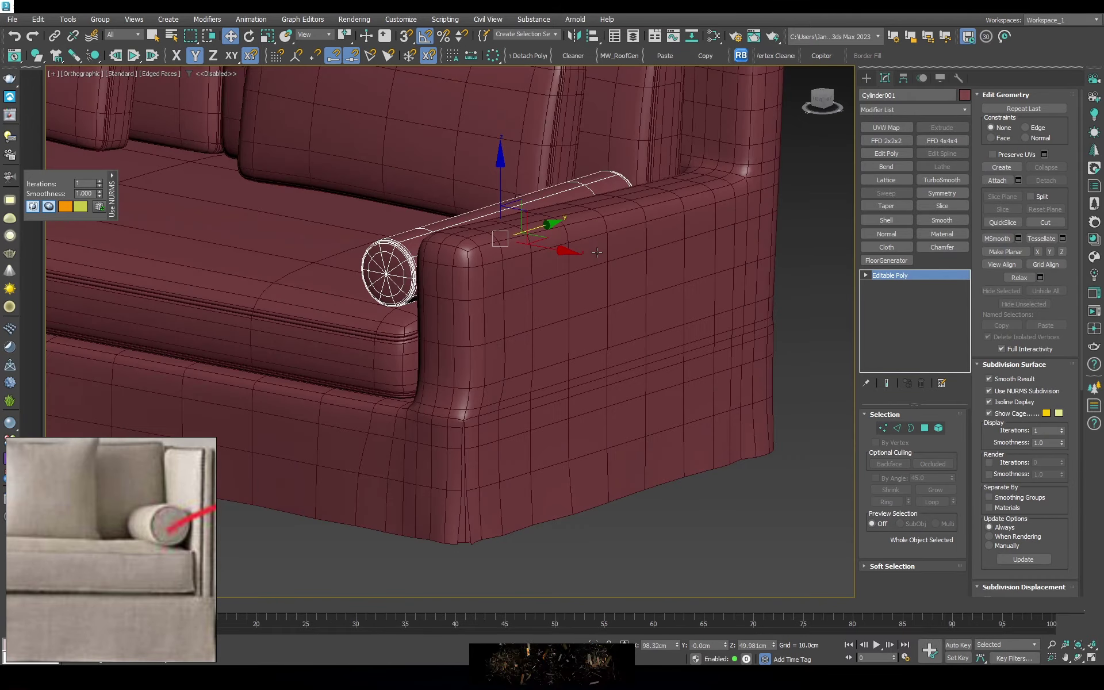
middle_click_drag(778, 247, 536, 279, "alt")
key("f")
scroll(578, 250, "up", 3)
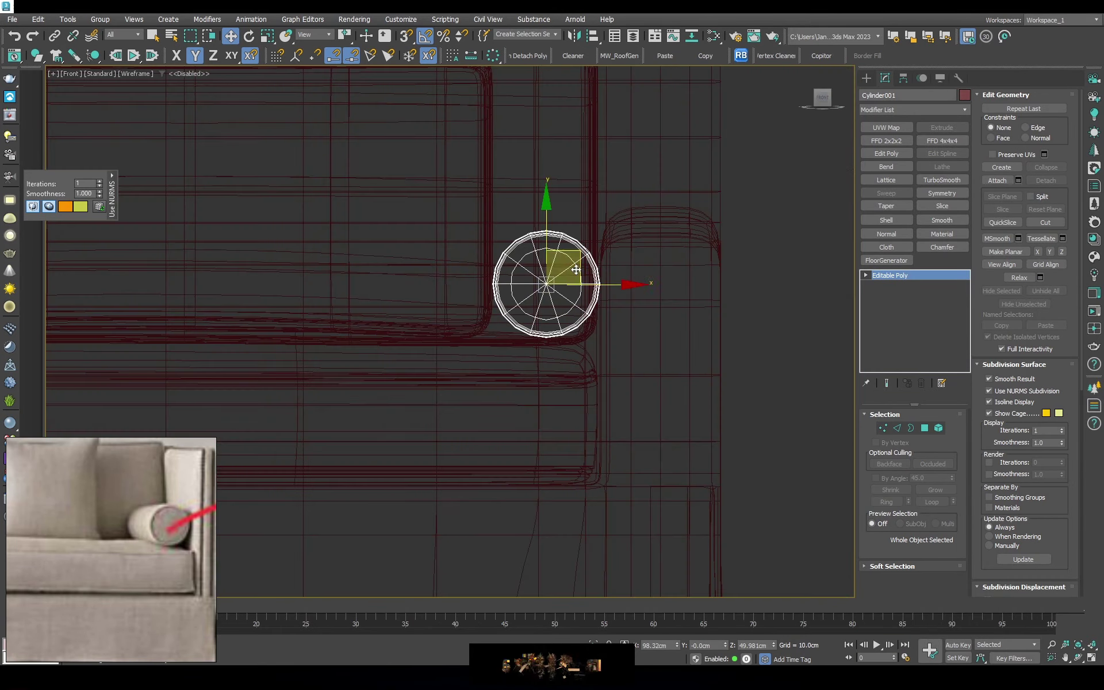
scroll(633, 218, "up", 2)
scroll(656, 198, "up", 3)
scroll(656, 198, "down", 3)
key("p")
mouse_move(656, 197)
middle_mouse_down("alt")
mouse_move(729, 222)
mouse_move(644, 241)
mouse_move(610, 218)
mouse_move(589, 185)
middle_mouse_up("alt")
Select the bolster's ten middle polygons
key("F3")
key("4")
left_click_drag(589, 186, 618, 342)
scroll(618, 343, "up", 3)
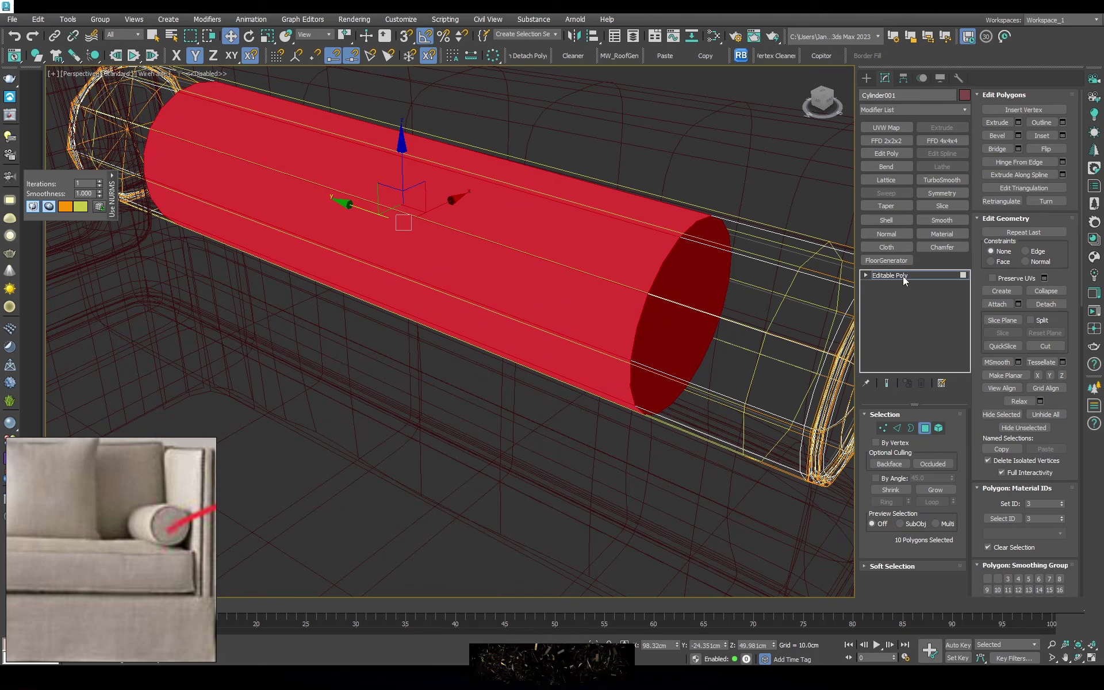
left_click(903, 276)
left_click(925, 429)
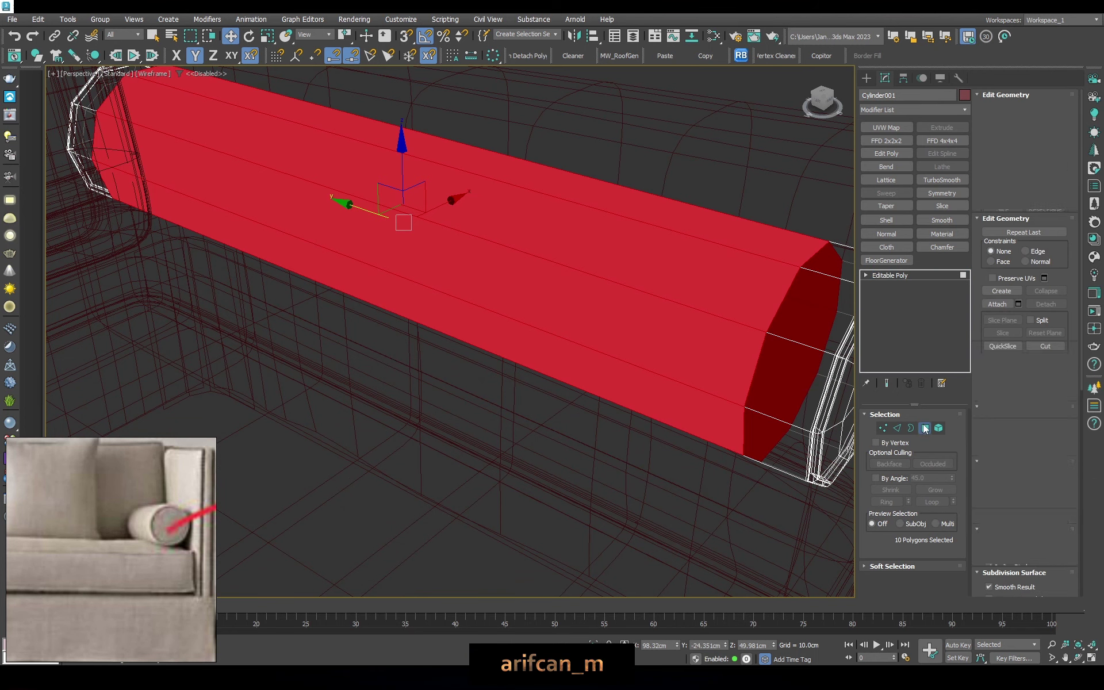
Add a Push modifier with a Push Value of 0.2cm
left_click(892, 107)
type("push")
key("Return")
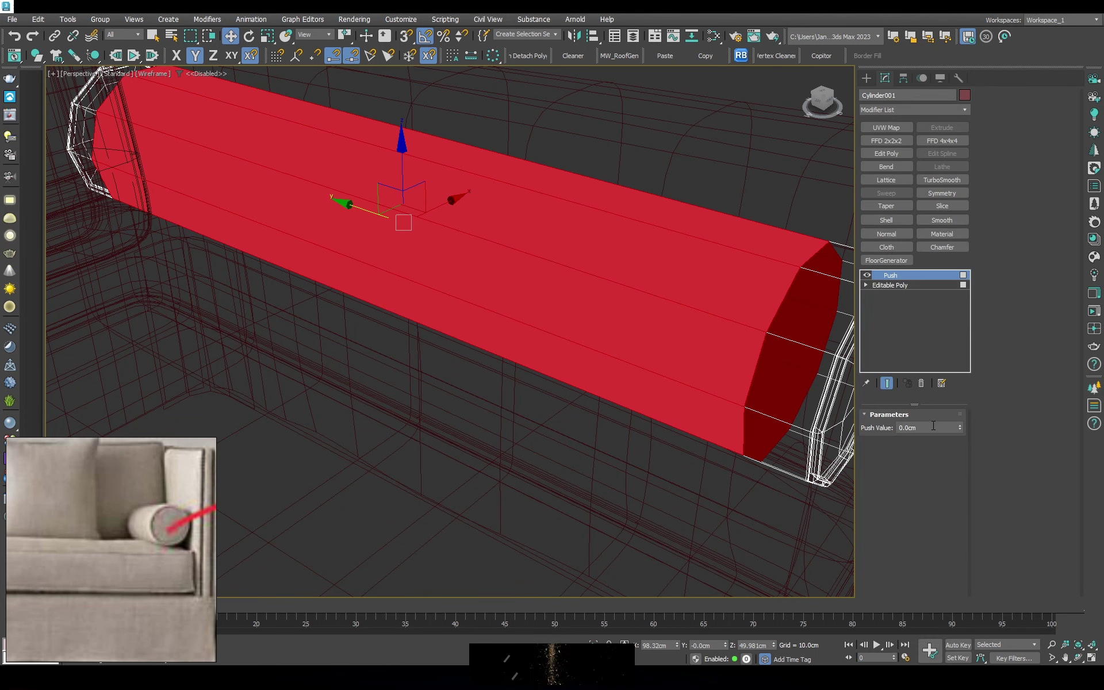
type("0.2")
key("Return")
Convert the bolster to Editable Poly and enable Use NURMS Subdivision
right_click(536, 272)
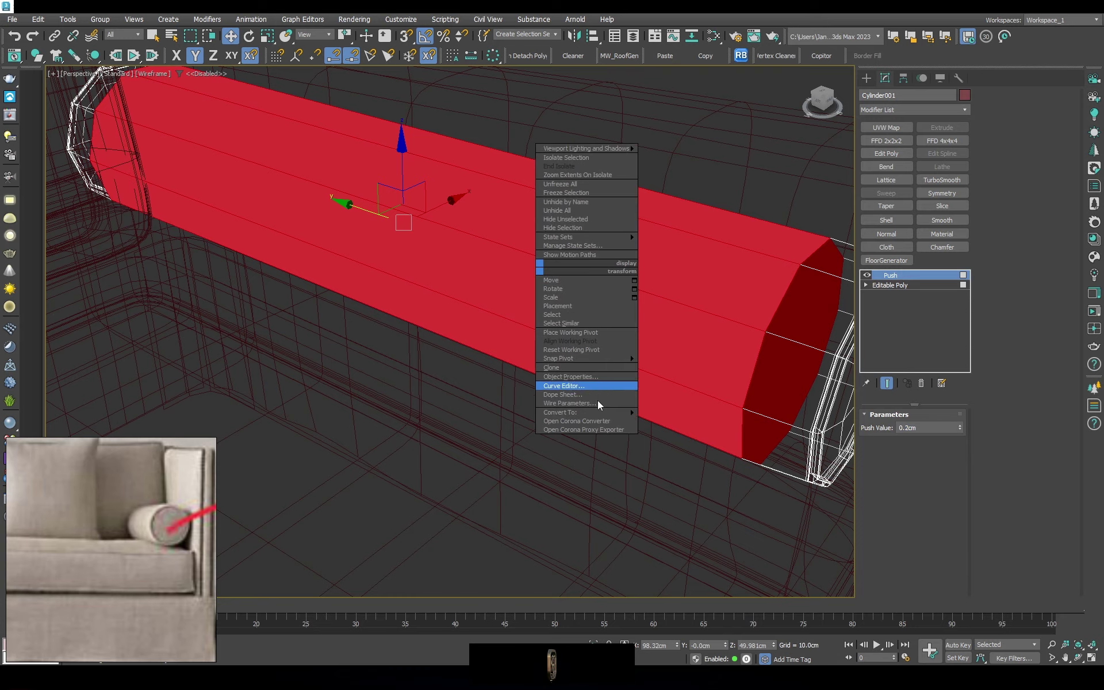
left_click(685, 421)
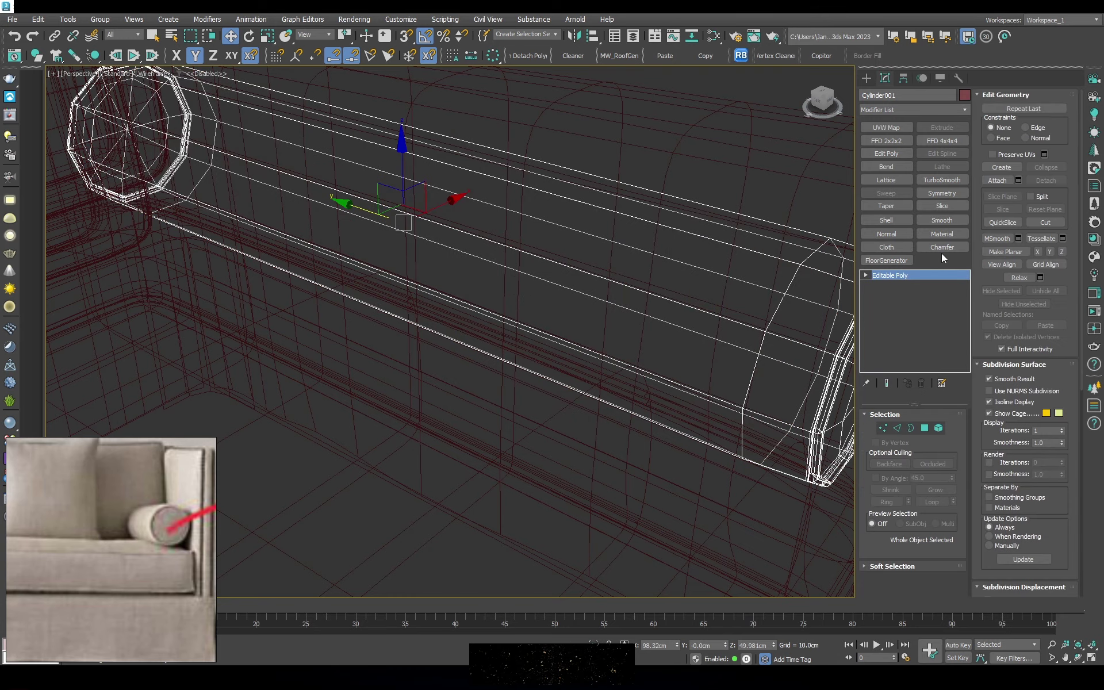
left_click(990, 391)
key("F3")
middle_click_drag(633, 242, 676, 218, "alt")
Frame the bolster in the front wireframe view and open its pivot settings
scroll(676, 219, "down", 5)
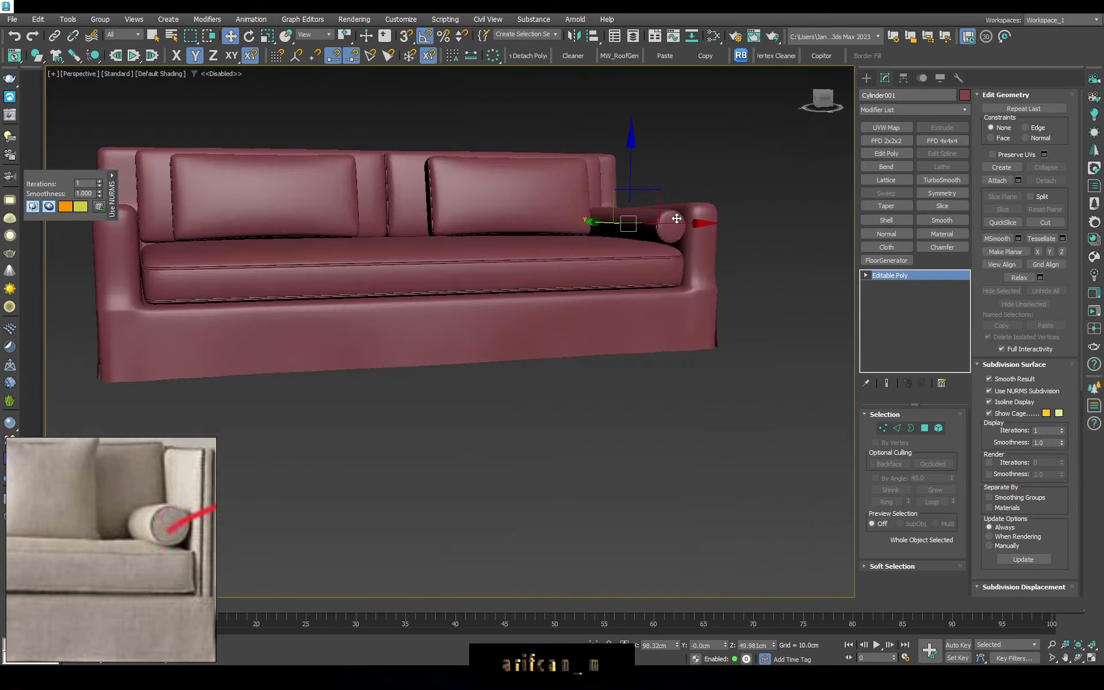
key("z")
key("f")
key("F3")
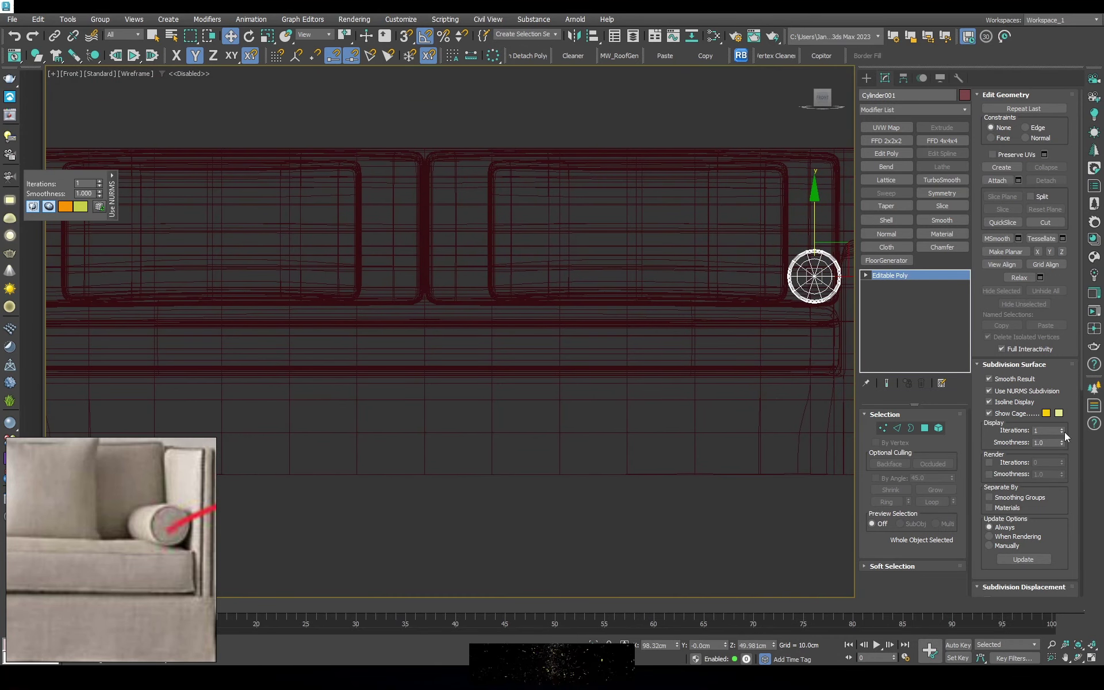
scroll(606, 204, "down", 2)
left_click(901, 80)
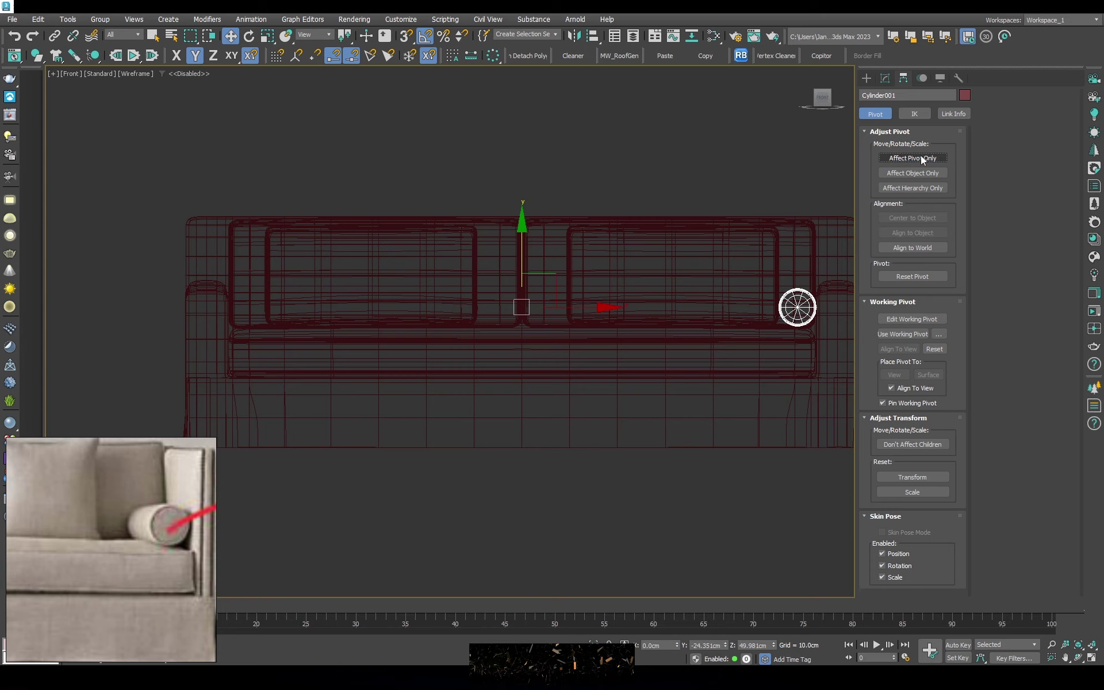
Mirror an instance of the bolster onto the sofa's opposite arm
left_click(574, 35)
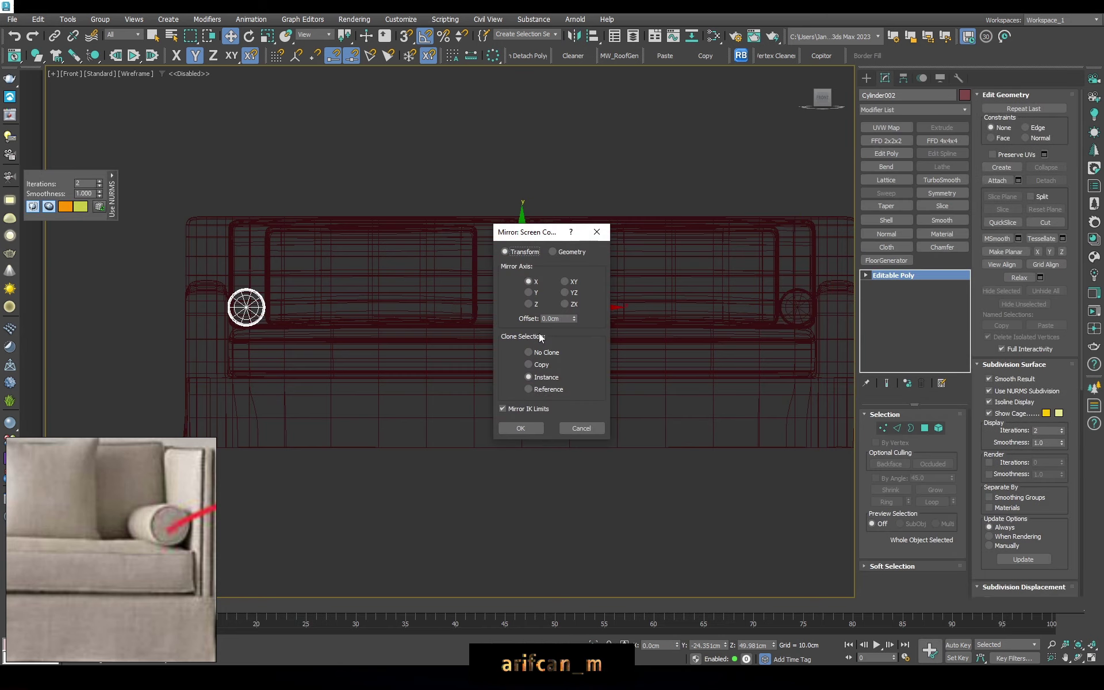
left_click_drag(530, 229, 693, 229)
left_click(683, 428)
scroll(517, 293, "up", 5)
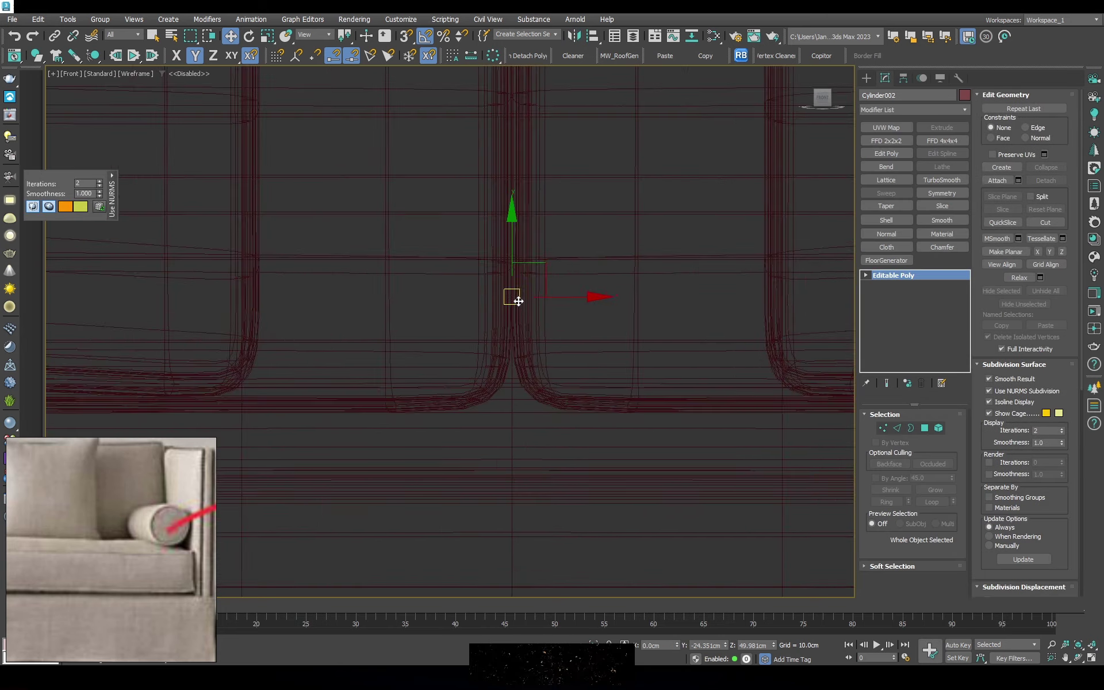
scroll(511, 284, "up", 5)
scroll(510, 284, "down", 6)
Orbit around the shaded sofa in perspective to check its right arm and side
left_click(527, 351)
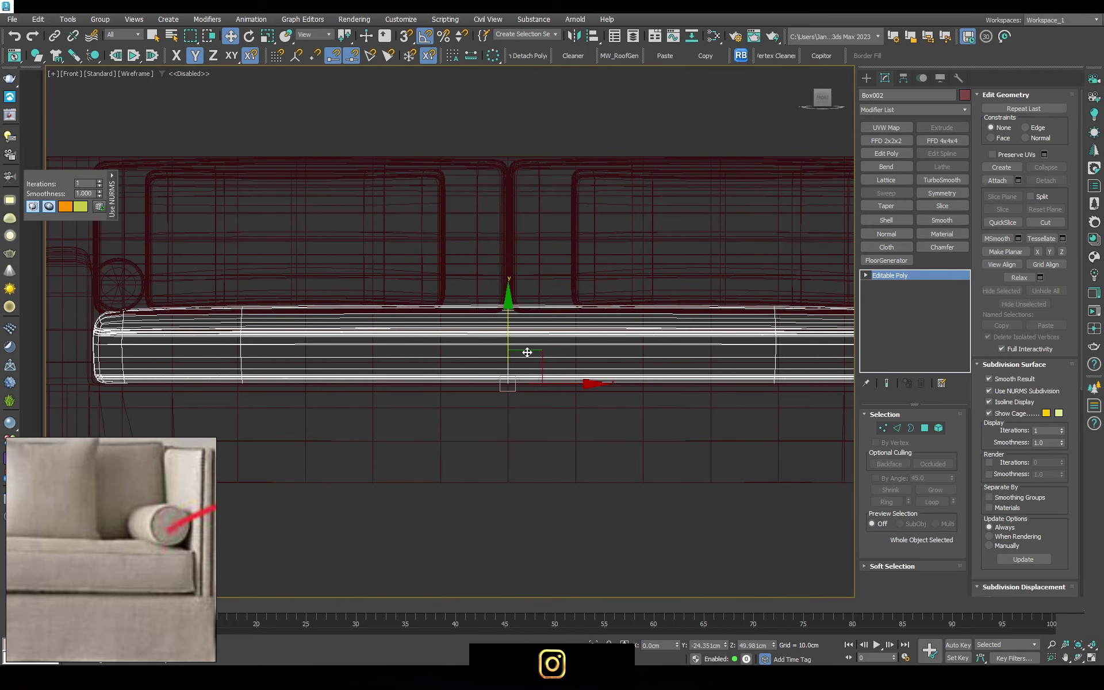
left_click(528, 431)
key("p")
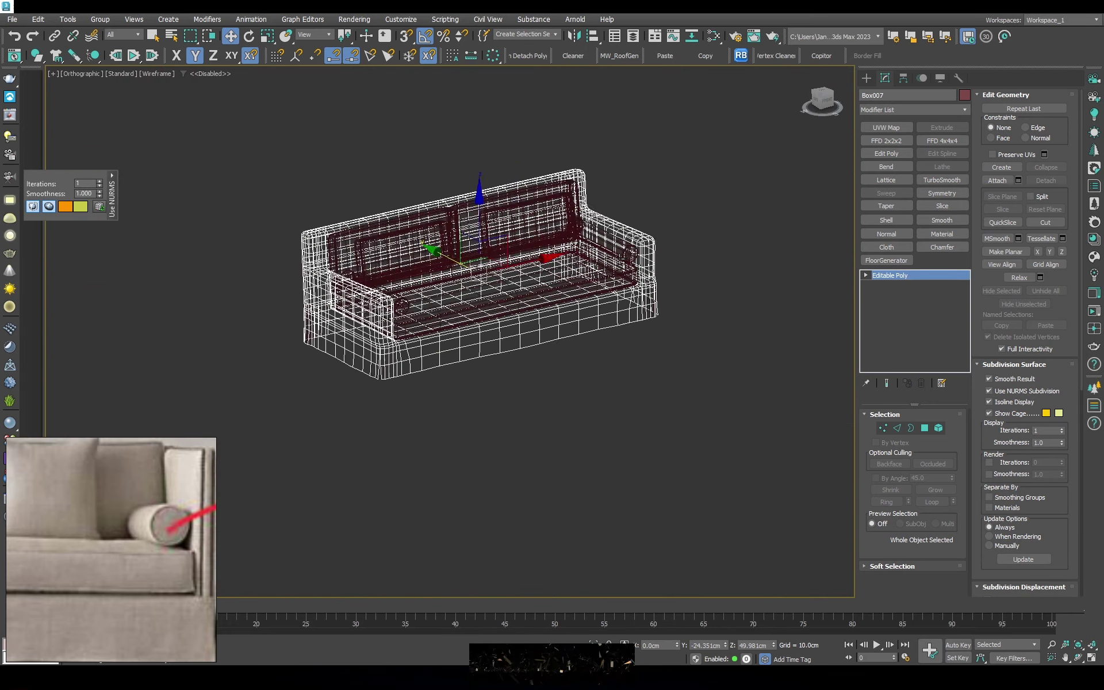
key("F3")
left_click(707, 286)
scroll(707, 286, "up", 5)
scroll(573, 236, "down", 2)
scroll(573, 236, "down", 2)
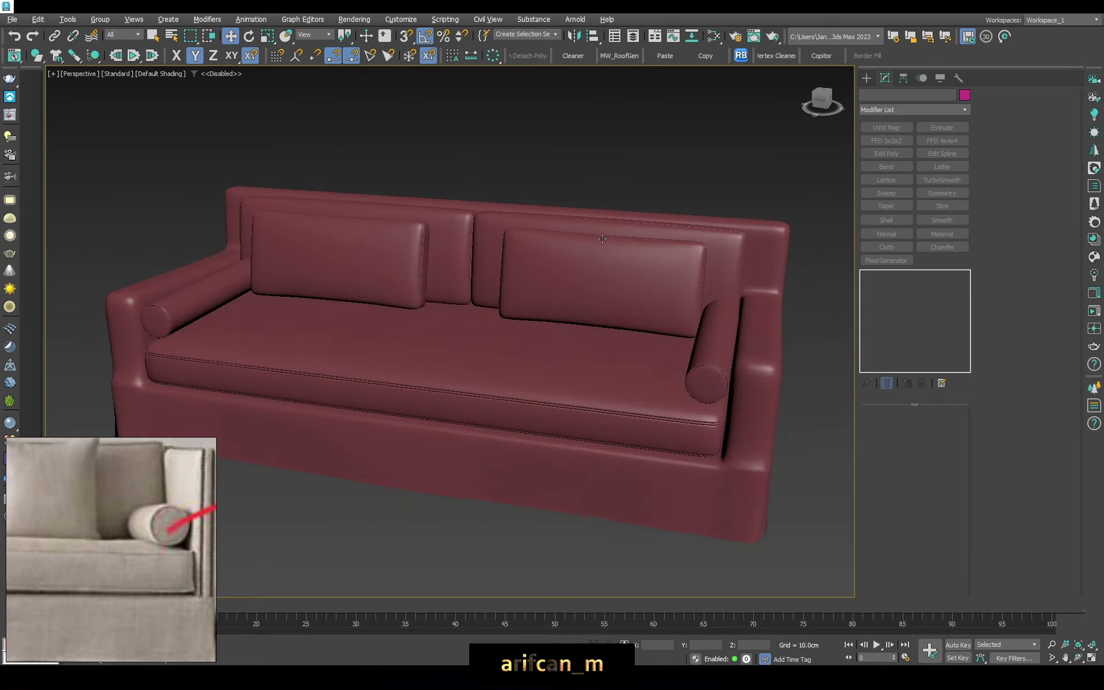
scroll(573, 237, "up", 6)
scroll(573, 236, "down", 8)
mouse_move(572, 237)
middle_mouse_down("alt")
mouse_move(622, 265)
mouse_move(610, 276)
middle_mouse_up("alt")
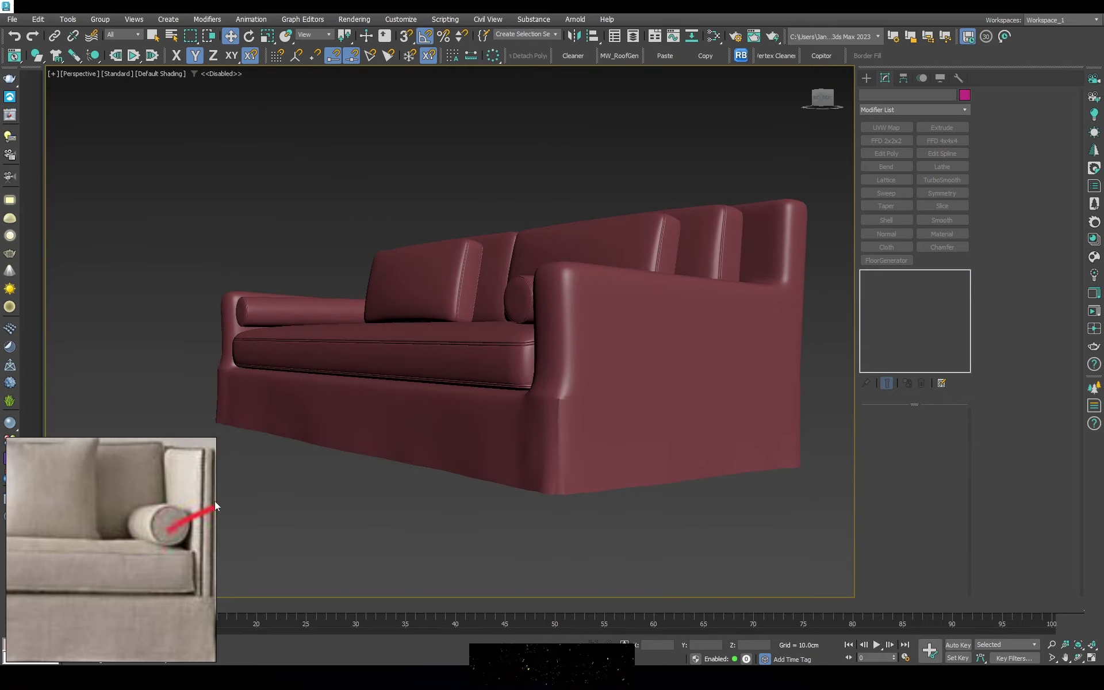
scroll(155, 599, "down", 3)
In the top view, nudge the seat cushion's front vertices slightly forward
middle_click_drag(593, 359, 586, 348, "alt")
left_click(587, 347)
key("t")
scroll(451, 352, "up", 2)
key("F3")
middle_click_drag(511, 390, 532, 353)
key("1")
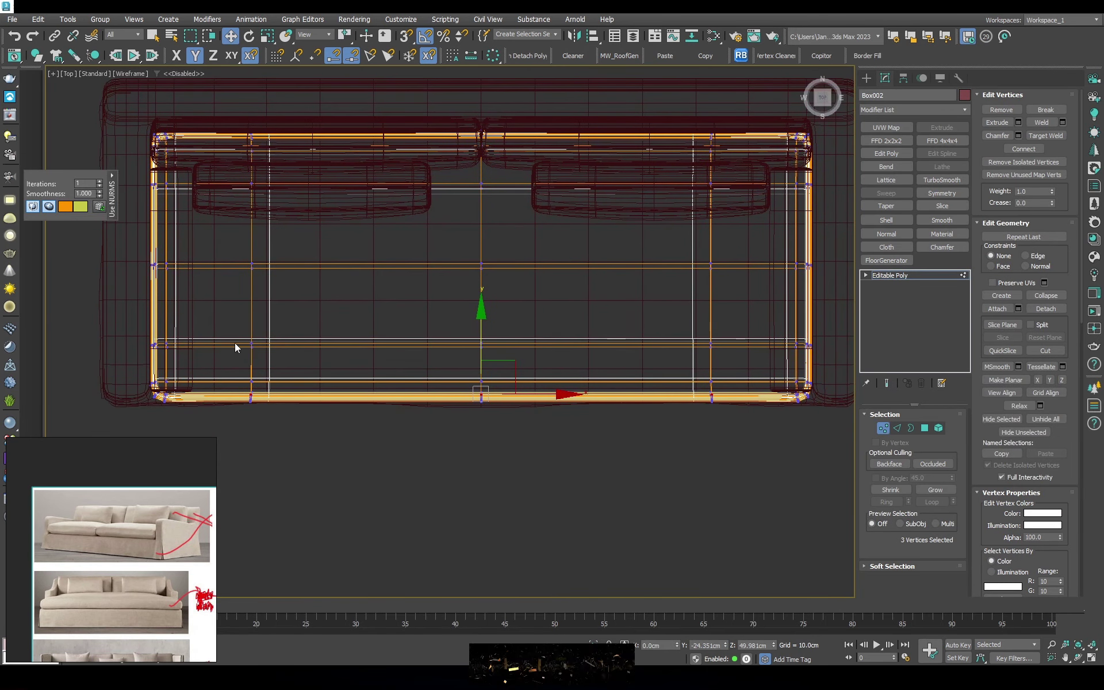
left_click_drag(482, 333, 482, 336)
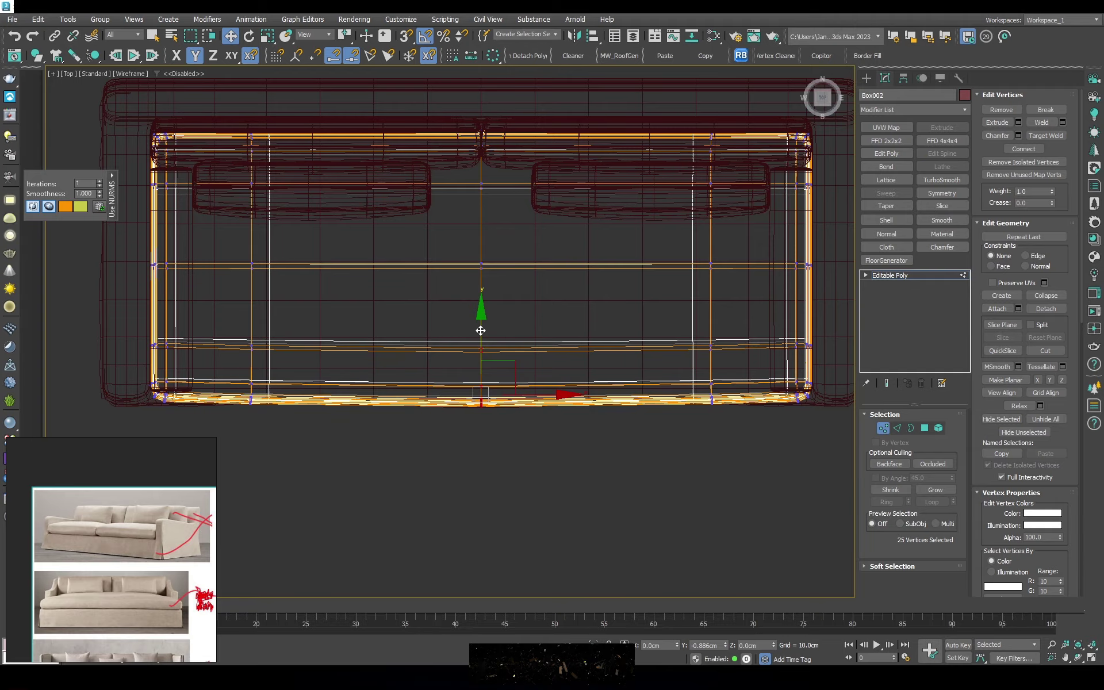
Check the cushion shaded in 3D with mesh edges shown
middle_click_drag(481, 317, 496, 254, "alt")
scroll(480, 312, "up", 3)
key("F3")
scroll(480, 322, "up", 3)
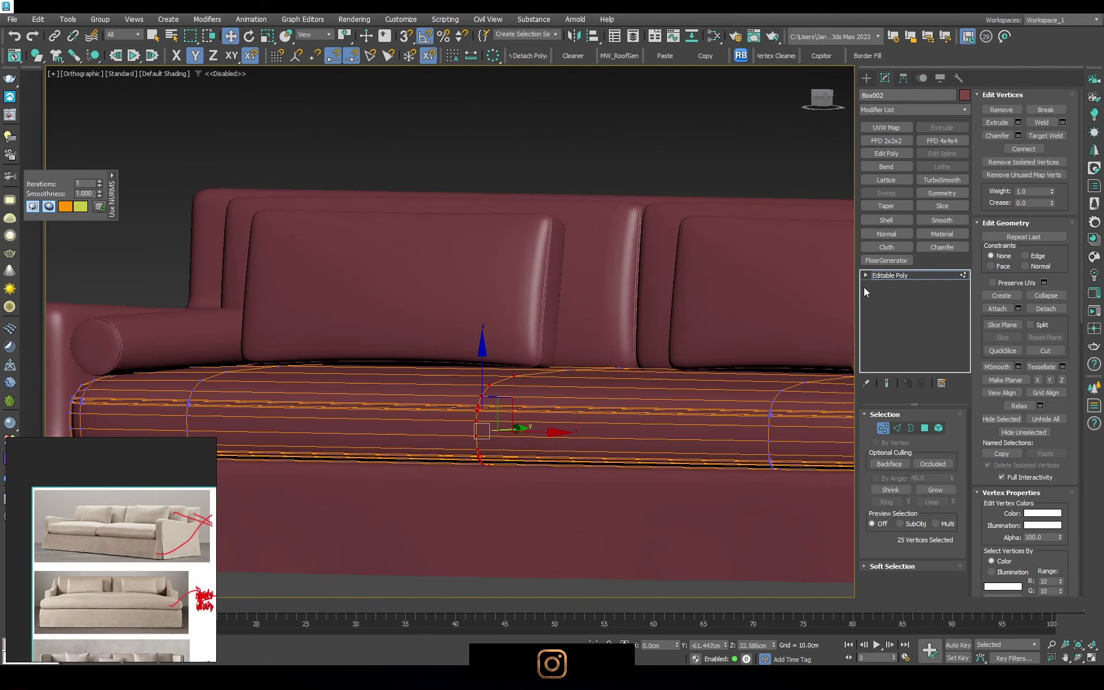
left_click(899, 276)
middle_click_drag(486, 390, 490, 419, "alt")
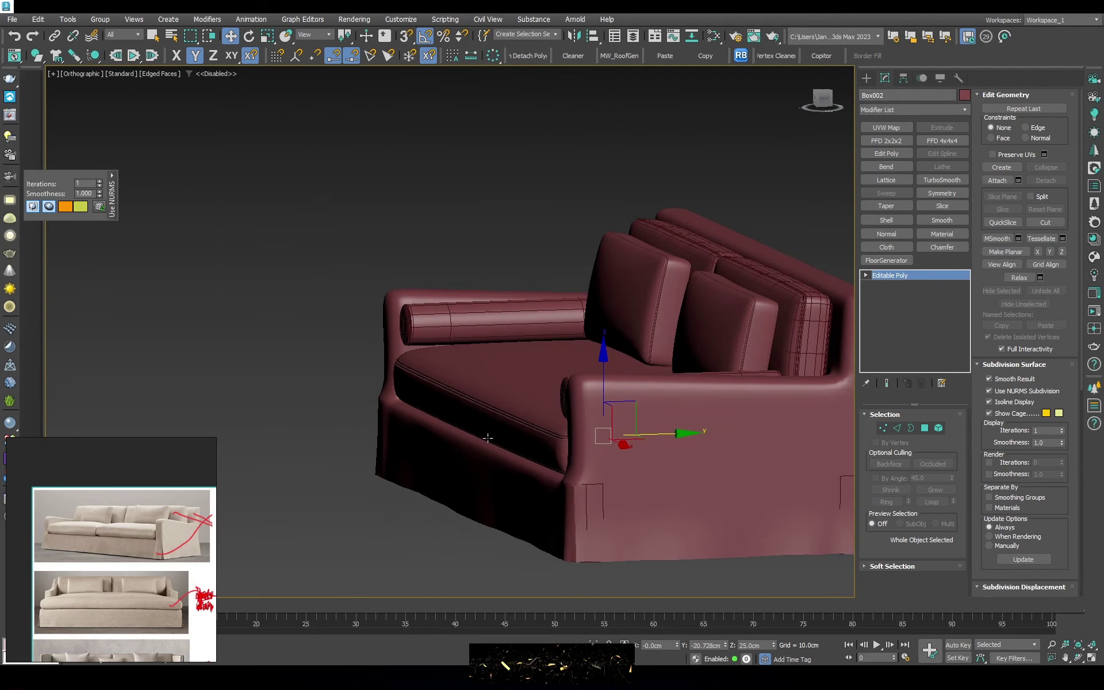
key("F4")
In the left view, select and adjust the vertices along the cushion's front edge
key("t")
key("F3")
key("1")
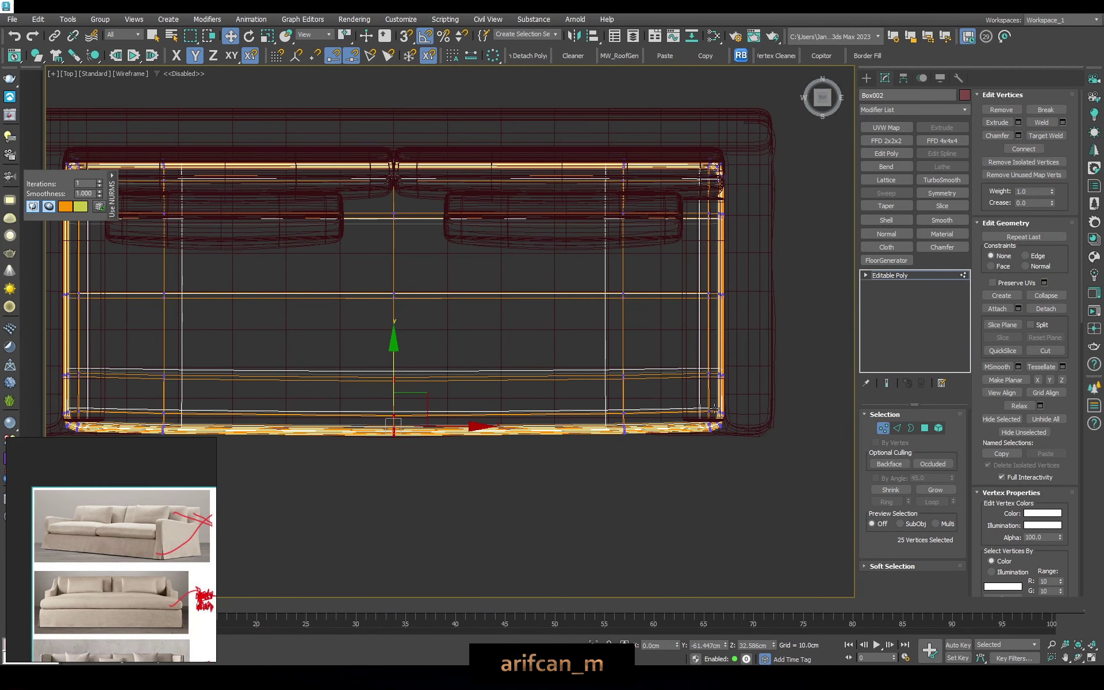
key("l")
scroll(719, 345, "up", 5)
left_click_drag(535, 408, 648, 379)
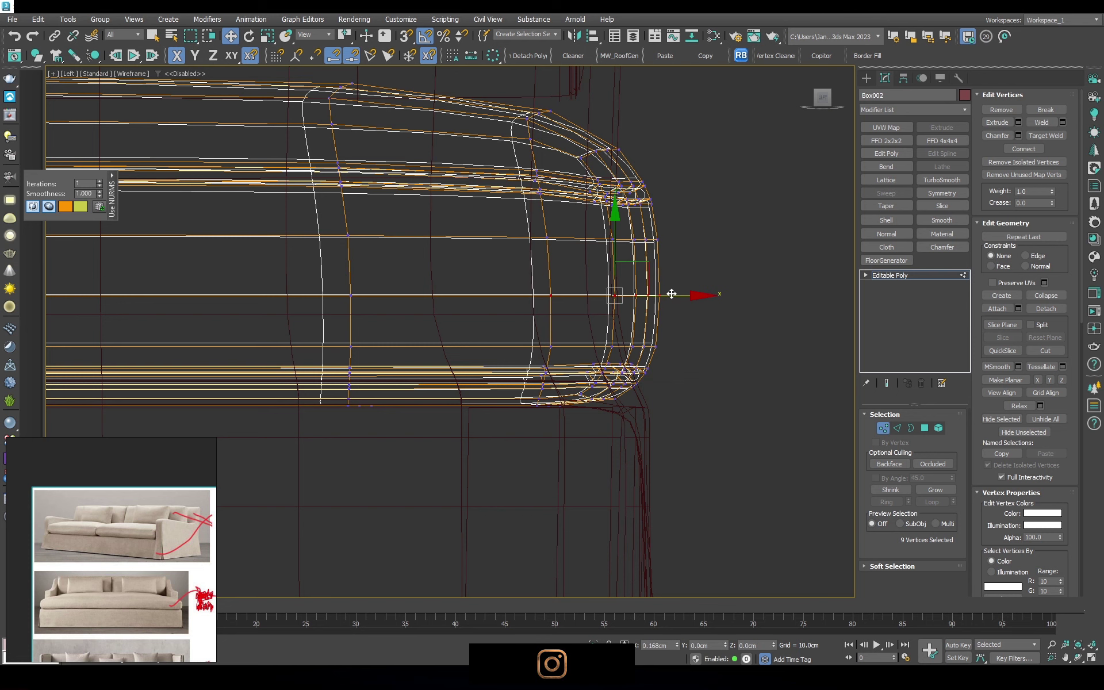
scroll(672, 296, "down", 3)
scroll(672, 296, "up", 3)
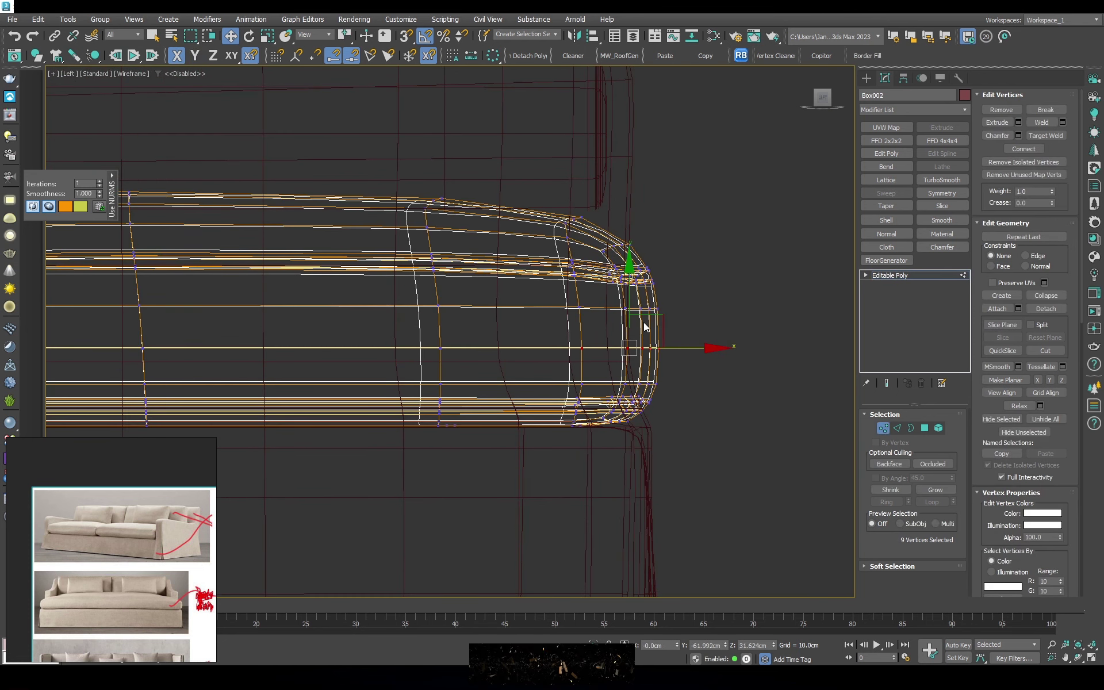
left_click_drag(738, 141, 467, 315)
Return to the perspective view, deselect the cushion and hide the mesh edges
key("F6")
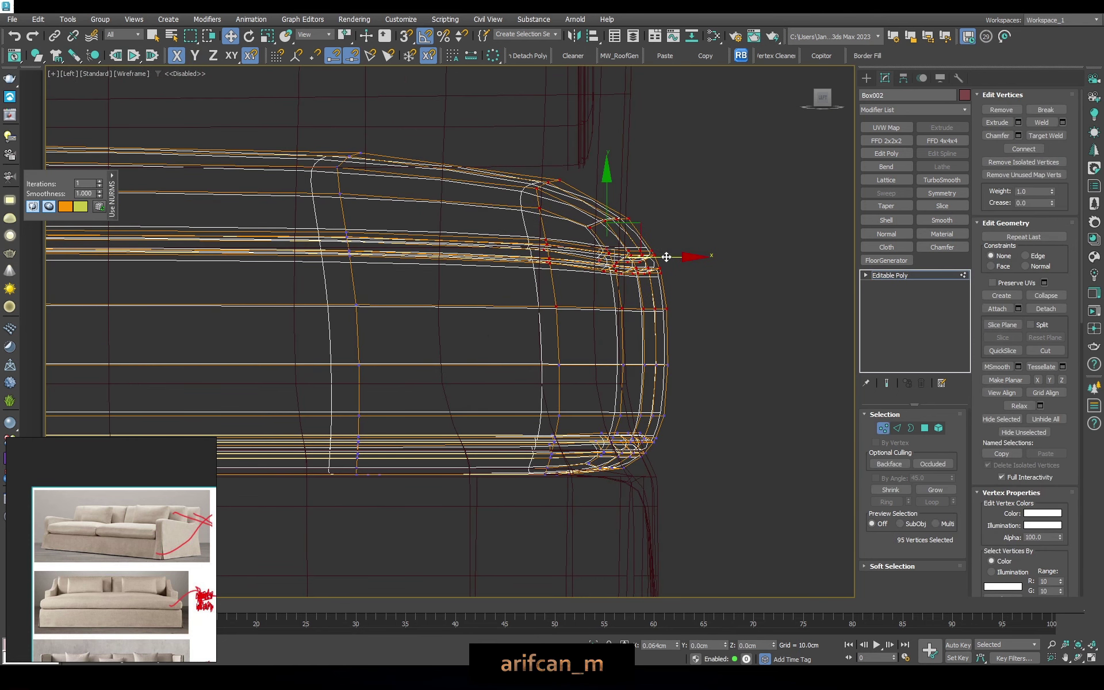
key("1")
key("p")
scroll(576, 316, "down", 3)
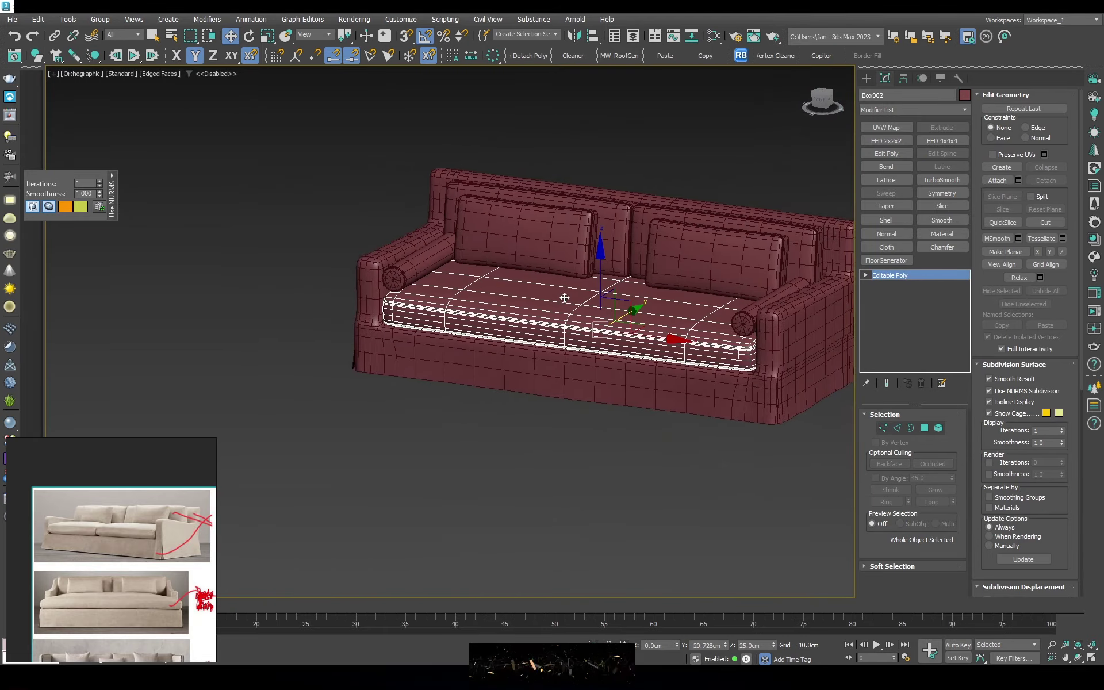
scroll(576, 316, "up", 3)
mouse_move(576, 316)
middle_mouse_down()
mouse_move(493, 297)
mouse_move(564, 296)
middle_mouse_up()
key("ctrl+d")
key("F4")
scroll(540, 274, "up", 5)
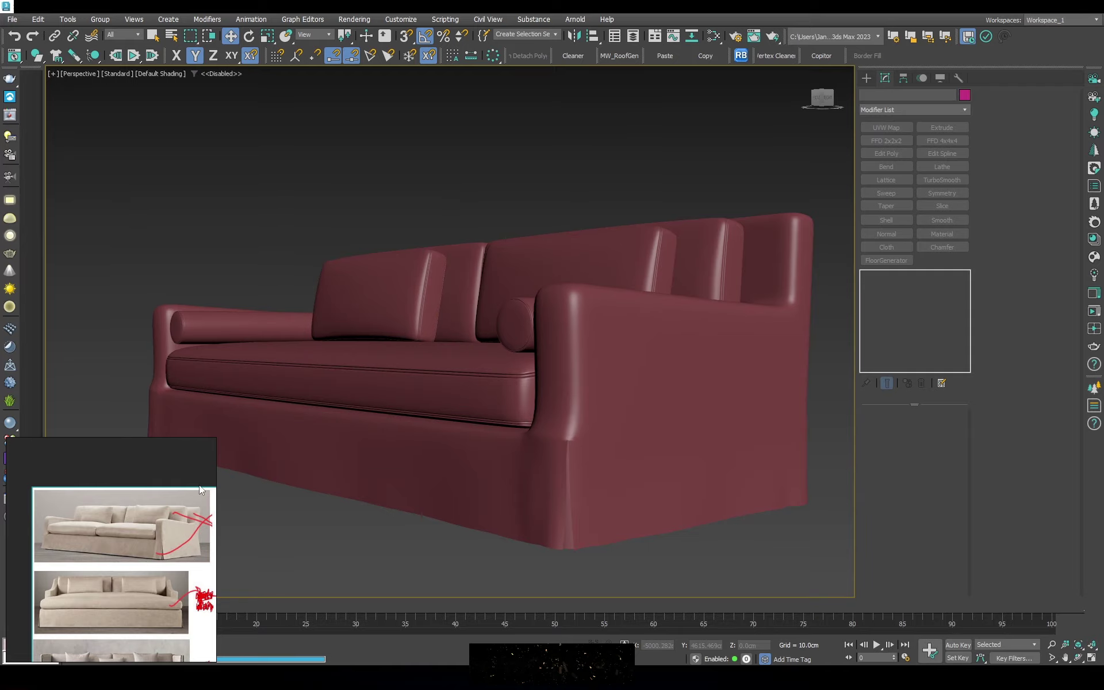
Select the slipcover frame Box007 and edit its vertices in wireframe Left view
left_click_drag(150, 526, 145, 534)
left_click(577, 308)
key("F4")
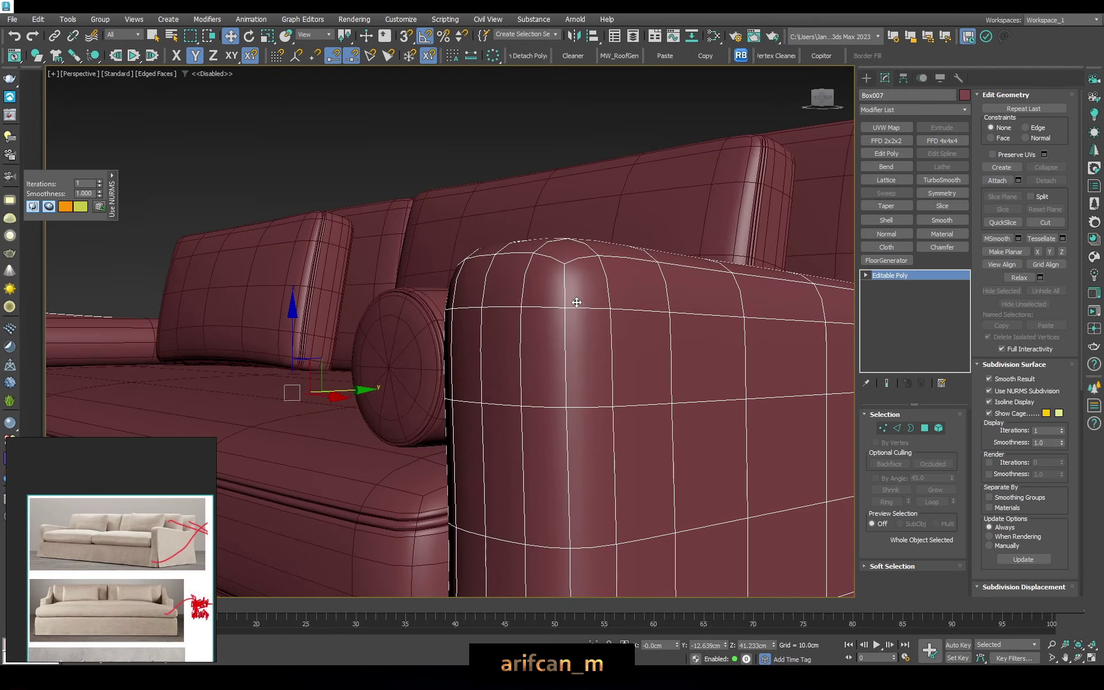
scroll(577, 308, "down", 5)
middle_click_drag(577, 307, 598, 300, "alt")
key("f")
key("l")
key("F3")
key("1")
Shift the arm-corner vertices to the left along X
scroll(789, 274, "up", 3)
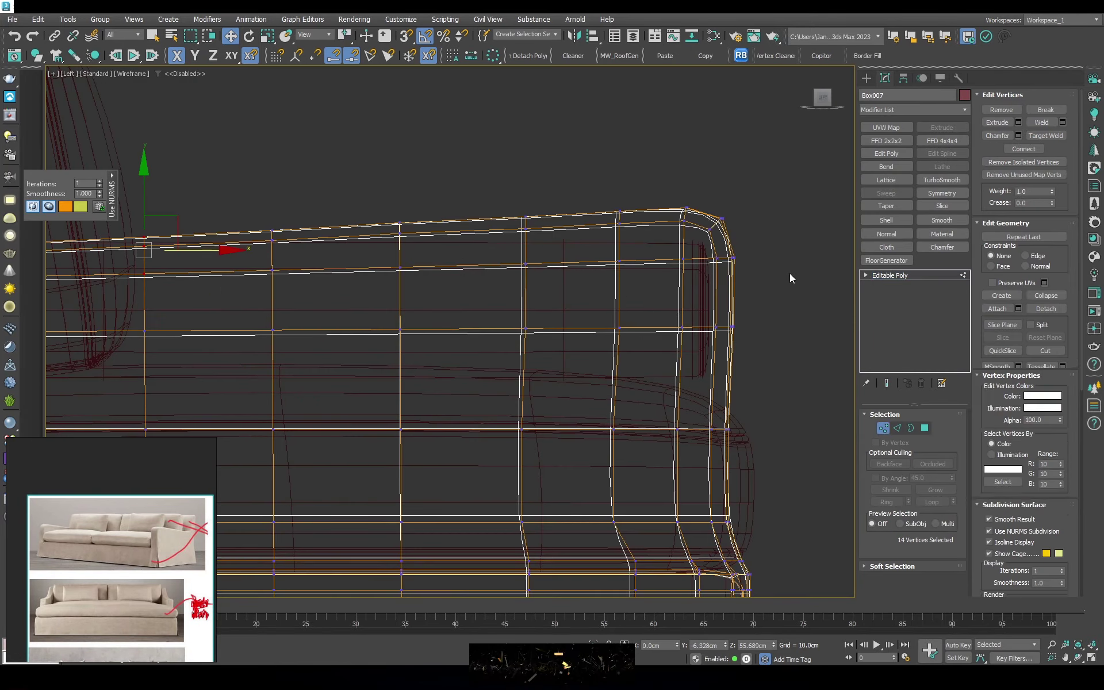
scroll(726, 249, "up", 3)
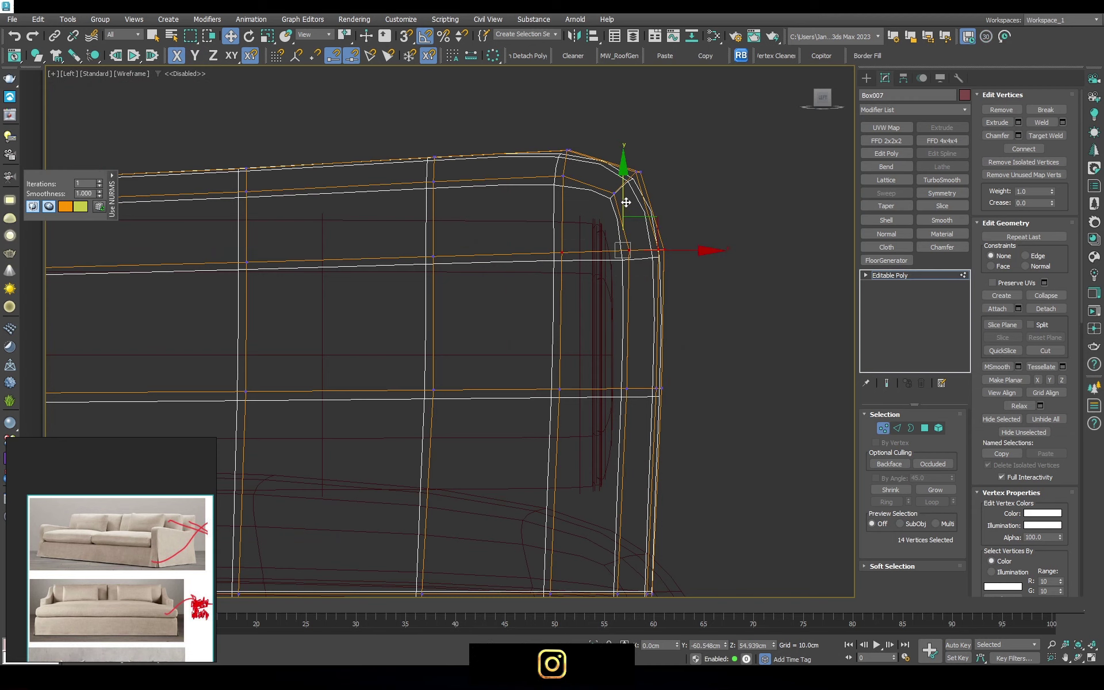
scroll(665, 236, "down", 3)
scroll(667, 245, "up", 3)
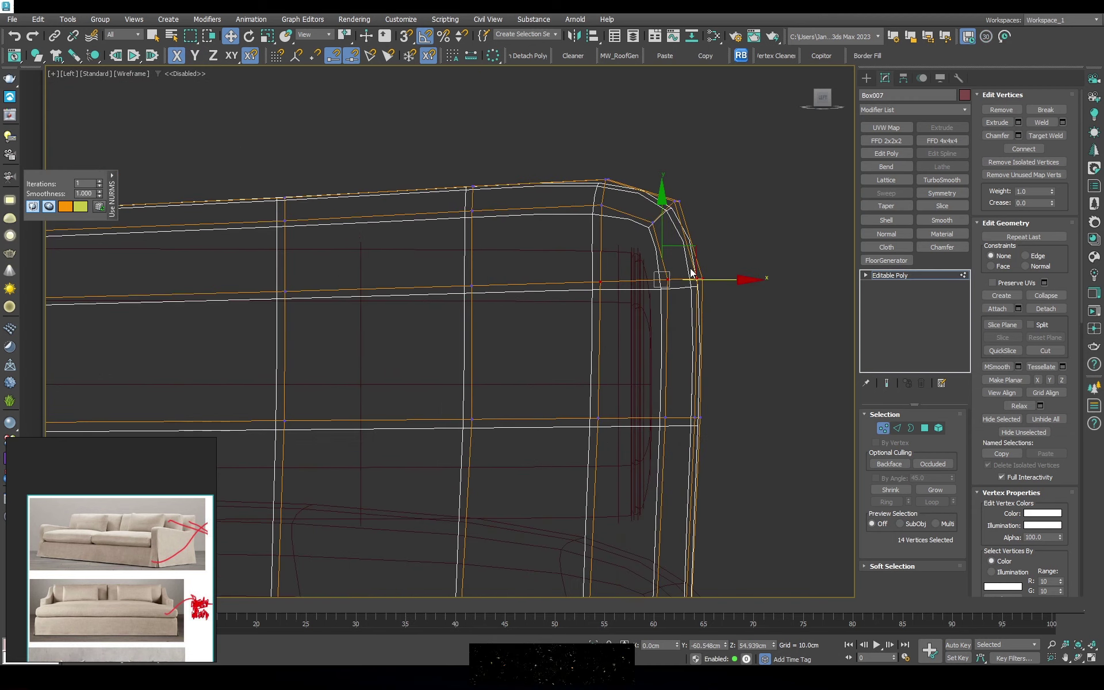
scroll(691, 273, "up", 2)
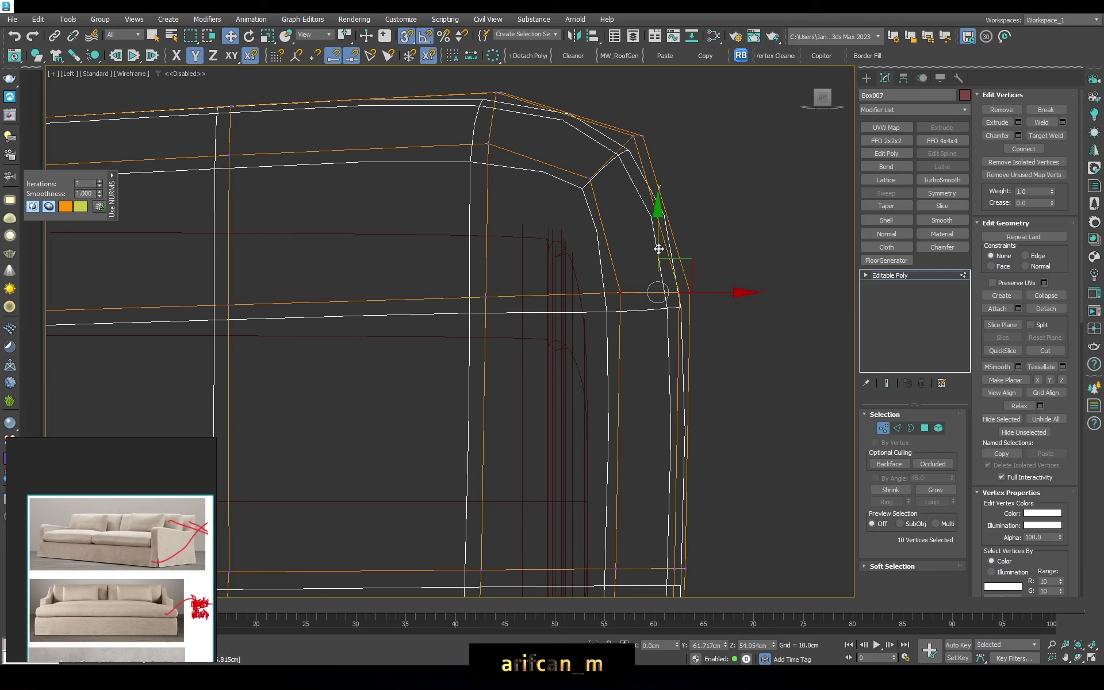
left_click_drag(658, 248, 484, 295)
left_click_drag(627, 259, 261, 300)
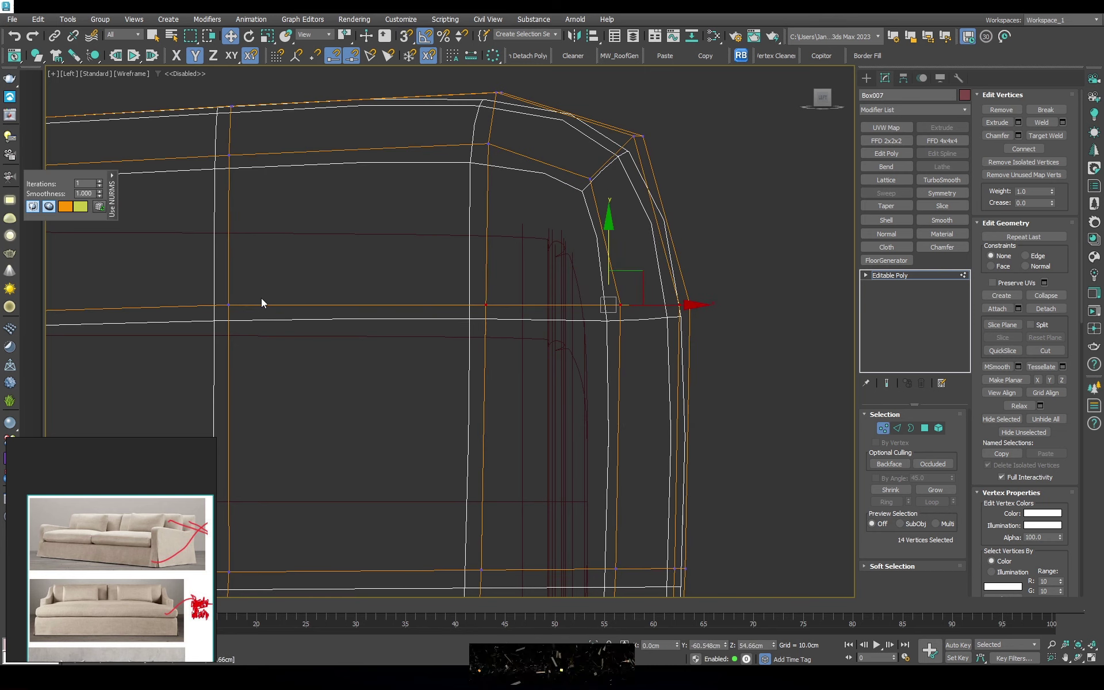
scroll(463, 212, "down", 2)
scroll(500, 186, "up", 3)
Select the arm's top-corner vertices, move them left along X, and add more corner vertices
left_click_drag(514, 170, 459, 204)
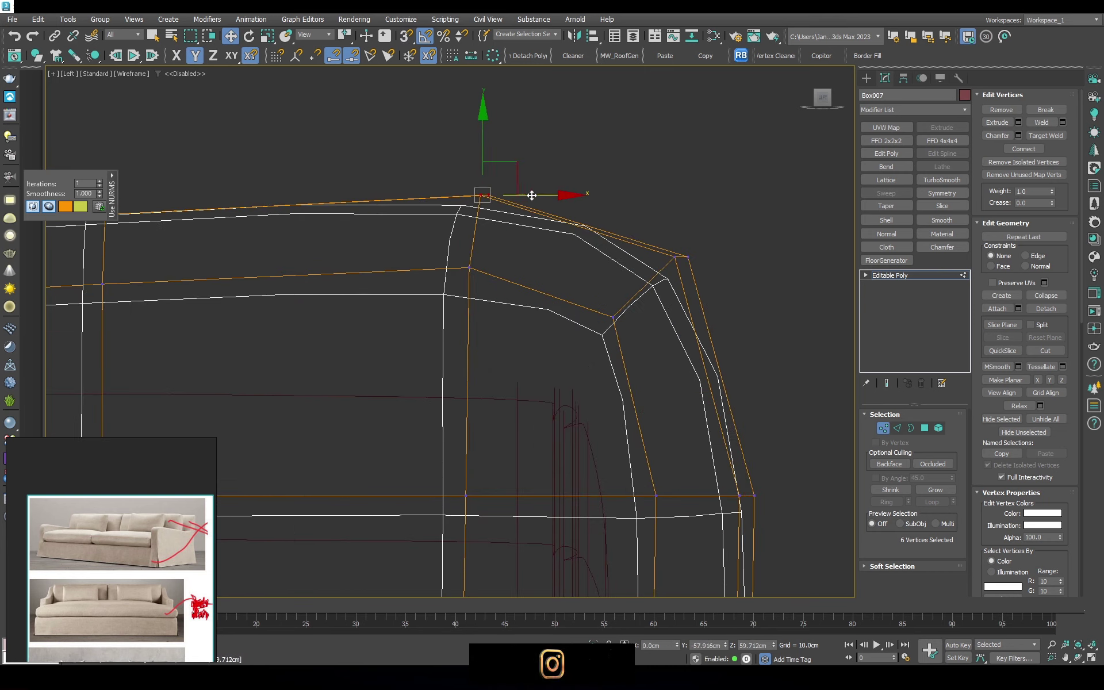
scroll(518, 196, "up", 3)
left_click_drag(504, 172, 451, 177)
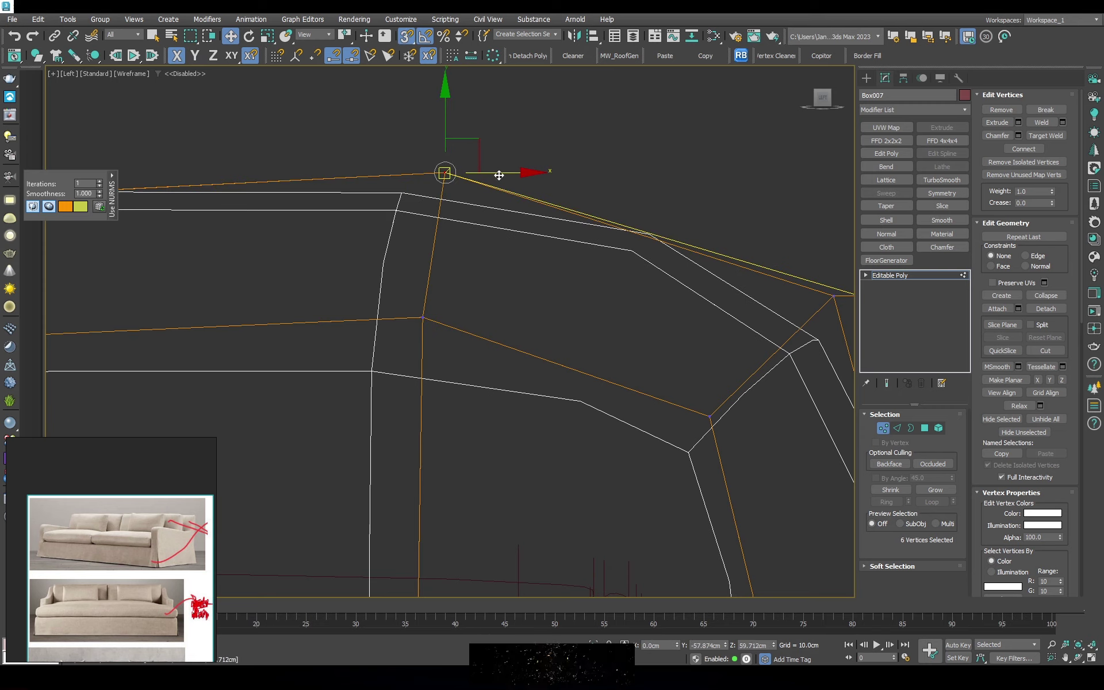
scroll(486, 319, "down", 3)
left_click_drag(424, 469, 448, 488, "ctrl")
scroll(473, 397, "down", 2)
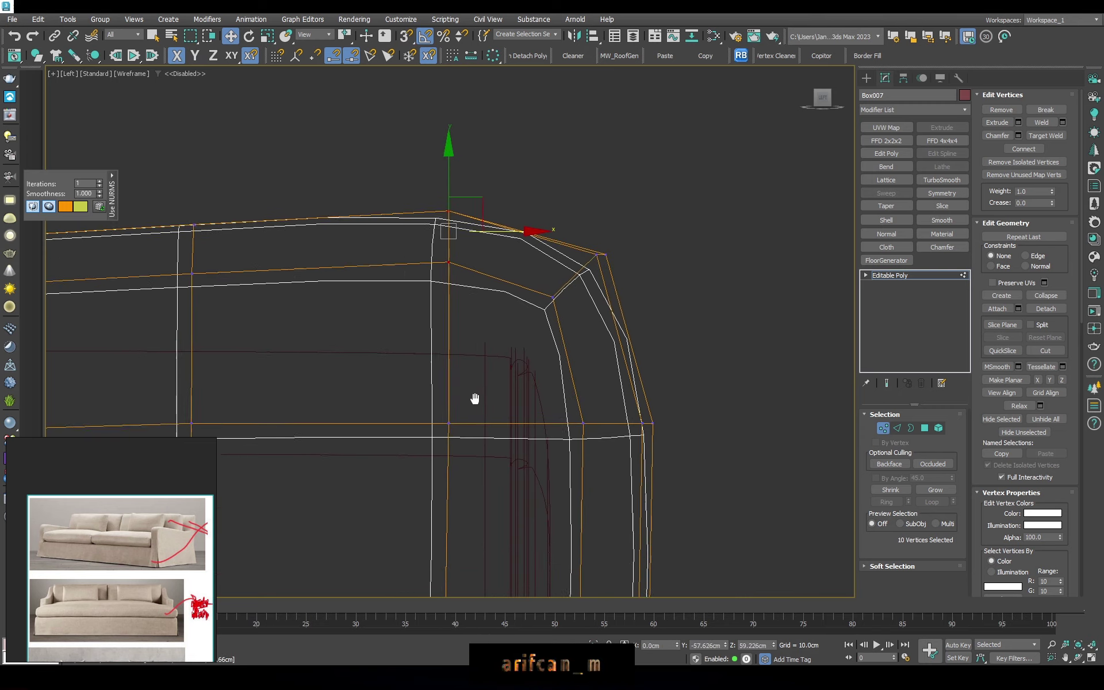
scroll(505, 303, "down", 1)
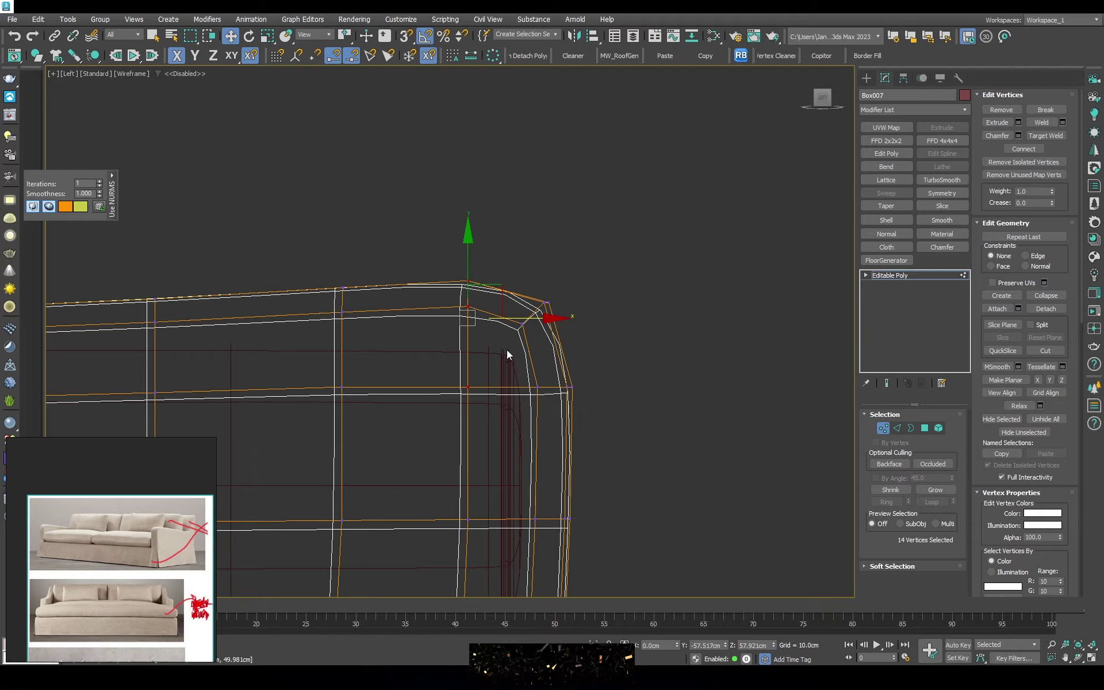
Leave vertex editing and inspect the reshaped arm in shaded Perspective view
key("1")
key("F3")
mouse_move(507, 350)
middle_mouse_down("alt")
mouse_move(468, 347)
mouse_move(616, 298)
mouse_move(396, 317)
mouse_move(414, 300)
mouse_move(407, 294)
mouse_move(608, 298)
mouse_move(557, 295)
mouse_move(670, 253)
middle_mouse_up("alt")
key("p")
scroll(414, 299, "up", 4)
key("F4")
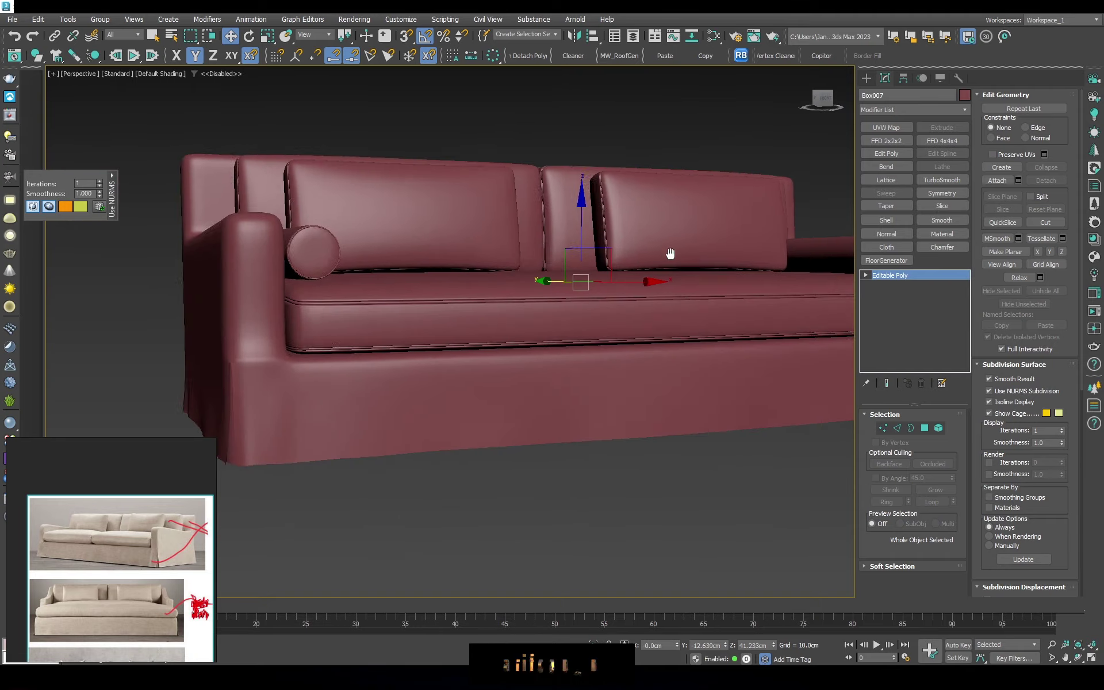
Orbit around the sofa's other arm to a frontal view, toggling mesh edges
scroll(582, 286, "down", 3)
mouse_move(582, 286)
middle_mouse_down("alt")
mouse_move(602, 276)
mouse_move(590, 326)
middle_mouse_up("alt")
scroll(590, 326, "up", 5)
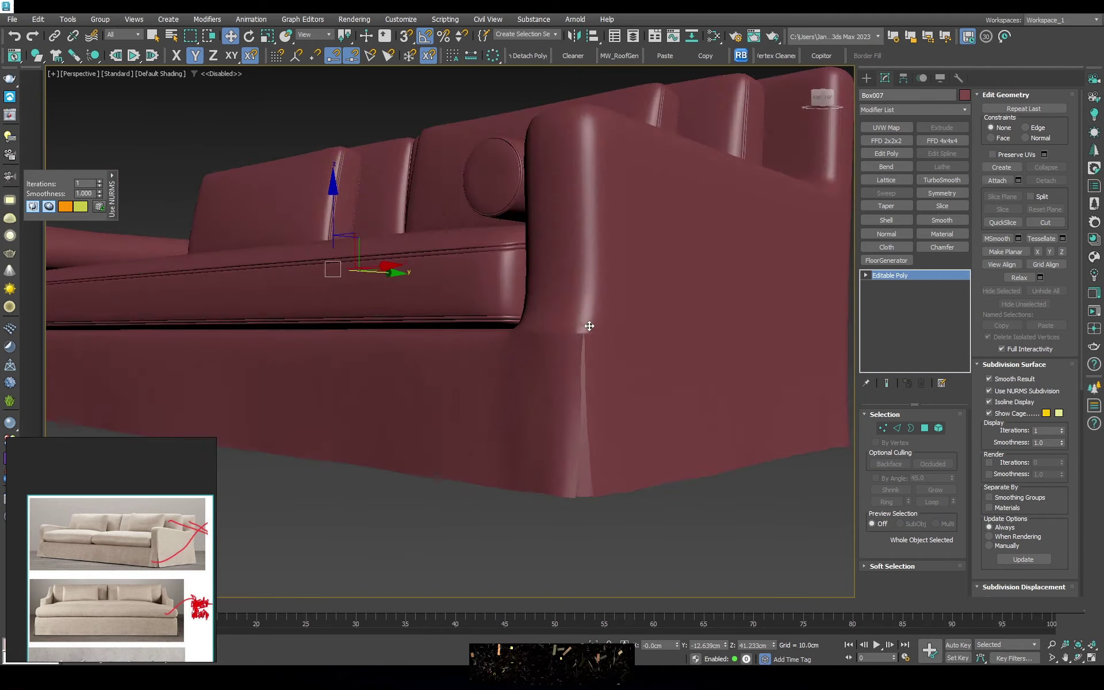
key("F4")
scroll(587, 323, "down", 5)
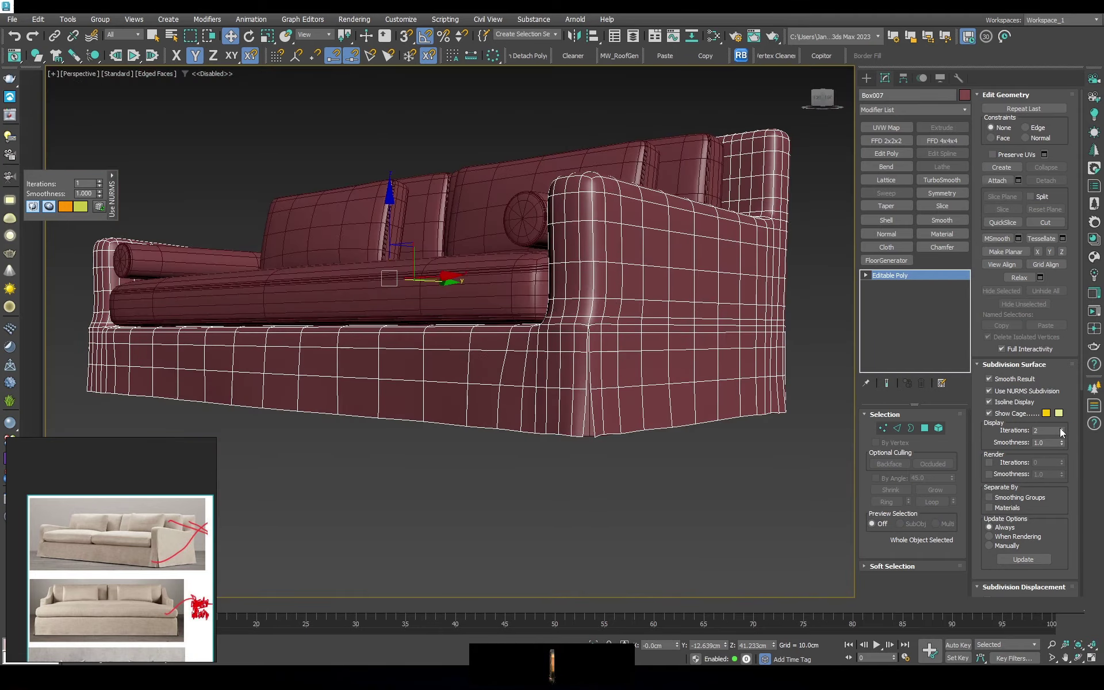
middle_click_drag(633, 322, 698, 328, "alt")
key("F4")
scroll(718, 322, "up", 3)
scroll(717, 323, "up", 4)
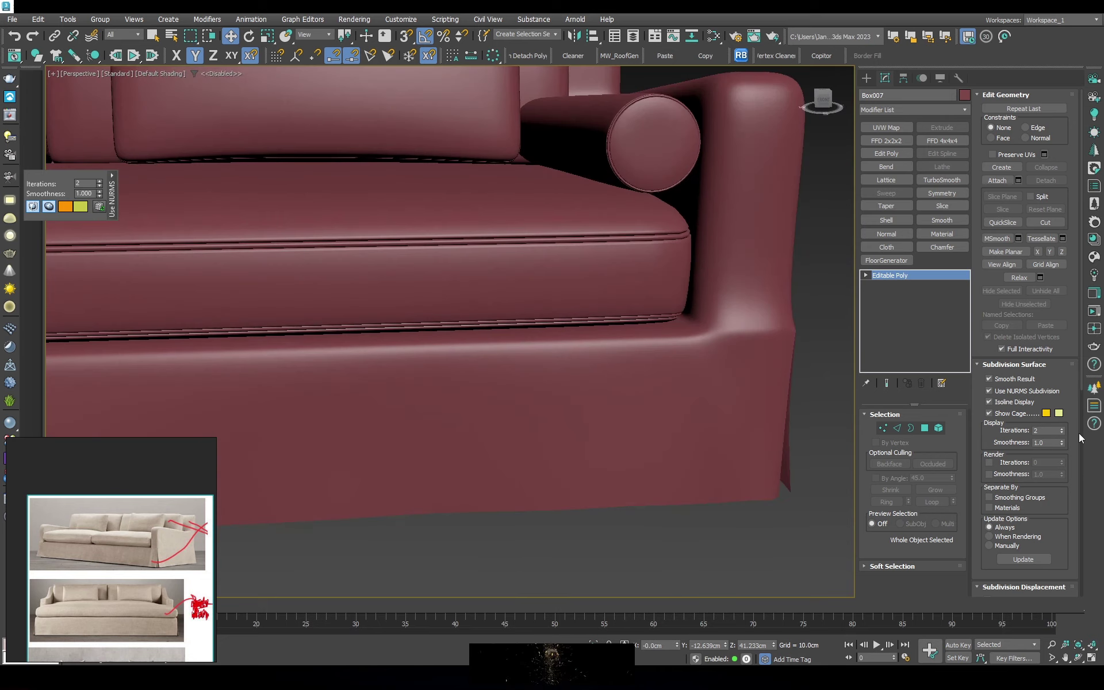
key("F4")
Select and adjust a vertex at the arm's base corner in Vertex mode
key("2")
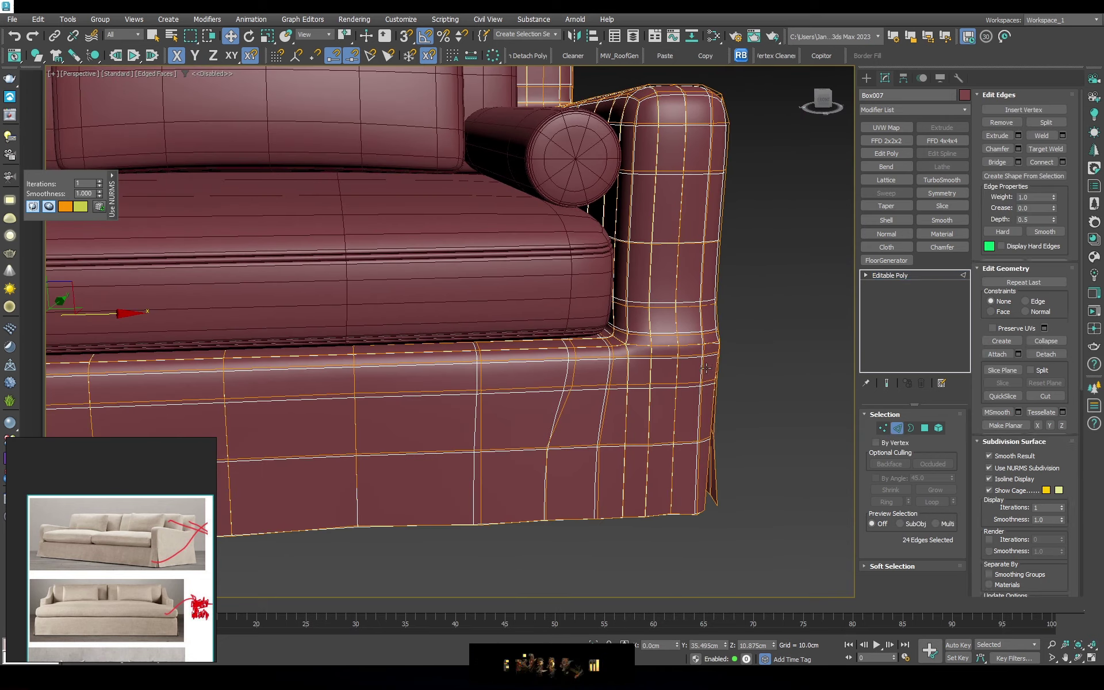
scroll(662, 337, "up", 3)
scroll(662, 337, "up", 3)
mouse_move(661, 337)
middle_mouse_down("alt")
mouse_move(701, 348)
mouse_move(718, 270)
mouse_move(724, 326)
mouse_move(698, 414)
mouse_move(698, 238)
mouse_move(726, 296)
mouse_move(631, 443)
middle_mouse_up("alt")
key("1")
left_click(667, 384)
key("1")
Adjust a vertex at the base's underside corner, then view the side of the sofa base
scroll(639, 397, "down", 10)
mouse_move(648, 350)
middle_mouse_down("alt")
mouse_move(658, 480)
mouse_move(703, 457)
mouse_move(646, 417)
mouse_move(662, 437)
middle_mouse_up("alt")
key("1")
left_click(656, 444)
scroll(640, 415, "up", 10)
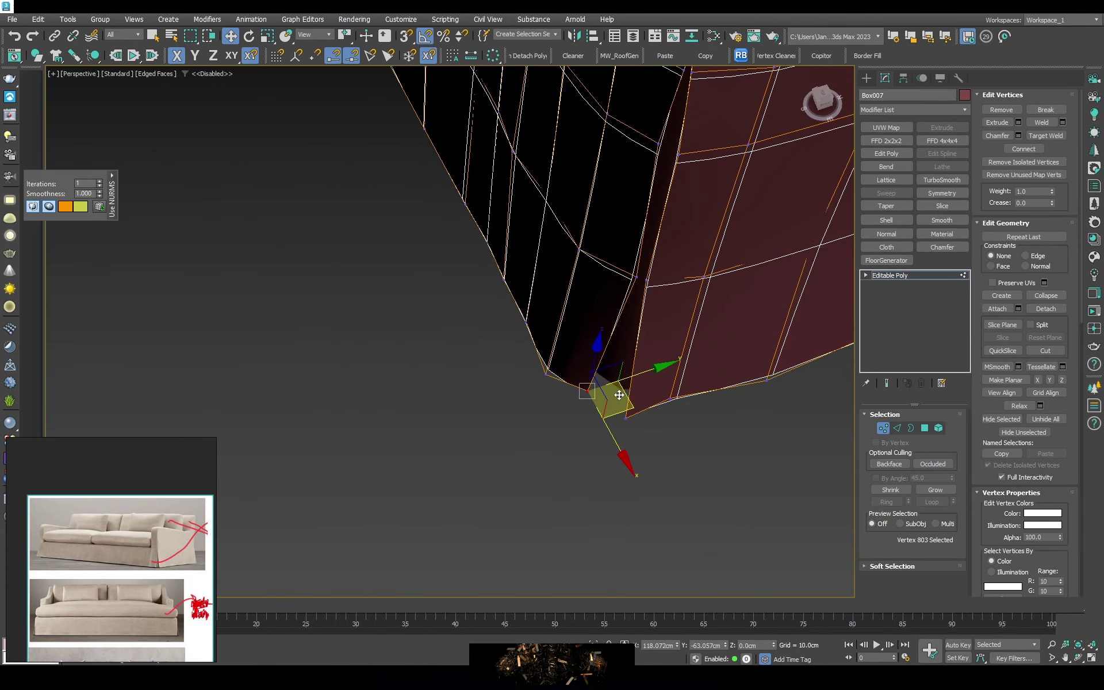
mouse_move(625, 381)
middle_mouse_down("alt")
mouse_move(621, 307)
mouse_move(646, 311)
middle_mouse_up("alt")
scroll(624, 300, "up", 3)
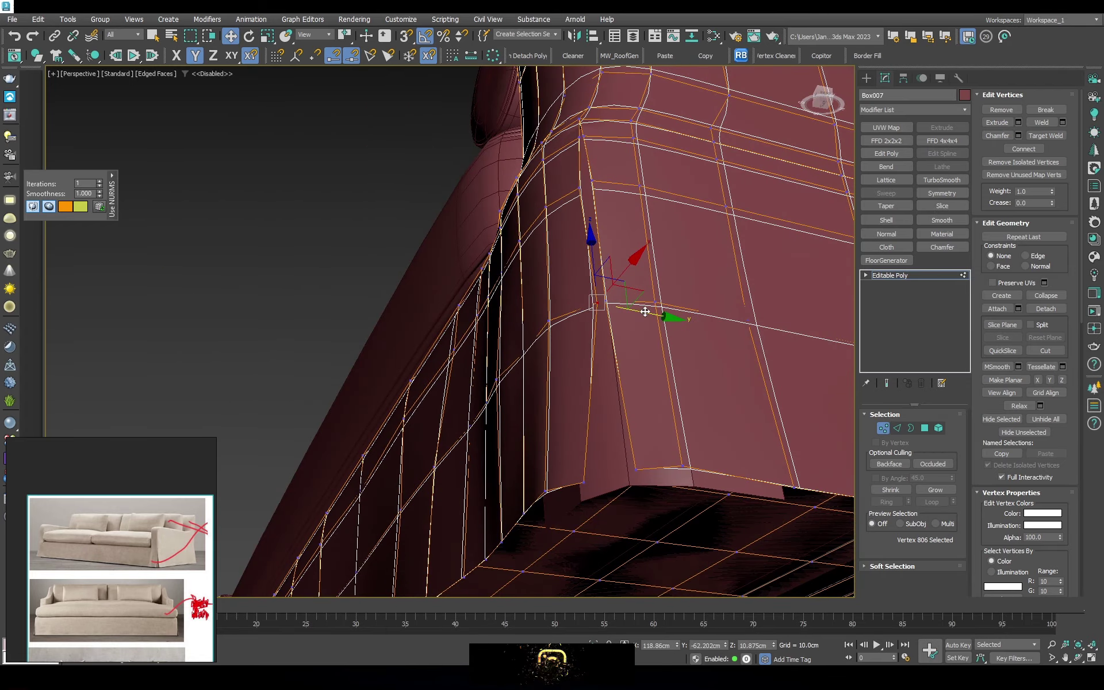
scroll(633, 345, "down", 10)
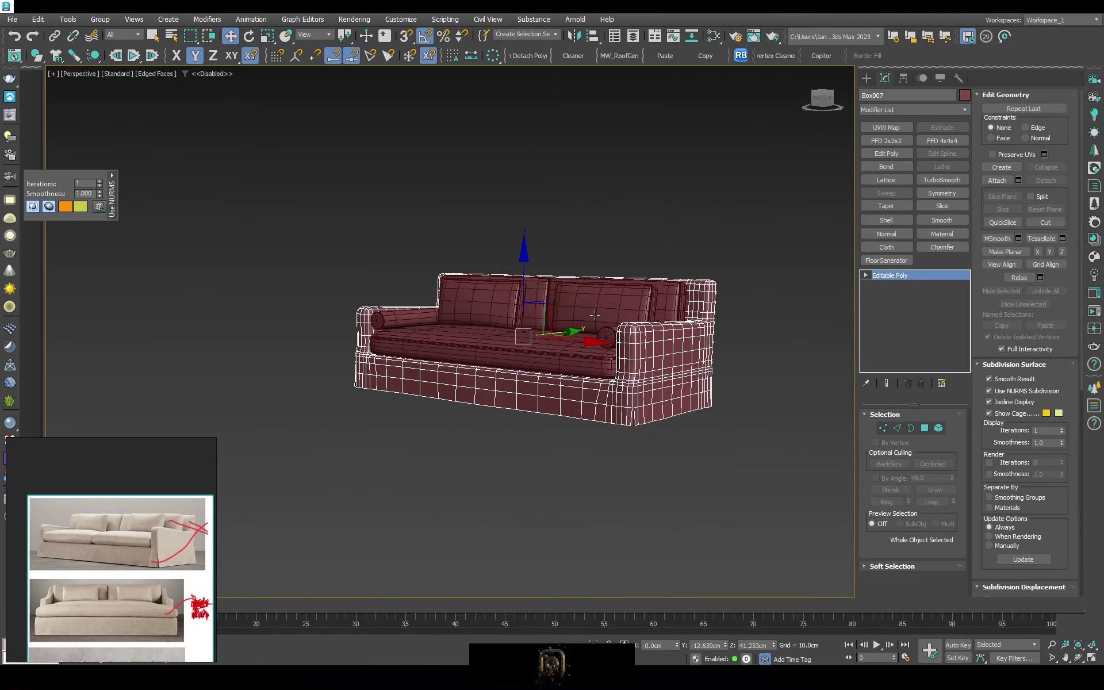
left_click(662, 517)
mouse_move(662, 403)
middle_mouse_down("alt")
mouse_move(670, 367)
mouse_move(420, 421)
mouse_move(469, 506)
mouse_move(468, 418)
middle_mouse_up("alt")
left_click(419, 421)
scroll(369, 395, "up", 5)
scroll(370, 395, "down", 8)
left_click(469, 505)
scroll(505, 477, "up", 5)
scroll(505, 477, "down", 5)
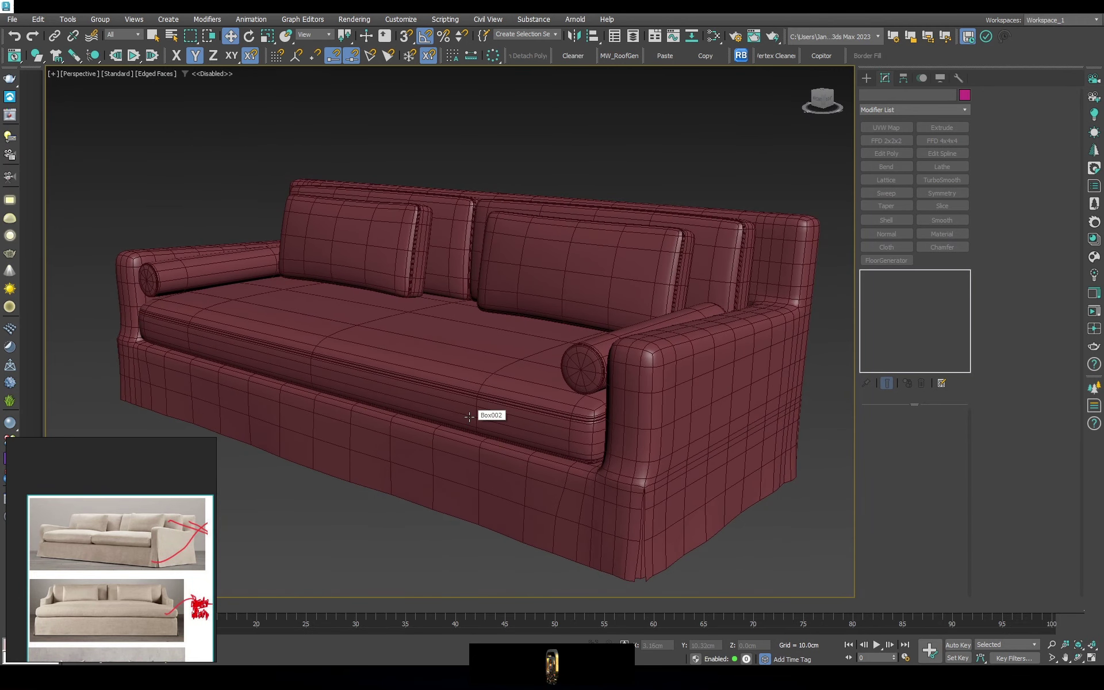
mouse_move(823, 479)
middle_mouse_down("alt")
mouse_move(644, 305)
mouse_move(645, 347)
middle_mouse_up("alt")
scroll(645, 347, "up", 4)
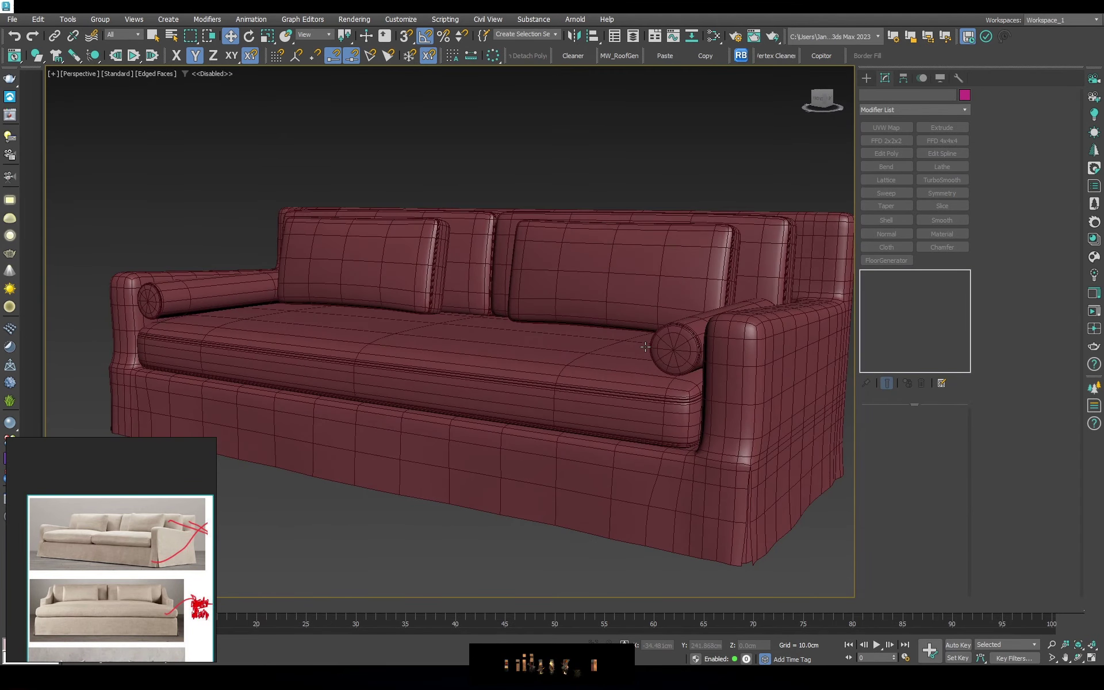
Add a CoronaLegacyMtl material node to the Slate Material Editor canvas
key("m")
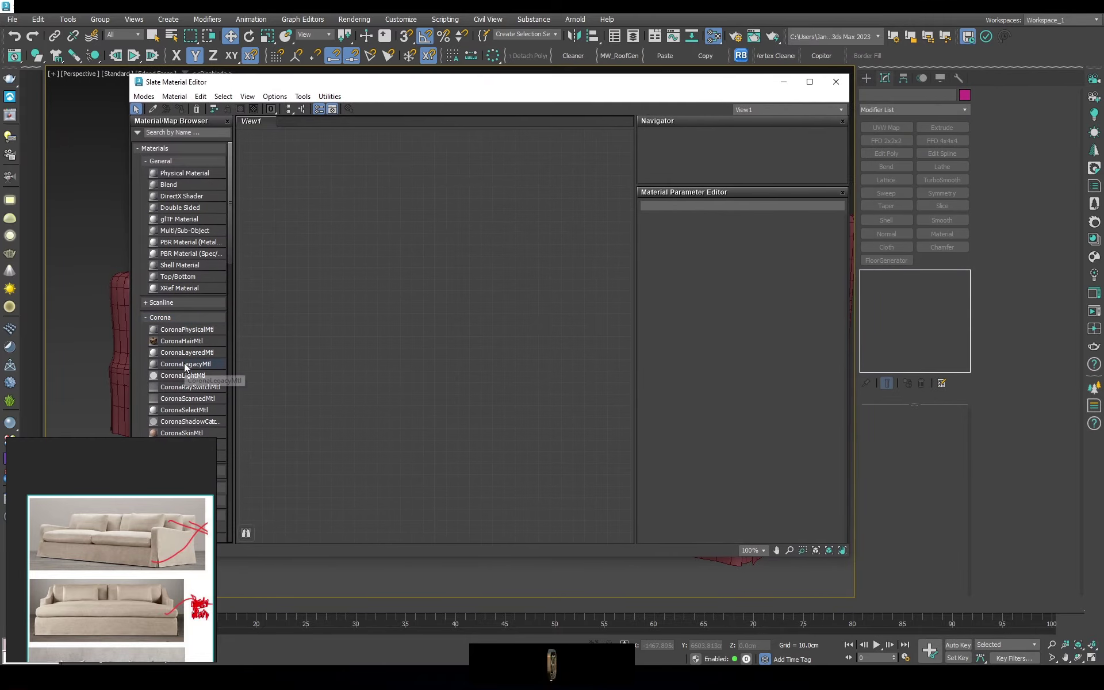
scroll(160, 517, "up", 3)
scroll(136, 530, "up", 3)
scroll(136, 531, "down", 2)
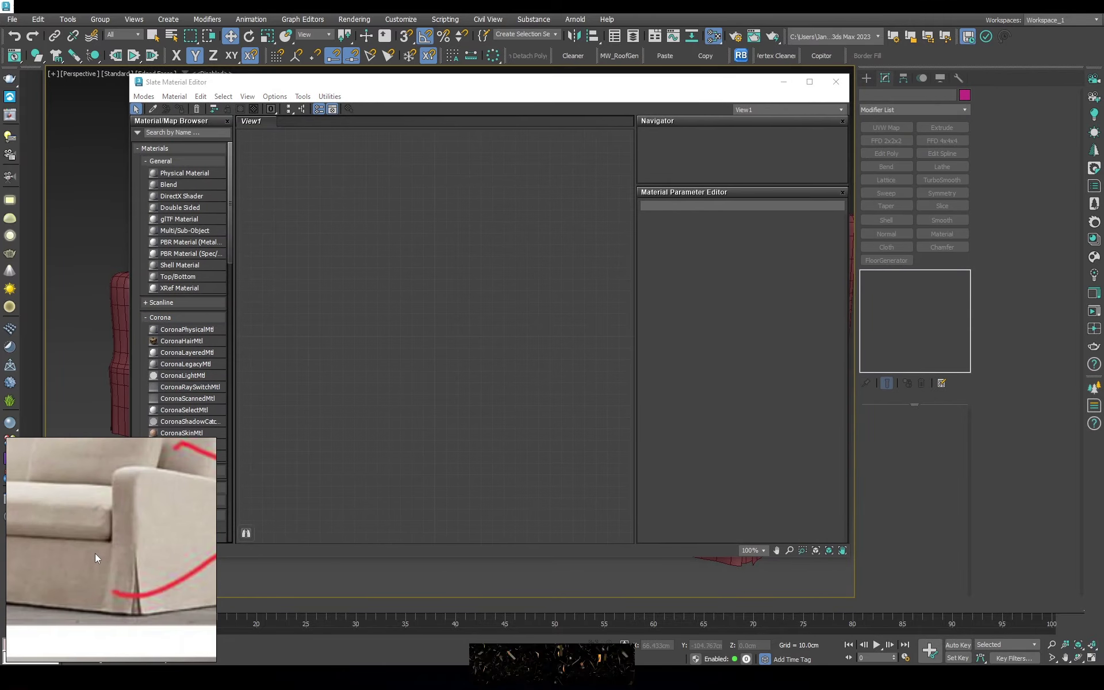
scroll(95, 553, "down", 2)
left_click_drag(391, 365, 355, 364)
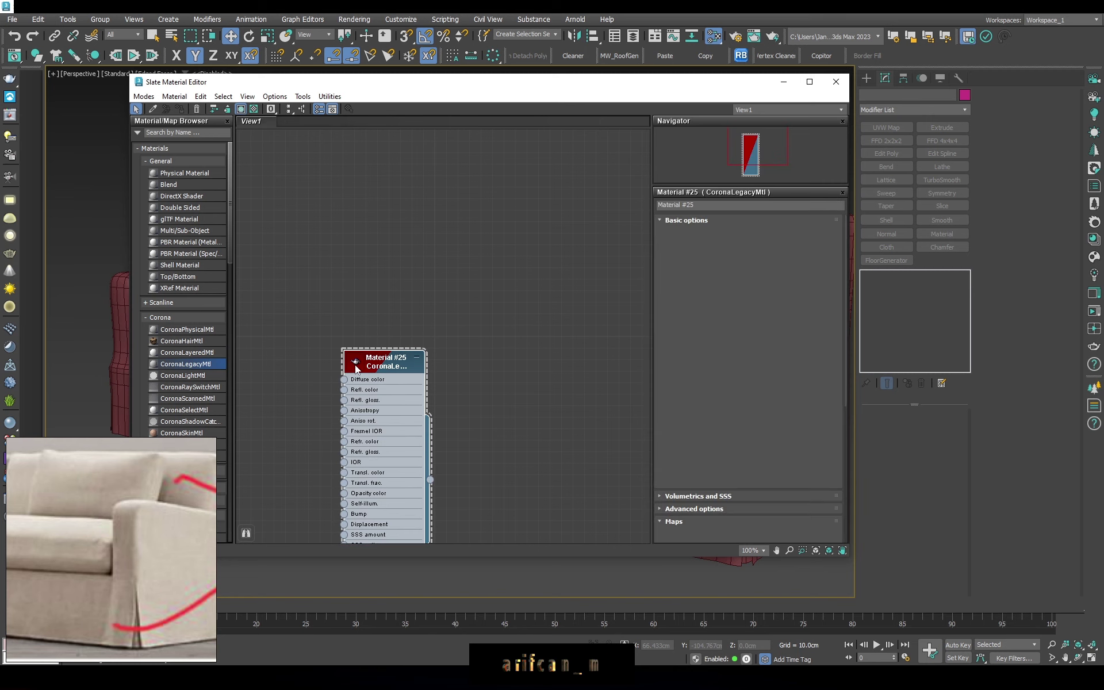
scroll(564, 296, "down", 2)
middle_click_drag(564, 296, 472, 325)
scroll(472, 325, "up", 1)
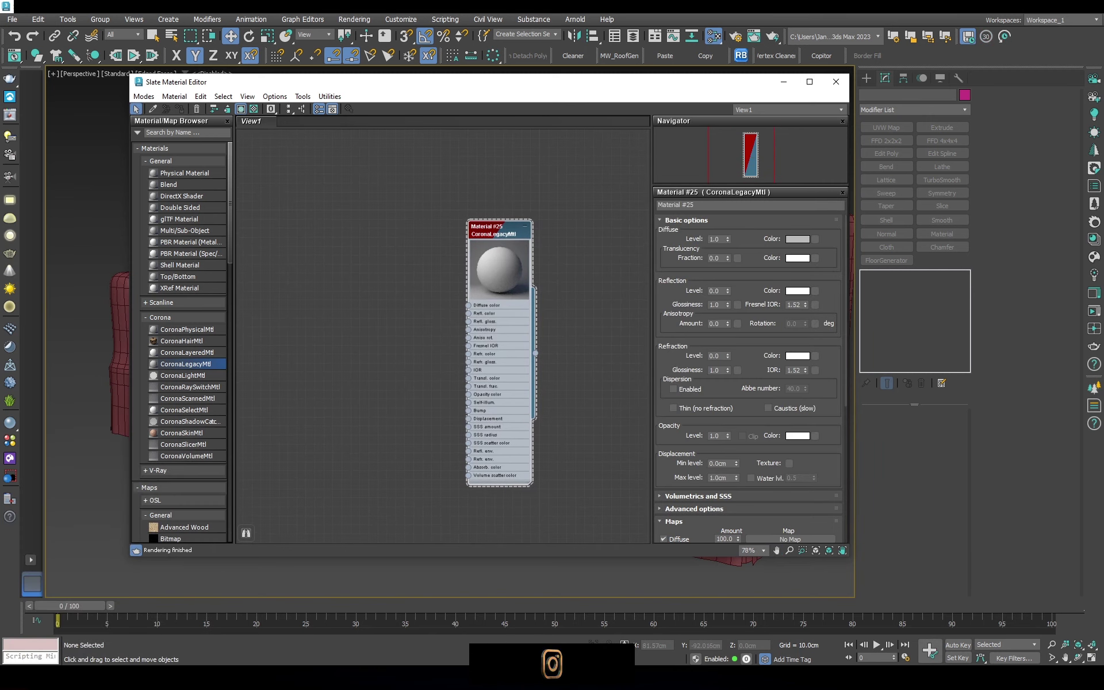
middle_click_drag(500, 351, 538, 331)
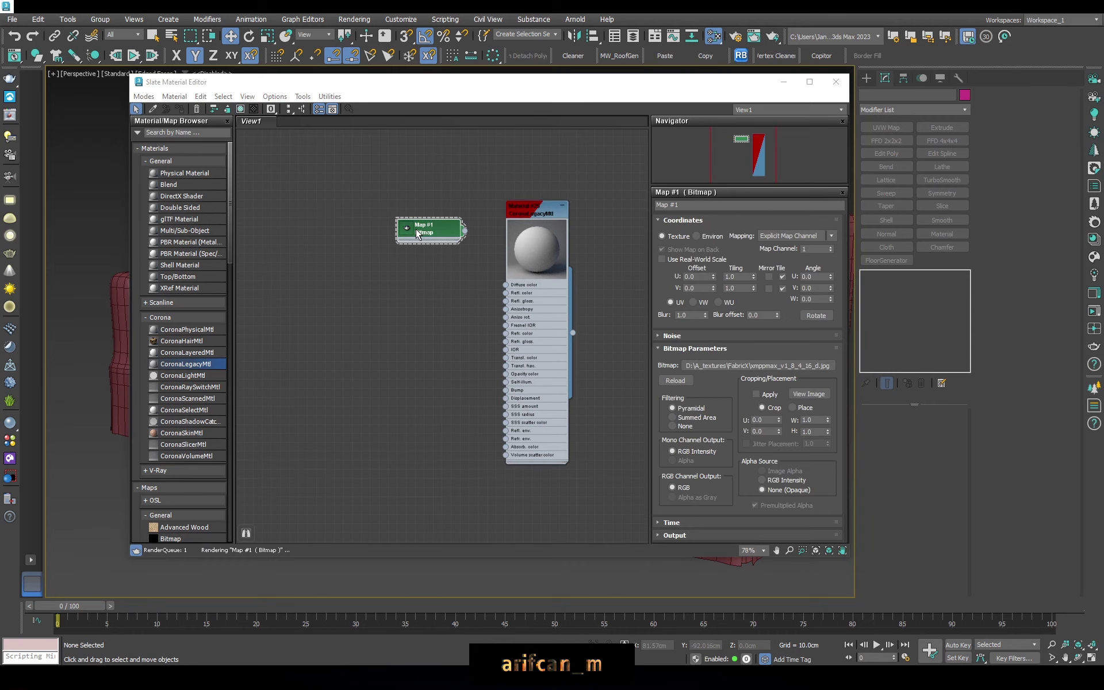
Add the fabric colour texture, a second fabric texture and the bmp.jpg normal map as Maps #1–#3
left_click_drag(426, 226, 336, 218)
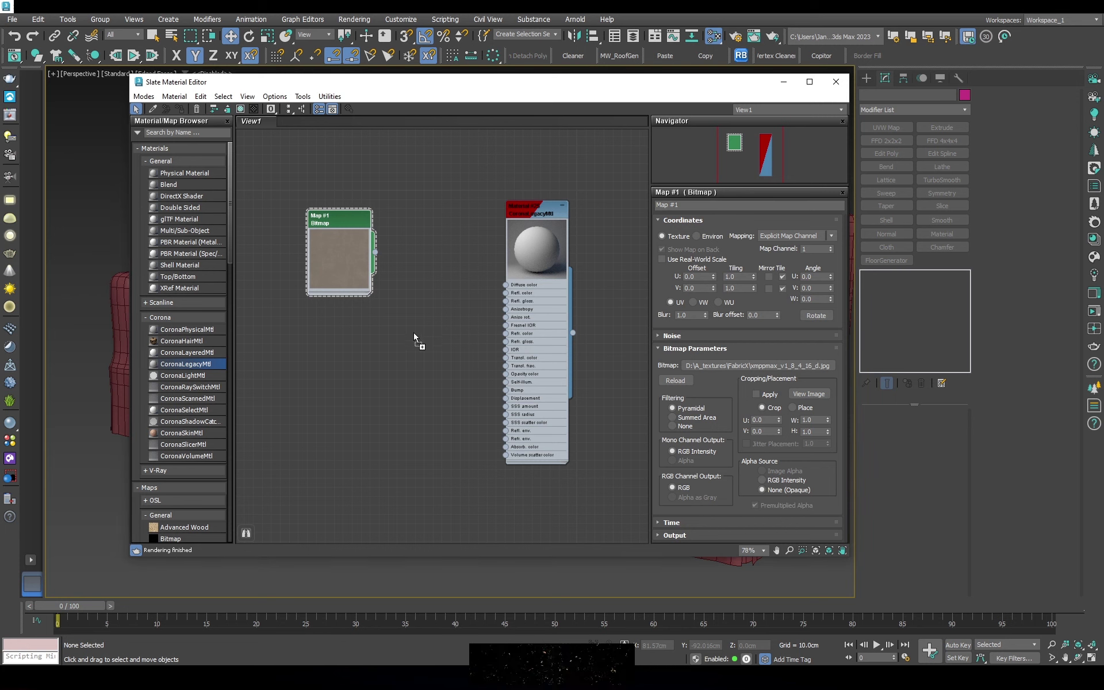
mouse_move(414, 337)
left_mouse_down()
mouse_move(314, 374)
mouse_move(344, 448)
left_mouse_up()
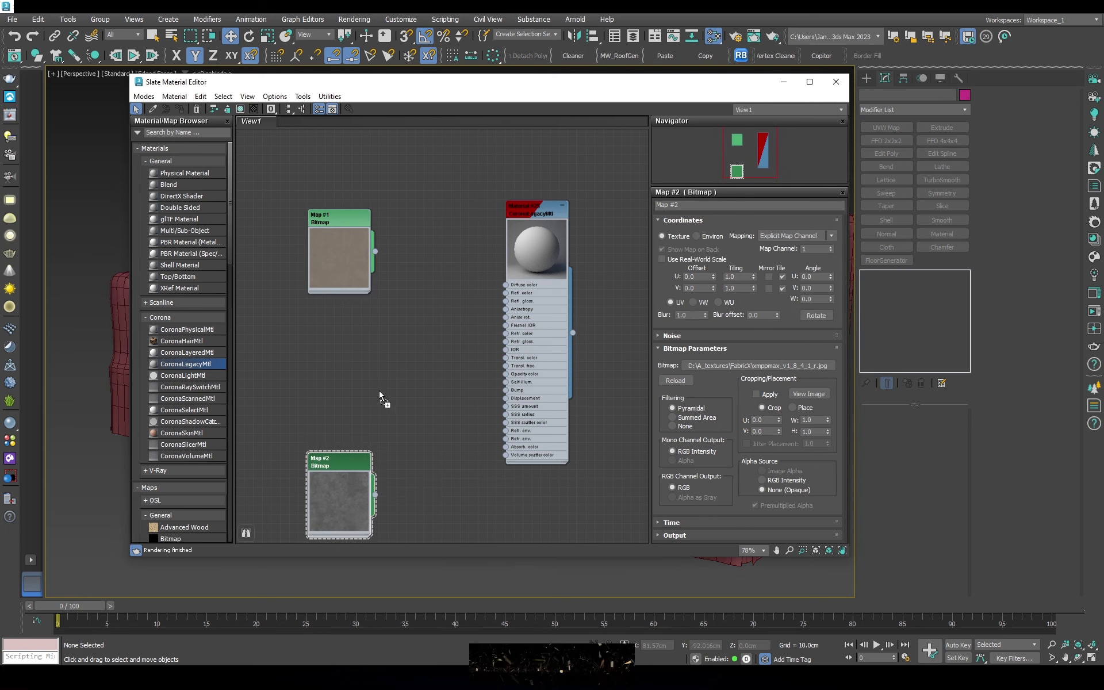
mouse_move(380, 395)
left_mouse_down()
mouse_move(358, 401)
mouse_move(348, 371)
left_mouse_up()
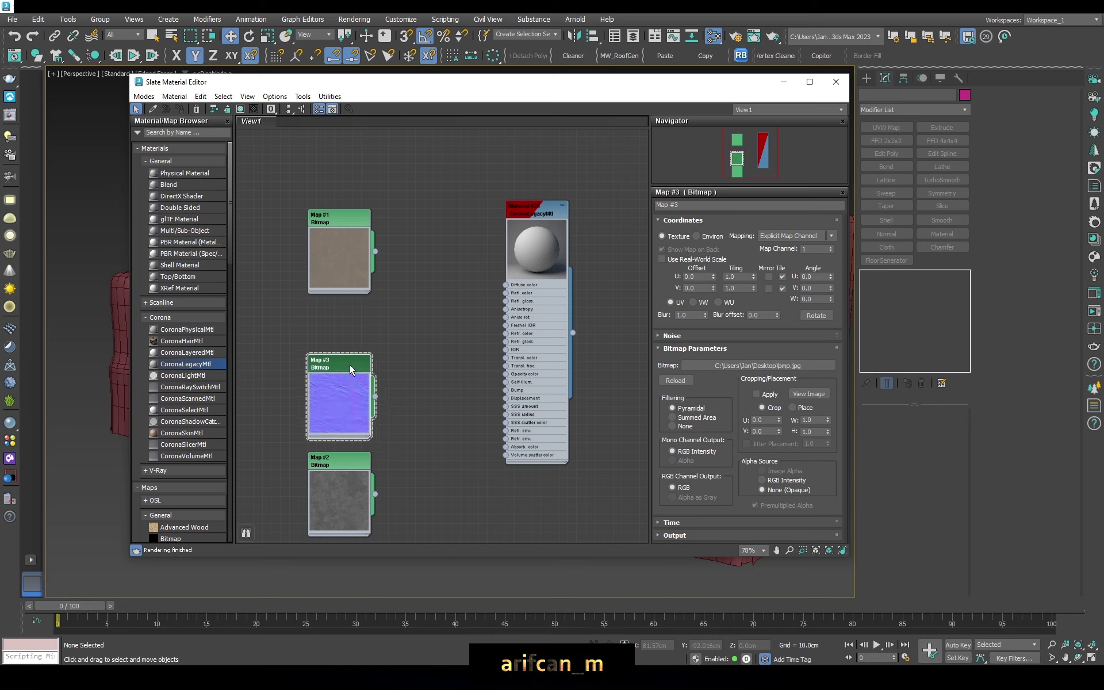
left_click(371, 469, "ctrl")
left_click_drag(370, 469, 360, 526)
scroll(472, 233, "down", 3)
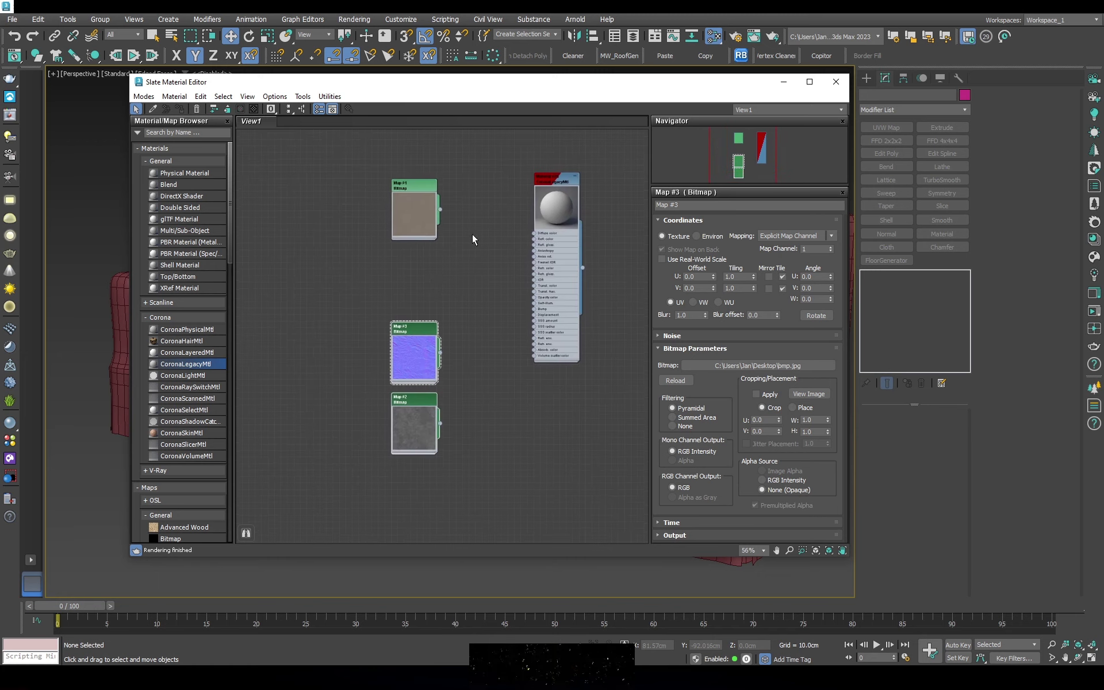
Add Color Correction and Output map nodes and line them up beside Map #1
left_click_drag(420, 214, 381, 214)
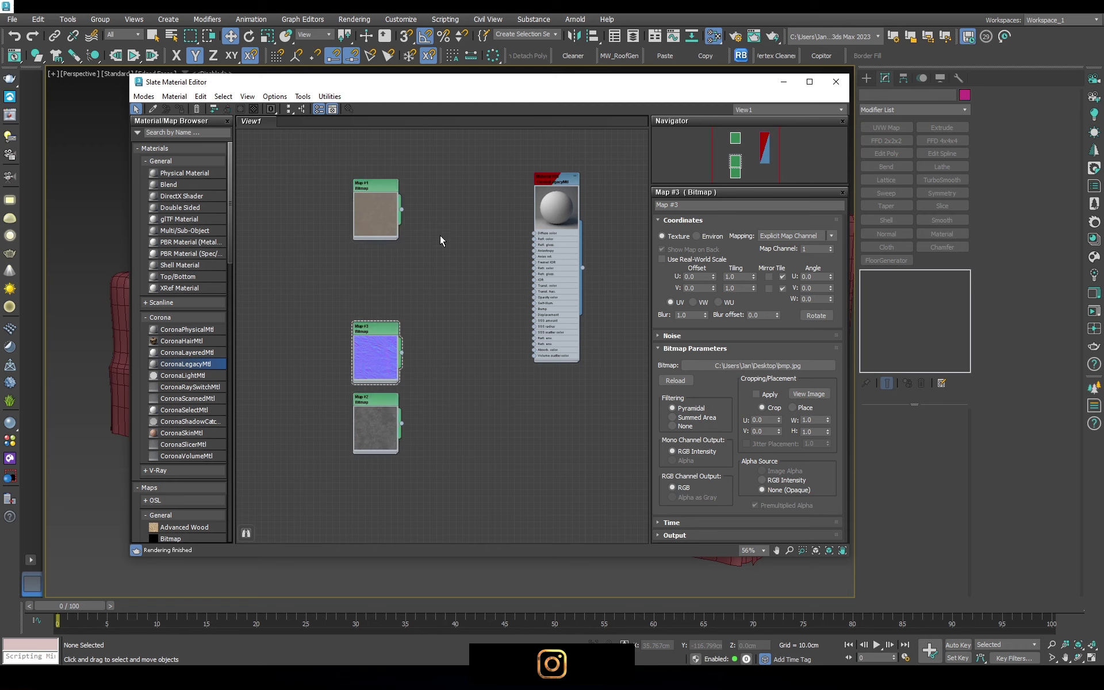
scroll(192, 365, "down", 9)
scroll(191, 280, "up", 1)
left_click_drag(277, 240, 440, 187)
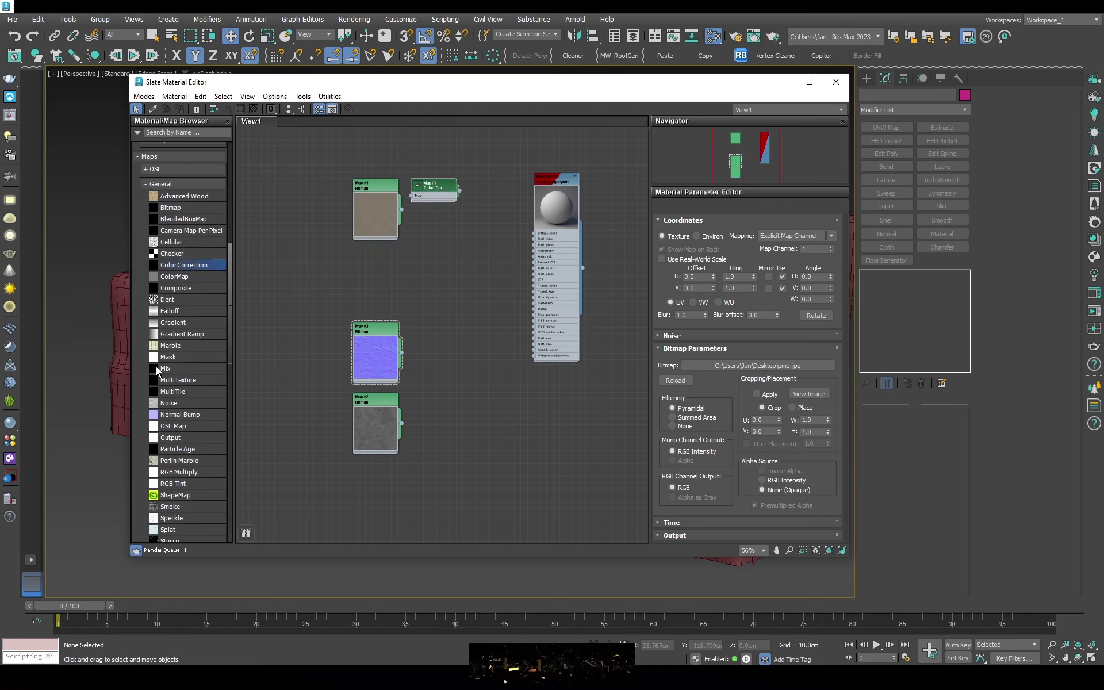
left_click_drag(170, 437, 427, 228)
left_click_drag(374, 185, 303, 192)
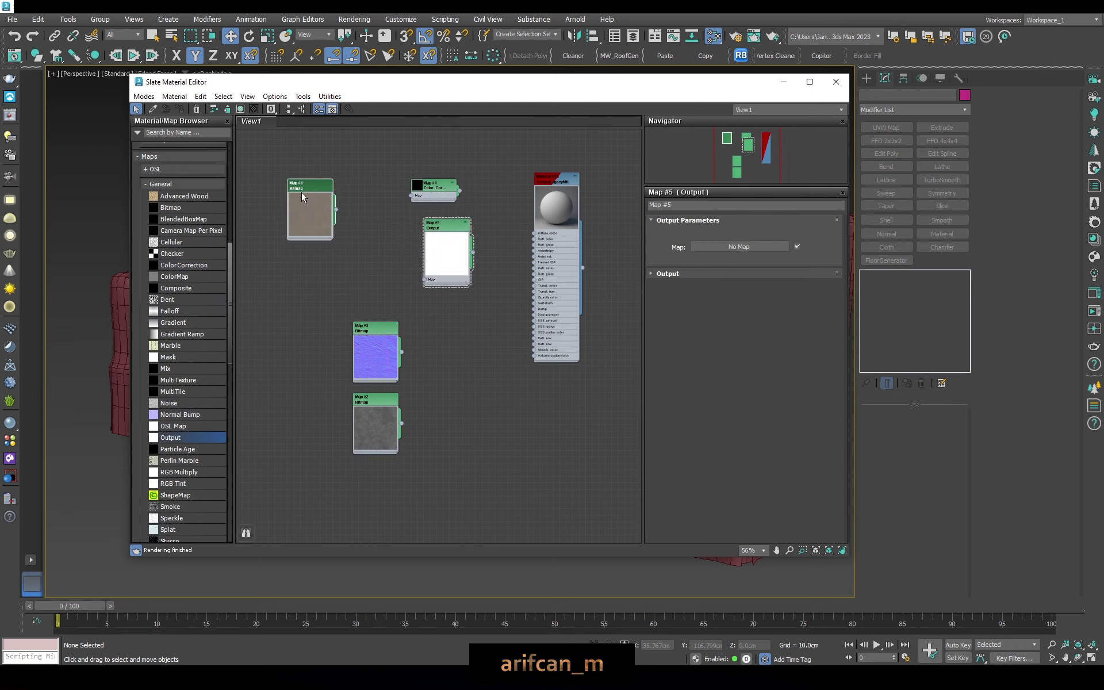
left_click_drag(440, 195, 385, 195)
left_click_drag(443, 228, 437, 188)
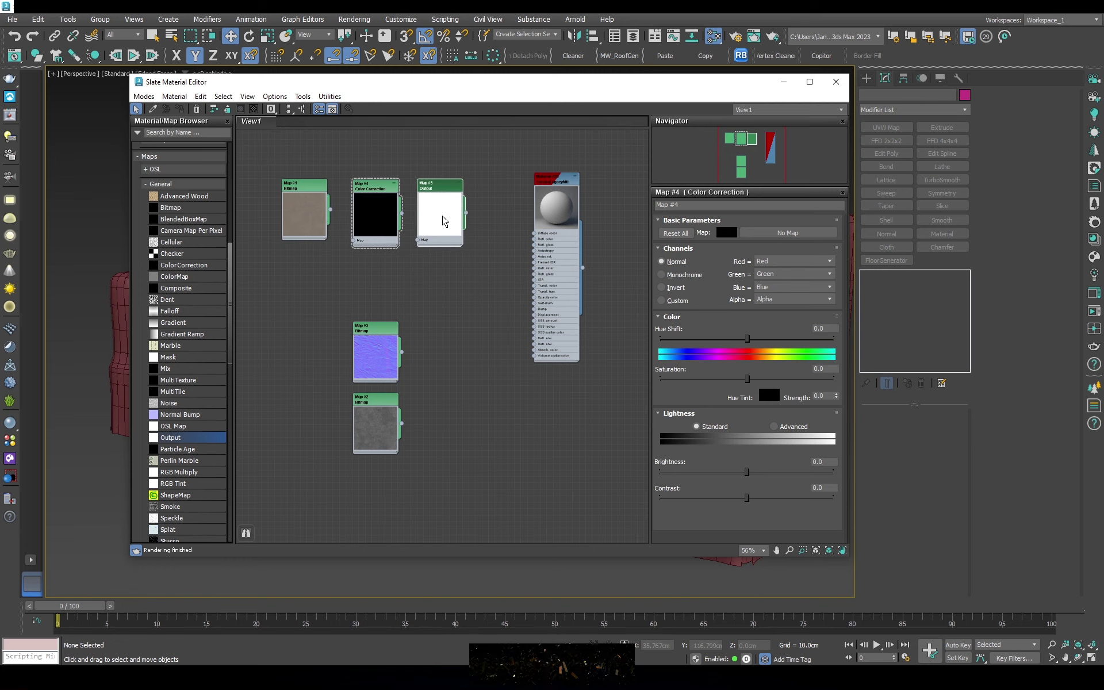
scroll(192, 400, "down", 5)
scroll(174, 393, "down", 5)
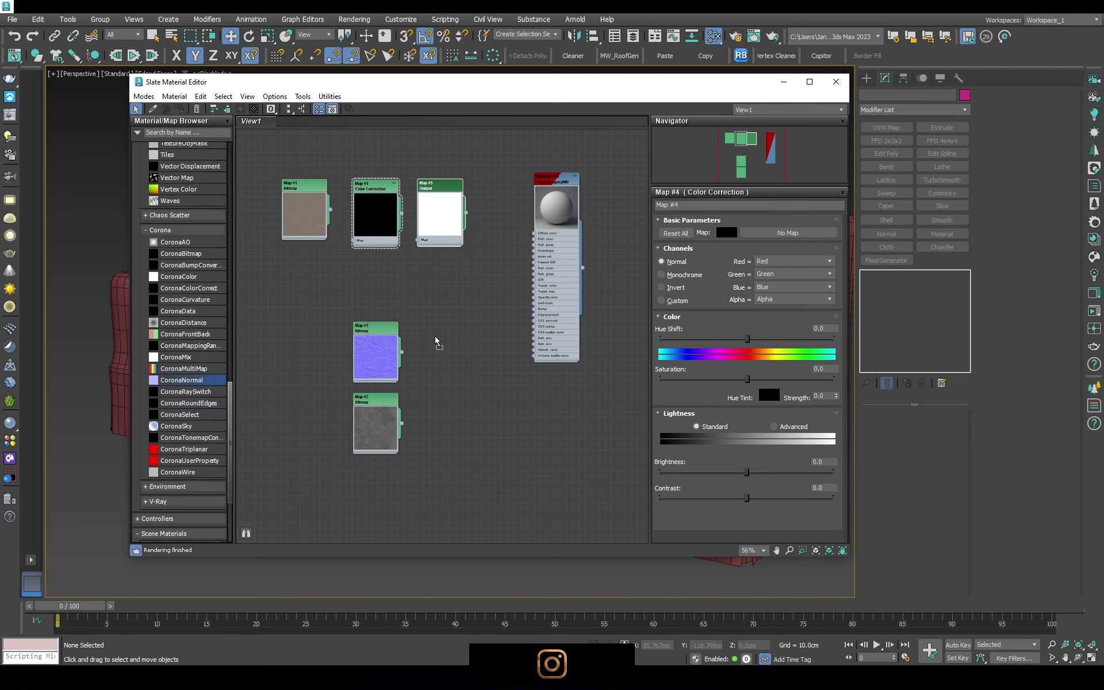
Add a CoronaNormal node fed by Map #3, with Add gamma to input enabled
left_click_drag(437, 343, 437, 343)
scroll(438, 342, "up", 3)
left_click_drag(410, 410, 375, 362)
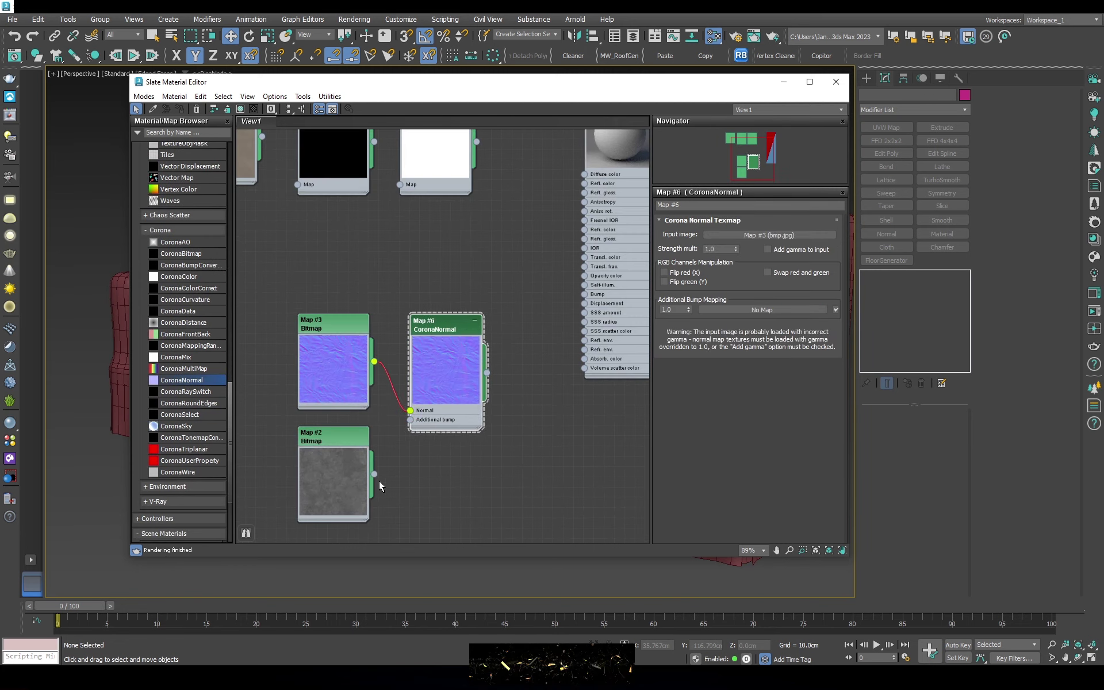
left_click(781, 249)
scroll(437, 322, "down", 3)
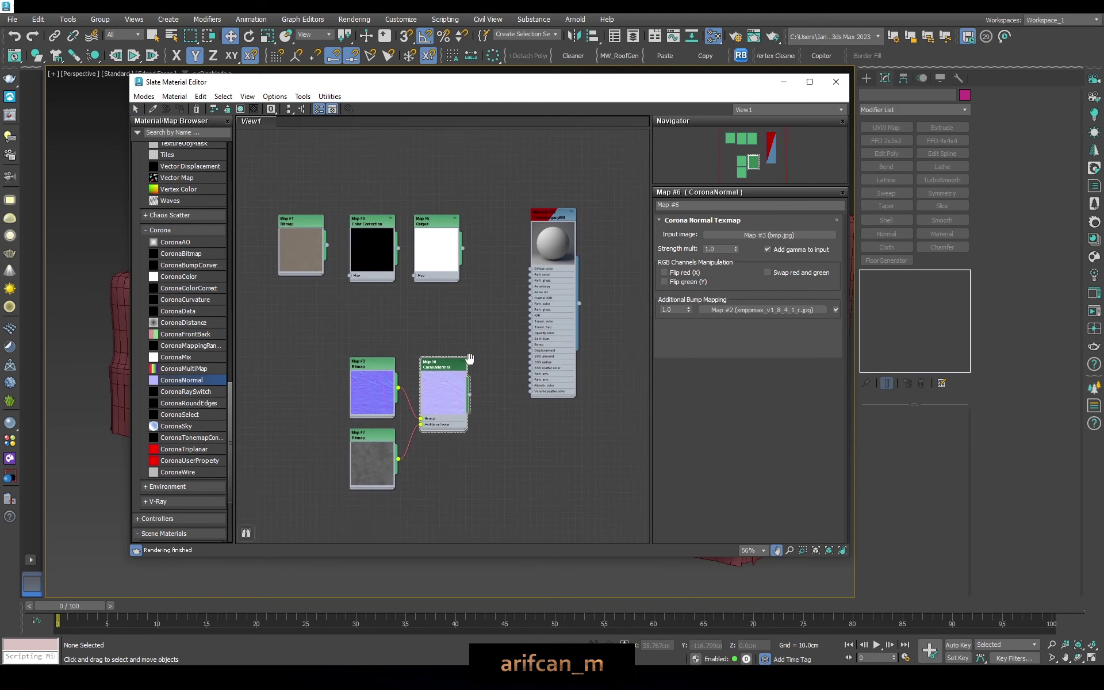
scroll(402, 241, "up", 3)
Wire Color Correction into Output and Output into the material's diffuse colour
left_click_drag(530, 246, 532, 247)
mouse_move(582, 237)
middle_mouse_down()
mouse_move(425, 234)
mouse_move(465, 196)
middle_mouse_up()
scroll(530, 273, "down", 3)
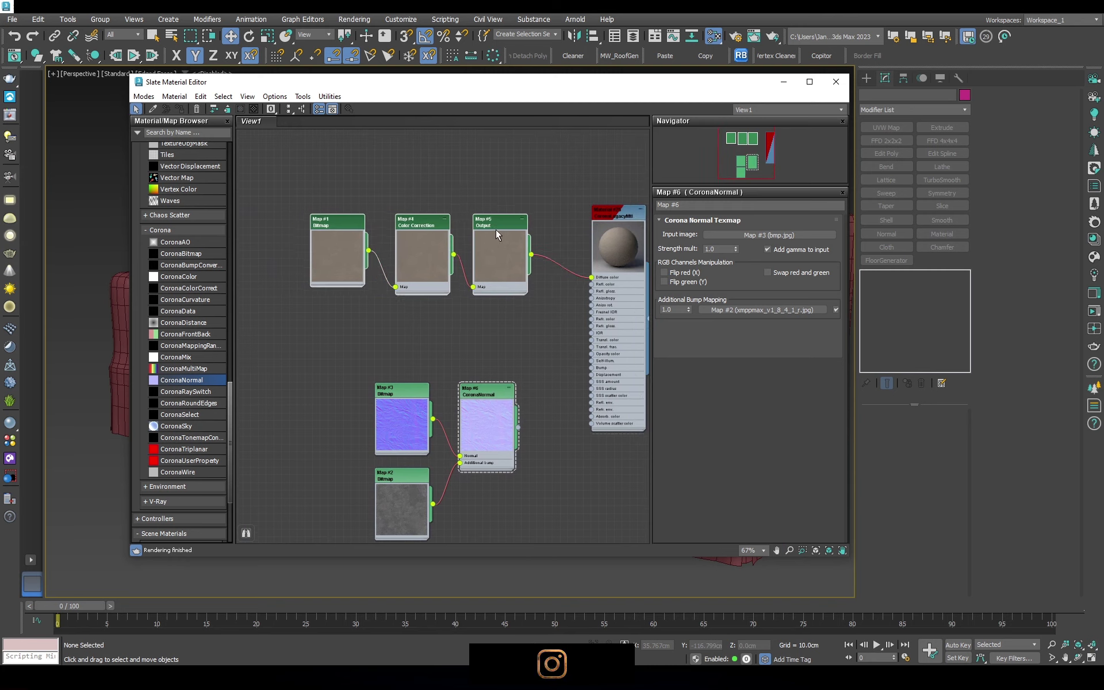
left_click_drag(323, 225, 329, 225)
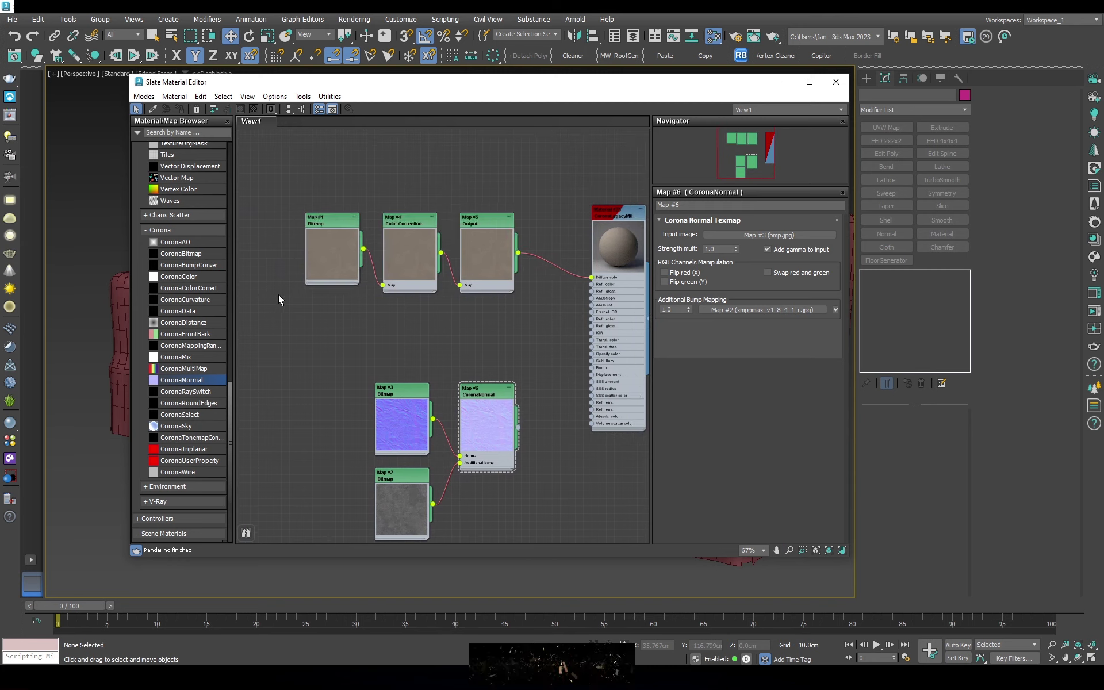
Add a CoronaAO map node and move Maps #1, #4 and #5 left to make room
scroll(184, 335, "up", 2)
scroll(190, 322, "up", 2)
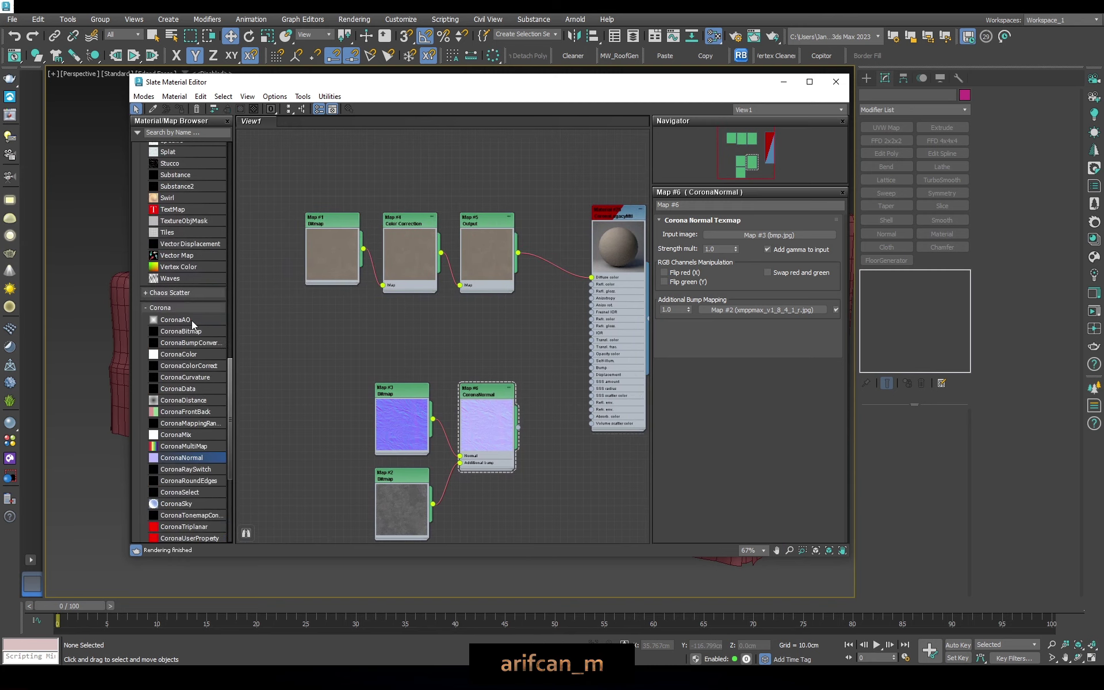
left_click_drag(180, 321, 492, 170)
middle_click_drag(273, 241, 303, 278)
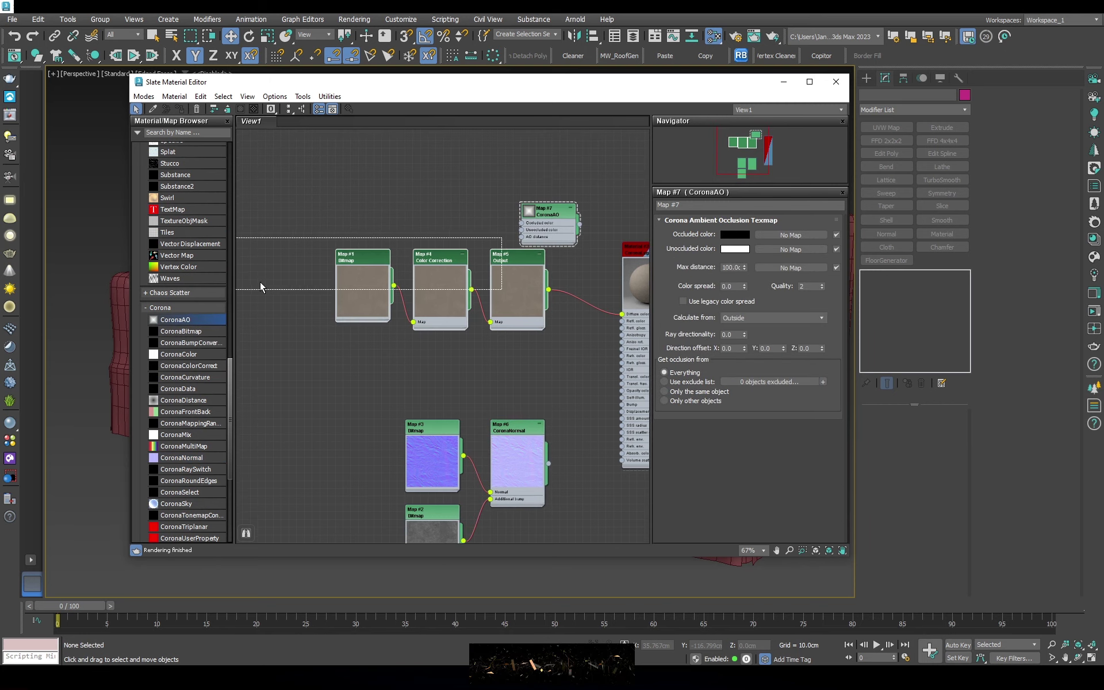
left_click_drag(261, 286, 259, 288)
left_click_drag(513, 272, 429, 281)
Place CoronaAO between Output and the material, with Output driving its Unoccluded color
double_click(529, 212)
left_click_drag(551, 208, 526, 260)
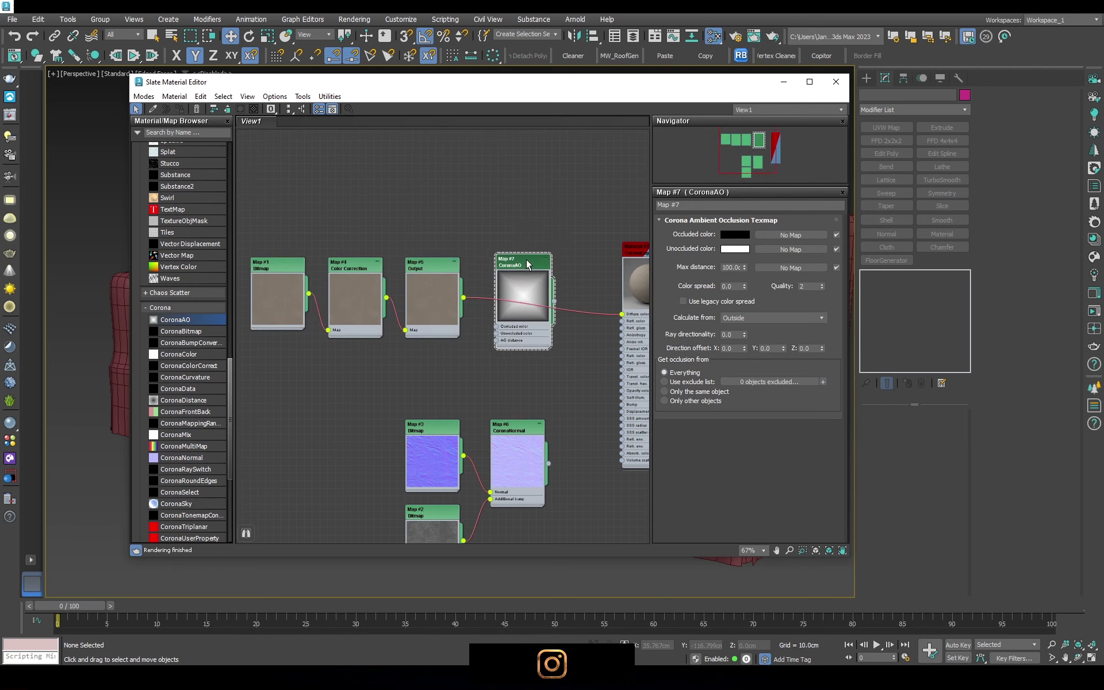
left_click_drag(465, 298, 543, 291)
left_click(548, 314)
scroll(610, 299, "up", 2)
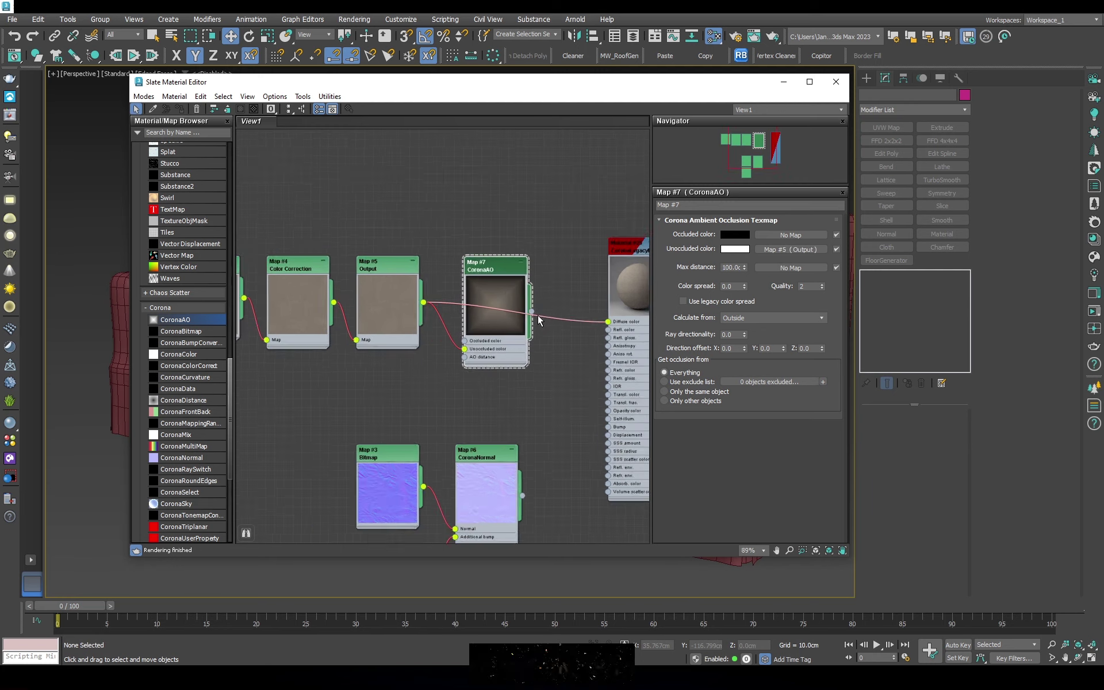
scroll(537, 269, "down", 2)
scroll(516, 236, "down", 1)
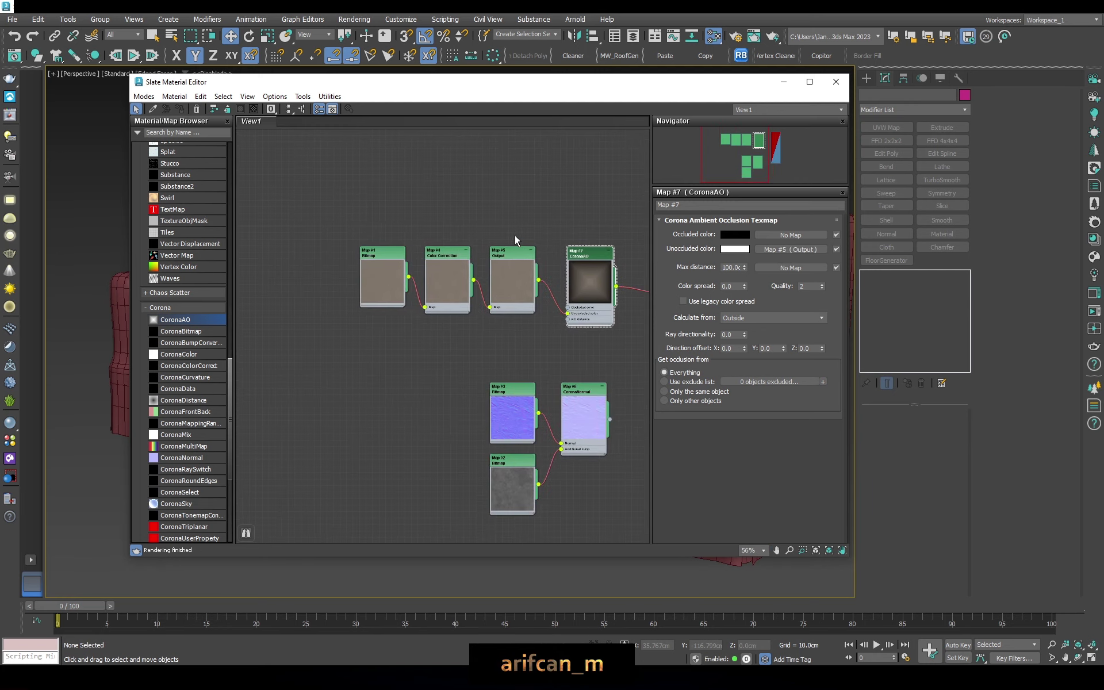
scroll(572, 274, "up", 2)
scroll(519, 260, "up", 1)
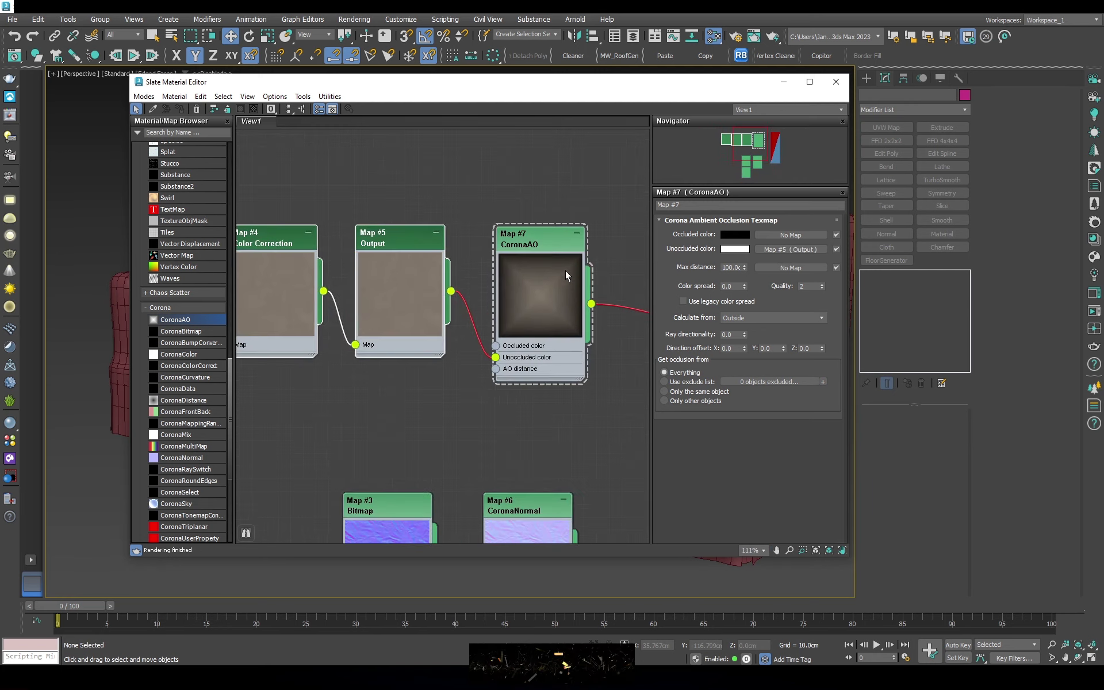
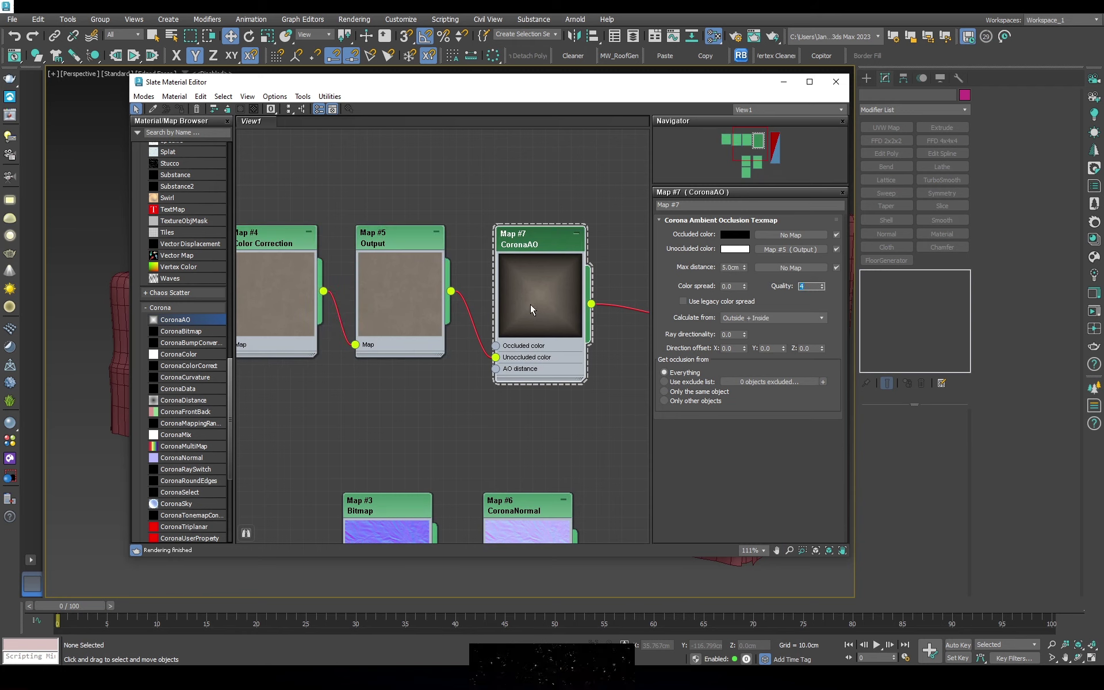
Clone the Map #1/#4/#5 chain and wire the copy, Map #9, into CoronaAO's Occluded color
scroll(531, 309, "down", 2)
scroll(469, 284, "down", 1)
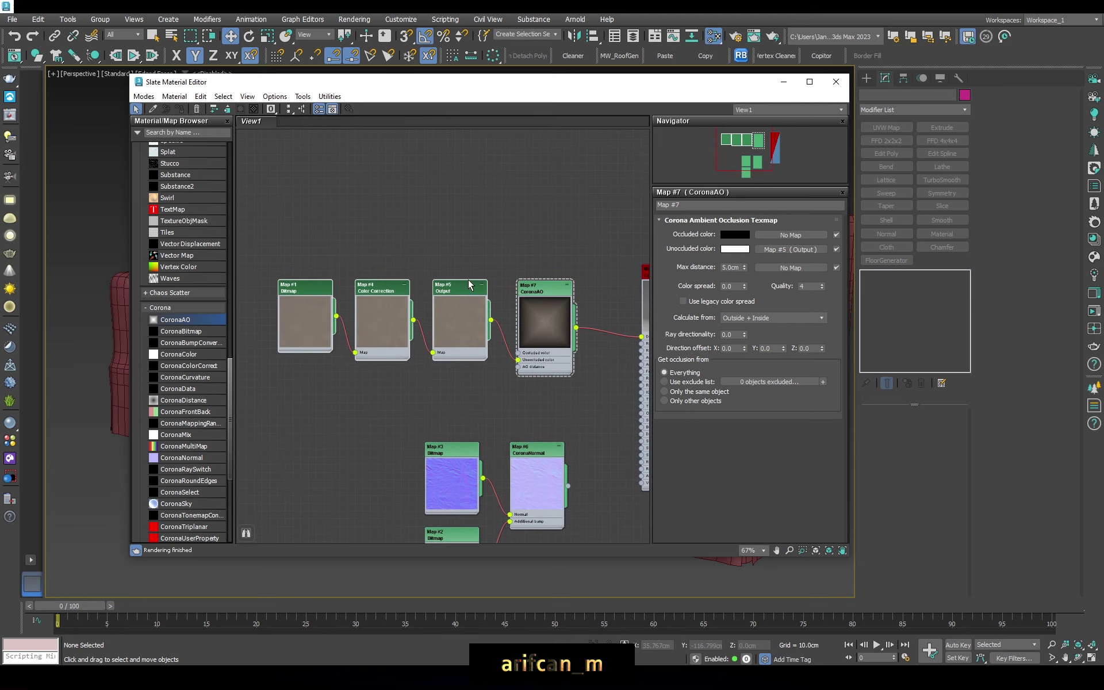
left_click_drag(468, 284, 469, 201, "shift")
scroll(463, 219, "up", 2)
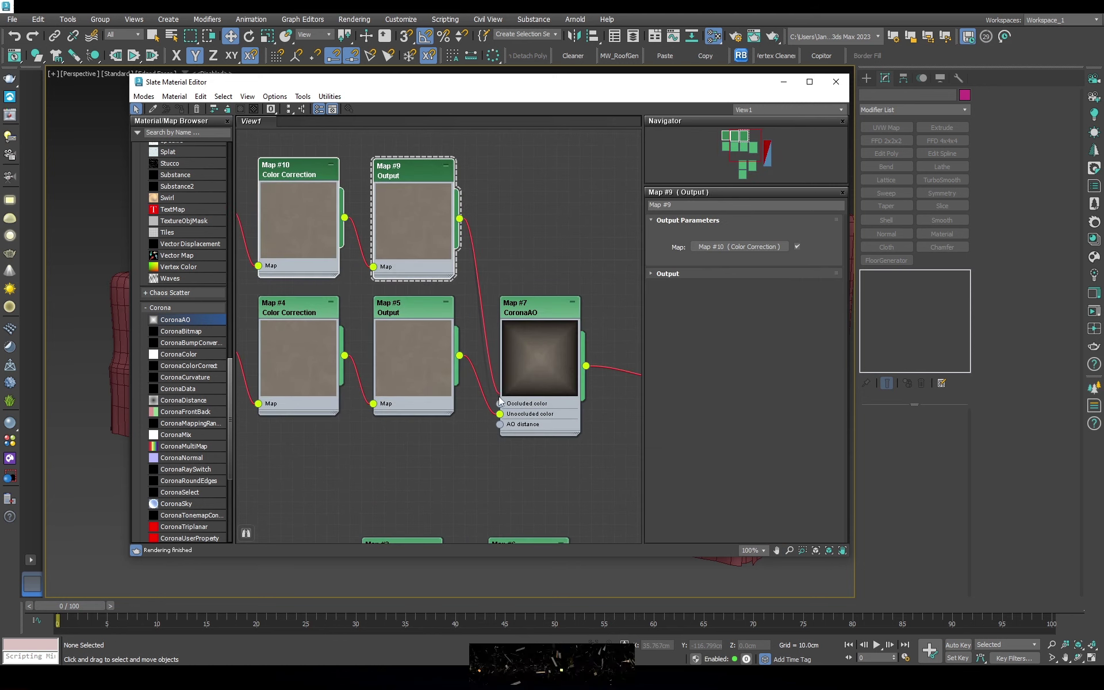
left_click_drag(499, 401, 500, 403)
Set Map #5's output RGB Level to 2.0
left_click(412, 345)
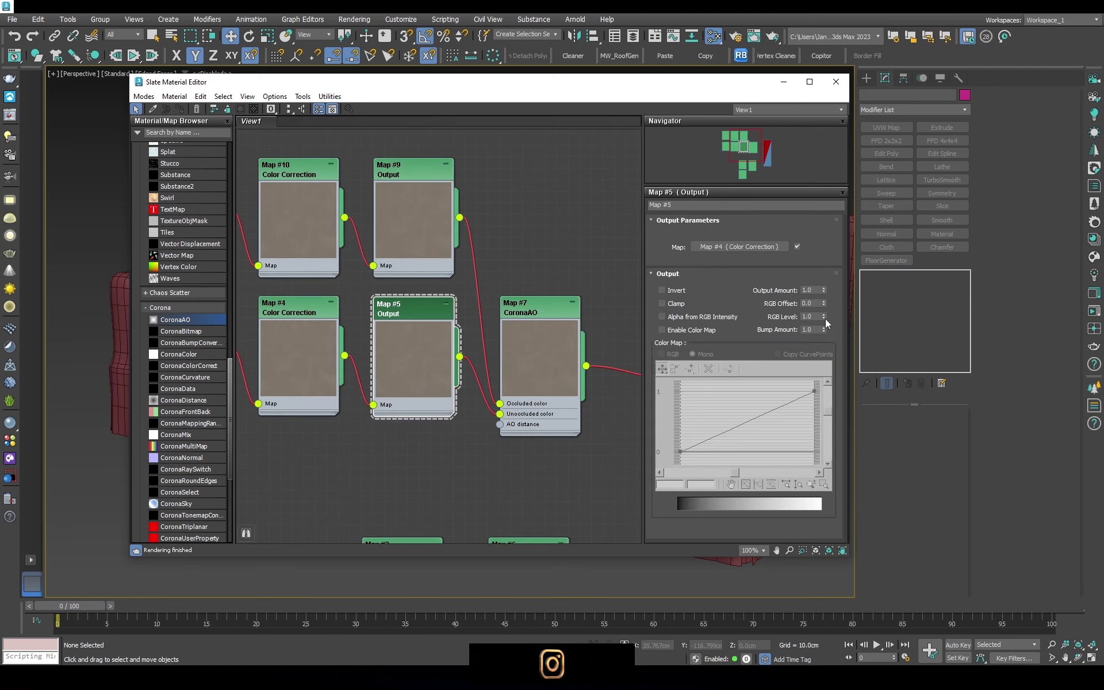
type("2")
key("Return")
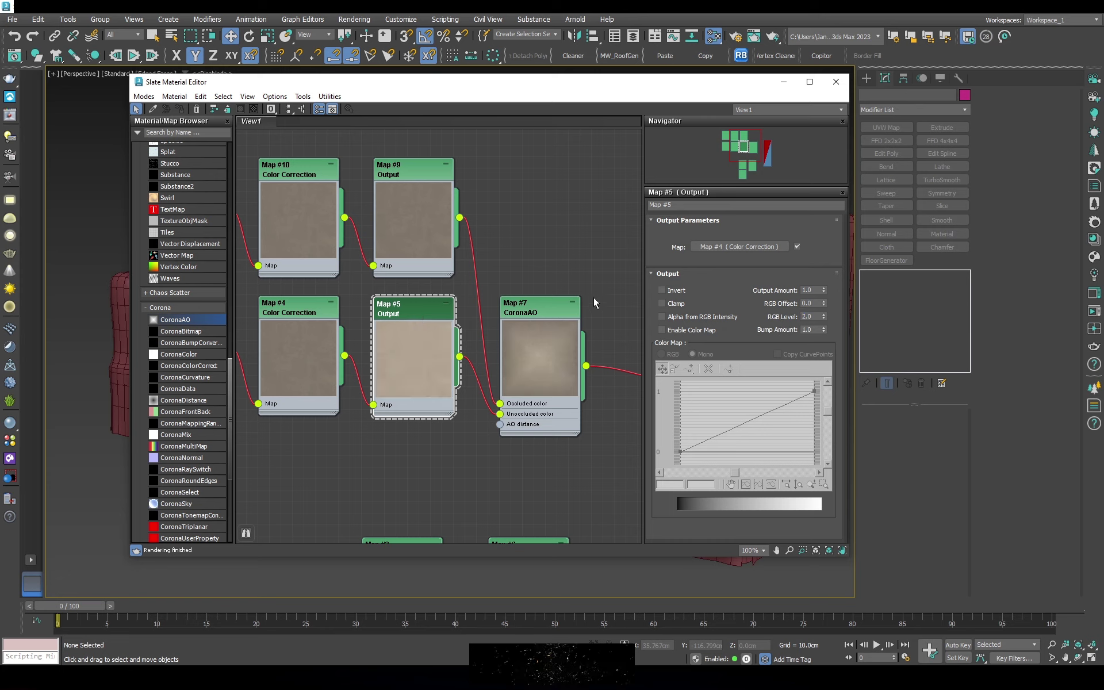
Lower Map #4's colour-correction saturation to -30
left_click(740, 247)
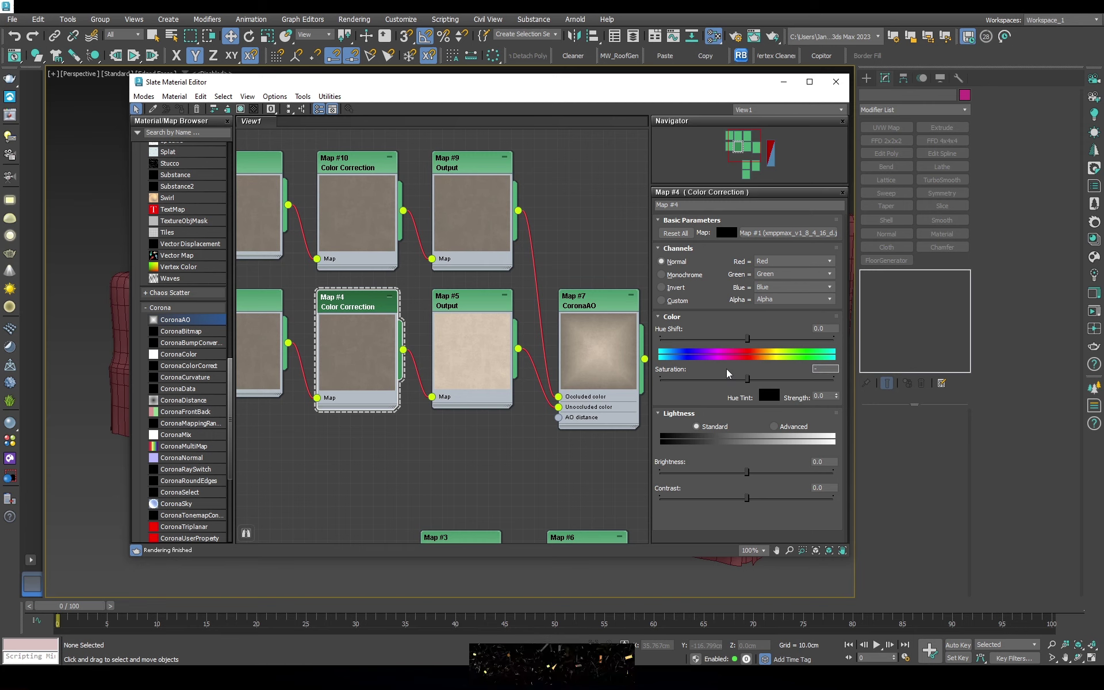
scroll(615, 333, "down", 3)
scroll(616, 333, "down", 2)
scroll(615, 333, "down", 1)
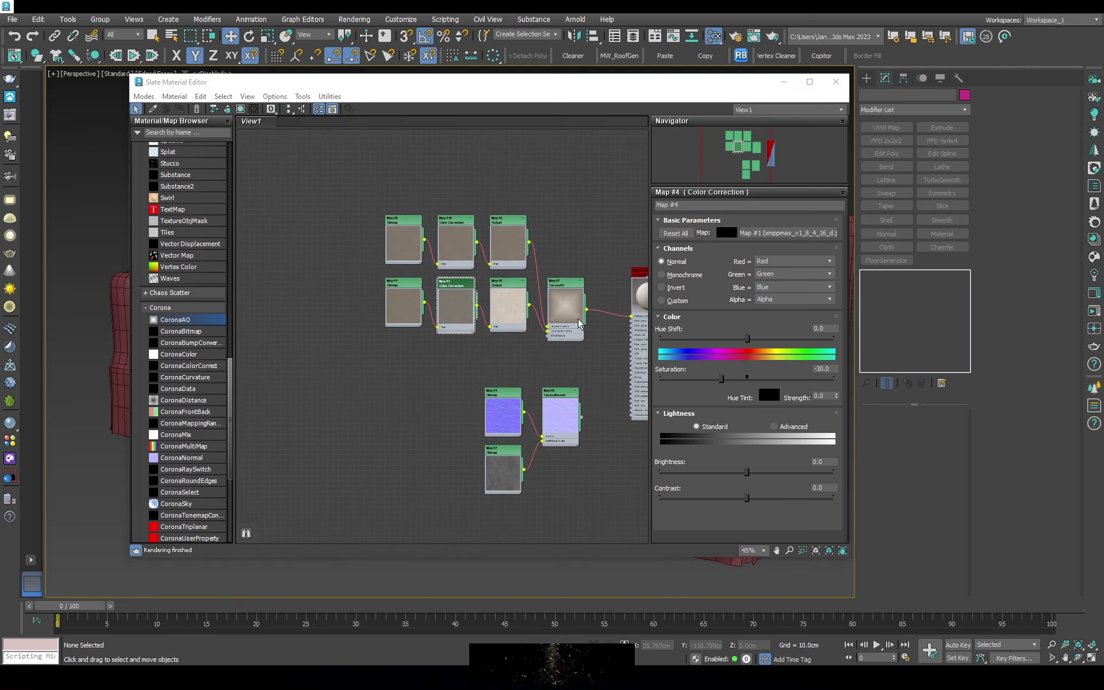
scroll(579, 324, "up", 3)
scroll(604, 211, "up", 2)
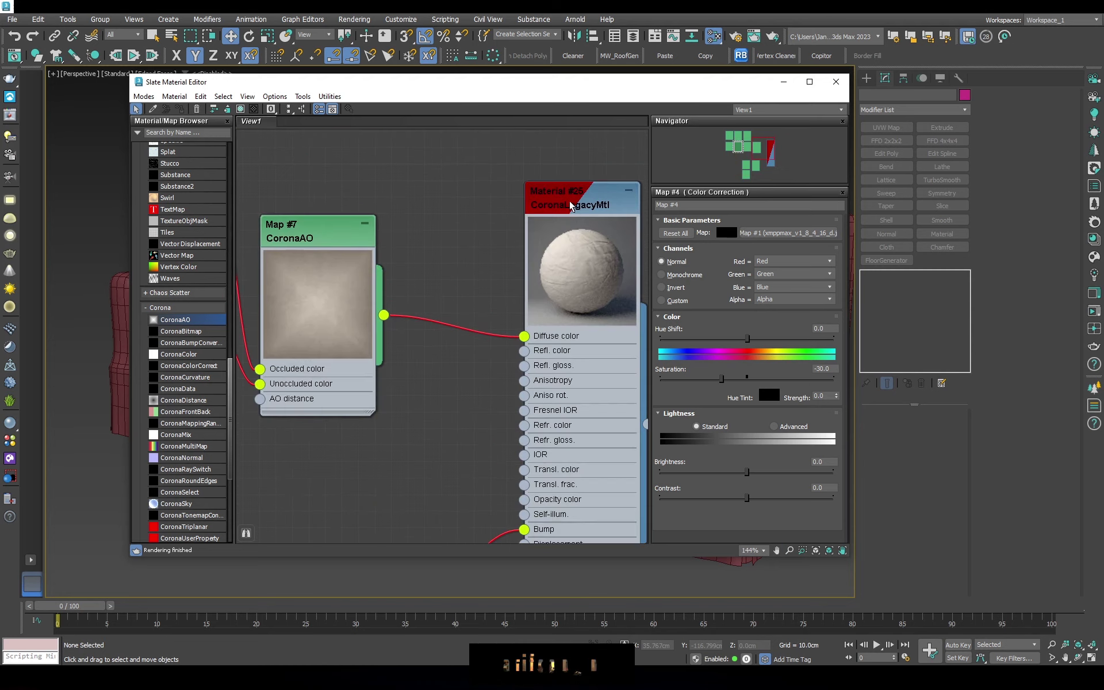
scroll(593, 224, "up", 2)
scroll(576, 242, "down", 5)
scroll(545, 273, "up", 1)
middle_click_drag(545, 274, 624, 274)
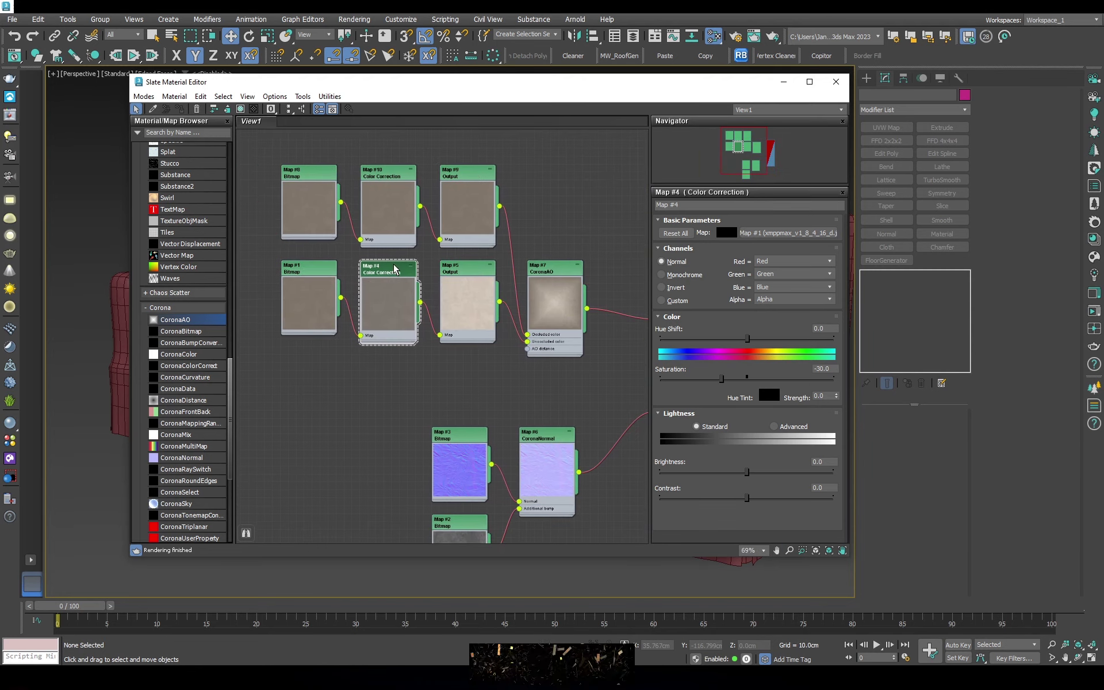
Assign the fabric material to all nine sofa objects
left_click(837, 81)
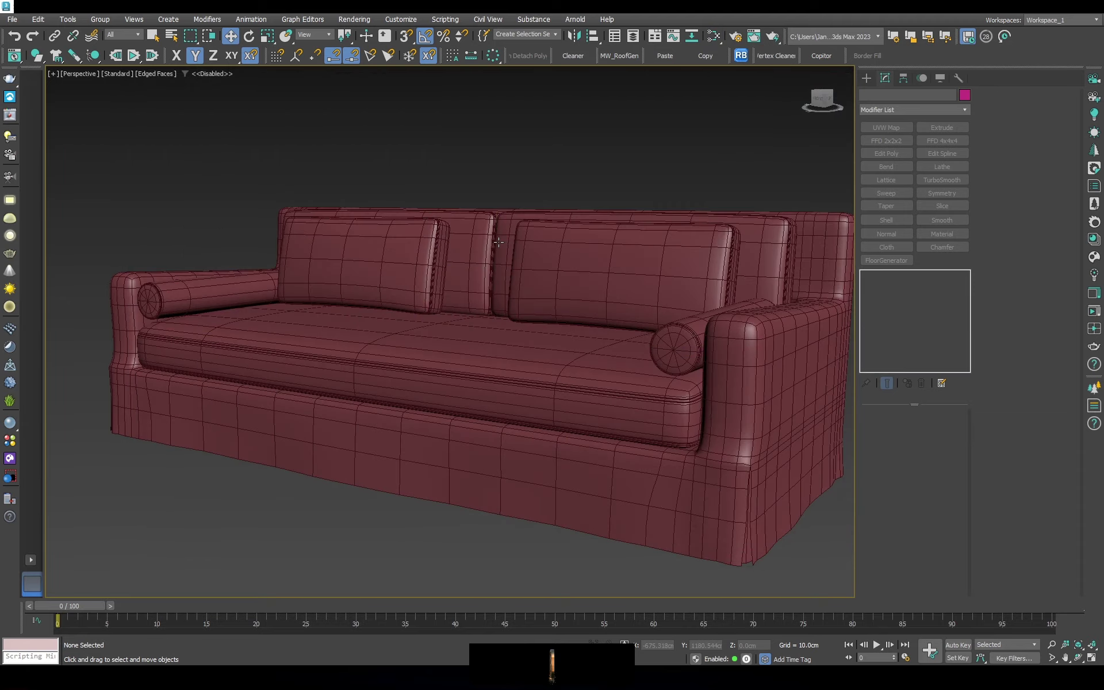
scroll(309, 270, "down", 3)
key("ctrl+a")
key("m")
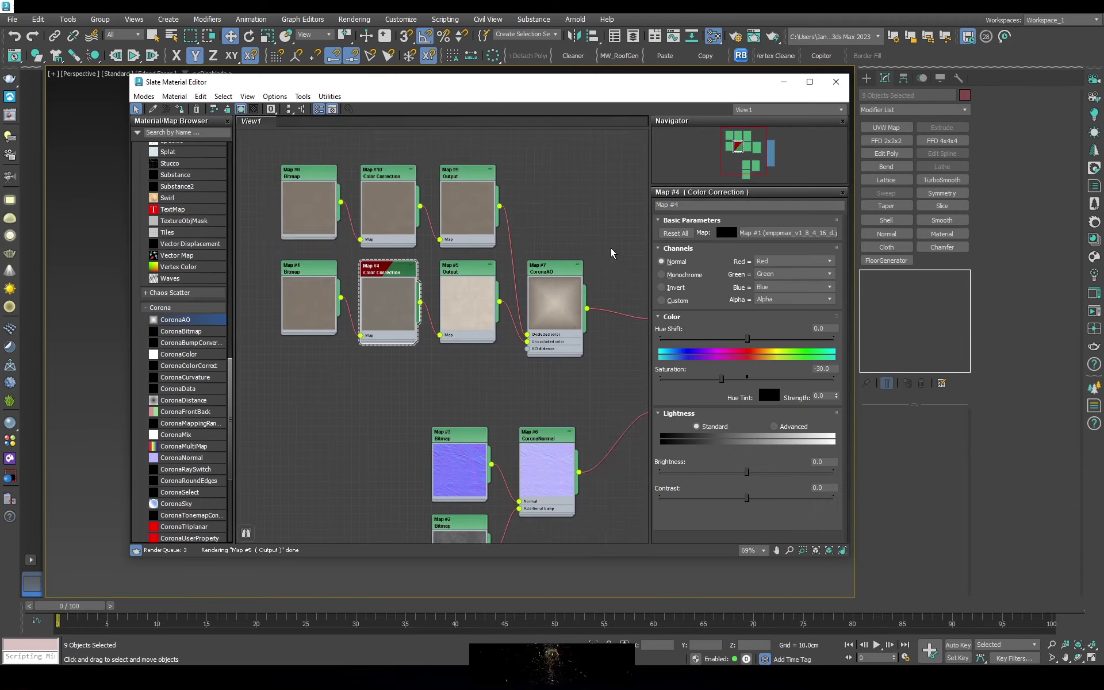
left_click(843, 81)
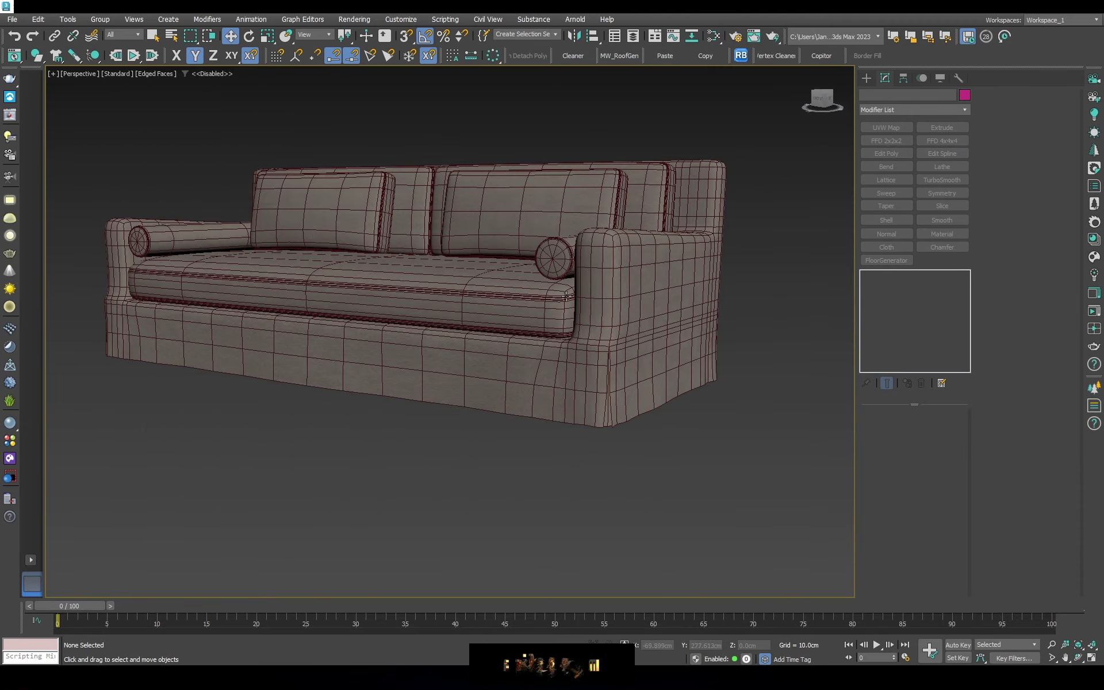
left_click(461, 517)
Orbit closer and select the sofa body Box007
mouse_move(460, 345)
middle_mouse_down("alt")
mouse_move(469, 318)
mouse_move(520, 300)
middle_mouse_up("alt")
scroll(469, 318, "up", 5)
scroll(521, 301, "down", 3)
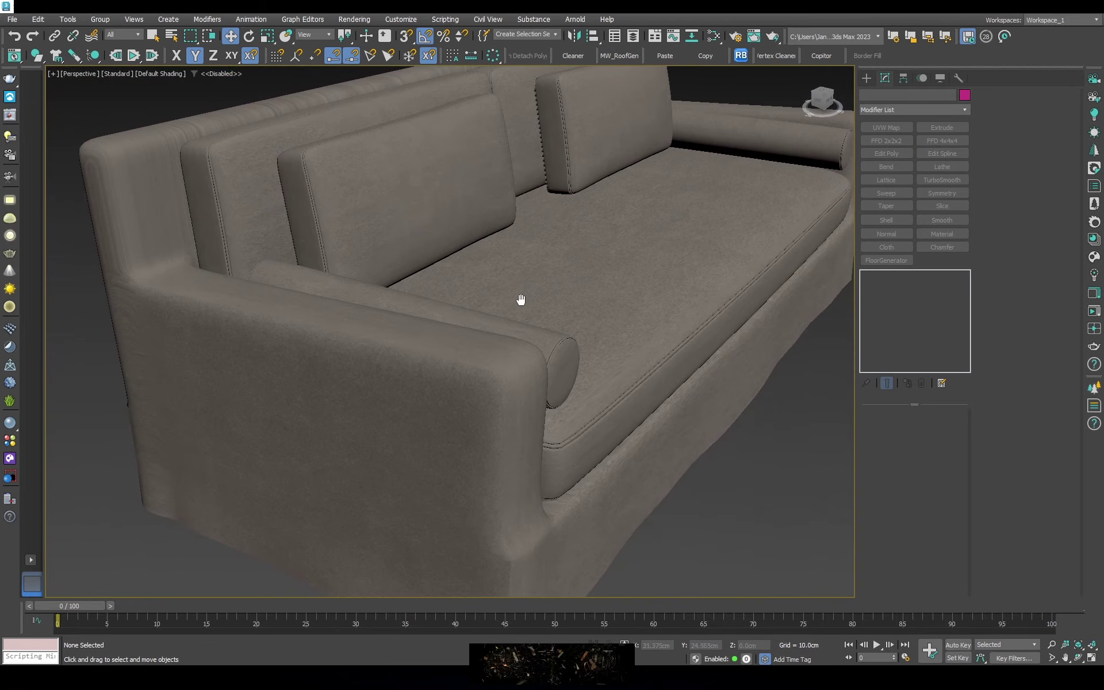
scroll(520, 301, "down", 2)
scroll(455, 224, "up", 3)
scroll(448, 414, "up", 2)
left_click(448, 414)
scroll(448, 414, "down", 3)
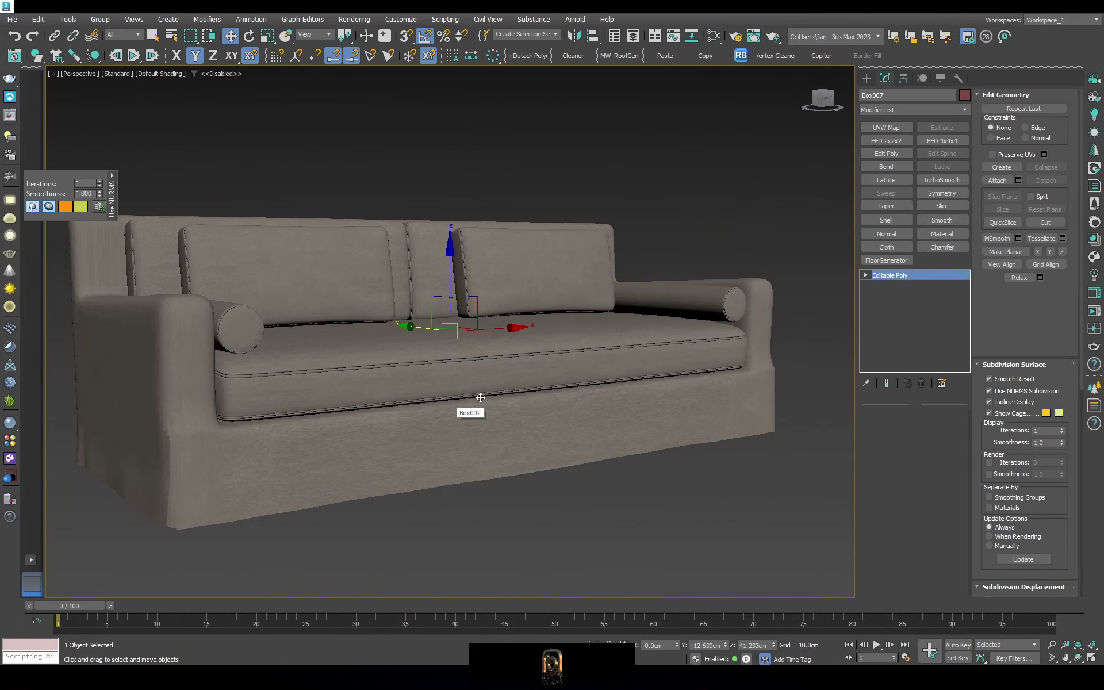
Give Box007 a UVW Map modifier with Box projection, 100 cm length and width
left_click(886, 128)
left_click(891, 479)
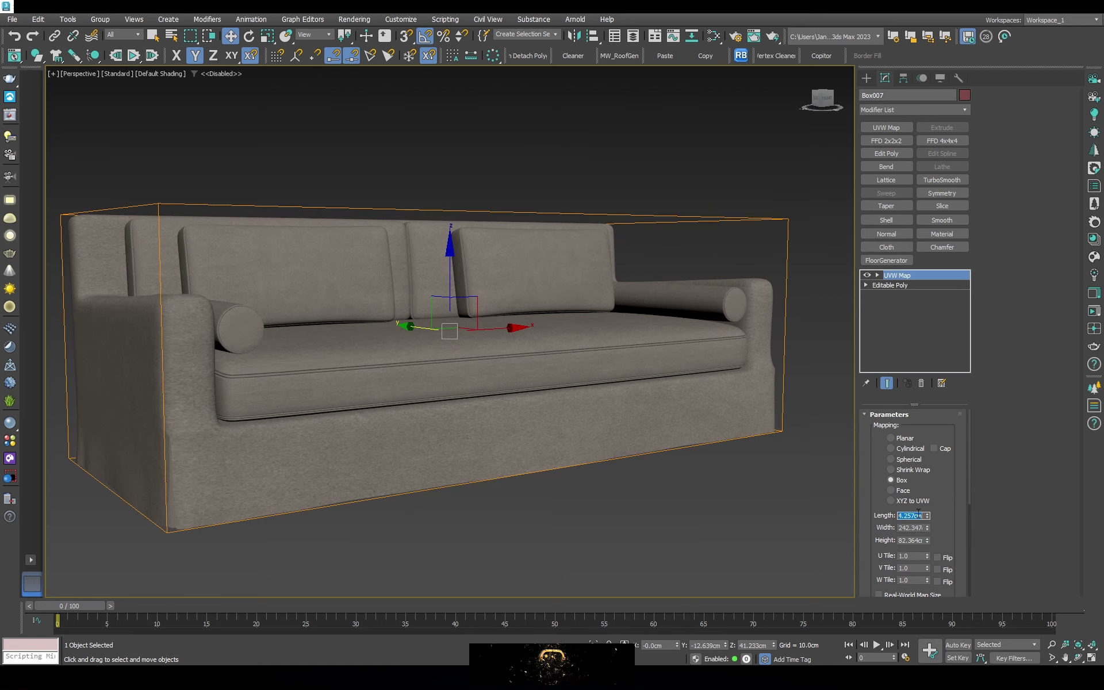
type("100")
key("Tab")
type("100")
key("Tab")
type("100")
key("Return")
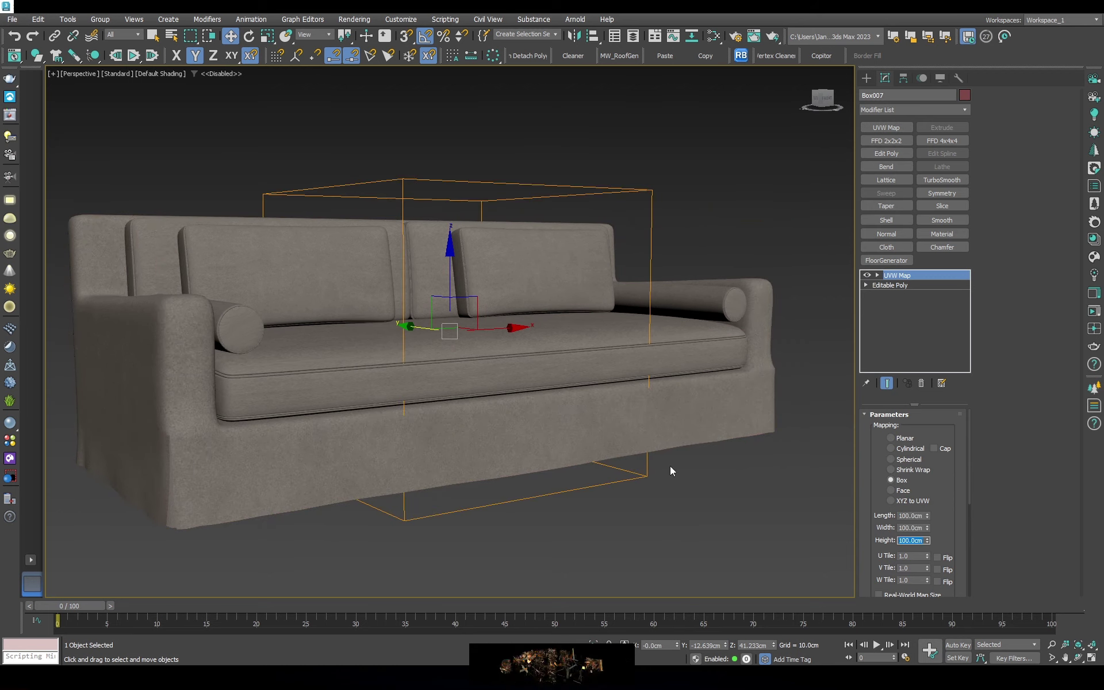
Try other UVW Map box sizes, then settle on 100 cm length, width and height
middle_click_drag(671, 471, 748, 483, "alt")
type("1")
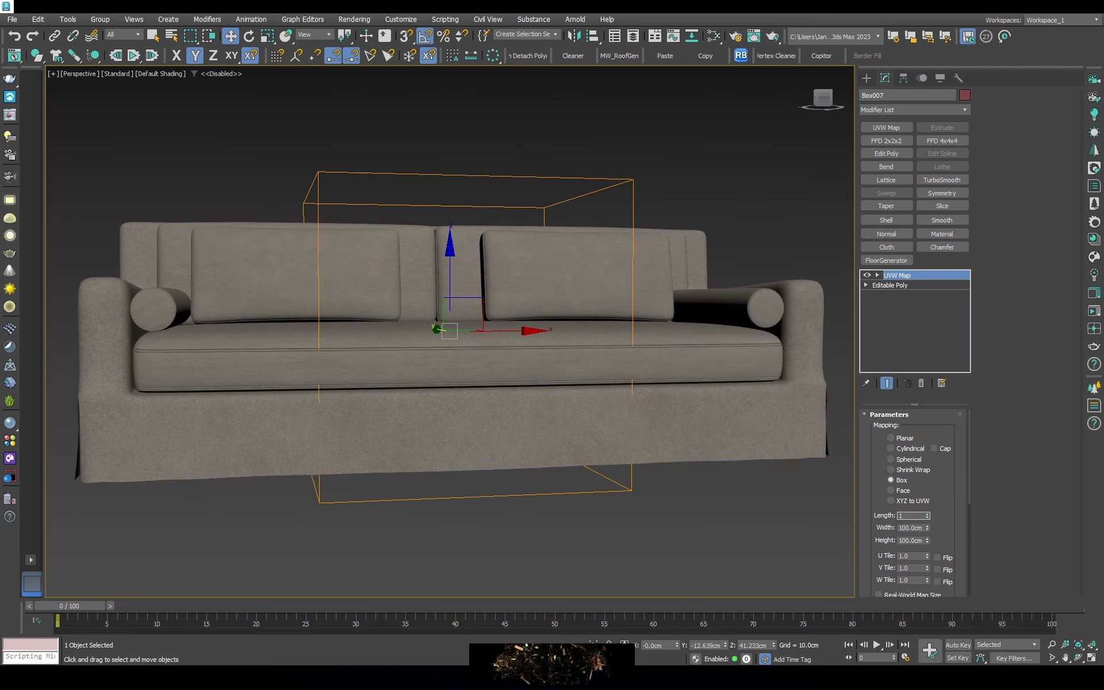
type("50")
key("Tab")
type("150")
key("Tab")
type("150")
key("Return")
type("1000")
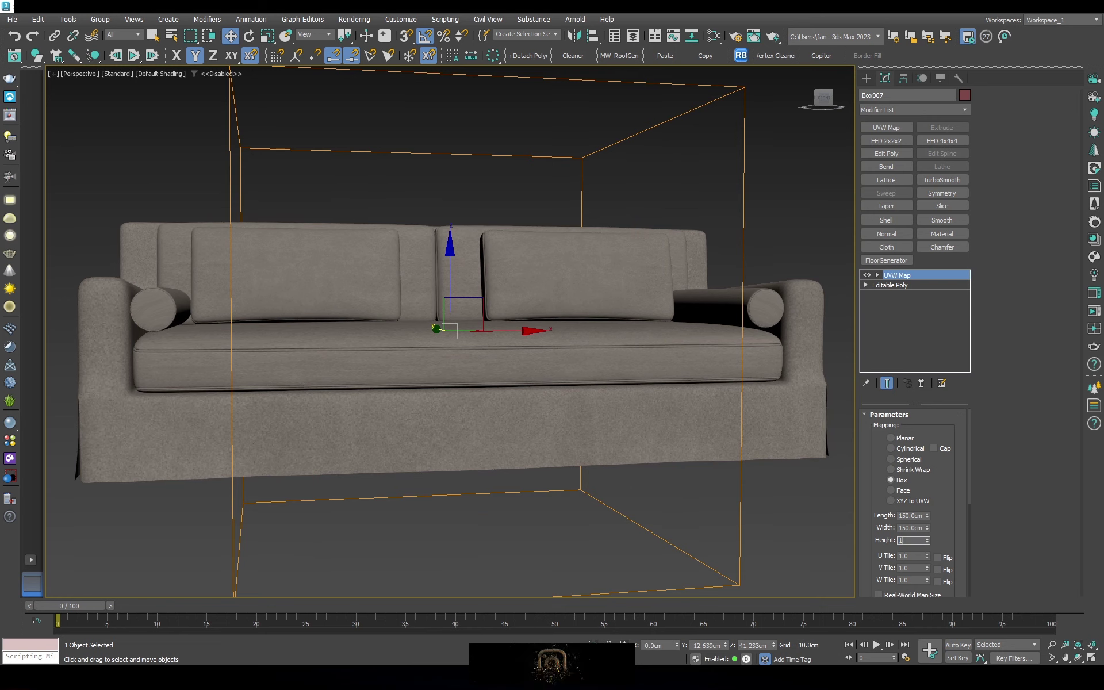
key("Return")
type("100.0cm")
key("Tab")
type("100")
key("Tab")
type("100")
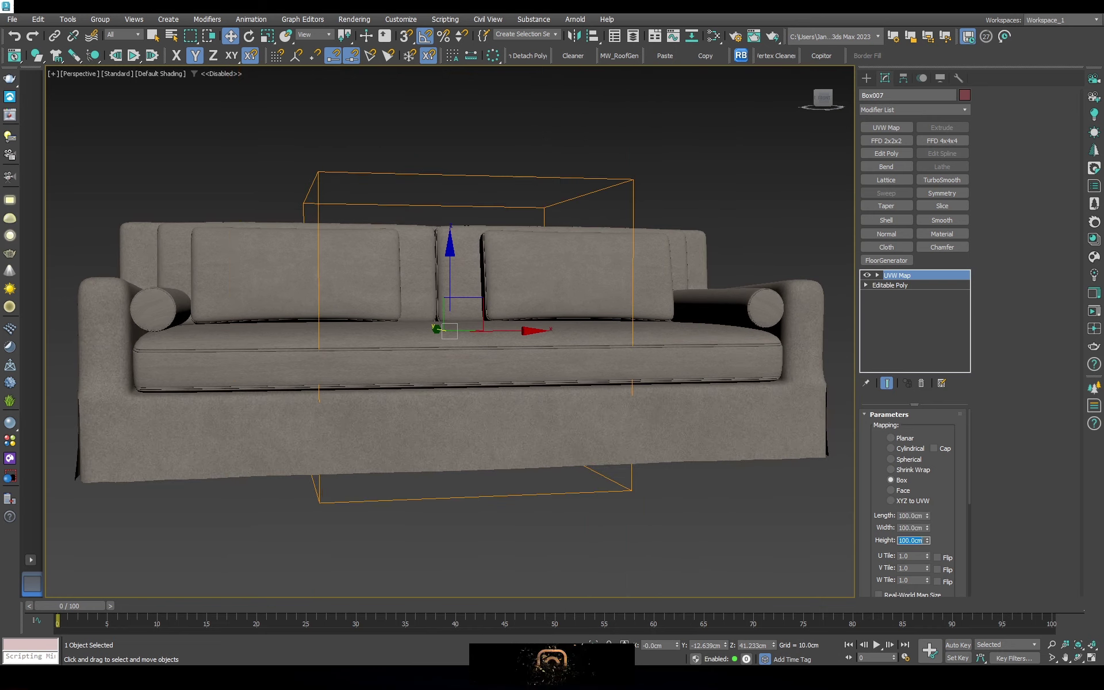
Inspect sofa pieces Box002, Box012 and Box009, then select and frame the whole sofa
middle_click_drag(632, 403, 748, 414, "alt")
left_click(593, 355)
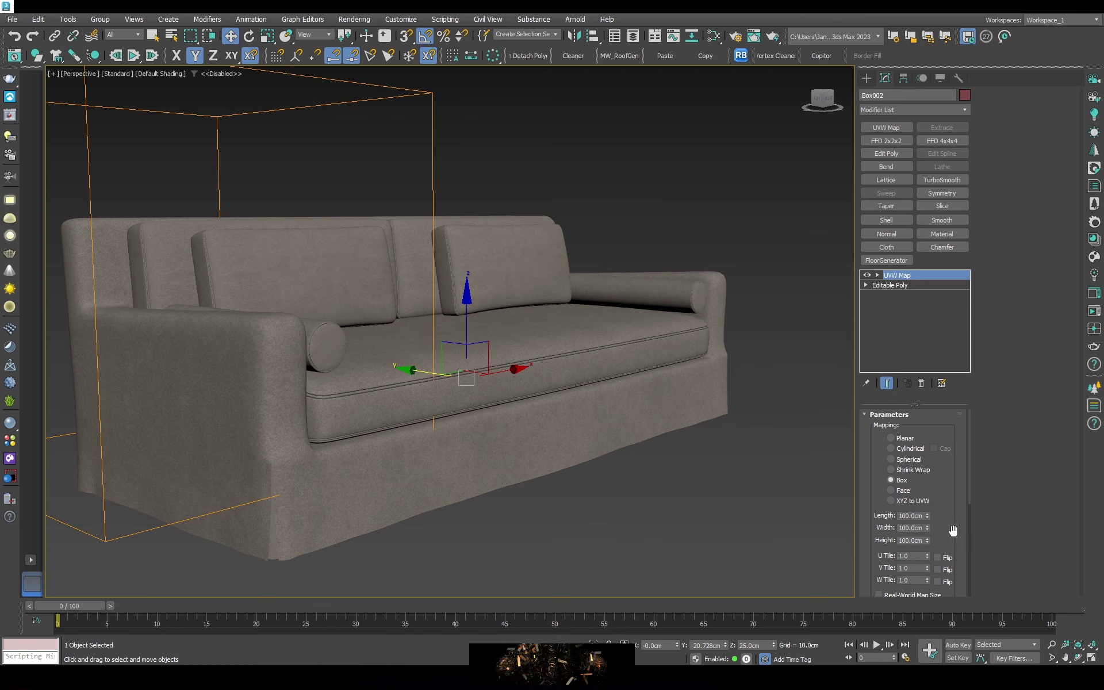
scroll(914, 489, "down", 3)
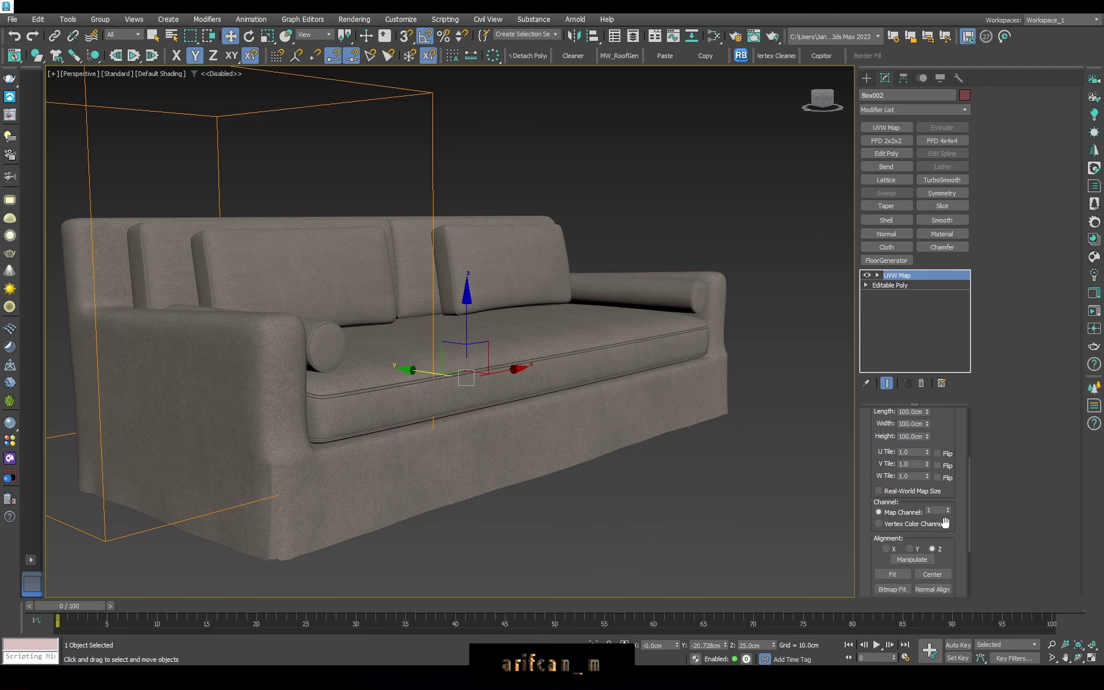
left_click(348, 277)
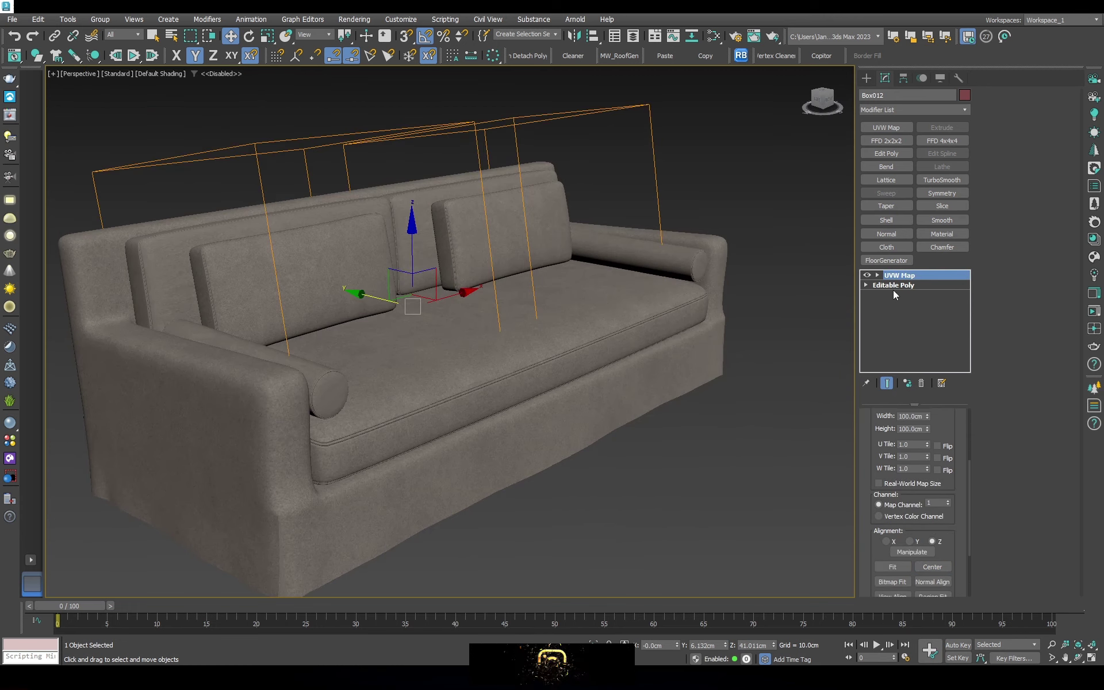
left_click(407, 211)
scroll(934, 551, "down", 3)
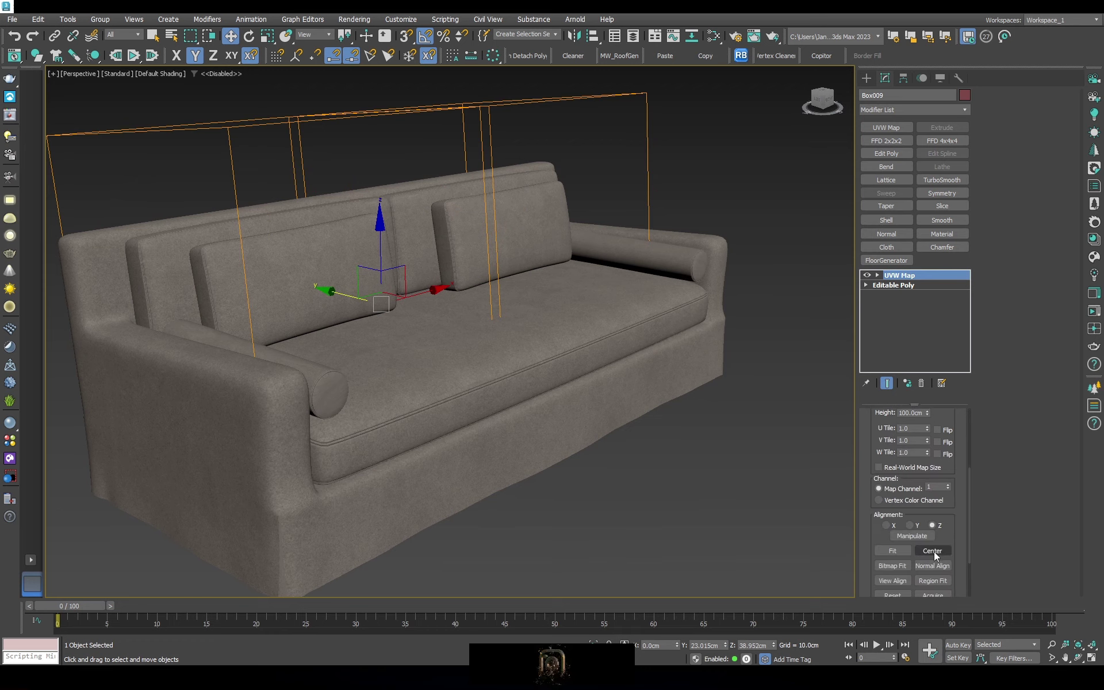
scroll(936, 492, "down", 3)
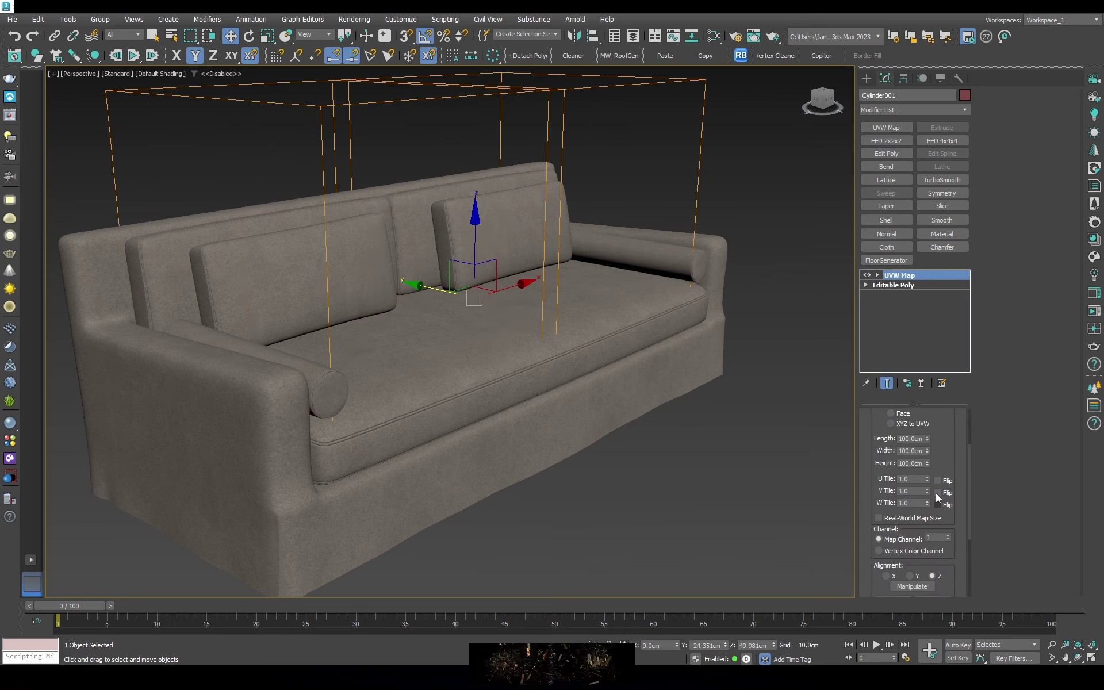
scroll(937, 492, "down", 3)
key("ctrl+a")
key("z")
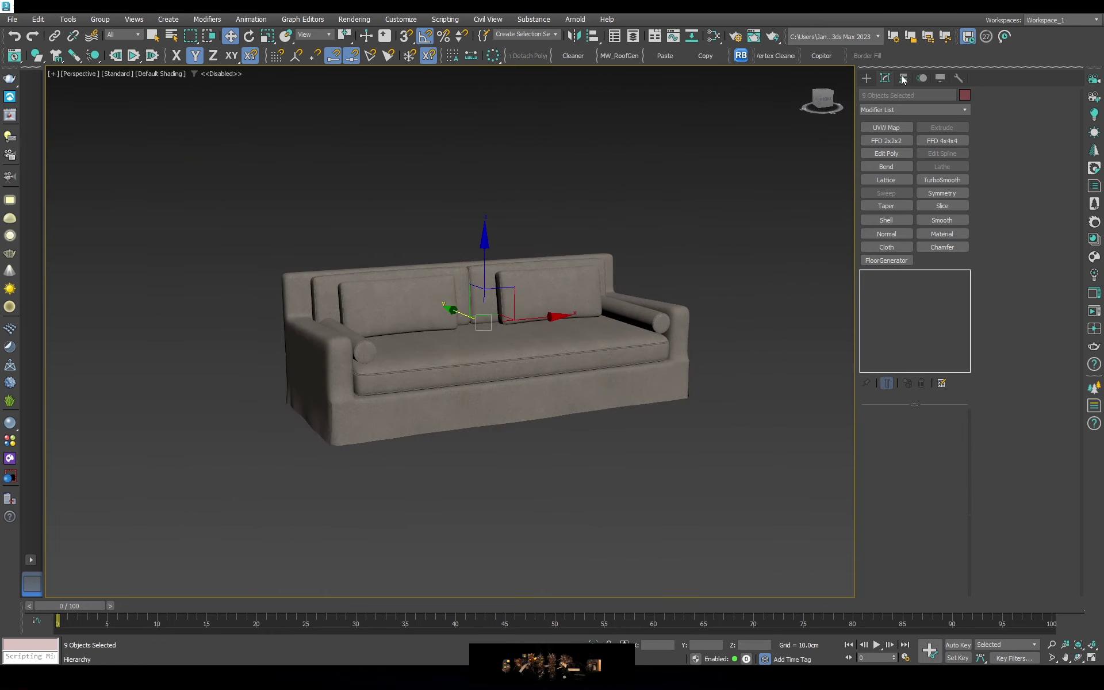
Turn off pivot-only editing and show edged faces on the sofa
left_click(903, 78)
left_click(906, 157)
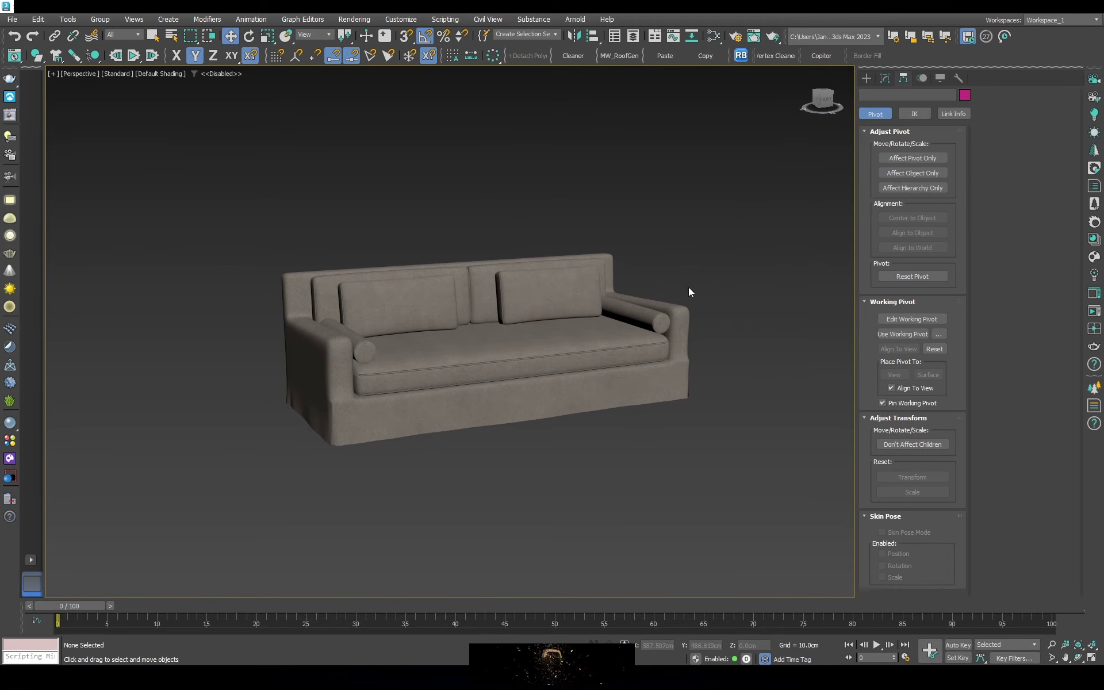
middle_click_drag(688, 288, 612, 250, "alt")
scroll(633, 305, "up", 5)
key("F4")
Drag Box007's UVW Map modifier onto Box008 and reopen the material editor
left_click(610, 323)
scroll(610, 323, "up", 3)
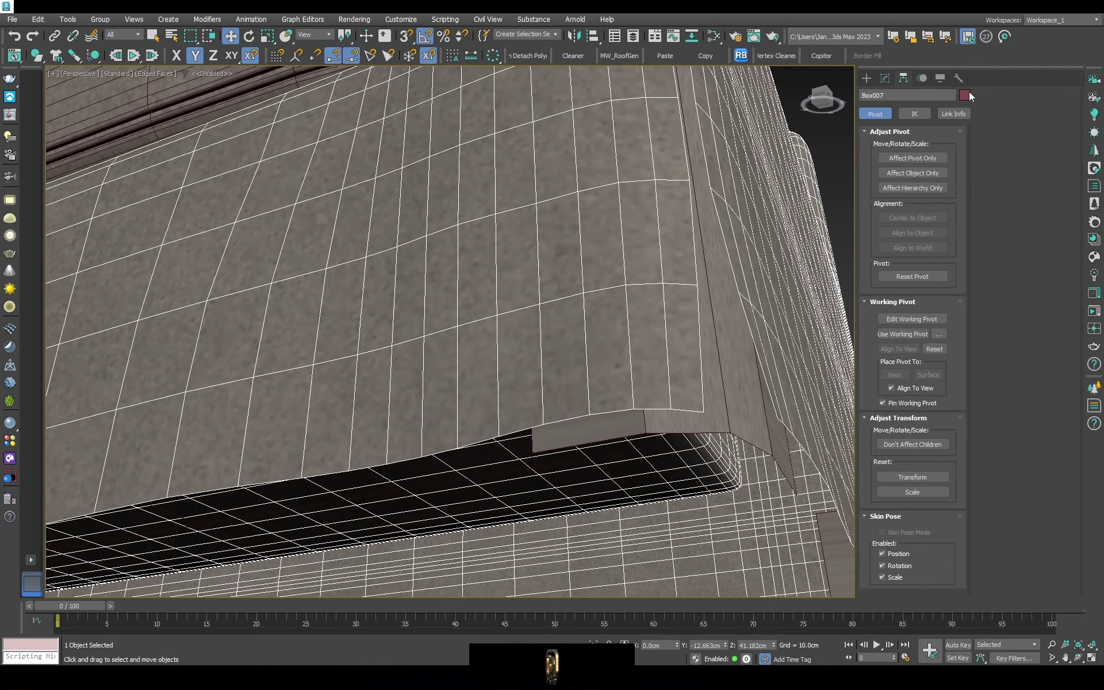
left_click(885, 78)
left_click(887, 127)
left_click_drag(897, 275, 719, 477)
left_click_drag(736, 402, 738, 404)
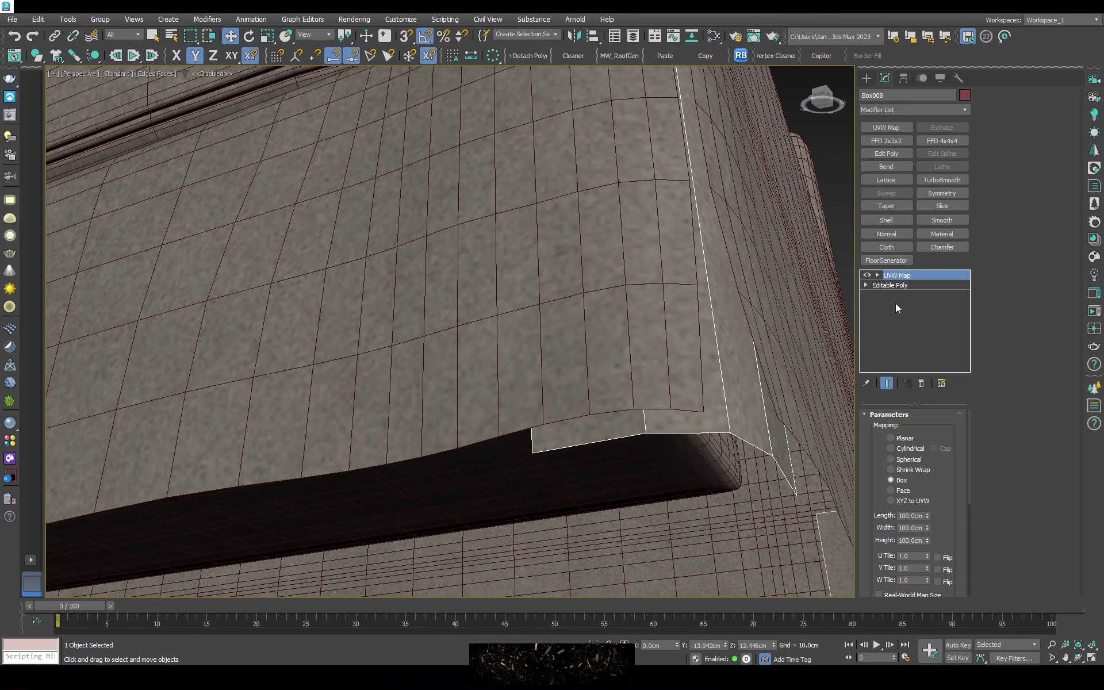
left_click(898, 287)
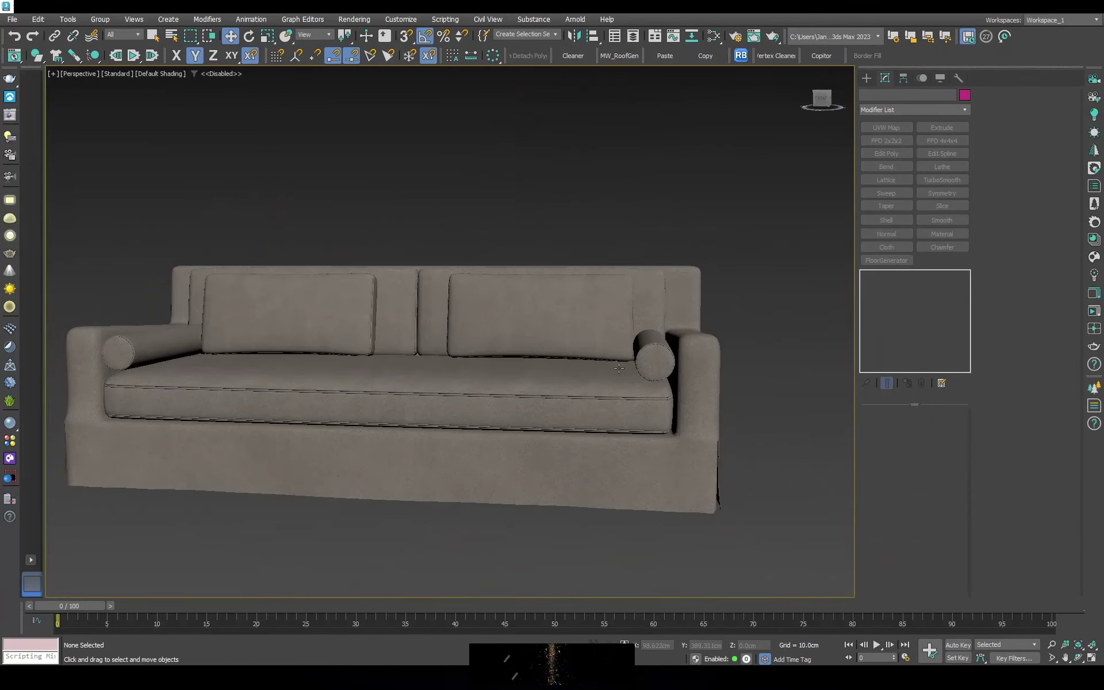
key("m")
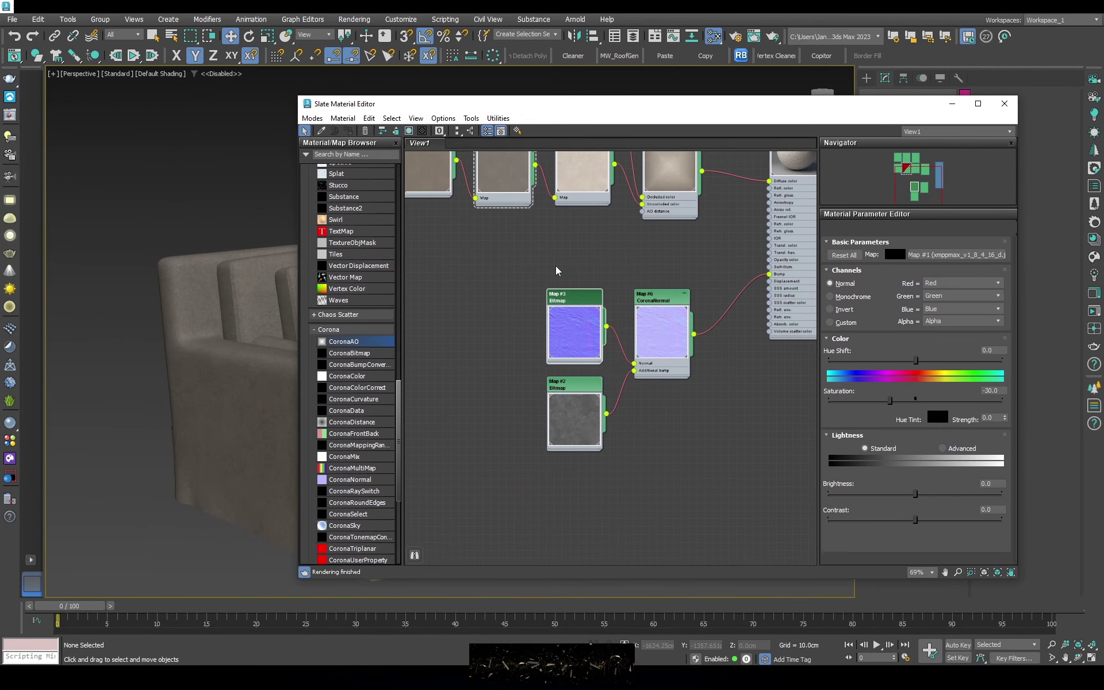
Open the Map #3 normal bitmap and set its U and V tiling to 0.5
double_click(574, 322)
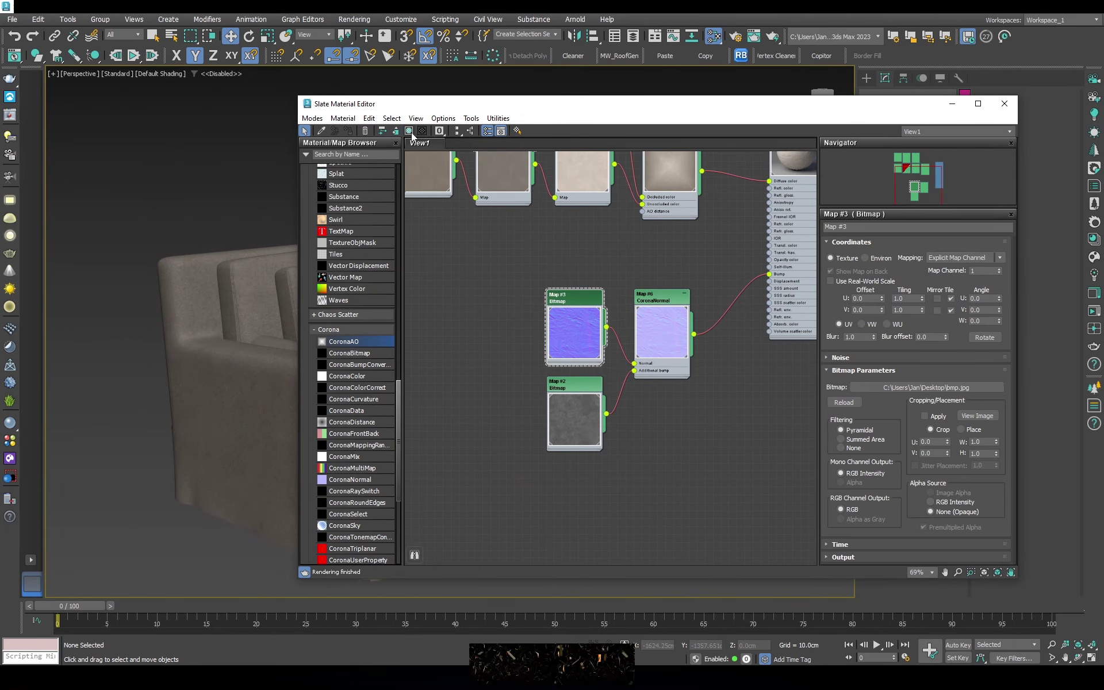
left_click(408, 130)
mouse_move(683, 110)
left_mouse_down()
mouse_move(601, 337)
mouse_move(675, 108)
left_mouse_up()
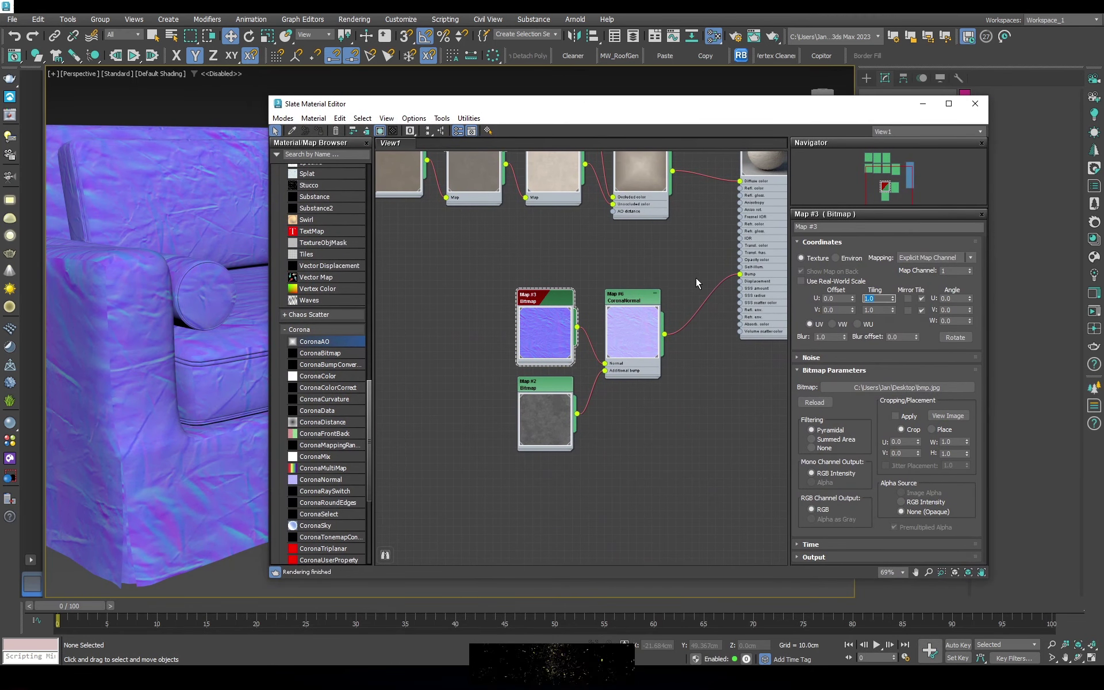
type("0.5")
key("Tab")
type("0.5")
key("Return")
scroll(178, 289, "down", 5)
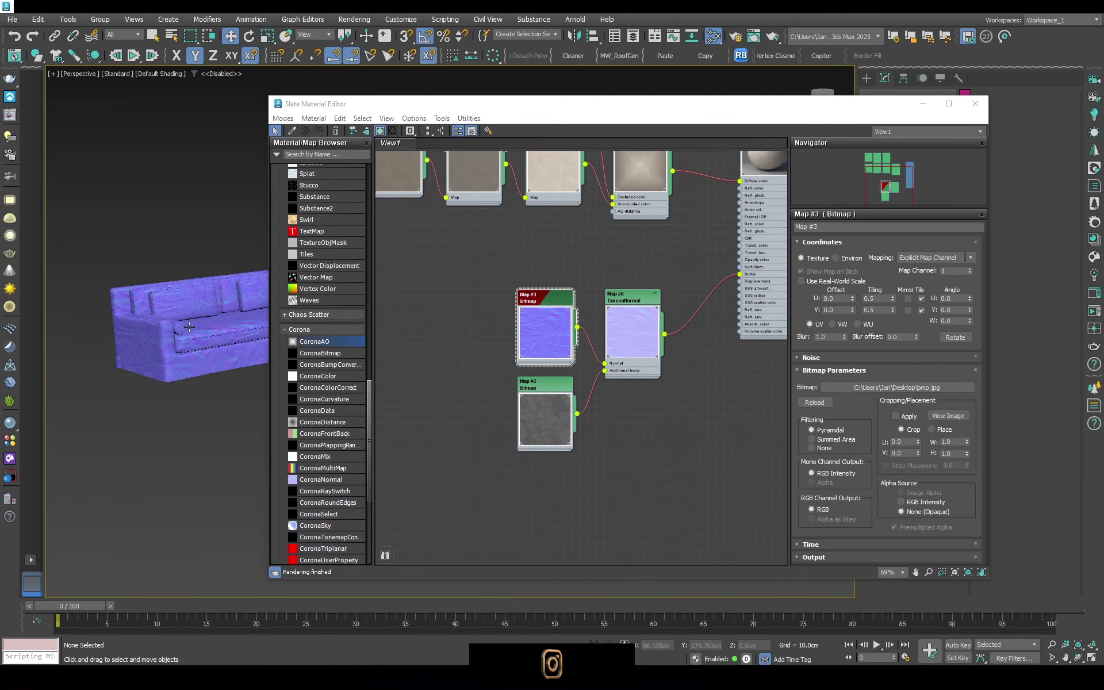
scroll(190, 345, "up", 2)
scroll(222, 345, "up", 3)
scroll(188, 356, "up", 2)
middle_click_drag(188, 356, 259, 351, "alt")
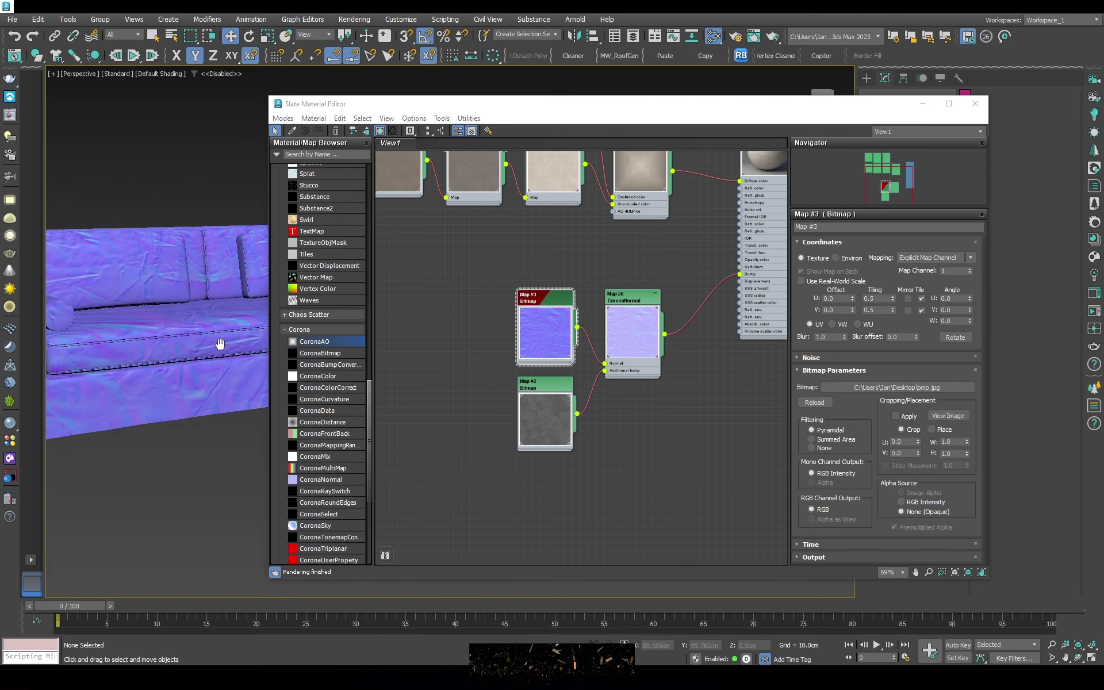
Change the normal map's U and V tiling to 0.7
left_click(878, 298)
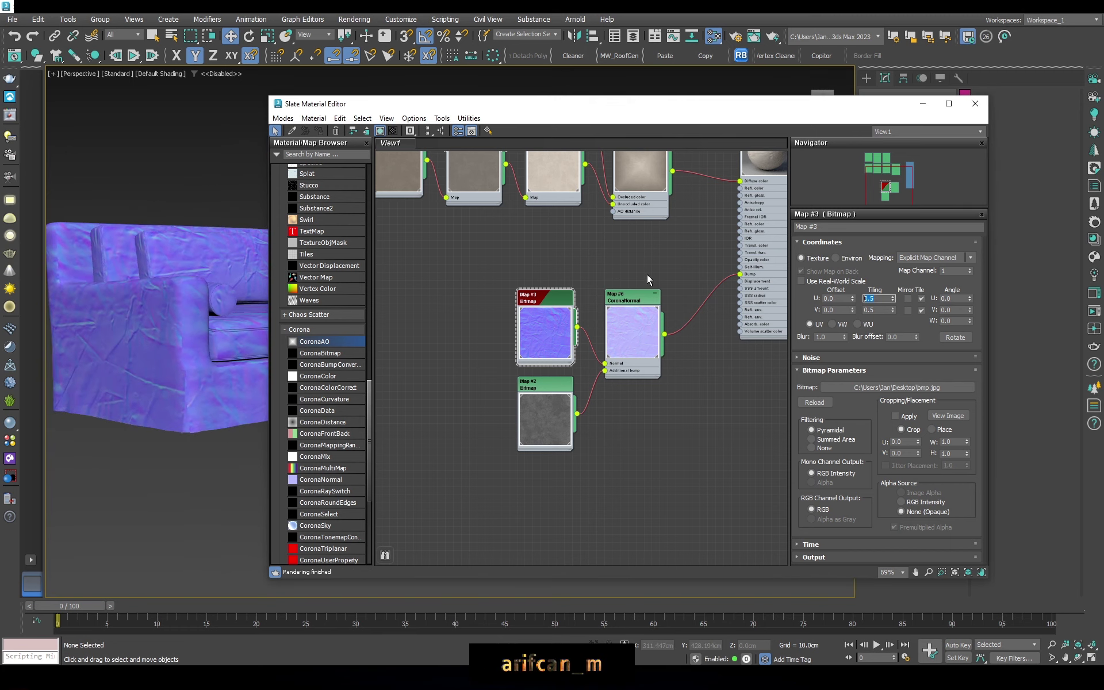
type("7")
key("Tab")
type(".7")
key("Return")
middle_click_drag(225, 279, 207, 300, "alt")
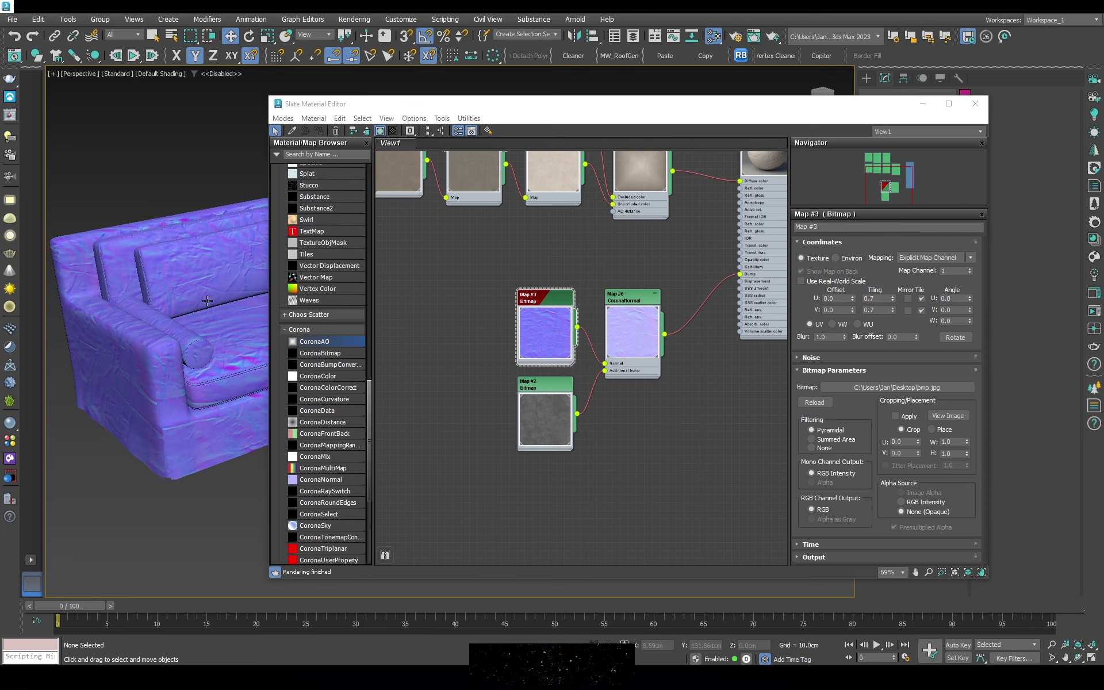
double_click(557, 380)
scroll(184, 357, "up", 5)
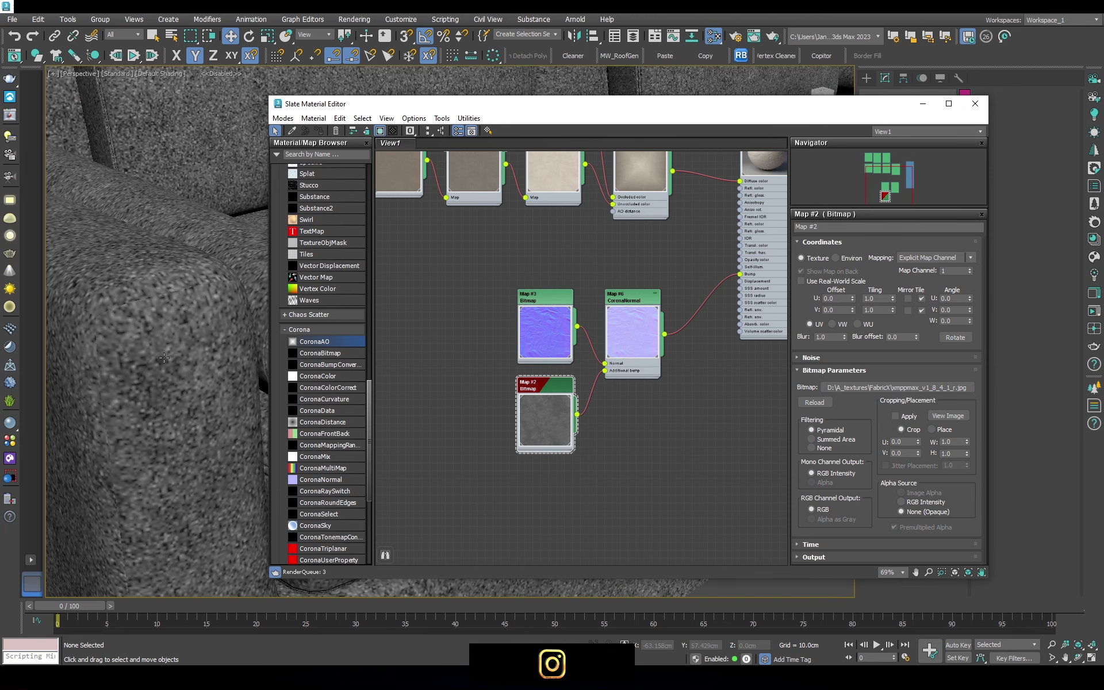
middle_click_drag(184, 357, 229, 349)
Close the editor, frame the sofa in Top view, and start a Plane primitive
key("m")
key("z")
key("t")
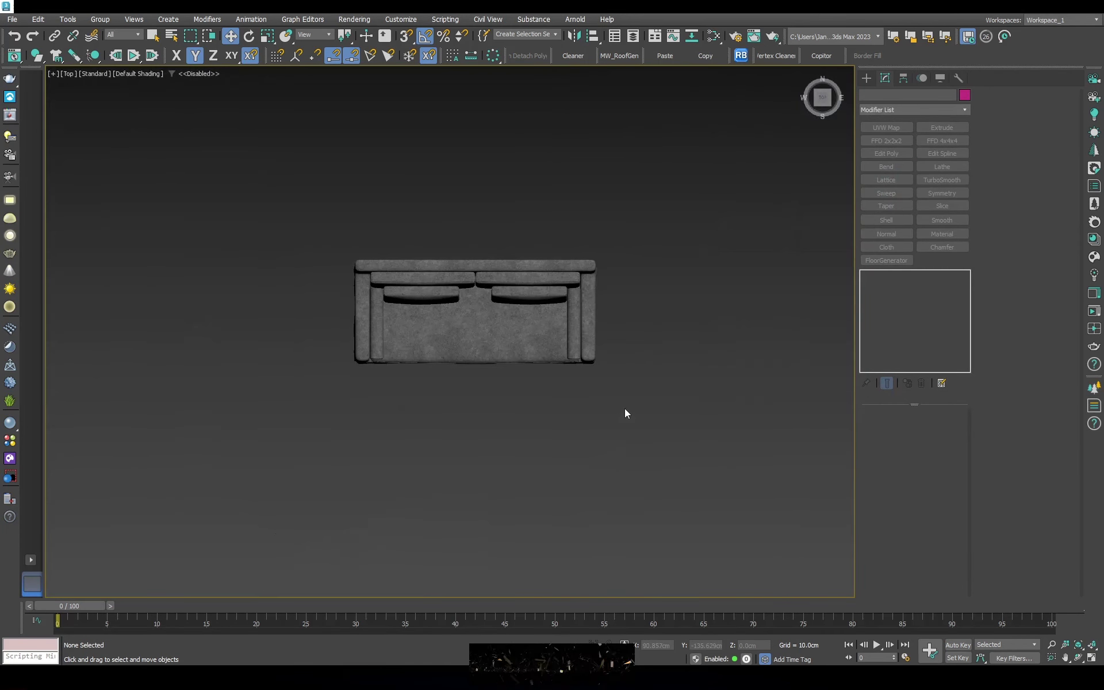
left_click(869, 78)
left_click(937, 212)
Draw a floor plane around the sofa and zero its X and Y position
left_click_drag(245, 157, 681, 419)
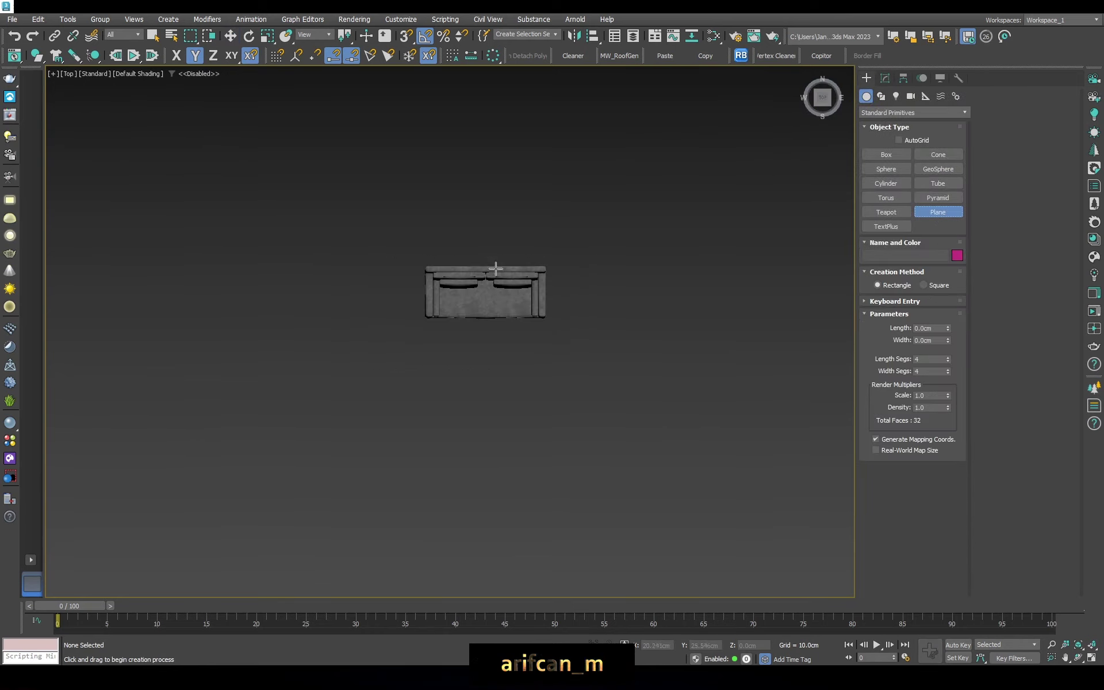
right_click(740, 419)
left_click_drag(356, 216, 610, 396)
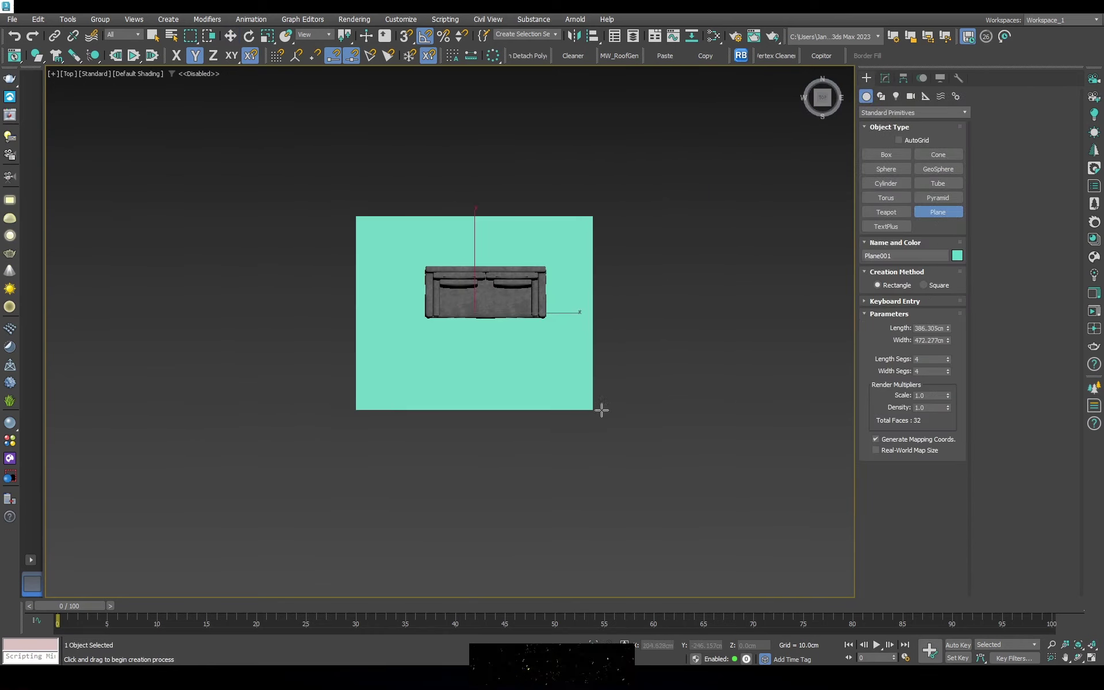
key("w")
right_click(677, 646)
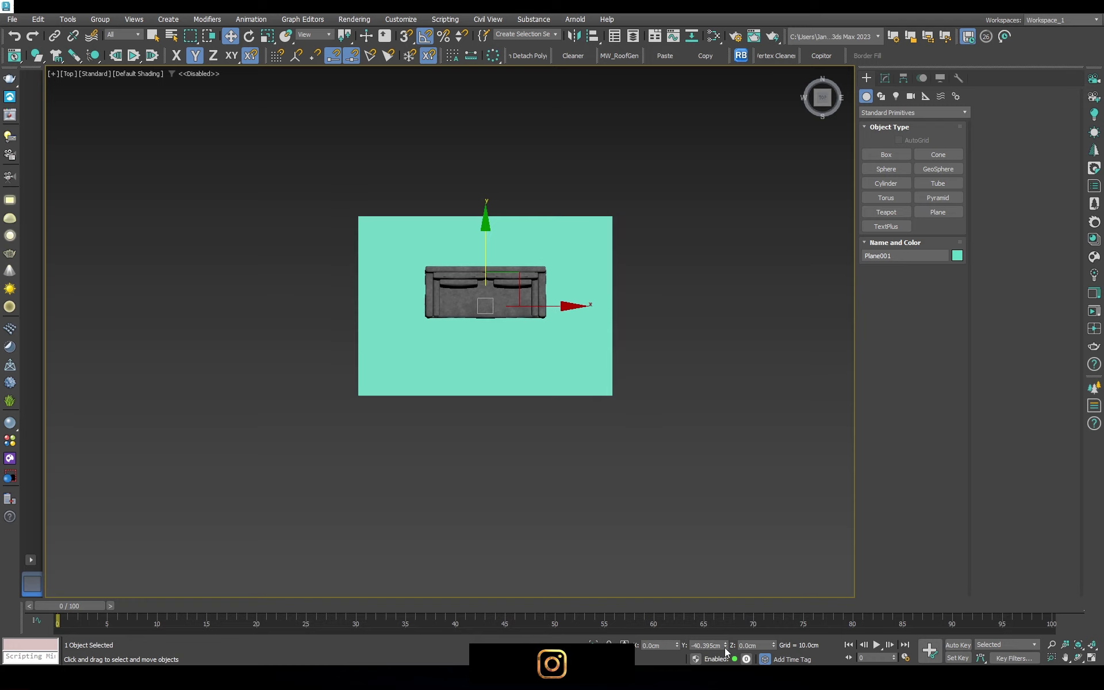
right_click(725, 645)
Reduce the plane to a single segment and convert it to Editable Poly
left_click(885, 77)
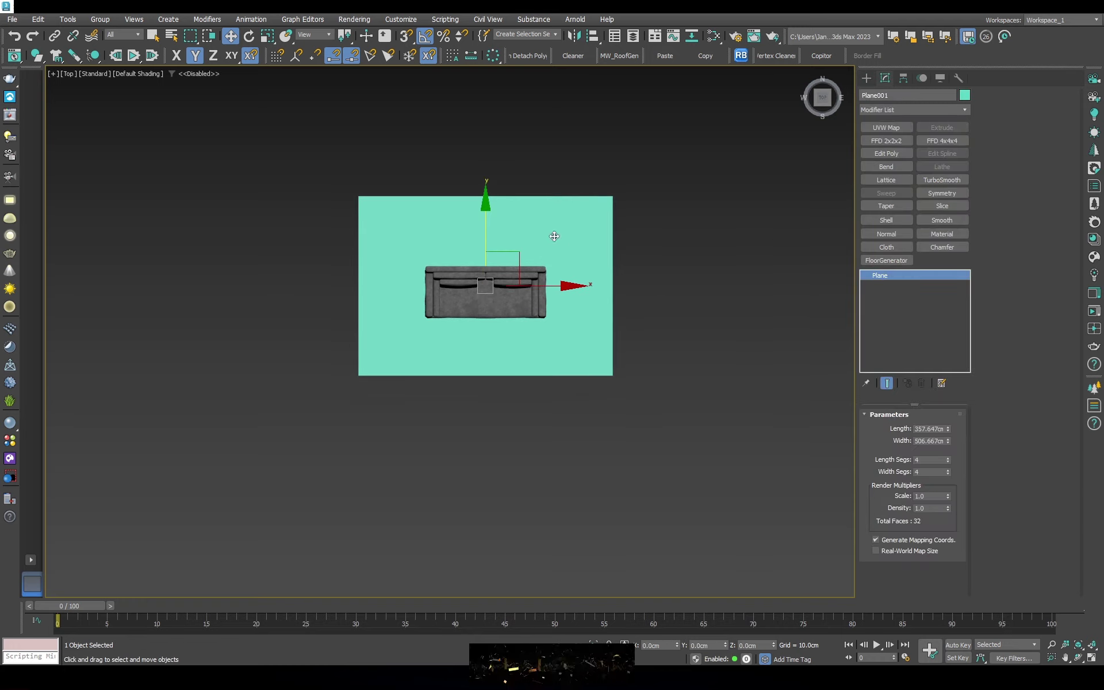
right_click(658, 333)
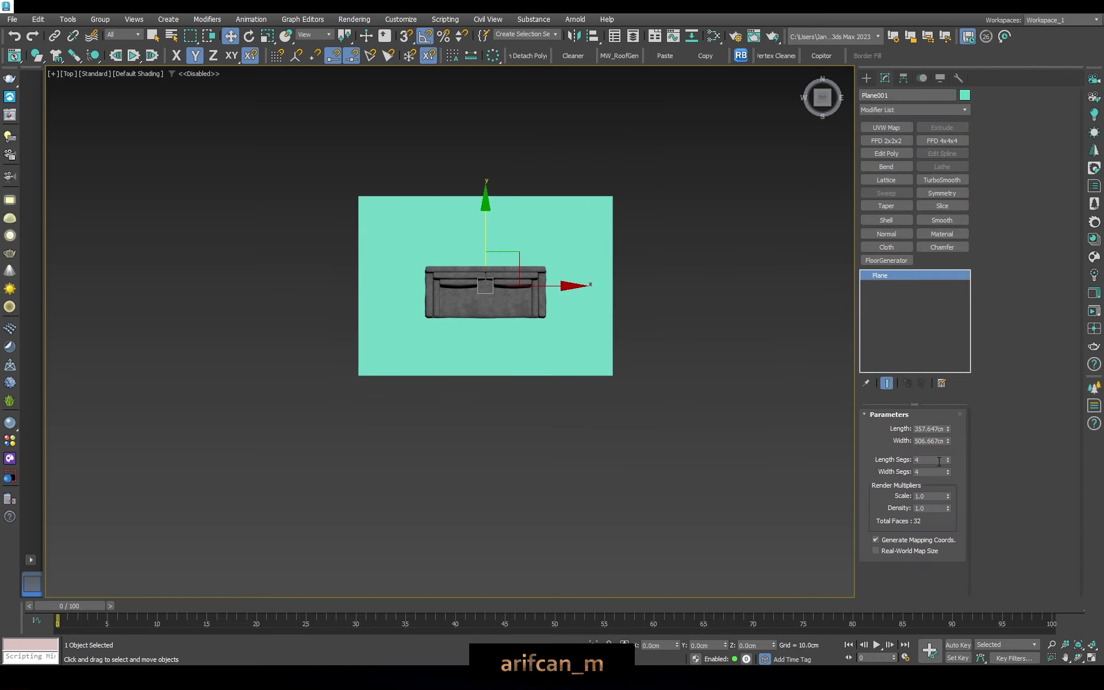
right_click(592, 298)
left_click(734, 456)
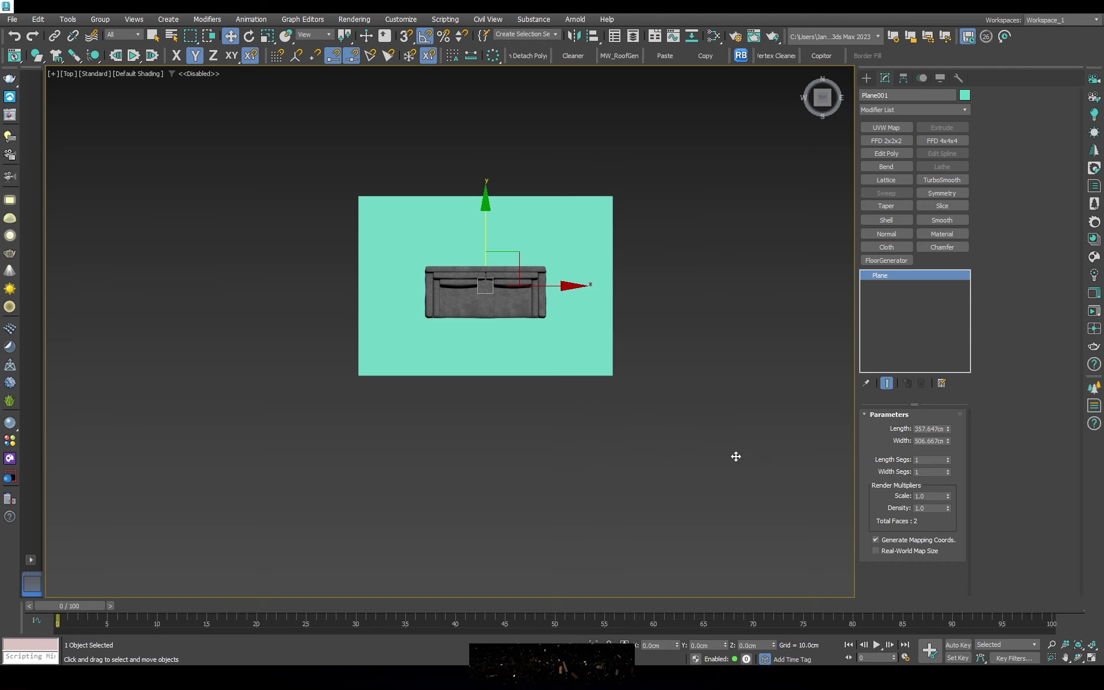
Widen the plane's back edge and Shift-drag it up into a back wall
key("2")
left_click_drag(705, 290, 132, 295)
key("r")
left_click_drag(585, 294, 633, 291)
key("w")
middle_click_drag(633, 290, 477, 353, "alt")
left_click_drag(477, 353, 476, 190, "shift")
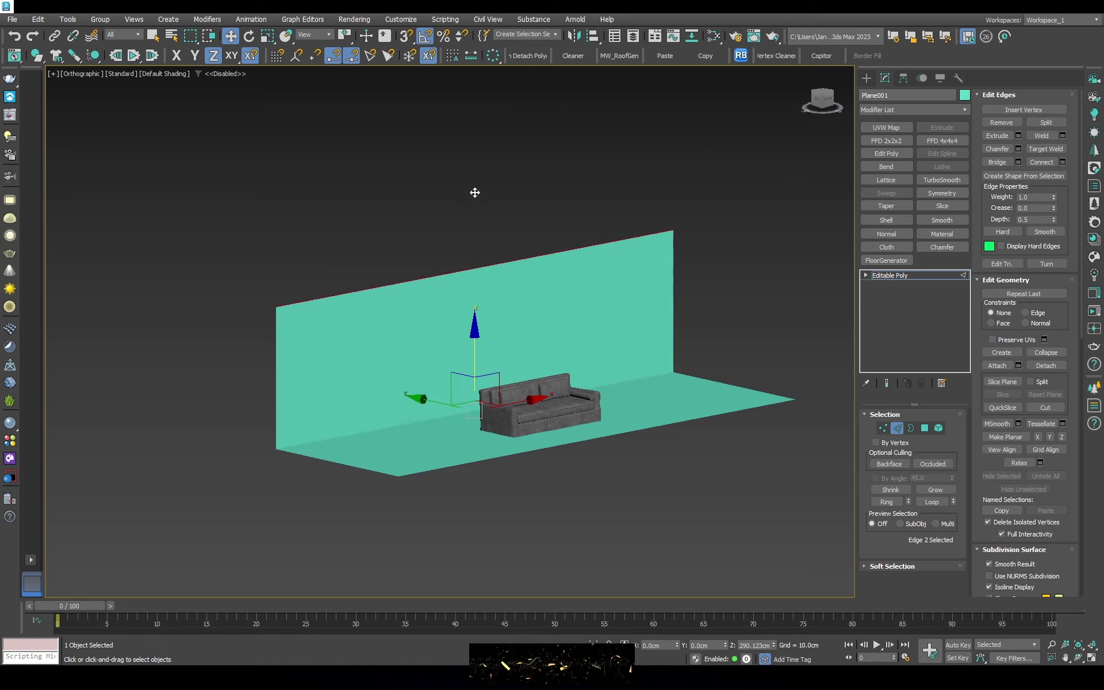
Chamfer the floor-to-wall edge with extra segments for a rounded corner
key("F3")
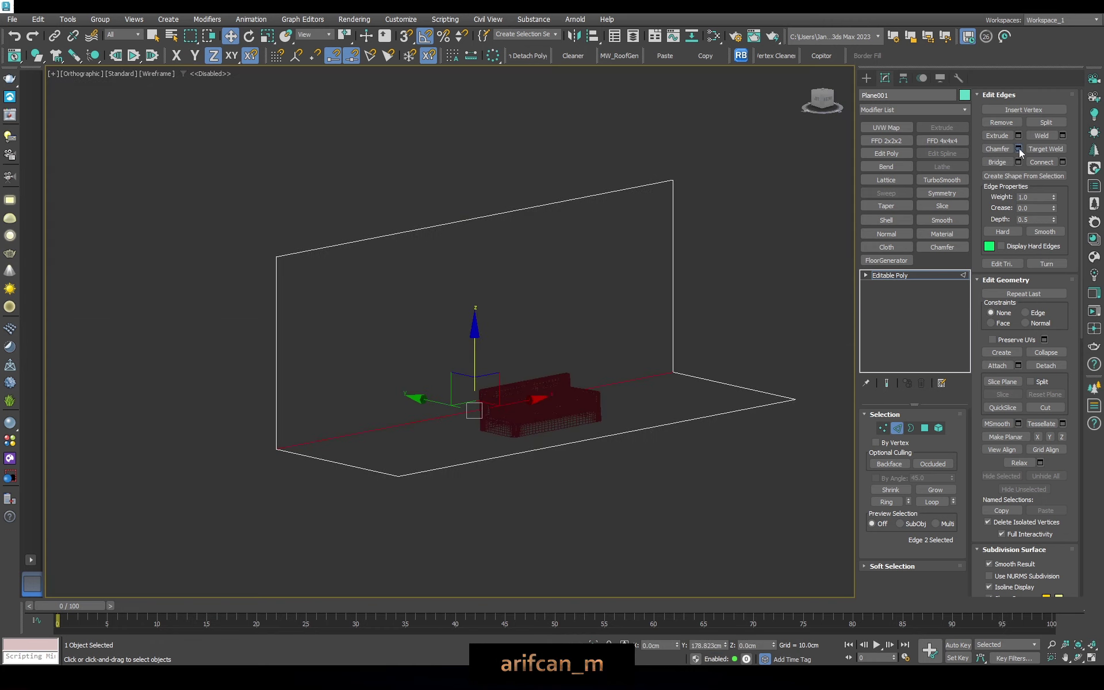
left_click(1019, 149)
left_click_drag(468, 279, 466, 303)
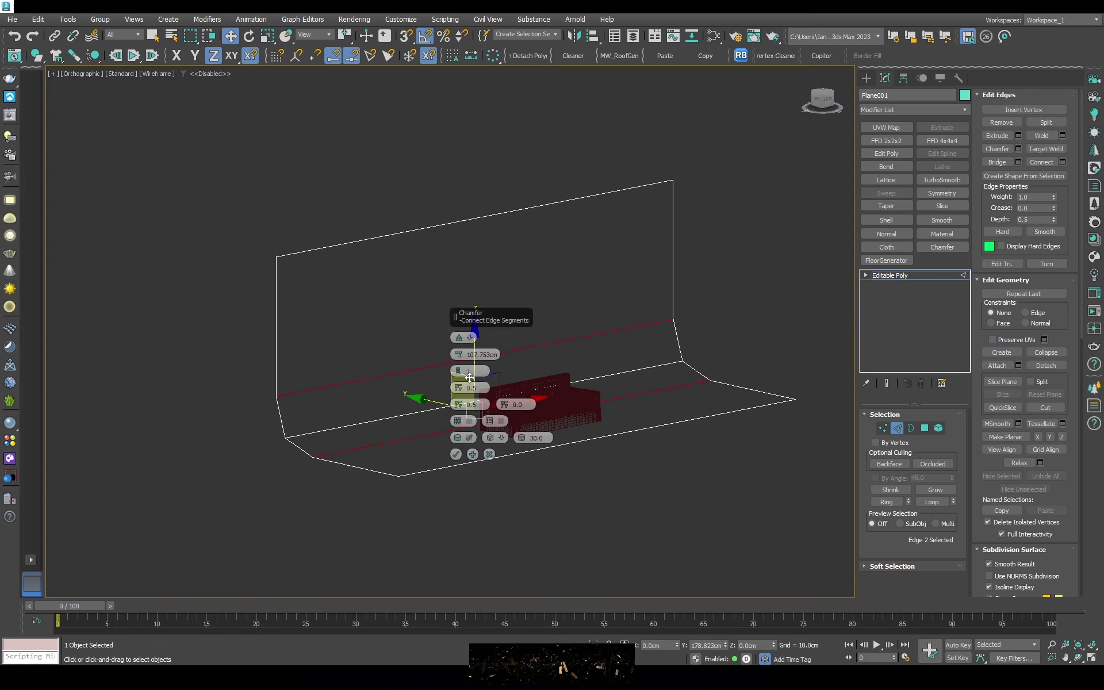
left_click_drag(470, 377, 470, 362)
left_click(456, 455)
left_click(923, 274)
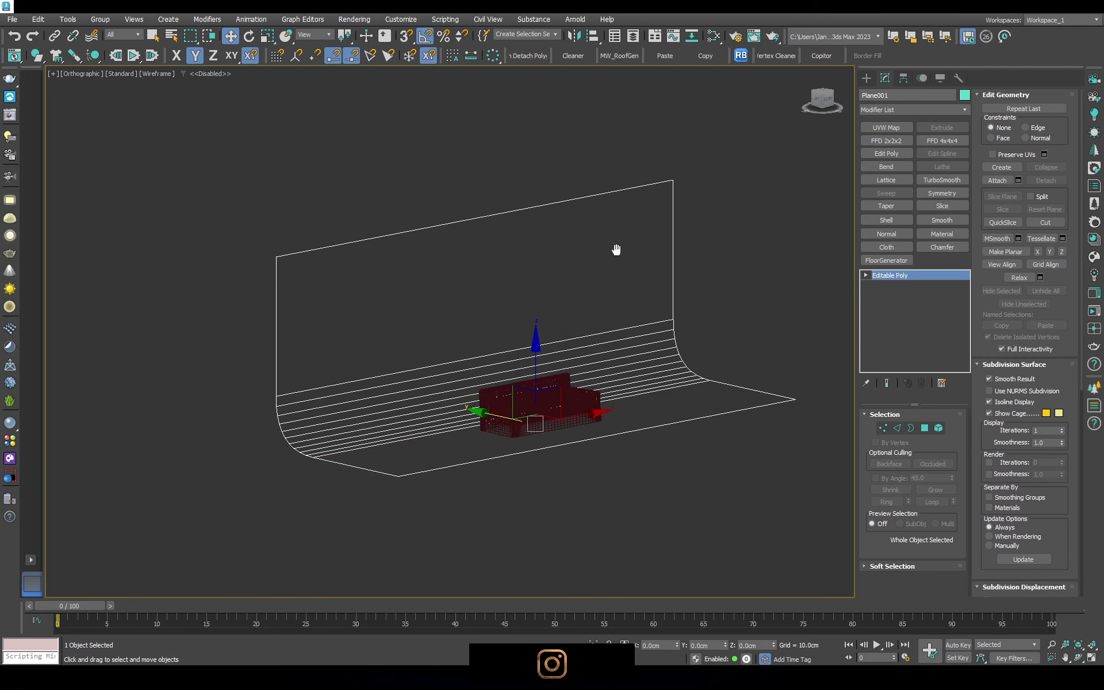
Create a CoronaLegacyMtl in Slate with a white diffuse colour, then close the editor
key("m")
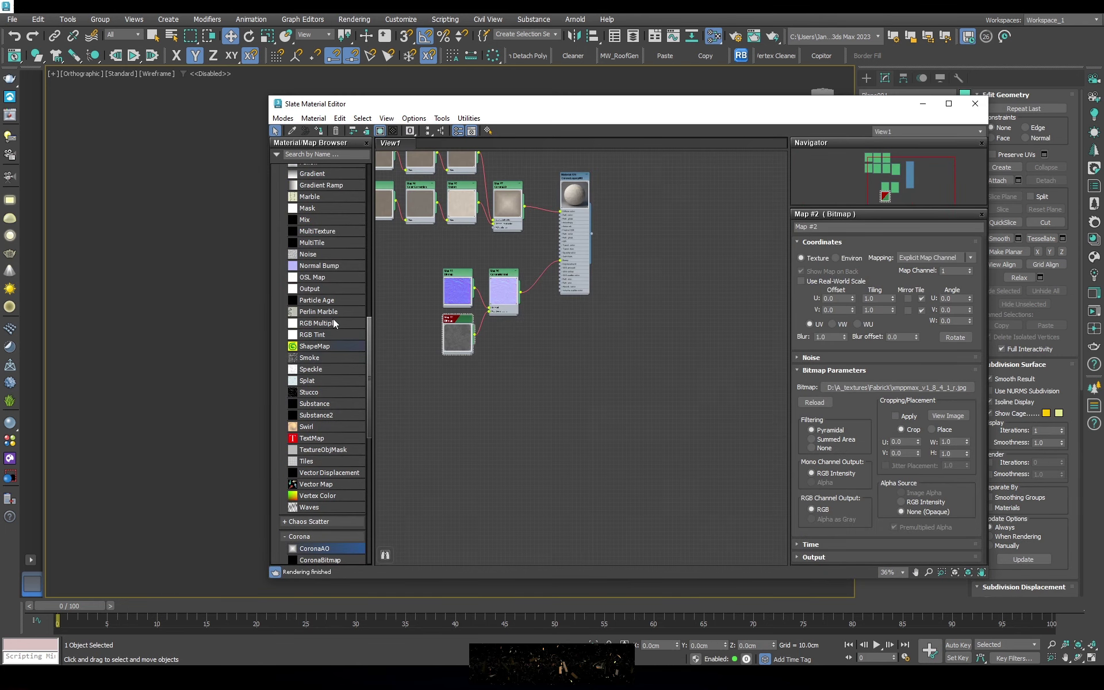
scroll(333, 299, "up", 10)
left_click_drag(567, 400, 562, 397)
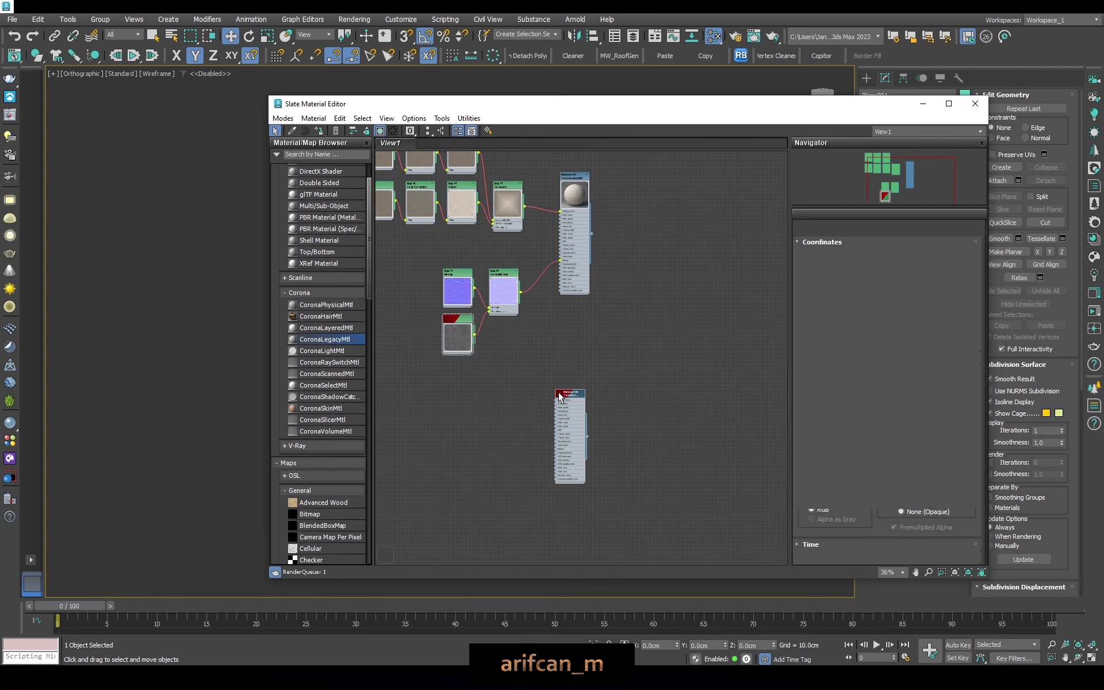
right_click(574, 401)
left_click(574, 409)
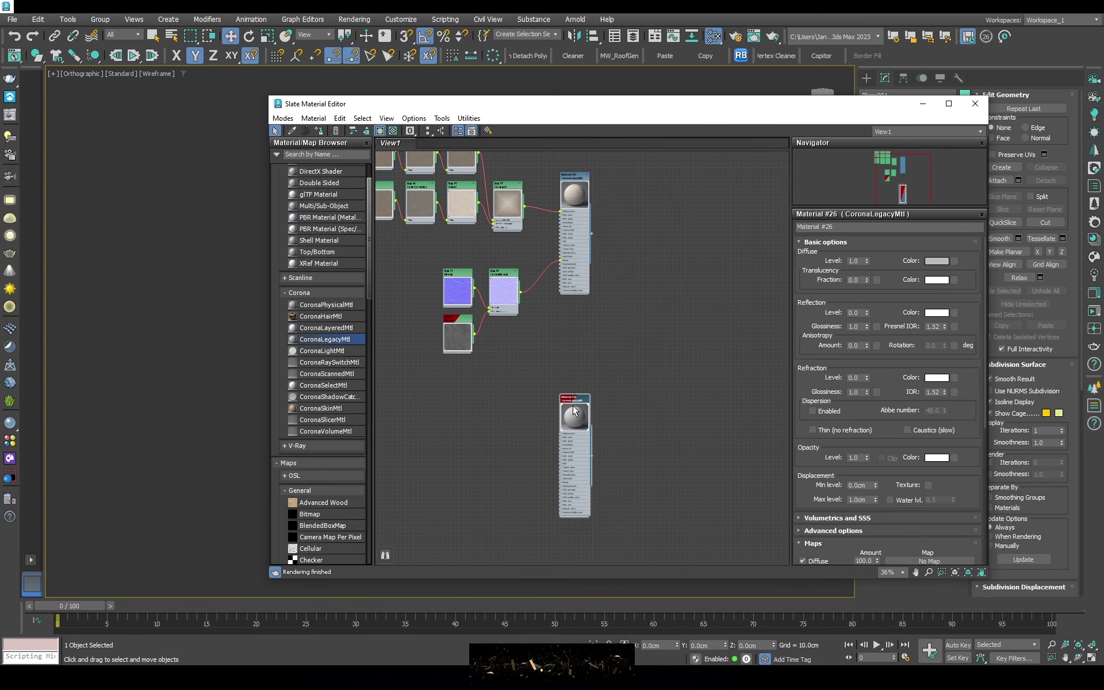
left_click(944, 261)
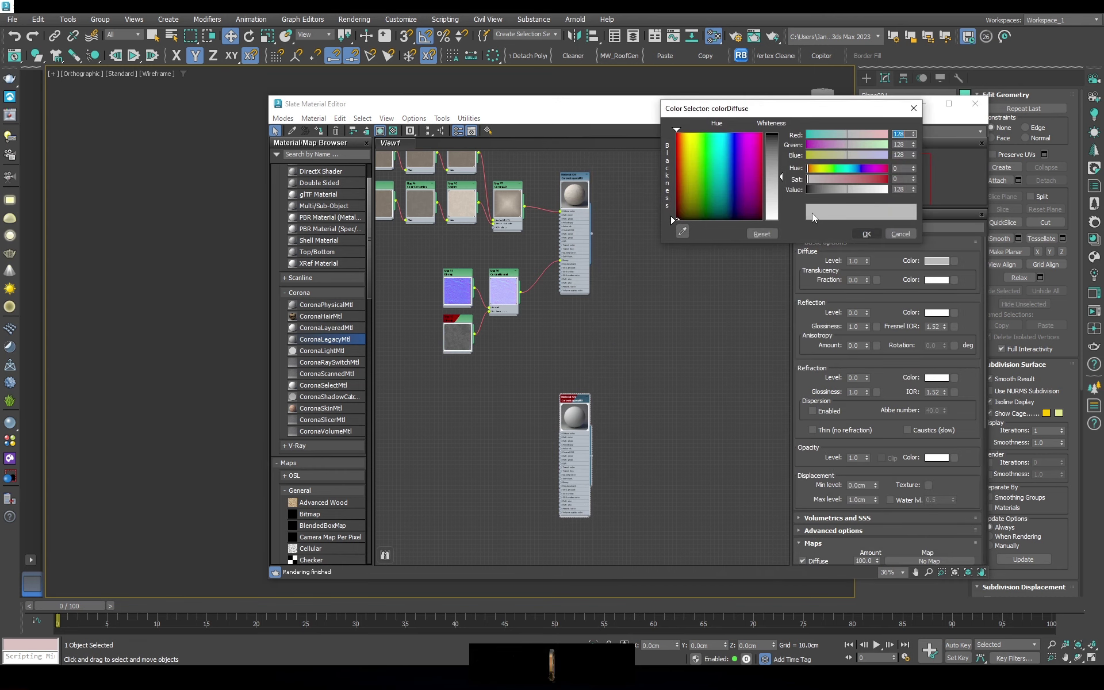
left_click(779, 217)
left_click(867, 233)
type("0.5")
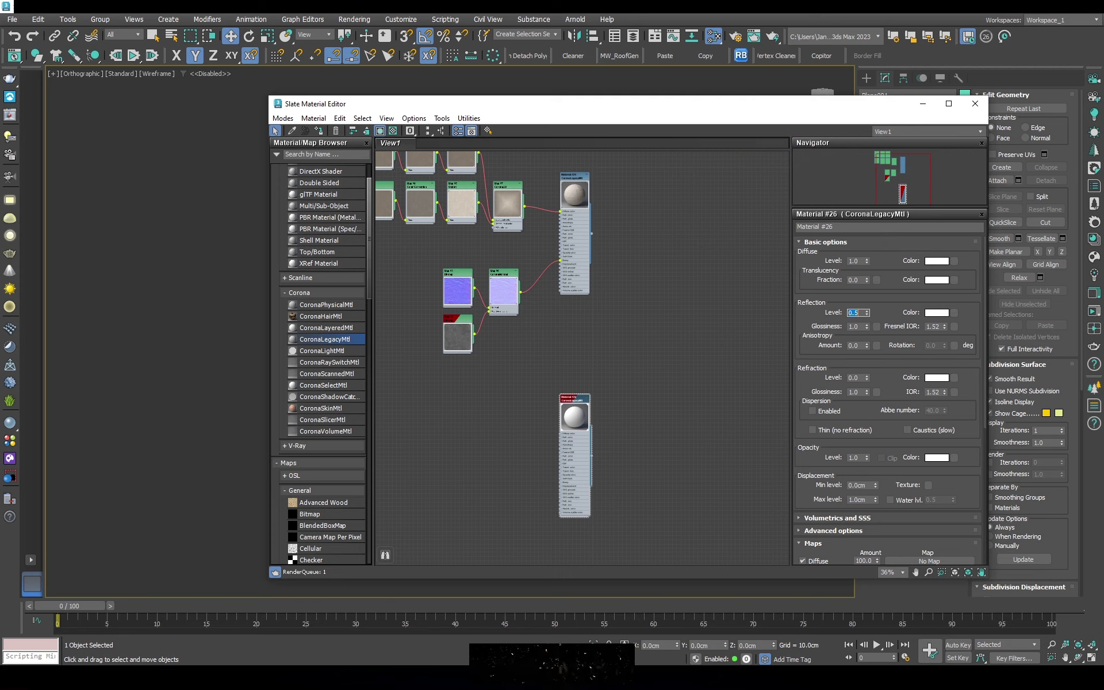
left_click(975, 103)
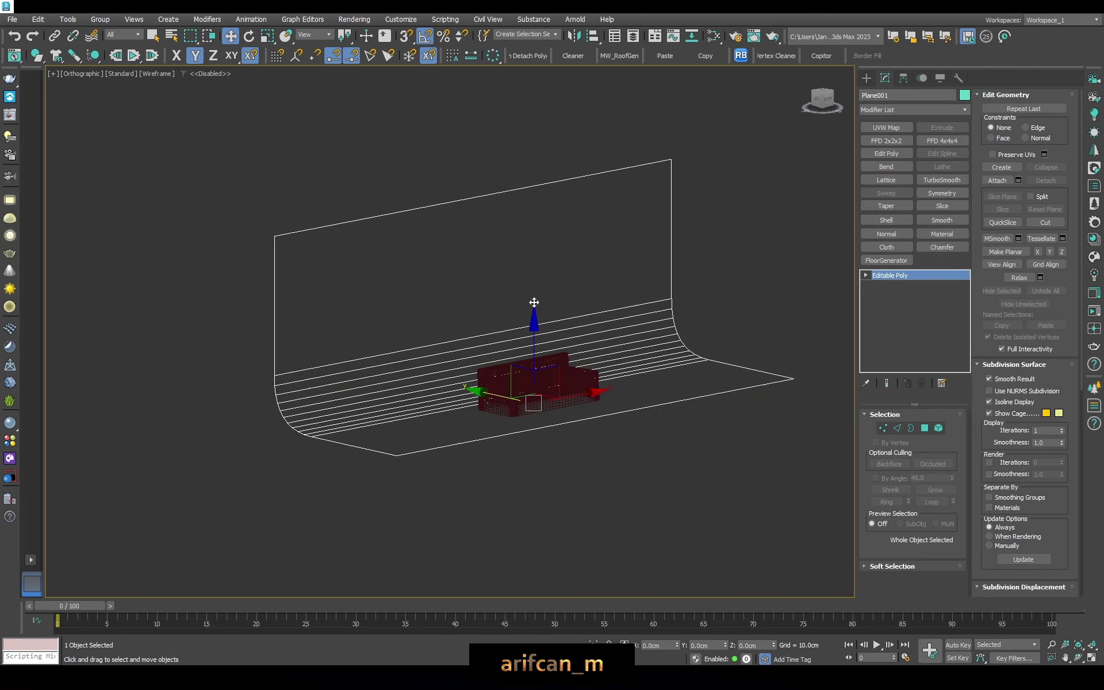
mouse_move(518, 288)
middle_mouse_down("alt")
mouse_move(517, 322)
mouse_move(484, 313)
middle_mouse_up("alt")
In the Top view, move Corona Camera001's target onto the sofa
key("t")
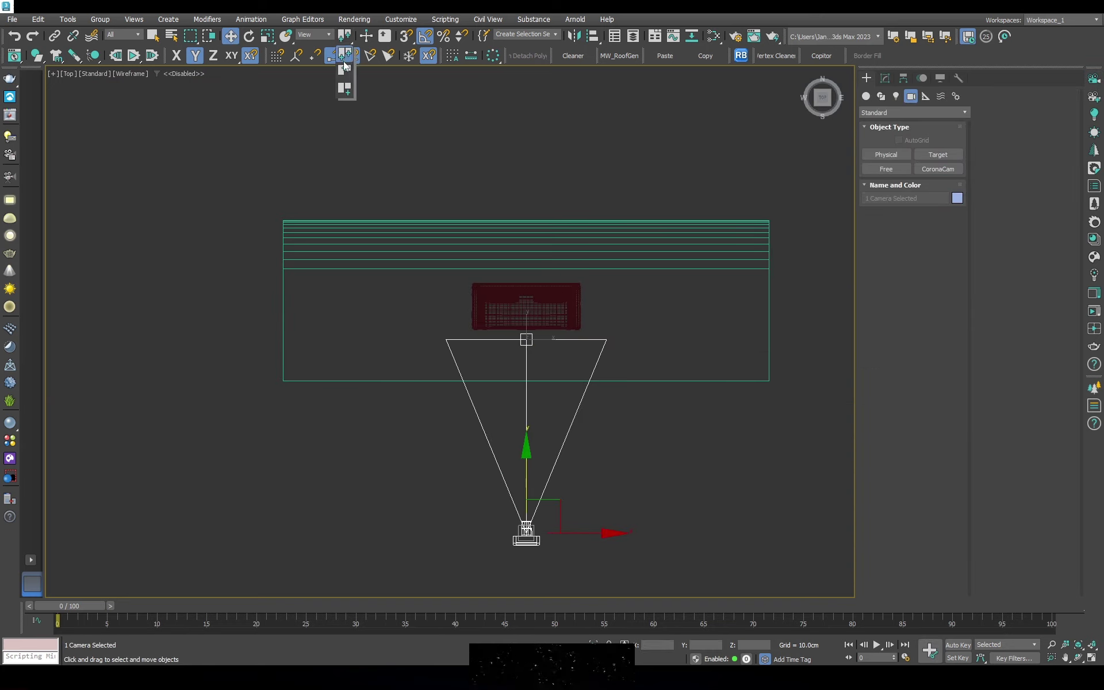
left_click(637, 441)
left_click(527, 426)
left_click_drag(525, 402, 526, 375)
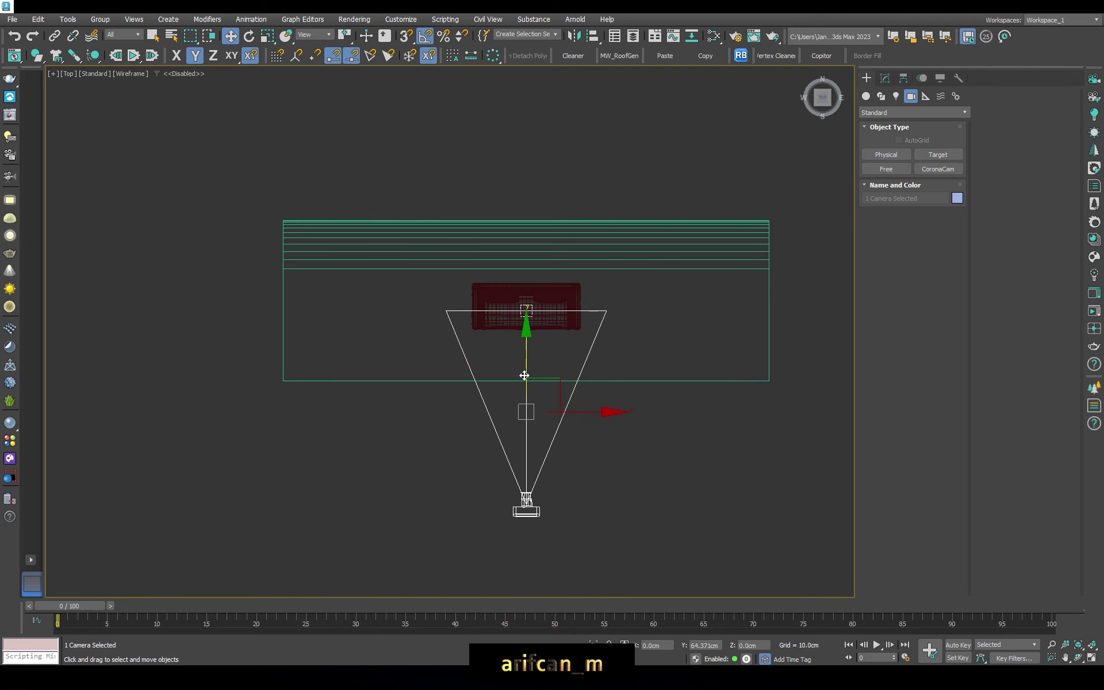
Look through the camera with Safe Frame on, and orbit and pan to a three-quarter sofa view
key("c")
key("F3")
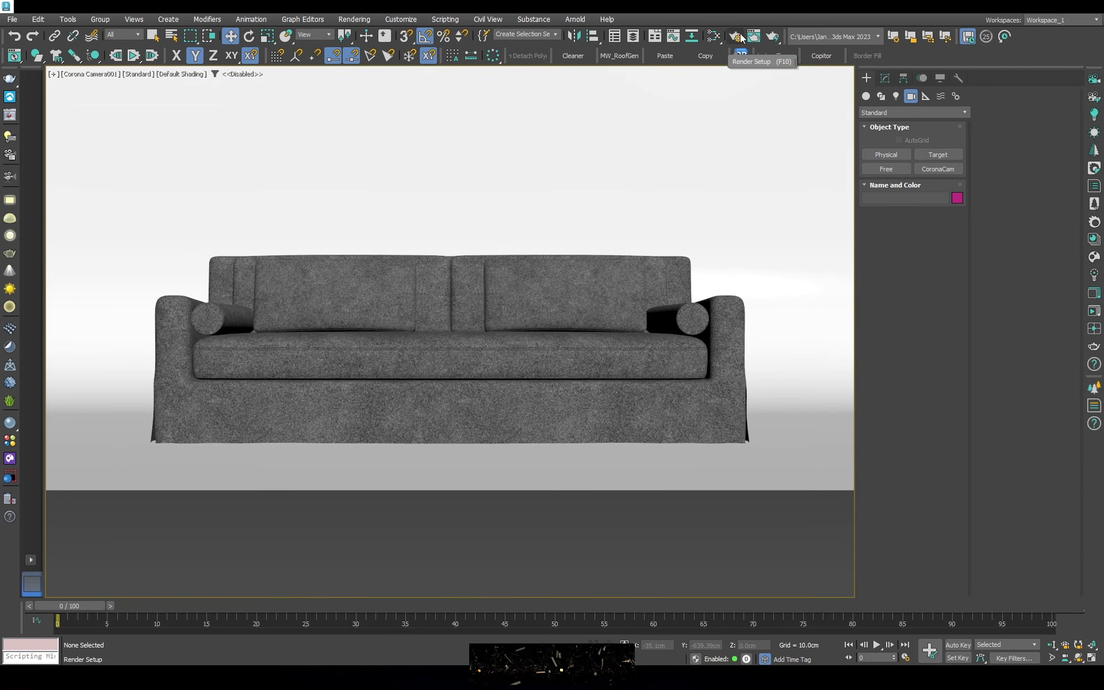
key("shift+f")
mouse_move(480, 349)
left_mouse_down()
mouse_move(482, 391)
mouse_move(446, 371)
left_mouse_up()
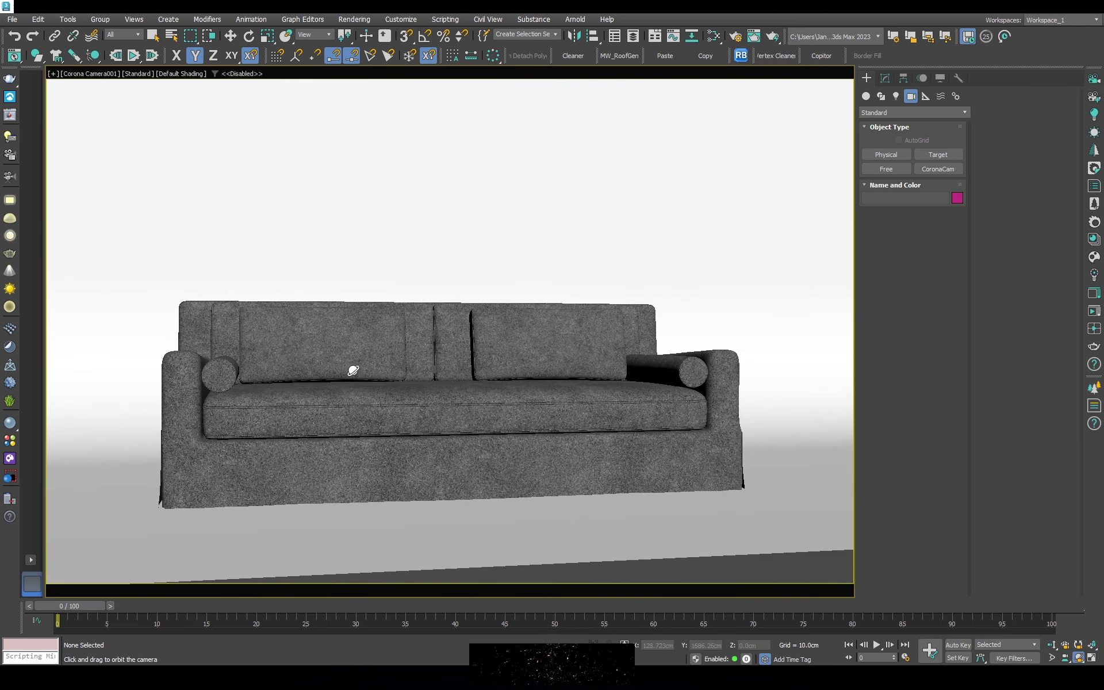
left_click_drag(286, 365, 466, 349)
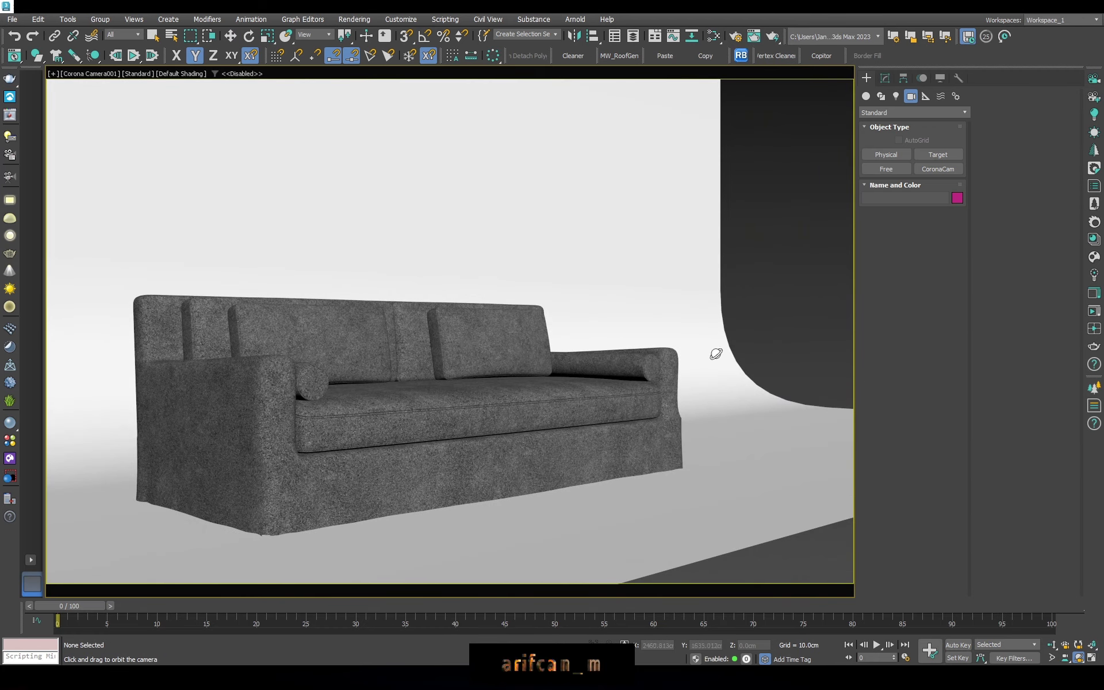
mouse_move(716, 354)
left_mouse_down()
mouse_move(469, 362)
mouse_move(321, 350)
mouse_move(636, 373)
mouse_move(710, 362)
mouse_move(704, 369)
left_mouse_up()
mouse_move(651, 385)
middle_mouse_down()
mouse_move(540, 362)
mouse_move(565, 362)
mouse_move(566, 402)
mouse_move(537, 424)
mouse_move(525, 327)
mouse_move(528, 446)
mouse_move(352, 364)
mouse_move(535, 364)
mouse_move(490, 379)
mouse_move(486, 350)
middle_mouse_up()
key("F4")
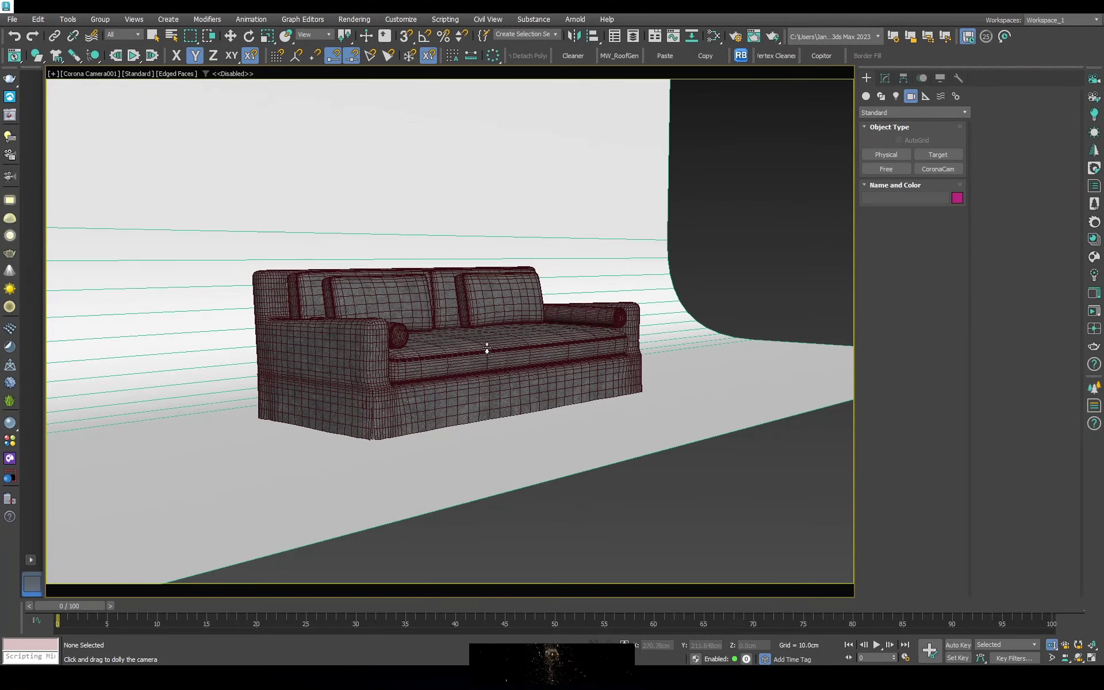
Select Corona Camera001, set its zoom factor to 1.2, and dolly closer to the sofa
key("h")
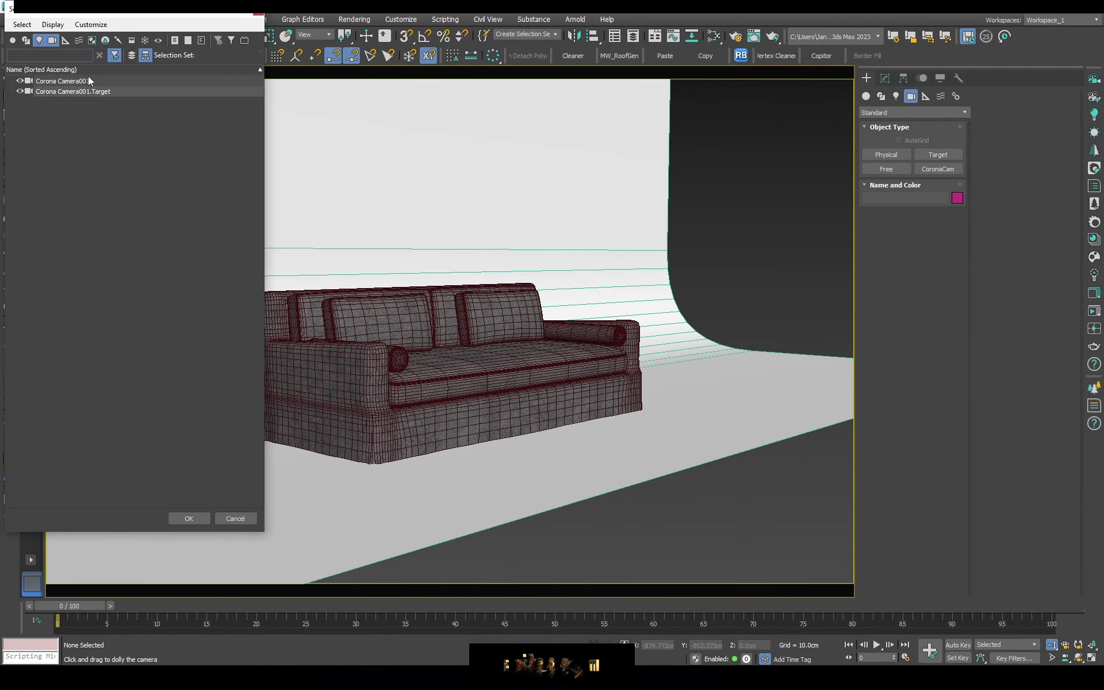
double_click(88, 79)
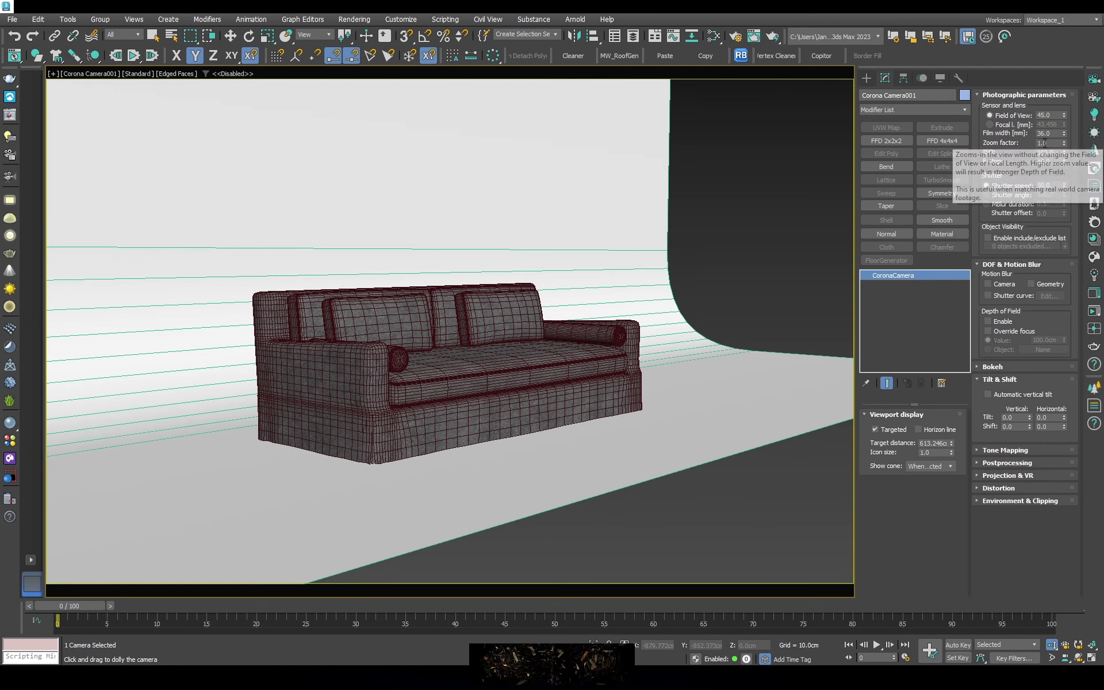
double_click(1048, 142)
type("1.2")
key("Return")
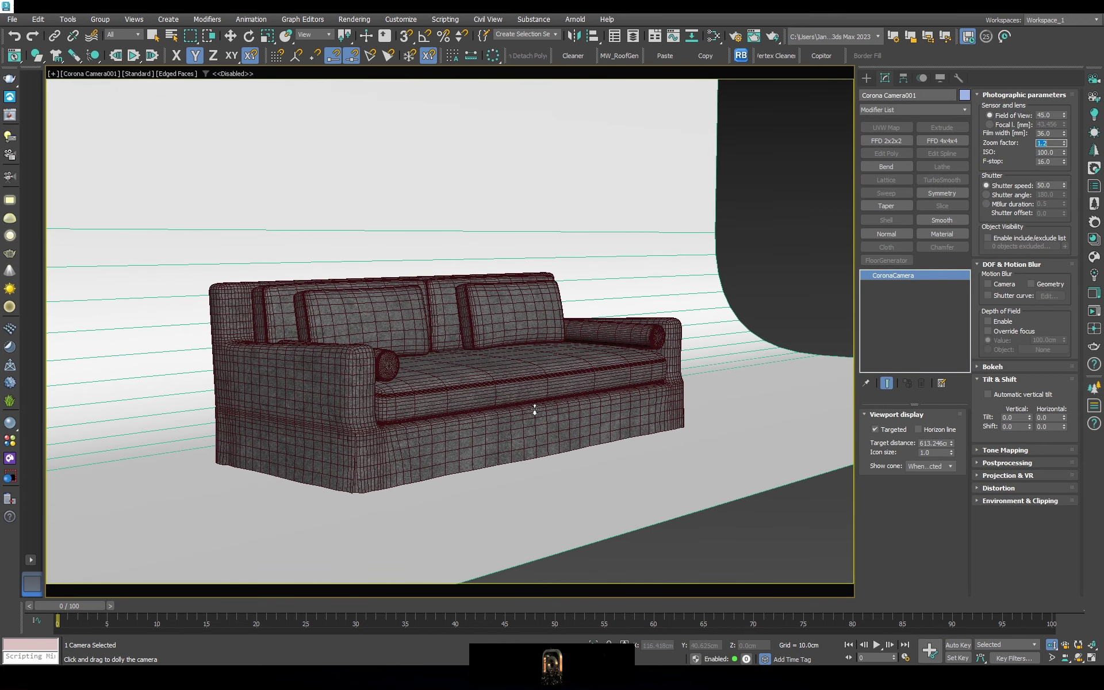
left_click_drag(439, 339, 384, 306)
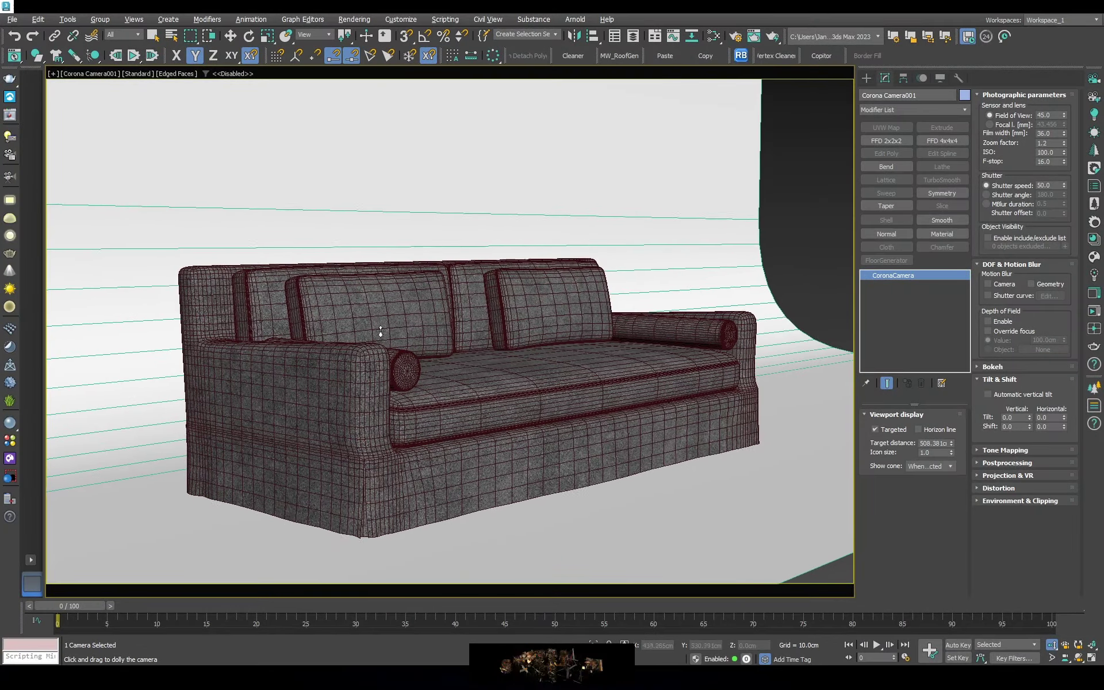
Turn on Title Safe in Configure Viewports > Safe Frames, then re-frame the sofa
left_click(181, 75)
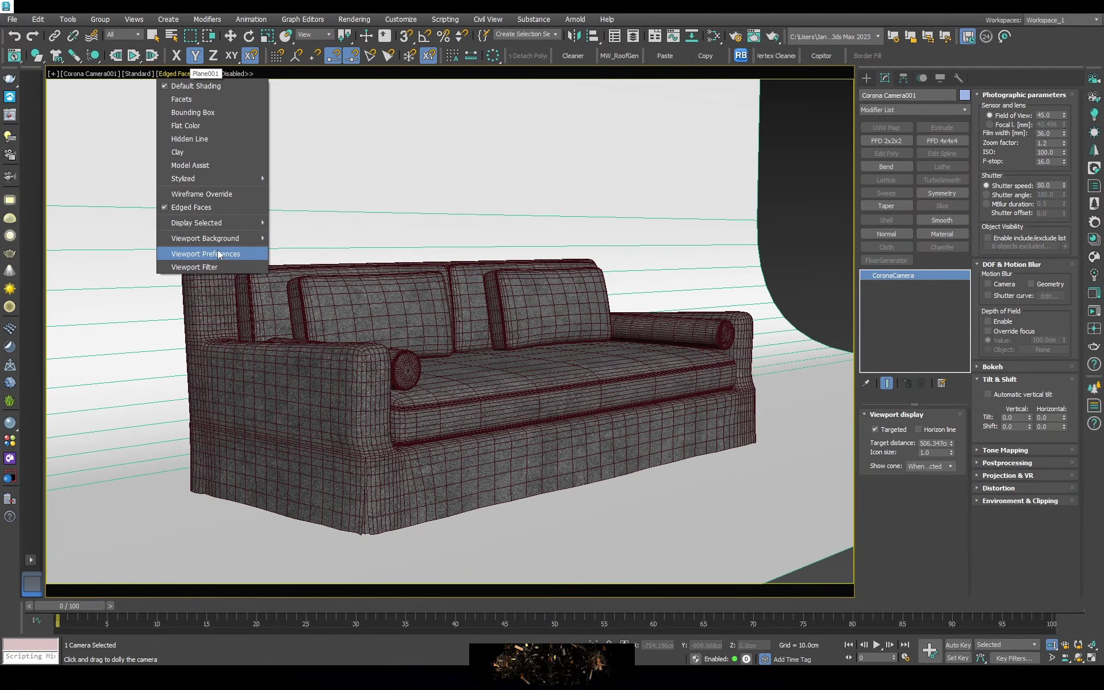
left_click(78, 74)
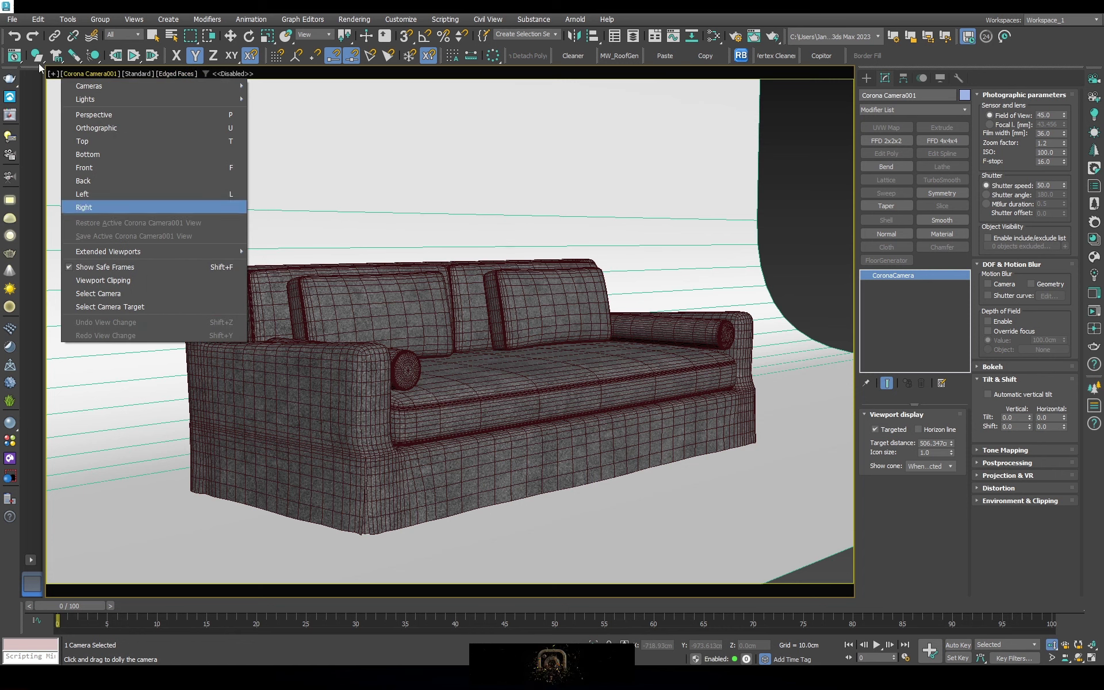
left_click(53, 74)
left_click(118, 217)
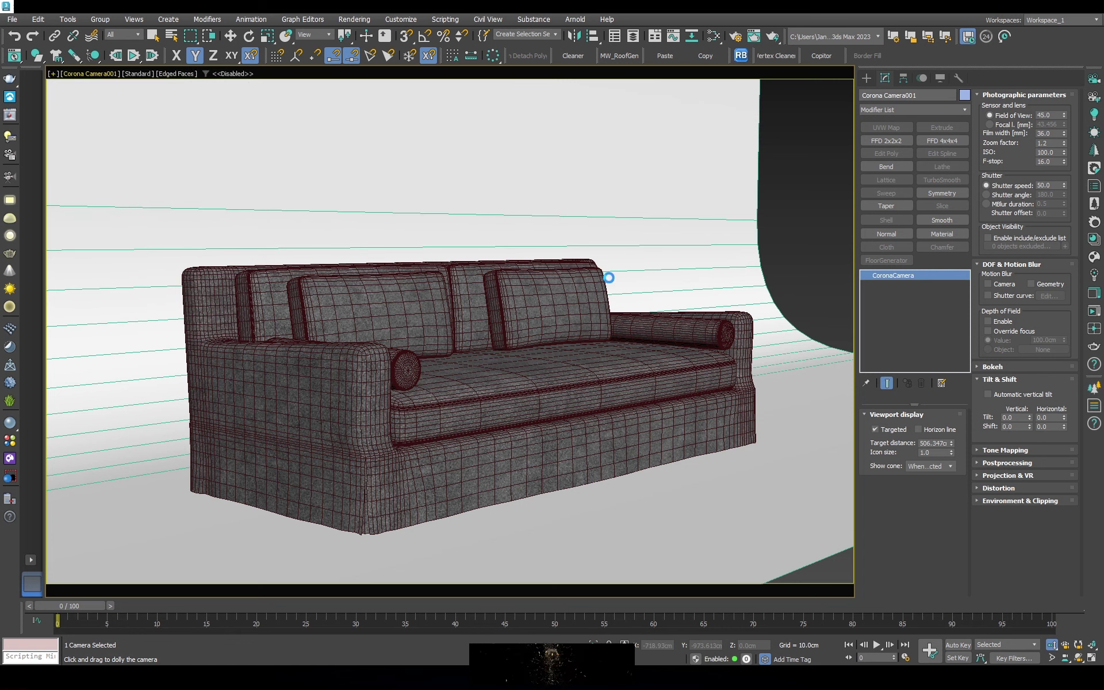
left_click(533, 201)
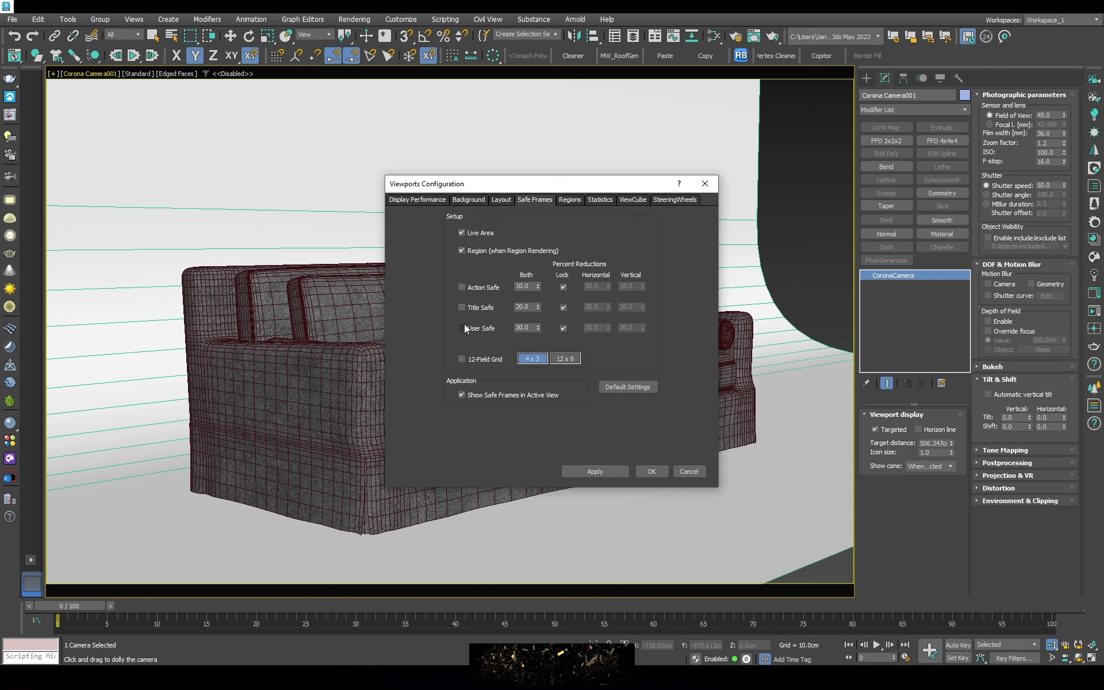
left_click(608, 470)
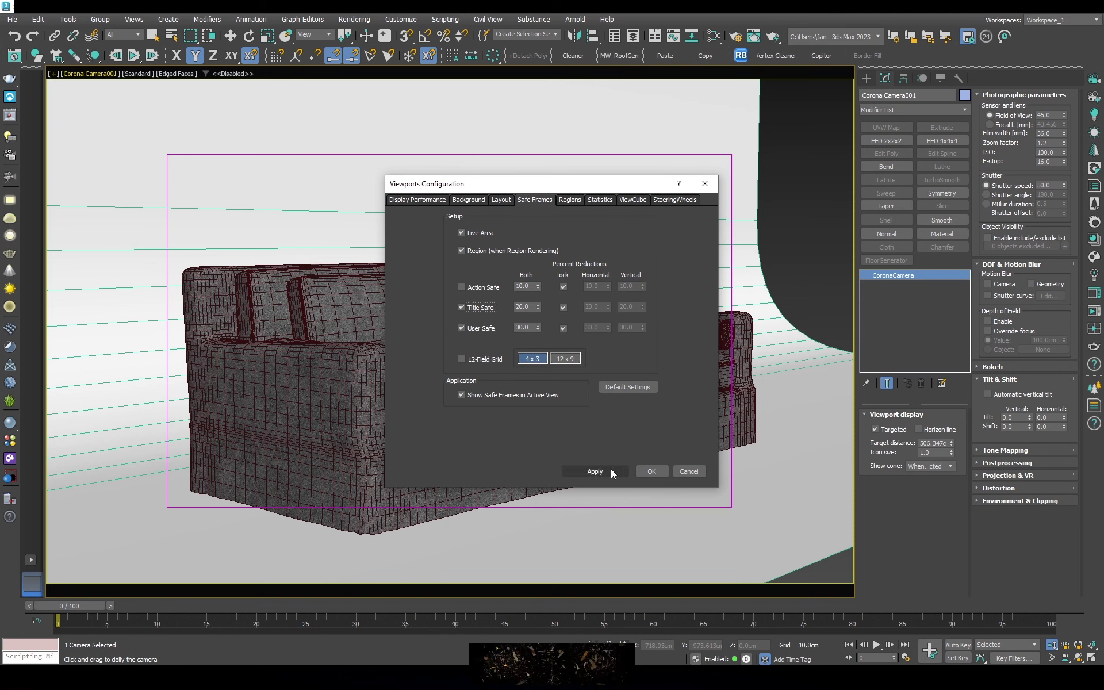
left_click(649, 471)
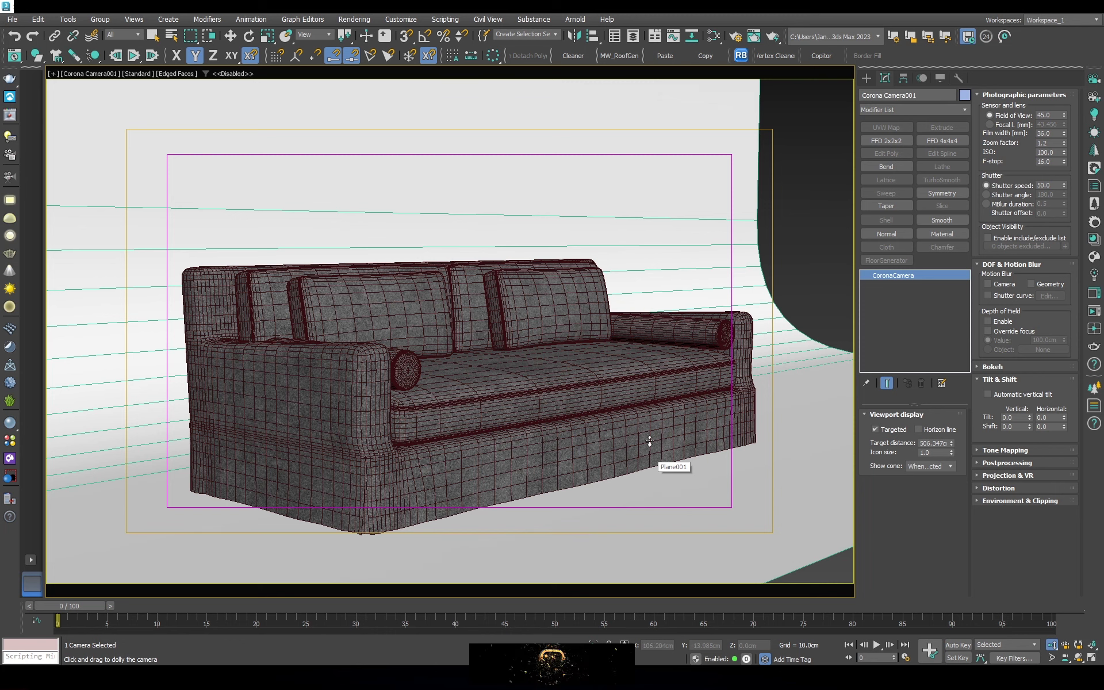
middle_click_drag(620, 413, 614, 391)
Select the Plane001 backdrop and select a region of its vertices in the Top view
left_click(518, 403)
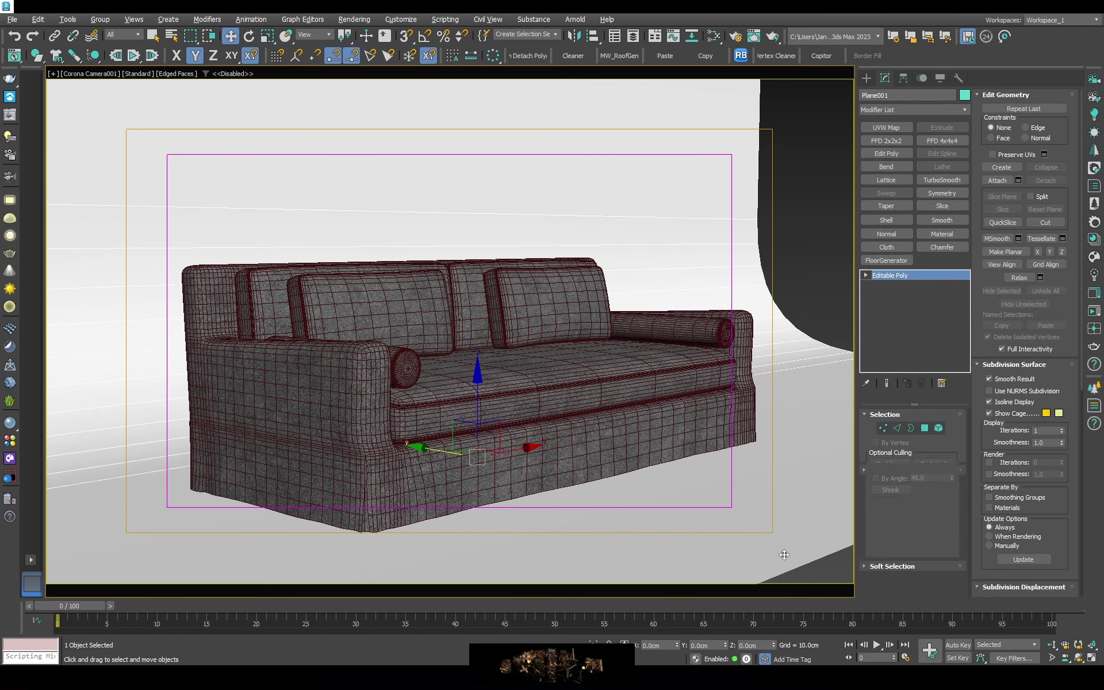
left_click(748, 517)
key("t")
key("F3")
key("1")
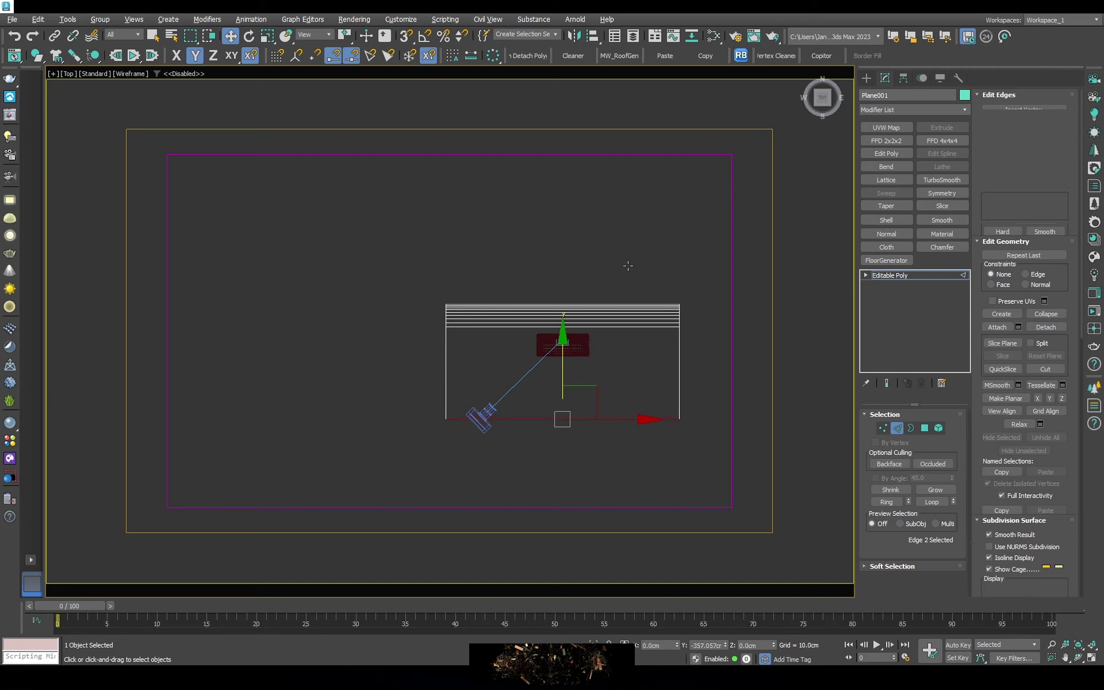
left_click_drag(385, 237, 461, 482)
left_click(897, 276)
Move the Plane001 backdrop to the right along X in the camera view
key("c")
key("F3")
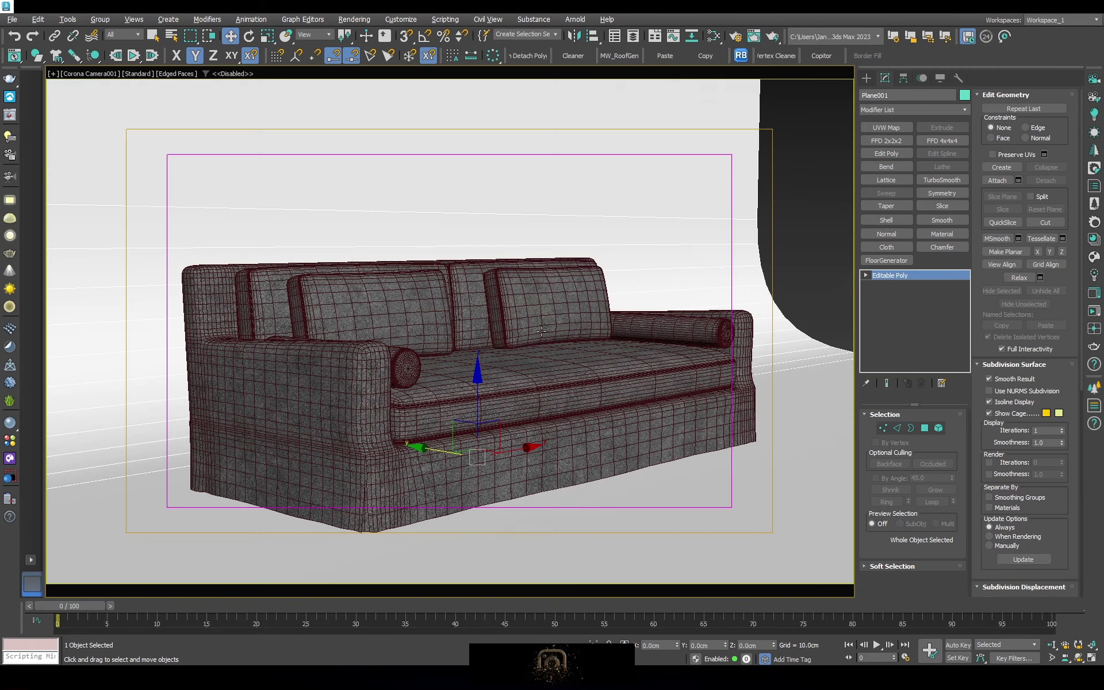
left_click_drag(517, 451, 761, 403)
key("F4")
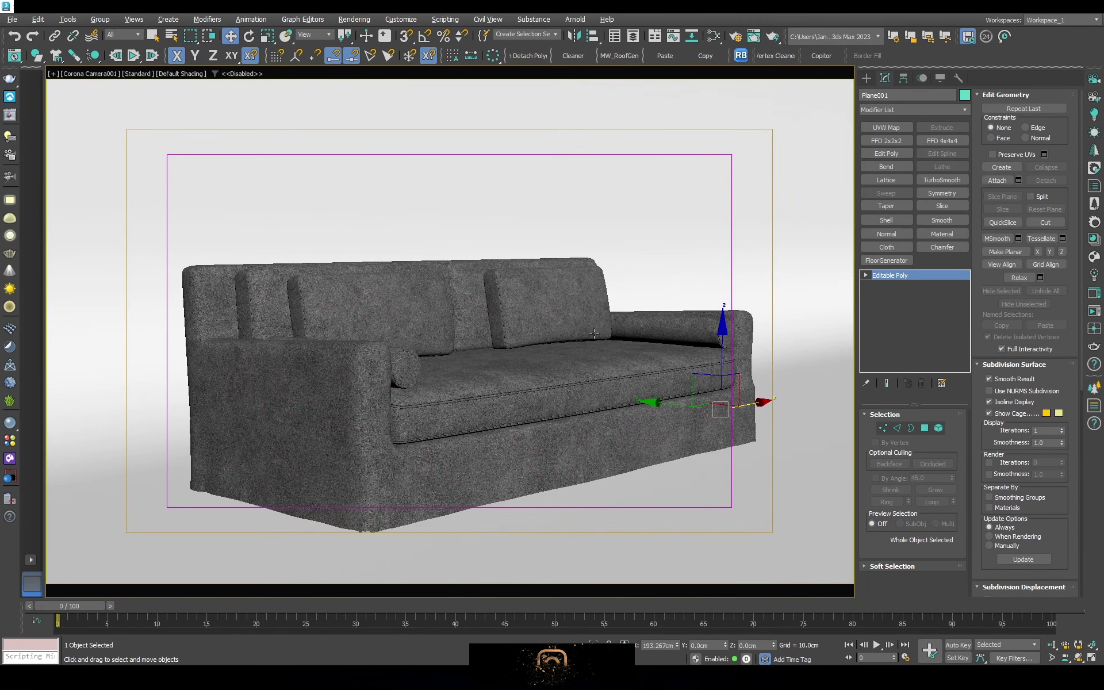
key("F3")
key("F3")
key("t")
key("F3")
Draw a rectangular CoronaLight in the Top view and rotate it 35° about Z to face the sofa
scroll(457, 312, "up", 2)
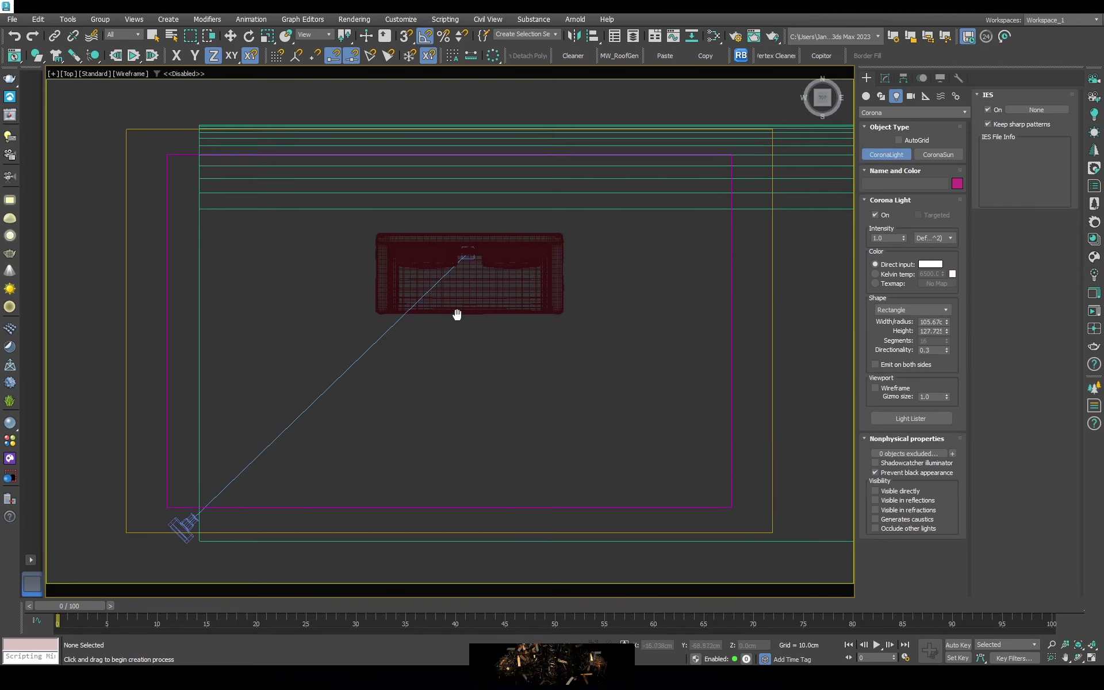
left_click_drag(369, 340, 604, 420)
key("e")
key("F5")
mouse_move(487, 345)
left_mouse_down()
mouse_move(486, 367)
mouse_move(578, 376)
mouse_move(601, 314)
left_mouse_up()
key("w")
key("e")
key("F7")
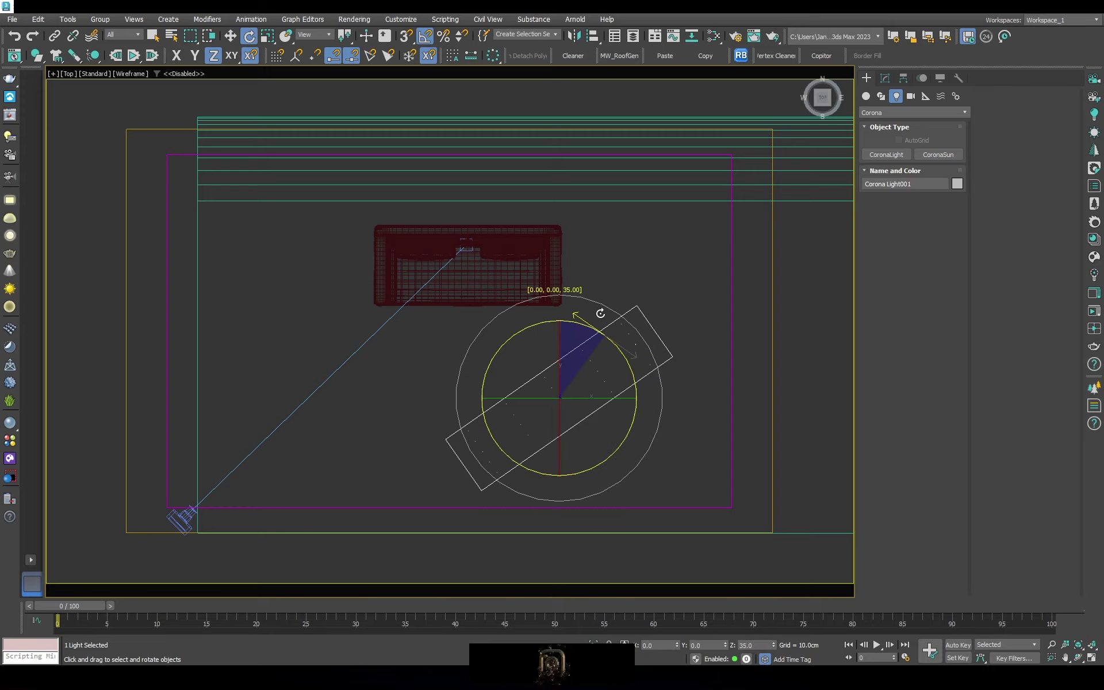
key("w")
scroll(609, 325, "up", 4)
Start Corona interactive render and set the light's directionality to 0 and intensity to 5
key("f")
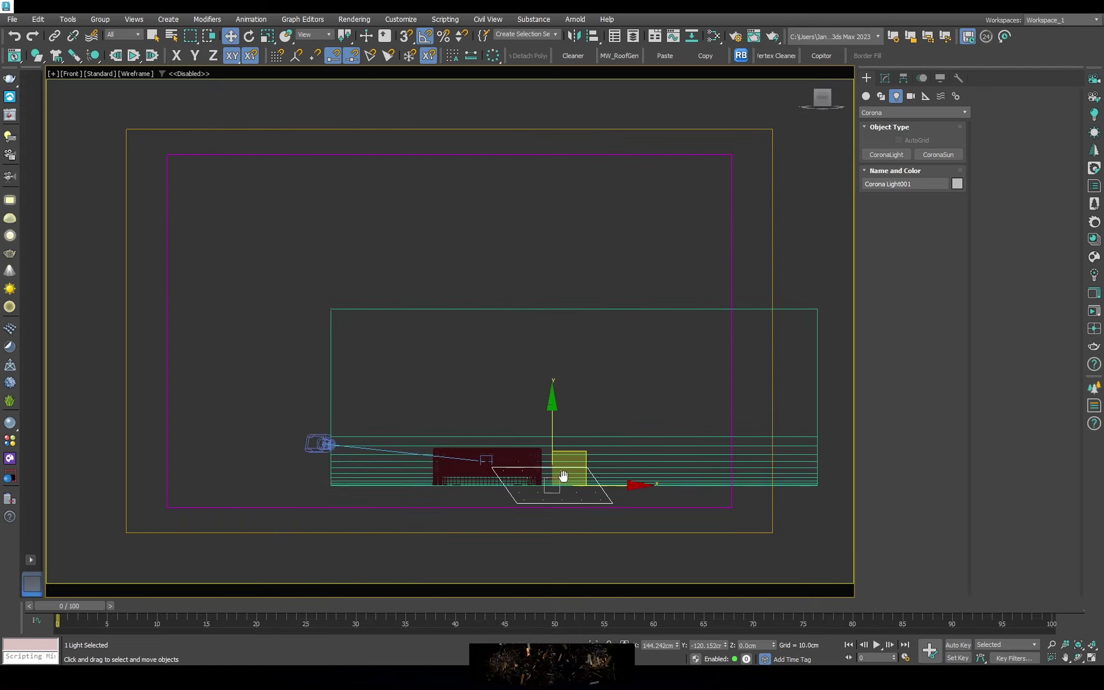
key("c")
key("F3")
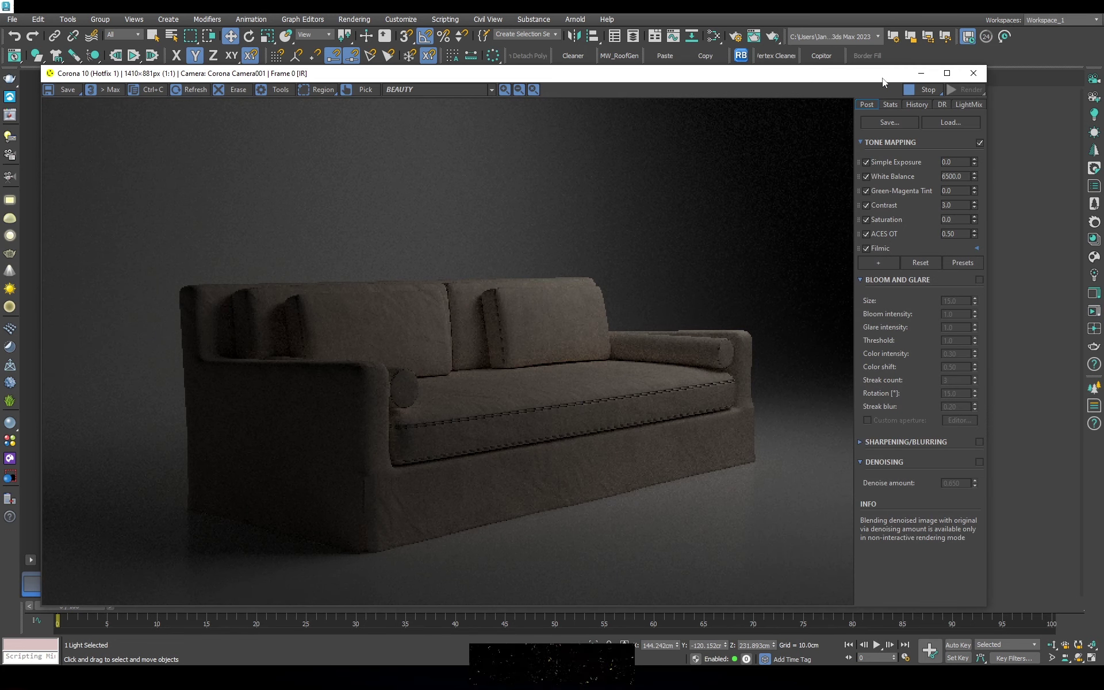
left_click_drag(882, 76, 631, 77)
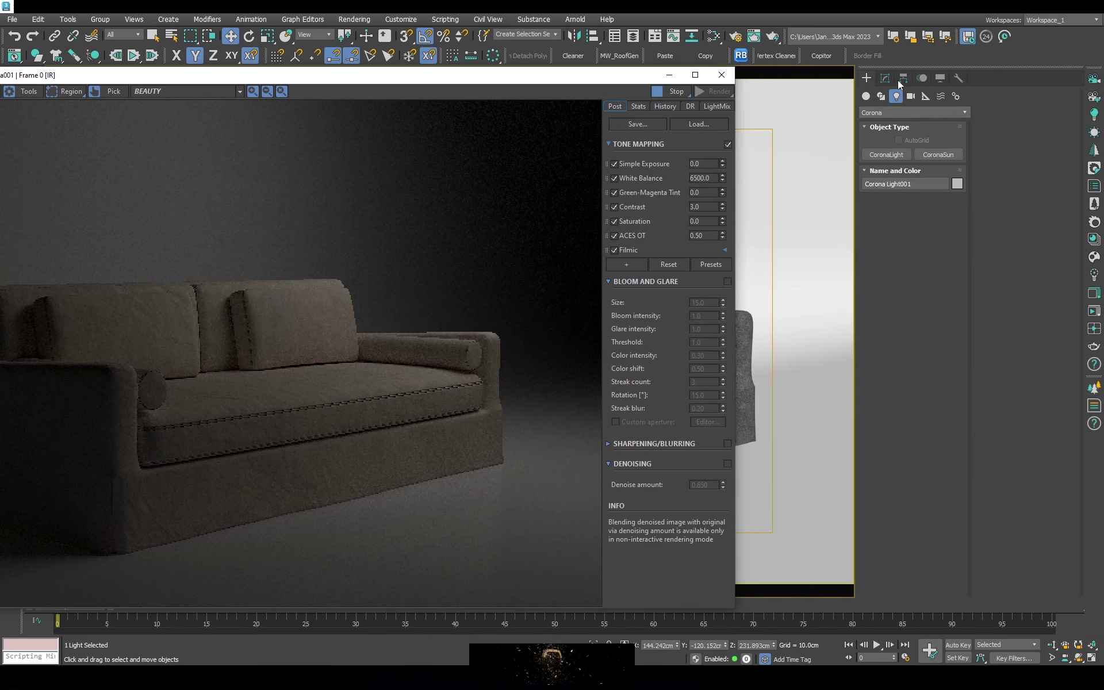
left_click(885, 78)
right_click(947, 565)
double_click(885, 452)
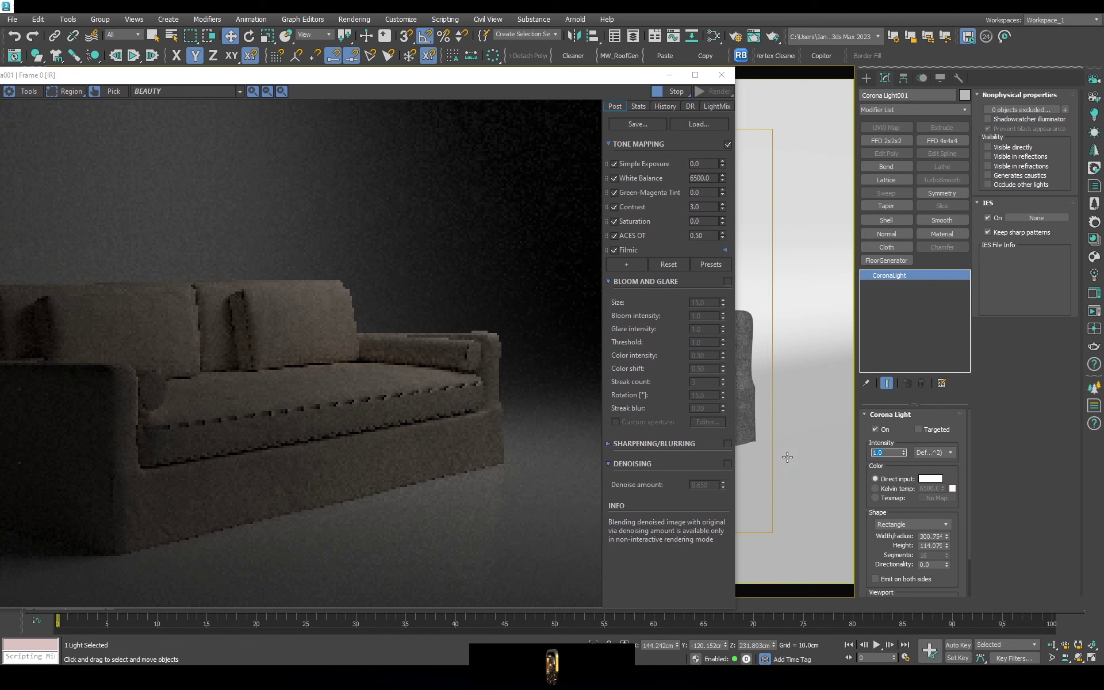
type("5")
key("Return")
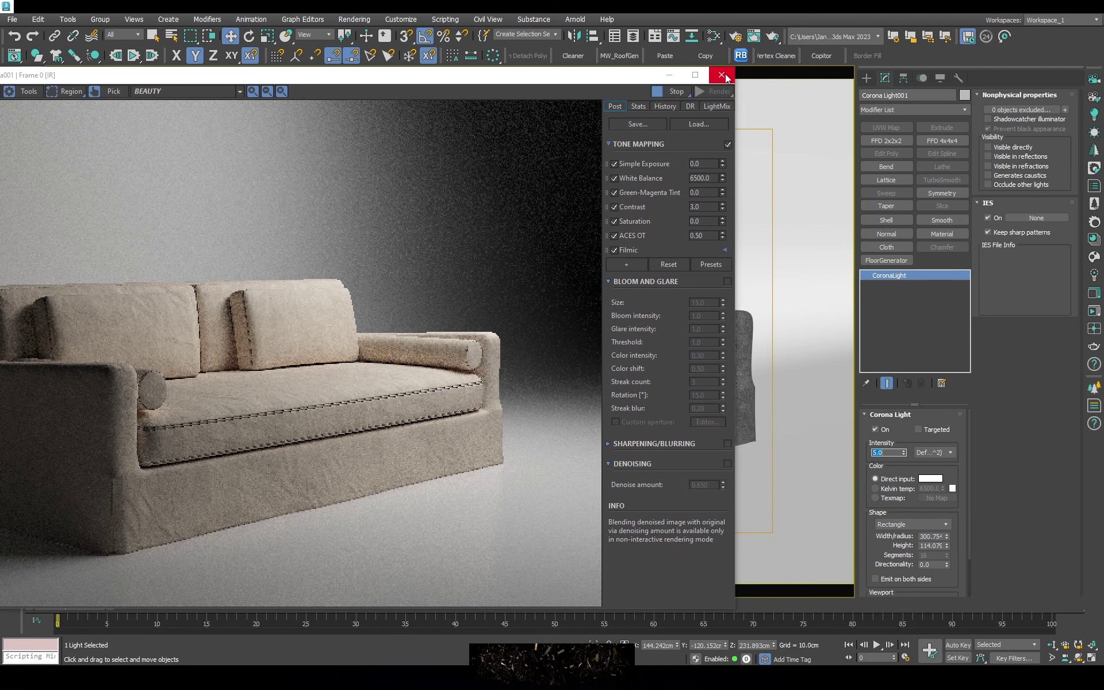
Reopen the interactive render and toggle ACES OT tone mapping off and back on
left_click(724, 76)
type("300")
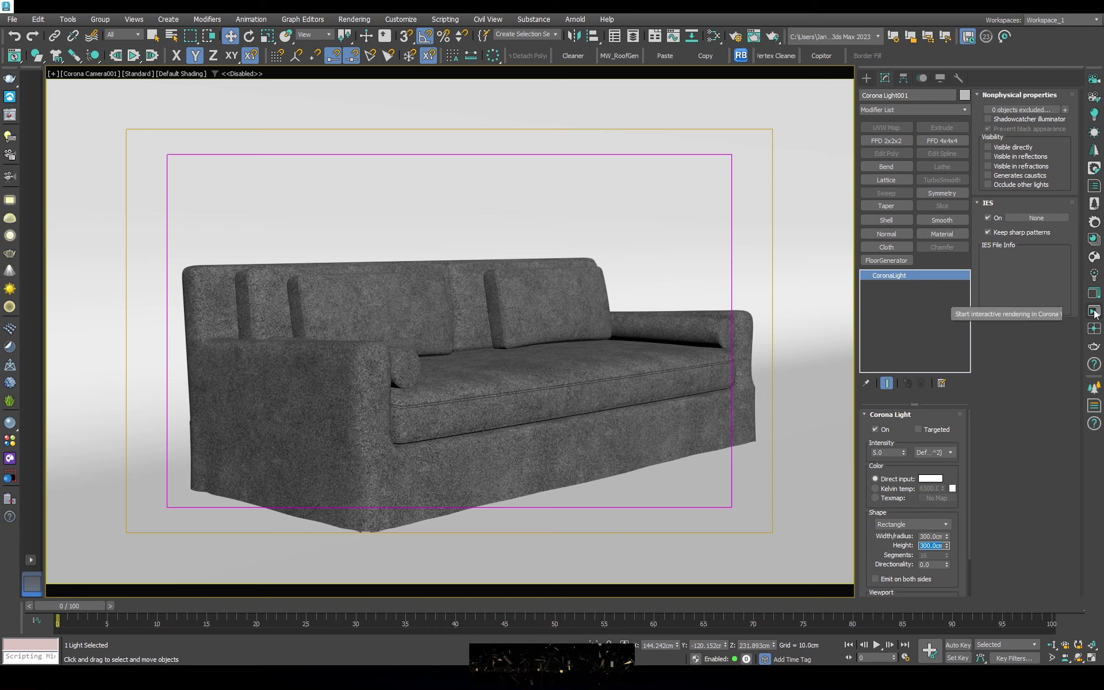
left_click(1095, 314)
left_click(888, 455)
type("2")
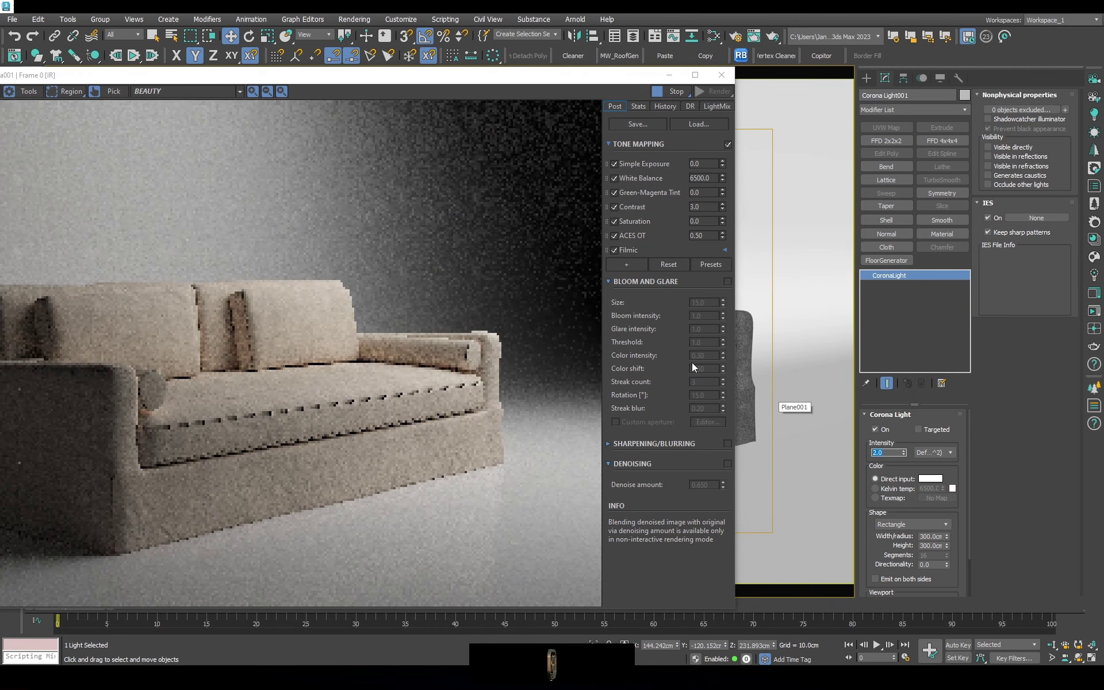
left_click_drag(412, 77, 678, 46)
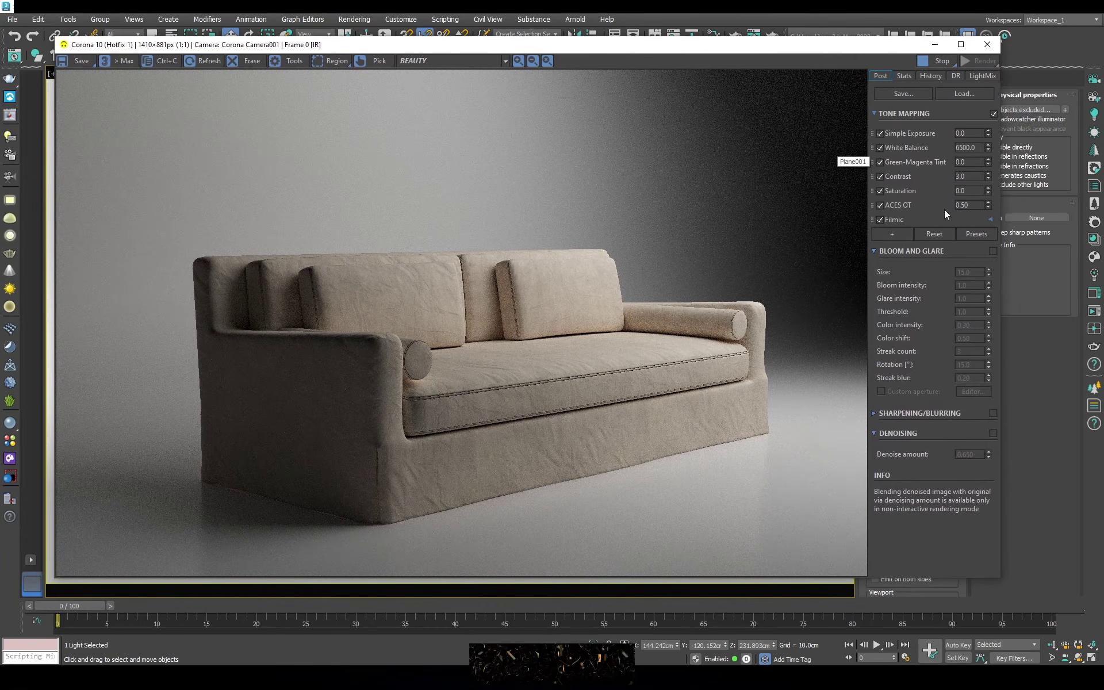
left_click(880, 206)
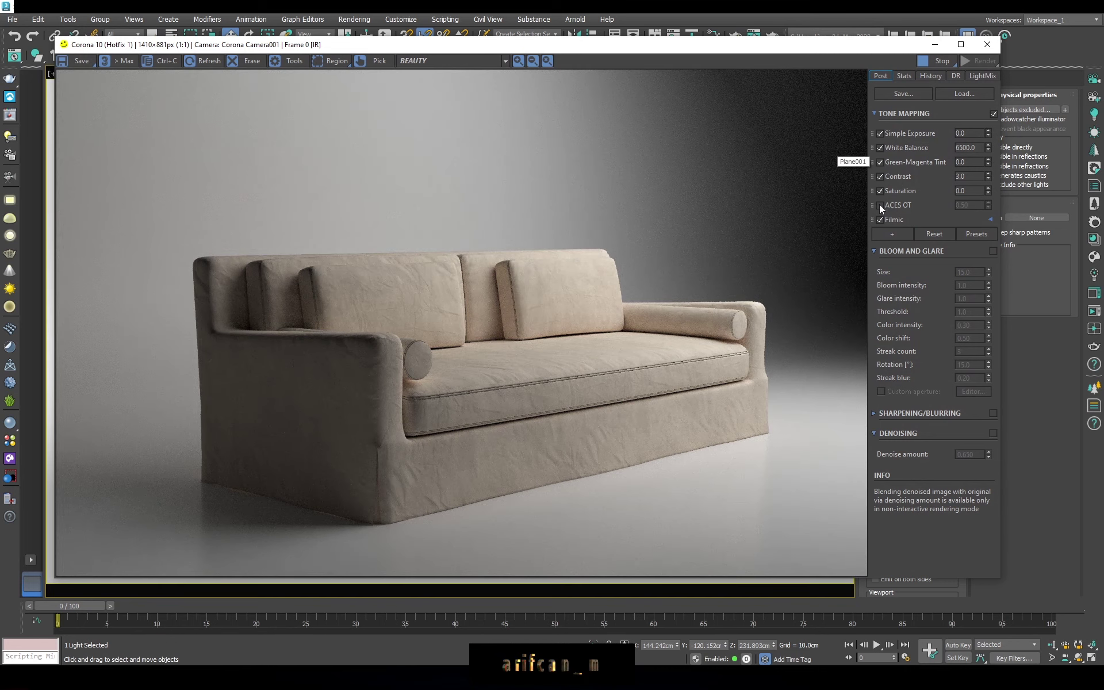
left_click(880, 205)
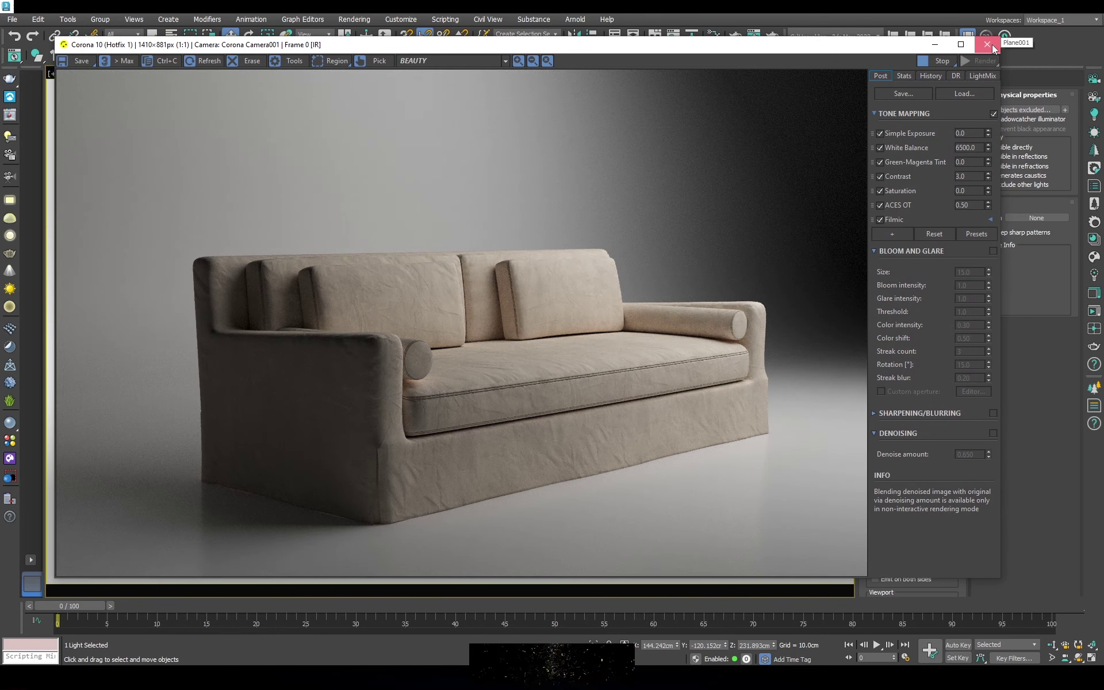
left_click(992, 44)
Copy the light to behind the sofa in the Top view
scroll(602, 313, "down", 3)
key("F3")
mouse_move(602, 313)
left_mouse_down("shift")
mouse_move(427, 298)
mouse_move(443, 289)
left_mouse_up("shift")
left_click(553, 387)
key("e")
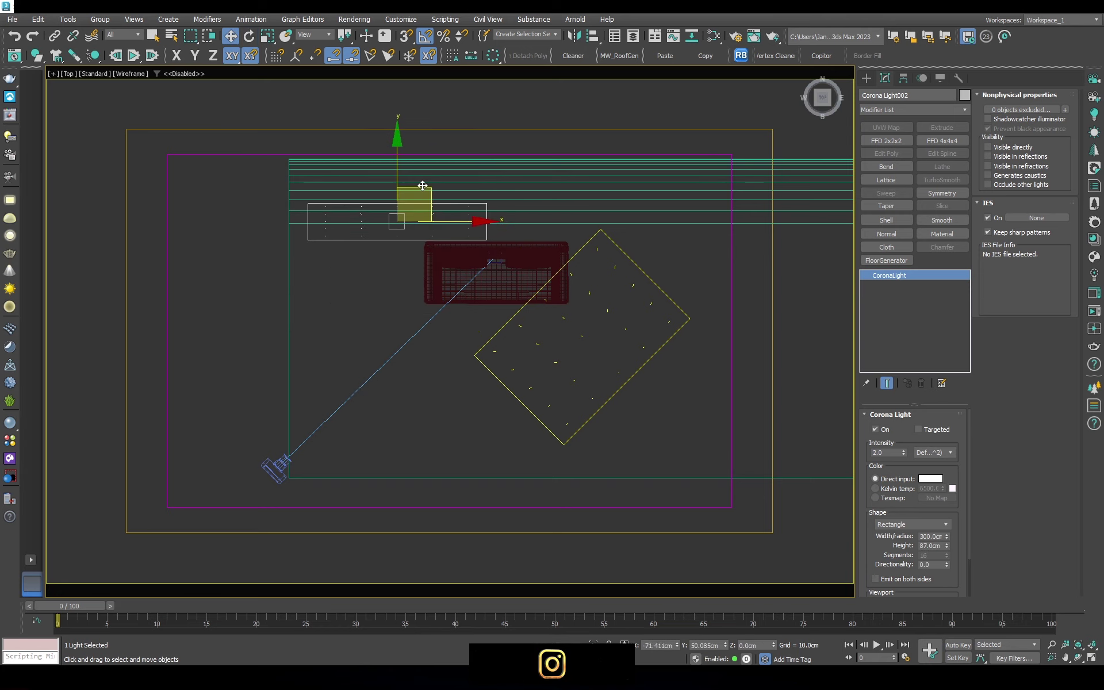
Inspect the light's tilt from the front, perspective and left views, then preview the interactive render
key("f")
key("p")
key("l")
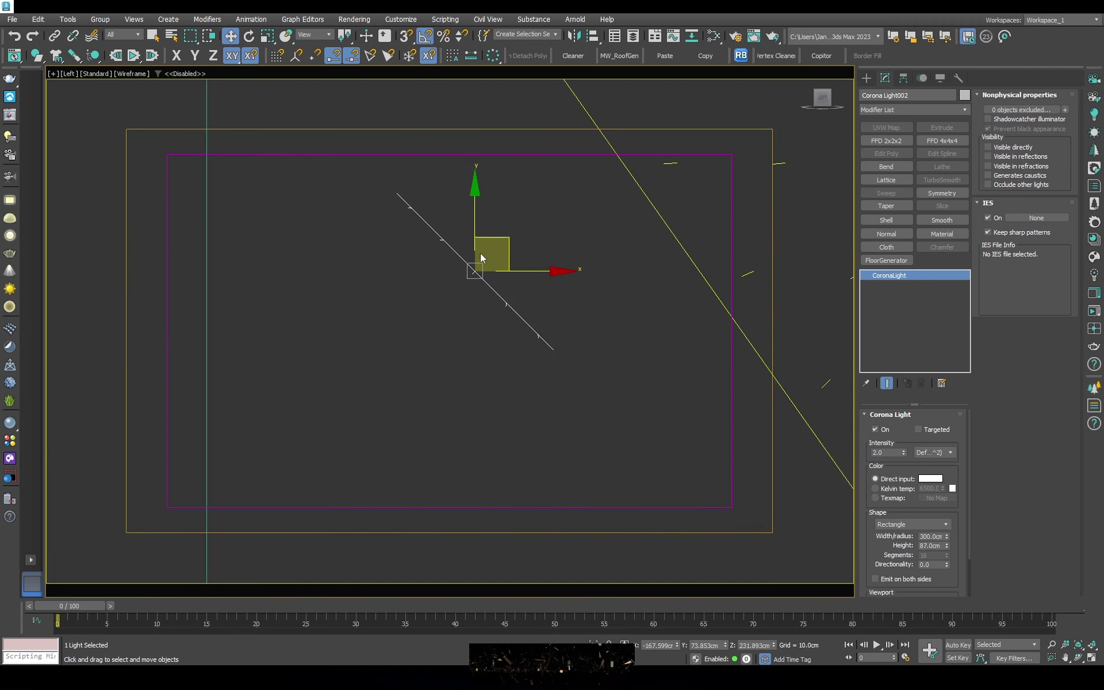
middle_click_drag(481, 257, 517, 236, "alt")
key("c")
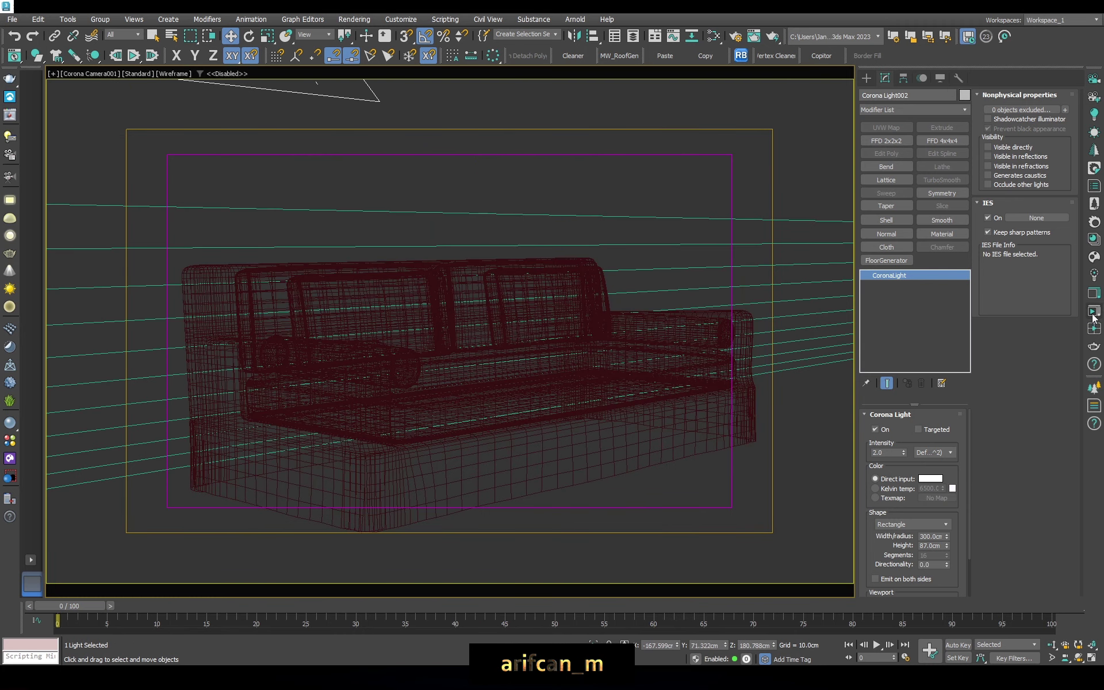
left_click(1094, 313)
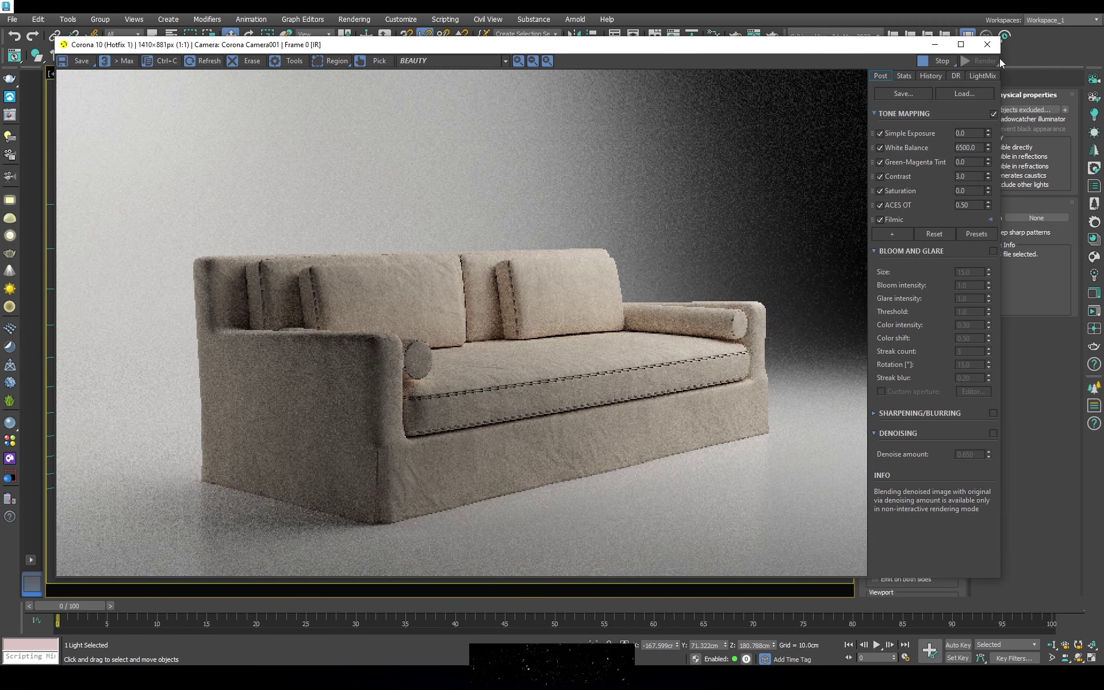
left_click(987, 44)
Preview the camera render of the sofa again and return to the Top view
key("t")
scroll(597, 243, "down", 3)
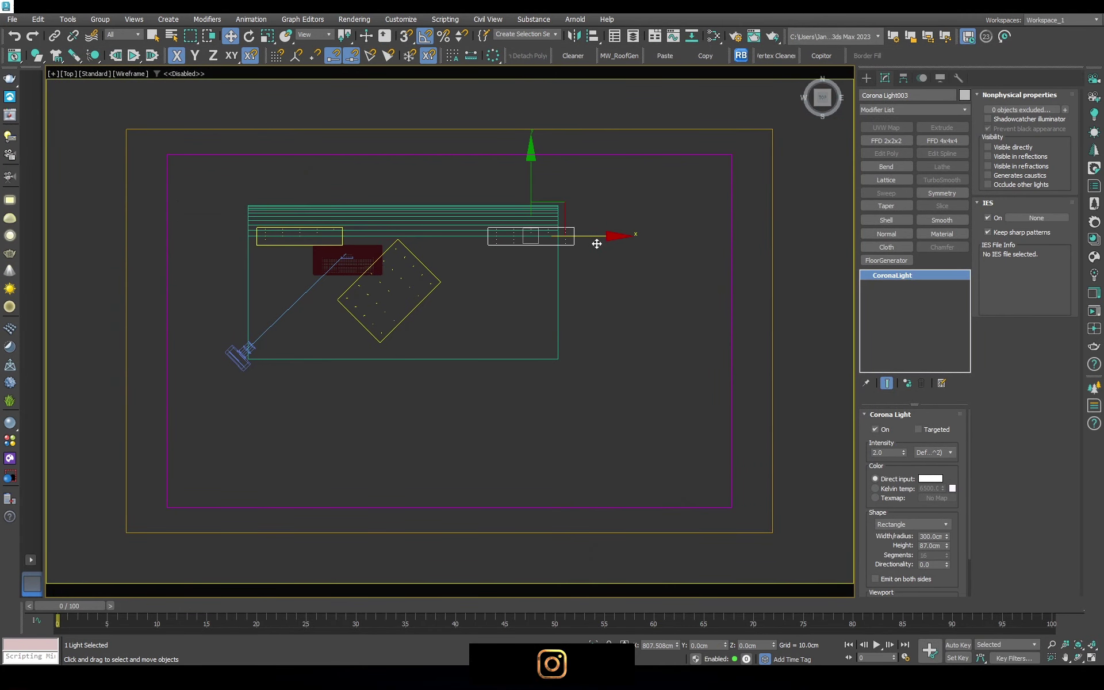
key("c")
left_click(1094, 314)
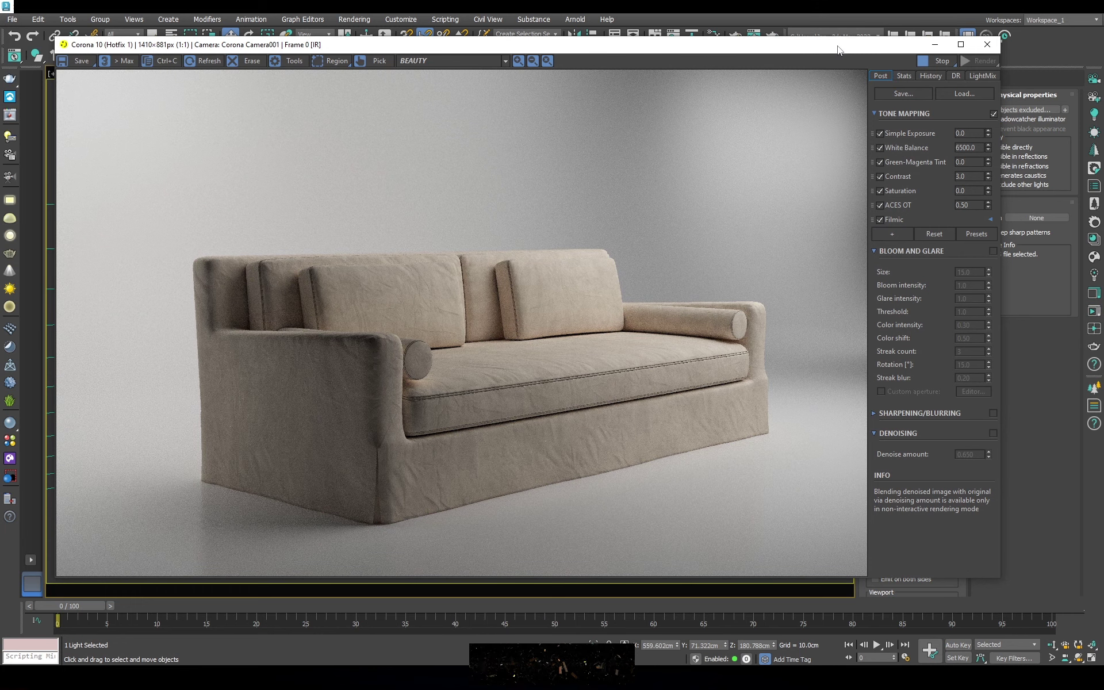
key("t")
left_click(989, 46)
scroll(586, 311, "down", 4)
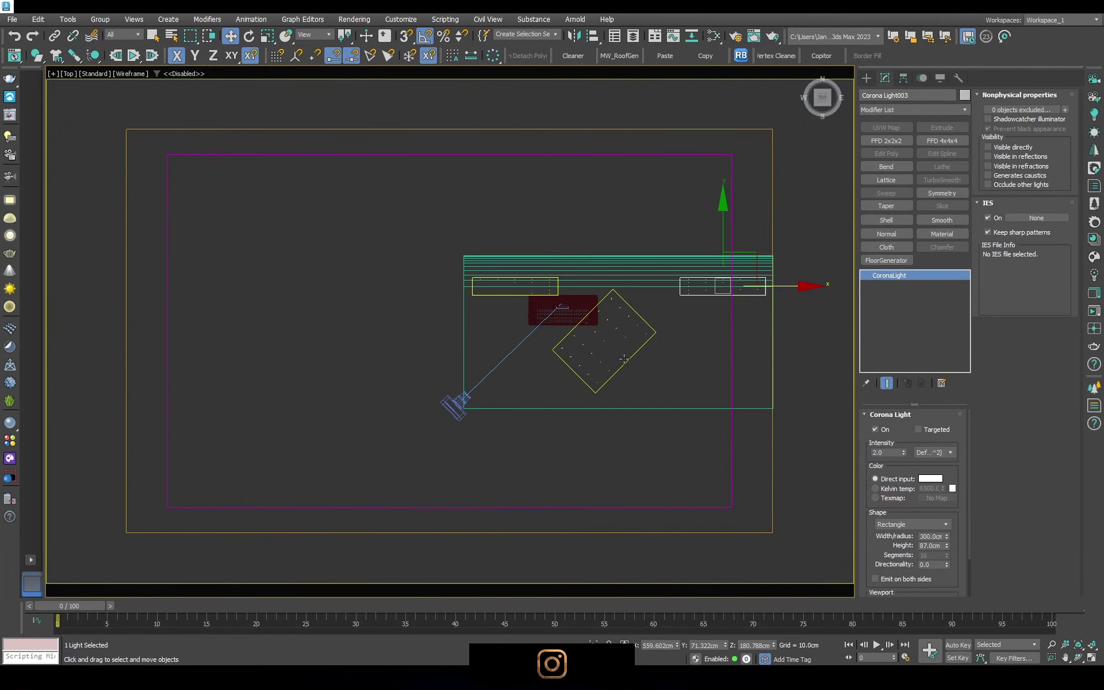
Rotate the small light in front of the sofa 45° to face it
left_click(523, 293)
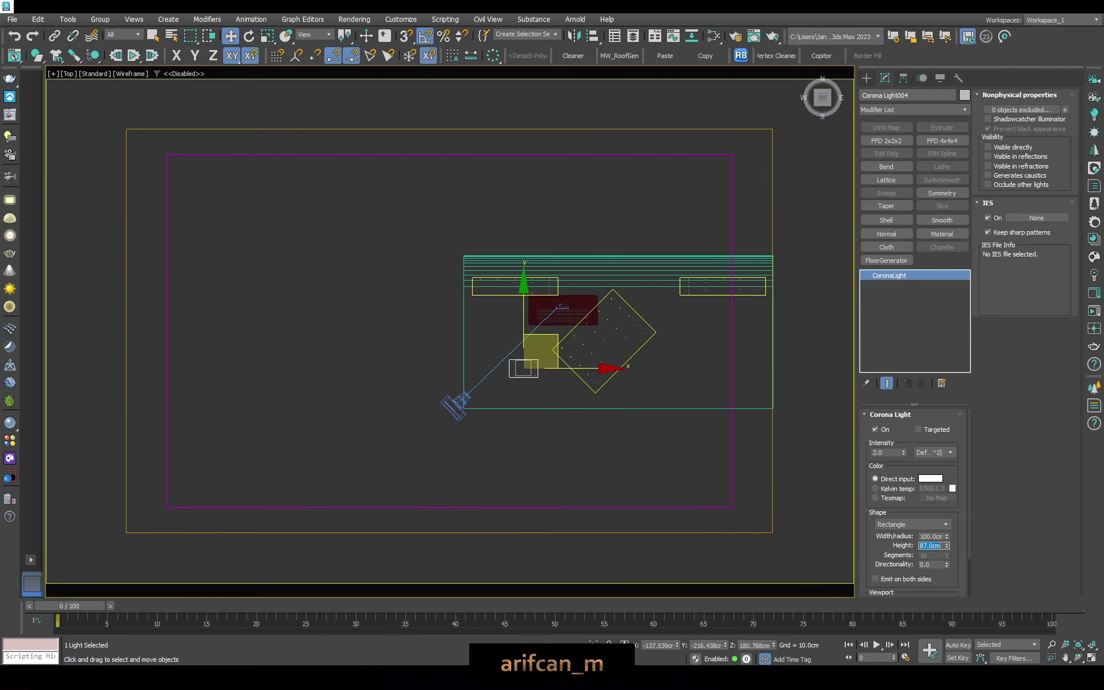
scroll(523, 469, "up", 4)
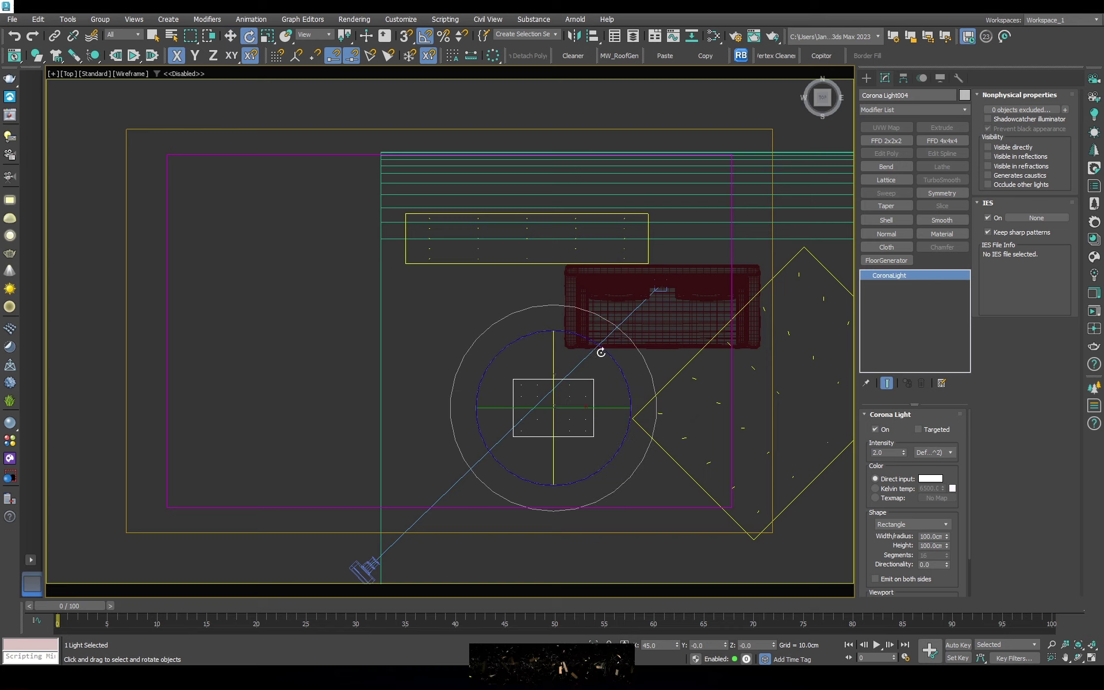
left_click_drag(622, 355, 611, 371)
key("w")
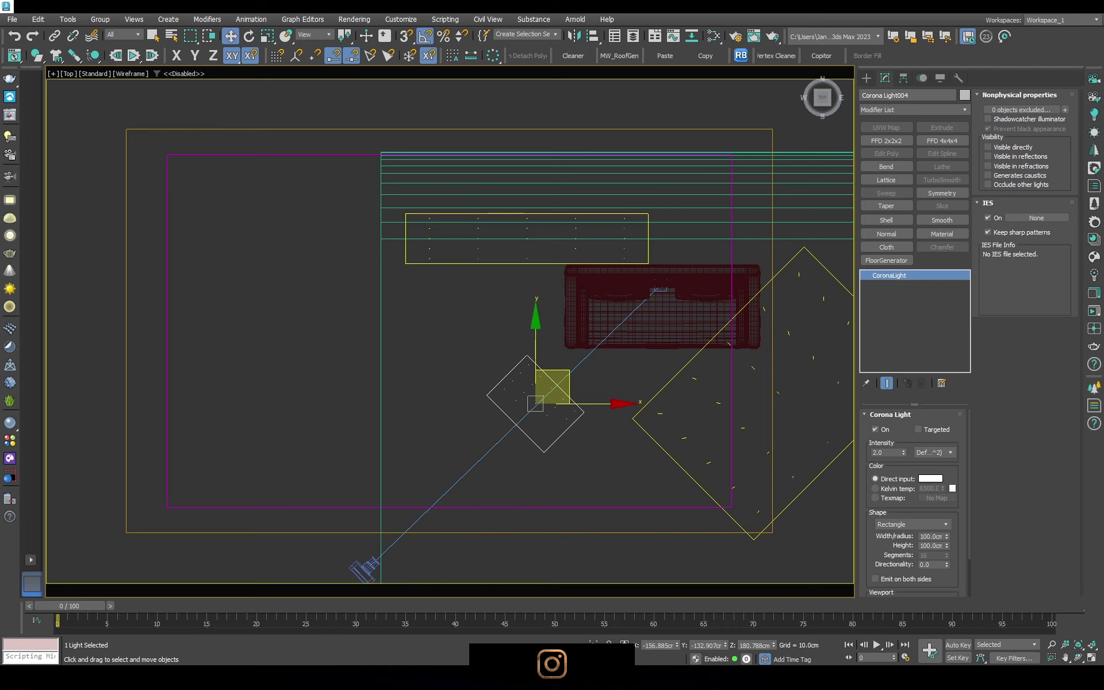
Render from the camera and set the light's intensity to 1.0
key("f")
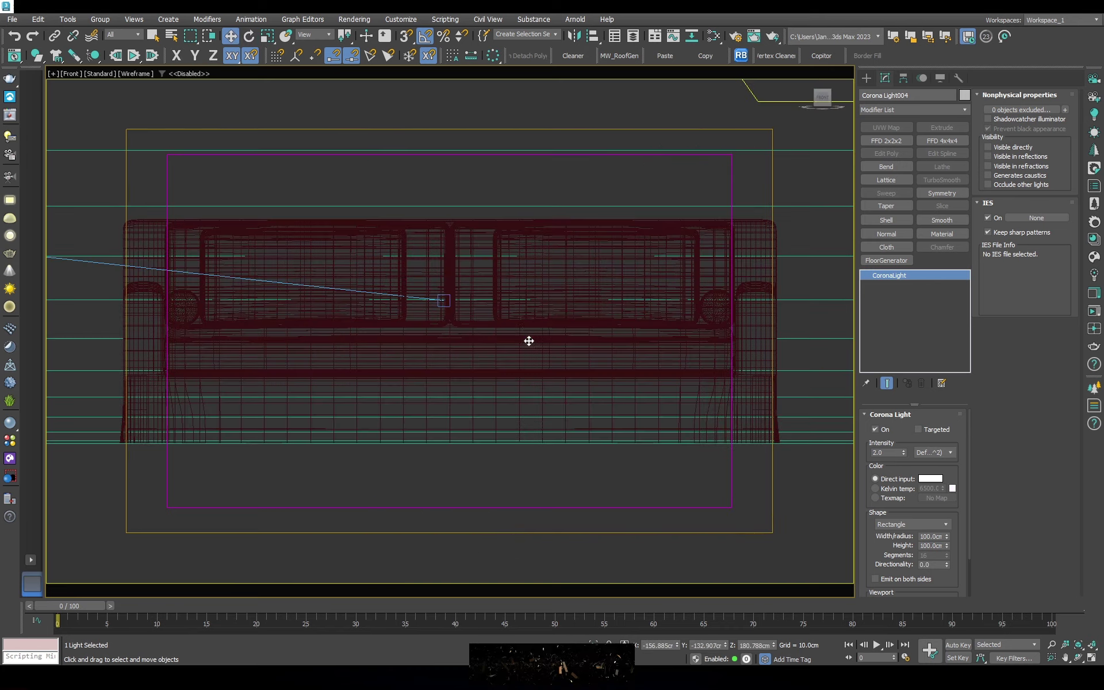
key("c")
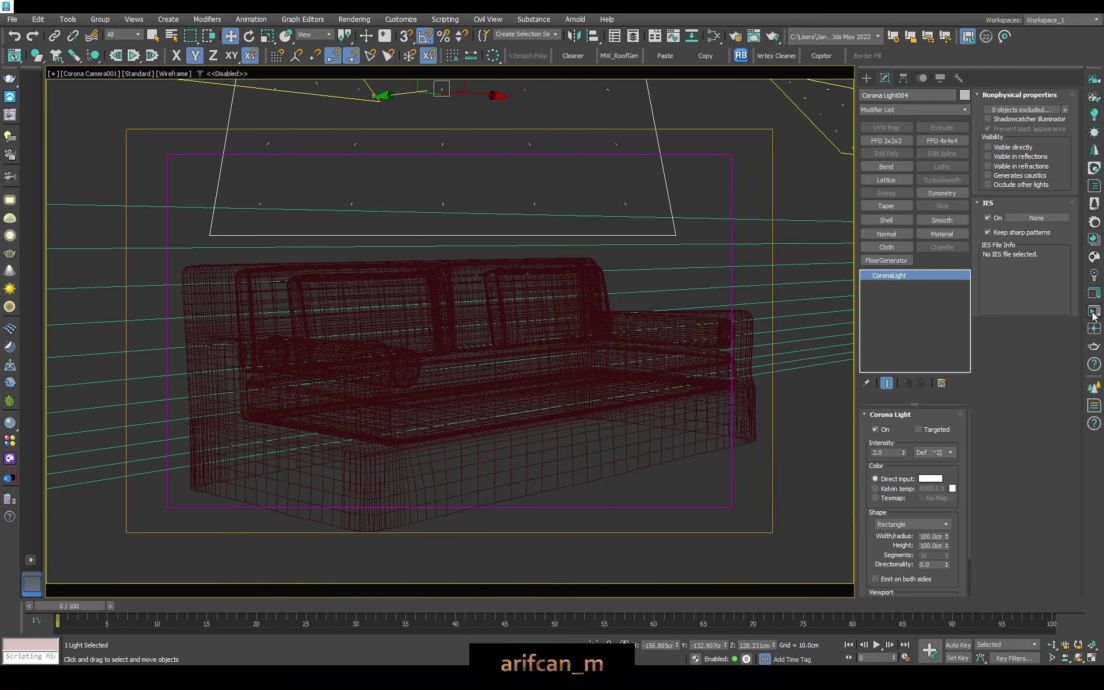
left_click(1095, 310)
left_click_drag(815, 47, 536, 48)
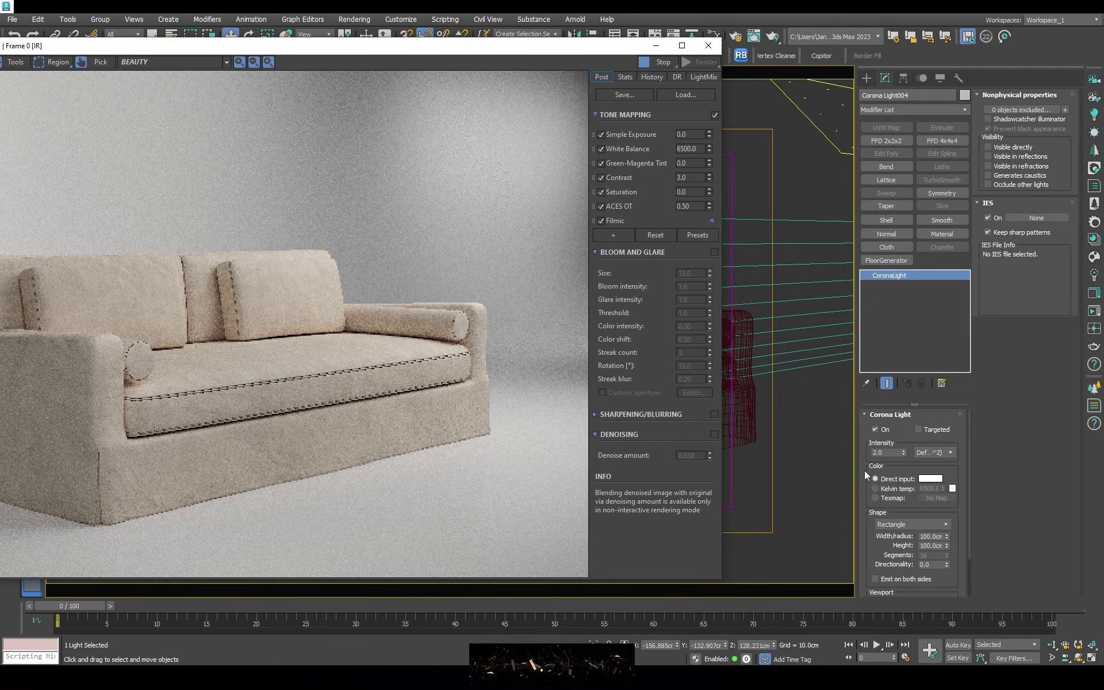
type("1")
key("Return")
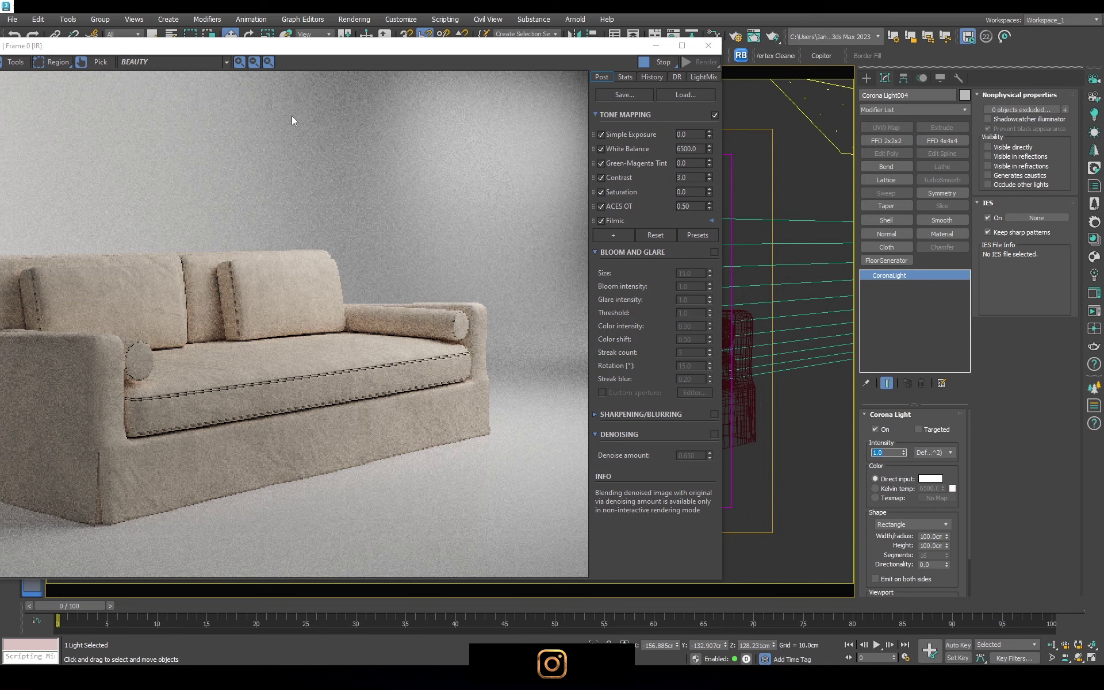
Enlarge the Corona frame buffer and zoom in and out to inspect the fabric detail
left_click_drag(315, 48, 587, 27)
scroll(554, 232, "up", 3)
scroll(484, 229, "down", 1)
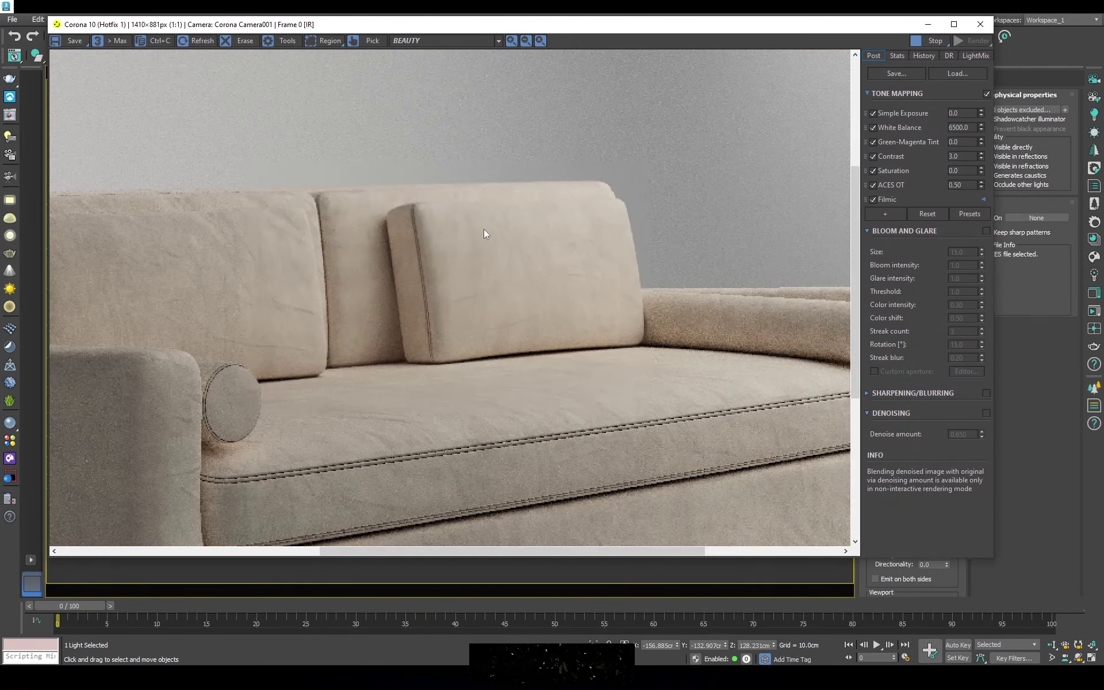
scroll(463, 335, "down", 2)
scroll(409, 430, "up", 4)
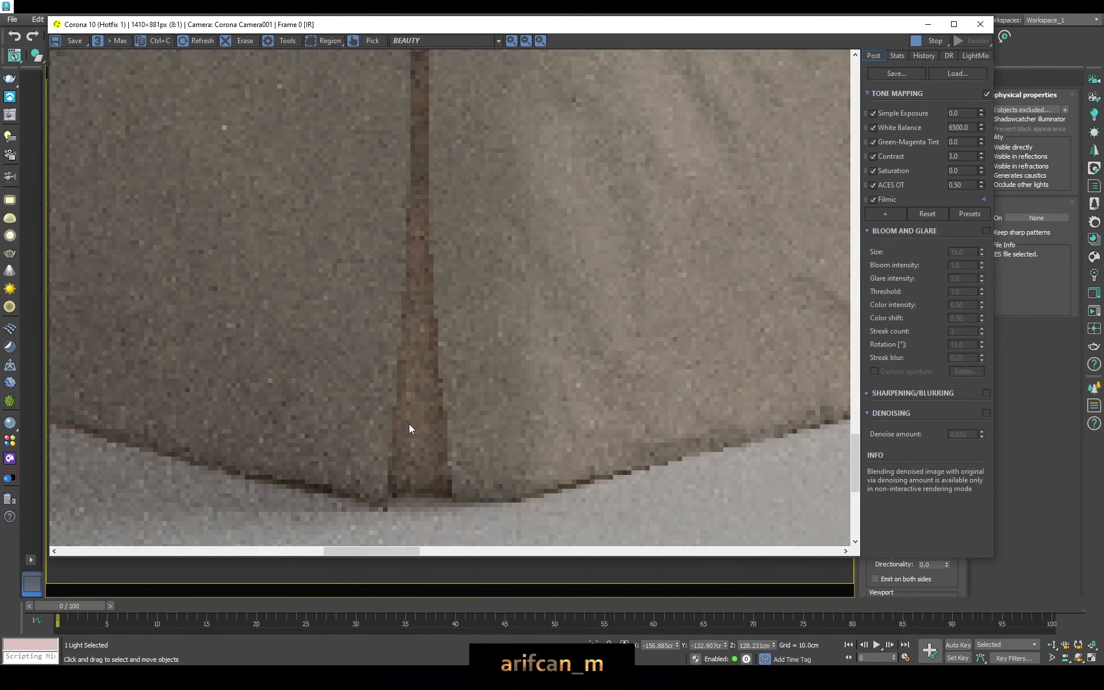
scroll(409, 423, "down", 2)
scroll(412, 417, "down", 2)
scroll(761, 348, "up", 3)
scroll(693, 251, "down", 1)
scroll(393, 405, "down", 1)
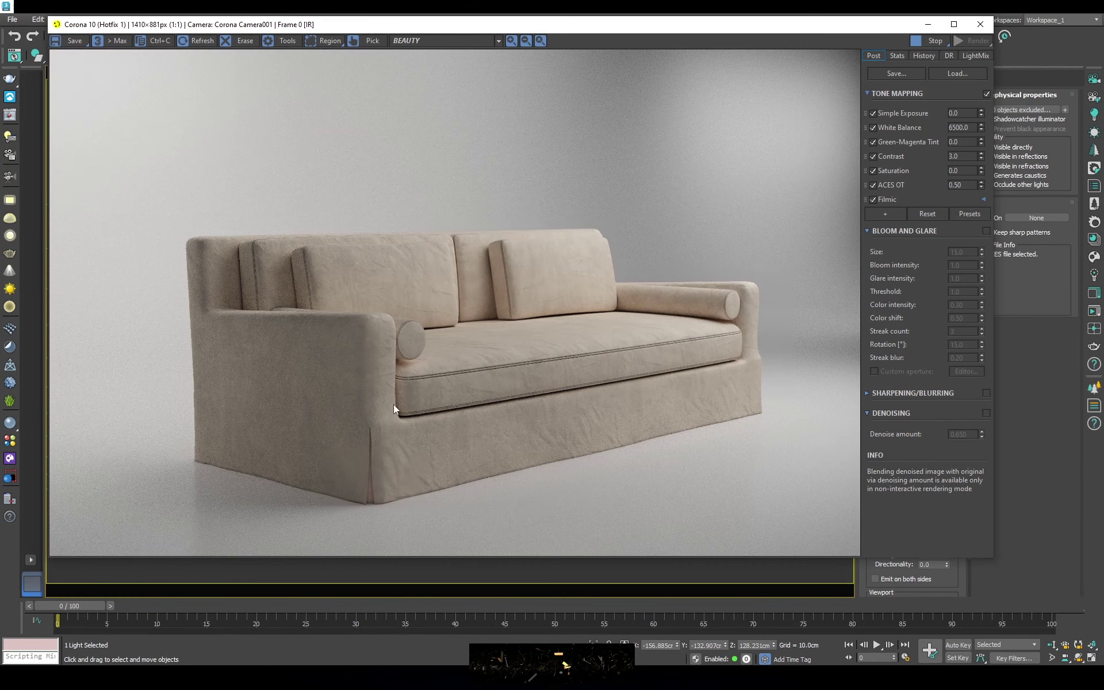
scroll(340, 329, "up", 2)
scroll(339, 329, "down", 2)
left_click_drag(672, 28, 663, 93)
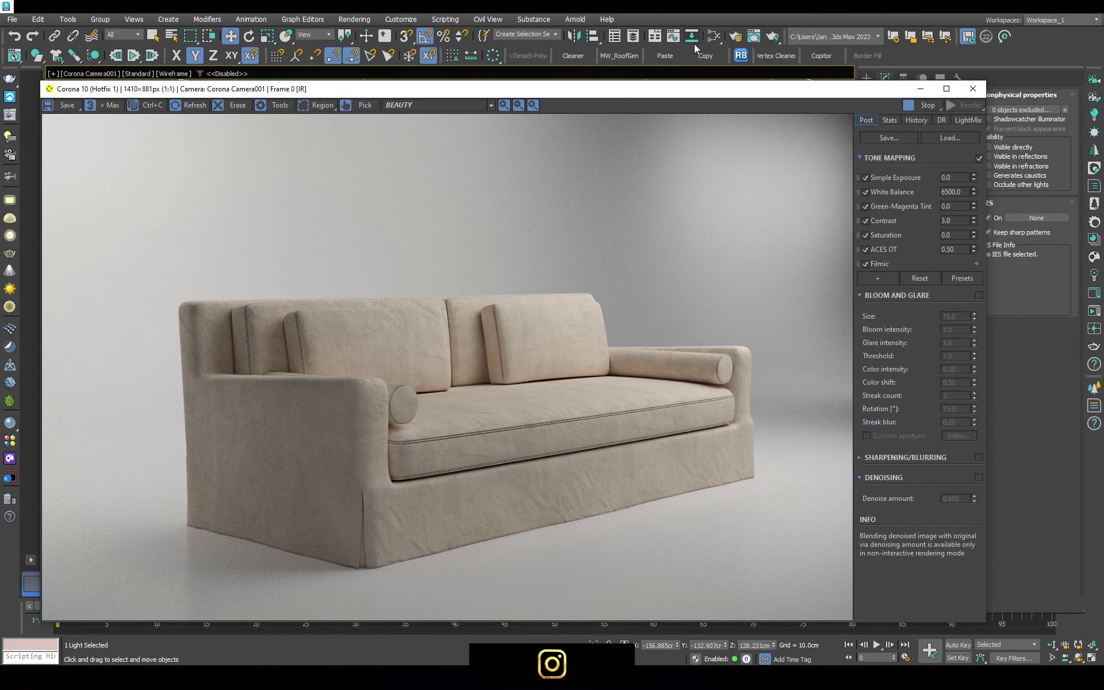
Open and close the Slate Material Editor, then zoom across the rendered sofa arm
key("m")
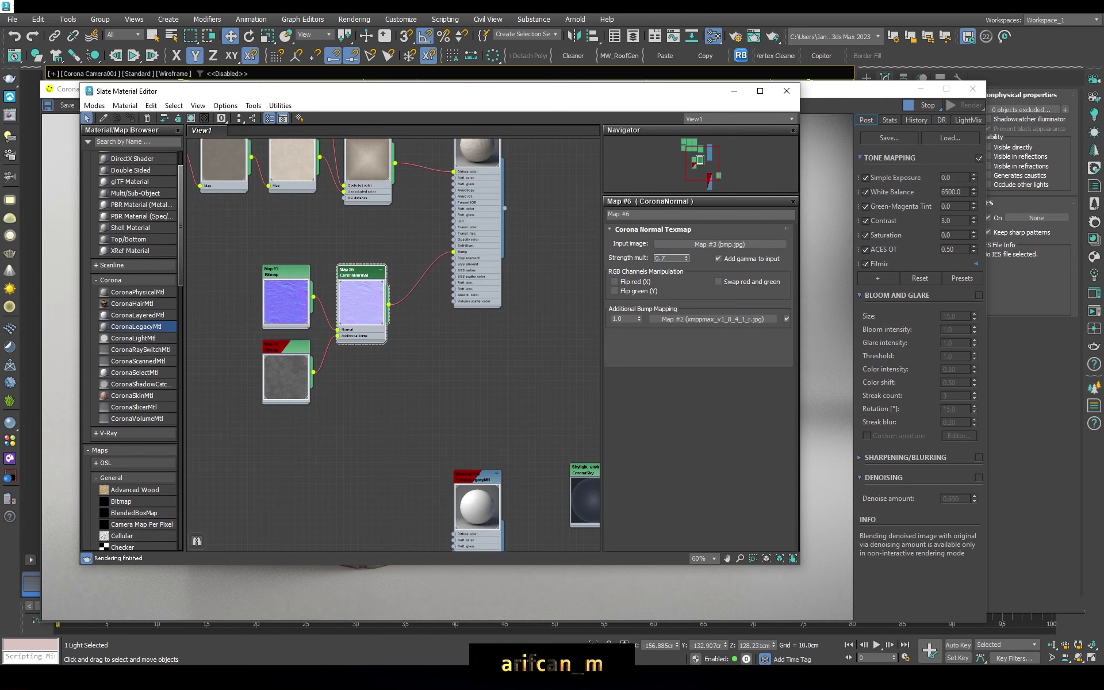
left_click(786, 90)
scroll(473, 351, "up", 3)
scroll(422, 396, "down", 2)
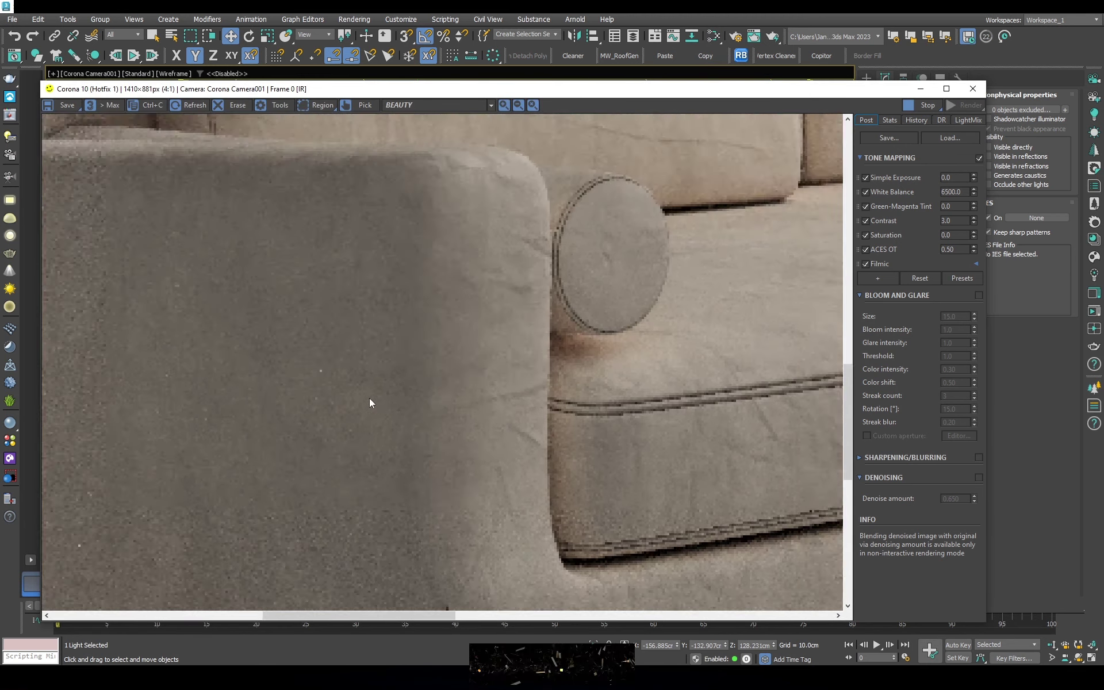
scroll(369, 398, "up", 3)
scroll(408, 333, "down", 3)
scroll(433, 239, "down", 1)
scroll(436, 316, "up", 3)
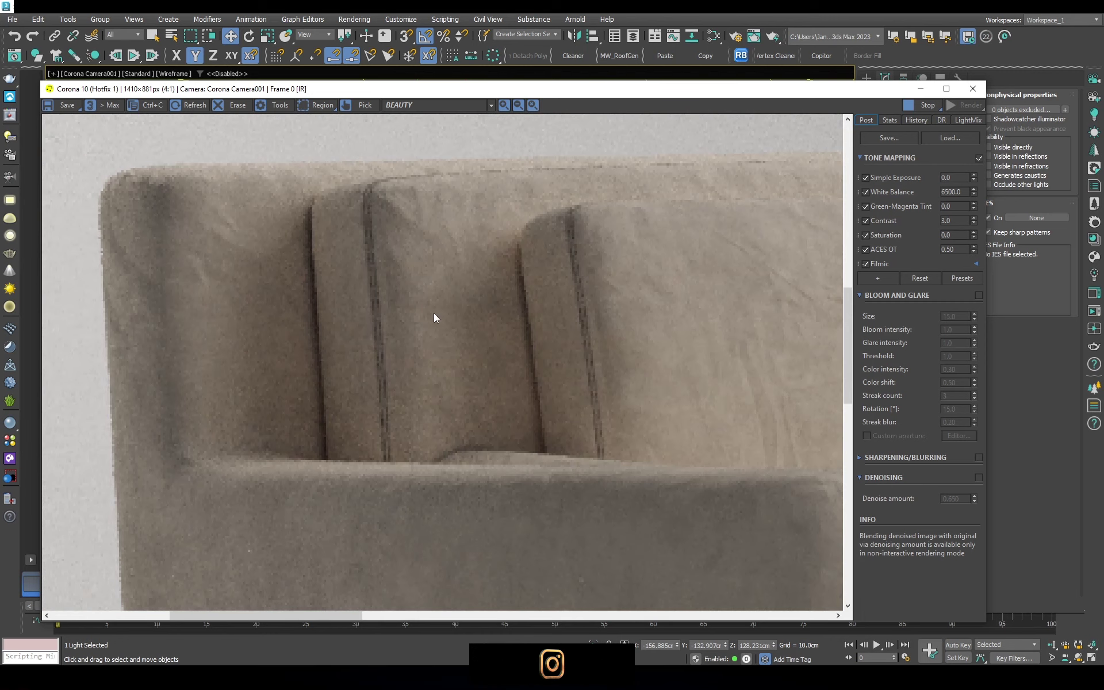
scroll(368, 313, "up", 2)
scroll(439, 327, "down", 3)
scroll(618, 375, "up", 3)
scroll(643, 347, "up", 2)
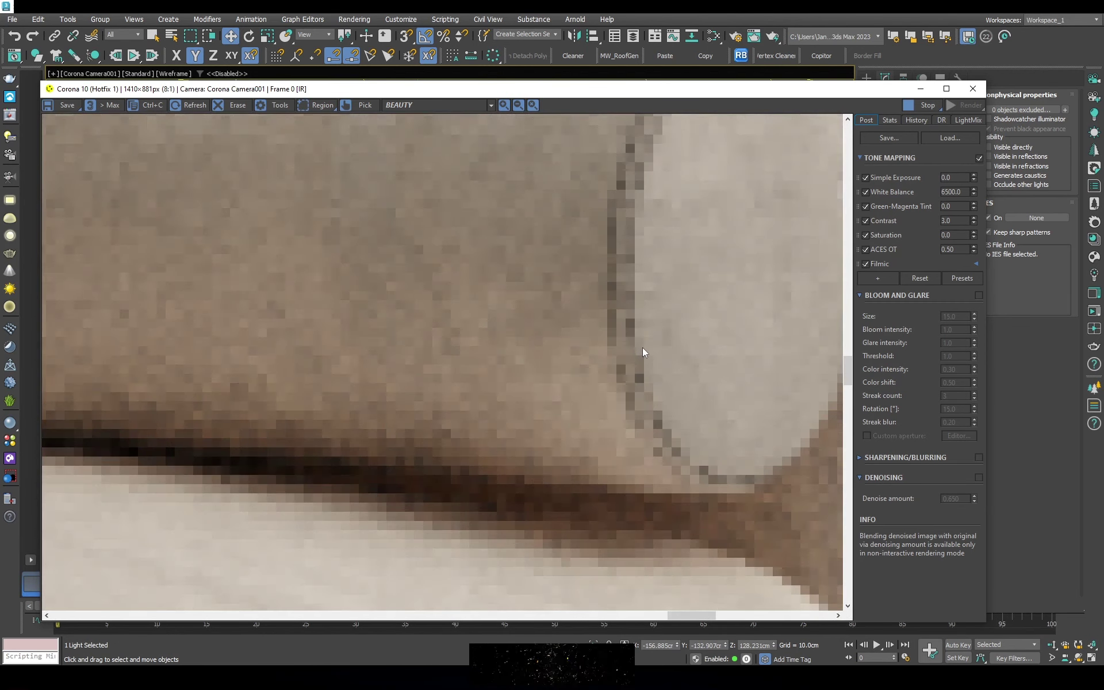
scroll(475, 363, "down", 3)
scroll(474, 363, "down", 3)
scroll(462, 351, "up", 3)
scroll(678, 348, "down", 3)
scroll(771, 413, "up", 3)
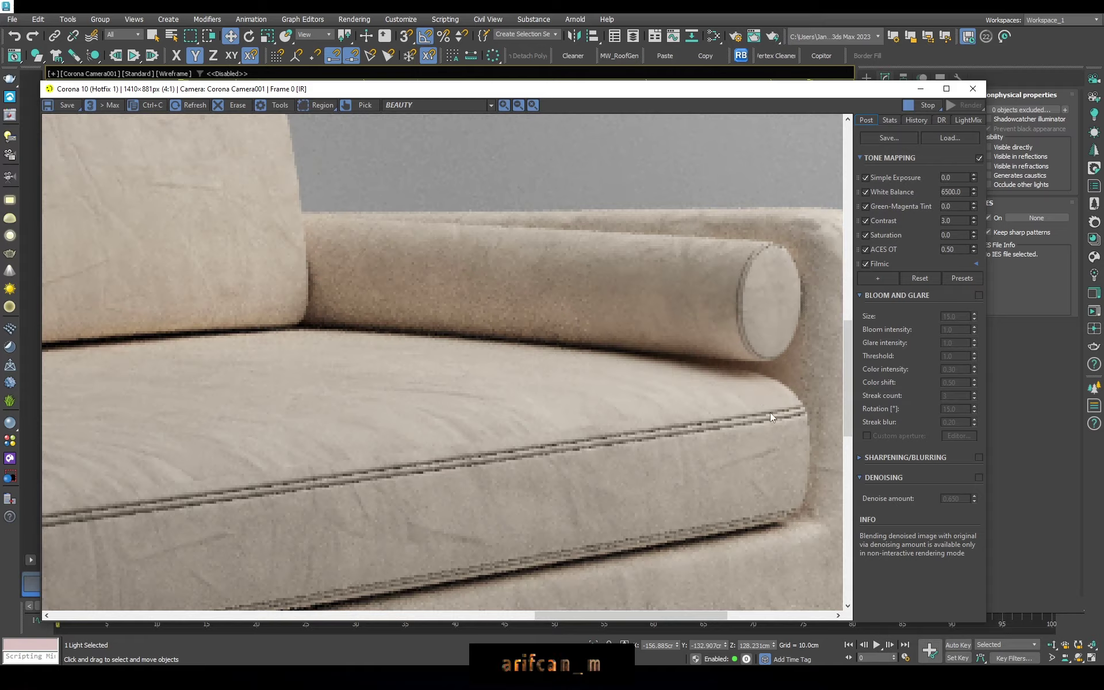
scroll(701, 424, "down", 3)
scroll(633, 426, "up", 2)
scroll(551, 306, "down", 2)
scroll(433, 462, "up", 2)
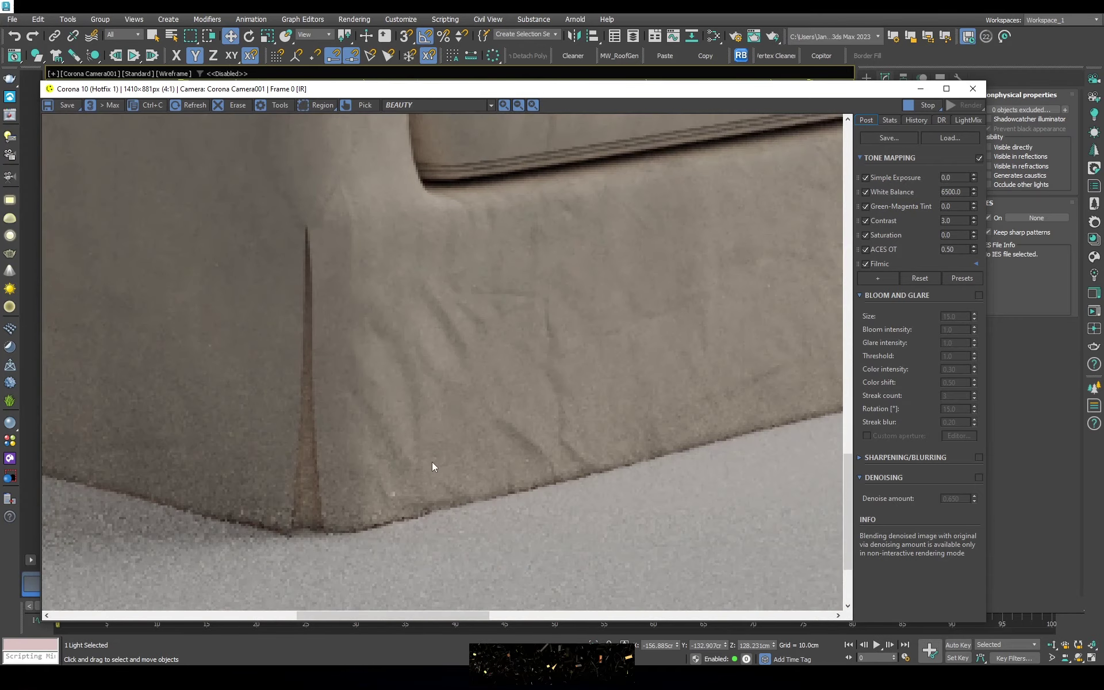
scroll(429, 461, "up", 1)
scroll(544, 413, "down", 2)
scroll(504, 429, "up", 2)
scroll(504, 429, "up", 2)
scroll(420, 422, "down", 3)
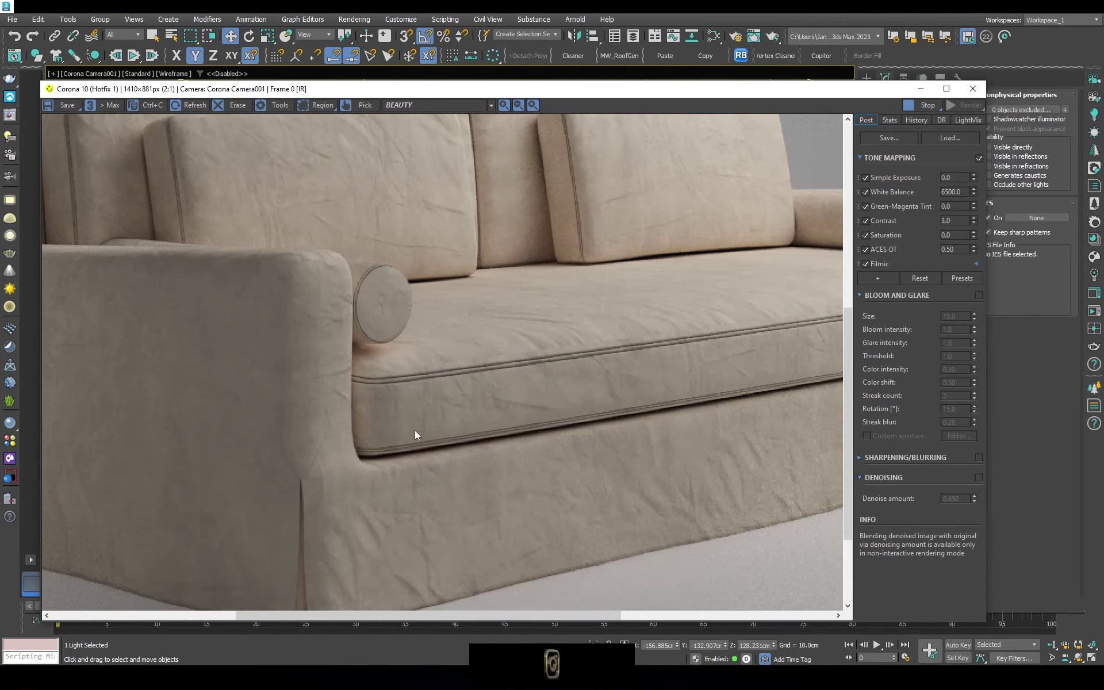
scroll(345, 403, "up", 3)
scroll(409, 422, "down", 2)
scroll(409, 381, "down", 2)
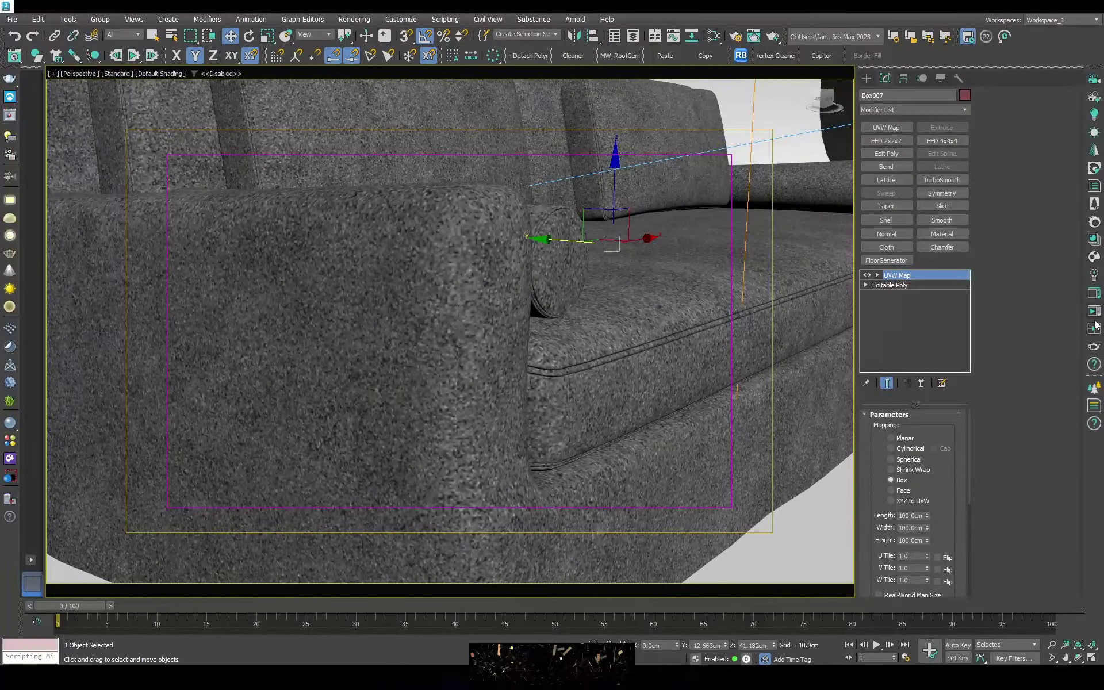
Interactively render the sofa-arm close-up and zoom the VFB, then switch to Corona Camera001
left_click(1095, 326)
scroll(428, 381, "up", 2)
scroll(475, 381, "up", 1)
scroll(536, 459, "up", 1)
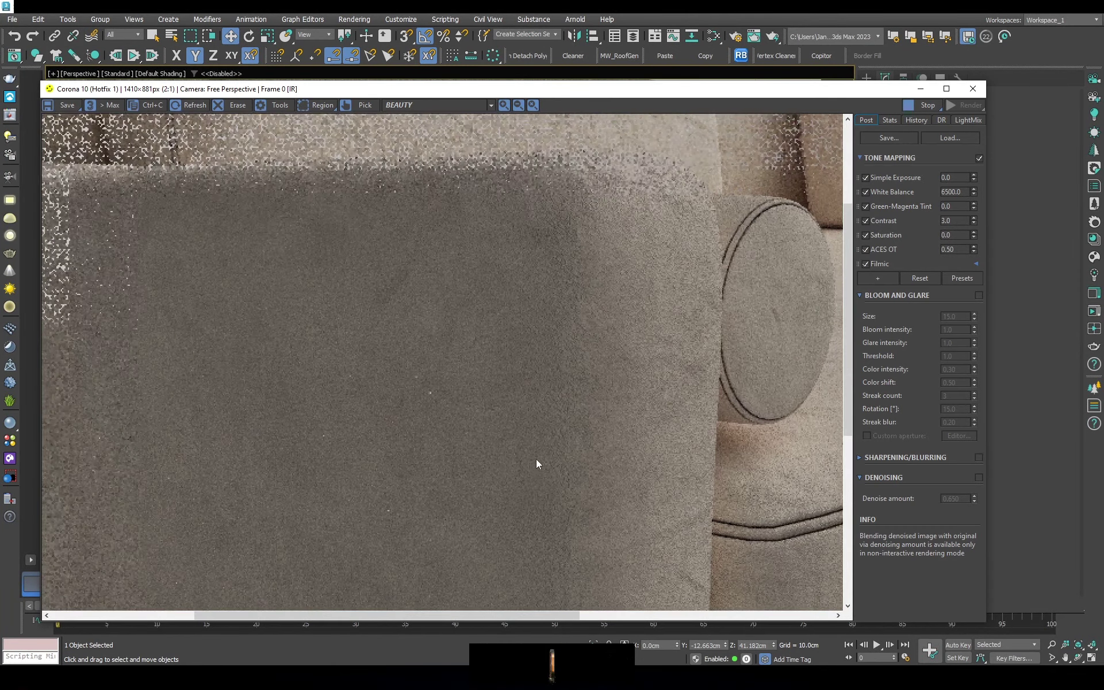
scroll(570, 339, "up", 1)
scroll(568, 337, "down", 1)
scroll(499, 388, "down", 2)
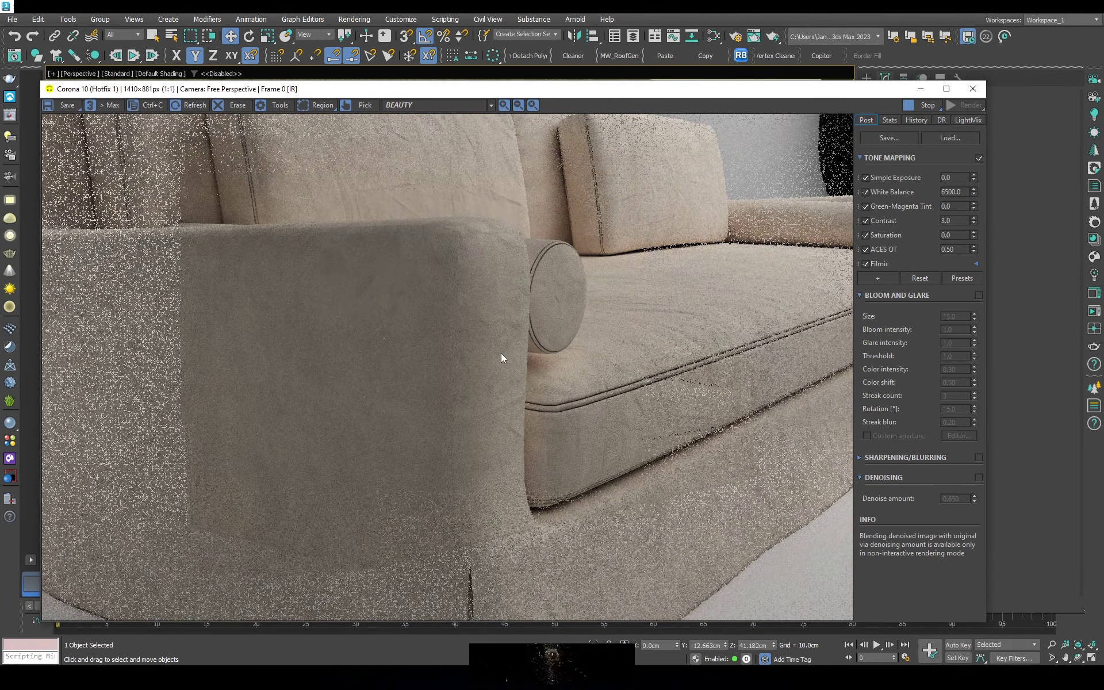
scroll(554, 397, "up", 2)
scroll(549, 291, "down", 2)
key("c")
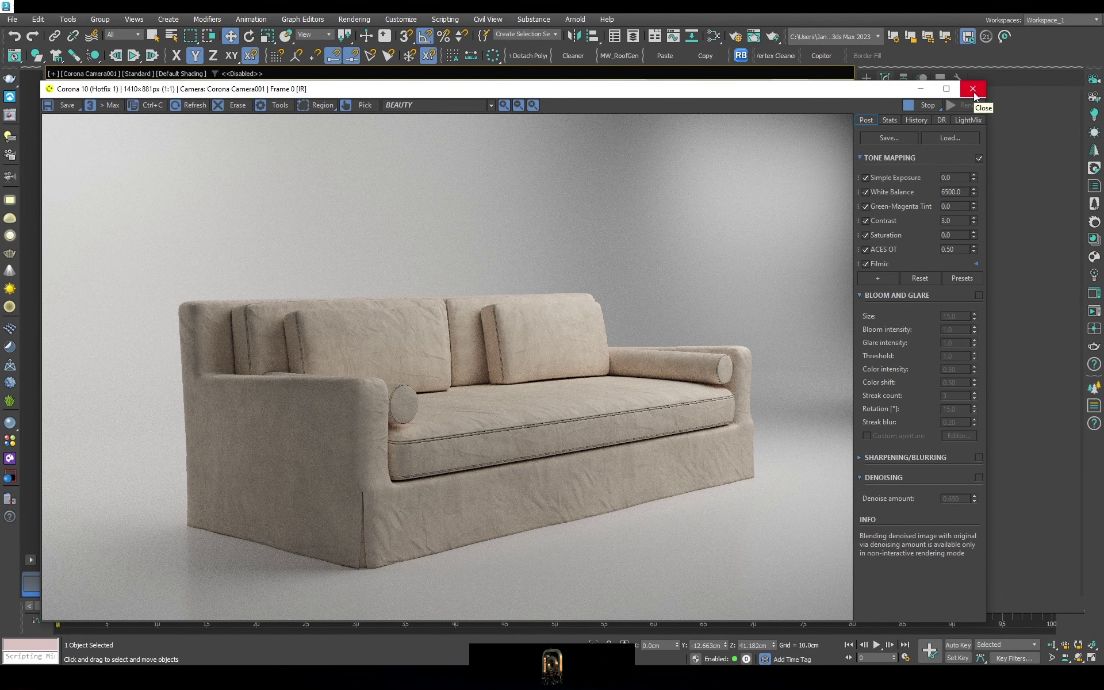
Close the render window and set Corona Light003's height to 300 cm in Top view
left_click(974, 92)
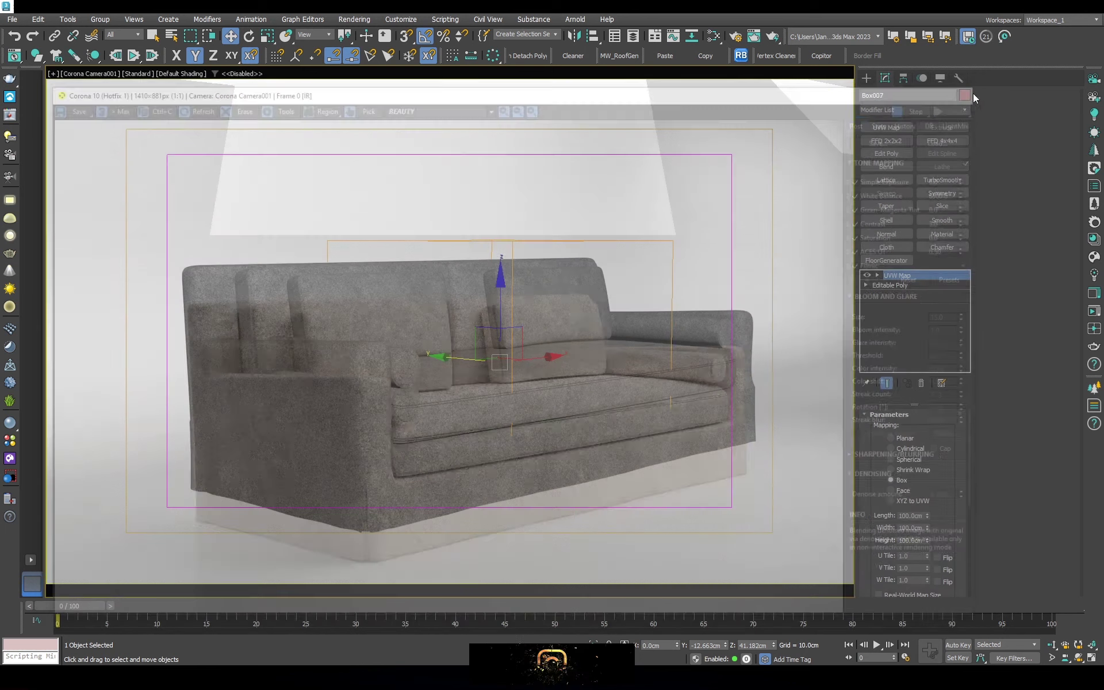
key("t")
left_click(684, 244)
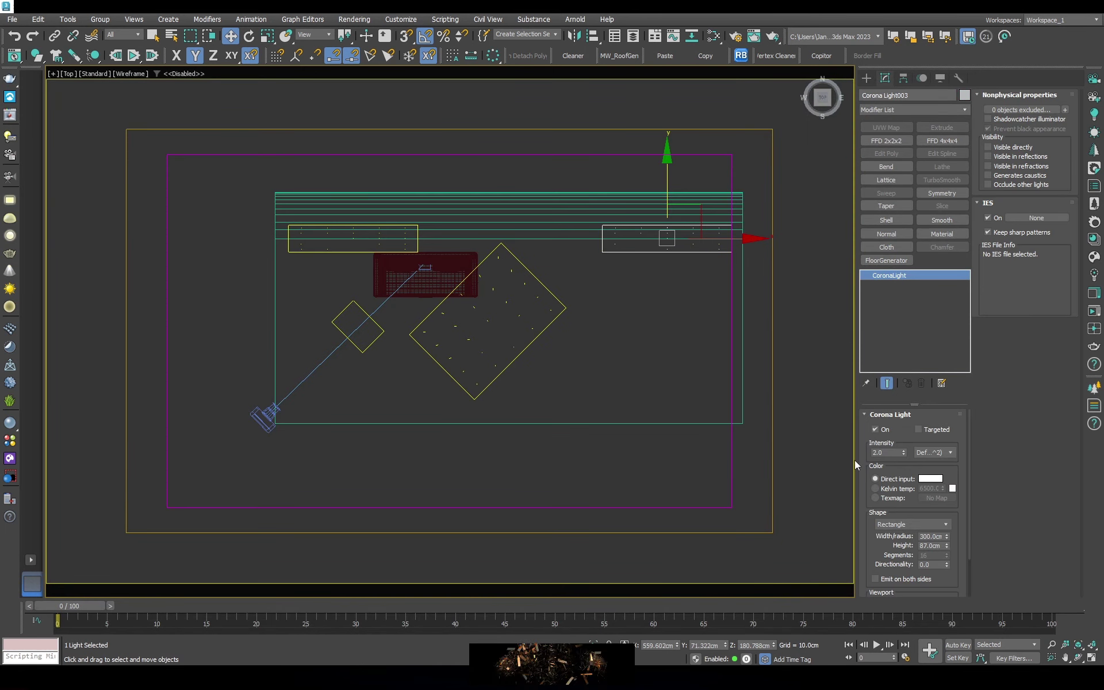
double_click(922, 545)
type("300")
key("Return")
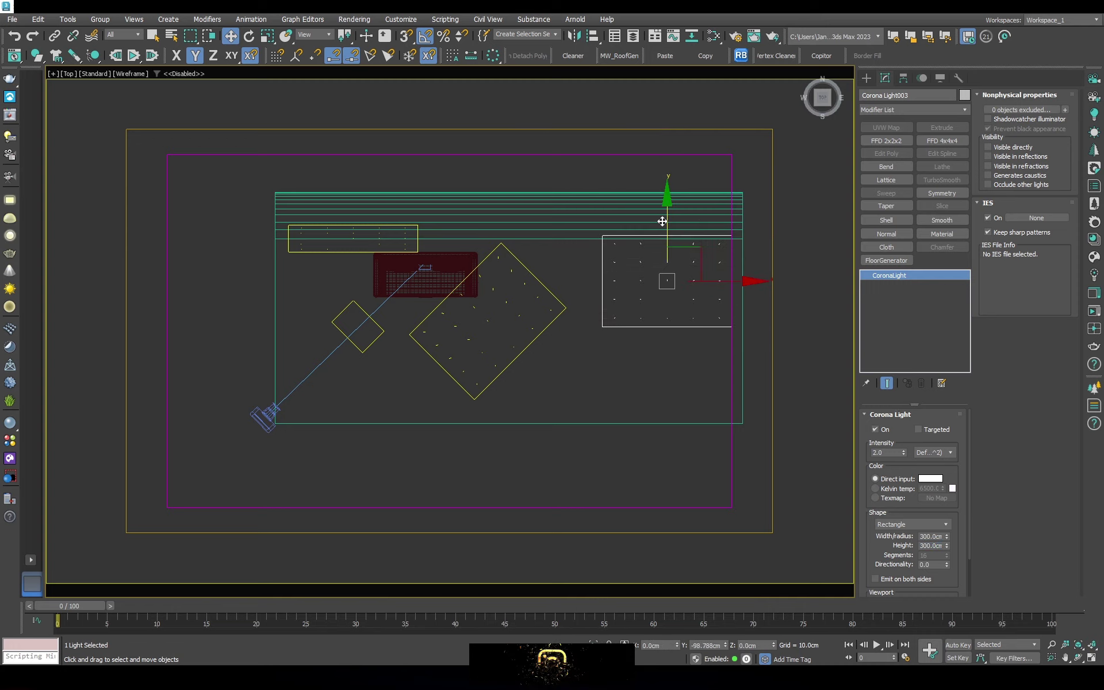
Tilt Corona Light003 to 65° over the sofa and re-render Corona Camera001
key("l")
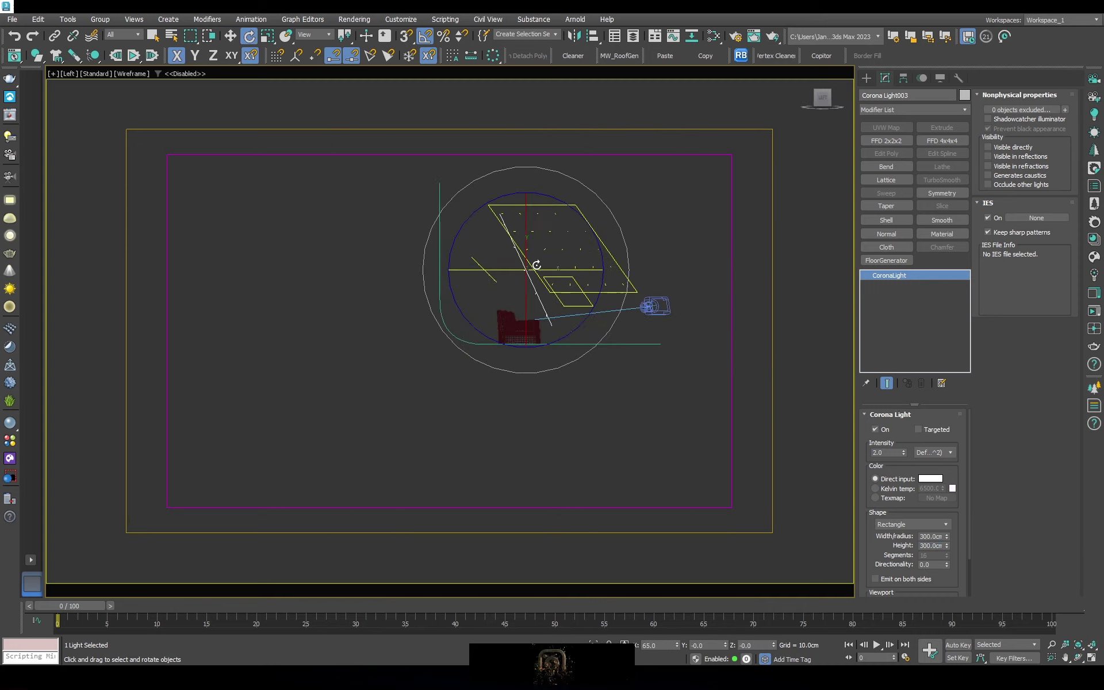
left_click_drag(598, 271, 580, 220)
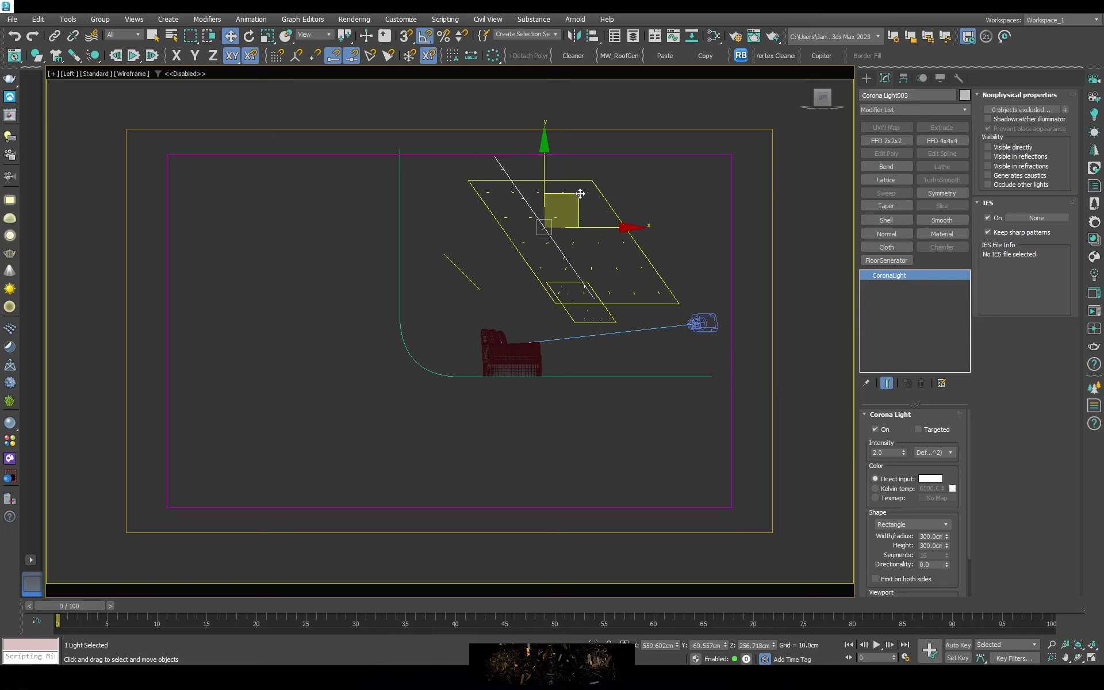
key("c")
left_click(1094, 311)
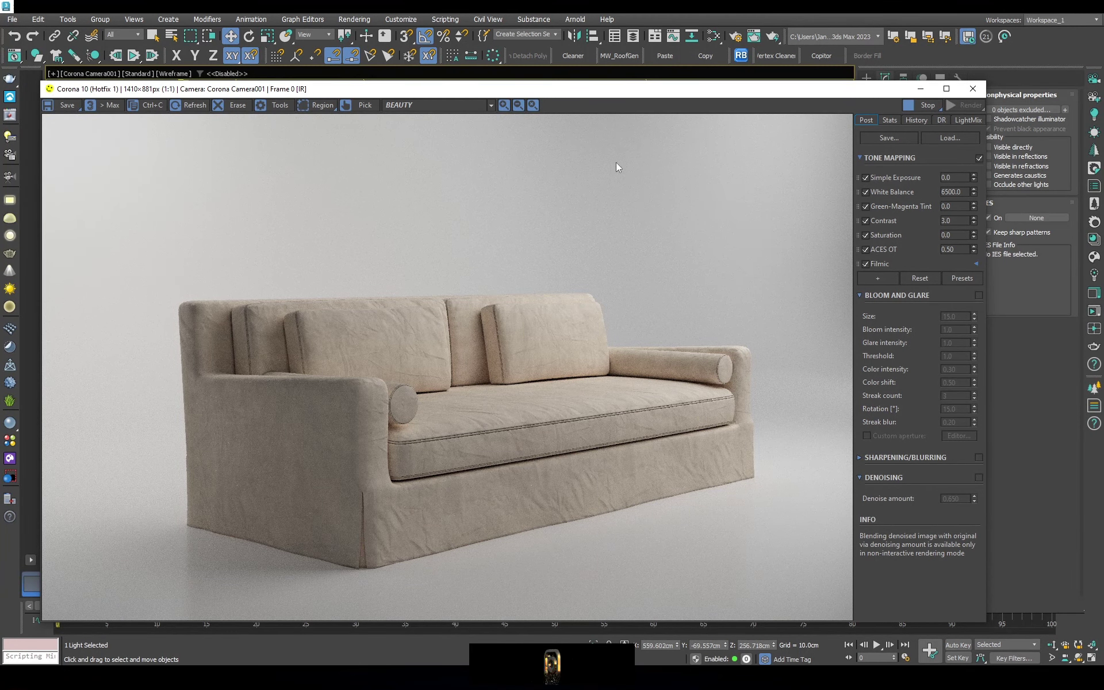
Inspect the Map #9 Output node's settings in the Slate Material Editor
left_click(713, 36)
scroll(429, 224, "up", 2)
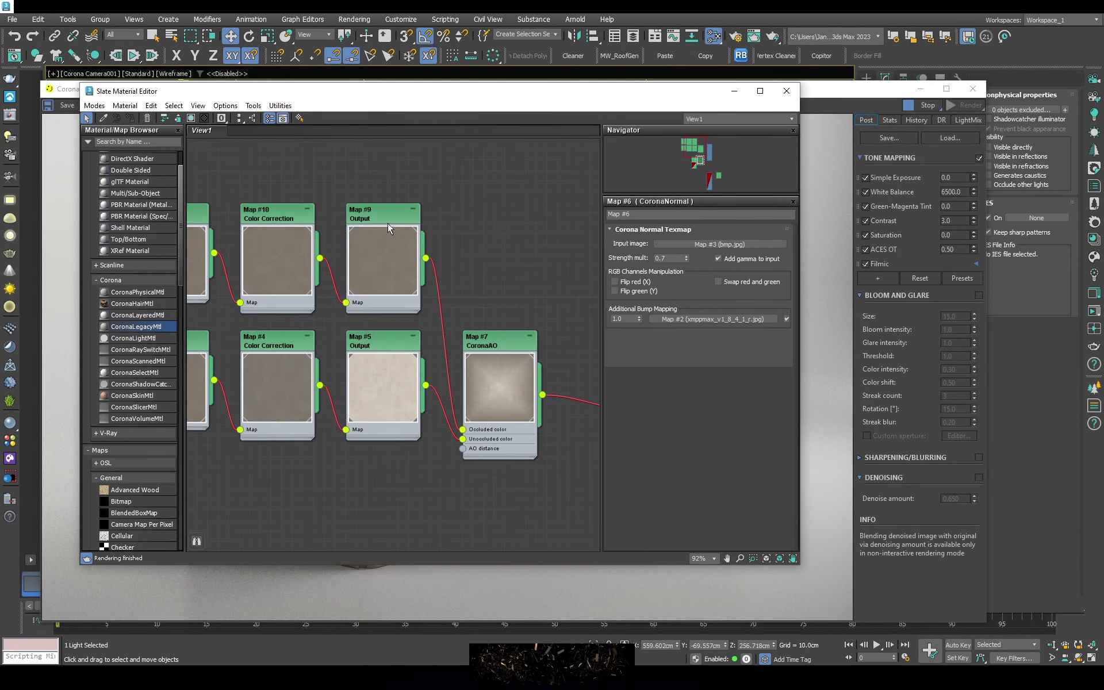
scroll(388, 224, "up", 1)
double_click(434, 222)
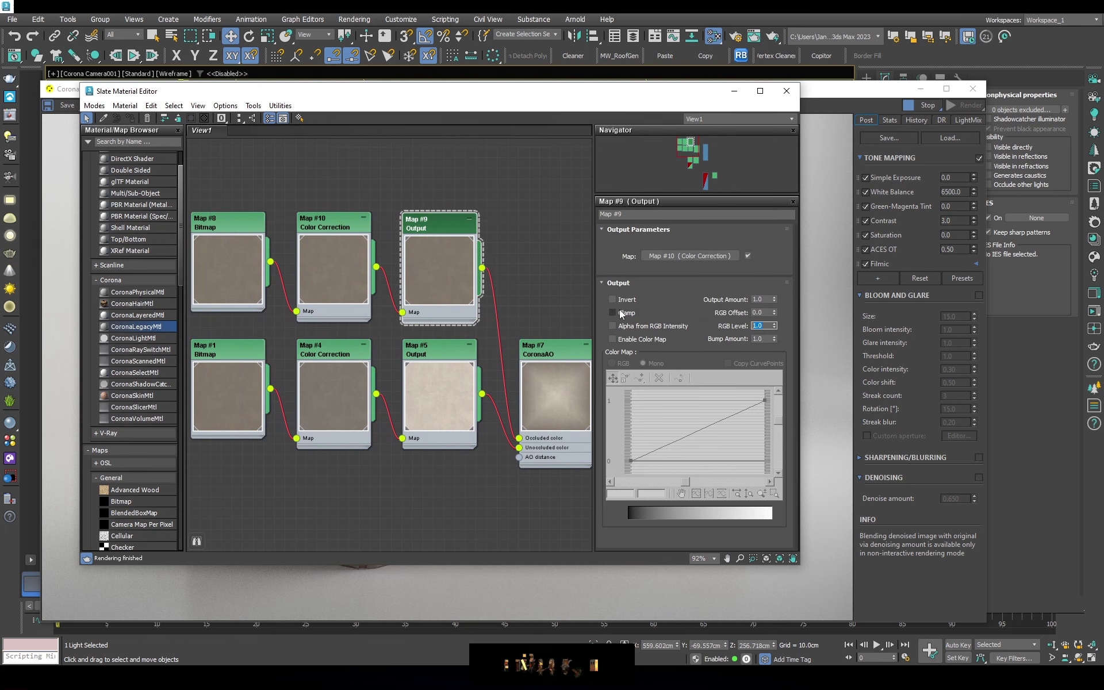
Review the interactive render, then minimize it and close the Slate Material Editor
left_click(787, 91)
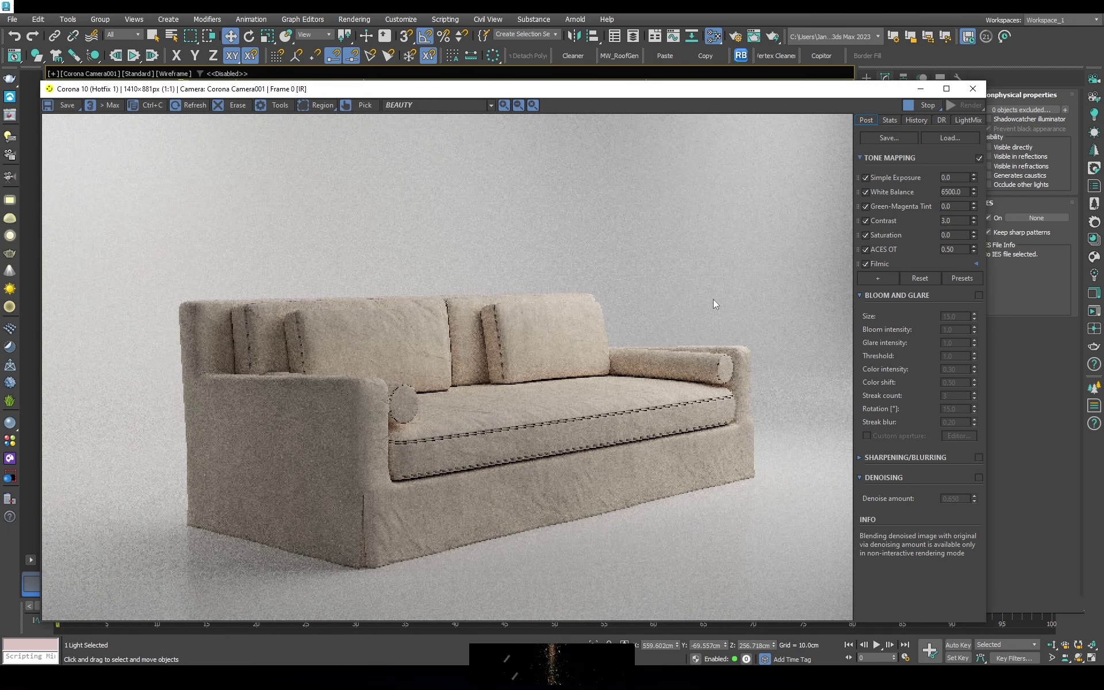
scroll(433, 441, "up", 3)
scroll(394, 403, "down", 1)
scroll(355, 406, "up", 4)
scroll(477, 398, "down", 3)
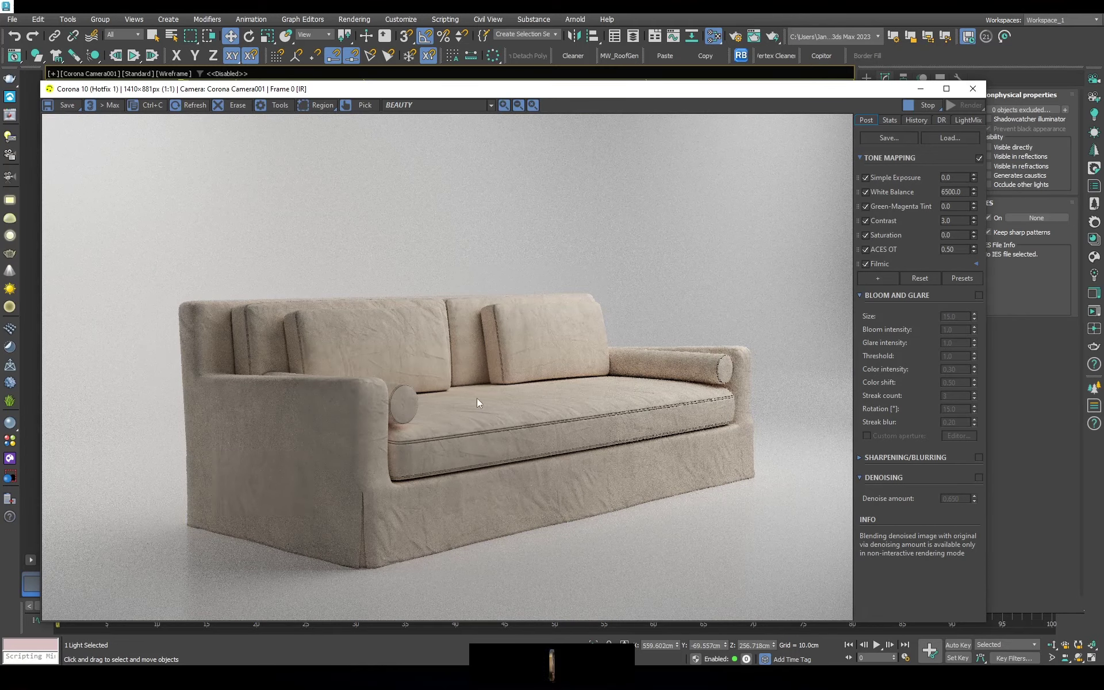
scroll(416, 384, "up", 1)
scroll(716, 338, "up", 1)
scroll(713, 337, "down", 2)
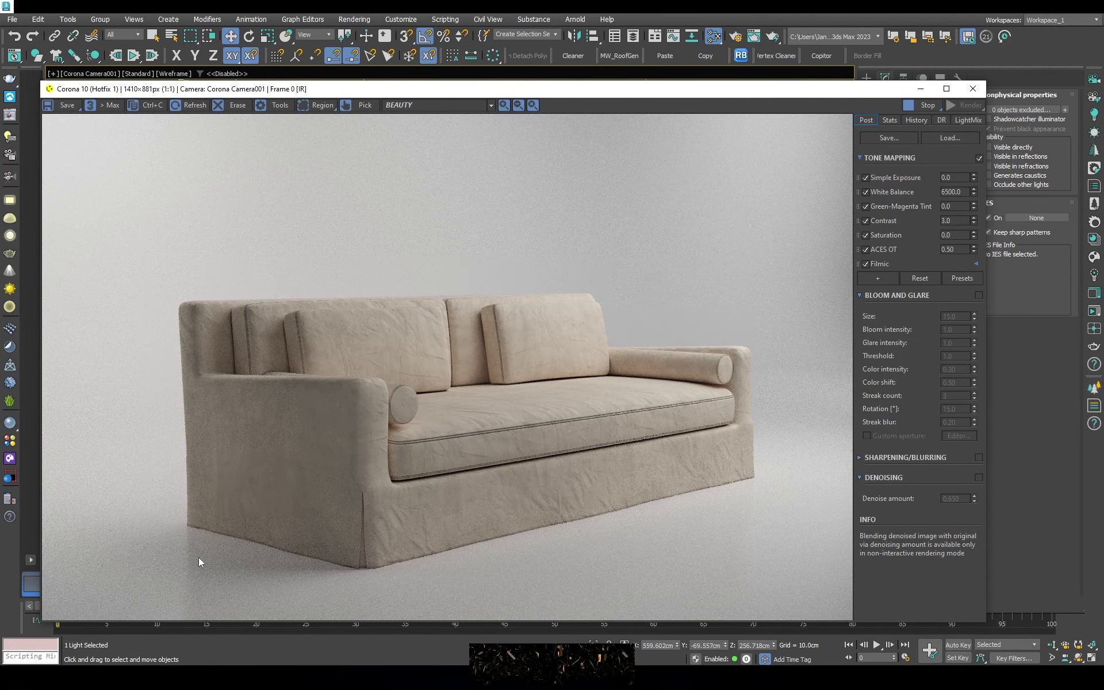
scroll(251, 471, "up", 3)
scroll(345, 485, "down", 3)
scroll(440, 466, "up", 3)
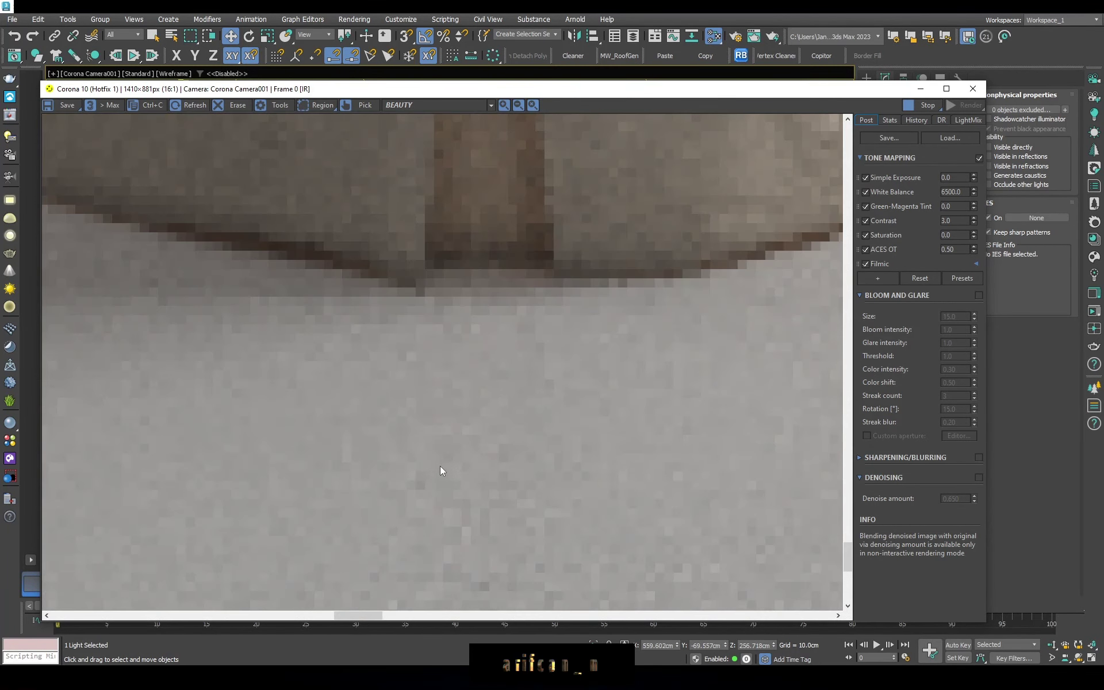
scroll(589, 483, "down", 3)
scroll(716, 441, "up", 2)
scroll(637, 422, "down", 2)
scroll(397, 373, "up", 2)
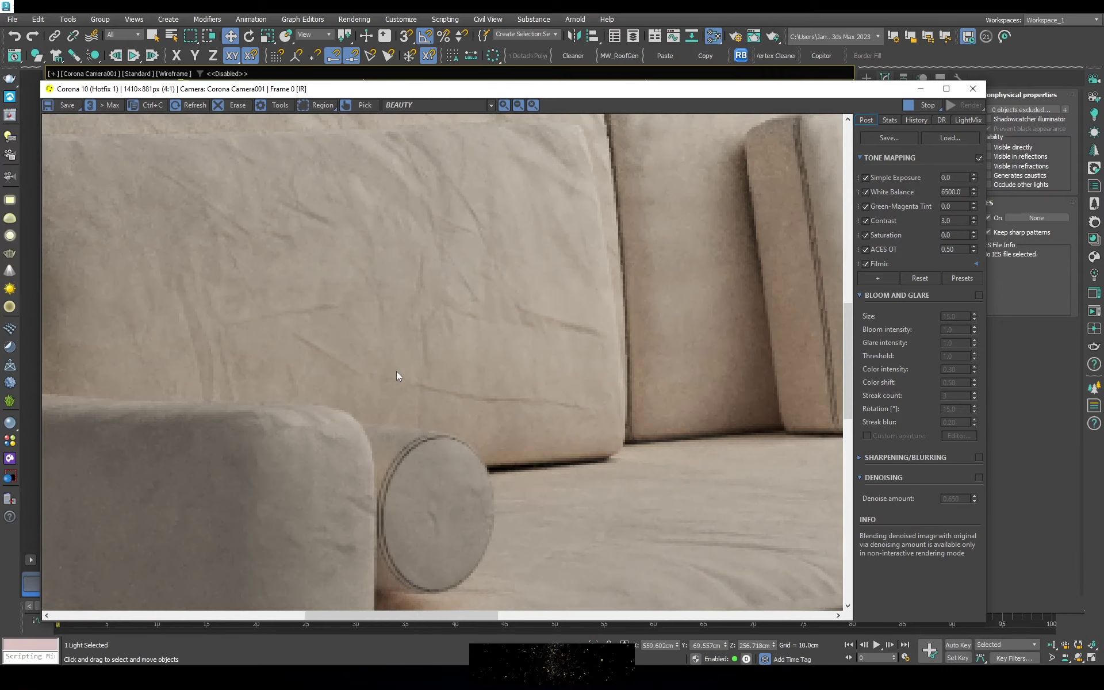
scroll(261, 337, "down", 2)
scroll(299, 337, "up", 3)
scroll(437, 359, "down", 2)
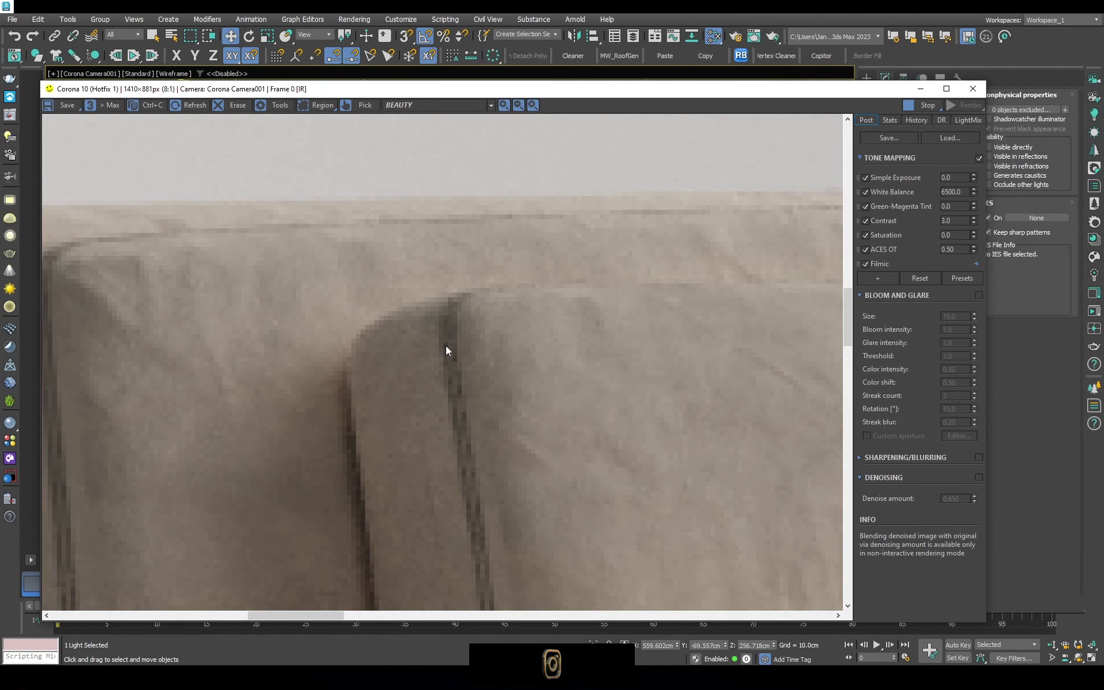
scroll(308, 395, "down", 1)
scroll(619, 351, "up", 1)
scroll(471, 368, "up", 1)
scroll(471, 368, "down", 1)
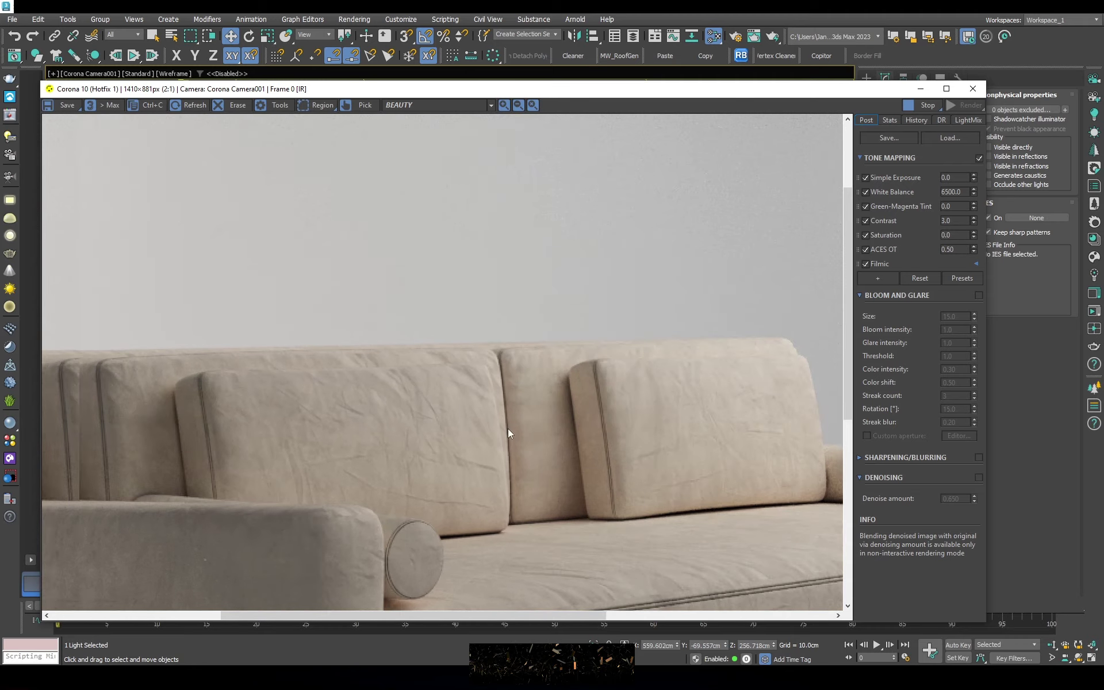
scroll(288, 340, "up", 1)
scroll(345, 376, "down", 1)
scroll(377, 325, "down", 1)
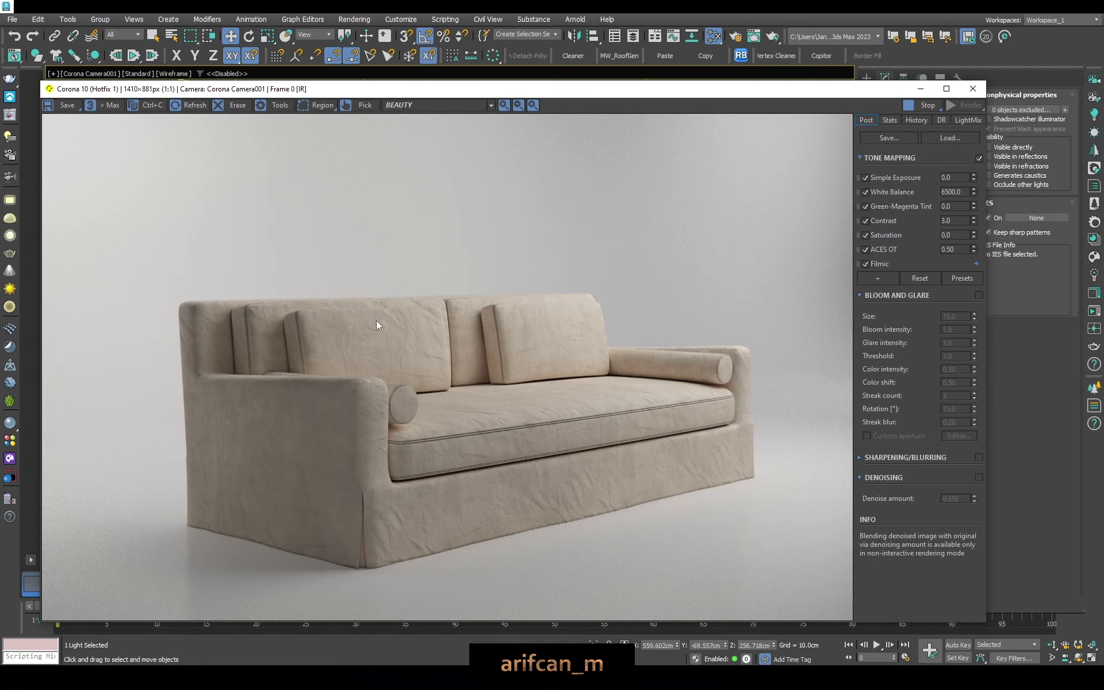
left_click(927, 90)
left_click(787, 91)
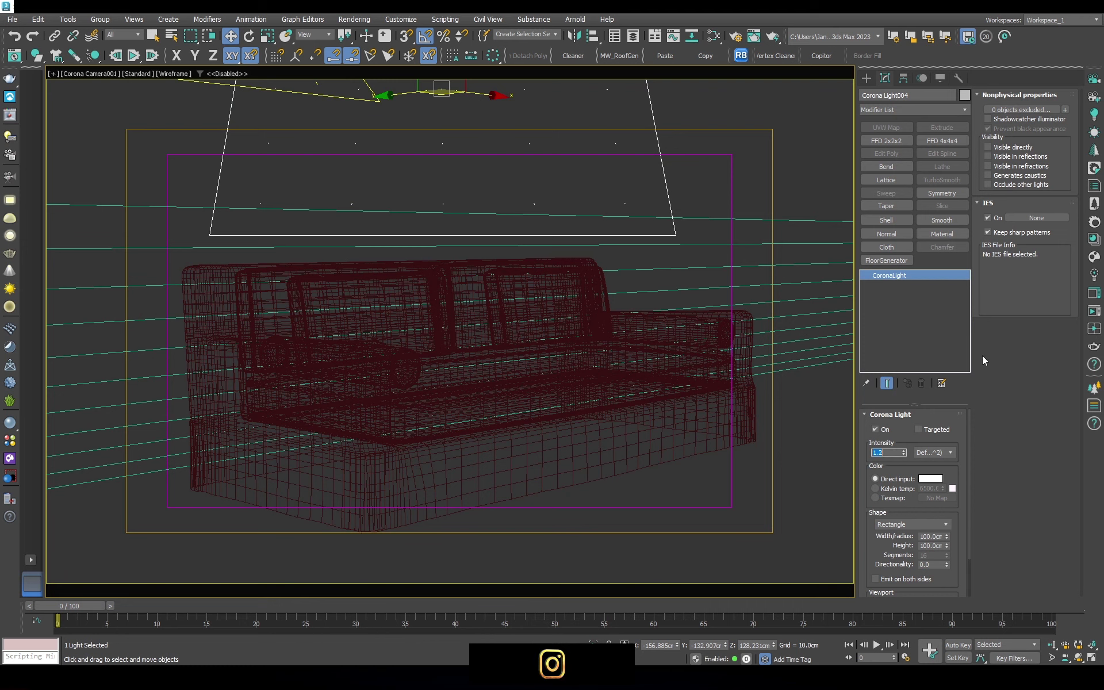
Reopen the sofa's interactive render, then enlarge and reposition the frame buffer window
left_click(1091, 314)
scroll(318, 406, "up", 2)
scroll(318, 406, "down", 2)
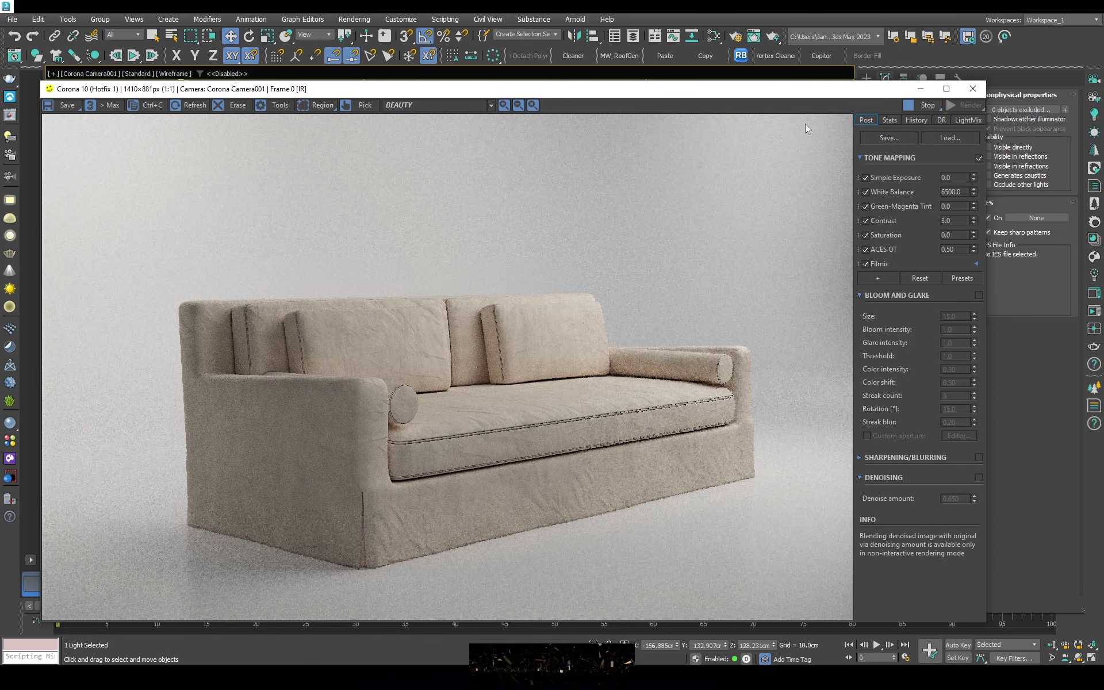
left_click_drag(805, 123, 458, 102)
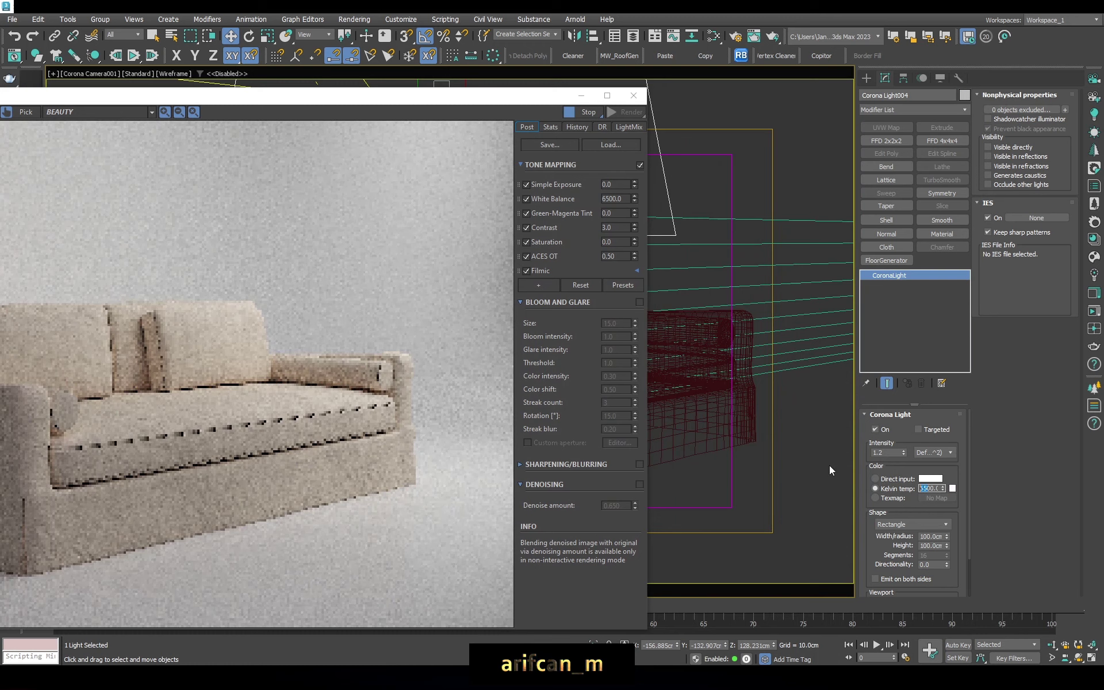
double_click(287, 97)
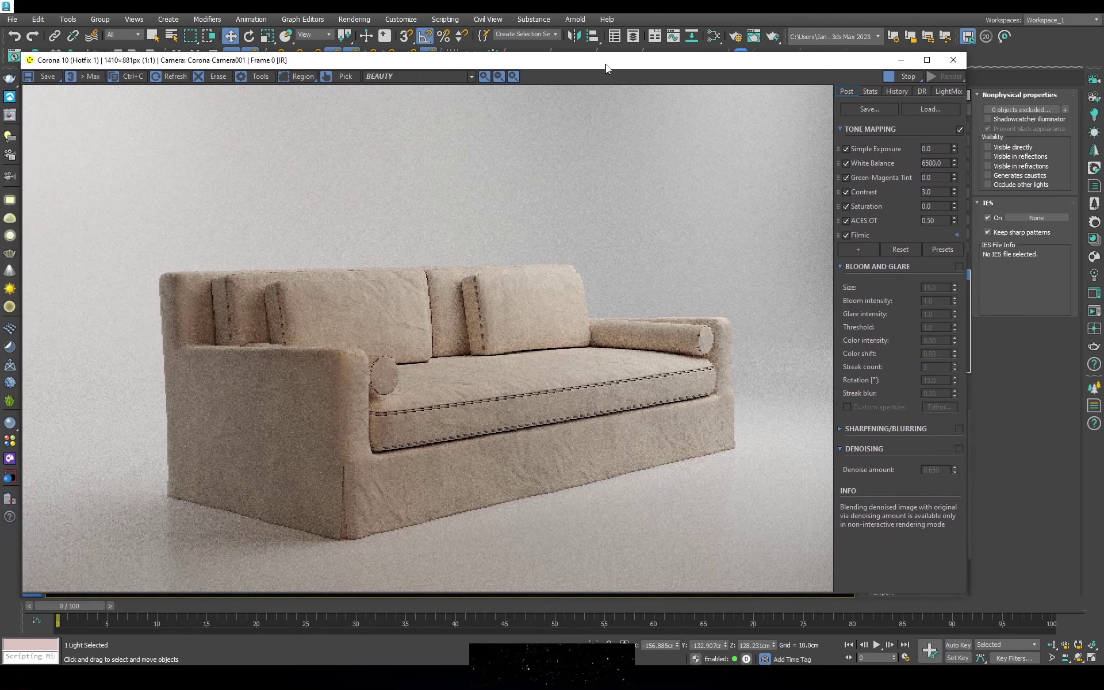
mouse_move(605, 64)
left_mouse_down()
mouse_move(466, 88)
mouse_move(584, 68)
left_mouse_up()
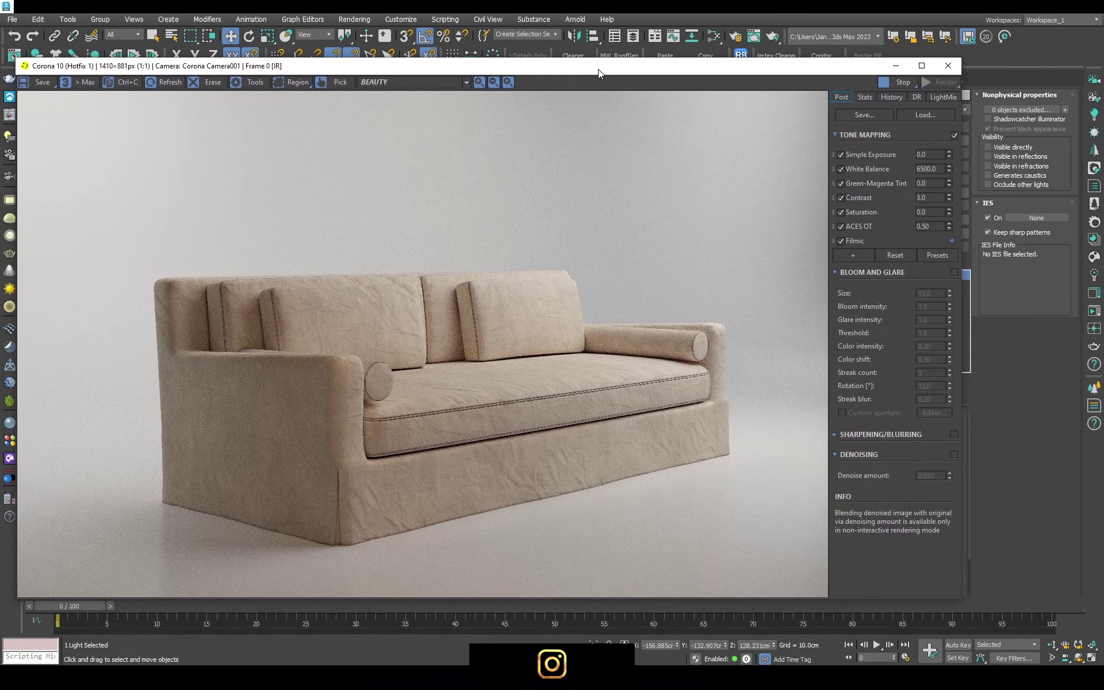
scroll(264, 355, "up", 1)
scroll(343, 356, "up", 1)
scroll(315, 361, "down", 1)
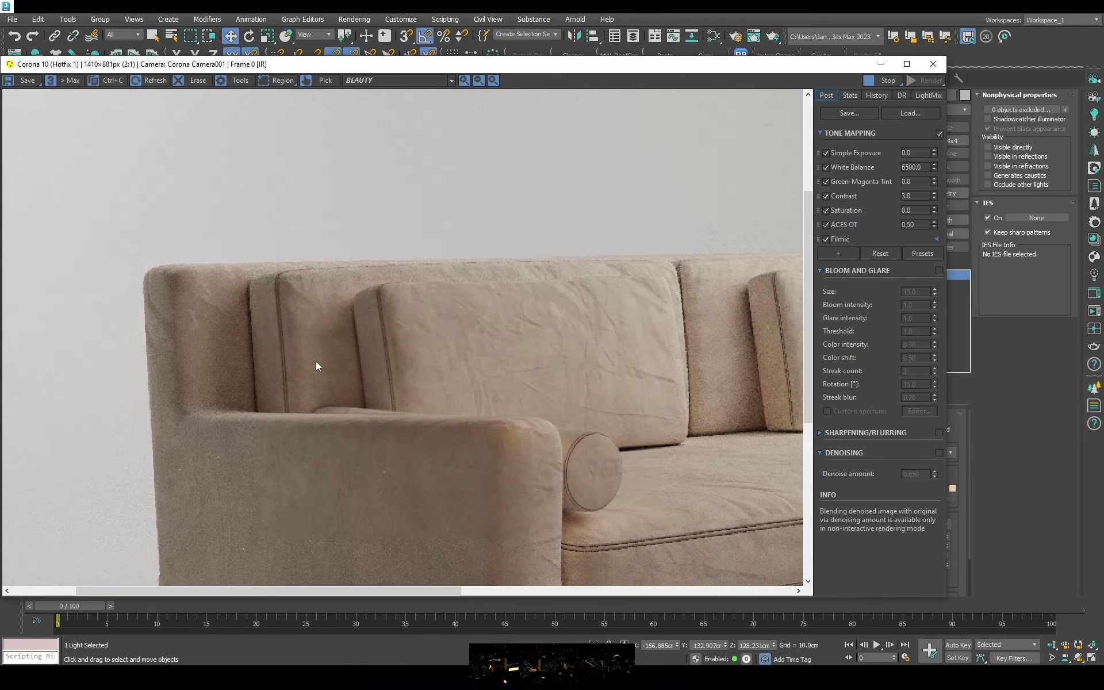
scroll(272, 379, "up", 1)
scroll(312, 325, "down", 2)
scroll(333, 394, "up", 1)
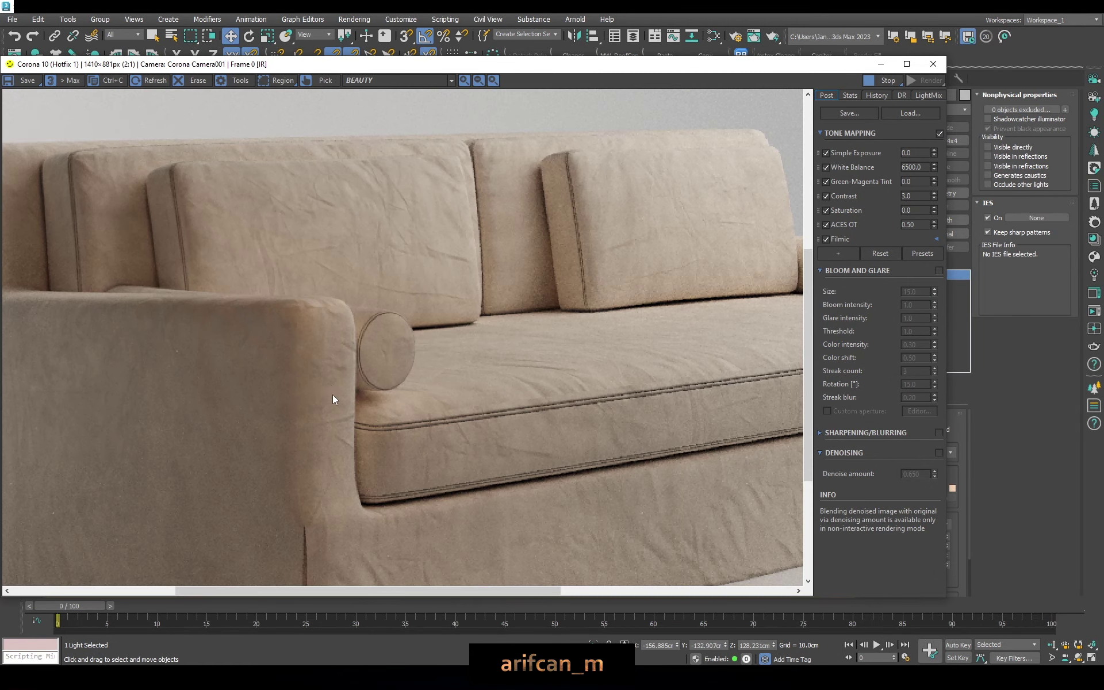
scroll(332, 395, "down", 1)
Raise Corona Light004's intensity to 2.0
left_click_drag(727, 62, 489, 70)
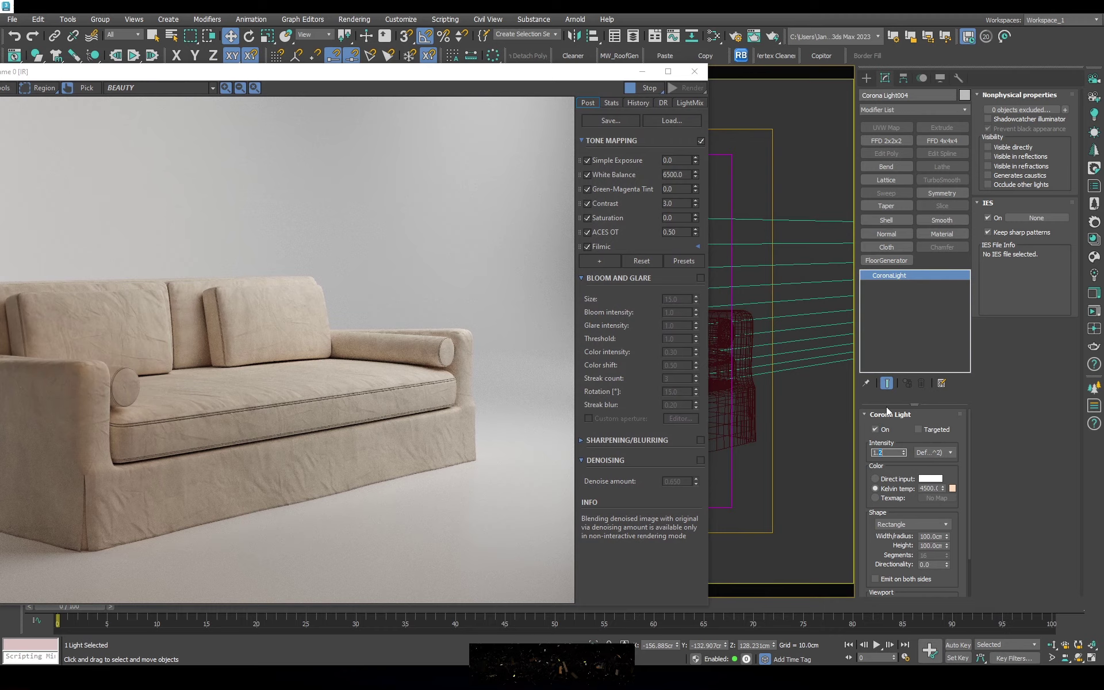
left_click_drag(308, 75, 498, 61)
scroll(386, 360, "up", 2)
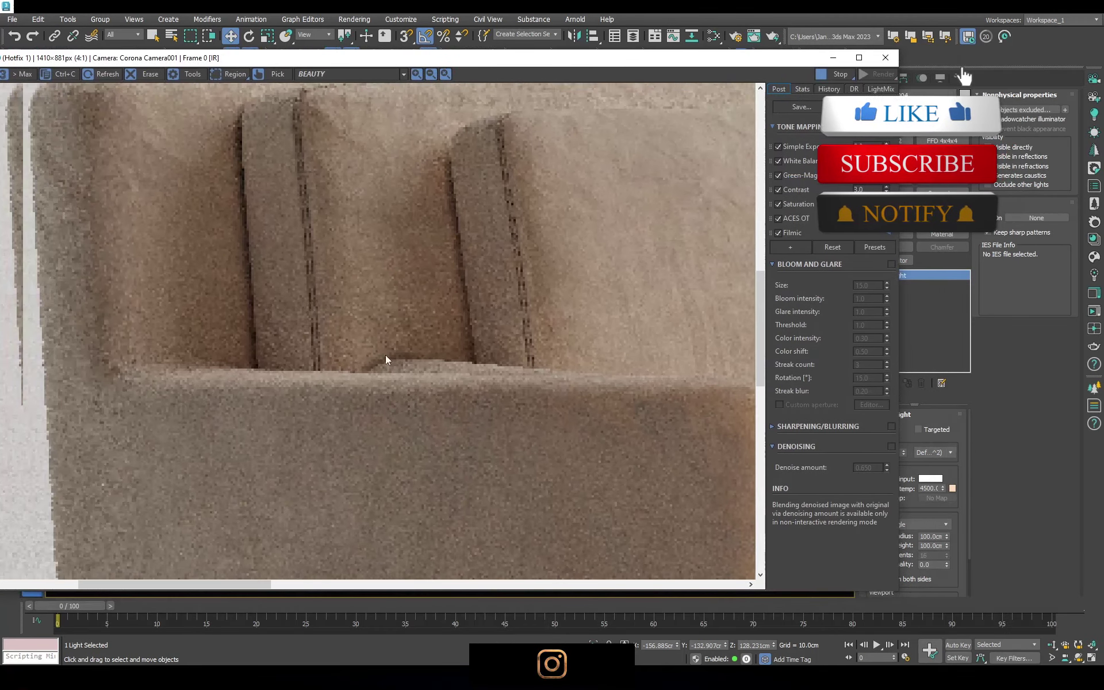
scroll(386, 360, "down", 2)
scroll(279, 370, "up", 2)
scroll(278, 370, "down", 2)
left_click_drag(697, 57, 543, 60)
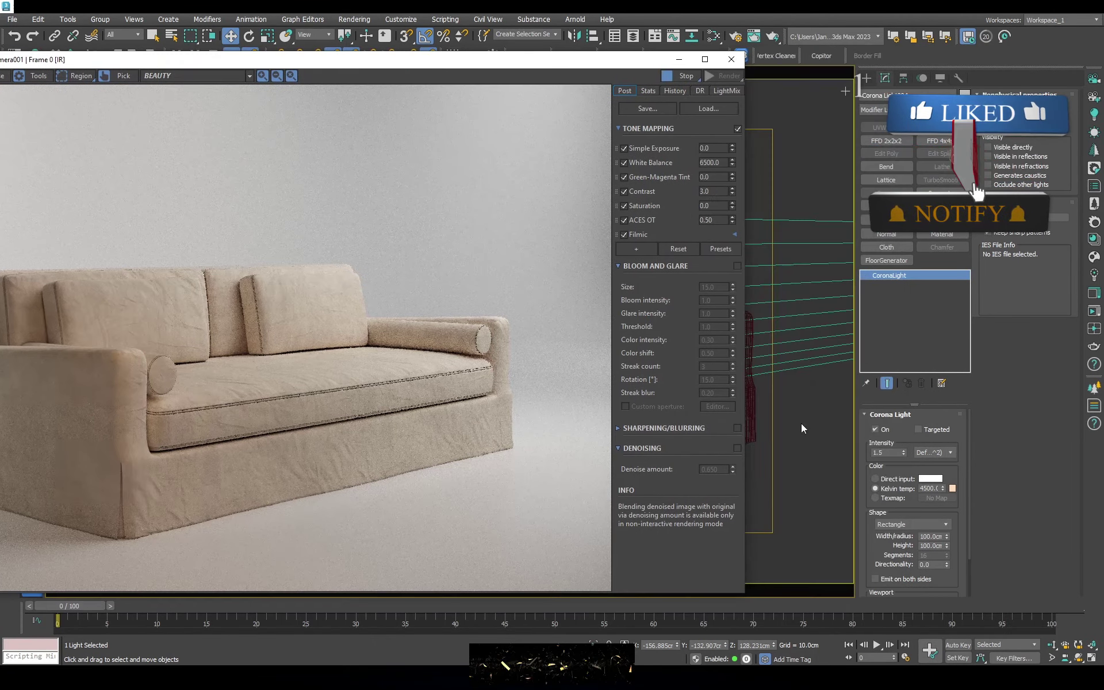
type("2")
key("Return")
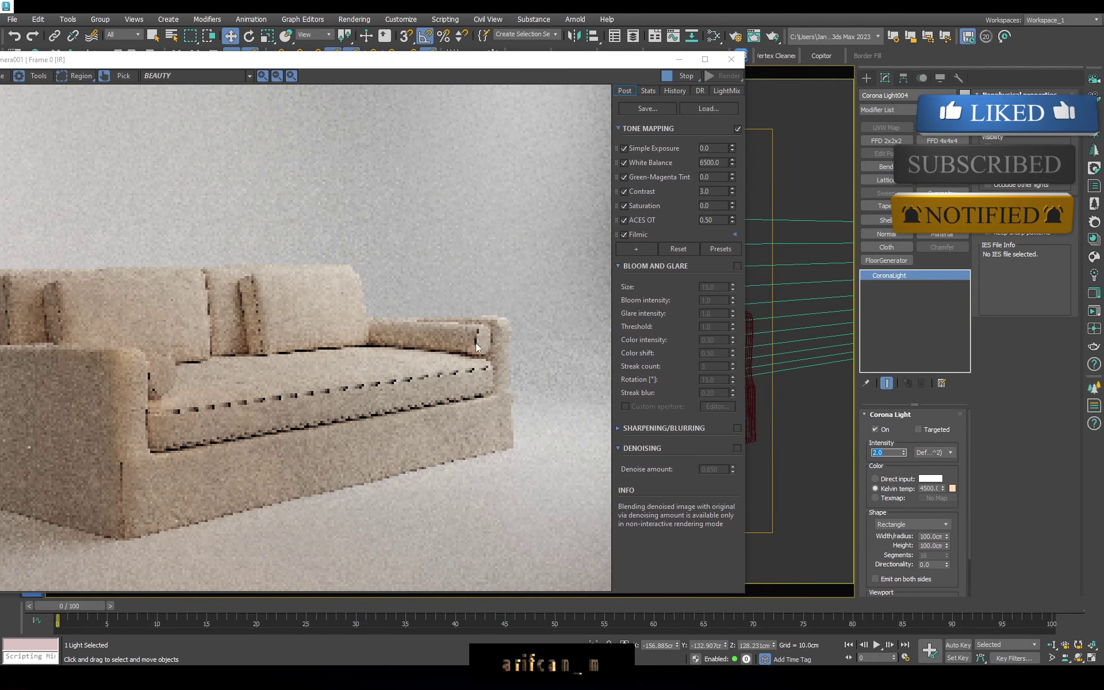
Lower Corona Light004's intensity back to 1.5
left_click_drag(155, 64, 315, 61)
scroll(164, 348, "up", 3)
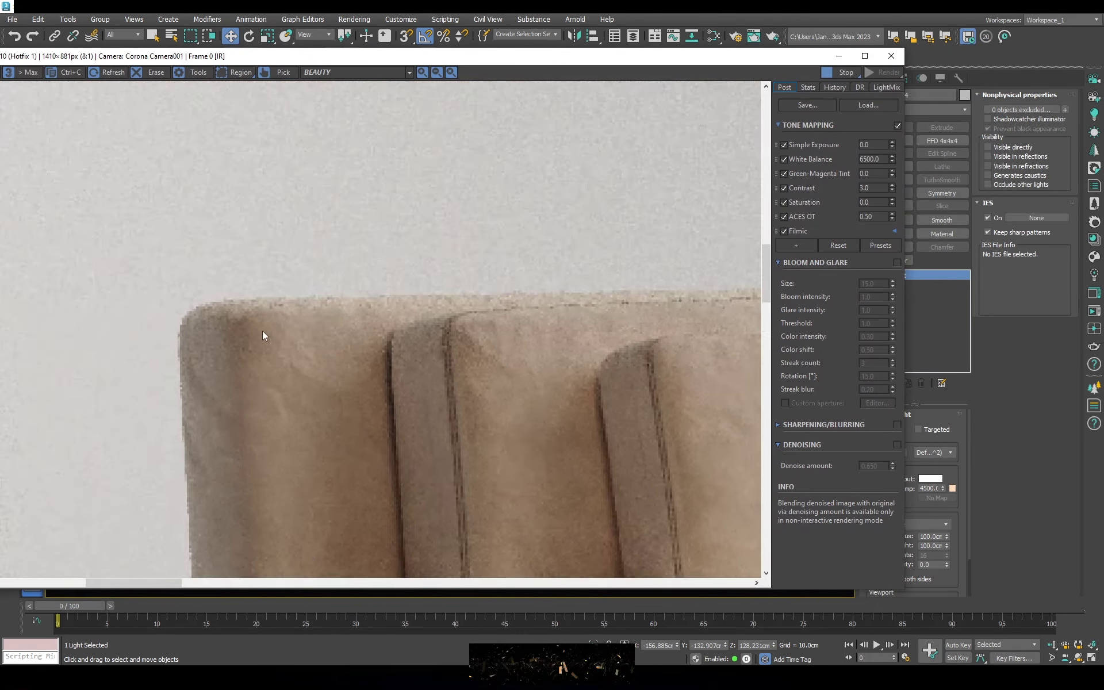
scroll(263, 322, "down", 3)
scroll(444, 288, "up", 1)
scroll(402, 375, "up", 1)
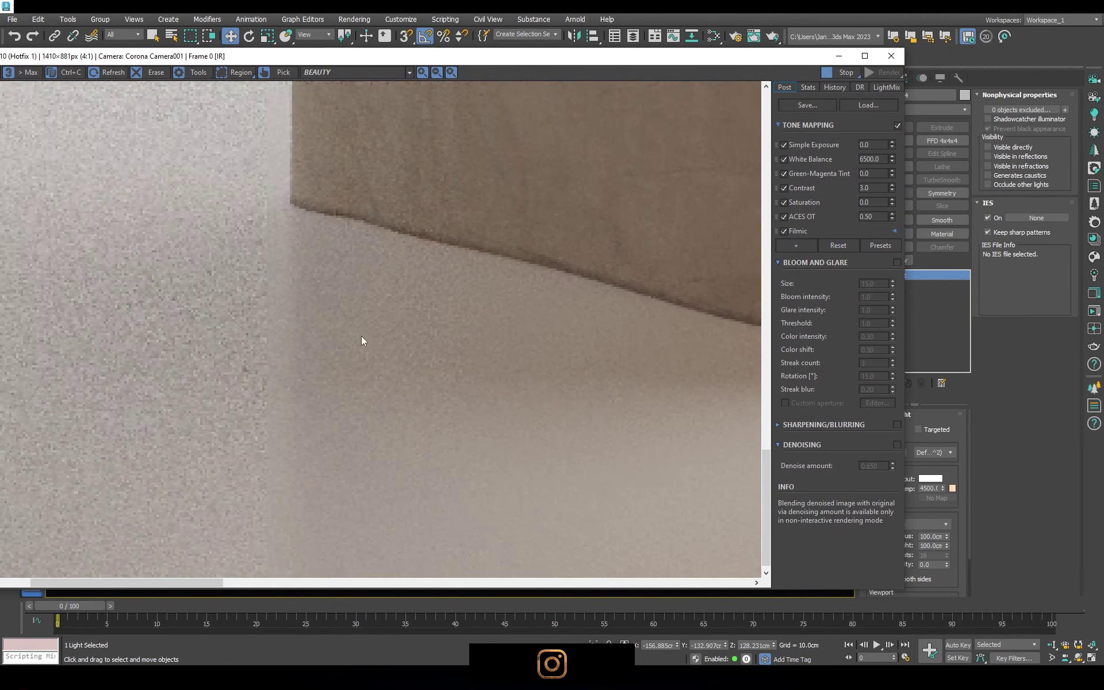
scroll(361, 336, "down", 2)
left_click_drag(775, 61, 664, 68)
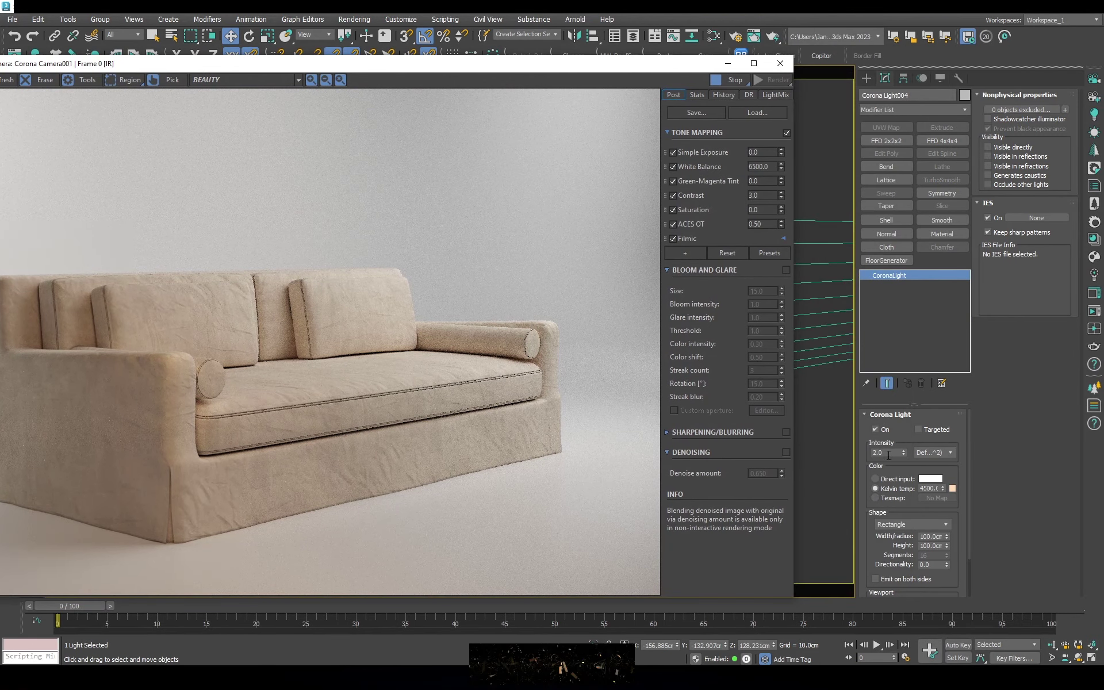
type("1.5")
key("Return")
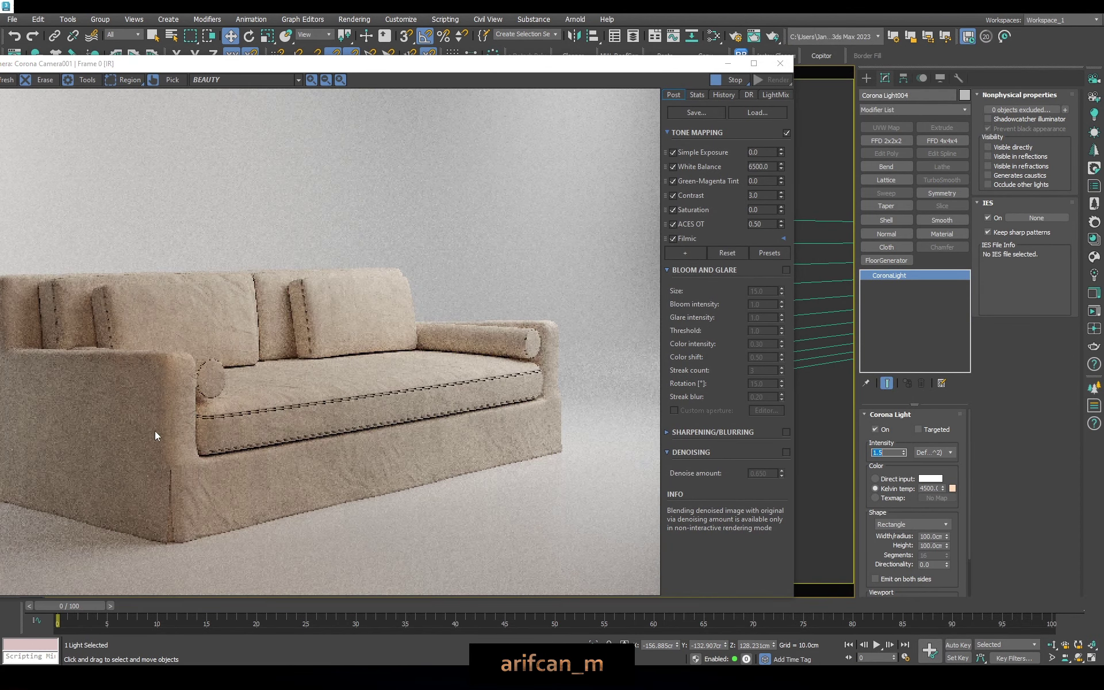
Inspect the updated sofa render and move the frame buffer fully onto the screen
scroll(212, 412, "up", 2)
scroll(154, 523, "up", 1)
scroll(392, 444, "up", 1)
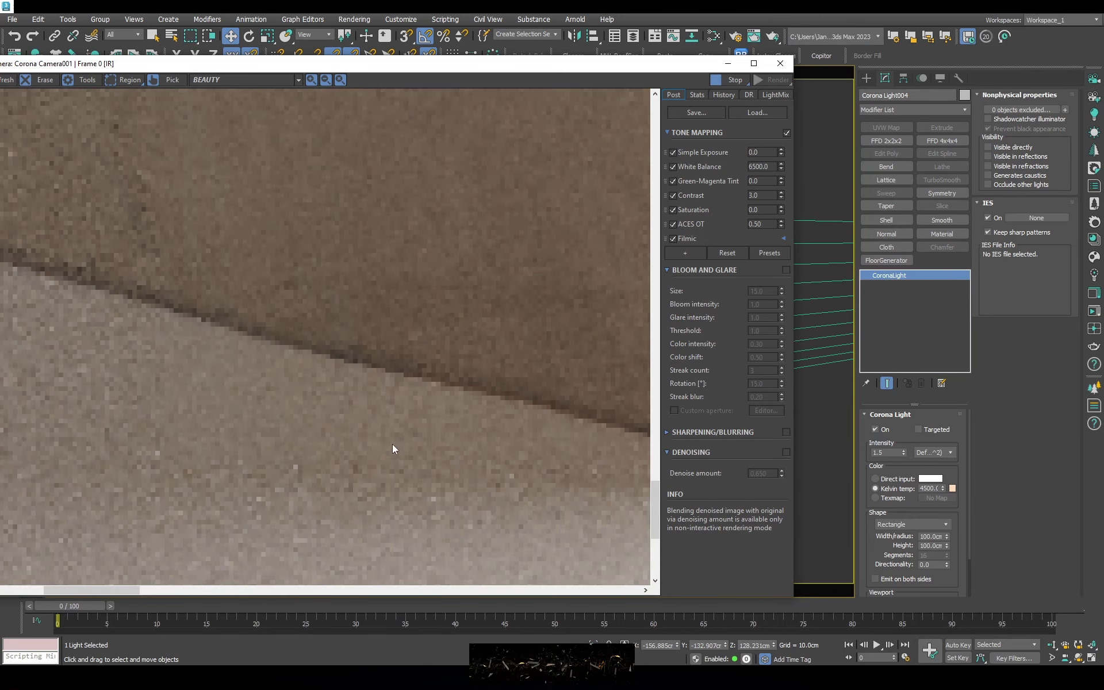
scroll(257, 371, "up", 2)
scroll(258, 371, "down", 3)
scroll(269, 436, "down", 2)
scroll(421, 395, "up", 3)
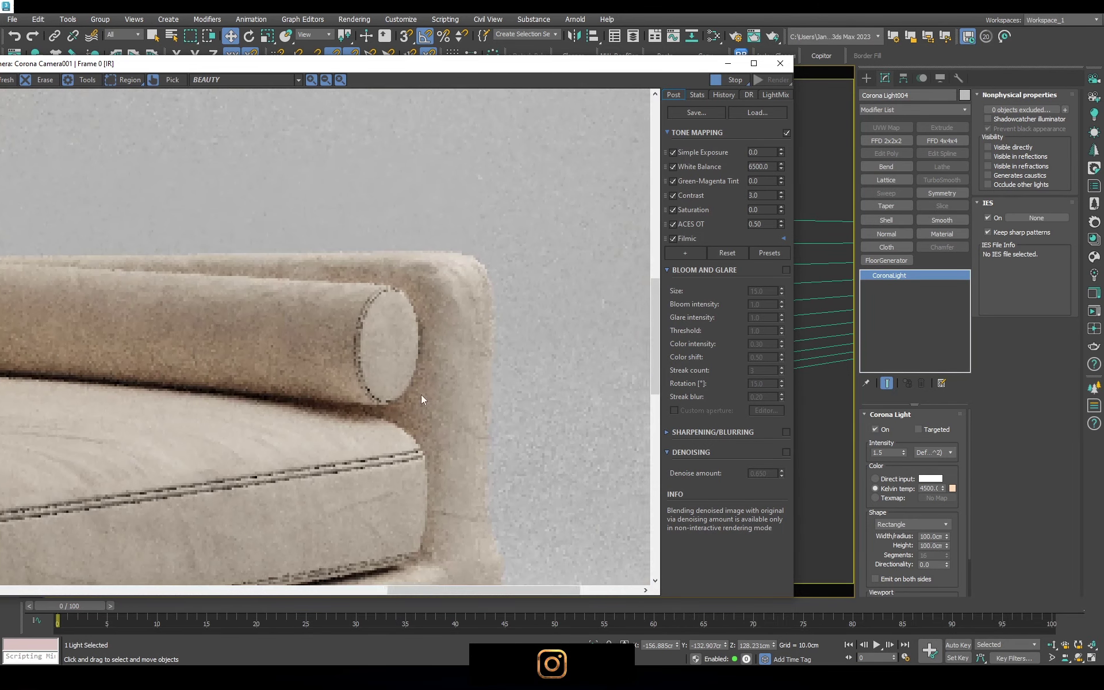
scroll(440, 306, "down", 3)
left_click_drag(451, 65, 636, 47)
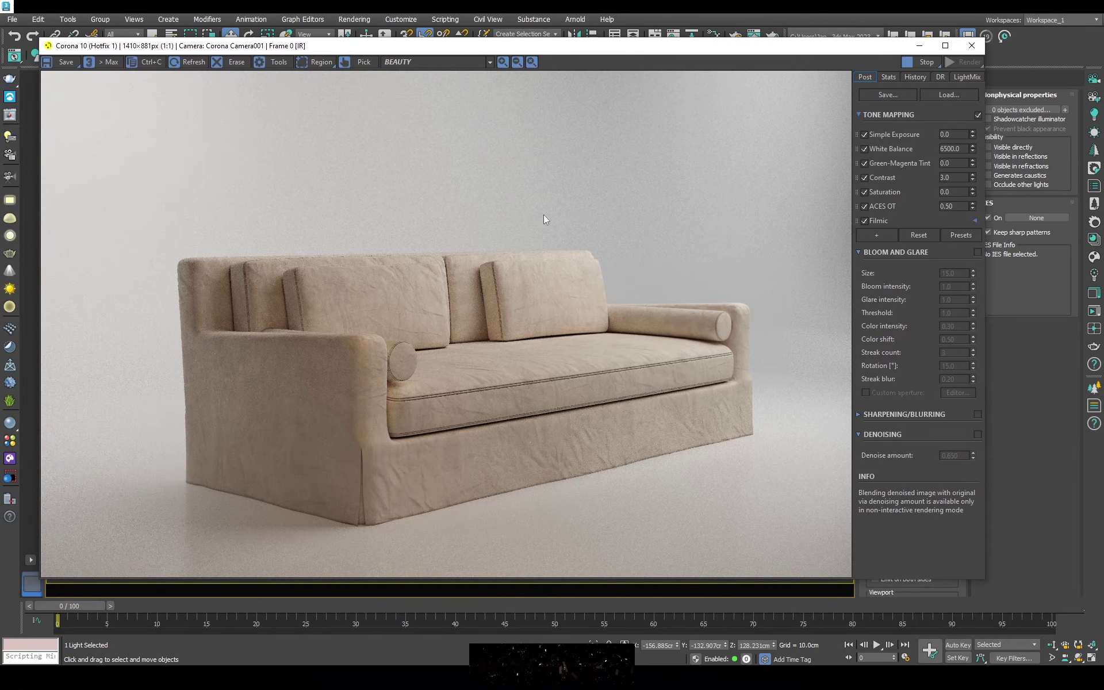